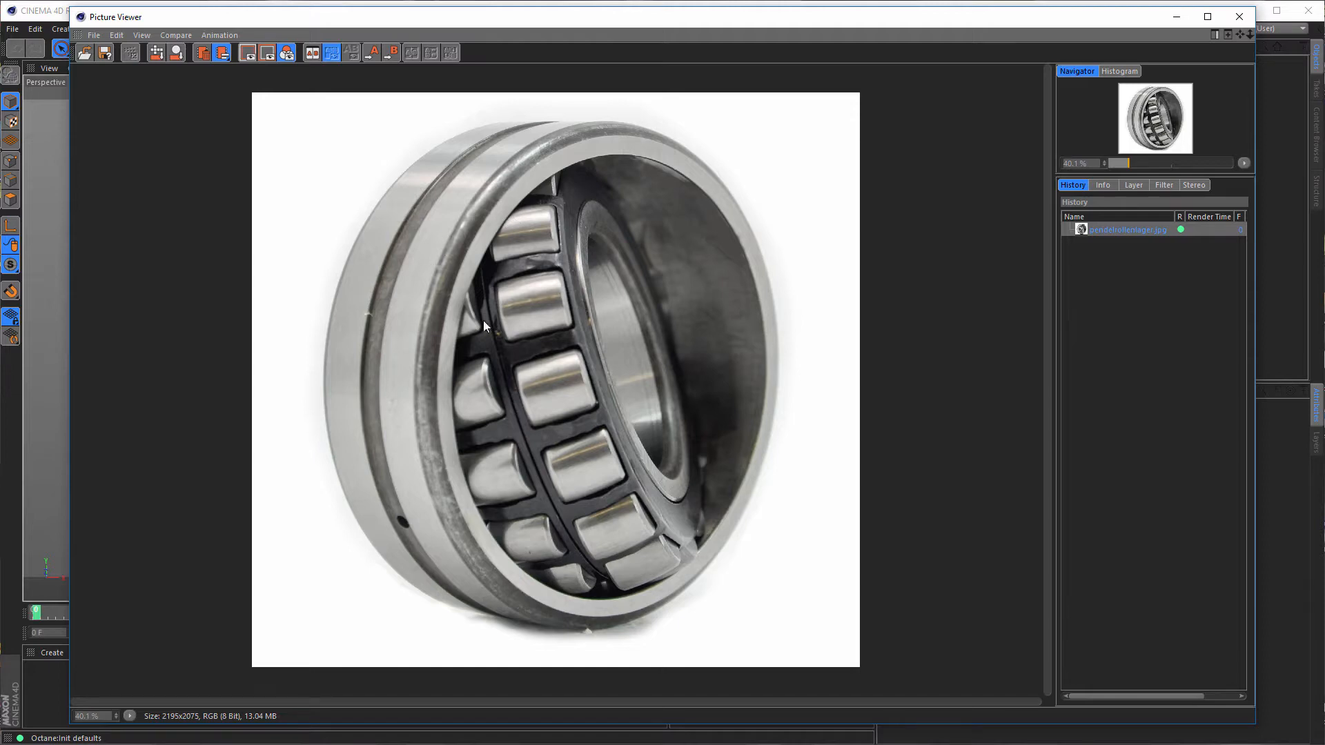
Close the bearing reference image and add a cylinder primitive to the empty scene
left_click(1239, 19)
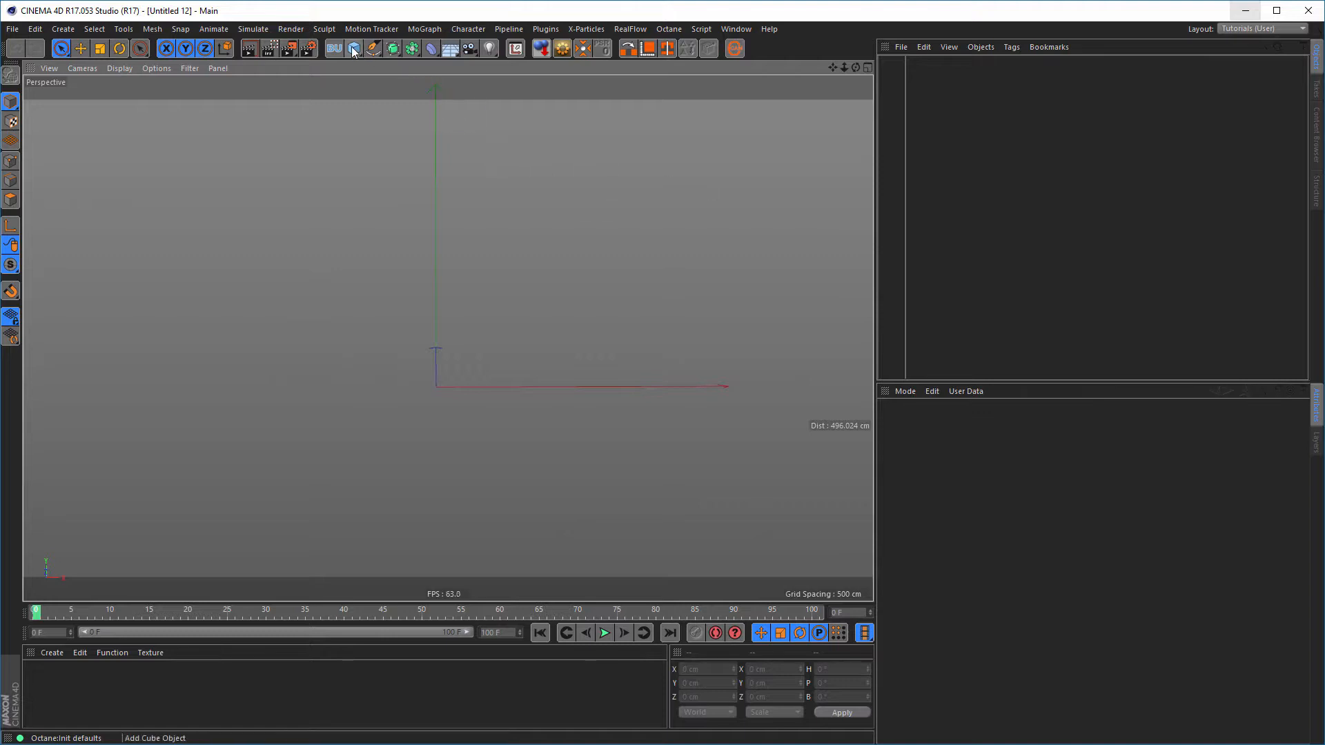
left_click(354, 51)
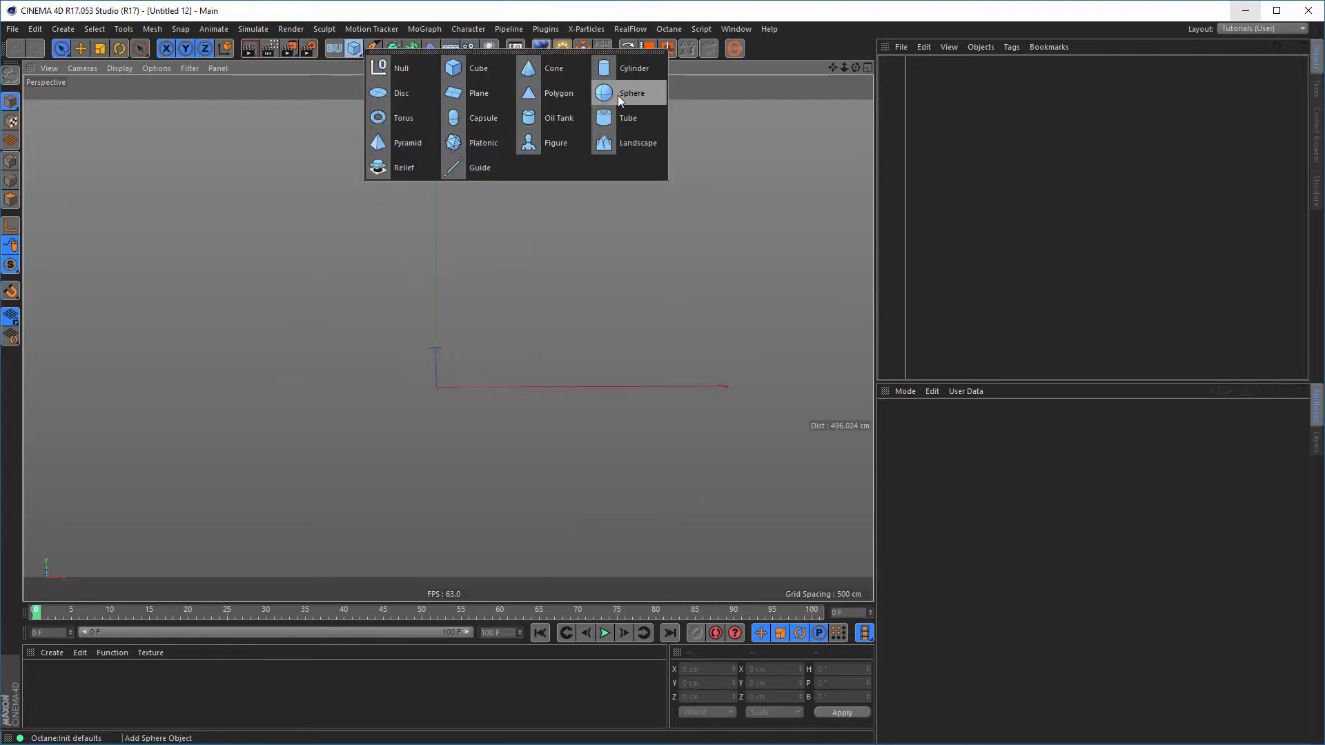
left_click(631, 70)
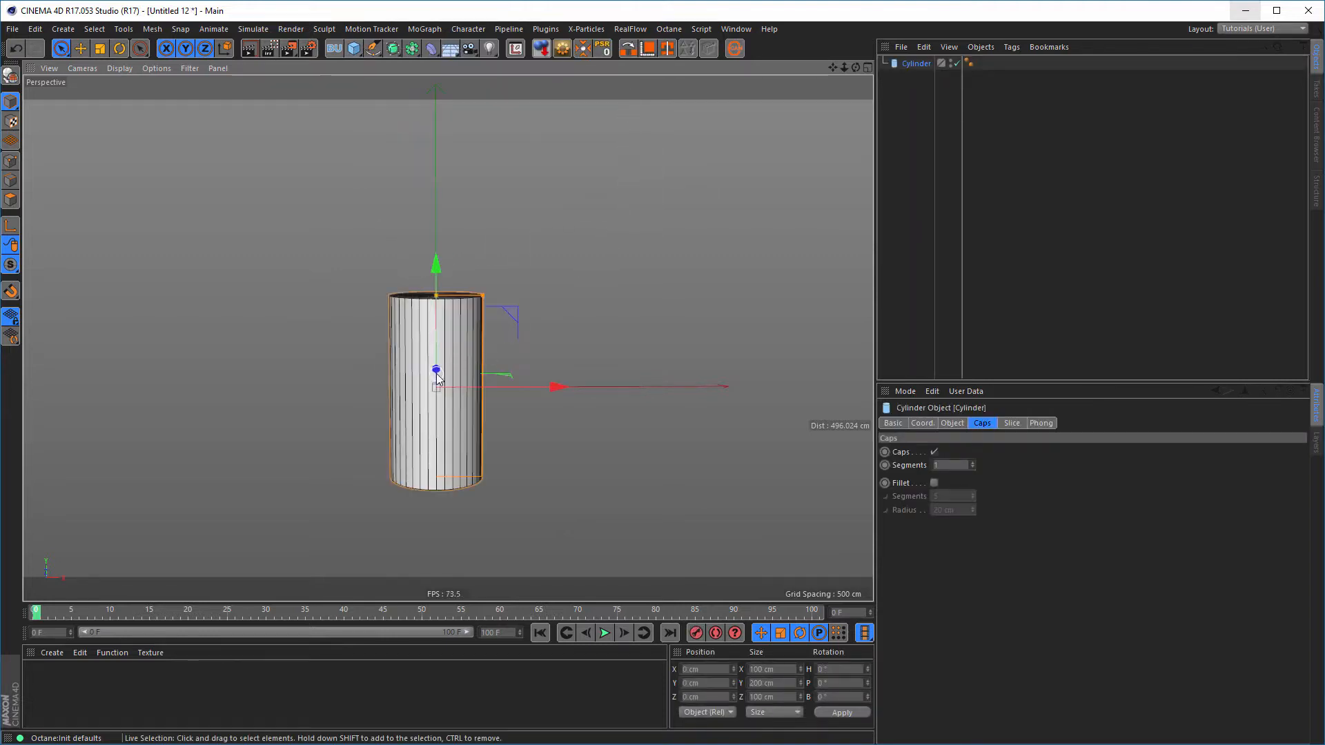
middle_click_drag(437, 376, 506, 316, "alt")
right_click_drag(506, 316, 536, 302, "alt")
left_click_drag(537, 301, 544, 284, "alt")
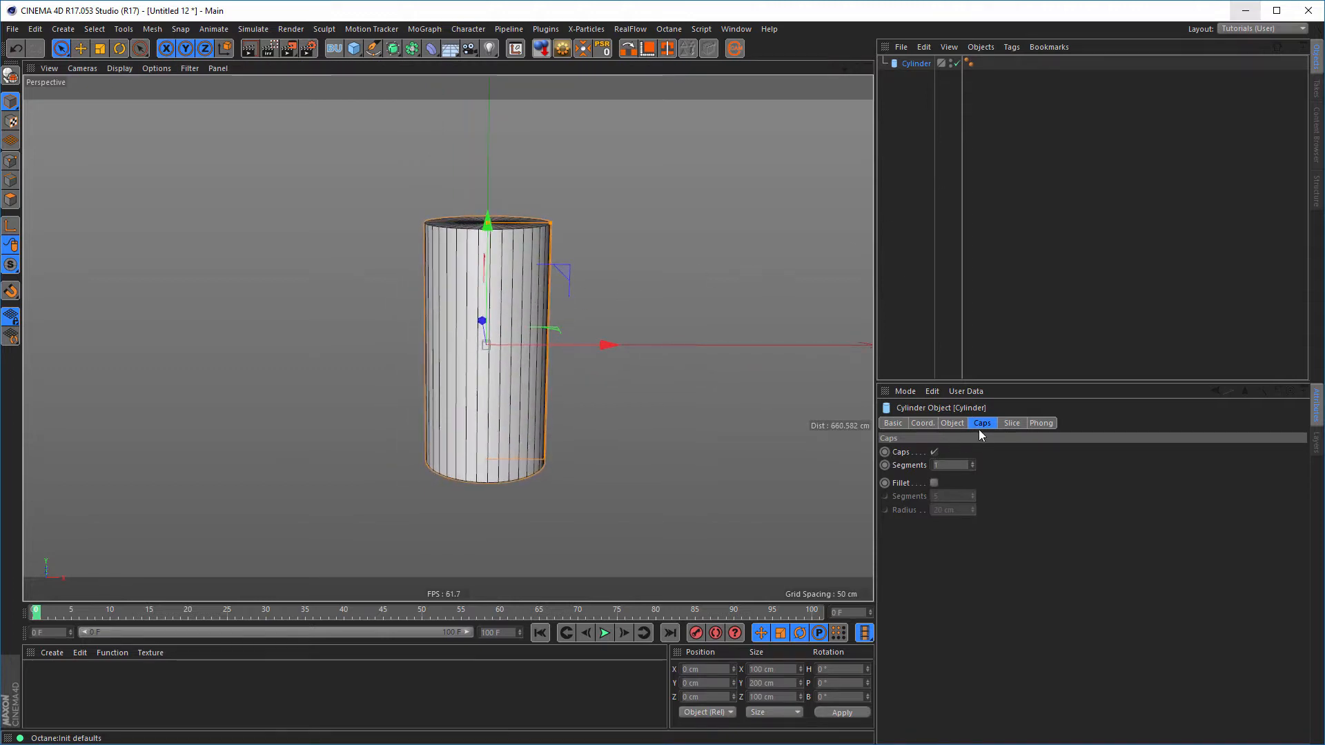
Set the cylinder's height to 25 cm
left_click(956, 423)
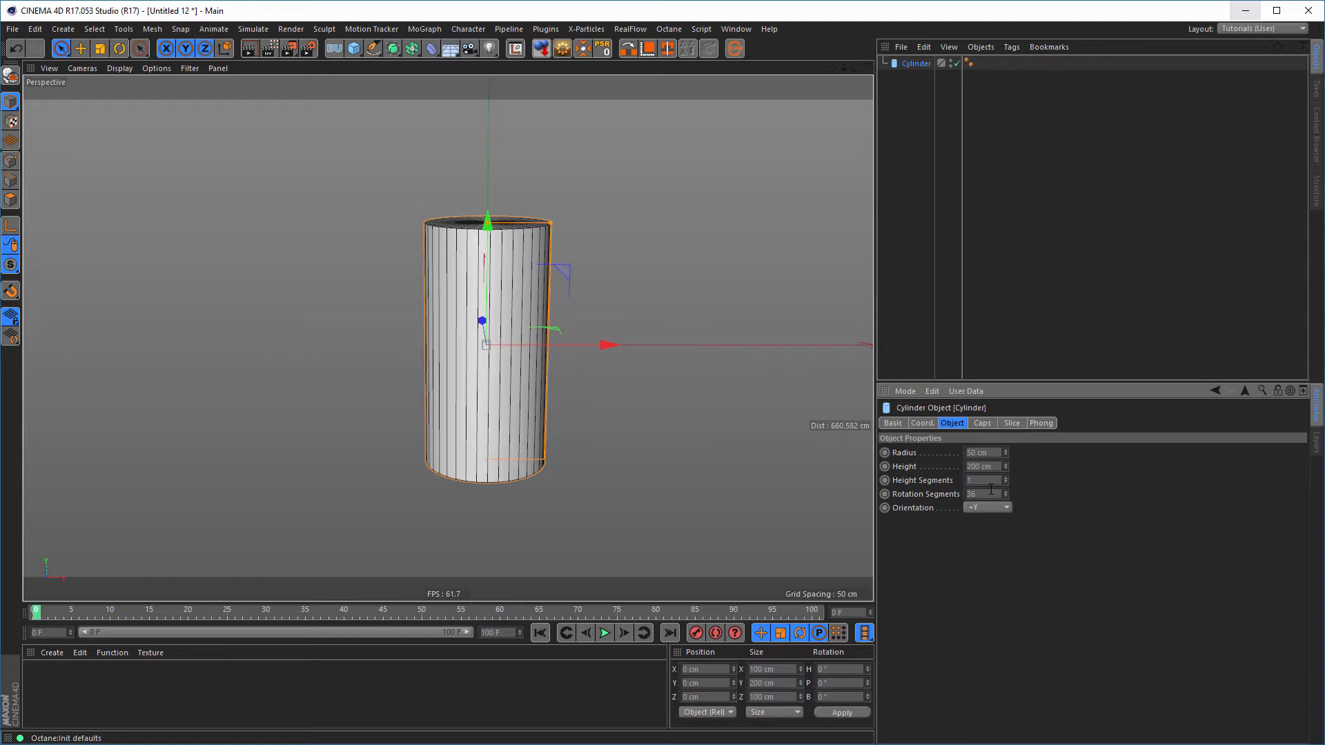
left_click(980, 466)
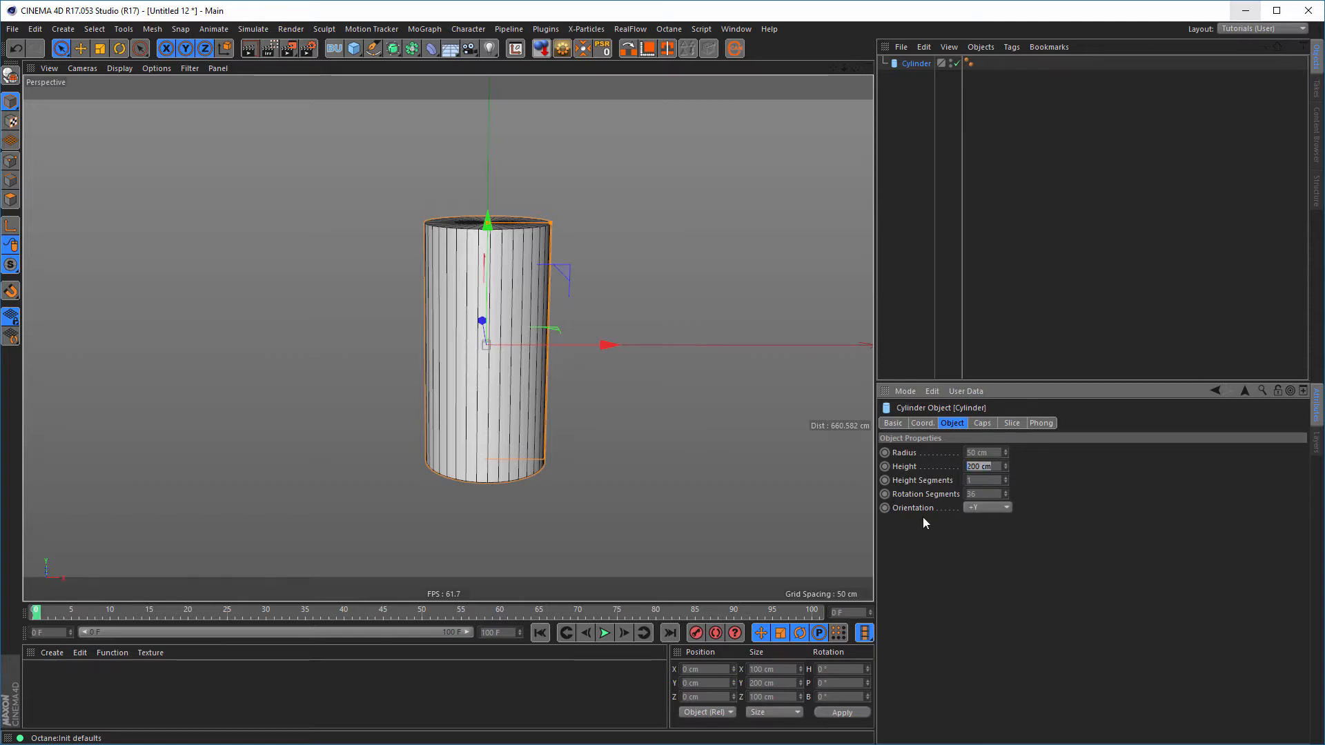
type("25")
key("Return")
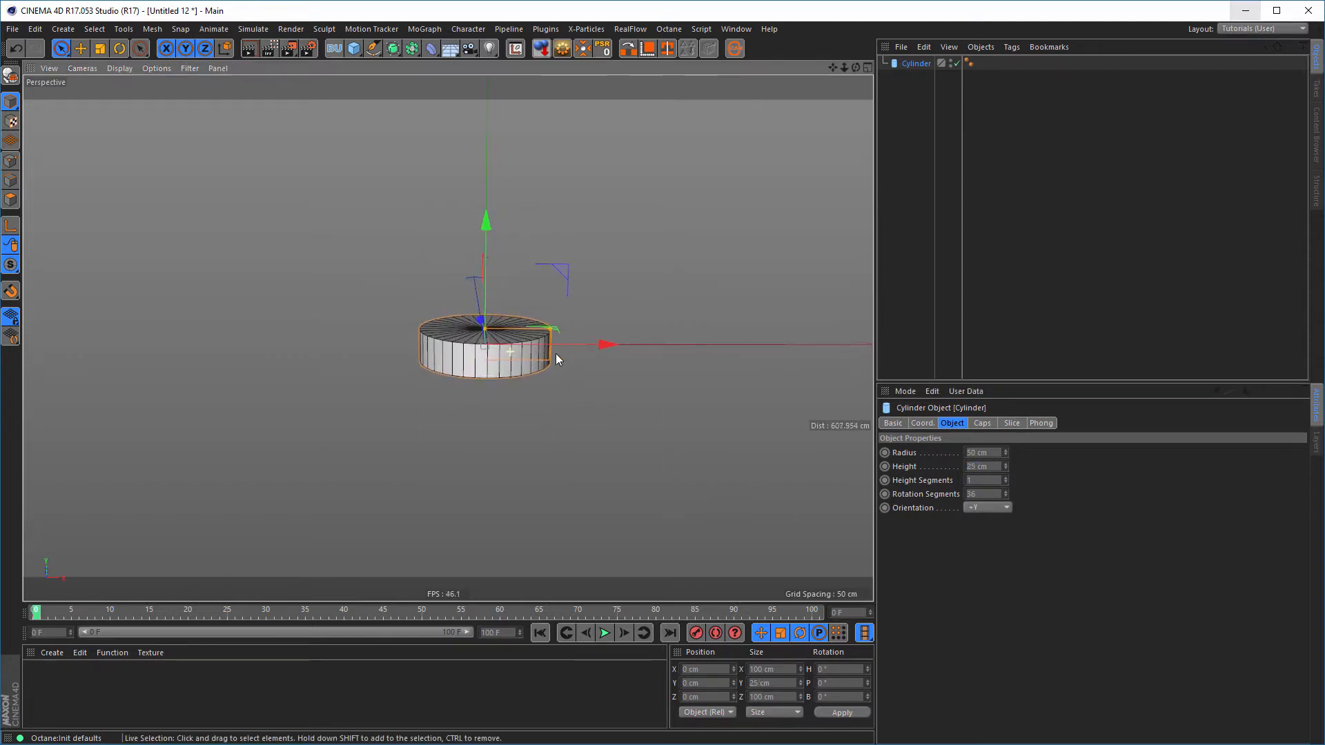
scroll(556, 353, "up", 6)
scroll(539, 359, "up", 4)
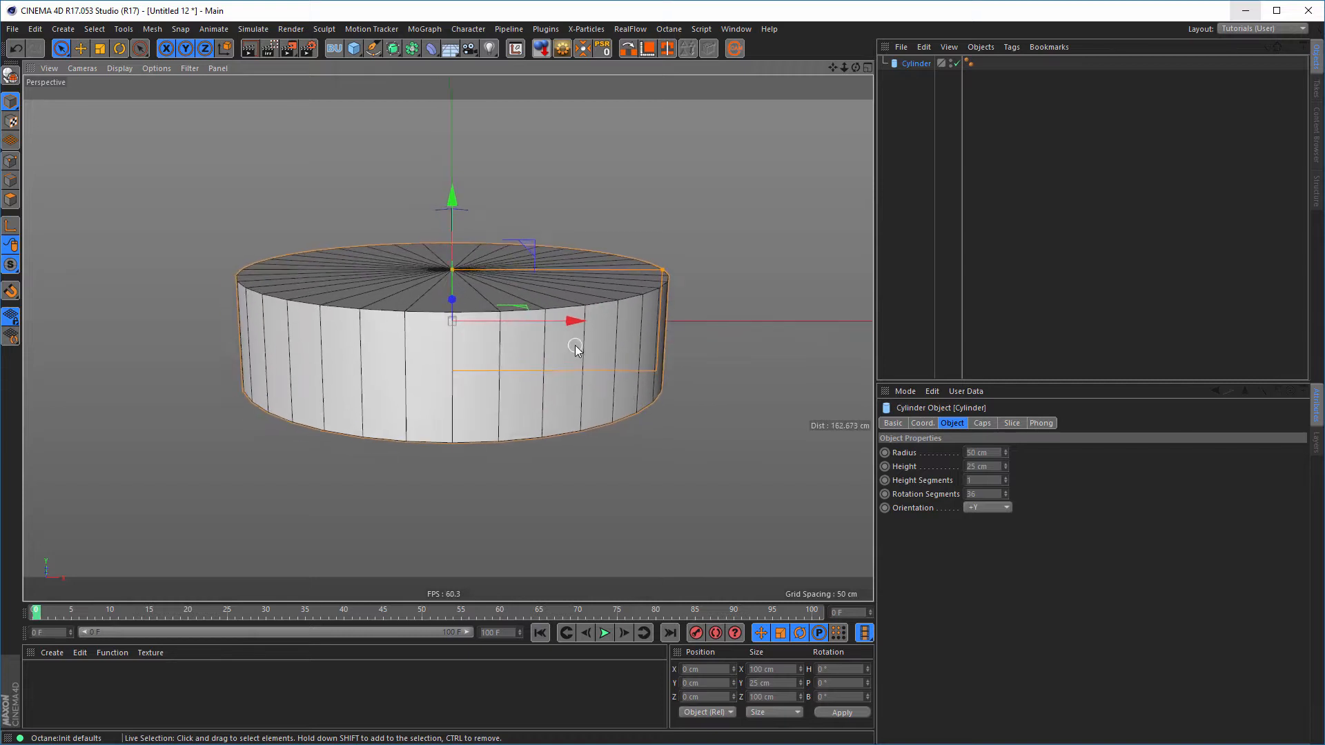
scroll(562, 345, "up", 2)
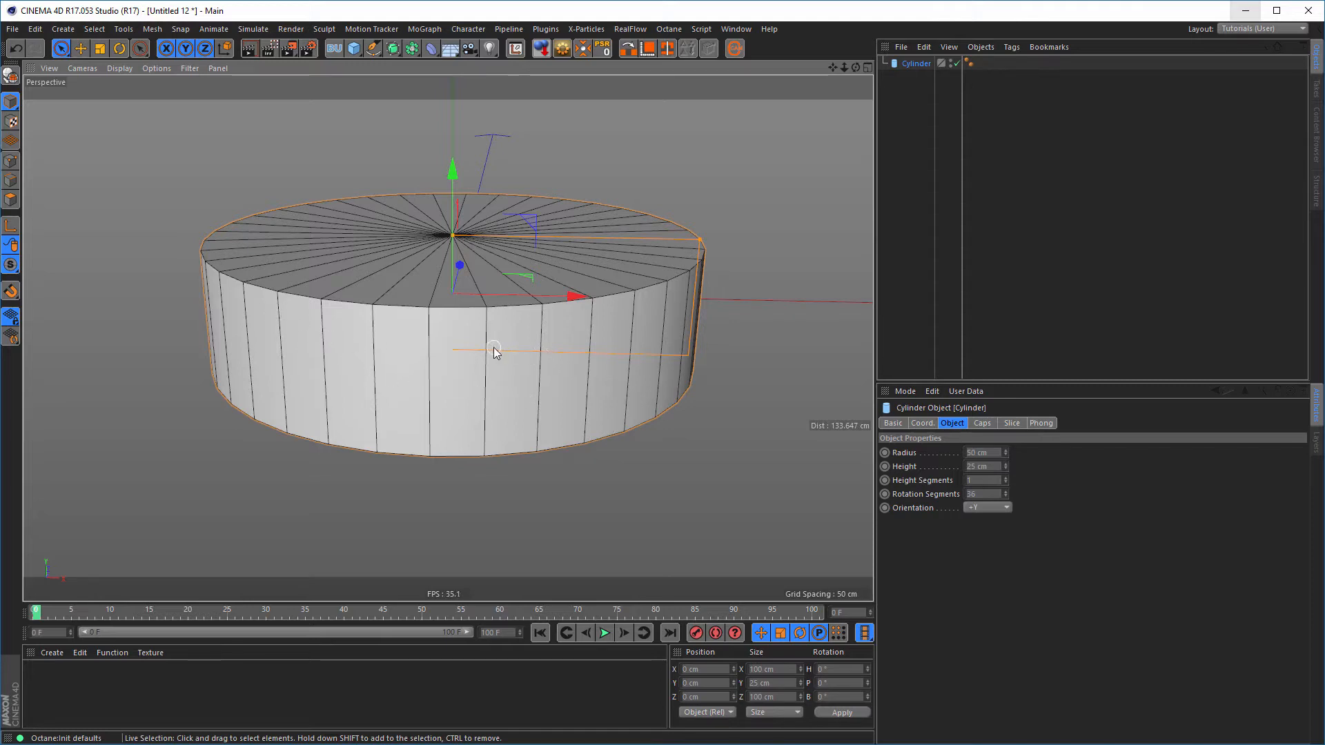
Recheck the bearing reference image, close it, and collapse the cylinder into a single polygon object
key("shift+F6")
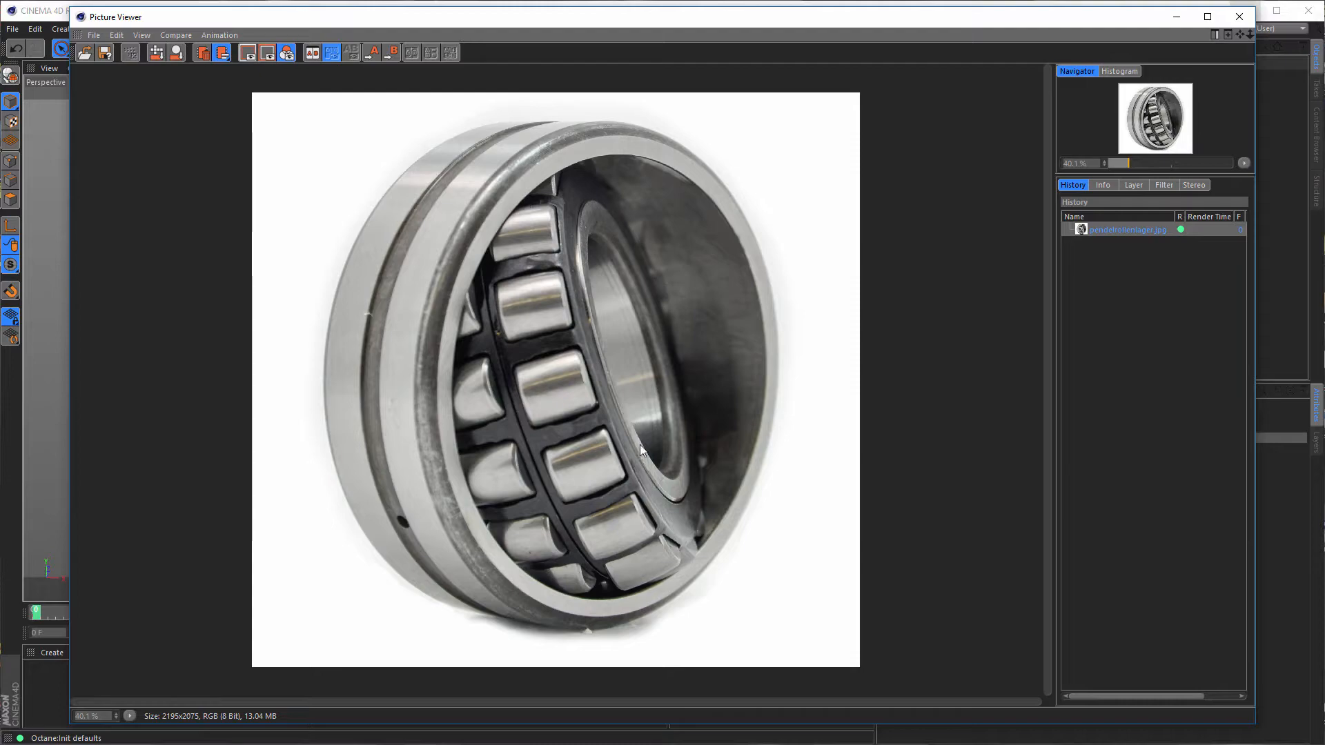
left_click(1240, 15)
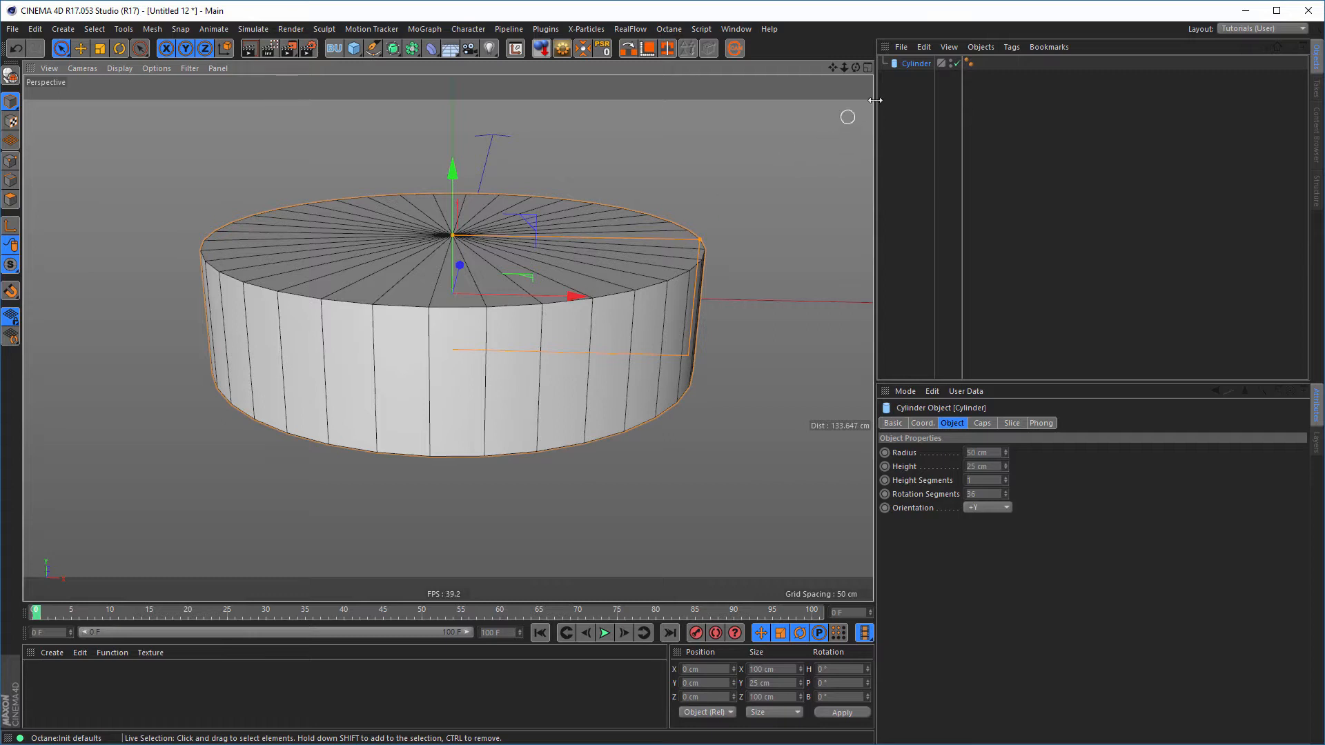
left_click(916, 64)
mouse_move(571, 319)
left_mouse_down("alt")
mouse_move(587, 325)
mouse_move(591, 279)
mouse_move(577, 320)
left_mouse_up("alt")
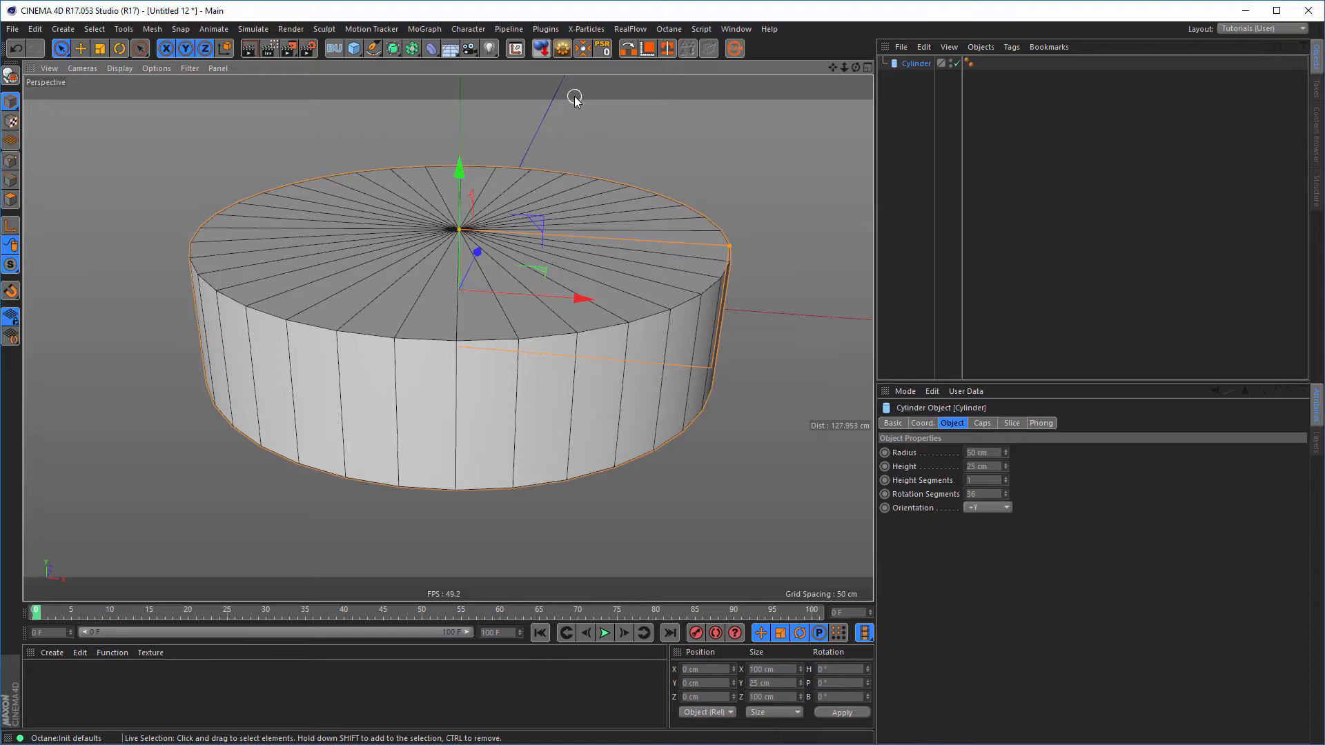
left_click(562, 49)
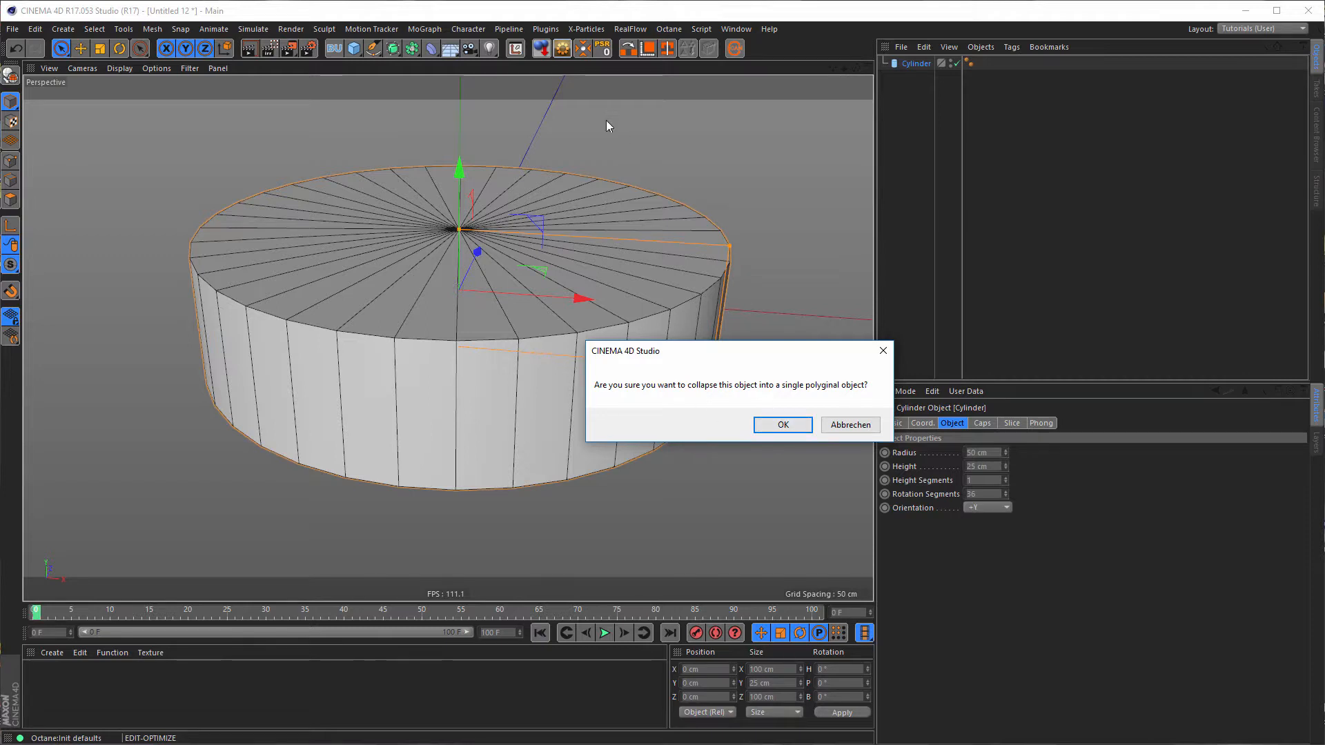
left_click(776, 426)
mouse_move(600, 279)
left_mouse_down("alt")
mouse_move(624, 314)
mouse_move(623, 284)
mouse_move(527, 268)
mouse_move(586, 262)
left_mouse_up("alt")
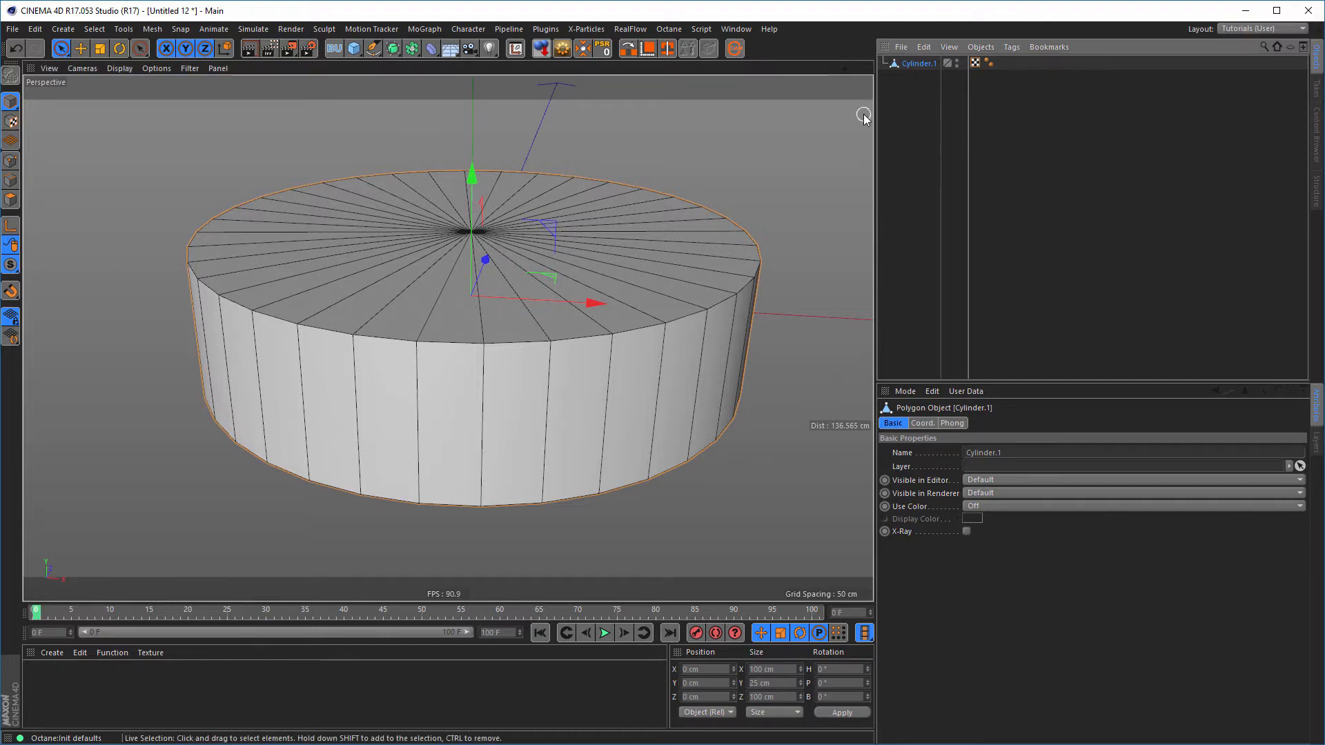
In polygon mode, select the two adjacent side polygons on either side of the cylinder's centre line in the front view
middle_click(675, 289)
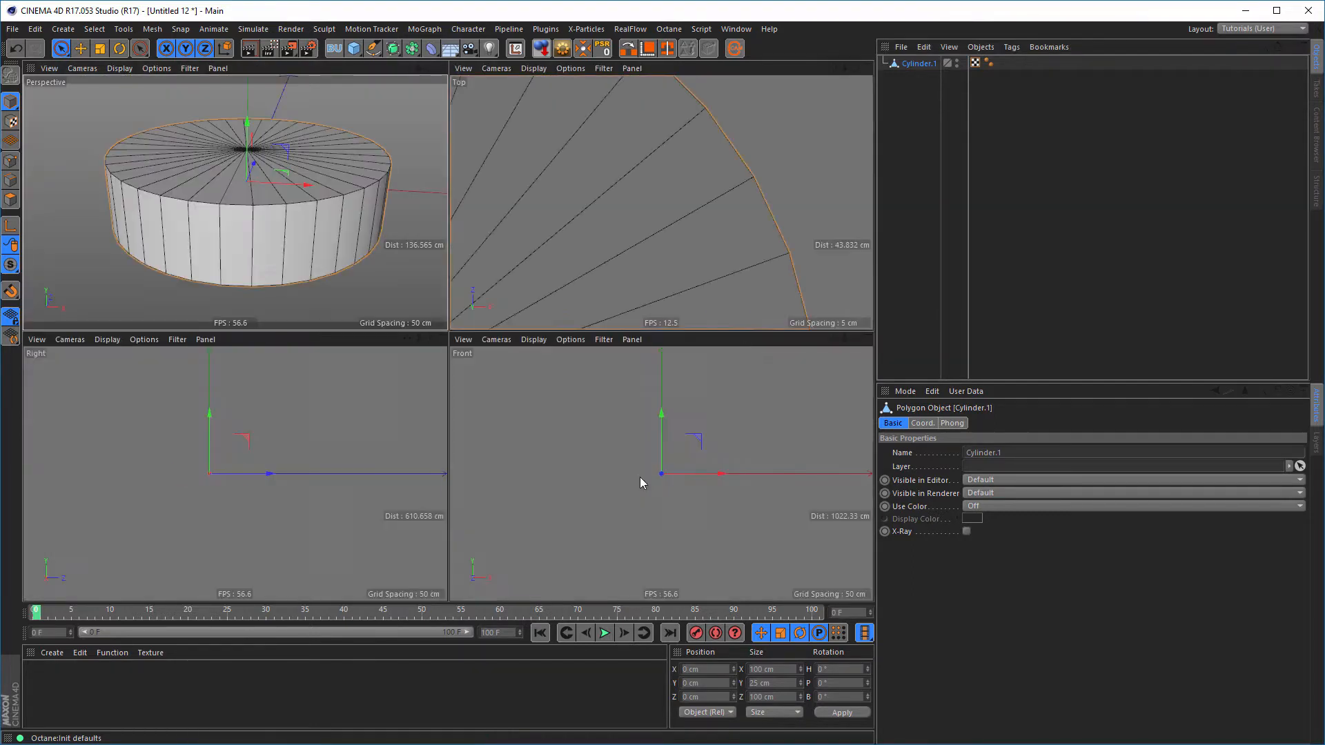
middle_click(640, 477)
scroll(504, 352, "up", 10)
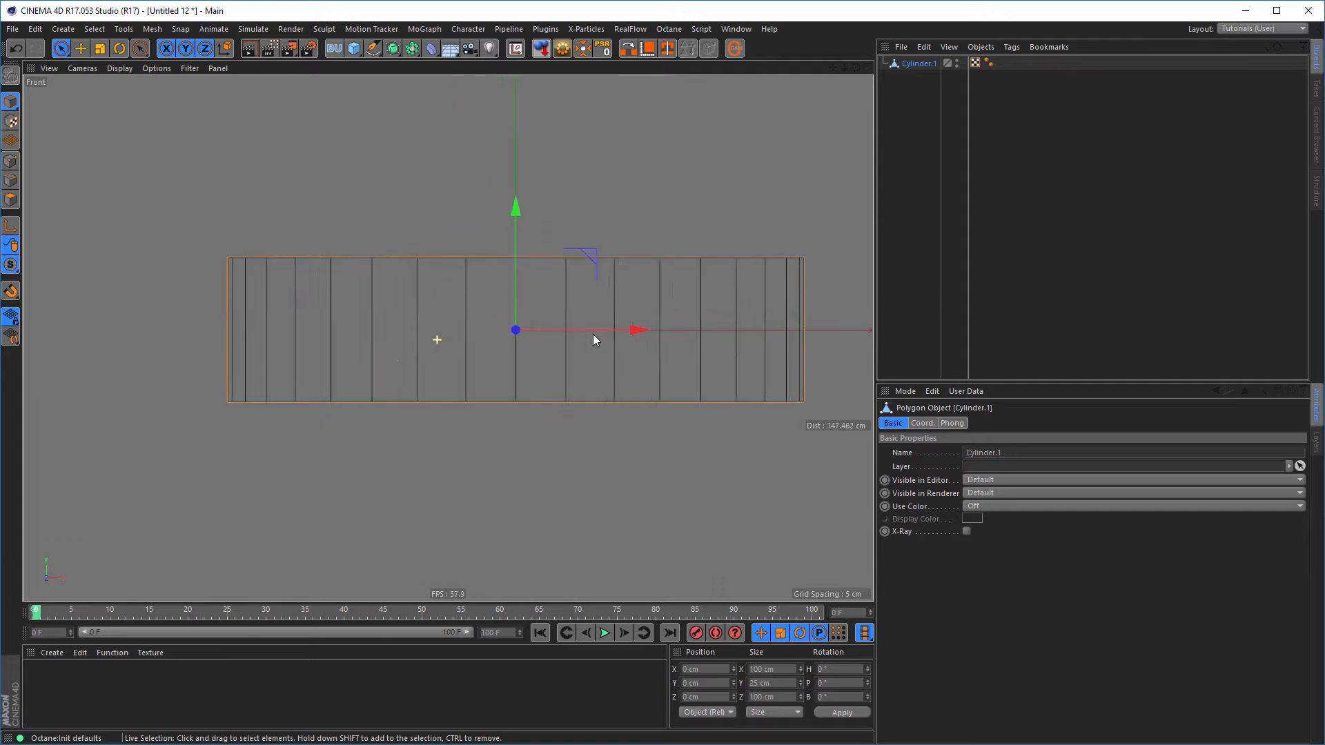
scroll(594, 334, "up", 1)
left_click(10, 199)
left_click(496, 359)
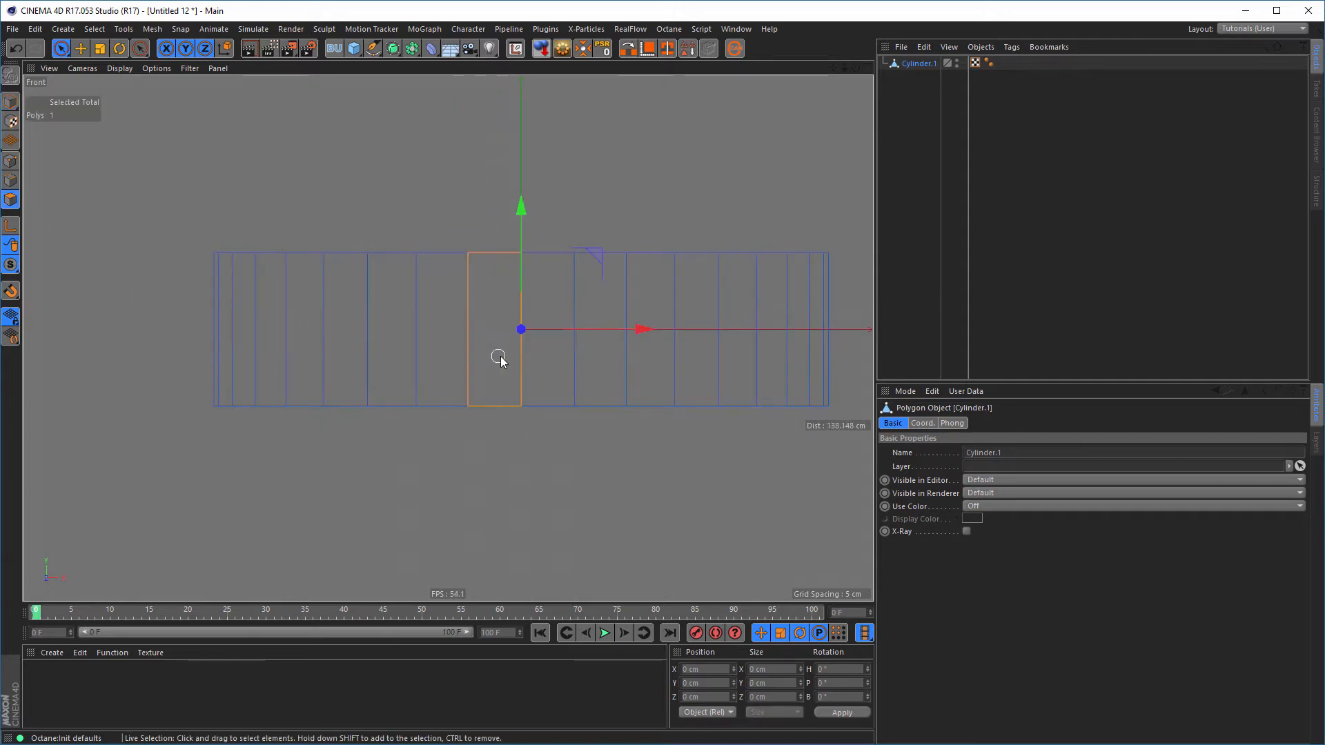
left_click(547, 349, "shift")
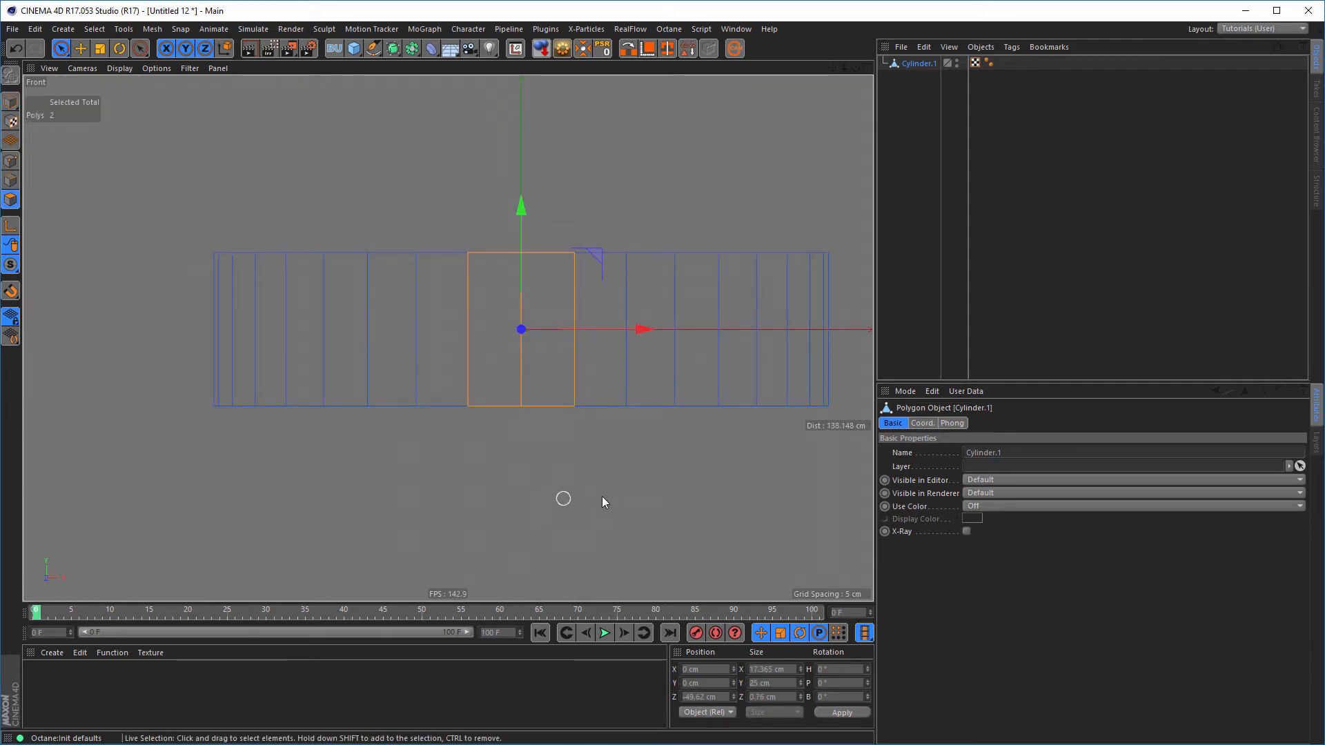
Inner-extrude the two selected side polygons as one group with an offset of 1.5 cm
middle_click(272, 333)
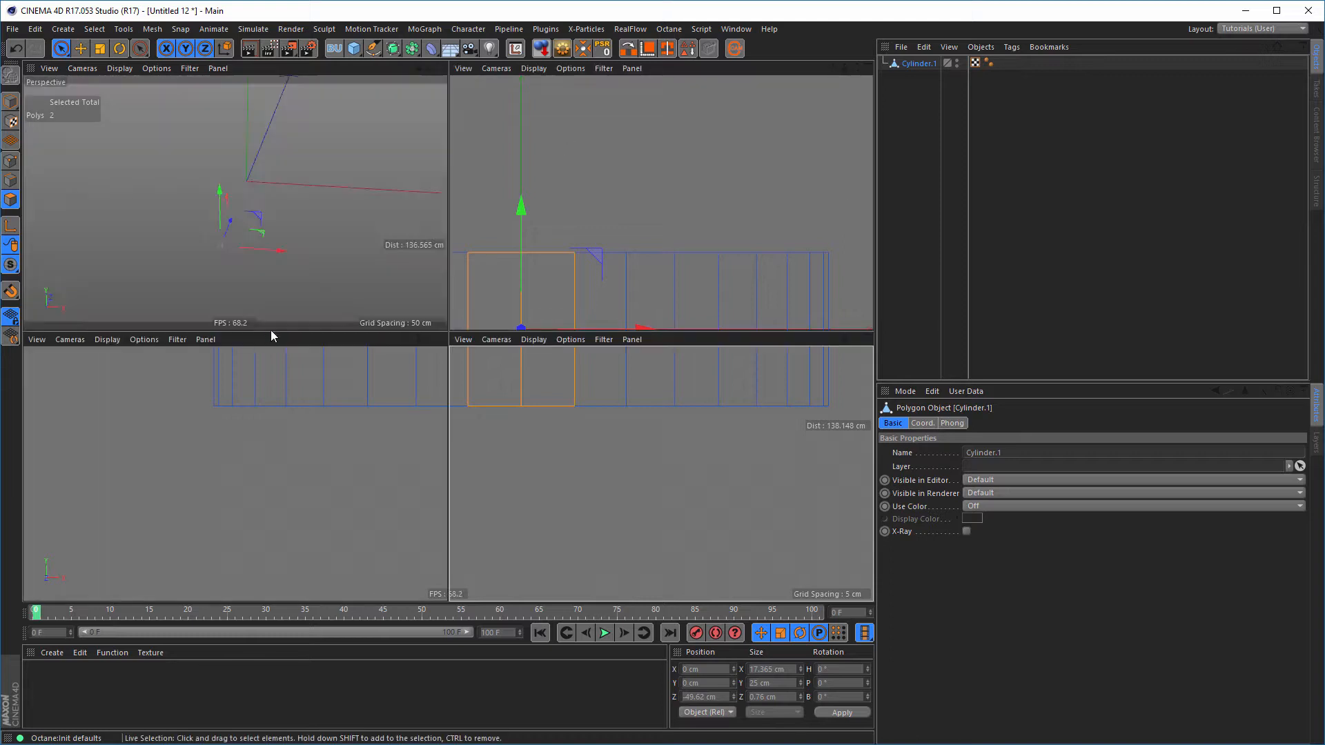
middle_click(324, 283)
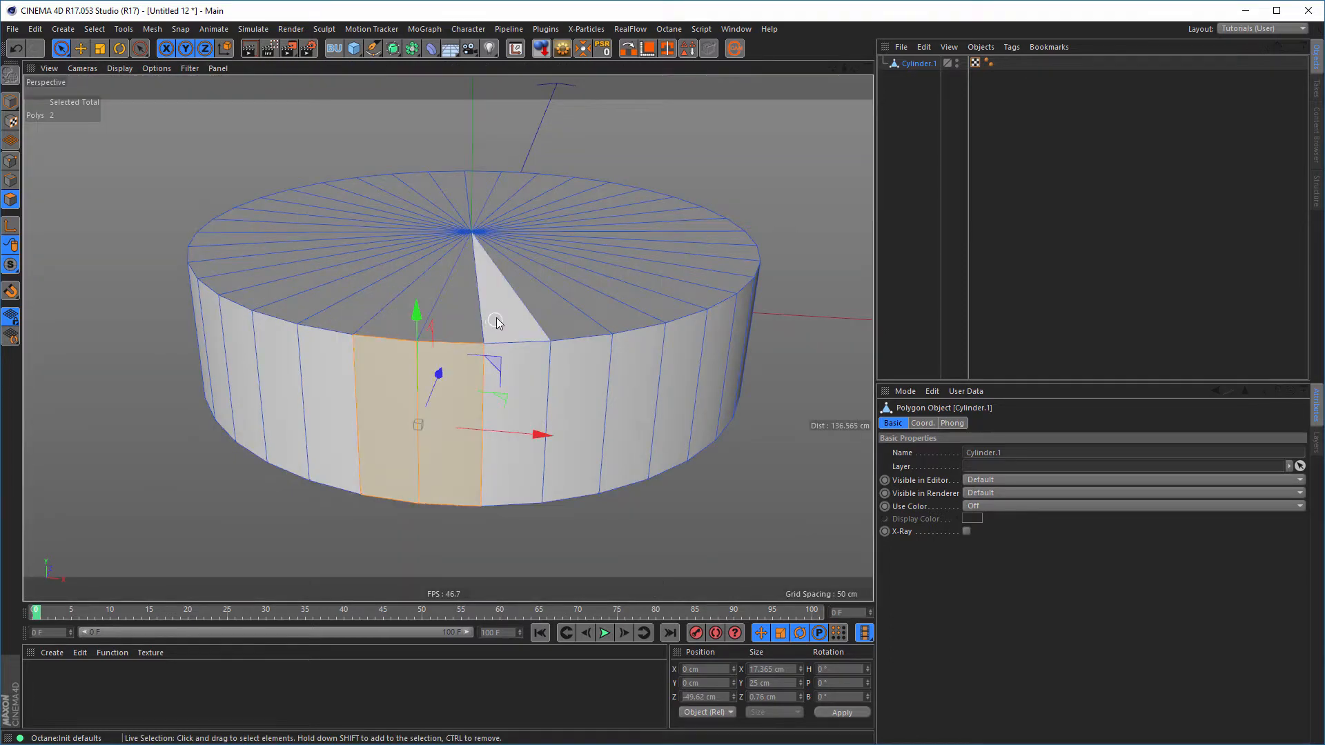
left_click_drag(496, 318, 474, 305, "alt")
left_click(61, 50)
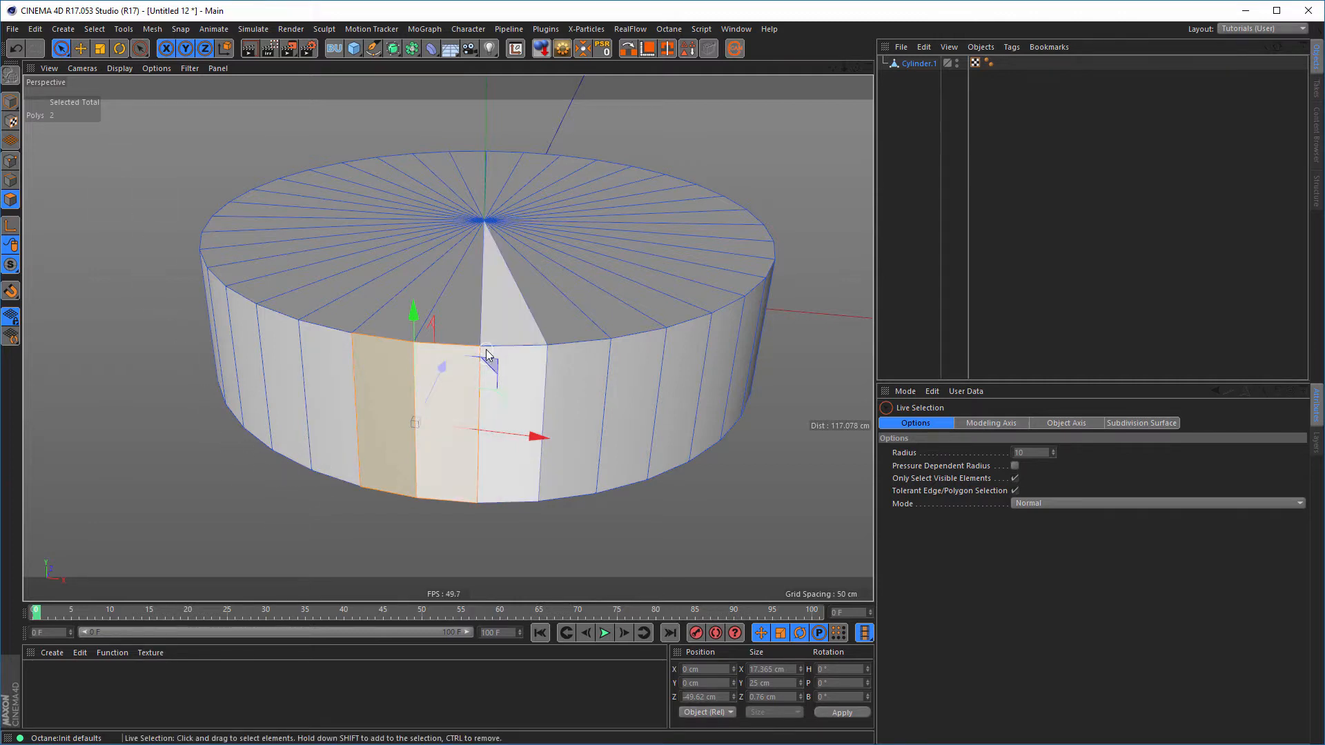
left_click_drag(488, 349, 421, 343, "alt")
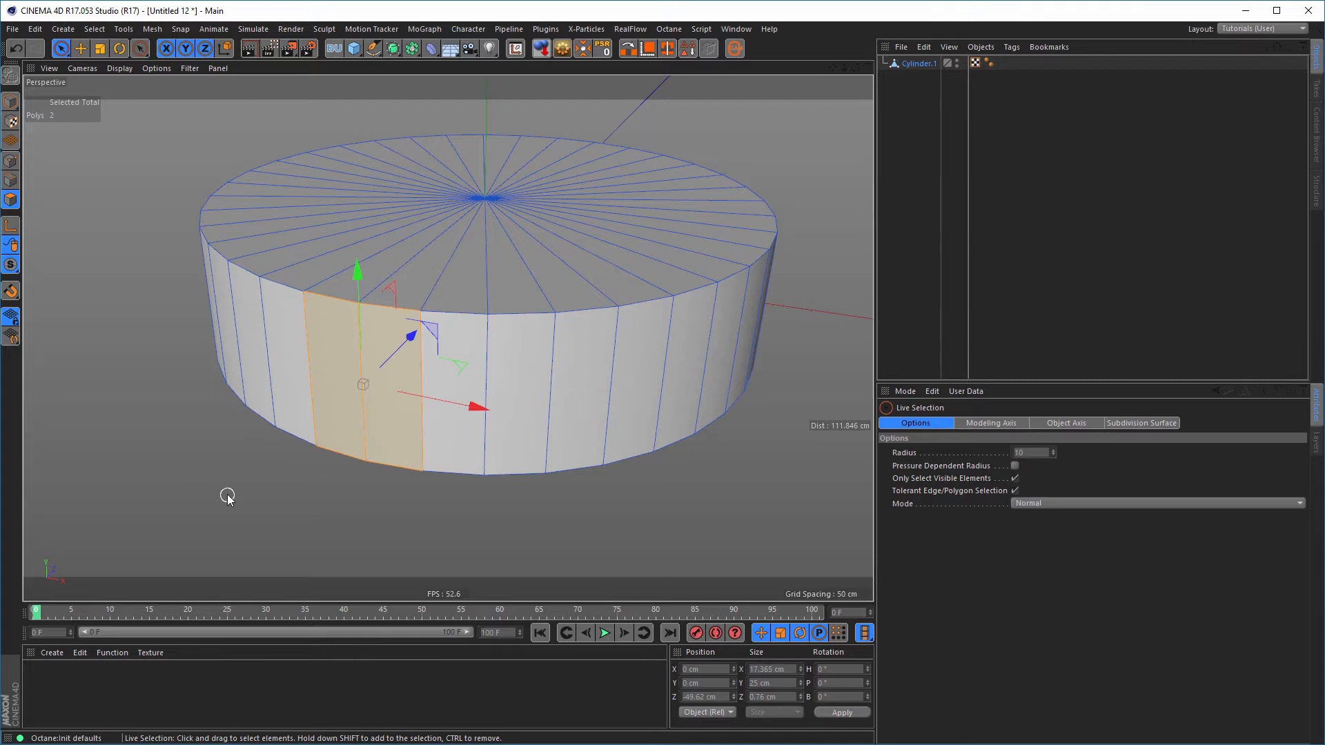
key("i")
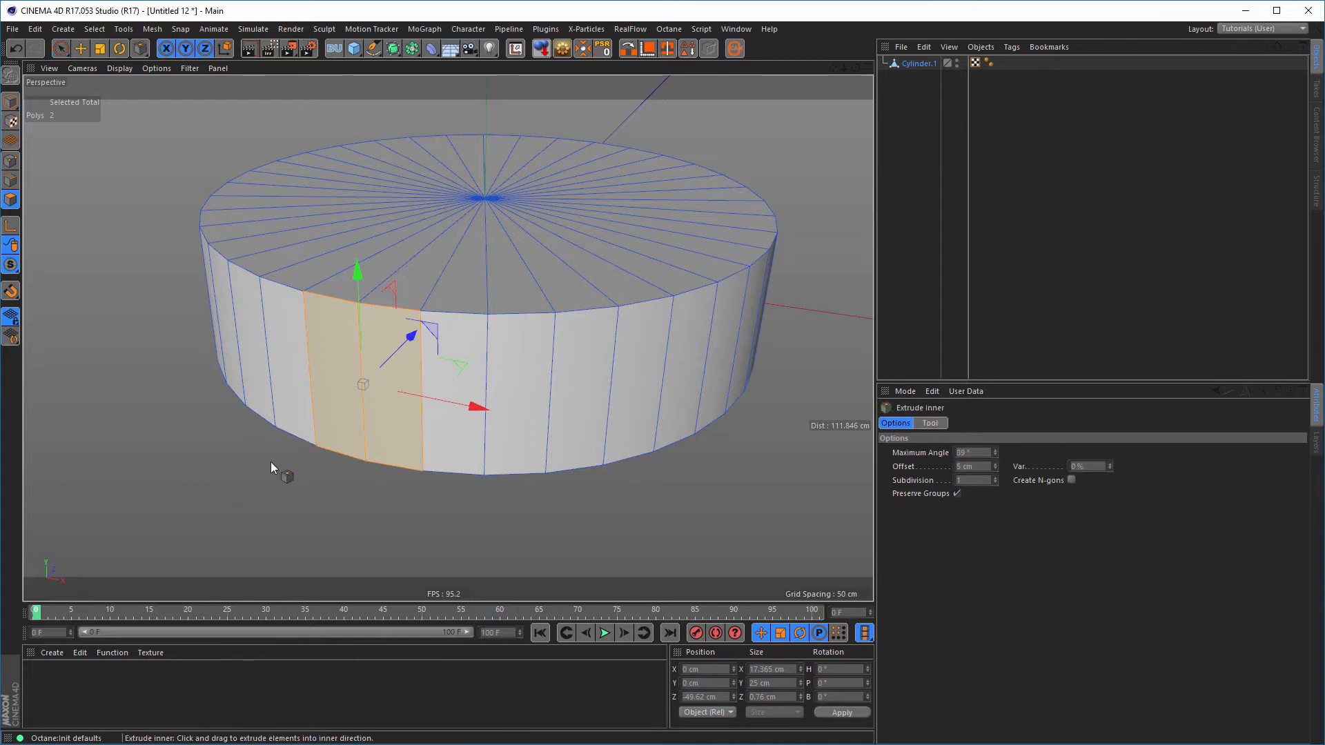
left_click_drag(270, 470, 610, 504)
left_click(985, 466)
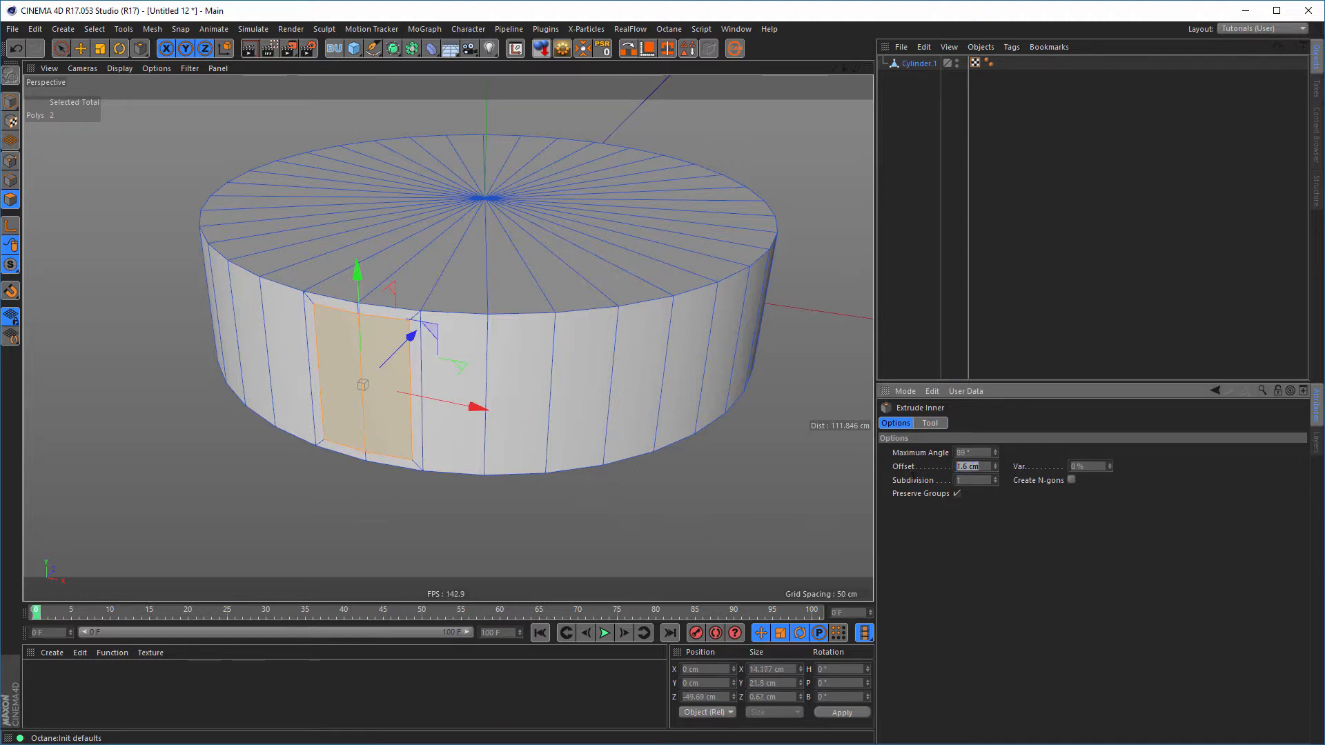
type("1.5")
key("Return")
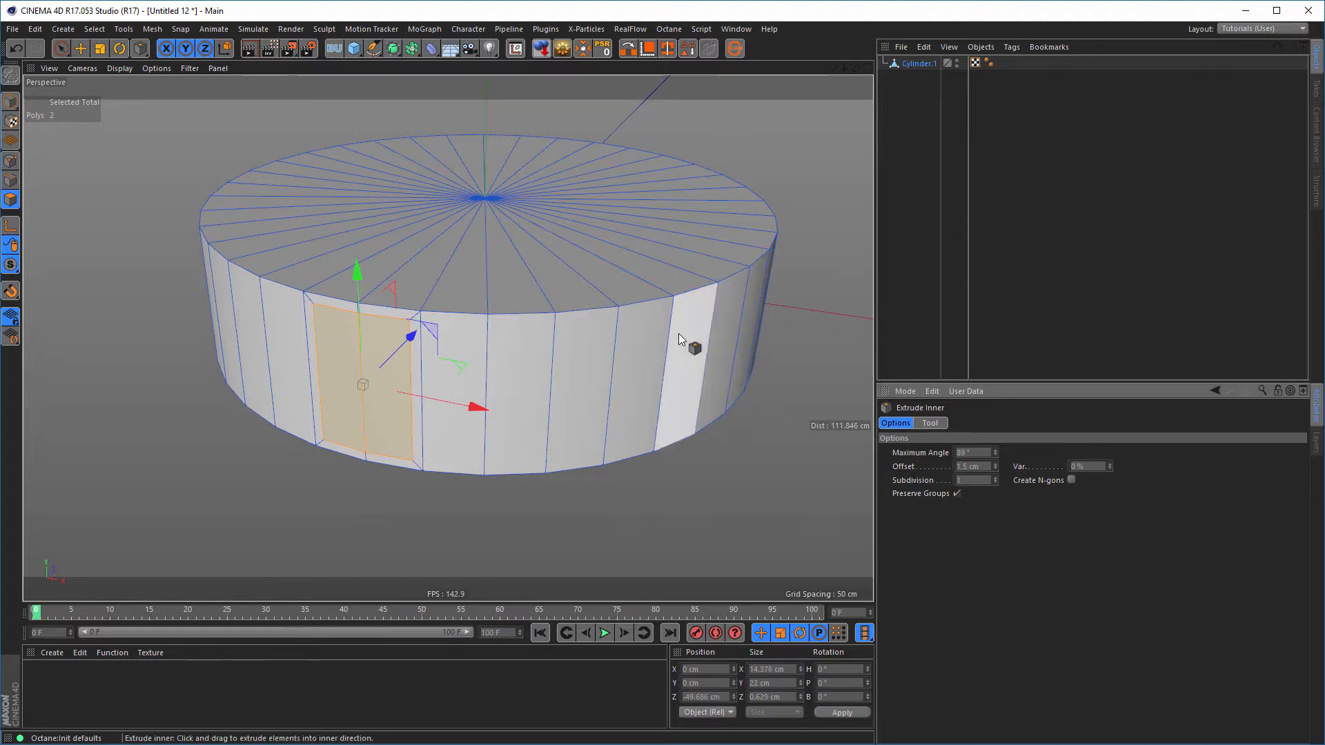
Extrude the inset polygons inward into the cylinder with an offset of -5 cm
scroll(420, 321, "up", 3)
left_click_drag(421, 317, 421, 320, "alt")
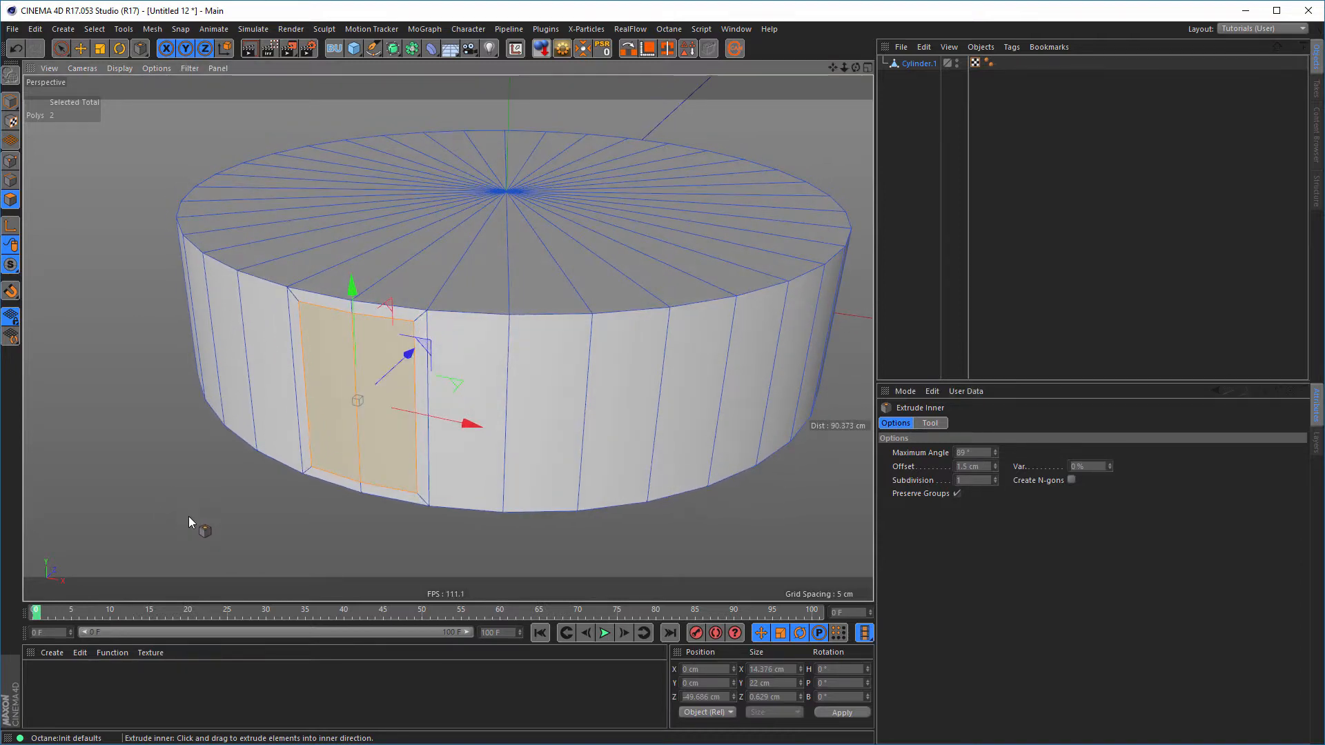
key("d")
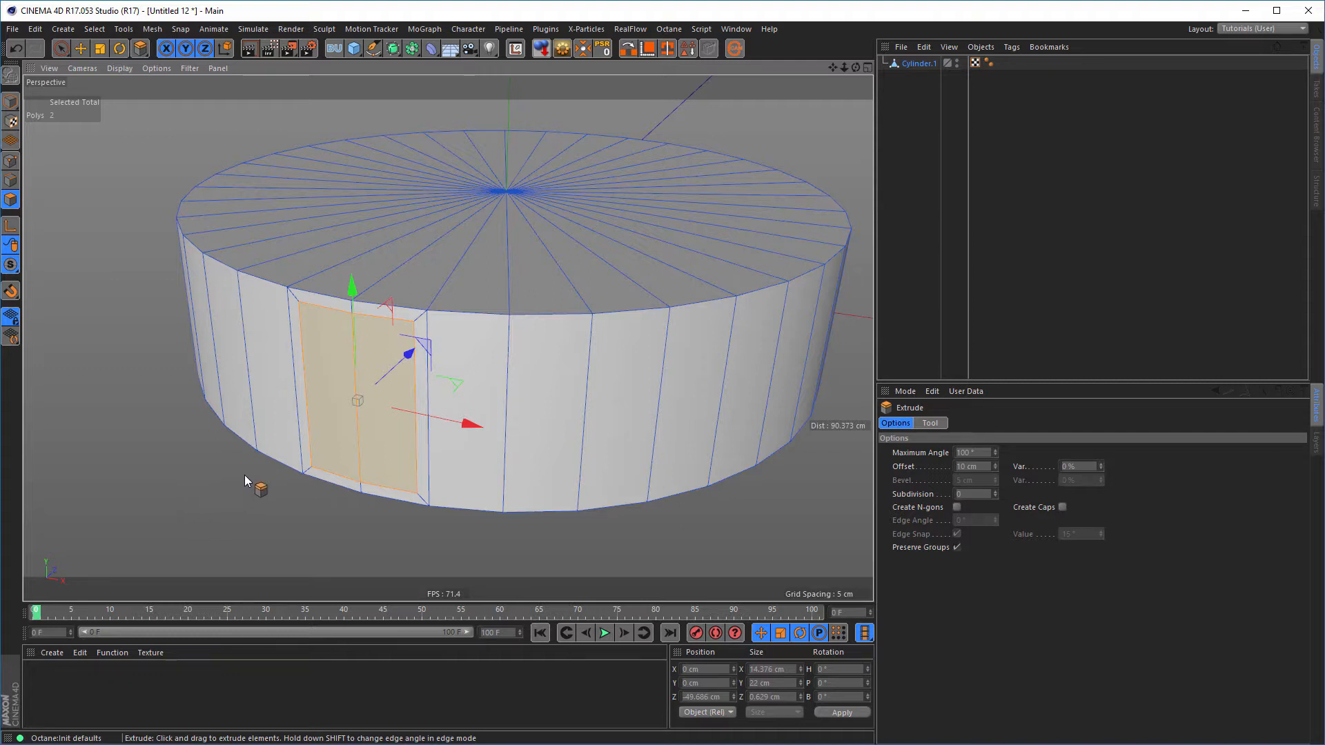
left_click_drag(244, 474, 199, 476)
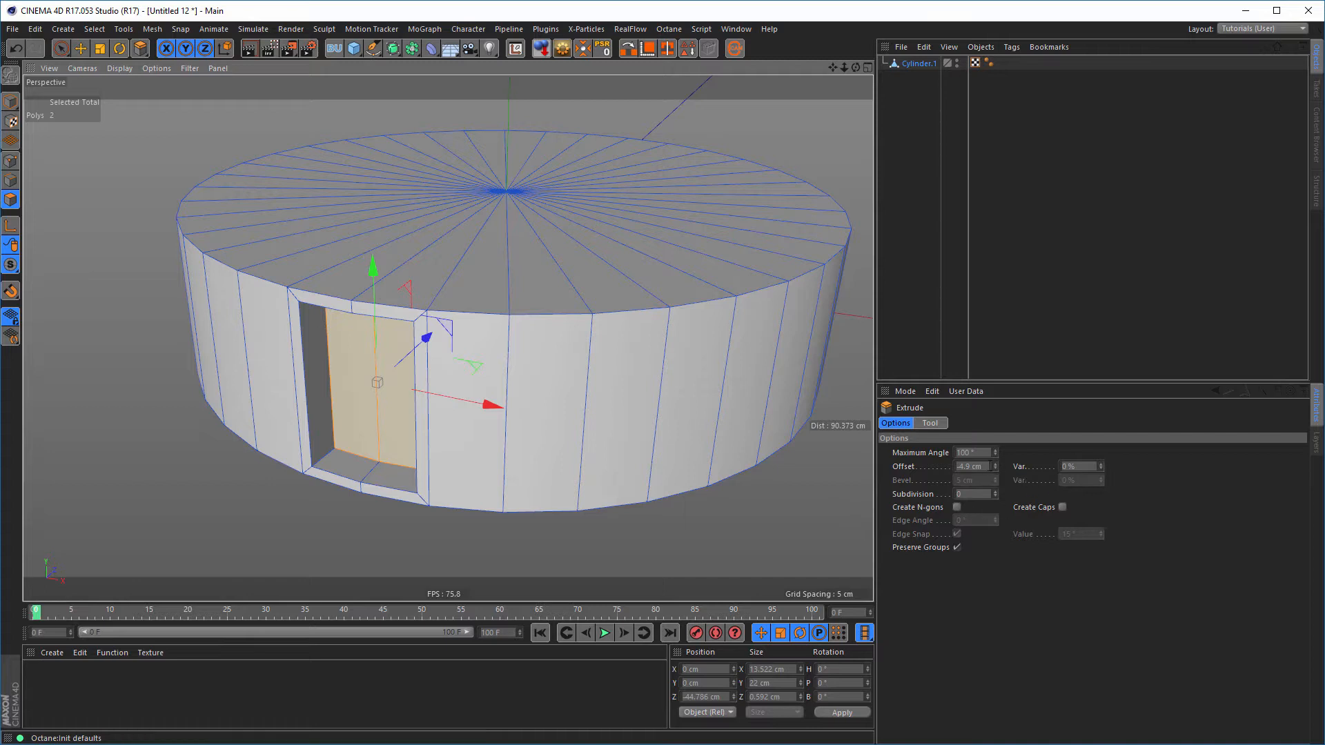
left_click(973, 466)
type("-5")
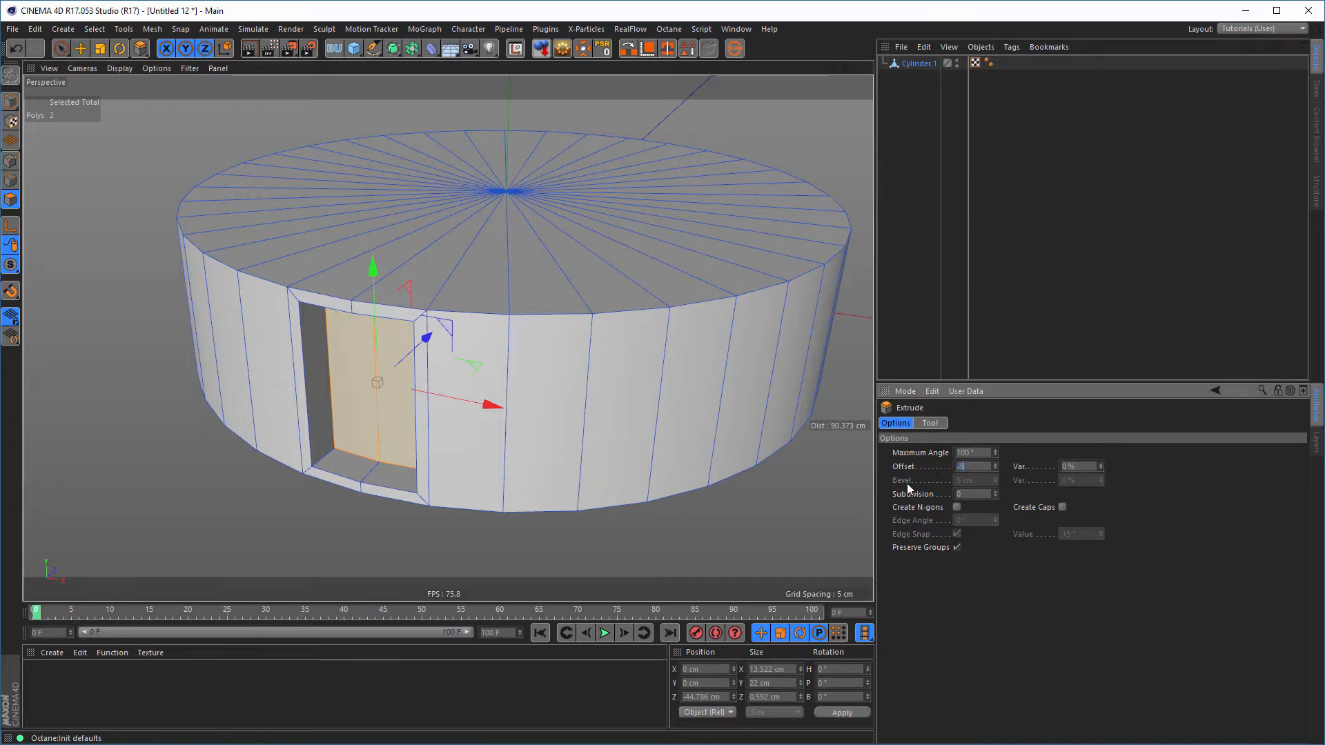
key("Return")
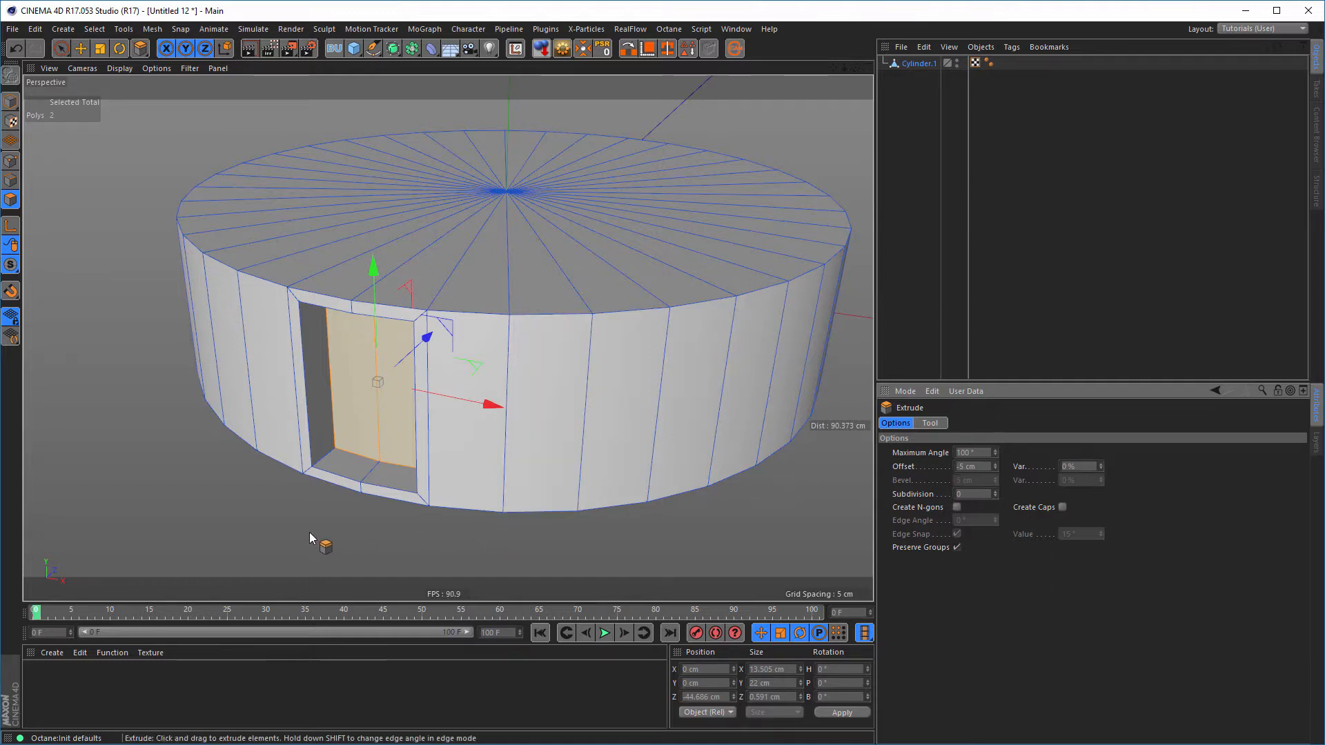
Extrude the recessed polygons a second time, deeper into the cylinder, with an offset of -5 cm
left_click_drag(302, 523, 483, 588)
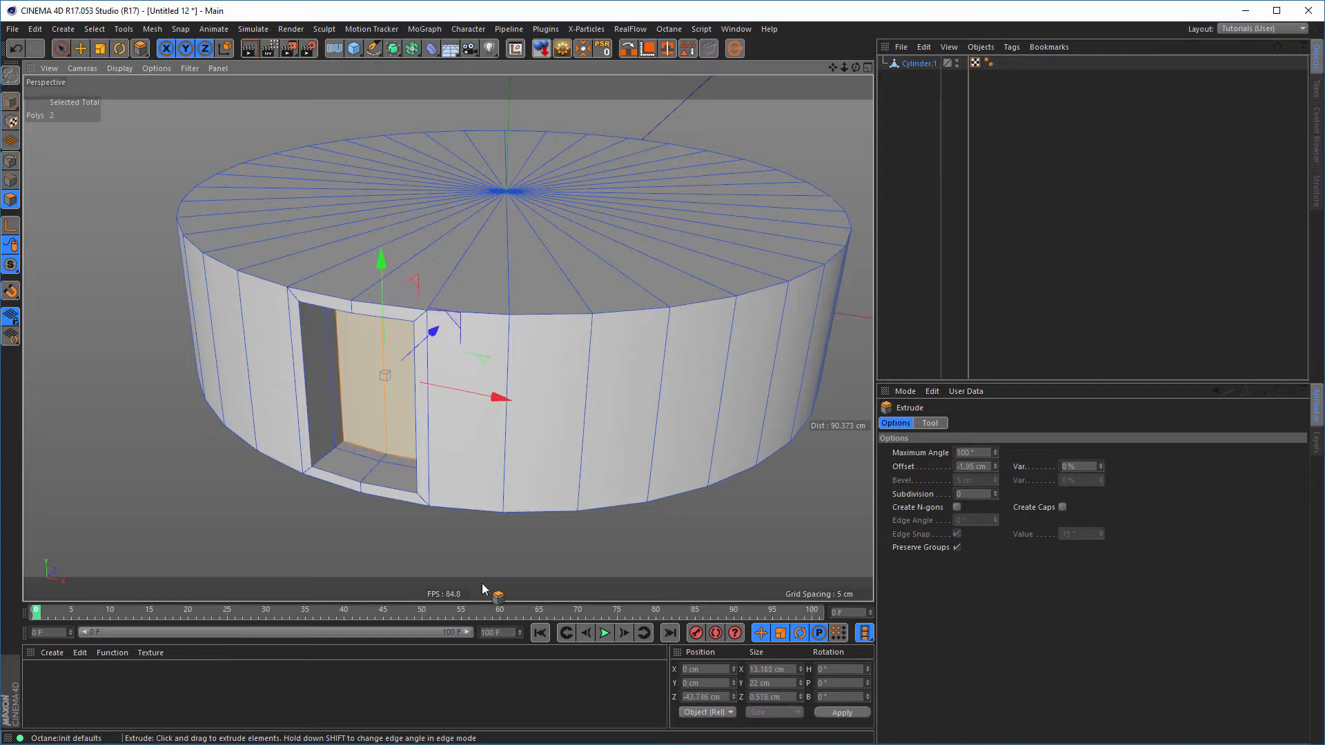
double_click(973, 467)
type("-5")
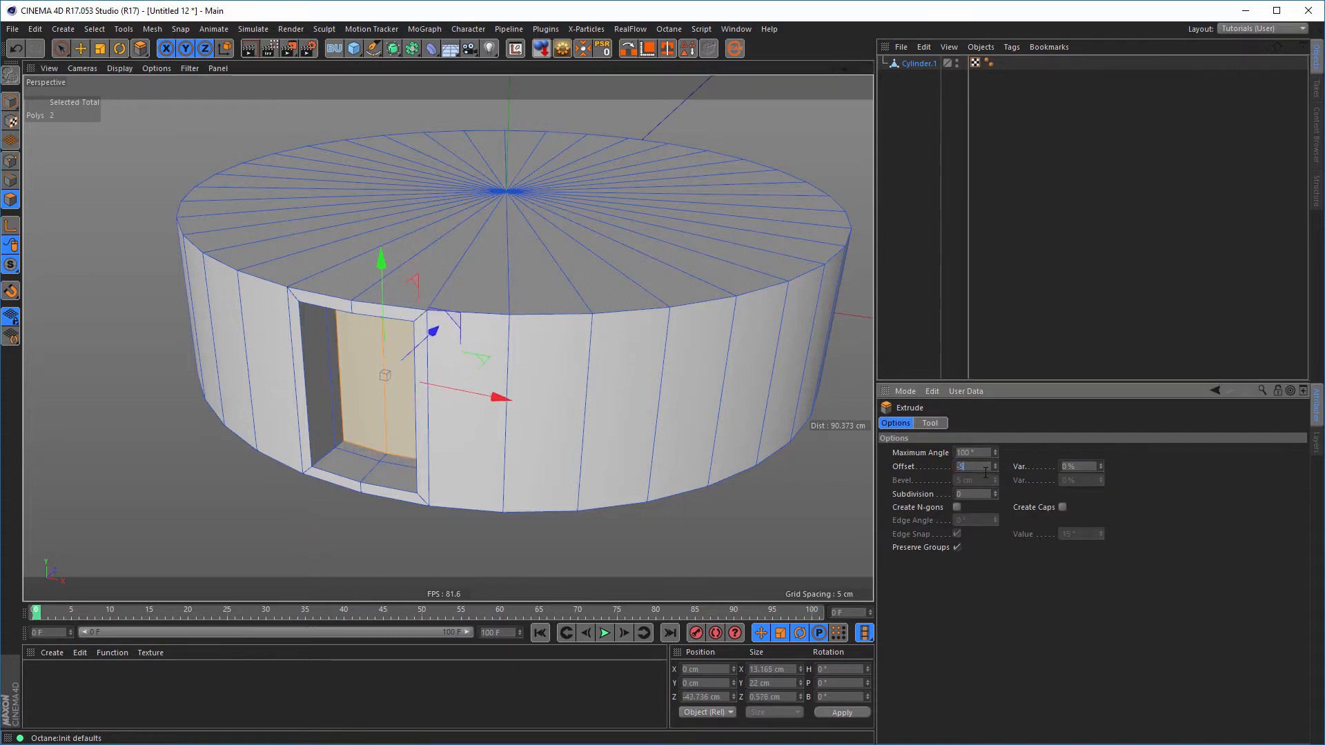
key("Return")
left_click_drag(477, 427, 355, 408, "alt")
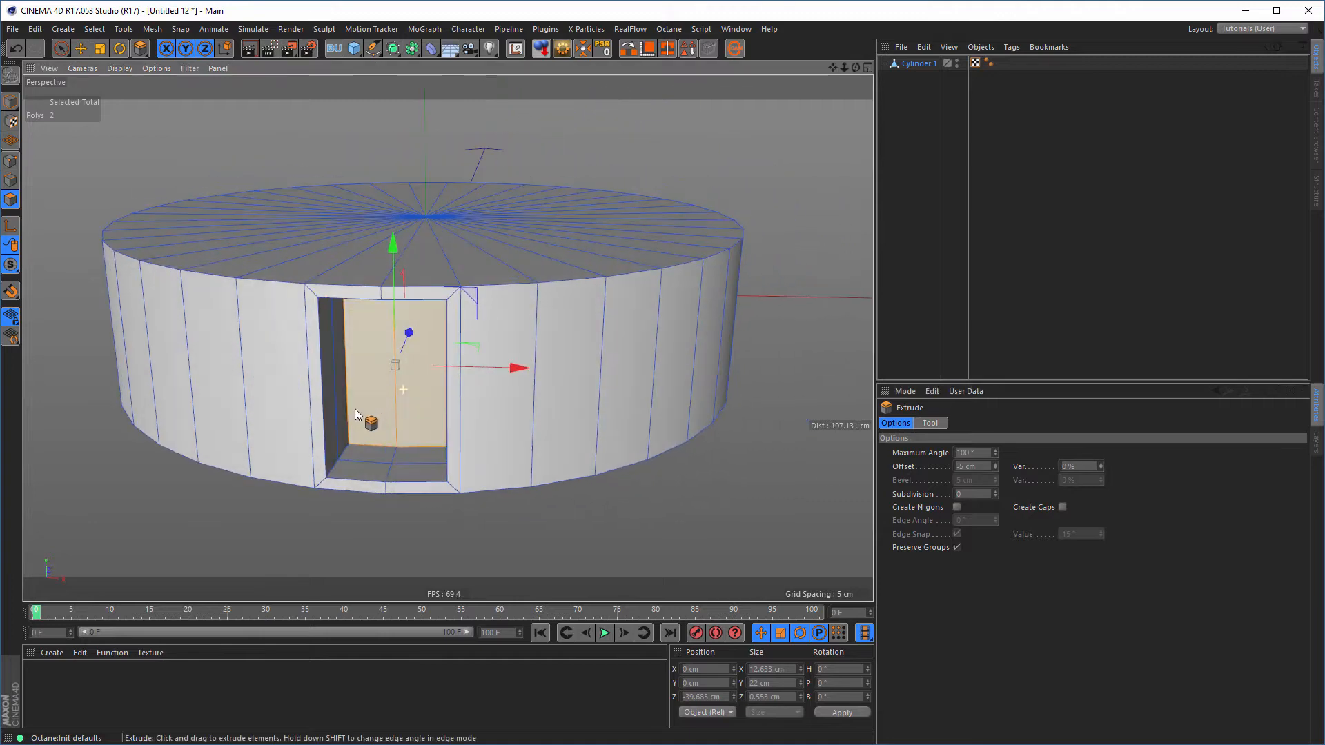
right_click_drag(356, 399, 384, 386, "alt")
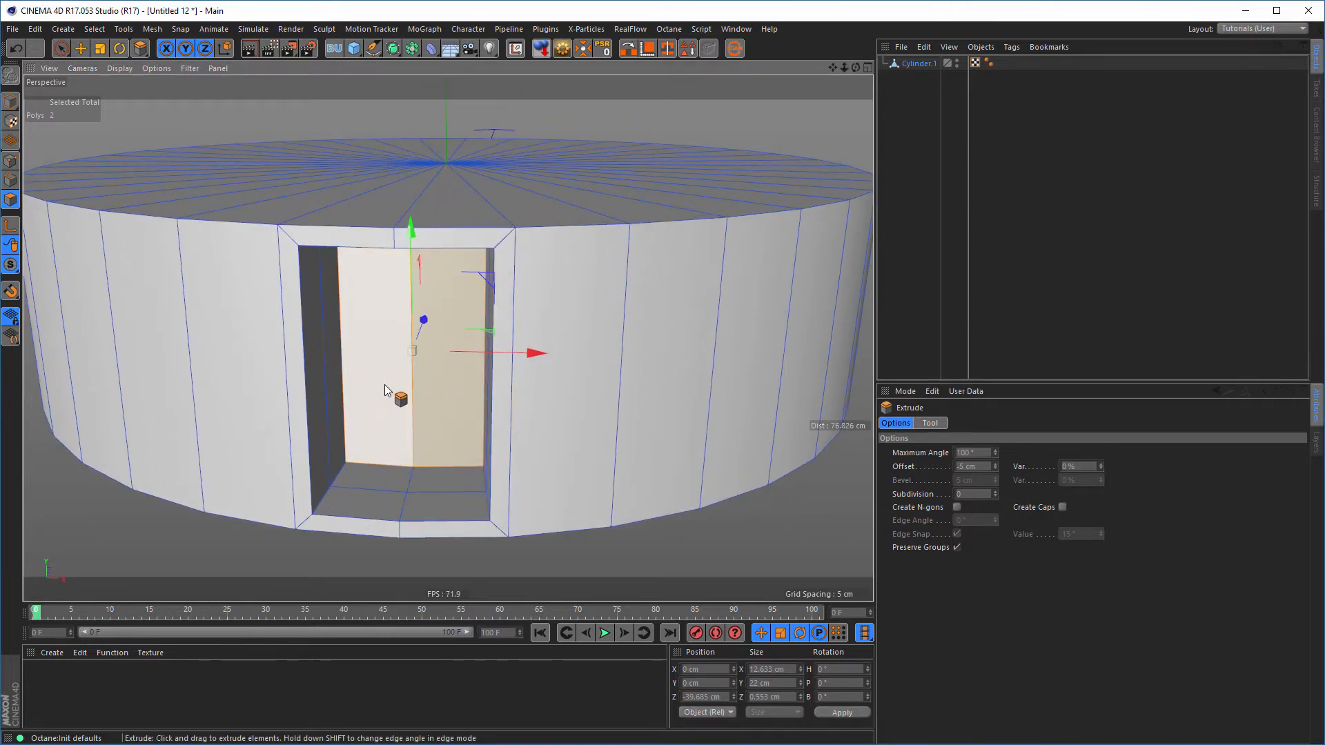
left_click_drag(384, 385, 385, 376, "alt")
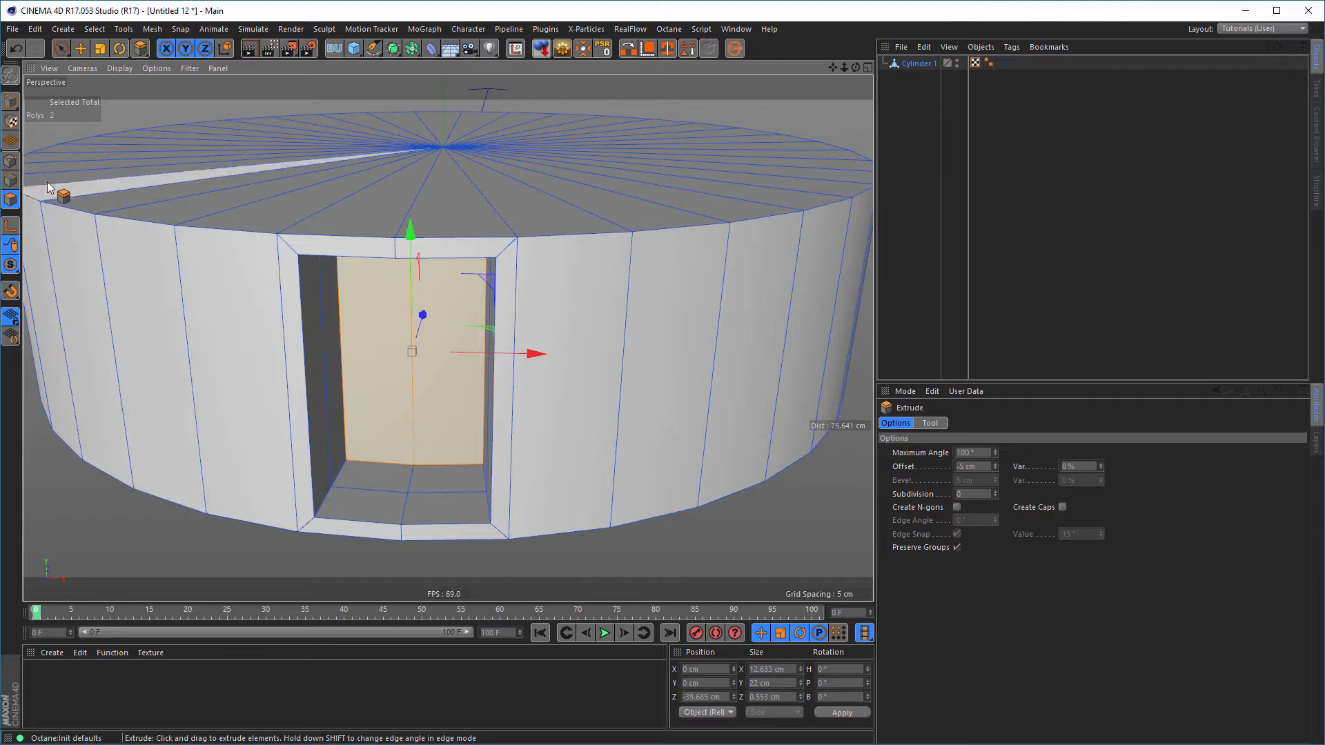
In edge mode, use Stitch and Sew to merge the pocket's two rear corner edges with neighbouring vertical edges, rounding the recess
left_click(10, 180)
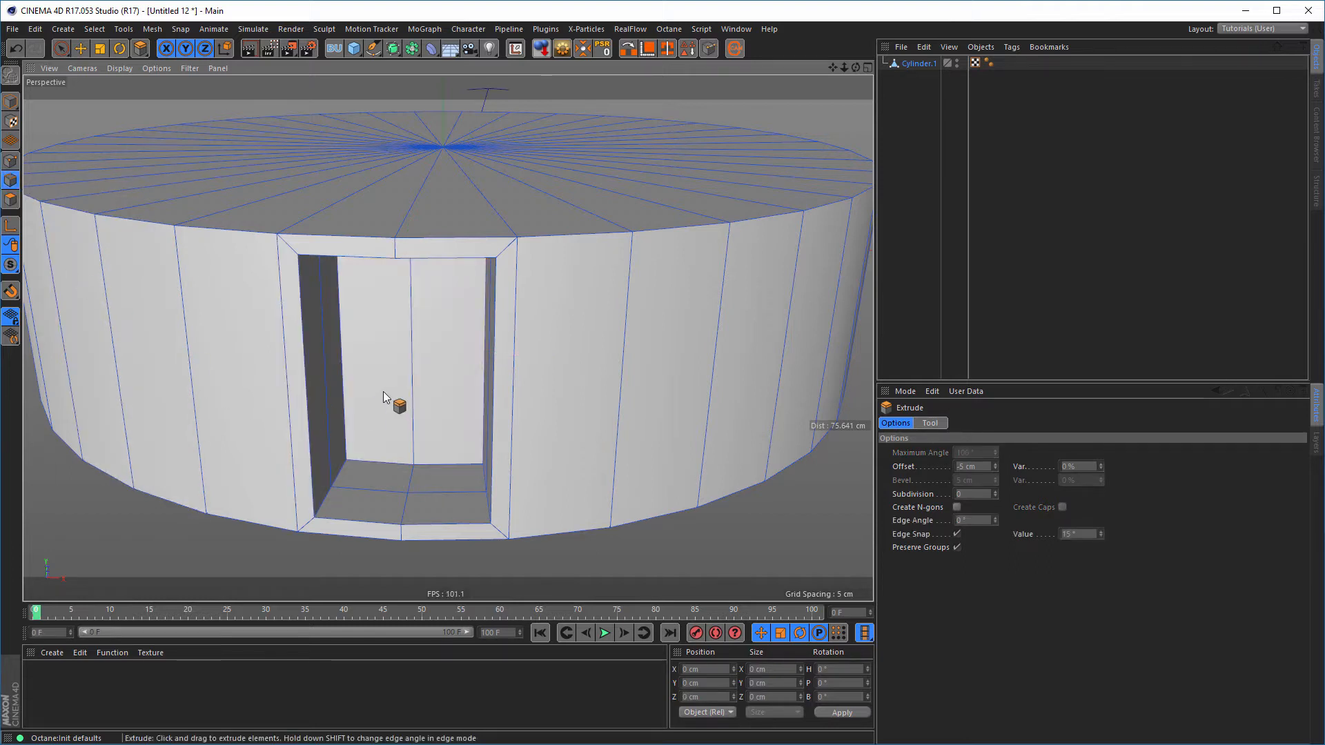
scroll(345, 343, "up", 2)
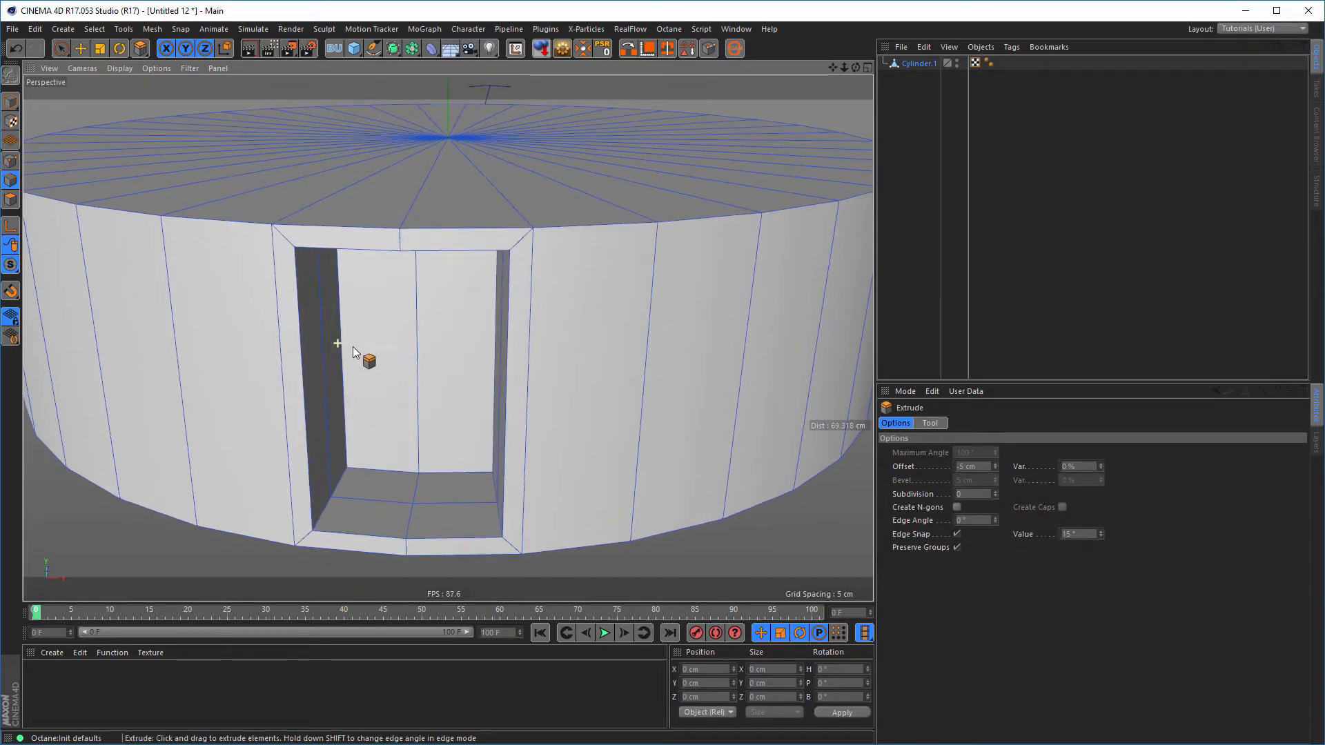
right_click(664, 523)
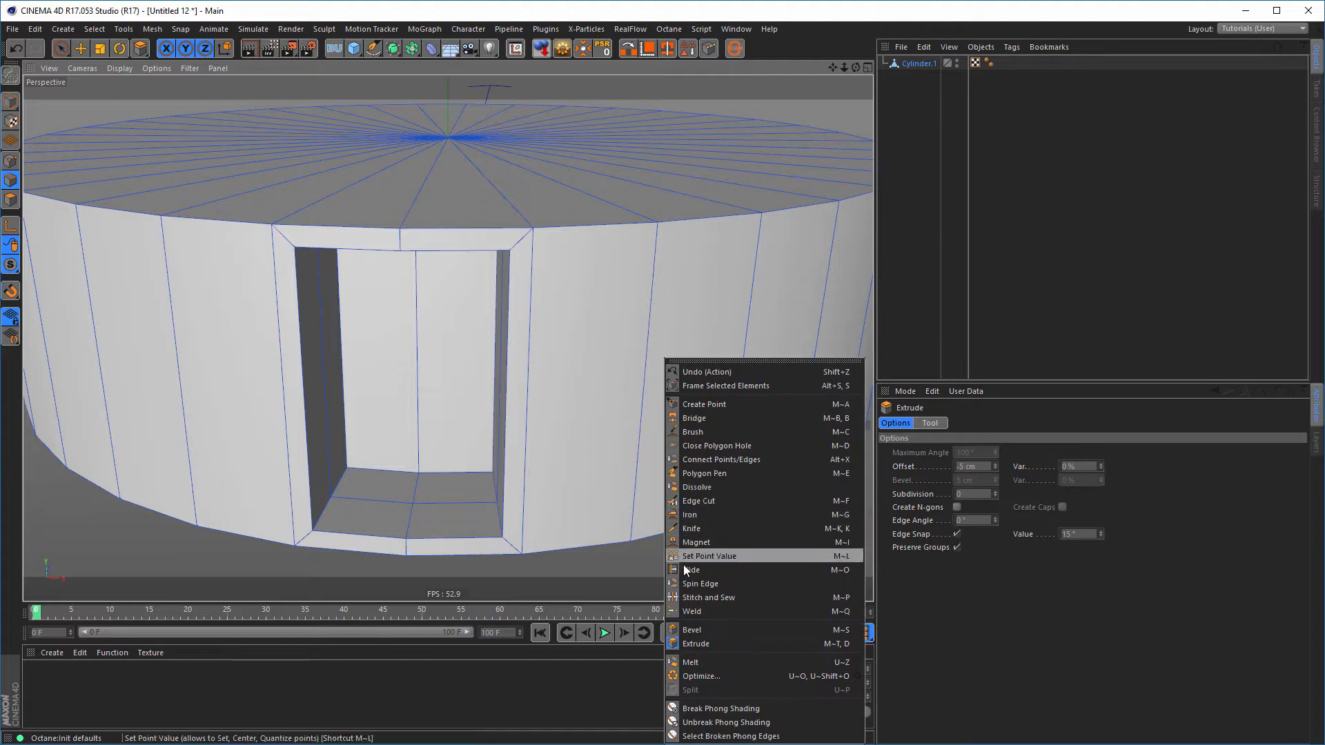
left_click(719, 596)
left_click_drag(371, 387, 375, 388, "alt")
scroll(376, 387, "up", 2)
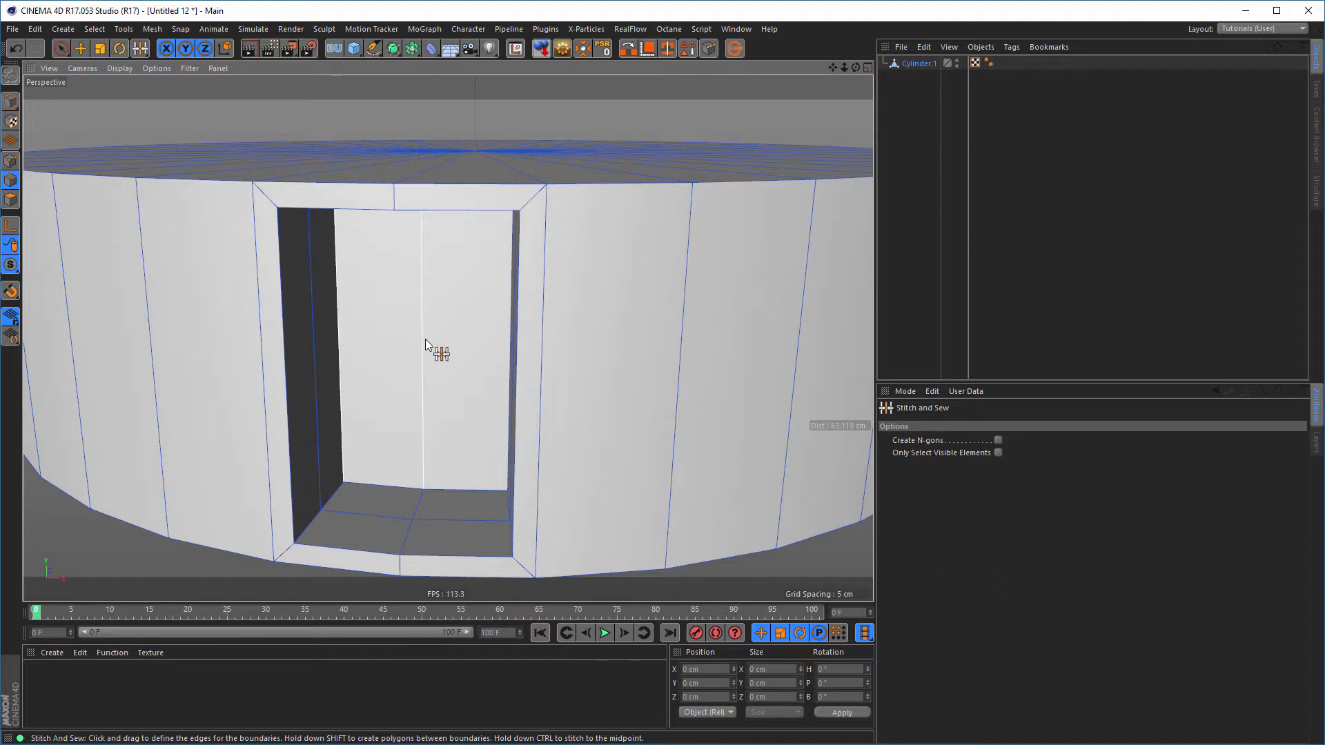
left_click_drag(425, 339, 359, 366)
left_click_drag(500, 337, 524, 417)
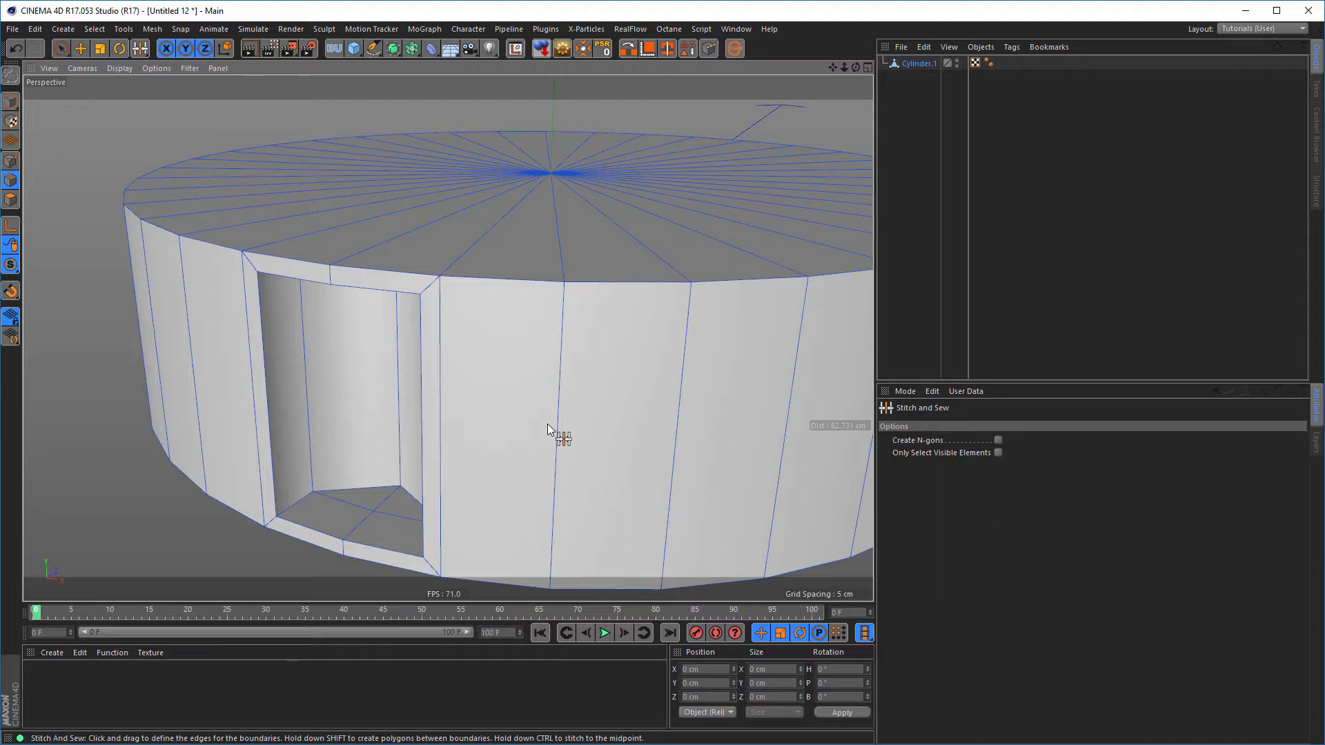
left_click_drag(500, 372, 503, 332, "alt")
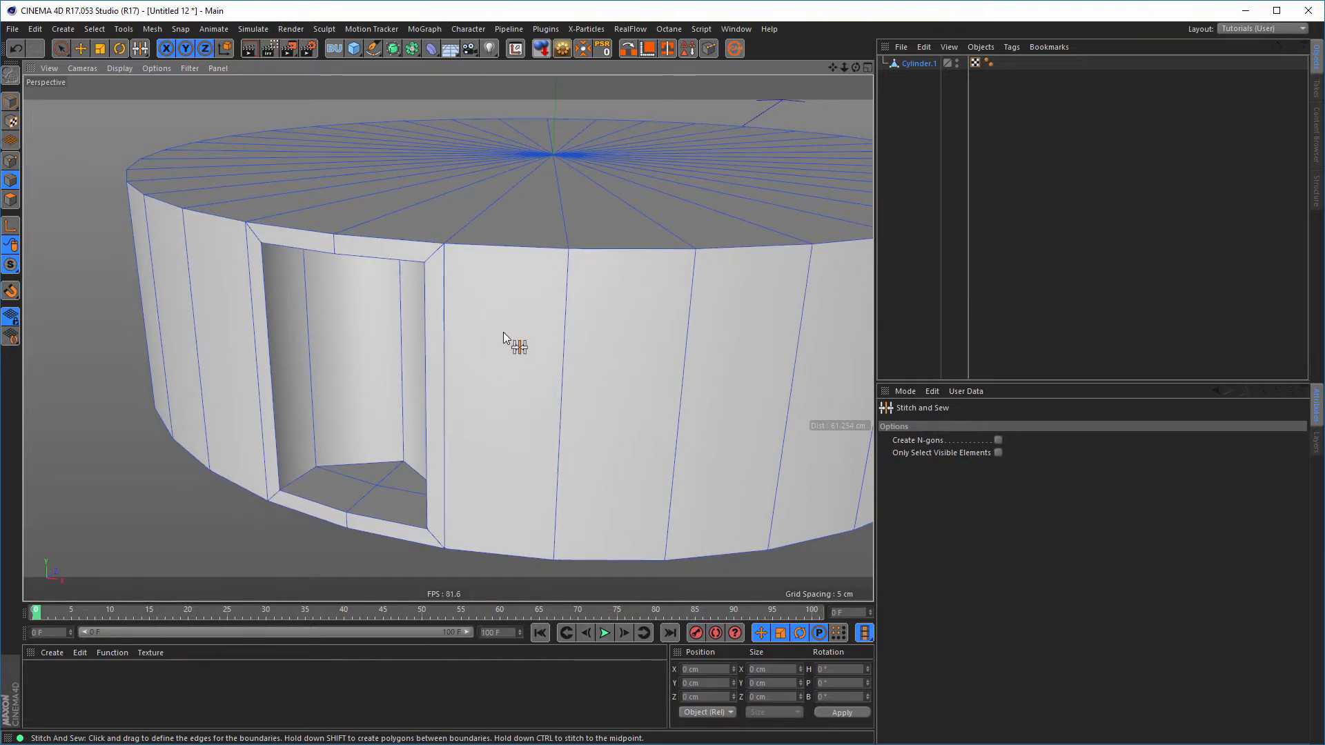
Add a Subdivision Surface as the parent of the cylinder and disable it after checking the smoothed shape
left_click(918, 63)
left_click(393, 51, "alt")
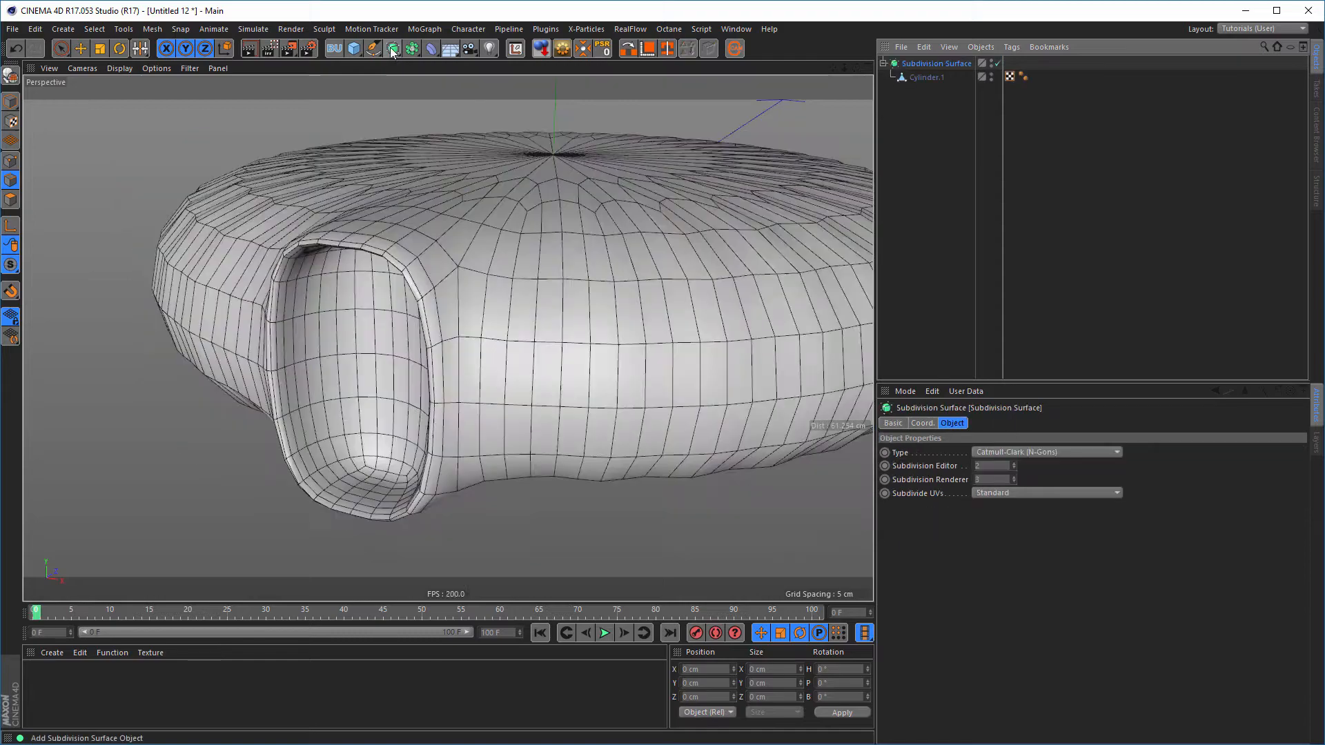
mouse_move(507, 345)
left_mouse_down("alt")
mouse_move(521, 355)
mouse_move(483, 342)
left_mouse_up("alt")
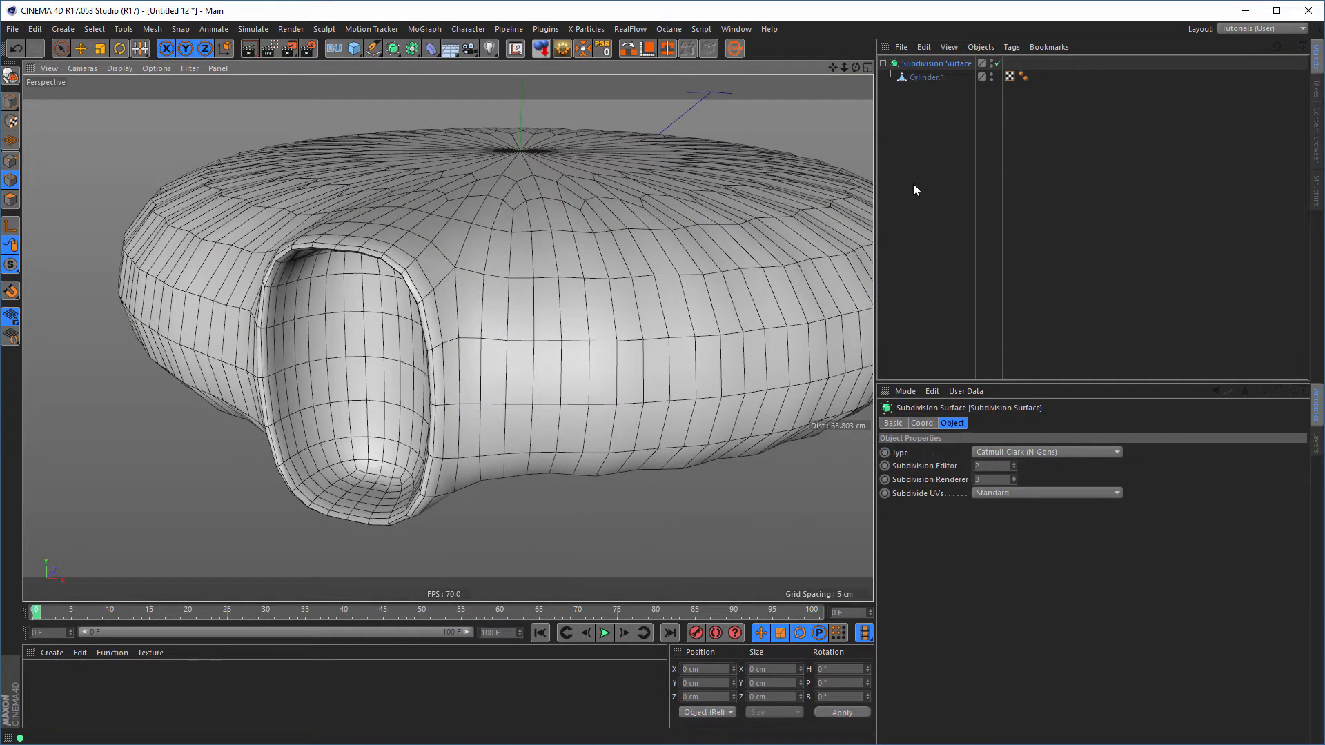
left_click(998, 63)
mouse_move(473, 320)
left_mouse_down("alt")
mouse_move(418, 341)
mouse_move(461, 342)
mouse_move(488, 317)
left_mouse_up("alt")
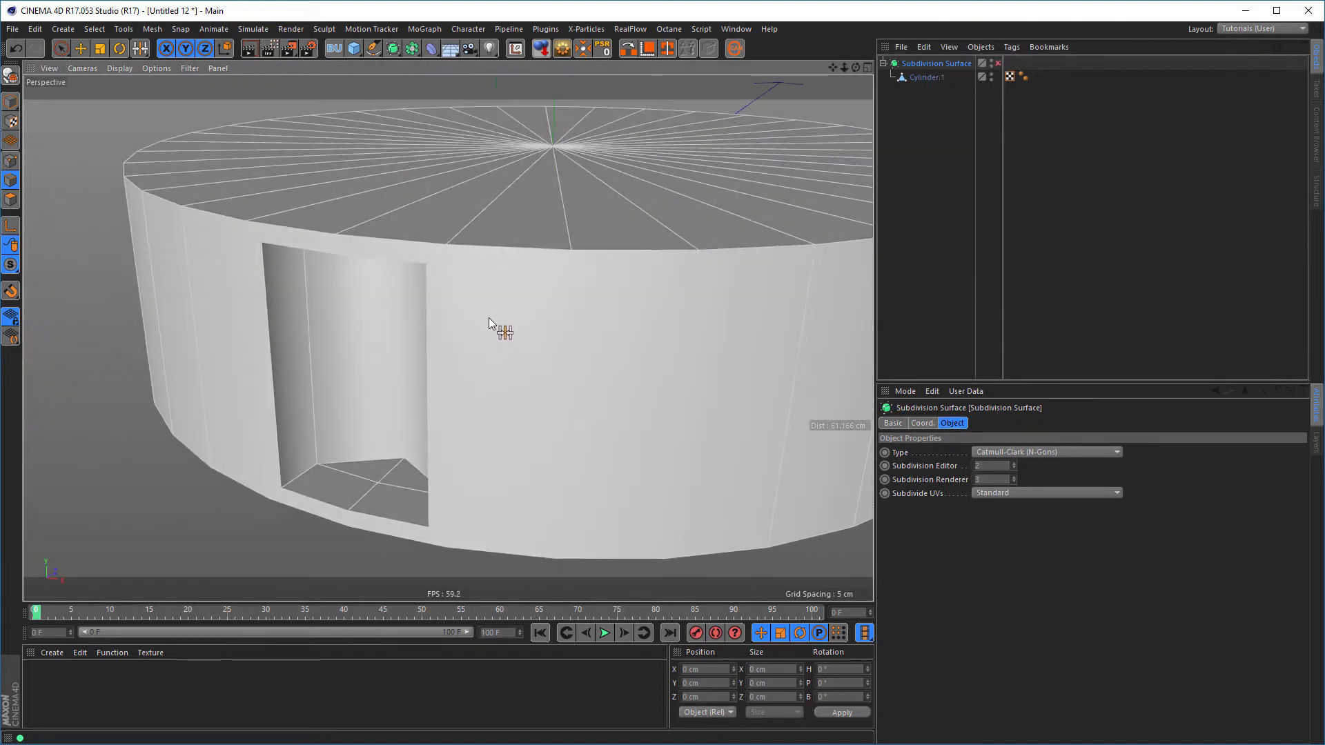
On the cylinder mesh, loop-select the edges around the pocket's front opening
left_click(925, 76)
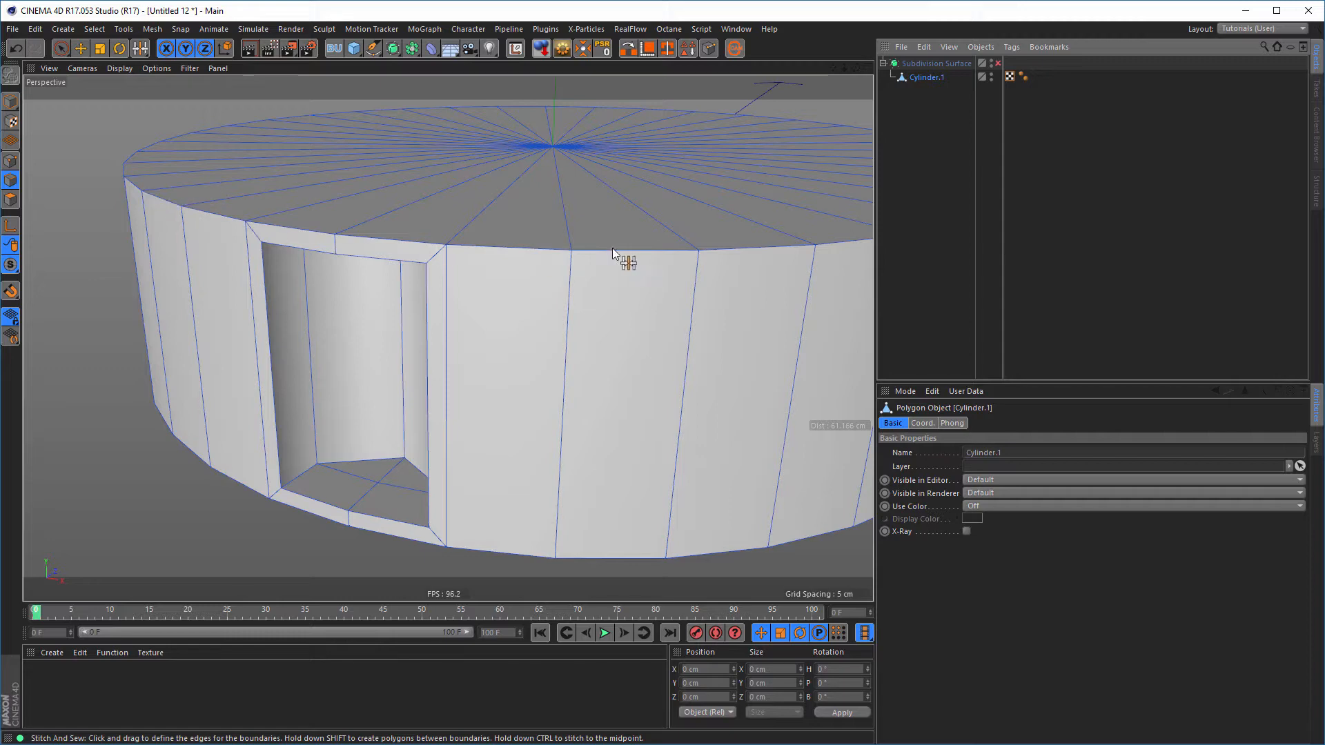
left_click_drag(496, 331, 435, 344, "alt")
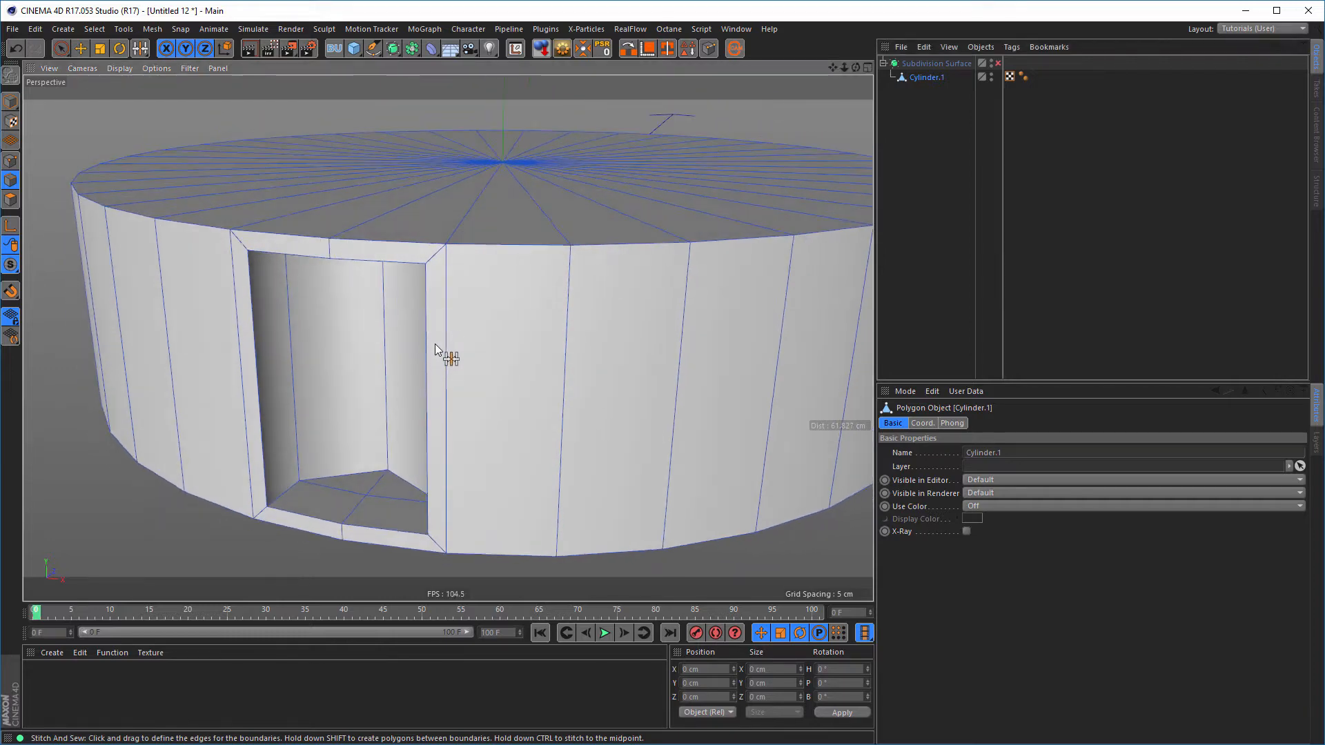
left_click(11, 178)
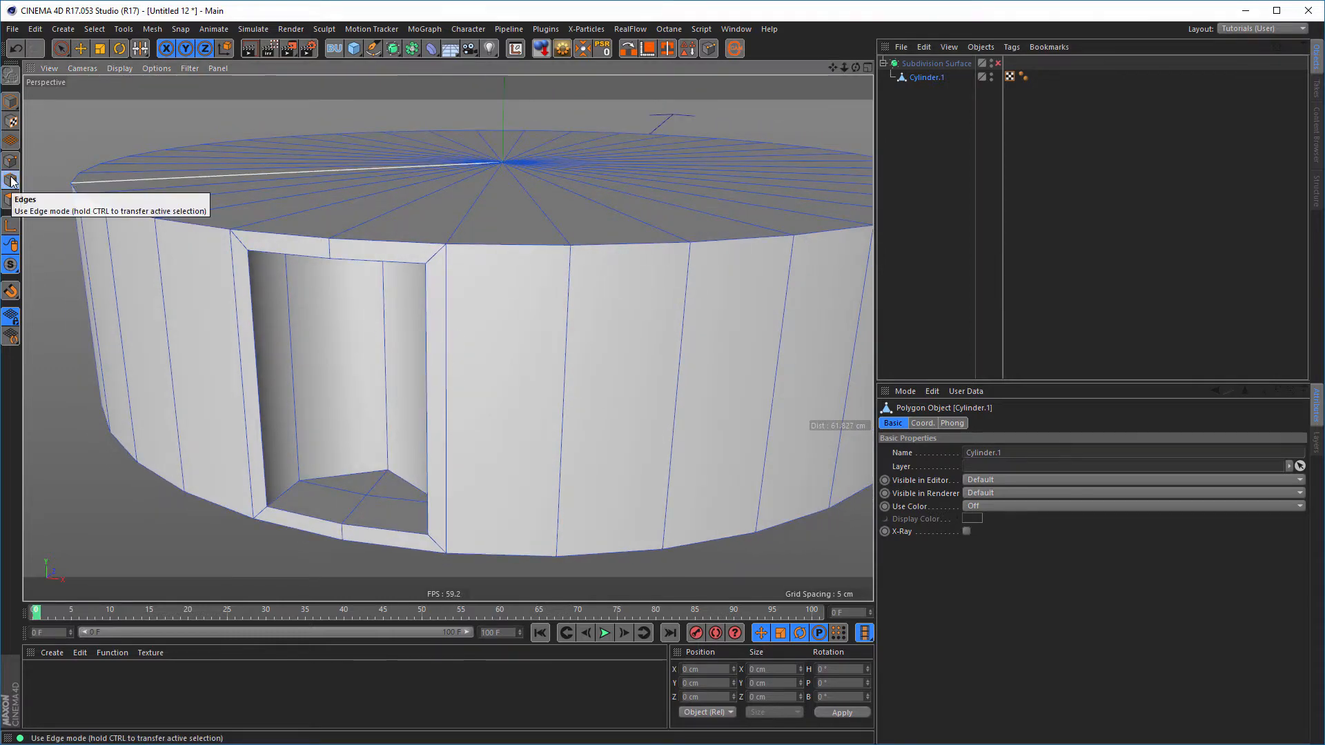
key("u")
key("l")
left_click(249, 293)
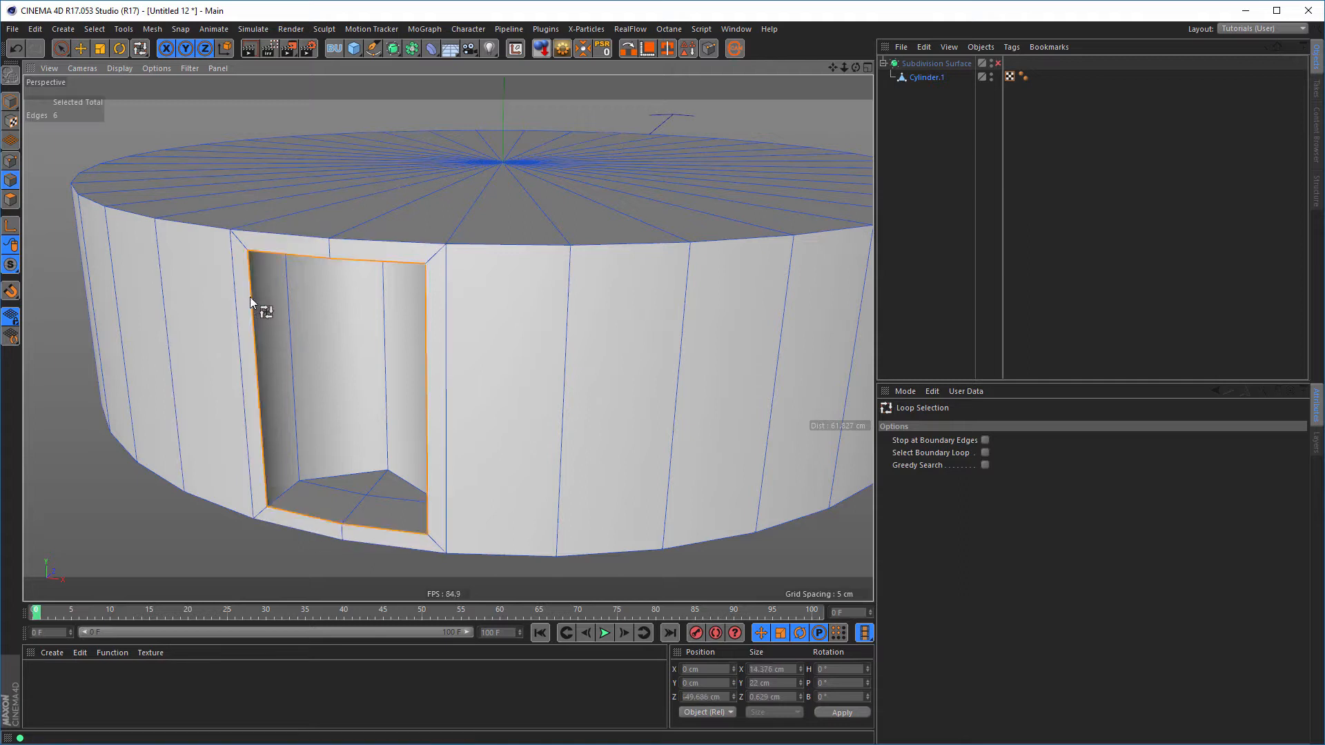
scroll(325, 423, "up", 3)
With Live Selection, add the side and rear edges of the pocket's floor to the selected opening loop
key("9")
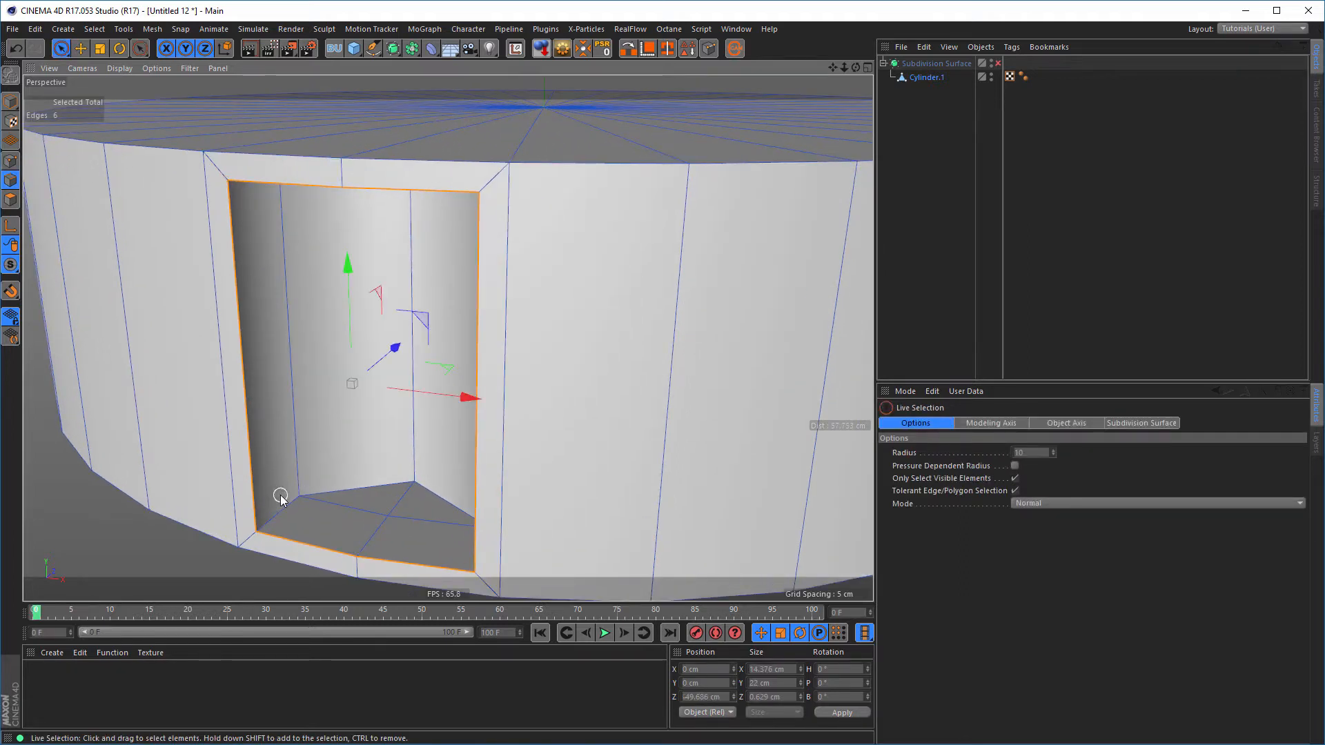
left_click(288, 509, "shift")
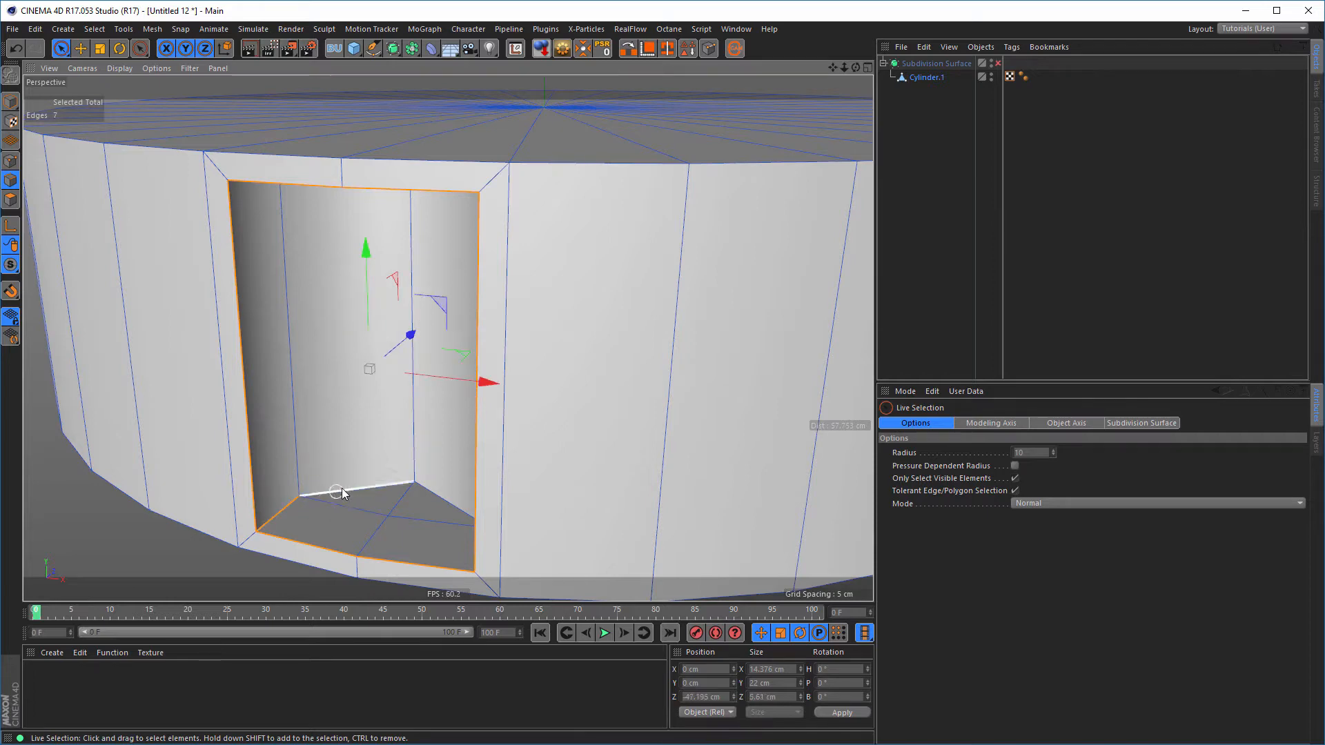
left_click(342, 487, "shift")
left_click(441, 496, "shift")
left_click_drag(441, 496, 376, 502, "alt")
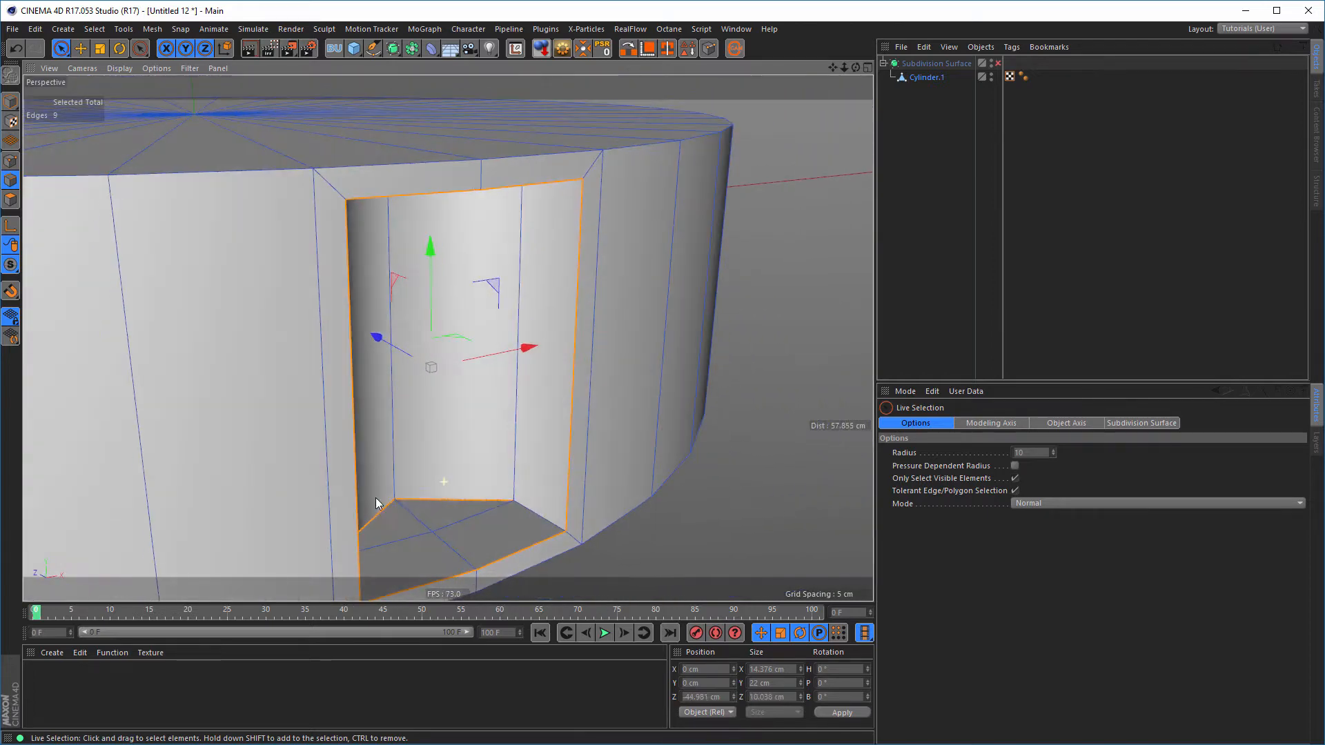
left_click(547, 516, "shift")
Add the side and rear edges of the pocket's ceiling to the edge selection, leaving out its centre edges
left_click_drag(552, 378, 566, 464, "alt")
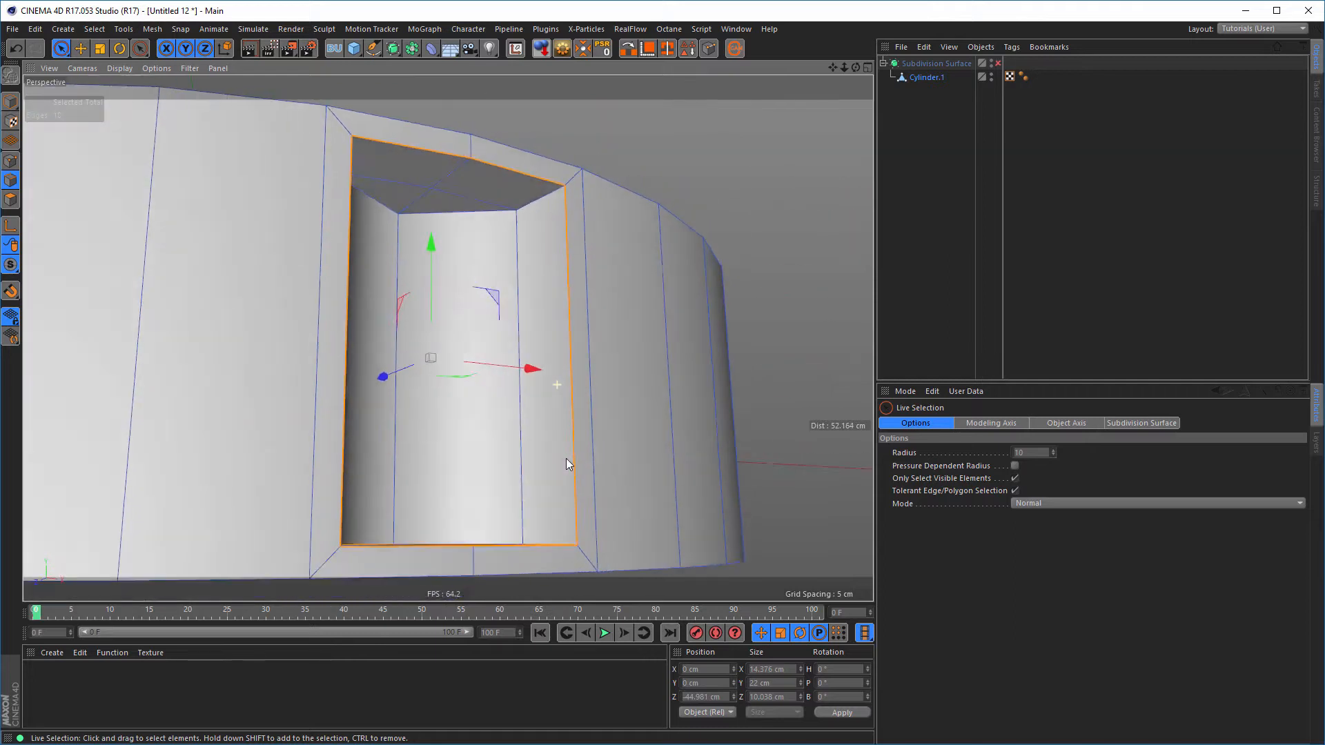
left_click(530, 208, "shift")
left_click(457, 177, "shift")
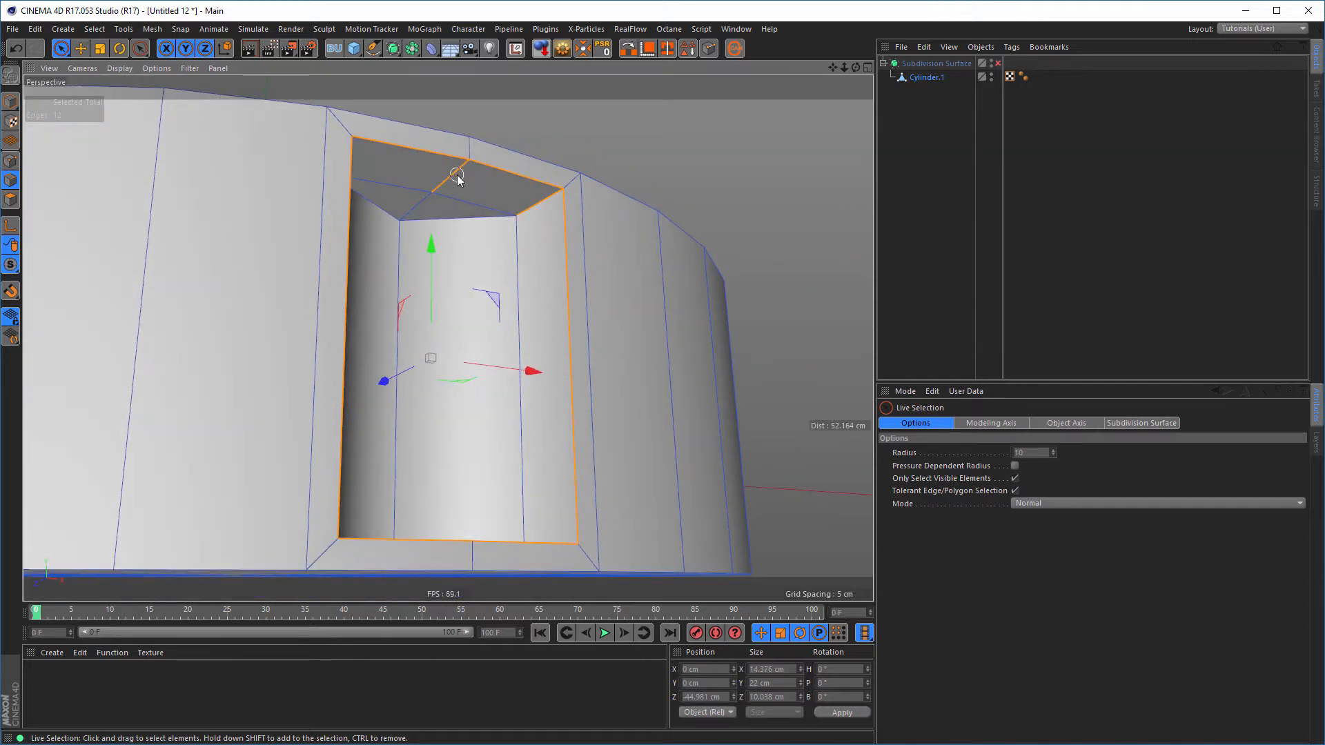
left_click(448, 179, "ctrl")
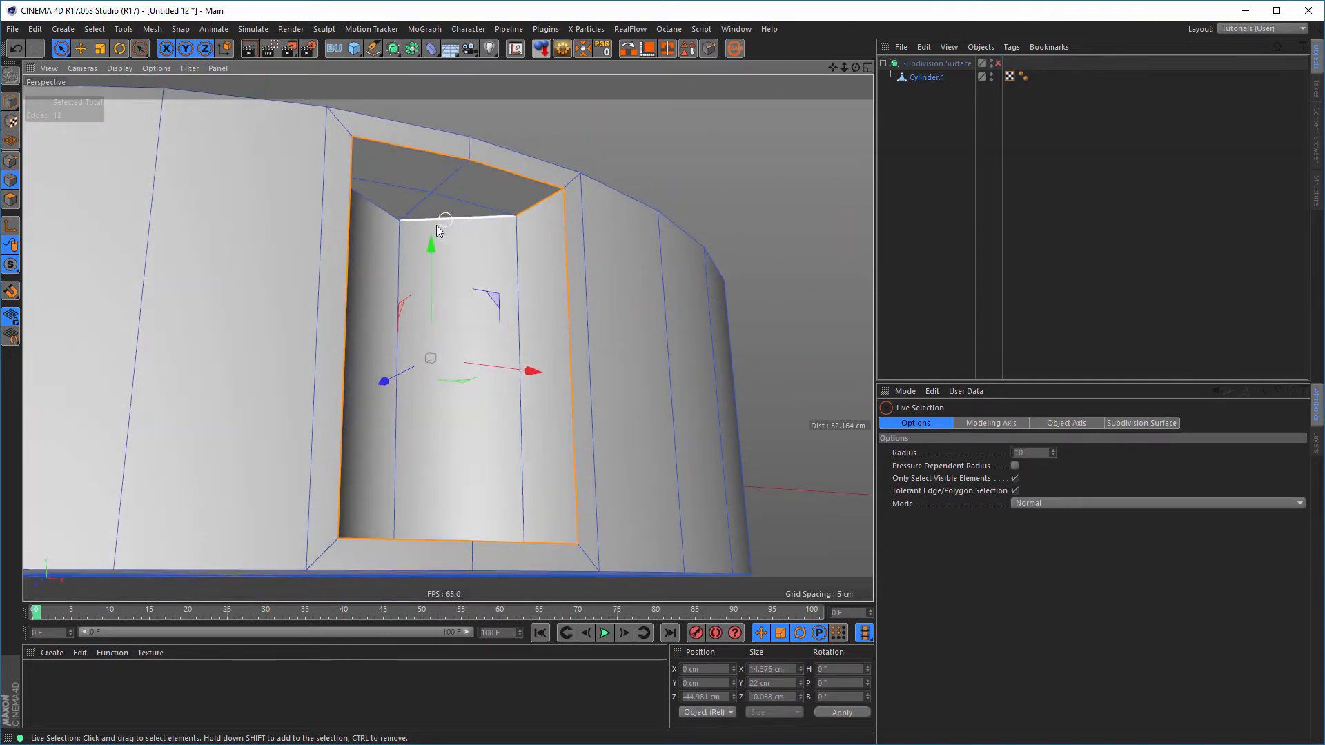
left_click(437, 227, "shift")
left_click_drag(382, 255, 207, 235, "alt")
left_click(267, 205, "shift")
scroll(276, 265, "down", 2)
left_click_drag(285, 267, 485, 243, "alt")
scroll(483, 254, "up", 2)
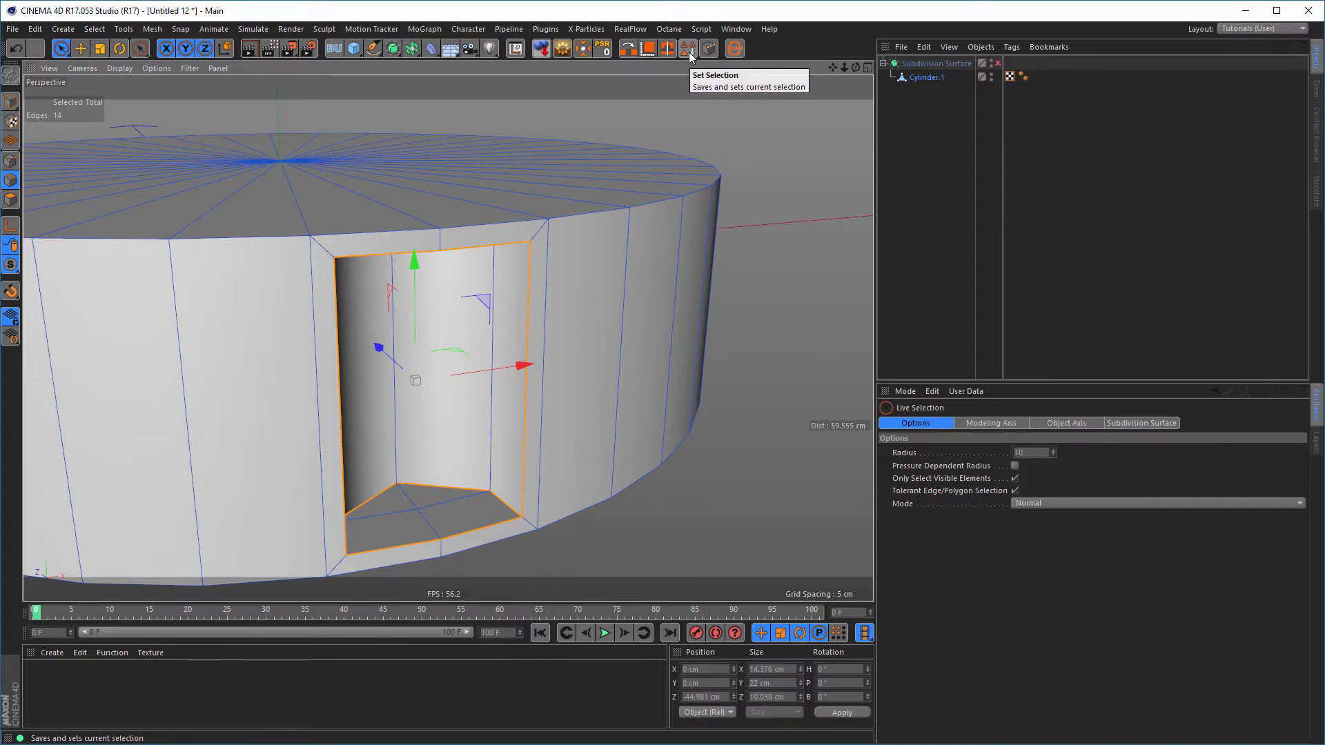
Store the selected pocket edges as an edge selection tag on the cylinder
left_click(94, 29)
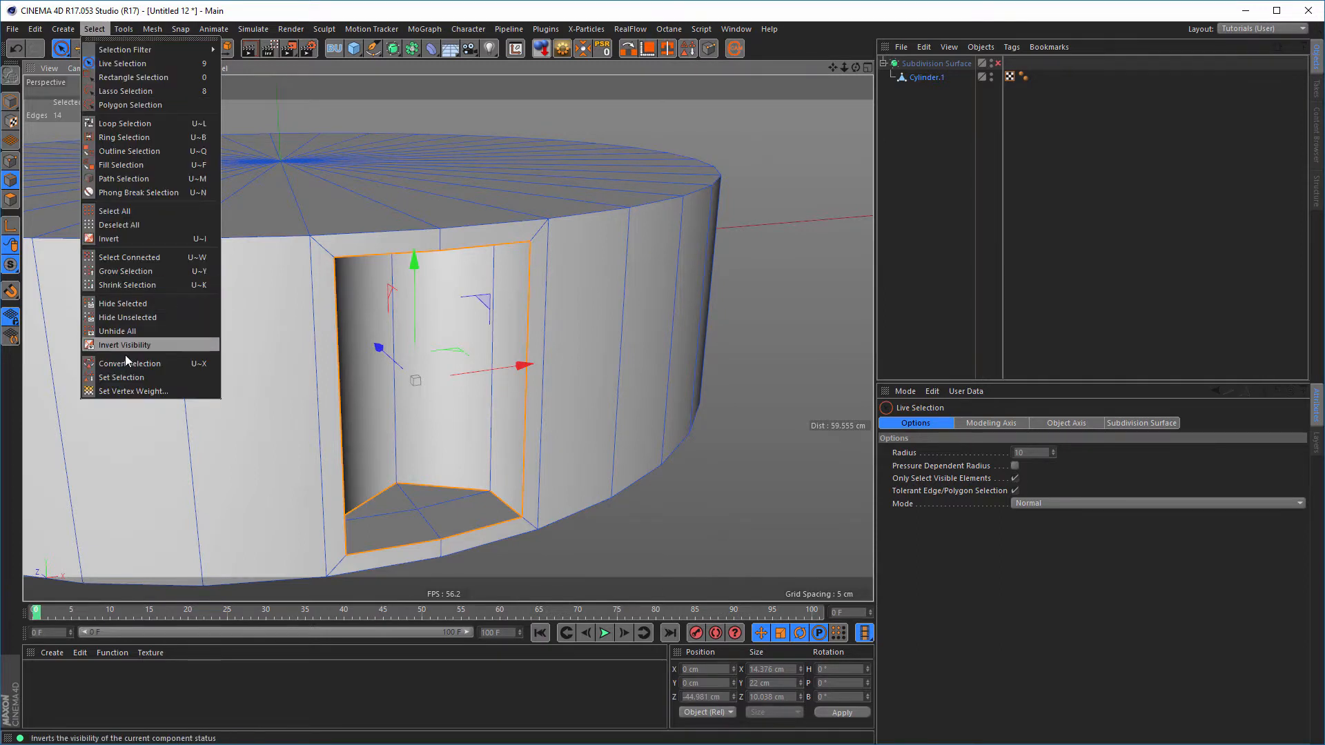
left_click(118, 376)
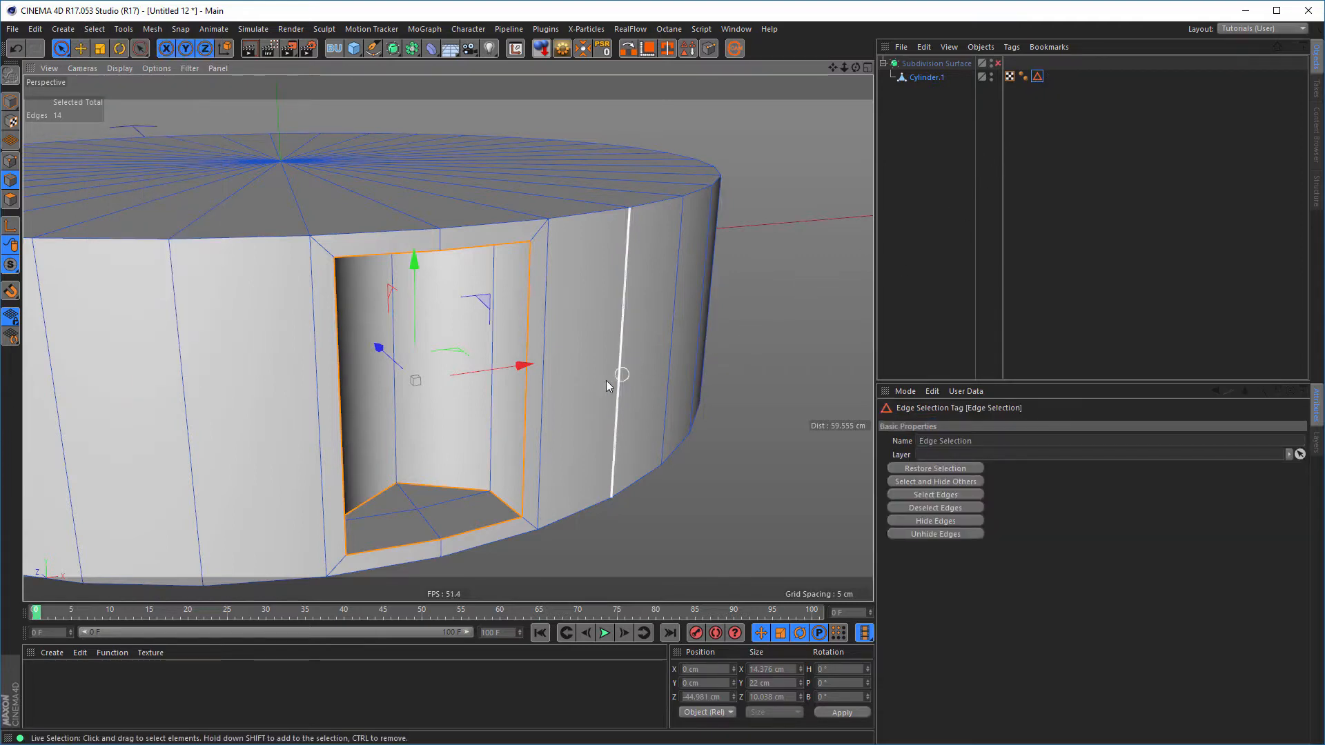
mouse_move(606, 380)
left_mouse_down("alt")
mouse_move(624, 404)
mouse_move(610, 391)
left_mouse_up("alt")
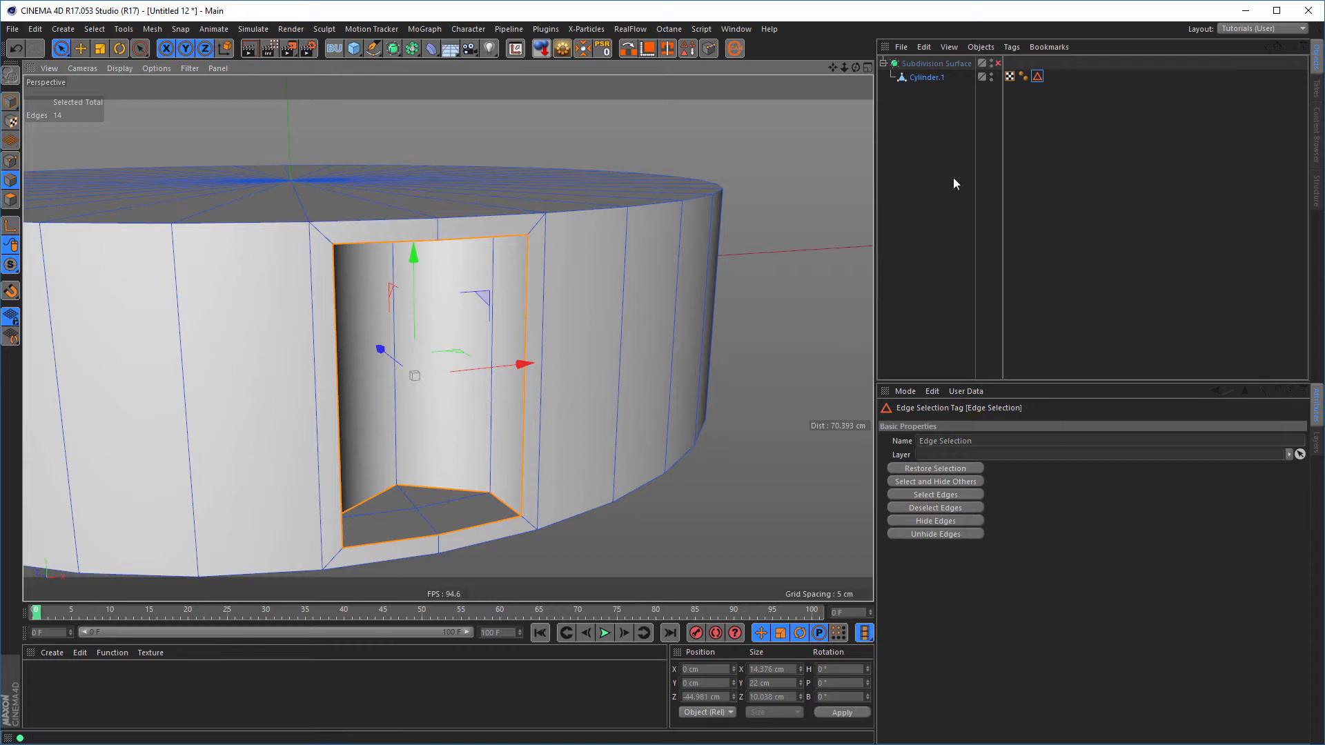
Add a Bevel deformer as a child of the cylinder and set its offset to 0.3 cm
left_click(923, 78)
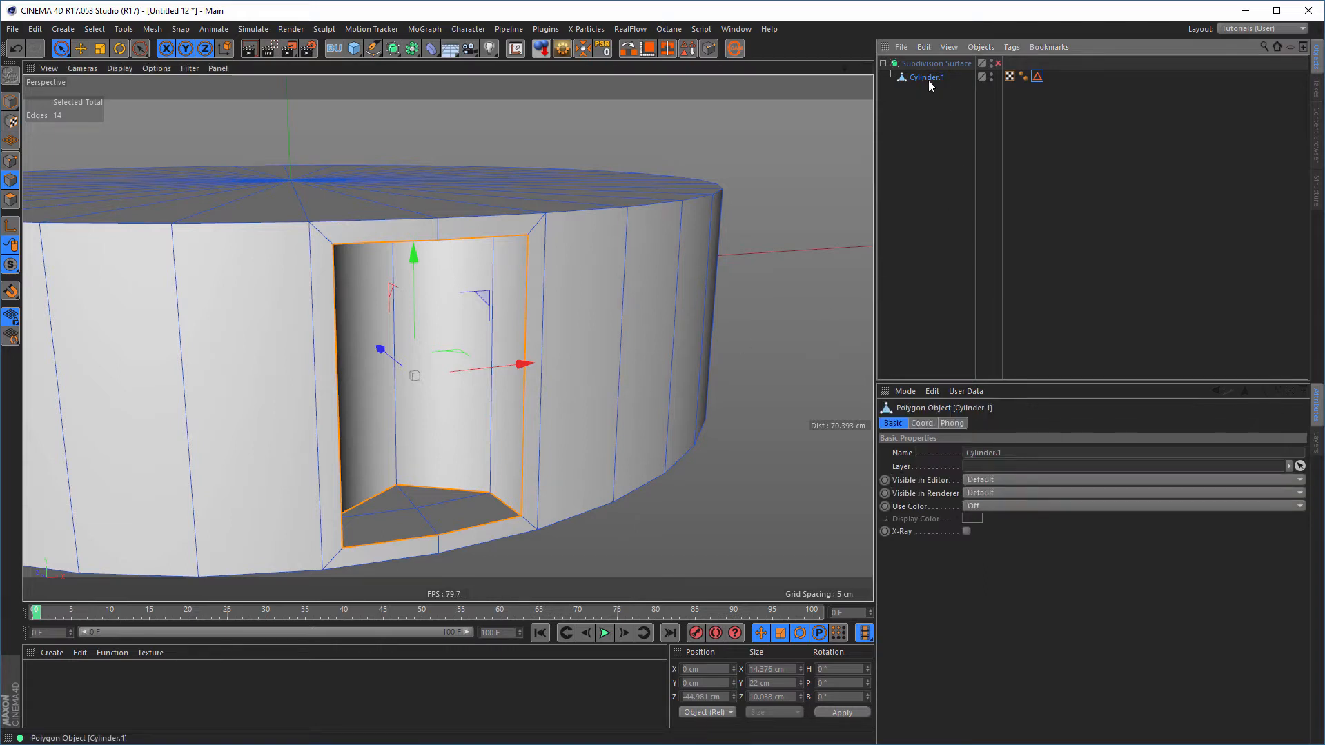
left_click(429, 51)
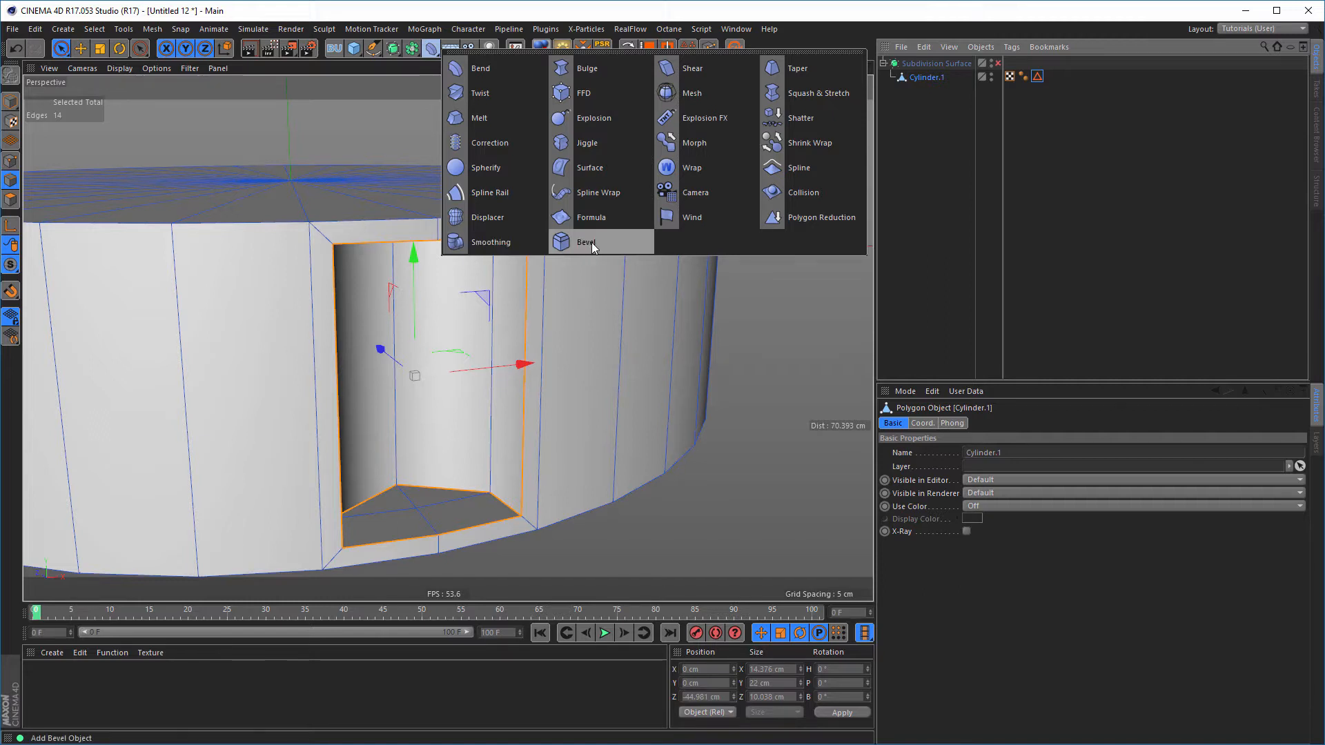
left_click(591, 242, "shift")
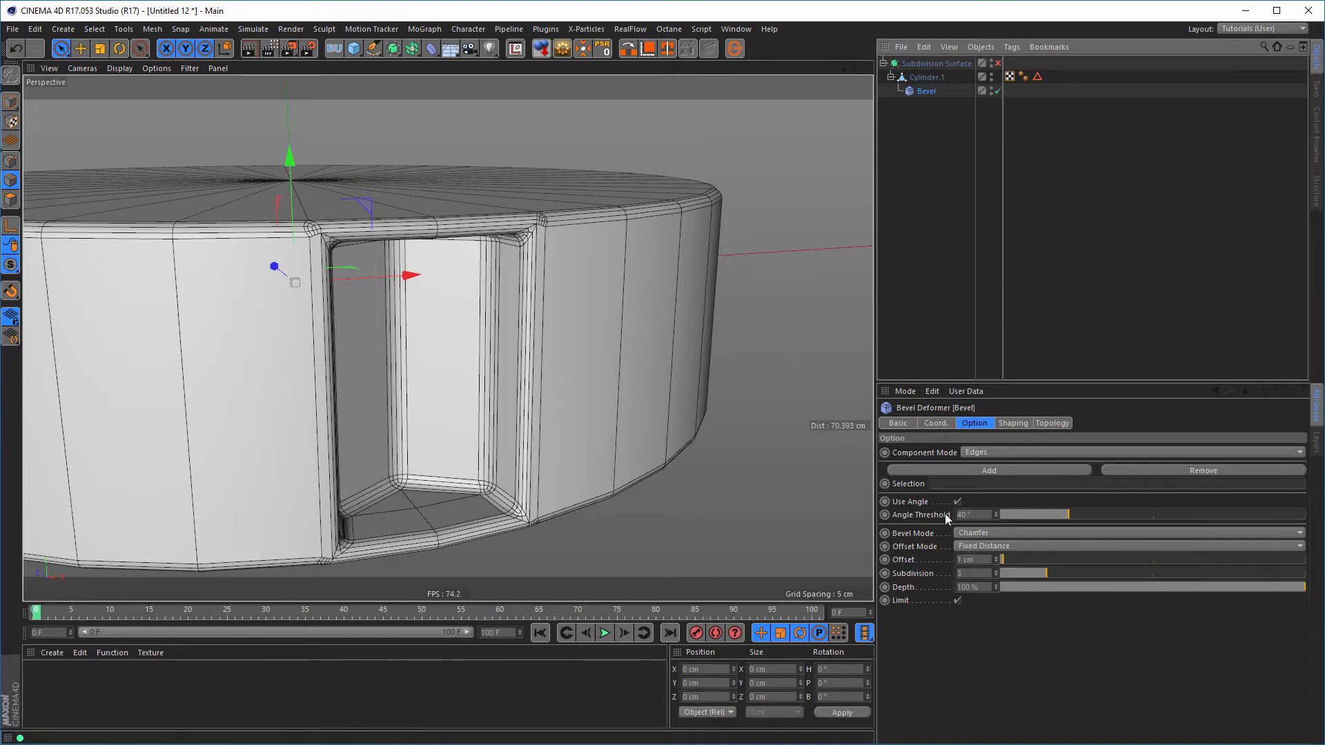
double_click(969, 559)
type("0.3")
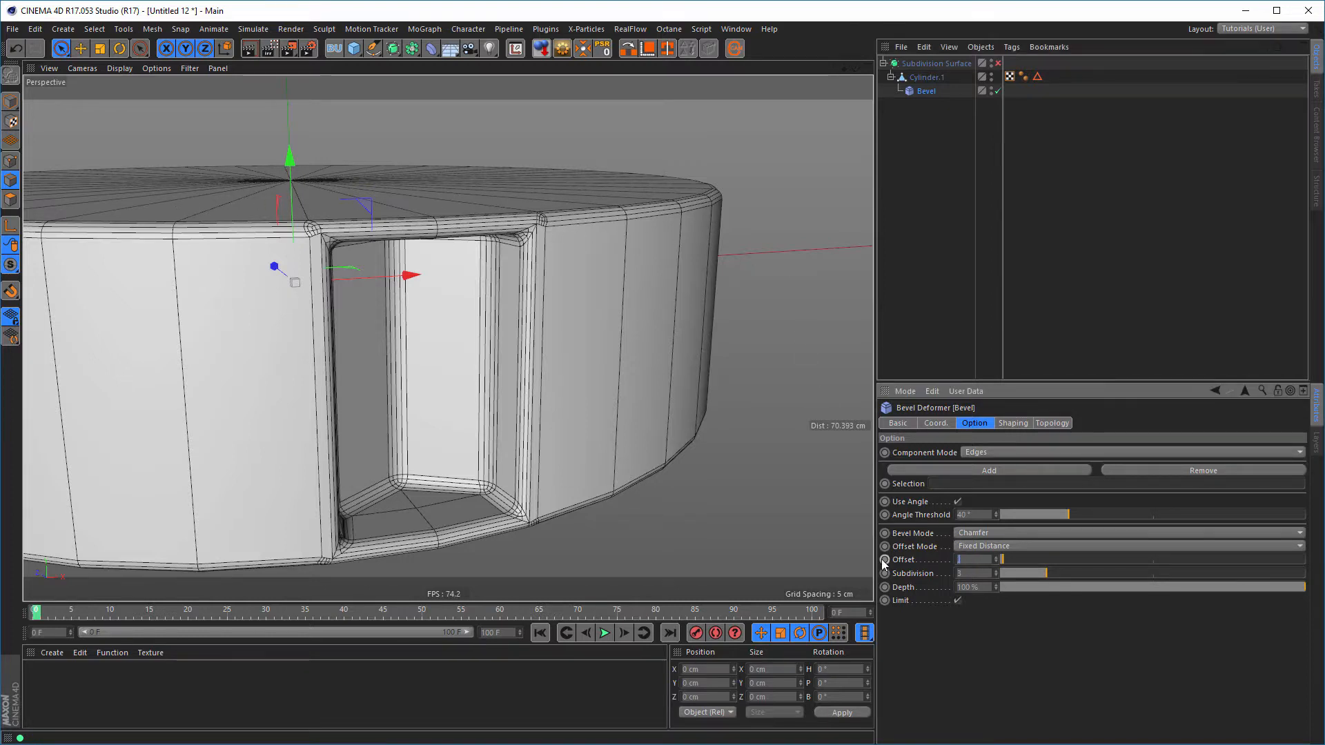
key("Return")
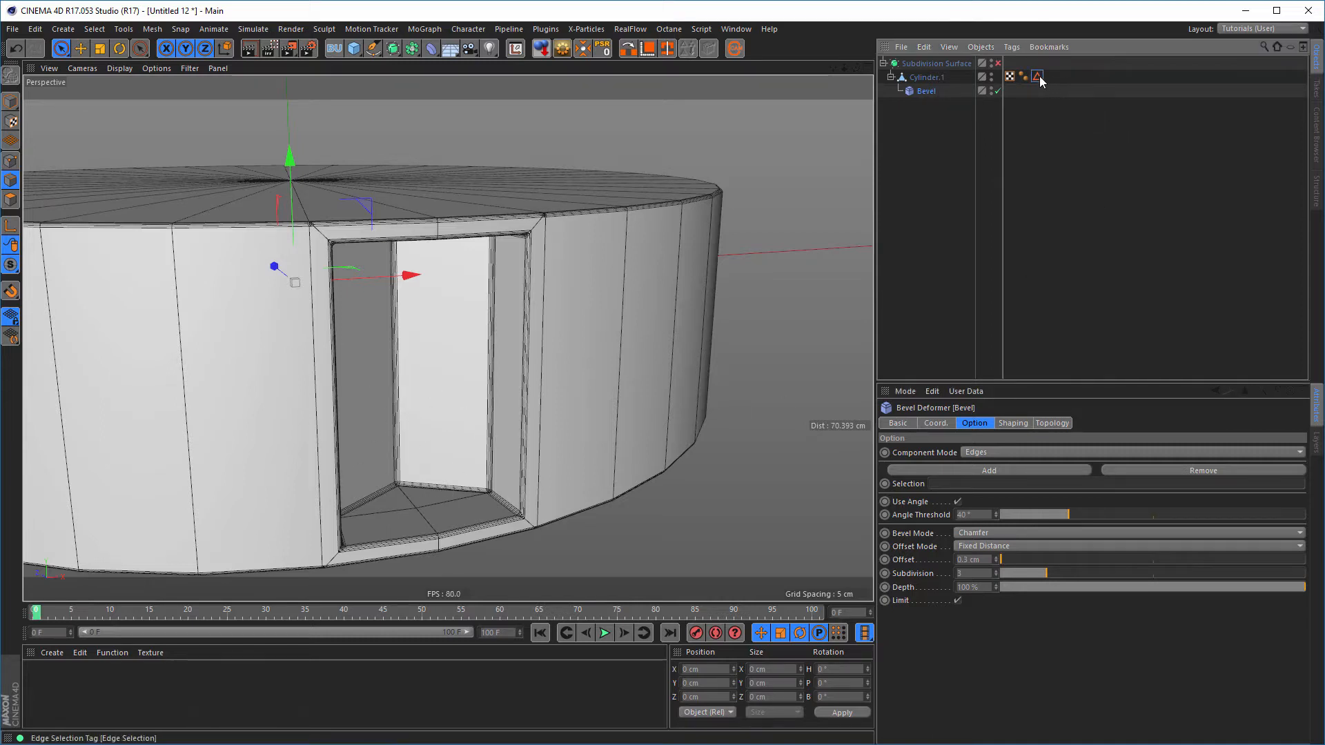
Limit the Bevel deformer to the stored edge selection and inspect the bevelled pocket edges
left_click_drag(1039, 76, 943, 490)
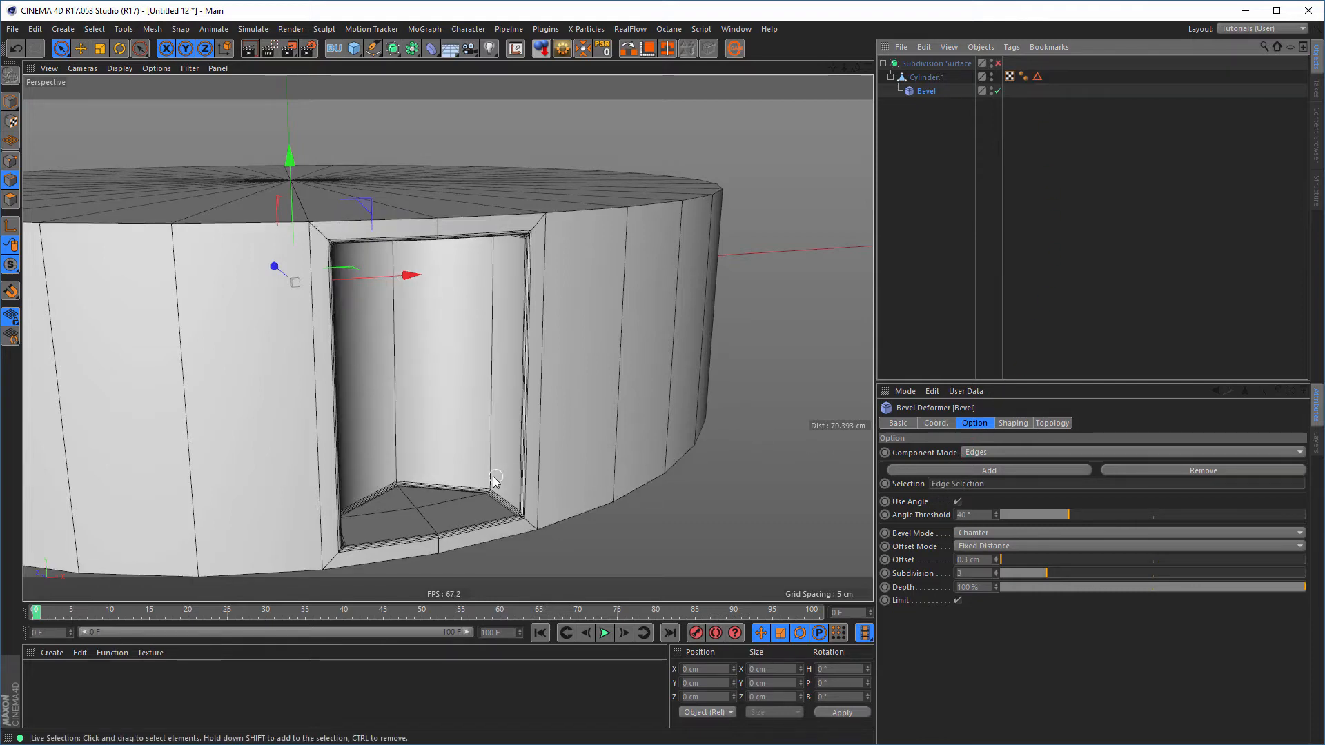
right_click_drag(494, 481, 522, 467, "alt")
left_click_drag(524, 466, 508, 422, "alt")
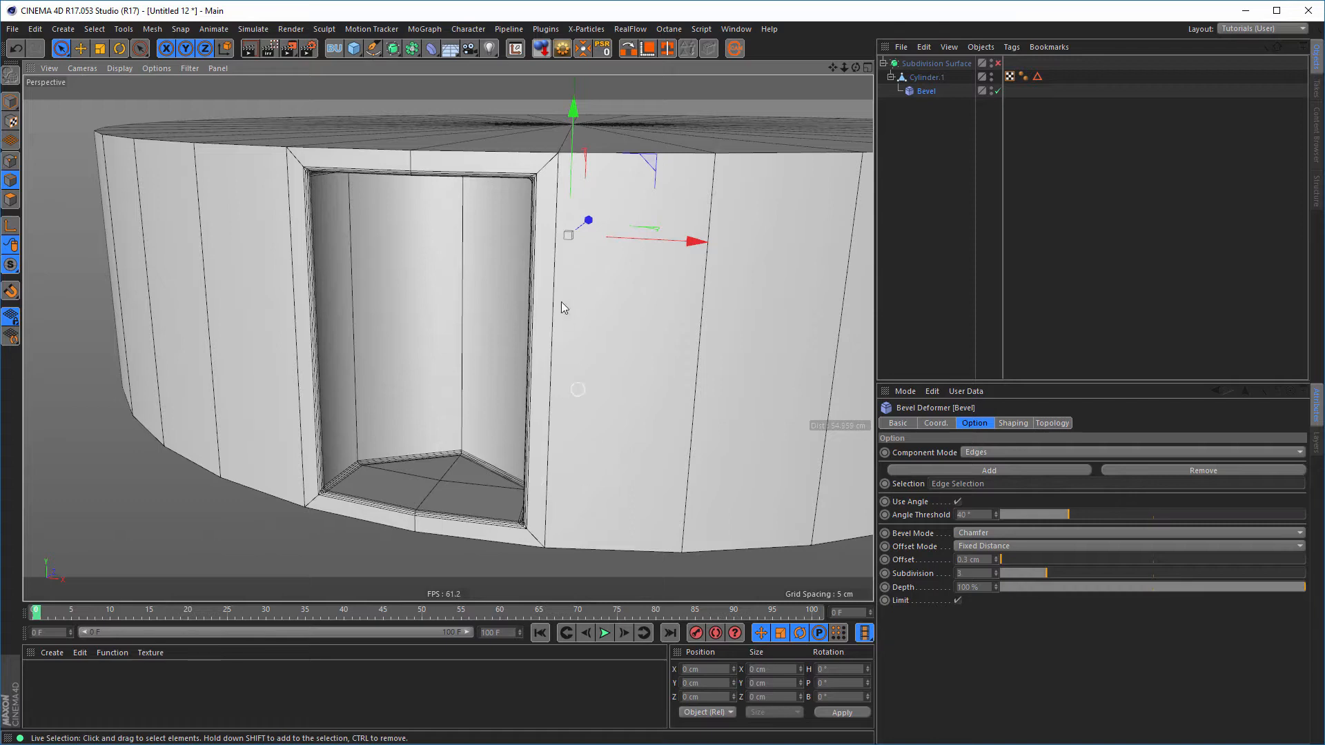
middle_click_drag(572, 177, 525, 233, "alt")
left_click_drag(525, 234, 545, 217, "alt")
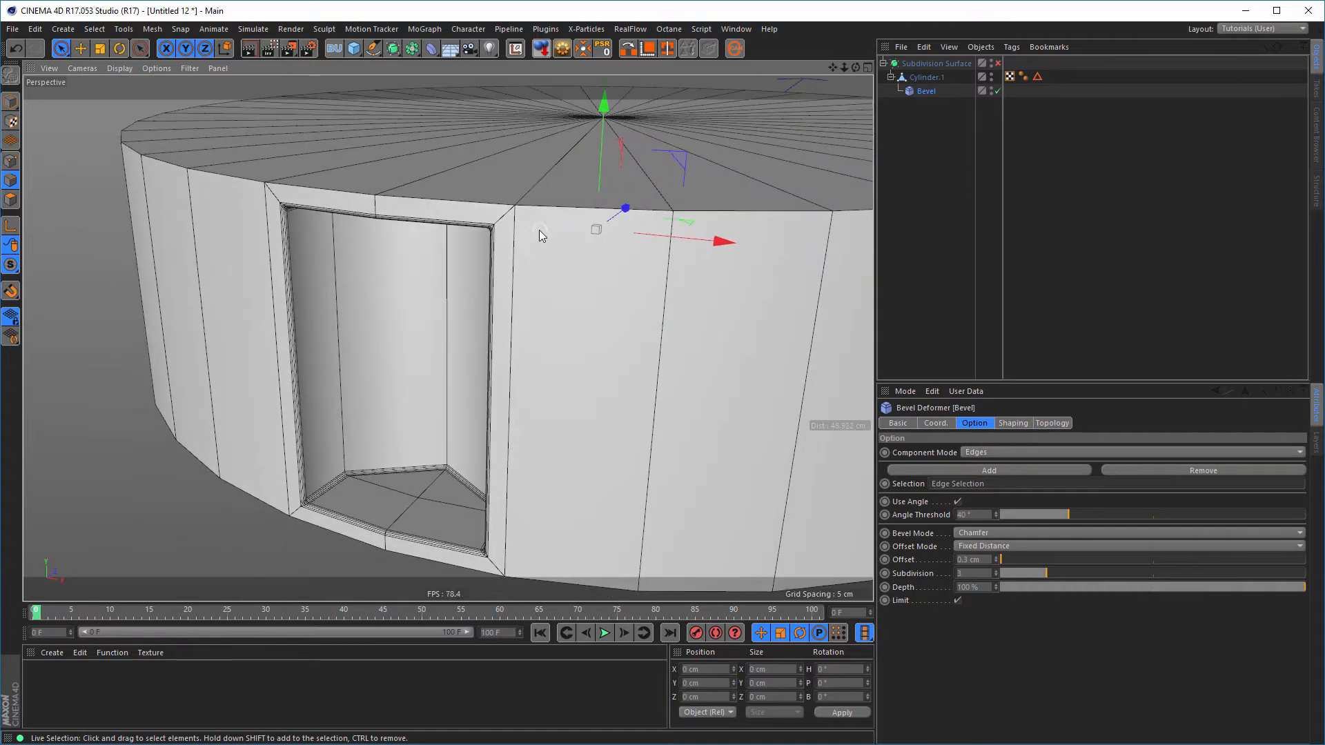
middle_click_drag(517, 228, 470, 210, "alt")
left_click_drag(462, 222, 445, 238, "alt")
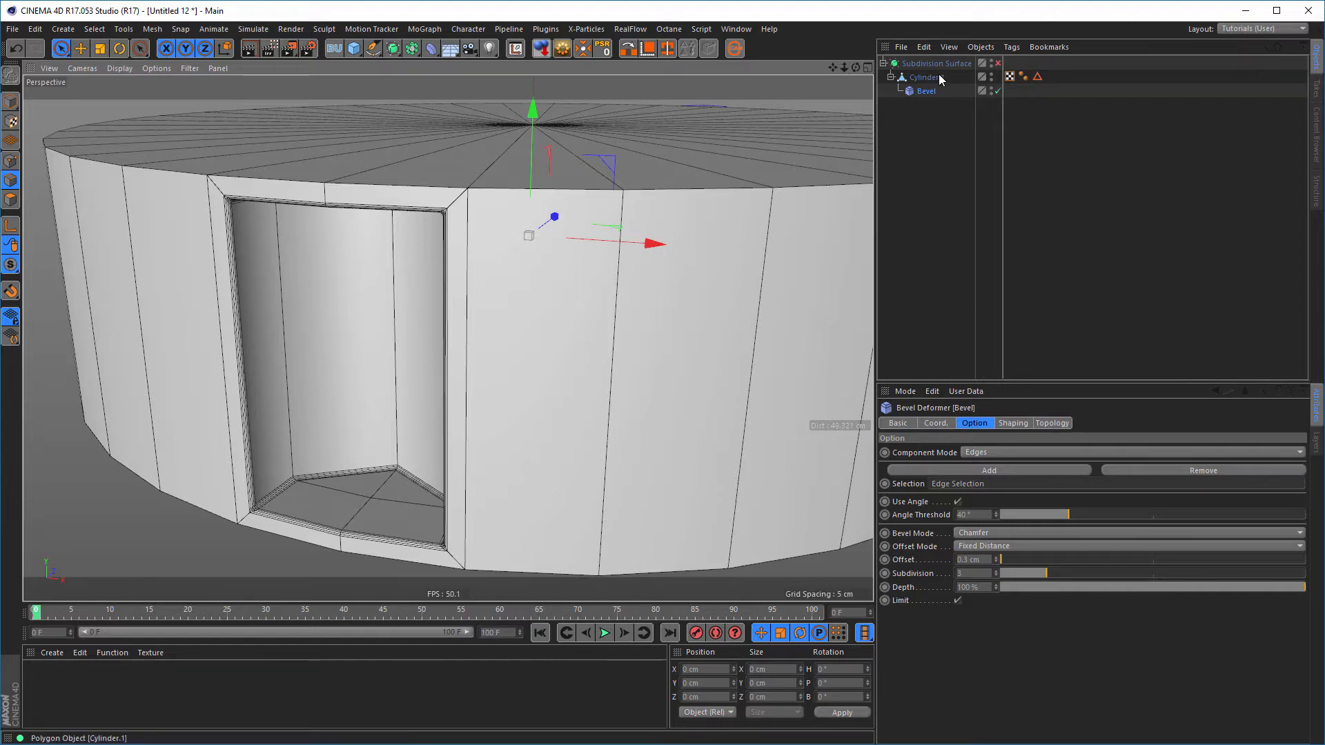
Enable the Subdivision Surface and clear the edge selection from the Bevel deformer's Selection setting
left_click(998, 63)
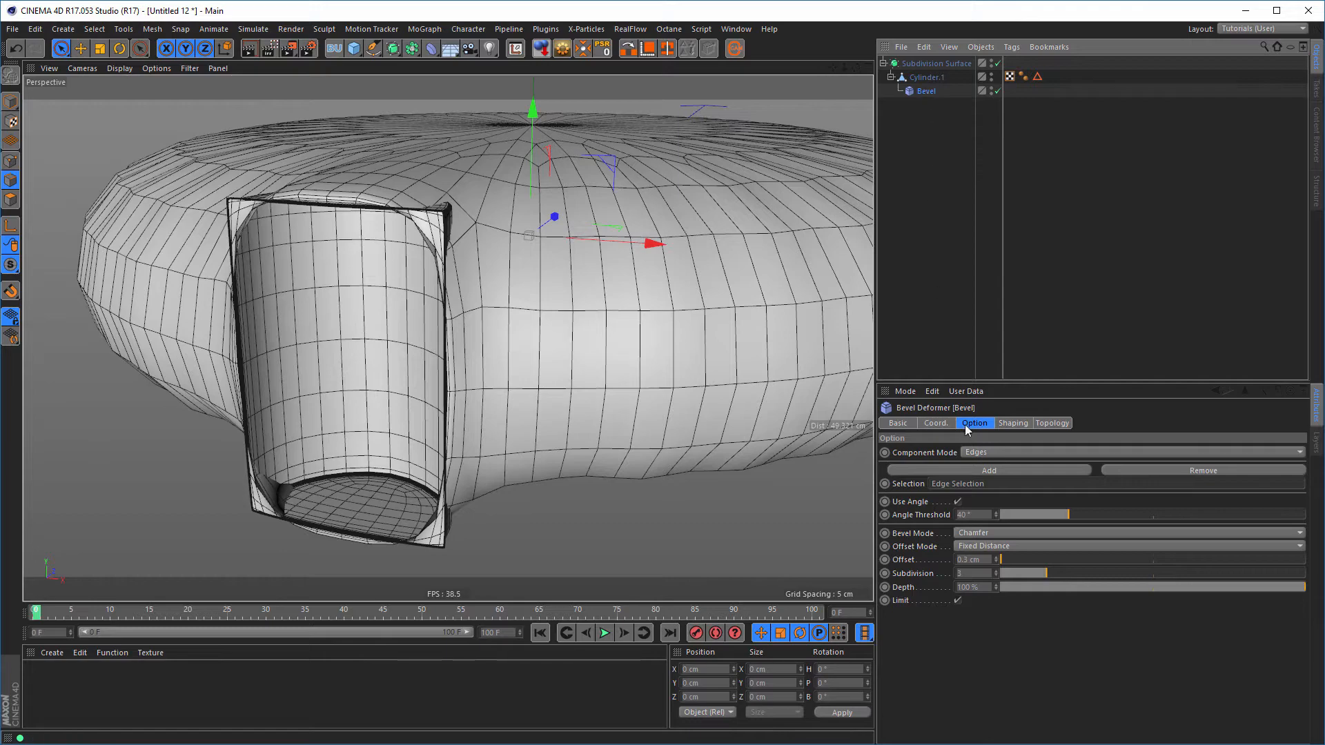
left_click_drag(1007, 488, 893, 484)
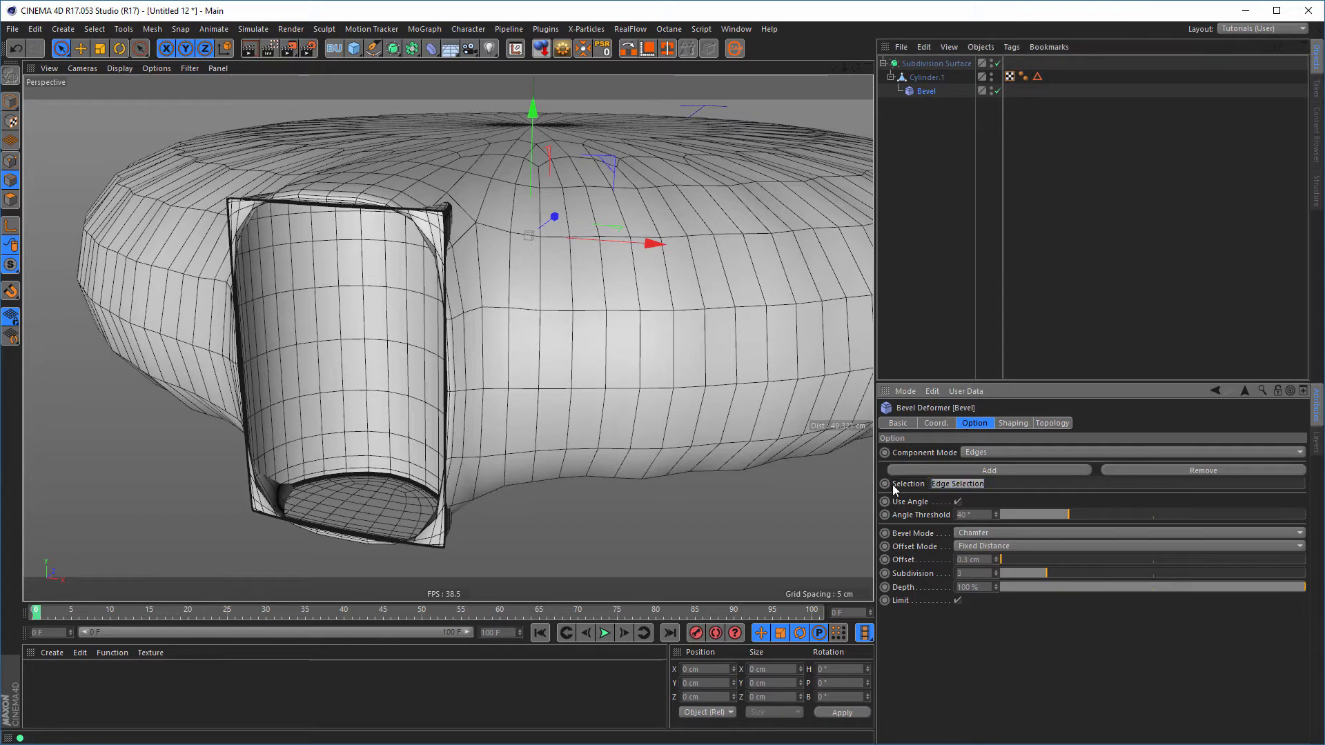
key("Delete")
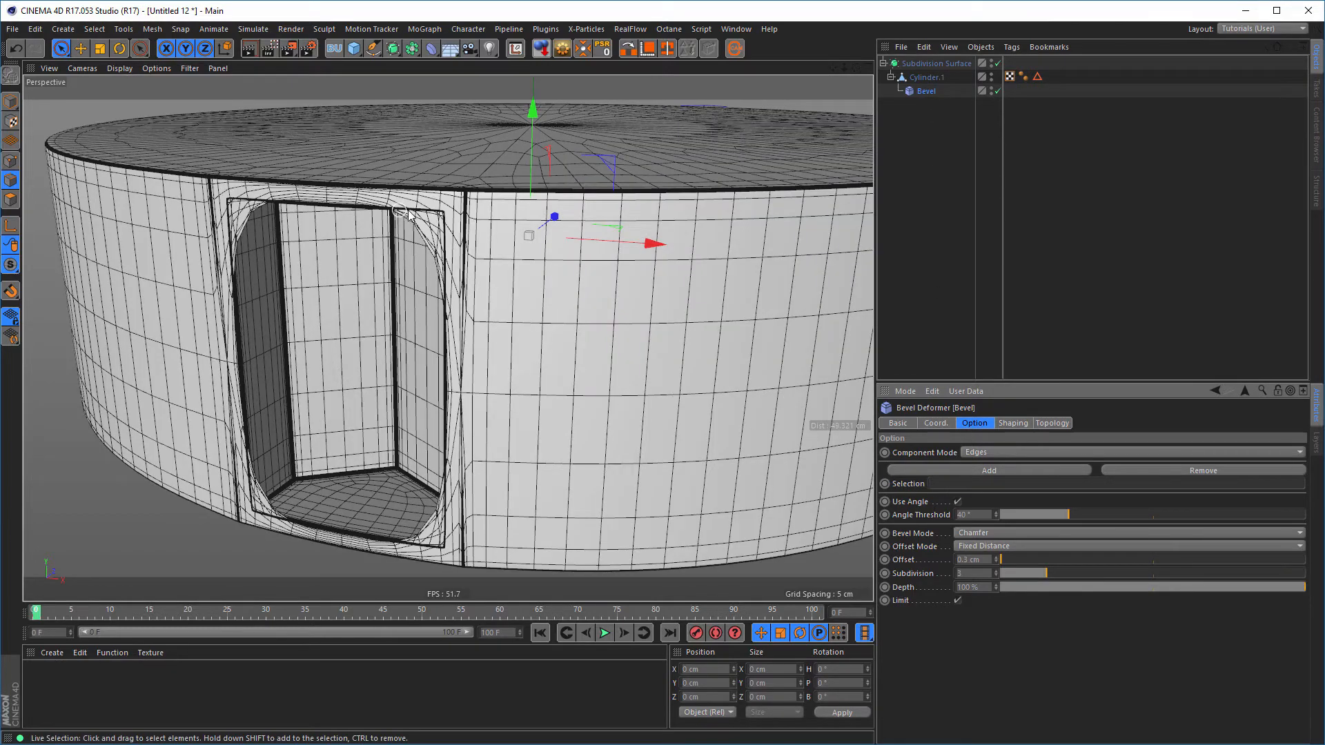
Set the Bevel deformer's Bevel Mode to Solid and check the pocket's corner
scroll(409, 215, "up", 10)
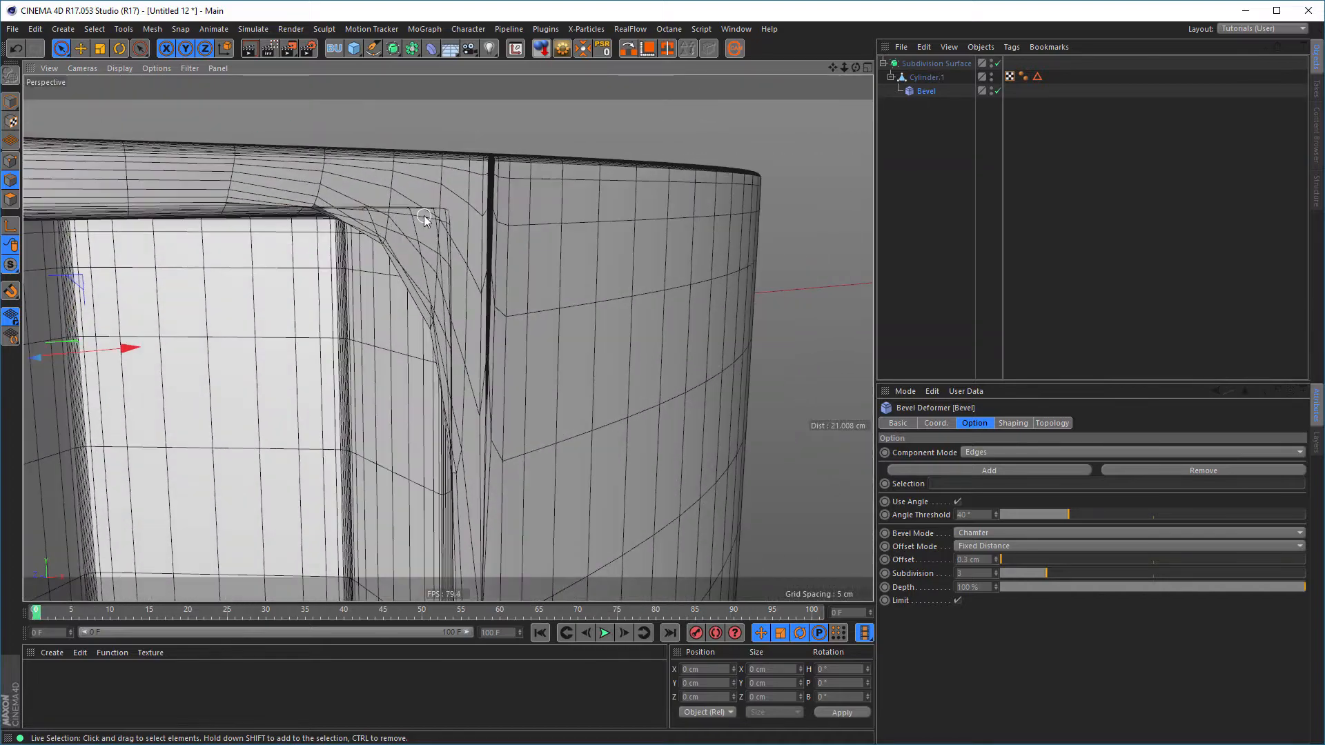
left_click_drag(425, 245, 366, 286, "alt")
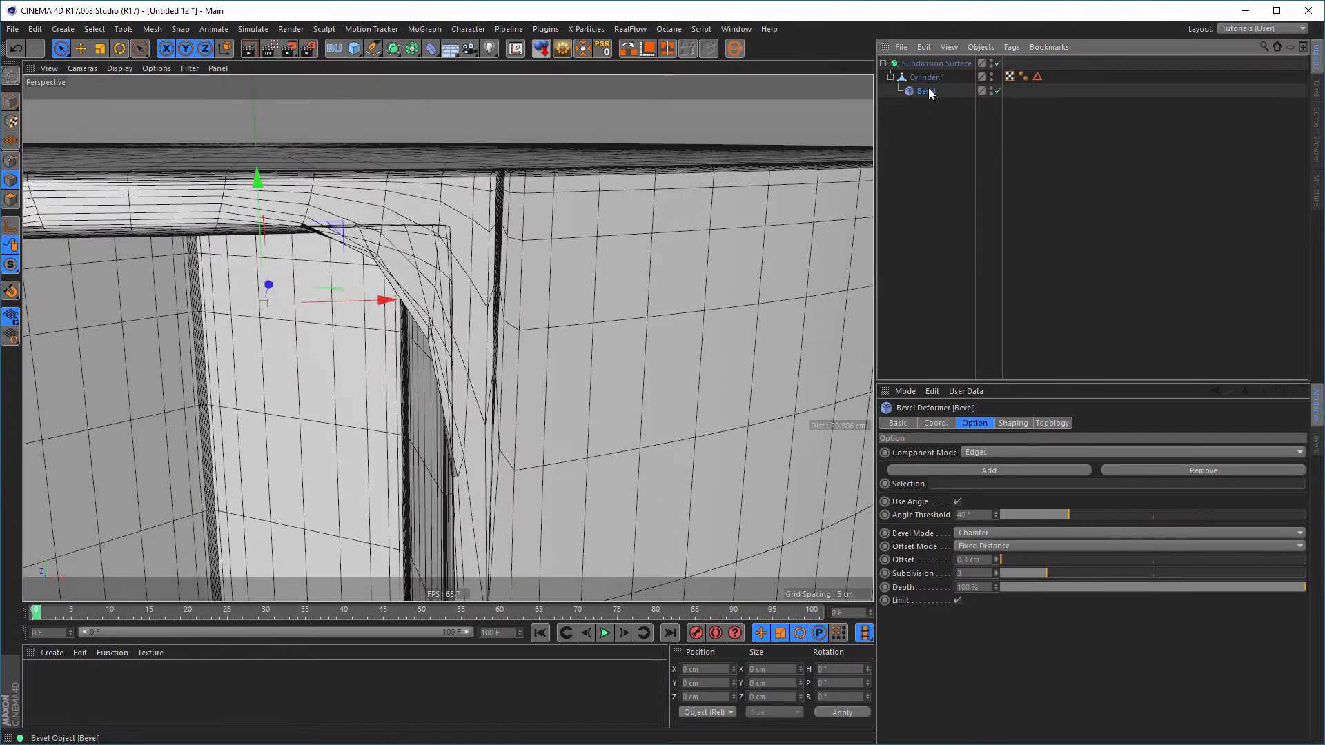
left_click(988, 534)
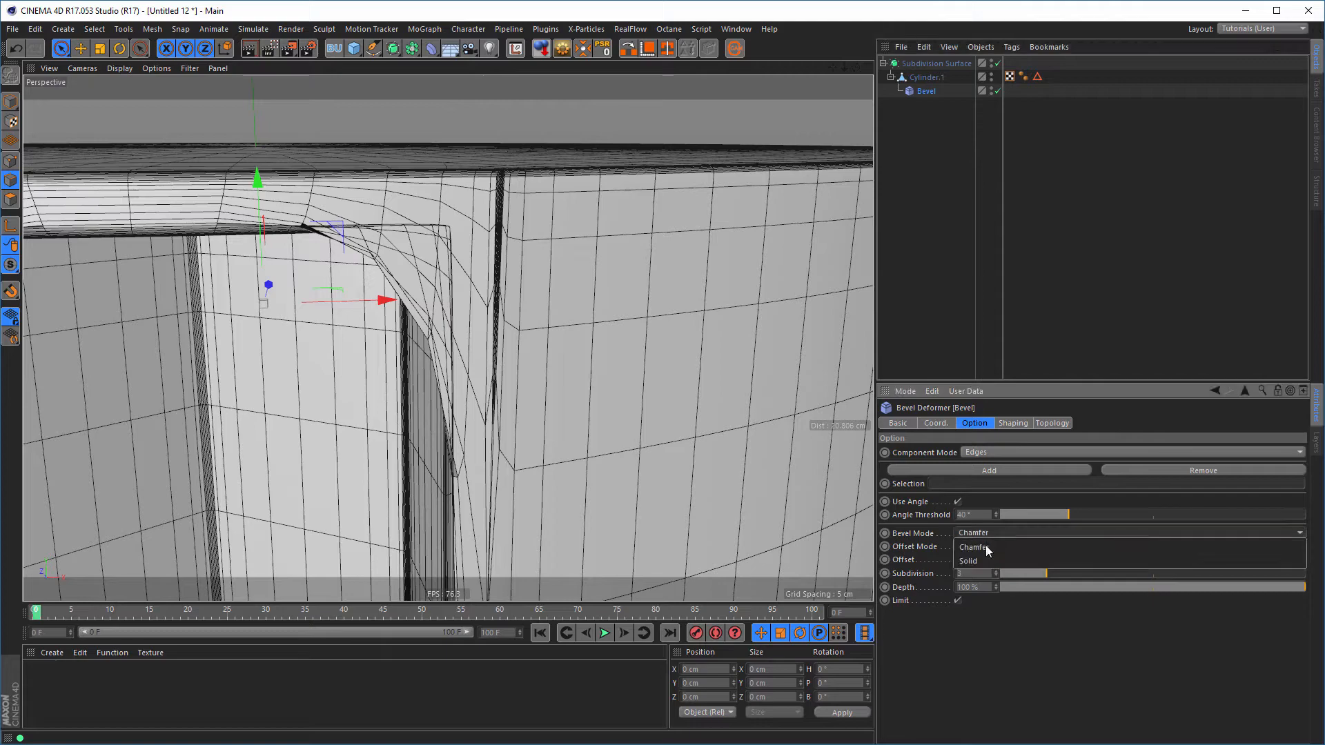
left_click(982, 558)
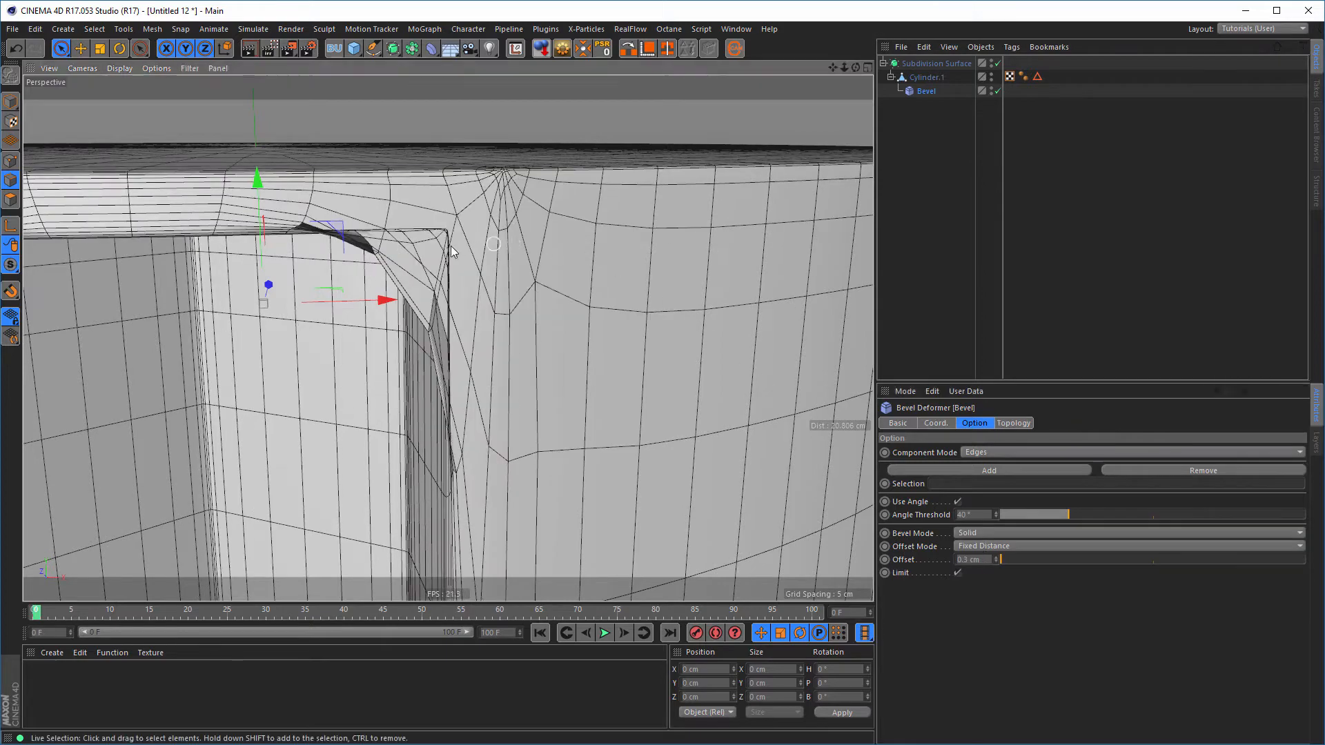
left_click_drag(478, 243, 504, 257, "alt")
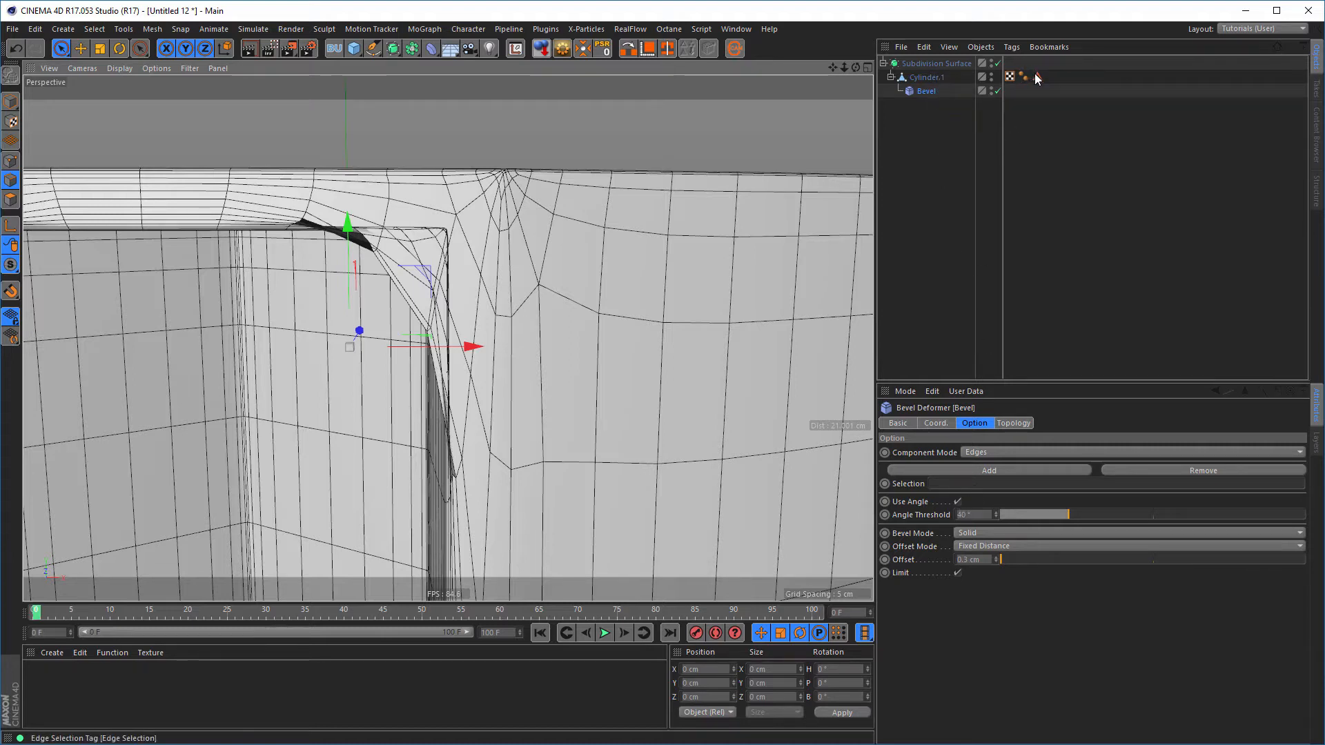
Limit the Bevel deformer to the cylinder's stored edge selection and disable the Subdivision Surface
left_click_drag(1037, 76, 964, 488)
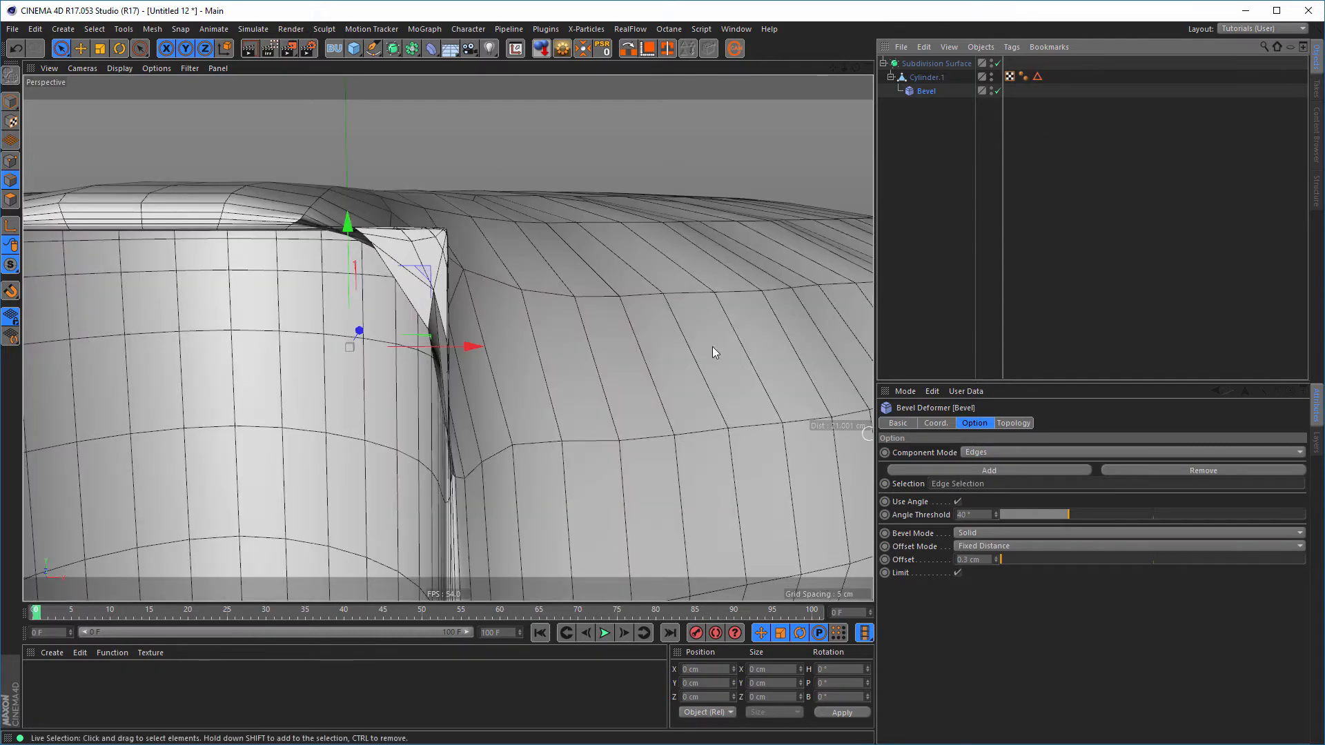
left_click_drag(376, 264, 466, 267, "alt")
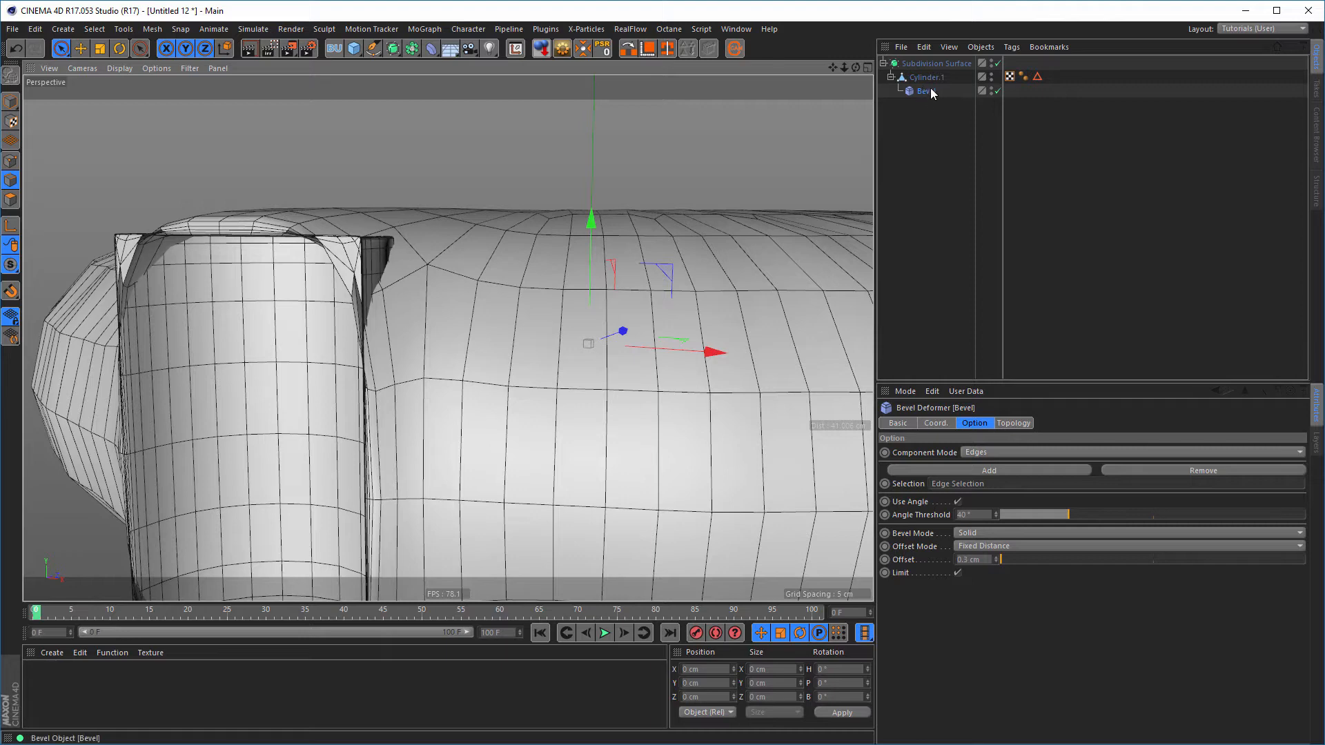
left_click(997, 63)
Examine the solid bevel's edge flow at the pocket's upper corner and around its frame
scroll(322, 241, "up", 5)
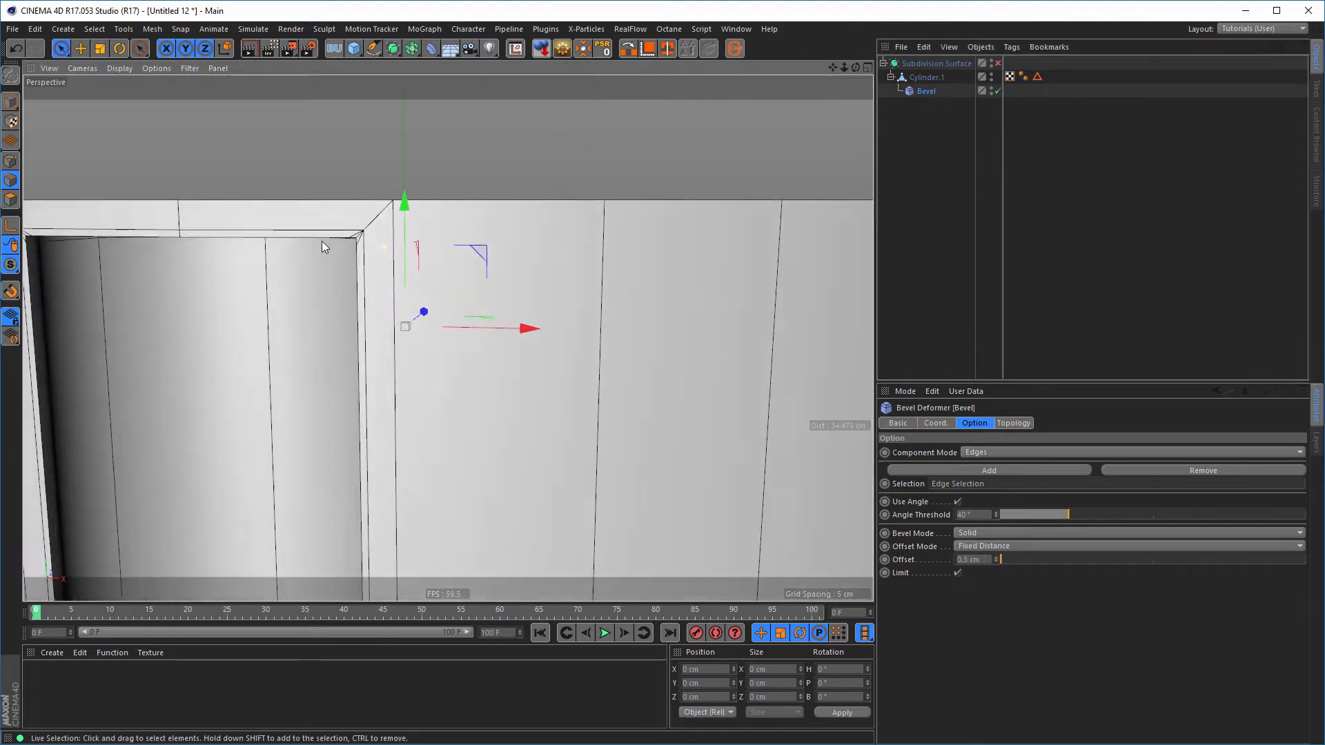
scroll(318, 235, "up", 8)
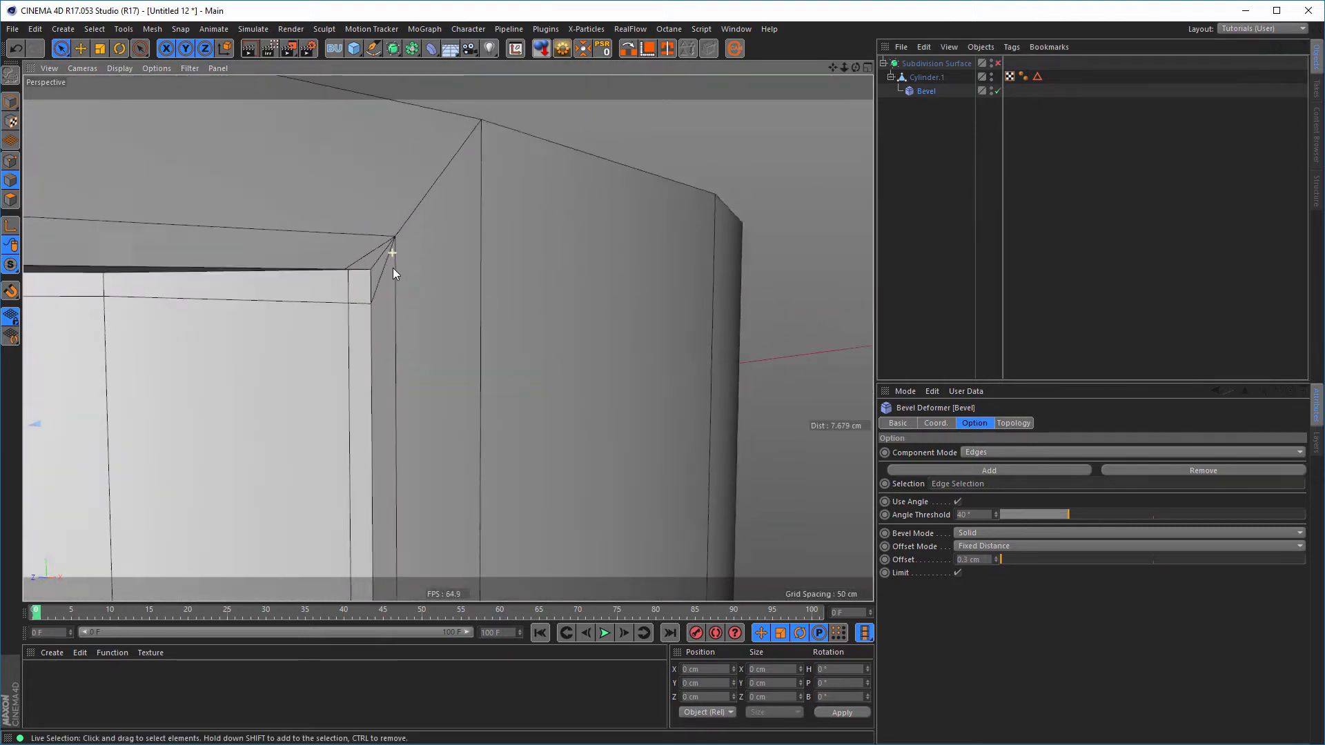
left_click_drag(395, 297, 405, 307, "alt")
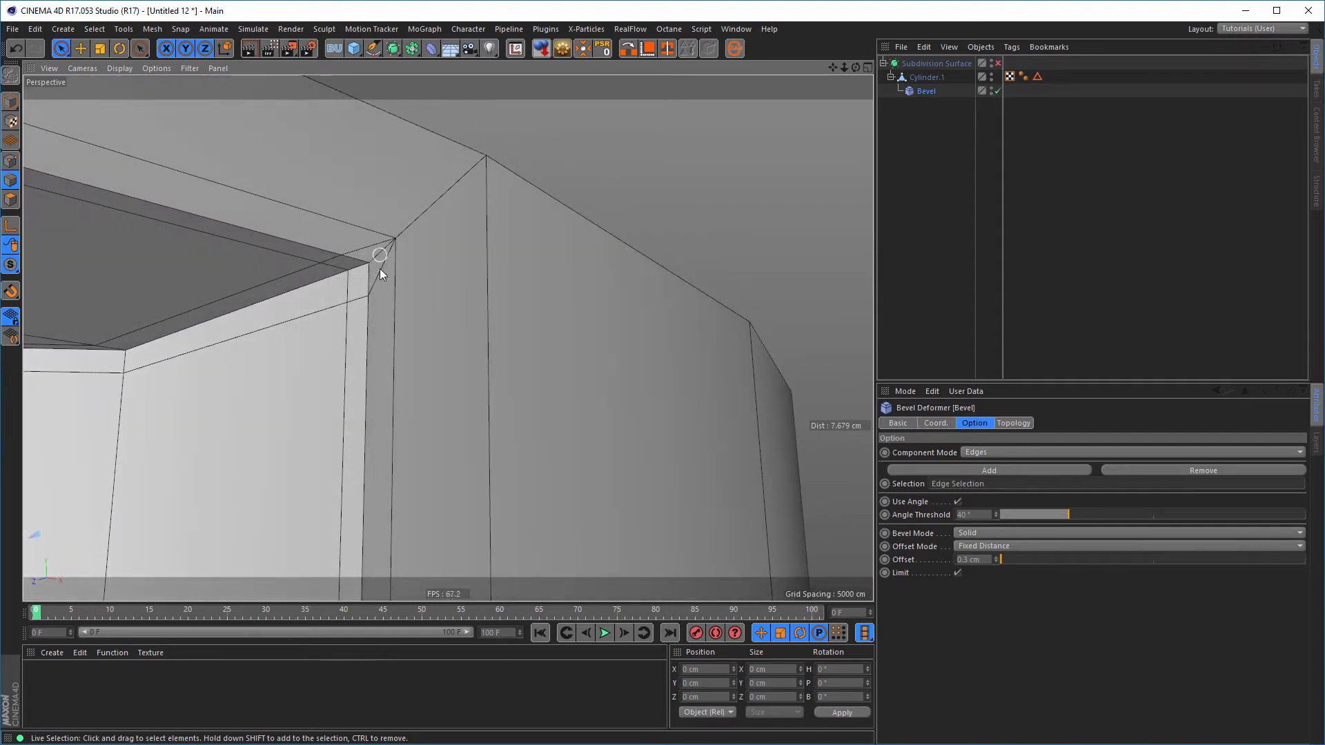
left_click_drag(370, 314, 355, 281, "alt")
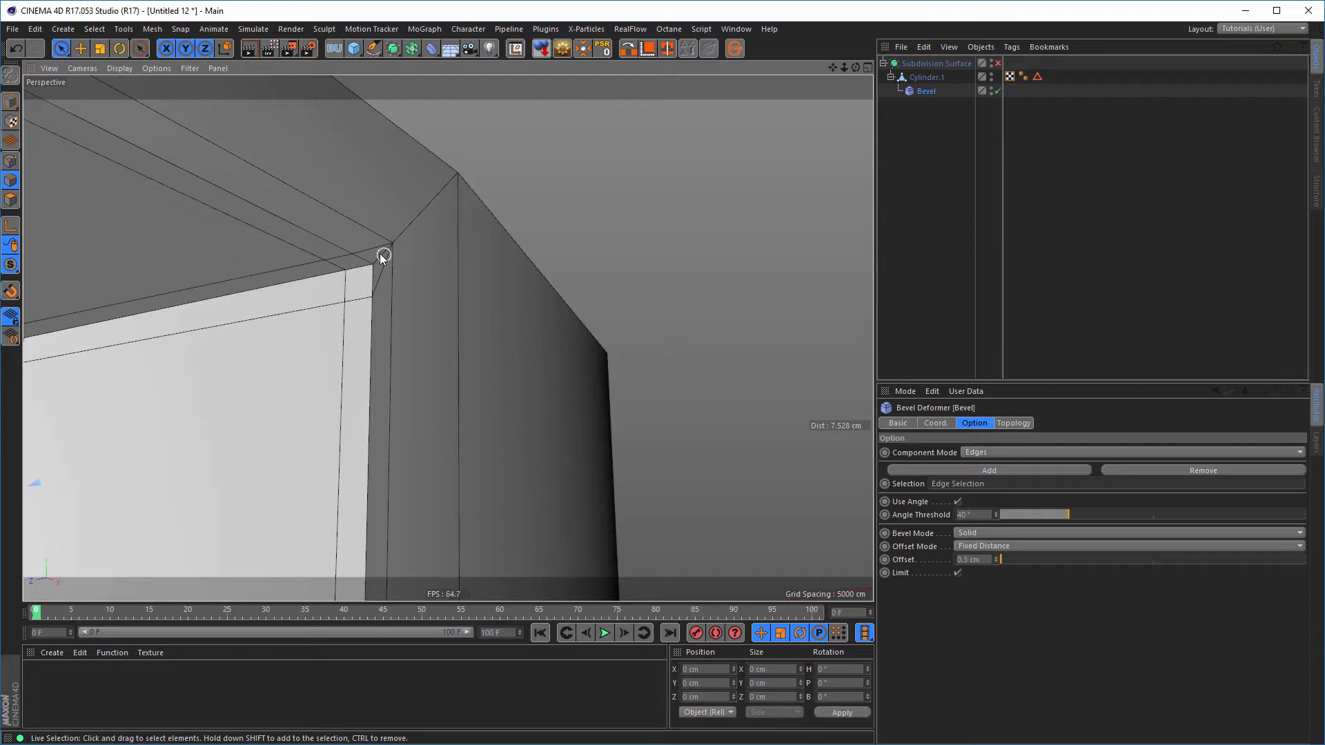
mouse_move(389, 271)
left_mouse_down("alt")
mouse_move(451, 249)
mouse_move(408, 266)
left_mouse_up("alt")
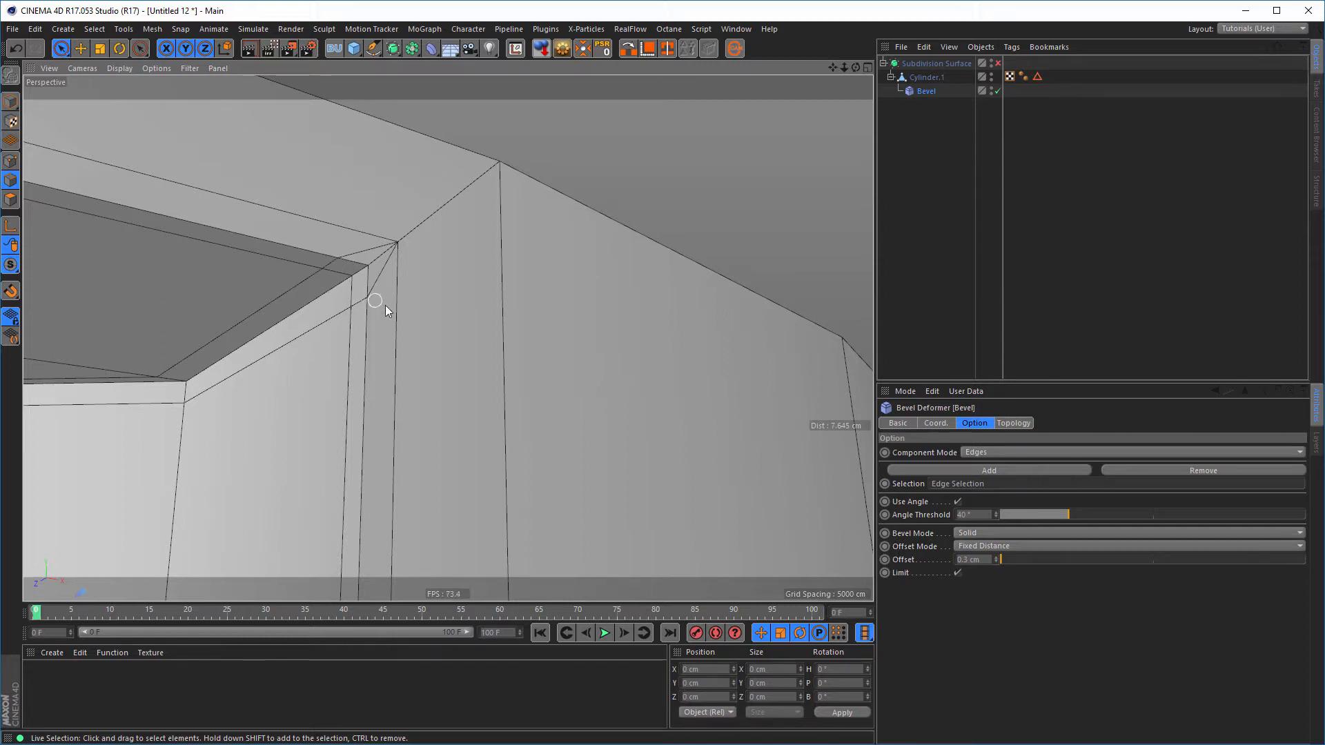
left_click_drag(376, 334, 412, 301, "alt")
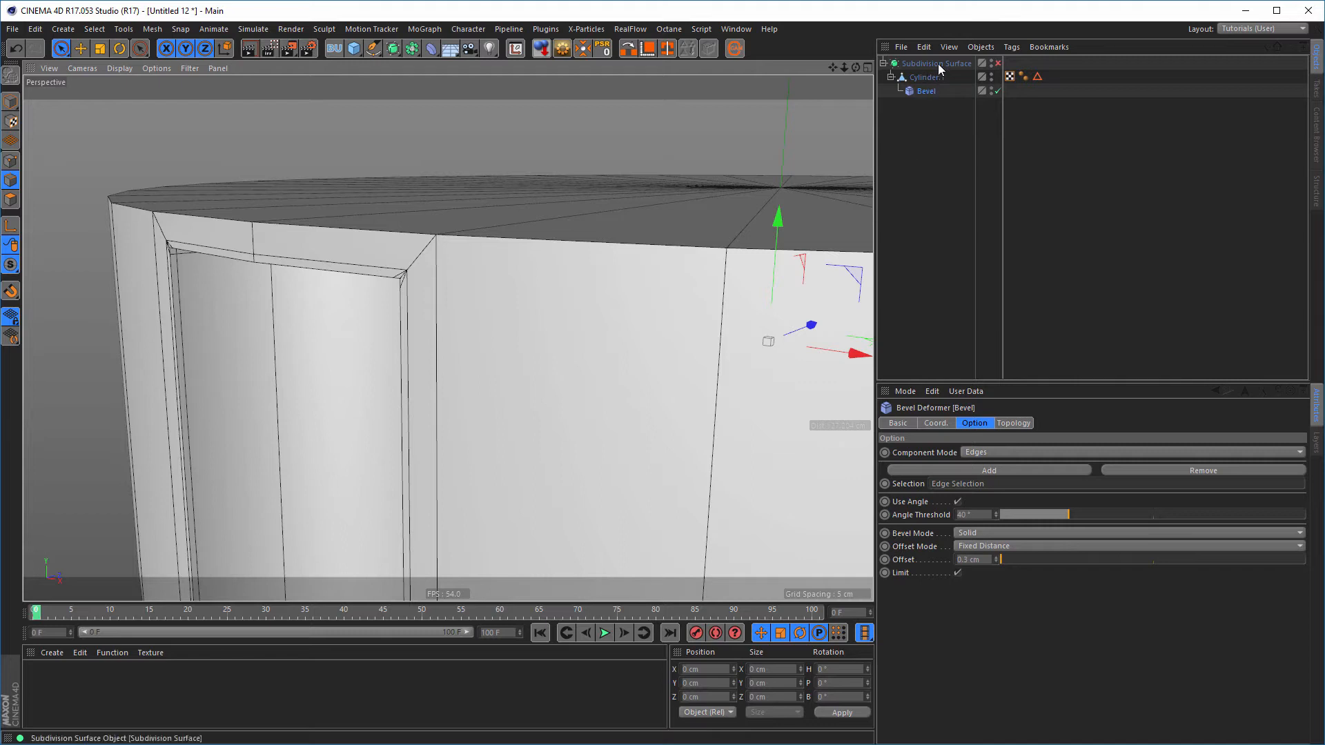
left_click_drag(437, 263, 494, 248, "alt")
right_click_drag(470, 256, 322, 288, "alt")
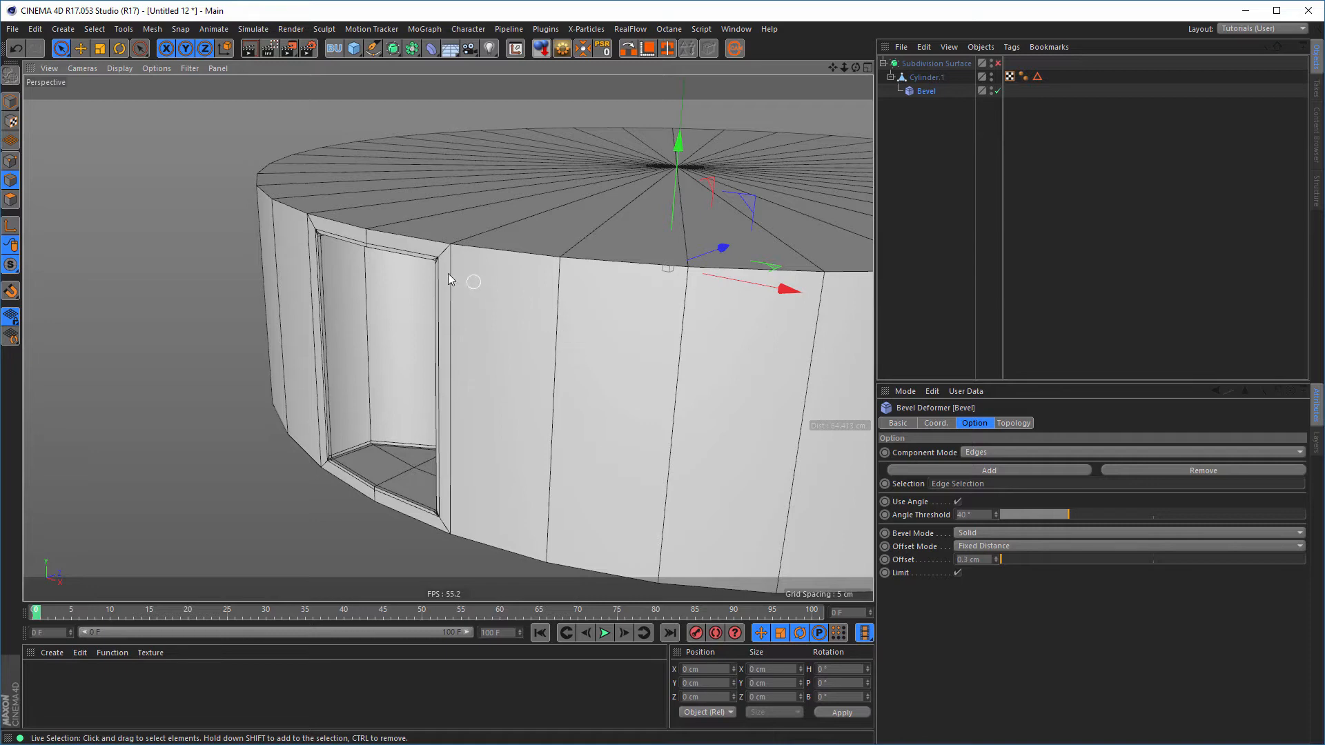
left_click_drag(449, 279, 408, 271, "alt")
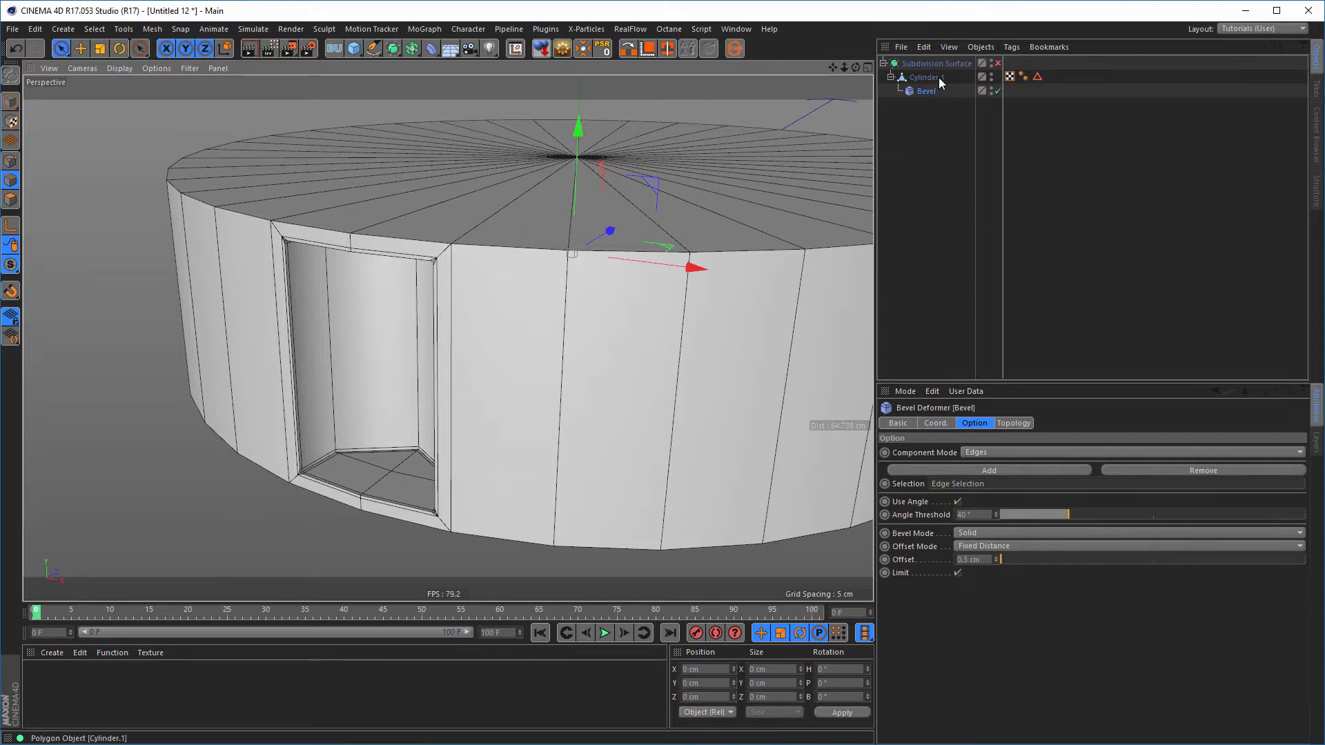
Create a baked polygon copy of the bevelled cylinder with Current State to Object
left_click(920, 77)
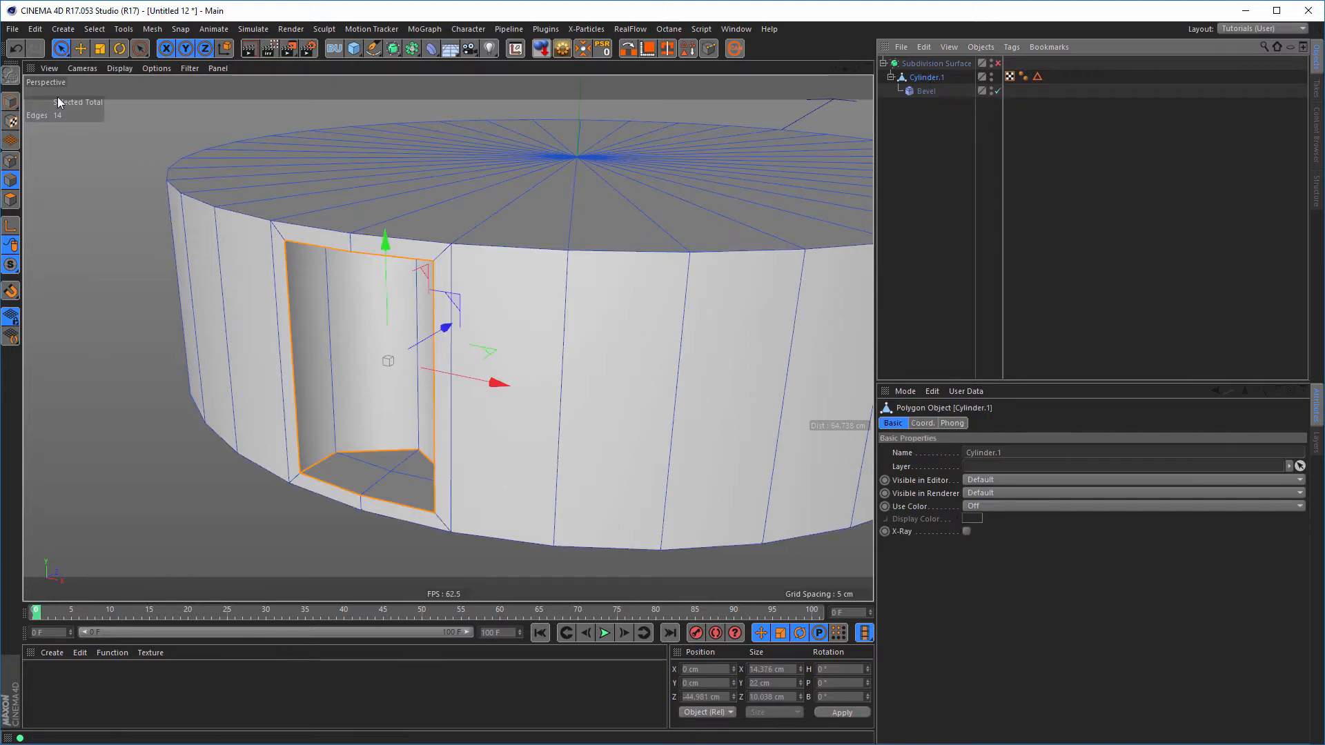
left_click(11, 101)
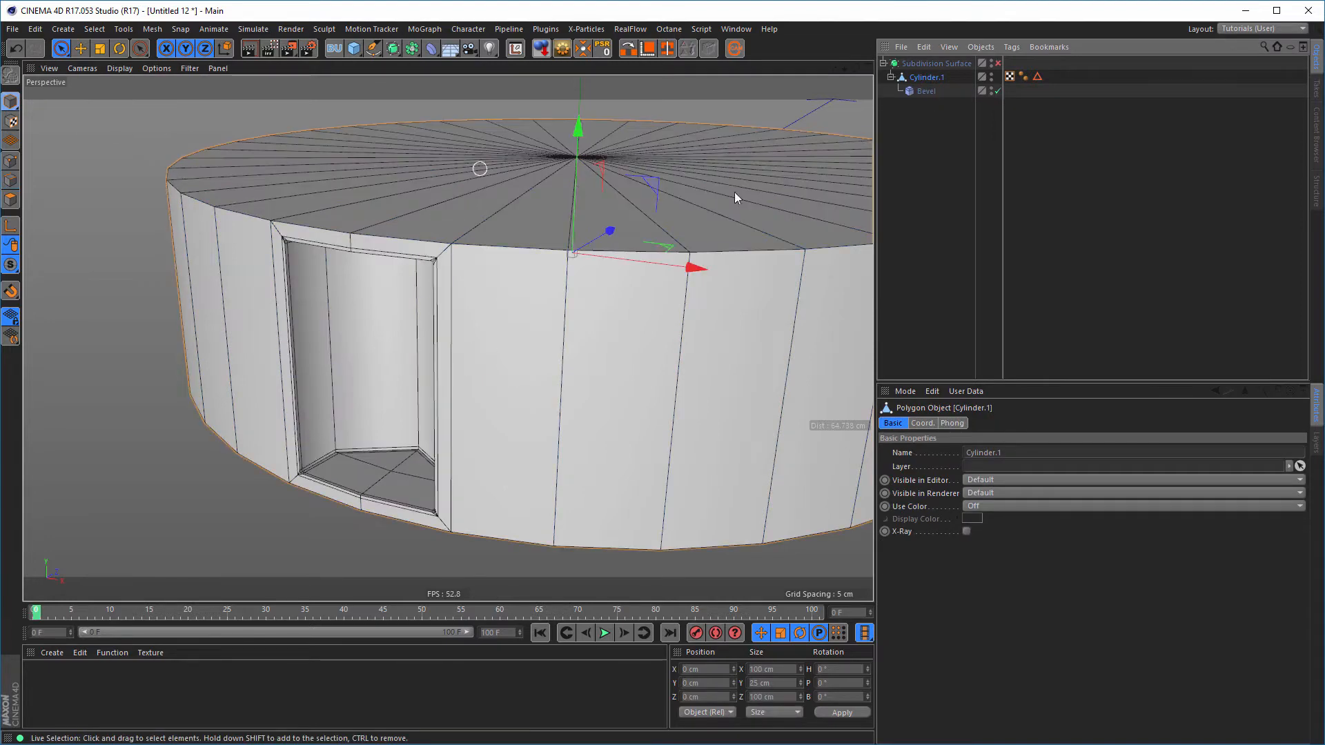
right_click(925, 77)
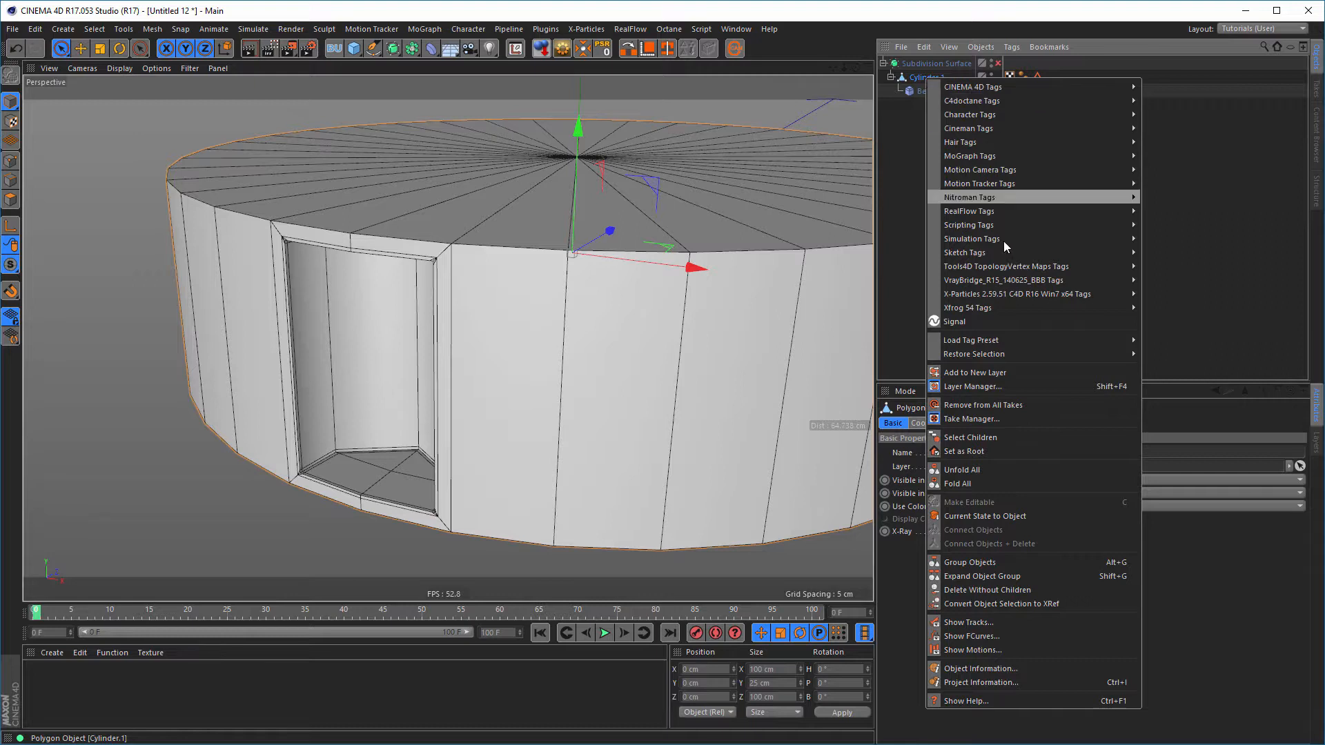
left_click(977, 513)
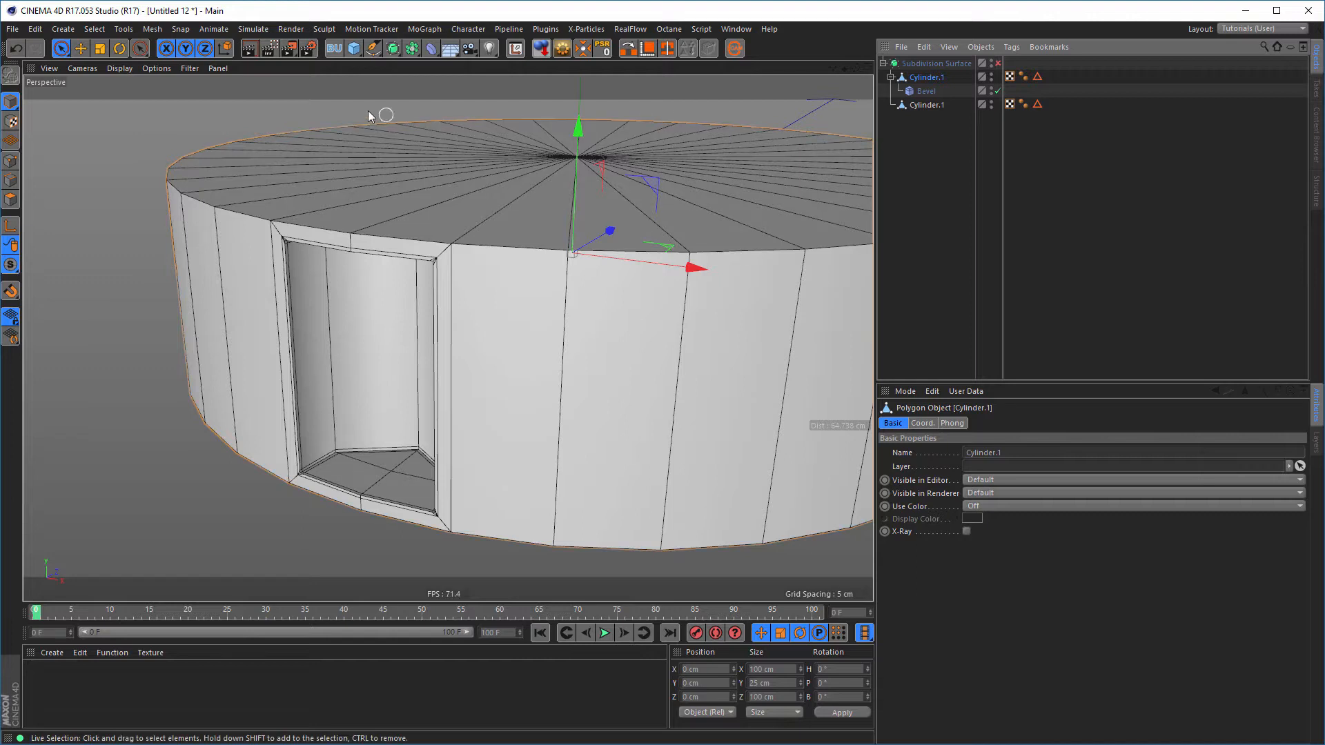
Add a null named Backup, hide it in the editor and renderer, and store the original cylinder with its Bevel deformer inside it
left_click(334, 48)
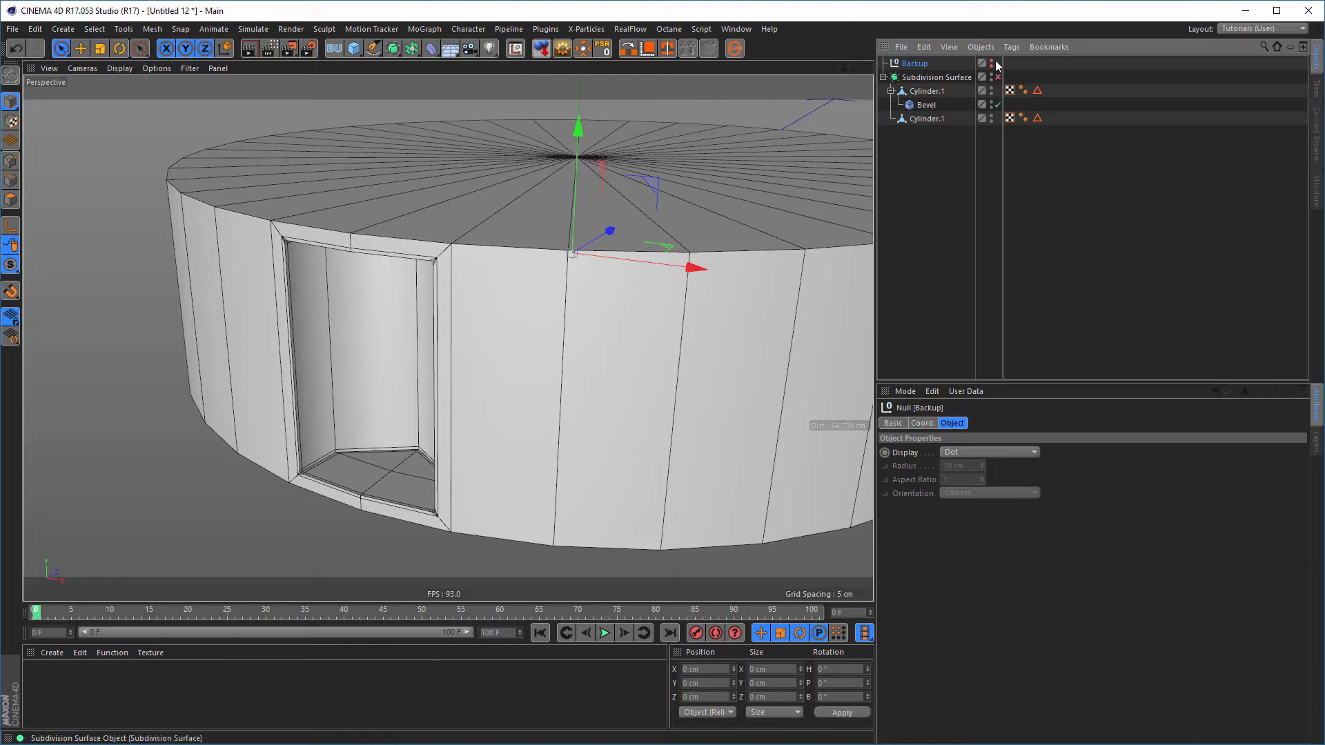
left_click(916, 94)
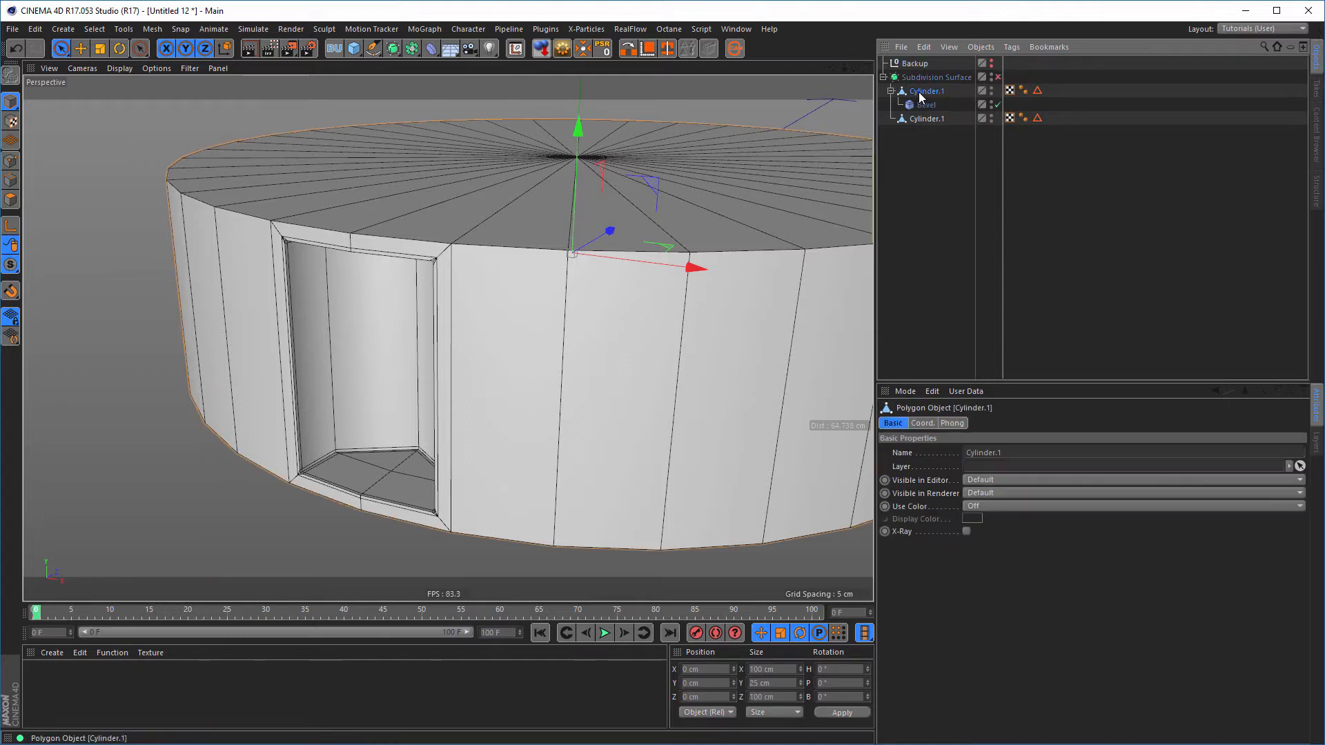
left_click_drag(943, 84, 928, 65)
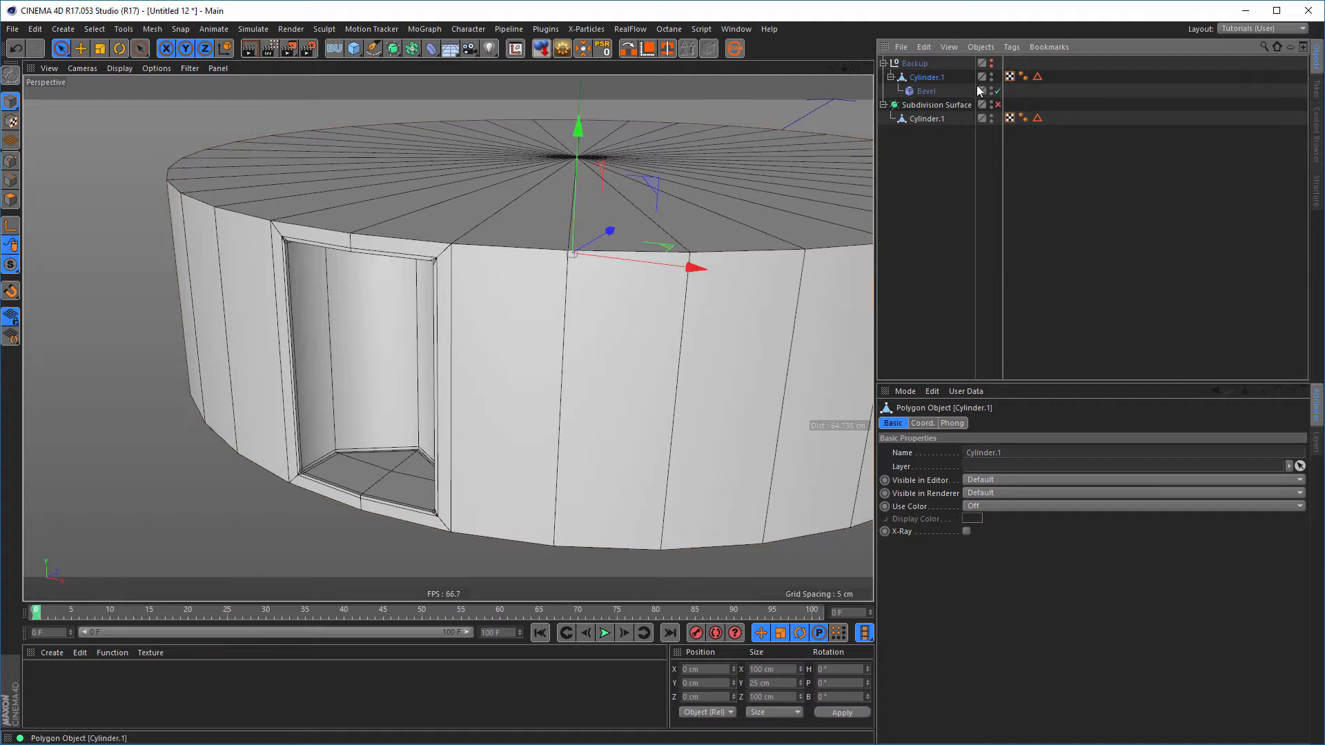
left_click(883, 63)
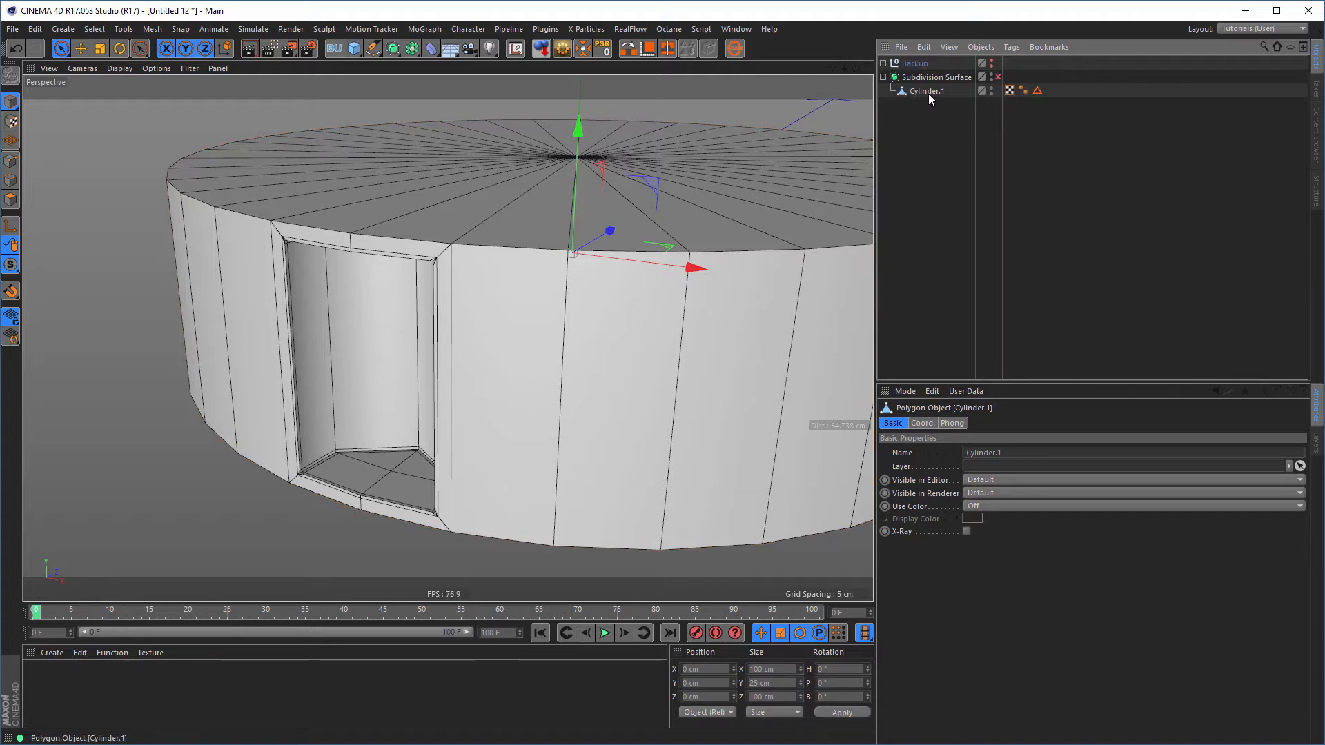
Select the frame polygons around the baked cylinder's pocket together with the adjoining top and bottom cap triangles
left_click(927, 92)
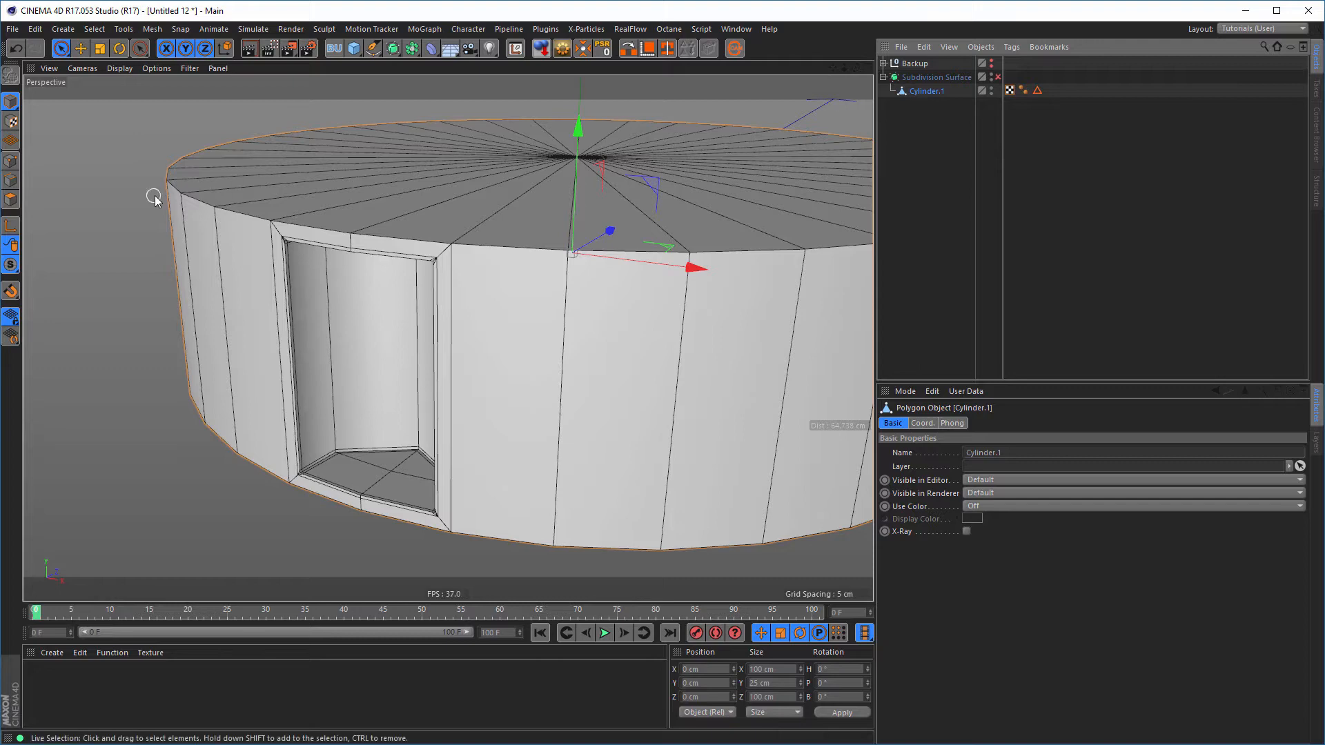
left_click(10, 200)
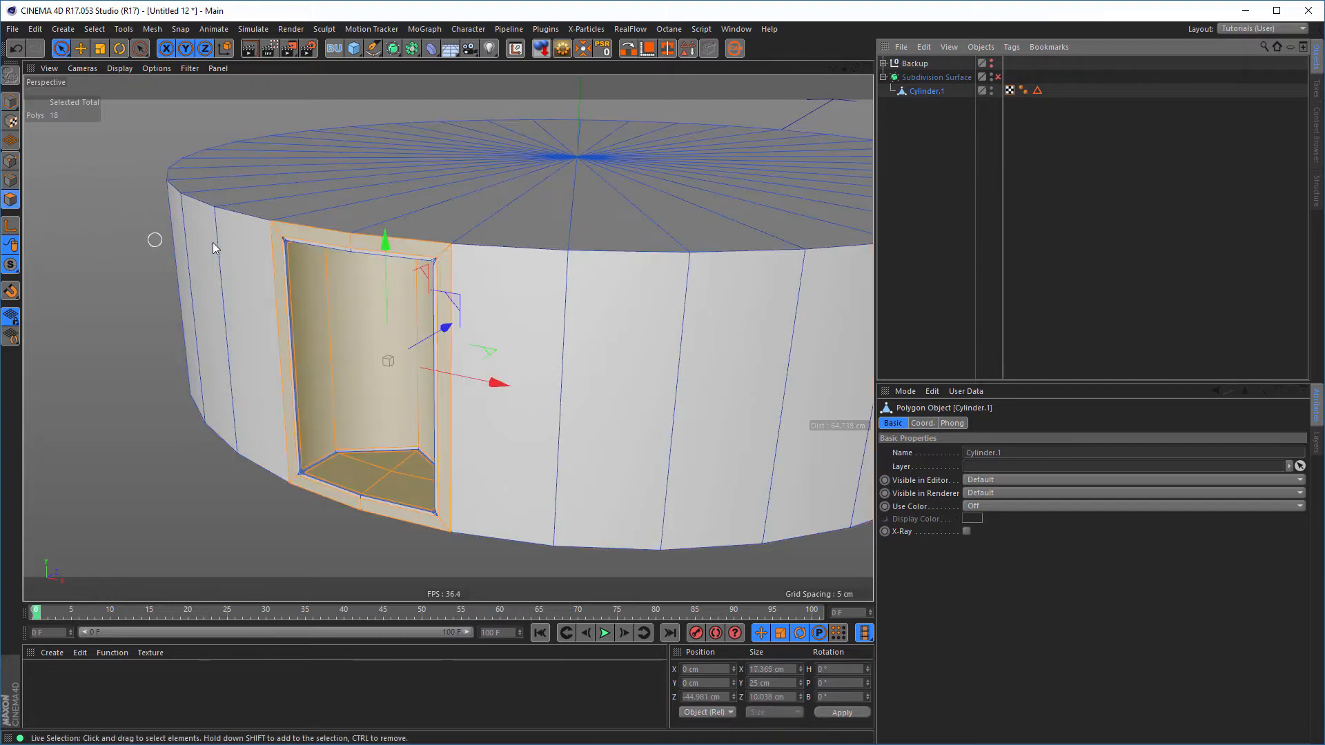
mouse_move(404, 227)
left_mouse_down("alt")
mouse_move(353, 205)
mouse_move(414, 213)
left_mouse_up("alt")
right_click_drag(316, 232, 327, 230, "alt")
mouse_move(327, 230)
left_mouse_down("alt")
mouse_move(309, 247)
mouse_move(536, 245)
mouse_move(545, 266)
mouse_move(533, 234)
mouse_move(537, 408)
mouse_move(549, 408)
mouse_move(489, 464)
mouse_move(510, 448)
mouse_move(378, 467)
mouse_move(341, 439)
left_mouse_up("alt")
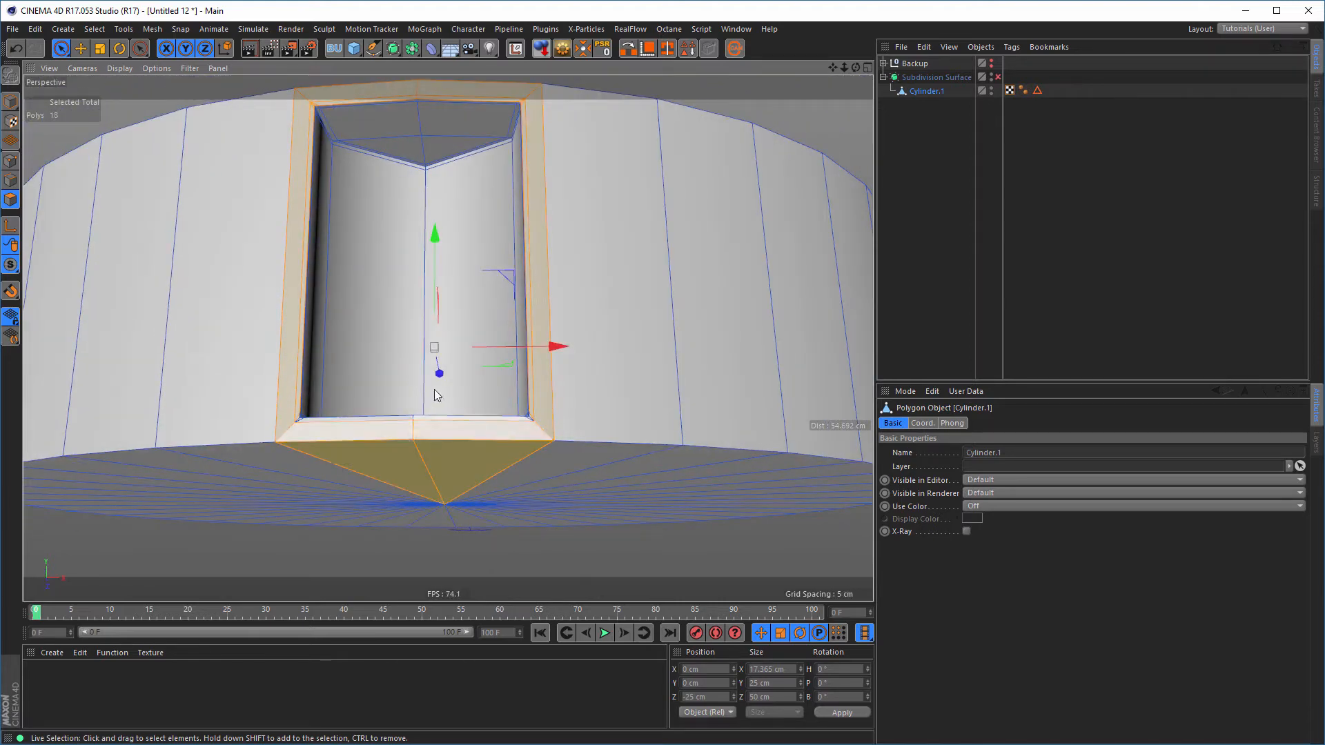
mouse_move(433, 390)
left_mouse_down("alt")
mouse_move(442, 355)
mouse_move(452, 376)
mouse_move(485, 357)
mouse_move(505, 236)
left_mouse_up("alt")
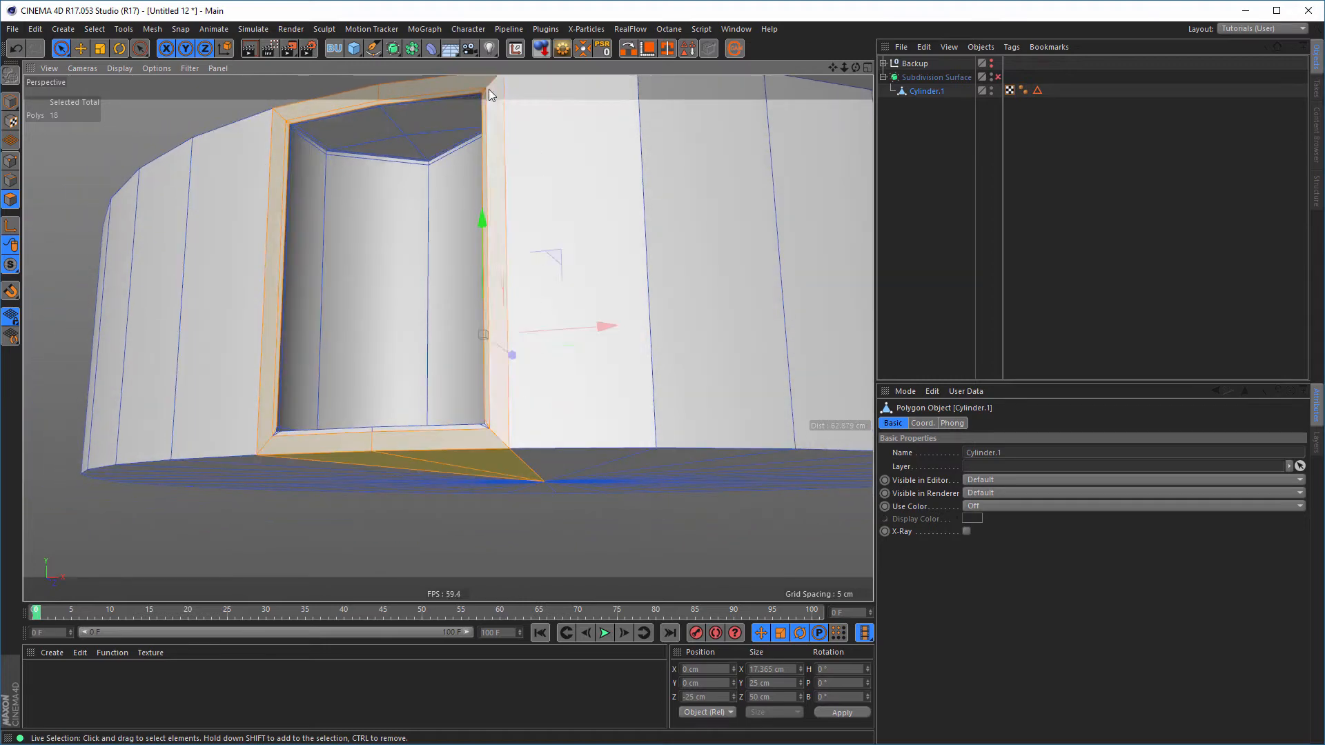
left_click_drag(359, 387, 327, 347, "alt")
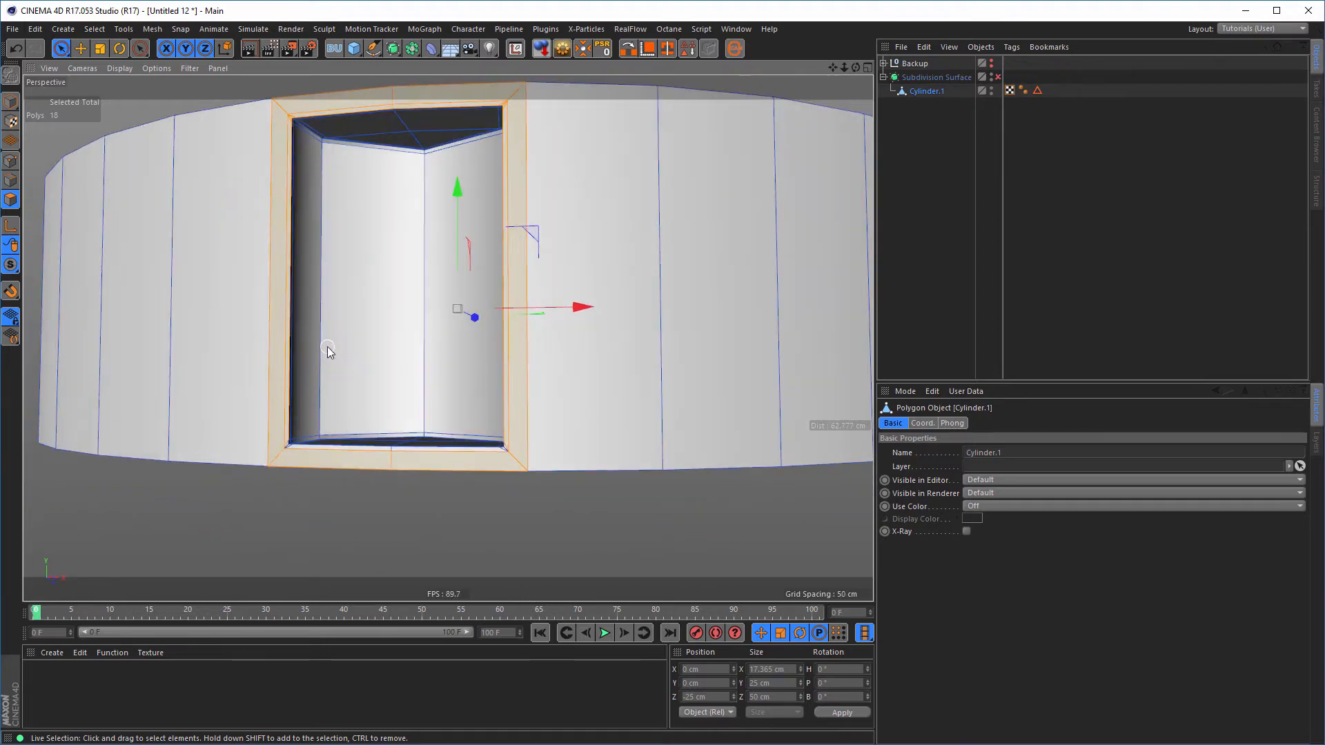
Extend the polygon selection to the pocket's whole interior with Fill Selection
key("u")
key("f")
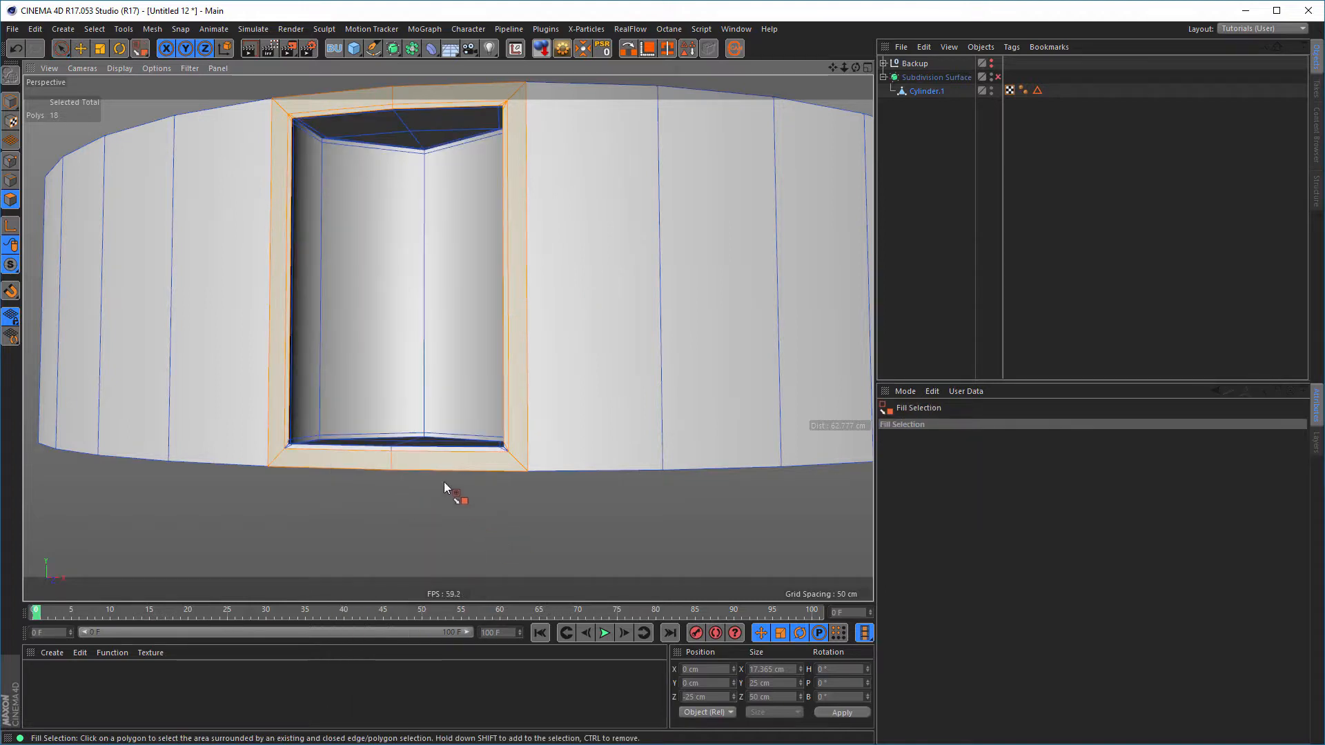
left_click(350, 218)
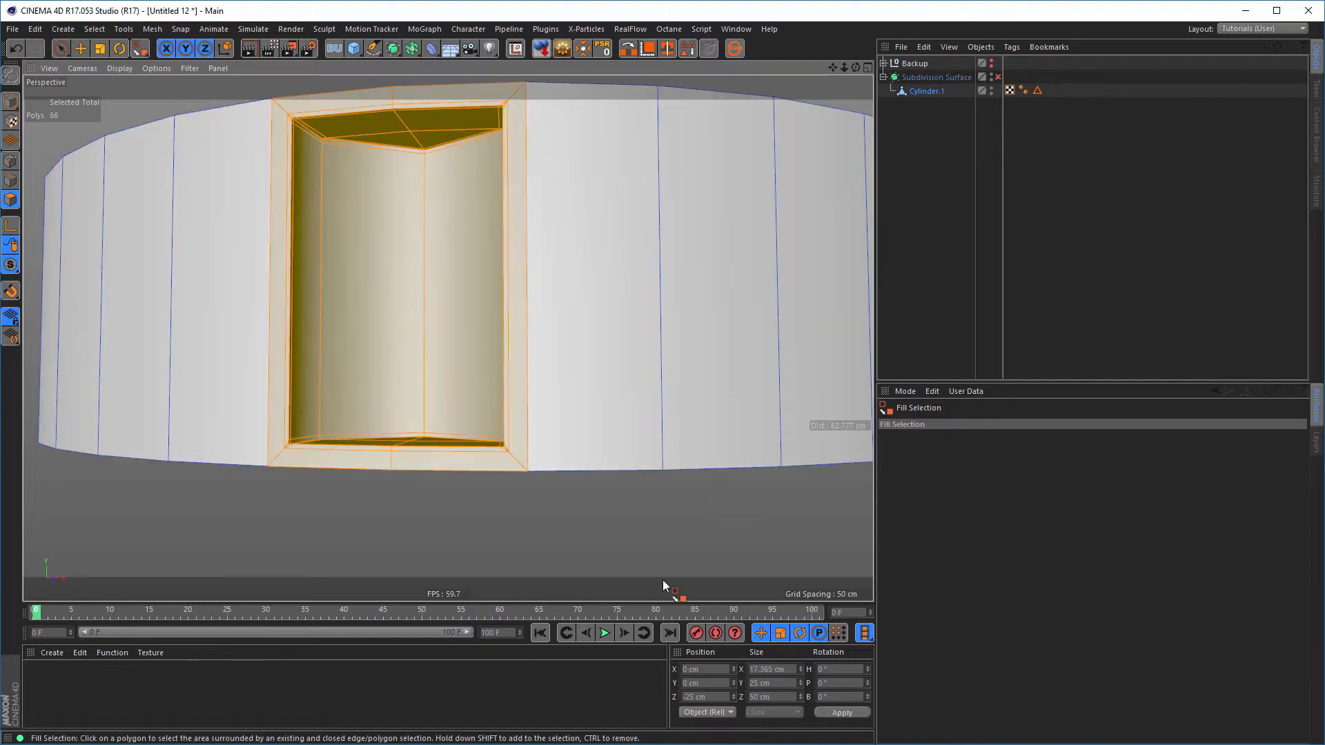
left_click_drag(640, 519, 611, 422, "alt")
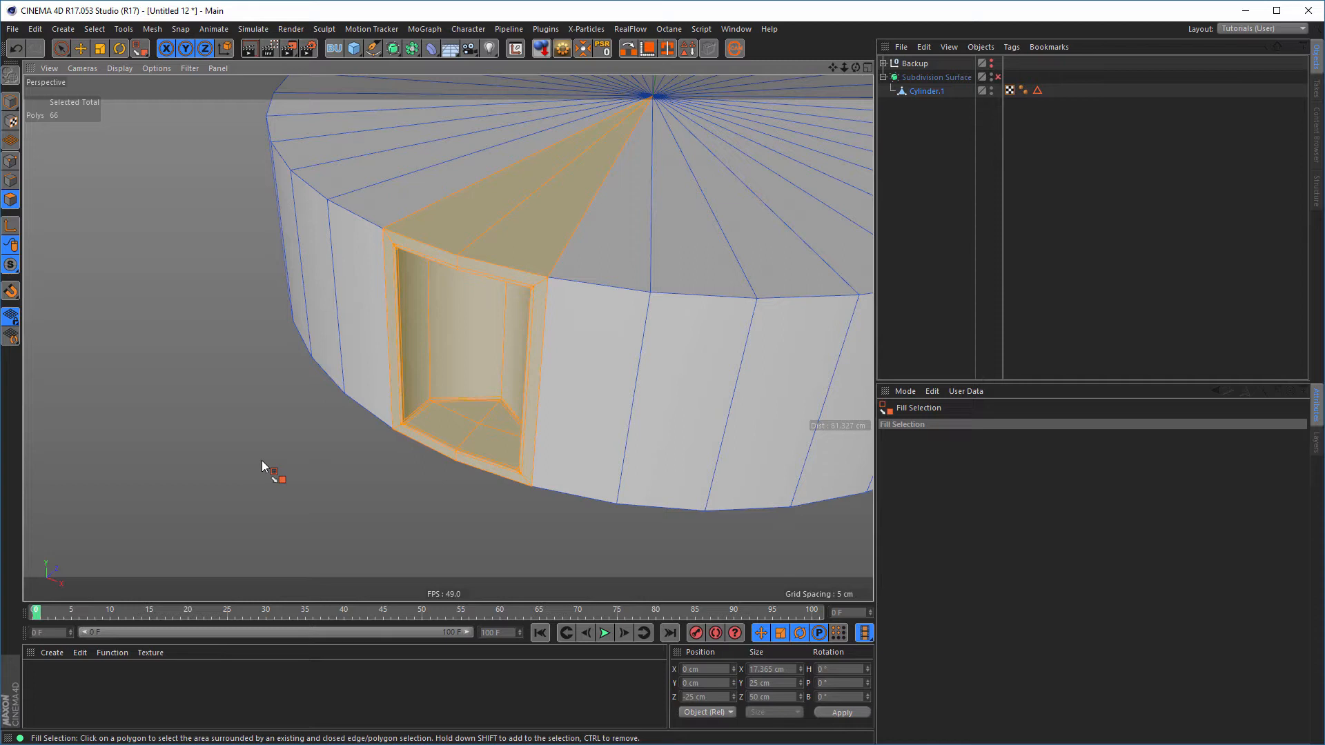
Invert the polygon selection and delete the rest of the cylinder, keeping only the pocket segment
key("u")
key("i")
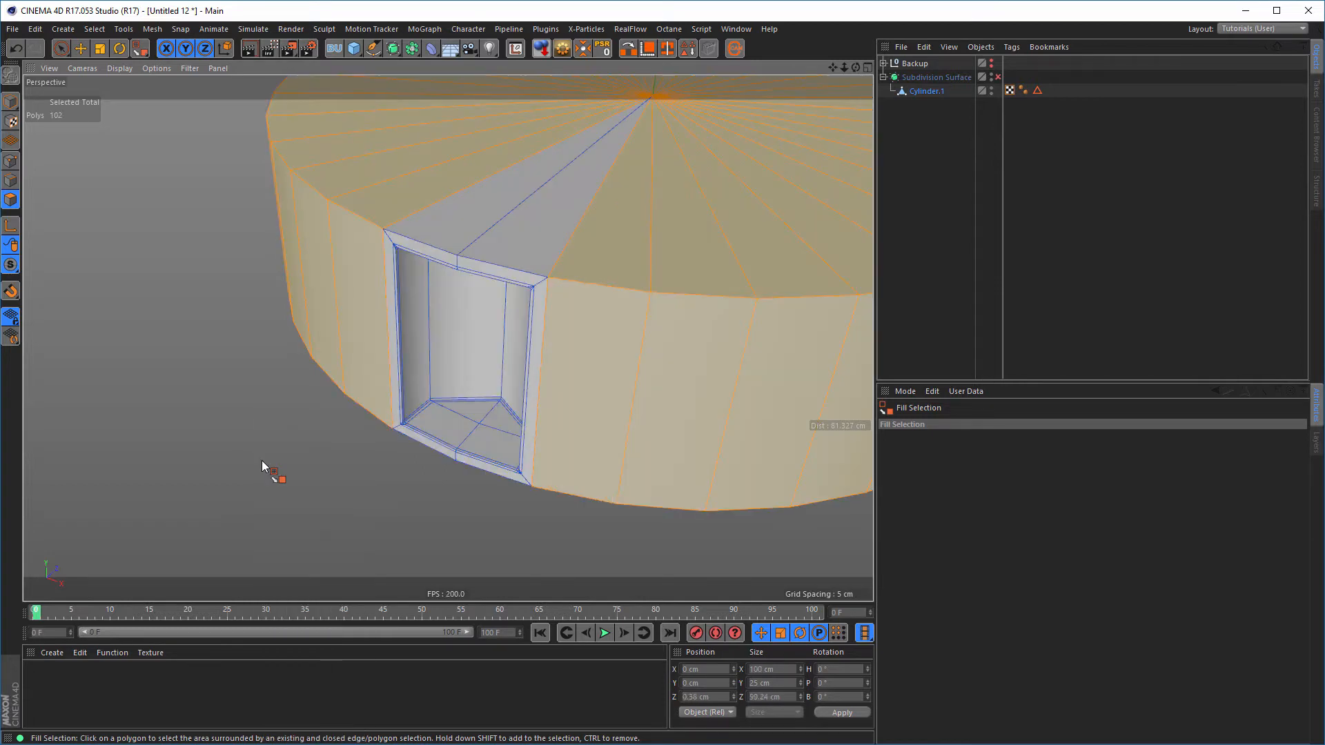
key("Delete")
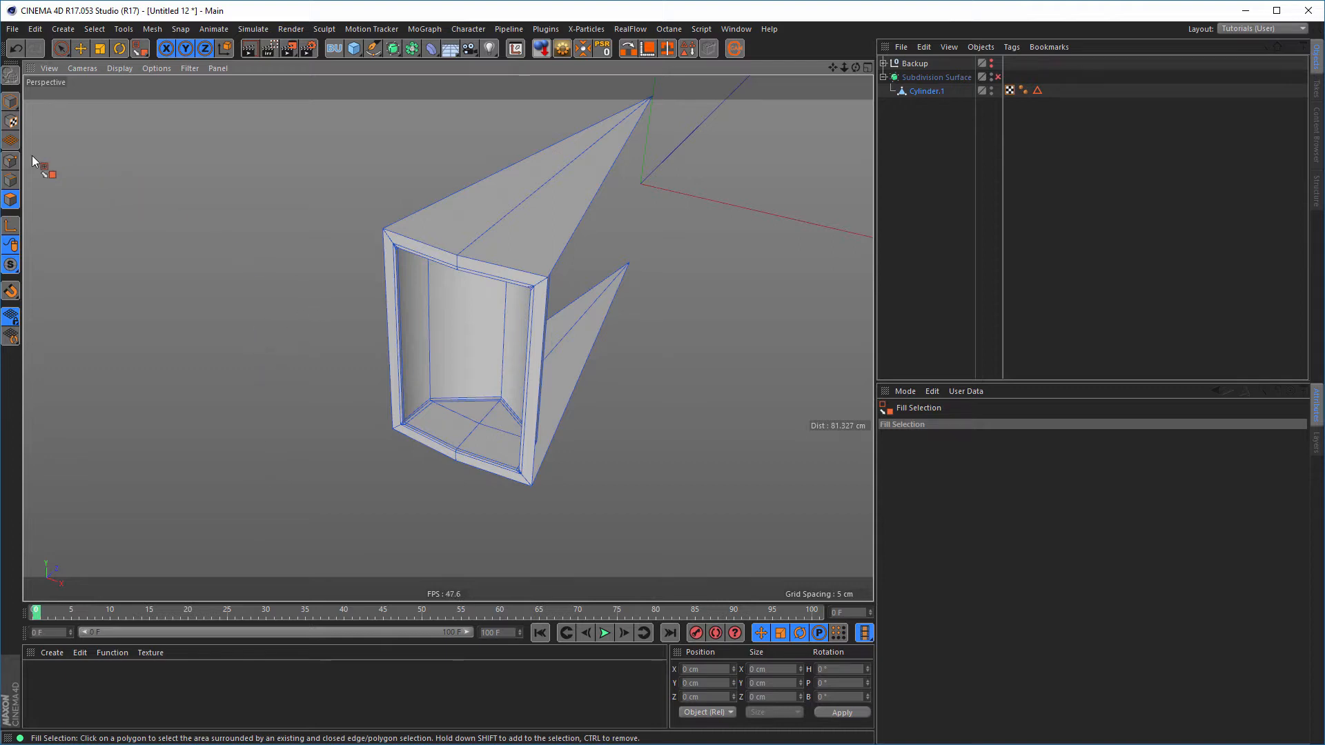
Optimize the mesh in point mode to remove the stray points left around the pocket segment
left_click(11, 161)
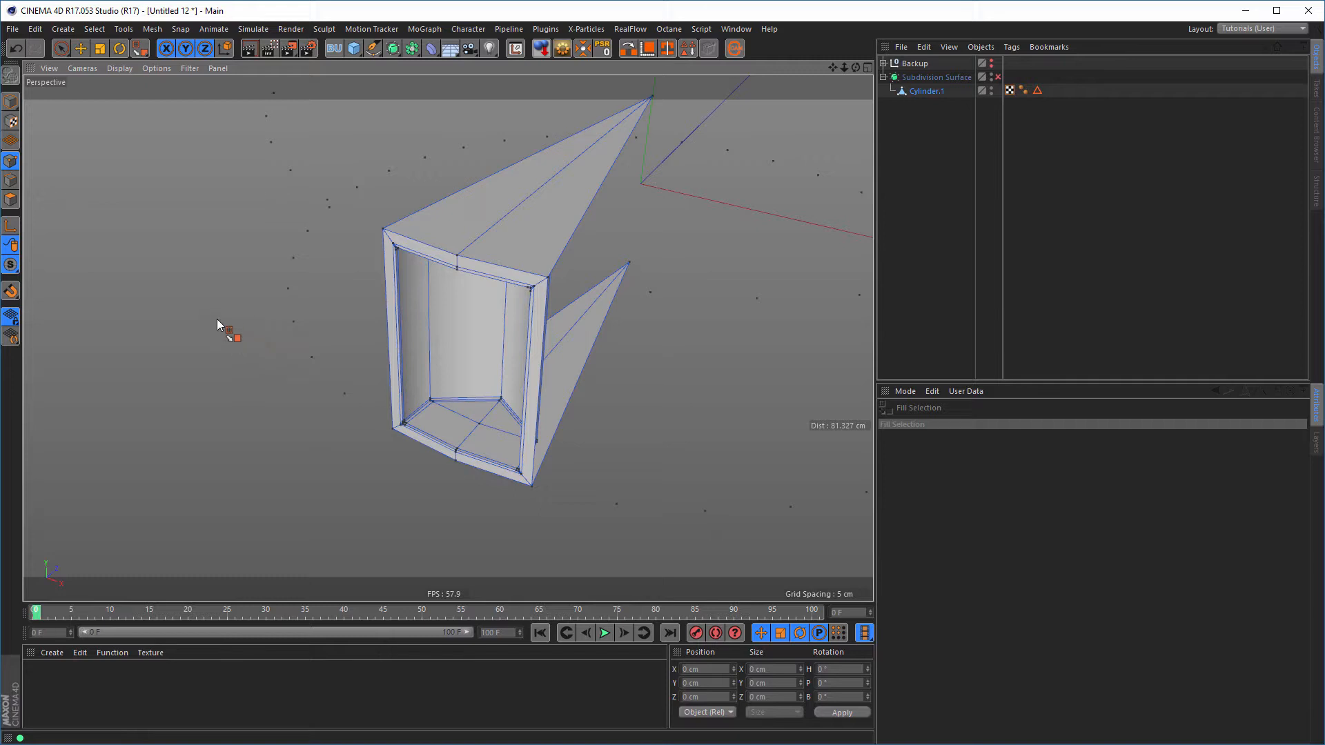
right_click(216, 299)
left_click(277, 644)
left_click_drag(320, 407, 341, 354, "alt")
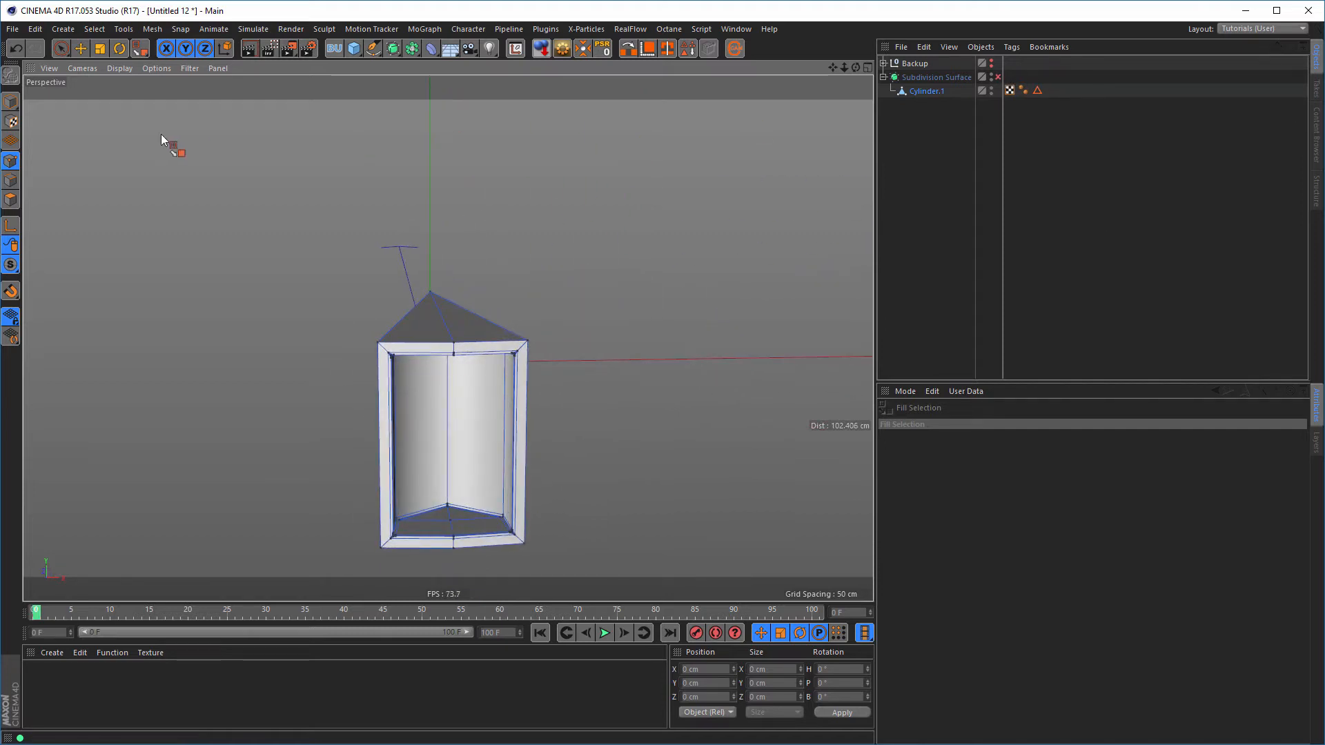
Preview the pocket segment with the Subdivision Surface enabled, examine the frame corners up close, and disable the smoothing again
left_click(11, 101)
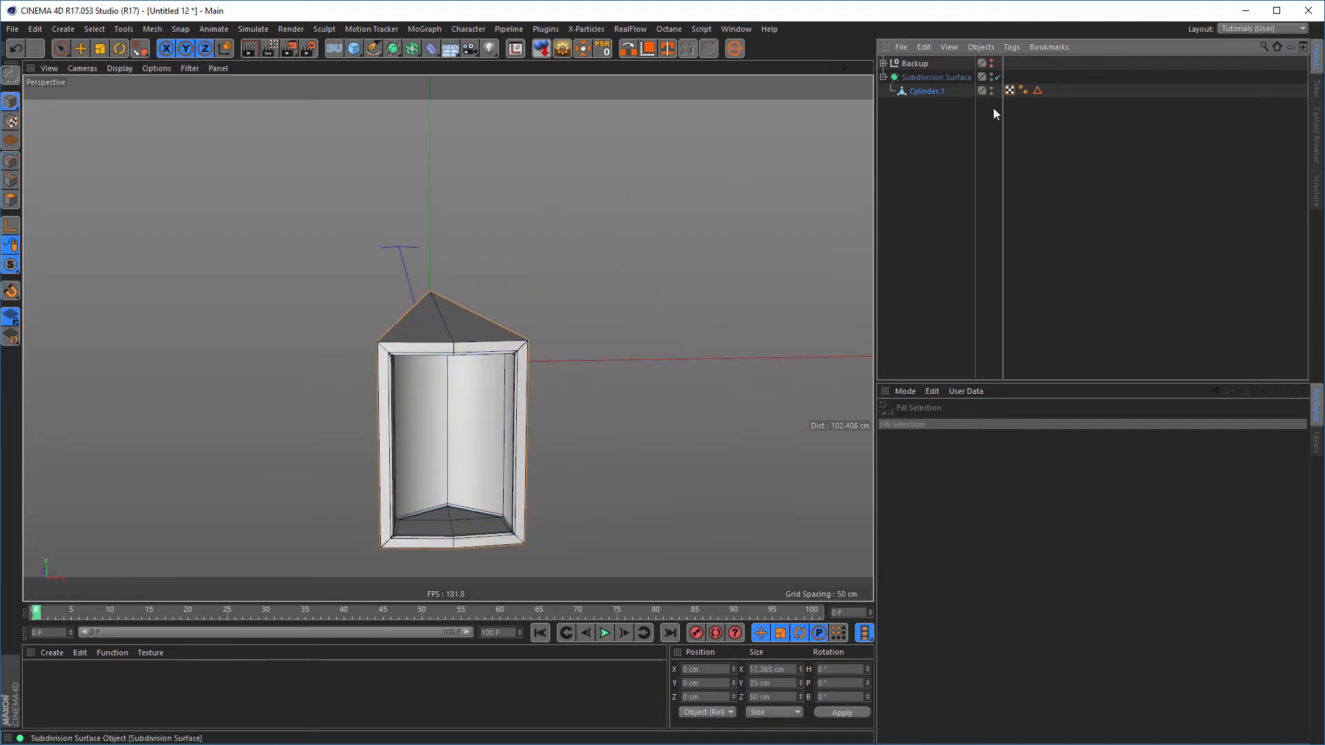
left_click(997, 77)
left_click_drag(514, 399, 567, 350, "alt")
right_click_drag(567, 351, 614, 331, "alt")
mouse_move(459, 338)
left_mouse_down("alt")
mouse_move(559, 345)
mouse_move(373, 356)
mouse_move(478, 342)
left_mouse_up("alt")
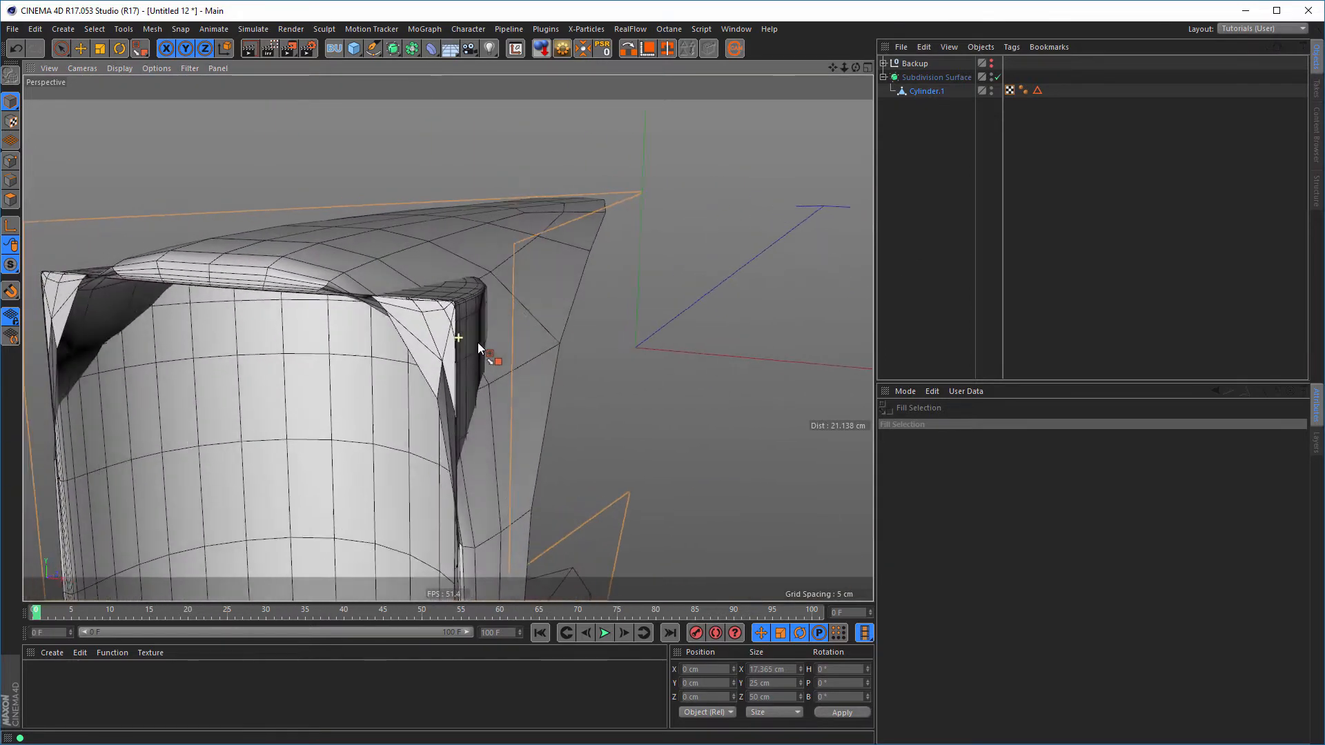
right_click_drag(478, 342, 433, 349, "alt")
left_click_drag(433, 349, 483, 334, "alt")
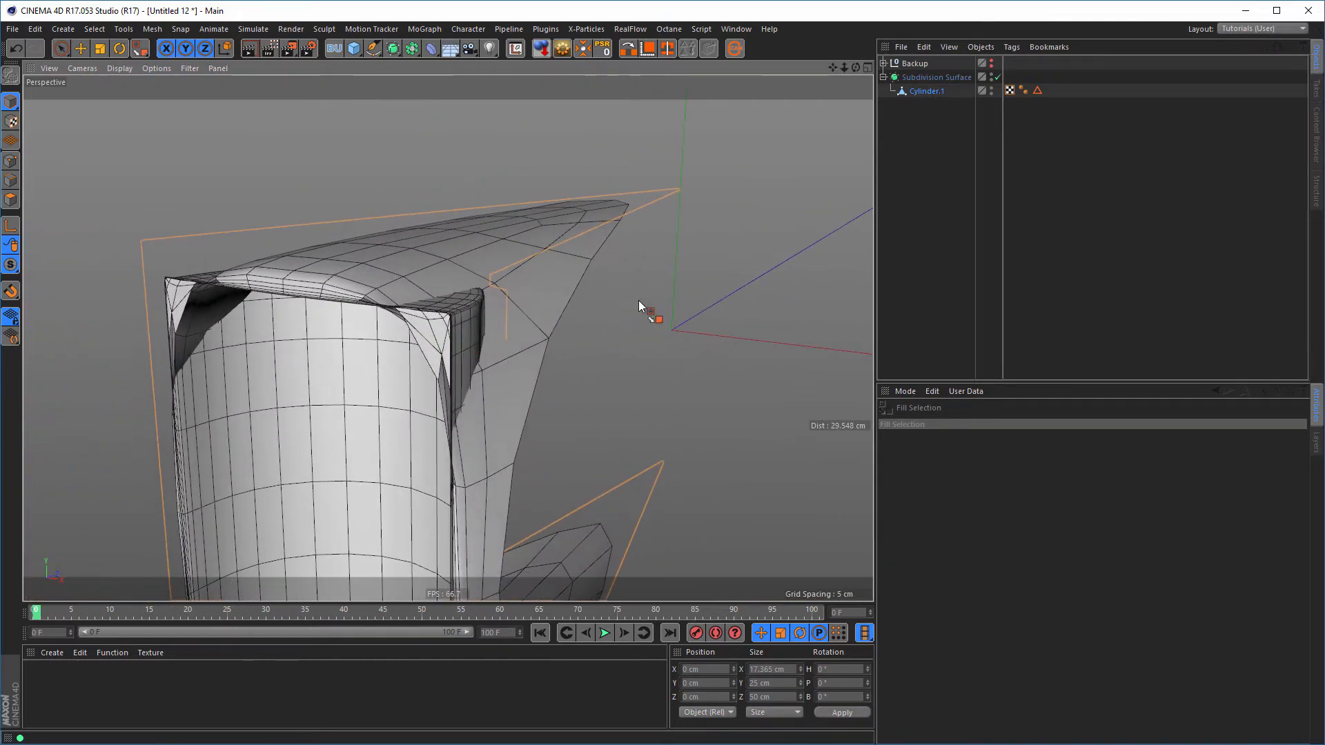
left_click(997, 76)
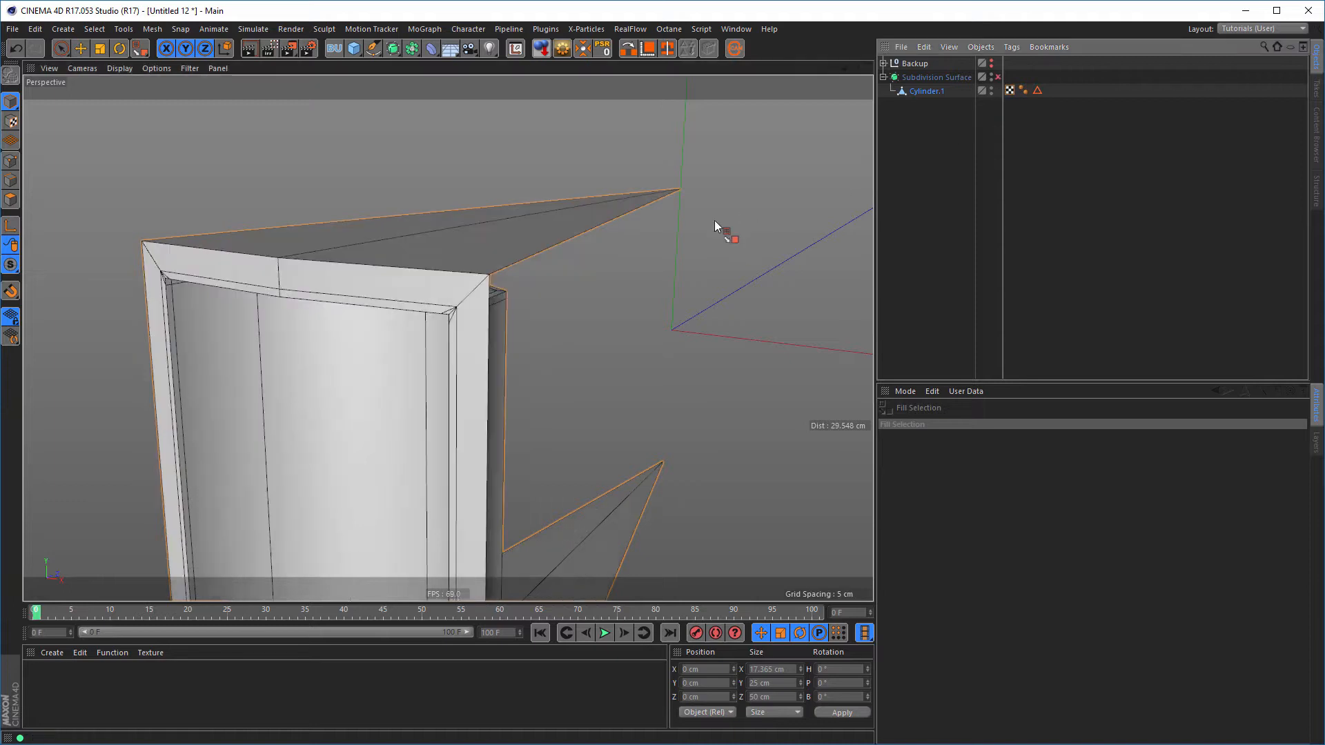
Switch Cylinder.1 to edge editing and clear its existing edge selection with Live Selection
left_click(929, 90)
left_click(11, 180)
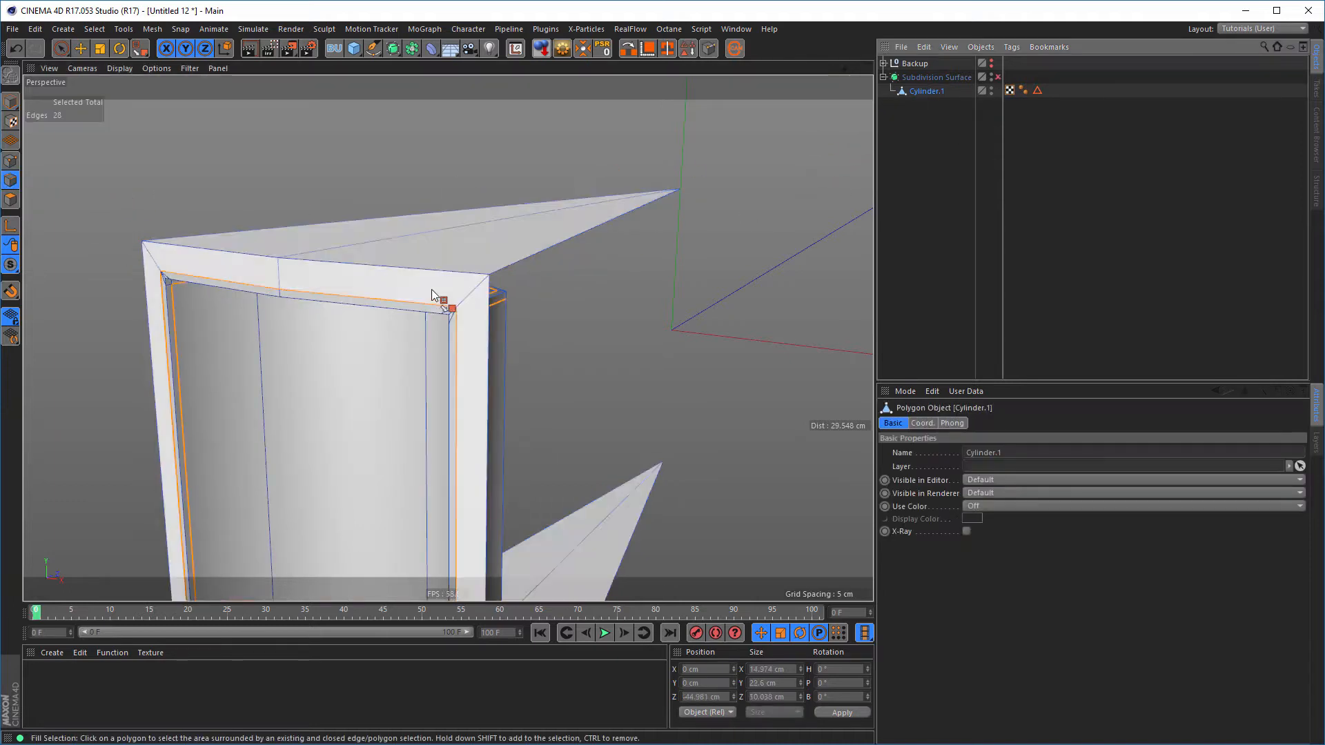
left_click_drag(421, 288, 306, 294, "alt")
key("space")
left_click(584, 301)
scroll(482, 308, "up", 5)
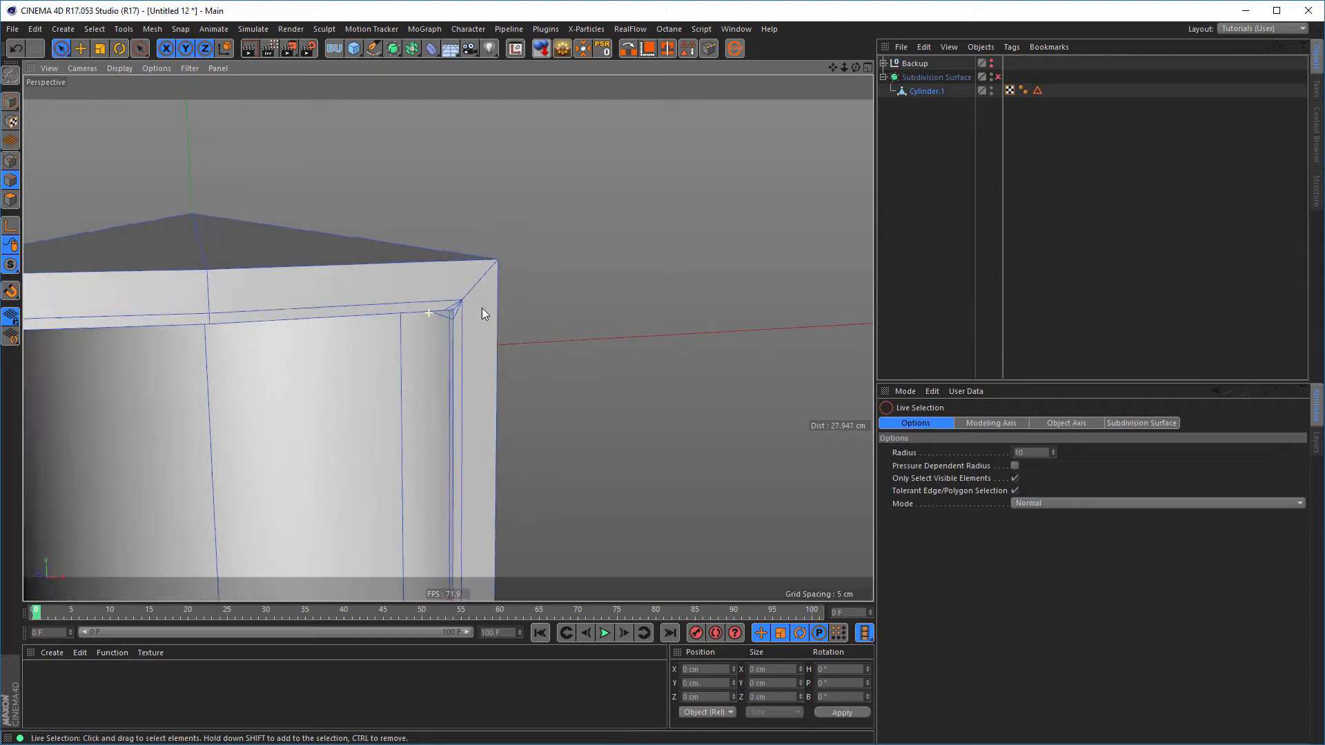
Knife the frame's upper right corner in the front view with a vertical cut upward and a horizontal cut outward from the inner bevel points
left_click_drag(500, 320, 581, 296, "alt")
middle_click(581, 300)
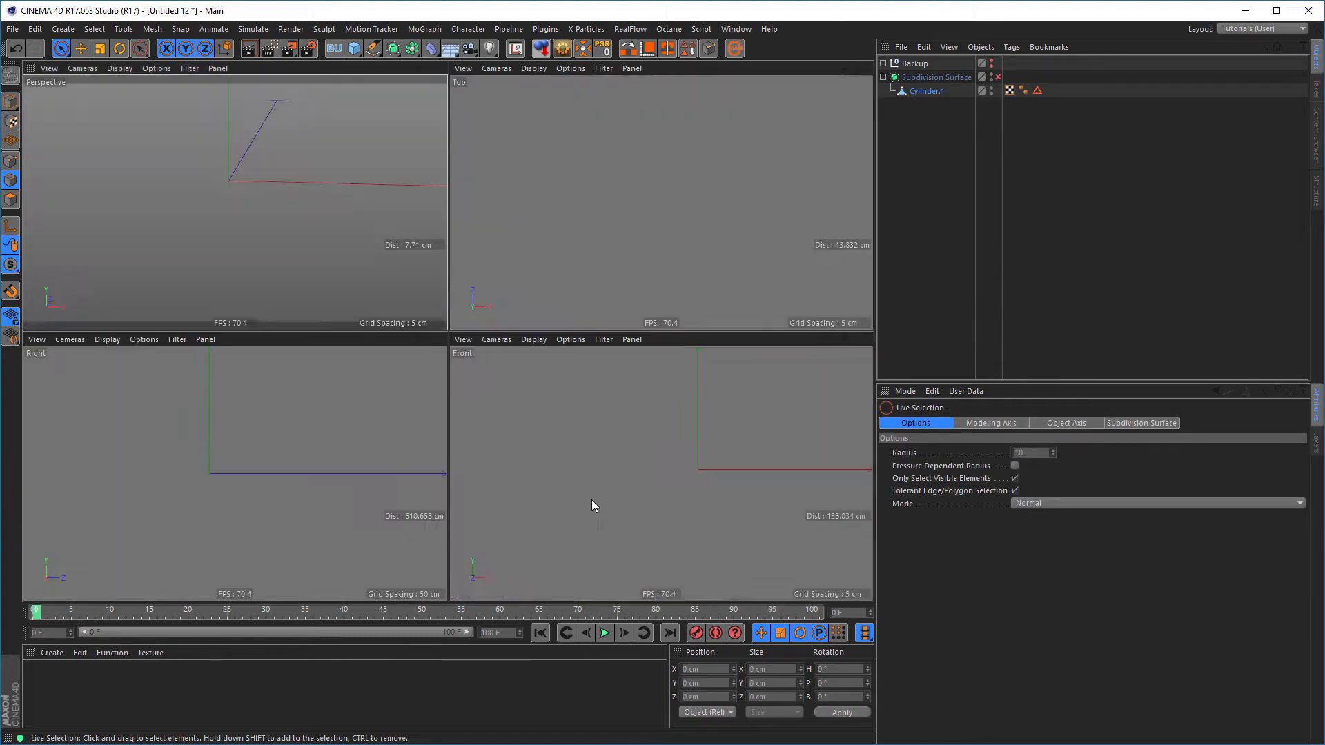
middle_click(591, 502)
scroll(595, 228, "up", 6)
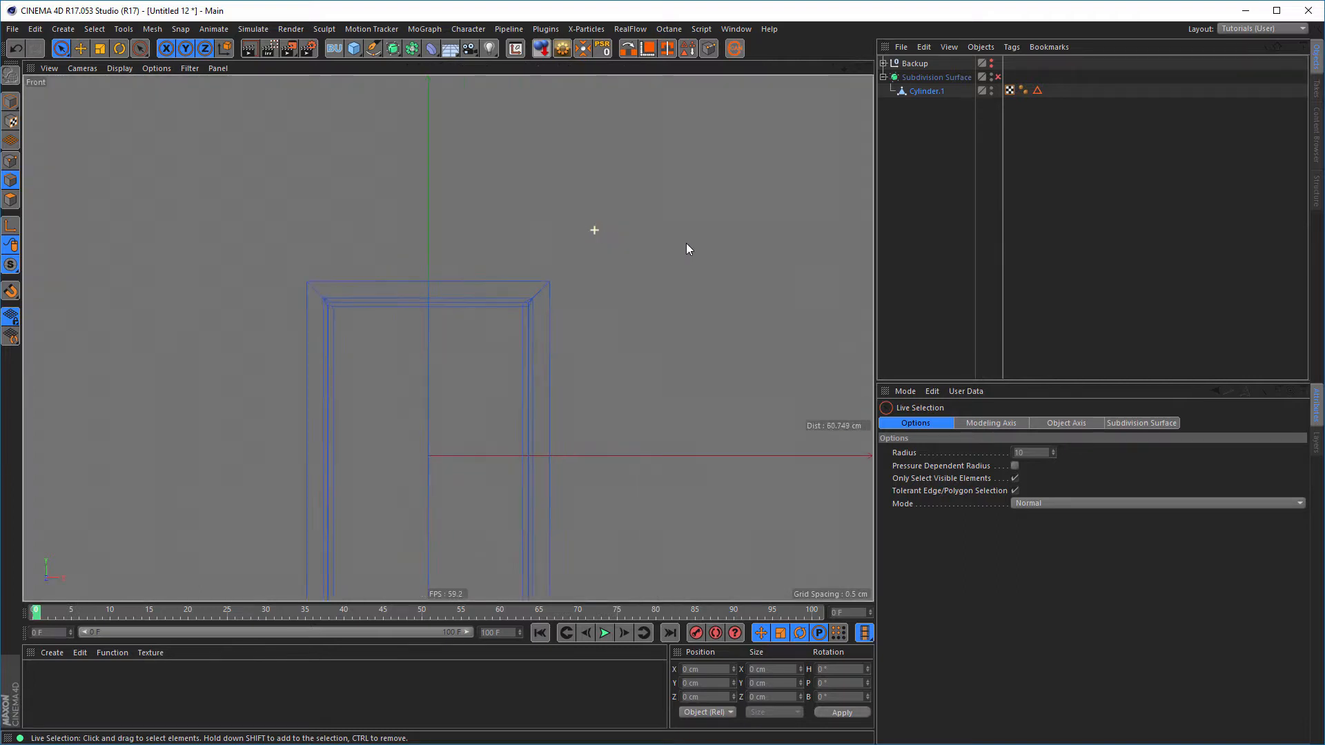
scroll(545, 304, "up", 4)
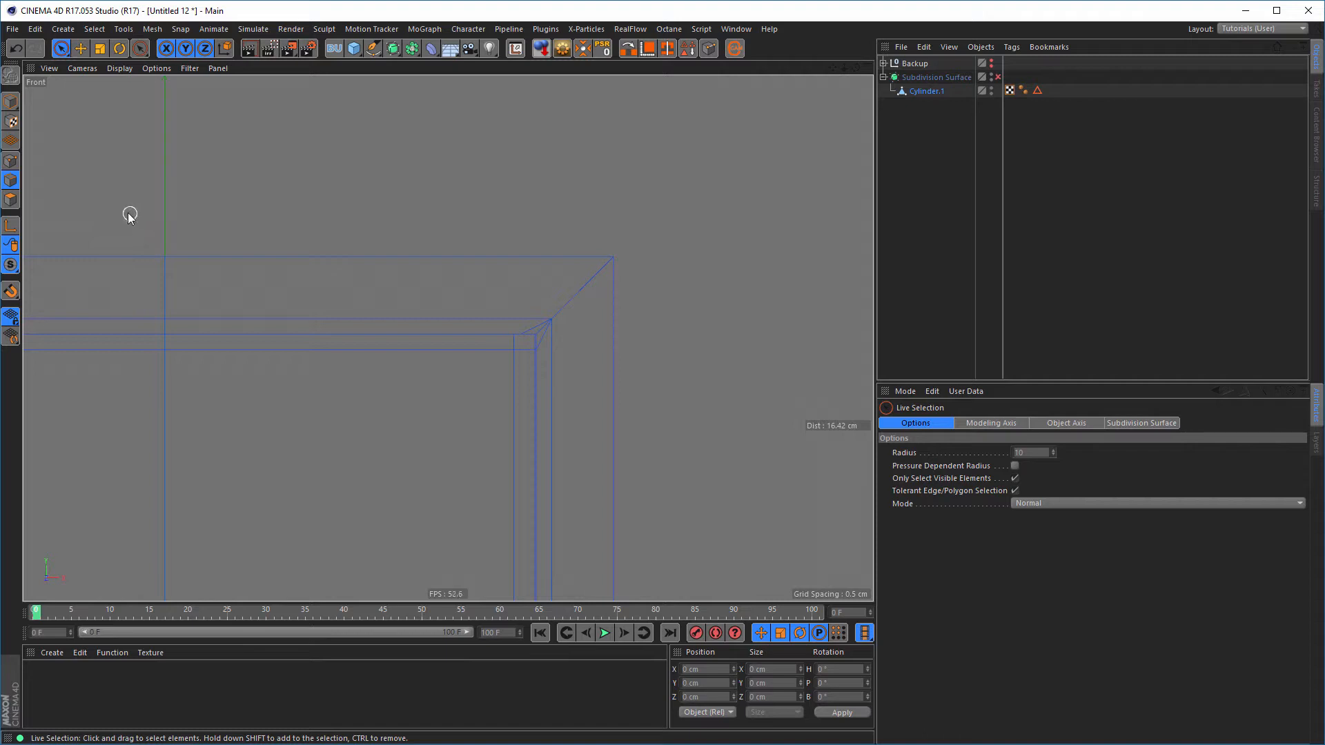
key("k")
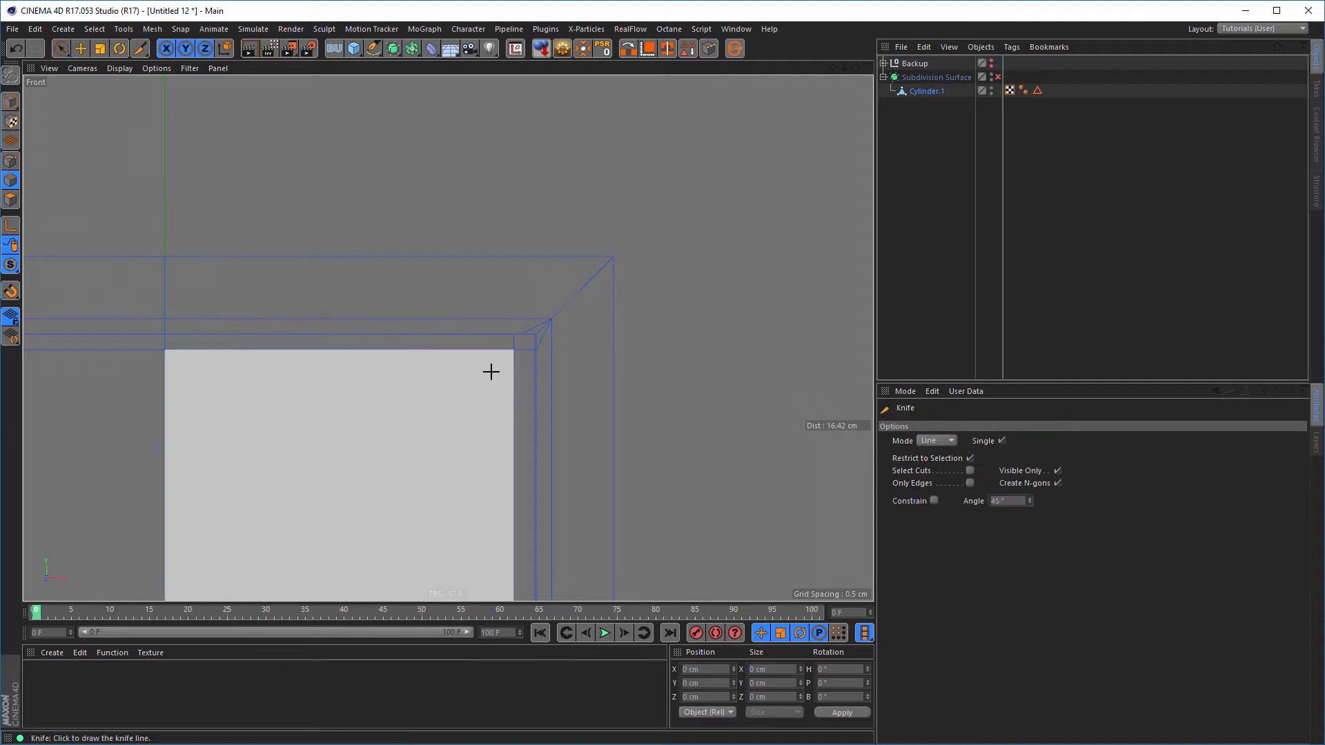
scroll(536, 336, "up", 4)
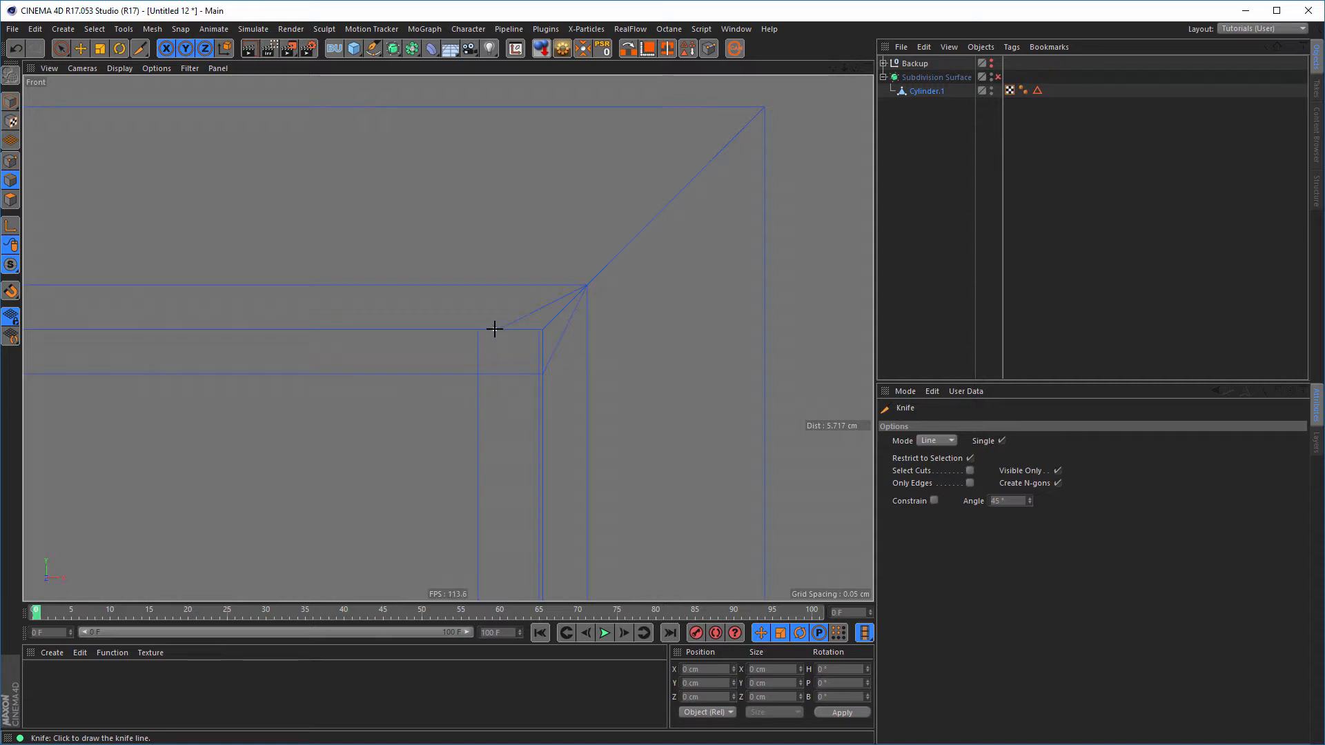
left_click_drag(495, 330, 497, 80)
left_click_drag(587, 285, 814, 371)
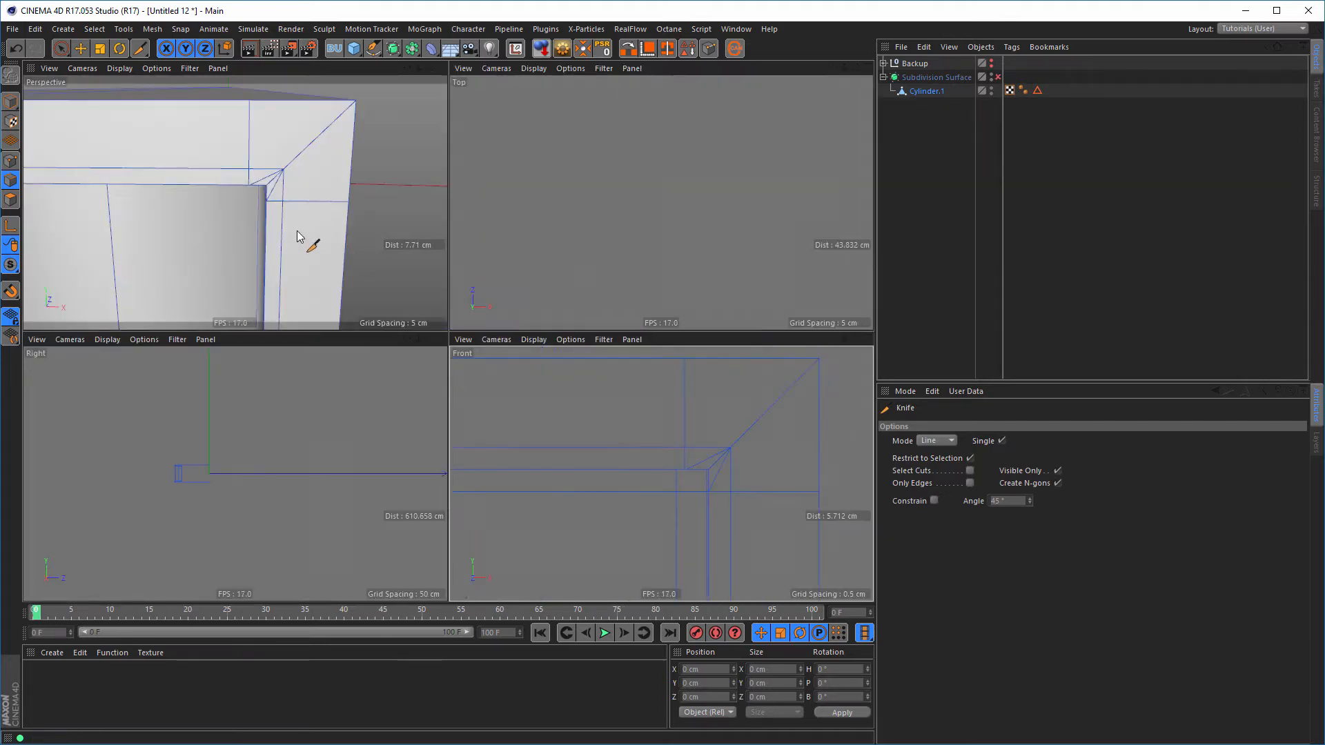
Dissolve the two diagonal bevel edges on either side of the mitre edge at the pocket's upper right corner
middle_click(298, 233)
left_click_drag(506, 256, 712, 291, "alt")
right_click(733, 286)
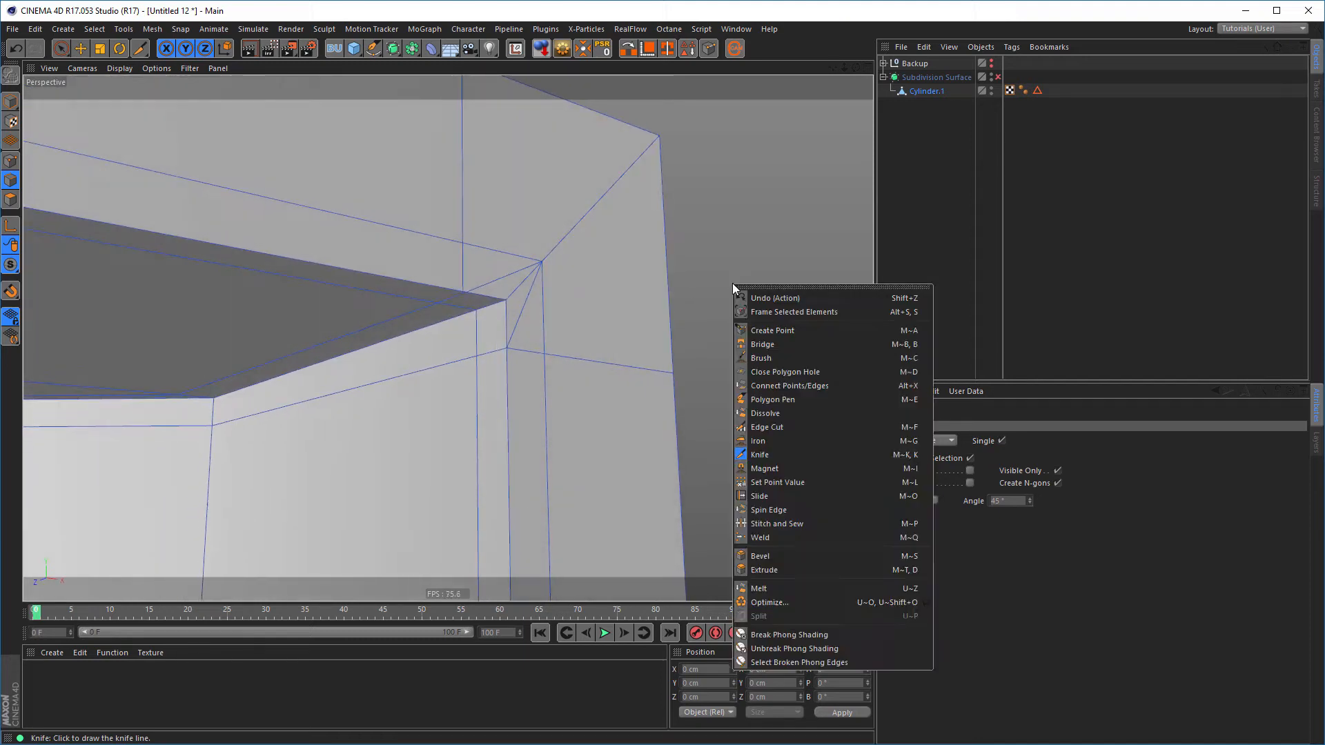
left_click(707, 264)
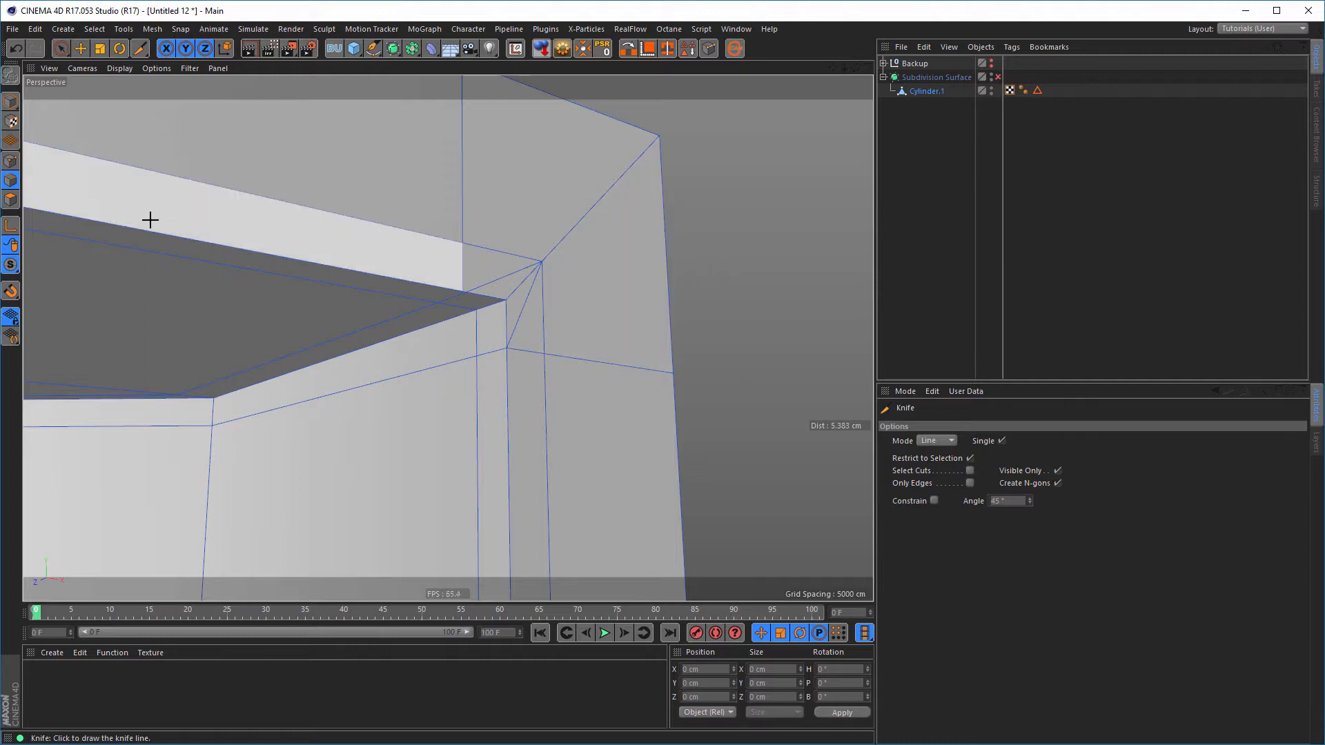
key("space")
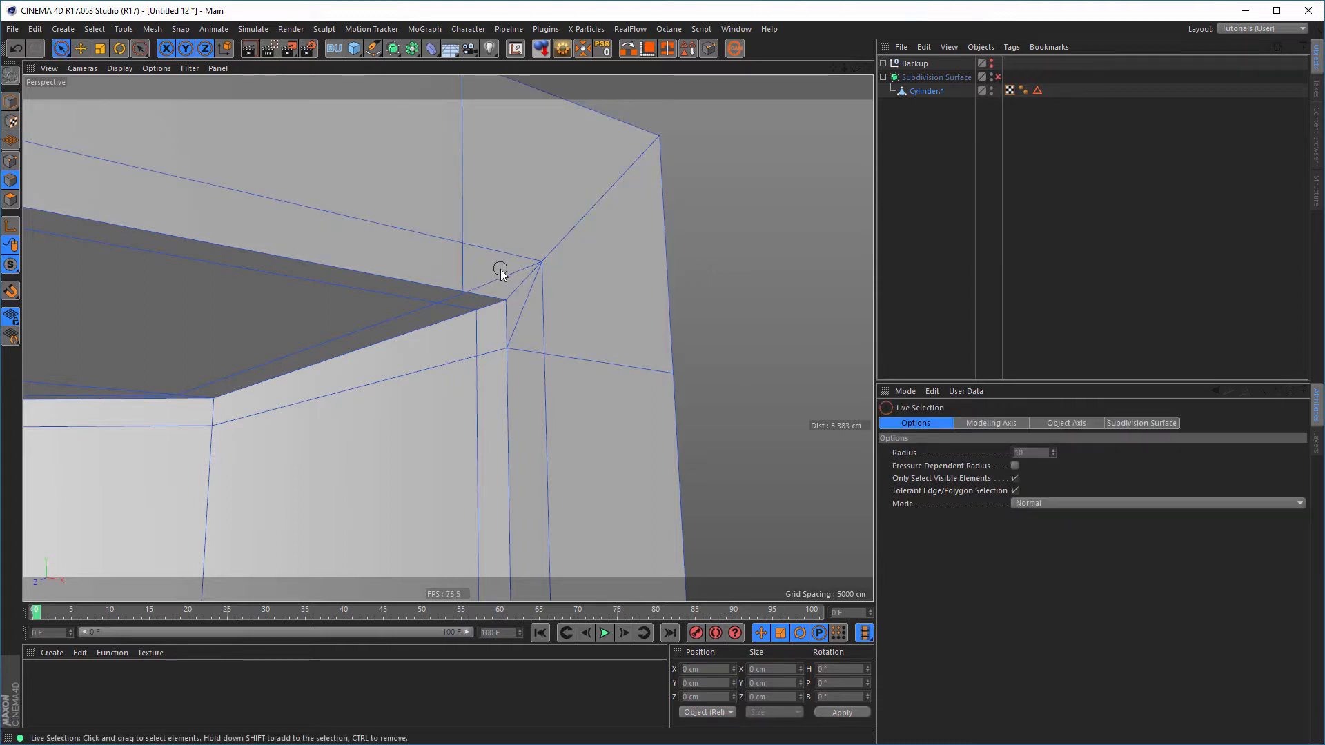
left_click(501, 270)
left_click(524, 323, "shift")
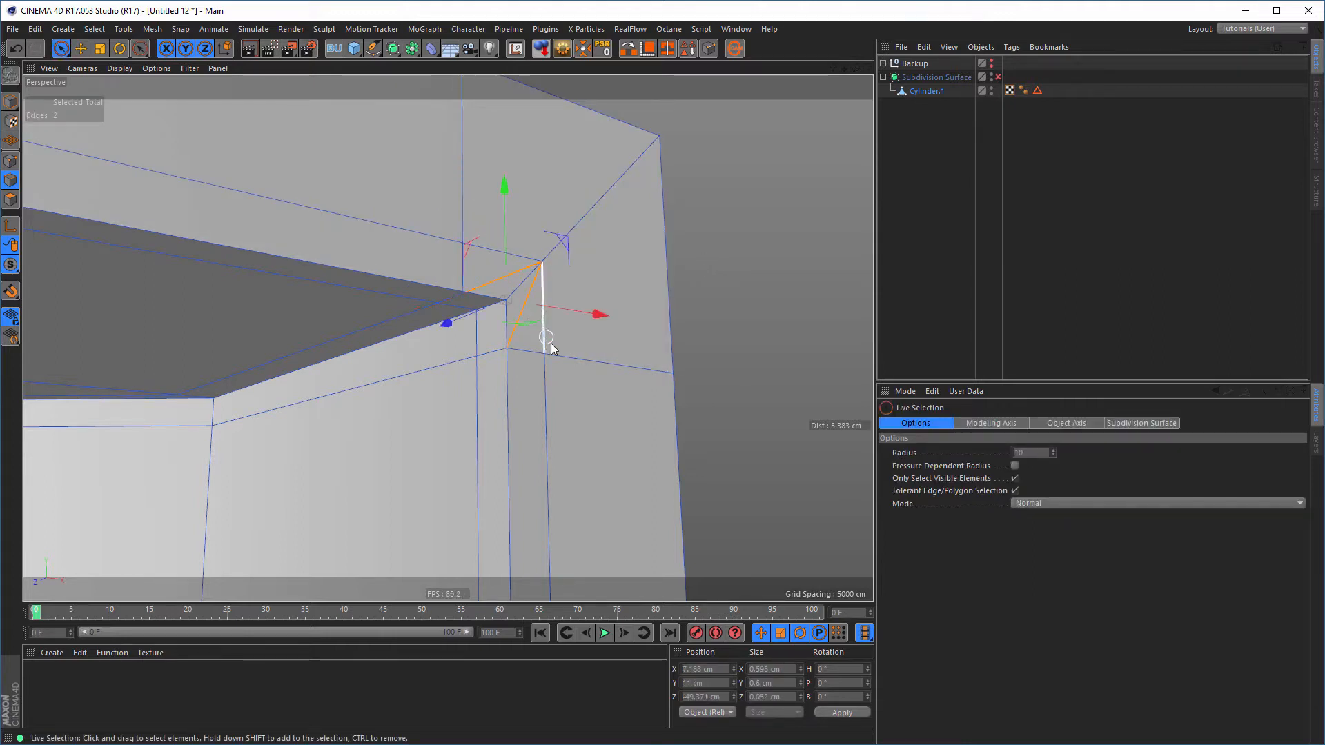
right_click(757, 301)
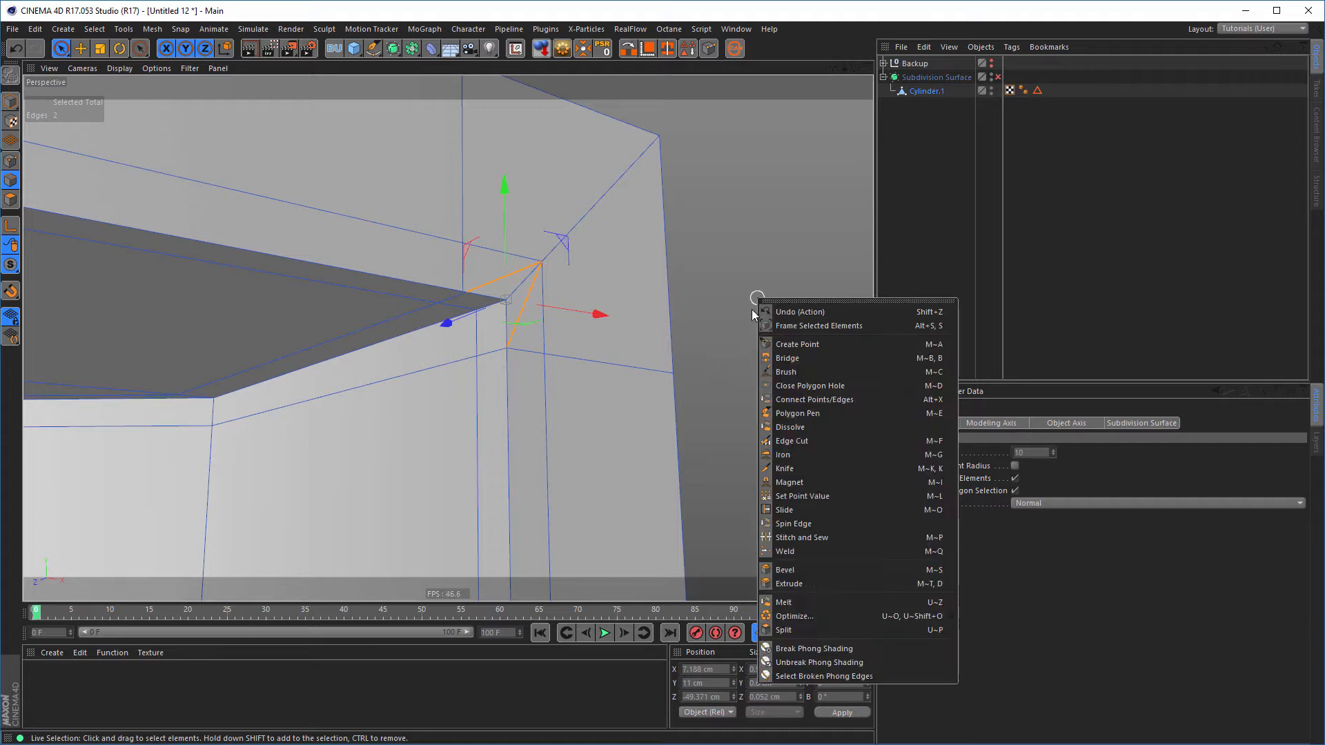
left_click(834, 432)
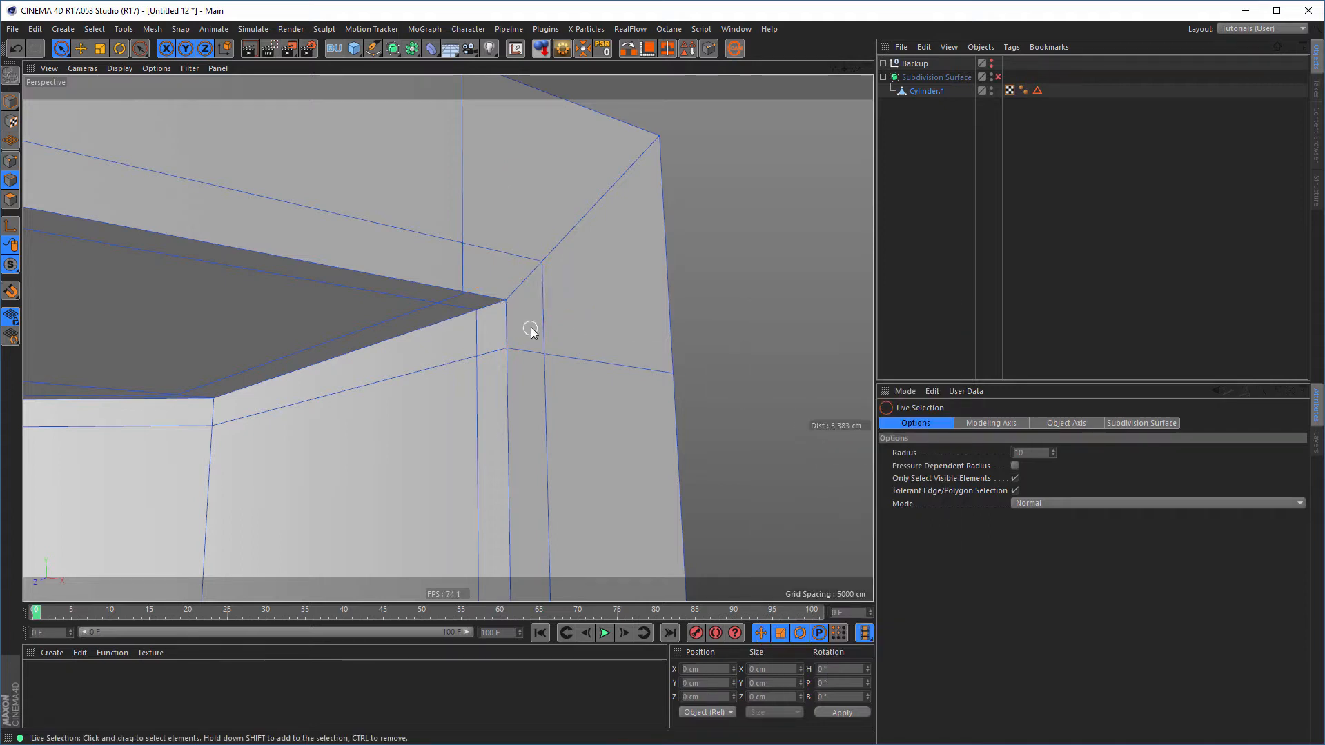
Select the two nearly coincident points at the vertical cut's lower end in point mode and start the Weld command on them
left_click_drag(526, 325, 499, 308, "alt")
right_click_drag(473, 296, 625, 284, "alt")
left_click_drag(512, 301, 436, 328, "alt")
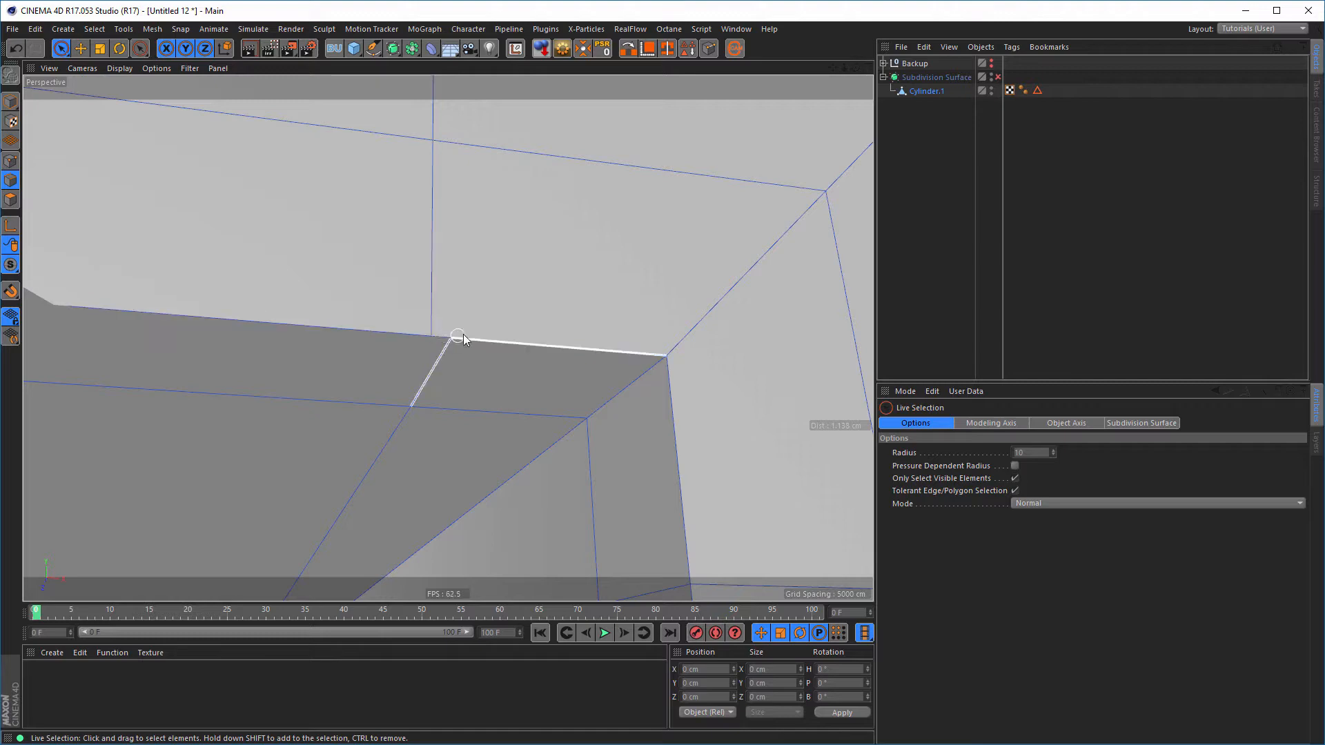
right_click_drag(528, 325, 440, 342, "alt")
mouse_move(529, 319)
left_mouse_down("alt")
mouse_move(575, 272)
mouse_move(515, 313)
left_mouse_up("alt")
right_click_drag(515, 313, 578, 305, "alt")
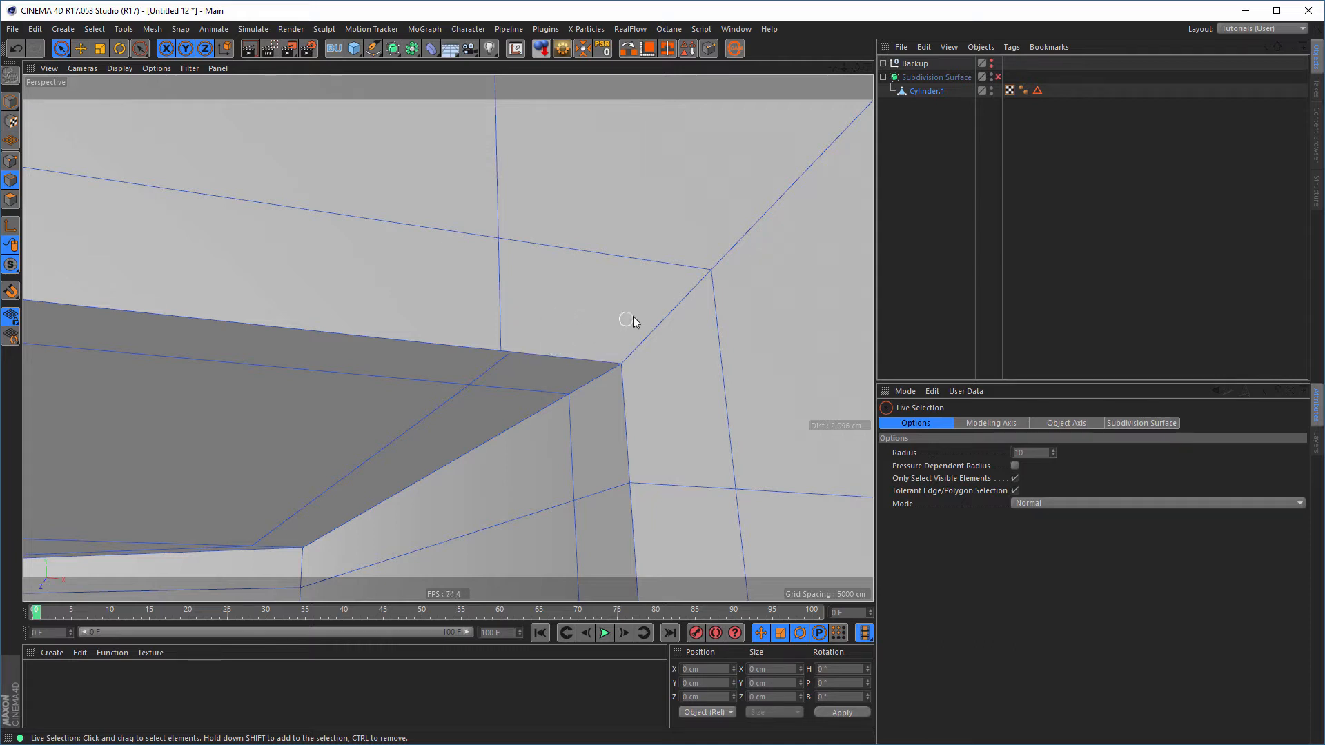
left_click(10, 161)
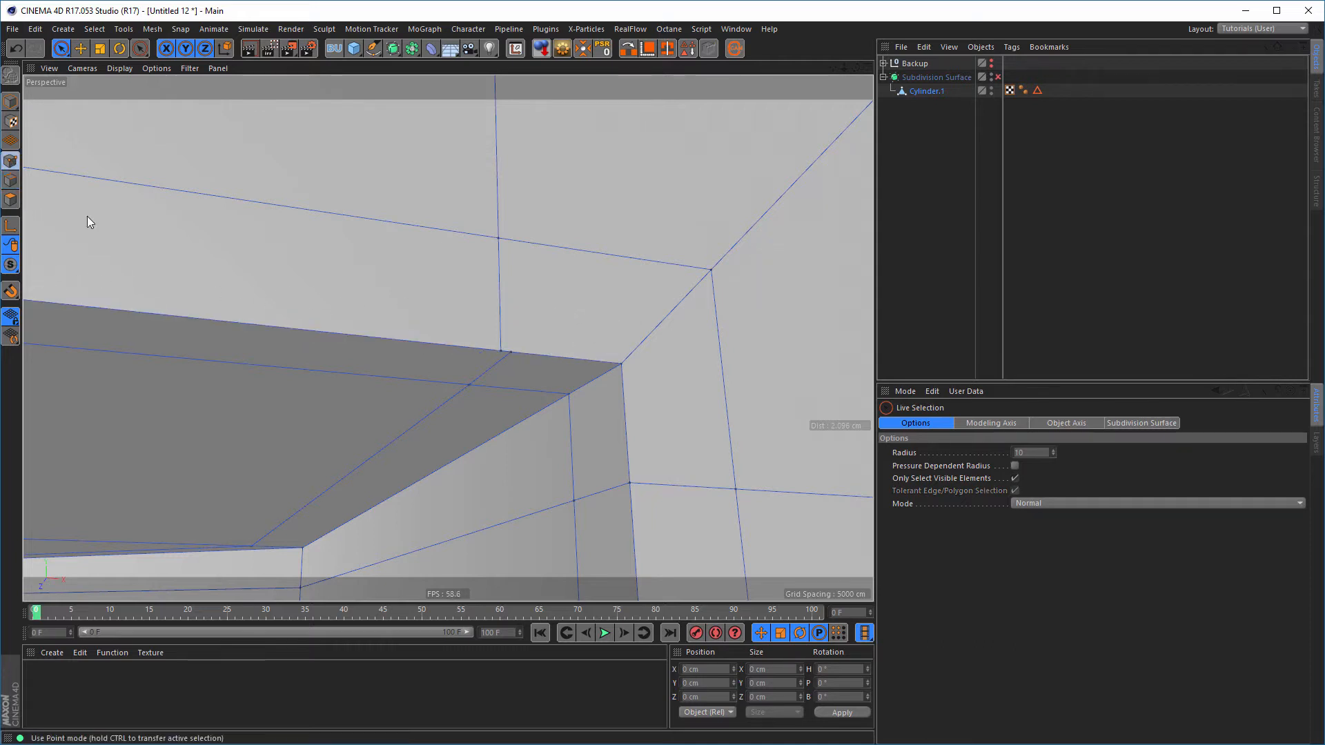
right_click_drag(532, 349, 545, 348, "alt")
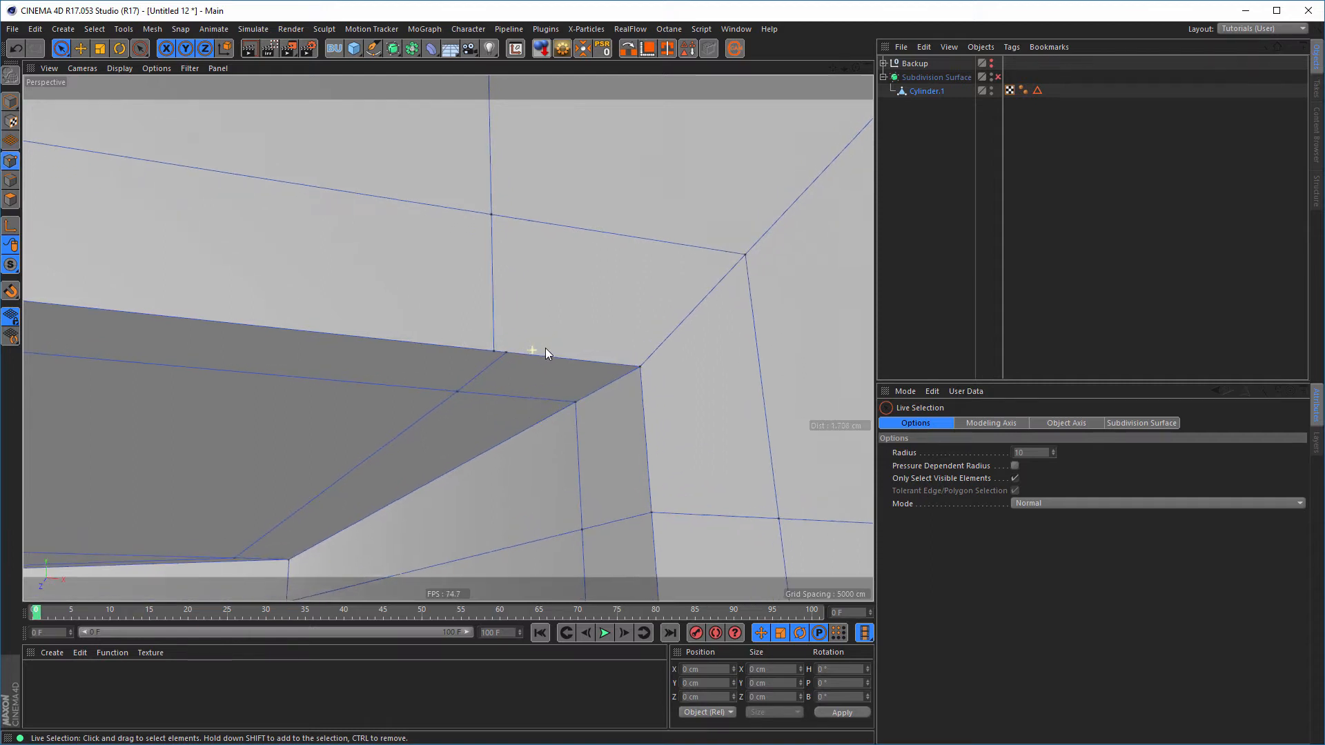
right_click(571, 334)
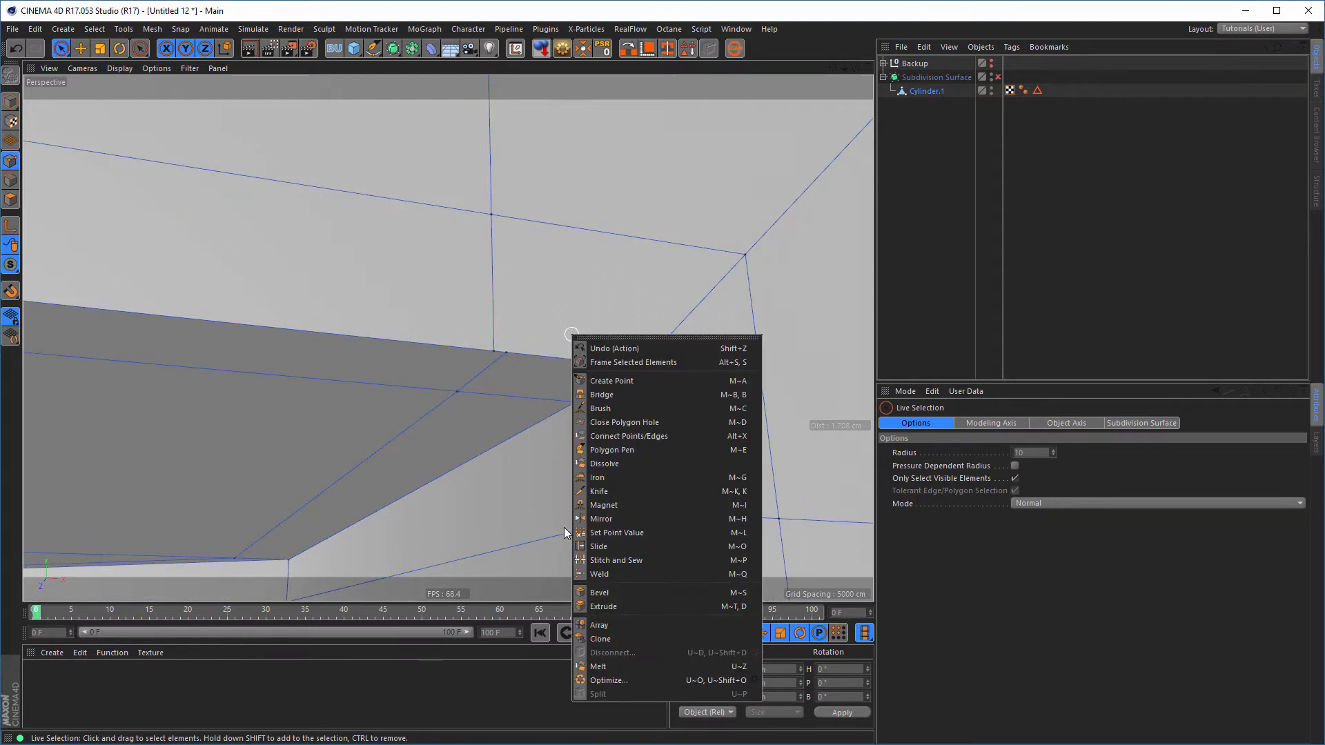
left_click(598, 574)
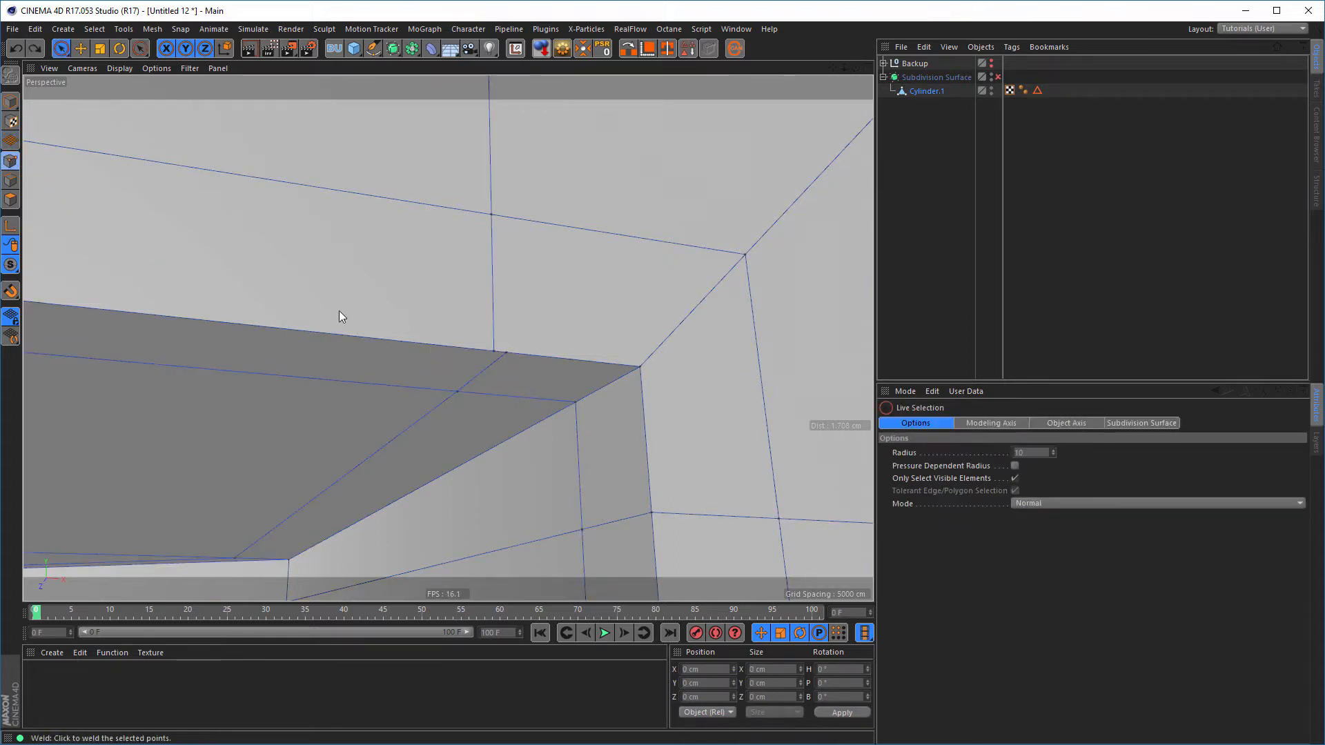
key("space")
left_click(509, 354)
right_click(554, 422)
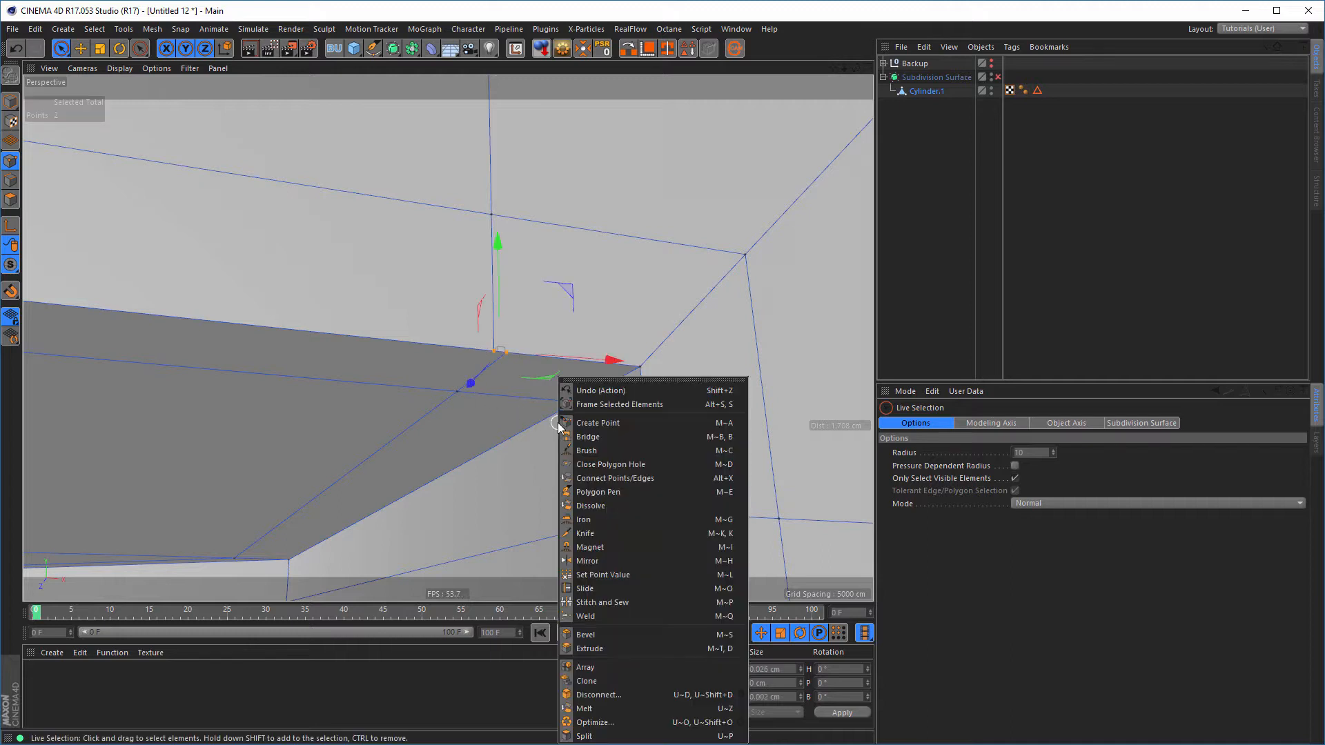
left_click(610, 615)
right_click_drag(517, 349, 579, 393, "alt")
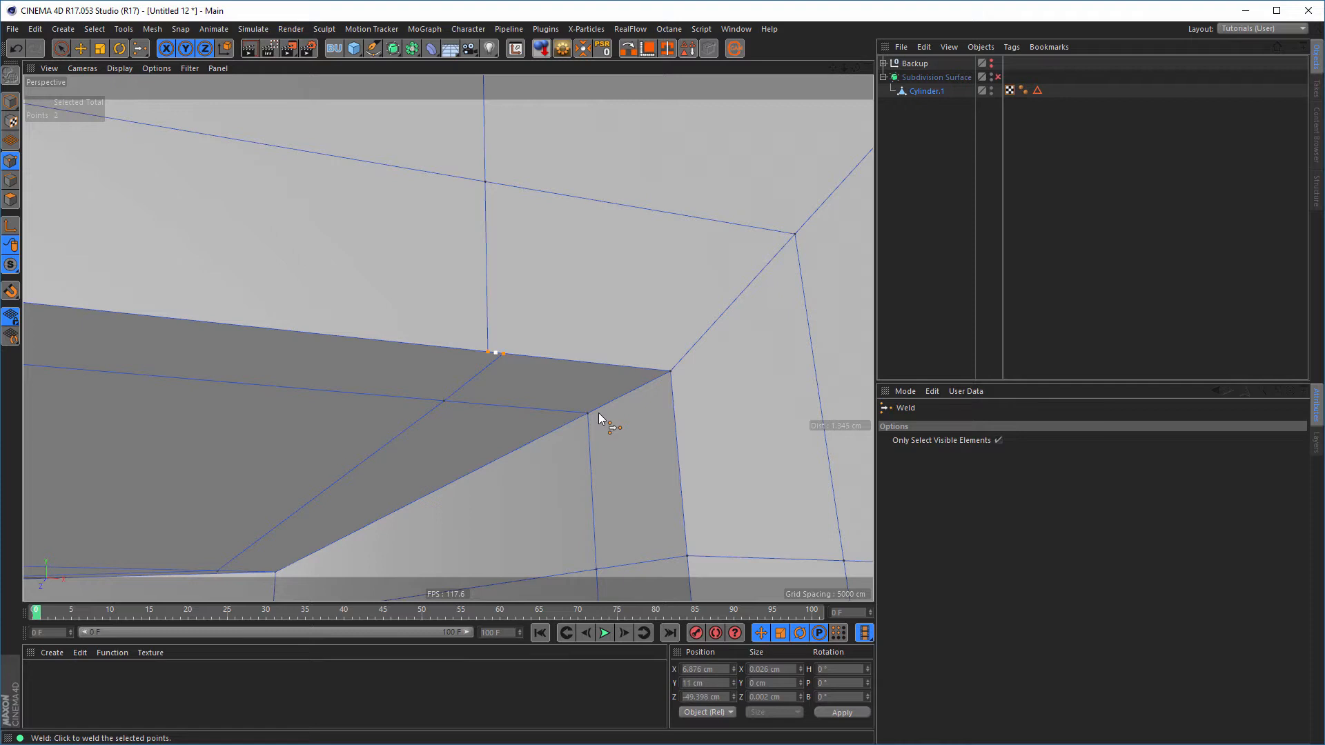
Set the project's view clipping to Small and weld the two selected points onto the one where the pocket's interior edge ends
key("ctrl+d")
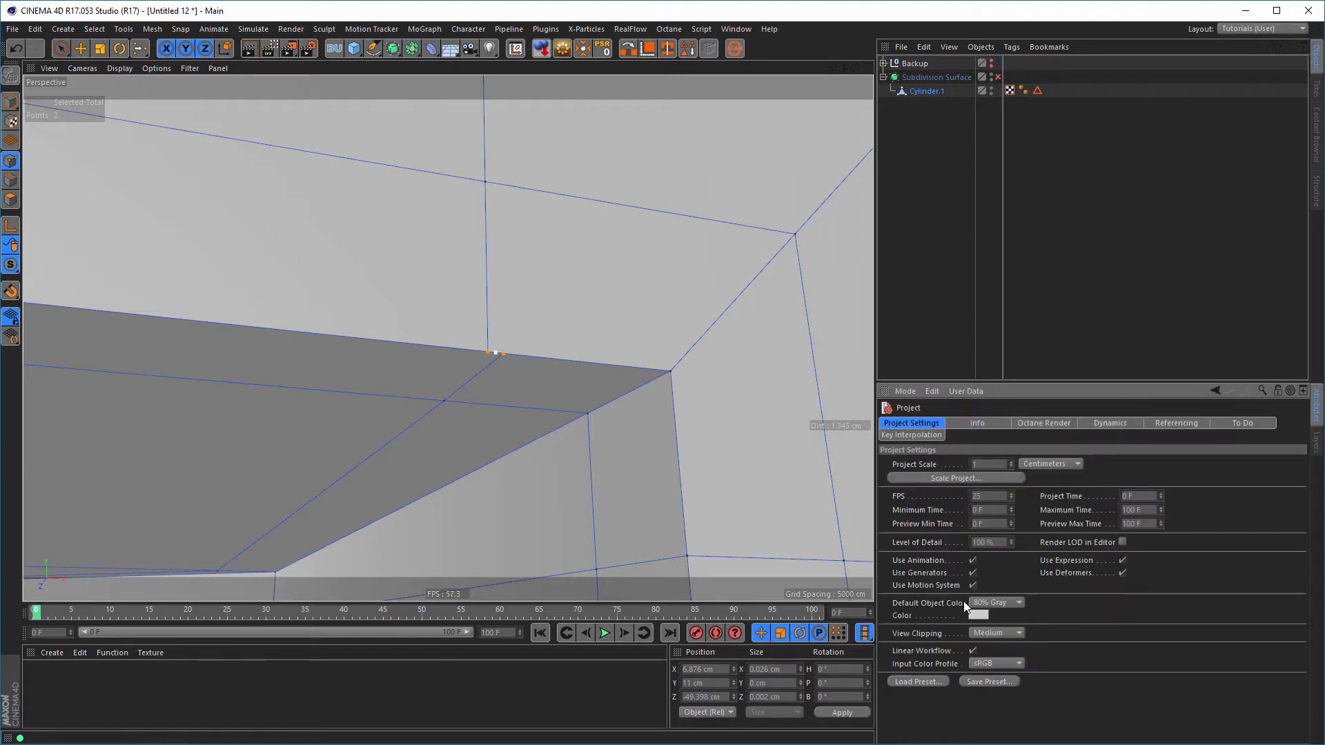
left_click(1000, 635)
left_click(997, 661)
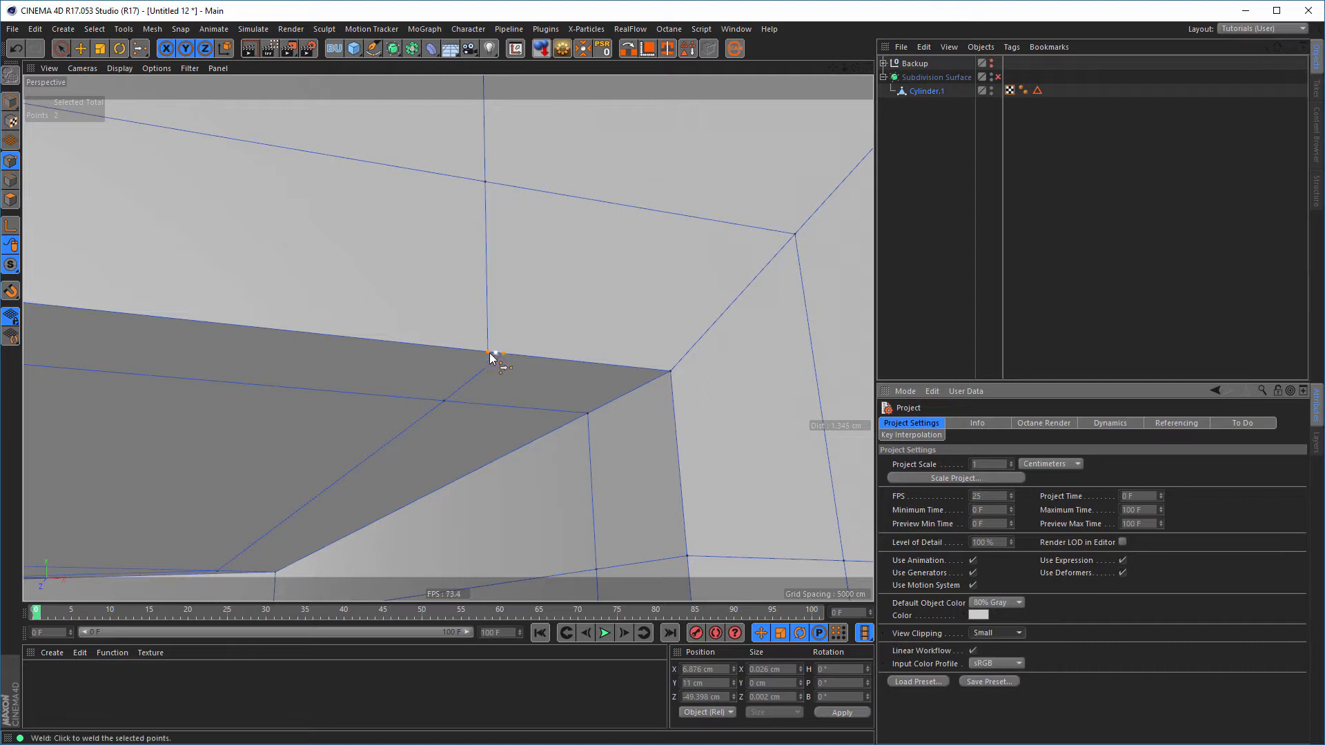
scroll(492, 357, "up", 5)
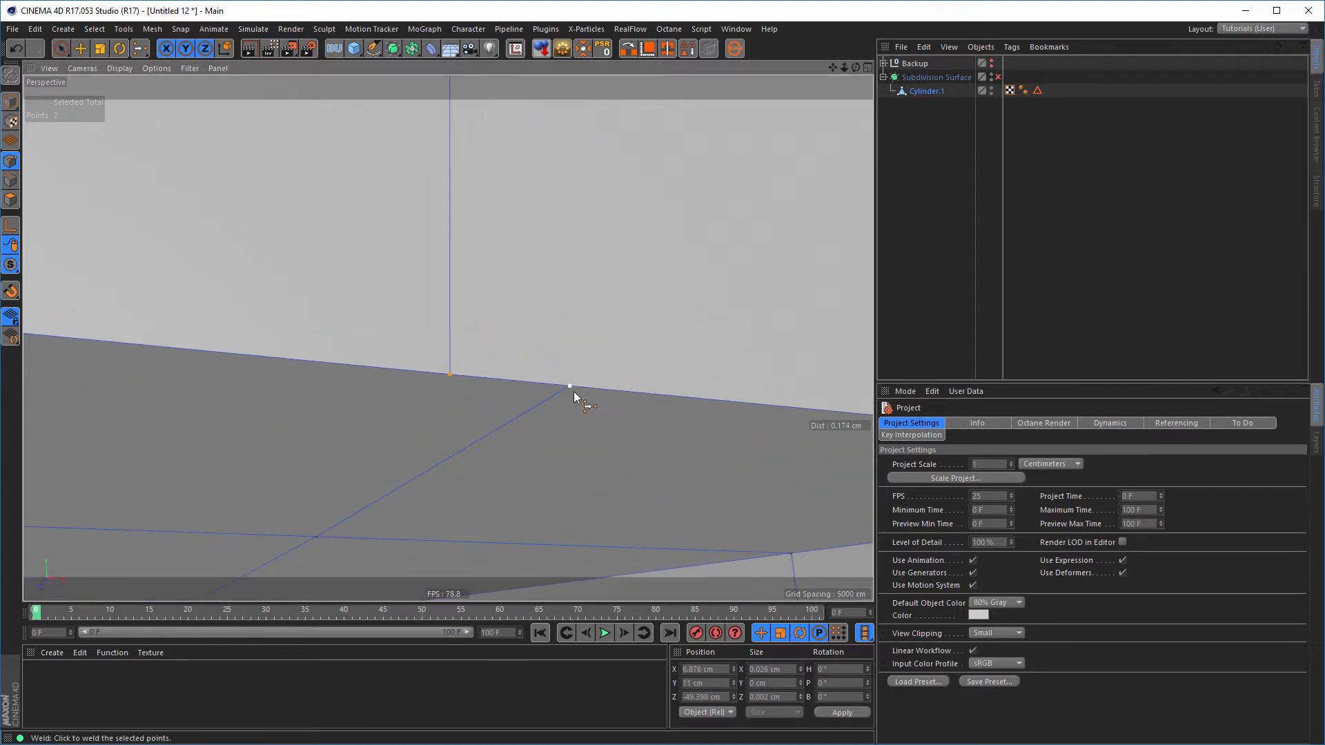
left_click(572, 387)
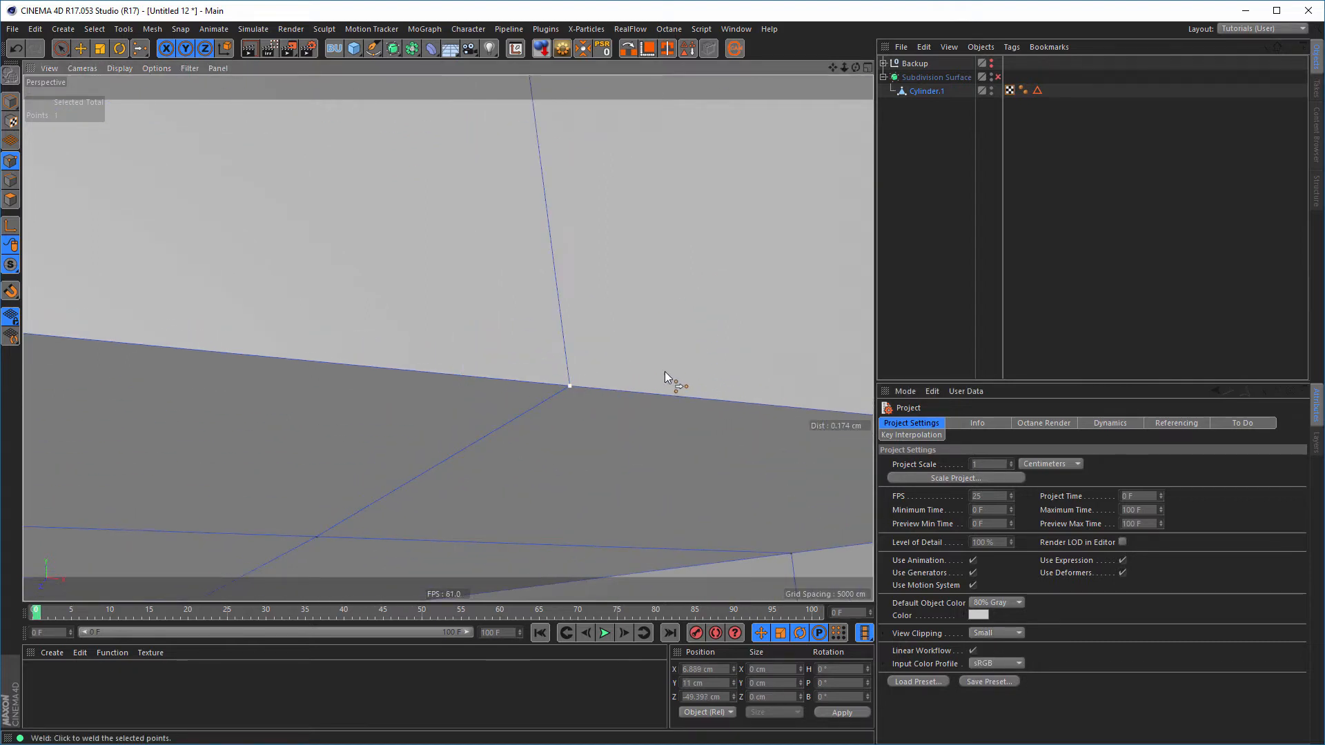
Enable the Subdivision Surface to compare the reworked upper right corner with the untouched left one, and disable it again
left_click_drag(664, 372, 695, 332, "alt")
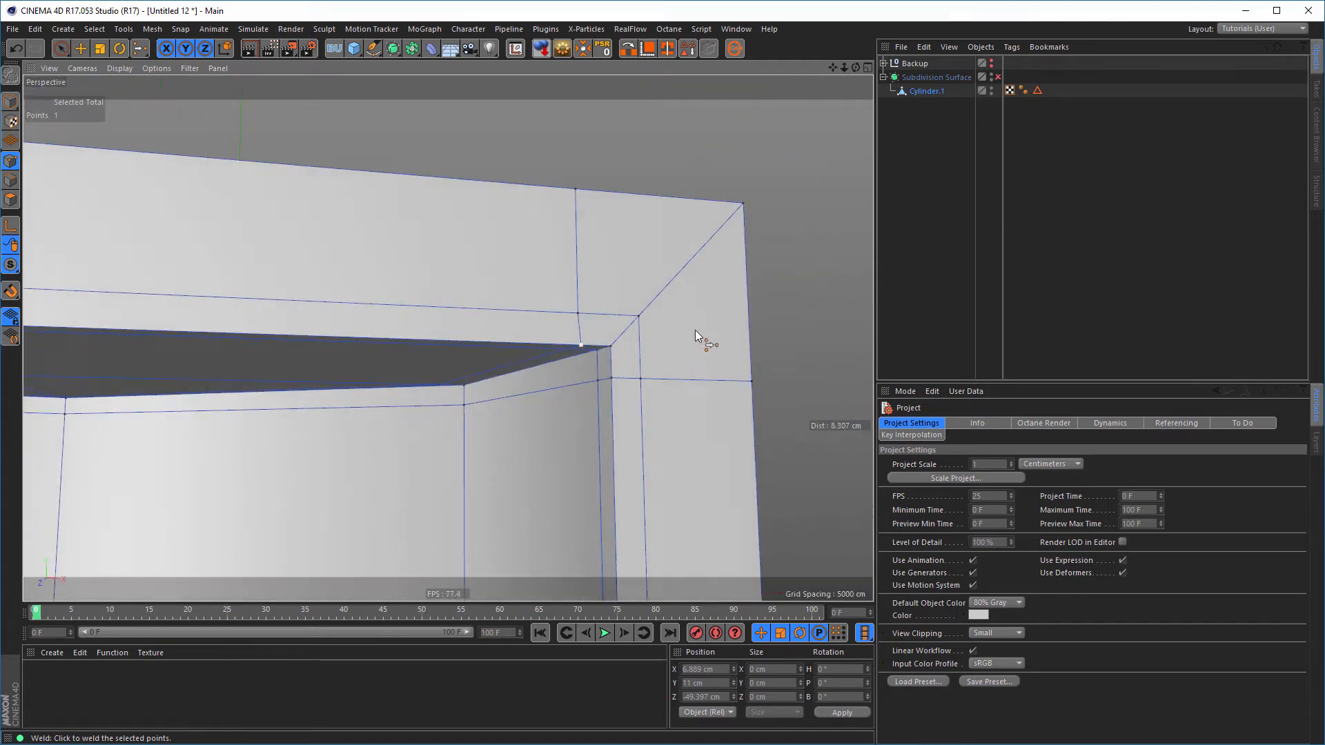
left_click(998, 78)
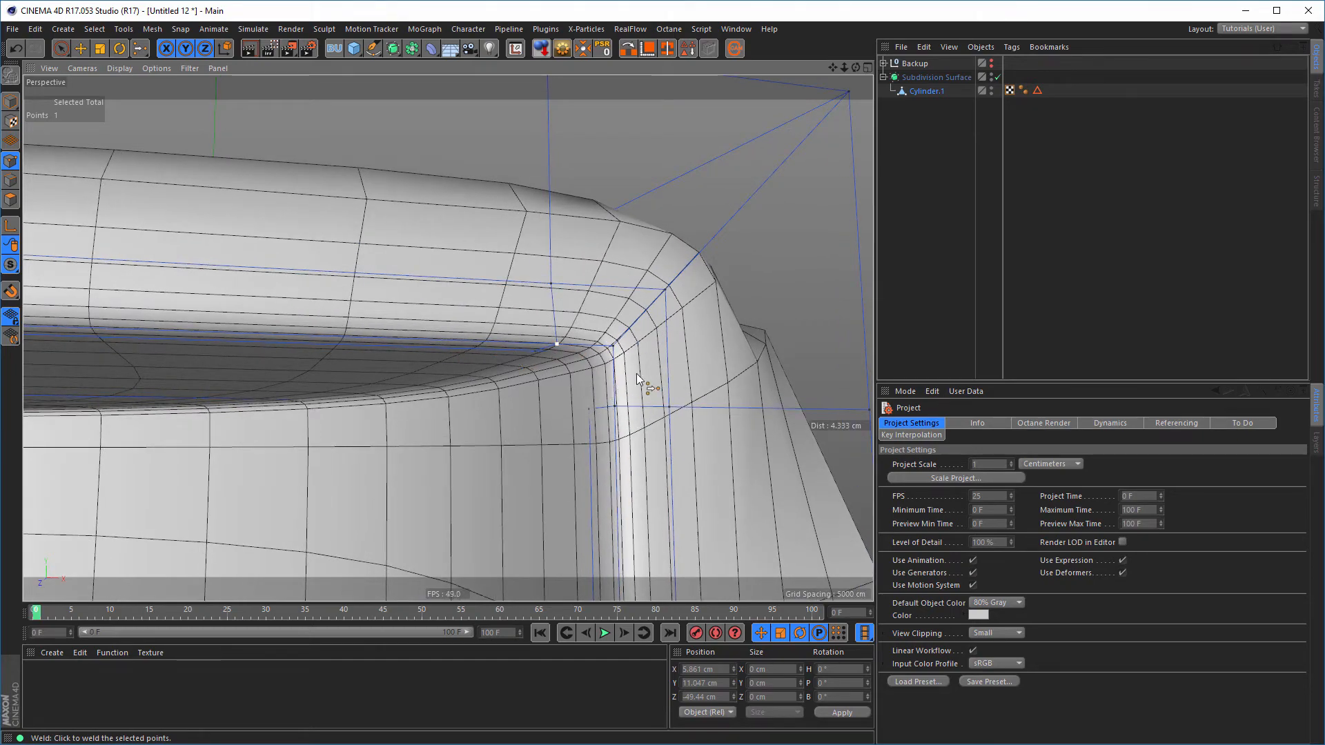
left_click_drag(636, 374, 723, 378, "alt")
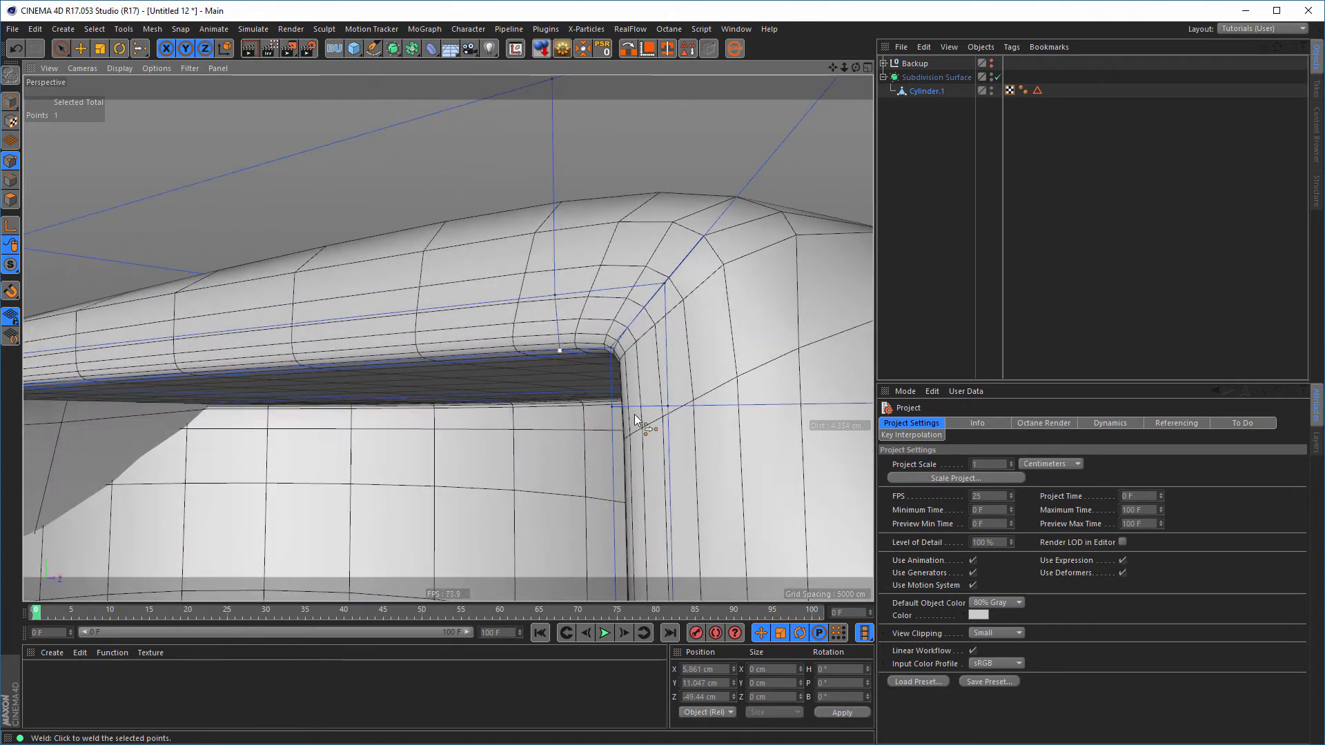
left_click_drag(633, 356, 209, 325, "alt")
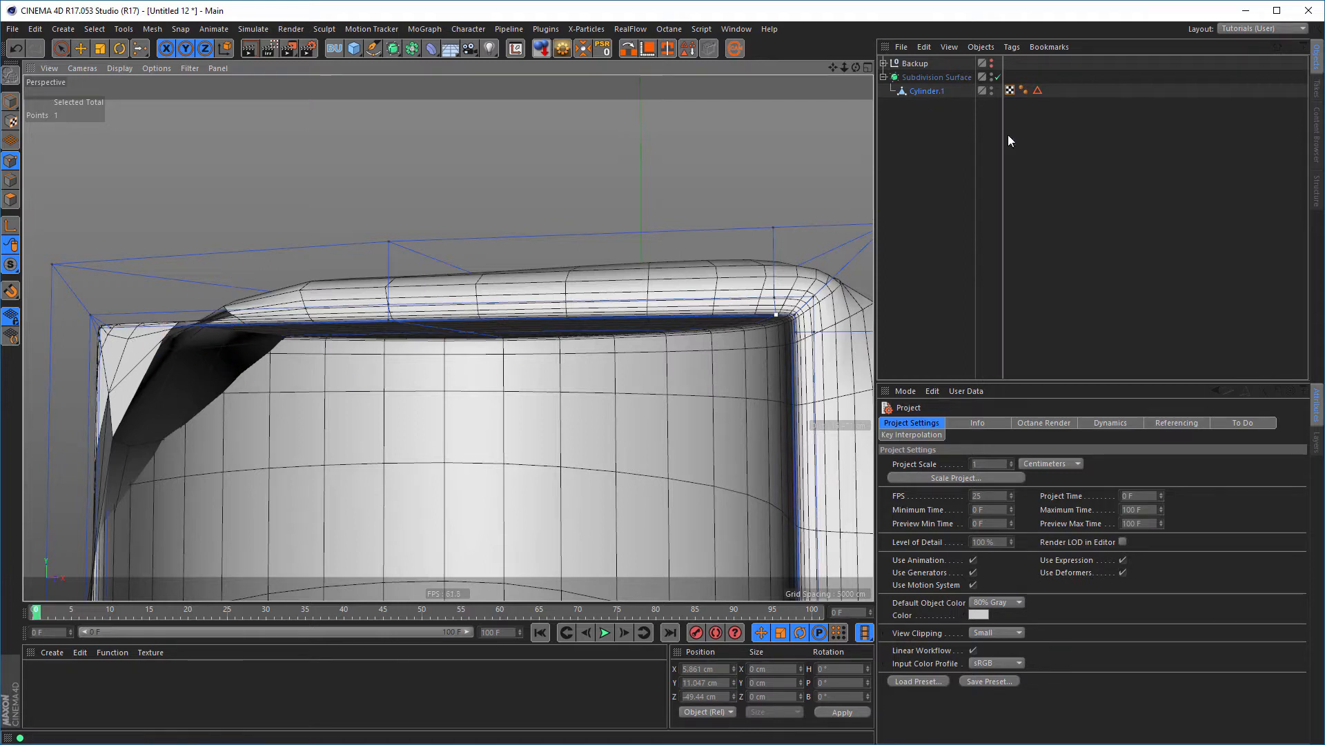
left_click(998, 76)
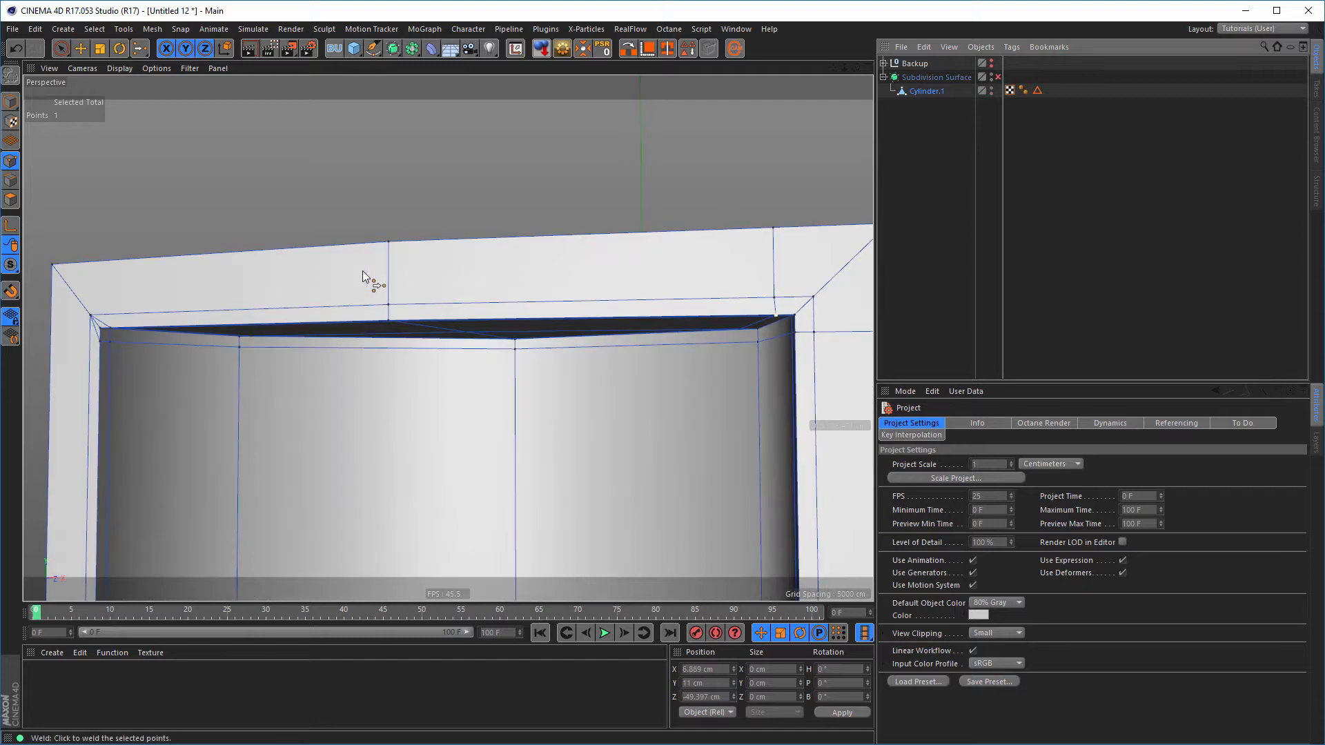
Examine the points and edges at the pocket's upper left corner in the front and perspective views
middle_click(314, 287)
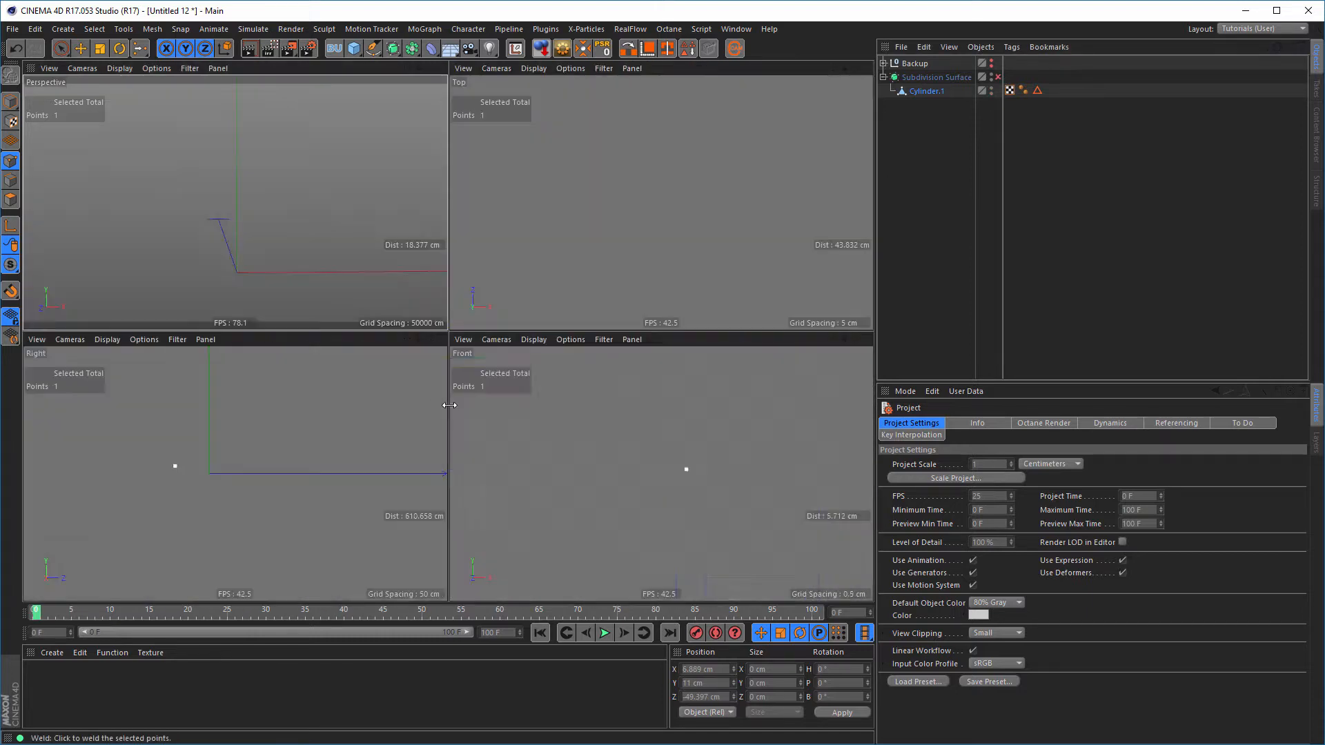
middle_click(507, 432)
scroll(320, 367, "up", 5)
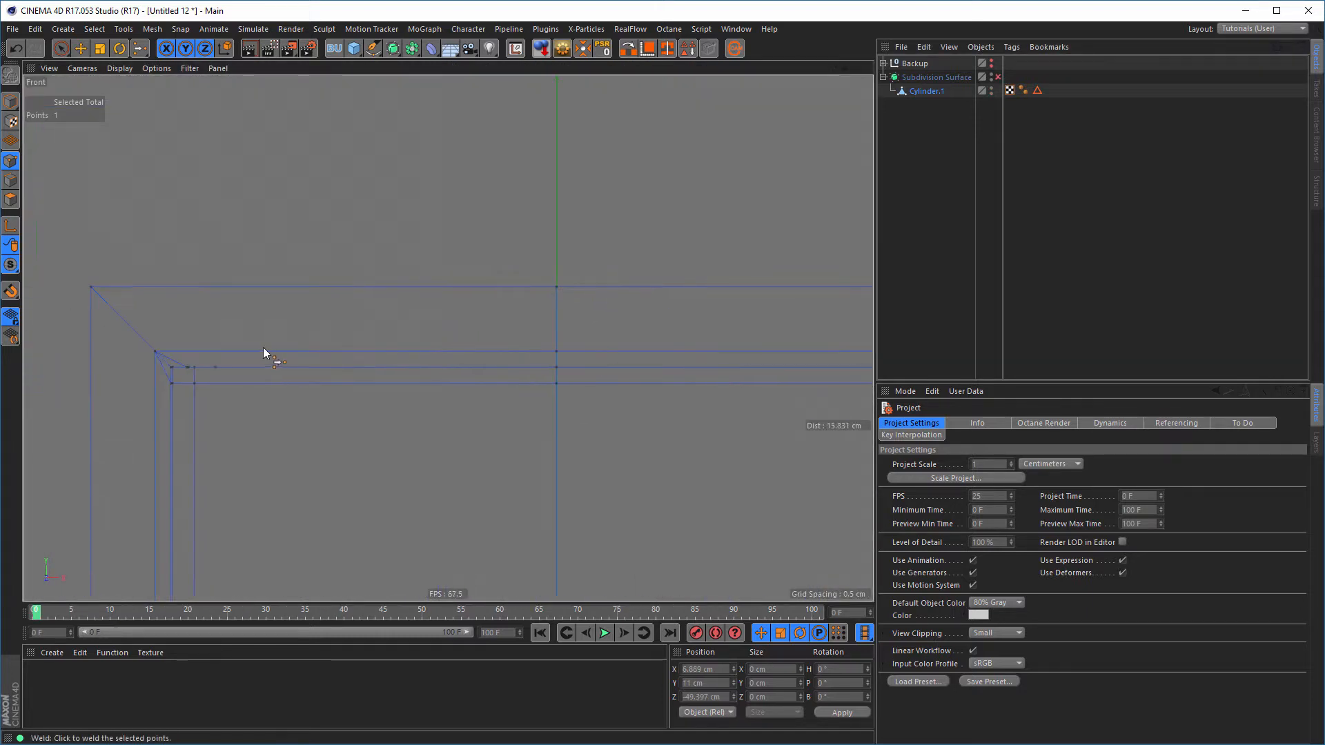
scroll(368, 338, "up", 6)
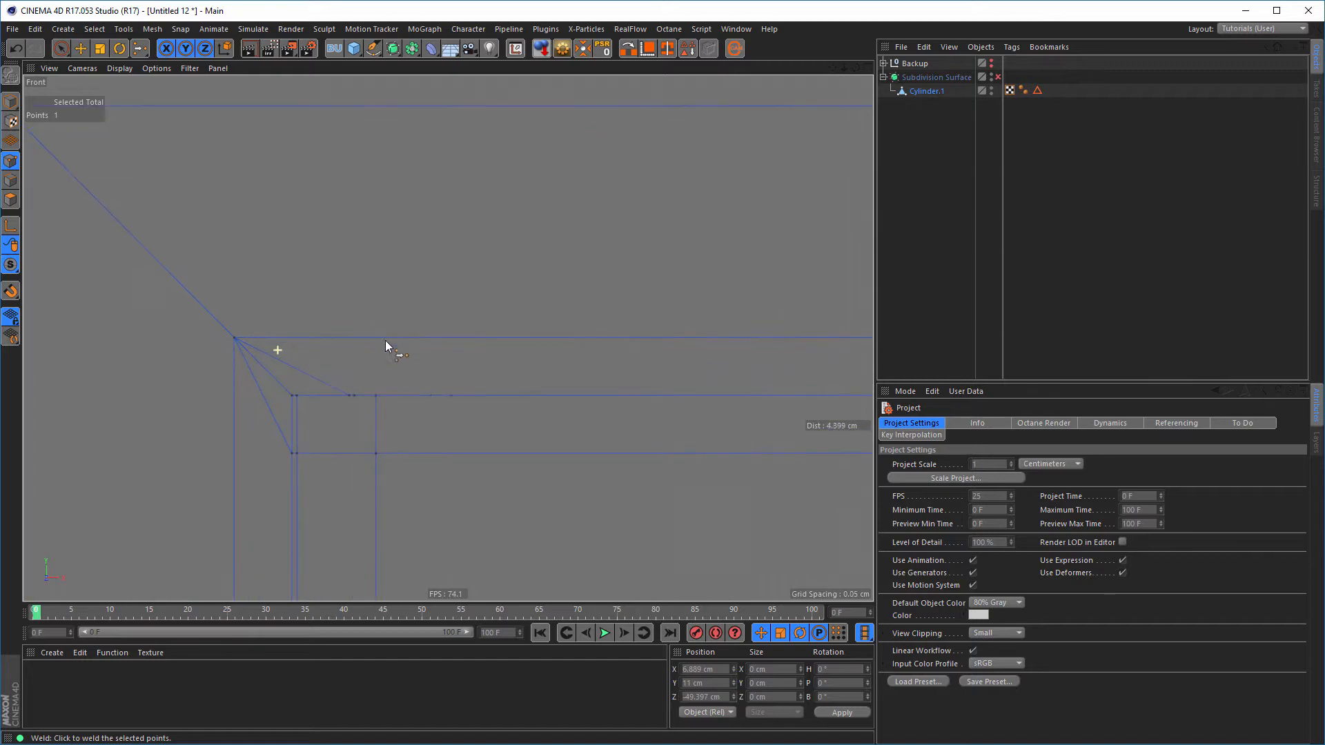
middle_click(346, 414)
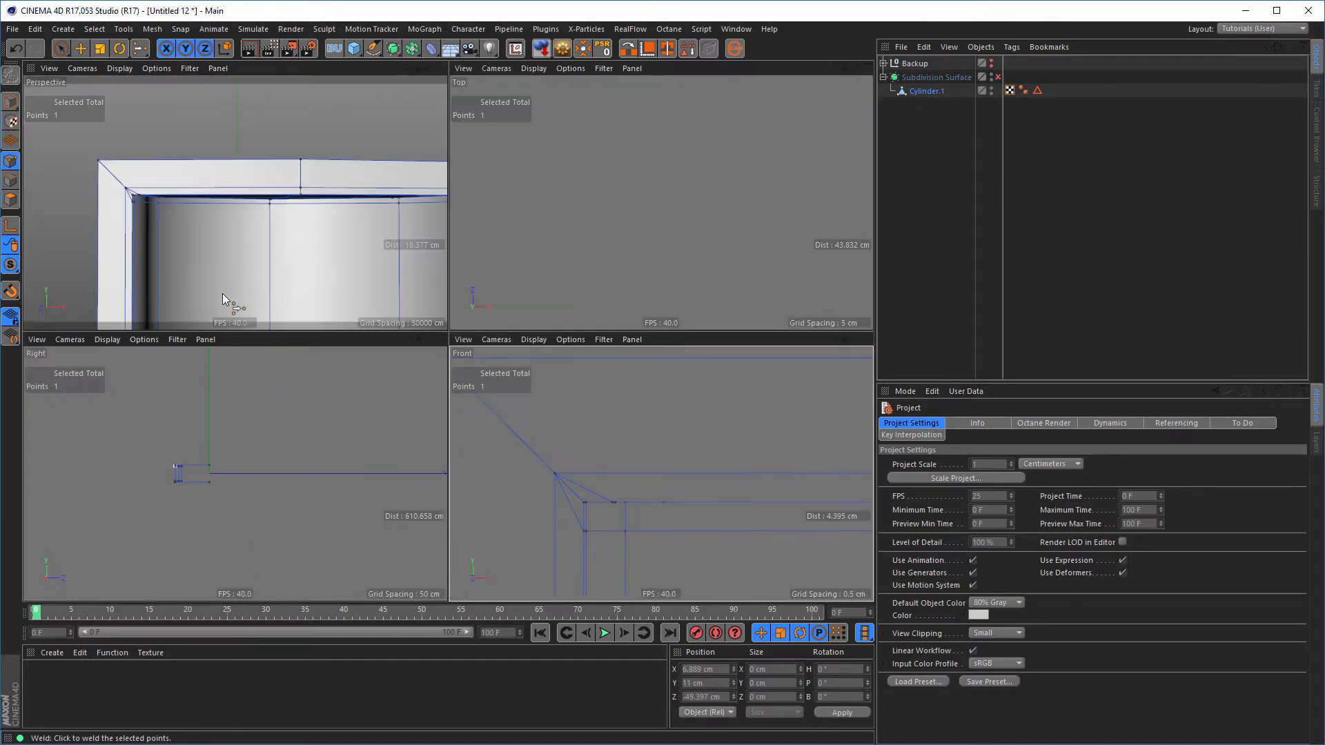
middle_click(285, 319)
scroll(286, 313, "up", 6)
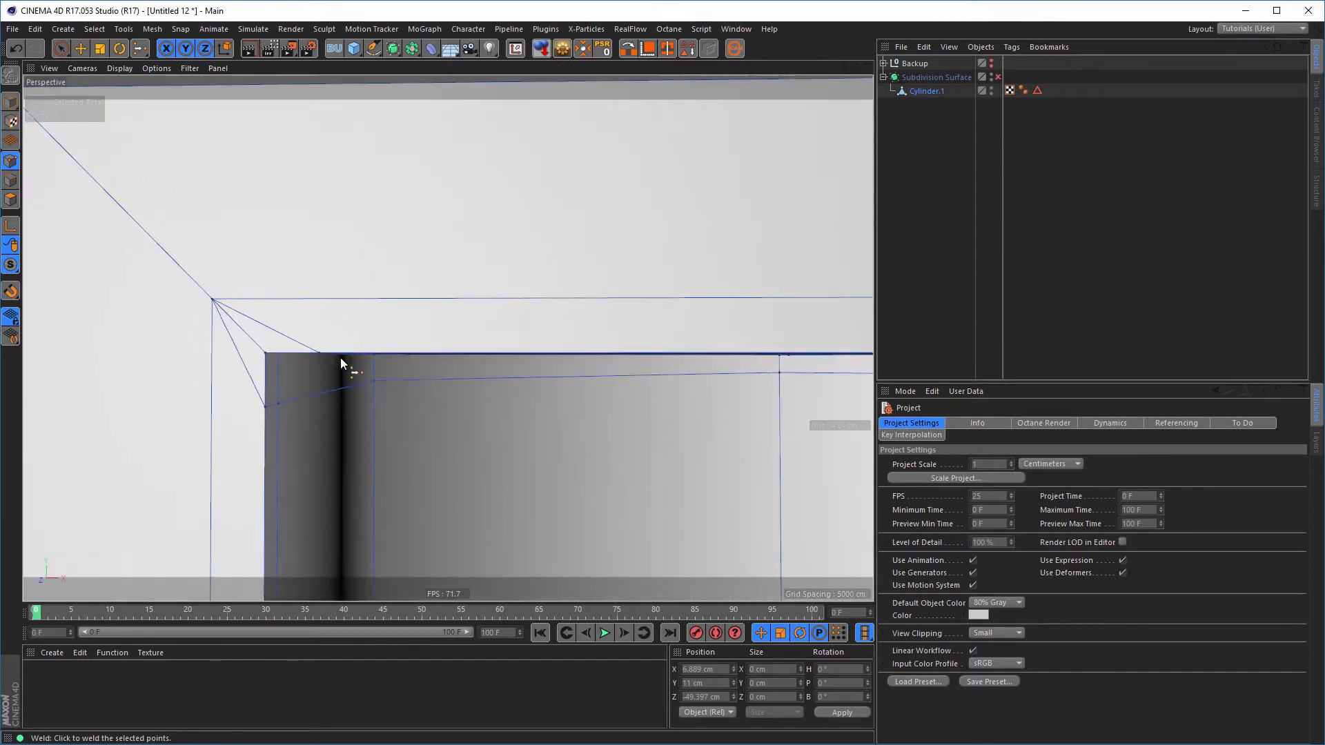
right_click_drag(379, 346, 419, 345, "alt")
left_click_drag(392, 347, 325, 355, "alt")
middle_click(366, 362)
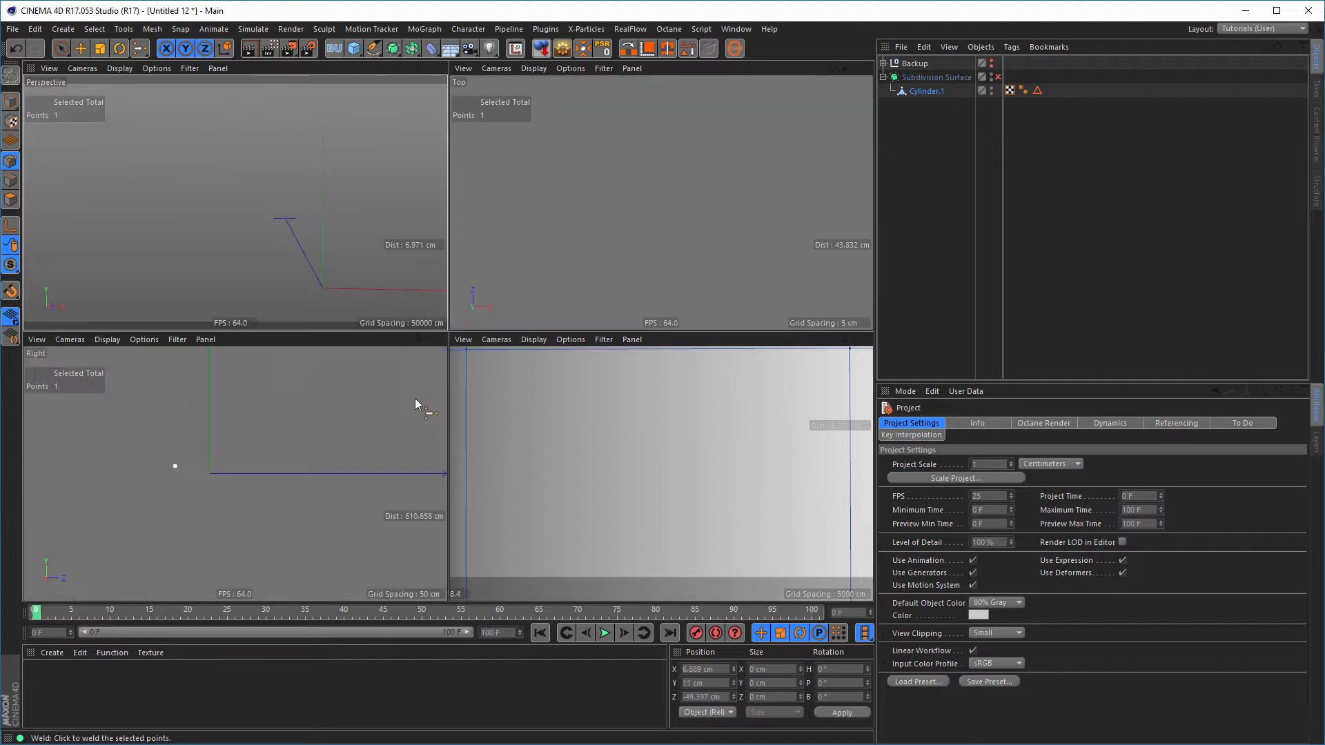
middle_click(487, 410)
right_click_drag(356, 408, 425, 399, "alt")
In edge mode, knife a vertical and a horizontal cut from the diagonal edges' ends at the pocket's upper left corner across the frame's outer edges
key("space")
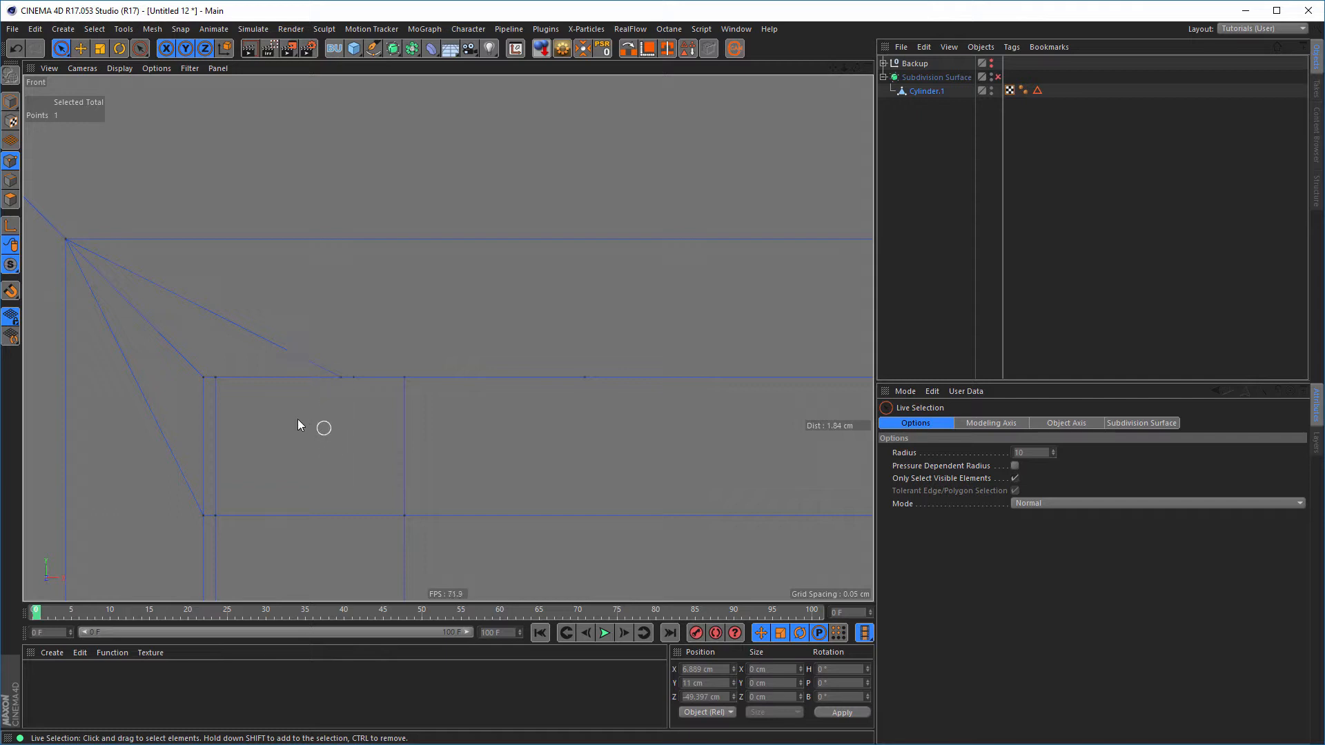
left_click(11, 181)
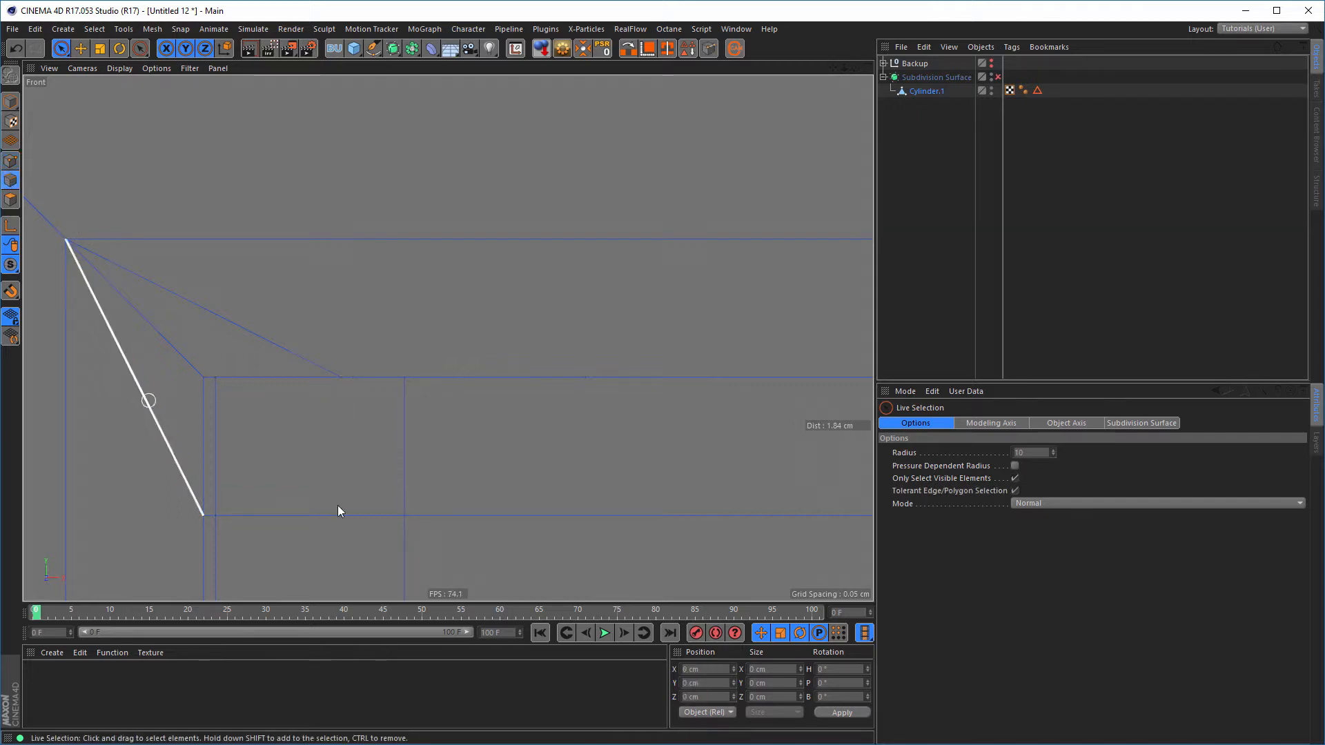
key("k")
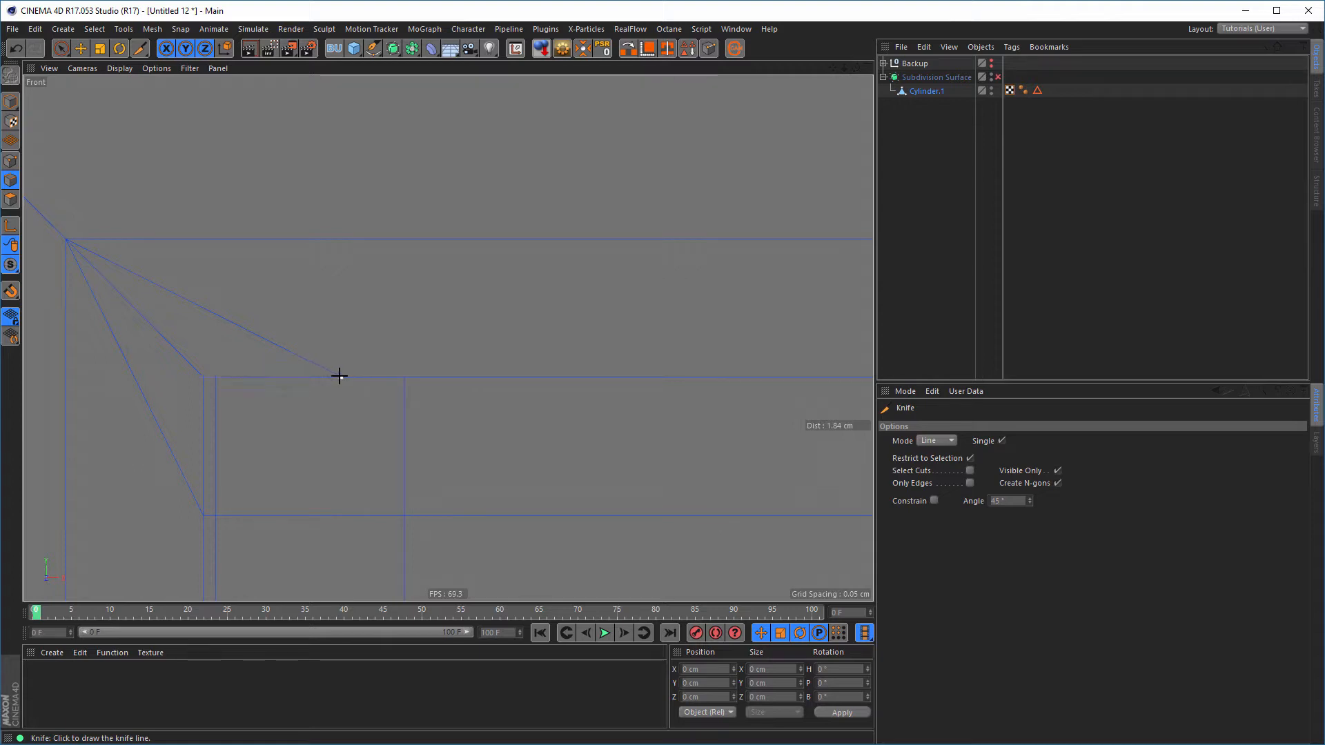
left_click_drag(339, 376, 348, 347)
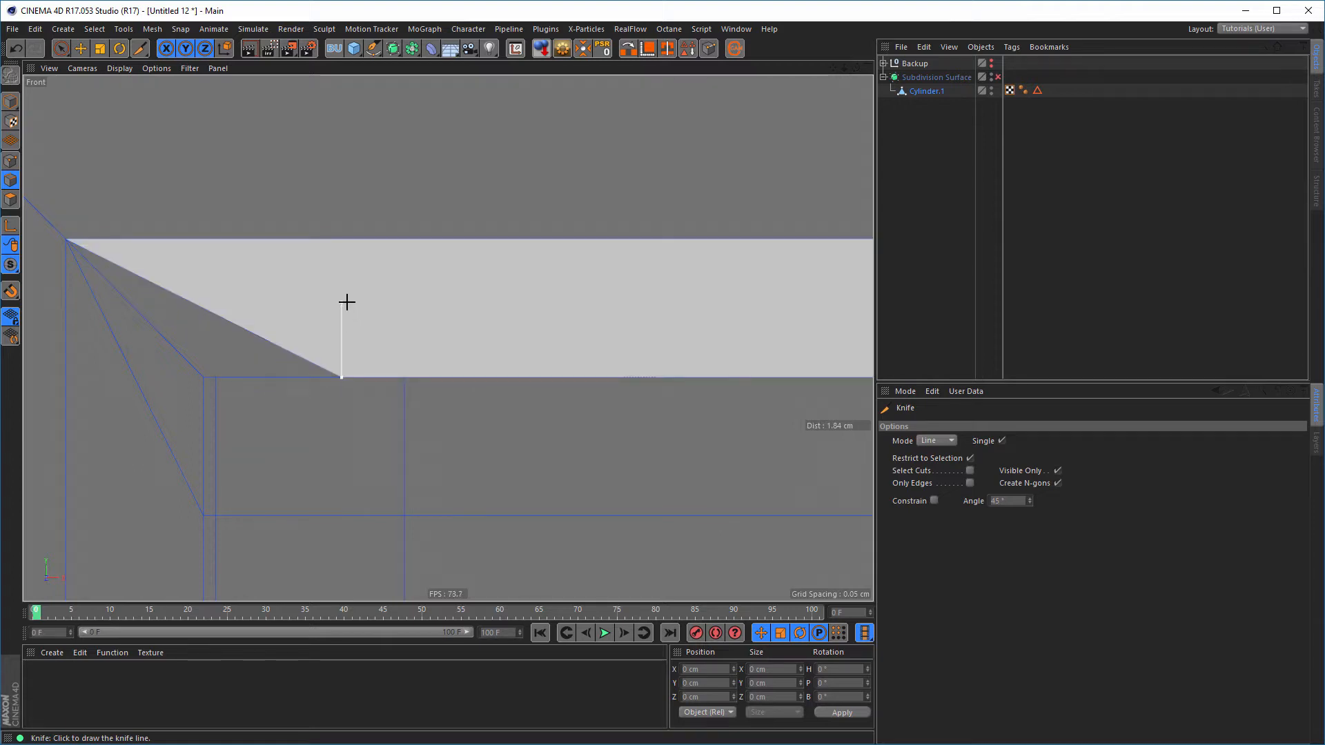
key("Escape")
right_click_drag(397, 325, 288, 342, "alt")
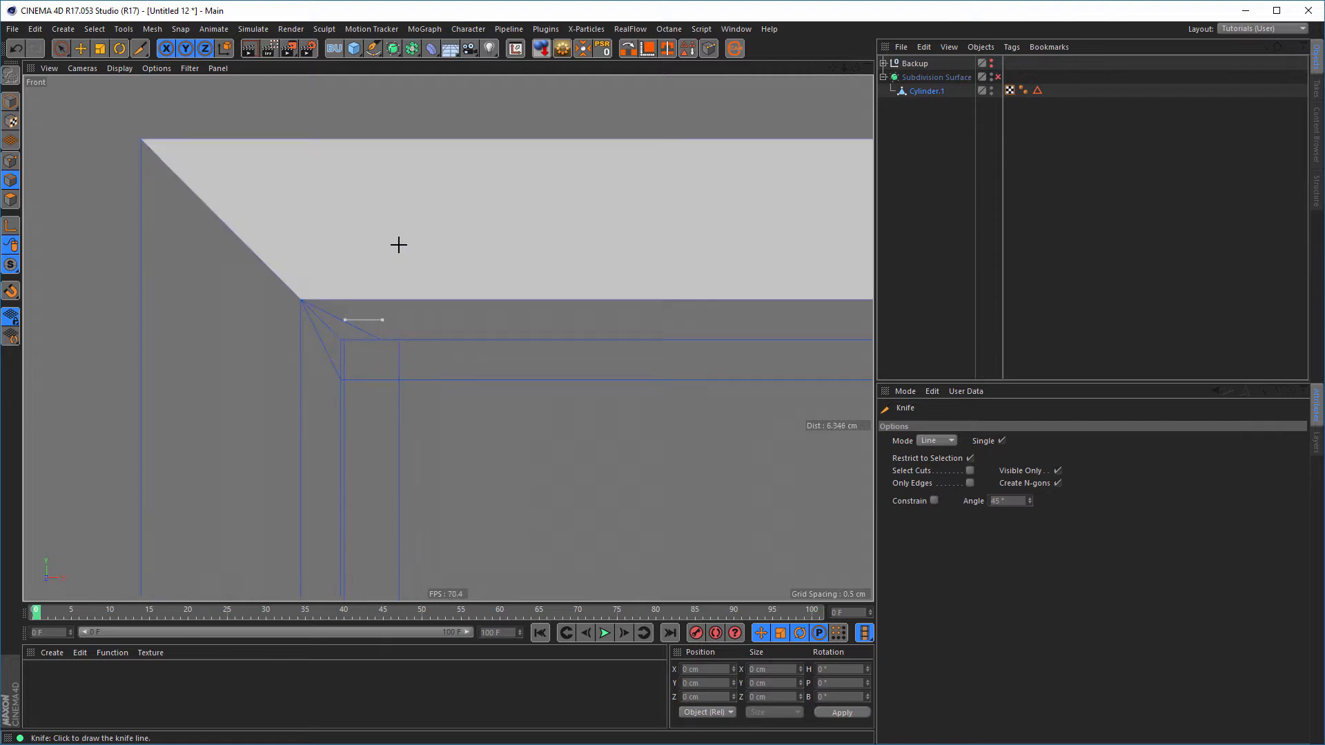
left_click_drag(301, 301, 394, 268)
left_click_drag(387, 148, 390, 113)
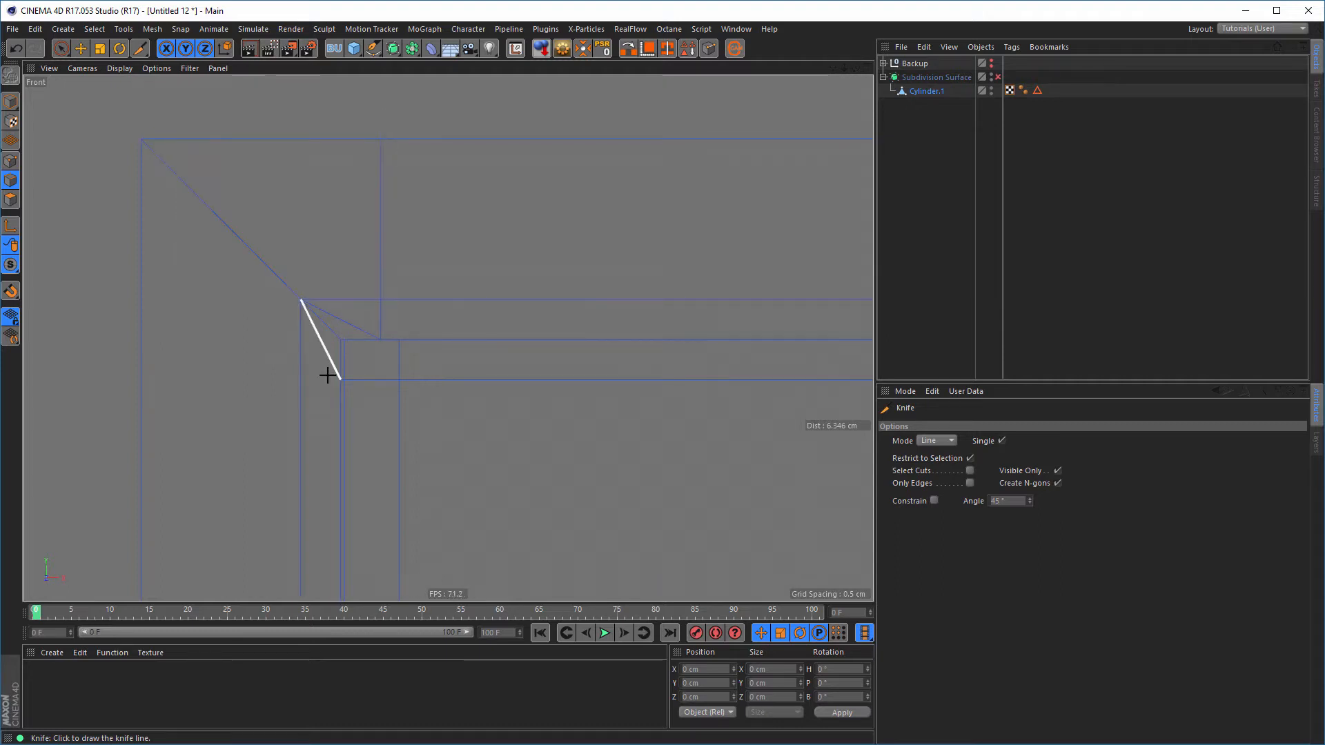
left_click_drag(337, 379, 104, 383)
Dissolve the short extra edge the vertical cut left on the pocket's inner top wall near the upper left corner
middle_click(238, 436)
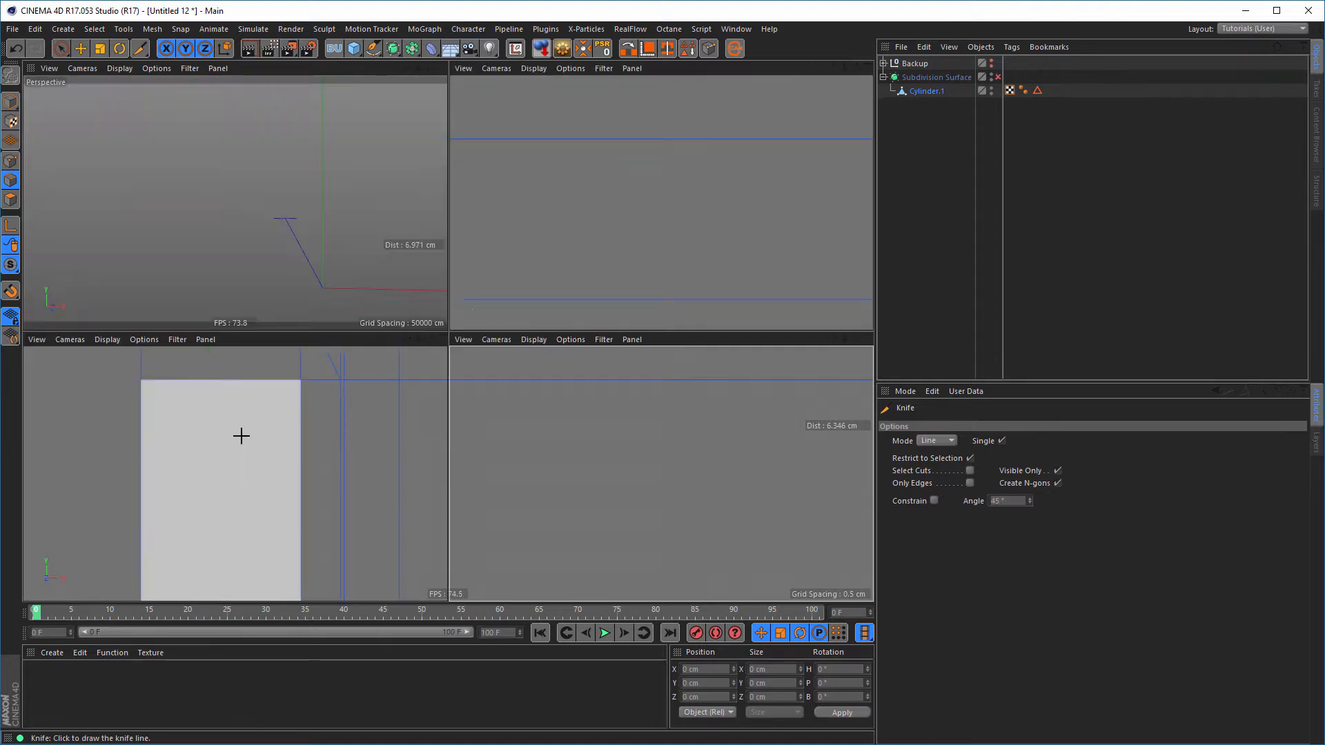
middle_click(216, 266)
scroll(400, 326, "up", 5)
left_click_drag(449, 301, 433, 337, "alt")
right_click_drag(438, 284, 481, 273, "alt")
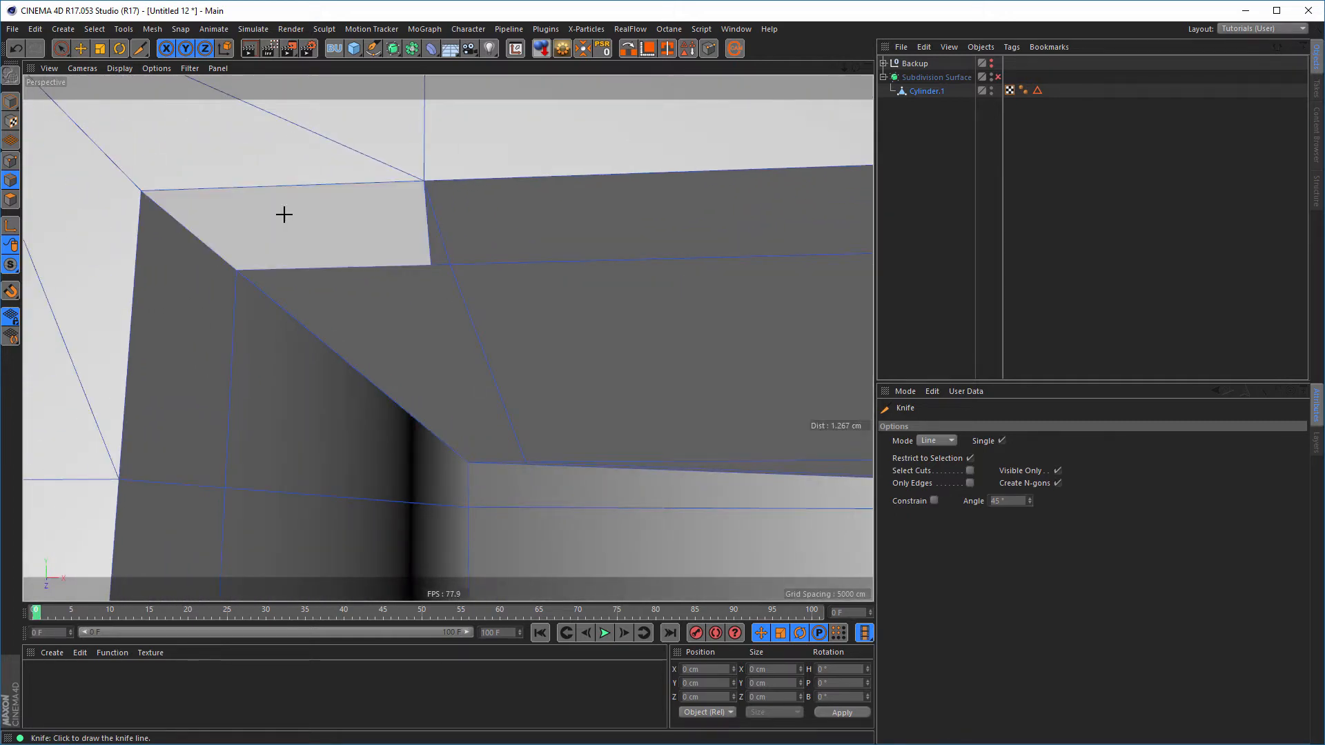
key("space")
left_click(422, 238)
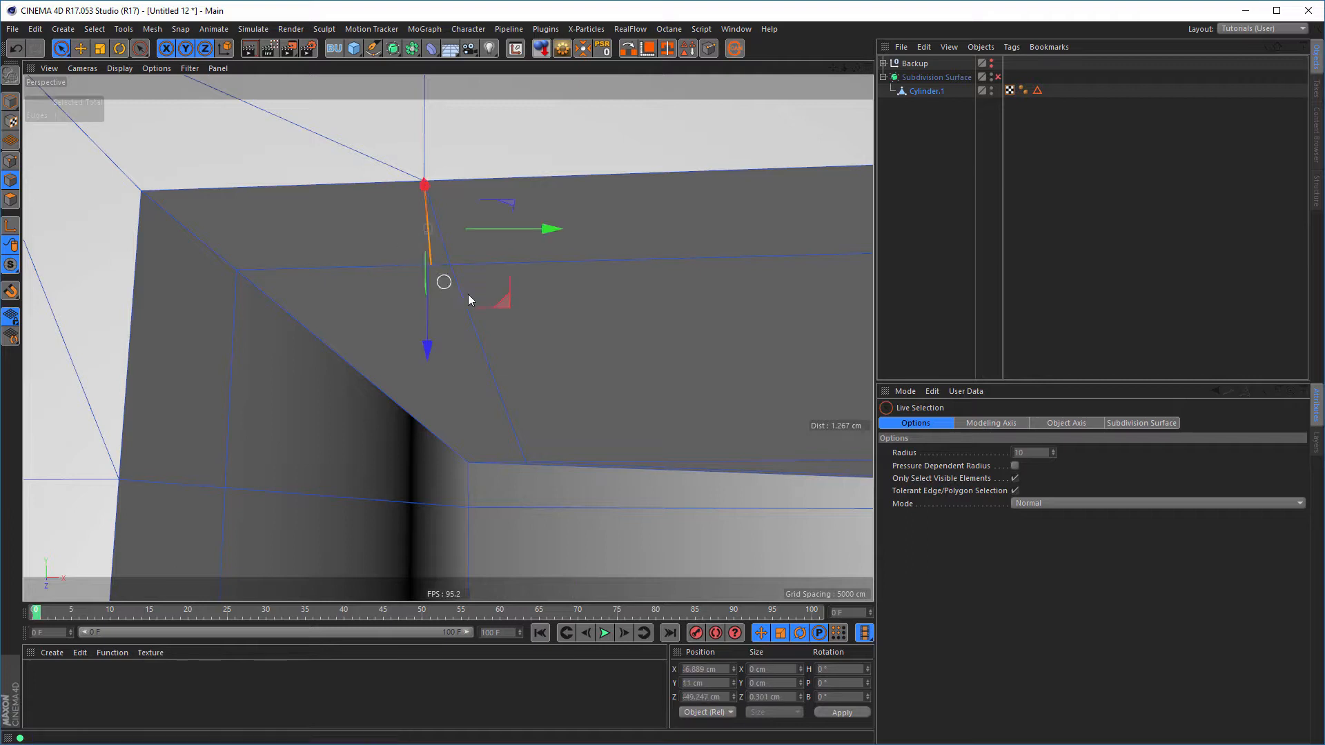
right_click(552, 320)
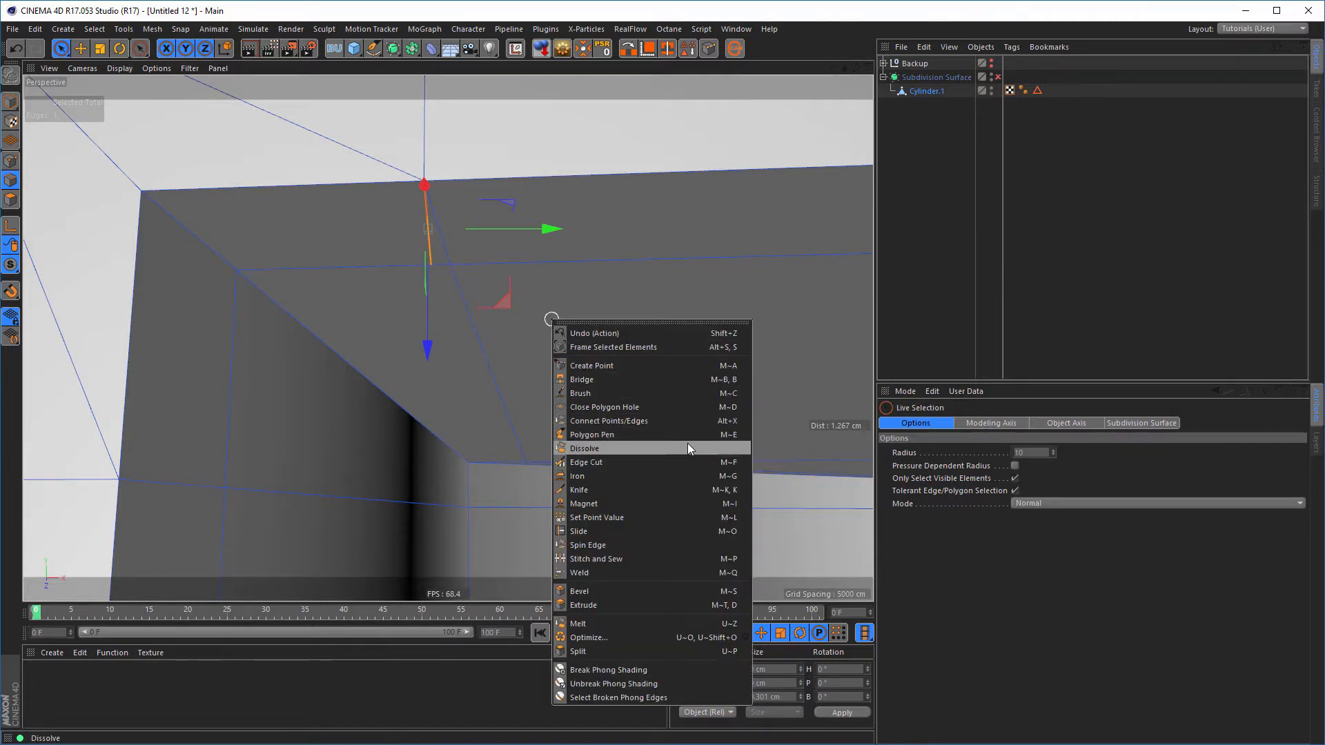
left_click(688, 447)
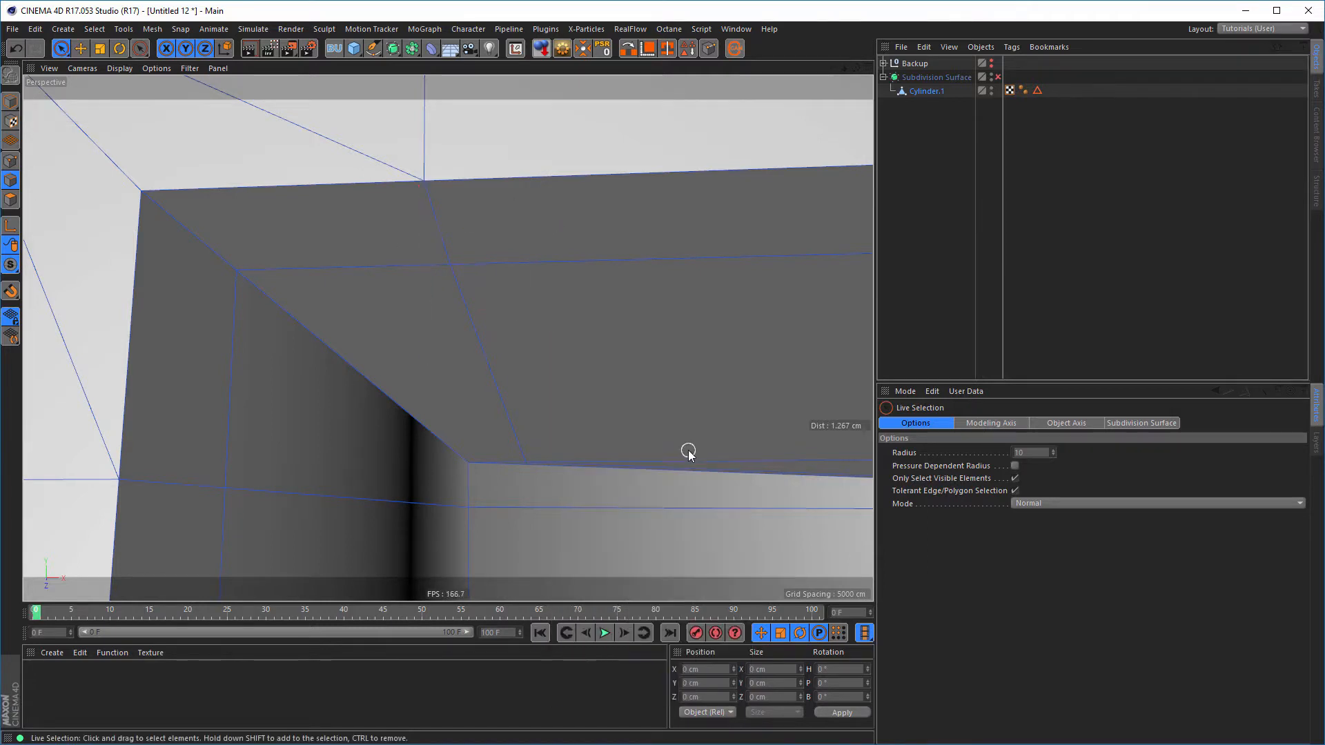
Dissolve the two diagonal edges on either side of the mitre edge at the pocket's upper left corner
mouse_move(445, 271)
right_mouse_down("alt")
mouse_move(465, 284)
mouse_move(458, 261)
mouse_move(426, 275)
right_mouse_up("alt")
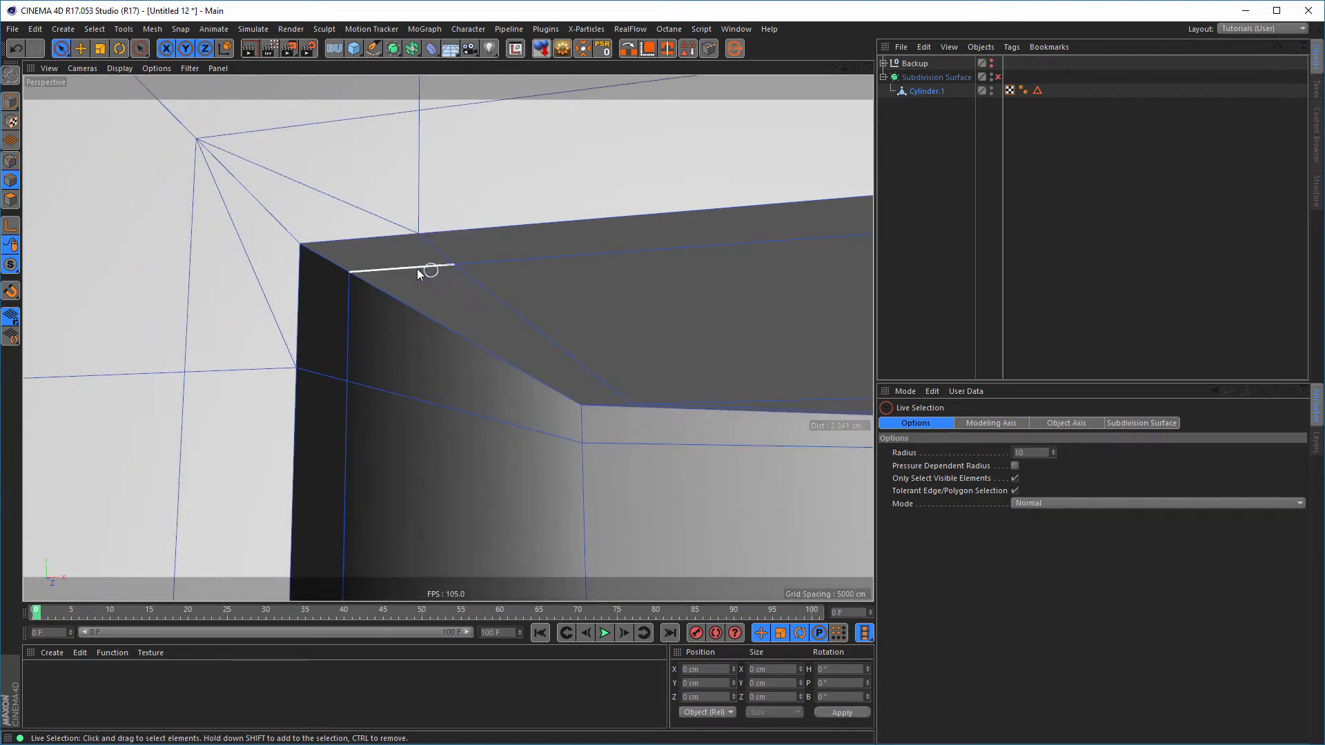
left_click_drag(416, 268, 379, 260, "alt")
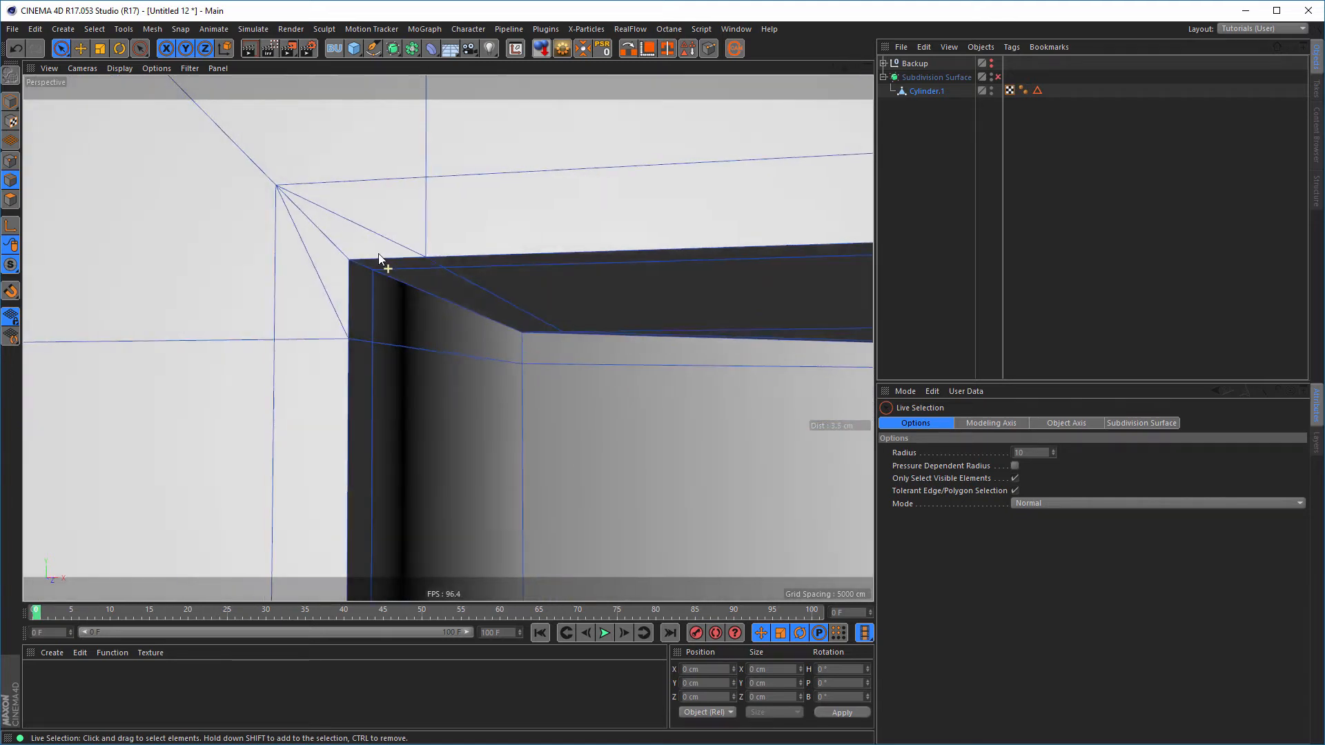
left_click(361, 222)
left_click(312, 268, "shift")
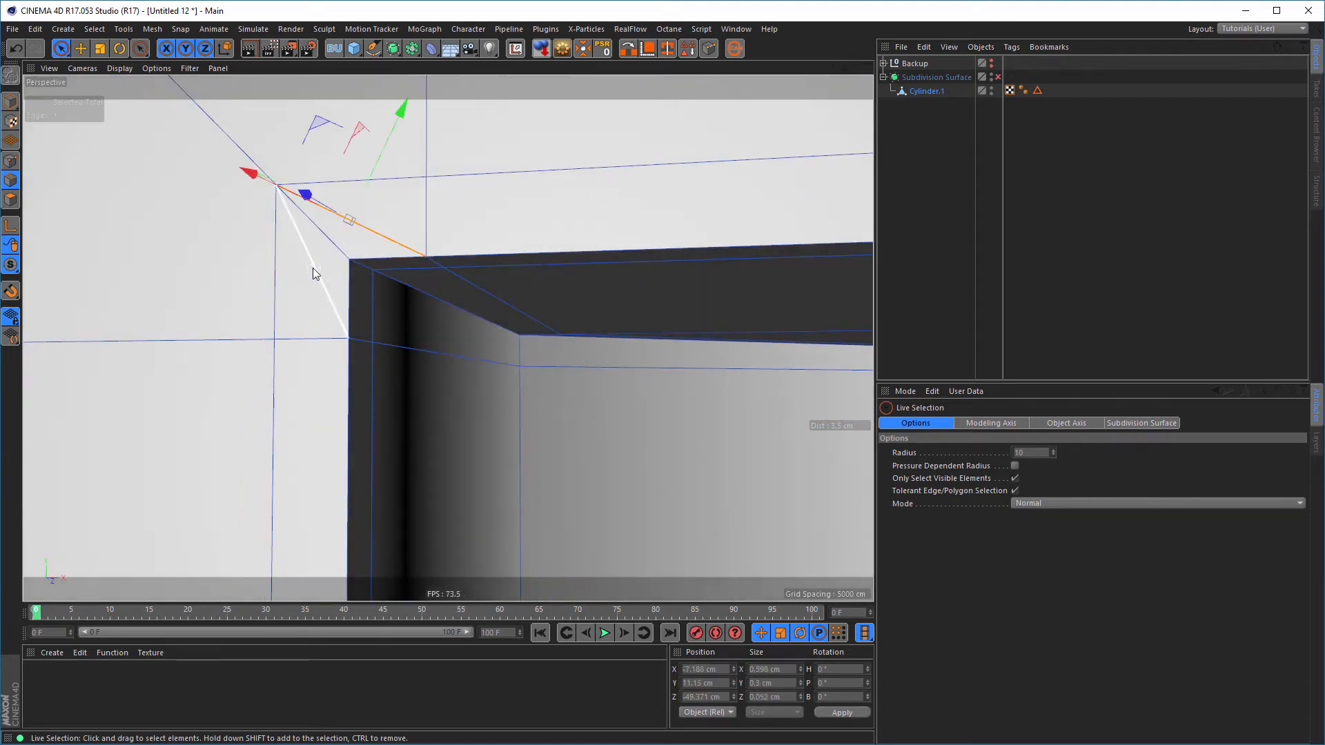
right_click(410, 352)
left_click(520, 479)
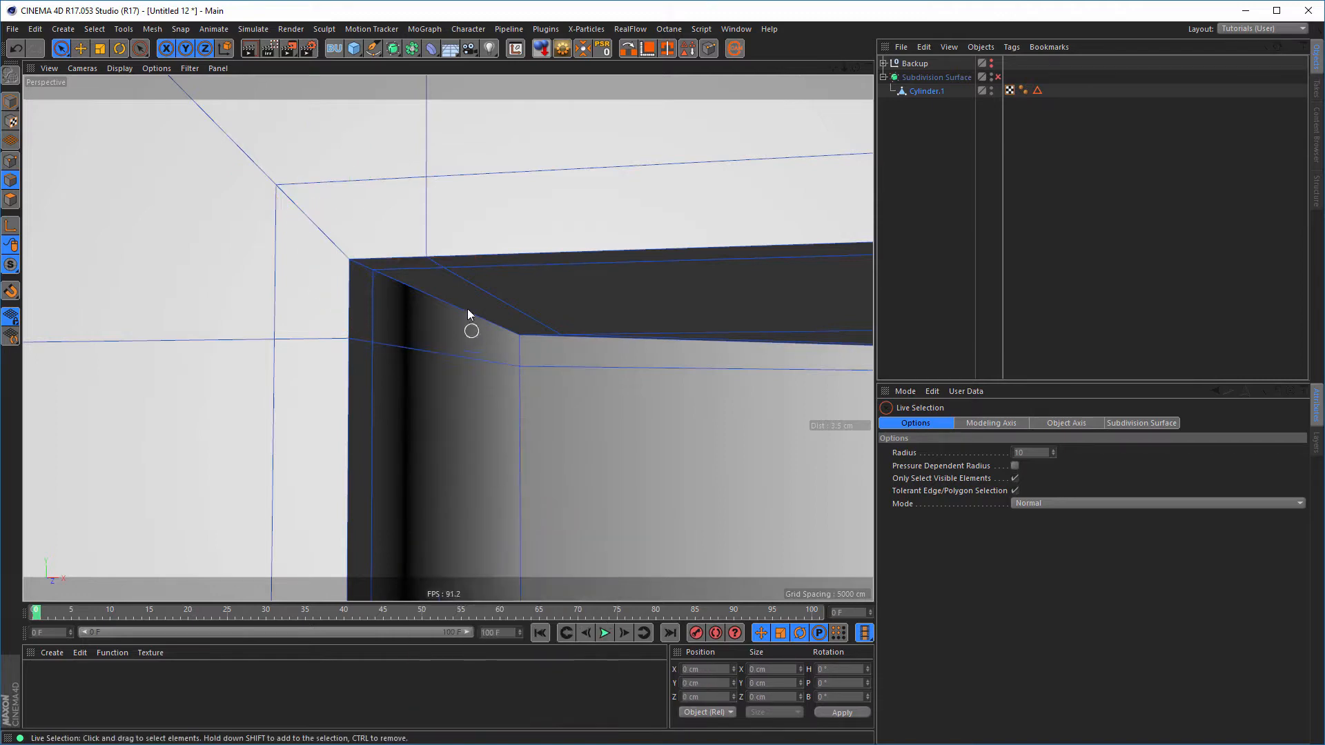
Enable the Subdivision Surface to inspect the smoothing of the reworked upper left corner, and disable it again
mouse_move(468, 314)
left_mouse_down("alt")
mouse_move(492, 335)
mouse_move(490, 316)
mouse_move(489, 340)
mouse_move(487, 319)
left_mouse_up("alt")
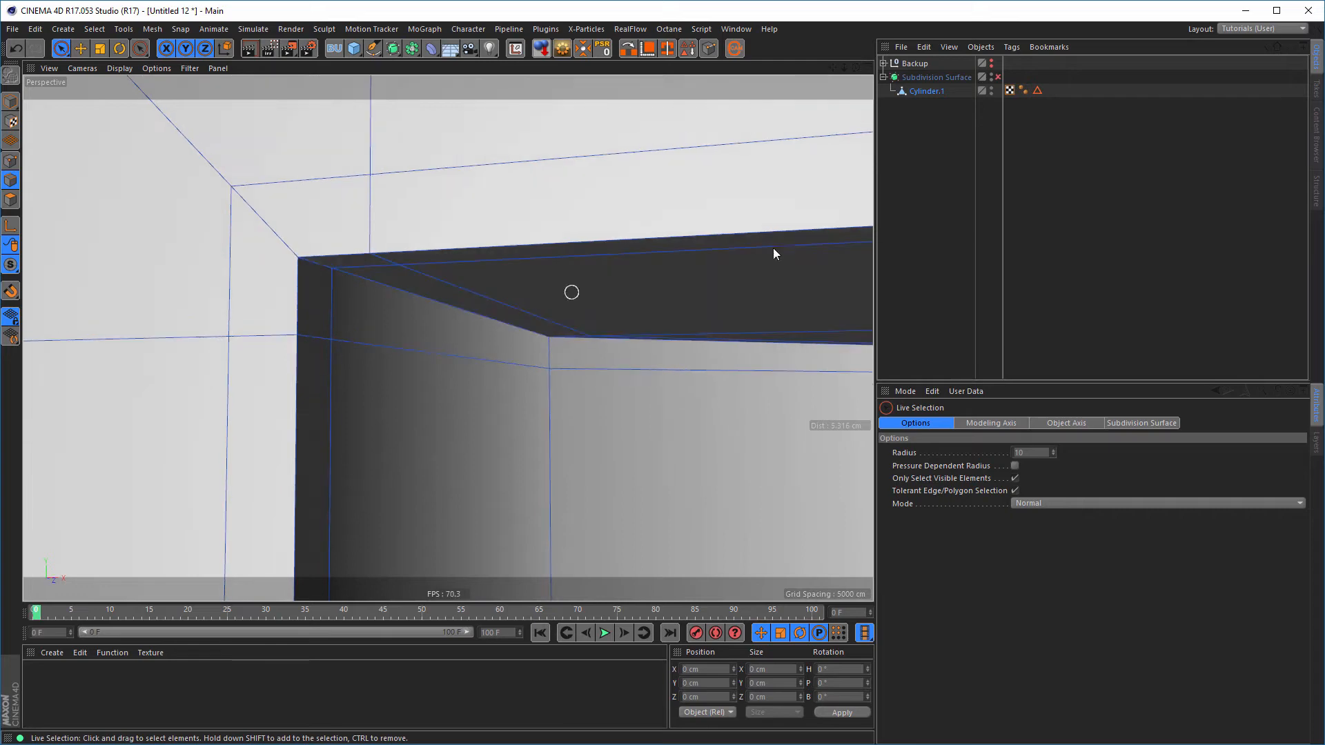
left_click(998, 76)
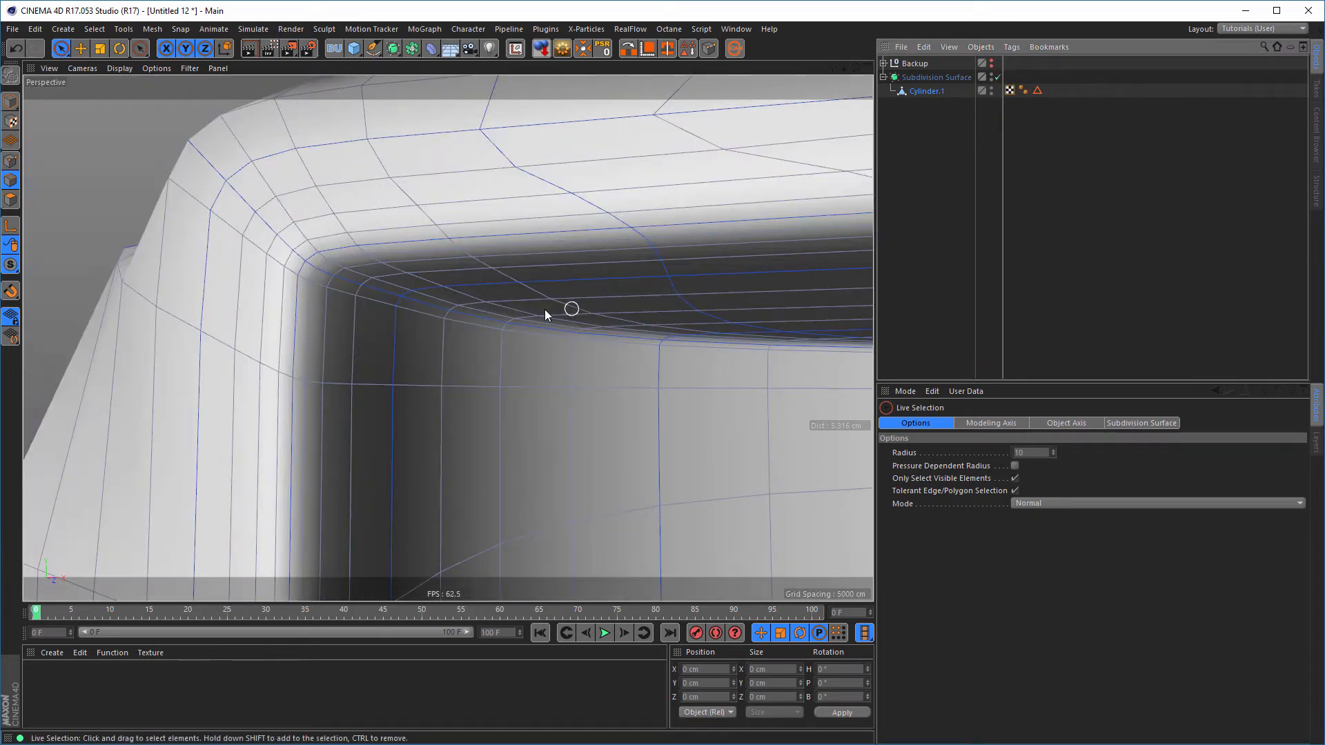
scroll(556, 310, "down", 3)
middle_click_drag(550, 314, 404, 269, "alt")
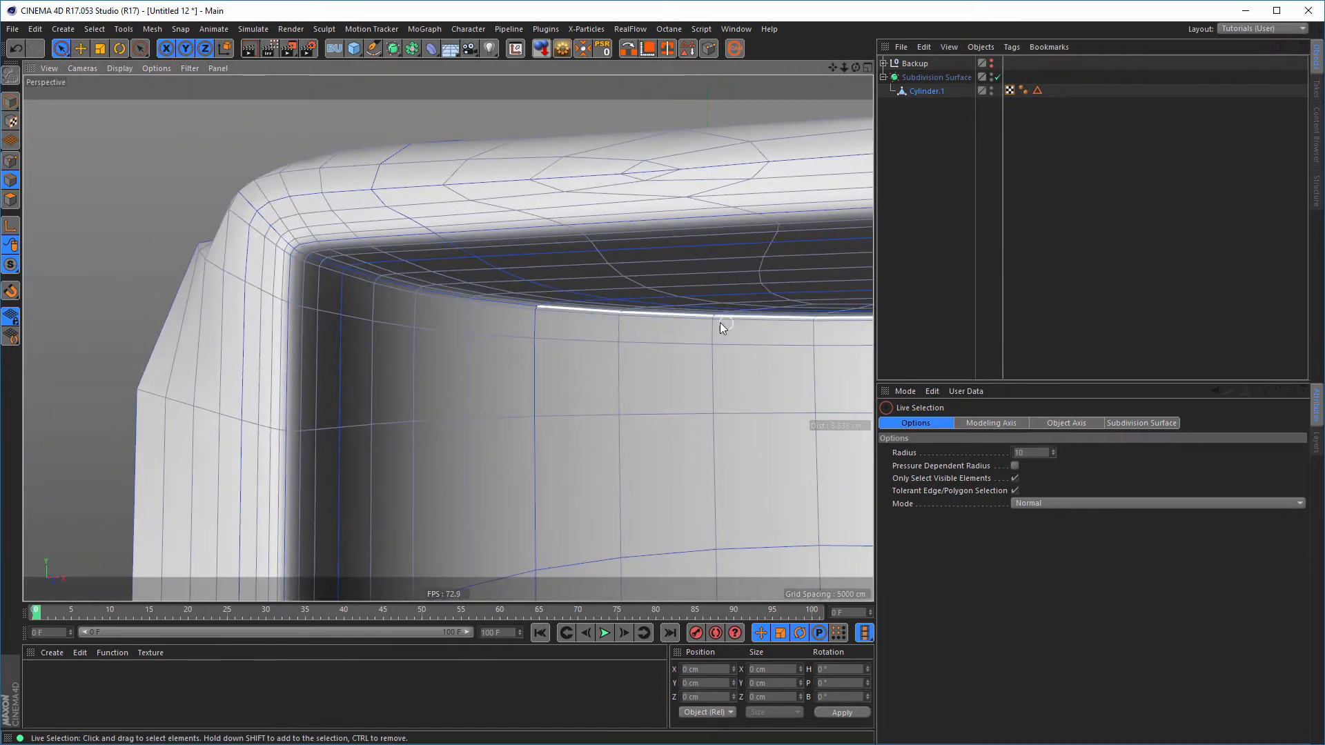
right_click_drag(514, 292, 472, 289, "alt")
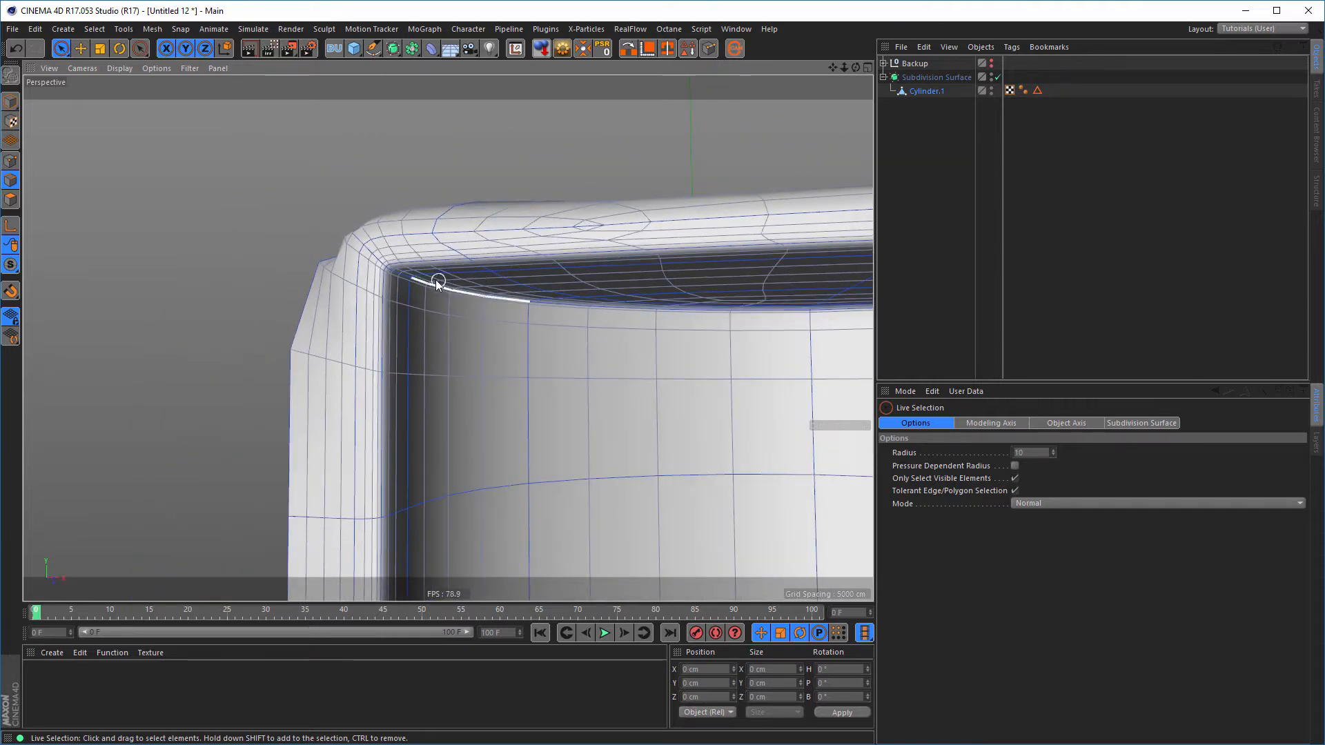
scroll(494, 279, "up", 2)
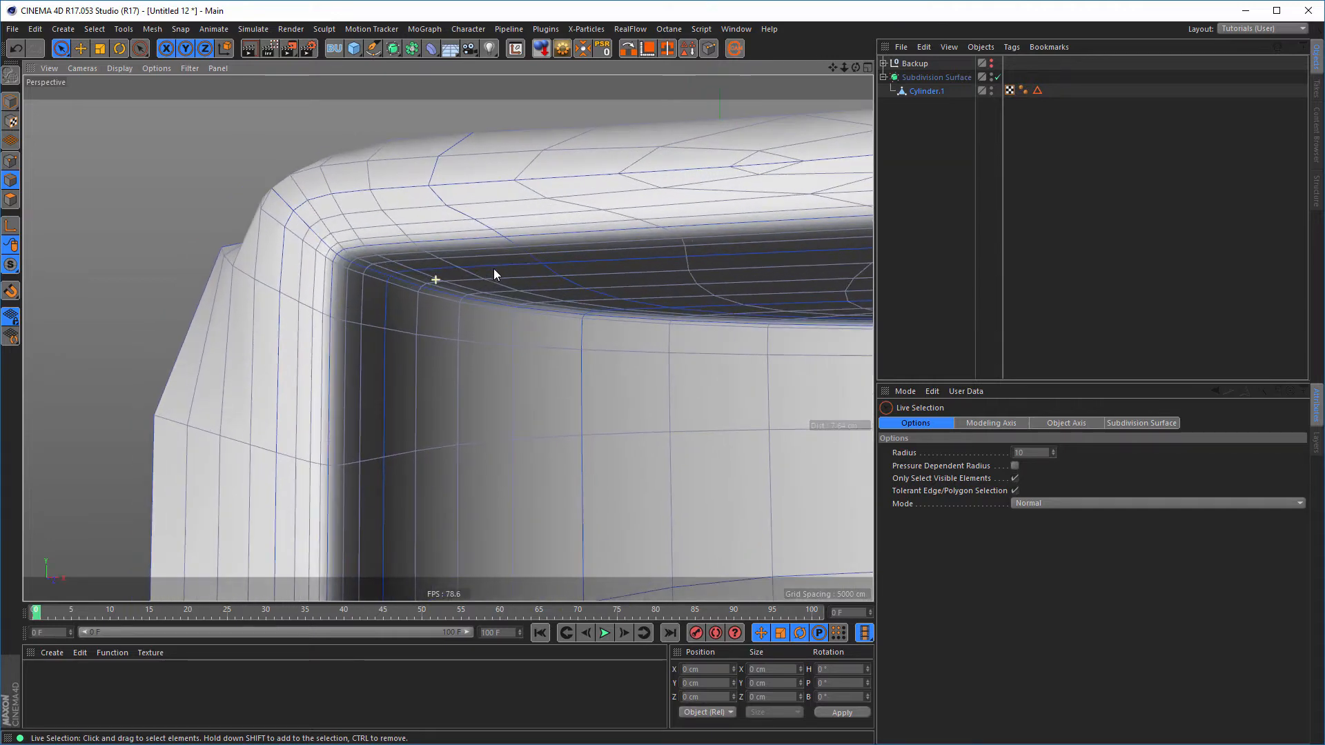
left_click(998, 76)
In the front view, knife a horizontal cut from the diagonal edge's upper end at the pocket's lower right corner past the frame's outer side edge
right_click_drag(601, 239, 494, 238, "alt")
middle_click_drag(649, 396, 407, 324, "alt")
right_click_drag(444, 260, 317, 290, "alt")
middle_click_drag(495, 325, 452, 271, "alt")
left_click_drag(453, 272, 465, 370, "alt")
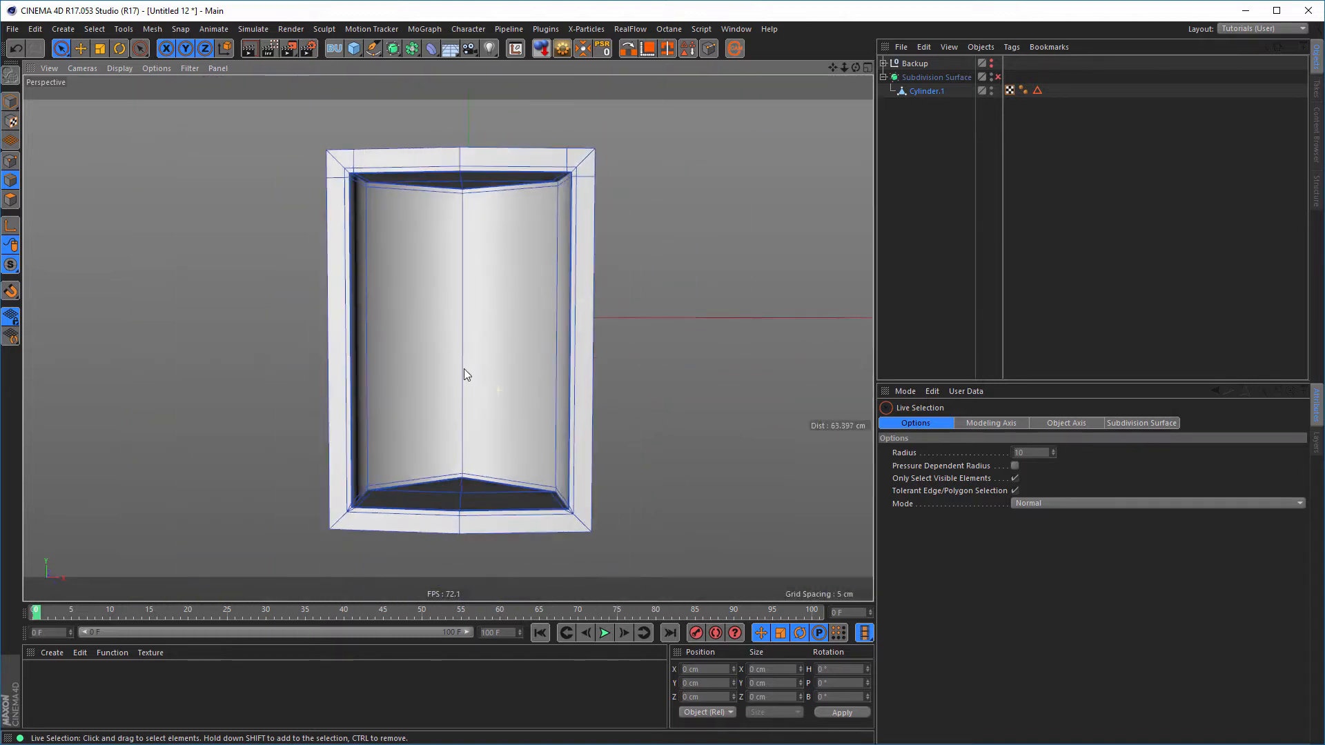
middle_click(577, 527)
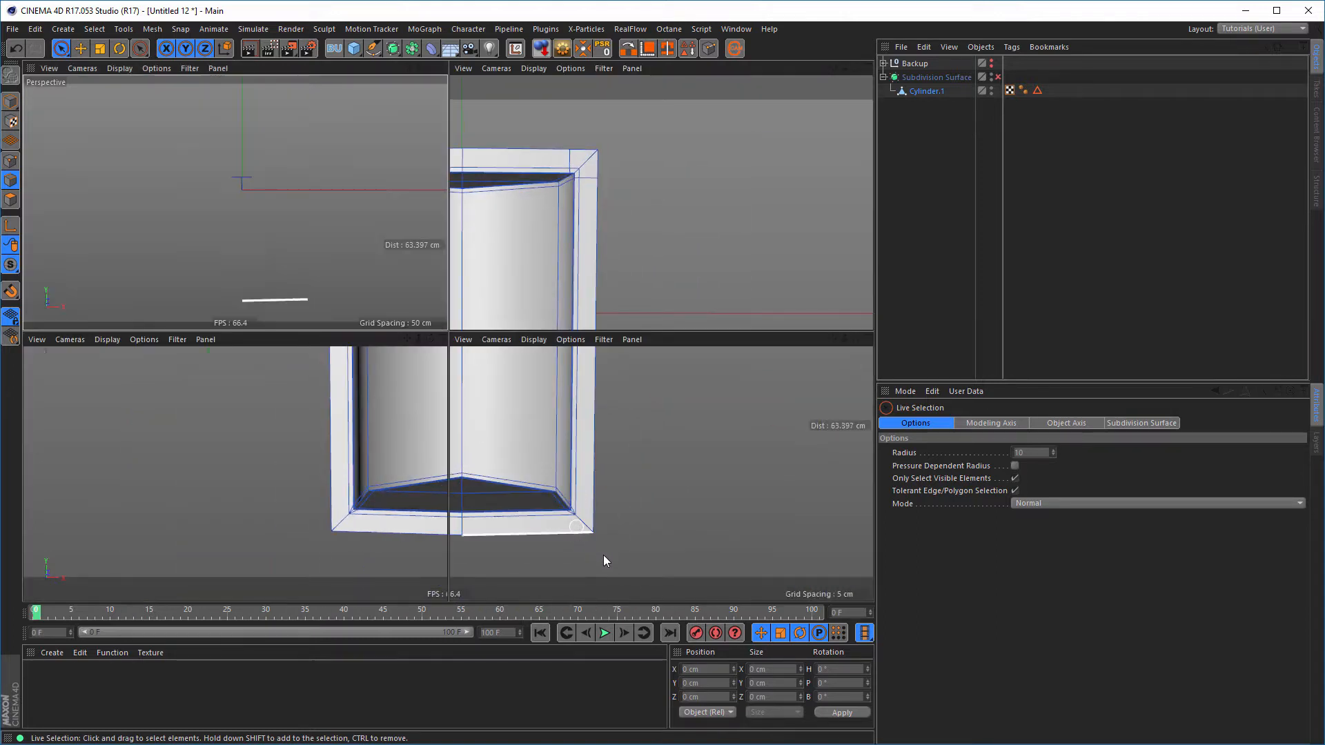
middle_click(656, 550)
right_click_drag(435, 499, 419, 499, "alt")
middle_click_drag(614, 460, 437, 269, "alt")
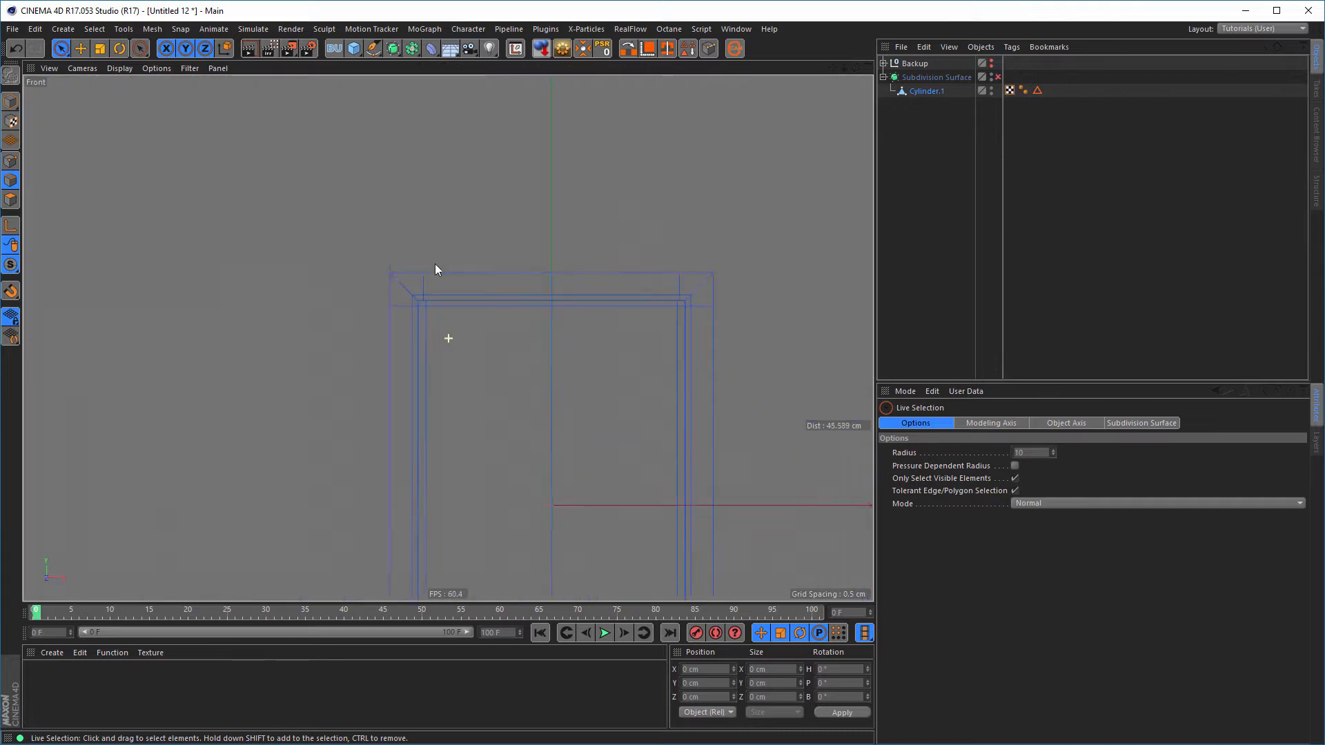
middle_click_drag(602, 439, 454, 156, "alt")
right_click_drag(560, 446, 691, 419, "alt")
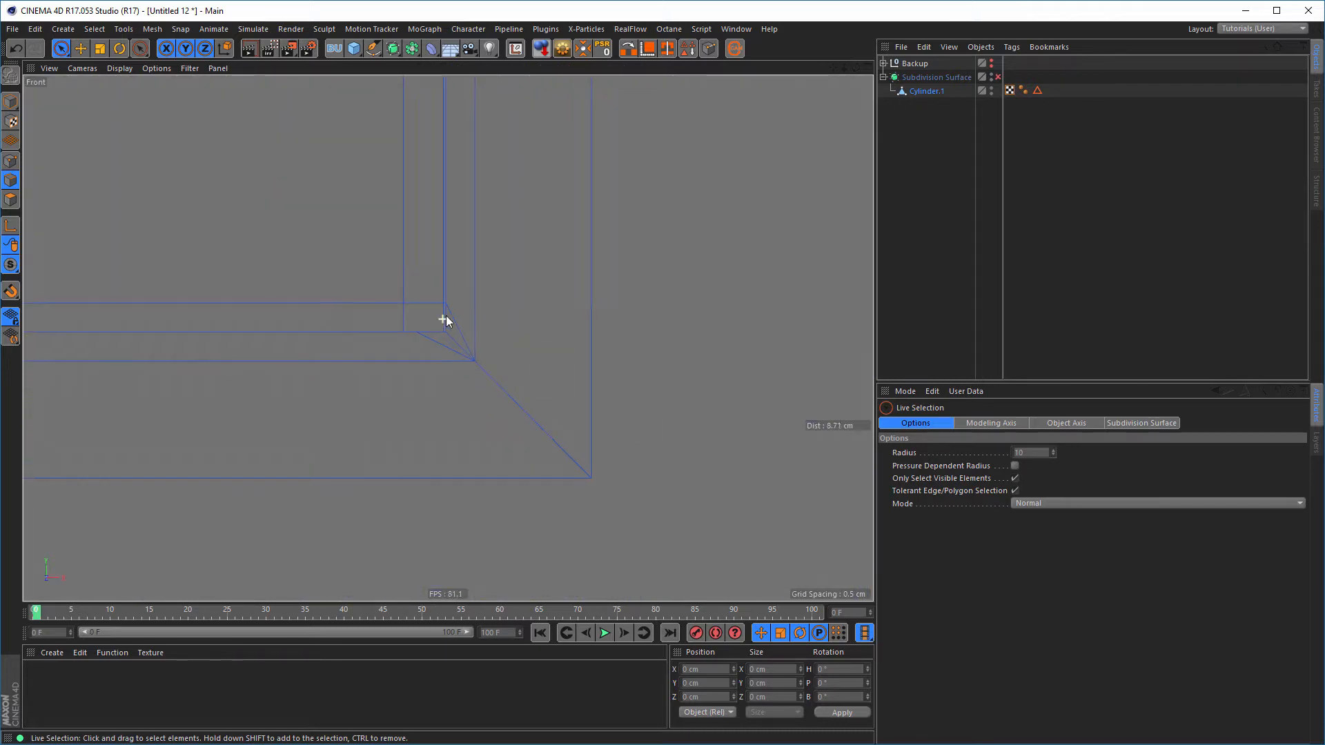
right_click_drag(444, 319, 531, 297, "alt")
scroll(532, 297, "down", 1)
middle_click_drag(510, 301, 422, 296, "alt")
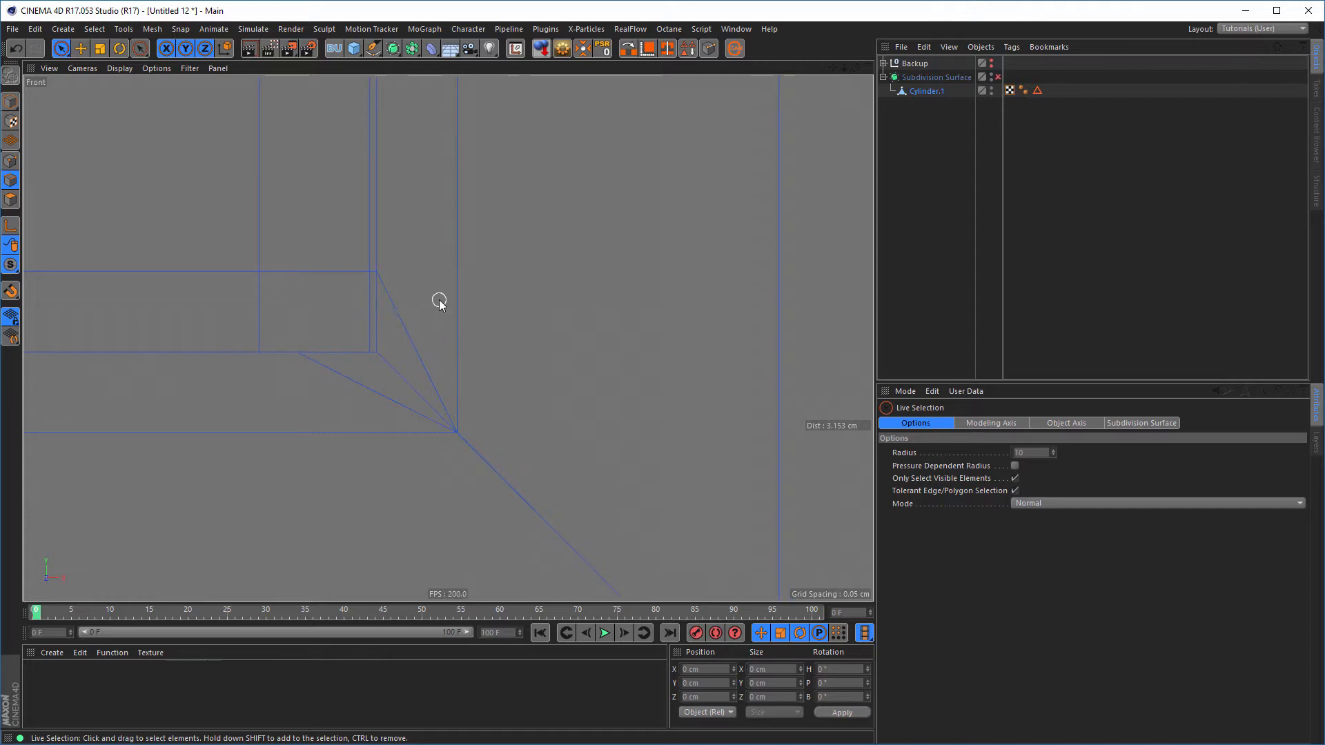
key("k")
key("k")
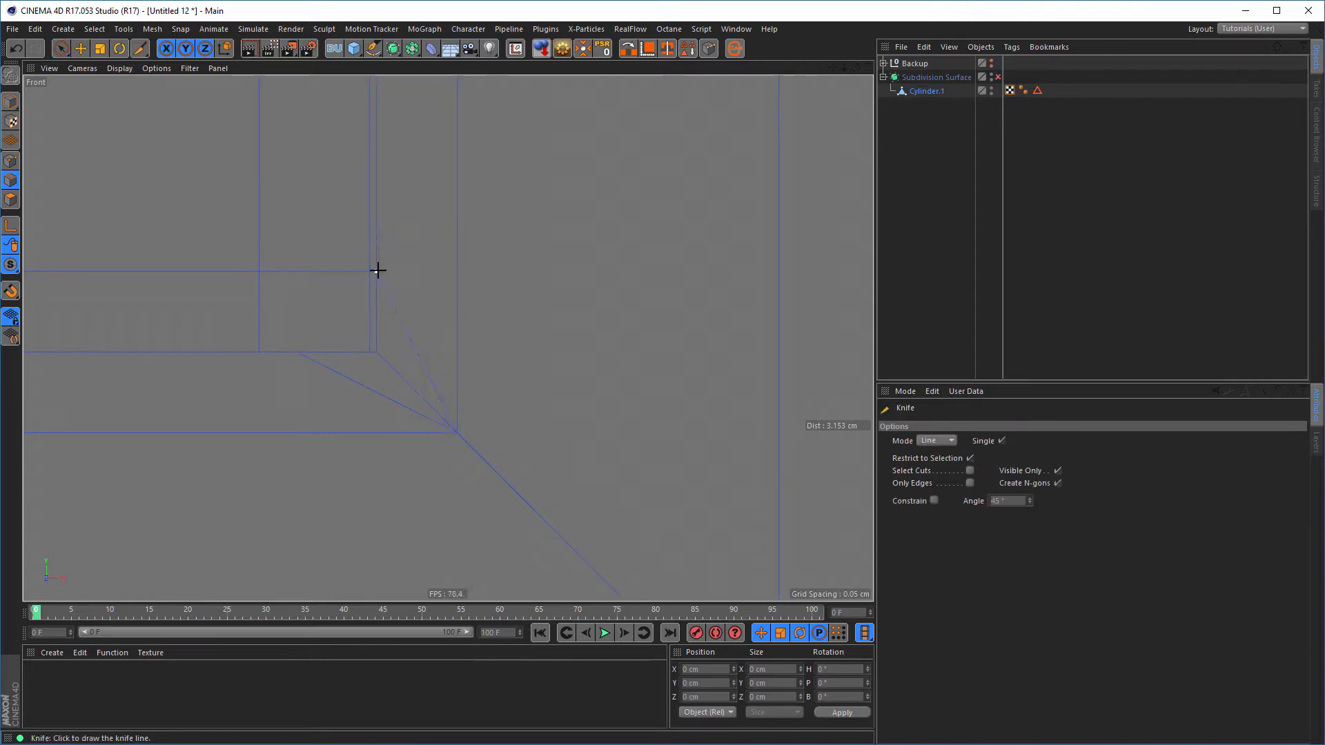
left_click(378, 271)
left_click_drag(427, 279, 814, 270)
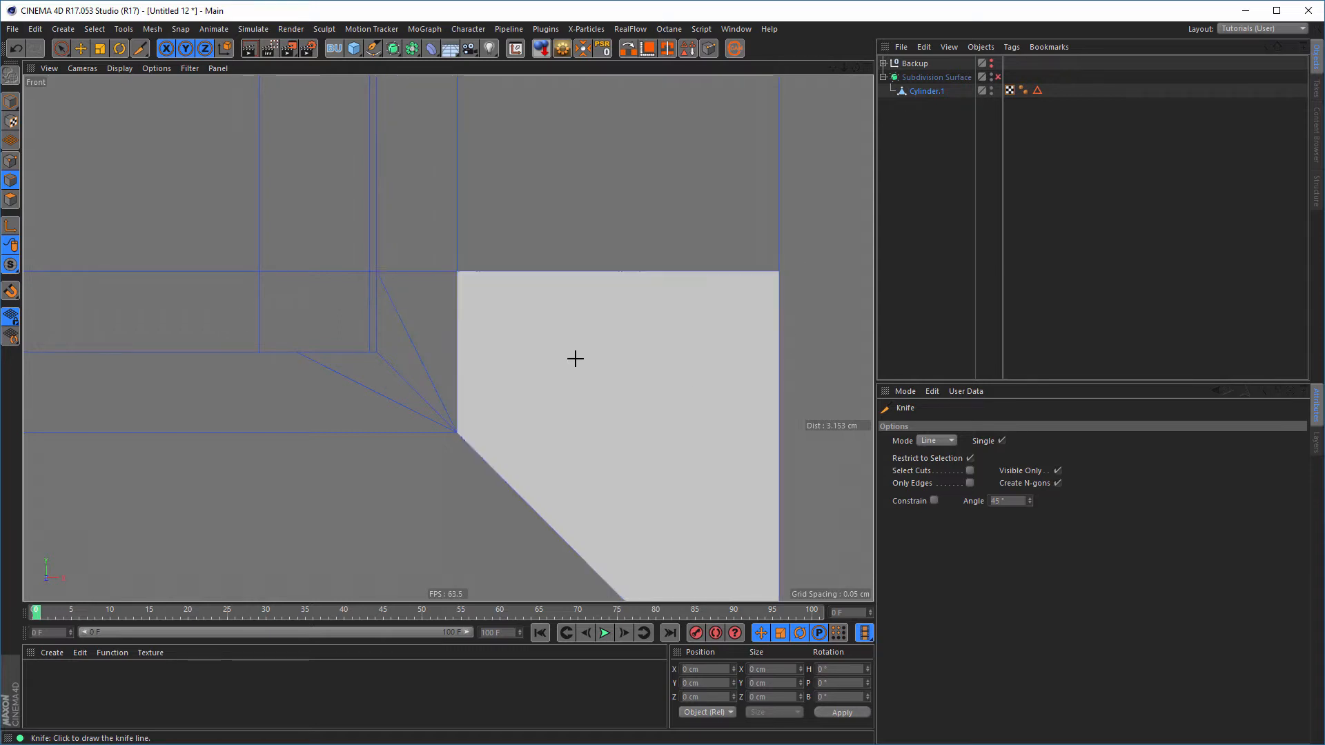
Knife a vertical cut from the other diagonal edge's end at the lower right corner down past the frame's outer edge and return to the perspective view
middle_click_drag(573, 358, 701, 196, "alt")
middle_click_drag(652, 238, 665, 210, "alt")
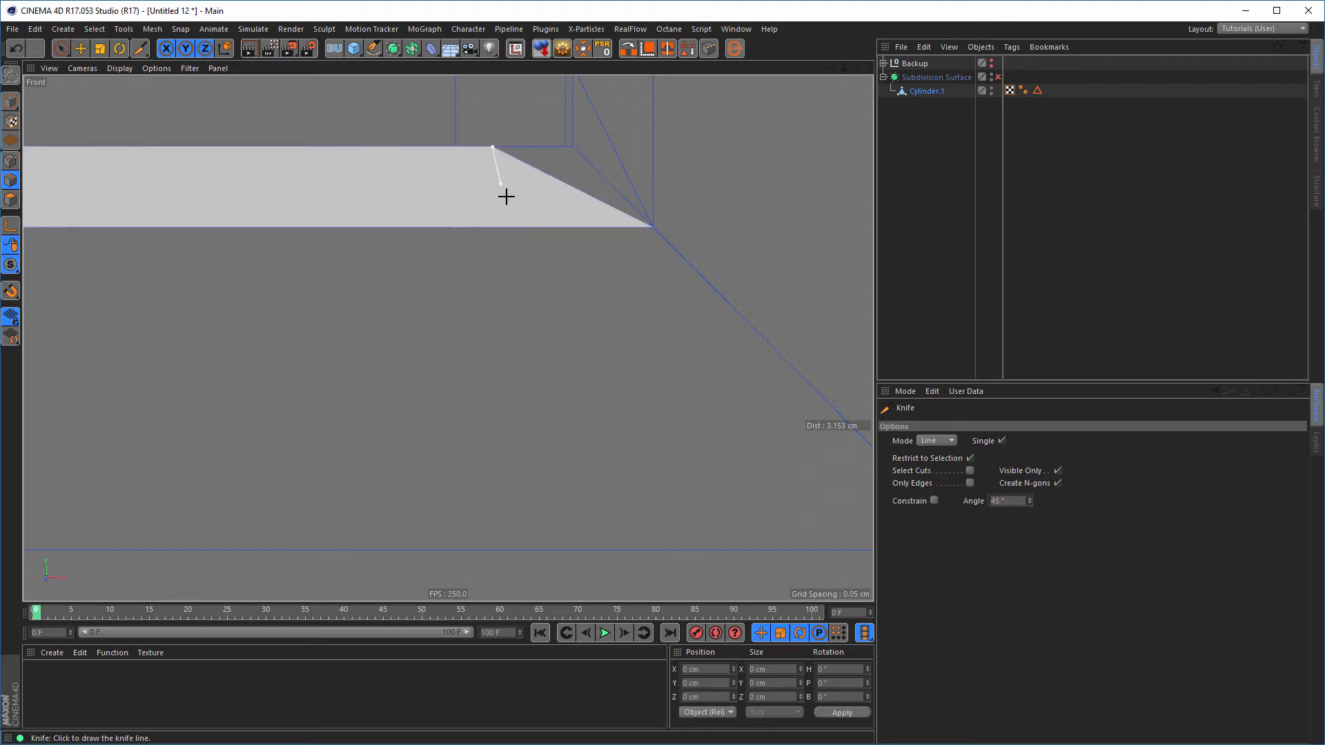
mouse_move(492, 147)
left_mouse_down()
mouse_move(503, 302)
mouse_move(491, 573)
left_mouse_up()
middle_click(524, 568)
middle_click(295, 240)
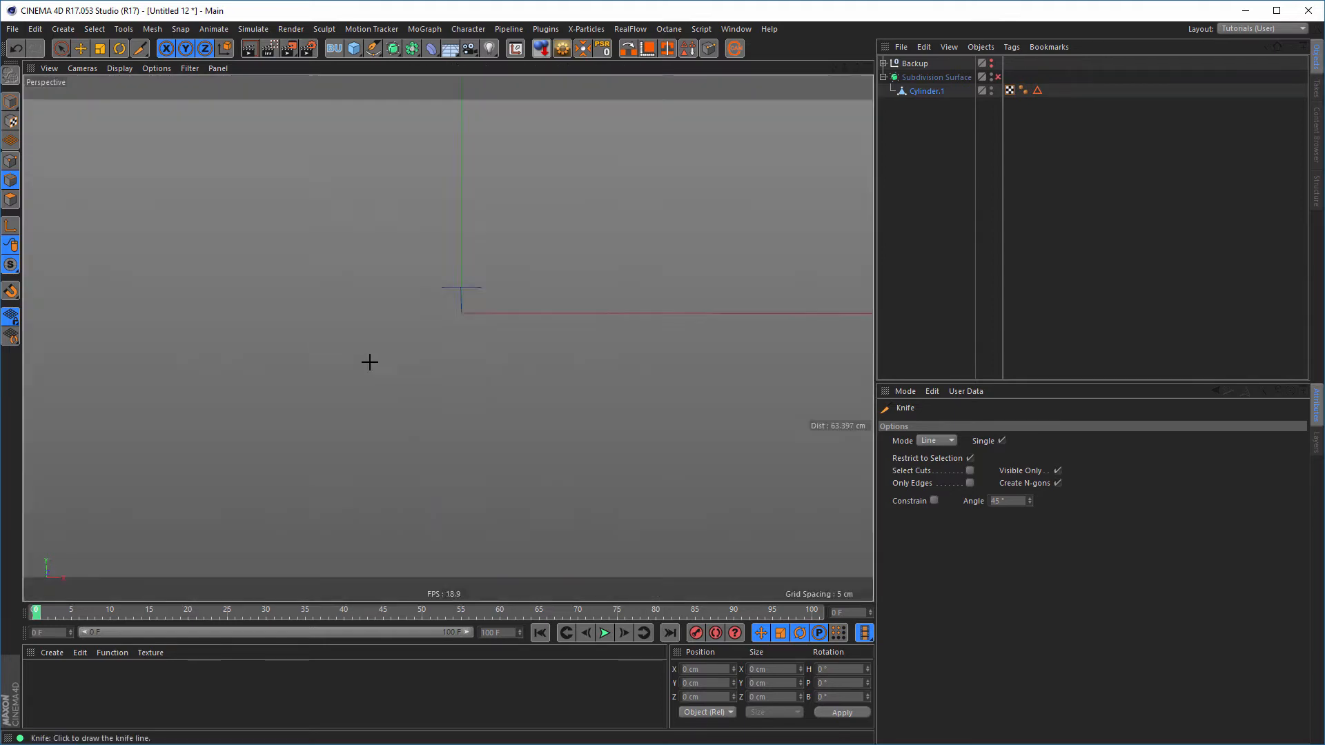
Dissolve the two diagonal edges on either side of the mitre edge at the pocket's lower right corner
right_click_drag(615, 524, 661, 496, "alt")
left_click_drag(493, 483, 506, 495, "alt")
right_click_drag(506, 496, 583, 471, "alt")
left_click_drag(516, 466, 483, 443, "alt")
right_click_drag(502, 463, 548, 453, "alt")
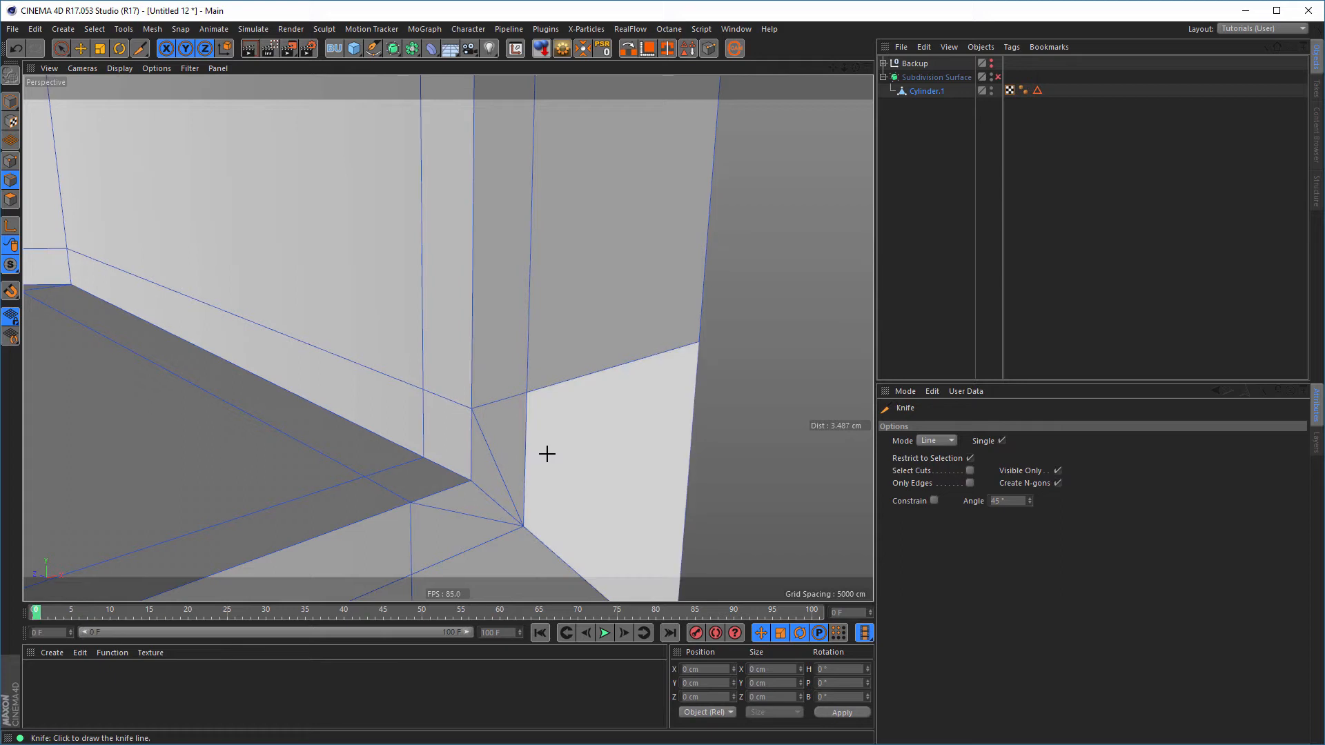
key("space")
left_click(497, 461)
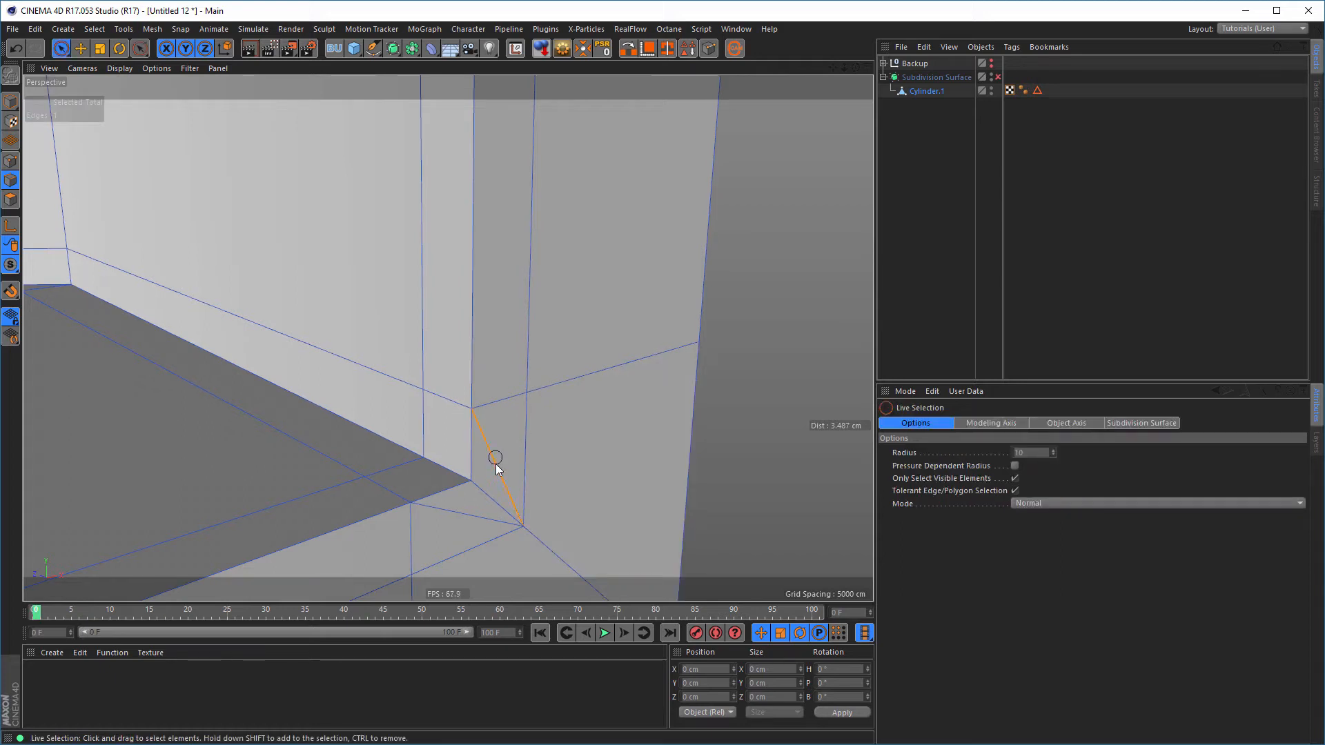
left_click(442, 510, "shift")
right_click(732, 443)
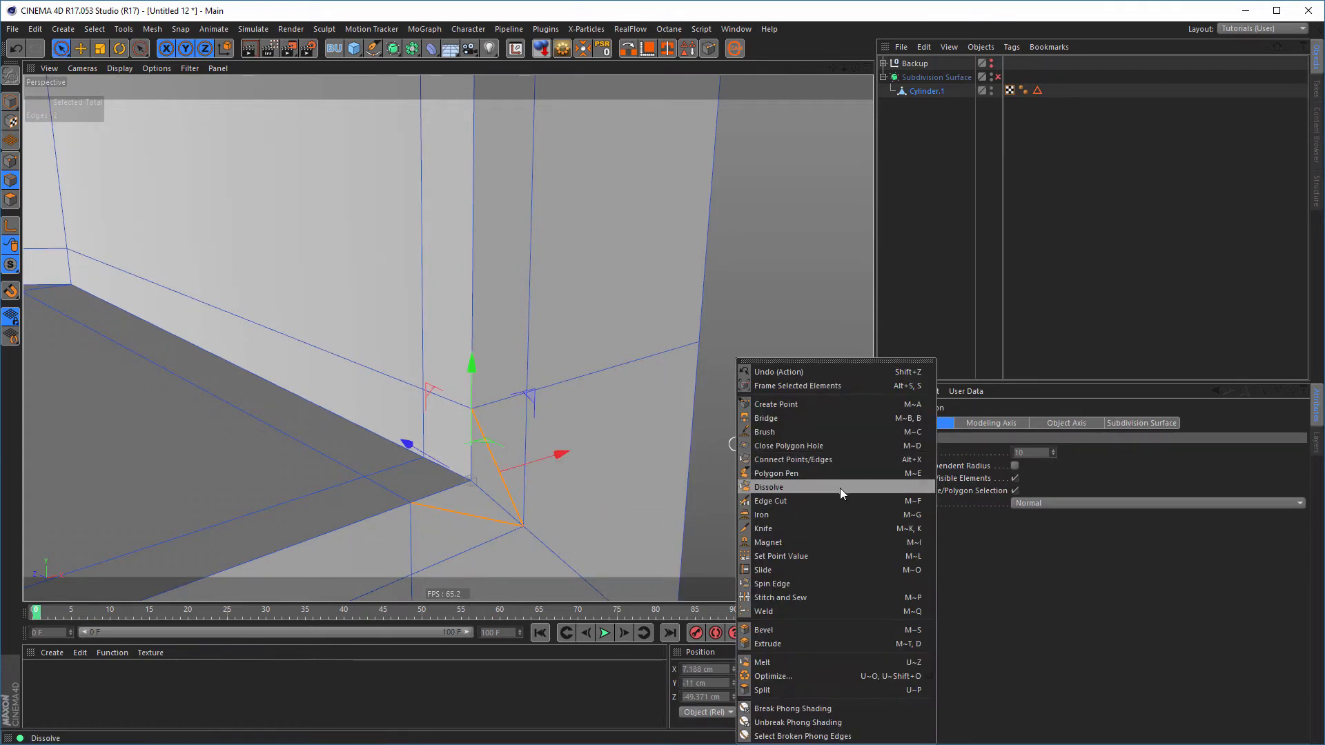
left_click(839, 487)
Enable the Subdivision Surface to inspect the smoothing of the reworked lower right corner, and disable it again
right_click_drag(532, 442, 452, 453, "alt")
left_click_drag(519, 451, 557, 448, "alt")
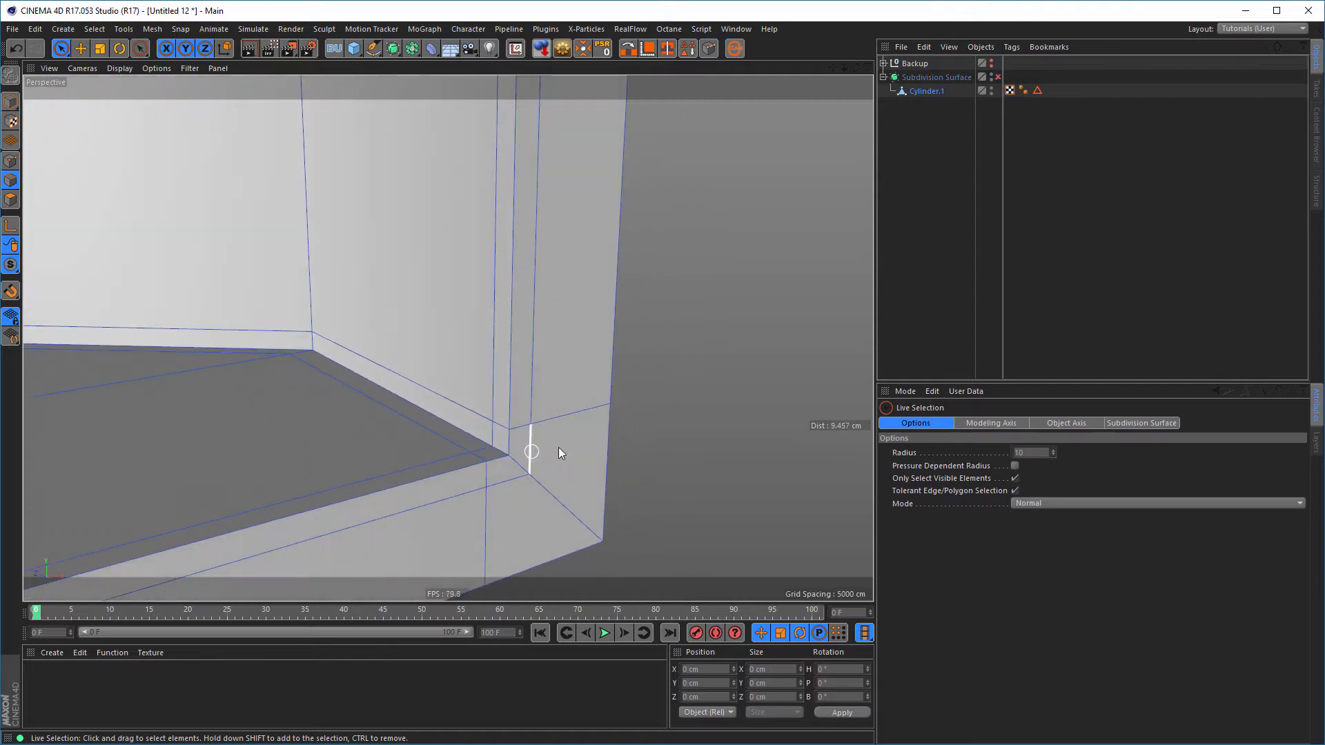
left_click(998, 77)
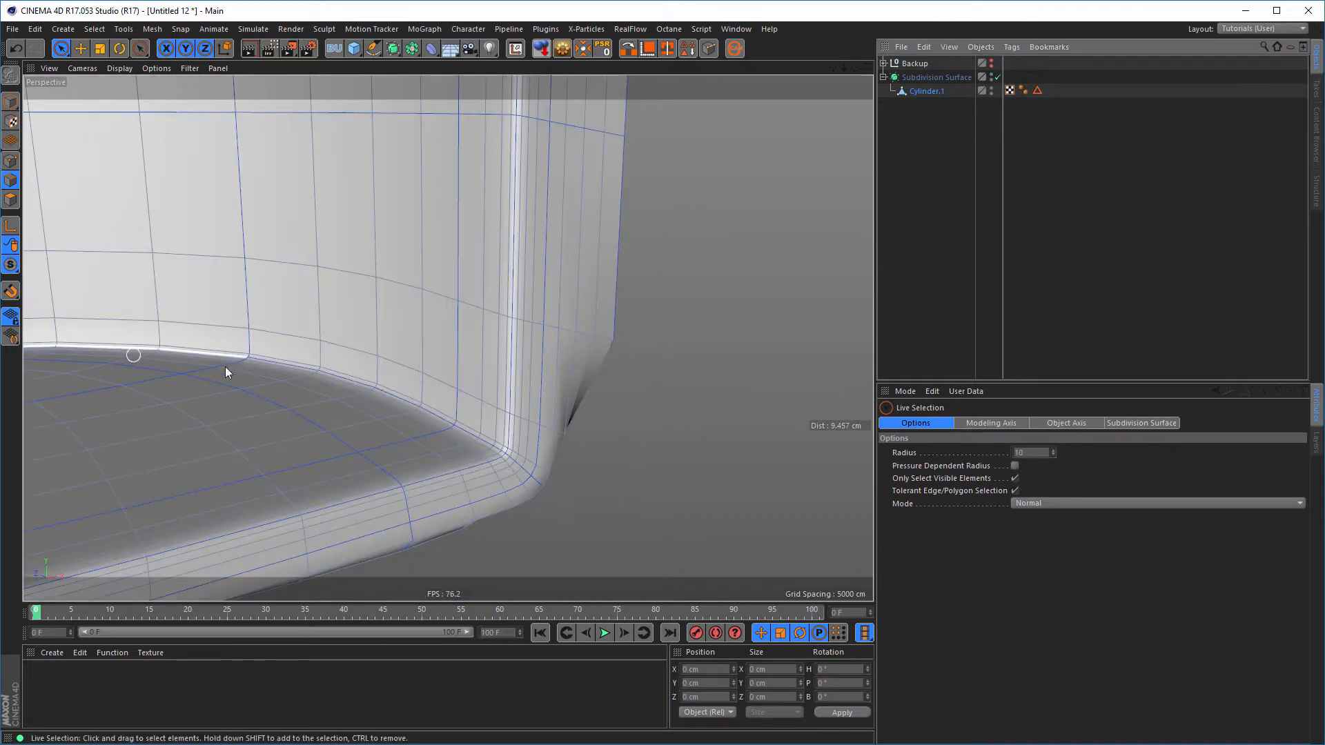
right_click_drag(386, 399, 256, 369, "alt")
middle_click_drag(256, 369, 486, 362, "alt")
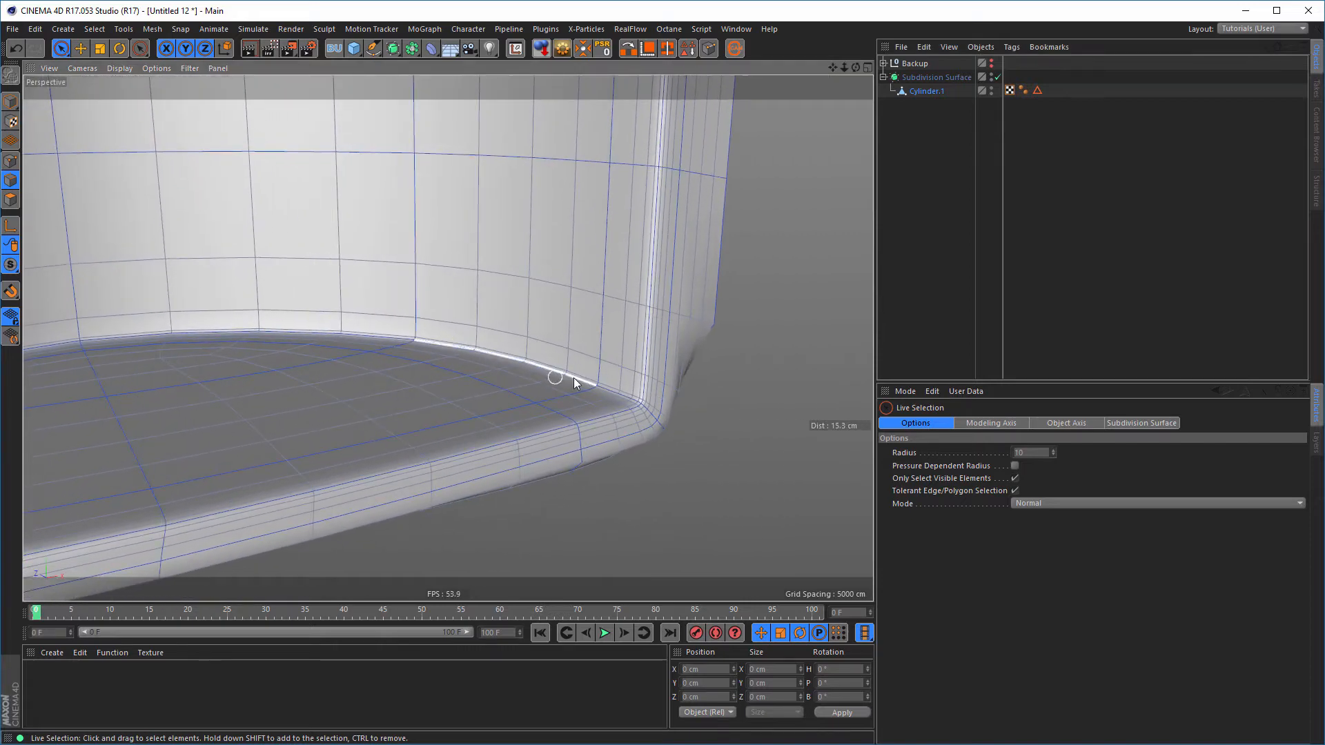
left_click(998, 77)
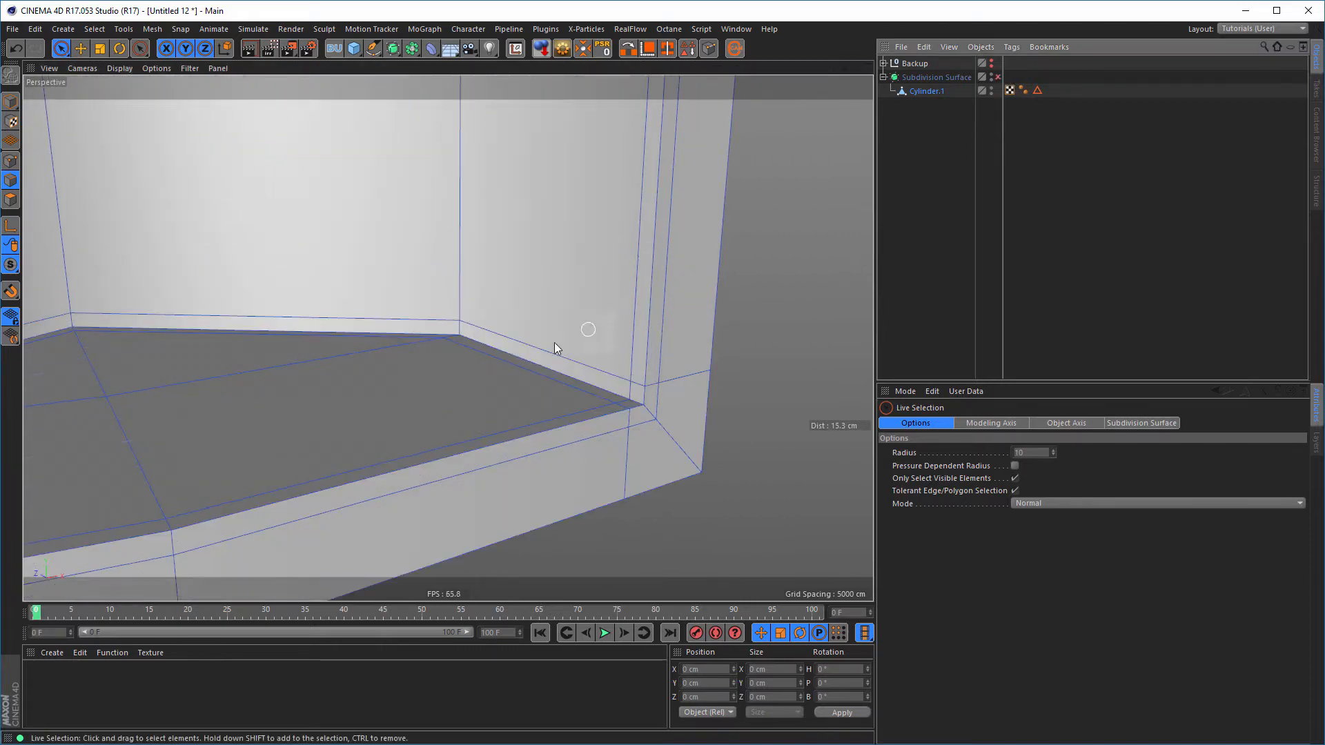
In the front view, knife a horizontal cut from the diagonal edge's upper end at the pocket's lower left corner past the frame's outer side edge
left_click_drag(361, 376, 527, 325, "alt")
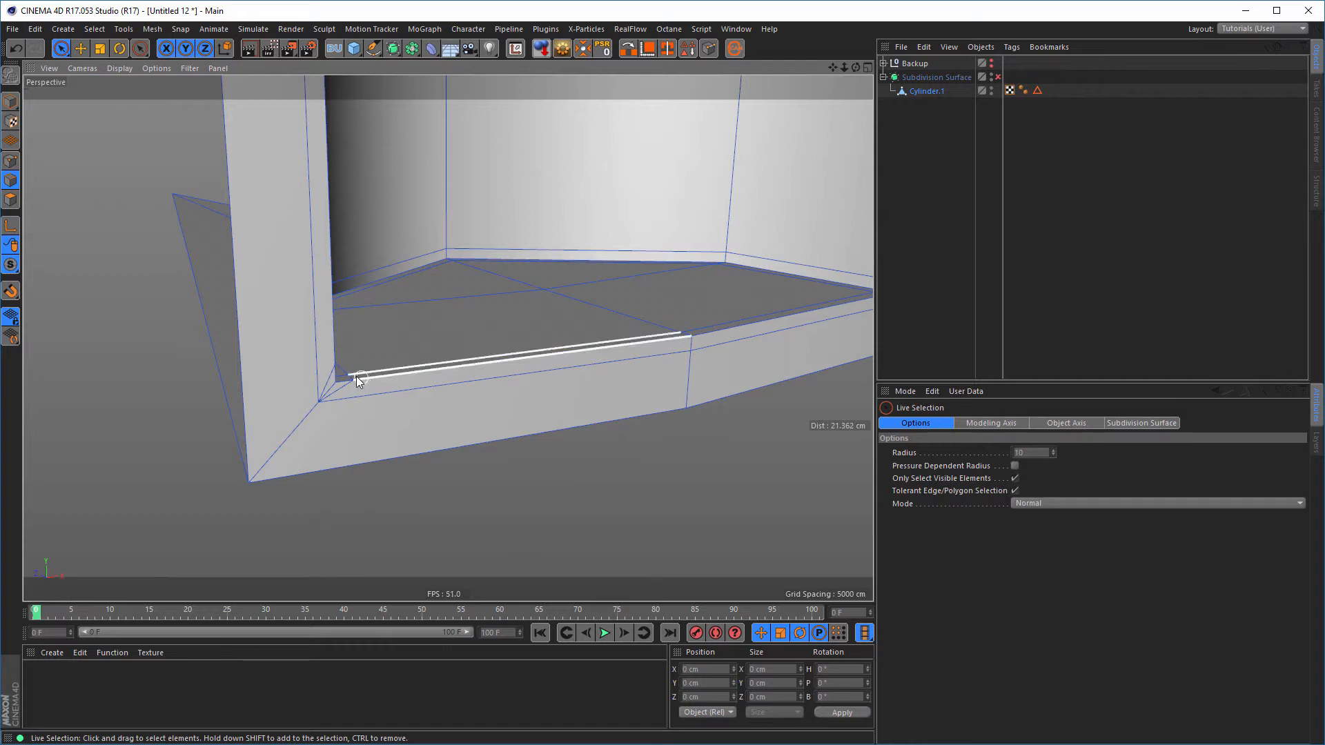
left_click_drag(356, 375, 447, 382, "alt")
middle_click(436, 377)
middle_click(502, 489)
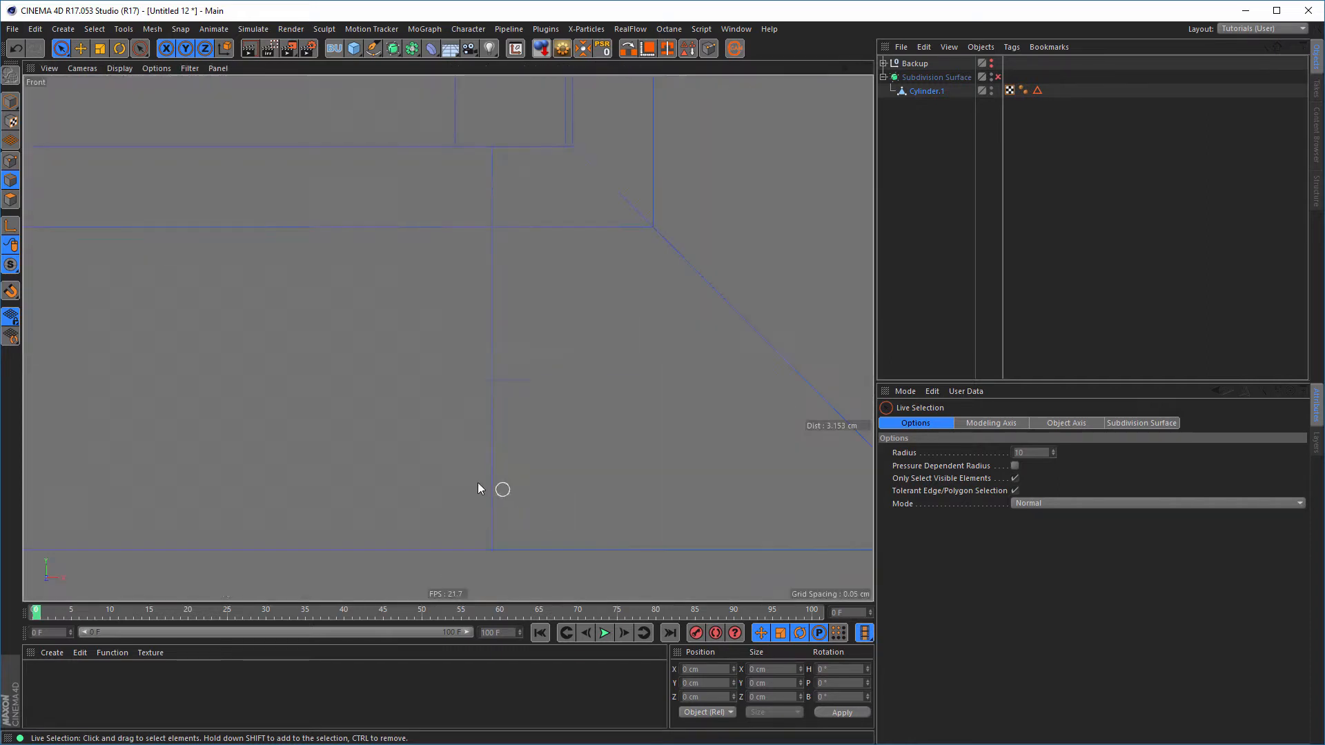
right_click_drag(429, 467, 207, 457, "alt")
right_click_drag(334, 452, 228, 454, "alt")
middle_click_drag(333, 449, 794, 416, "alt")
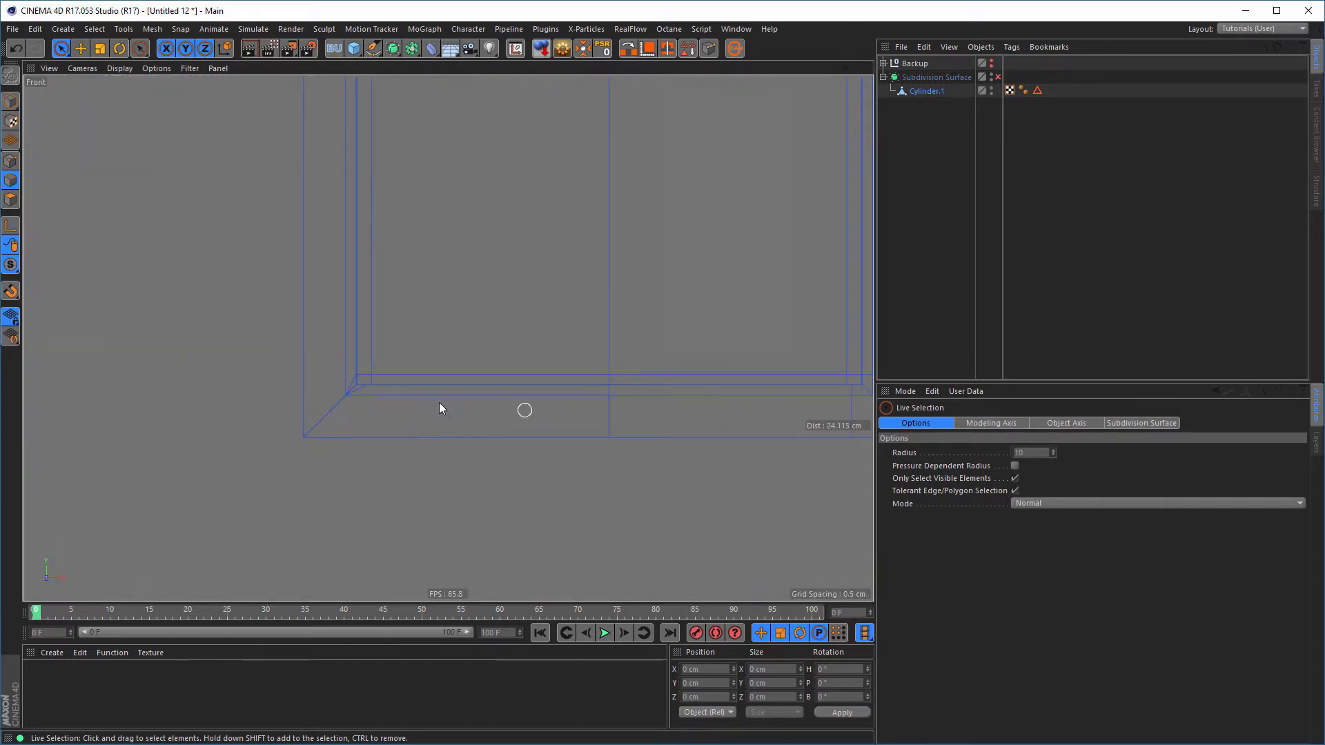
right_click_drag(342, 381, 514, 372, "alt")
middle_click_drag(503, 376, 501, 382, "alt")
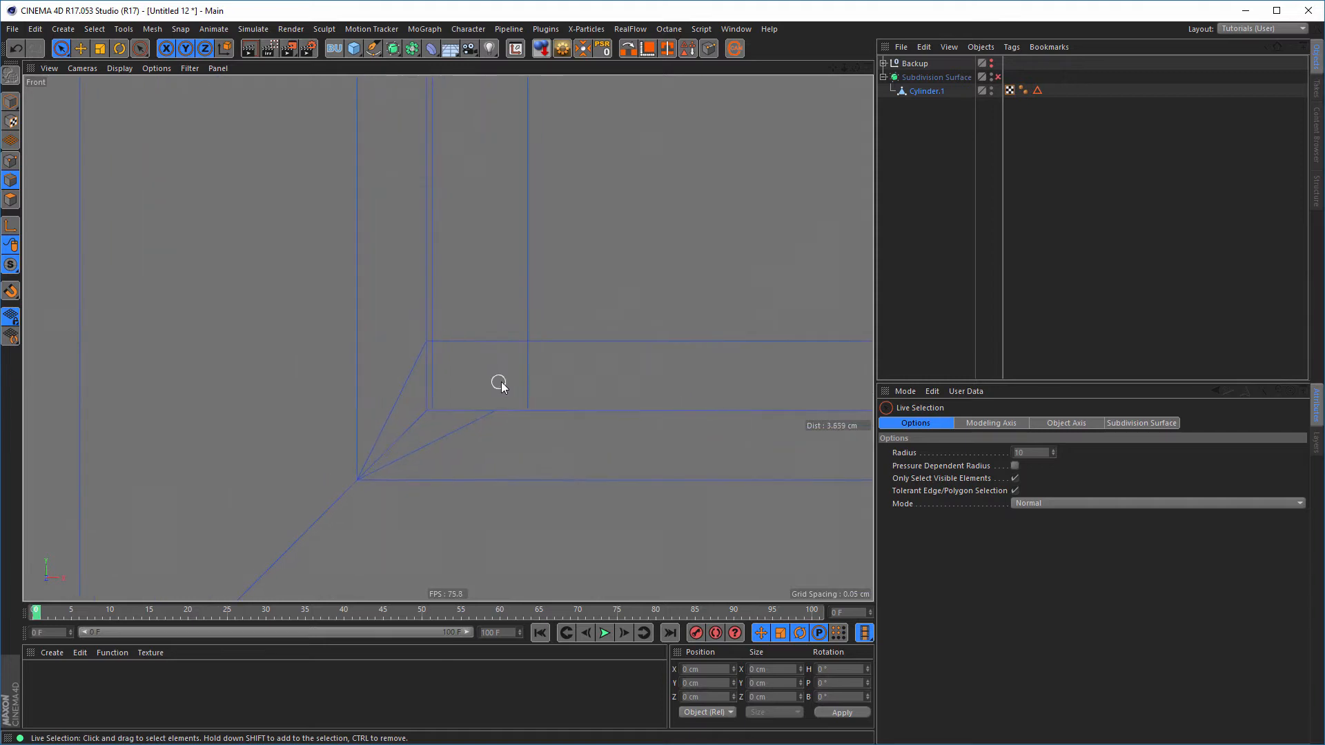
right_click_drag(499, 383, 506, 382, "alt")
key("k")
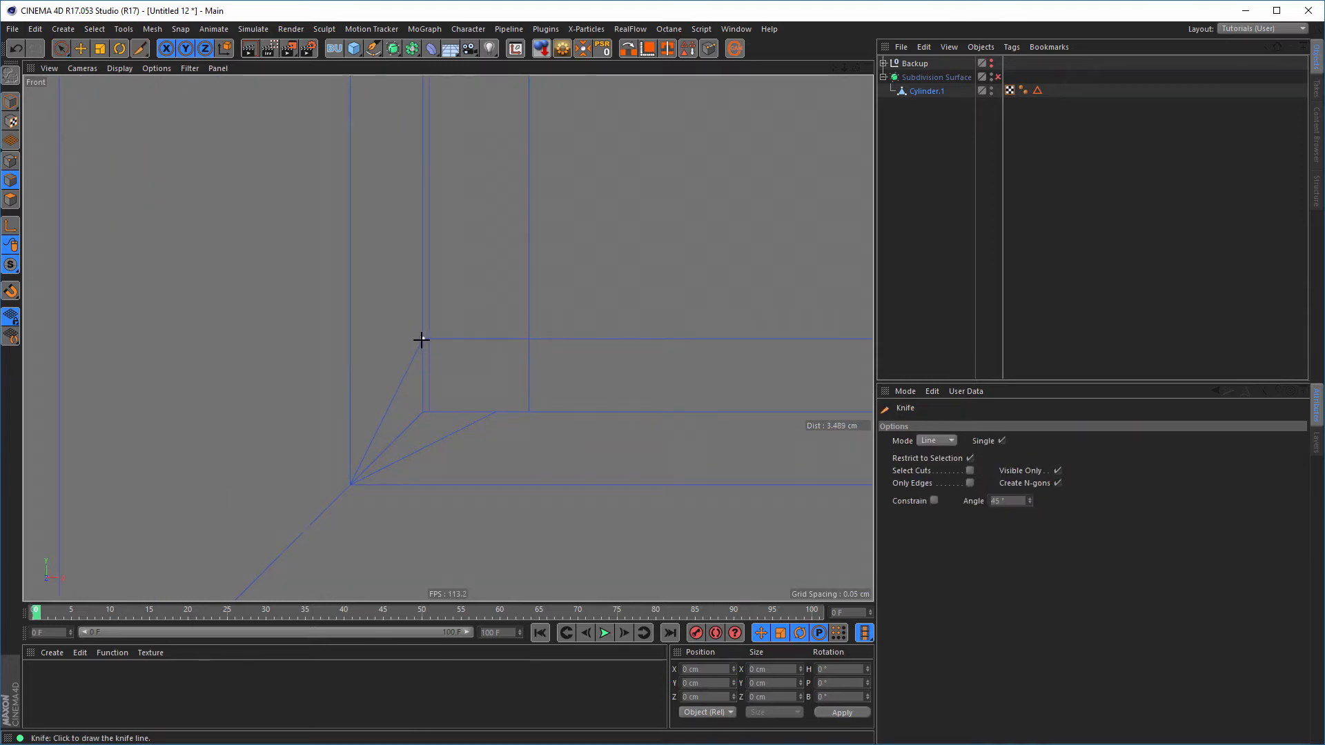
left_click_drag(421, 340, 132, 342)
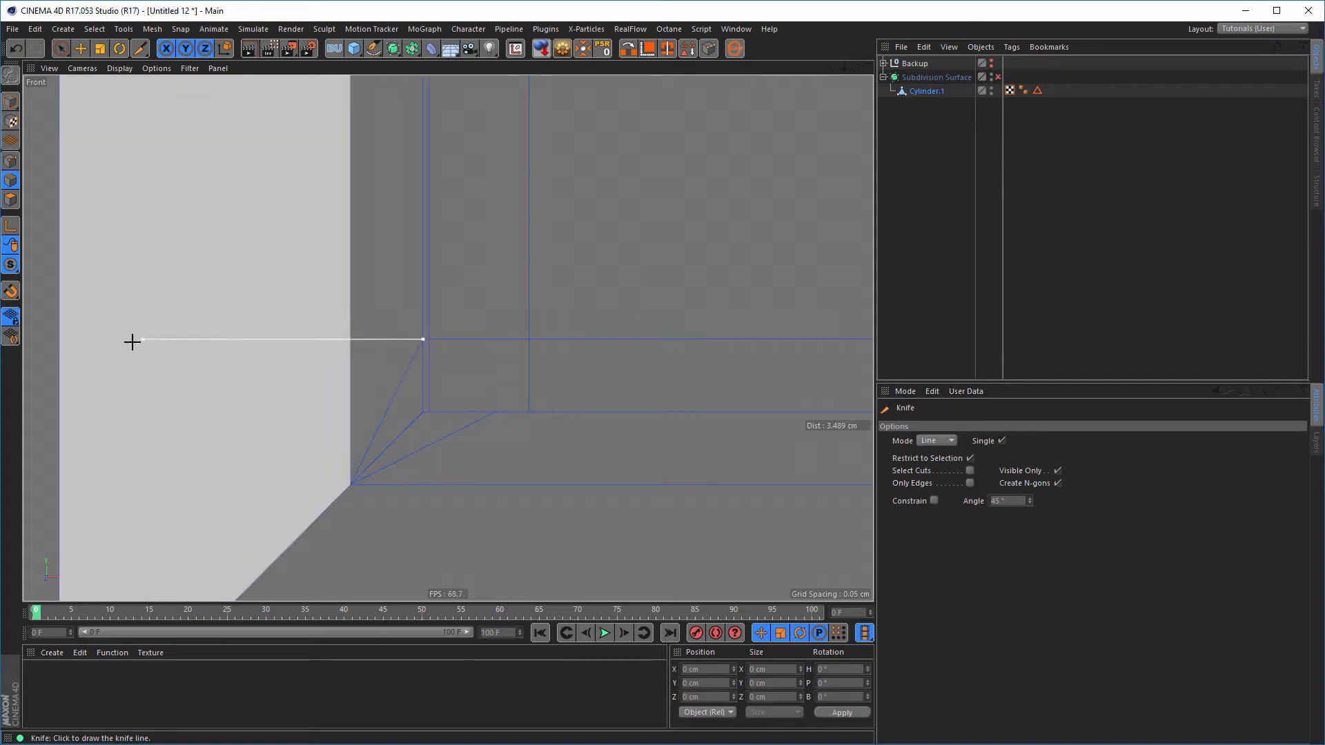
left_click_drag(52, 338, 37, 338)
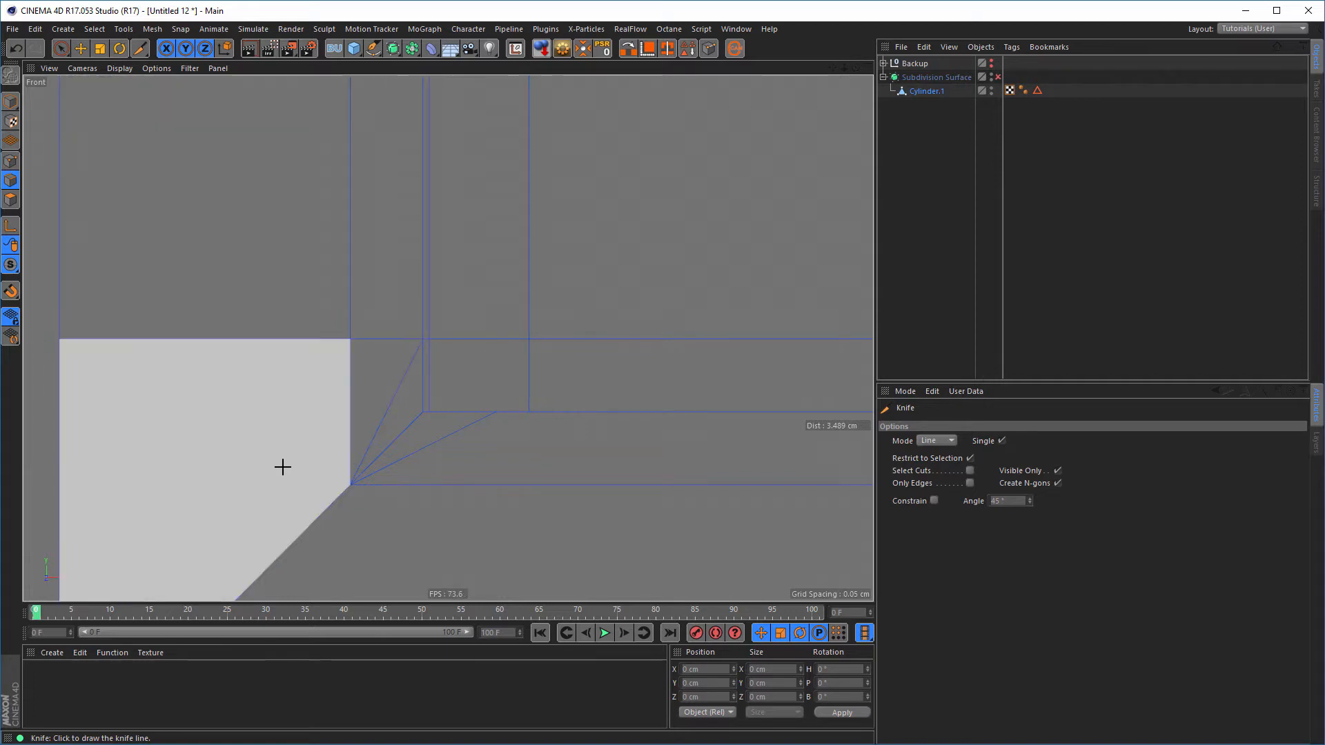
Knife a vertical cut from the other diagonal edge's end at the lower left corner down past the frame's outer edge and return to the perspective view
middle_click_drag(291, 424, 299, 192, "alt")
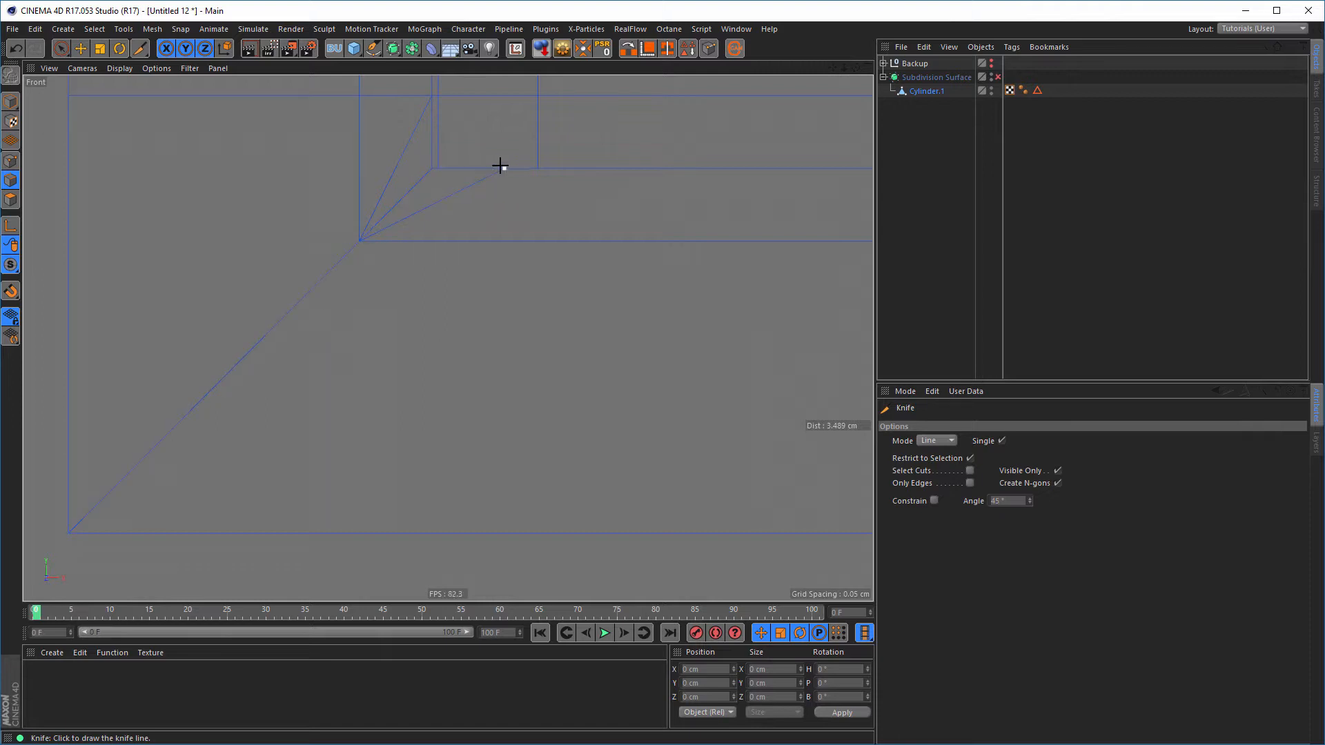
left_click_drag(503, 176, 520, 339)
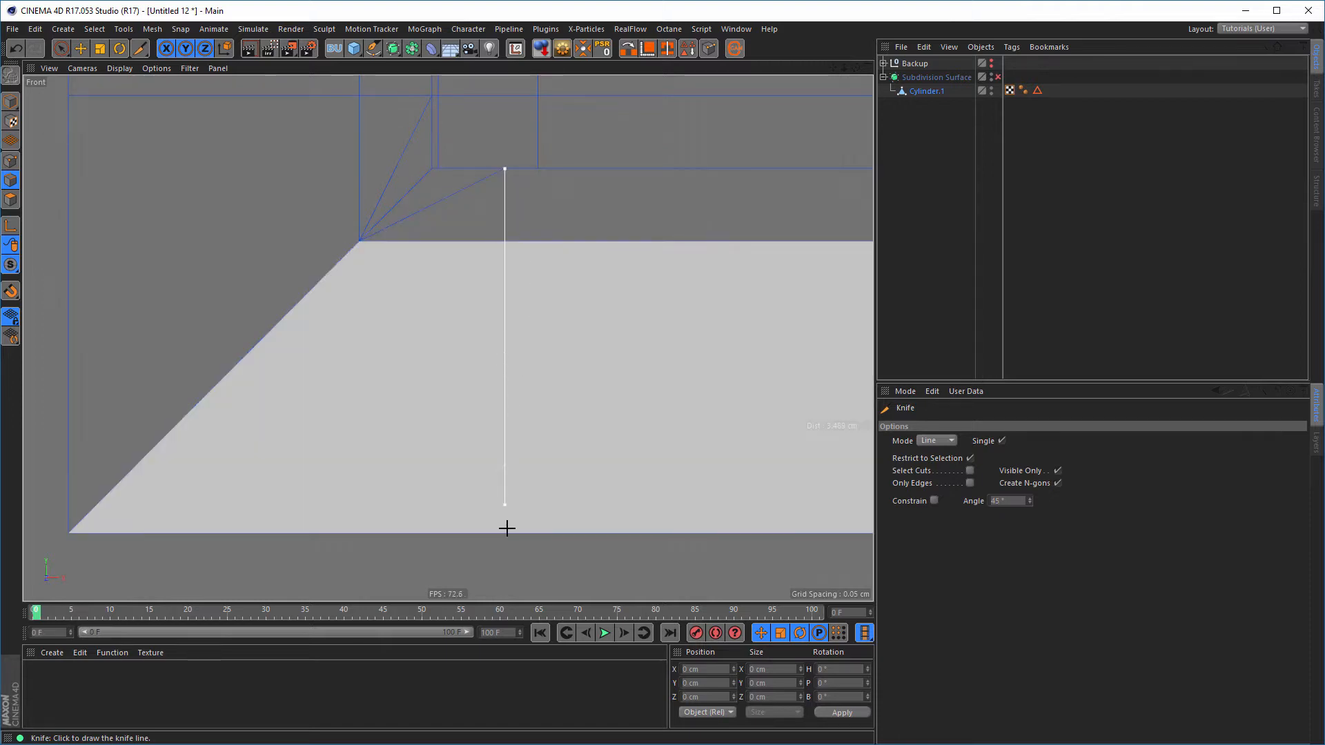
left_click_drag(506, 528, 511, 562)
middle_click(560, 561)
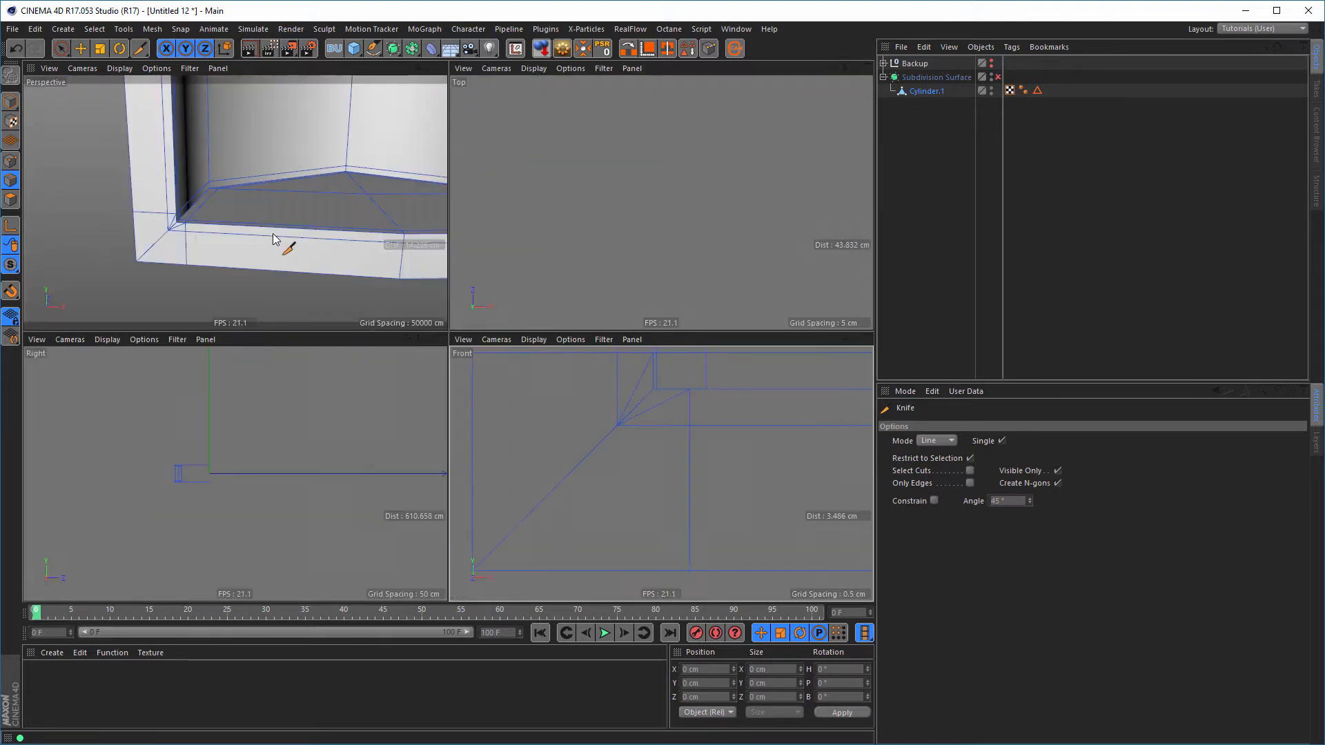
middle_click(272, 233)
Dissolve the two diagonal edges on either side of the mitre edge at the pocket's lower left corner
scroll(386, 338, "up", 4)
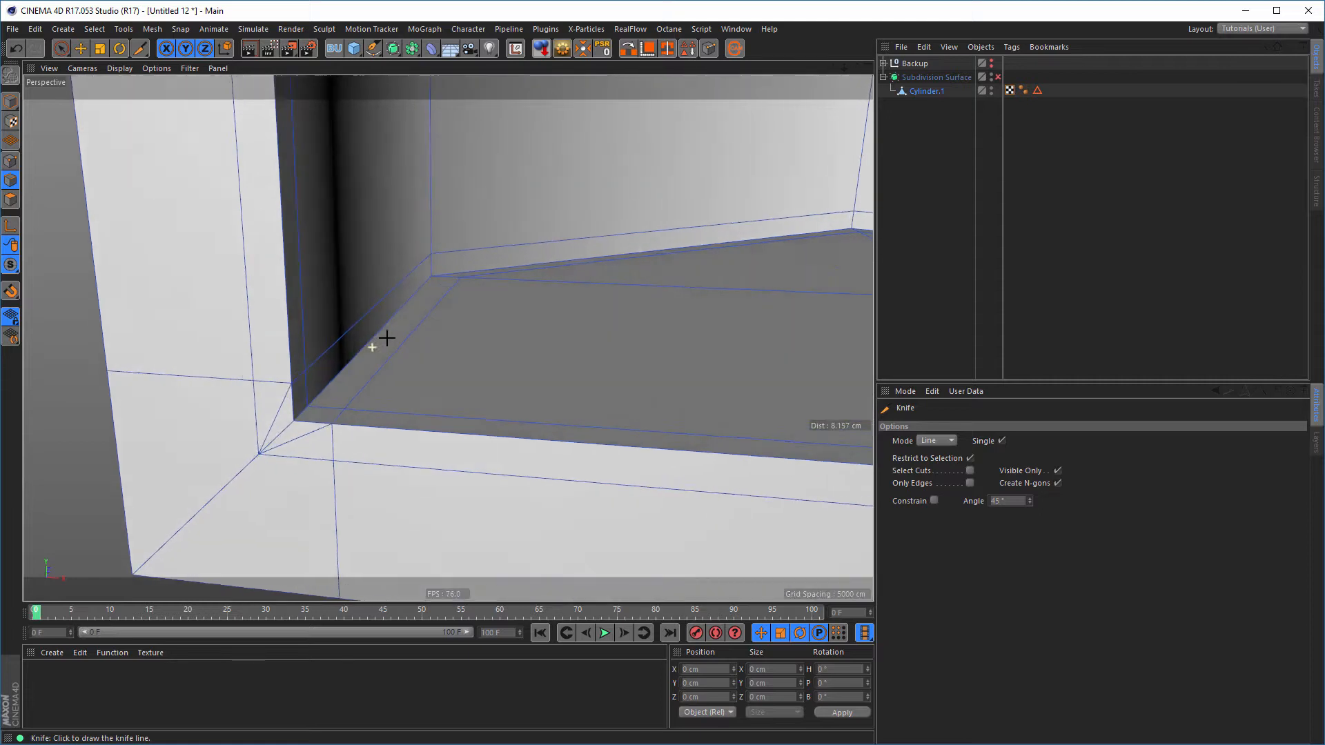
left_click_drag(387, 338, 399, 335, "alt")
key("space")
left_click(244, 413)
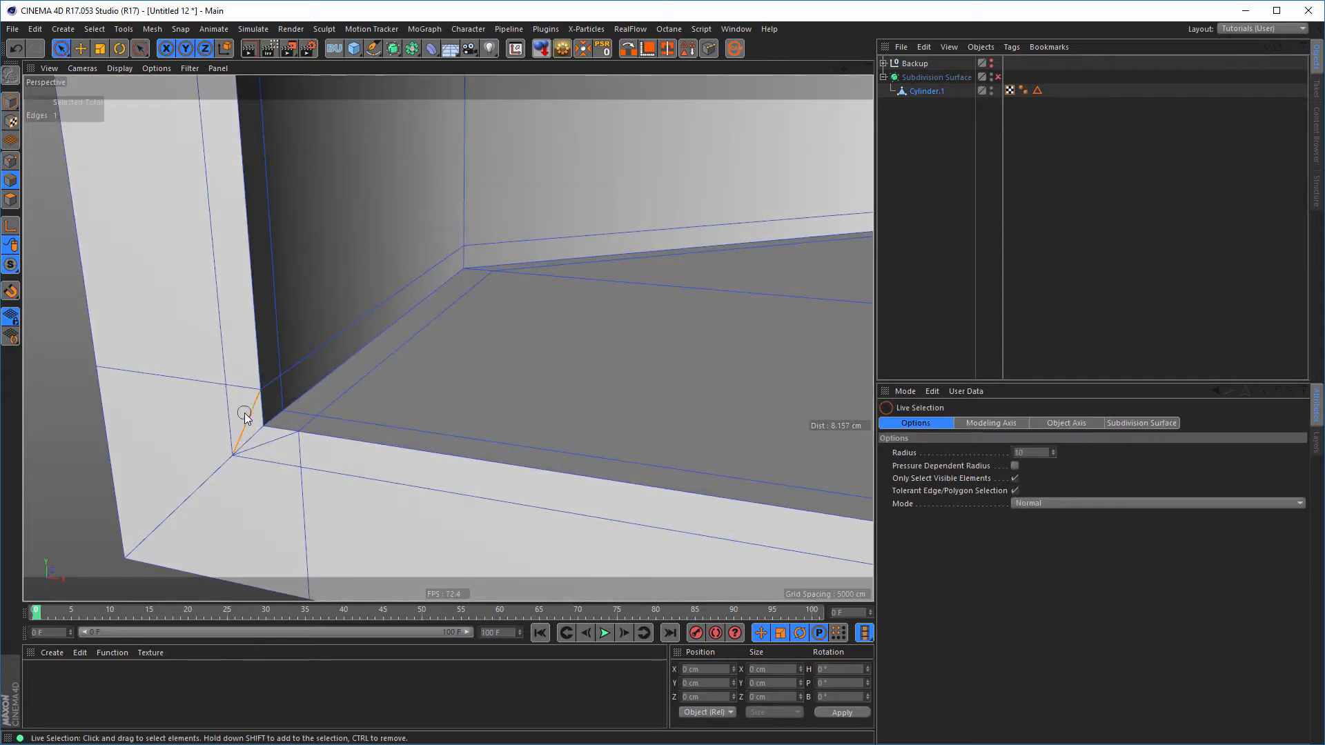
right_click(557, 421)
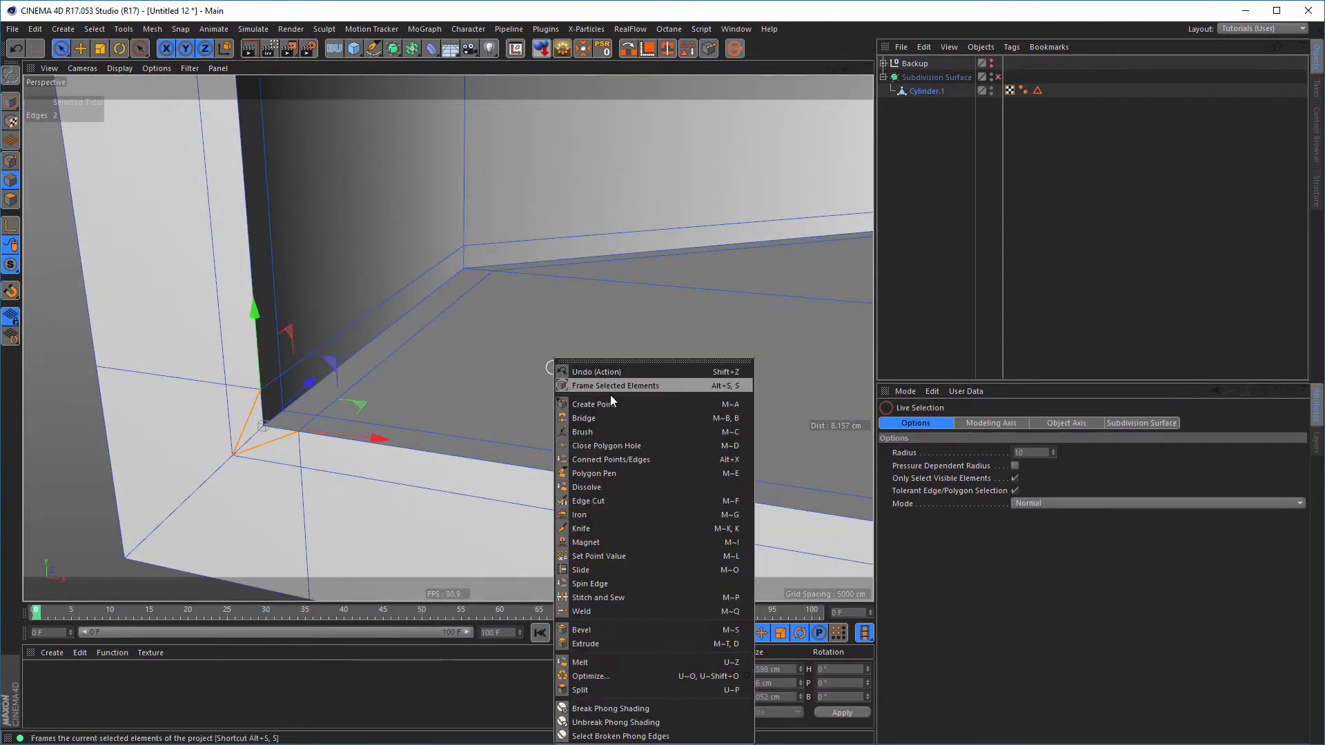
left_click(690, 514)
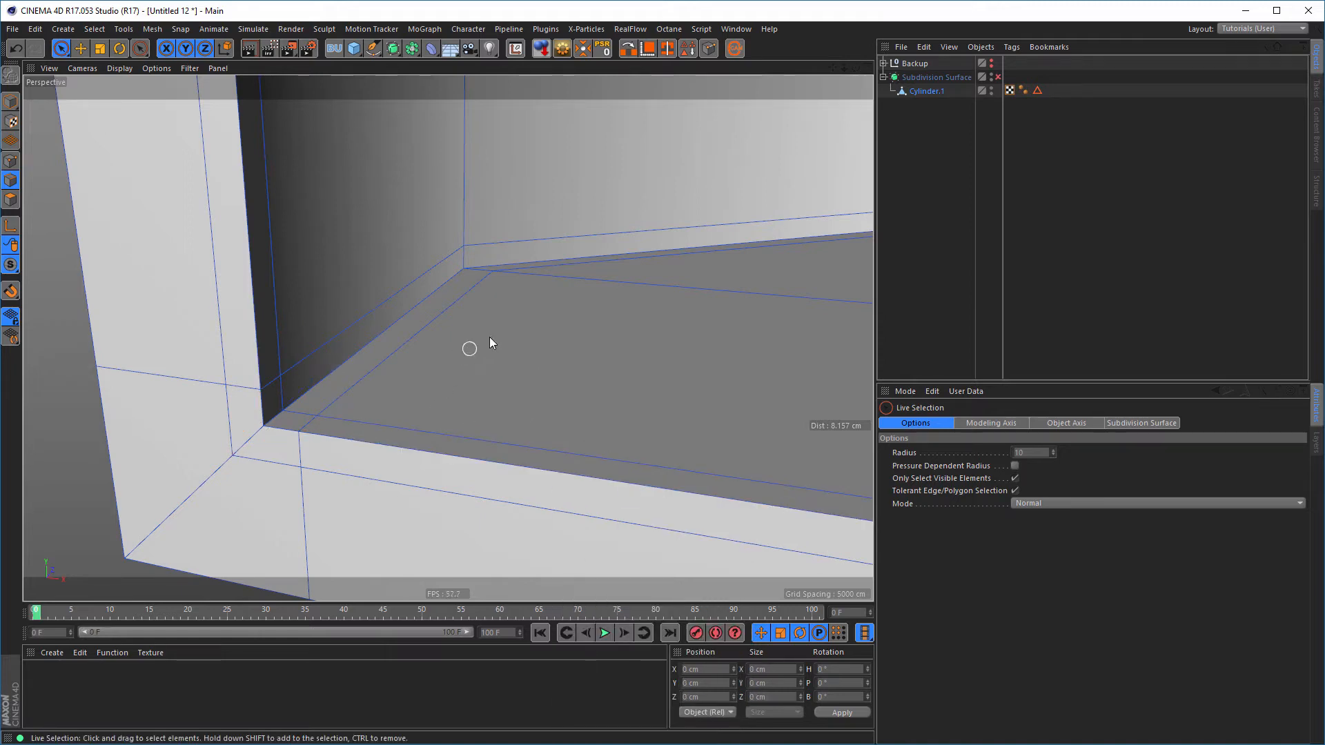
Enable the Subdivision Surface to inspect the smoothing of the lower left corner and the whole pocket segment, and disable it again
left_click(998, 77)
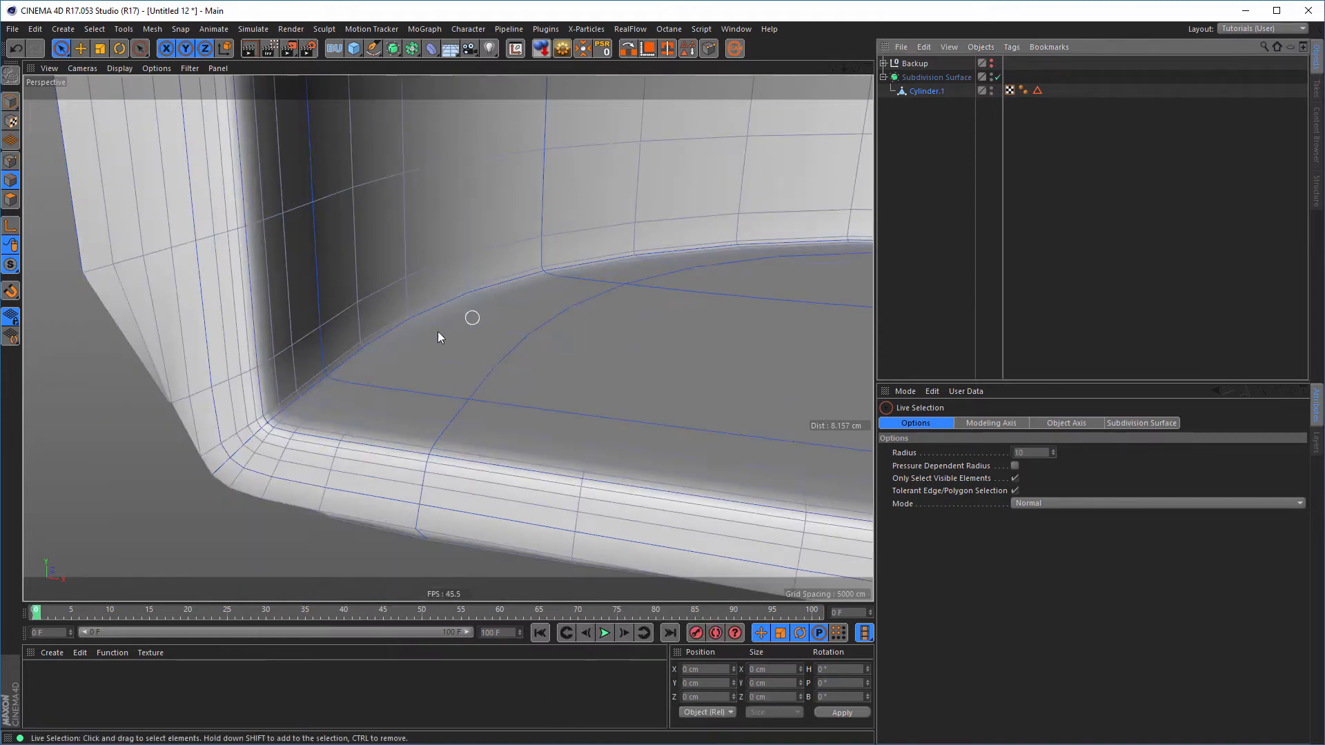
right_click_drag(387, 325, 410, 309, "alt")
left_click_drag(446, 337, 327, 333, "alt")
right_click_drag(465, 311, 373, 327, "alt")
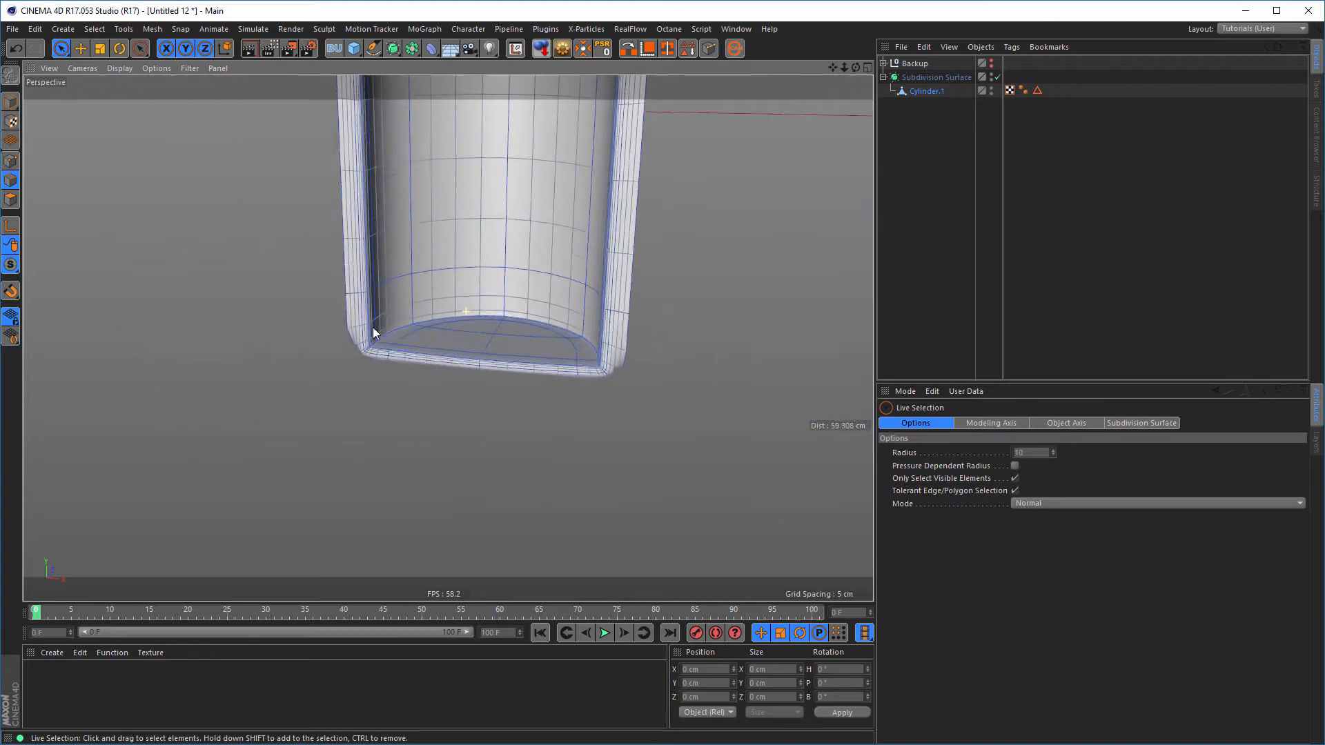
left_click_drag(373, 327, 300, 492, "alt")
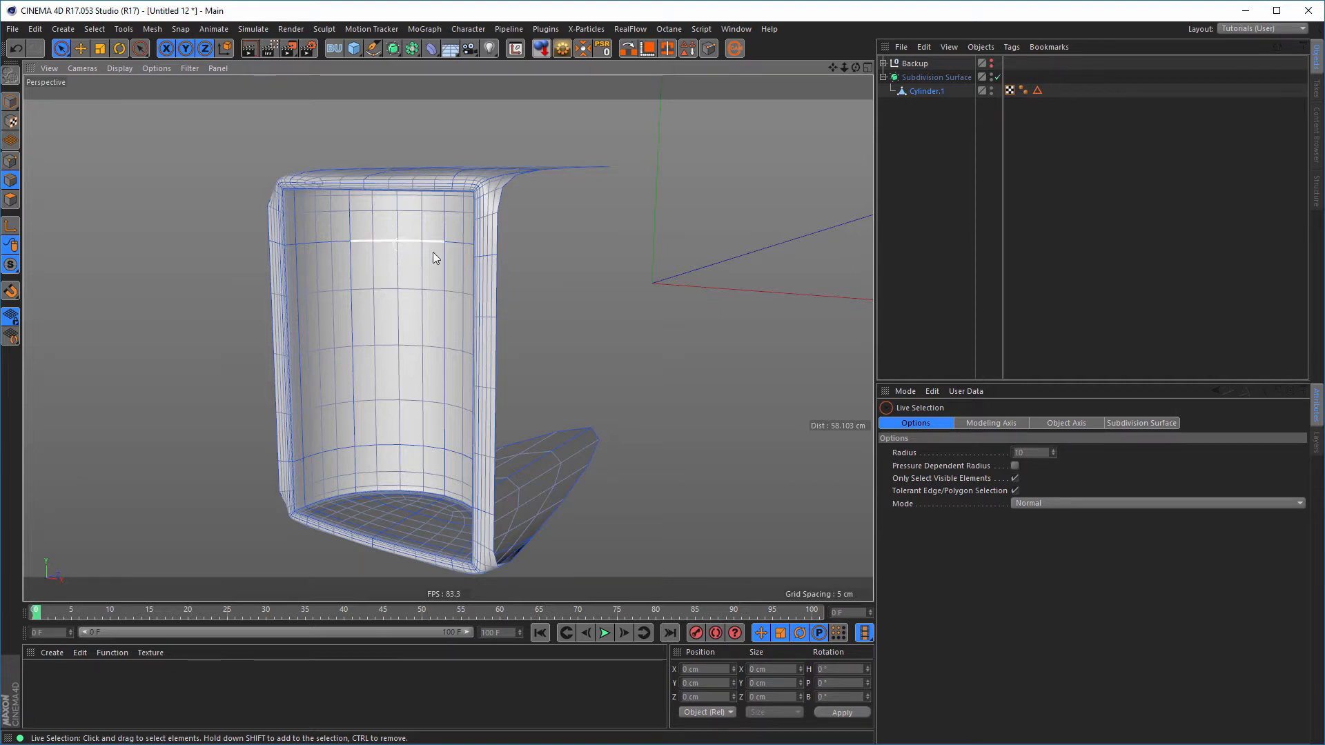
left_click_drag(435, 252, 908, 205, "alt")
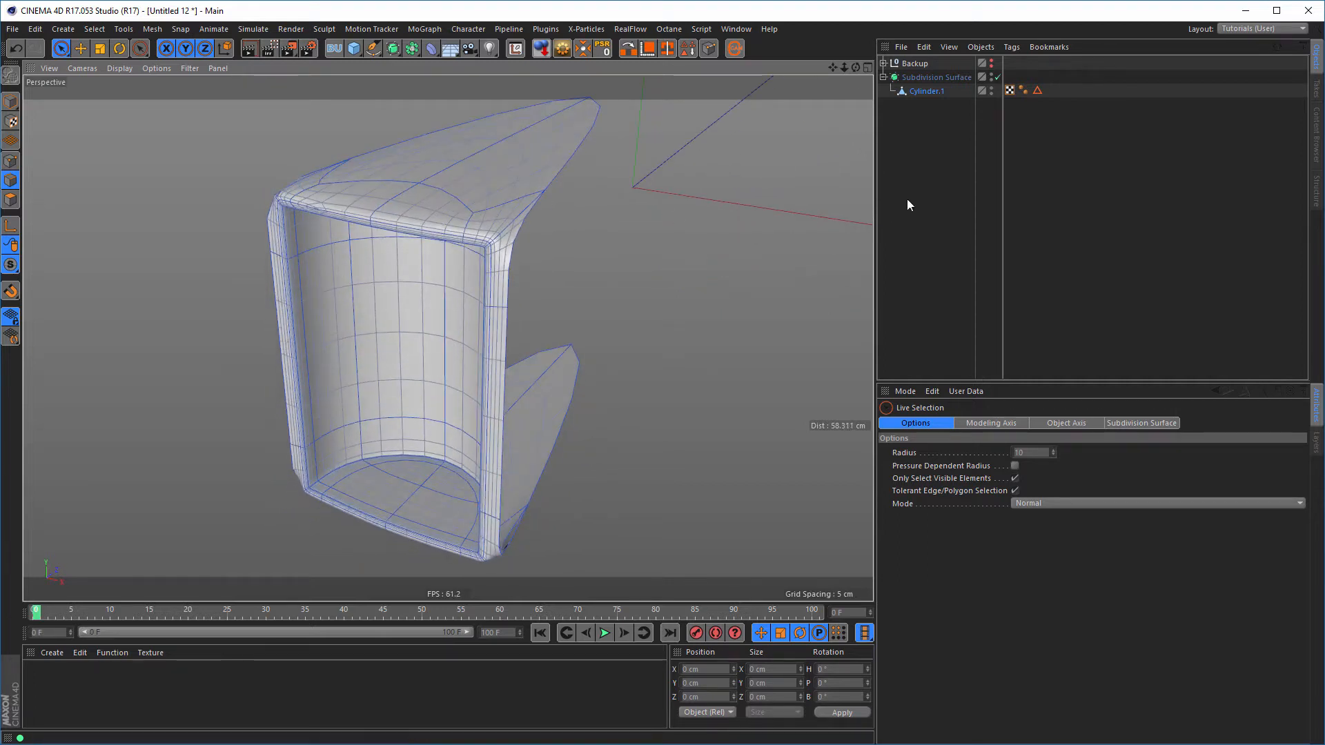
left_click(998, 77)
Add a MoGraph Cloner as the parent of Cylinder.1 inside the Subdivision Surface
scroll(369, 280, "down", 3)
middle_click_drag(379, 264, 318, 293, "alt")
left_click_drag(349, 255, 358, 256, "alt")
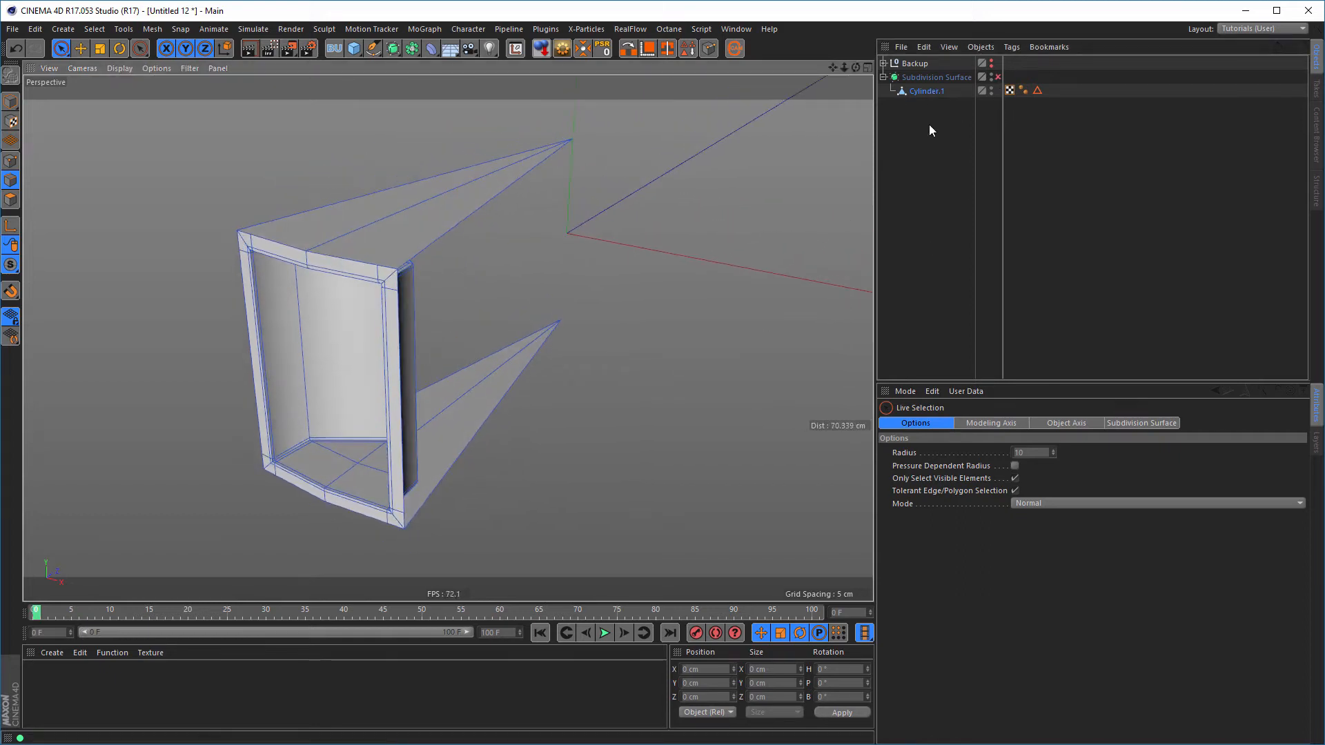
left_click(926, 93)
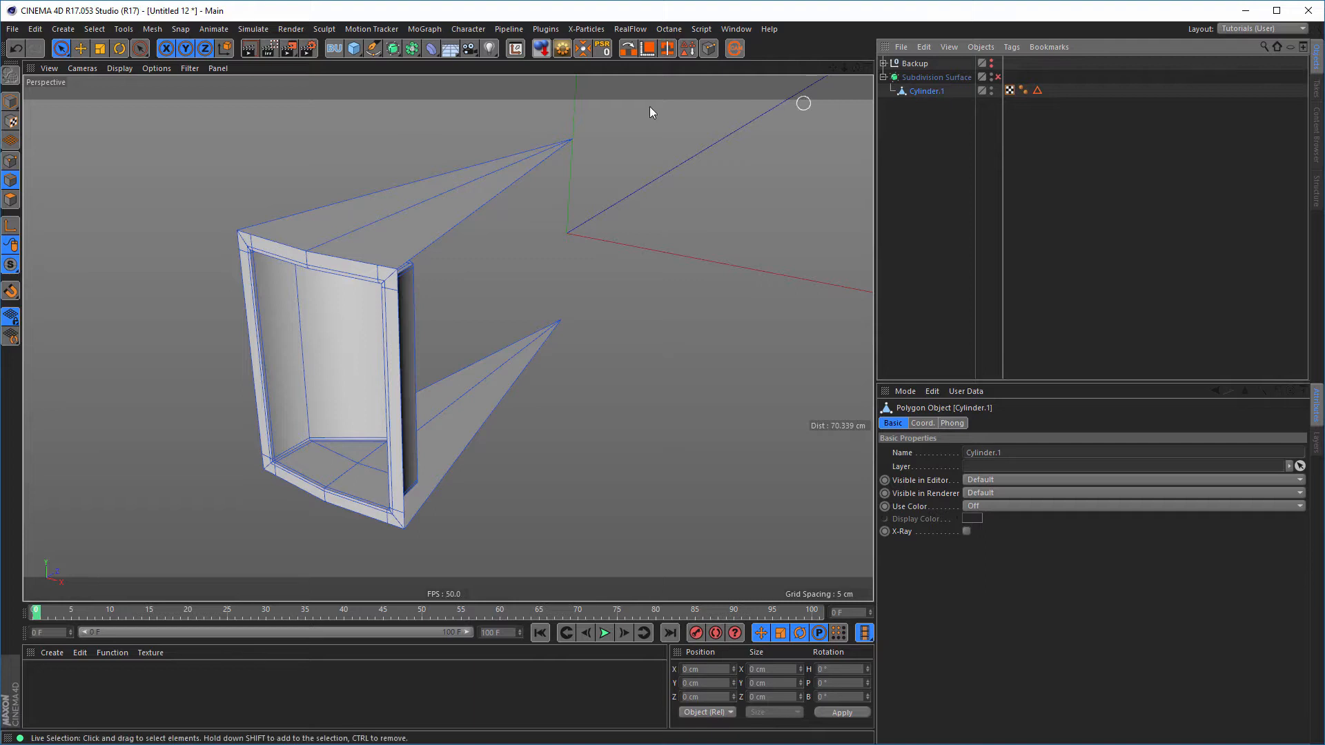
left_click(424, 29)
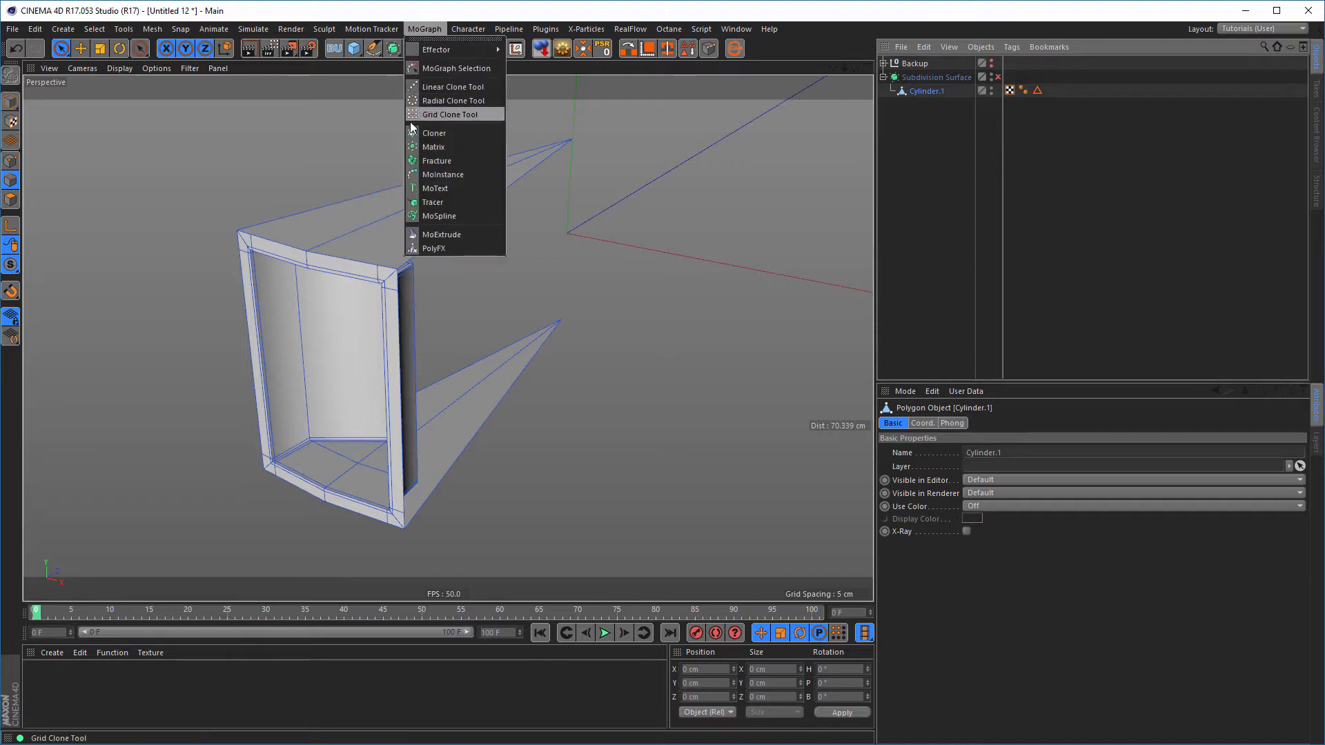
left_click(438, 133, "alt")
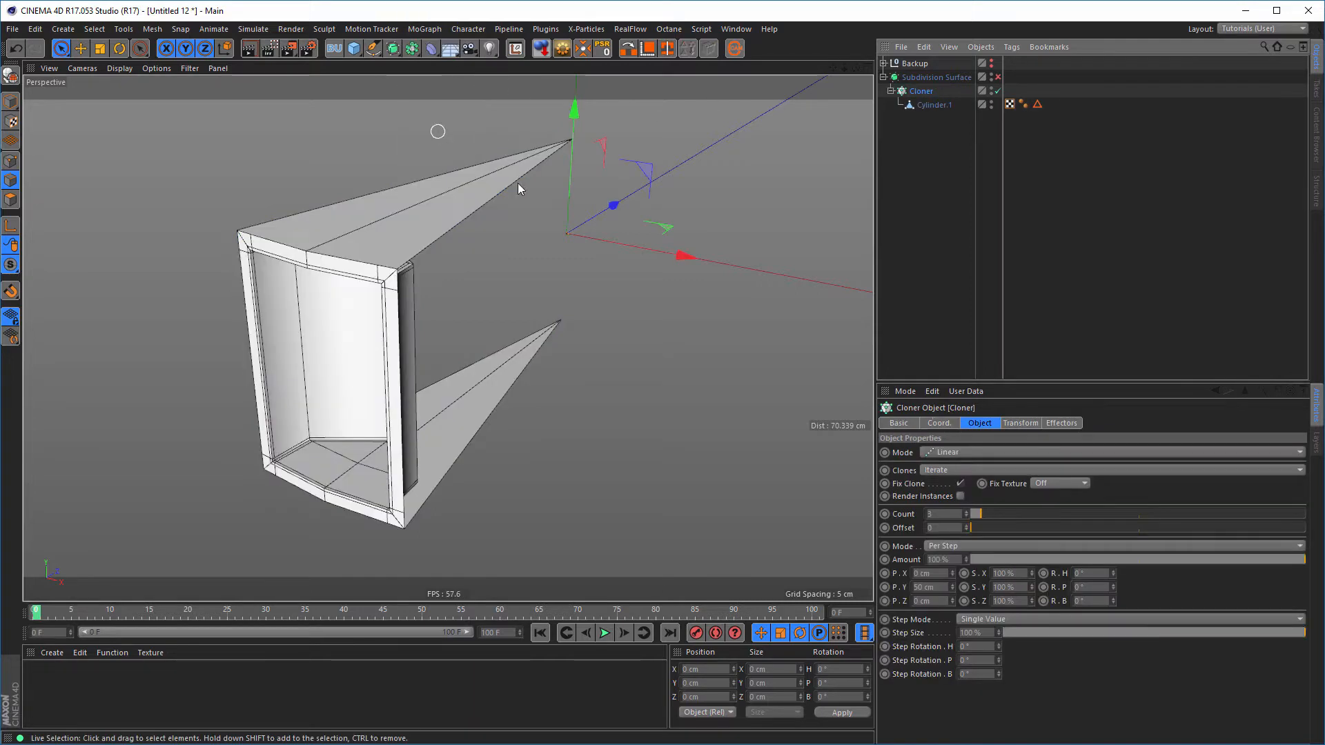
Switch the Cloner to Radial mode and set its plane to XZ
left_click(950, 454)
left_click(960, 498)
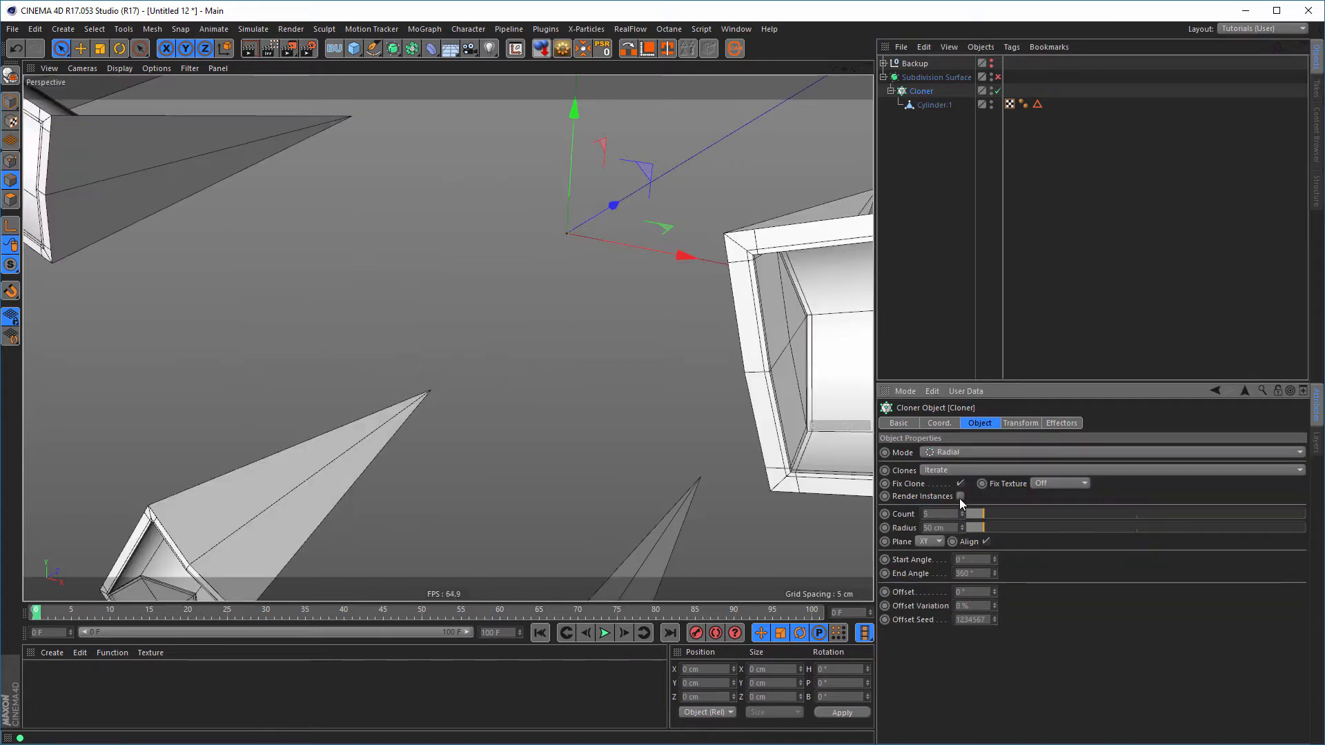
left_click(930, 544)
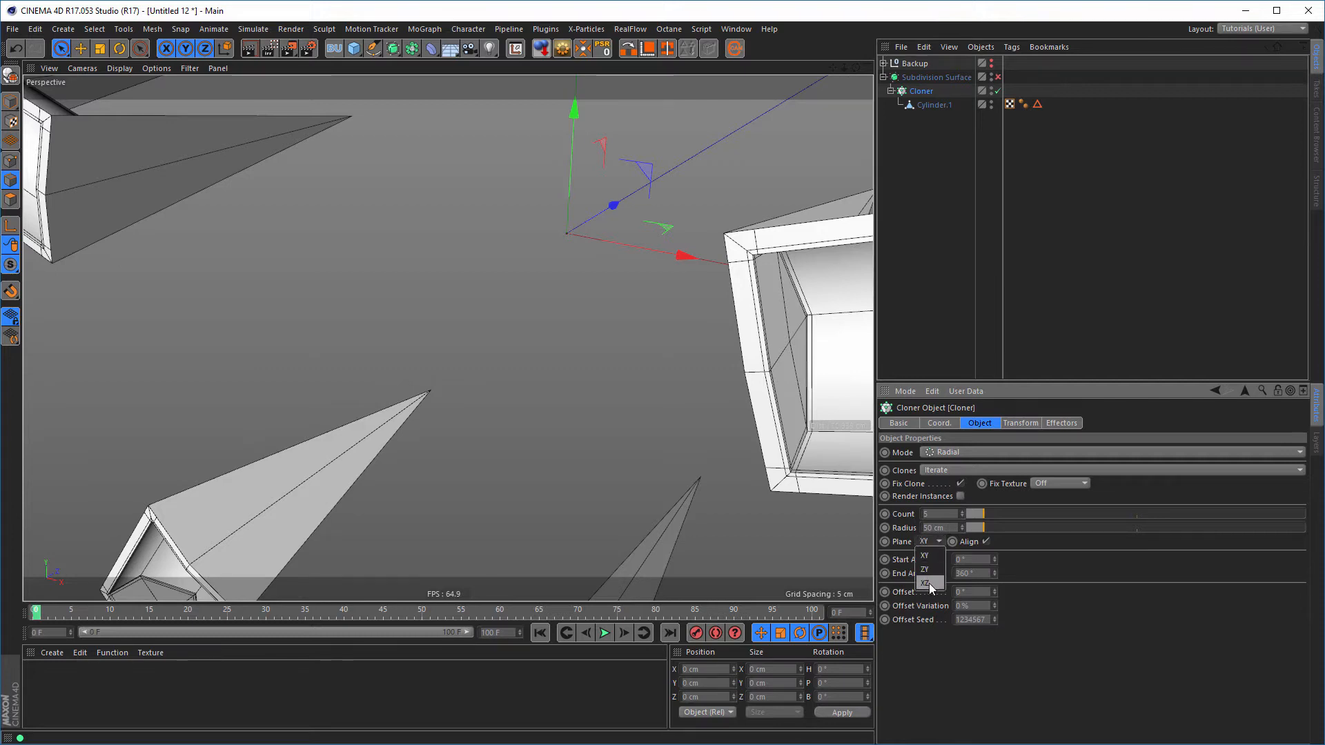
left_click(928, 583)
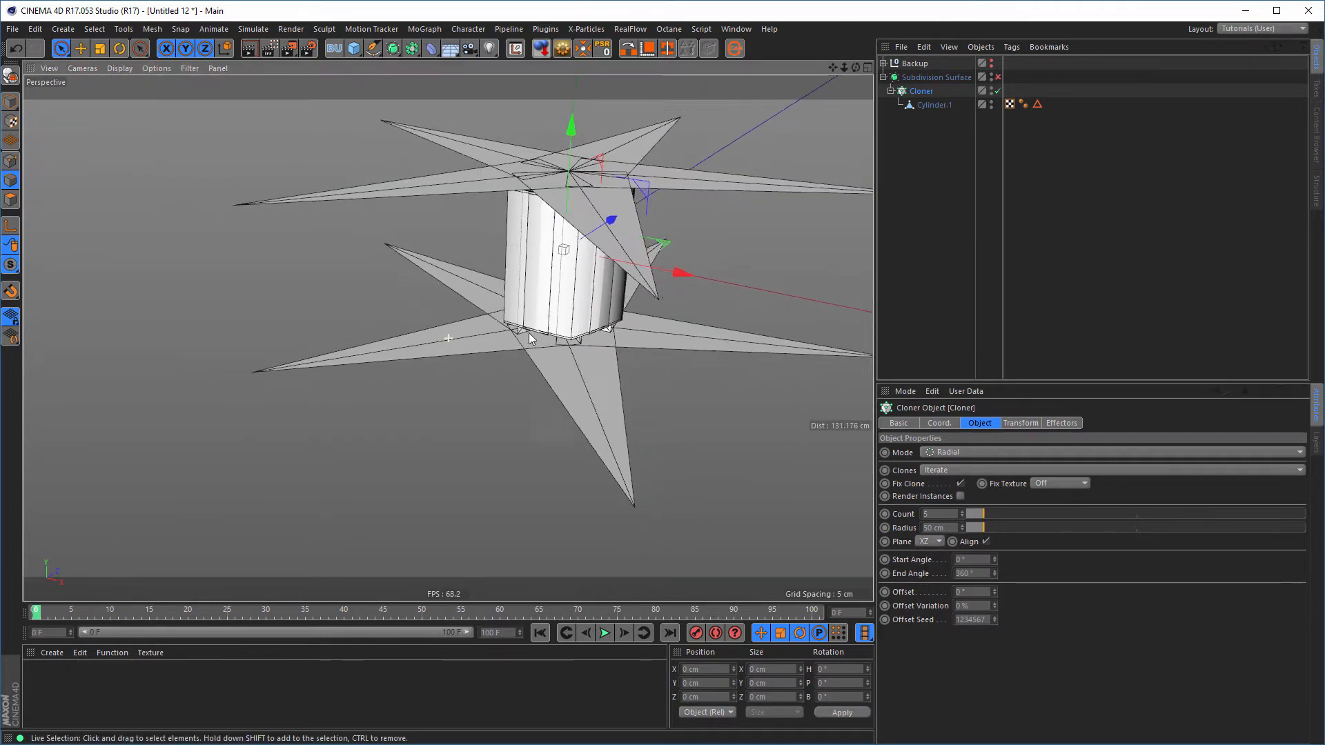
left_click_drag(529, 338, 583, 405, "alt")
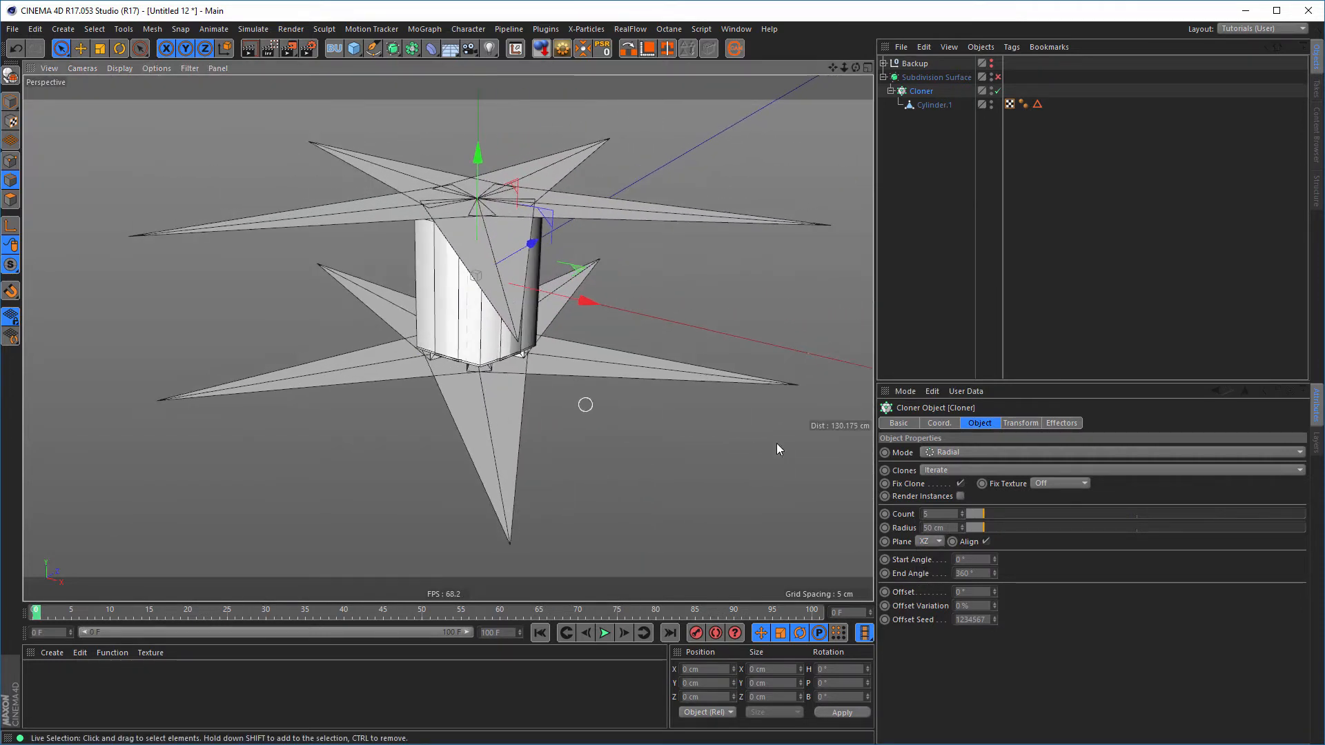
Set the Cloner's radius to 0 cm and its count to 18
left_click(947, 528)
type("0")
key("Return")
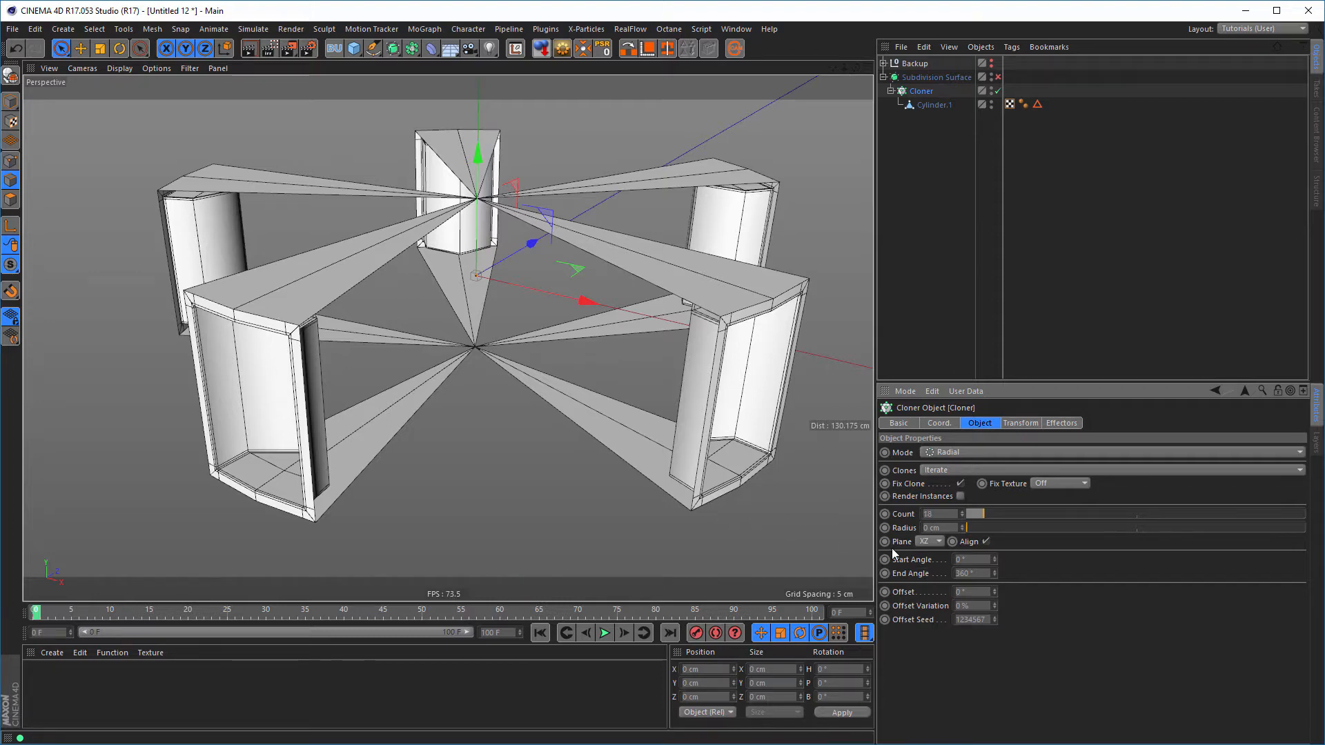
key("Return")
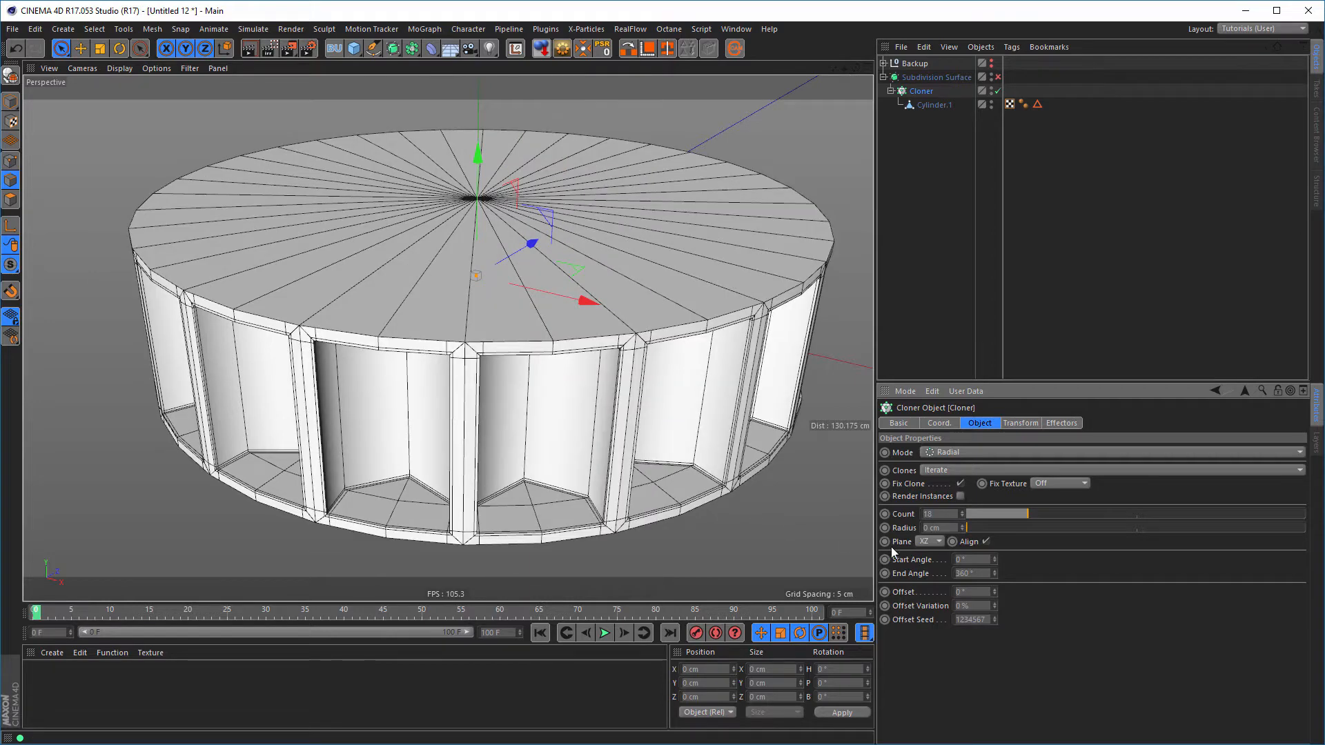
Enable the Subdivision Surface and inspect the smoothing of the radial clones around the ring and at its centre
scroll(496, 366, "up", 6)
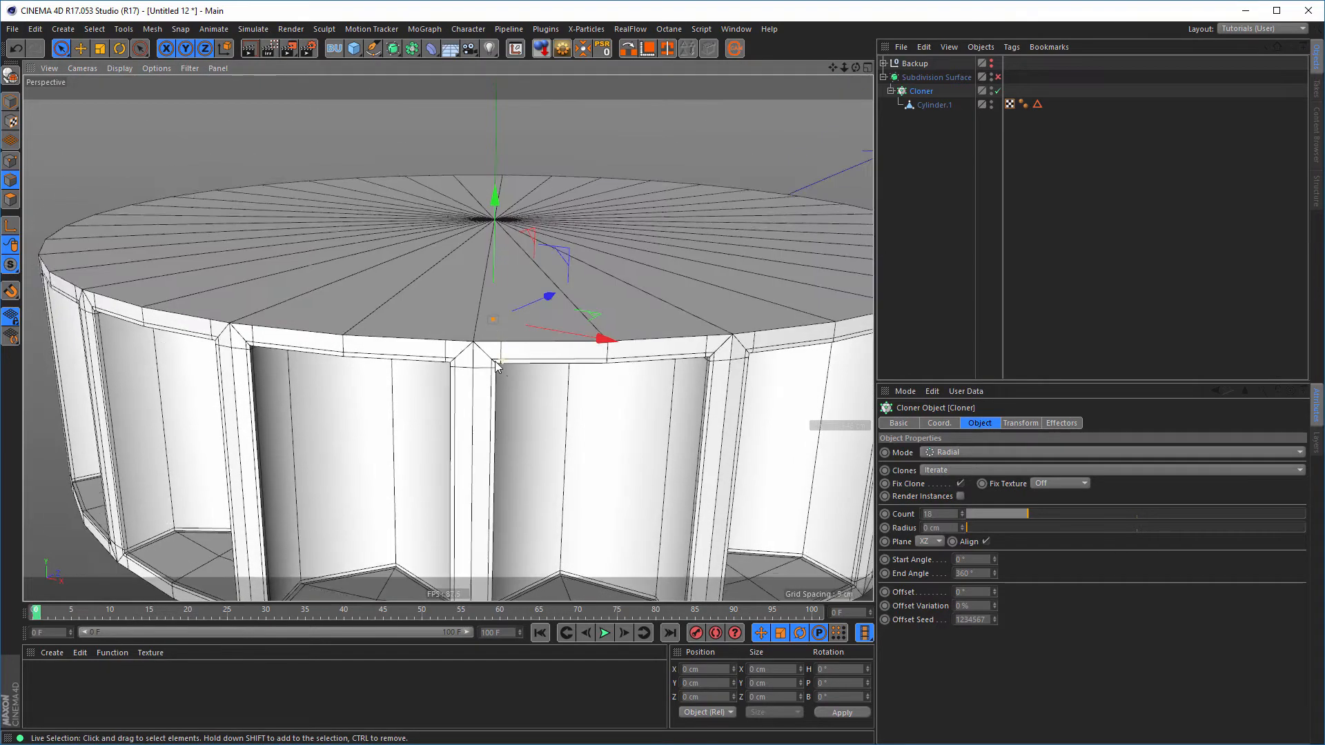
scroll(497, 366, "down", 5)
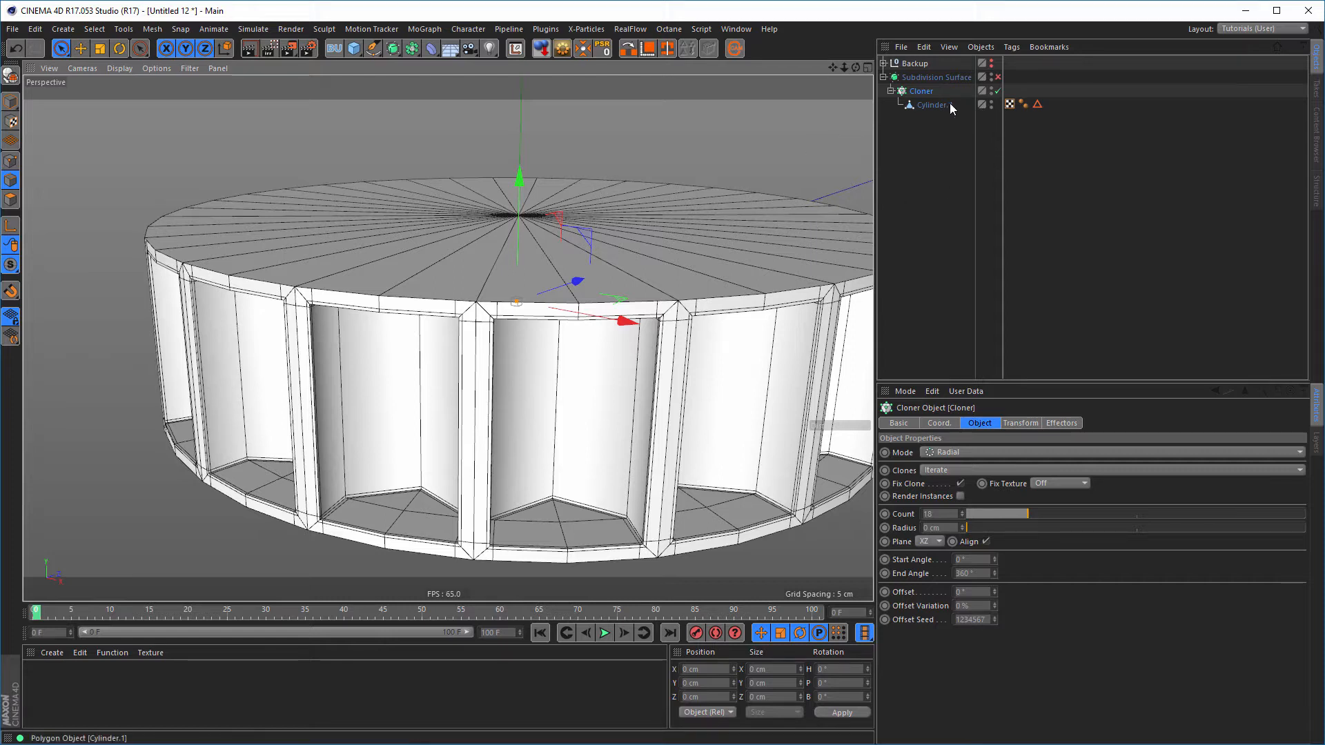
left_click(998, 91)
left_click(998, 91)
left_click(998, 77)
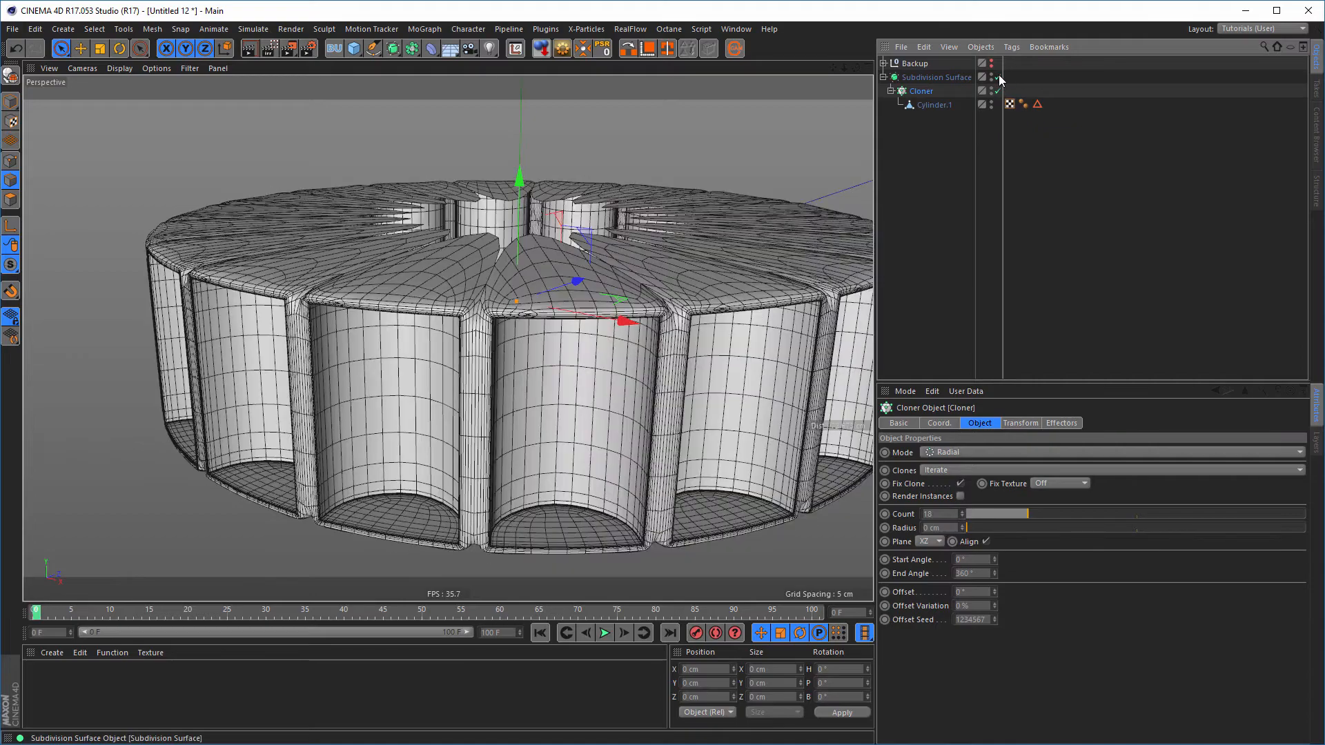
left_click_drag(626, 270, 488, 173, "alt")
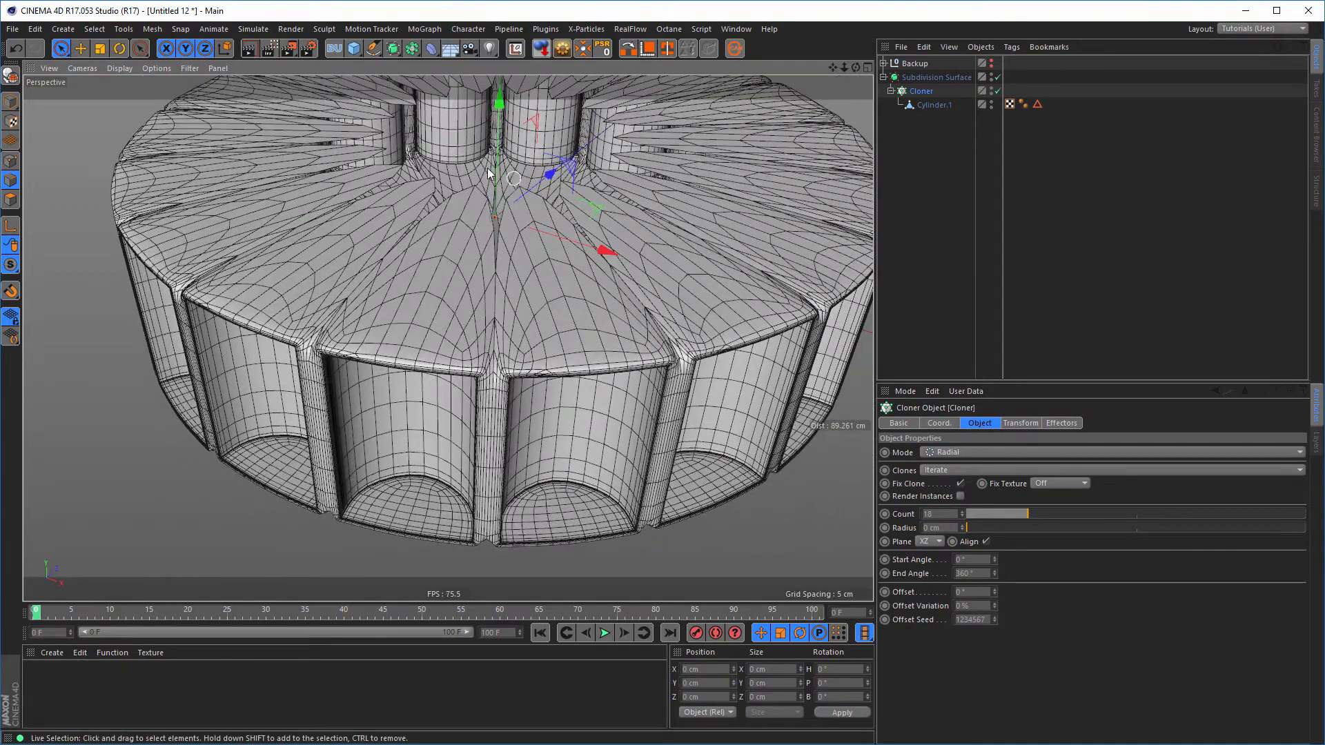
mouse_move(565, 349)
right_mouse_down("alt")
mouse_move(635, 343)
mouse_move(567, 339)
right_mouse_up("alt")
mouse_move(554, 328)
left_mouse_down("alt")
mouse_move(579, 357)
mouse_move(545, 345)
mouse_move(557, 343)
left_mouse_up("alt")
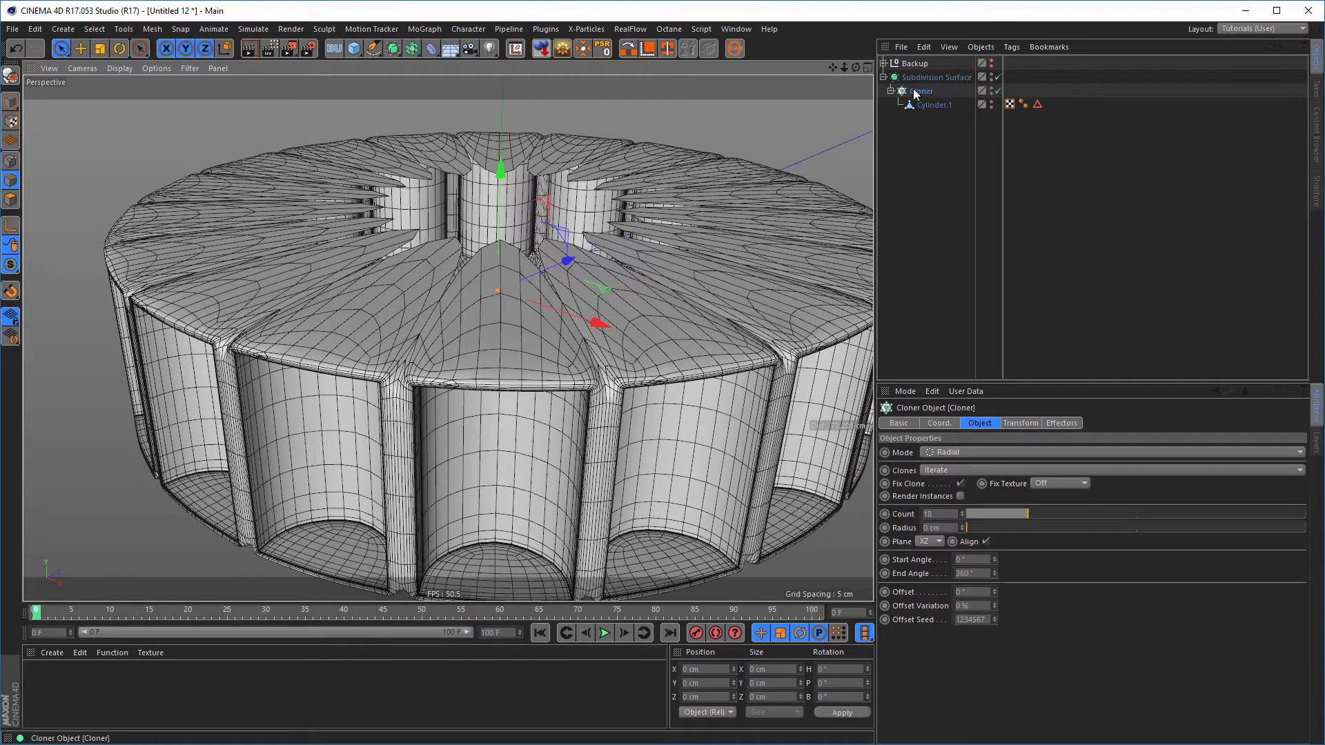
Add a Connect object as the parent of the Cloner inside the Subdivision Surface
left_click(412, 49)
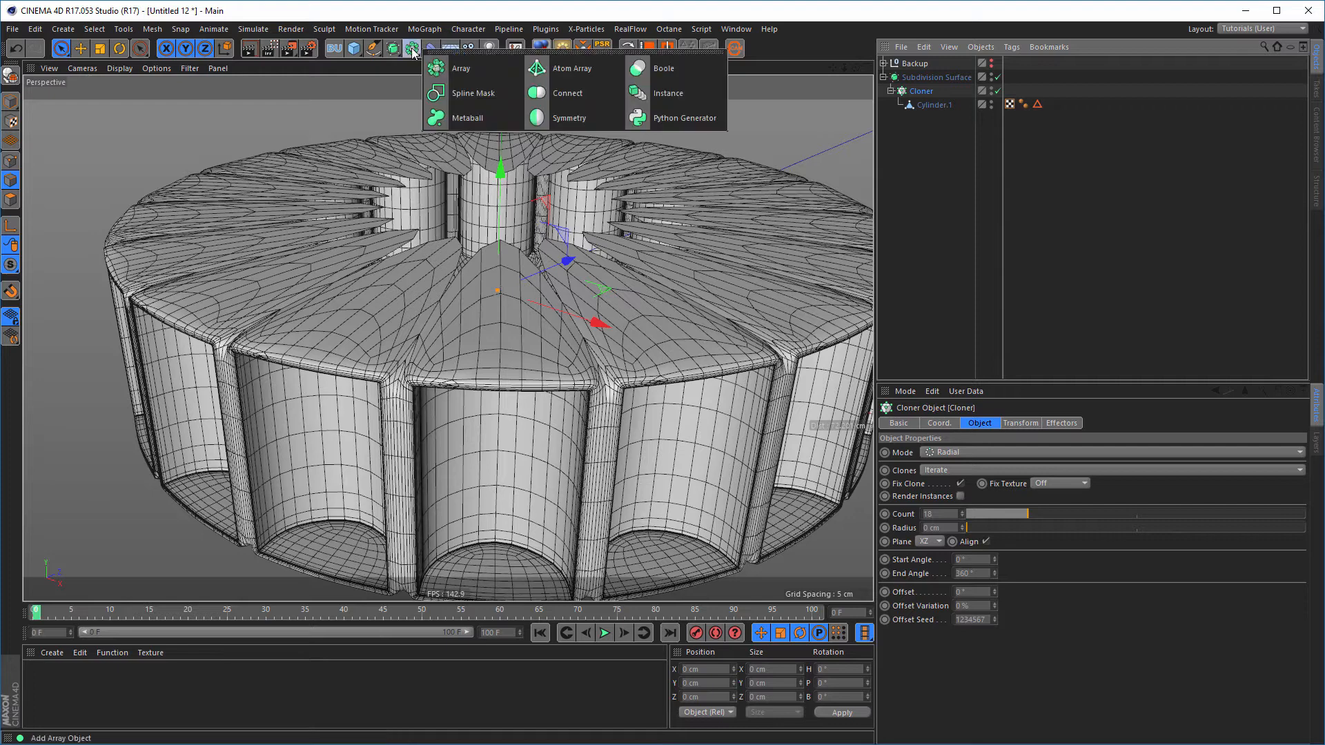
left_click(563, 97)
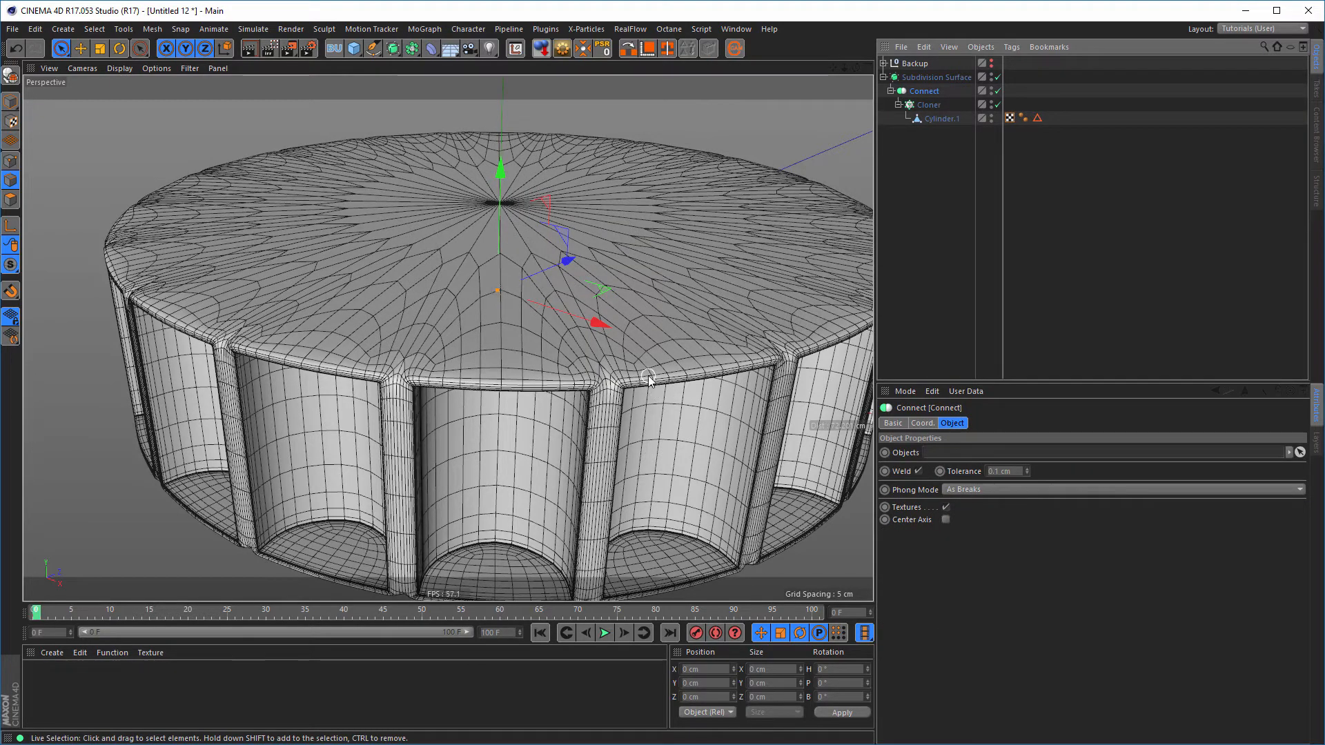
Inspect the smoothed, connected ring's rim and pocket corners up close, and disable the Subdivision Surface
scroll(648, 376, "up", 8)
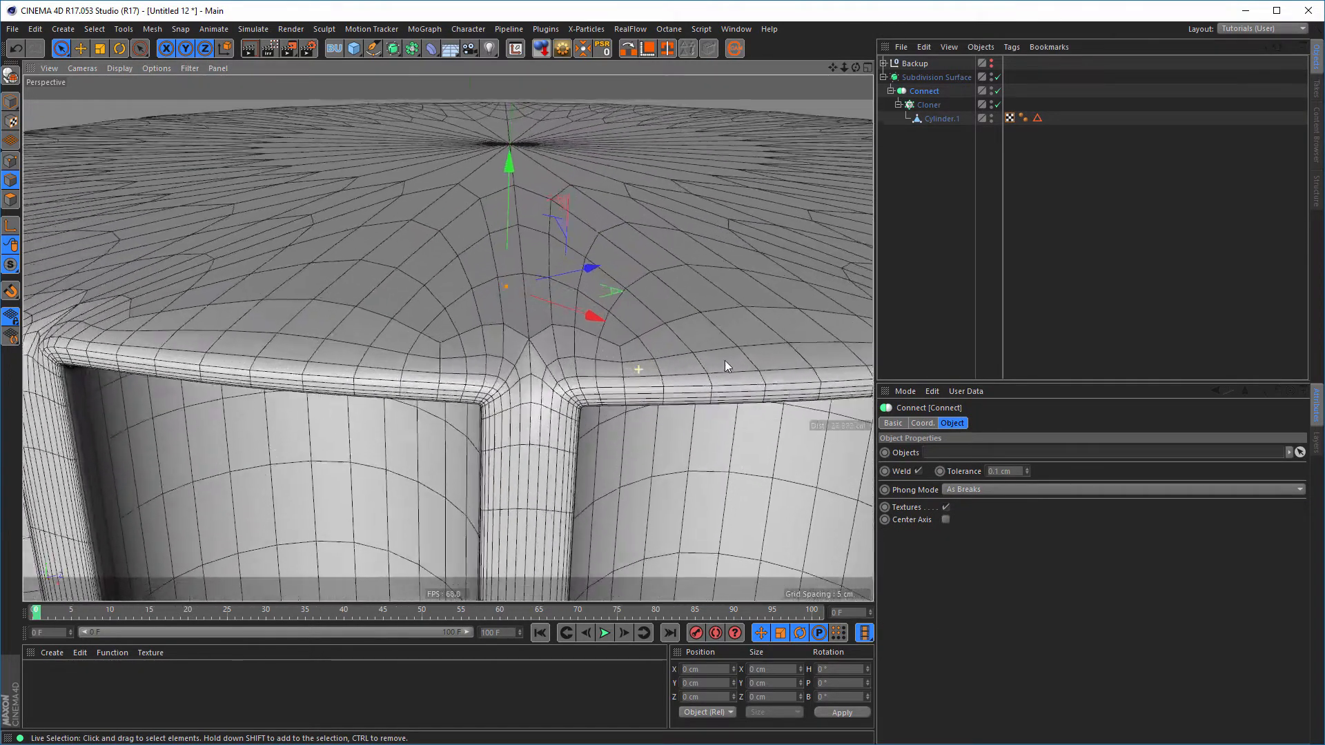
scroll(724, 366, "up", 3)
mouse_move(469, 382)
left_mouse_down("alt")
mouse_move(607, 390)
mouse_move(474, 391)
left_mouse_up("alt")
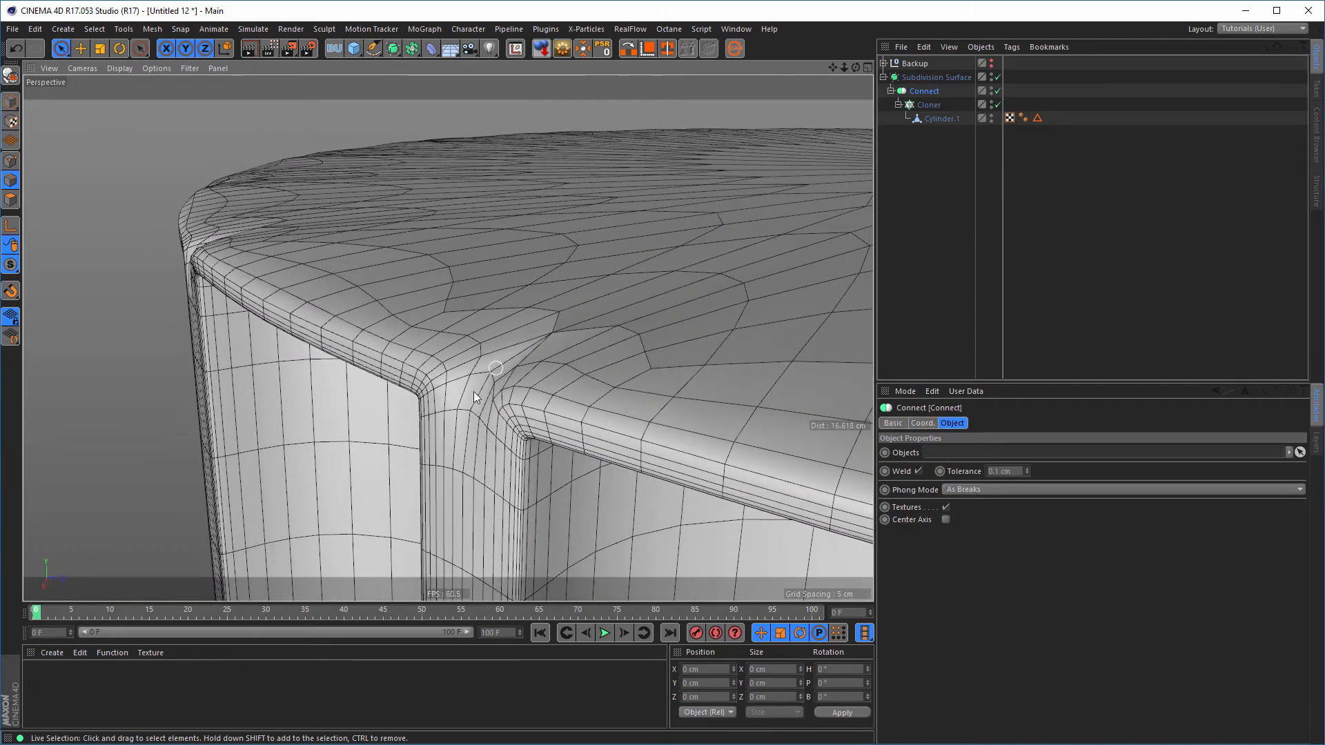
scroll(536, 360, "down", 10)
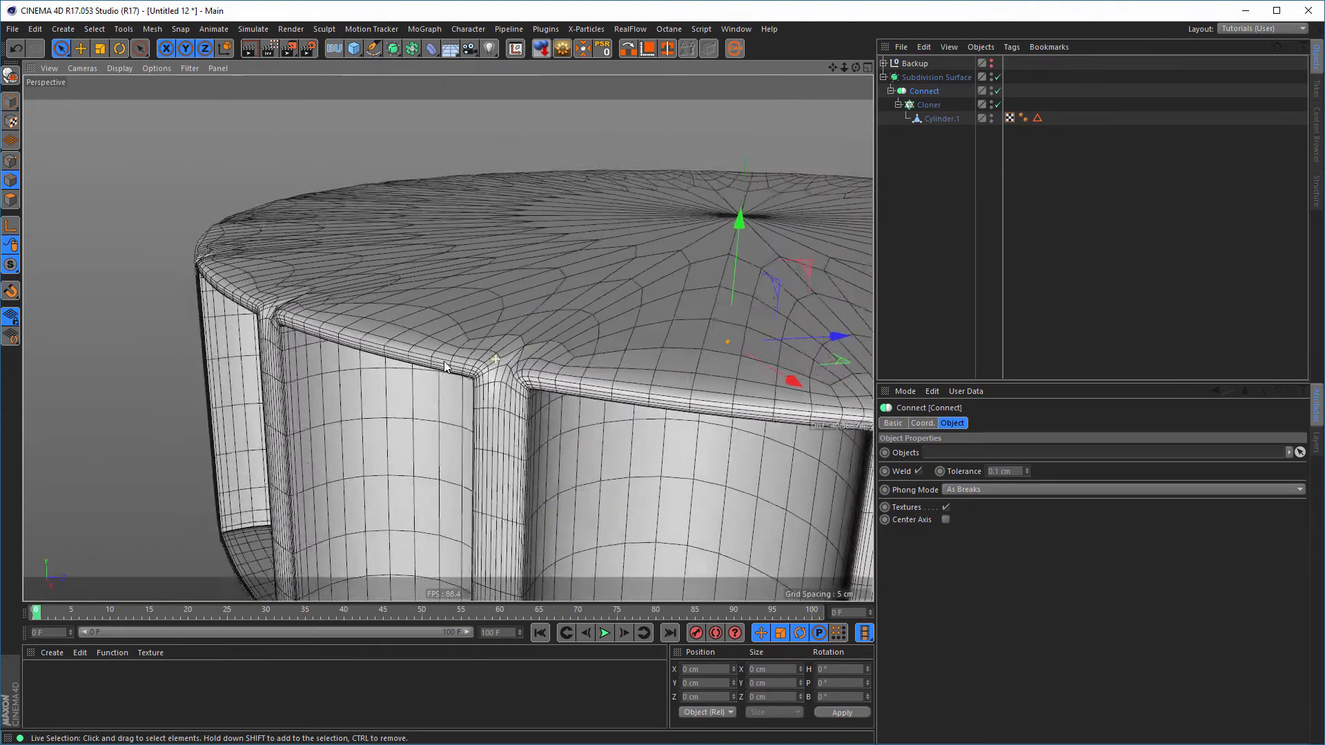
right_click_drag(491, 377, 473, 378, "alt")
middle_click_drag(518, 321, 526, 267, "alt")
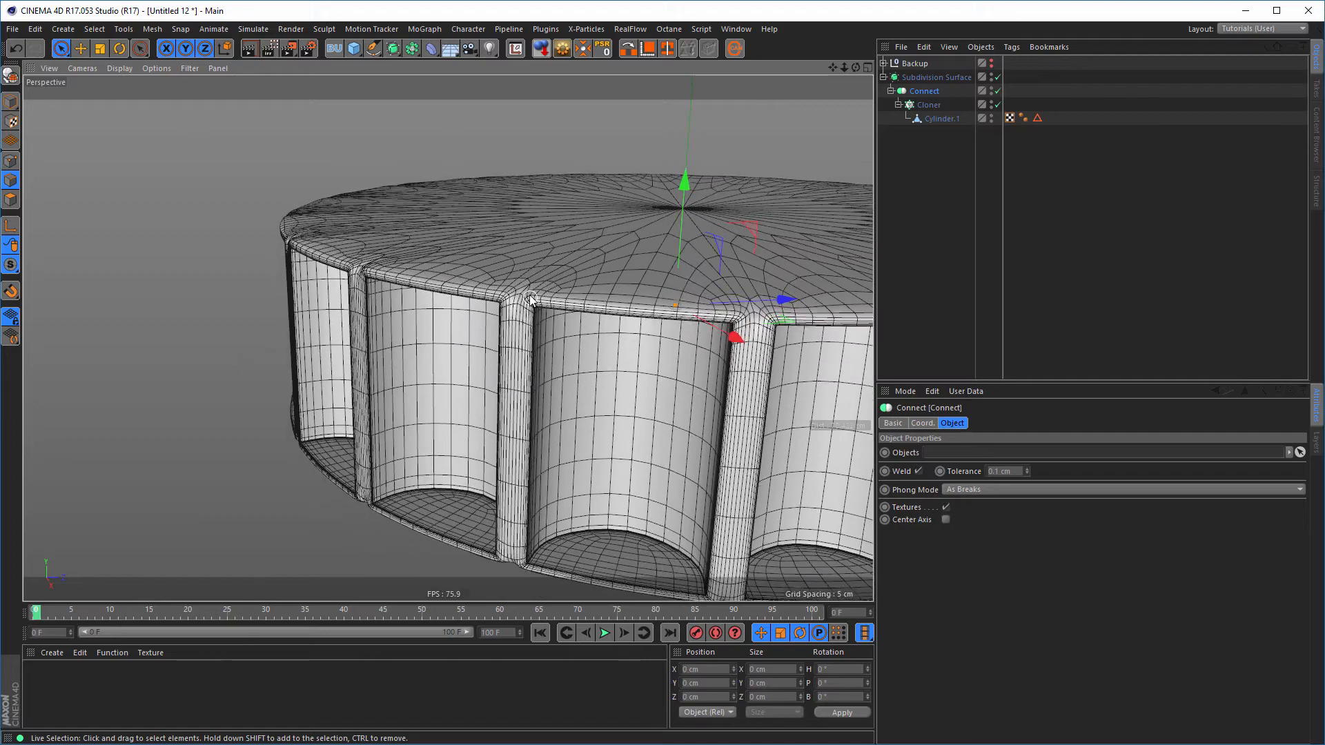
left_click_drag(522, 288, 525, 330, "alt")
right_click_drag(547, 262, 589, 260, "alt")
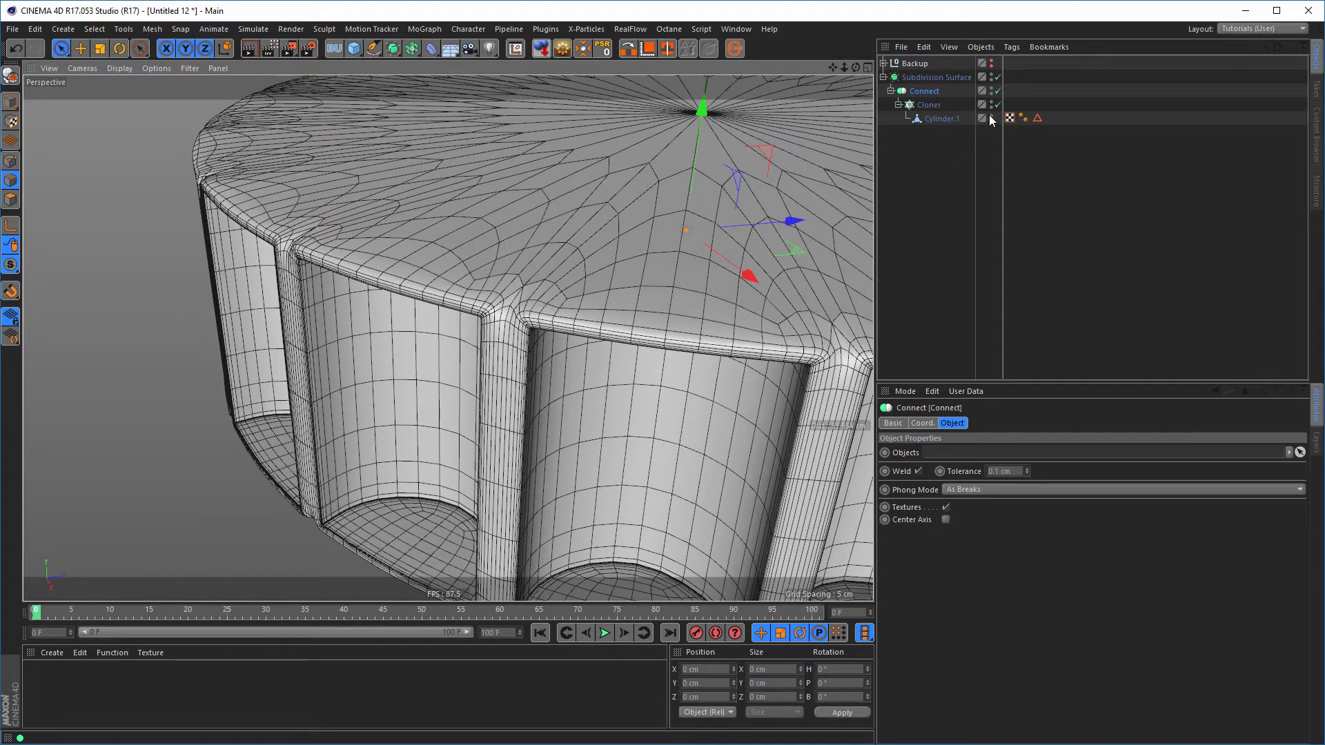
left_click(997, 76)
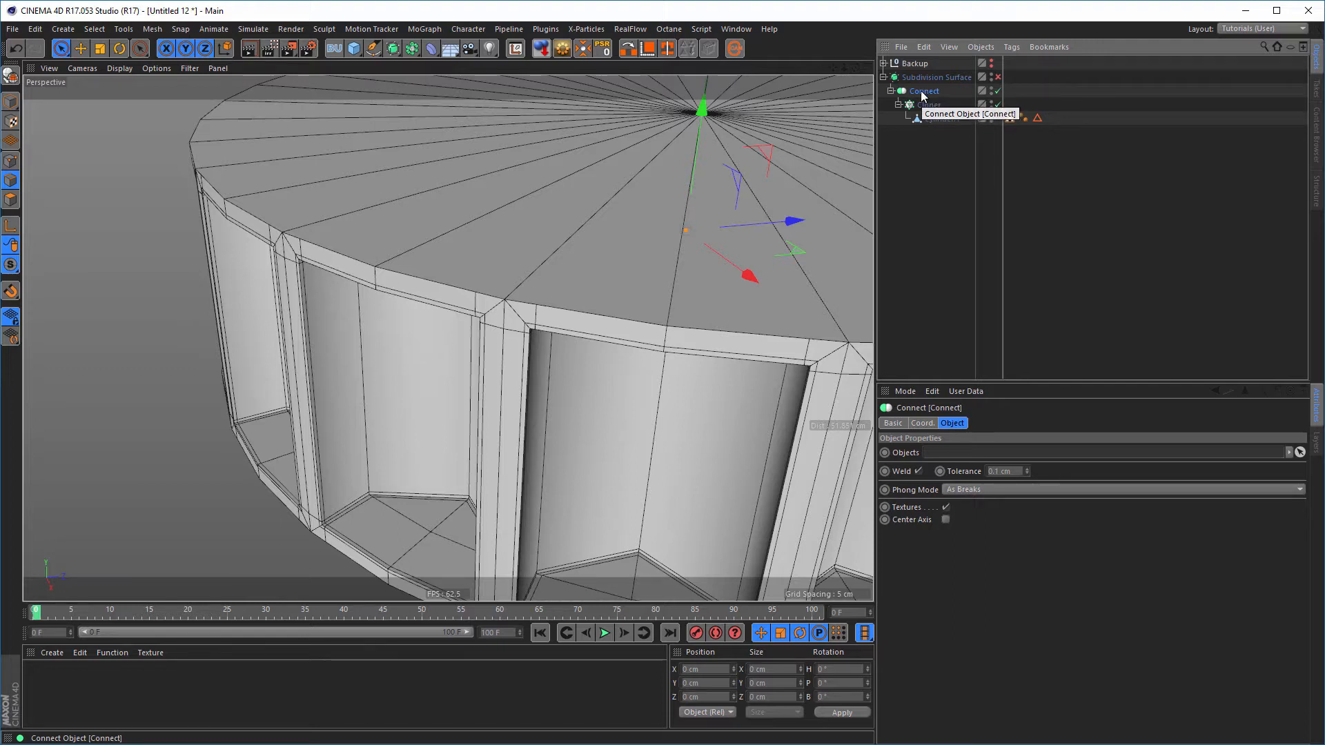
Copy the Connect hierarchy into the Backup group
left_click_drag(922, 95, 923, 67)
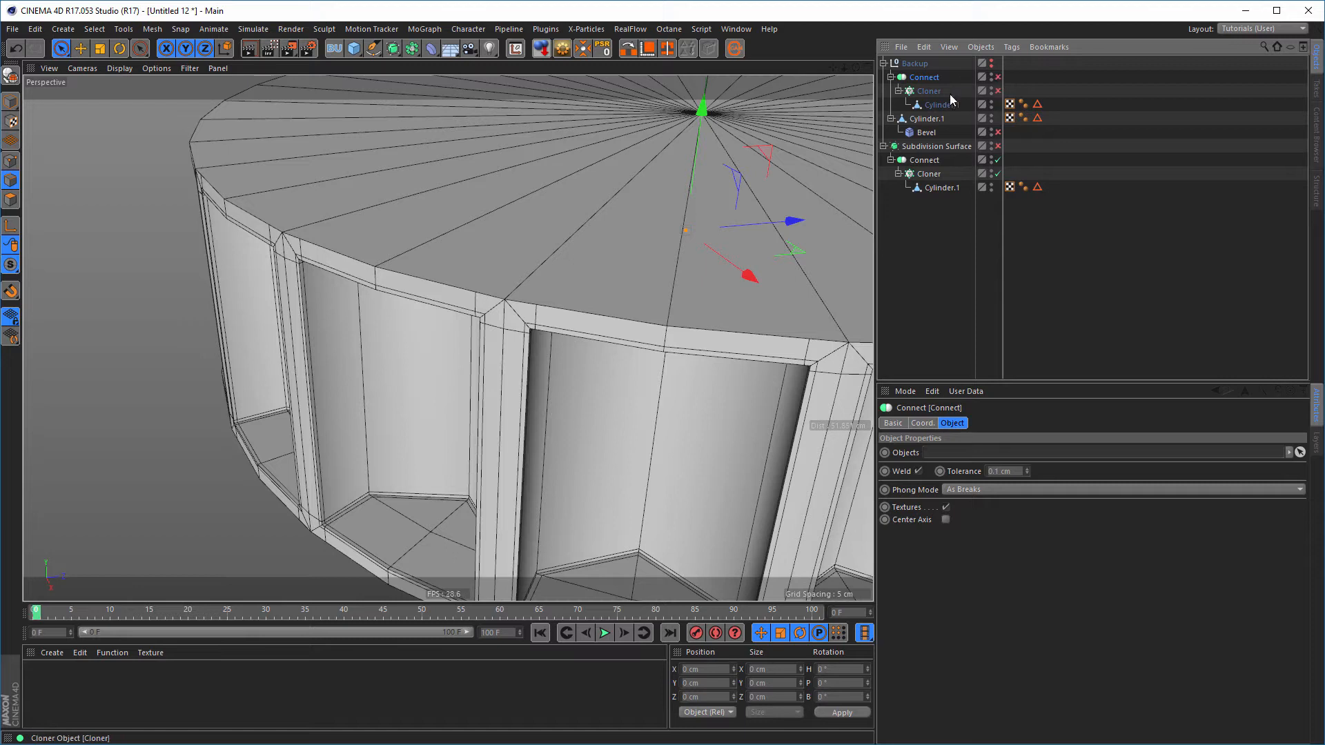
left_click(884, 63)
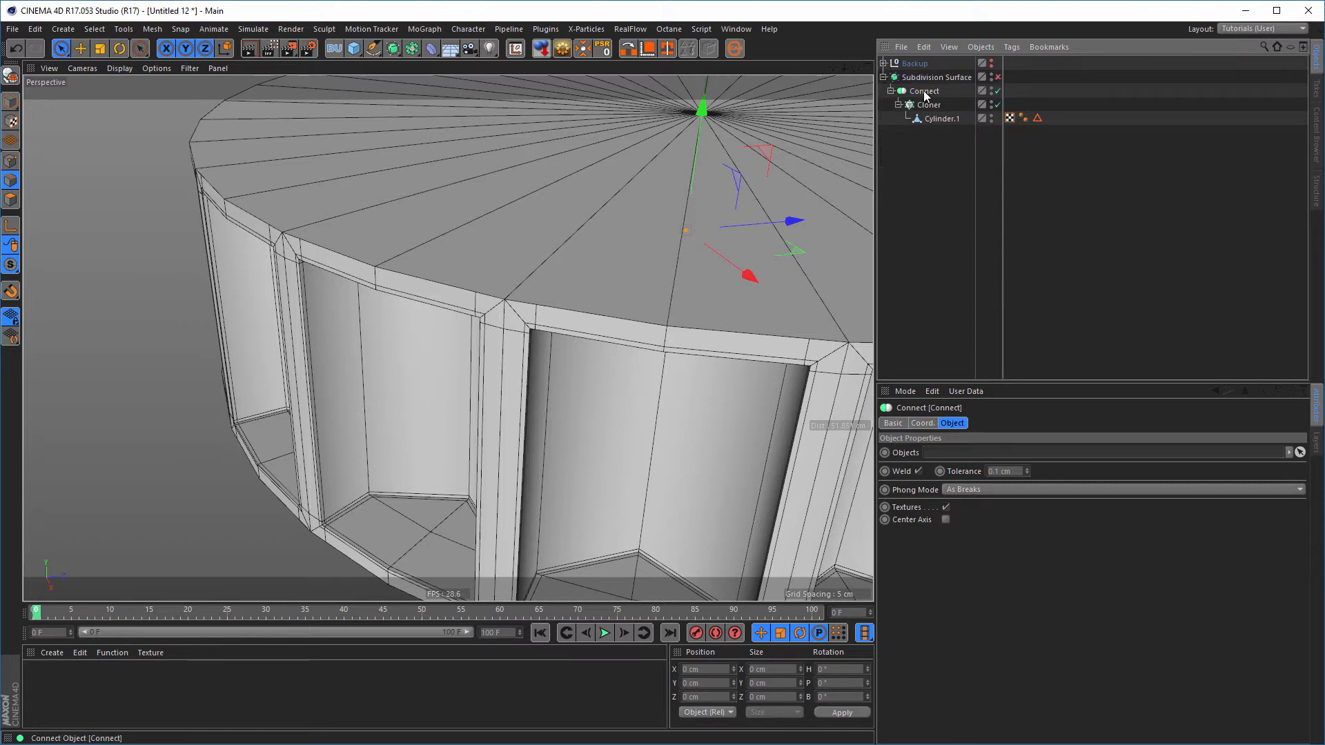
Collapse the Connect object under the Subdivision Surface into a single polygon object
left_click(911, 93)
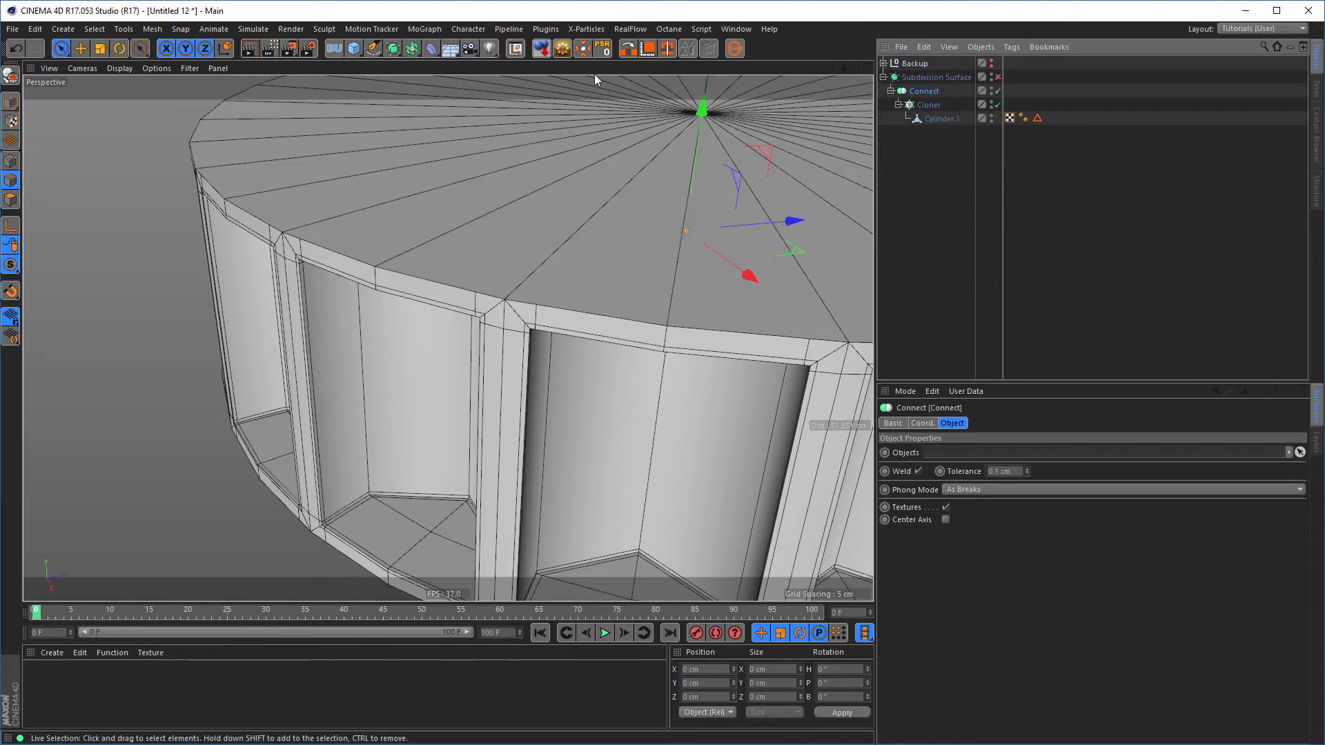
left_click(563, 49)
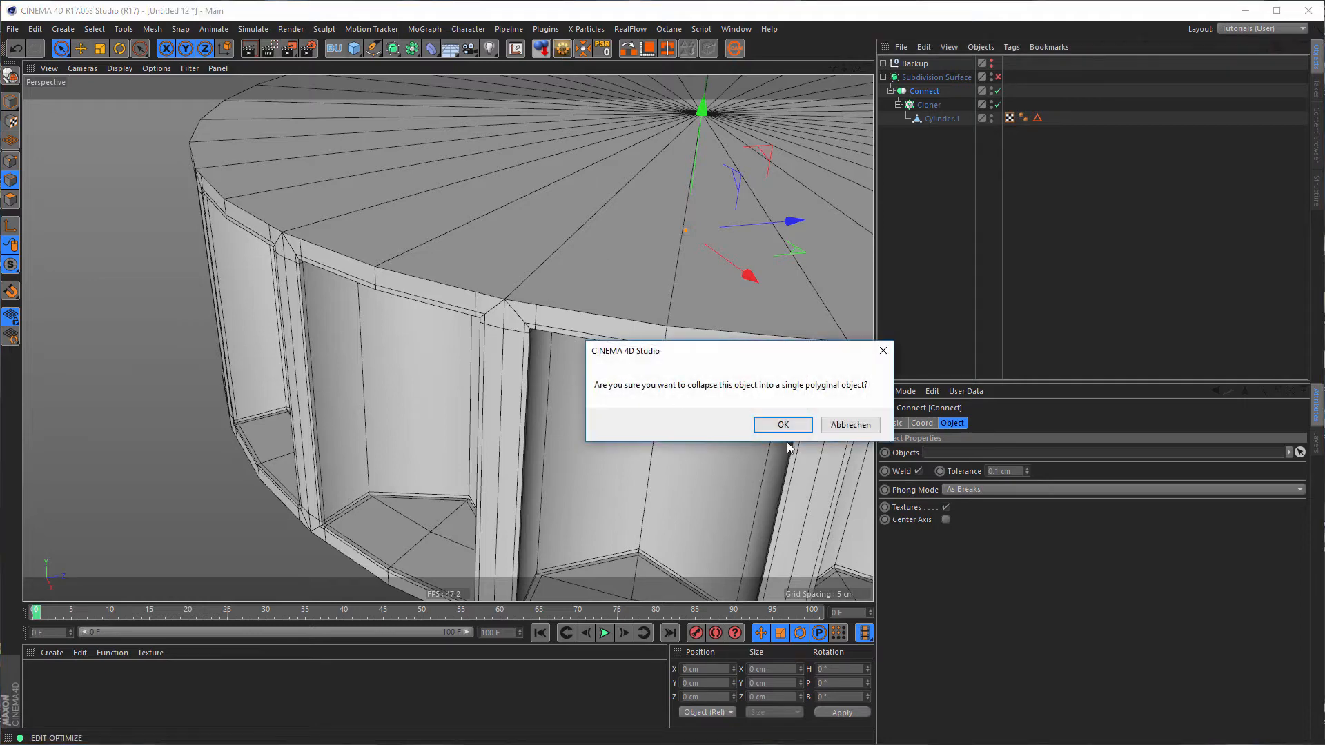
left_click(776, 425)
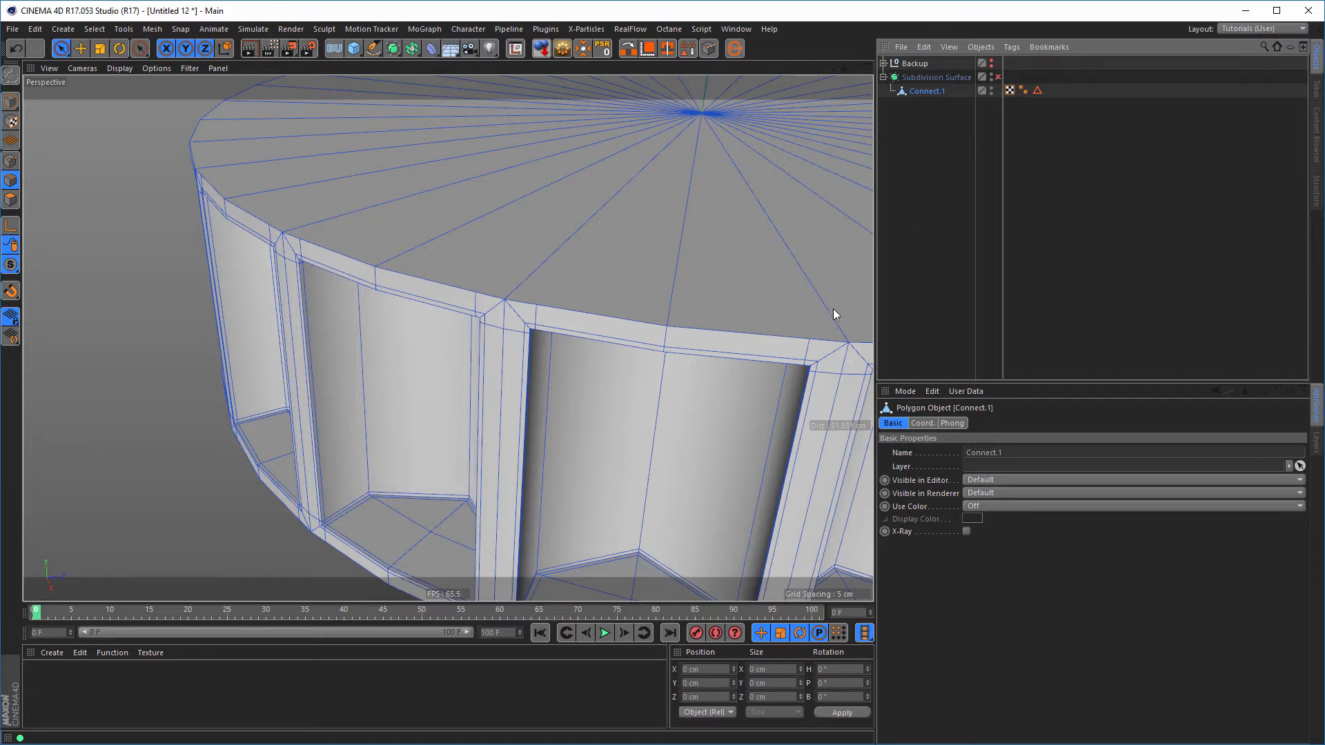
Preview edge loops around the pocket frames and along the ring's upper rim with Loop Selection
left_click_drag(833, 314, 525, 241, "alt")
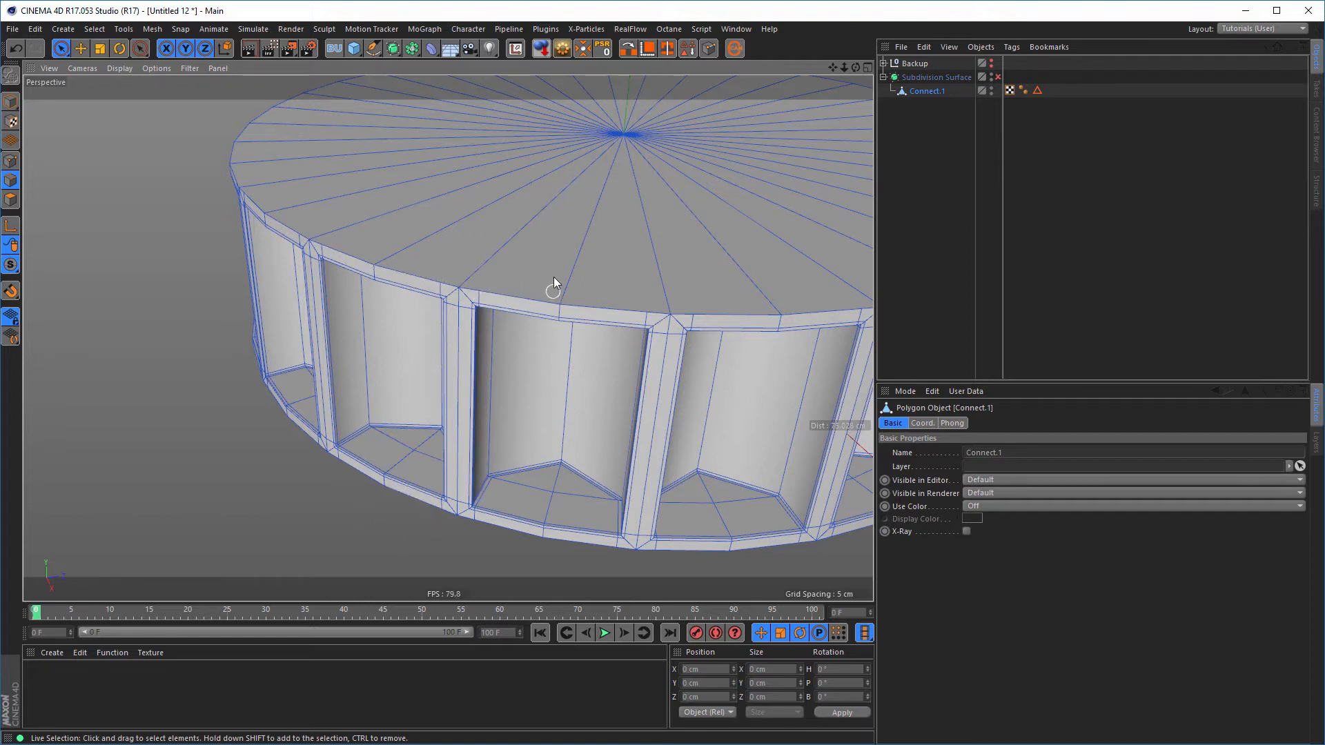
key("u")
key("l")
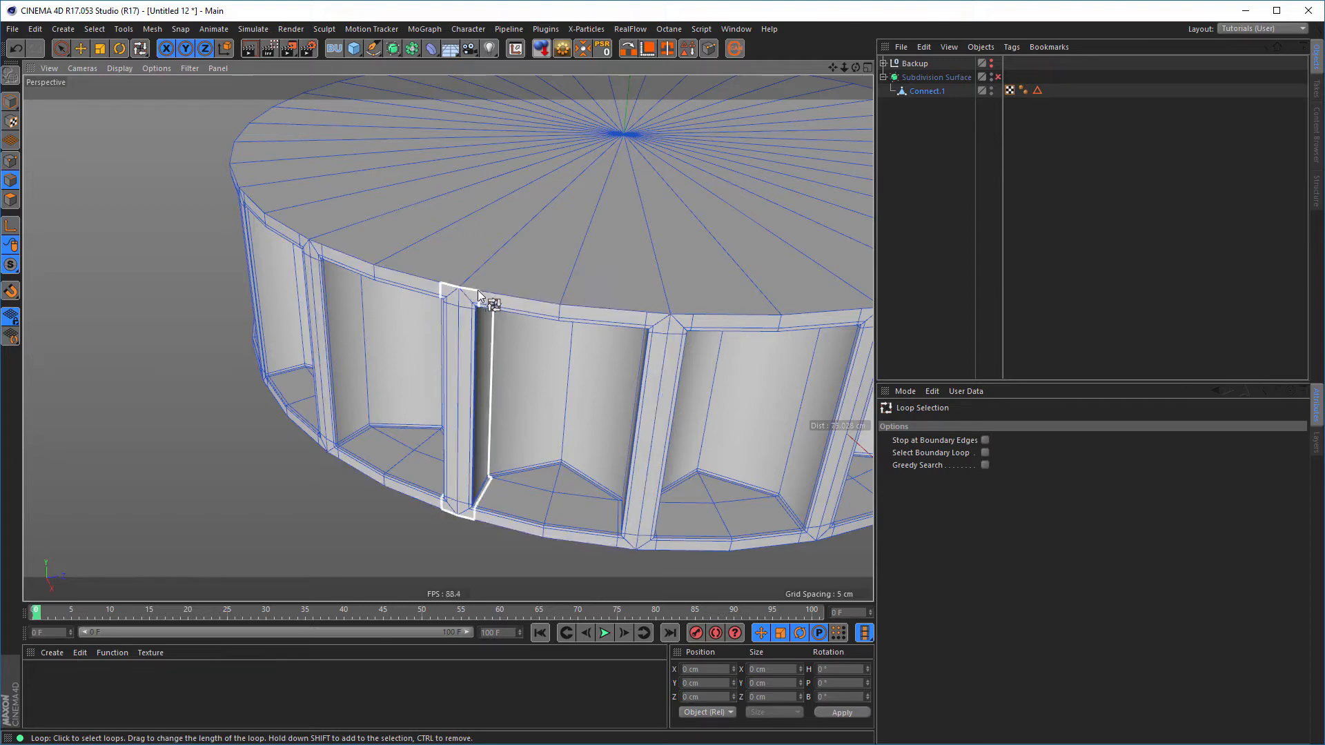
scroll(516, 274, "up", 4)
middle_click_drag(528, 279, 511, 288, "alt")
left_click_drag(511, 288, 493, 281, "alt")
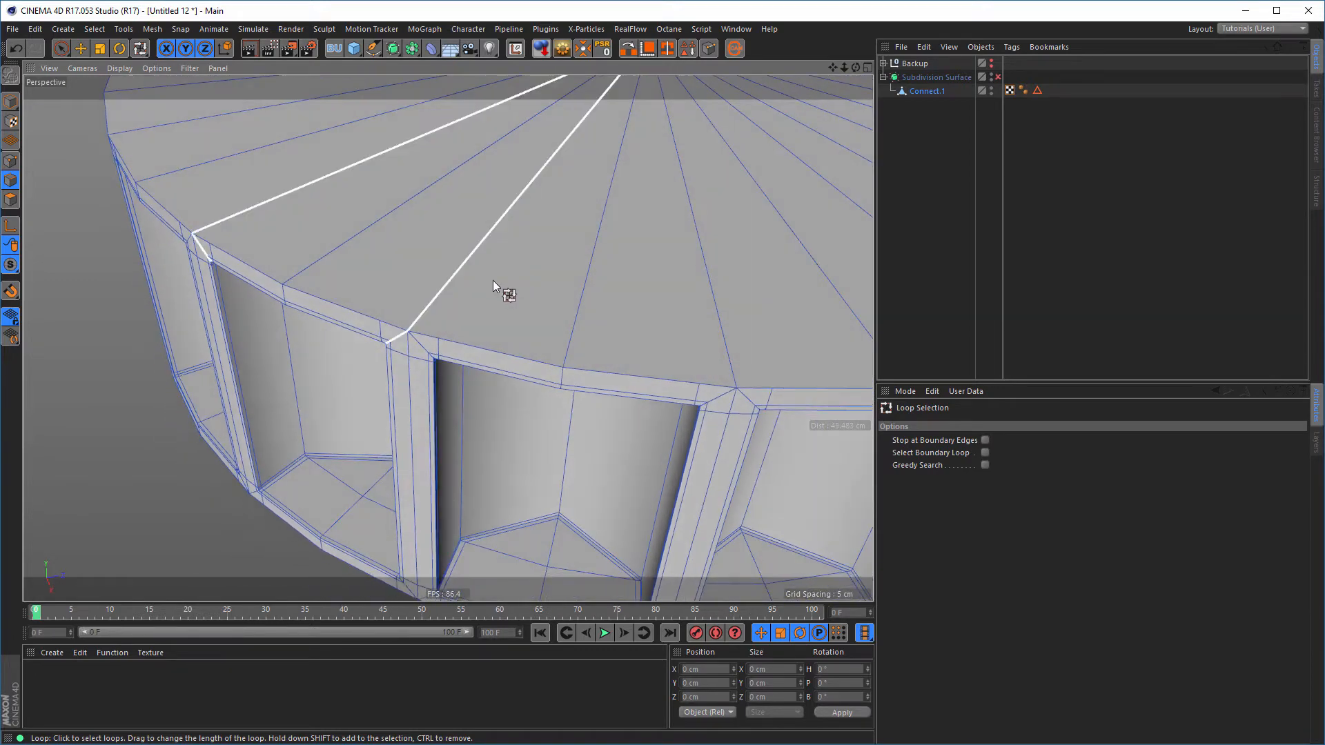
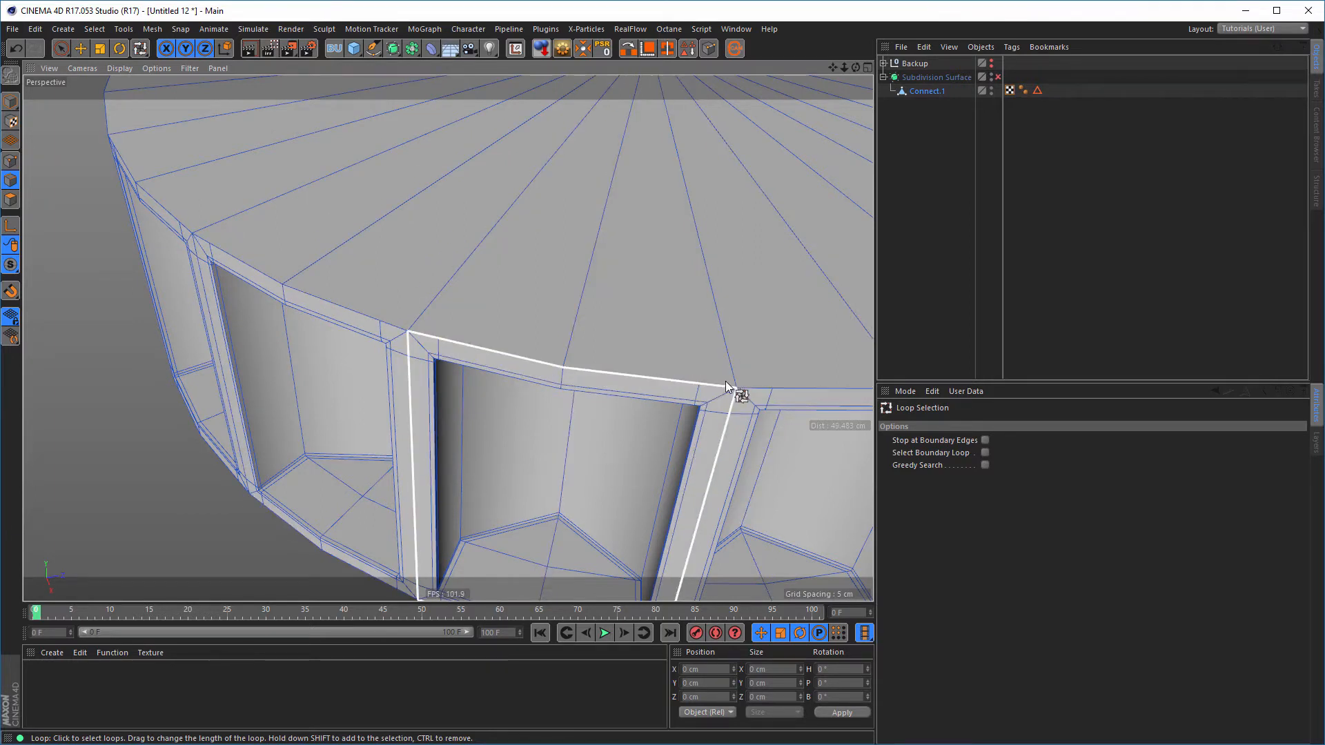
Try deleting the centre point of the ring's top cap in point mode, and undo the deletion
right_click_drag(669, 342, 587, 320, "alt")
left_click_drag(586, 321, 483, 445, "alt")
left_click_drag(544, 505, 550, 366, "alt")
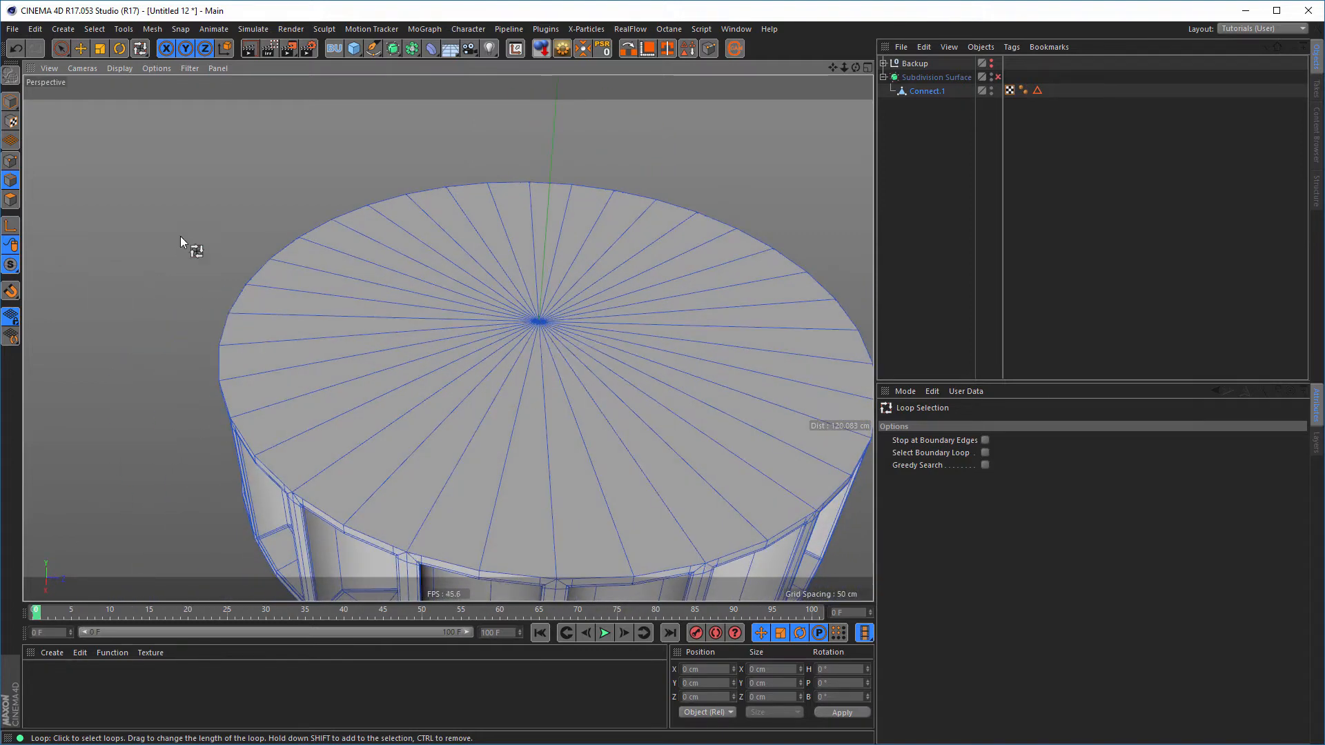
left_click(11, 163)
key("space")
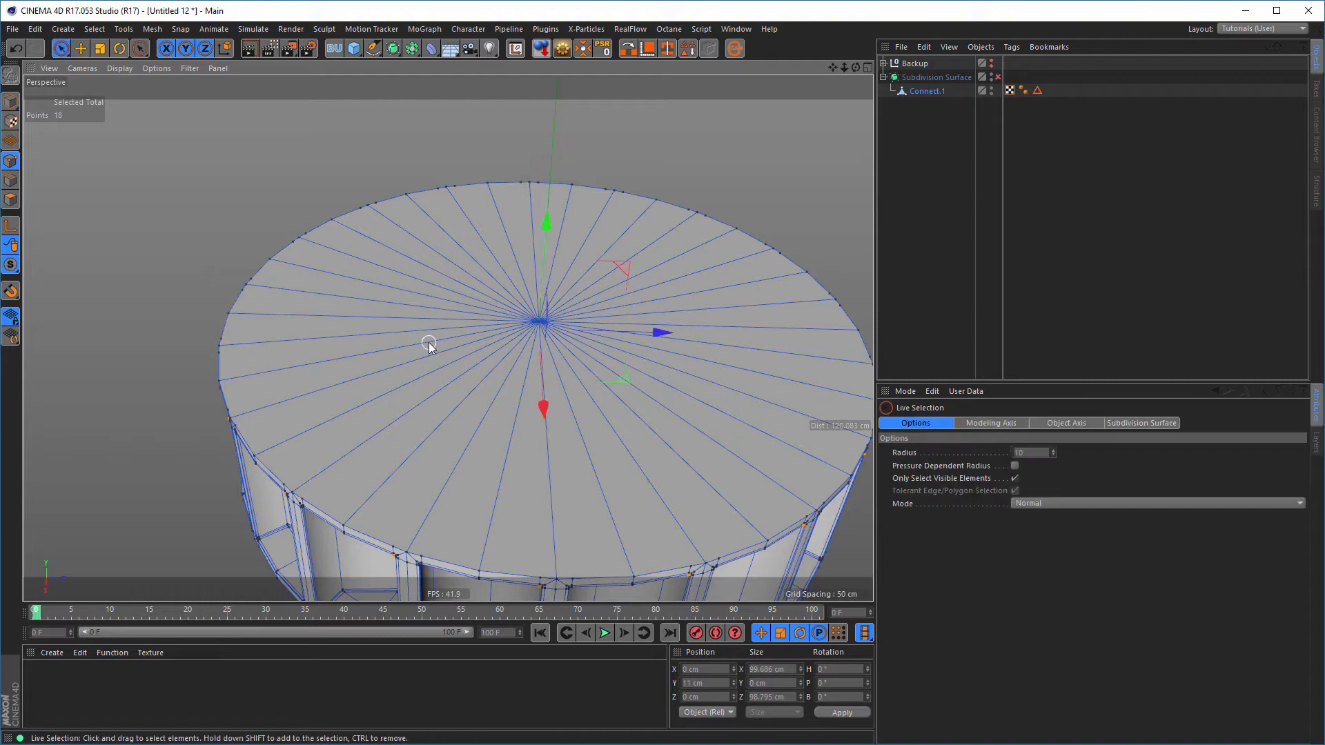
left_click(435, 343)
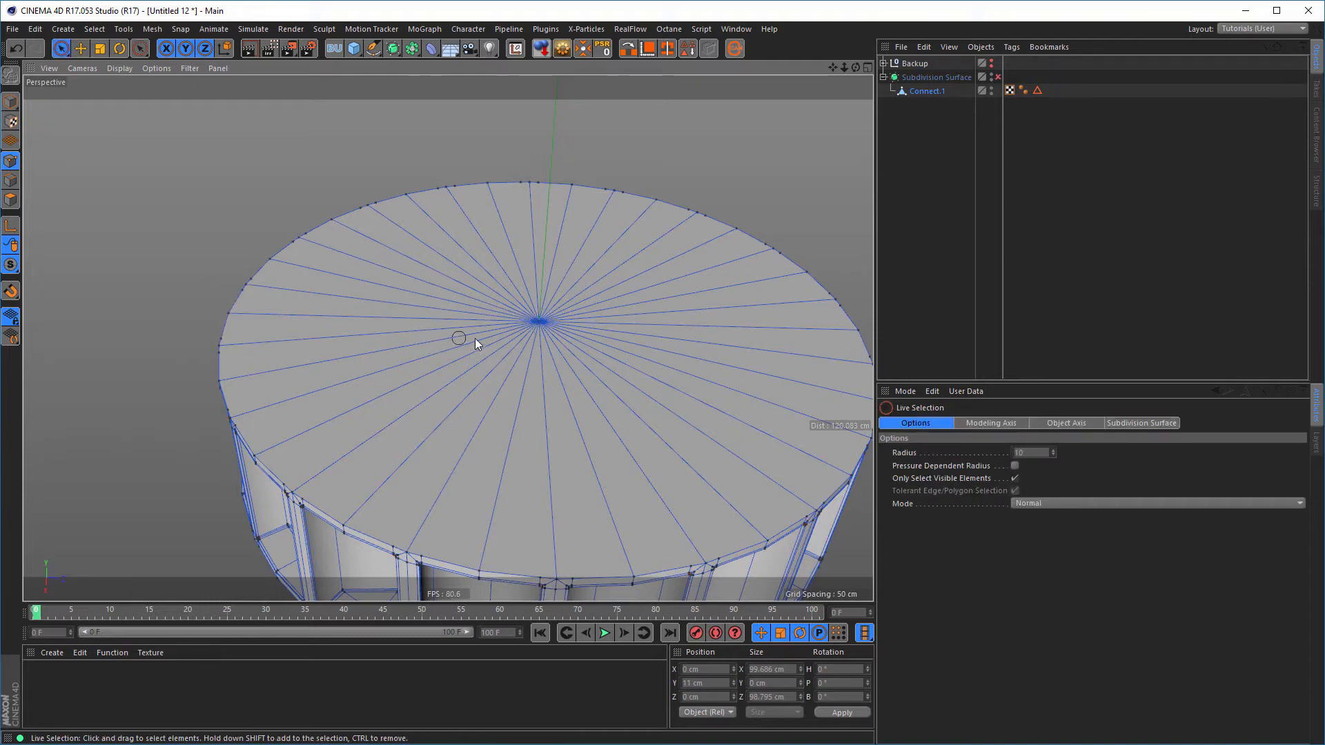
left_click(547, 324)
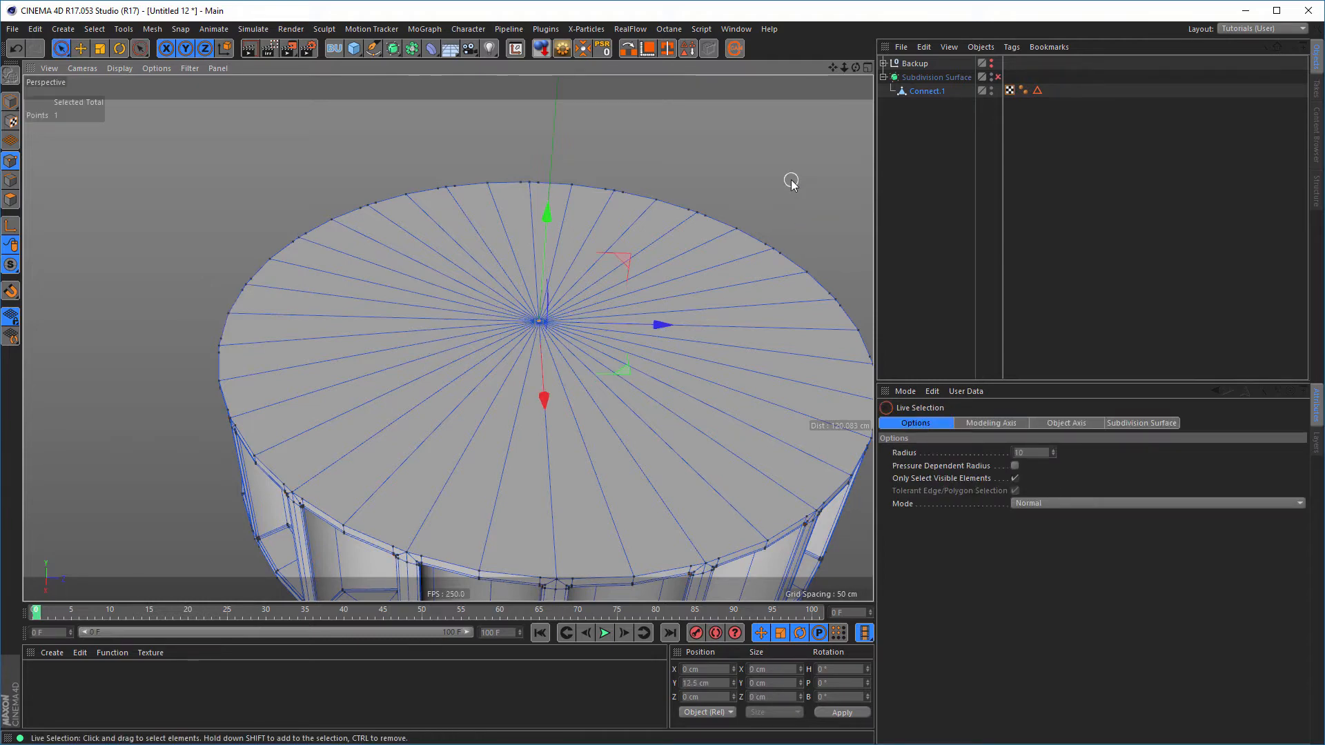
key("ctrl+z")
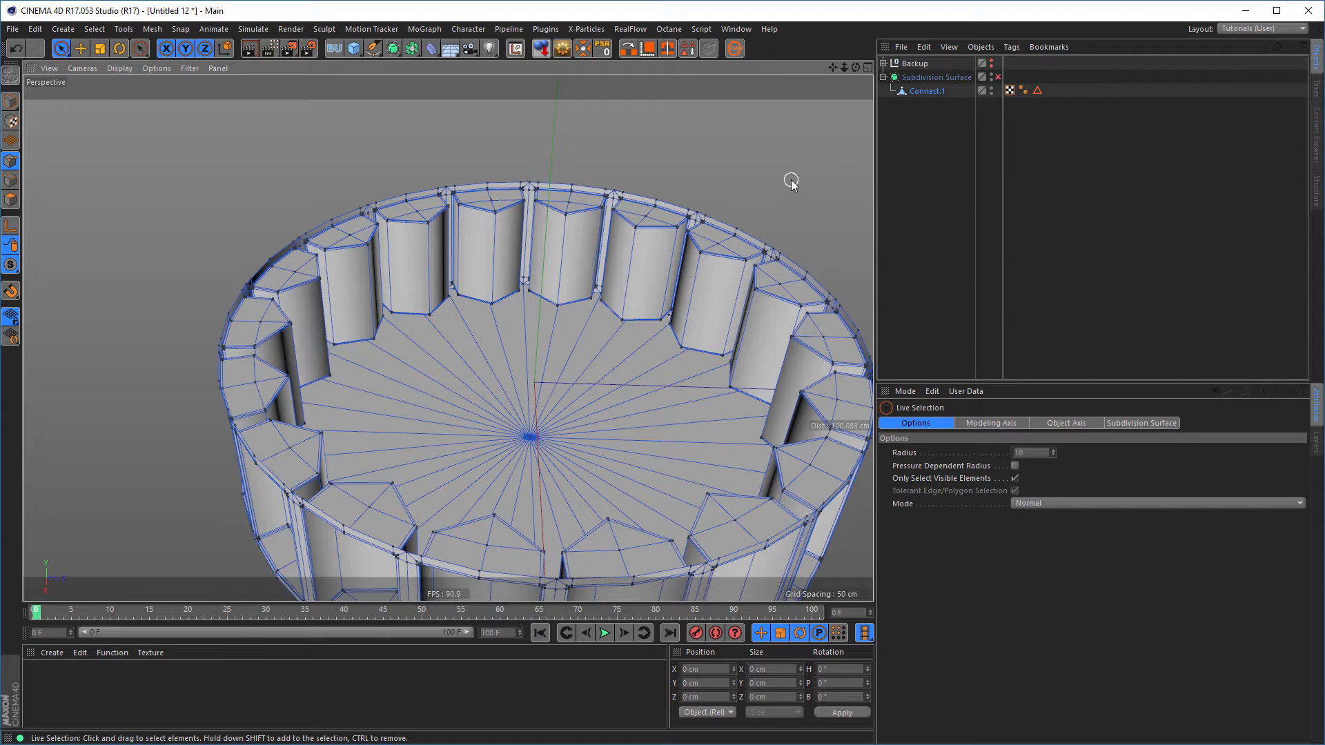
key("ctrl+z")
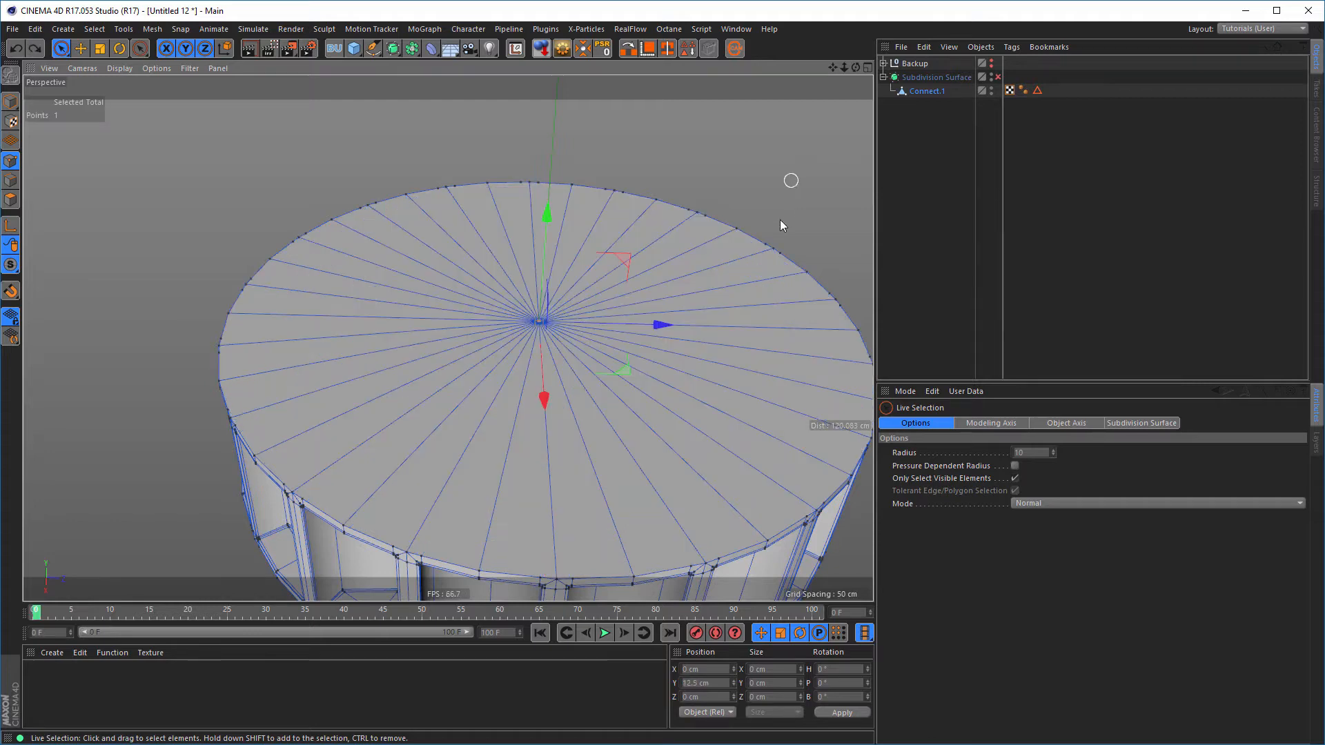
left_click_drag(606, 414, 519, 413, "alt")
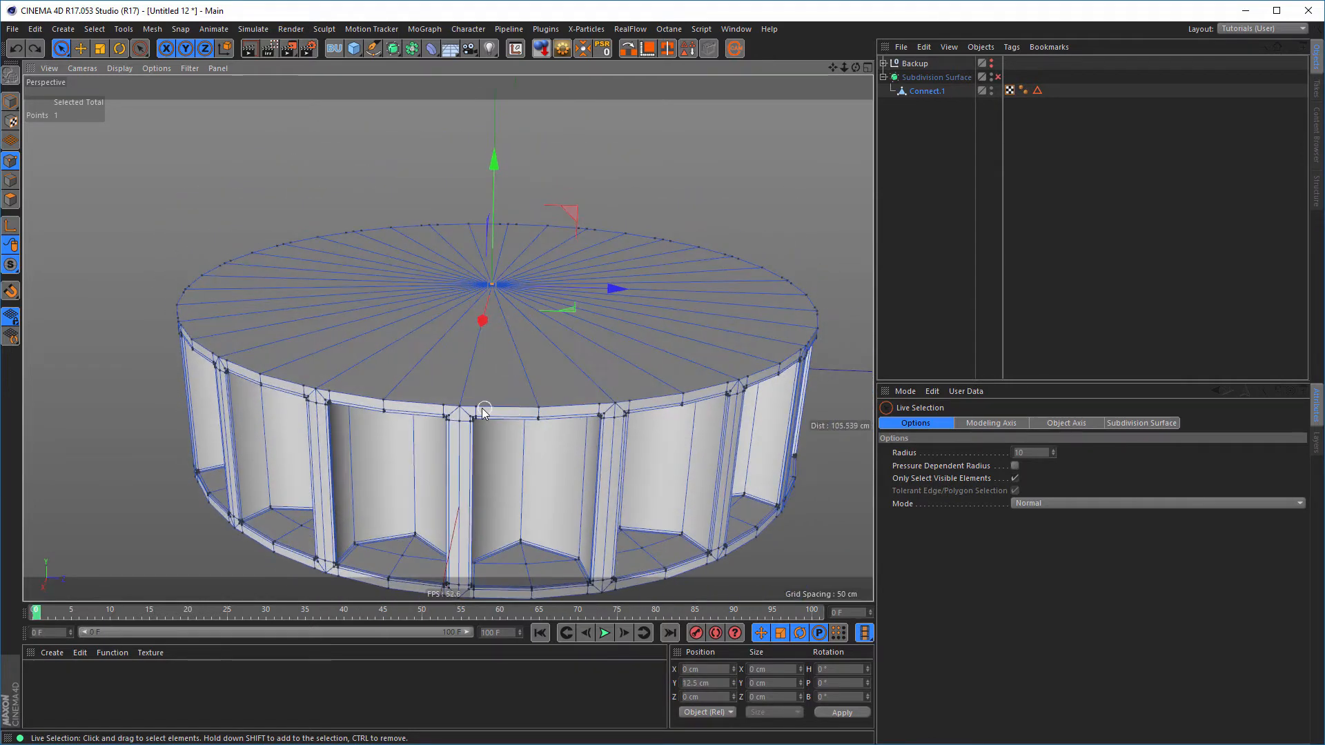
scroll(516, 412, "up", 6)
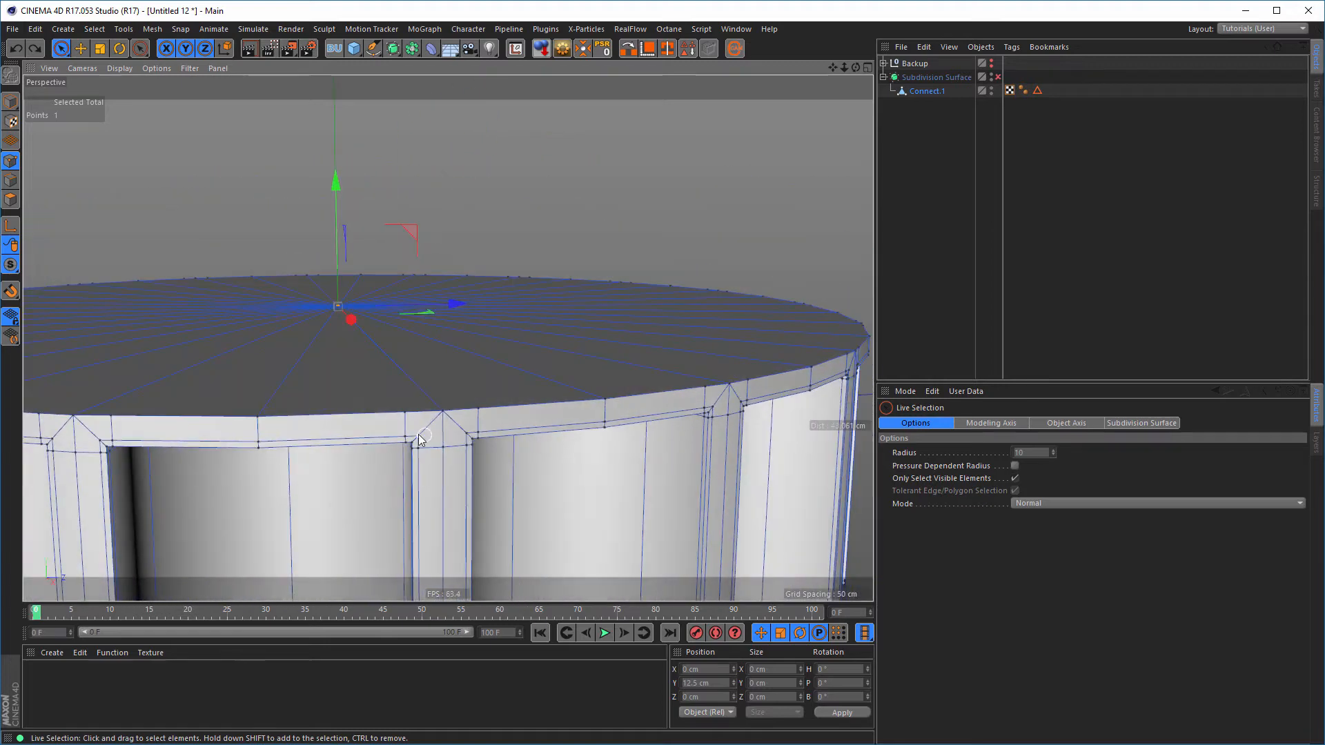
scroll(443, 415, "up", 2)
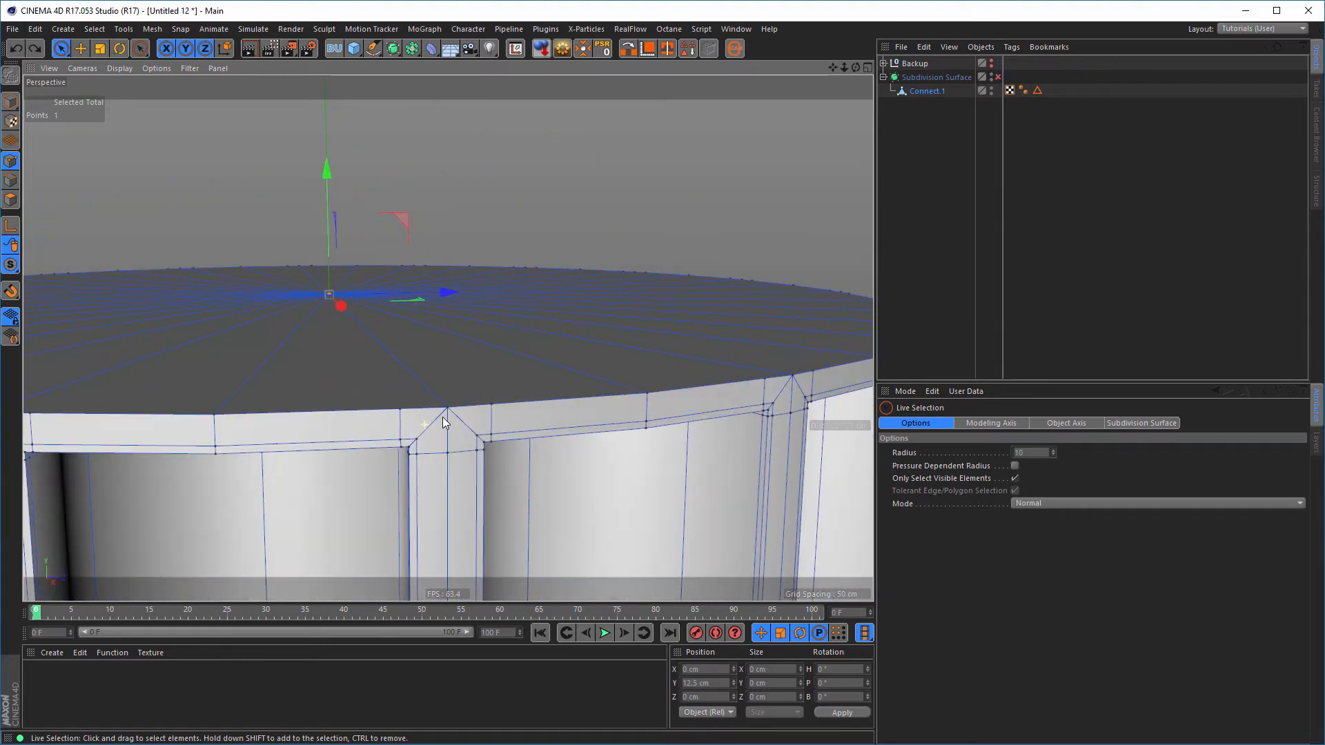
middle_click_drag(443, 417, 504, 418, "alt")
left_click_drag(501, 389, 507, 362, "alt")
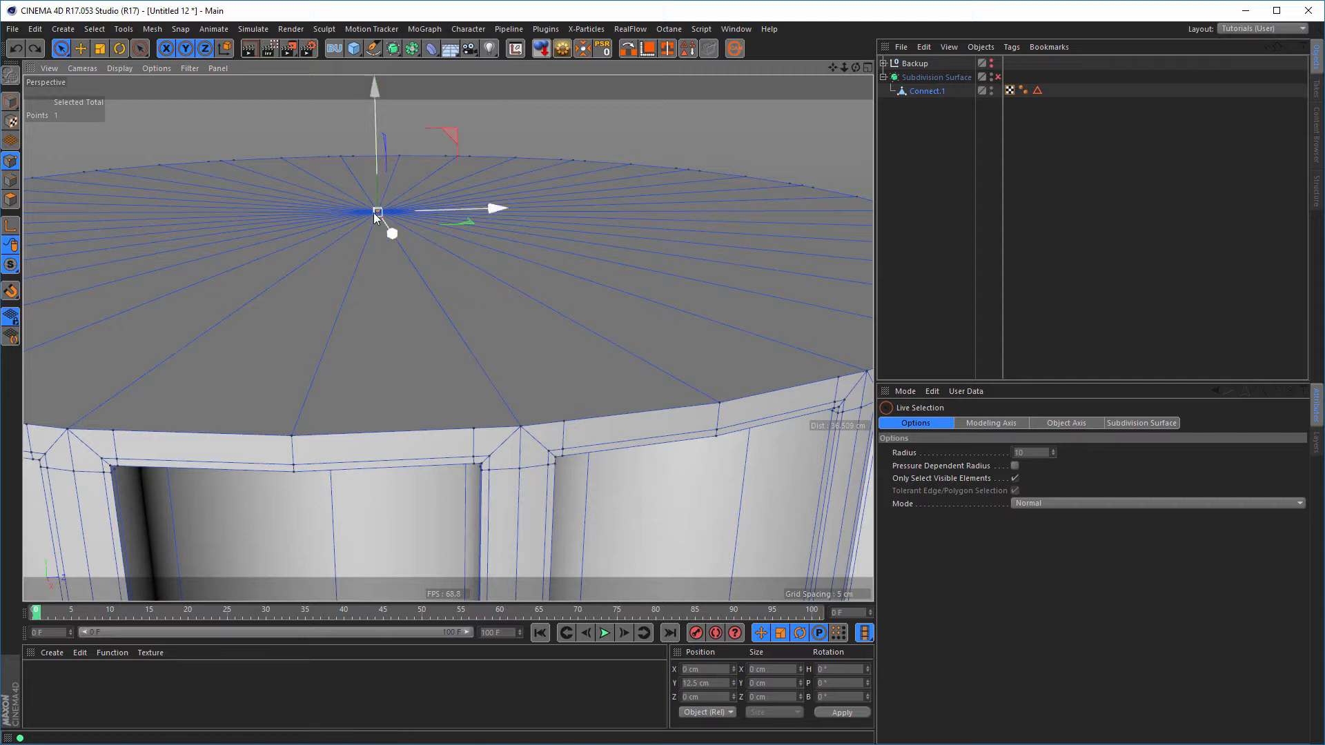
Replace the collapsed Connect.1 object under the Subdivision Surface with the Connect hierarchy from the Backup group
left_click(923, 95)
key("ctrl+z")
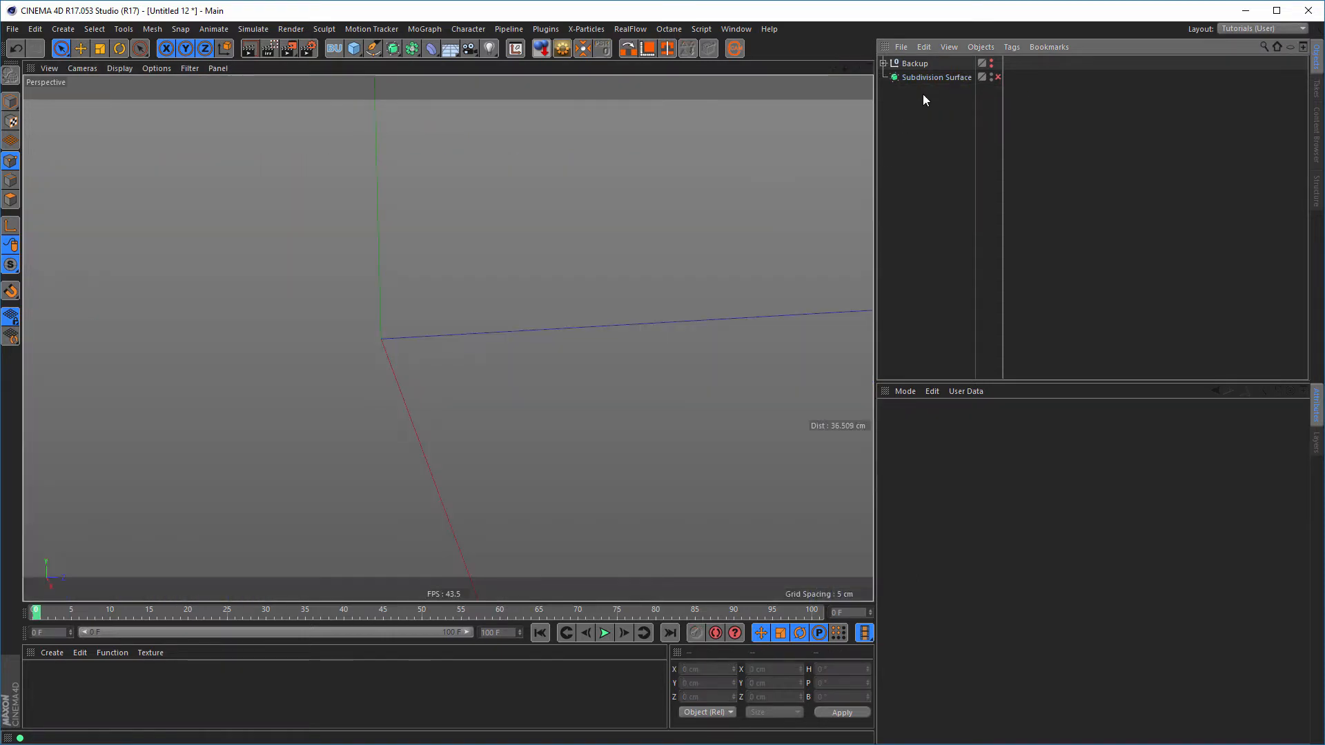
left_click(884, 64)
left_click(925, 77)
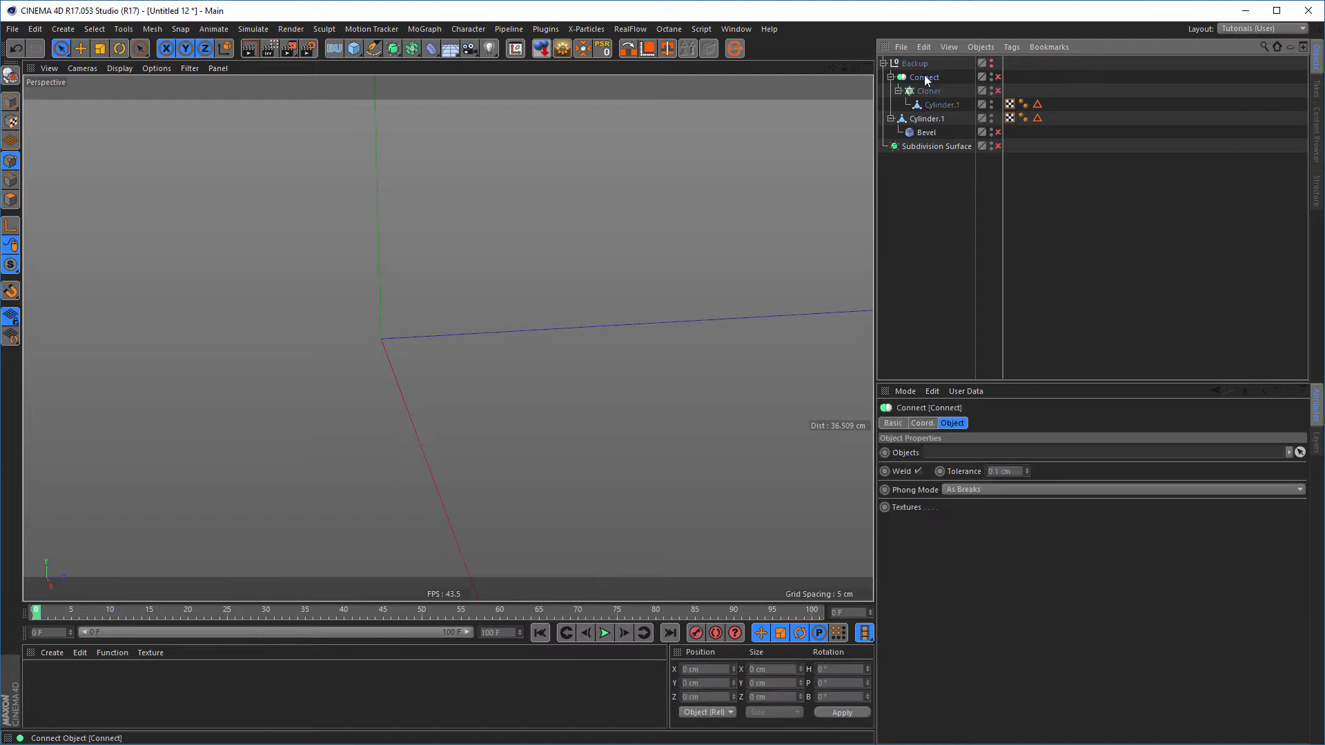
left_click_drag(923, 133, 935, 148)
left_click(884, 63)
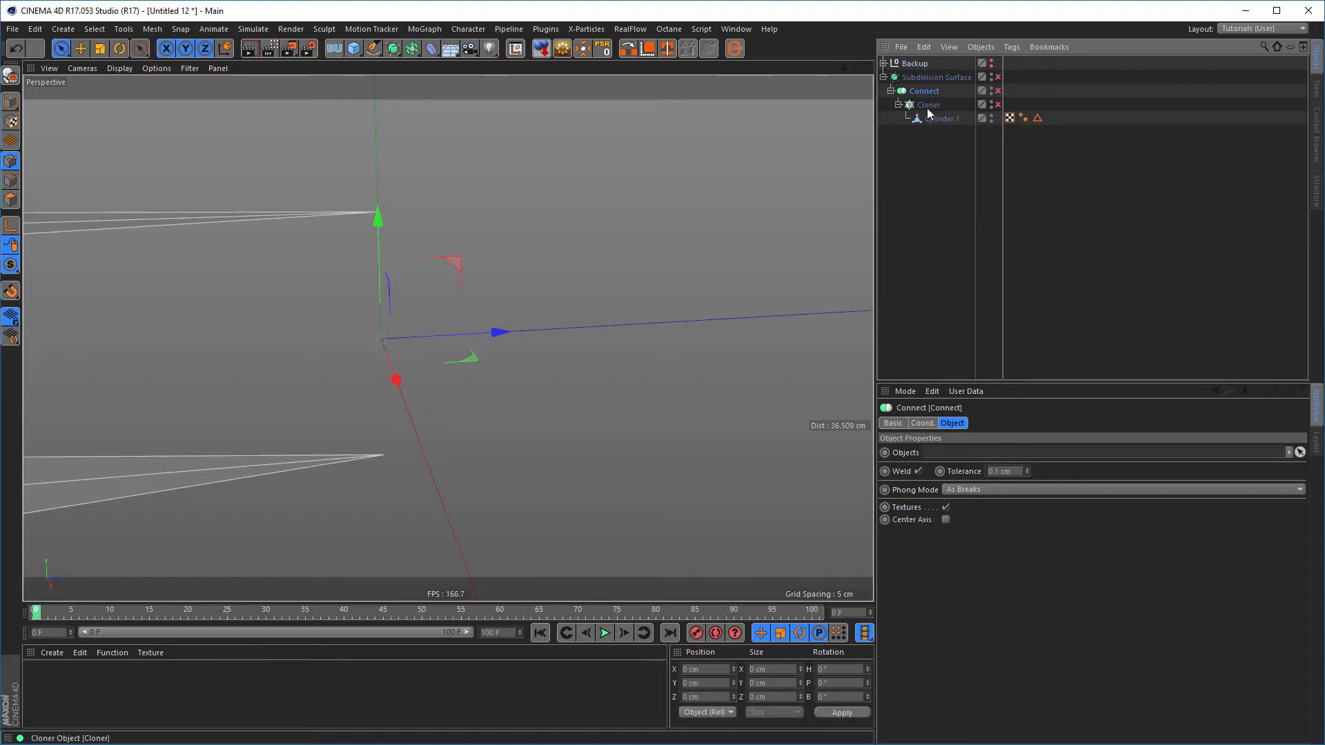
Isolate the single pocket segment Cylinder.1 for editing by selecting it and disabling the Connect and Cloner generators
left_click(998, 90)
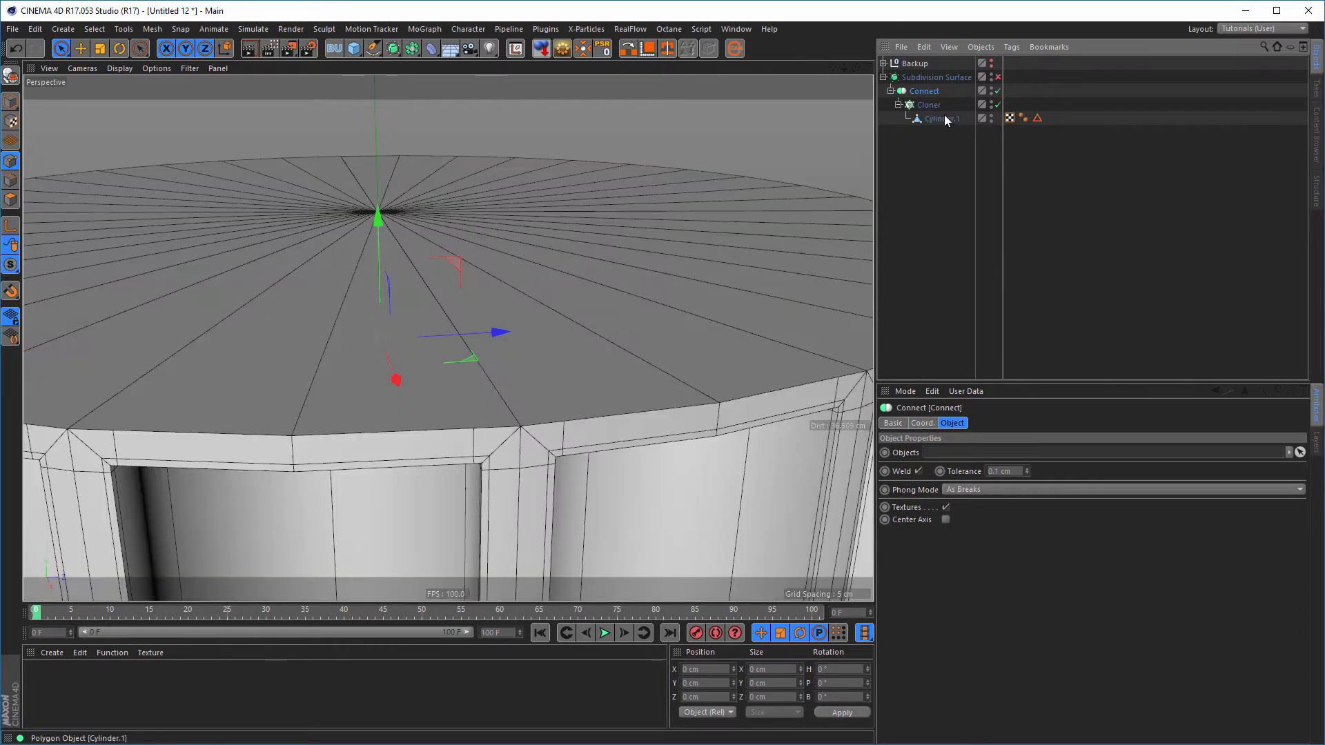
left_click(939, 119)
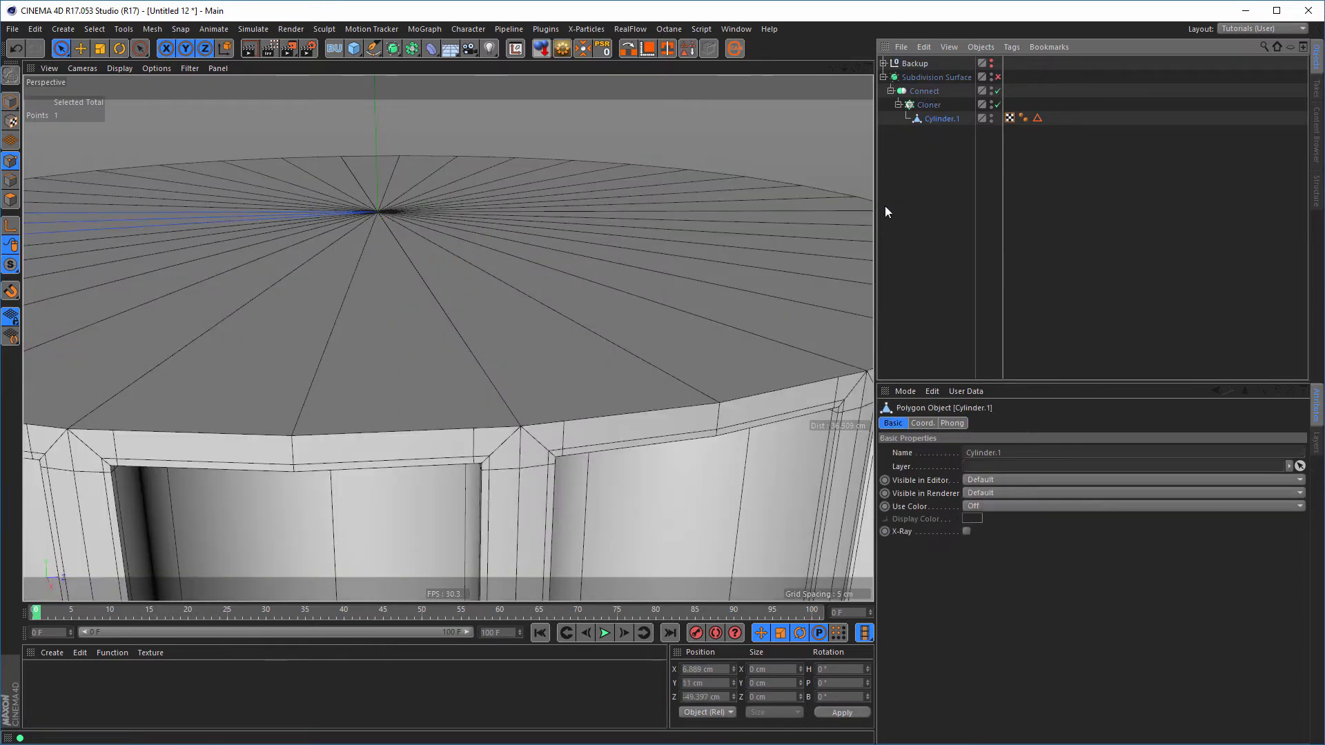
left_click(997, 91)
left_click(998, 104)
Cut two edges across the segment's upper cap with the Knife, from the two outer rim points to the centre tip
right_click_drag(255, 352, 167, 375, "alt")
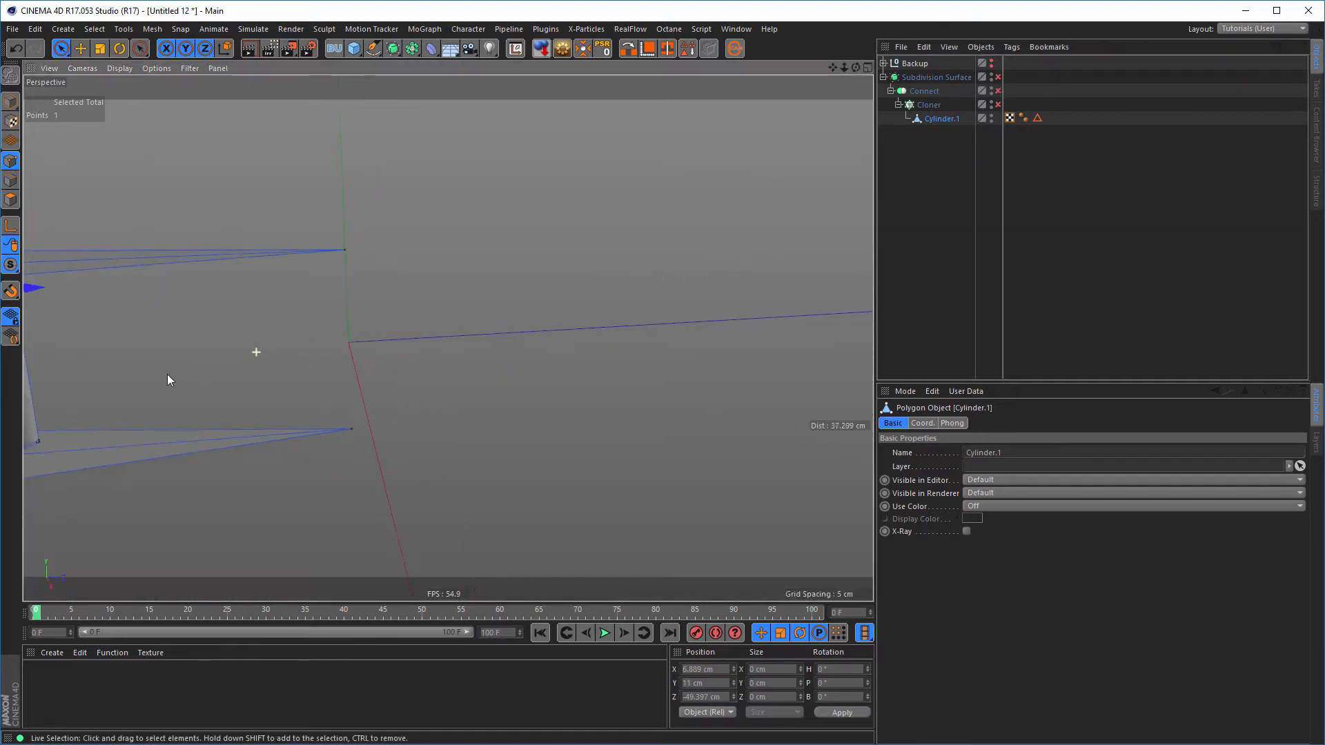
middle_click_drag(396, 321, 538, 292, "alt")
middle_click_drag(120, 320, 234, 331, "alt")
left_click_drag(321, 332, 159, 315, "alt")
right_click_drag(287, 257, 361, 260, "alt")
left_click_drag(362, 264, 438, 353, "alt")
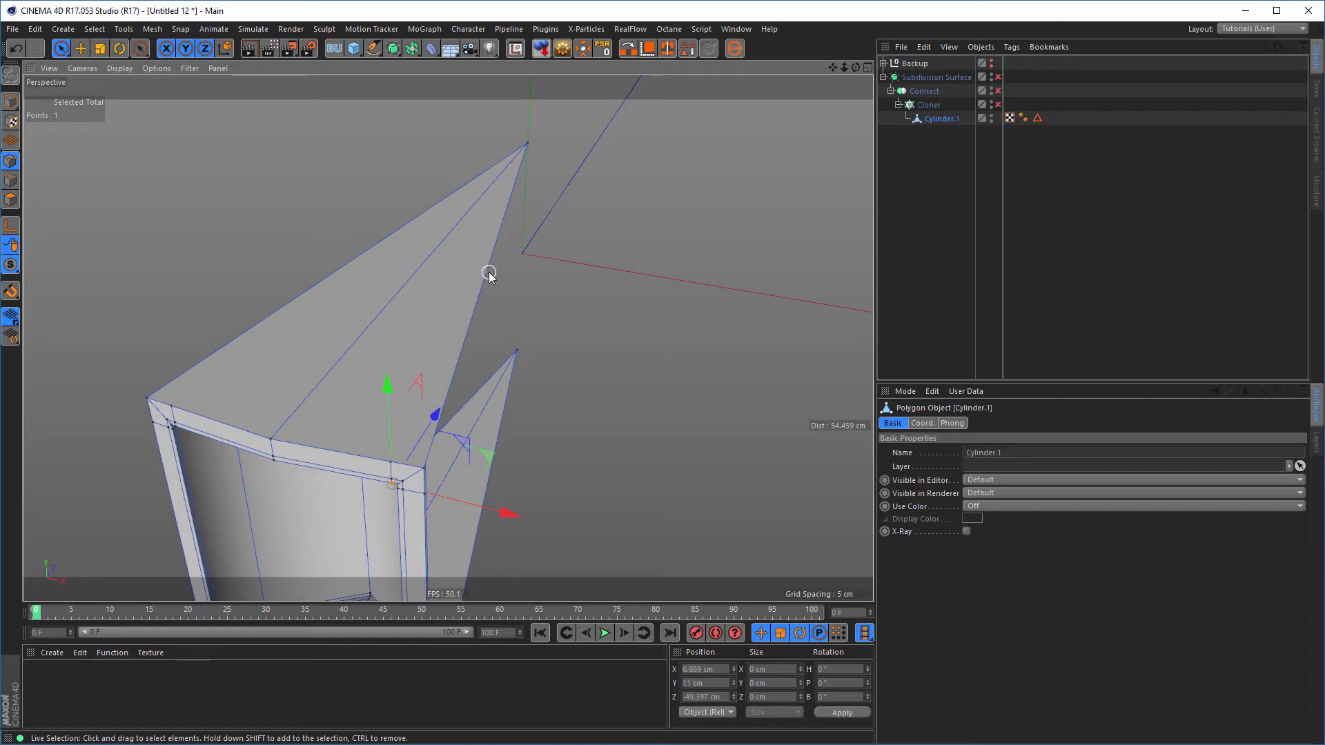
key("k")
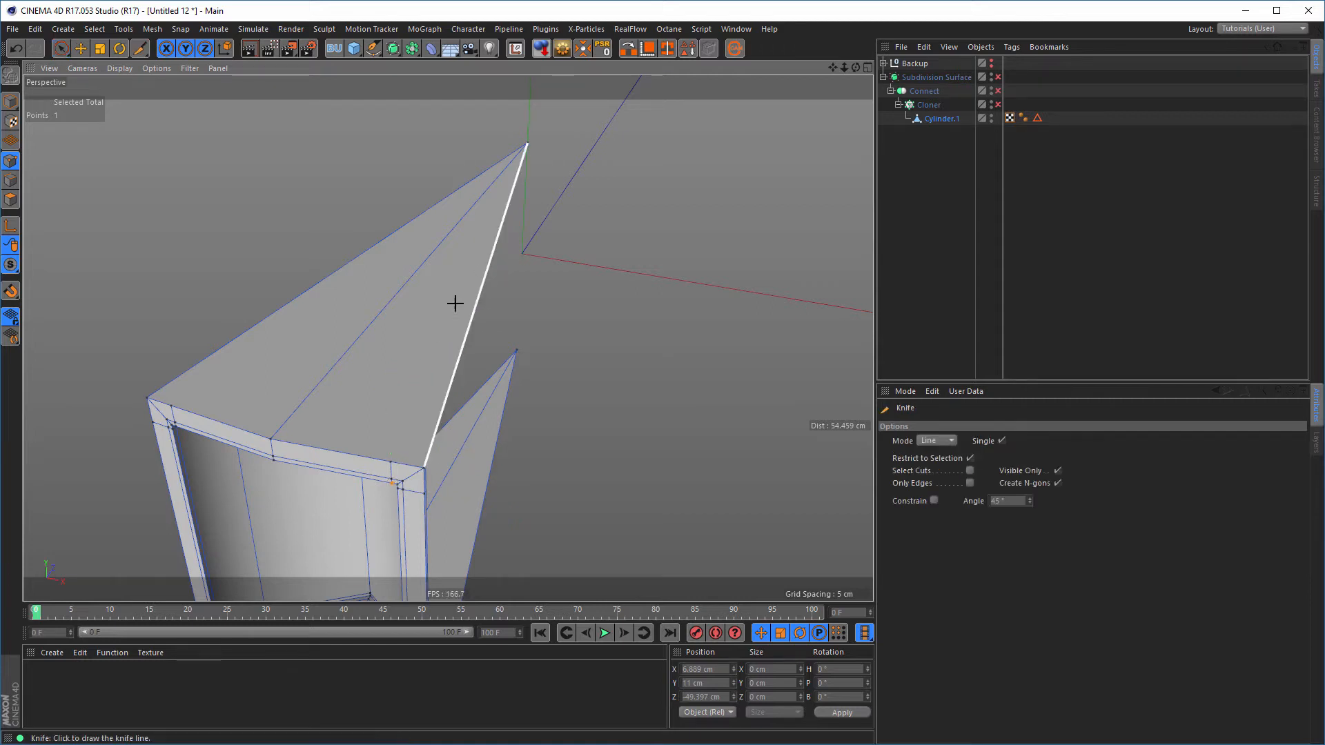
left_click_drag(392, 460, 527, 144)
left_click_drag(172, 404, 527, 145)
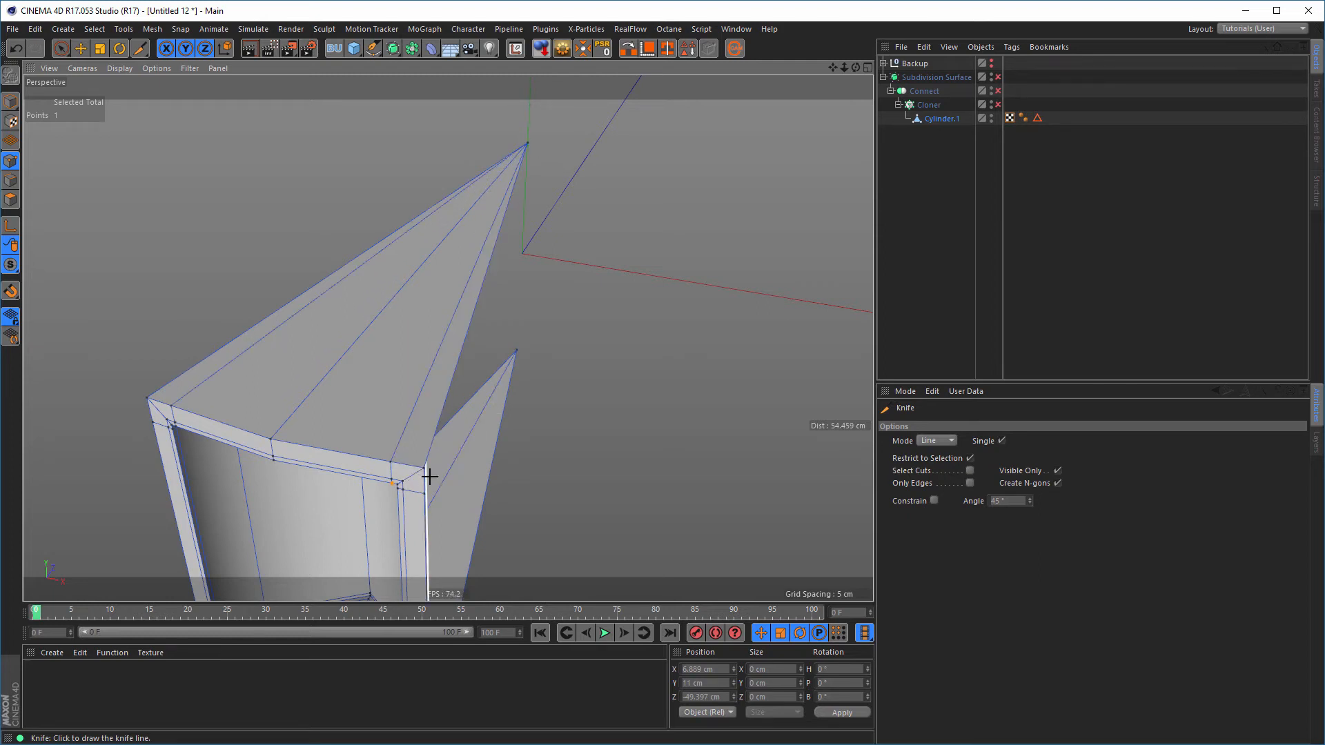
key("space")
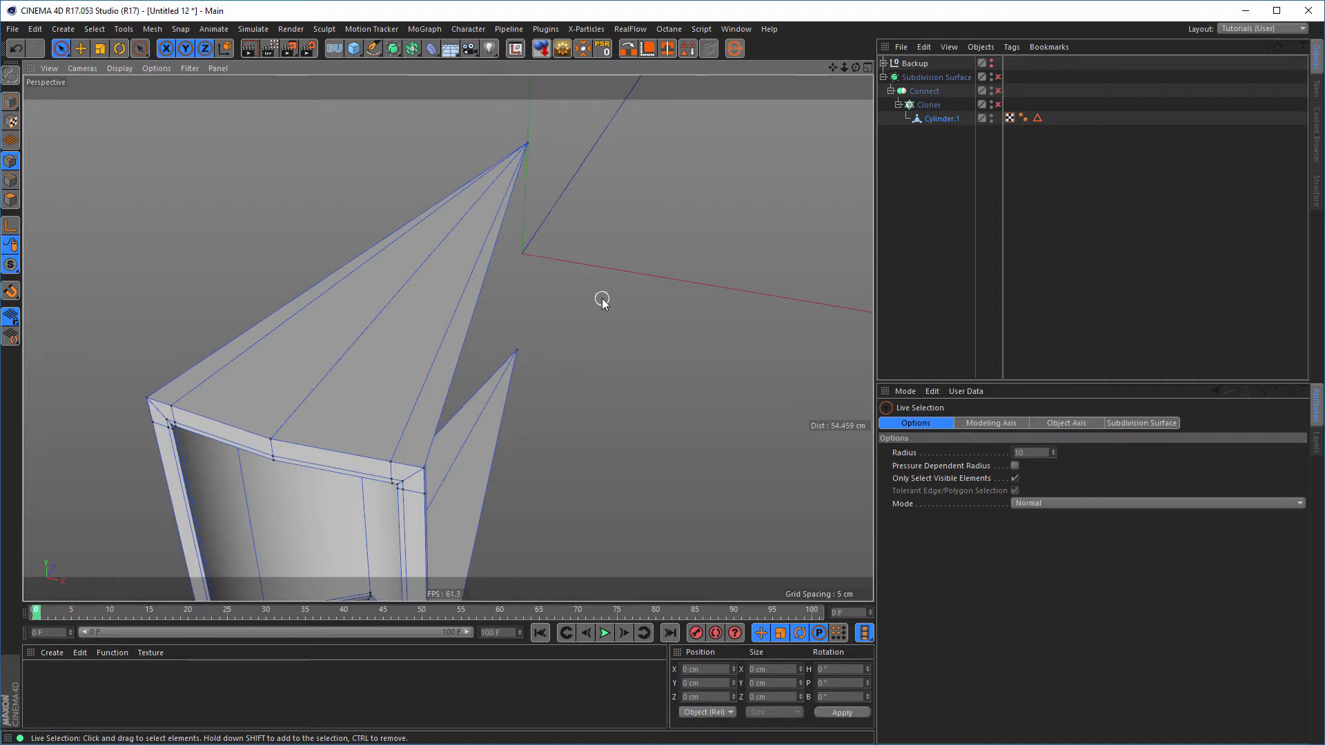
Slide the upper cap's two newly cut rim points along the rim edge toward the middle of the segment
key("m")
key("o")
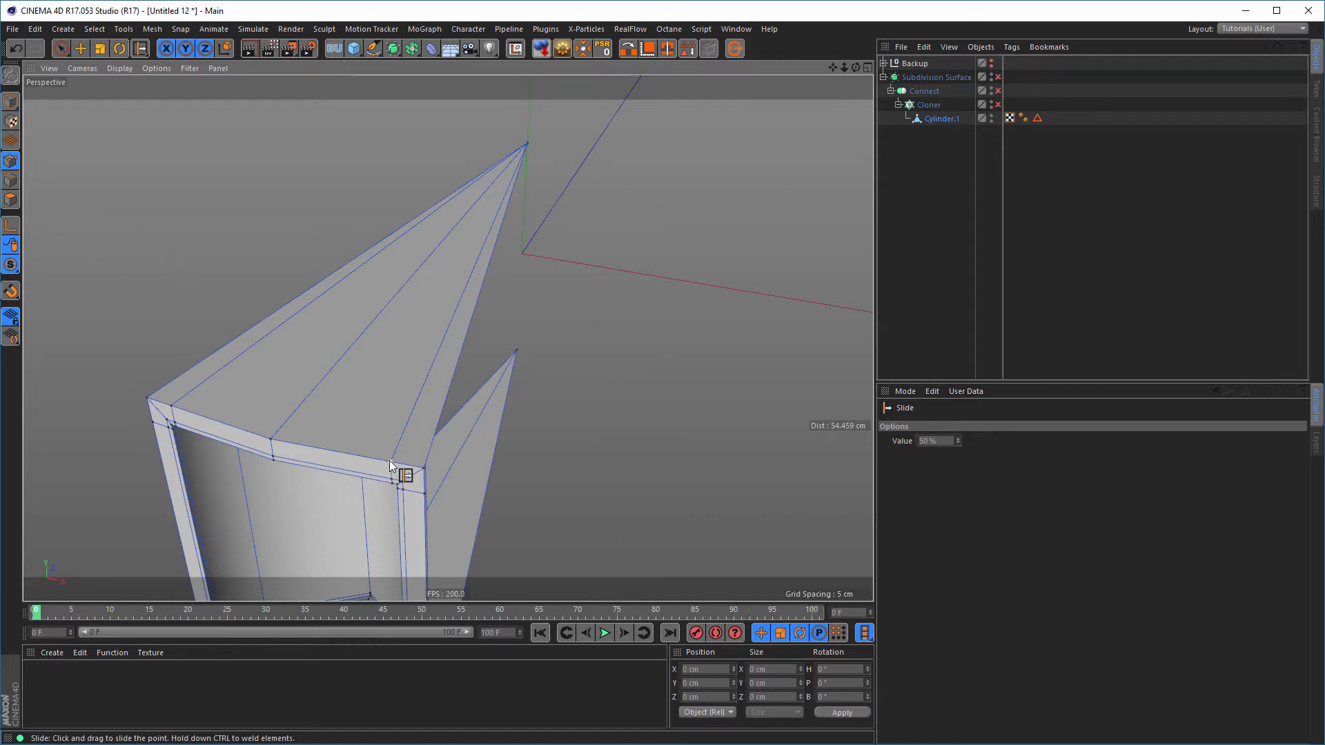
left_click_drag(387, 459, 351, 466)
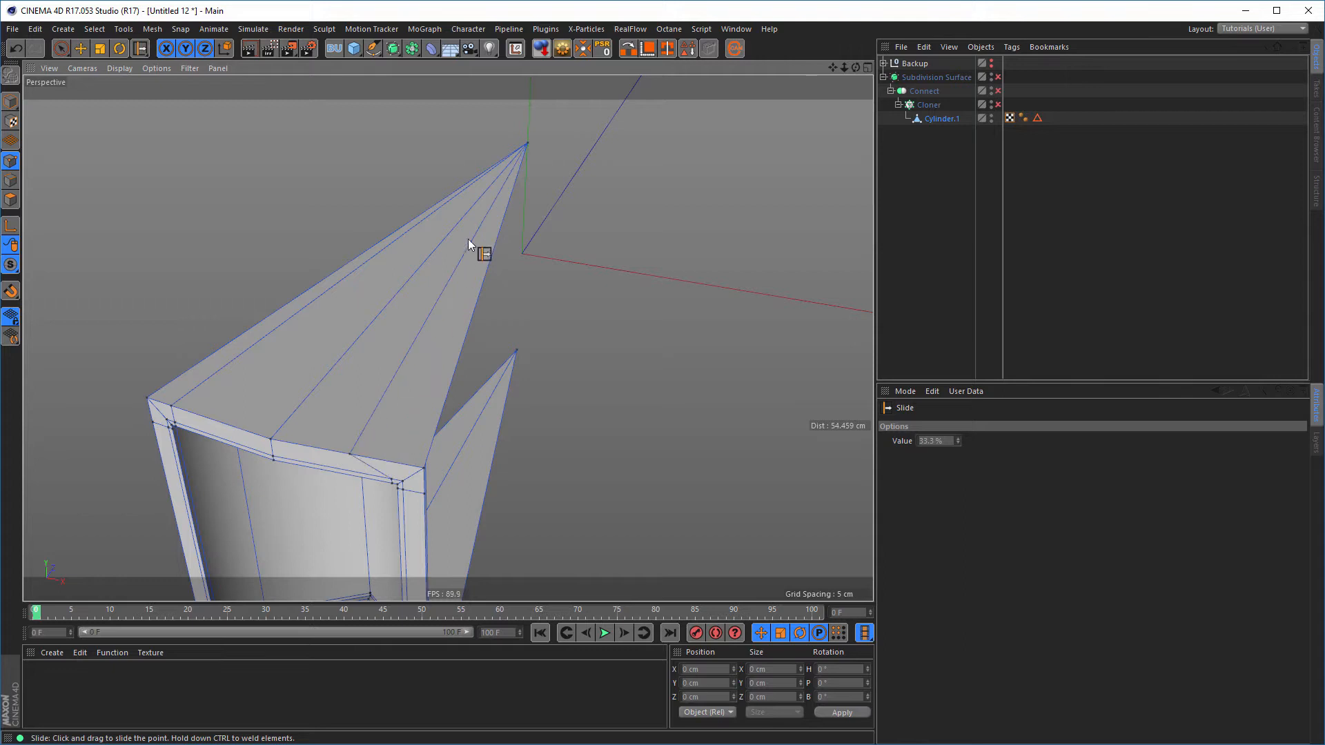
left_click_drag(171, 413, 207, 418)
Cut two matching edges across the segment's lower cap with the Knife, from the outer rim points to the centre tip
left_click_drag(434, 424, 430, 377, "alt")
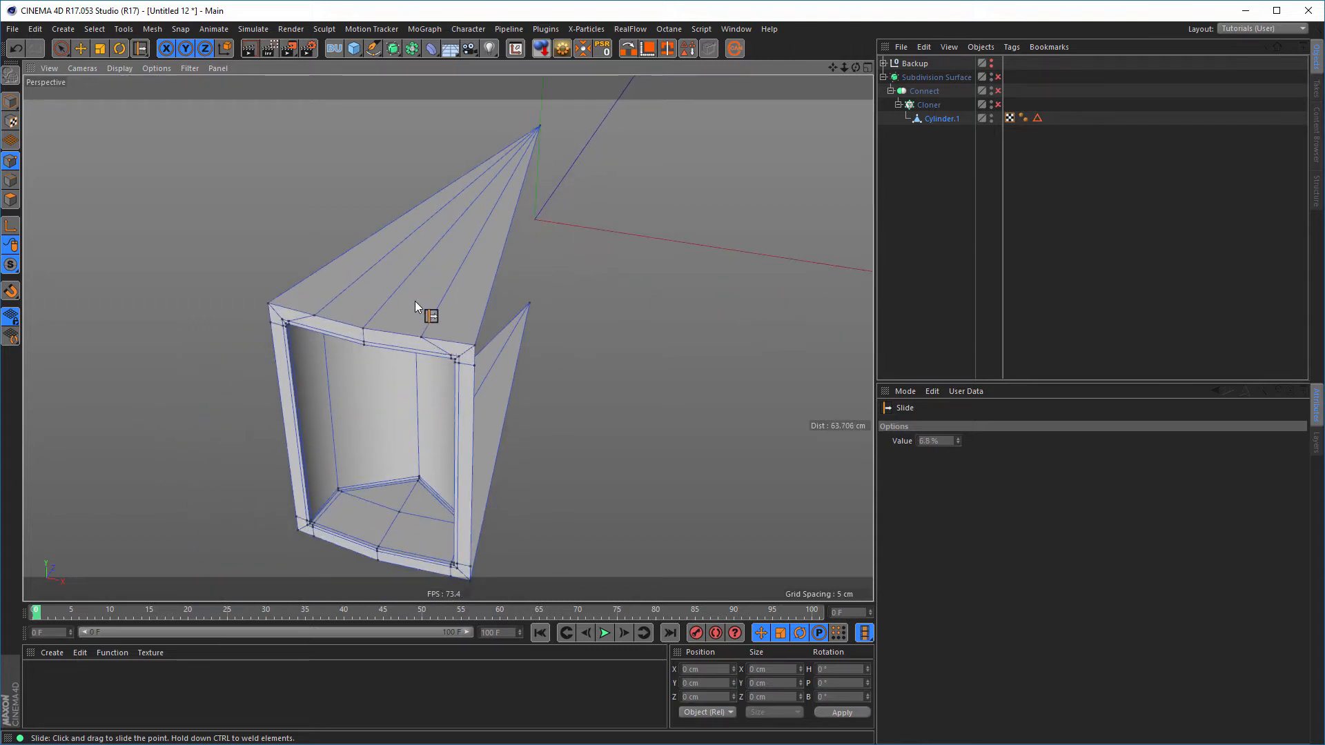
left_click_drag(456, 445, 503, 367, "alt")
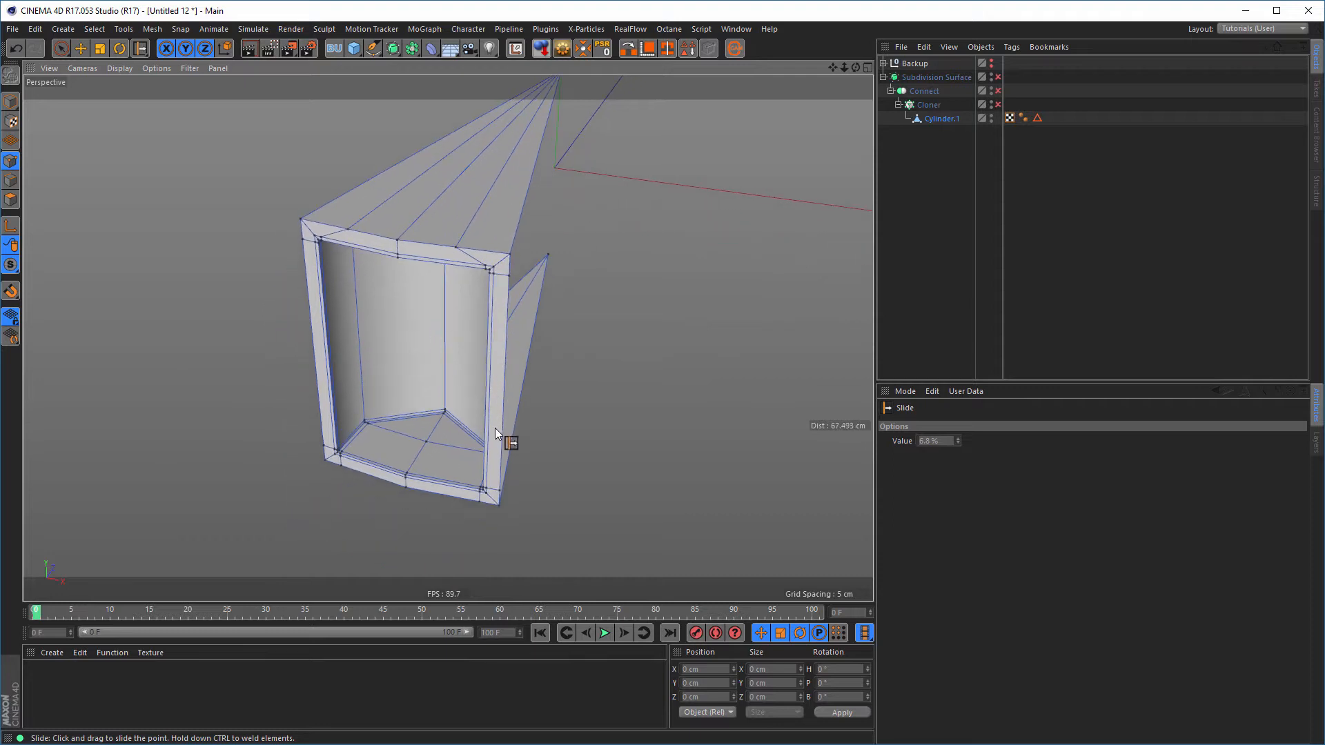
left_click_drag(503, 452, 481, 343, "alt")
key("k")
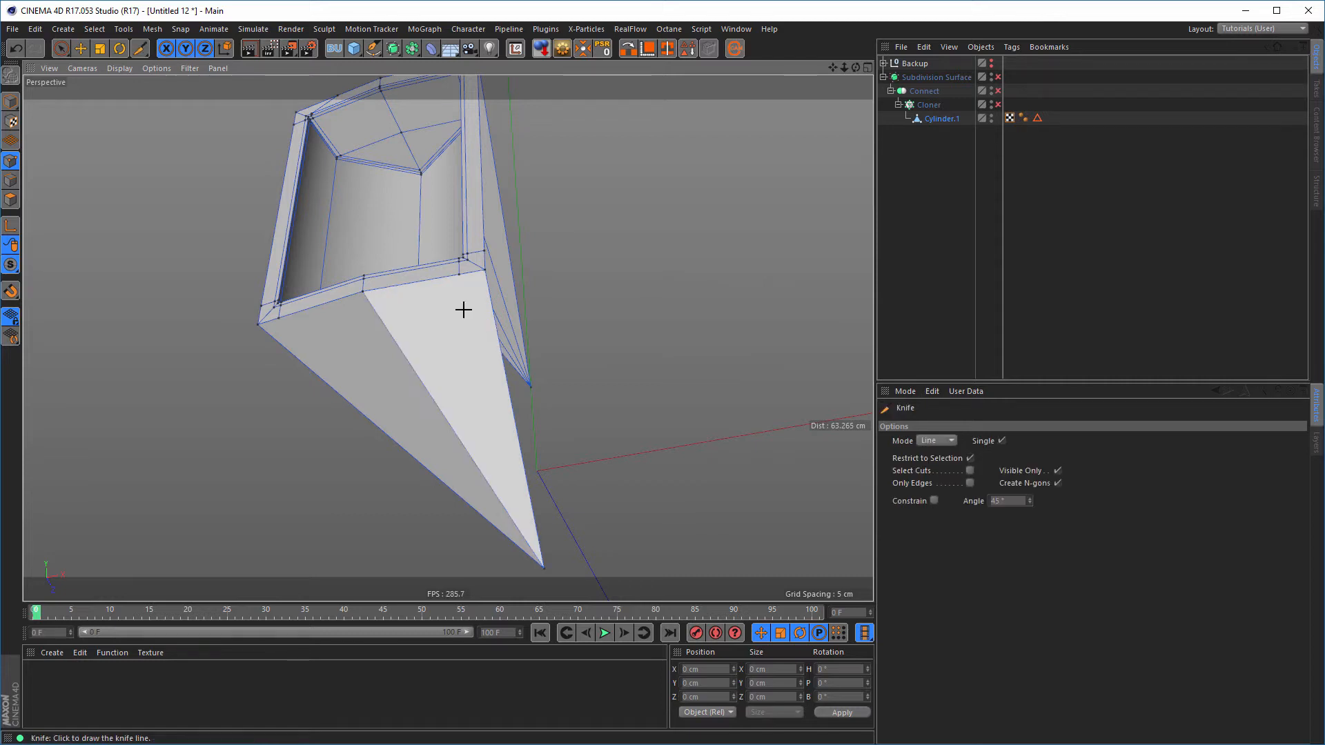
left_click_drag(461, 276, 543, 566)
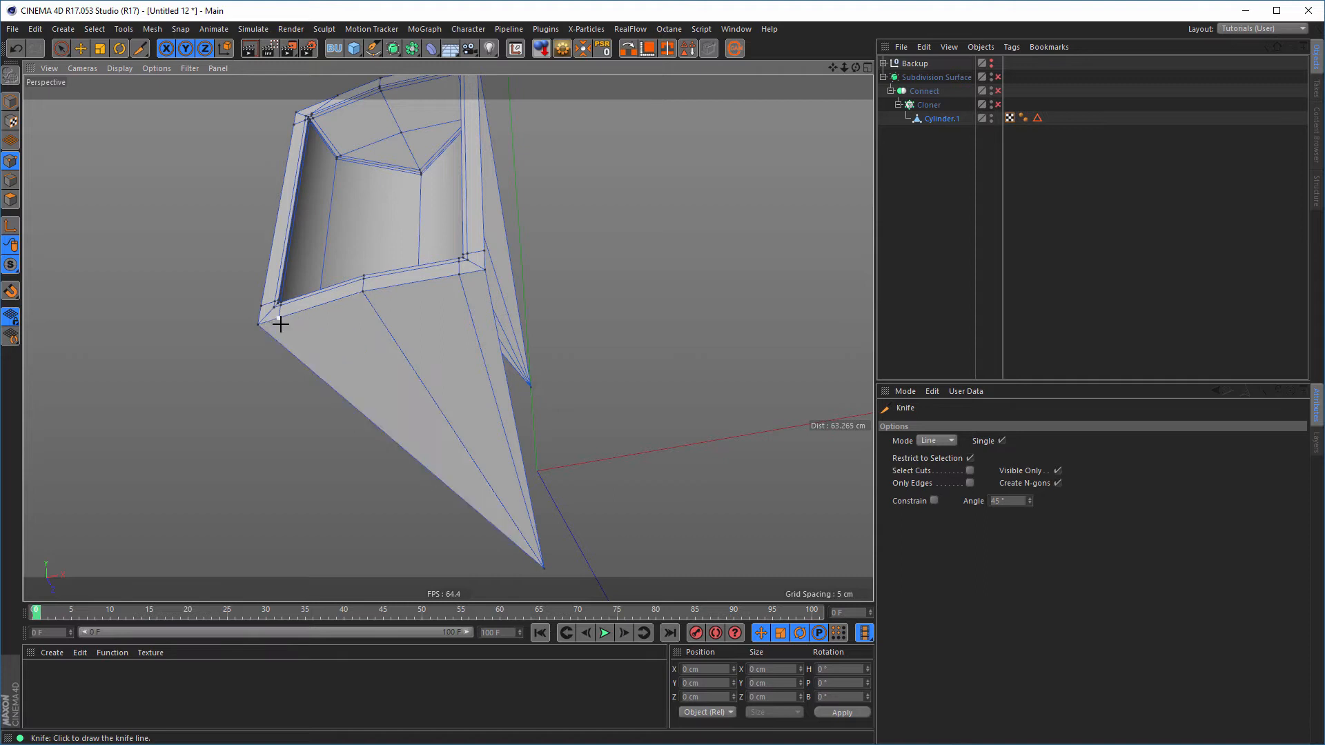
left_click_drag(278, 320, 544, 567)
Slide the lower cap's two newly cut rim points along the rim edge toward the middle of the segment
key("m")
key("o")
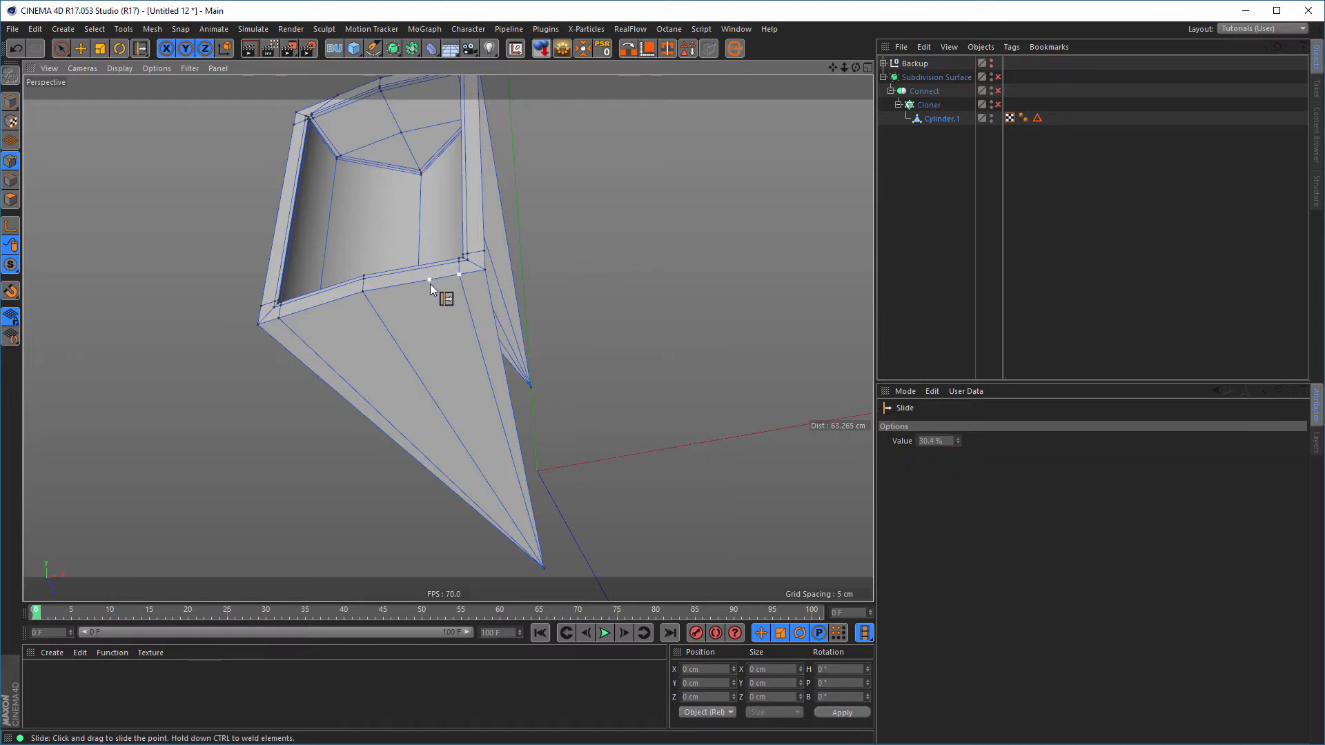
left_click_drag(429, 284, 424, 333)
mouse_move(311, 305)
left_mouse_down()
mouse_move(316, 337)
mouse_move(307, 309)
left_mouse_up()
left_click_drag(405, 379, 428, 280, "alt")
right_click_drag(423, 288, 383, 265, "alt")
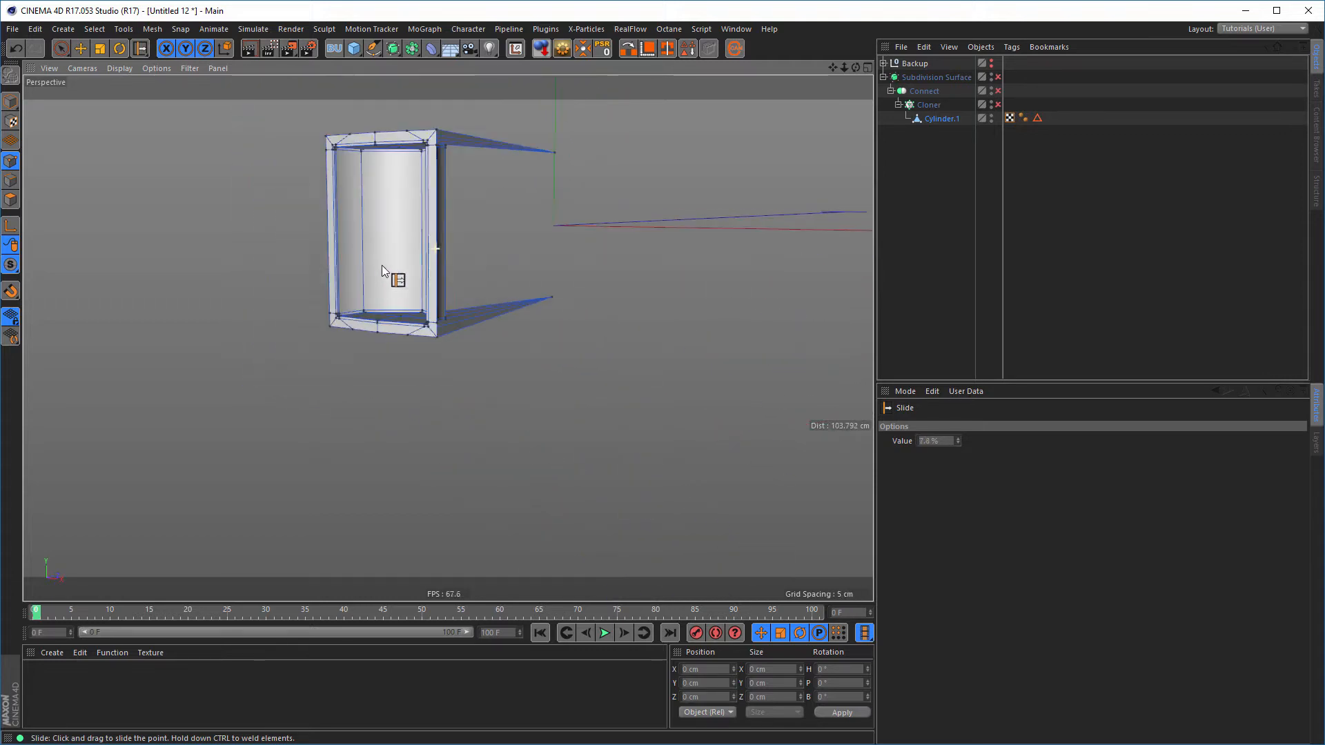
middle_click_drag(418, 214, 396, 345, "alt")
left_click_drag(396, 284, 309, 214, "alt")
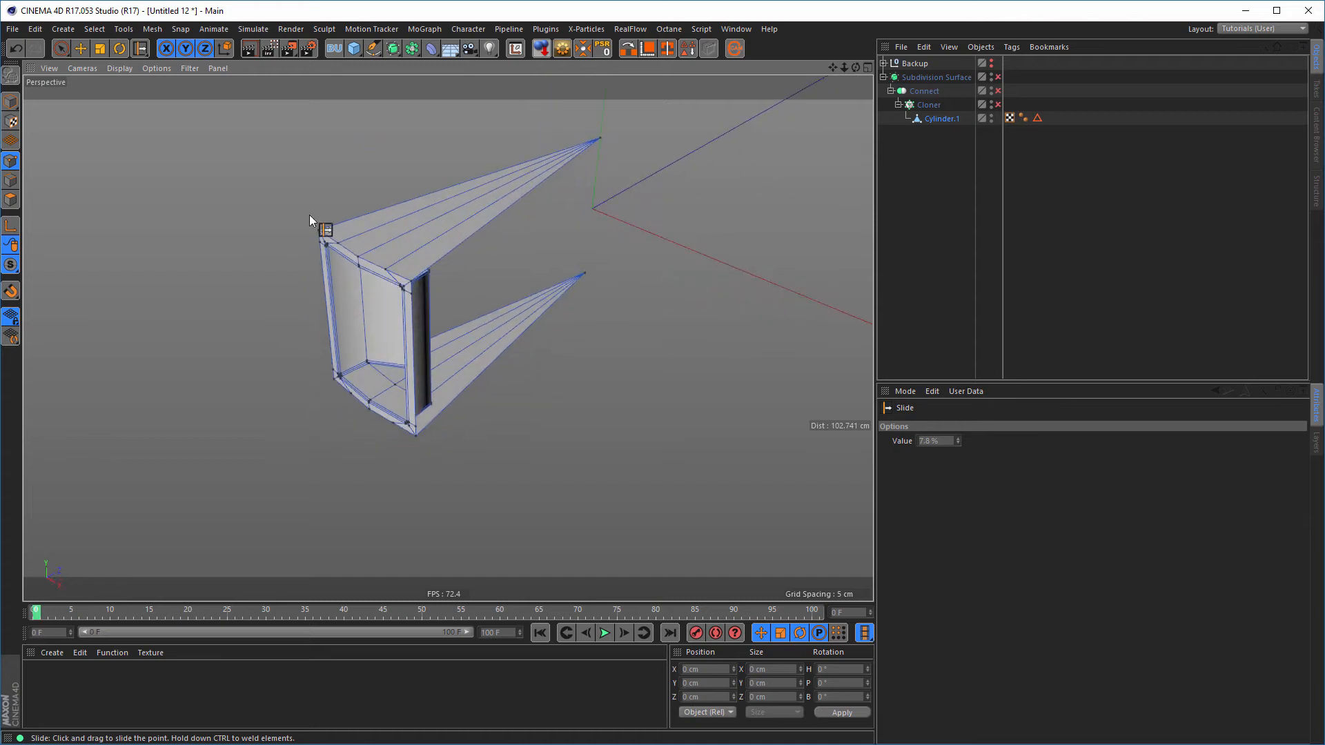
Switch to model mode and store a copy of the updated Connect hierarchy in the Backup group
left_click(11, 101)
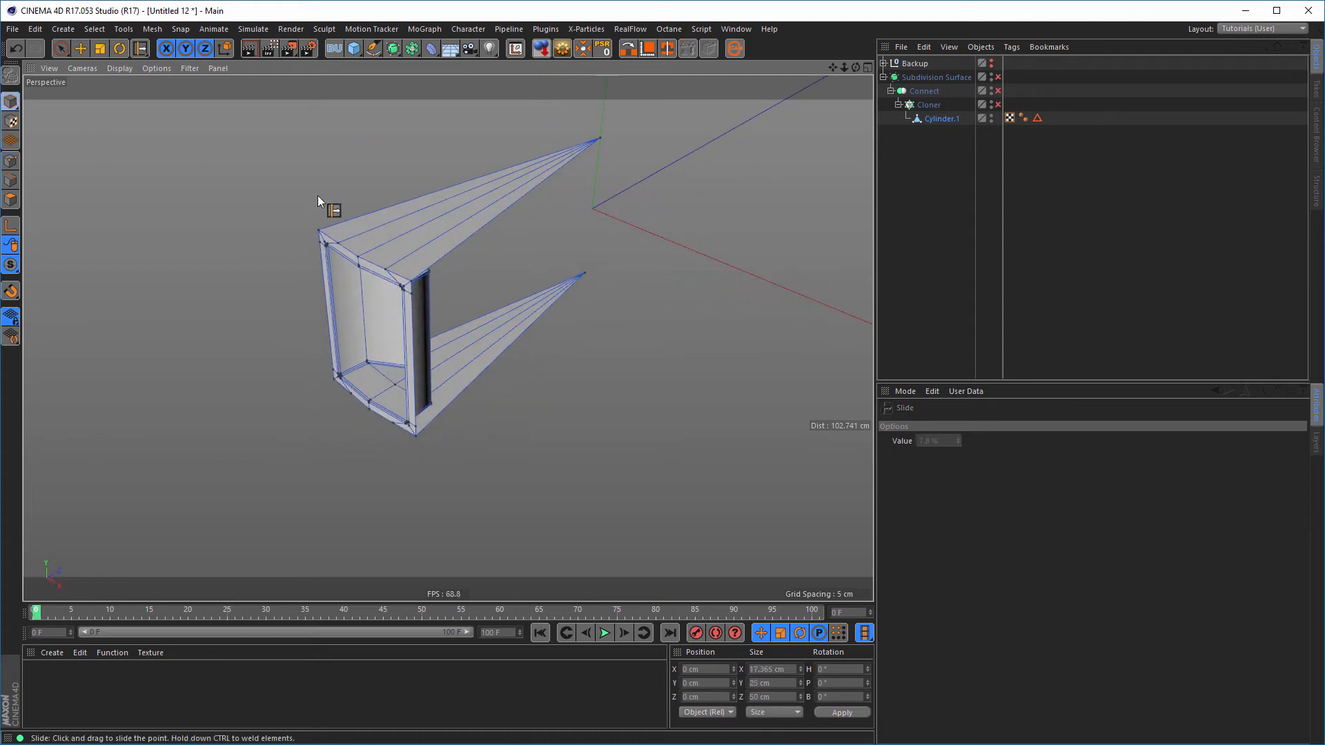
left_click(926, 91)
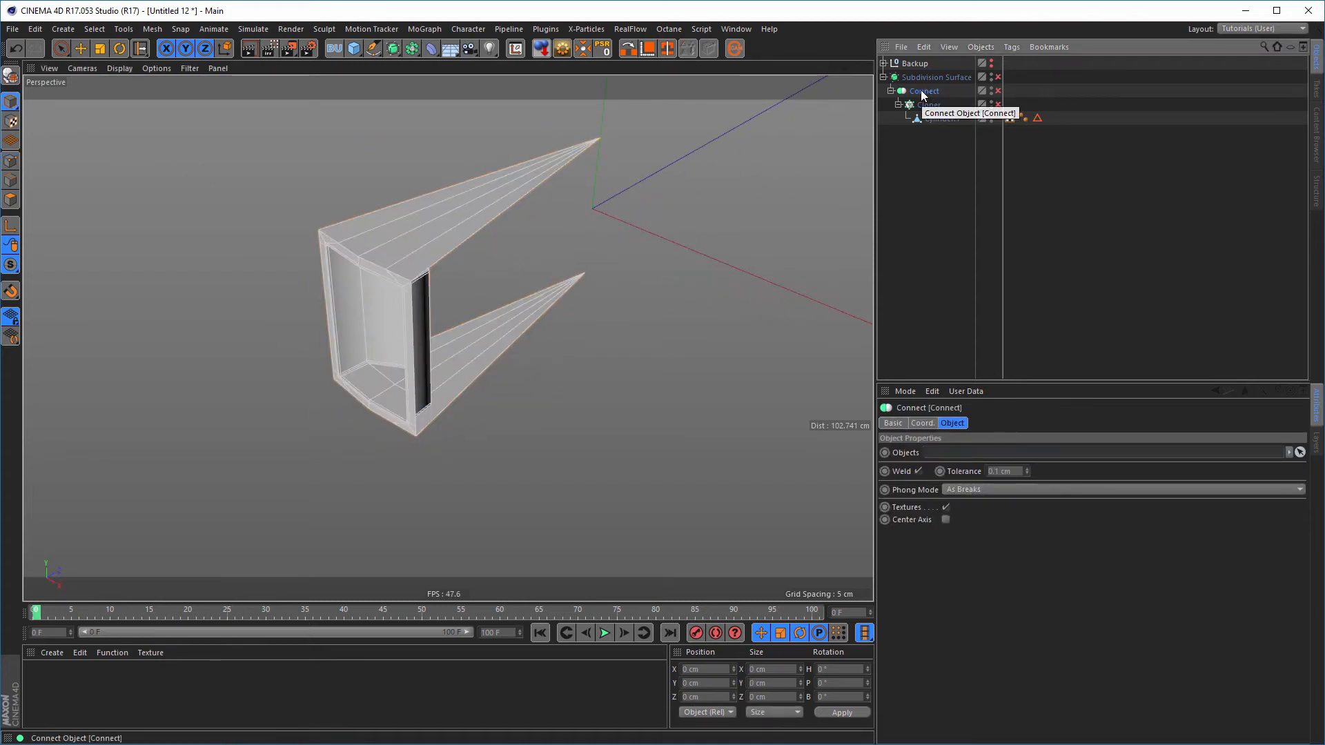
left_click_drag(922, 94, 912, 64)
left_click(884, 63)
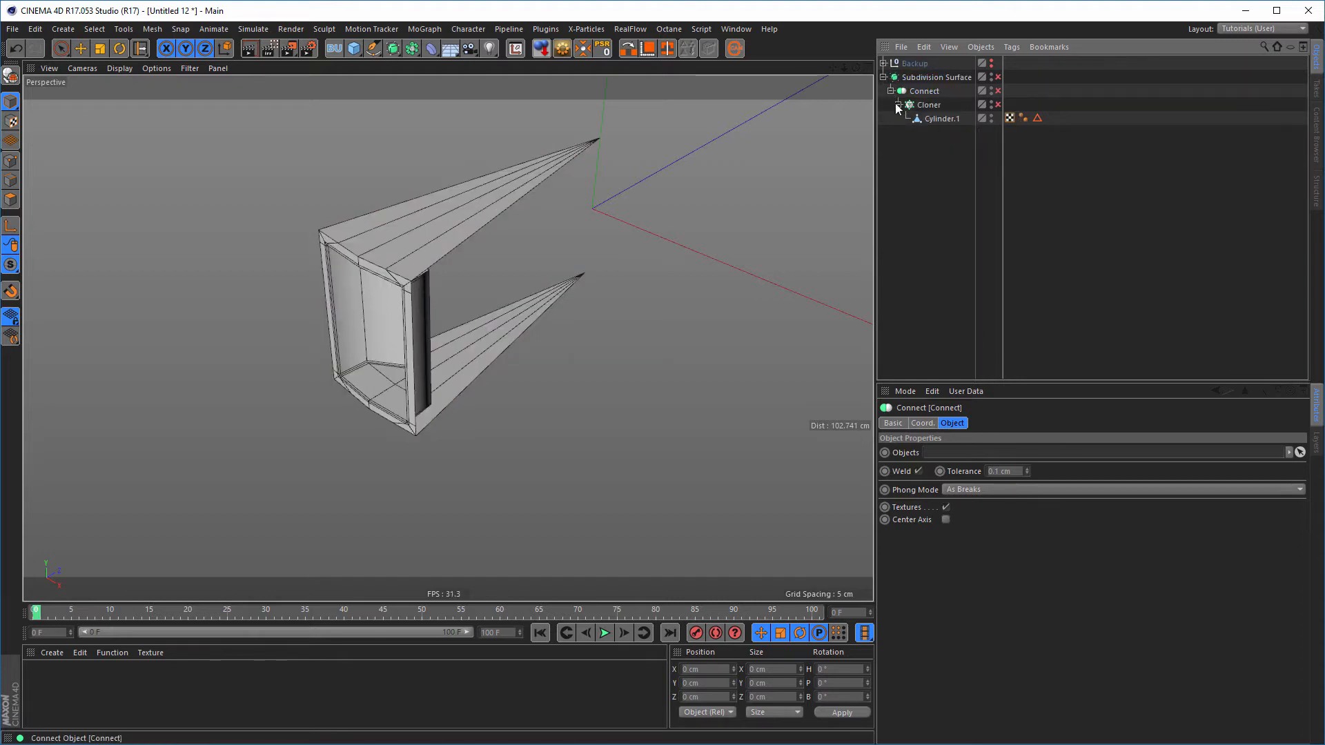
Re-enable the Connect and Cloner generators and collapse the Connect hierarchy into a single polygon object
left_click(929, 91)
left_click_drag(998, 90, 998, 118)
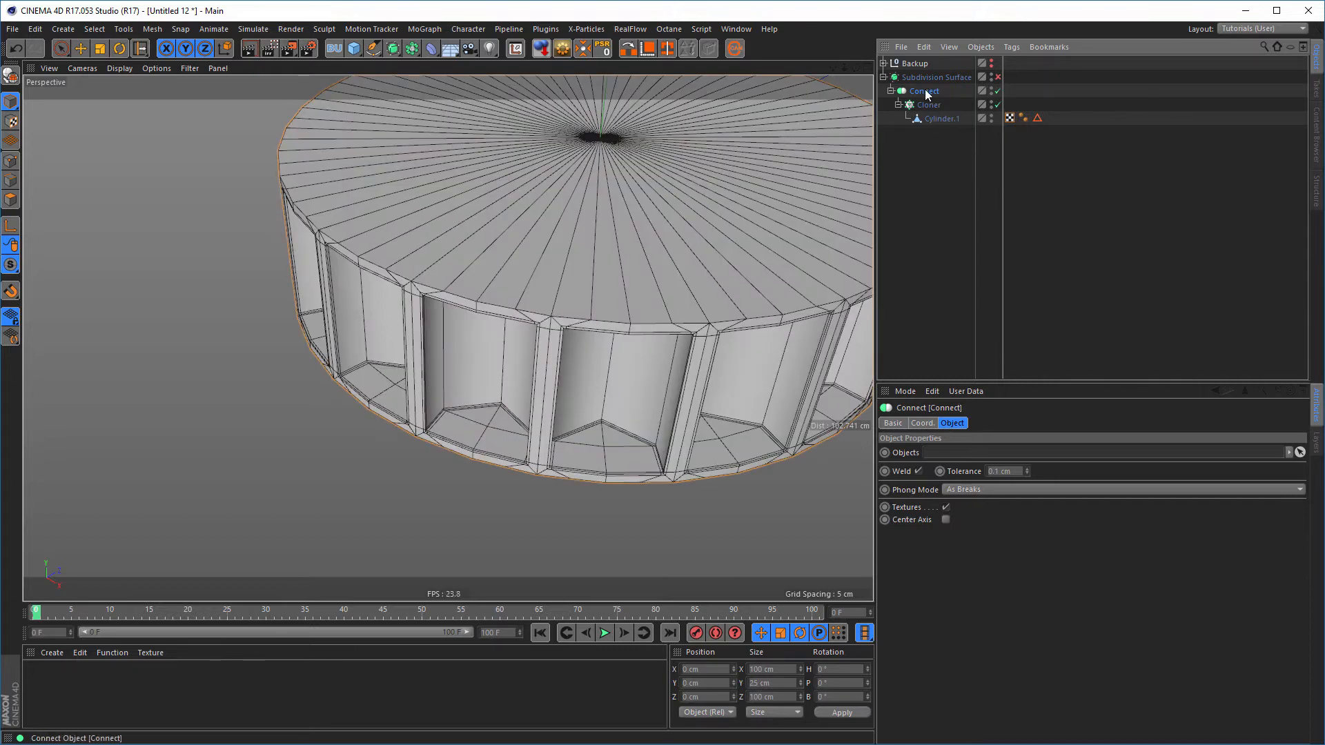
left_click_drag(946, 92, 582, 81)
left_click(563, 49)
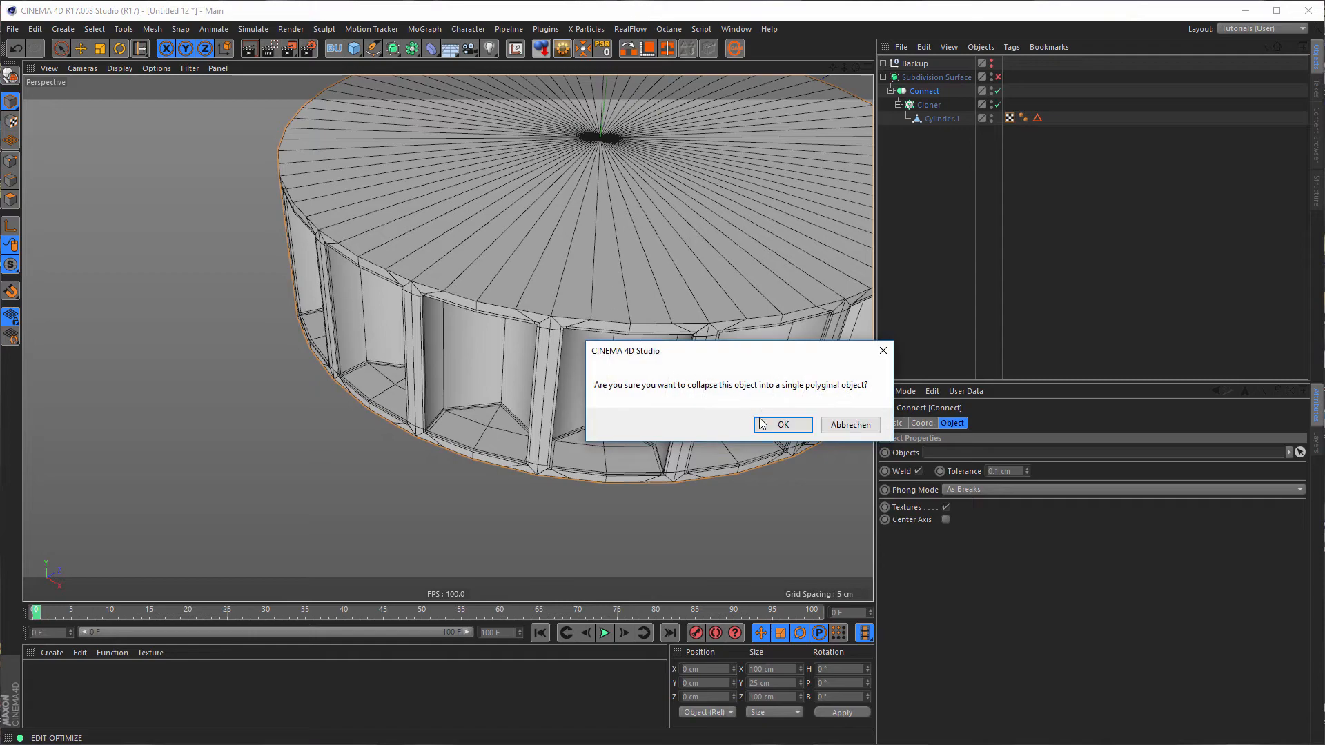
left_click(779, 425)
scroll(483, 265, "up", 2)
left_click_drag(483, 266, 556, 310, "alt")
middle_click_drag(555, 310, 548, 312, "alt")
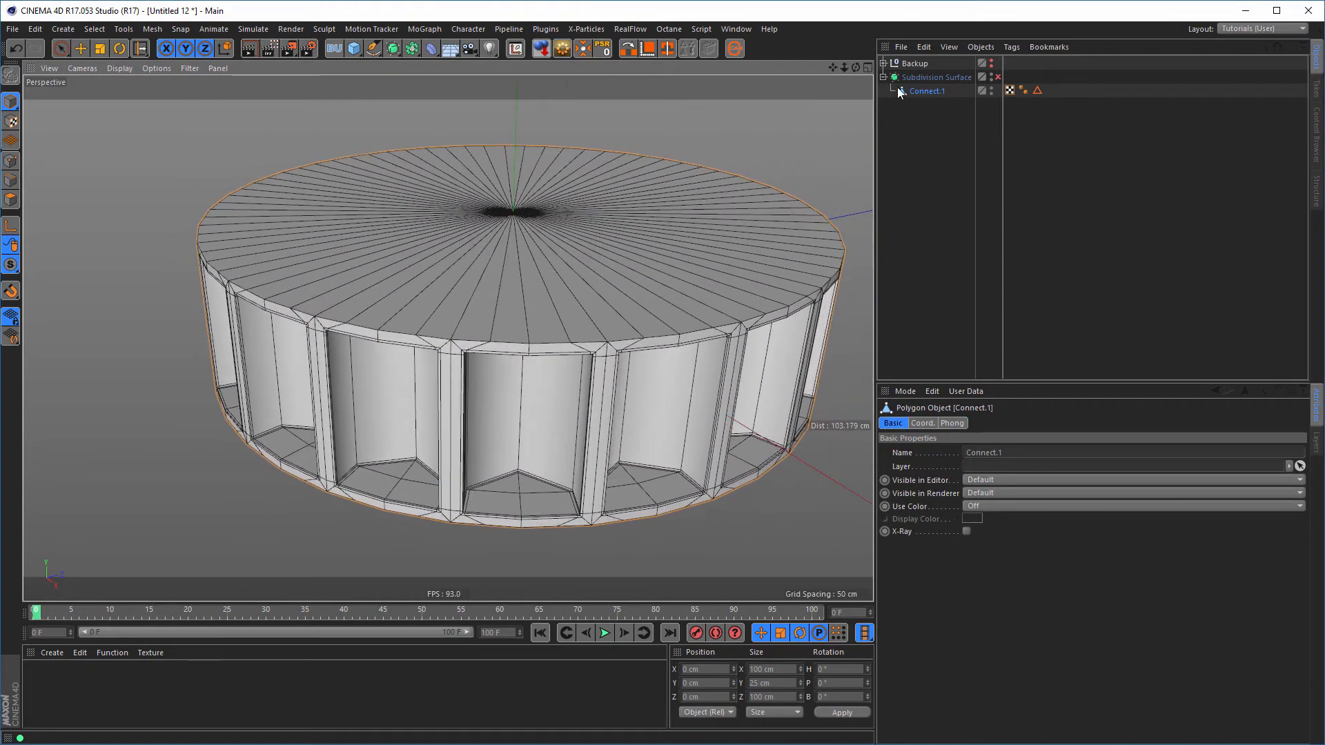
Select the outer rim edge loops of both the upper and lower caps of Connect.1 with Loop Selection
left_click(931, 91)
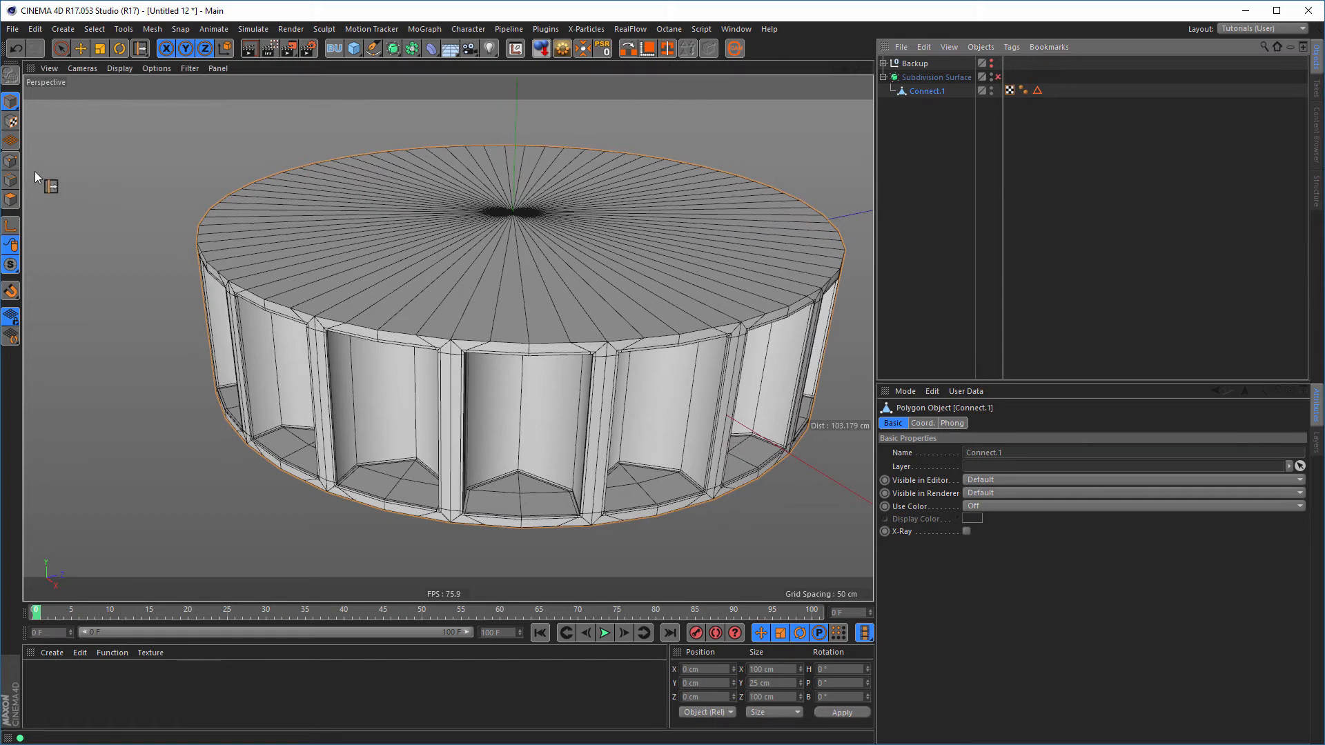
left_click(10, 180)
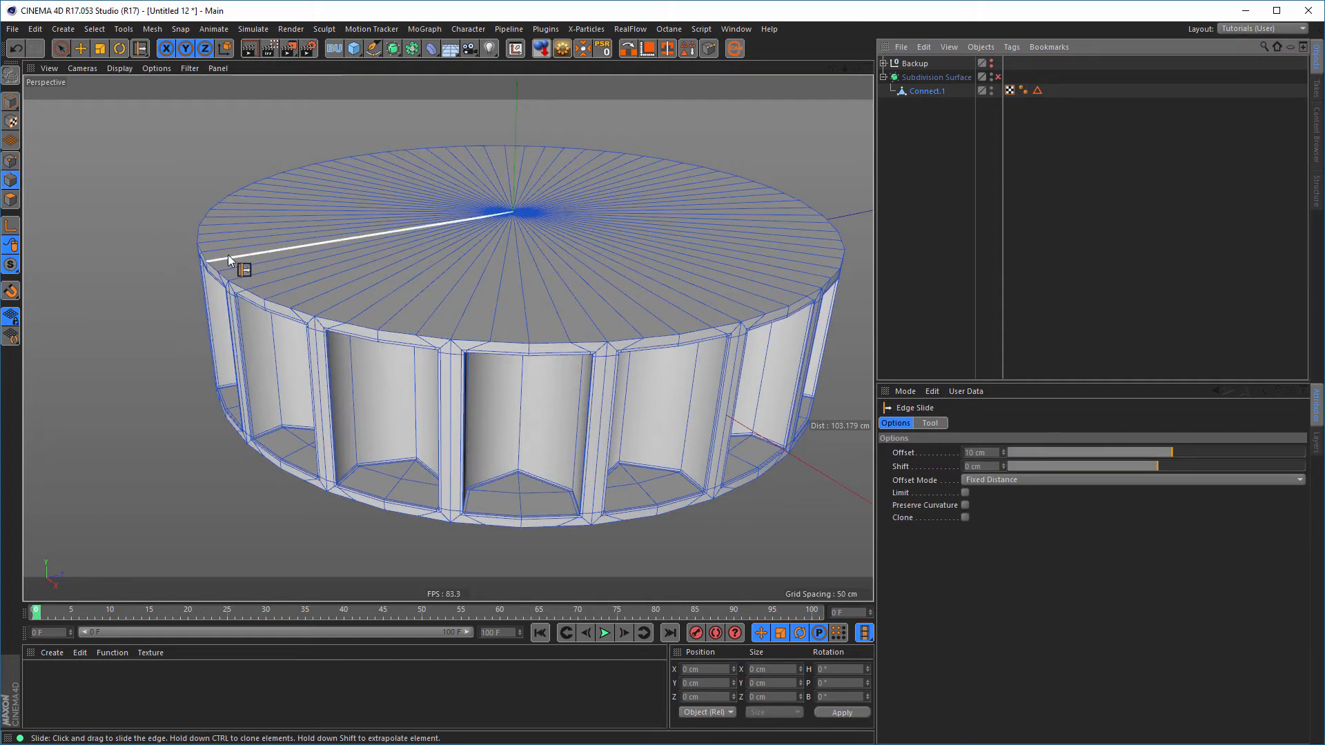
key("u")
key("l")
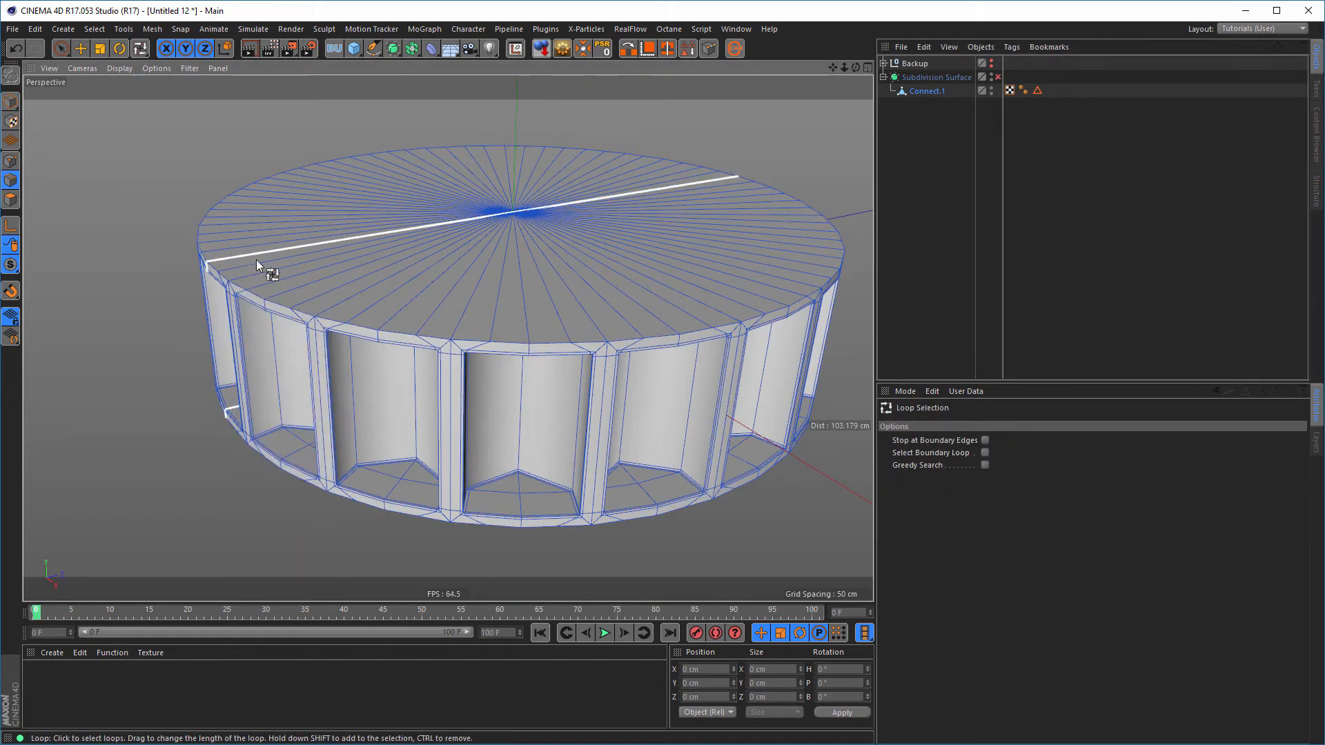
left_click(435, 343)
left_click_drag(553, 494, 547, 449, "alt")
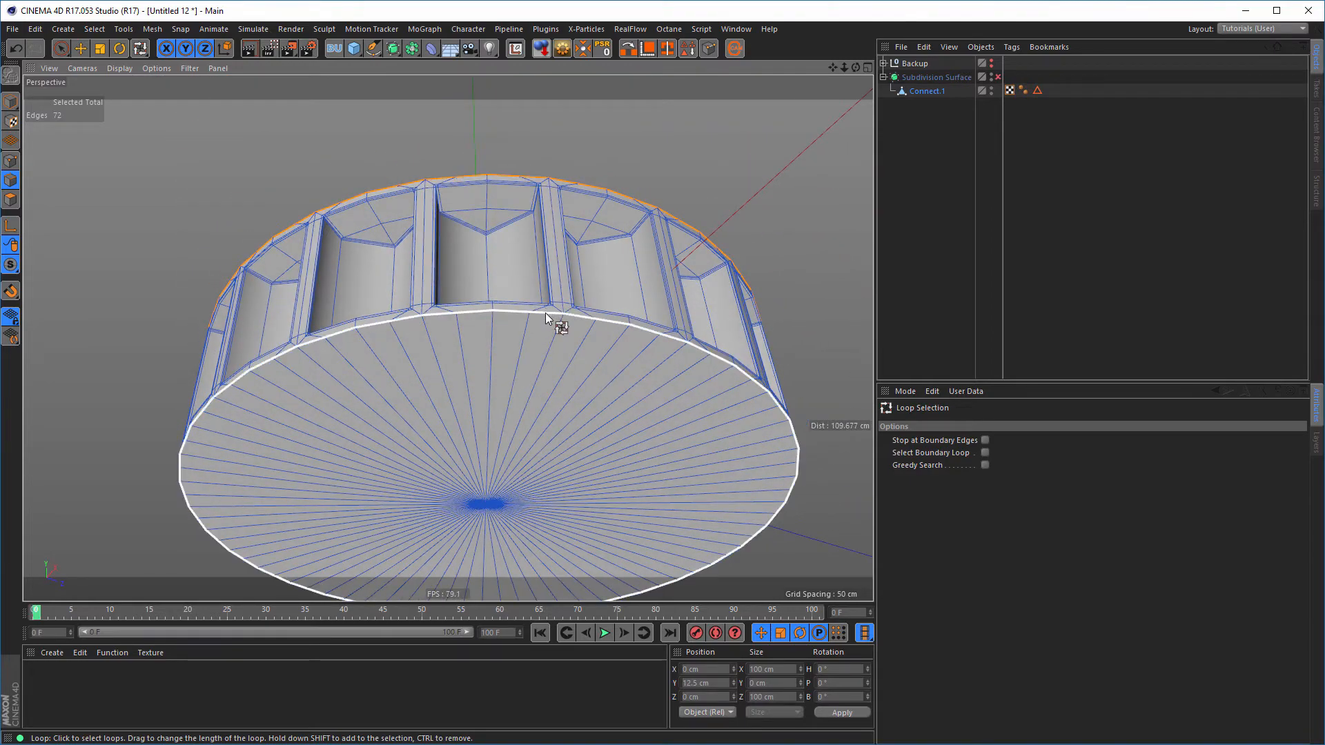
left_click(546, 313, "shift")
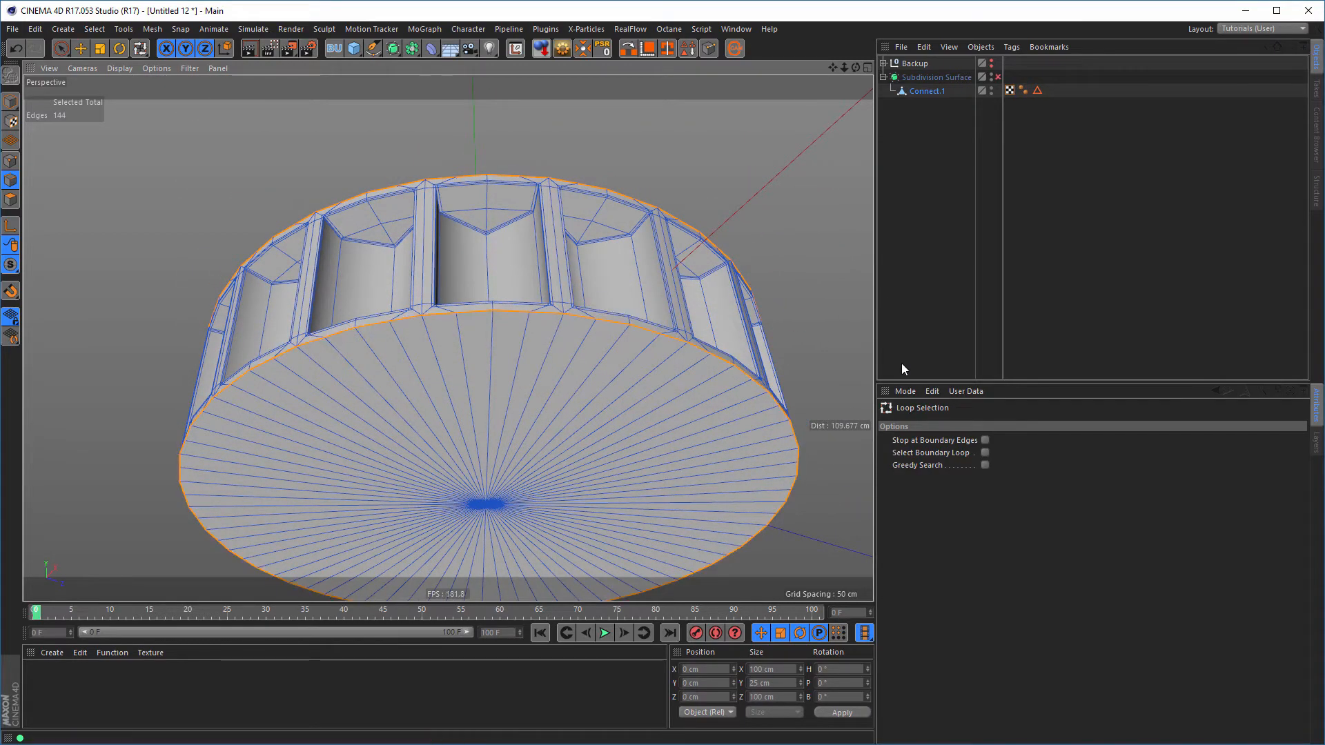
left_click_drag(606, 337, 648, 288, "alt")
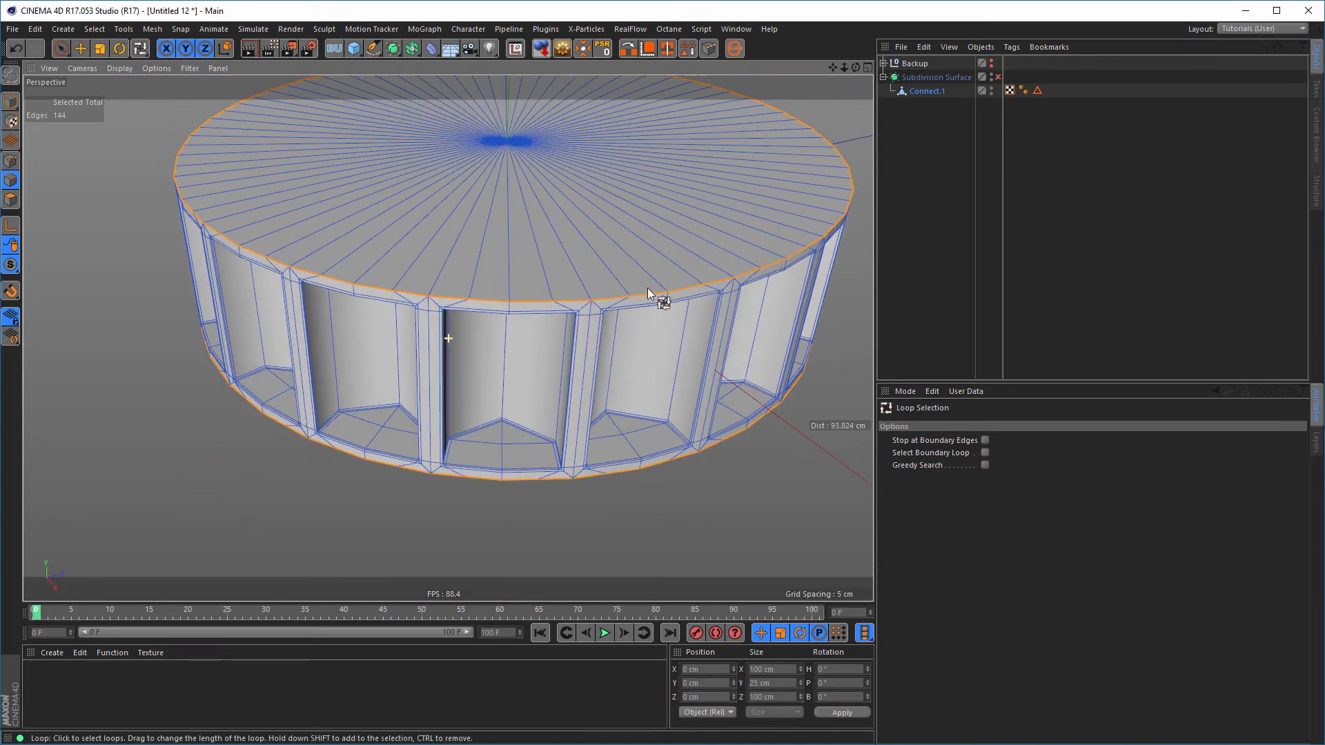
mouse_move(659, 278)
right_mouse_down("alt")
mouse_move(725, 279)
mouse_move(655, 287)
right_mouse_up("alt")
middle_click_drag(656, 287, 559, 278, "alt")
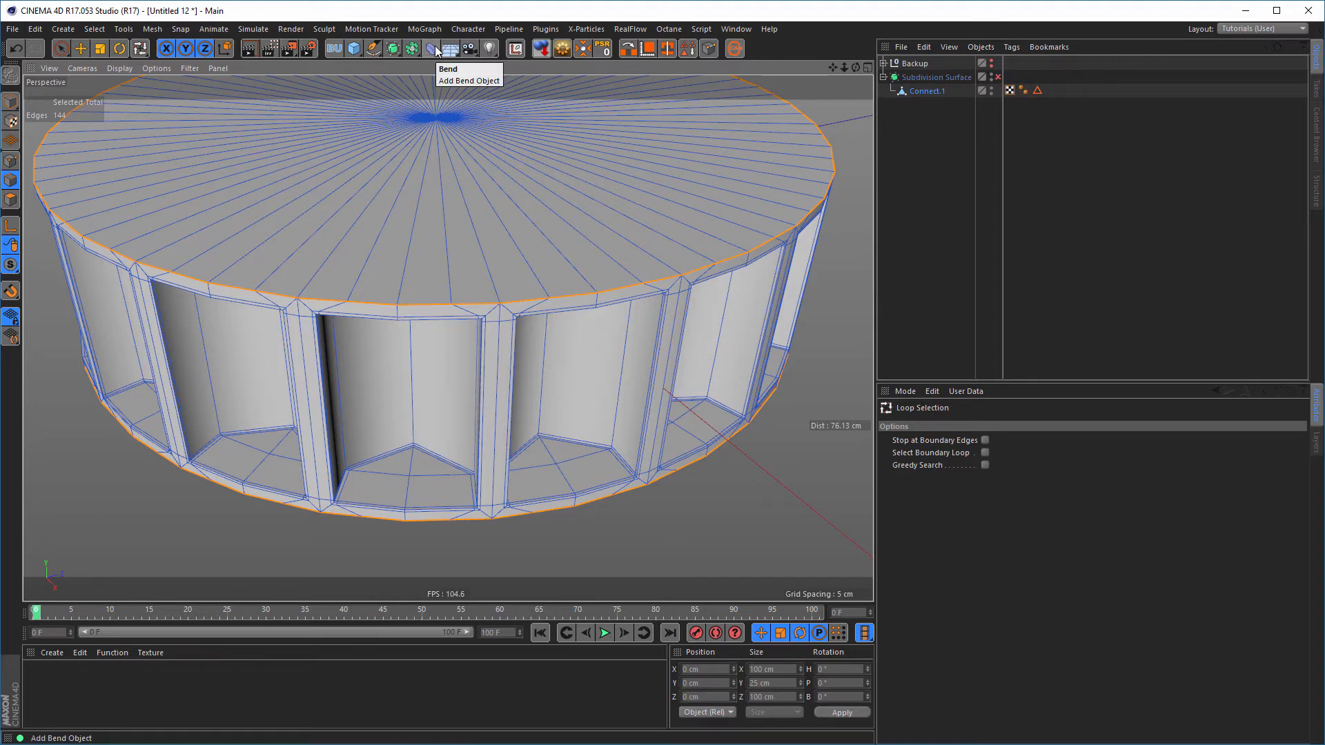
Add a Bevel deformer under Connect.1 and restrict it to the object's Edge Selection tag
left_click(943, 90)
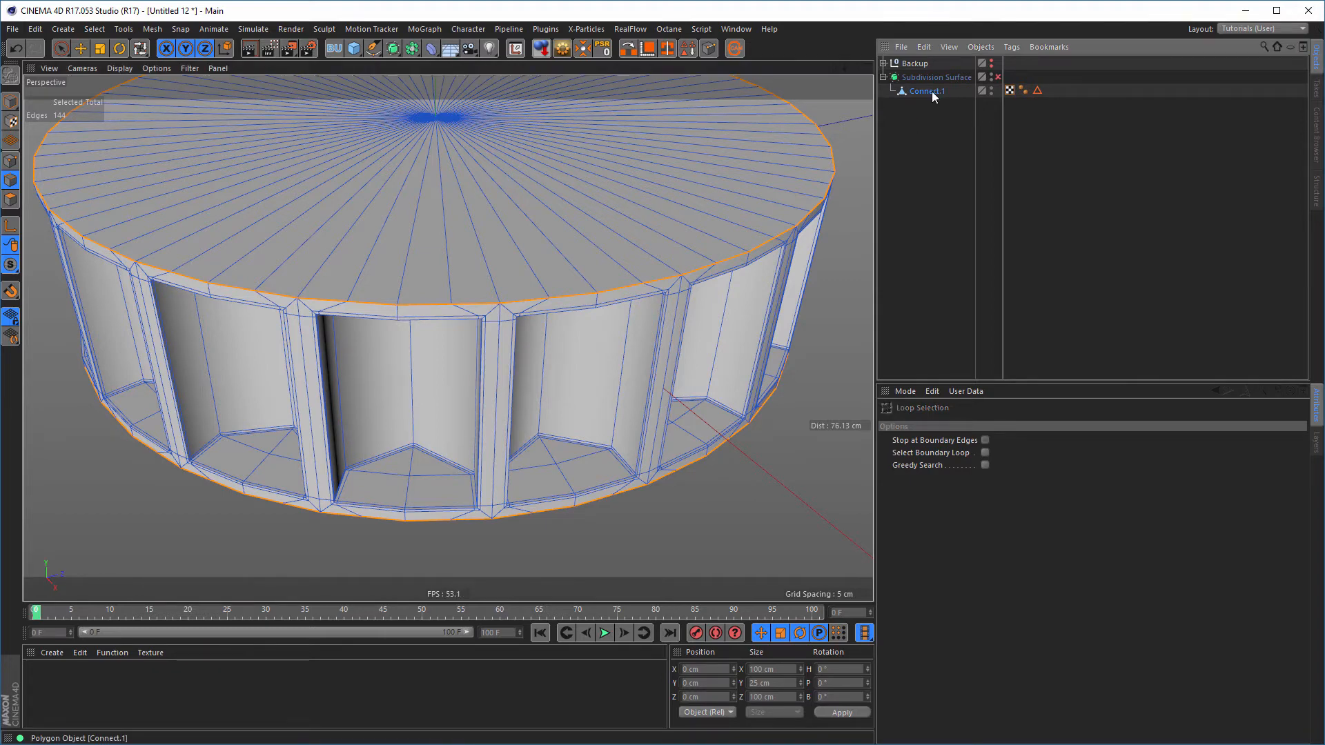
left_click(432, 52)
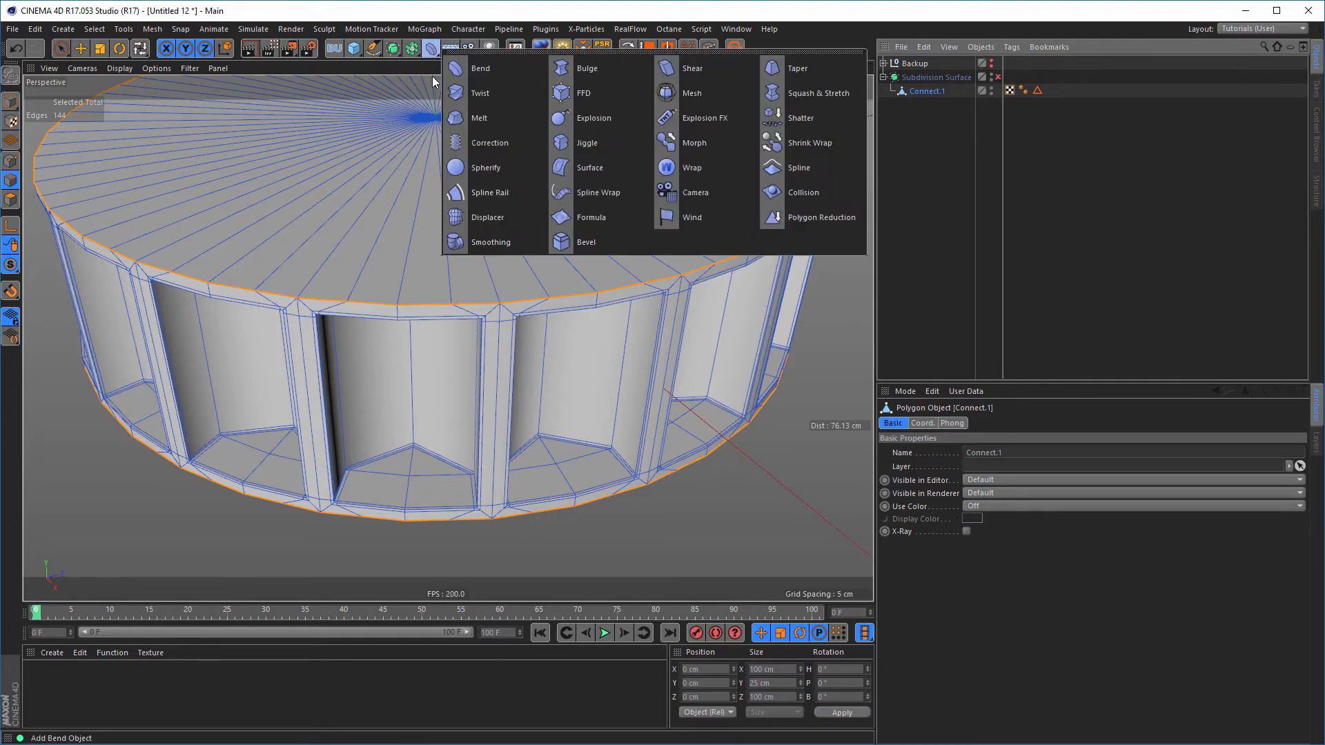
left_click(596, 244)
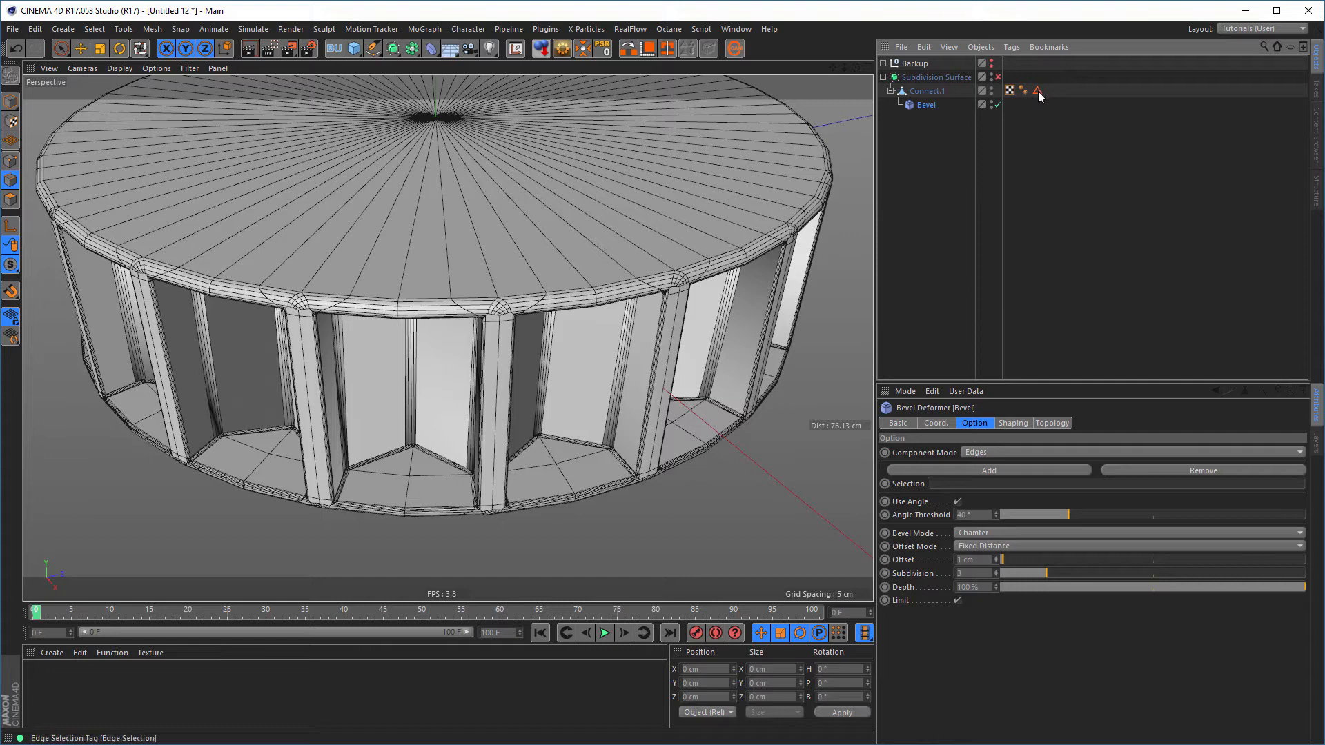
left_click_drag(1038, 90, 956, 486)
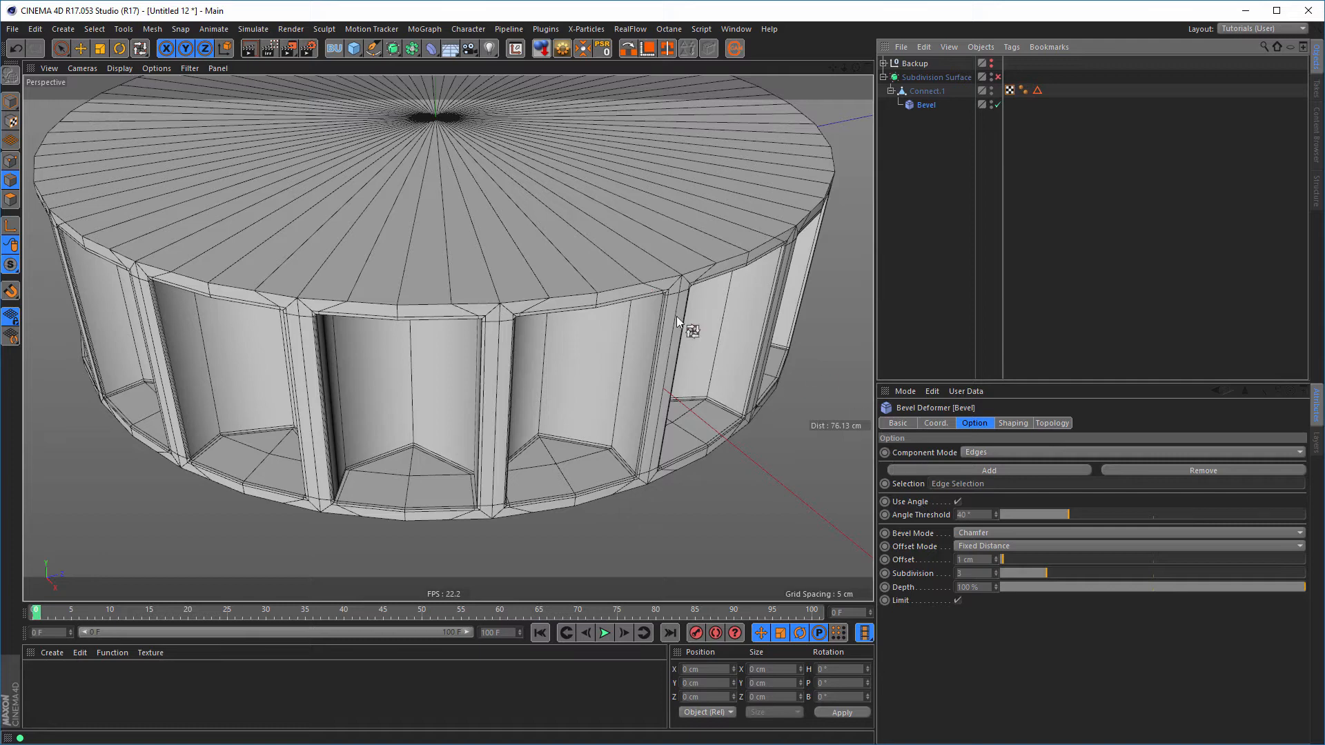
left_click_drag(676, 319, 612, 317, "alt")
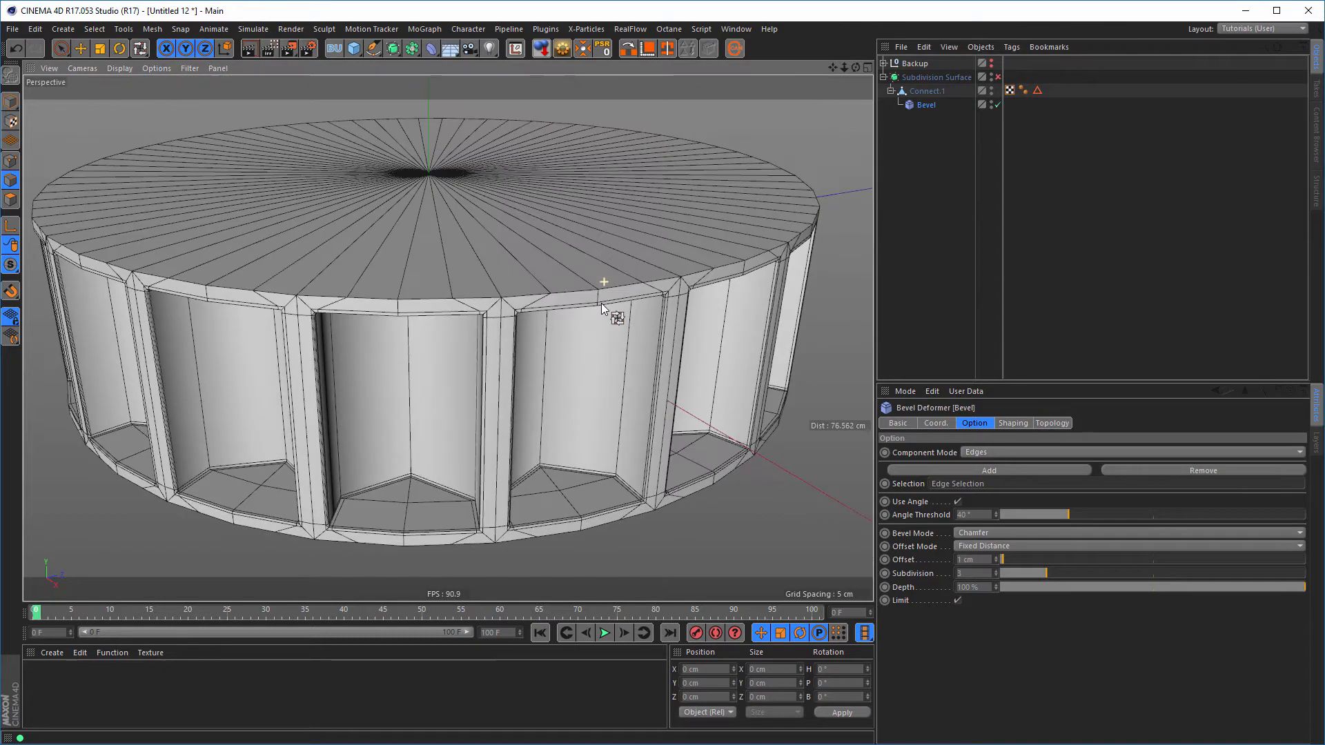
left_click(927, 91)
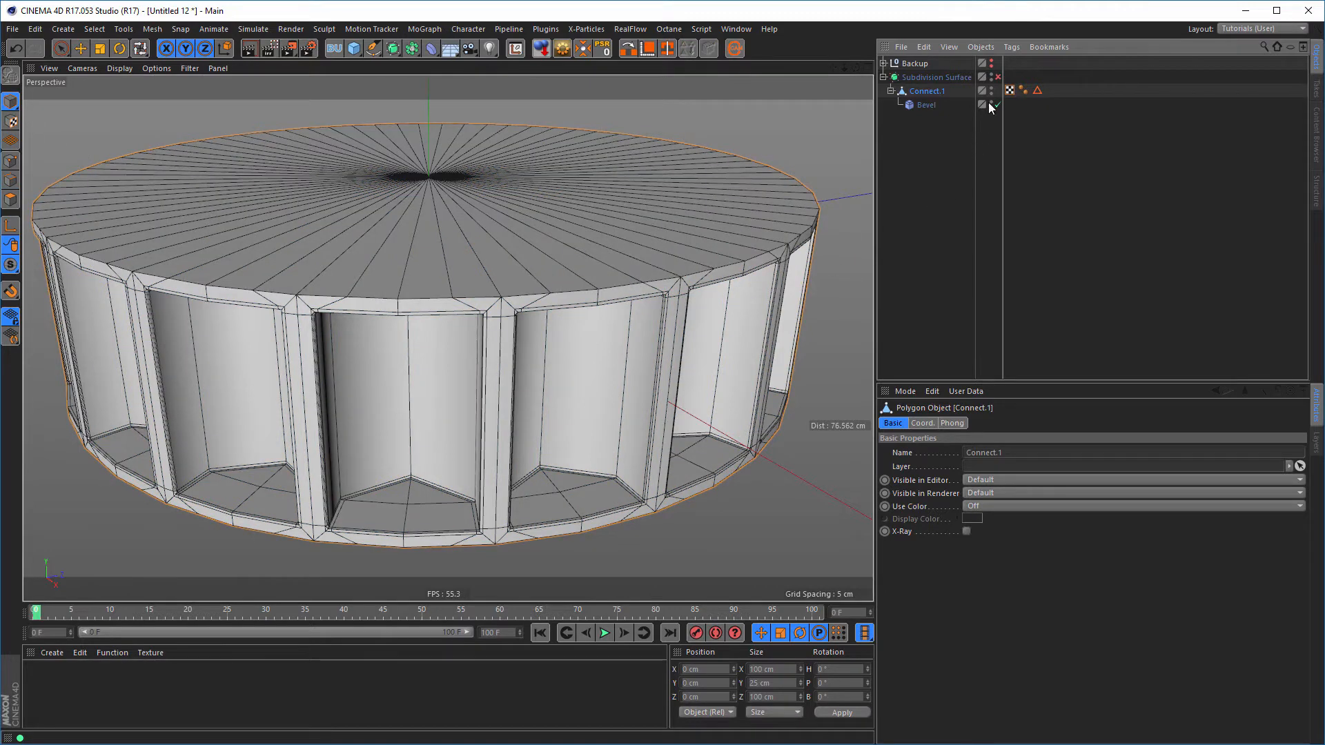
Set the Bevel deformer's offset to 0.3 cm
left_click(926, 104)
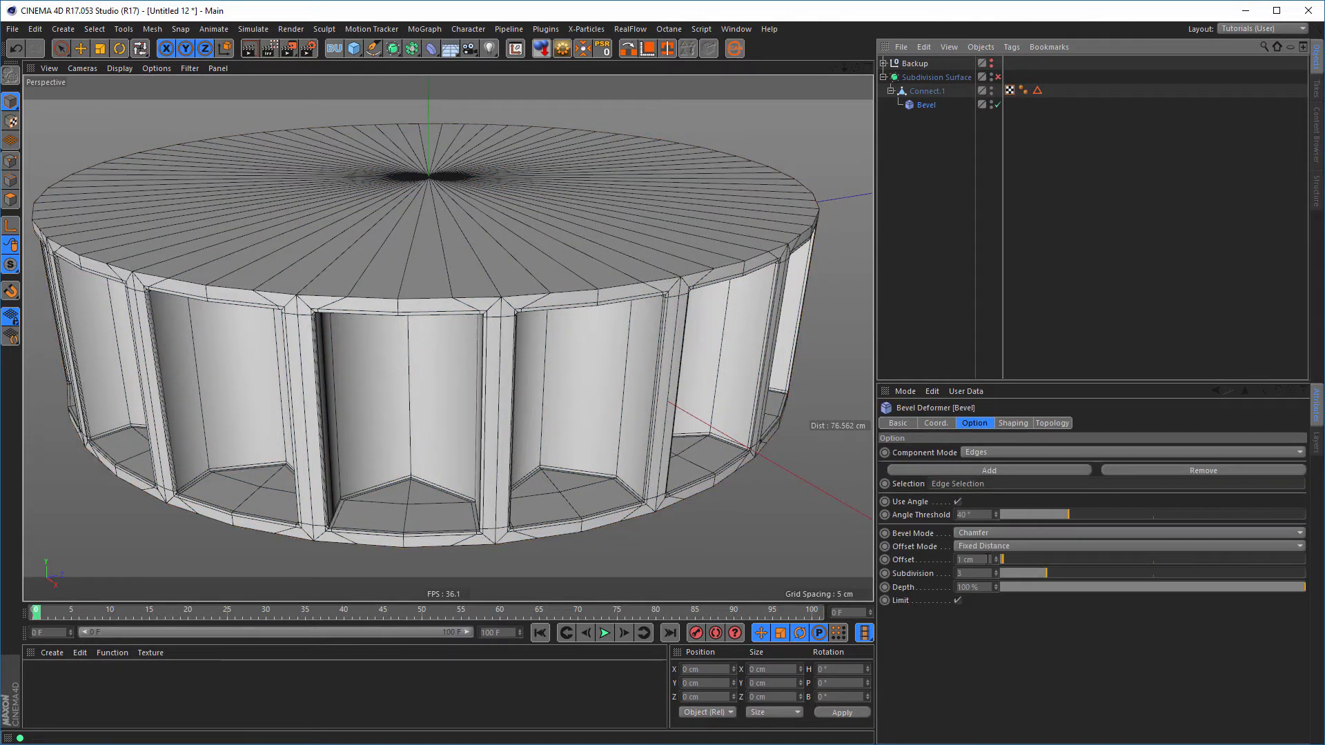
left_click(966, 560)
type("0.3")
key("Return")
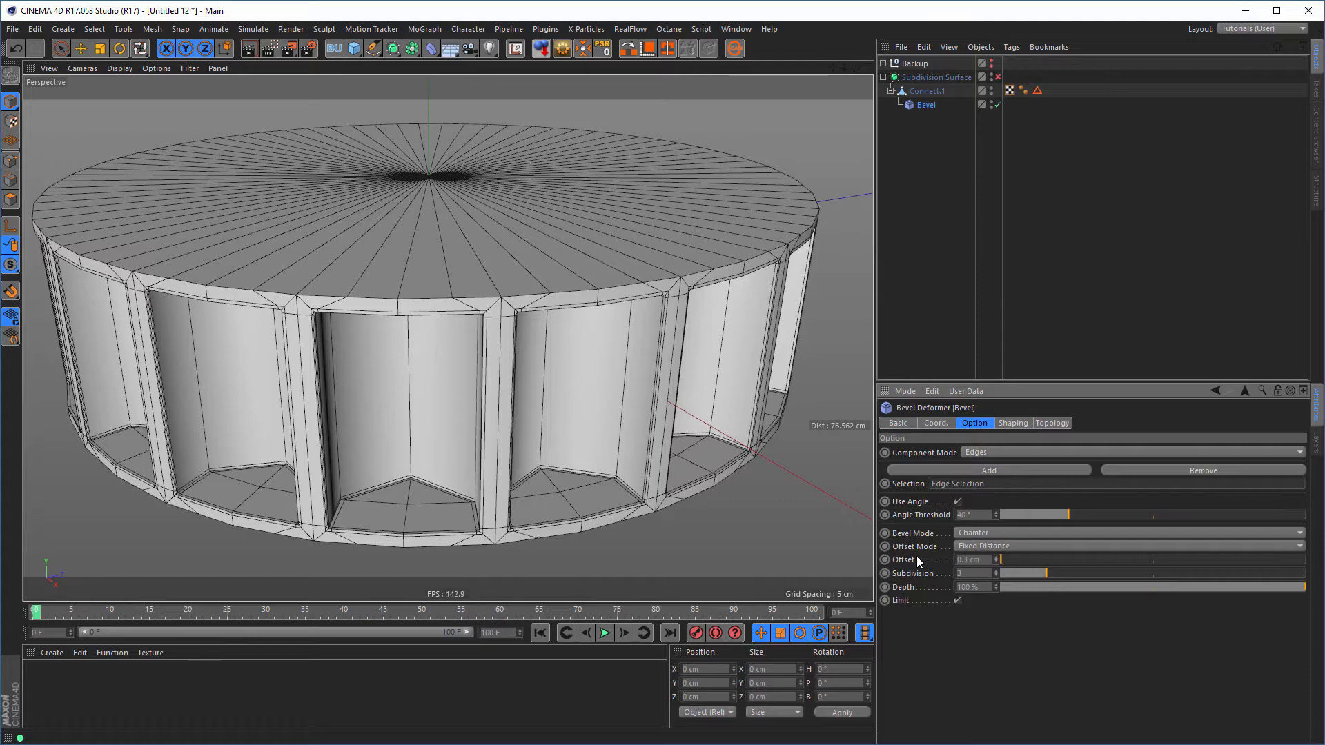
scroll(615, 283, "up", 10)
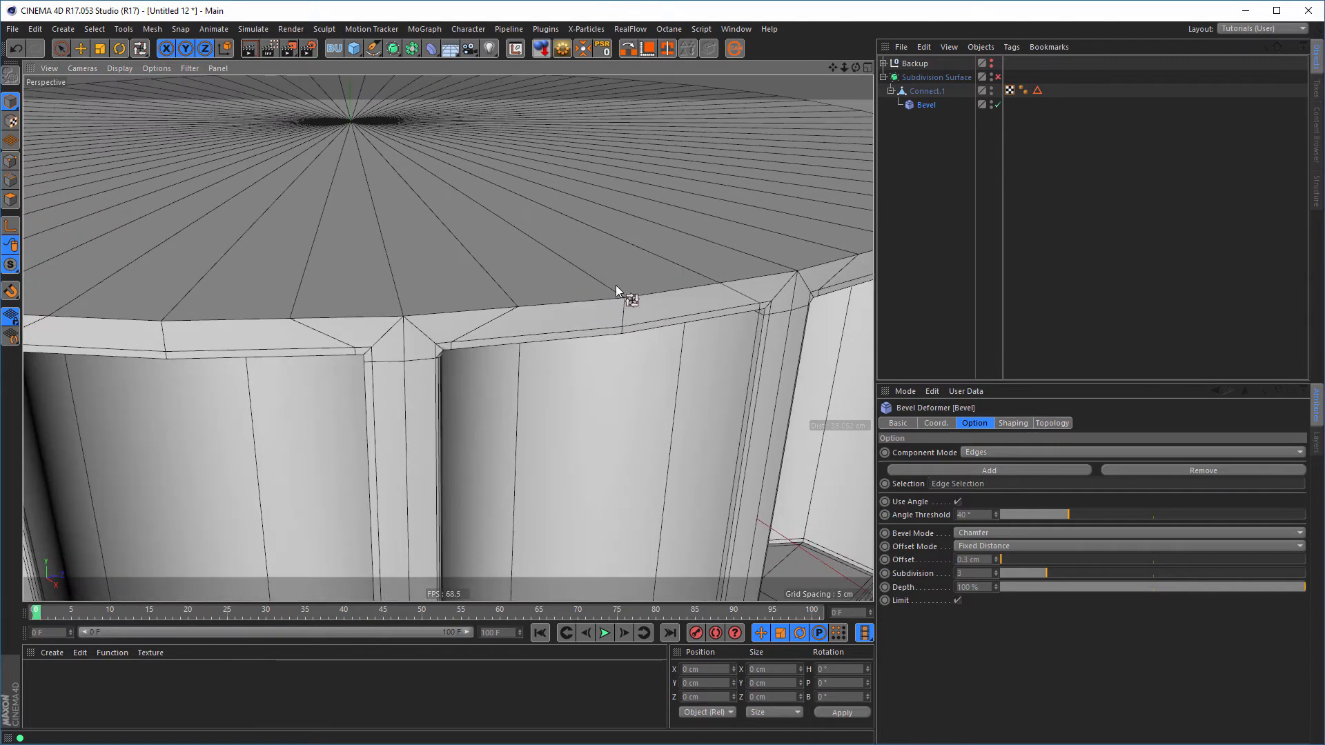
scroll(594, 276, "up", 1)
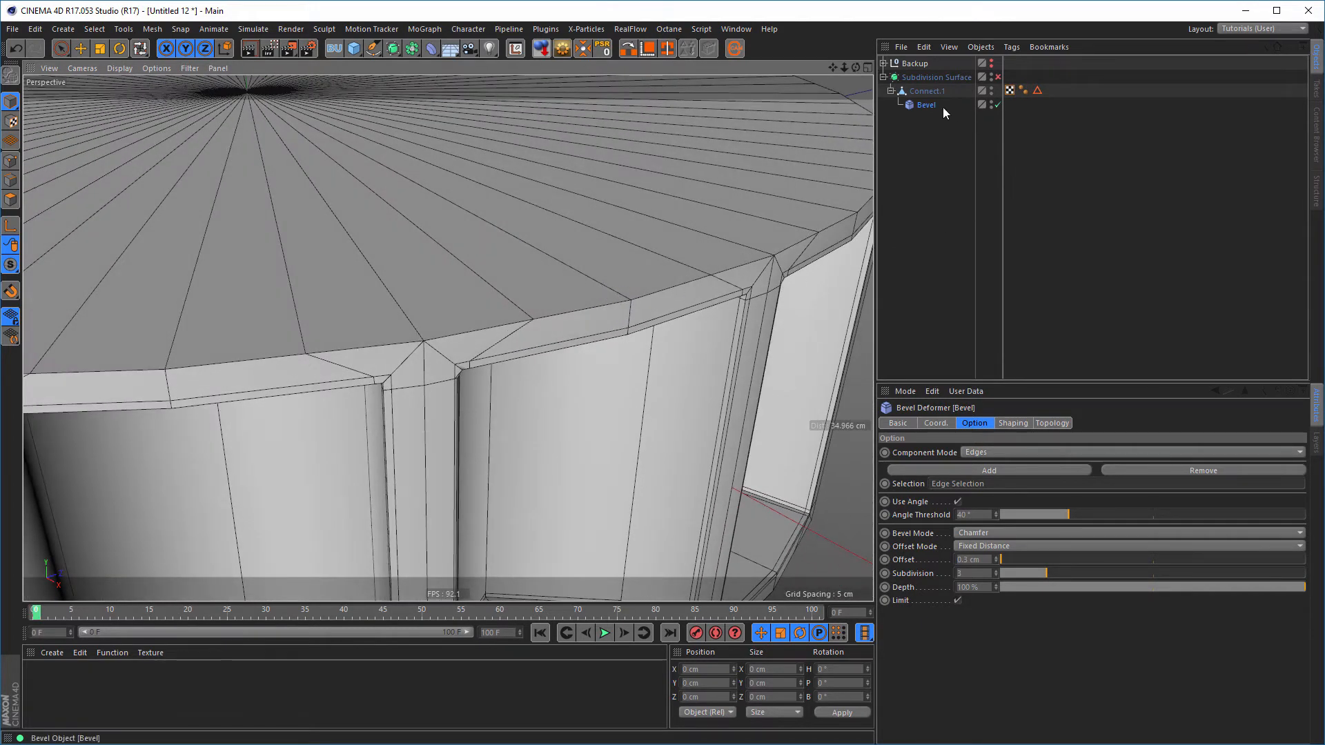
Compare the rim with the Bevel deformer off and on, and inspect the edges stored in Connect.1's Edge Selection tag
left_click(998, 104)
left_click(998, 104)
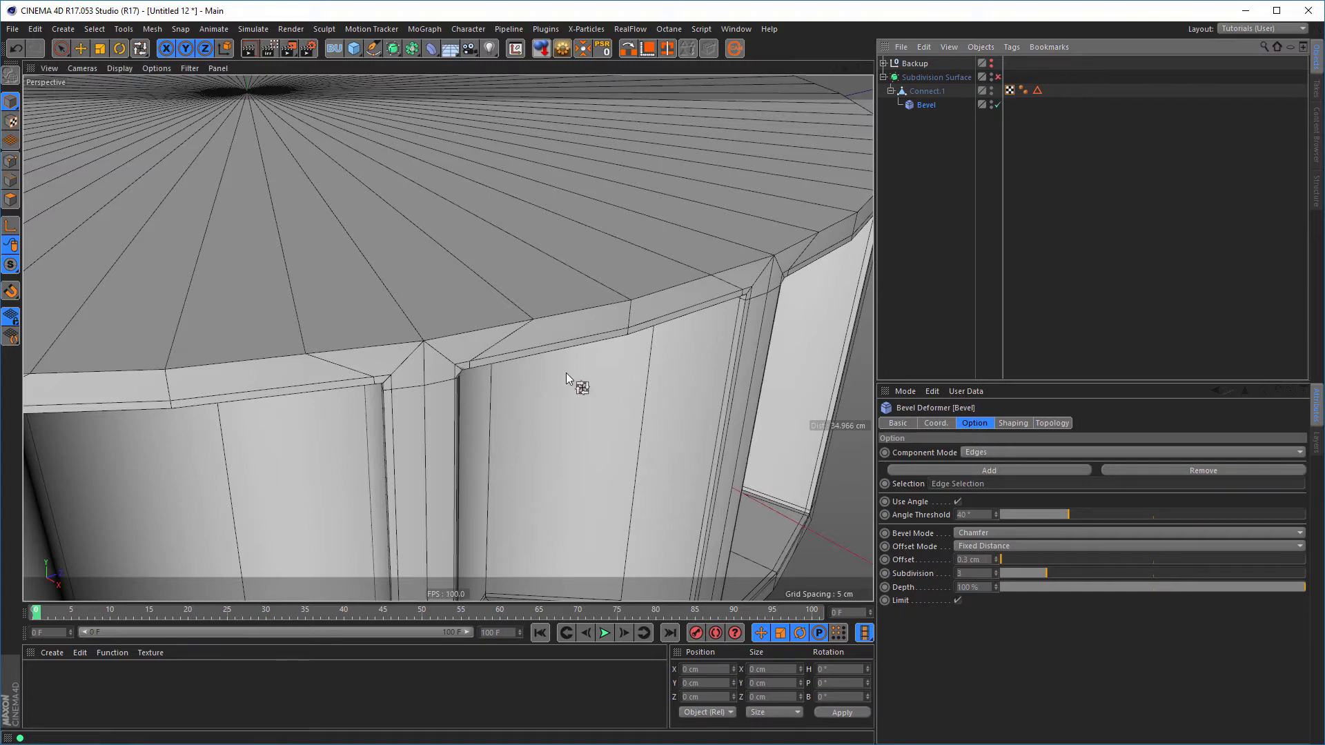
left_click_drag(565, 373, 469, 400, "alt")
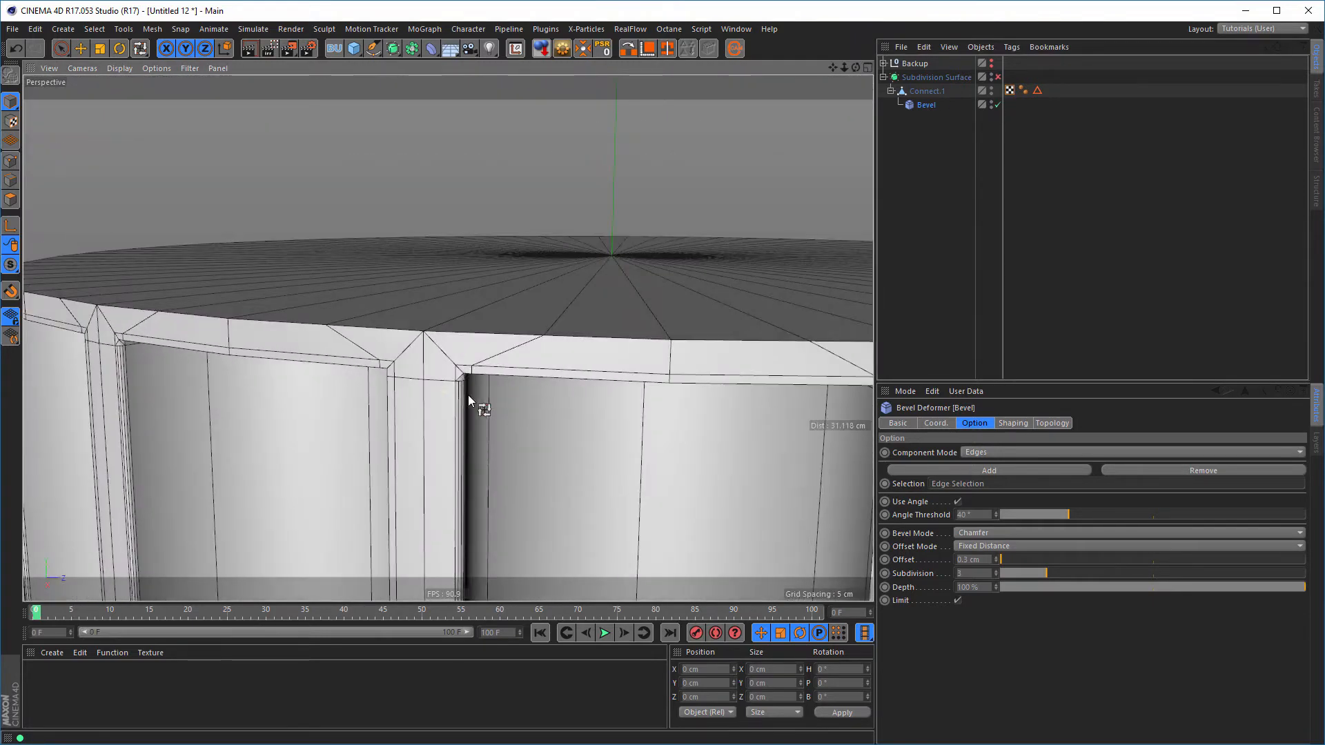
left_click(1037, 89)
left_click_drag(515, 320, 491, 266, "alt")
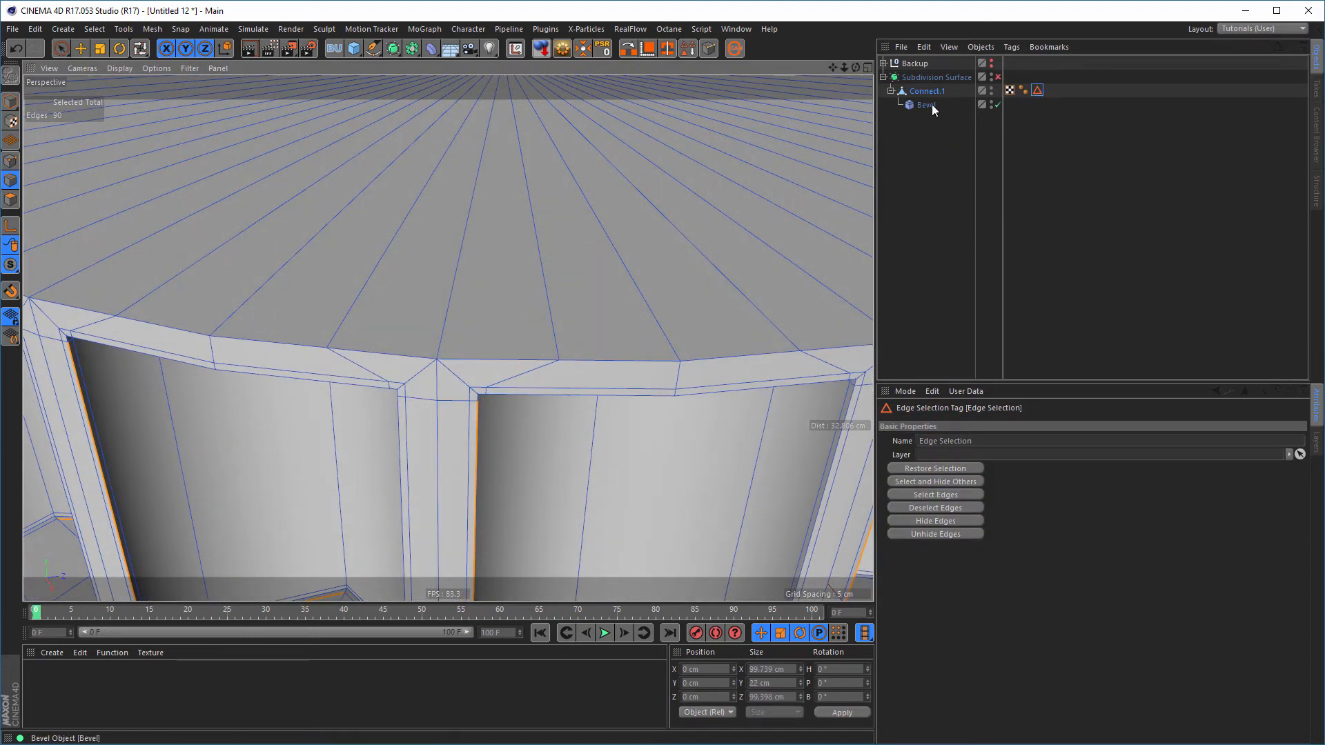
With the Bevel deformer disabled, overwrite Connect.1's Edge Selection tag with the outer rim edge loops of the upper and lower caps
left_click(998, 105)
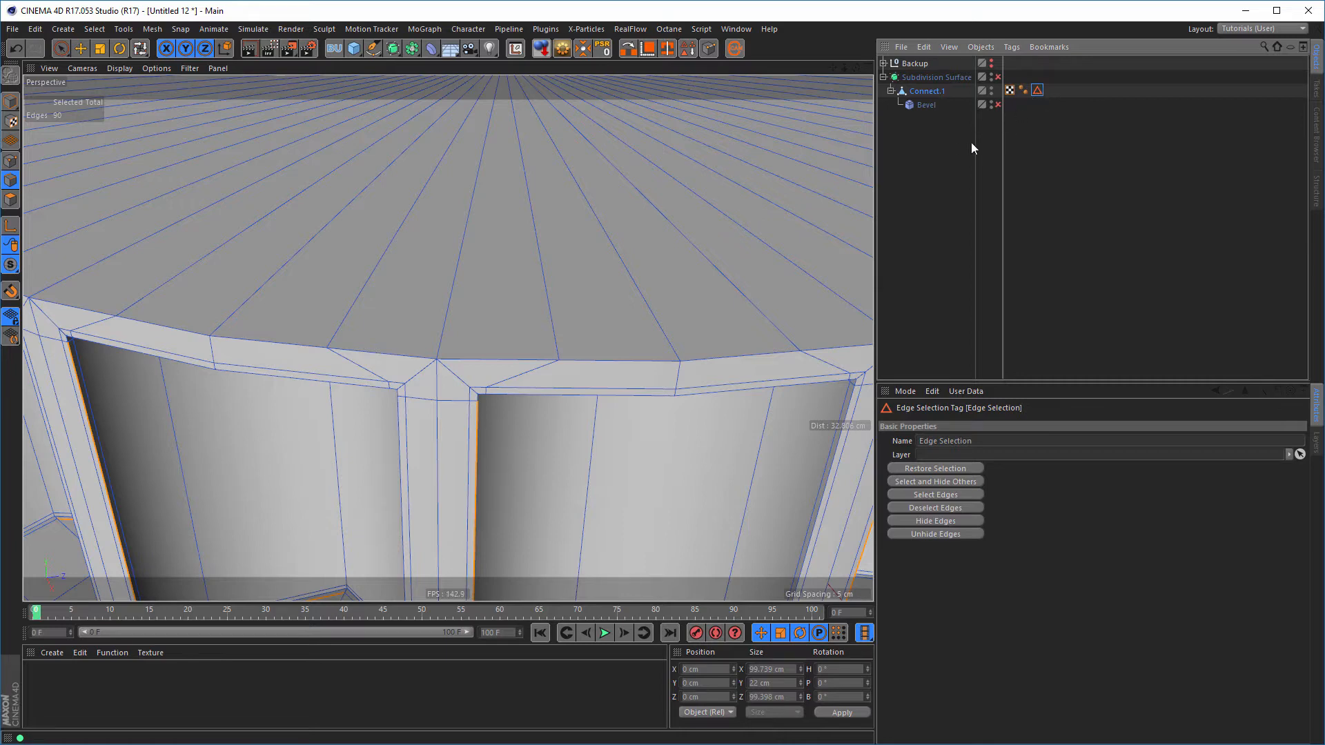
scroll(491, 280, "down", 6)
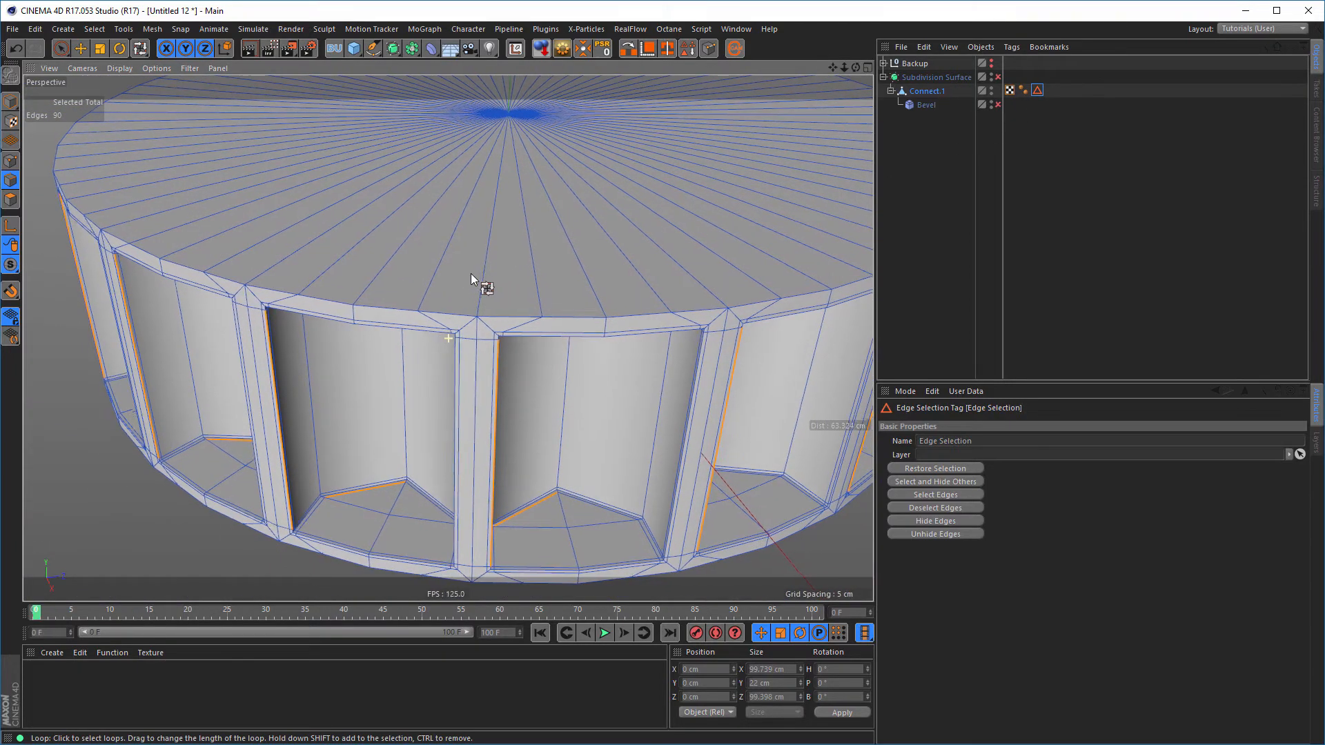
key("9")
left_click(97, 475)
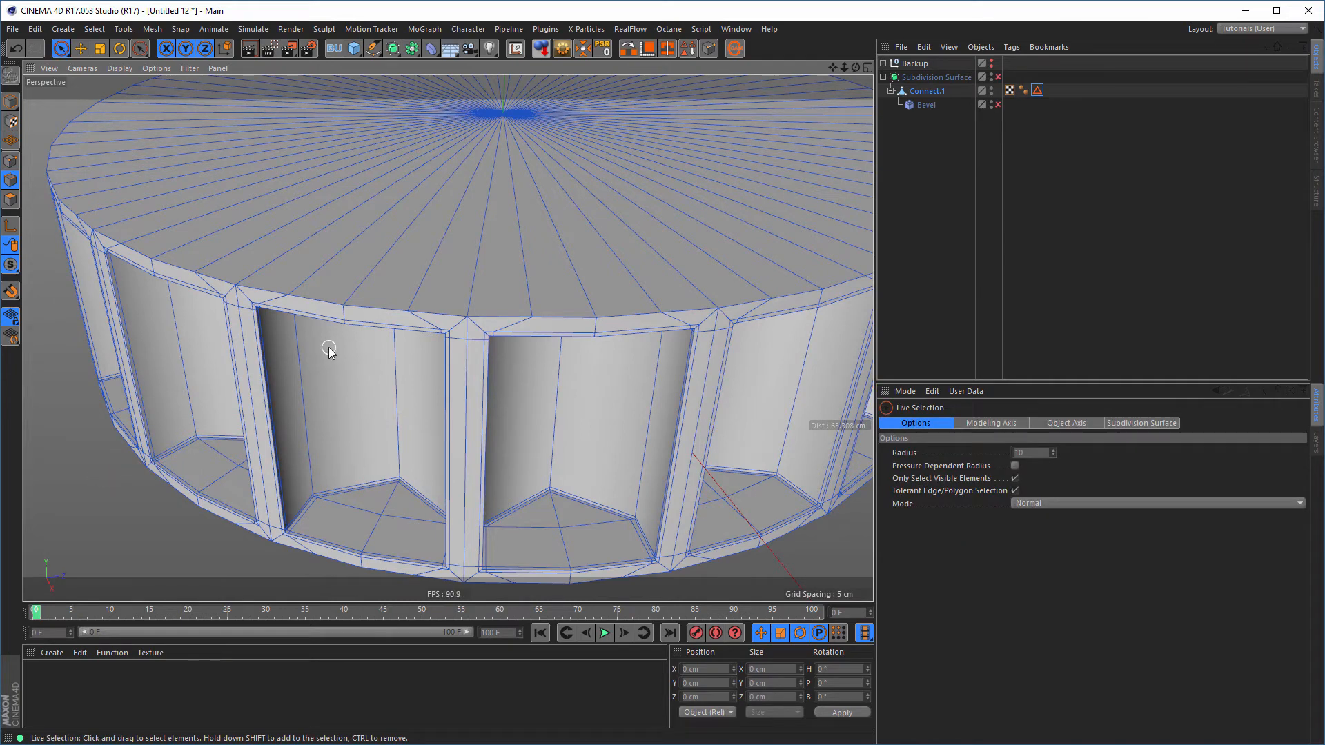
key("u")
key("l")
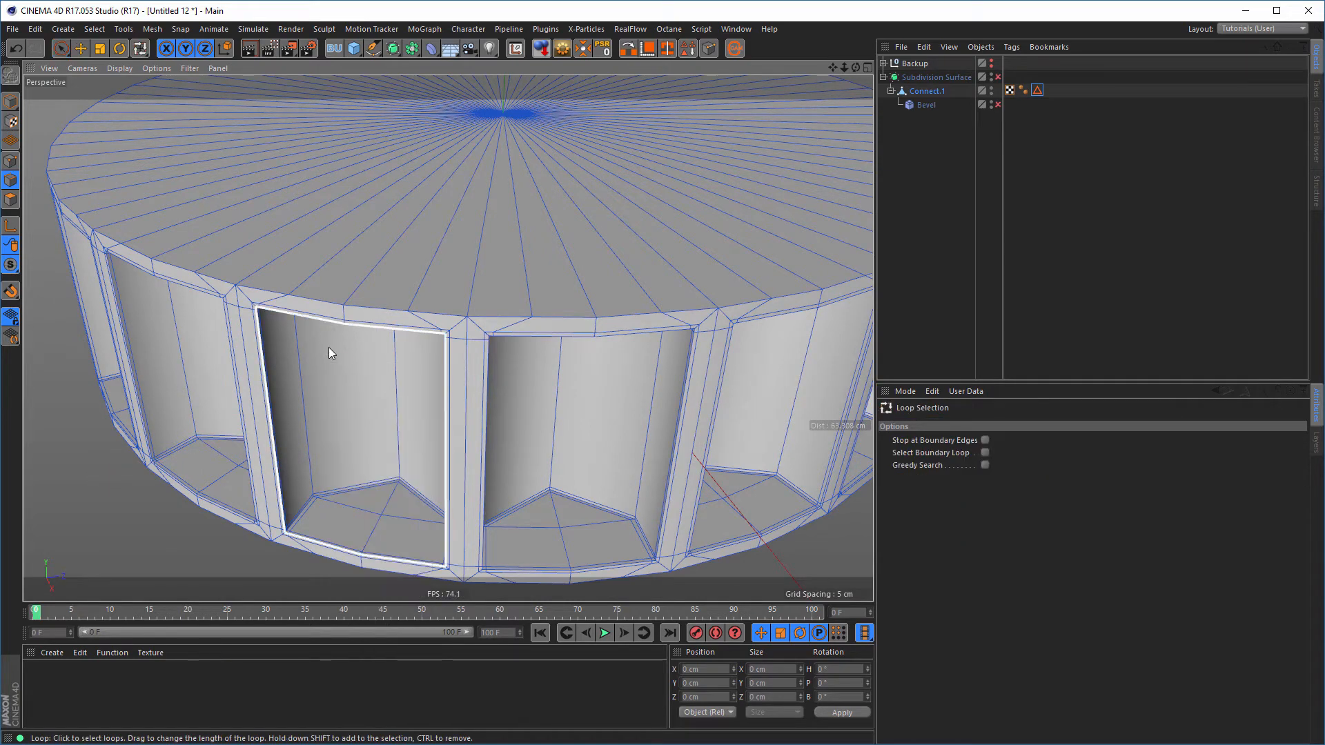
left_click(378, 315)
mouse_move(507, 441)
left_mouse_down("alt")
mouse_move(505, 420)
mouse_move(503, 437)
left_mouse_up("alt")
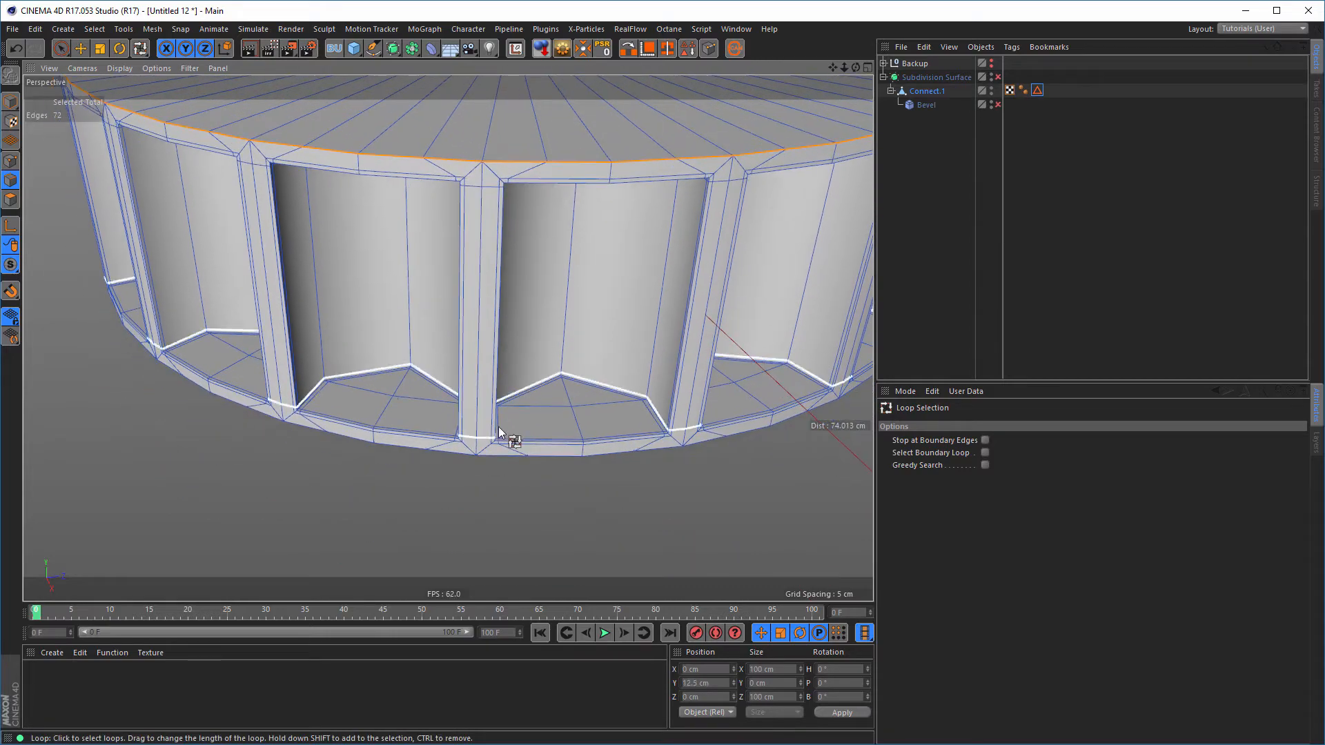
left_click(406, 450, "shift")
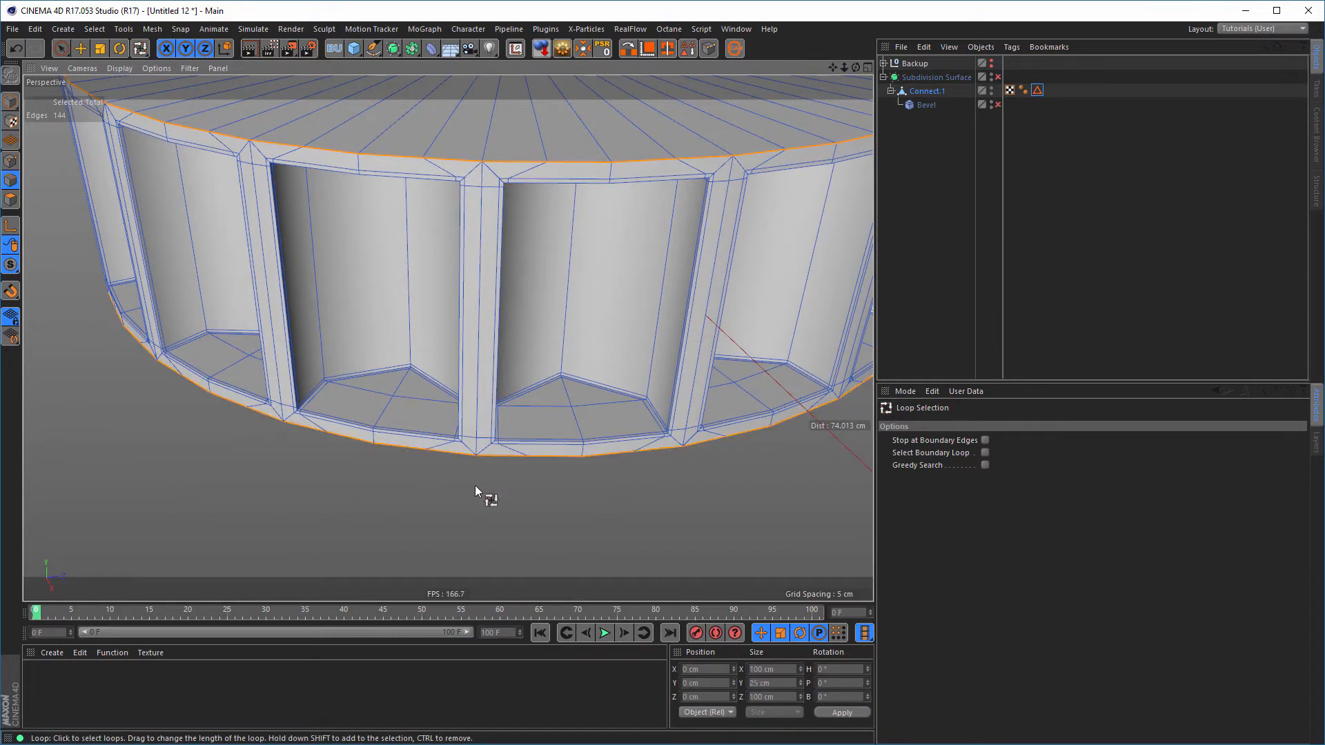
left_click_drag(475, 485, 607, 567, "alt")
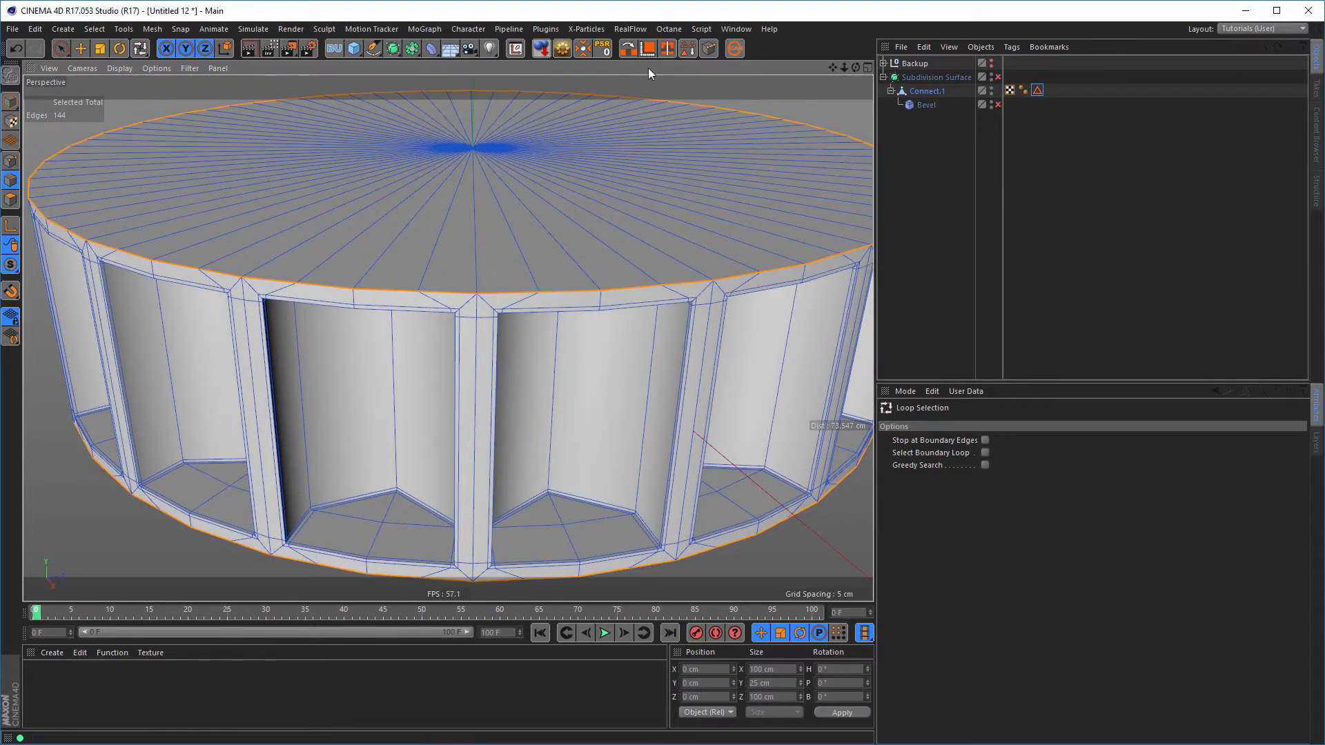
left_click(689, 53)
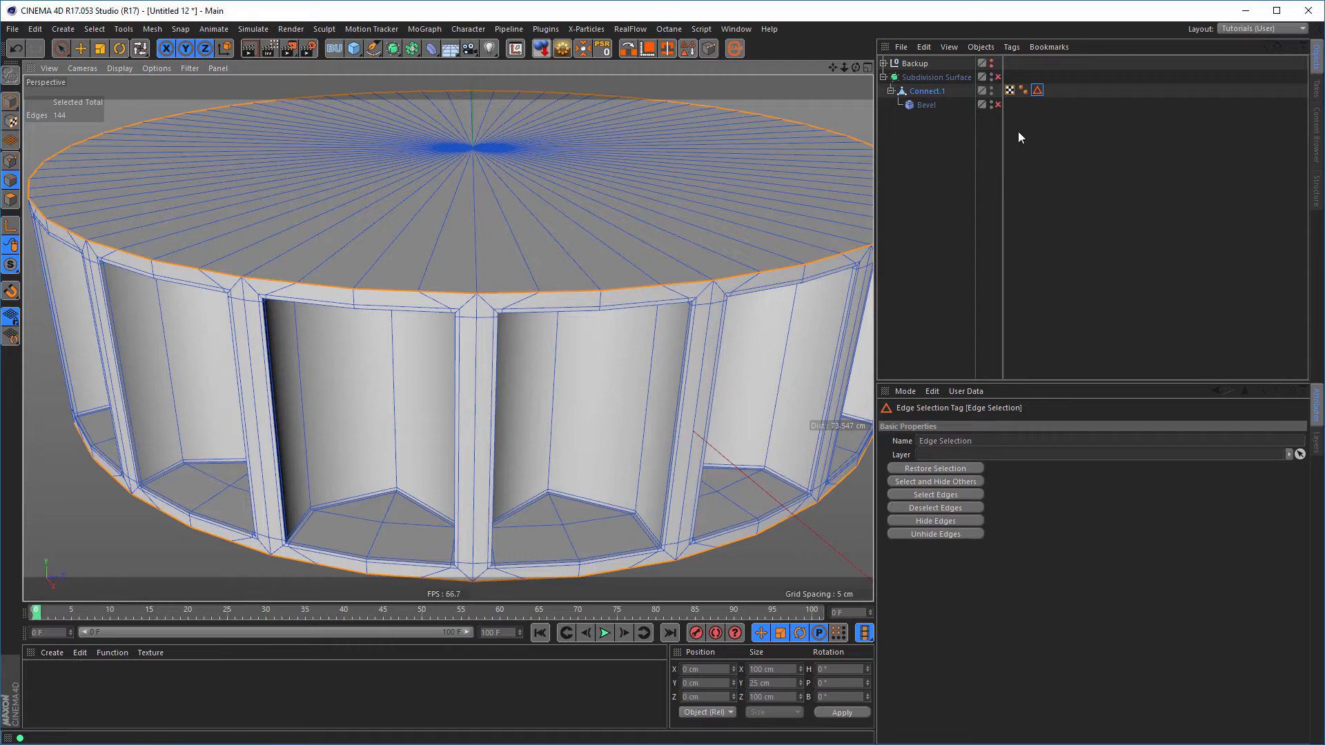
Reassign the updated Edge Selection tag to the Bevel deformer and re-enable the deformer
left_click(926, 105)
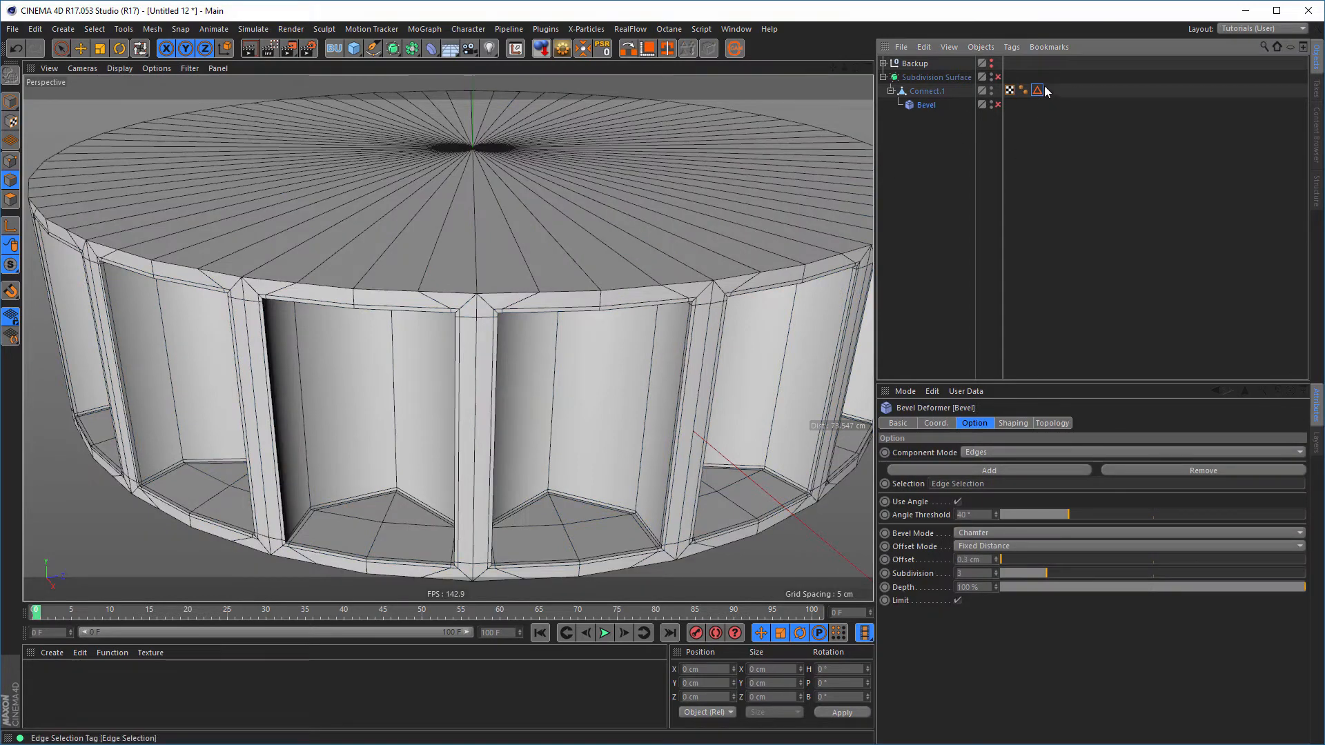
left_click_drag(1037, 91, 989, 488)
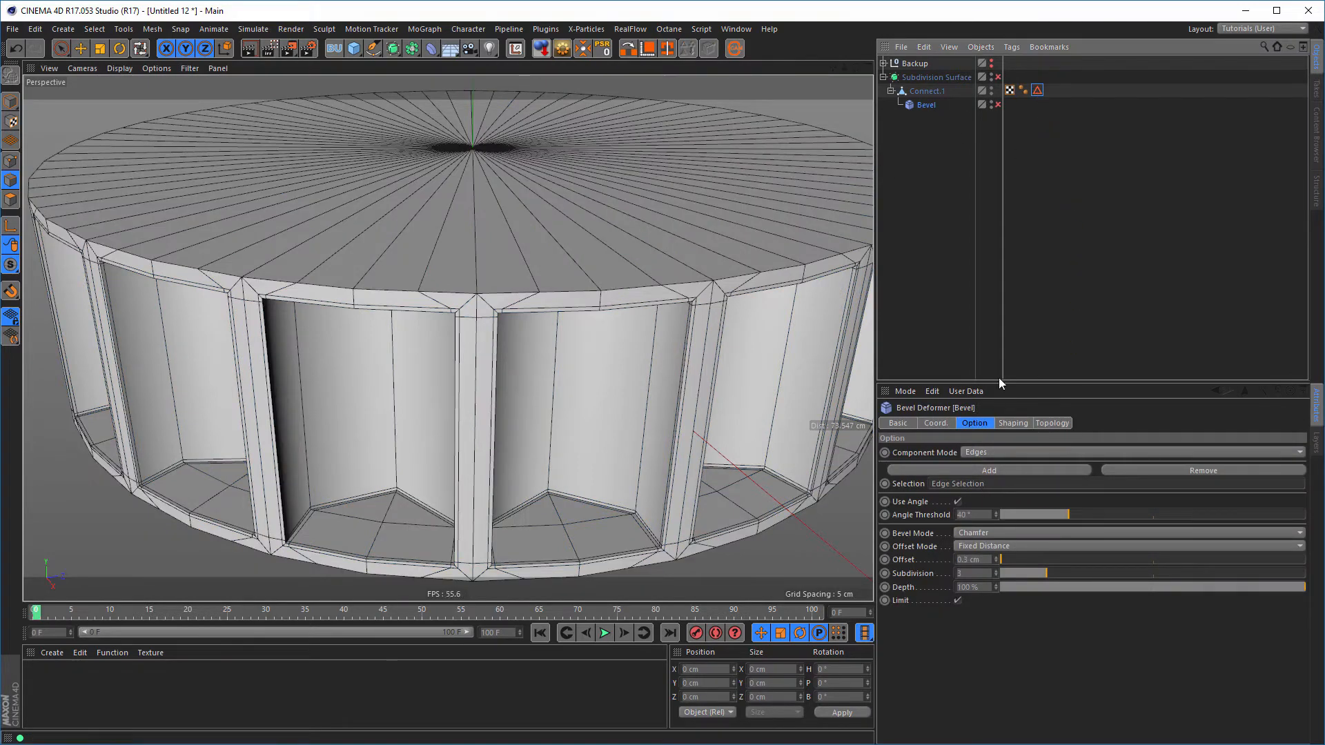
left_click(998, 104)
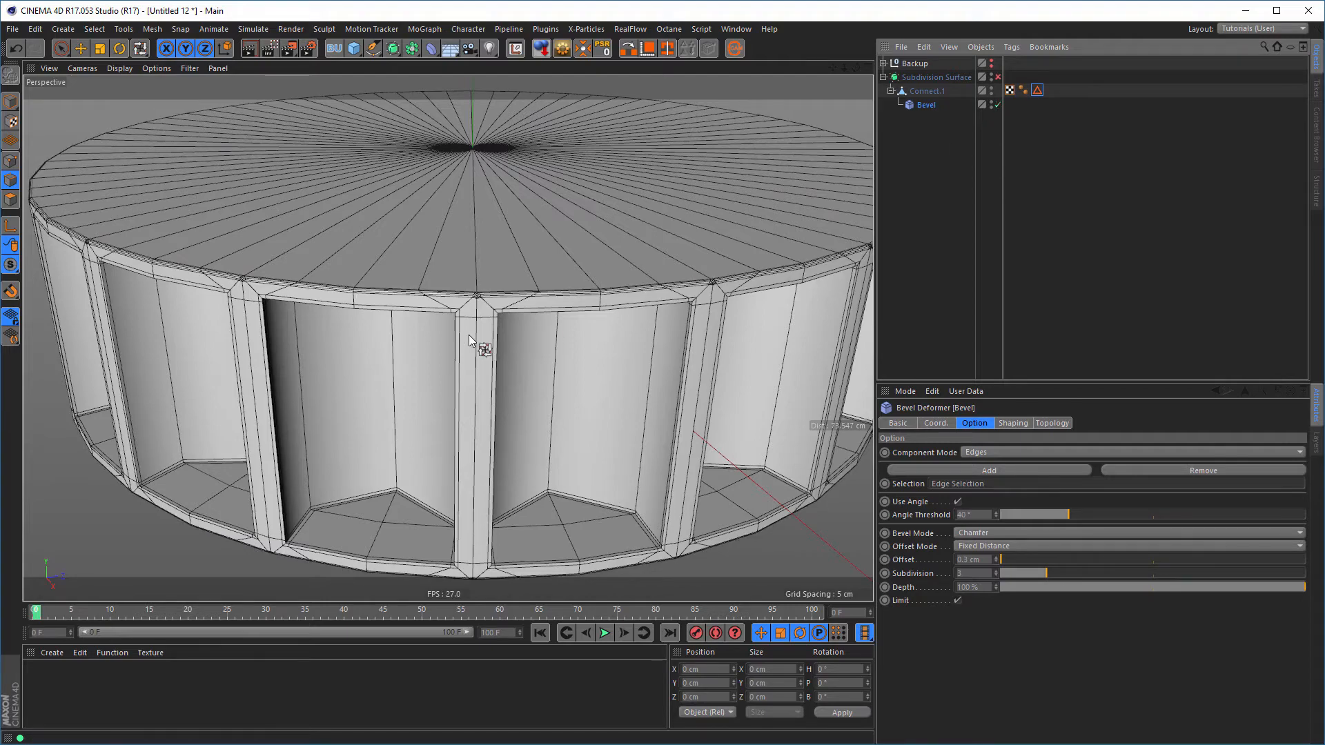
Set the Bevel deformer's mitering to Uniform to clean up the rim corners above the pillars
scroll(483, 311, "up", 5)
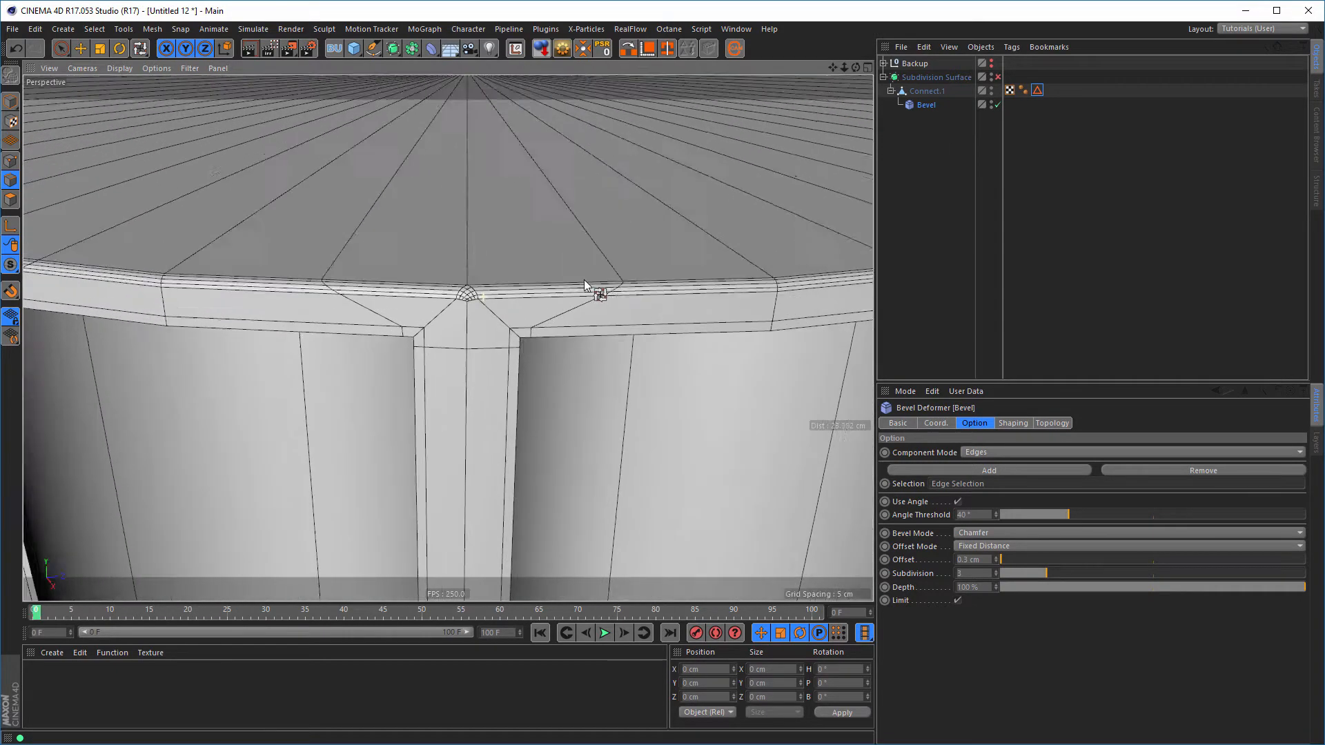
scroll(467, 295, "up", 3)
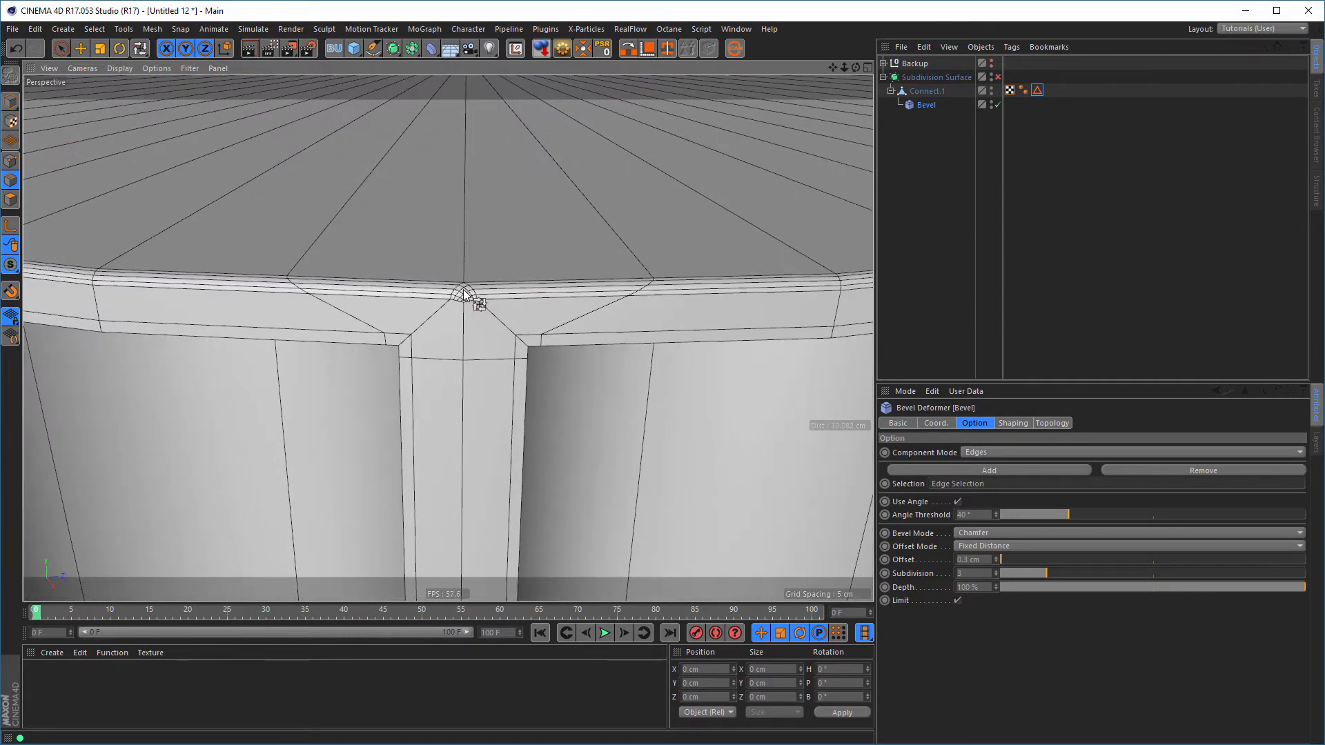
mouse_move(463, 294)
left_mouse_down("alt")
mouse_move(395, 293)
mouse_move(475, 297)
left_mouse_up("alt")
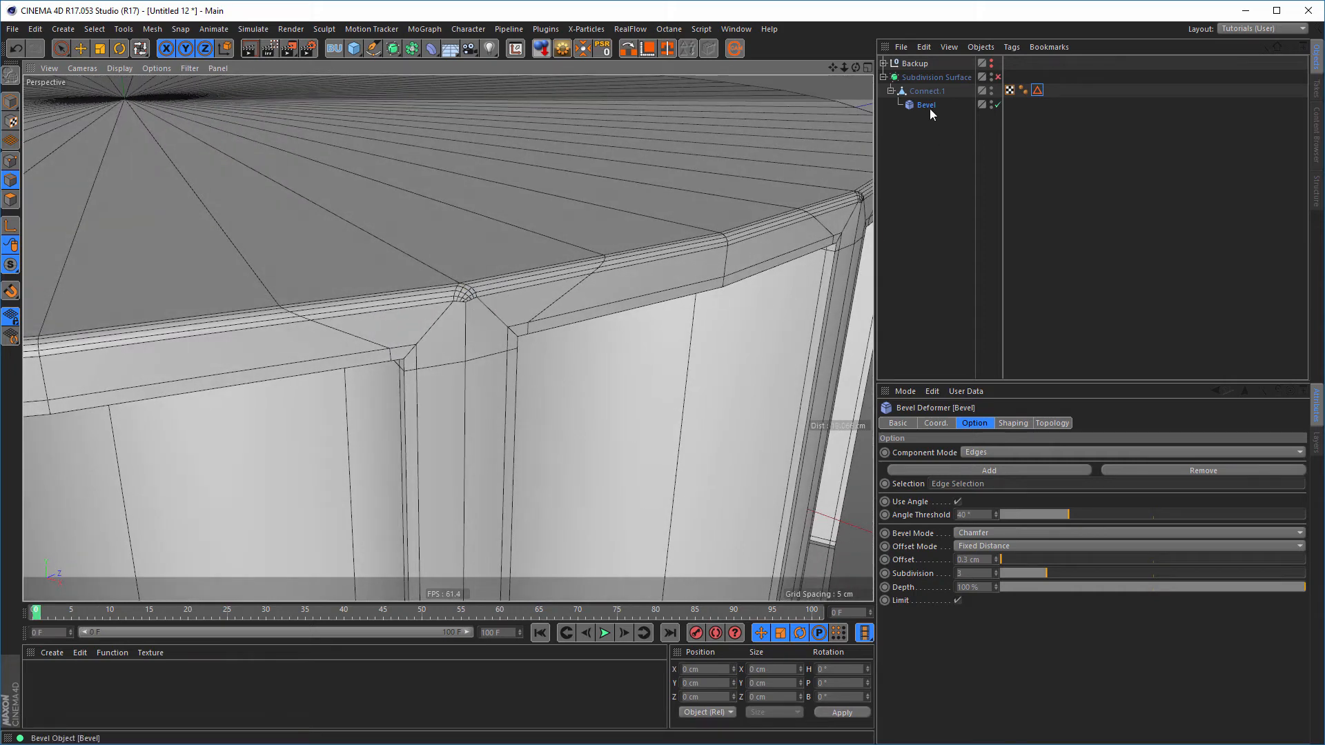
left_click(1054, 424)
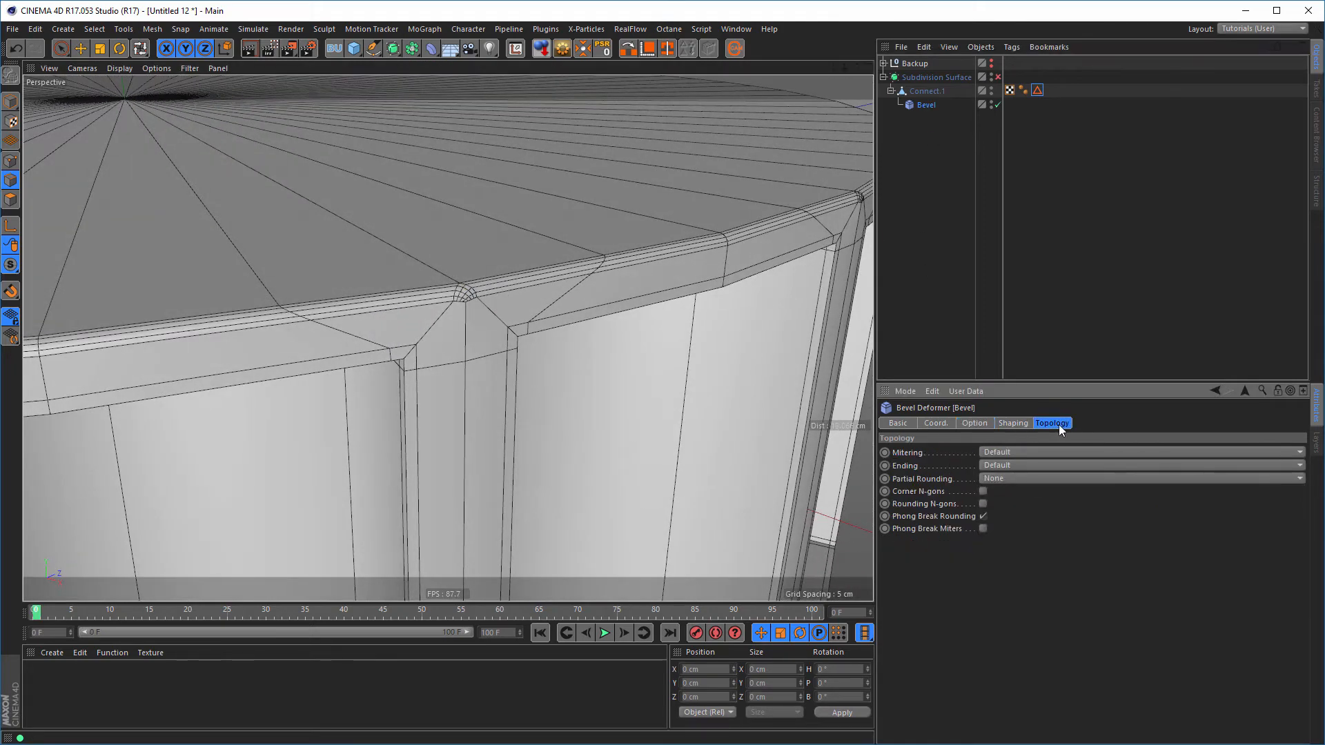
left_click(1012, 452)
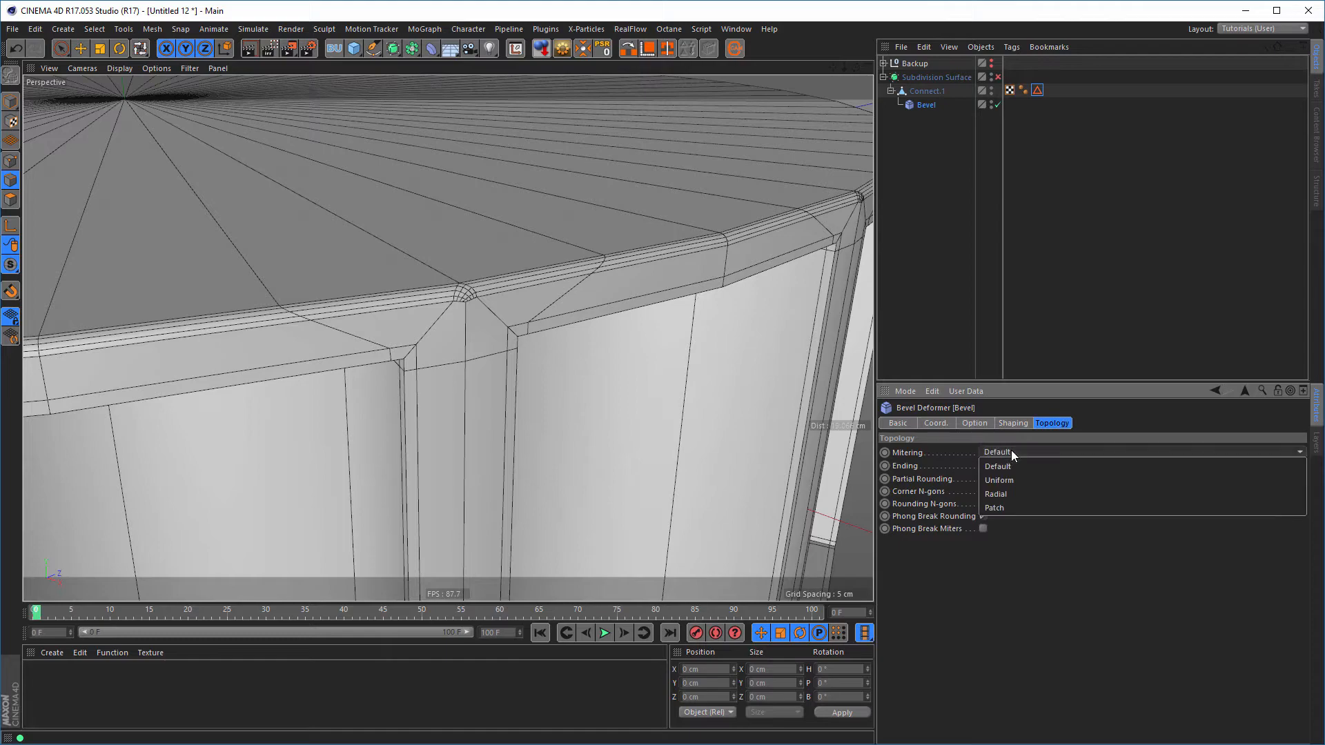
left_click(1004, 483)
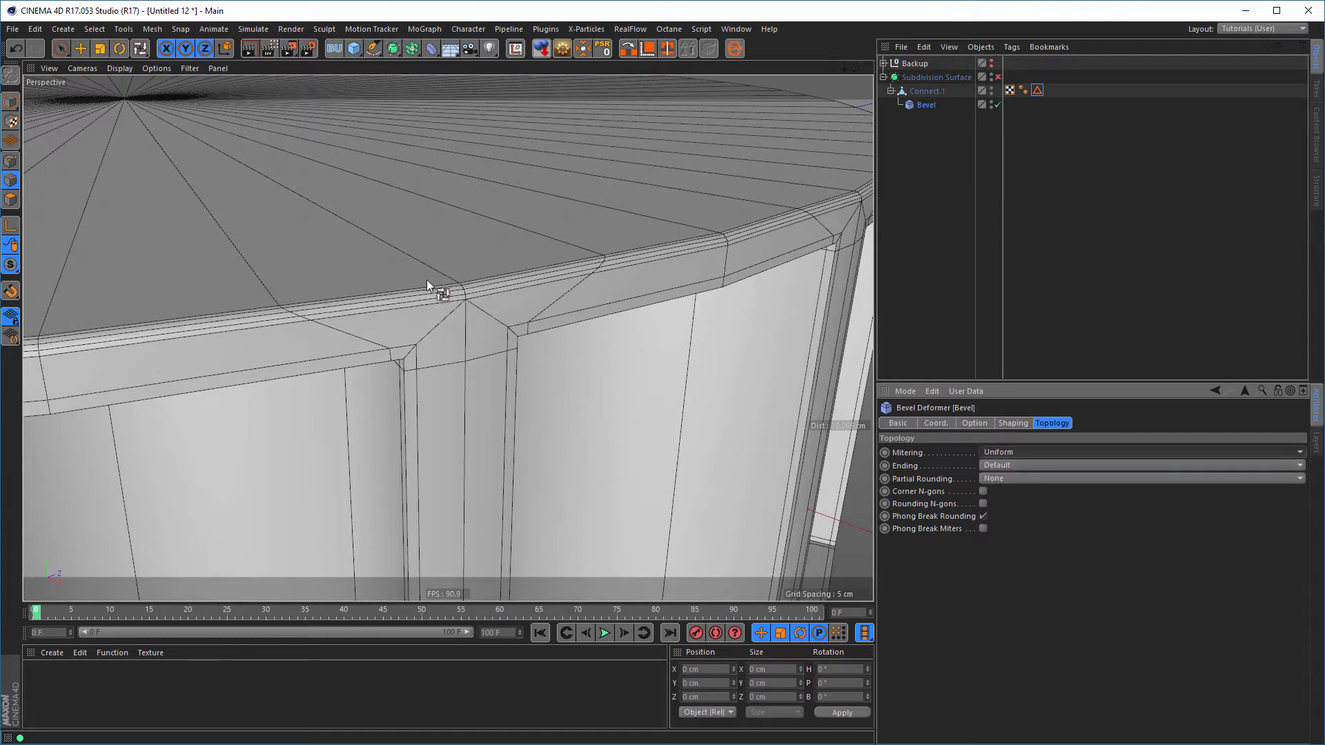
right_click_drag(478, 315, 379, 325, "alt")
left_click_drag(379, 325, 502, 334, "alt")
scroll(464, 340, "down", 3)
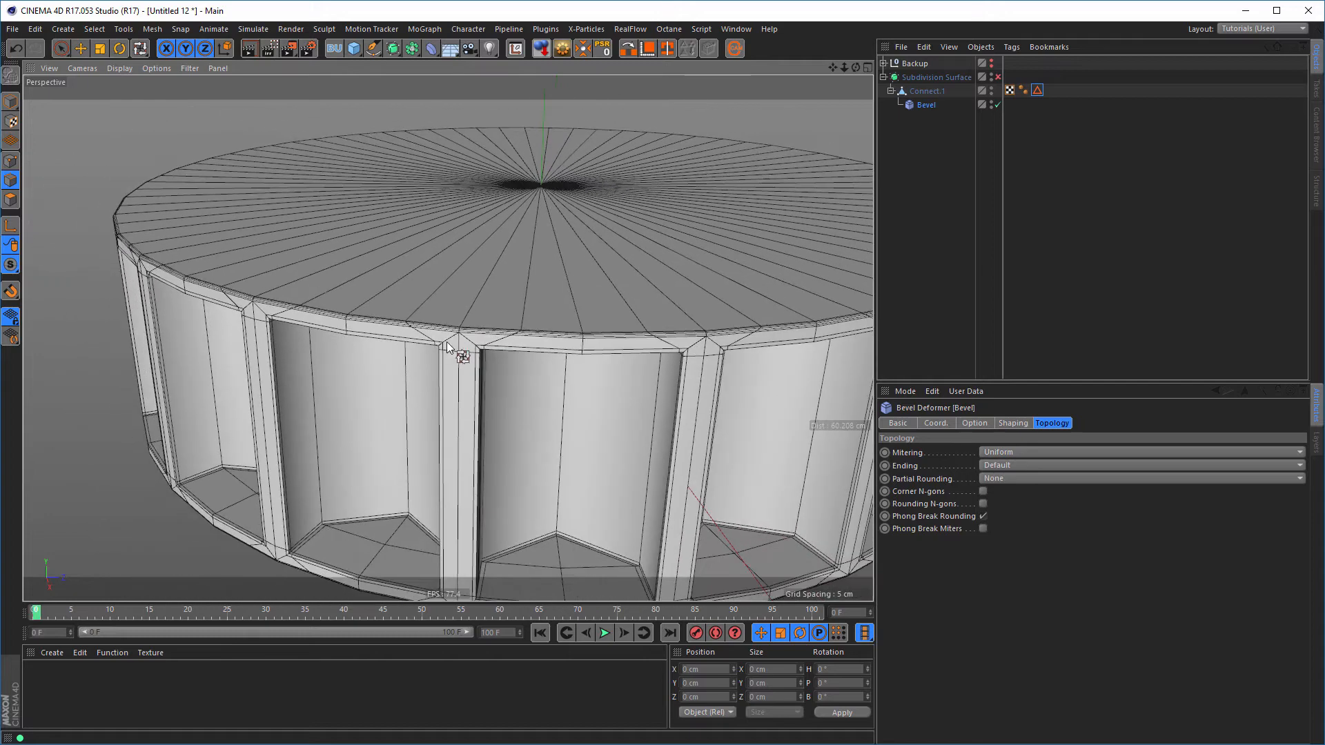
Preview the ring in a viewport render with Subdivision Surface enabled, and disable Subdivision Surface again
left_click(998, 78)
left_click_drag(545, 282, 447, 279, "alt")
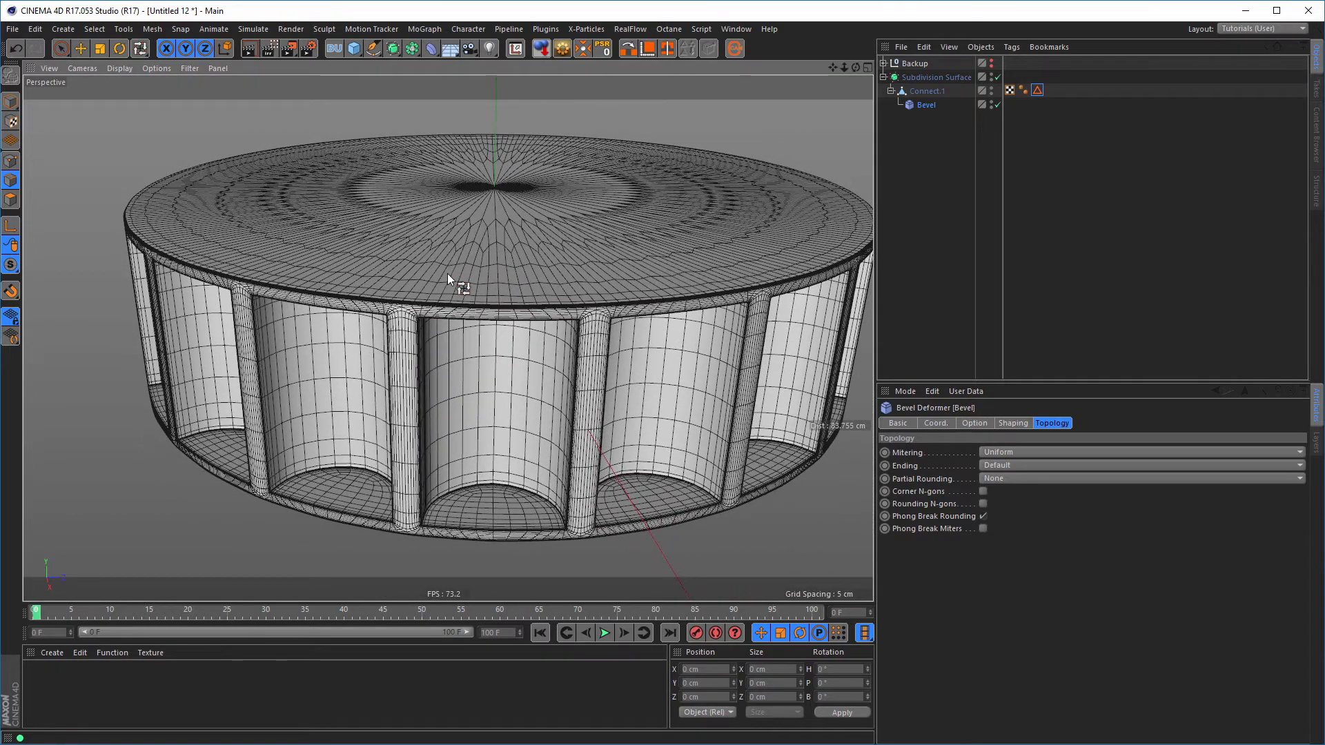
key("ctrl+r")
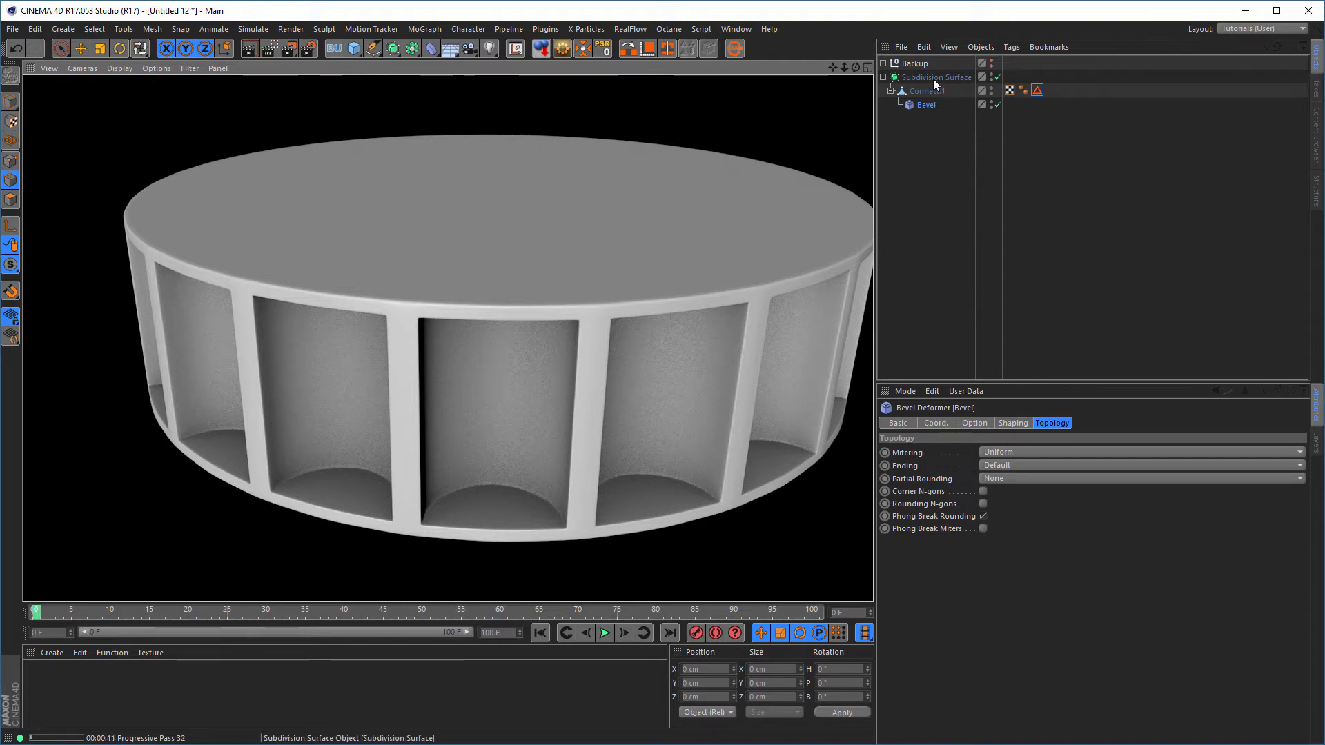
left_click(998, 77)
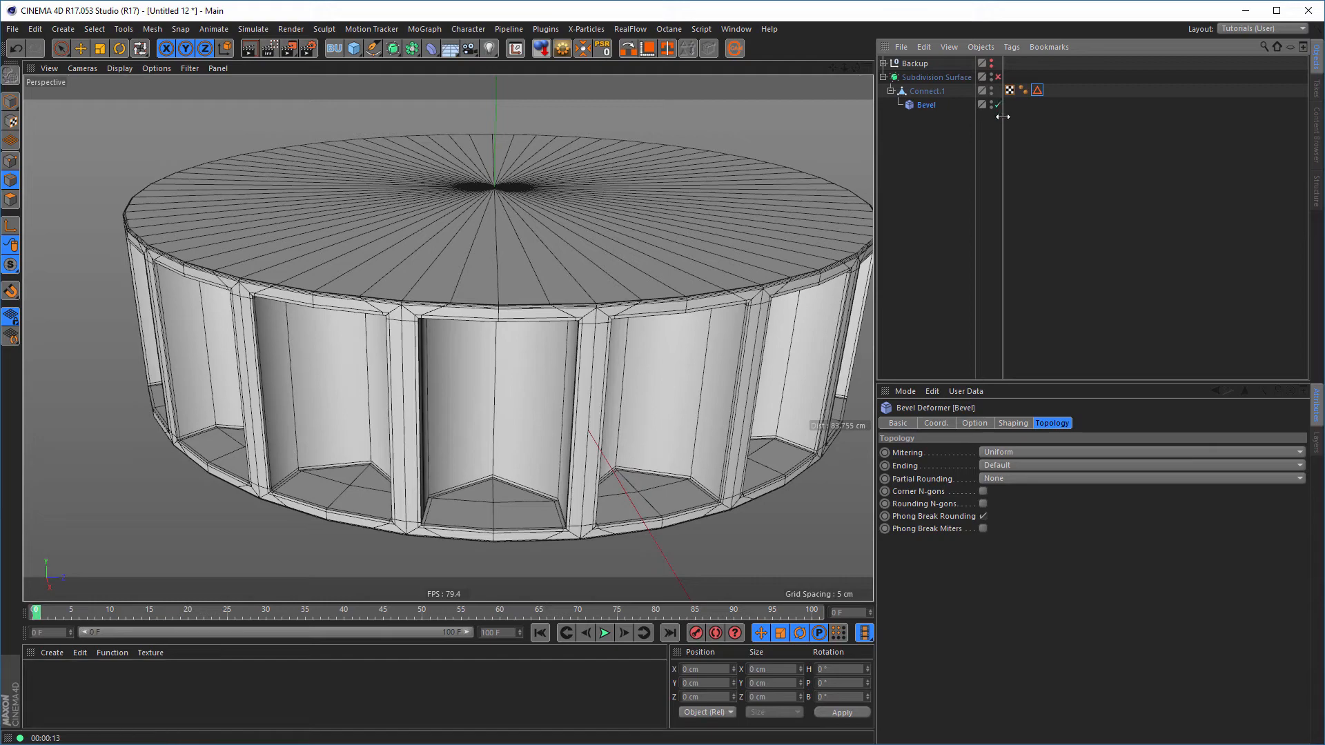
Examine the ring from above and compare it with the bearing reference photo in the Picture Viewer
middle_click_drag(582, 253, 503, 317, "alt")
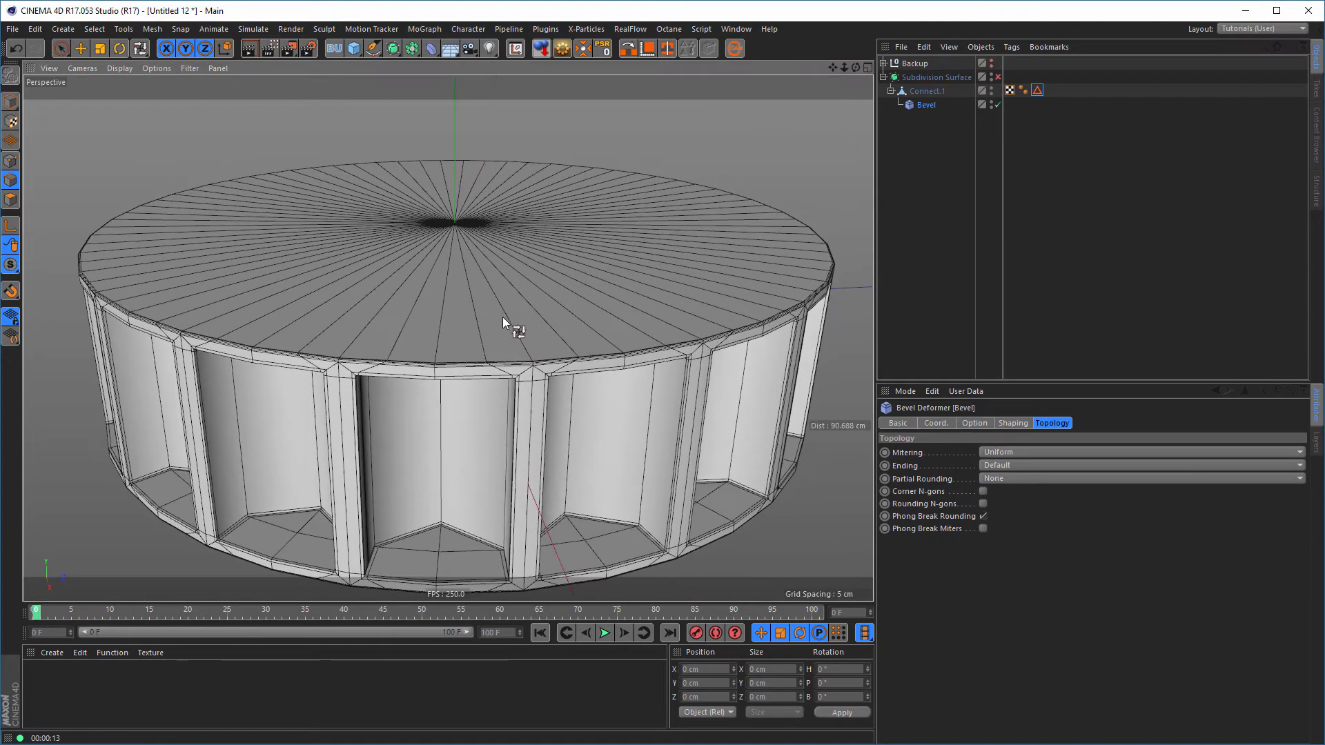
right_click_drag(502, 317, 482, 327, "alt")
left_click_drag(481, 327, 515, 304, "alt")
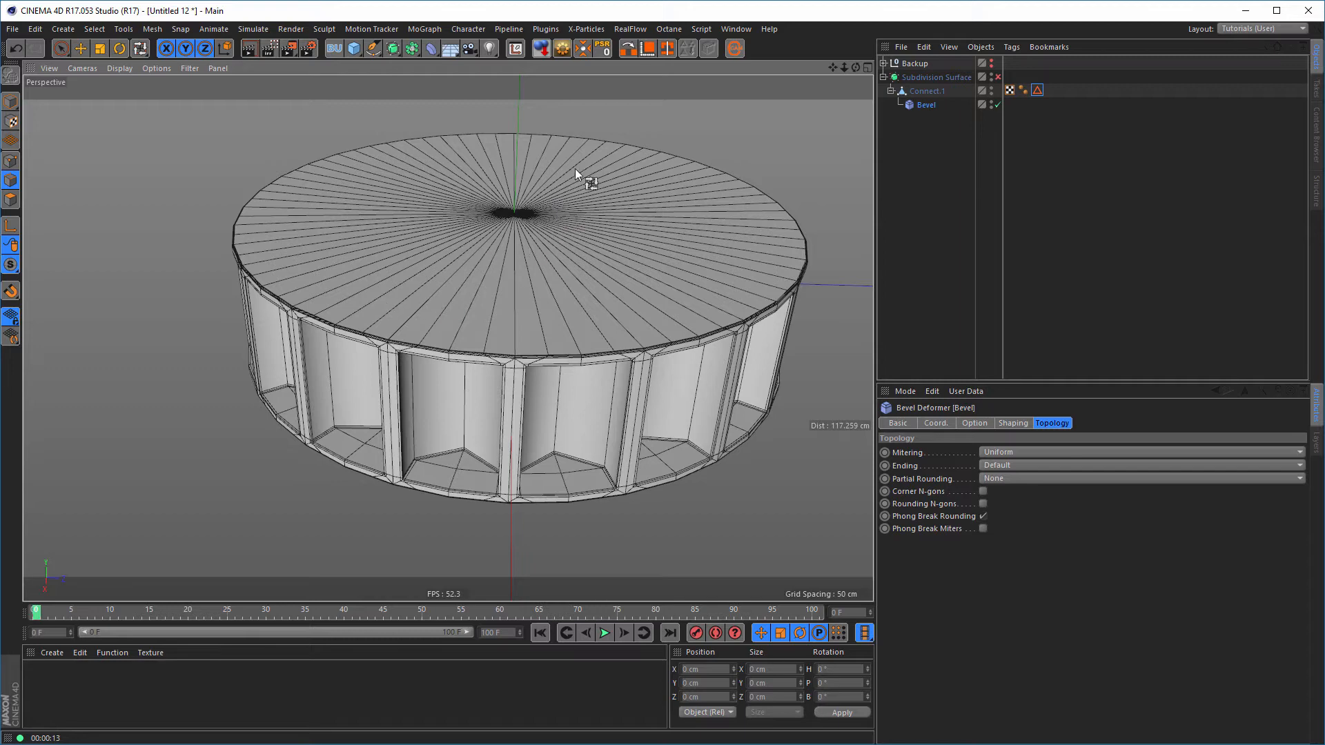
middle_click_drag(536, 287, 503, 308, "alt")
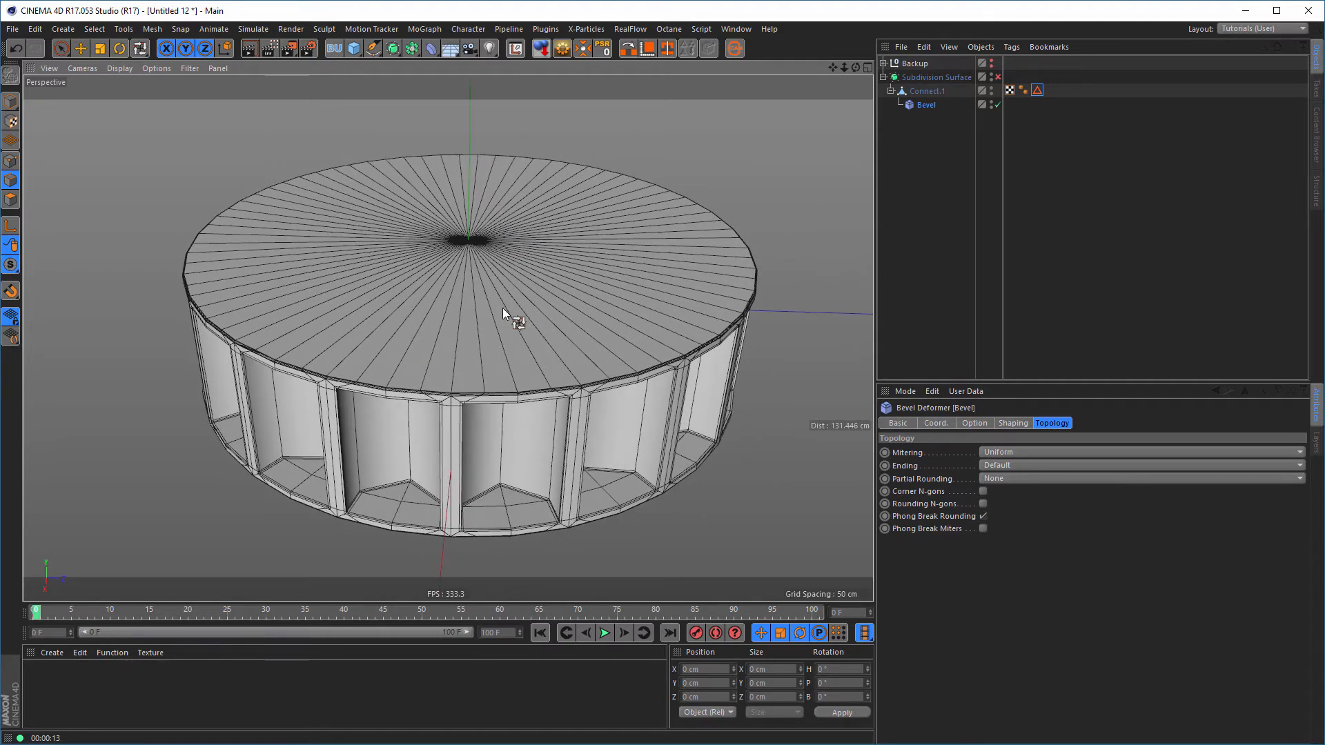
key("shift+F6")
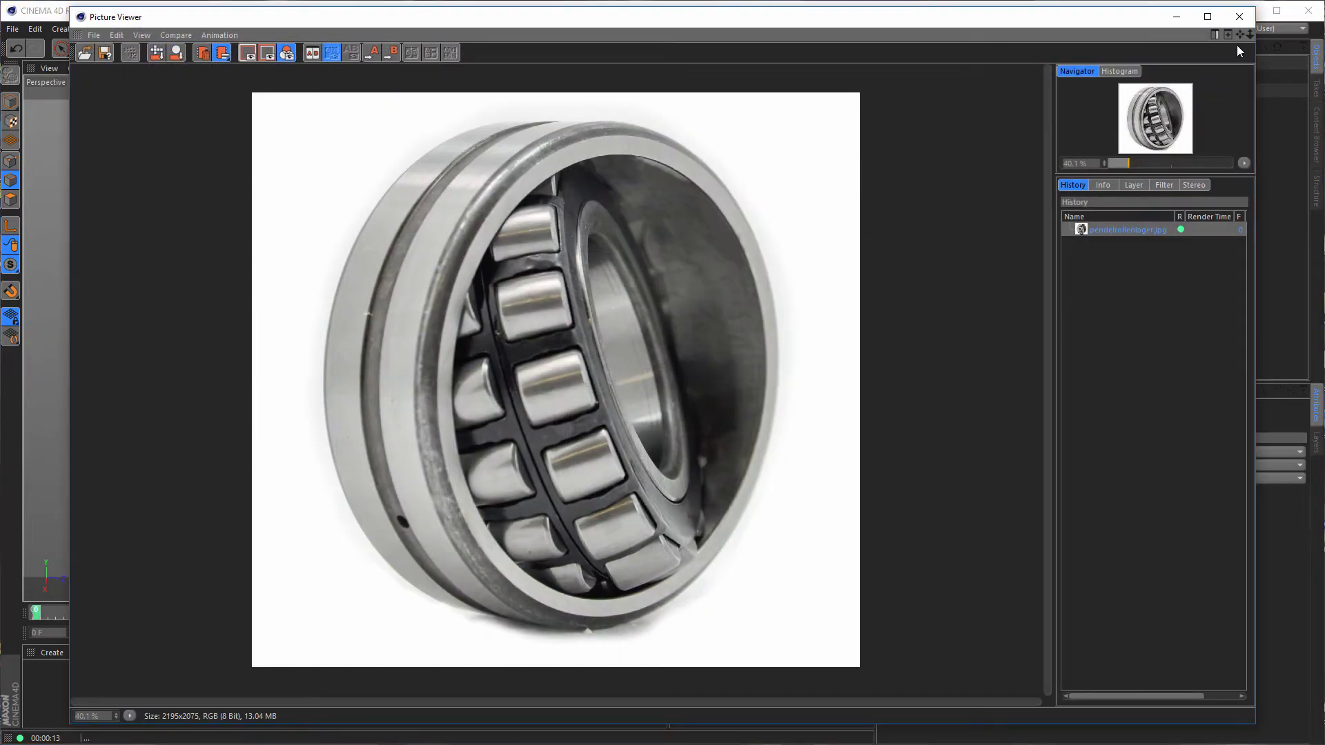
left_click(1246, 23)
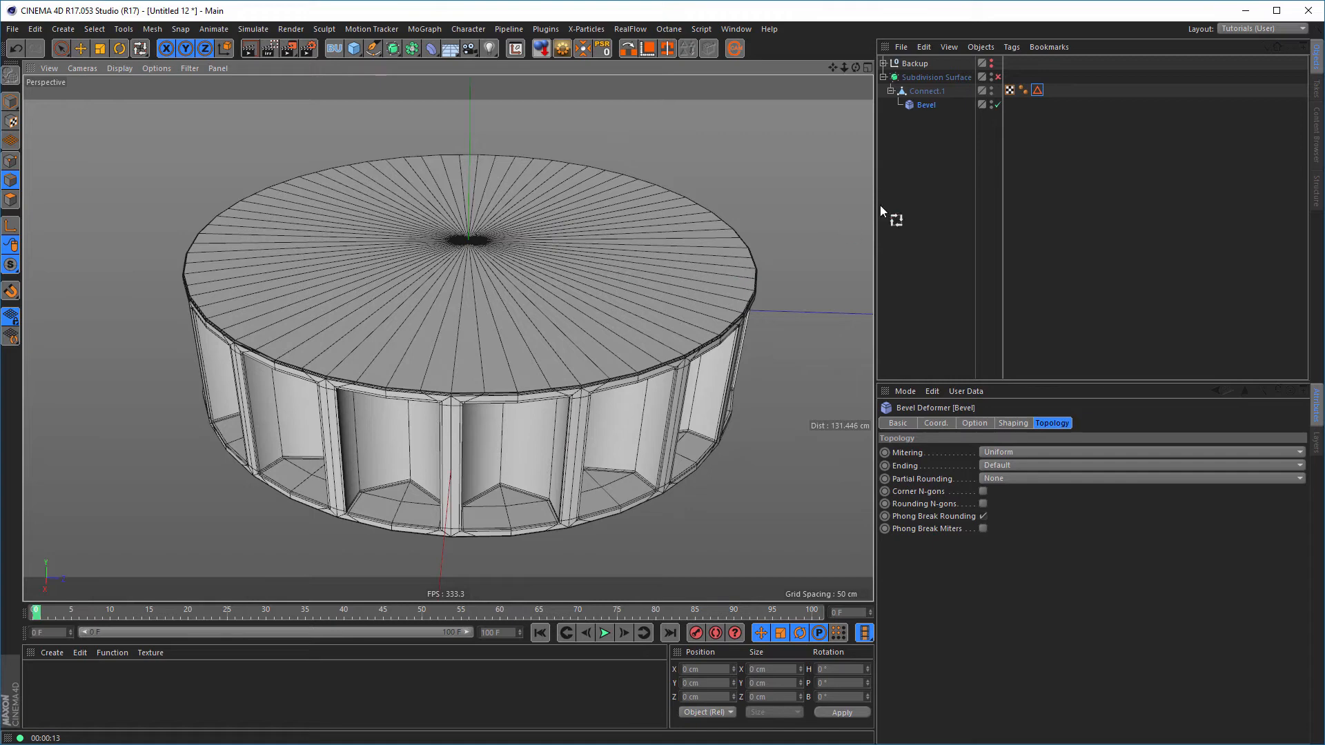
Select Connect.1 and switch to model mode
left_click(928, 93)
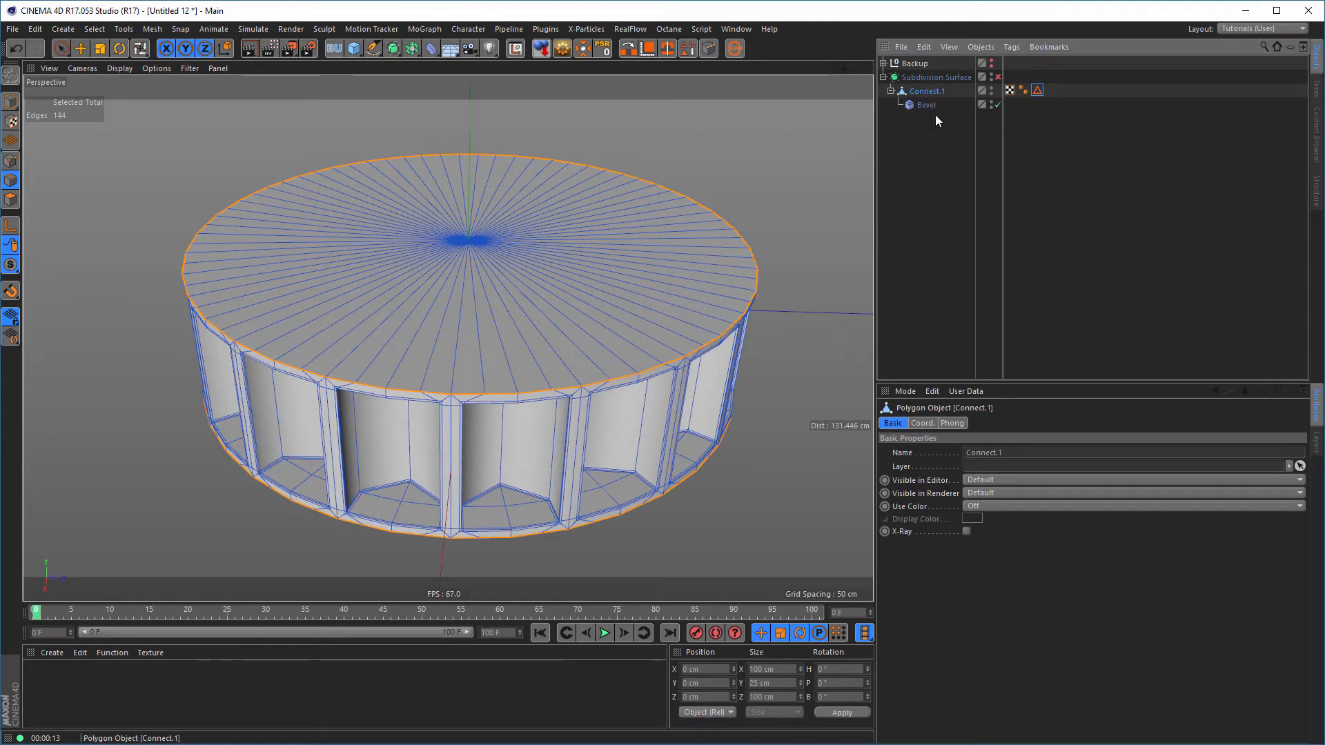
left_click(10, 102)
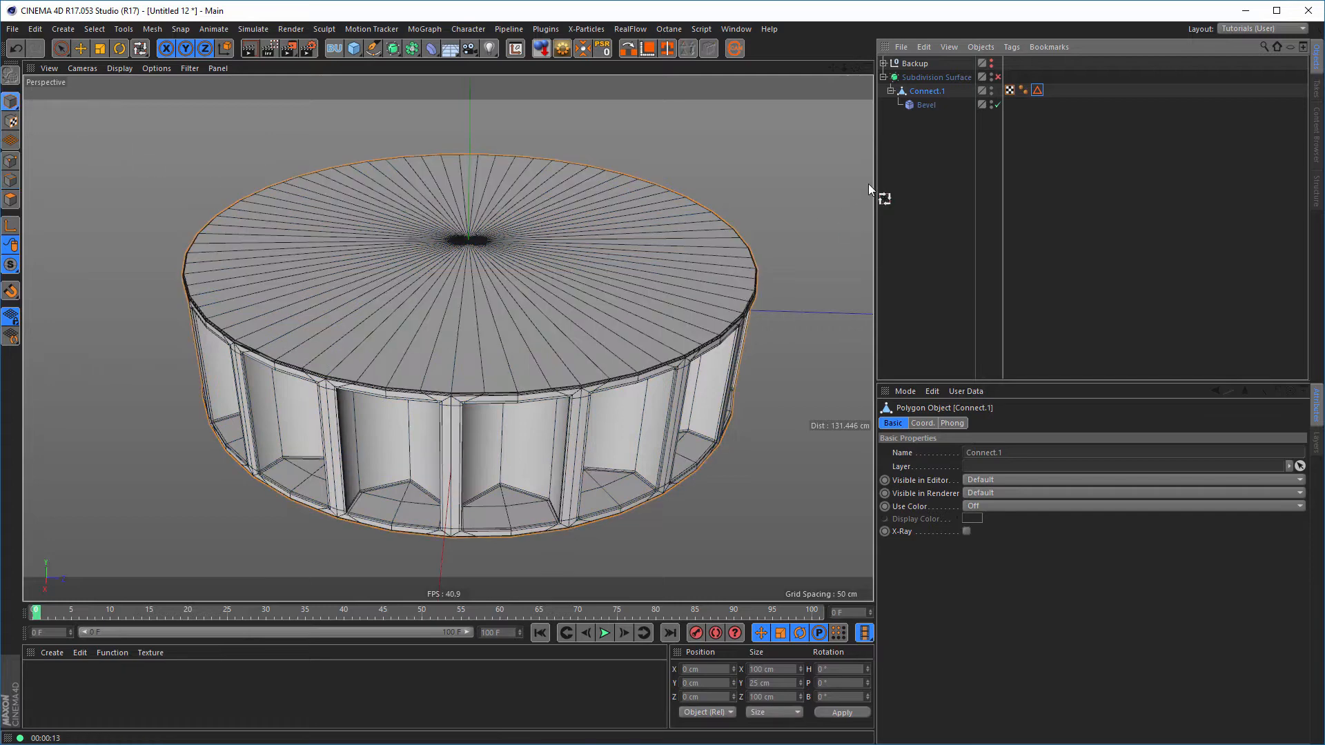
Bake the bevelled Connect.1 with Current State to Object and move the original with its Bevel deformer into the Backup group
right_click(925, 94)
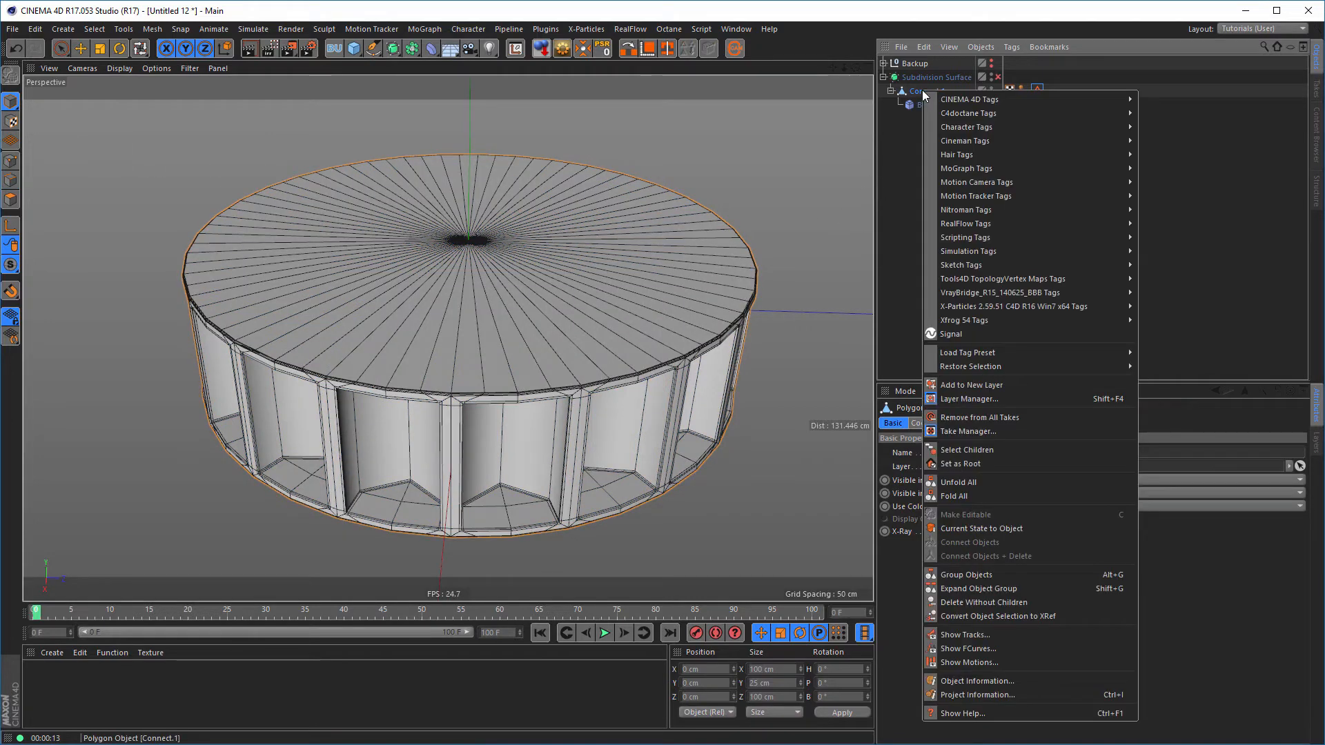
left_click(982, 528)
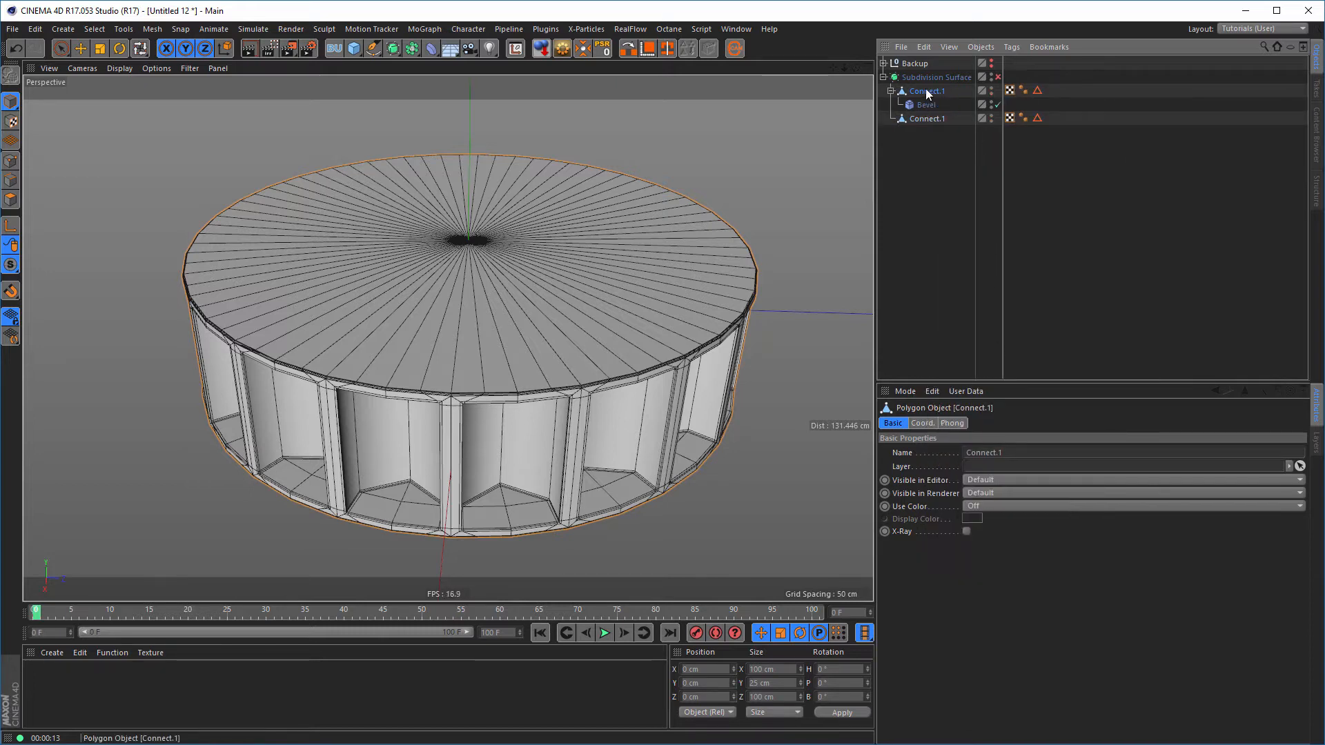
left_click_drag(927, 94, 916, 62)
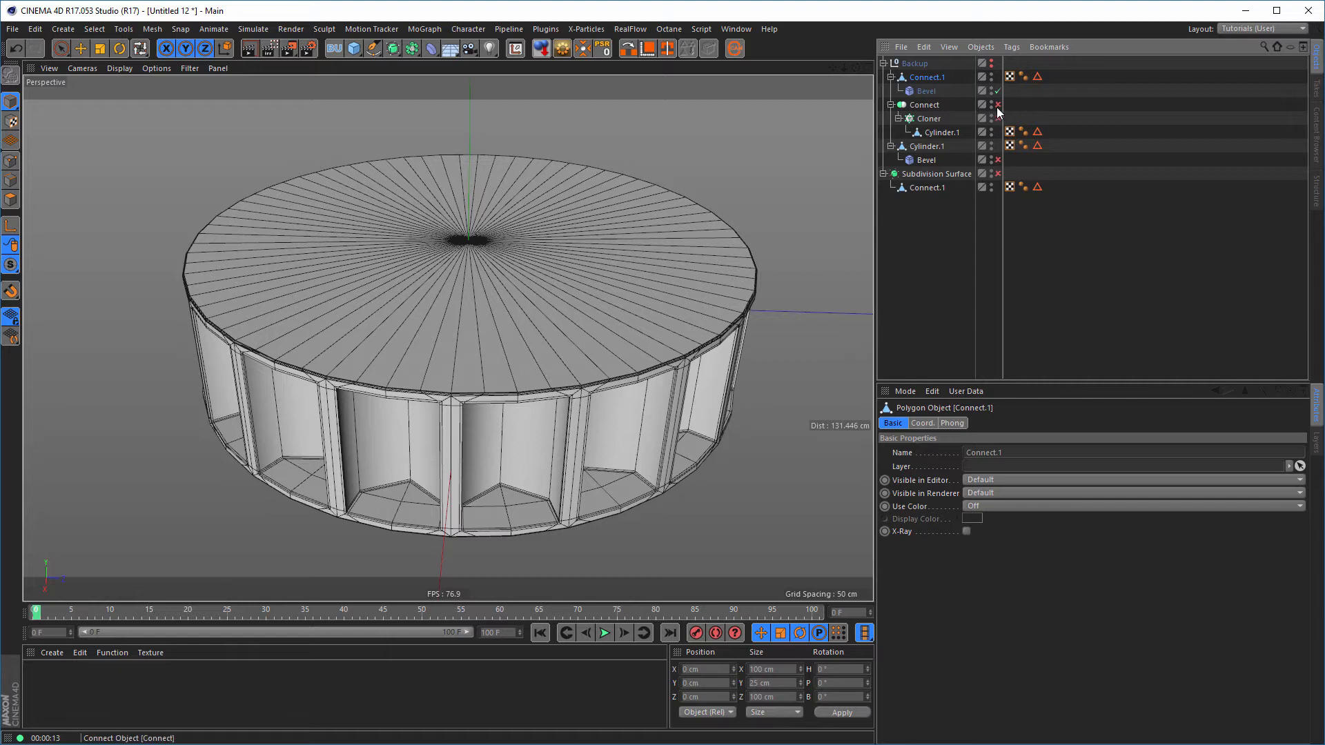
left_click(883, 63)
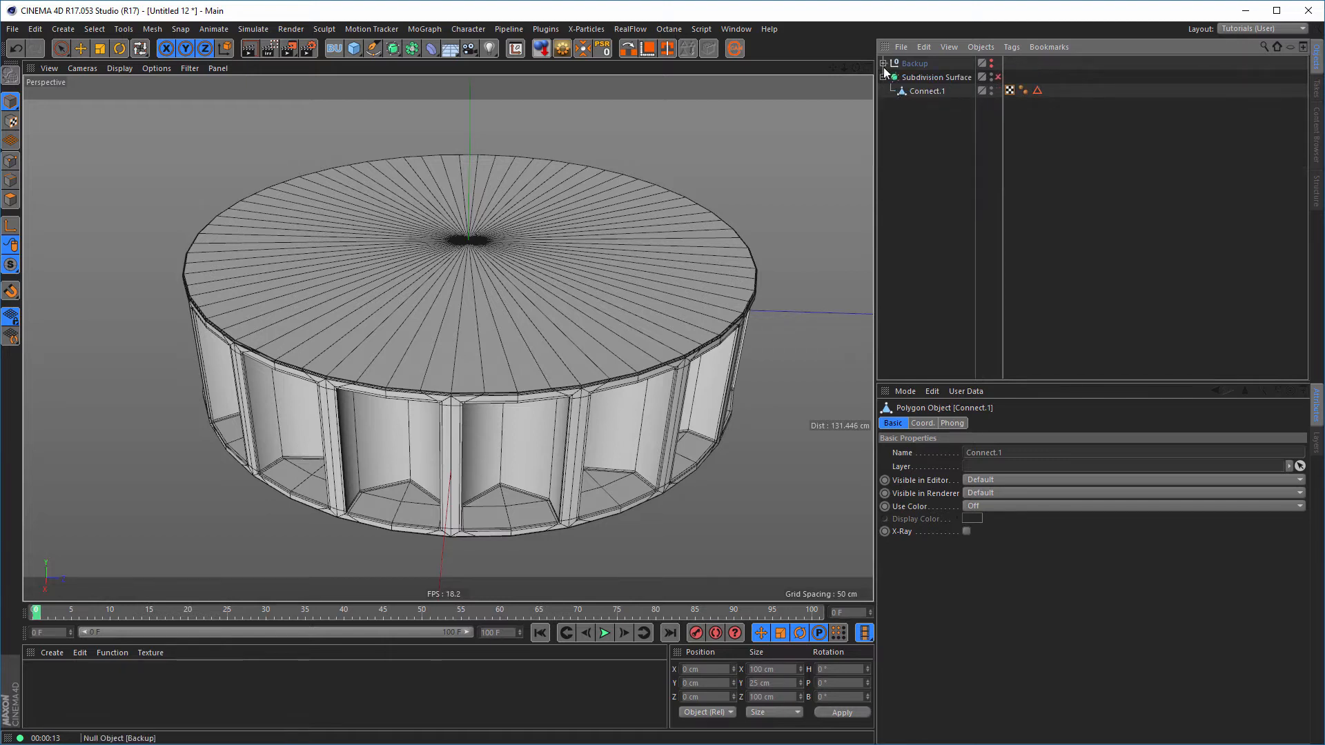
Delete the edge selection tag from the baked Connect.1 and keep the object selected
left_click(926, 90)
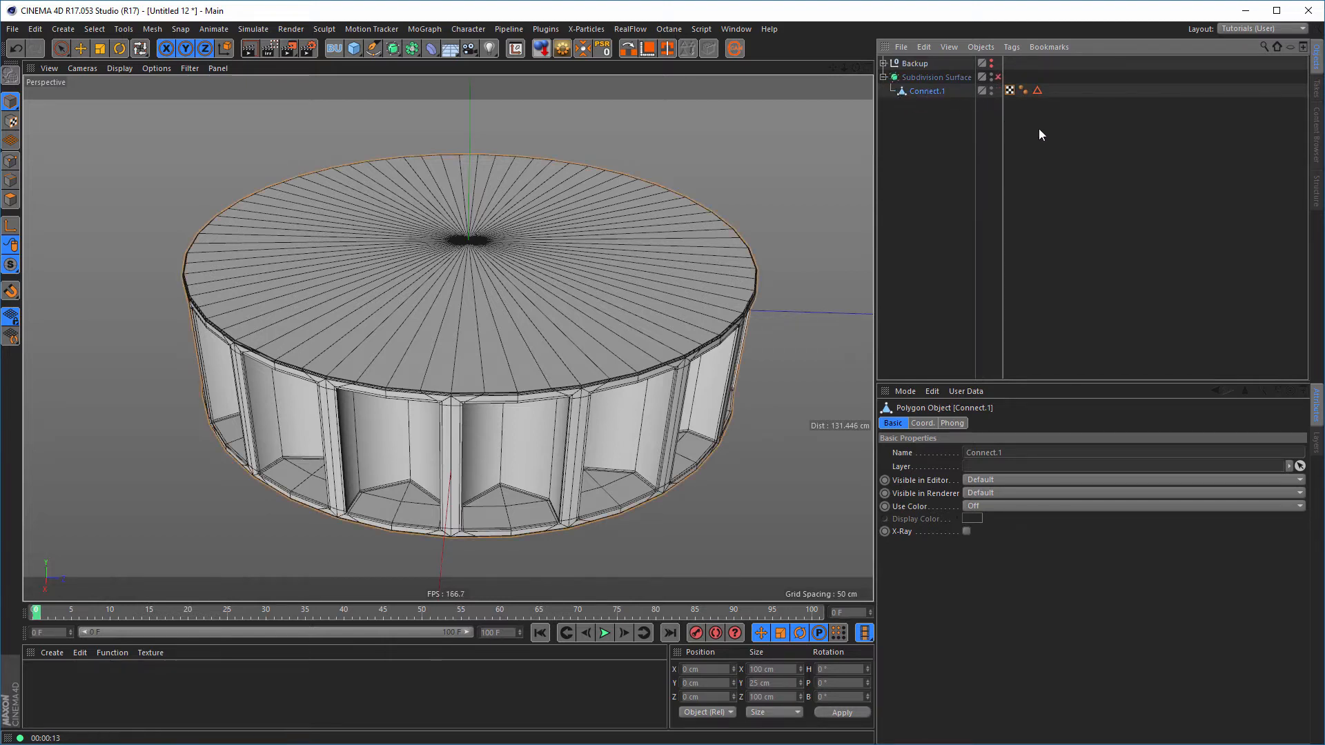
left_click(1037, 91)
key("Delete")
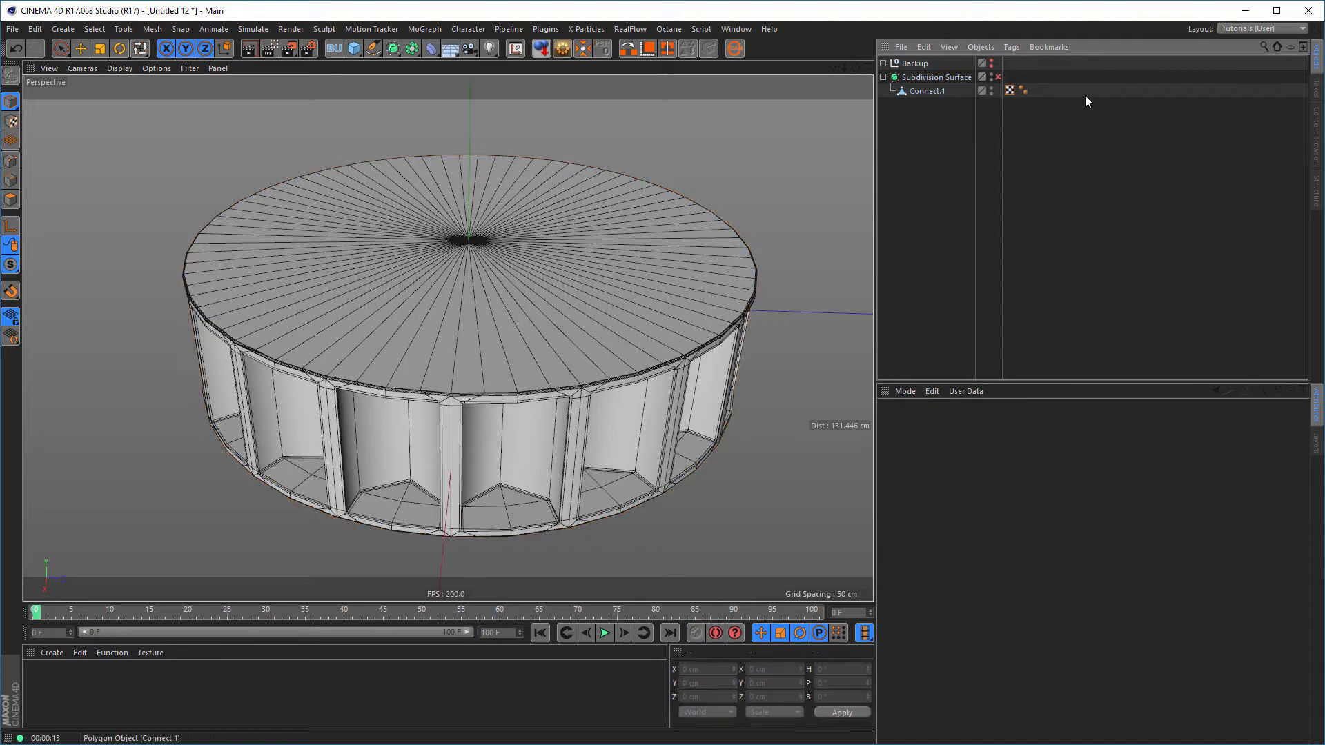
left_click(926, 91)
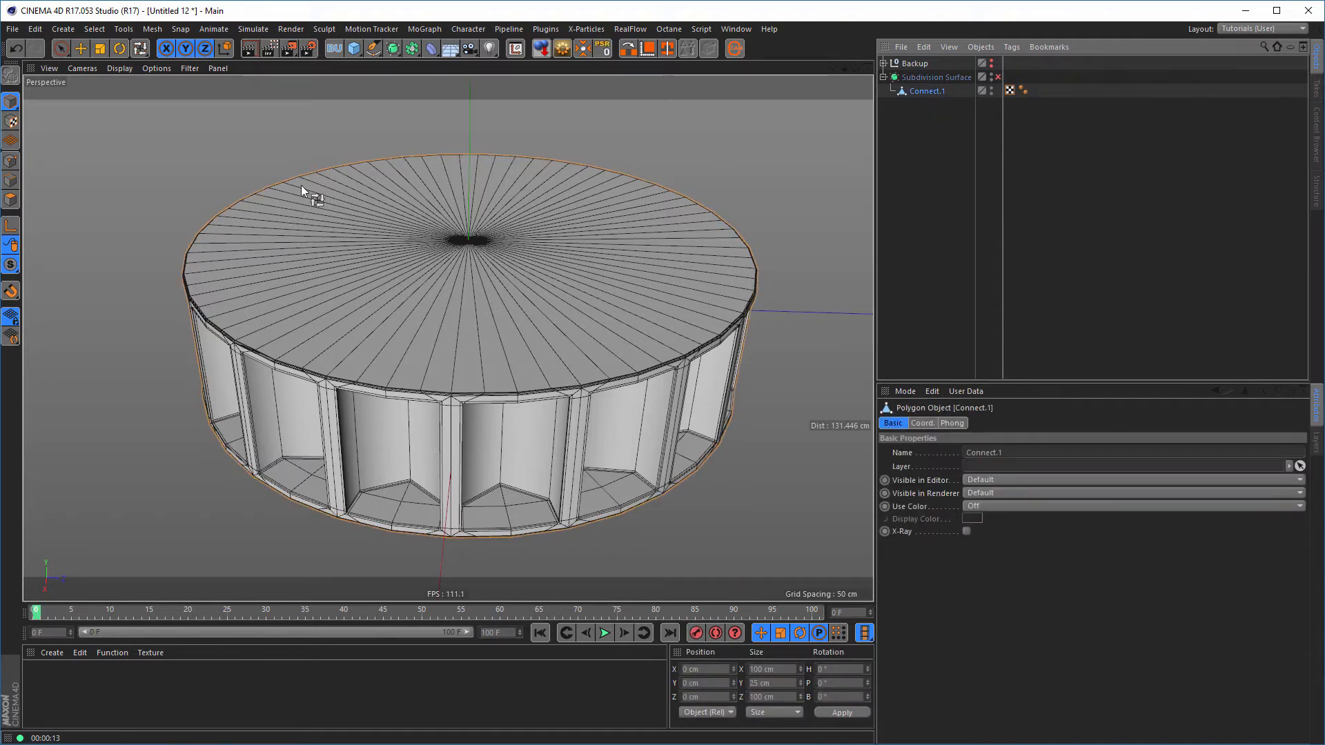
Select all polygons of the ring's top and bottom caps in polygon mode
left_click(10, 199)
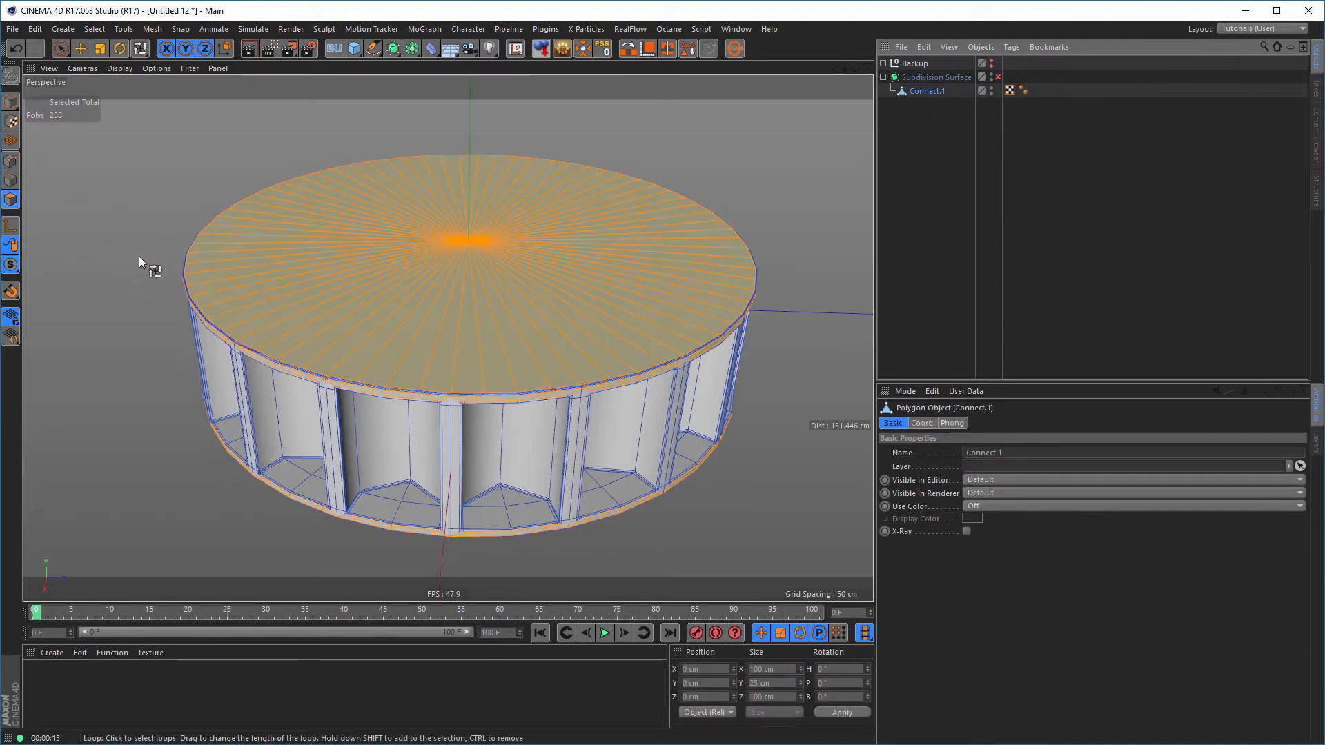
key("9")
mouse_move(185, 280)
left_mouse_down()
mouse_move(487, 251)
mouse_move(487, 226)
left_mouse_up()
middle_click_drag(469, 391, 482, 231, "alt")
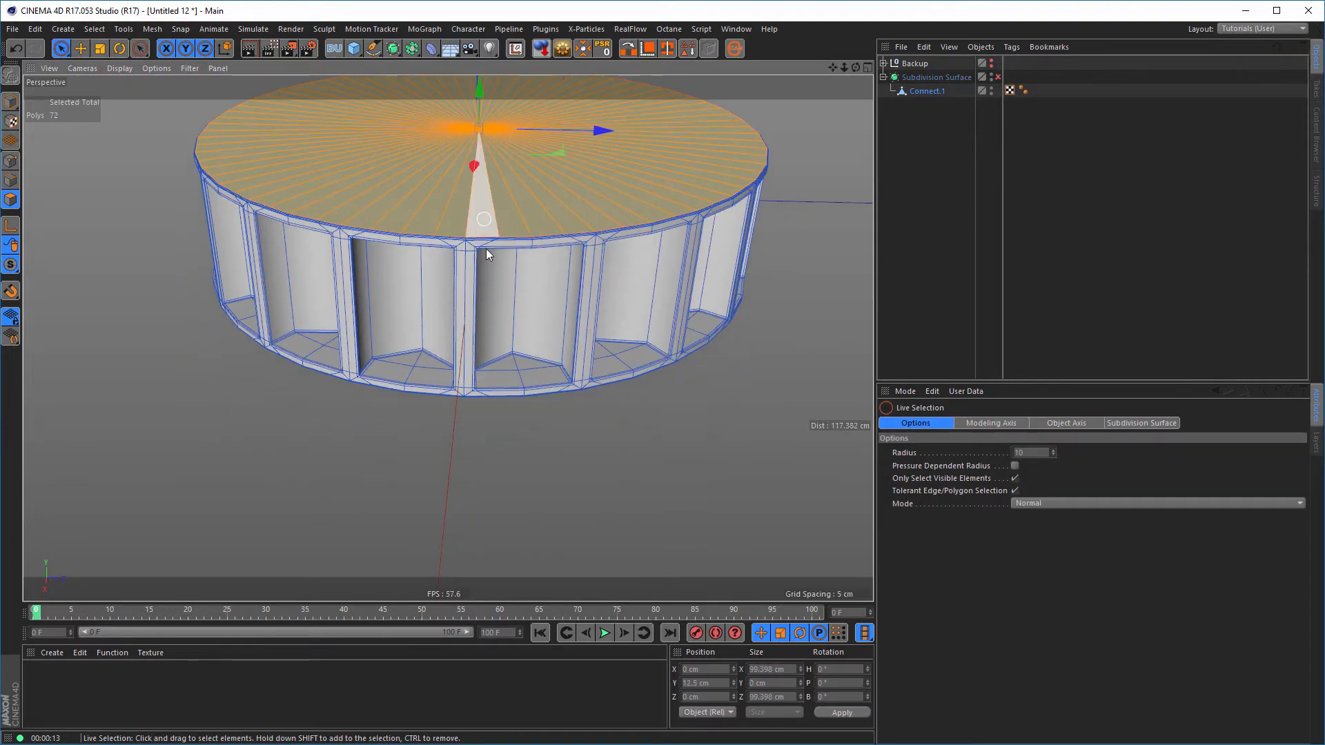
mouse_move(484, 320)
left_mouse_down("alt")
mouse_move(483, 481)
mouse_move(502, 508)
mouse_move(461, 479)
mouse_move(508, 503)
mouse_move(441, 504)
mouse_move(548, 308)
mouse_move(548, 207)
mouse_move(478, 344)
left_mouse_up("alt")
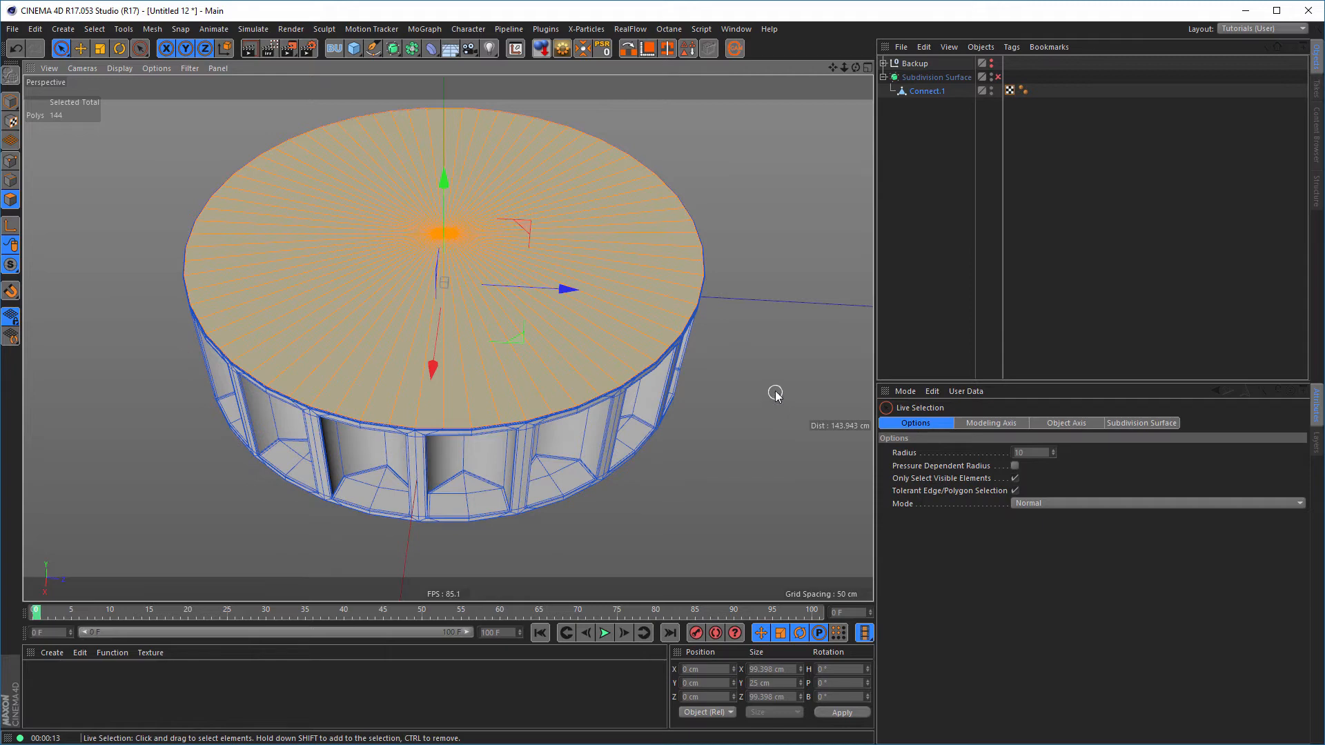
Inset the top and bottom cap polygons with Extrude Inner at an offset of 8 cm
key("i")
left_click_drag(788, 349, 848, 349)
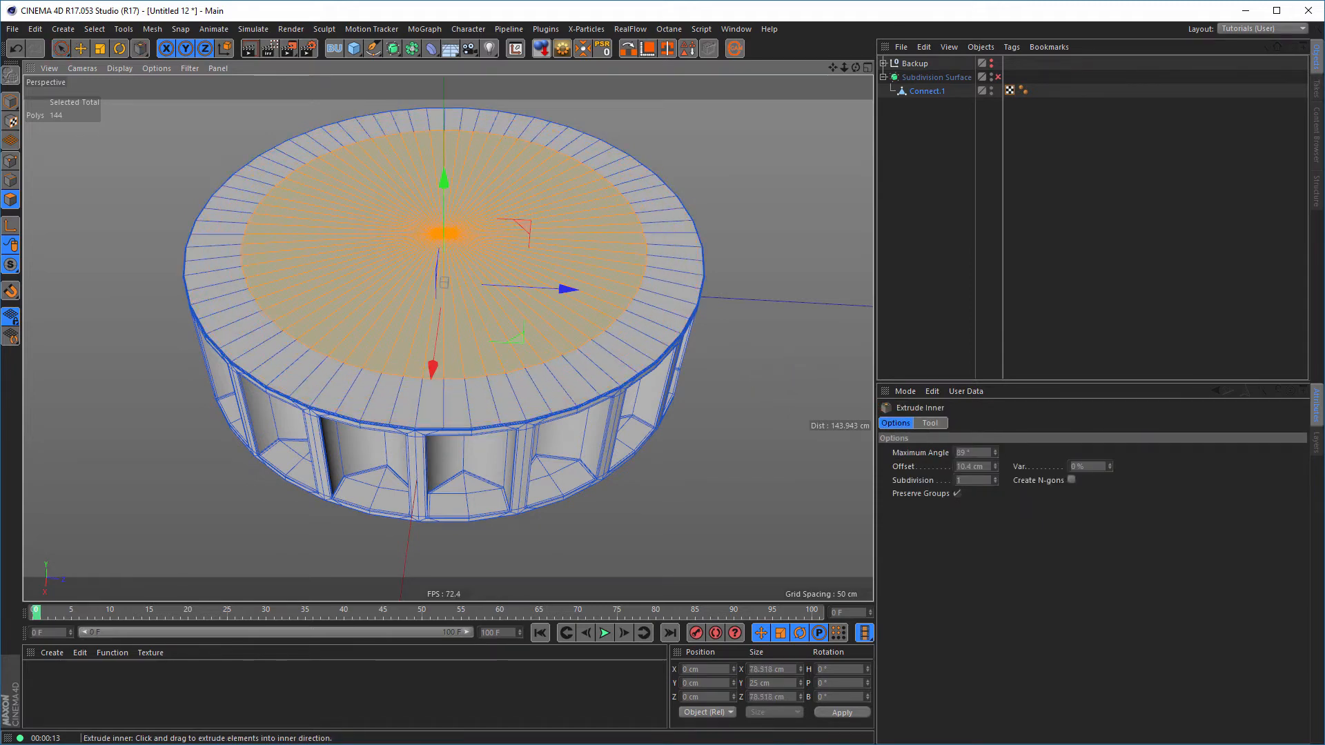
double_click(987, 467)
type("8")
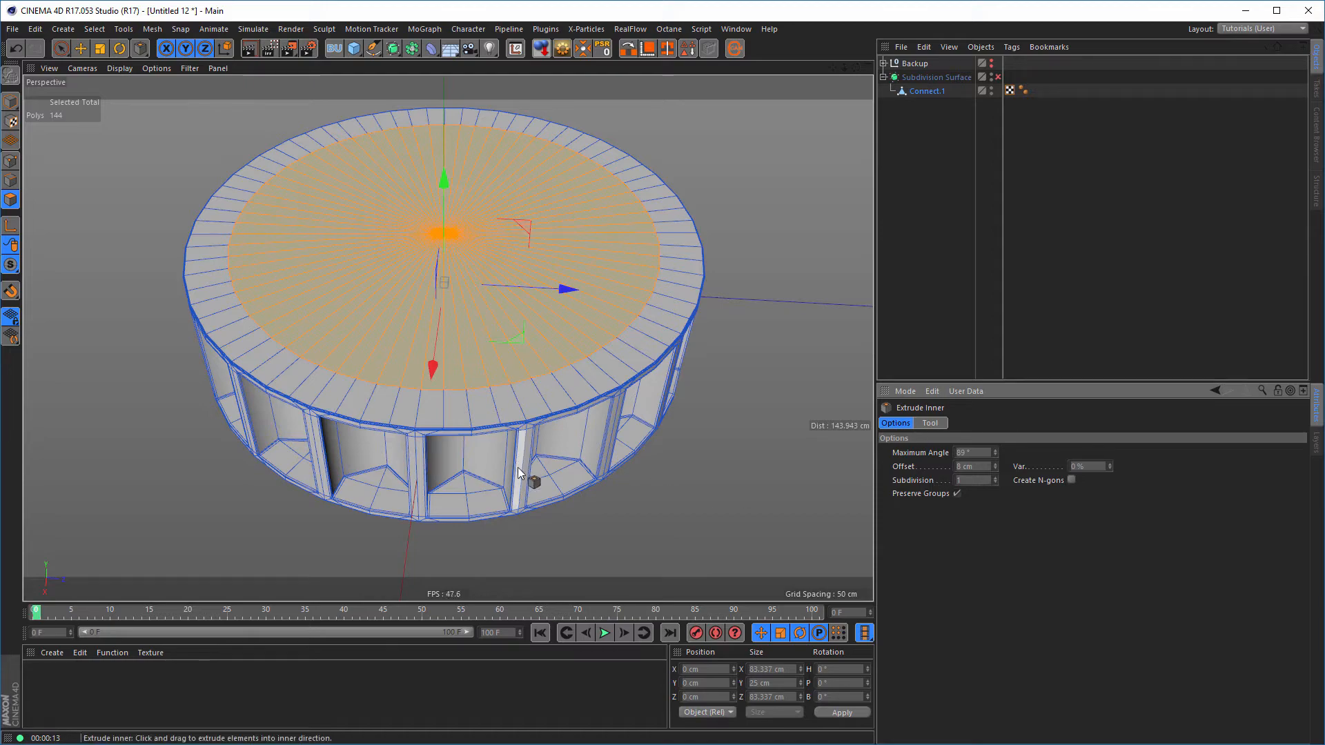
Try deleting the inset cap polygons to open the ring's centre, and undo the deletion
middle_click_drag(513, 467, 505, 325, "alt")
left_click_drag(501, 384, 508, 412, "alt")
middle_click_drag(504, 320, 446, 341, "alt")
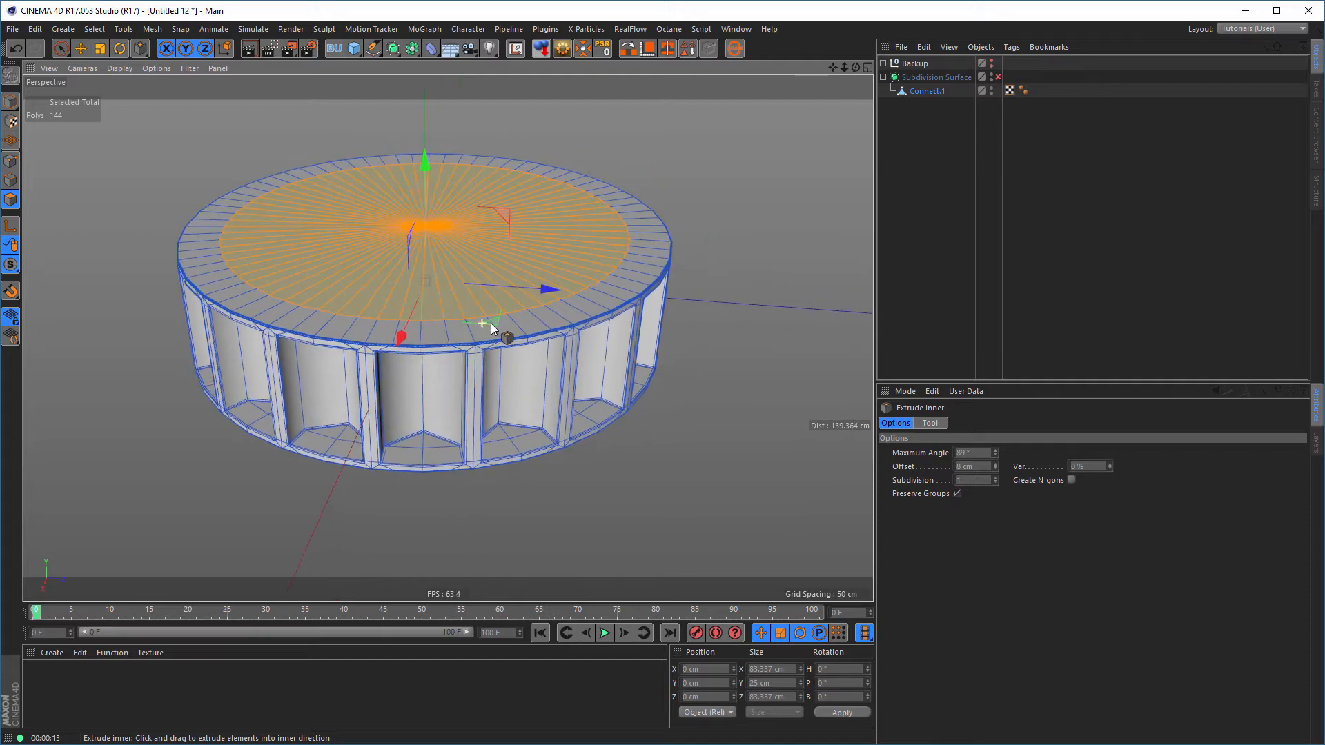
left_click_drag(491, 323, 481, 320, "alt")
right_click_drag(487, 304, 523, 315, "alt")
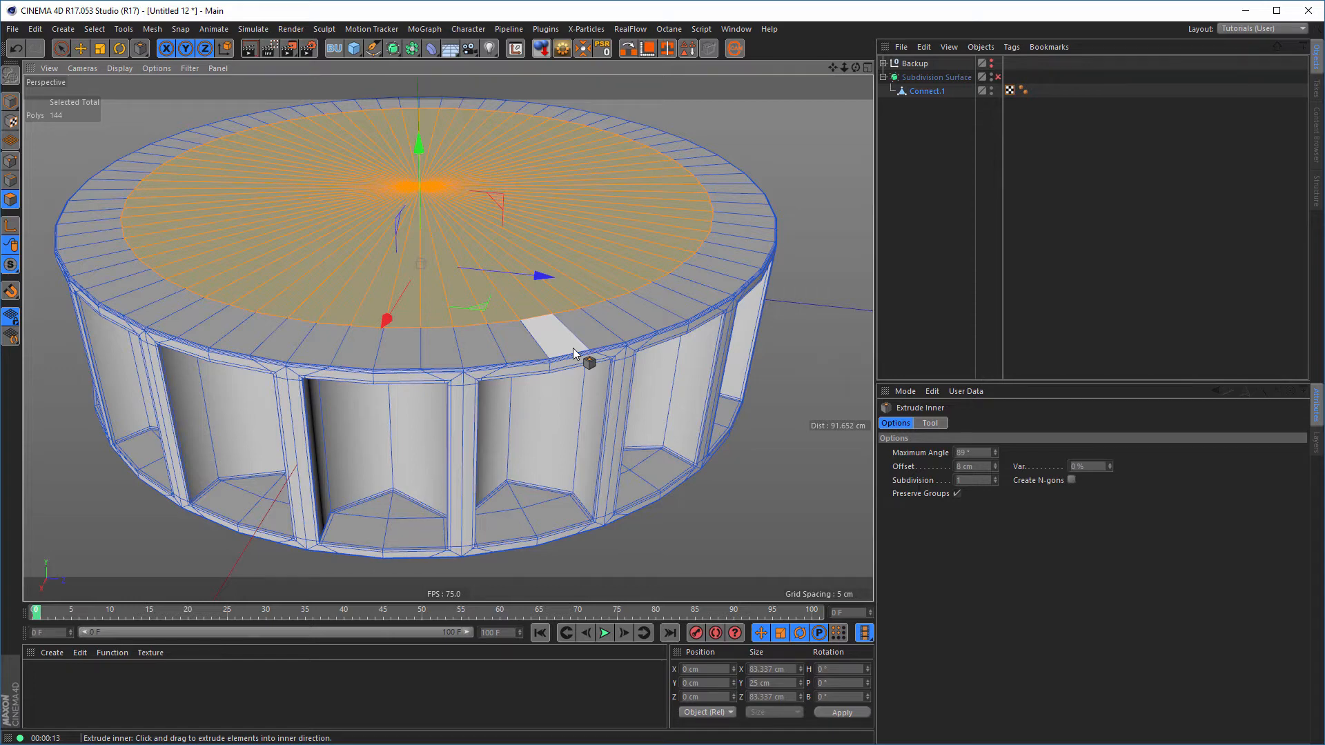
key("Delete")
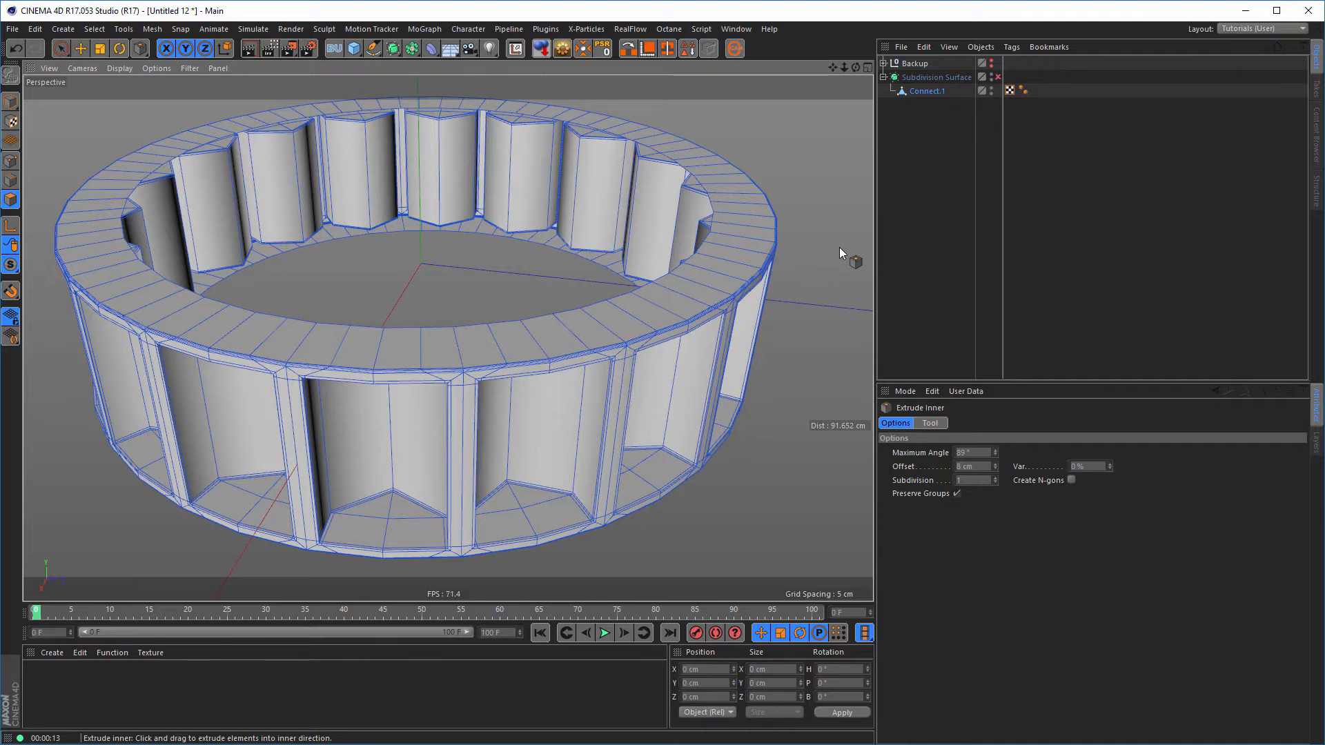
key("ctrl+z")
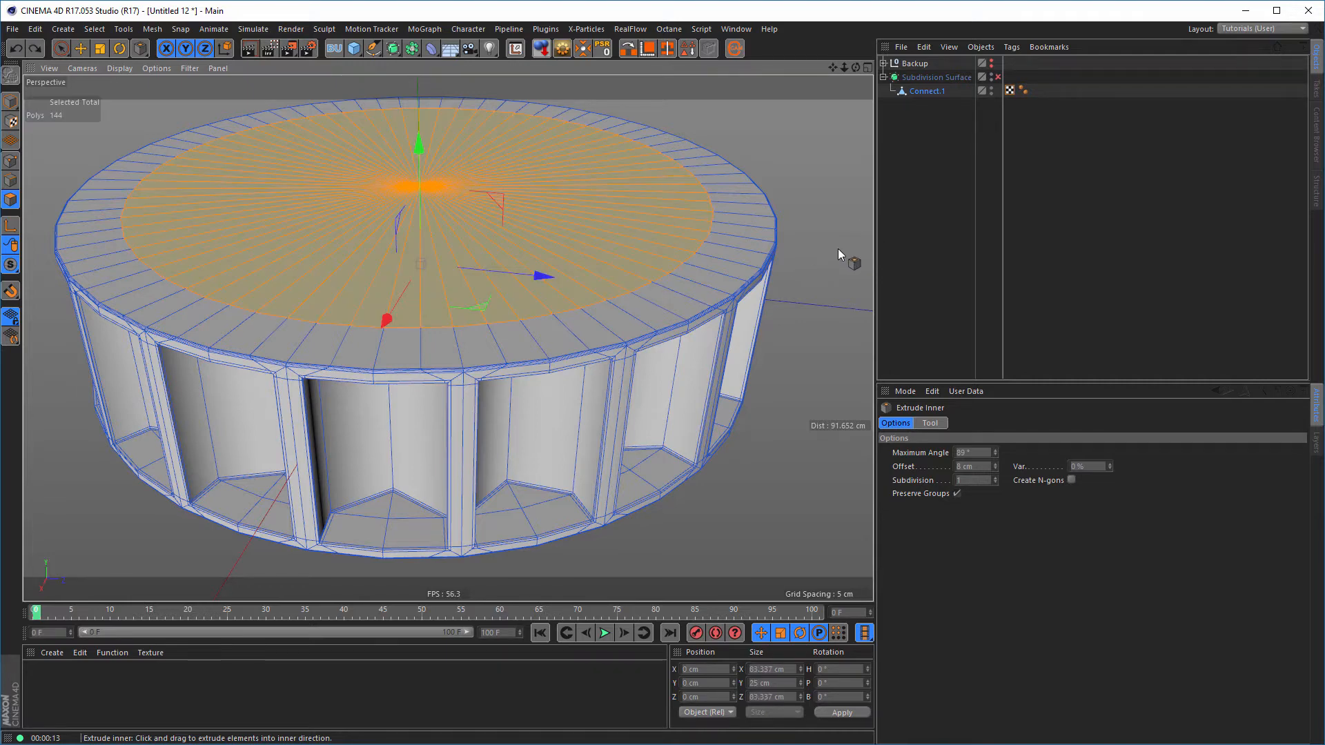
Enable X-Ray on Connect.1 to see through to the lower cap's inset polygons
left_click_drag(666, 364, 623, 312, "alt")
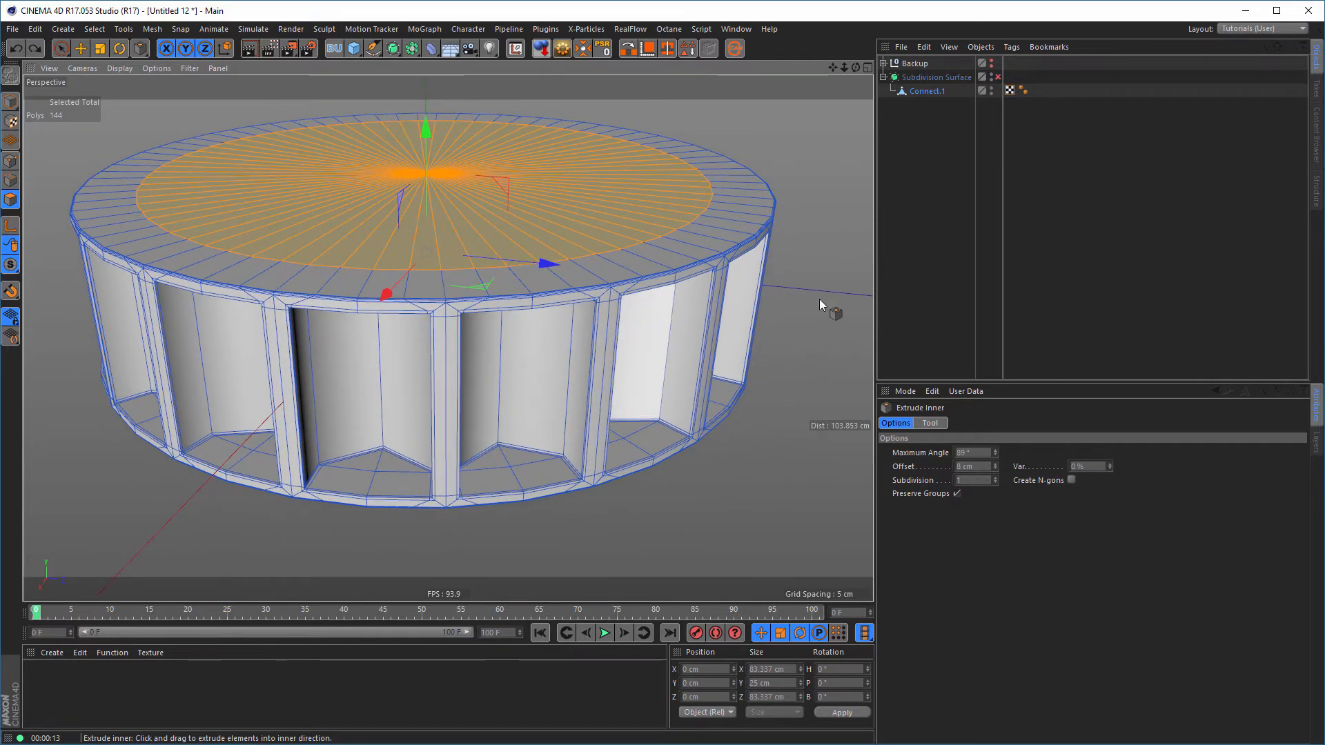
left_click(925, 91)
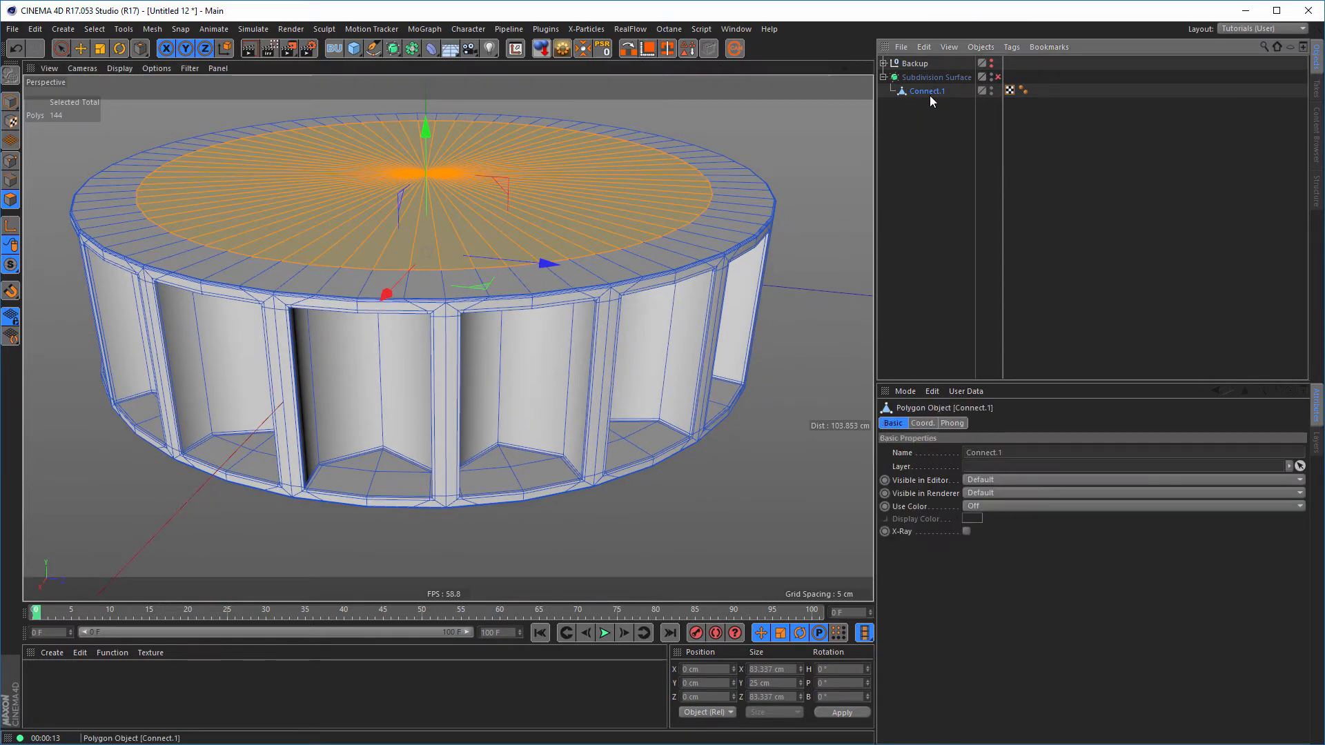
left_click(966, 532)
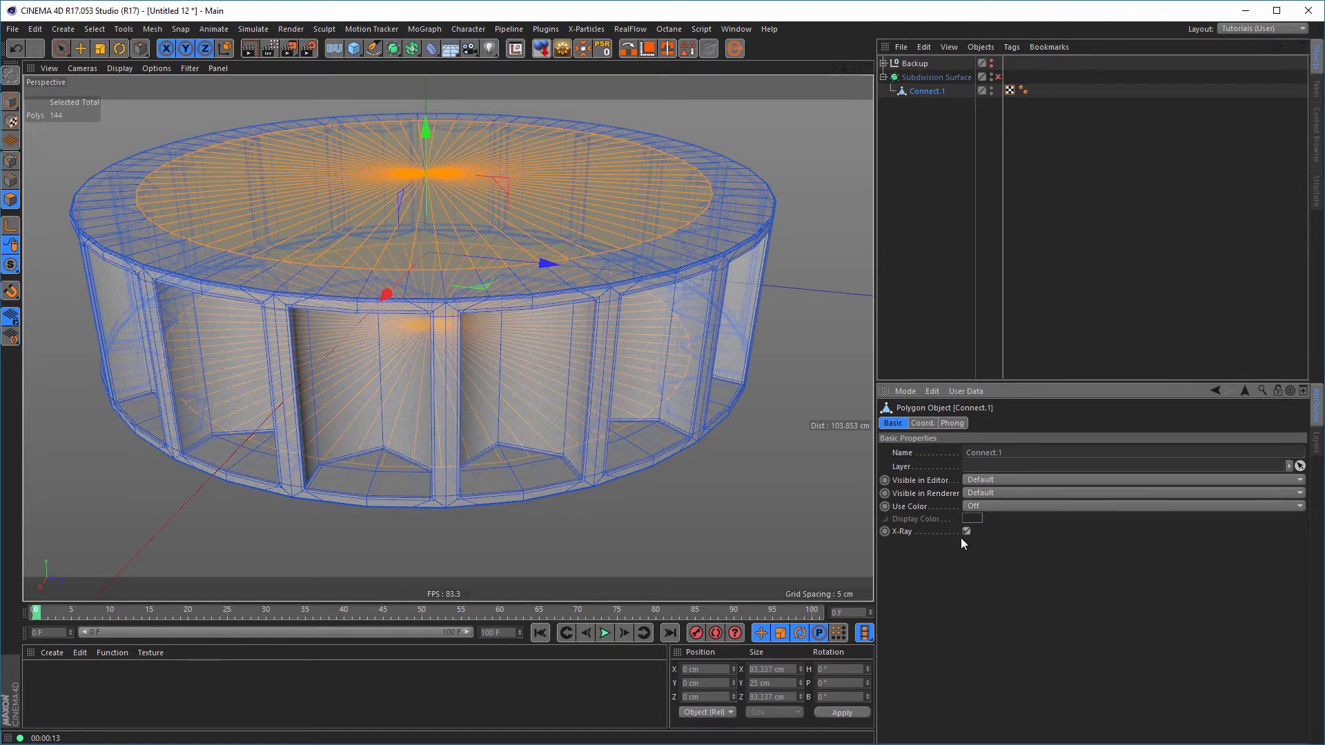
scroll(474, 504, "up", 4)
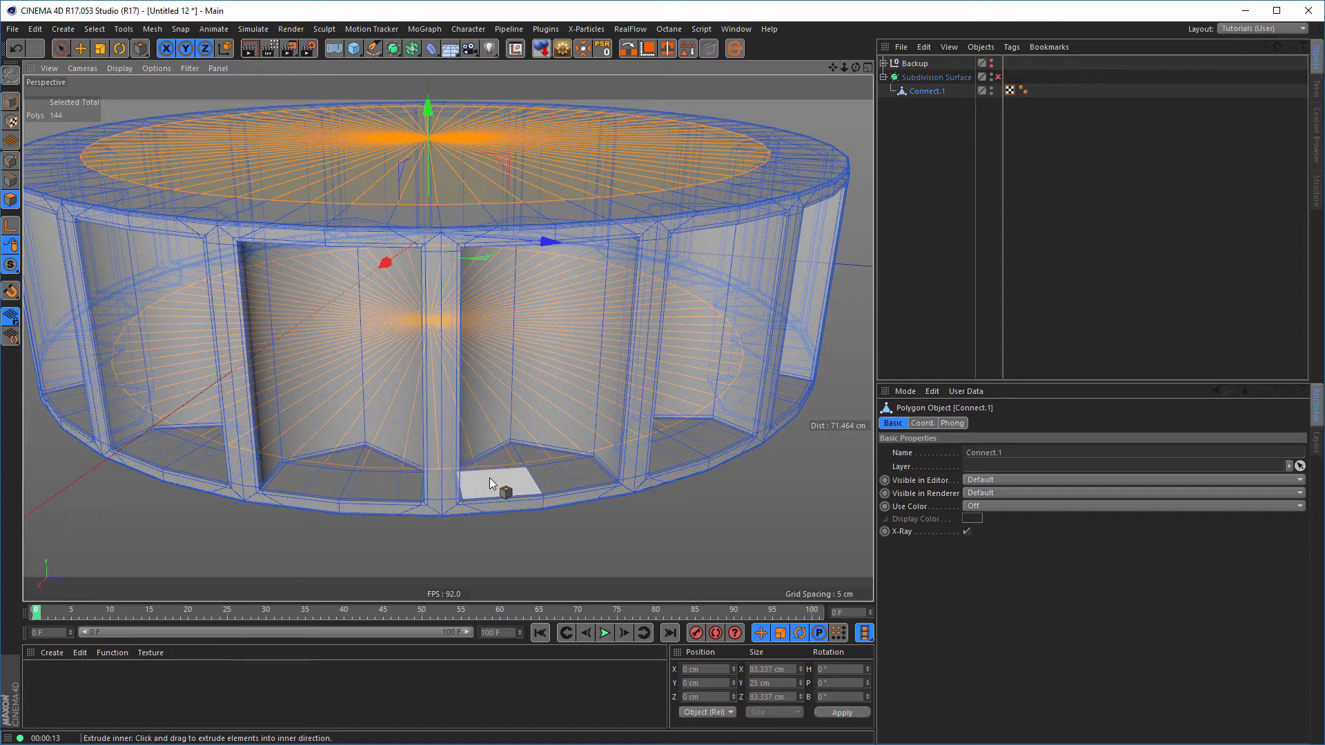
Bridge the top inset polygons to the matching bottom ones, deleting the original polygons to form the ring's inner wall
key("m")
key("b")
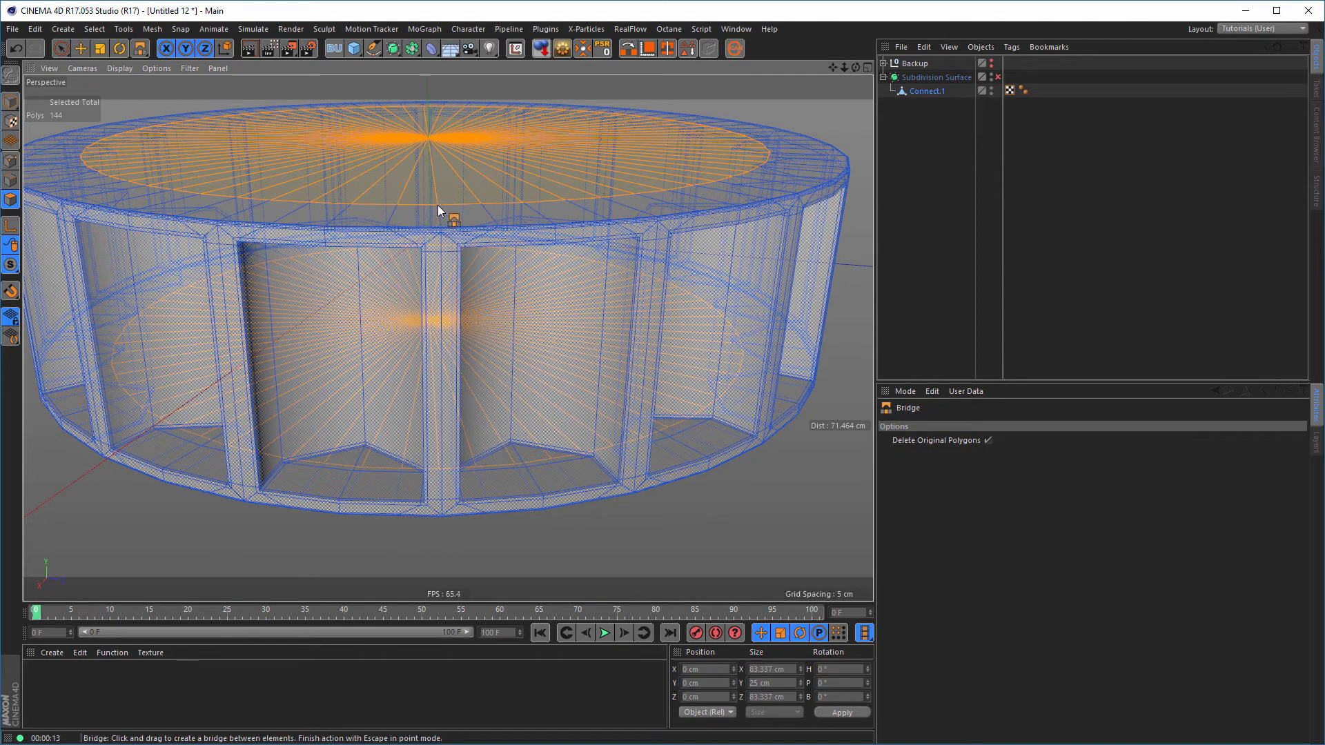
left_click_drag(436, 206, 437, 271)
left_click_drag(446, 364, 442, 470)
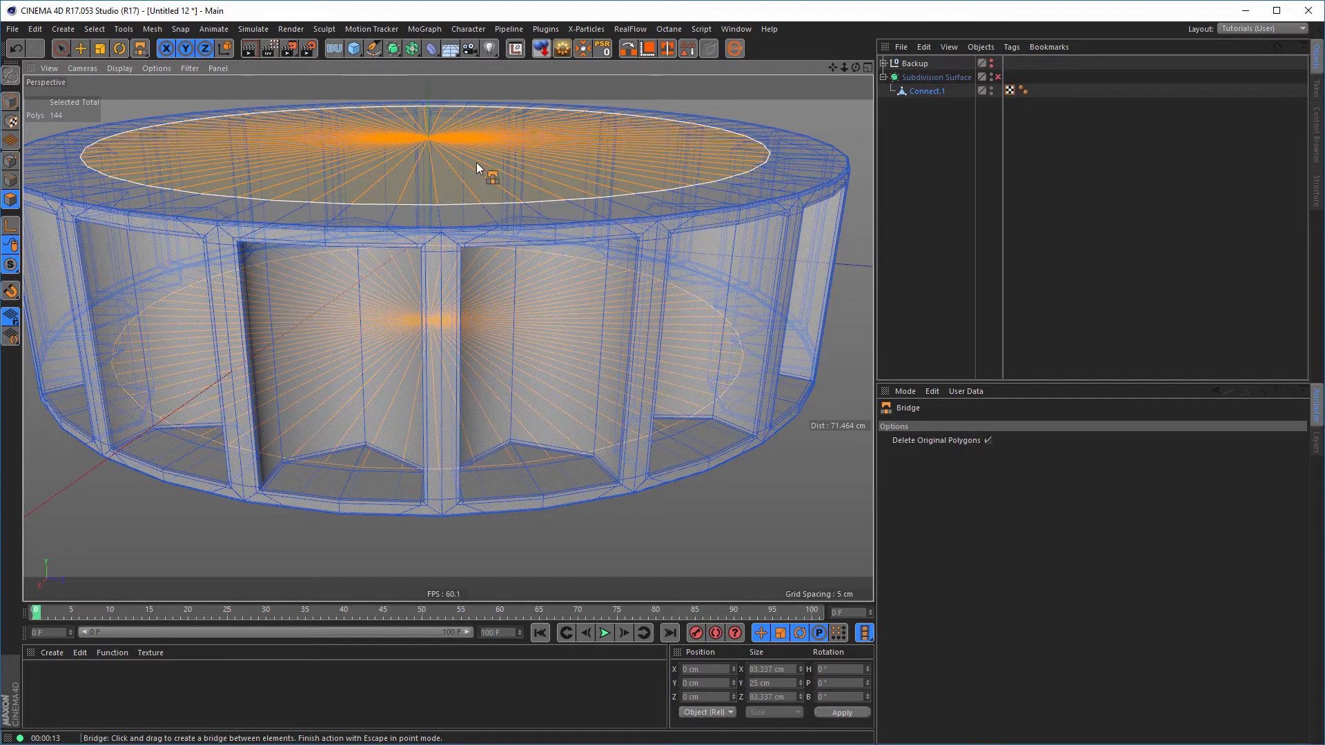
left_click_drag(441, 351, 440, 471)
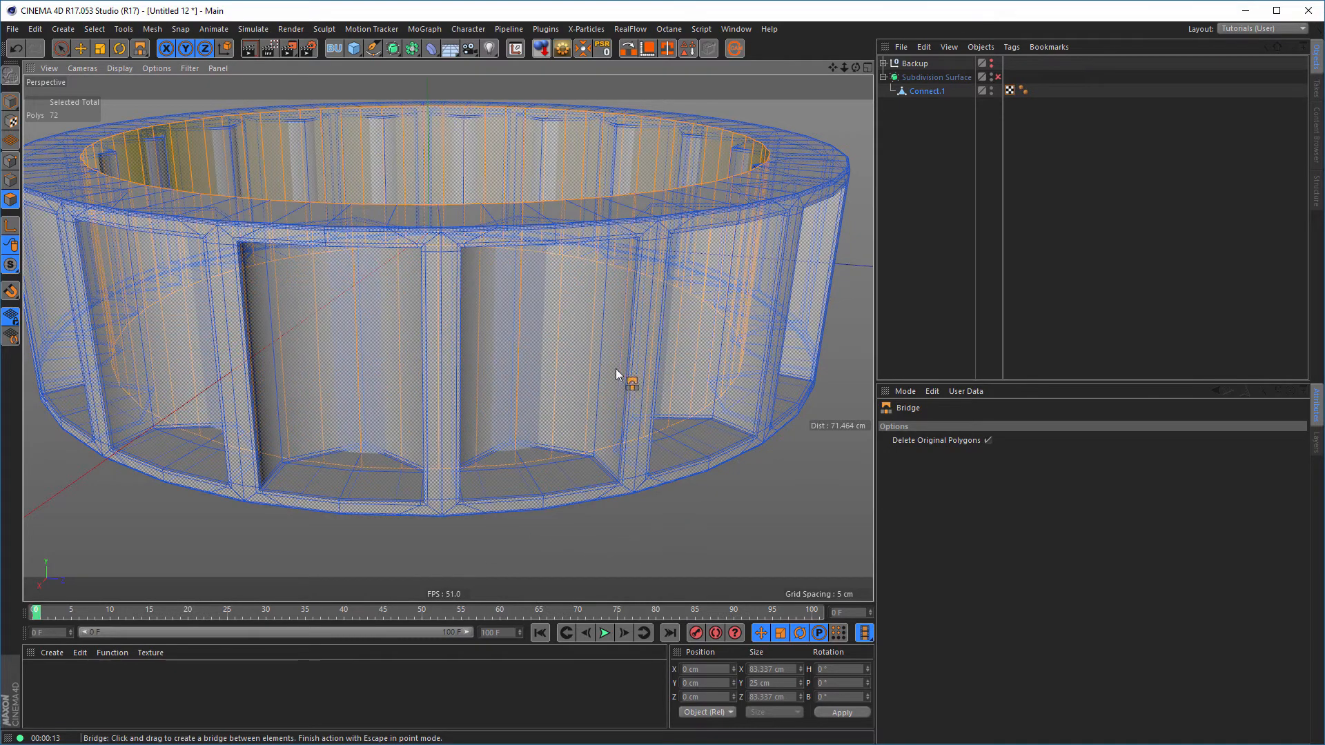
Disable X-Ray on Connect.1 and inspect where the pockets poke through the new inner wall
left_click(926, 90)
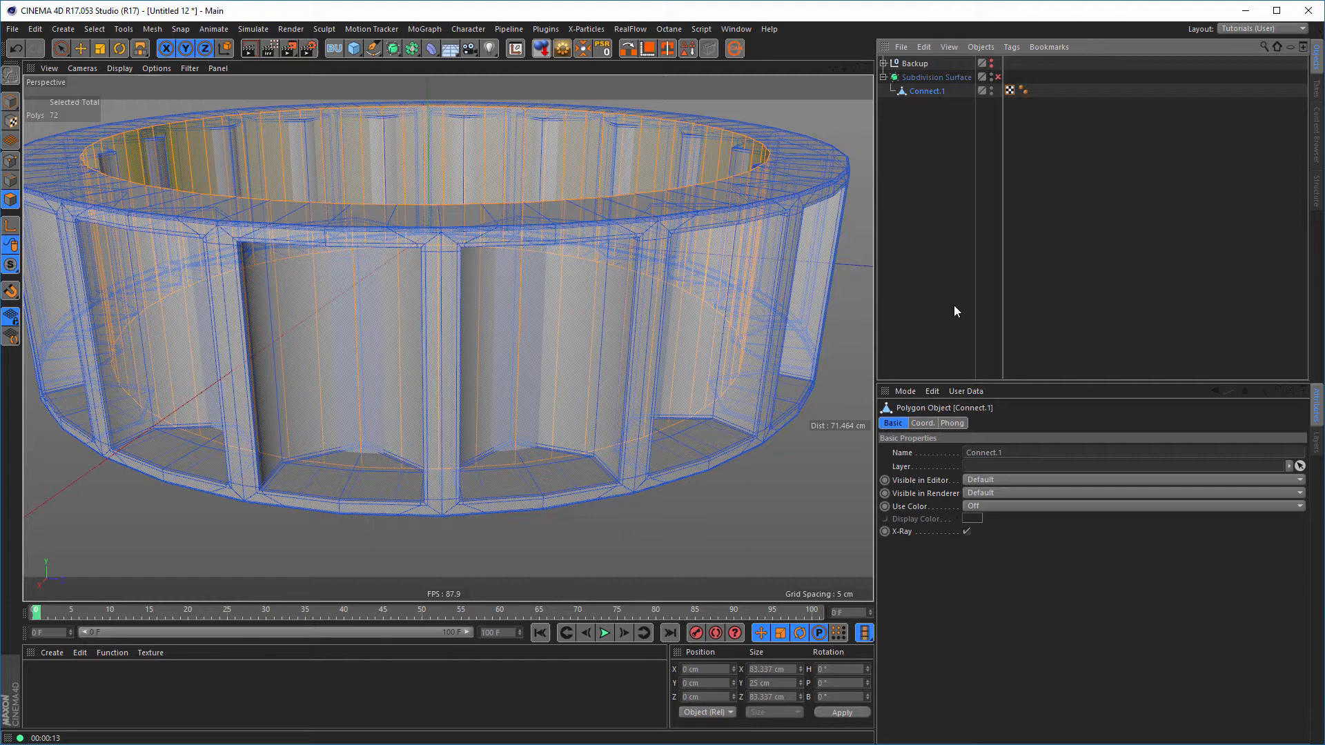
left_click(967, 531)
scroll(628, 341, "up", 6)
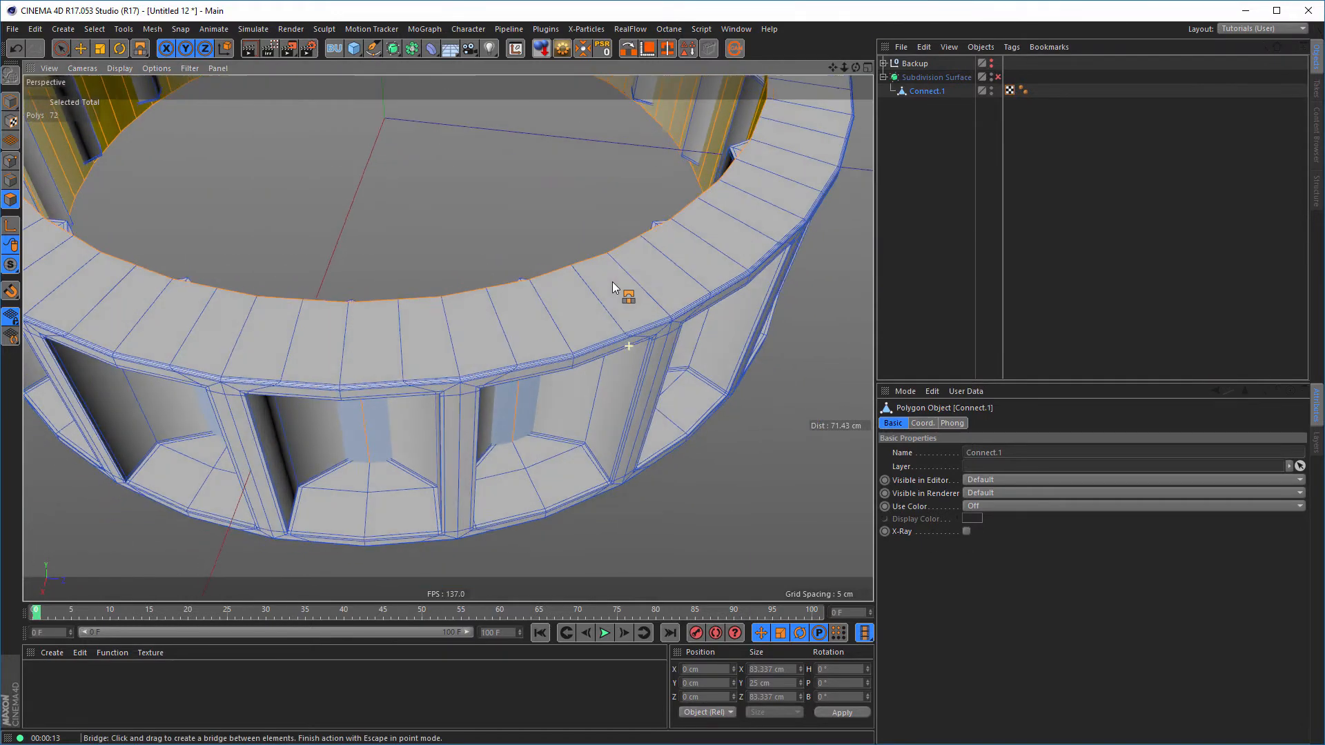
scroll(623, 308, "down", 6)
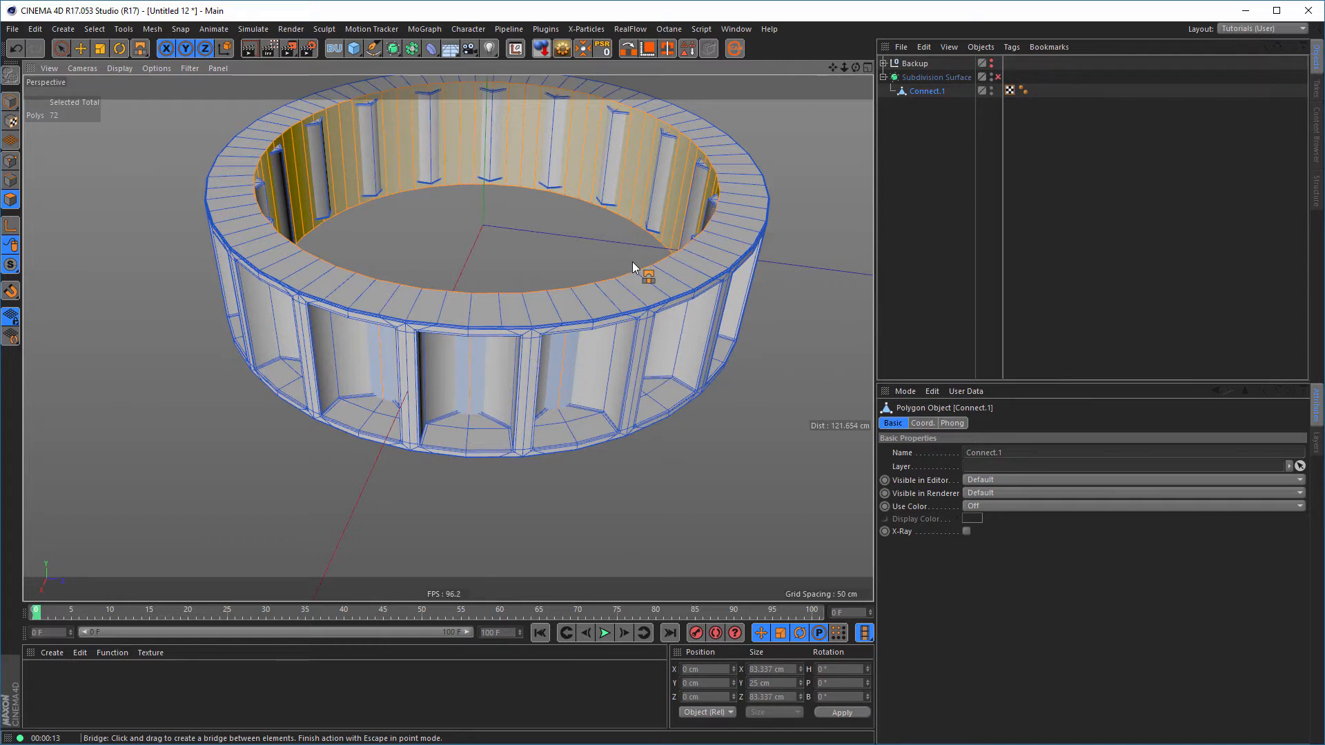
middle_click_drag(632, 262, 581, 352, "alt")
mouse_move(624, 351)
left_mouse_down("alt")
mouse_move(561, 341)
mouse_move(615, 350)
left_mouse_up("alt")
scroll(624, 349, "up", 5)
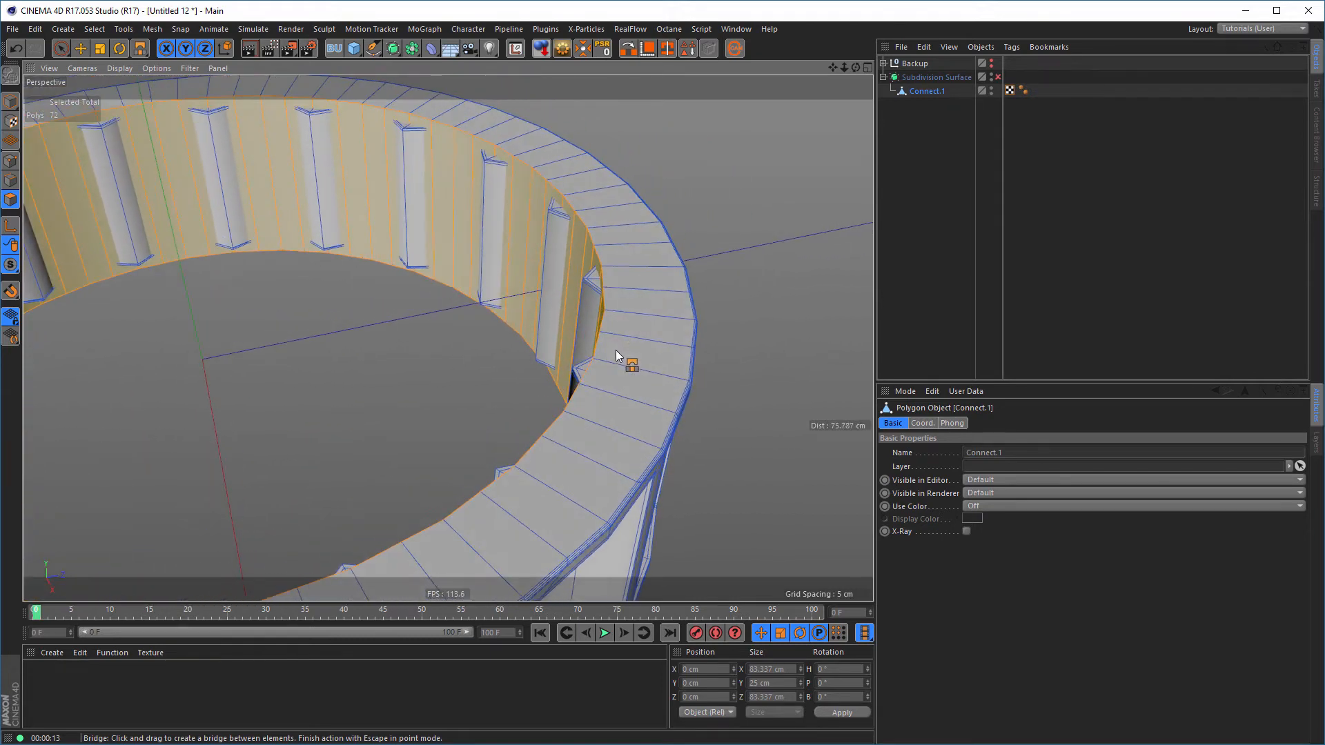
Switch to edge mode and clear the existing edge selection on the ring
left_click(10, 180)
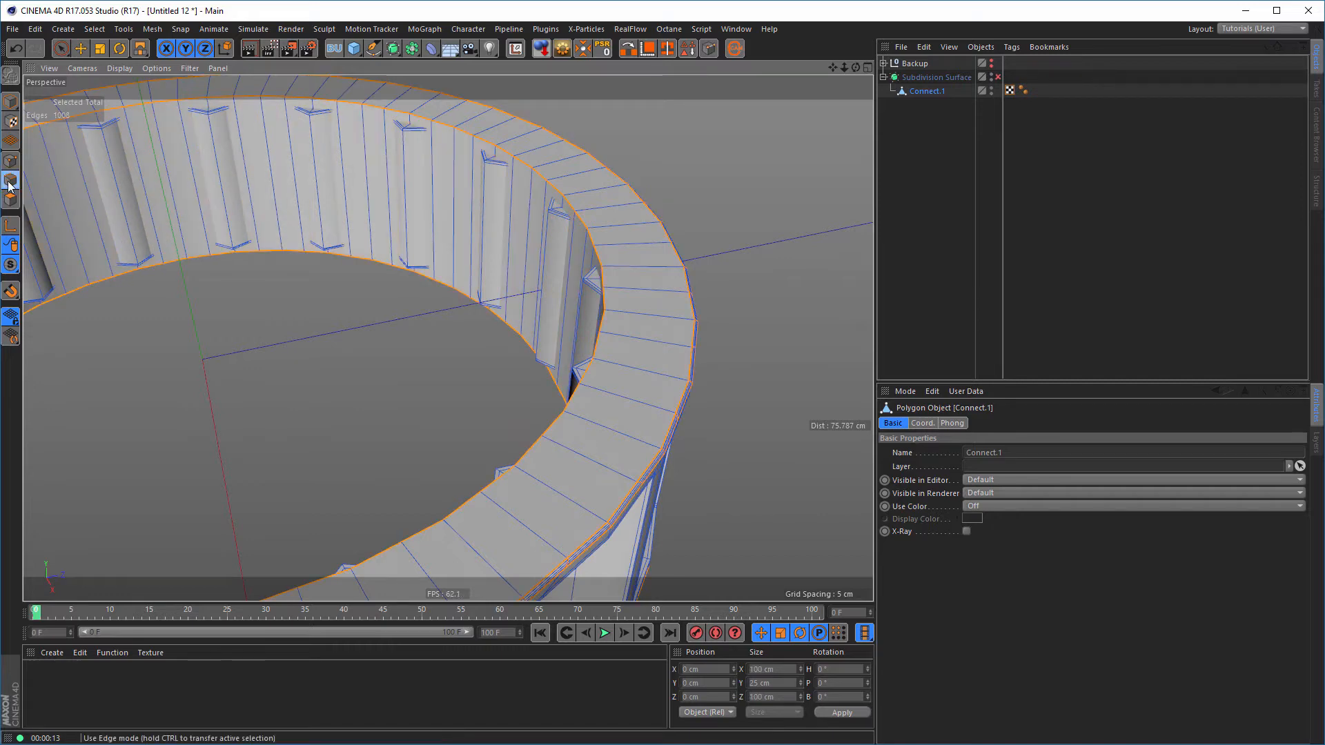
left_click_drag(601, 316, 611, 327, "alt")
right_click_drag(611, 325, 644, 319, "alt")
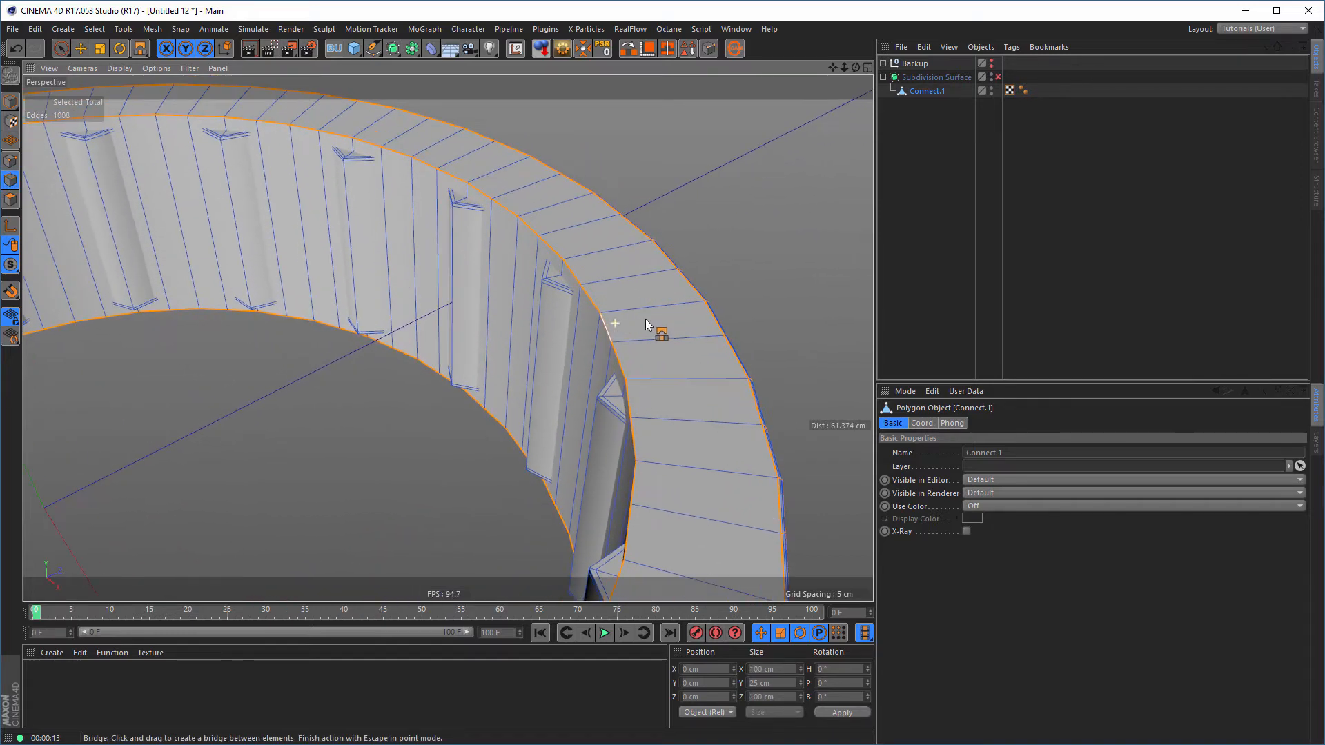
key("space")
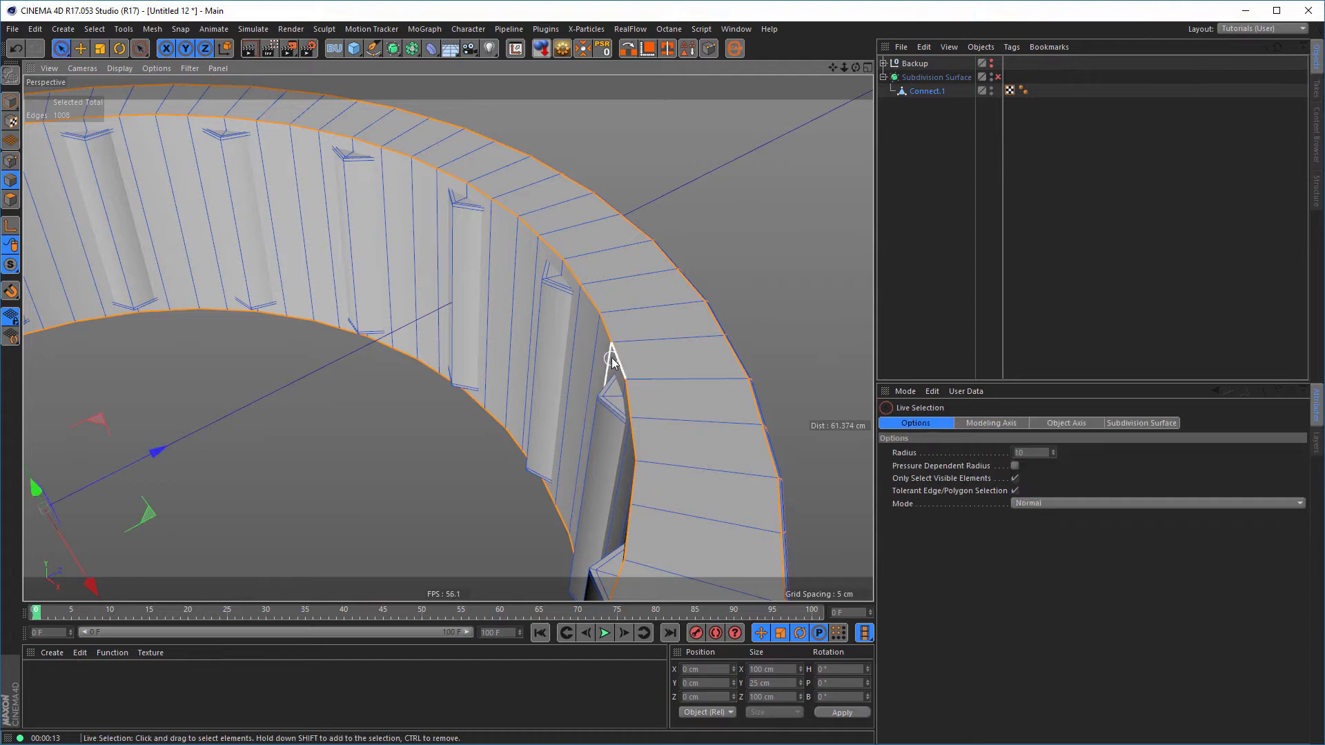
left_click(759, 299)
right_click_drag(619, 343, 683, 343, "alt")
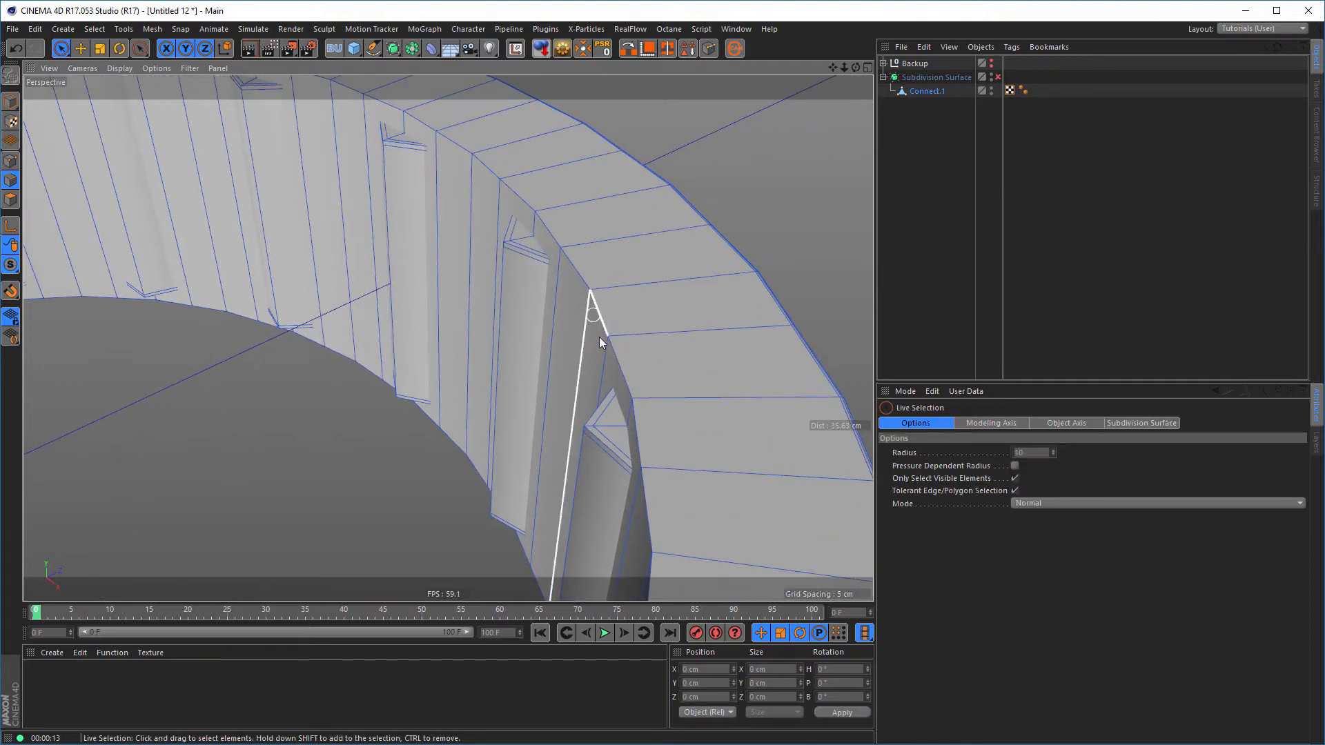
right_click_drag(621, 313, 566, 317, "alt")
left_click_drag(663, 336, 748, 350, "alt")
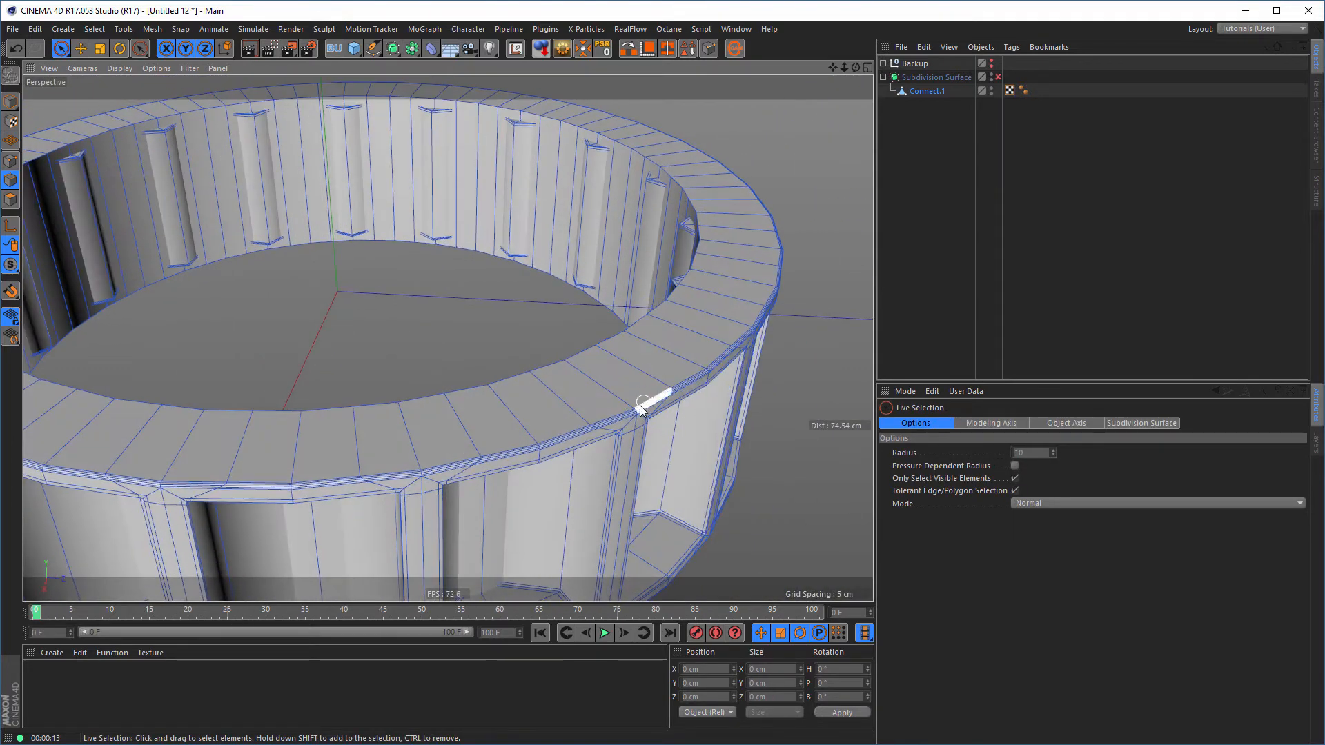
Loop-select both the upper and lower inner rim edges of the ring's hole
left_click_drag(594, 379, 432, 363, "alt")
key("u")
key("l")
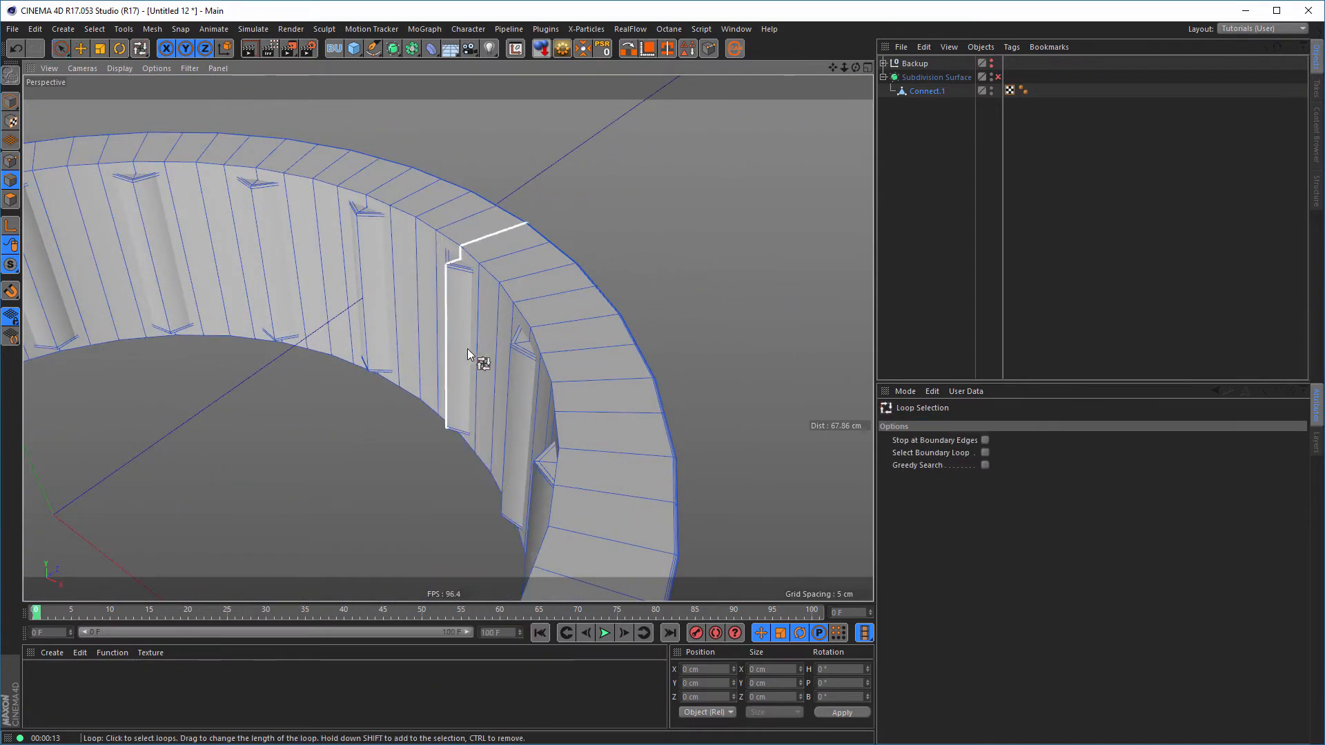
left_click(511, 301)
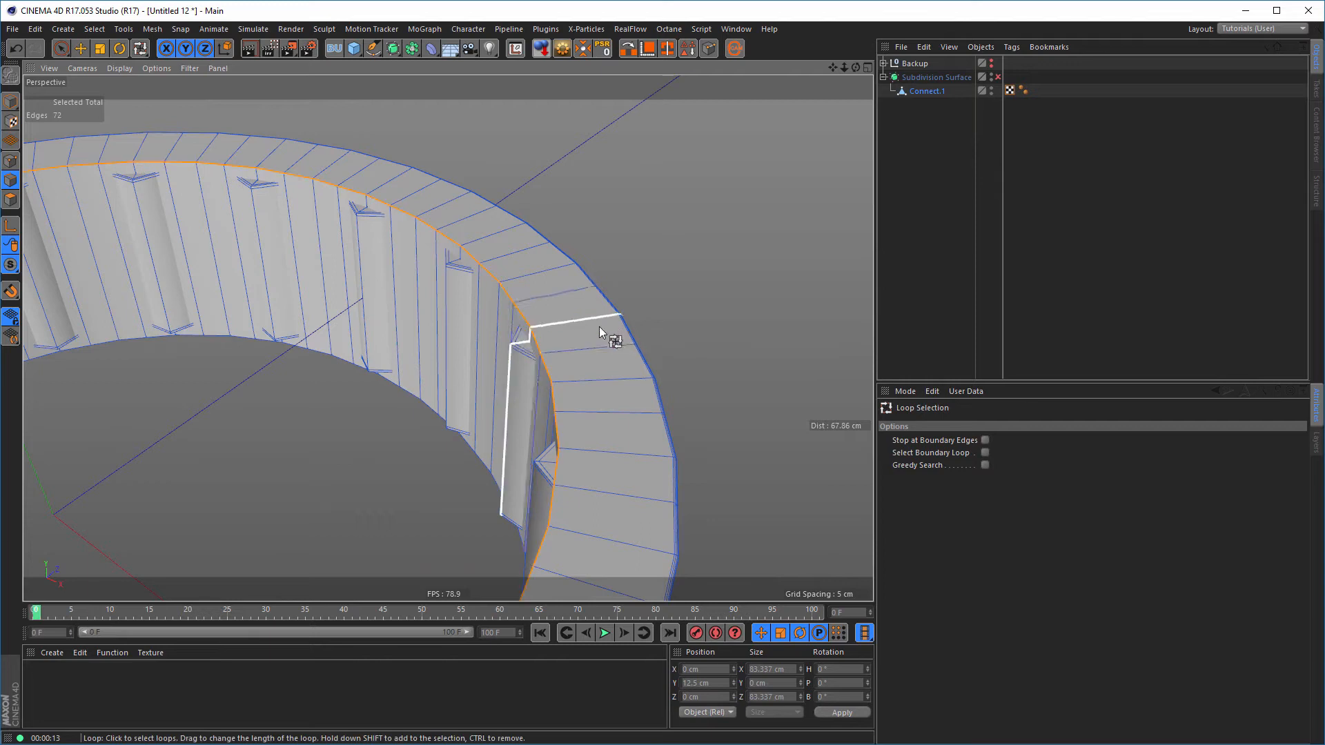
left_click(487, 462, "shift")
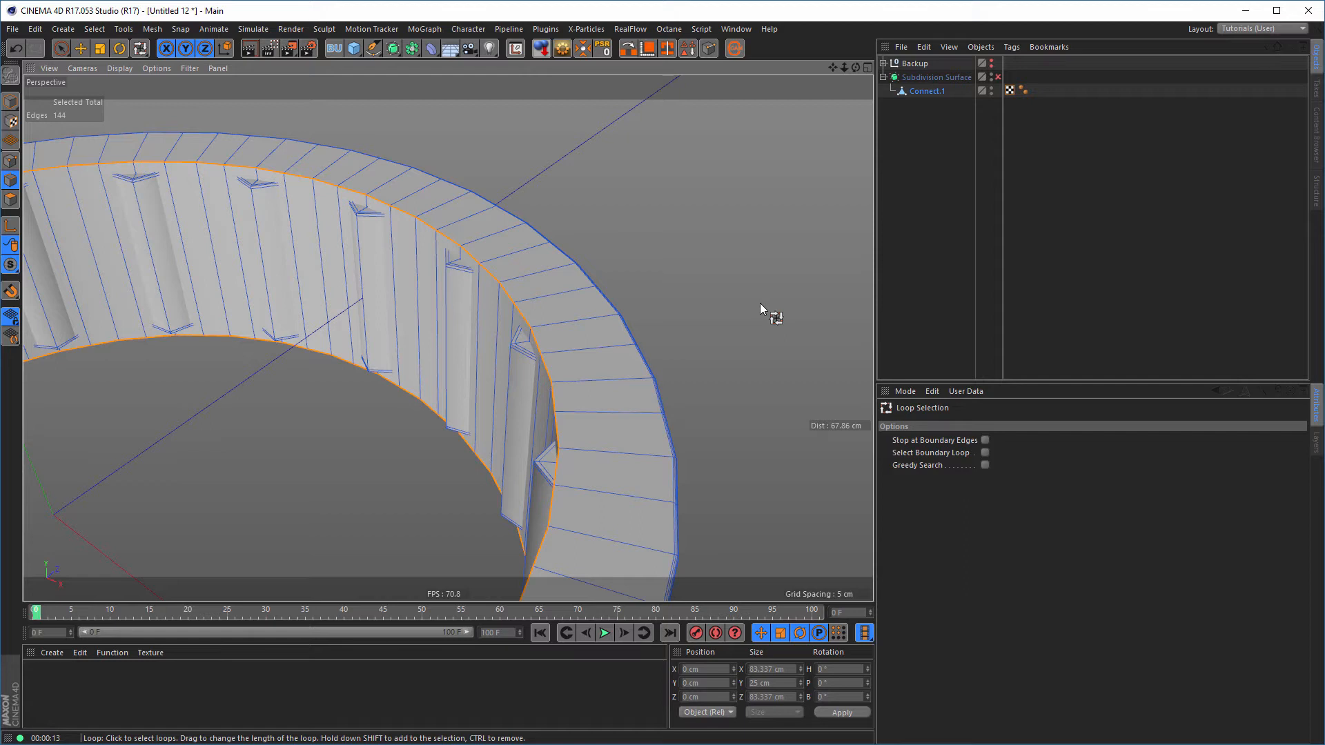
Bevel the selected inner rim edges with a 0.3 cm offset and 3 subdivisions
key("m")
key("s")
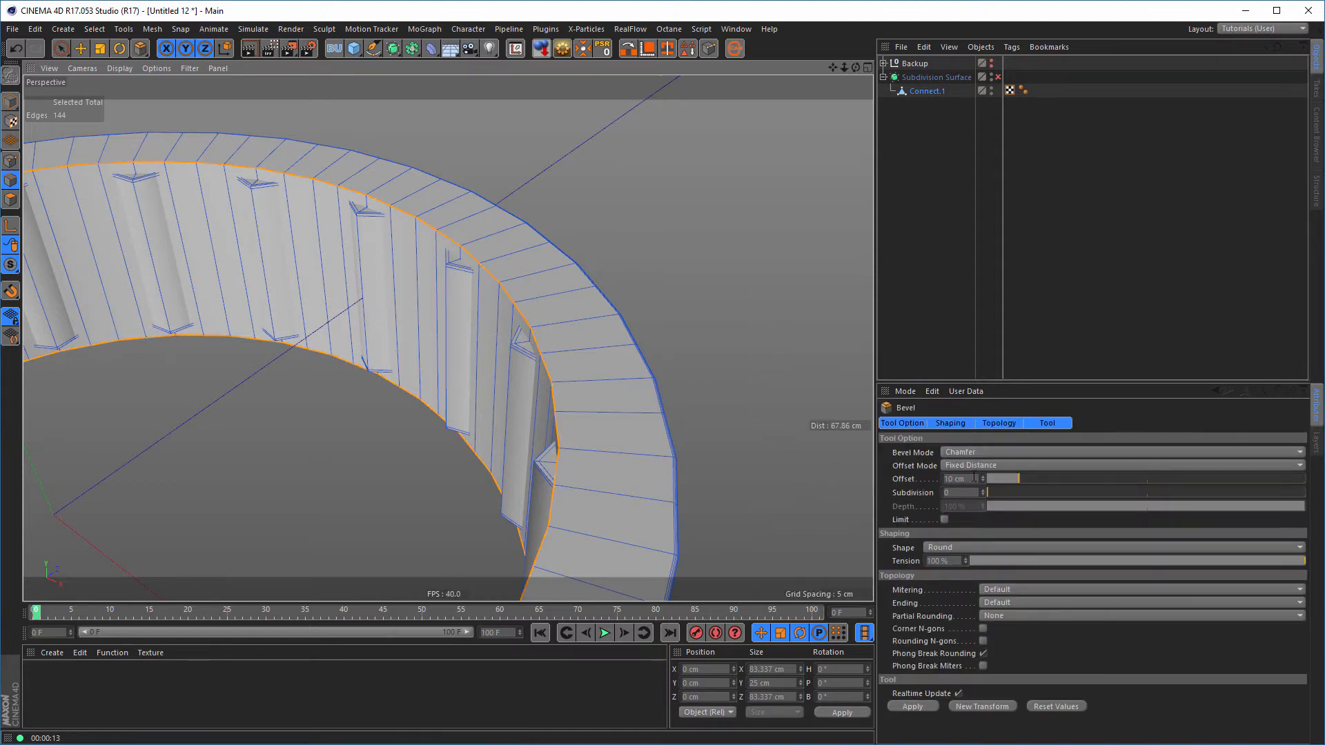
double_click(975, 479)
type("3")
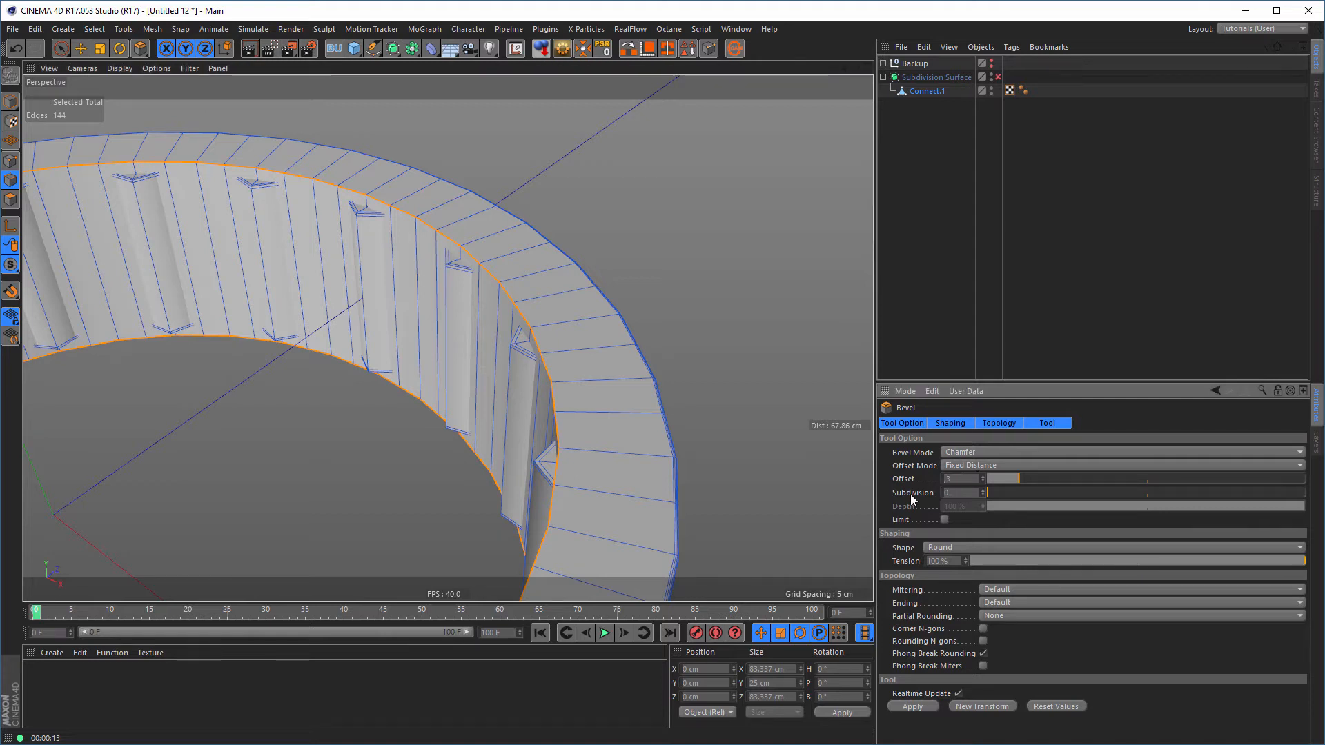
key("Return")
key("Return")
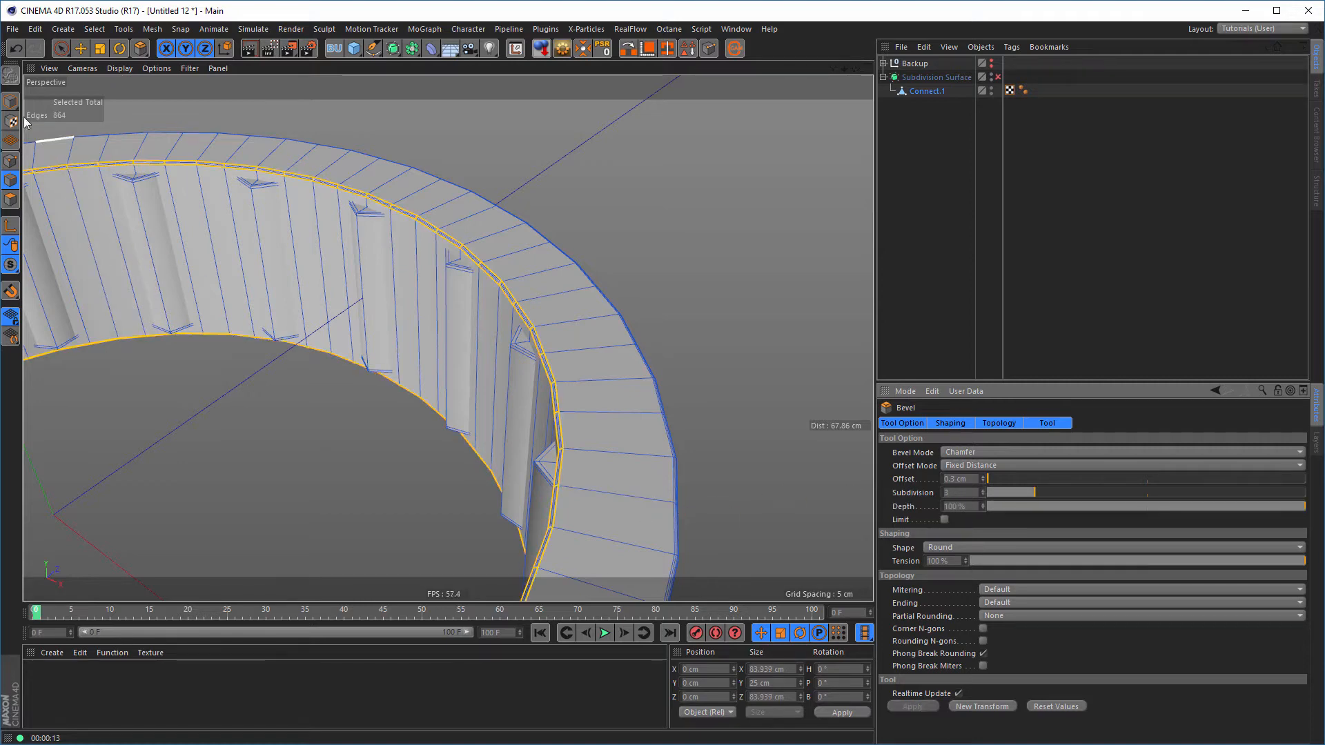
Return to model mode, preview the ring smoothed and rendered in the viewport, and disable the Subdivision Surface again
left_click(11, 102)
left_click_drag(623, 383, 665, 365, "alt")
left_click(997, 77)
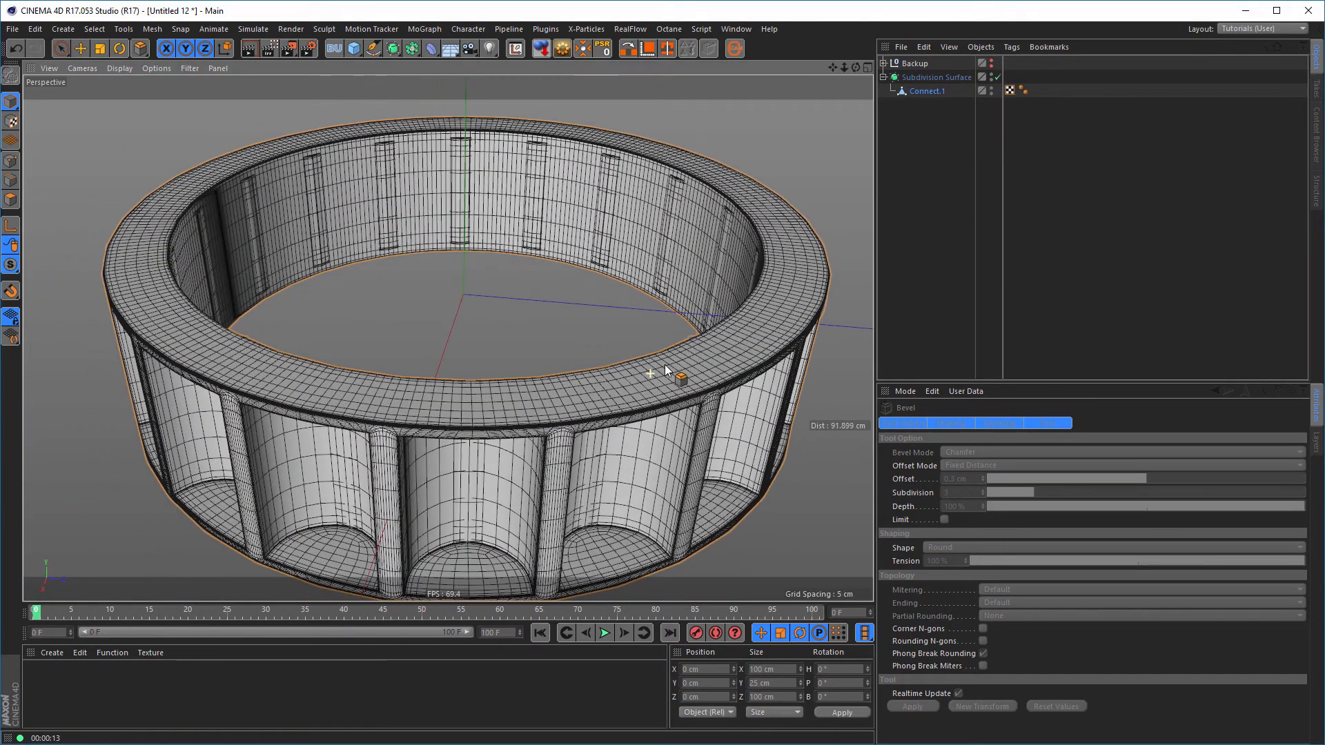
key("ctrl+r")
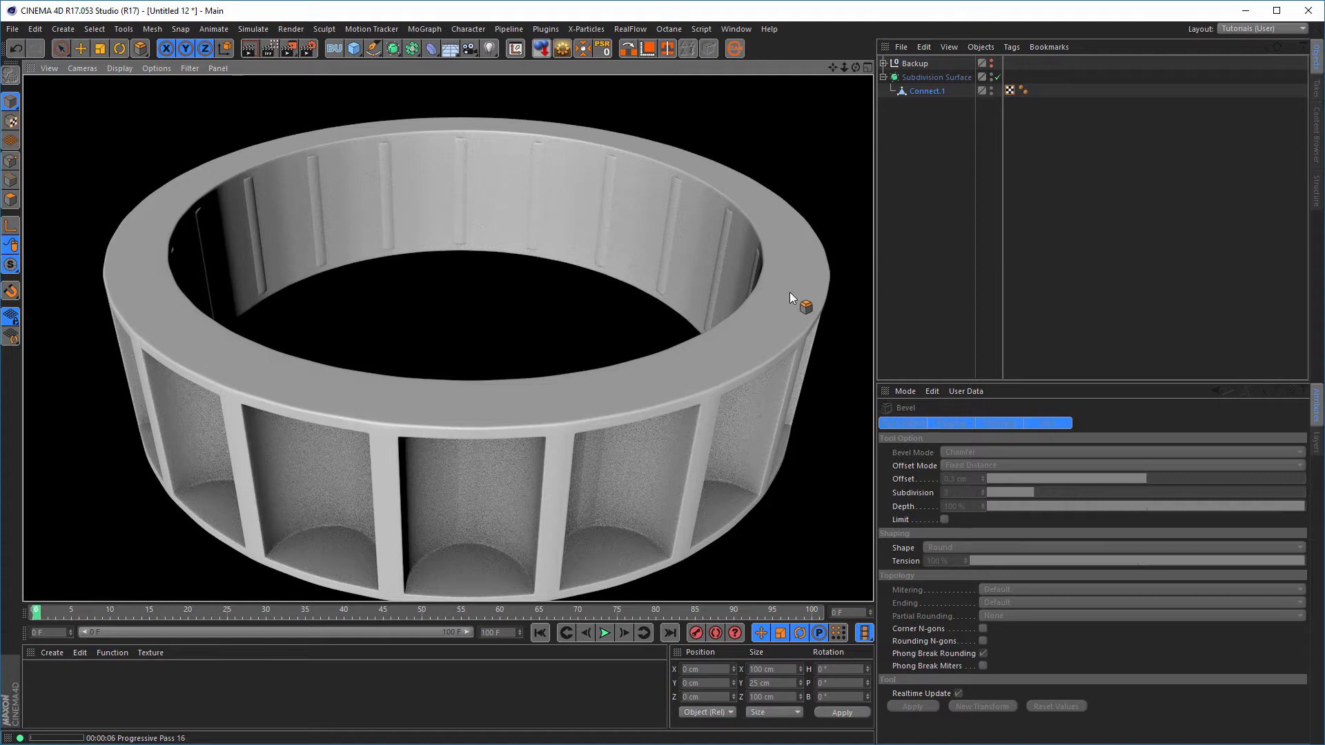
left_click_drag(939, 93, 871, 204)
left_click(998, 77)
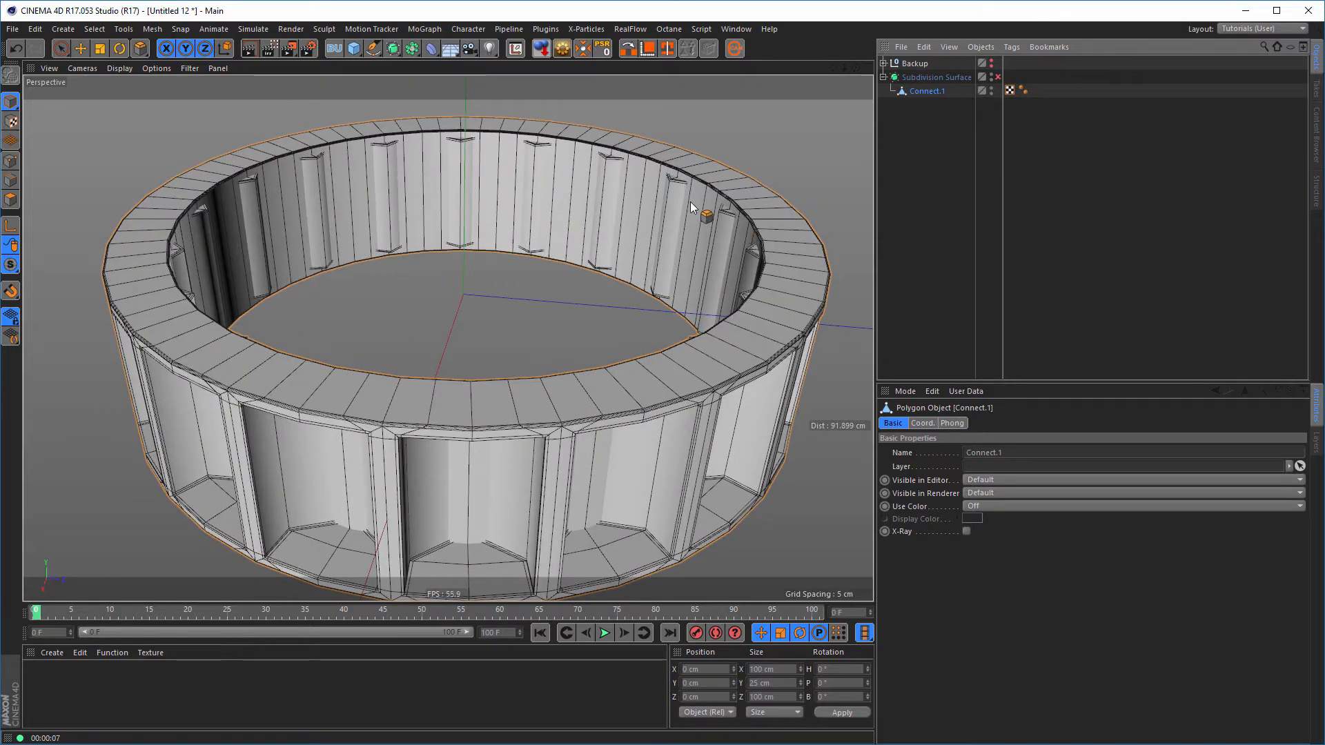
Loop-select the lowest edge loop of the bevel on the upper inner rim and copy its X size
left_click_drag(755, 235, 674, 221, "alt")
scroll(796, 229, "up", 4)
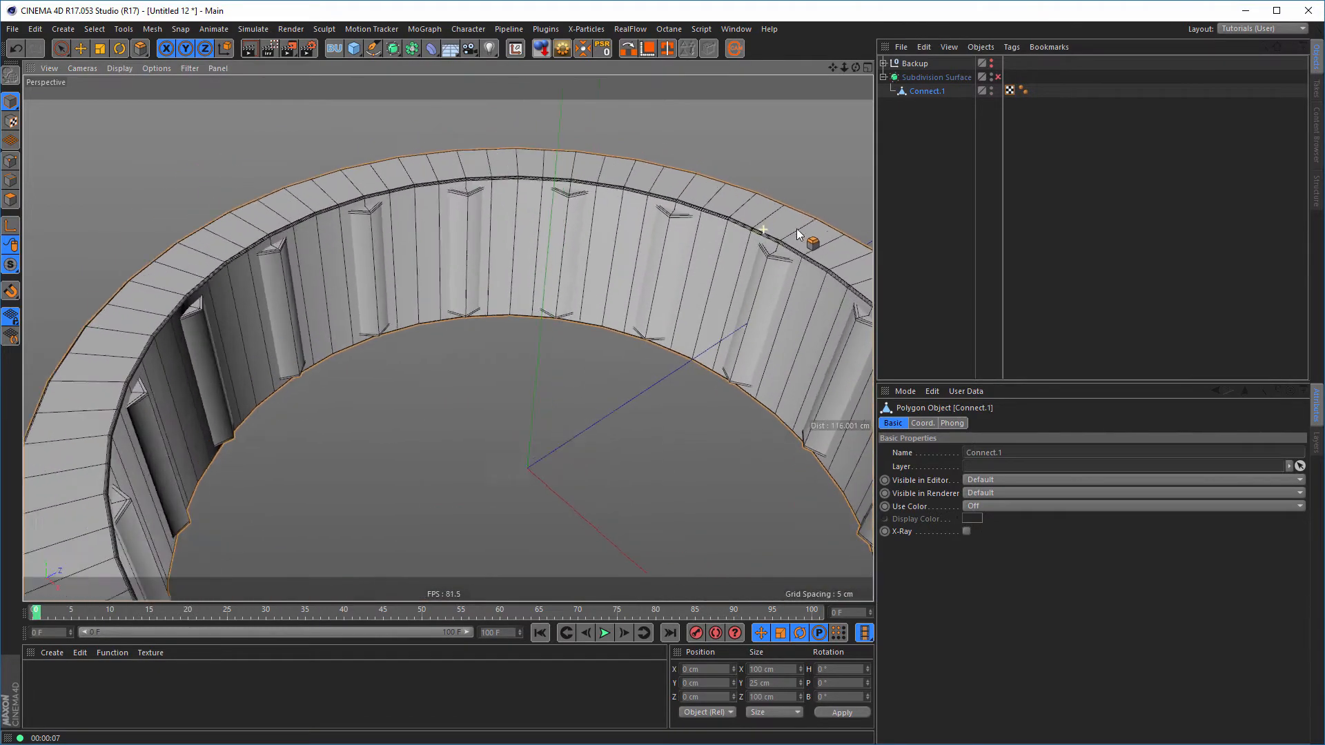
left_click_drag(805, 234, 711, 249, "alt")
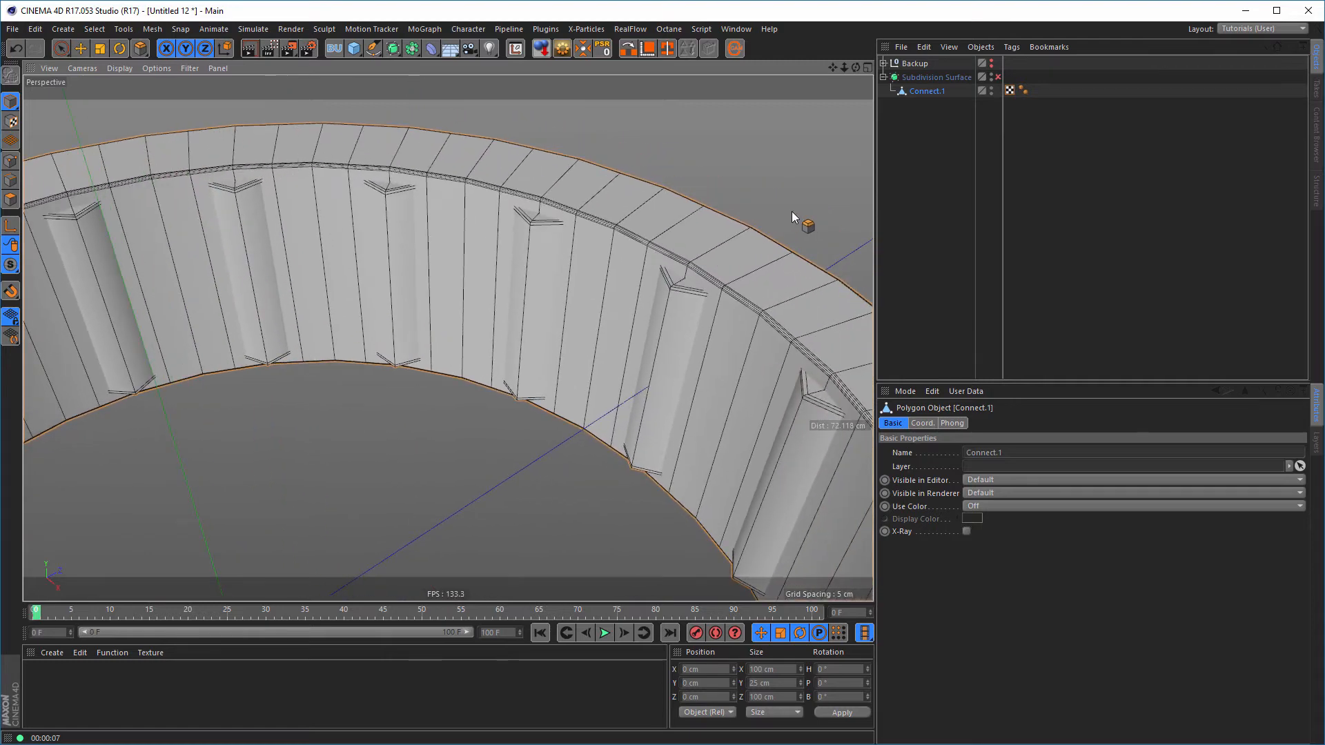
left_click(10, 181)
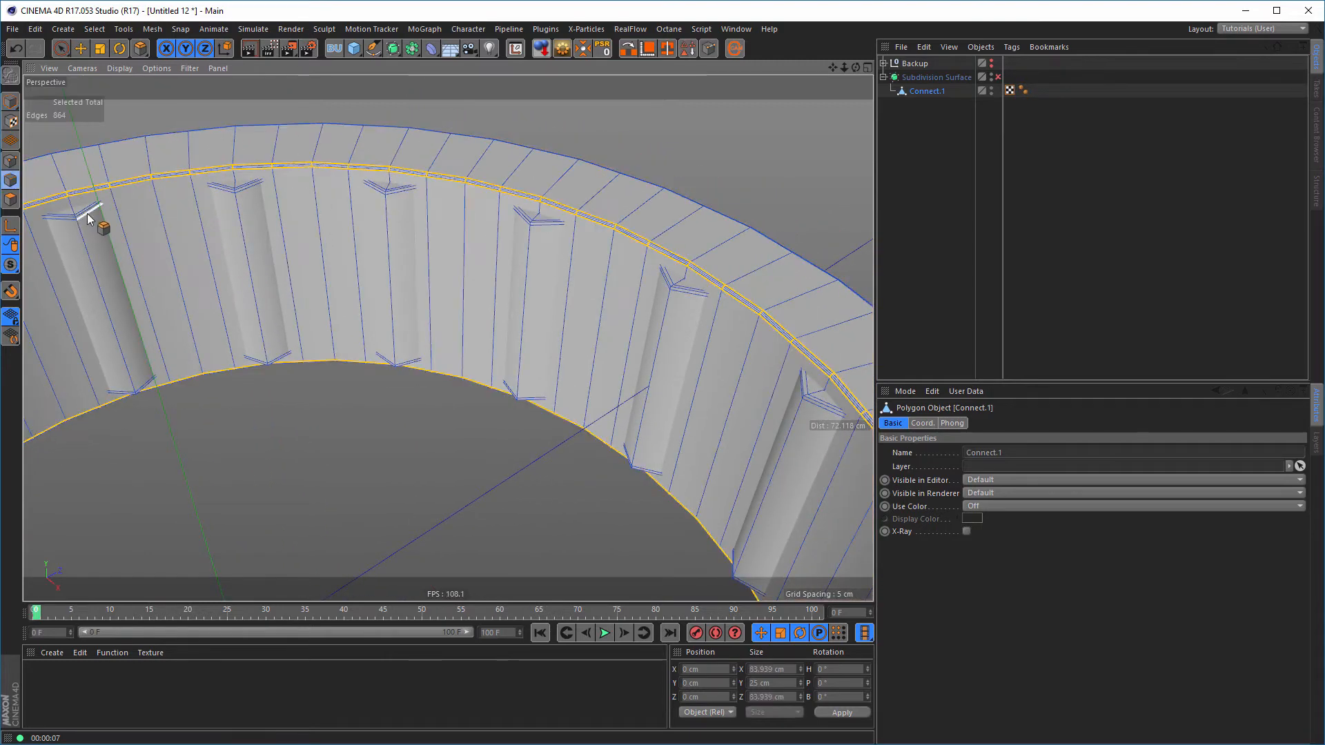
key("u")
key("l")
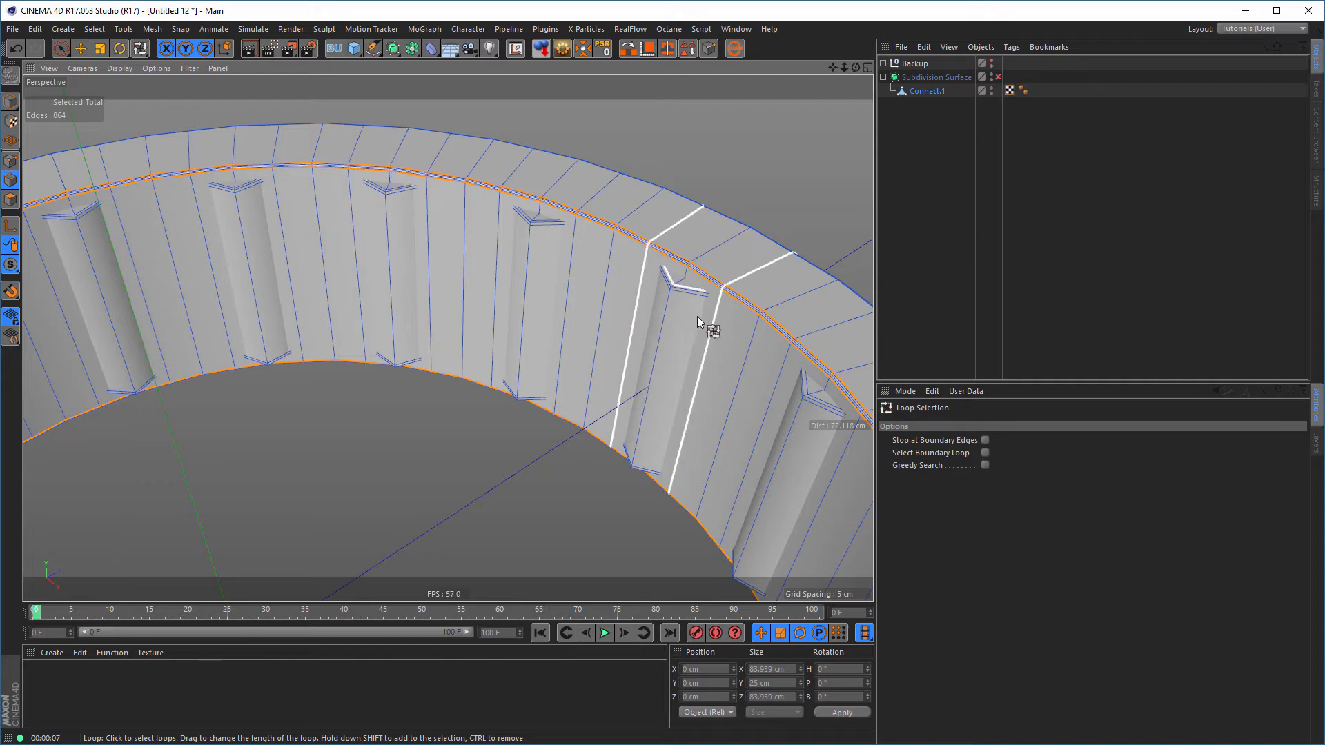
scroll(798, 307, "up", 5)
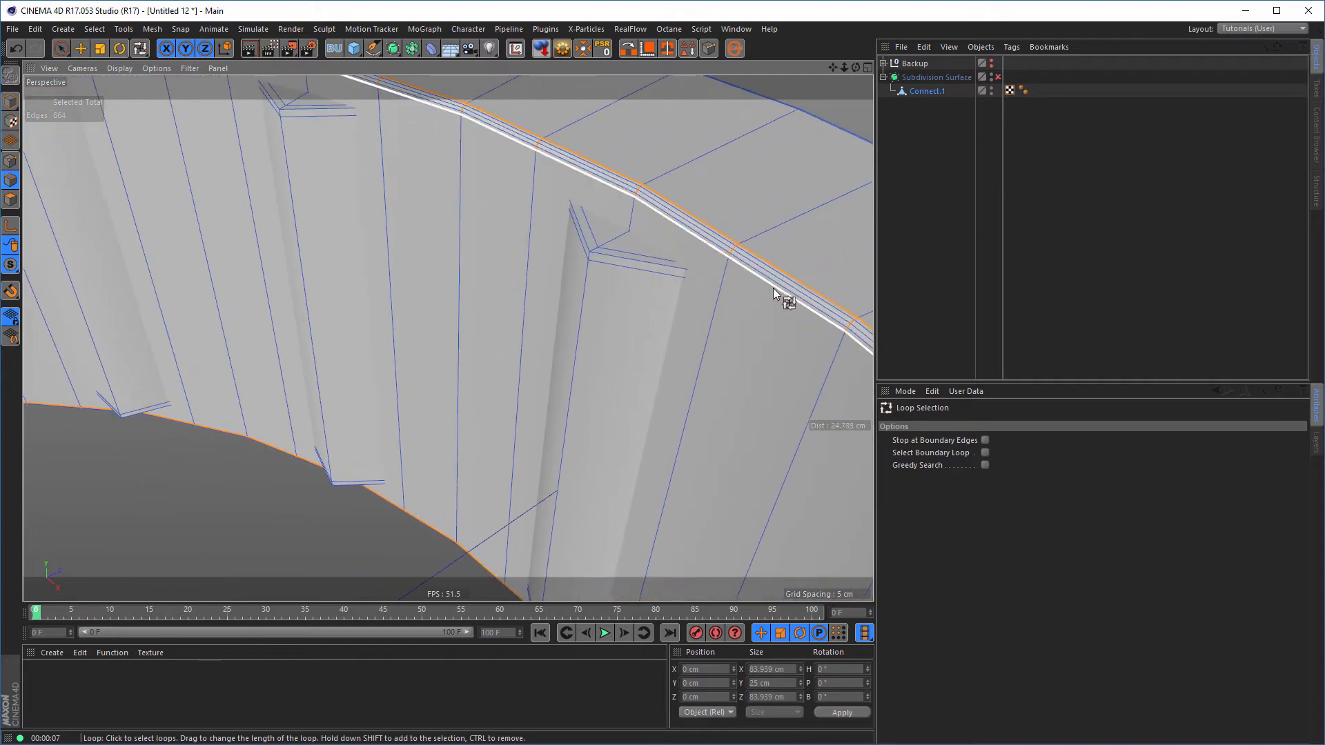
left_click(773, 288)
scroll(483, 349, "down", 5)
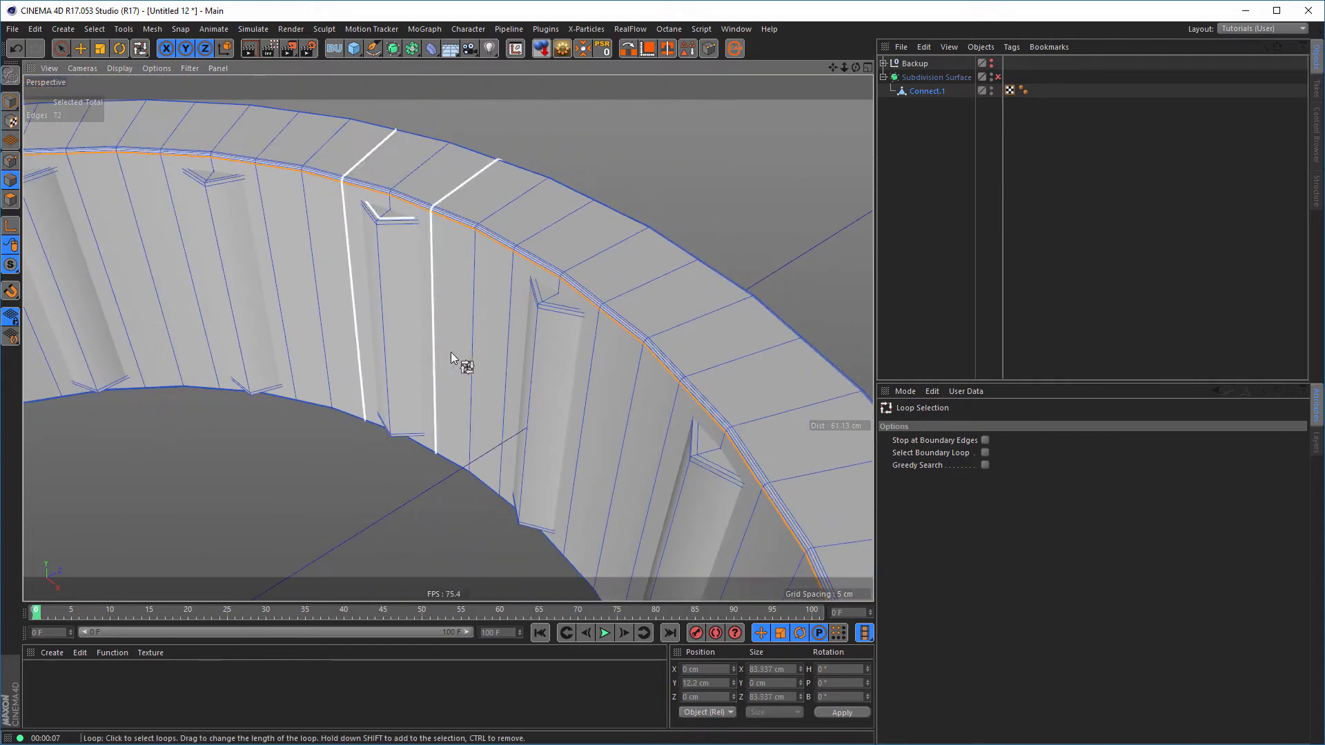
scroll(601, 334, "down", 8)
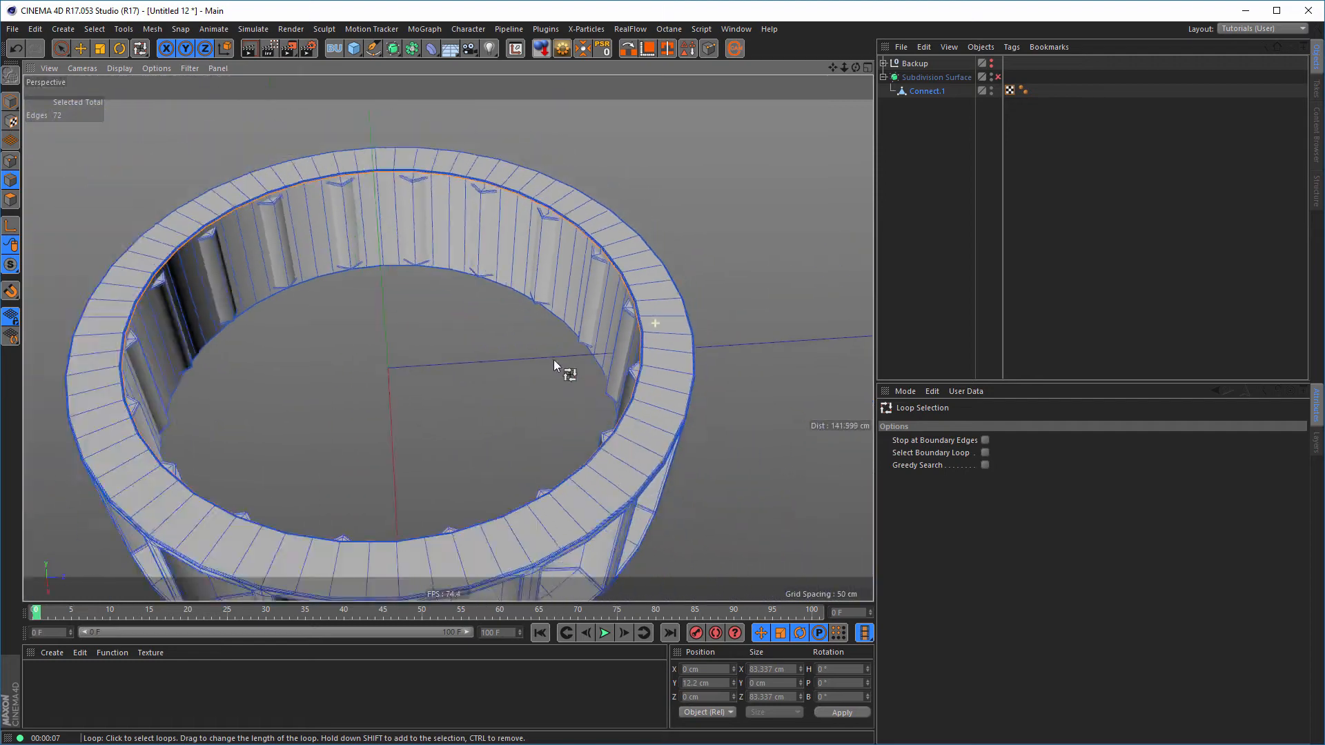
scroll(554, 366, "down", 1)
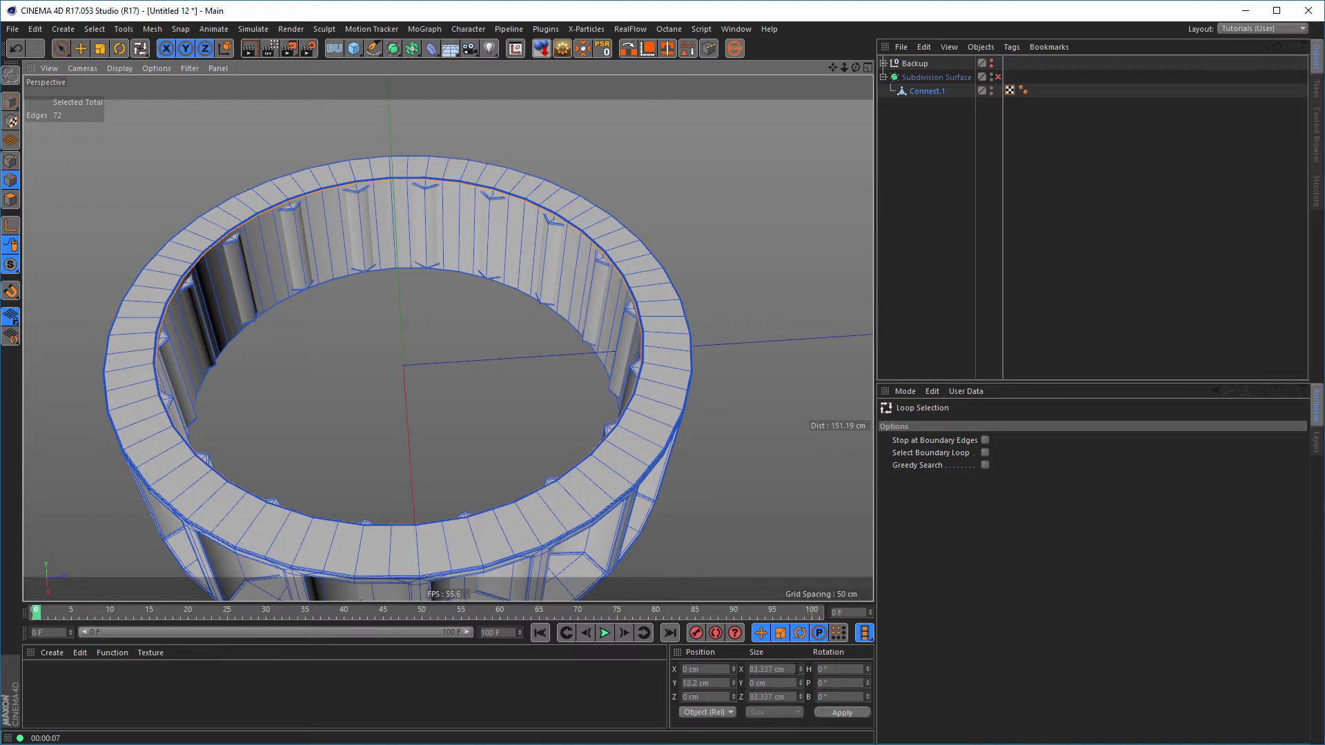
left_click(792, 669)
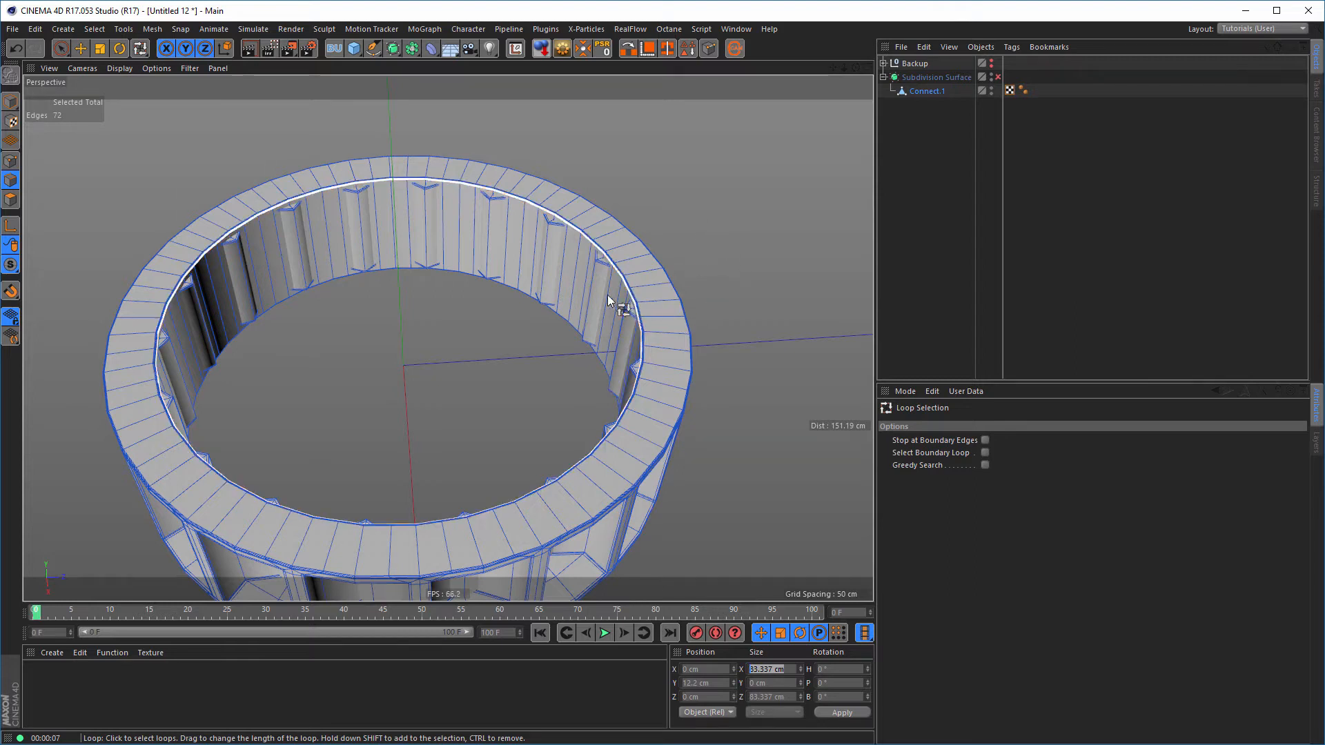
Add a Tube and set its inner and outer radii to half the copied rim size, 41.669 cm
left_click(11, 102)
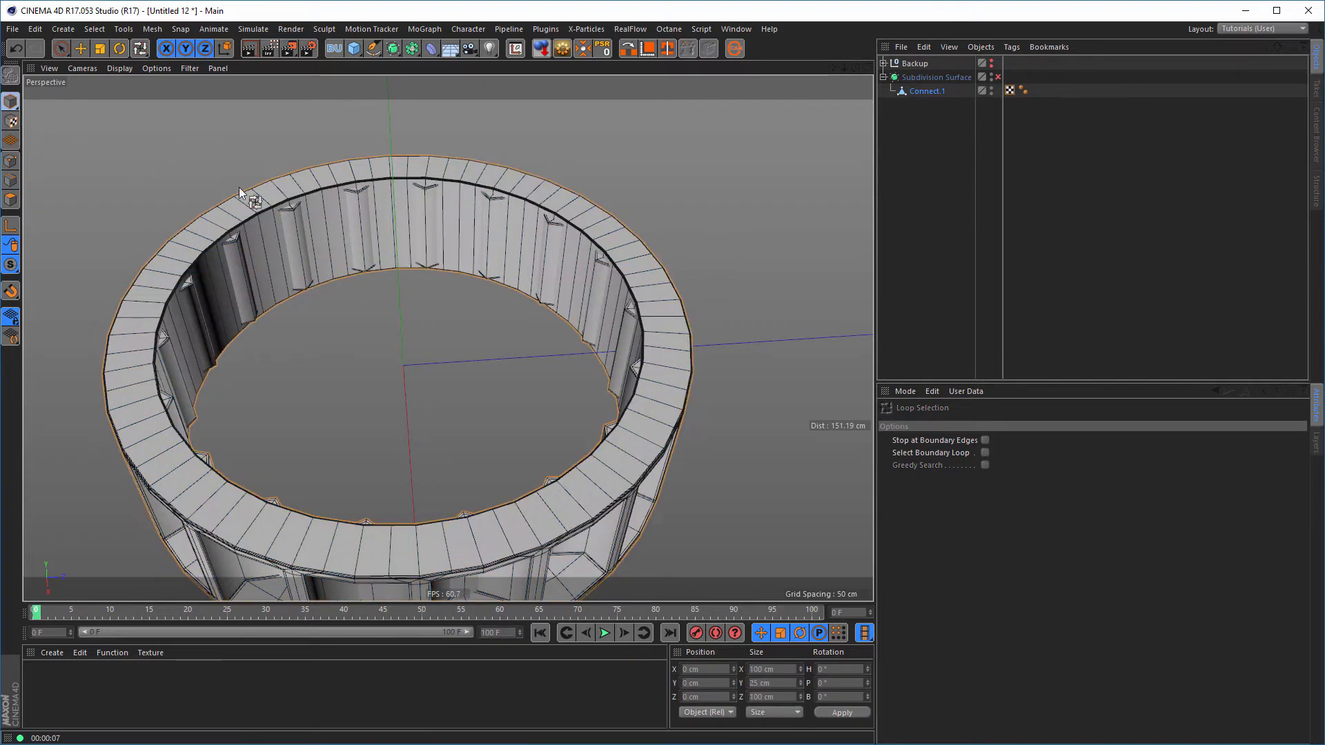
left_click(353, 48)
left_click(611, 116)
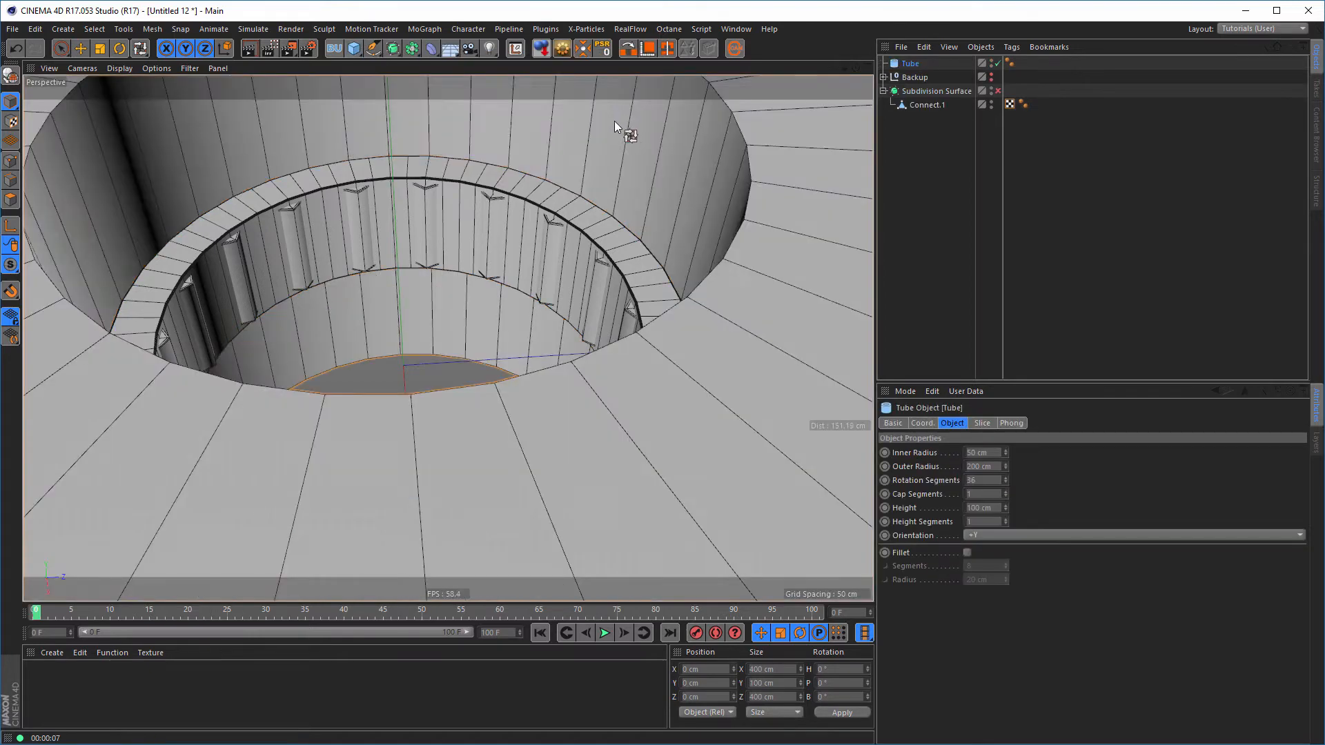
left_click(982, 467)
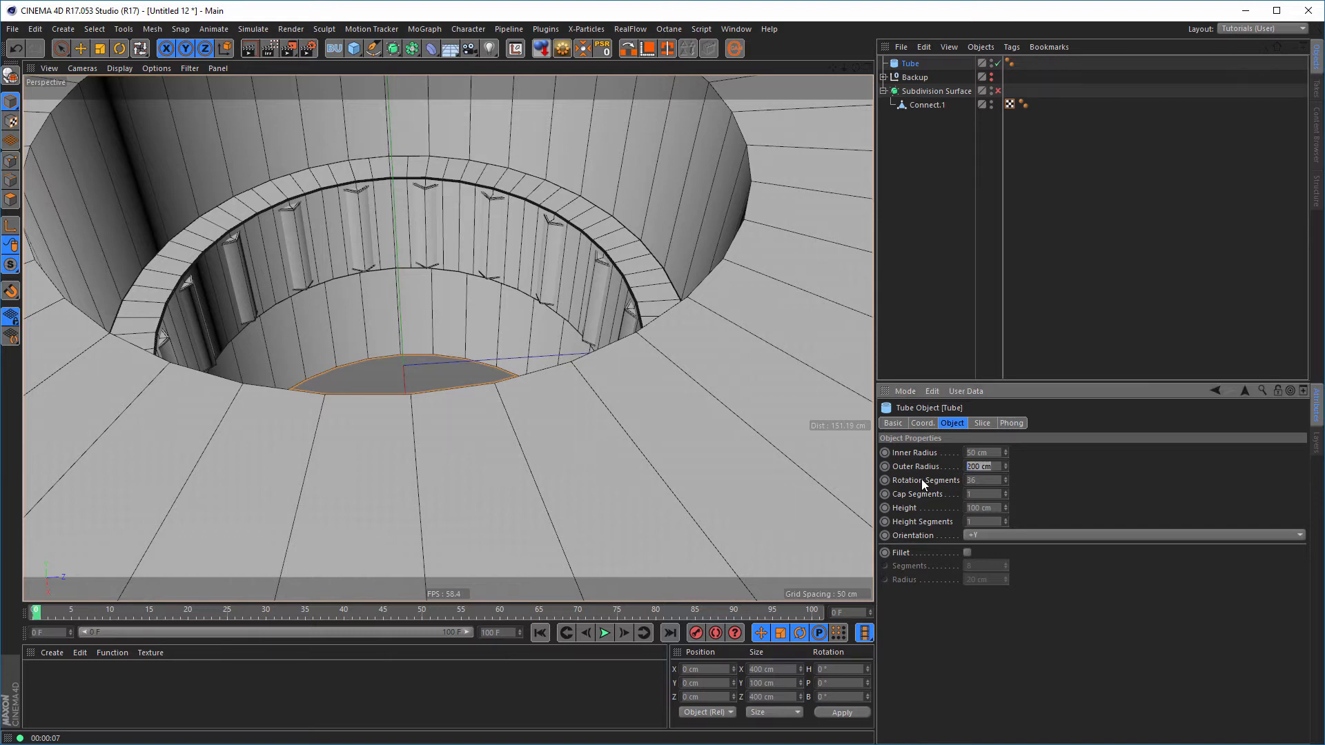
key("ctrl+v")
left_click_drag(971, 467, 959, 469)
key("Return")
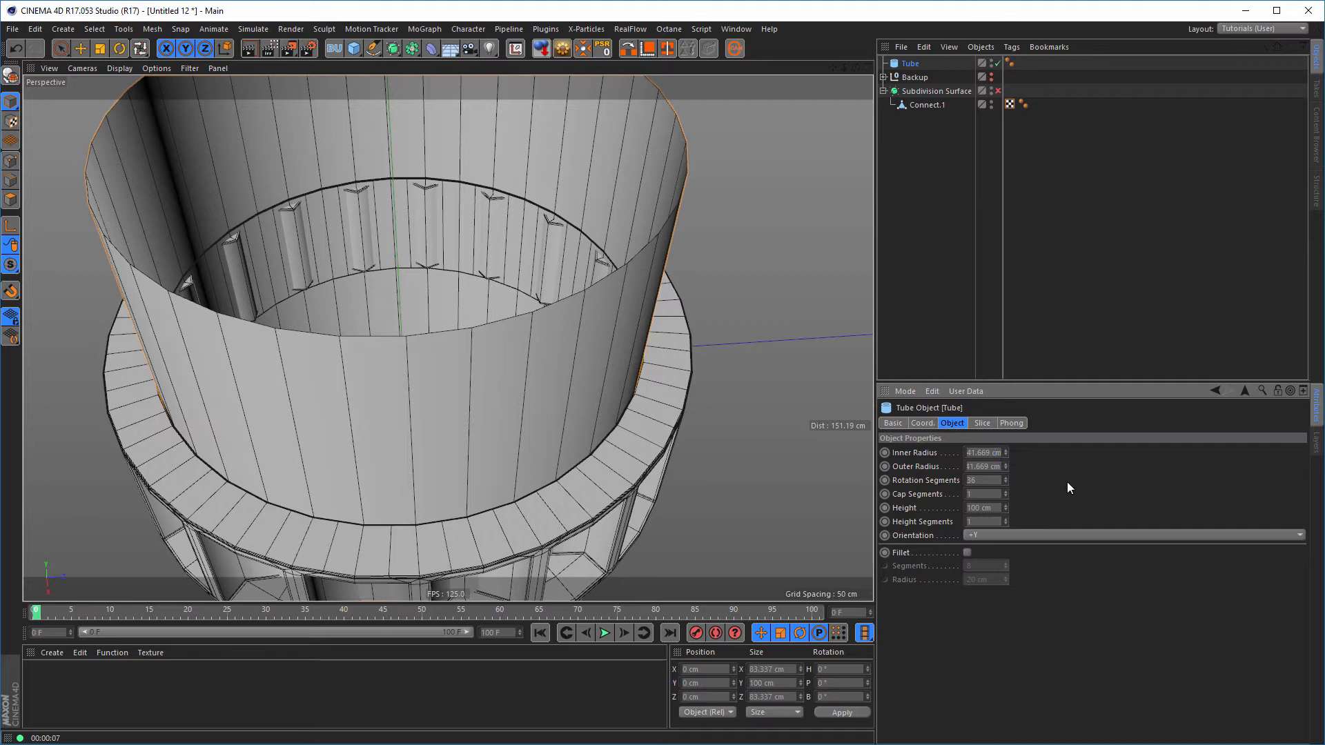
Reduce the tube's inner radius by 8 cm and set its height to 25 cm
type("-8")
key("Return")
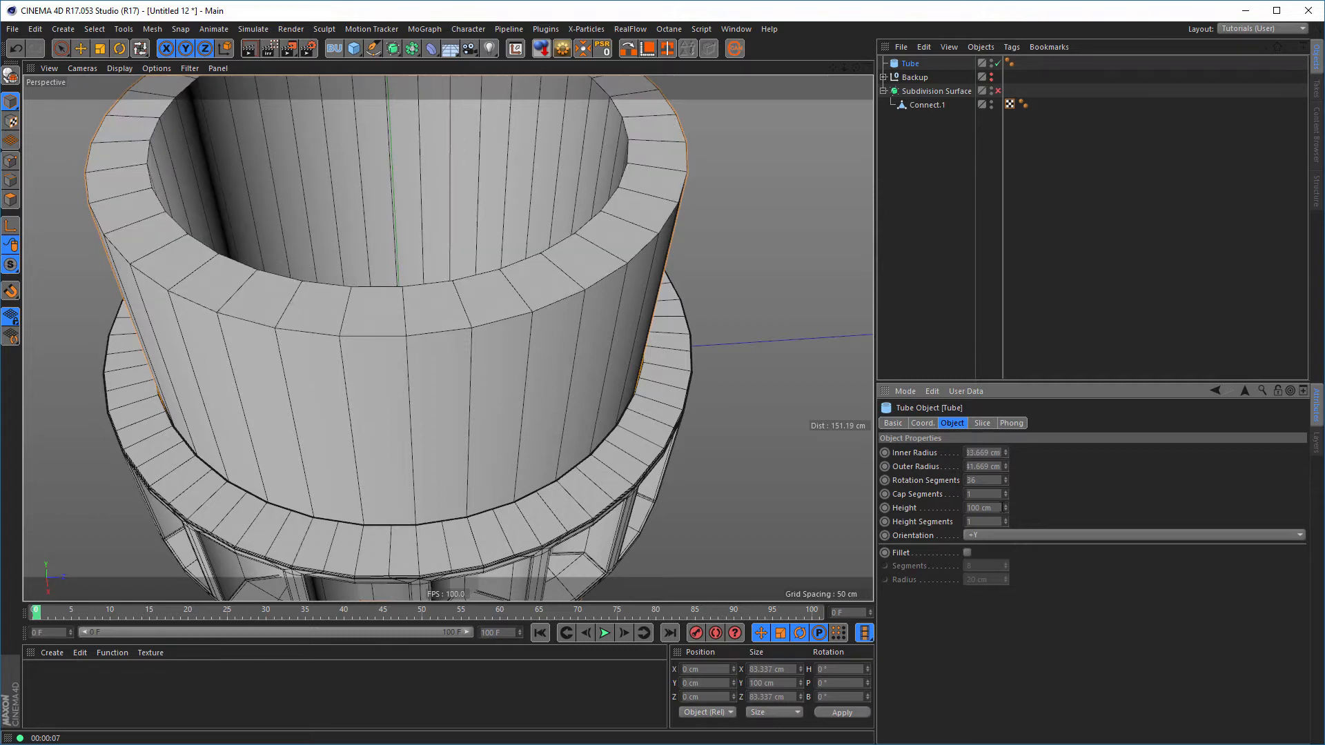
left_click_drag(1002, 507, 961, 512)
type("25")
key("Return")
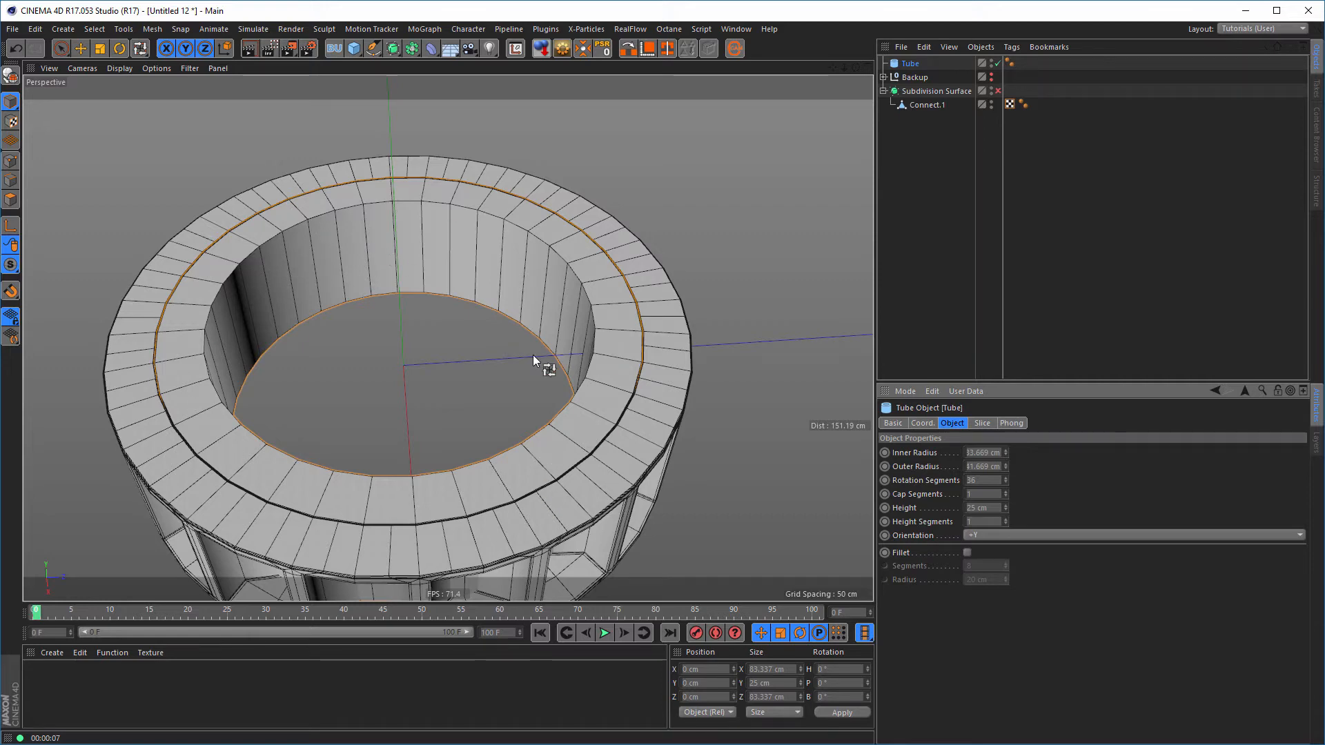
Place the Tube below the Subdivision Surface group in the object hierarchy and hide Connect.1
right_click_drag(632, 394, 764, 384, "alt")
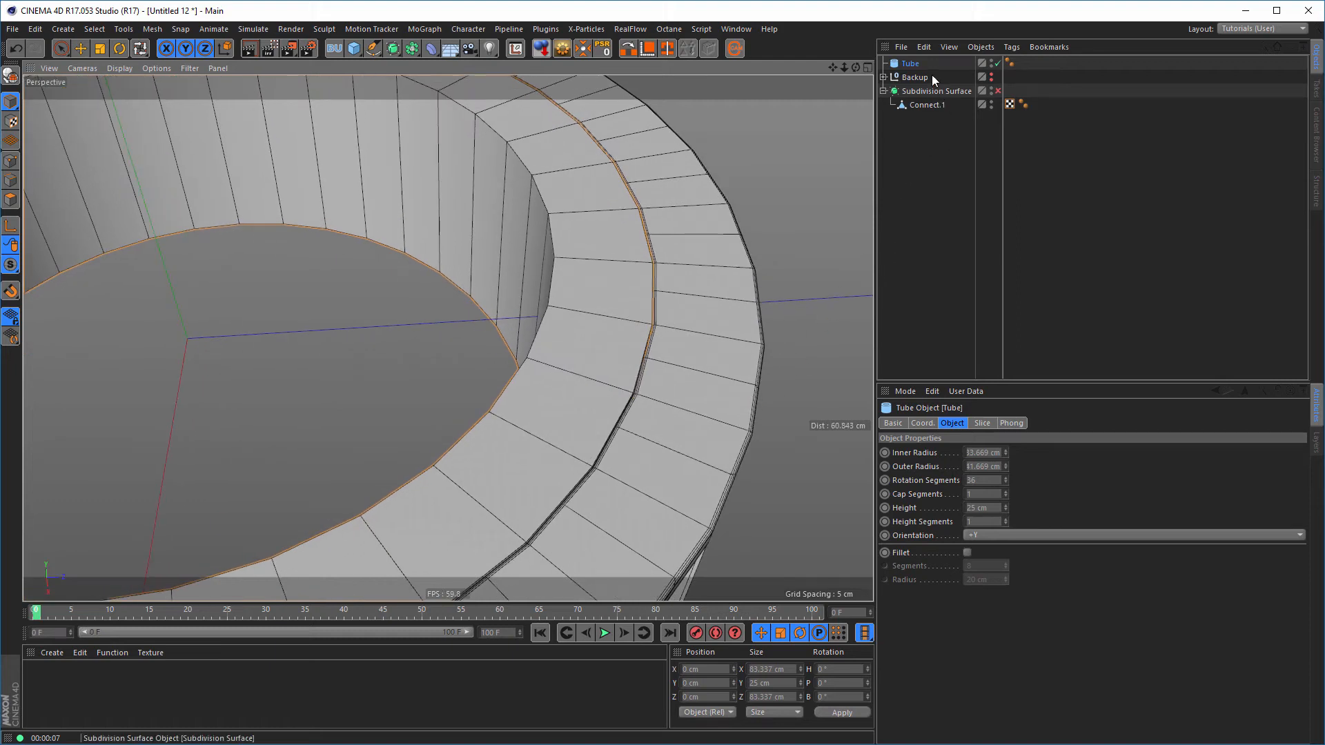
left_click_drag(915, 62, 913, 114)
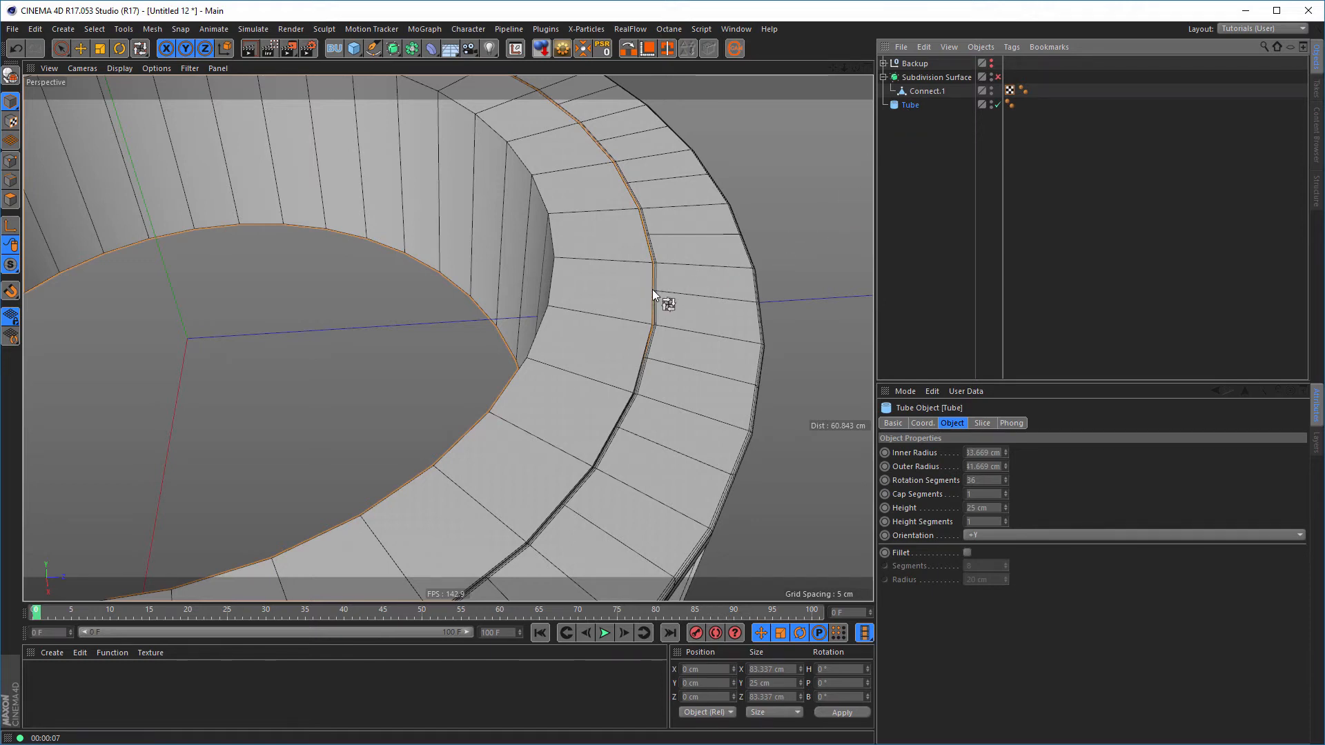
left_click(992, 89)
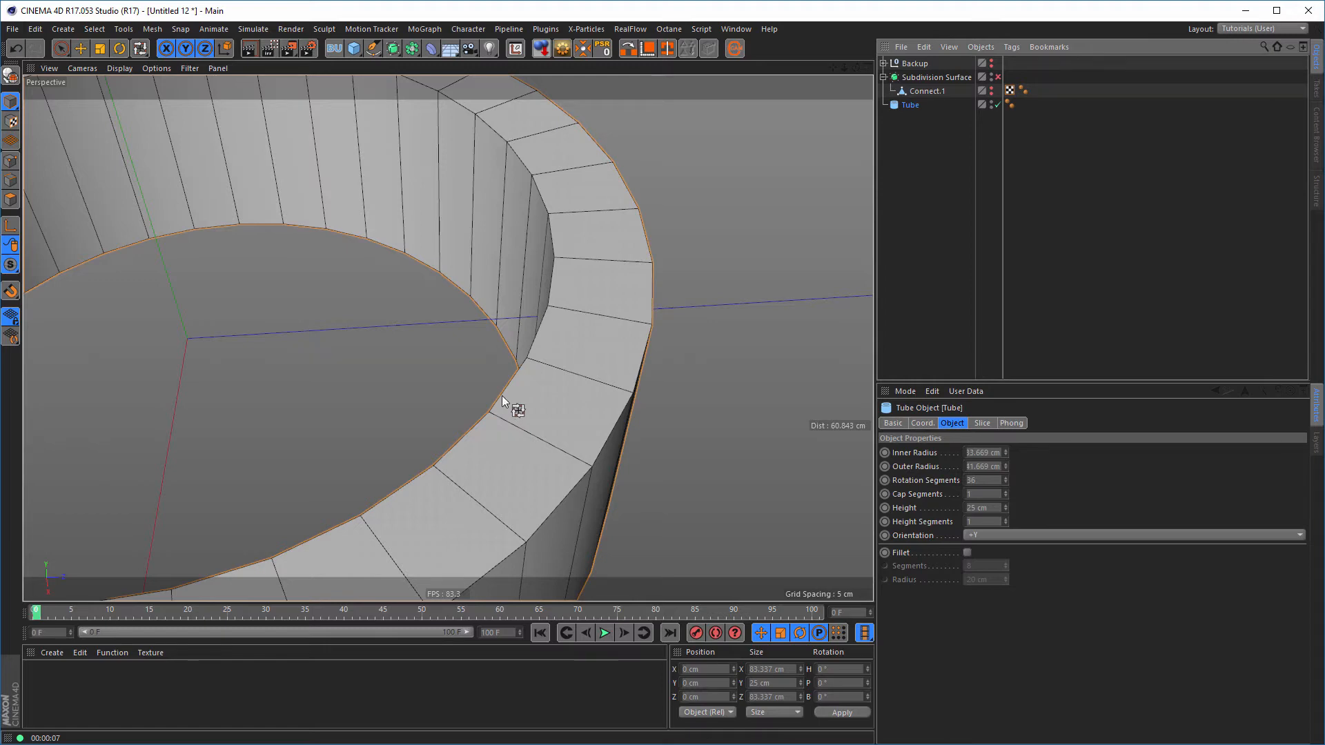
Examine the bearing's inner ring in the reference photo in the Picture Viewer
key("shift+F6")
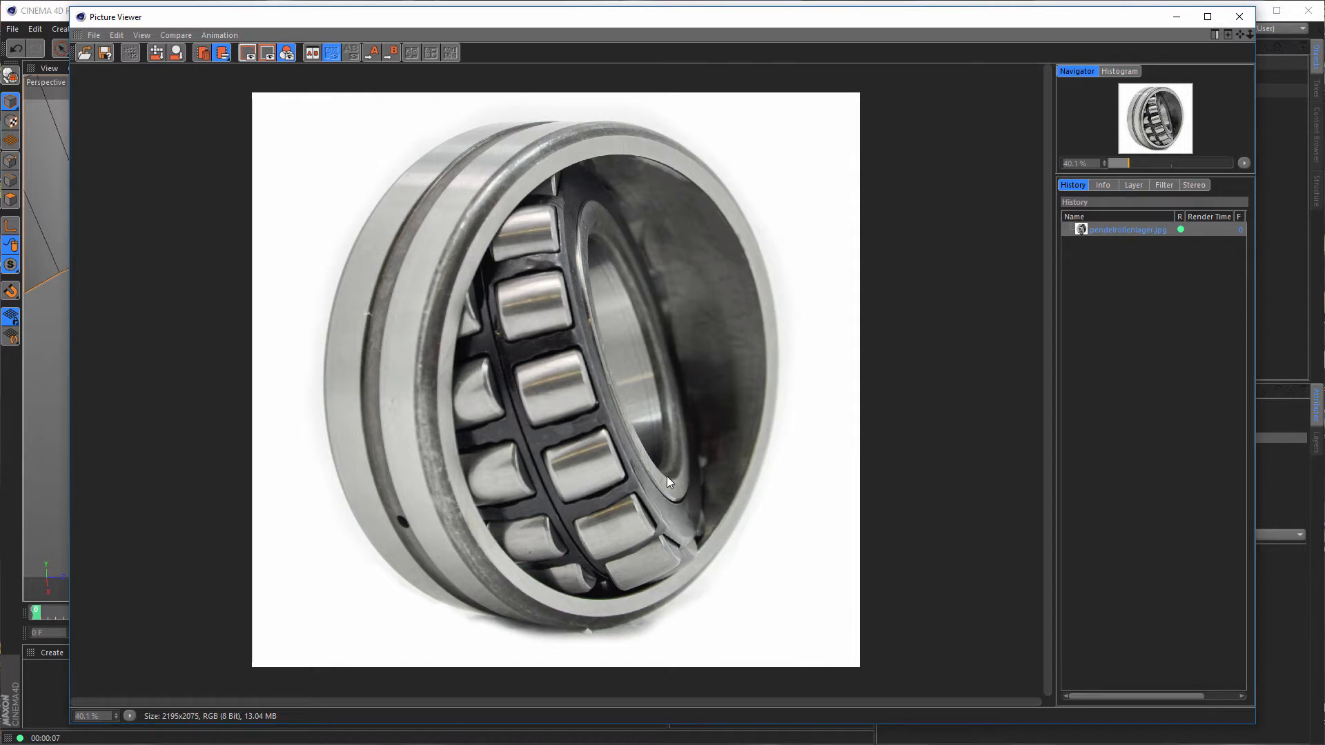
left_click(1239, 16)
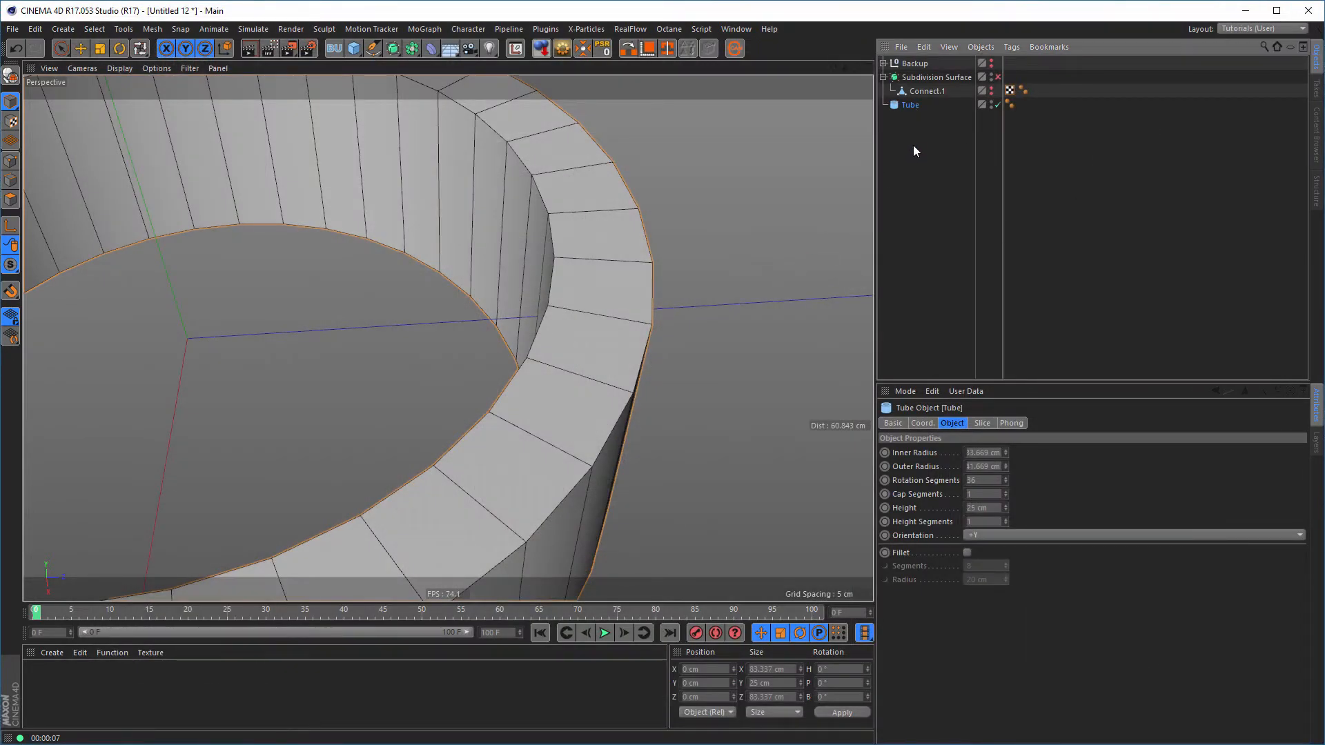
Make the tube editable and bevel its upper and lower inner edge loops with a 2 cm offset and 5 subdivisions
key("c")
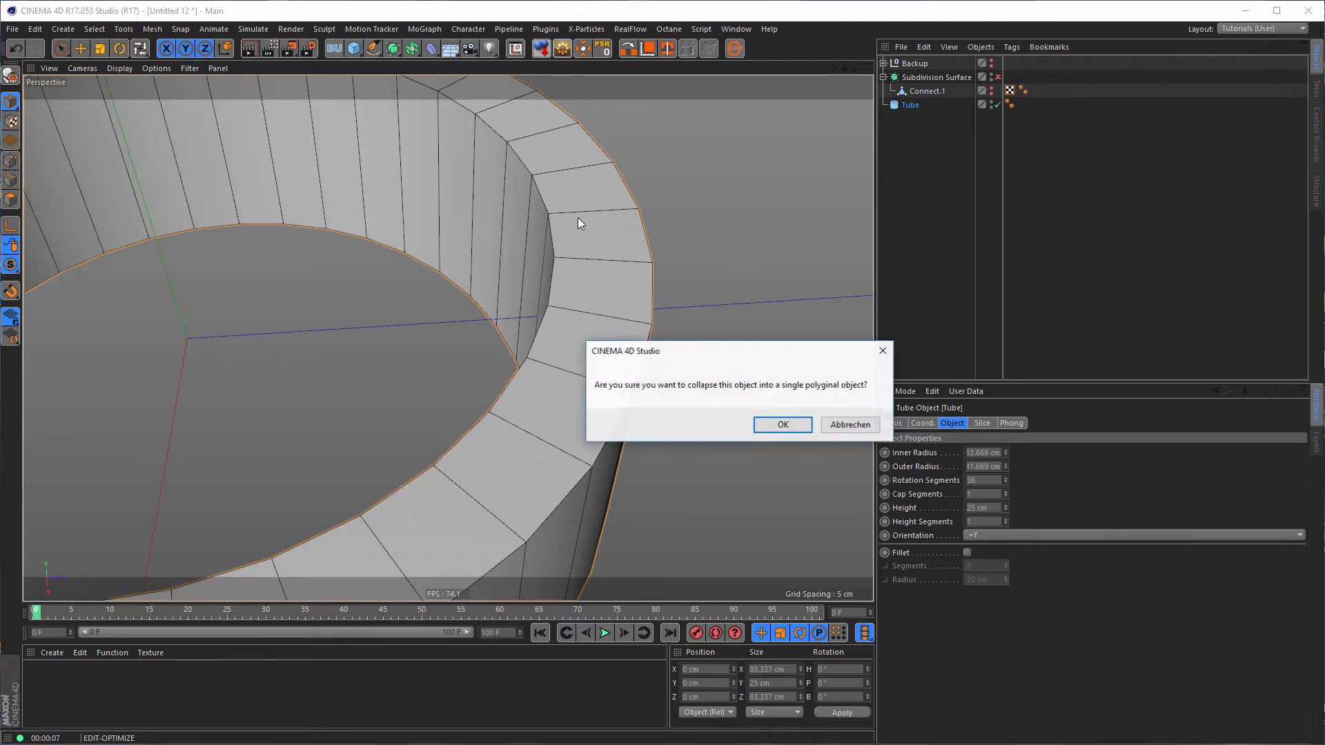
left_click(783, 424)
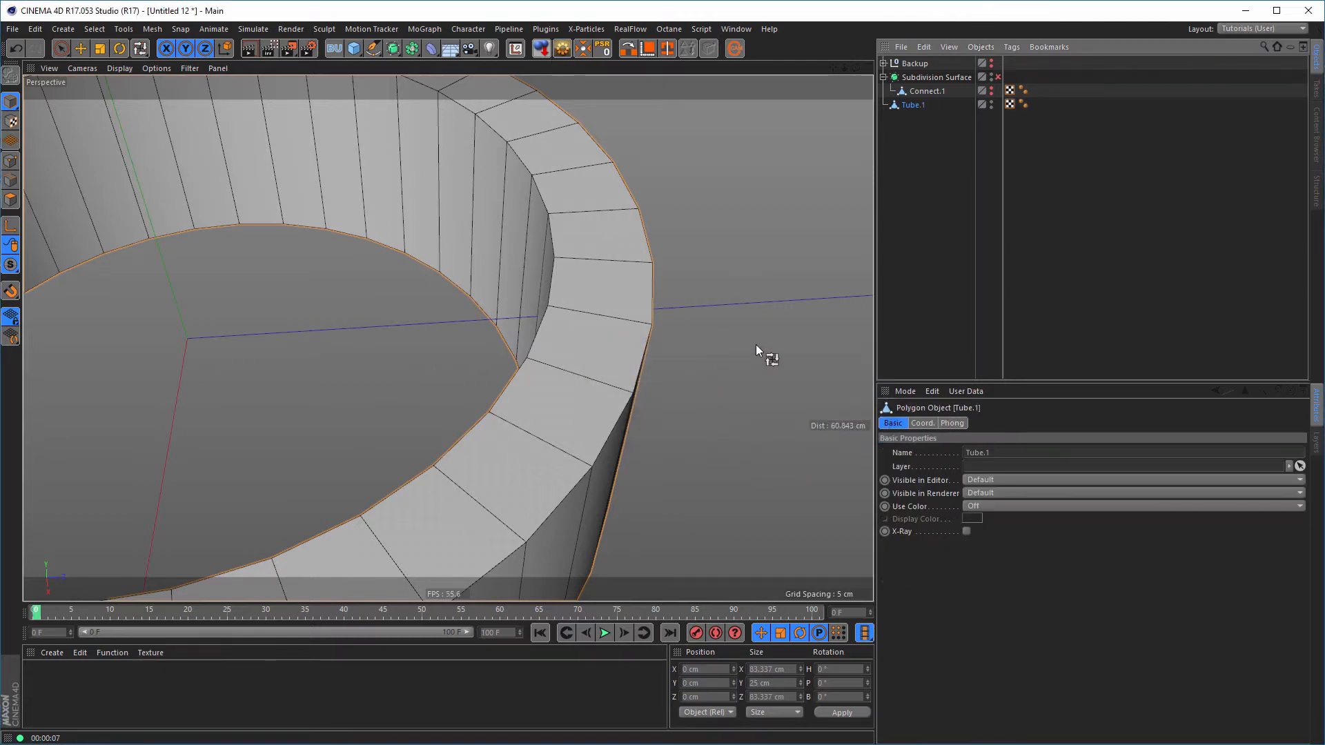
left_click(10, 180)
key("u")
key("l")
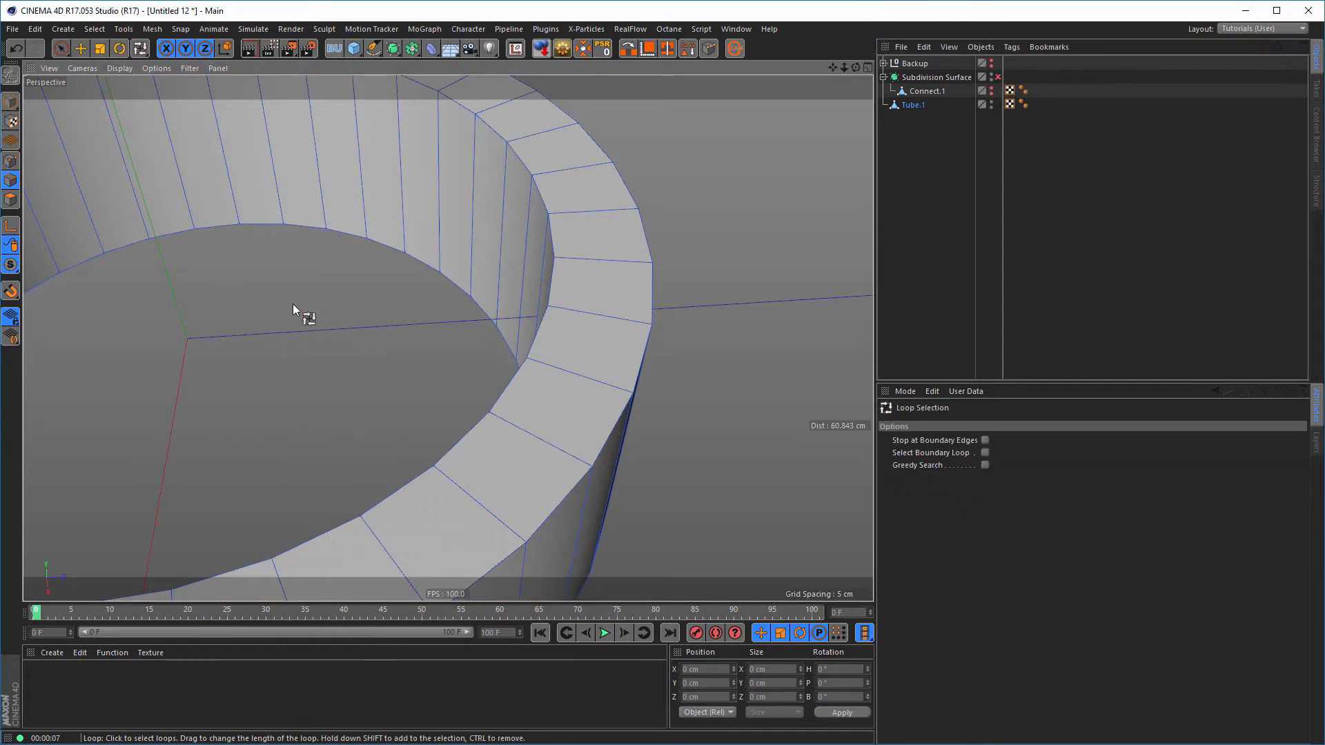
left_click(541, 333)
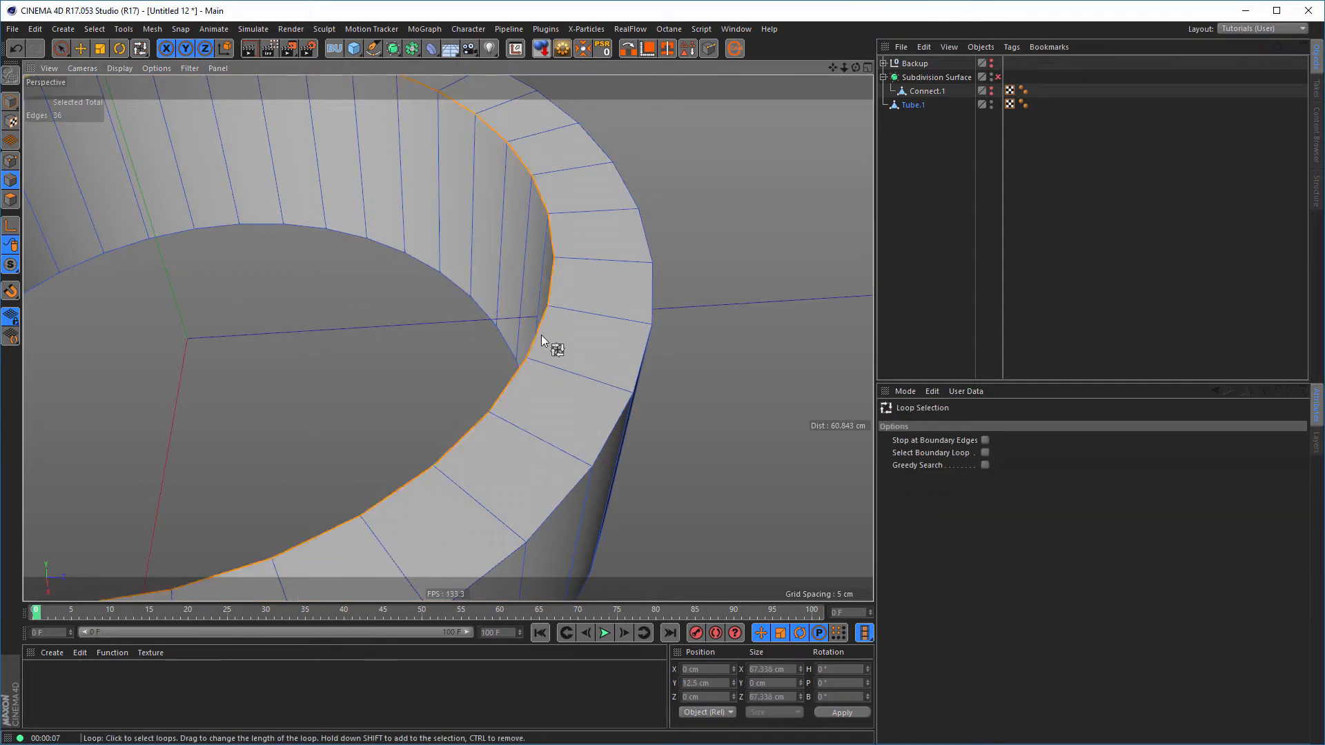
left_click(455, 284, "shift")
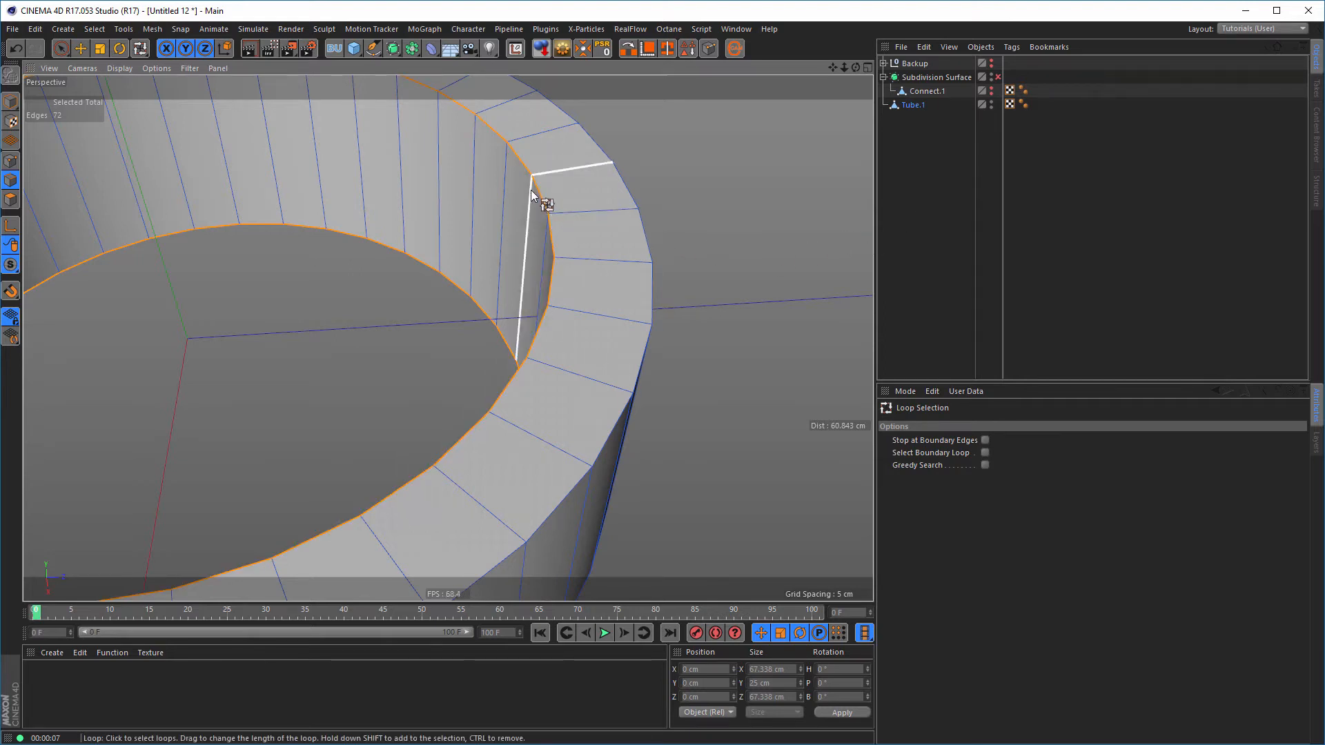
right_click(760, 260)
left_click(790, 314)
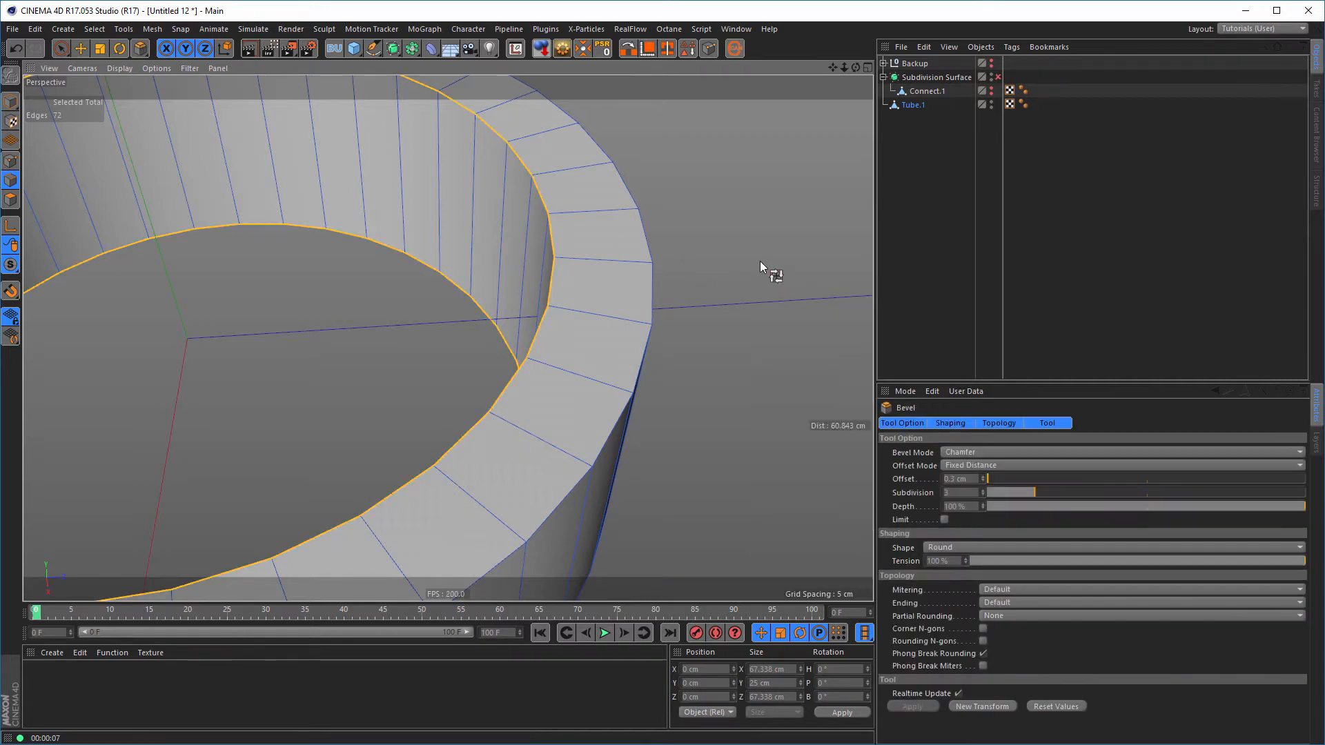
left_click(974, 478)
type("3")
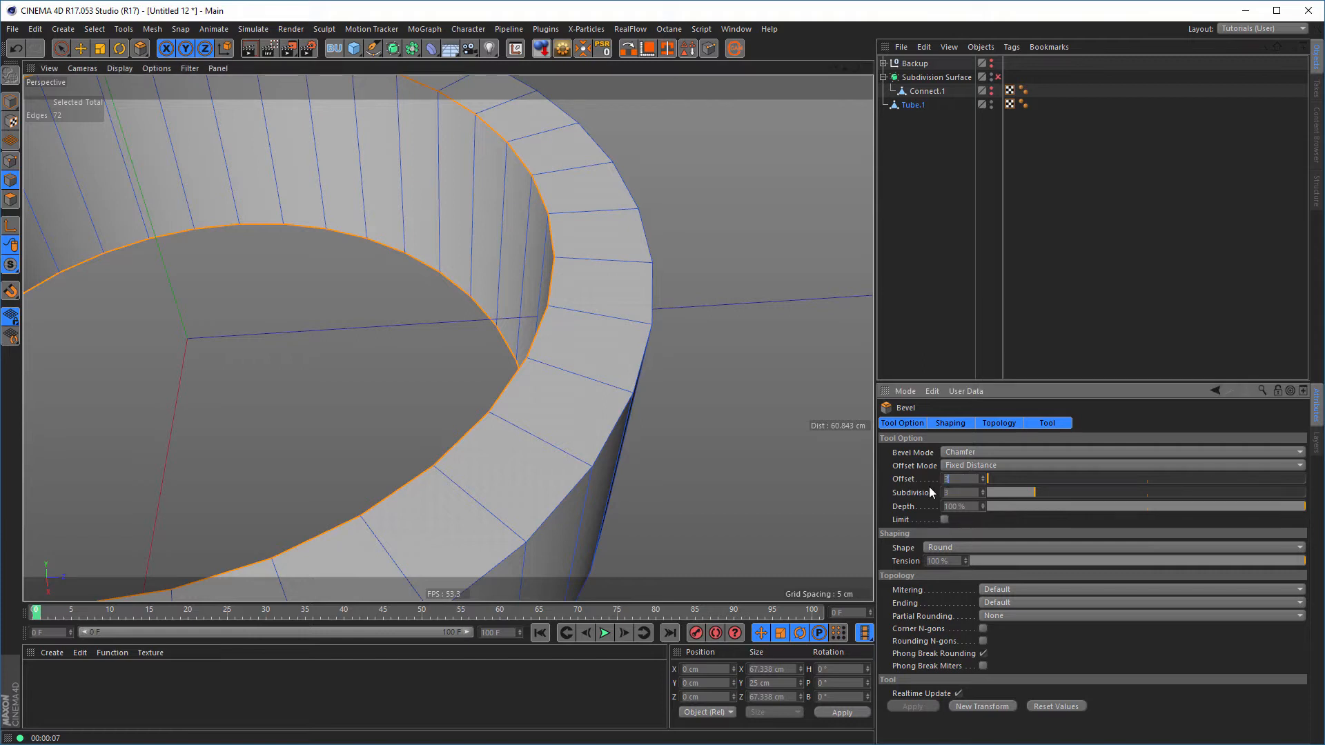
key("Return")
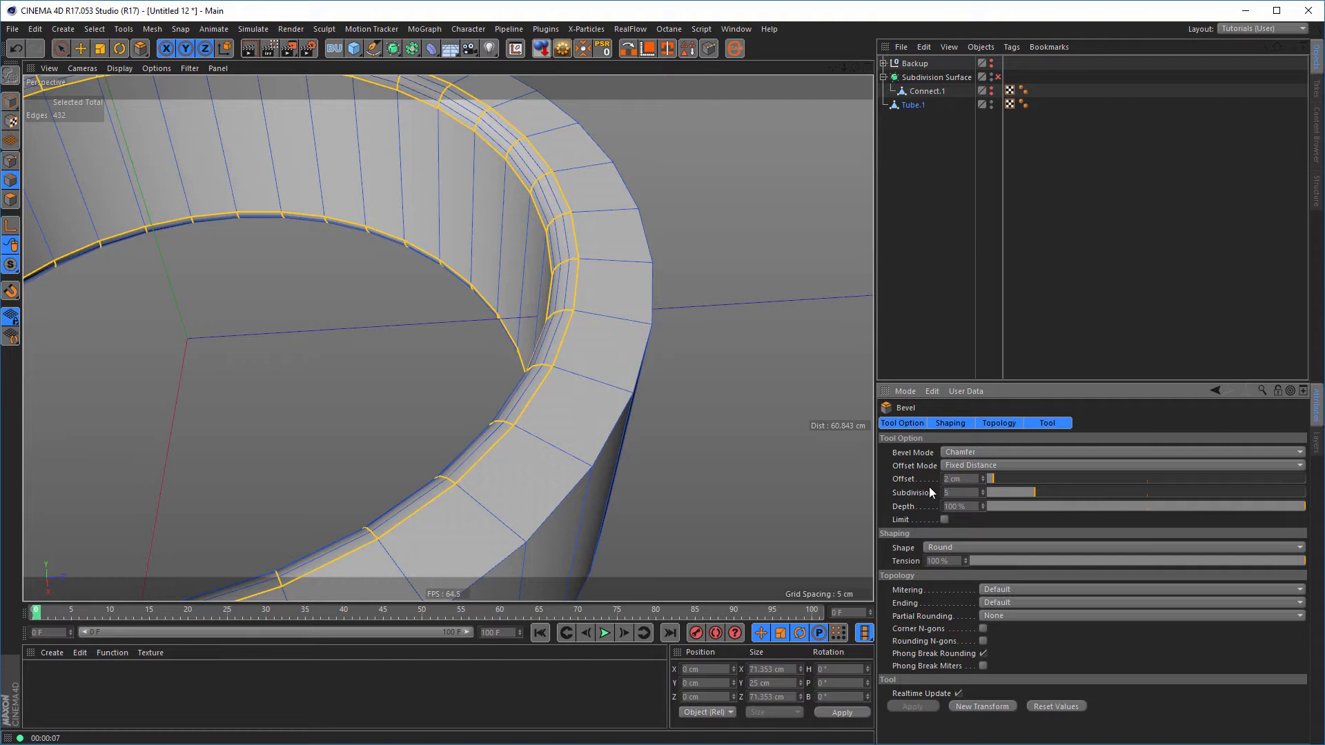
key("Return")
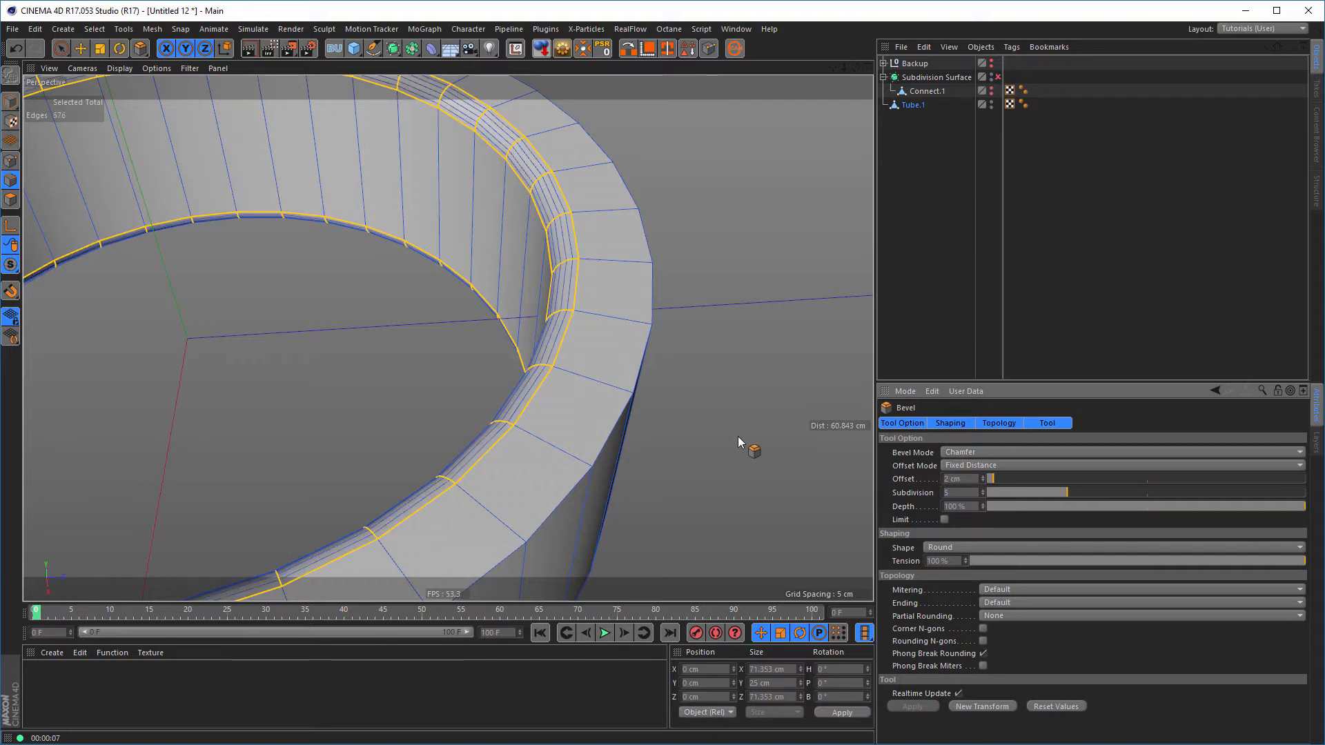
Bevel the tube's upper and lower outer edge loops with a 0.3 cm offset and 3 subdivisions, and return to model mode
key("u")
key("l")
left_click(644, 347)
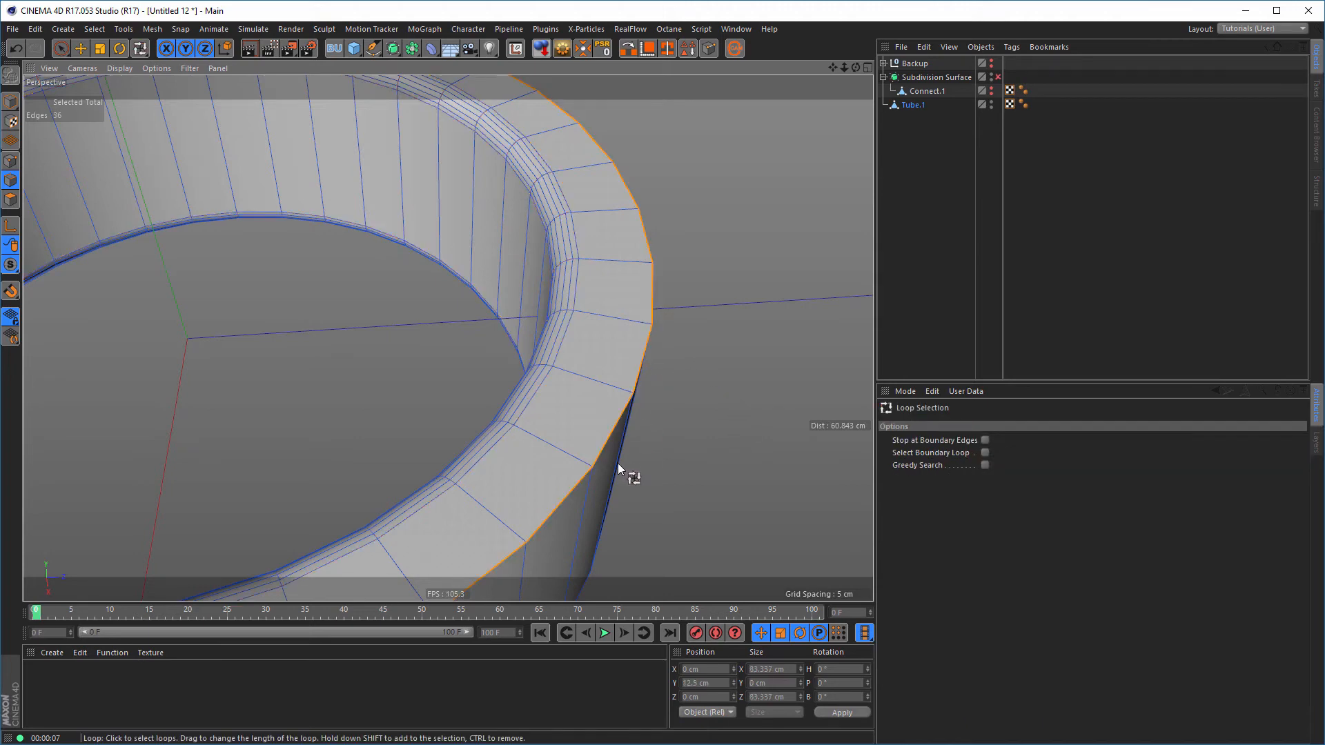
left_click_drag(618, 462, 578, 421, "alt")
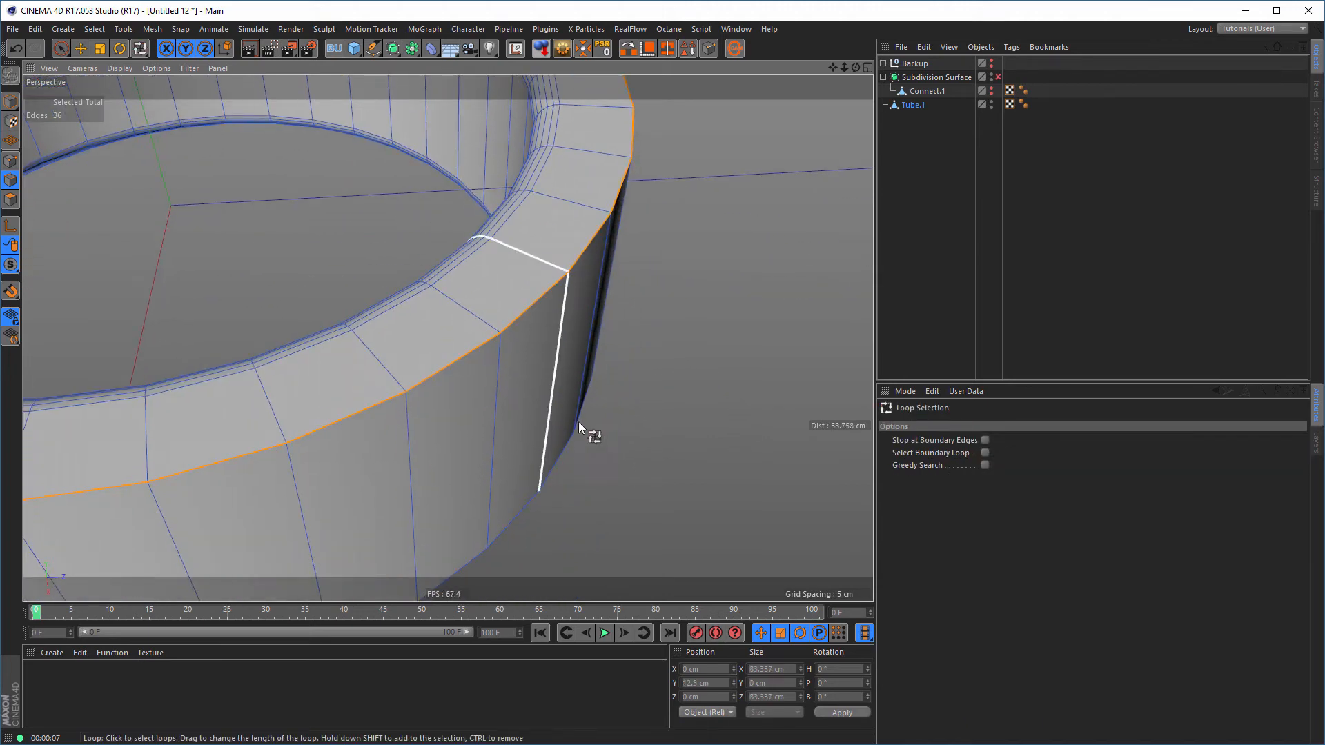
left_click(561, 453, "shift")
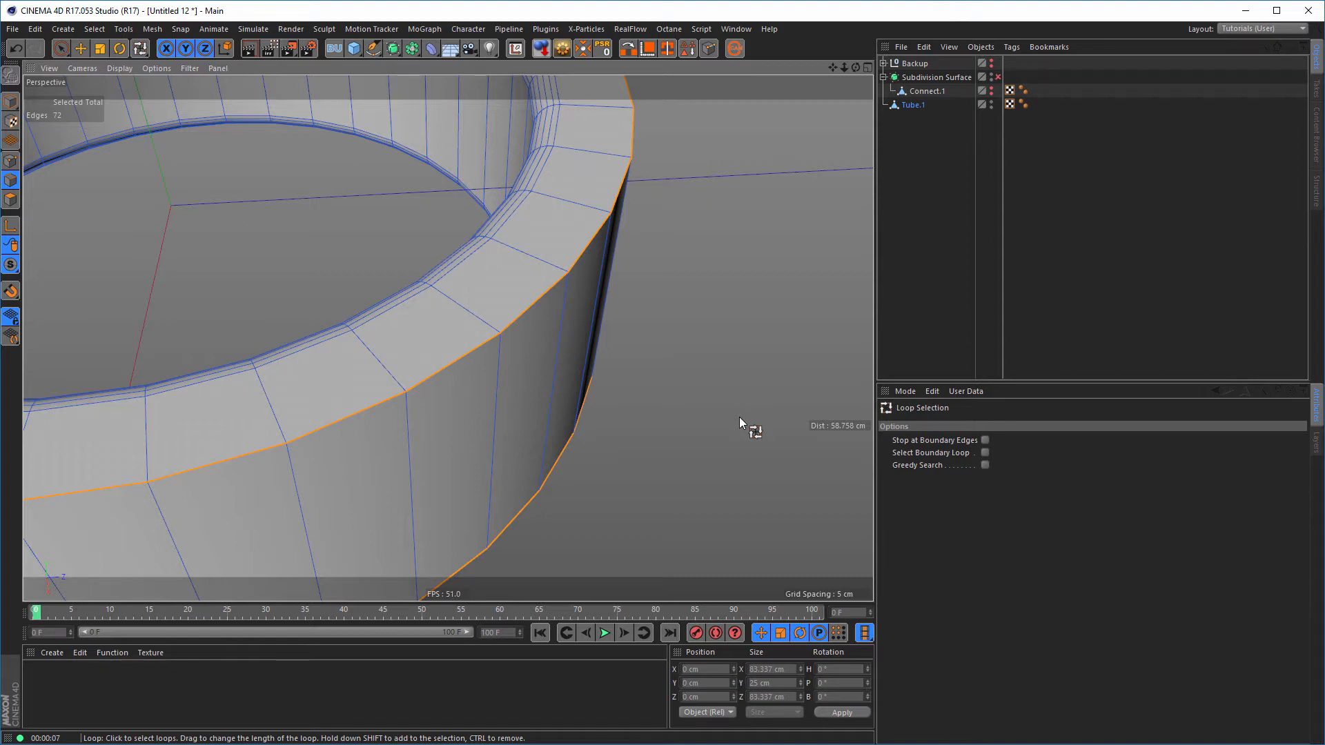
key("m")
key("s")
double_click(956, 478)
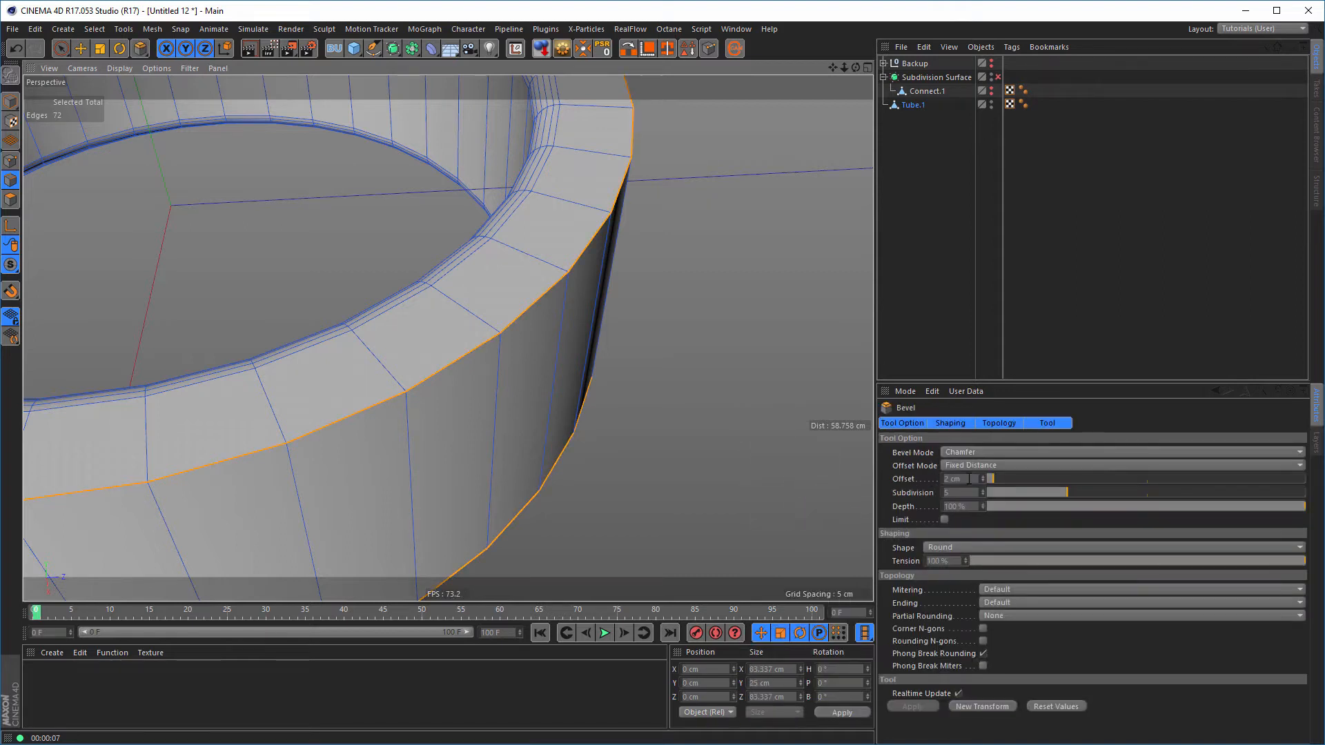
type("3")
key("Tab")
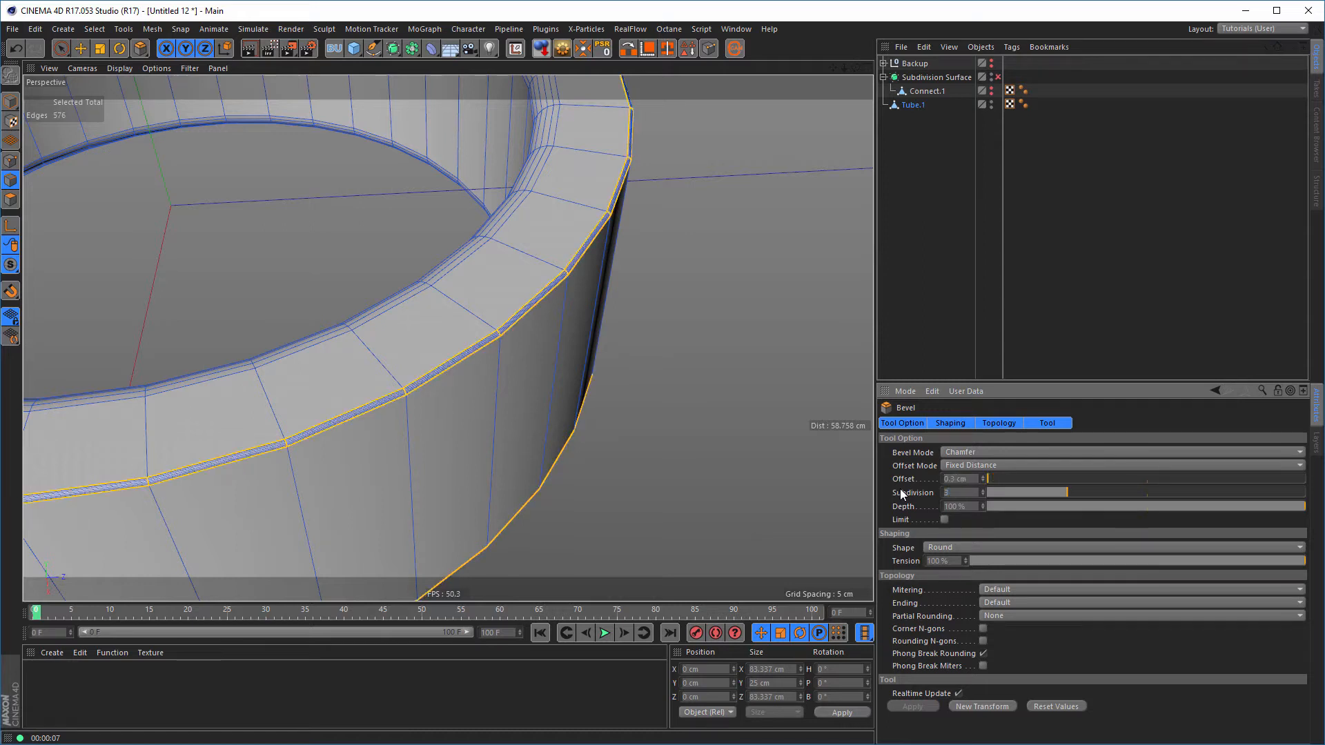
type("3")
key("Return")
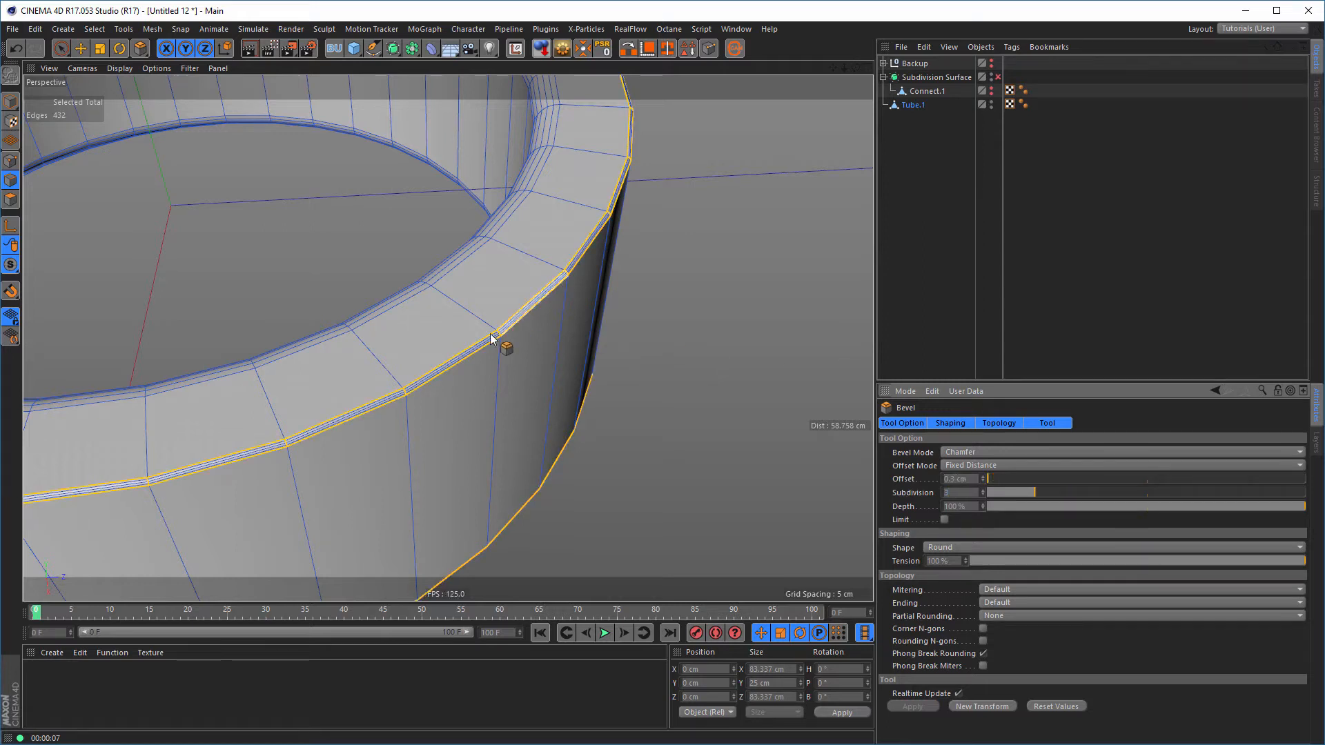
right_click_drag(490, 334, 423, 368, "alt")
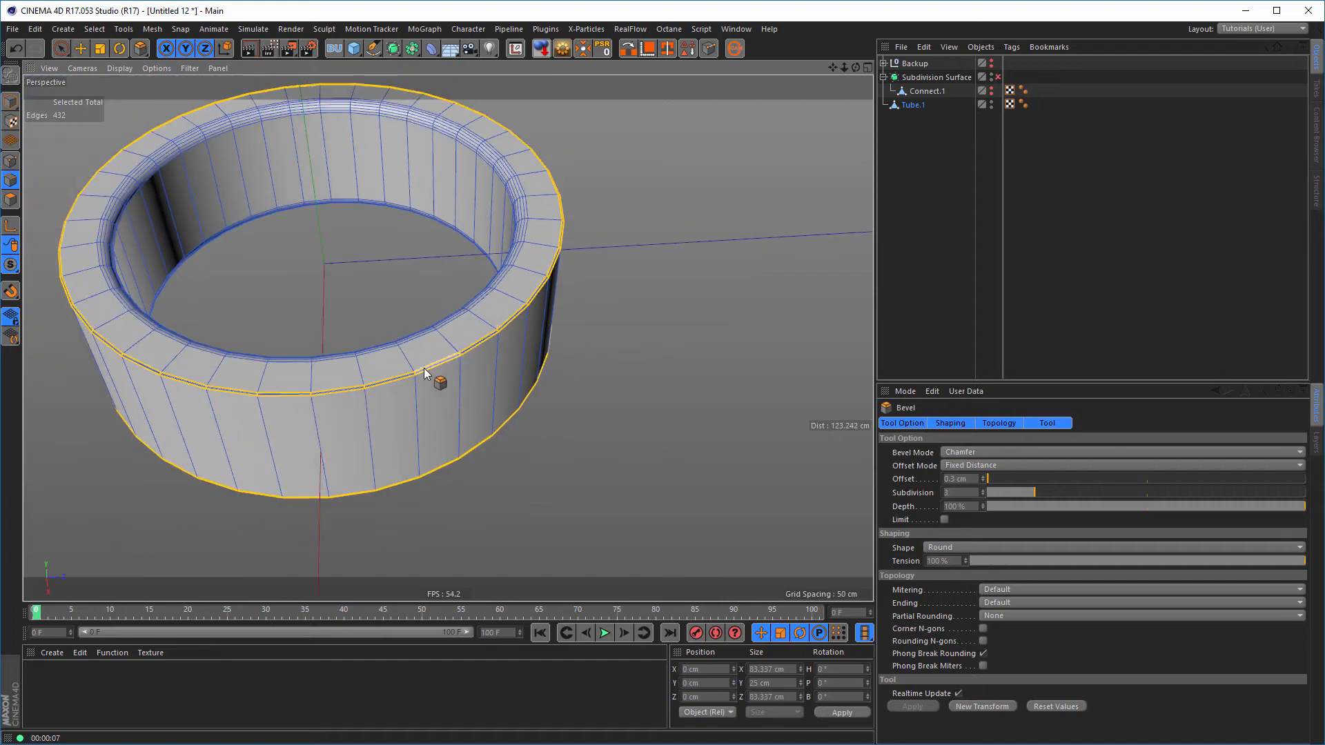
left_click(11, 101)
left_click_drag(457, 359, 486, 345, "alt")
right_click_drag(485, 344, 670, 318, "alt")
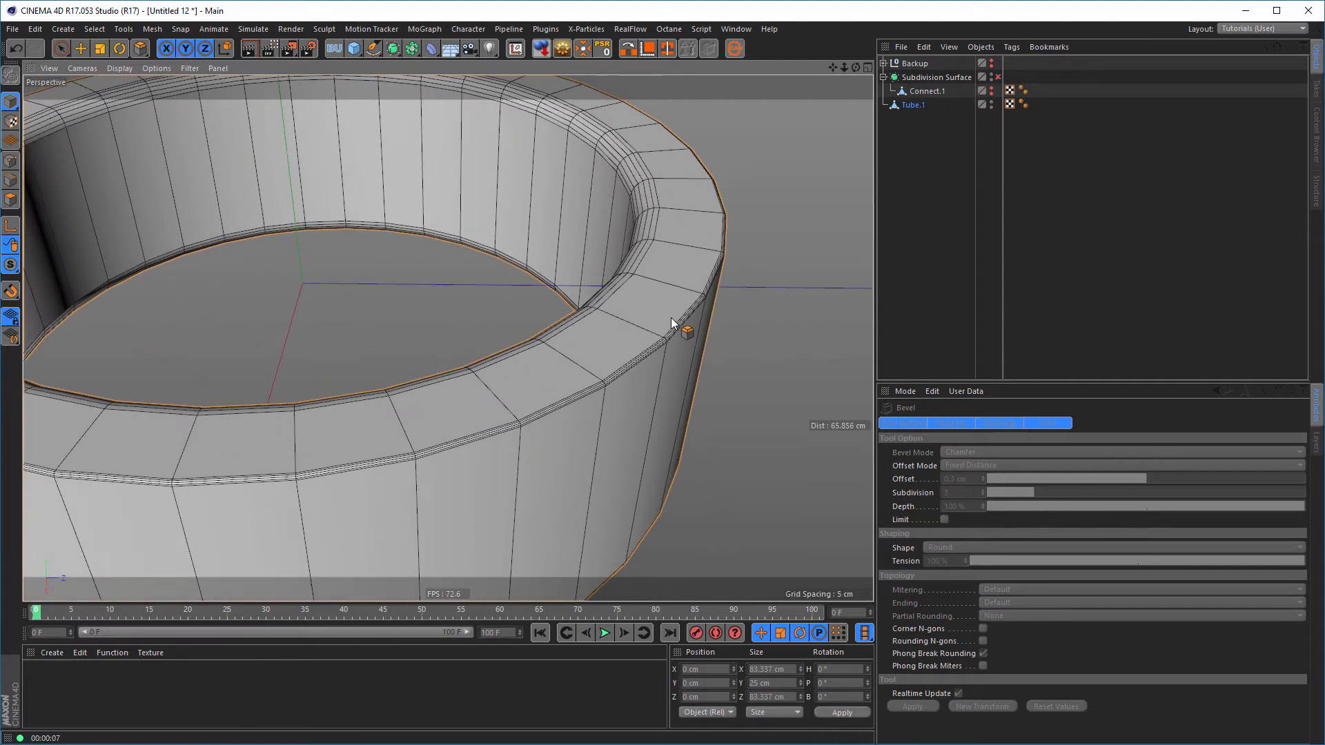
Rename the Connect.1 object to Outer and the Tube.1 object to Inner
left_click(935, 92)
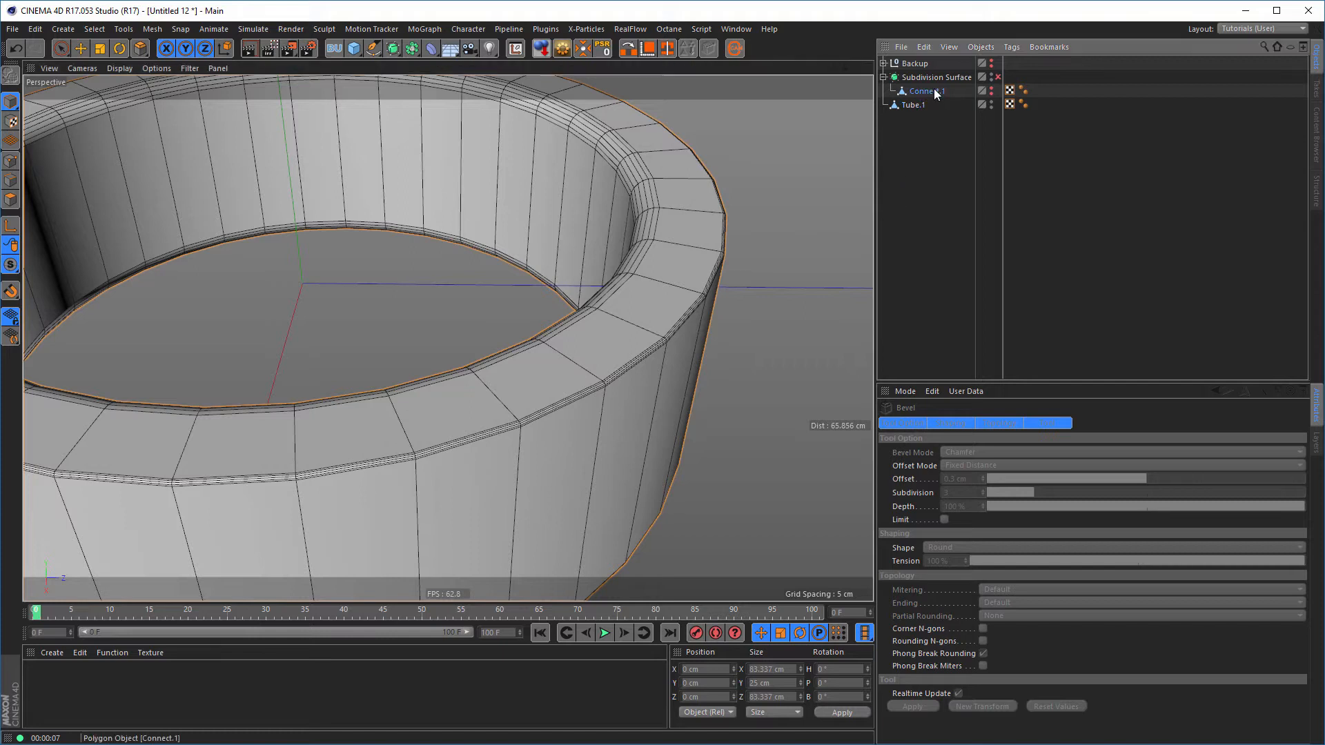
double_click(935, 92)
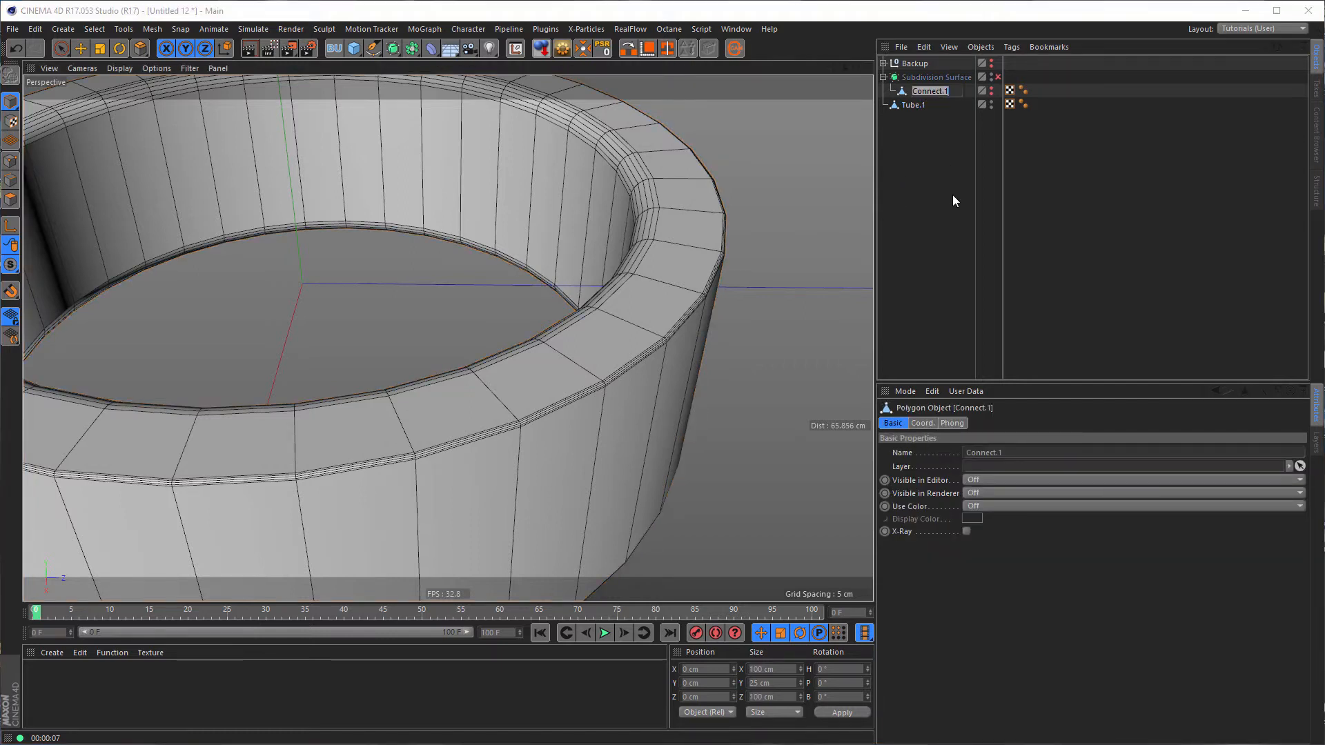
type("Outer")
key("Return")
key("Down")
key("Return")
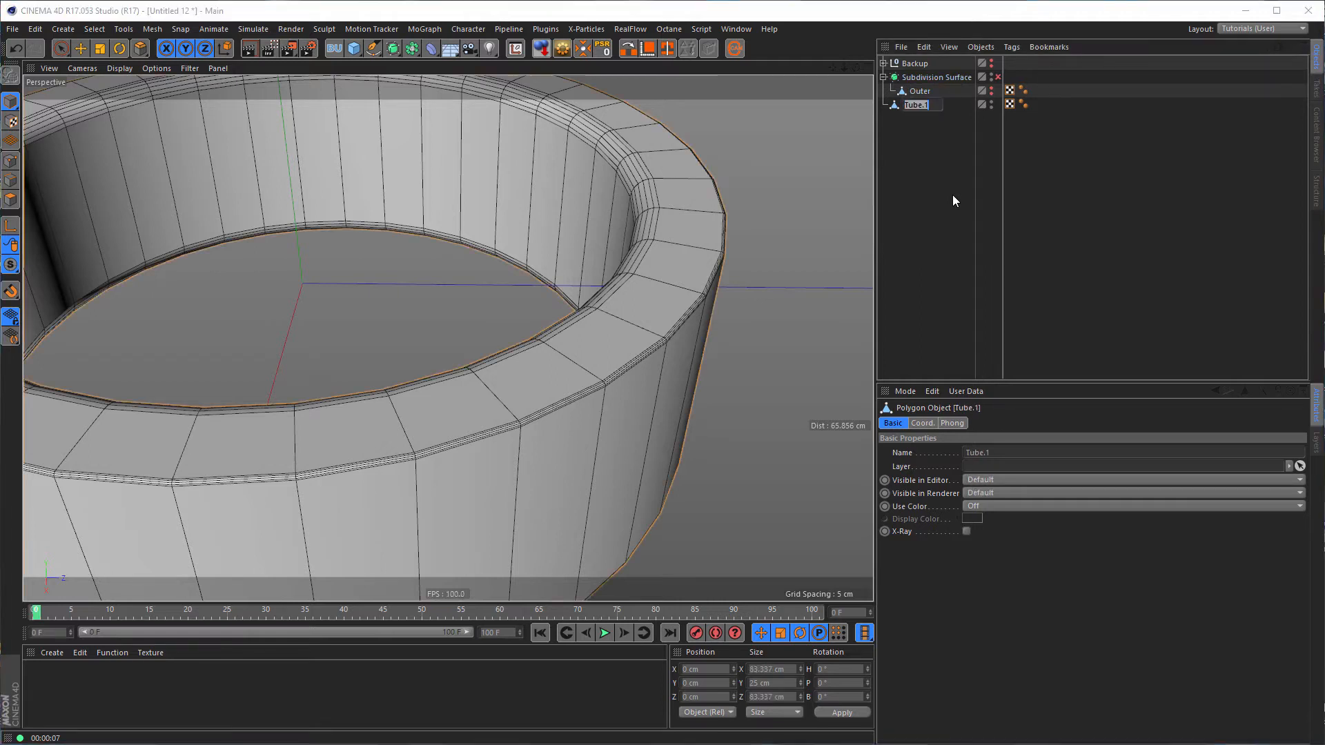
type("Inner")
key("Return")
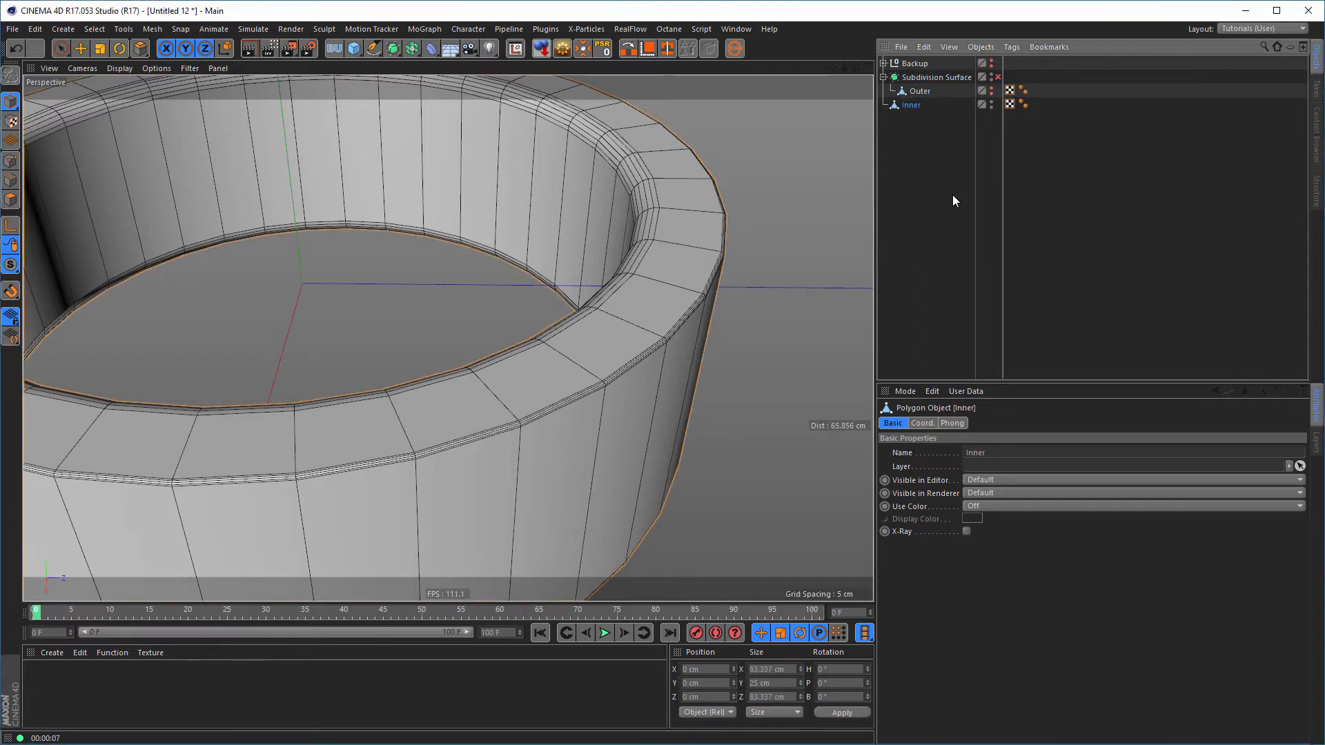
Group Outer and Inner in a null under the Subdivision Surface, and make Outer visible
left_click(920, 91)
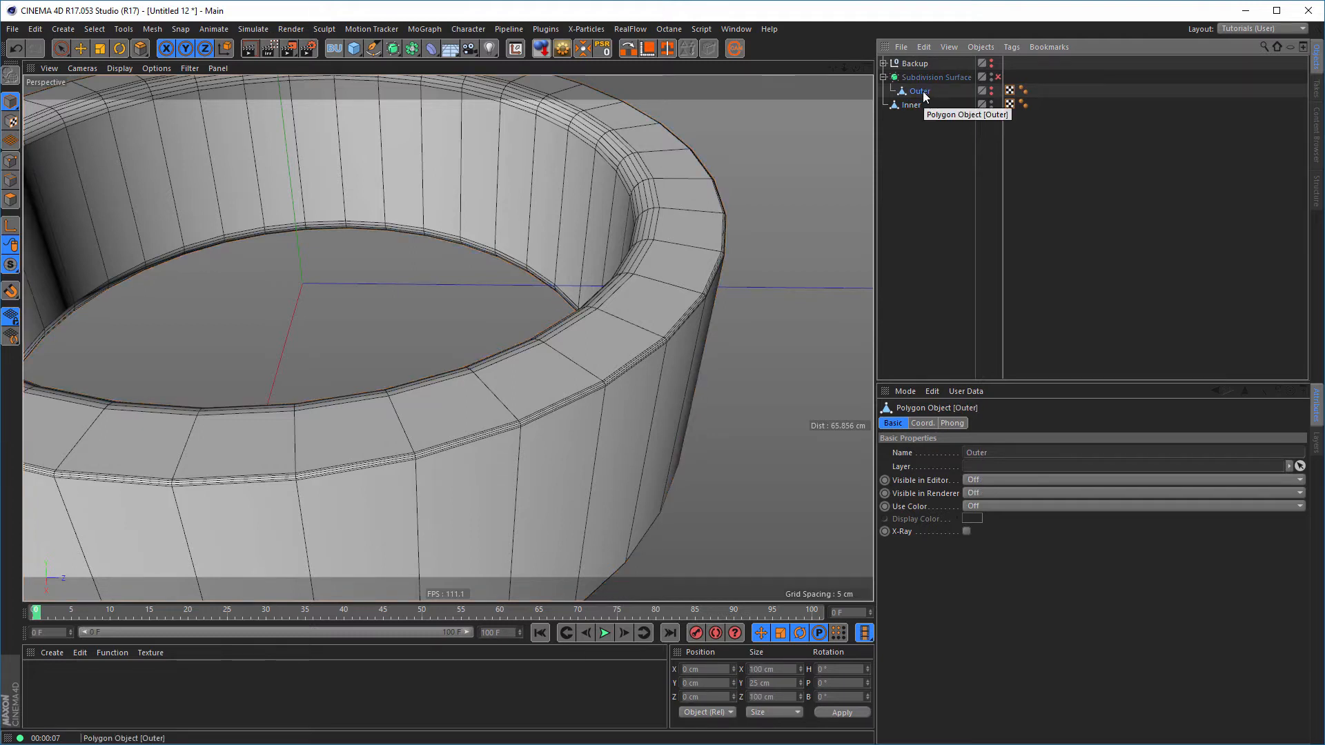
key("alt+g")
left_click(891, 90)
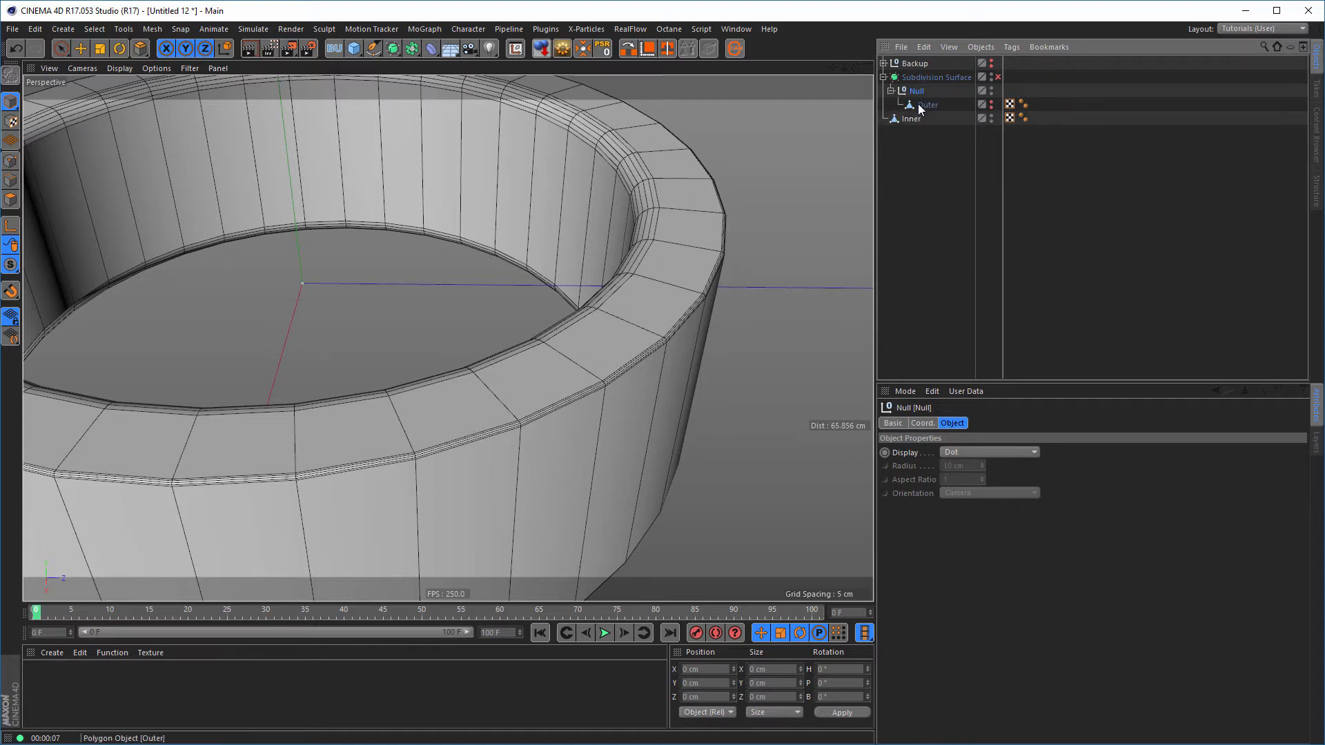
left_click_drag(909, 119, 922, 115)
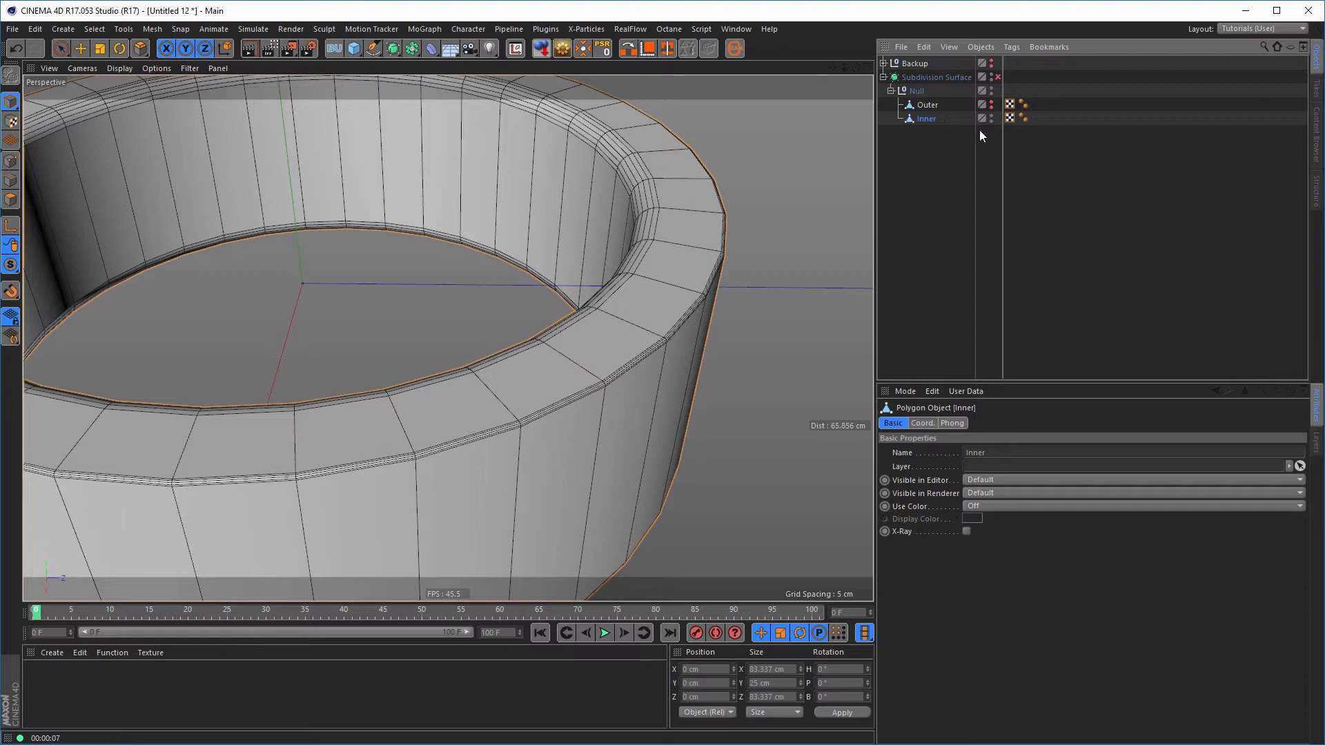
left_click(991, 105, "alt")
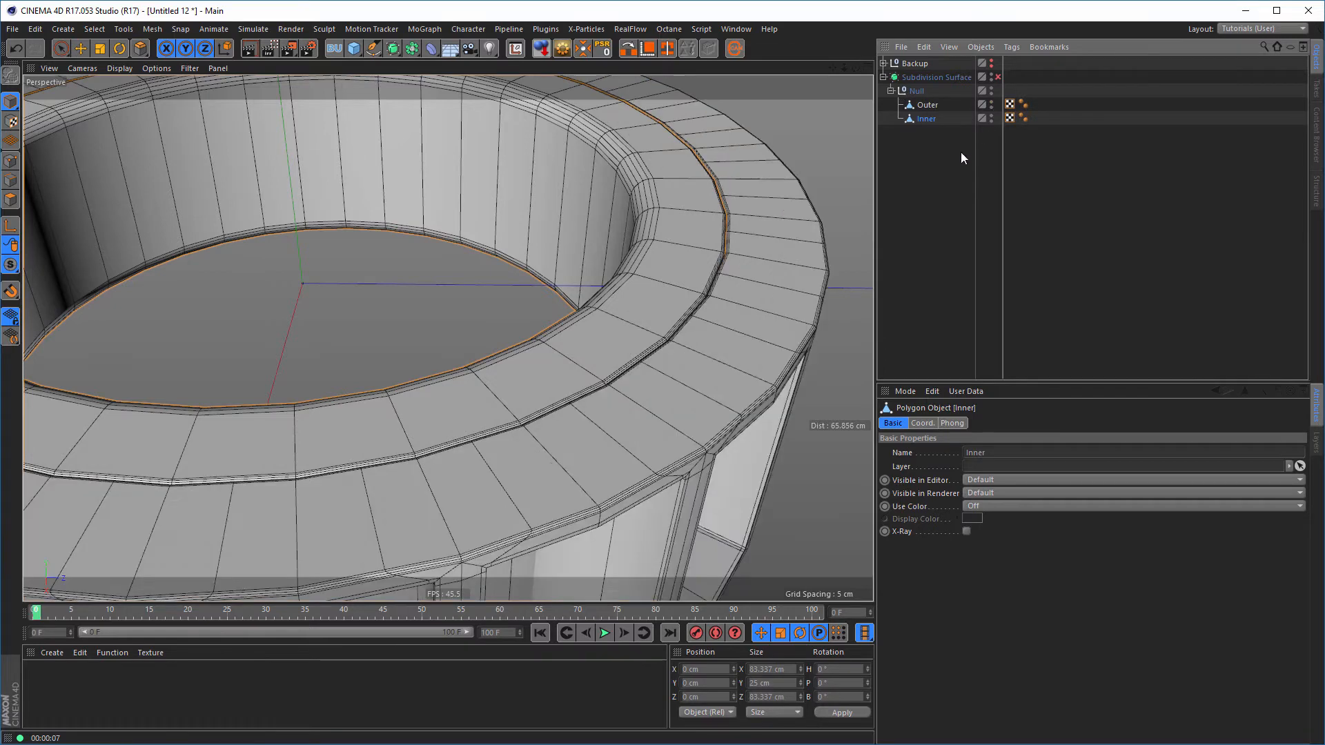
Preview both rings smoothed by temporarily enabling the Subdivision Surface and rendering the viewport
scroll(673, 293, "down", 3)
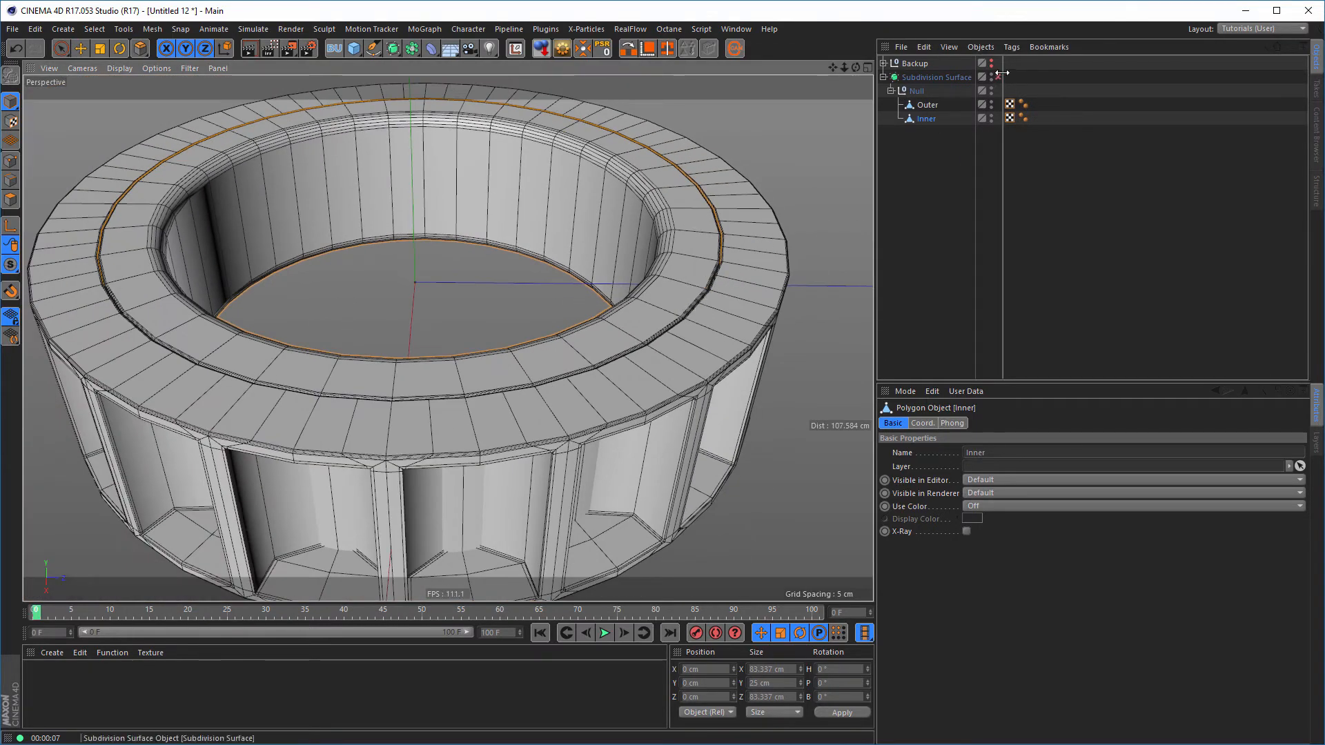
left_click(999, 78)
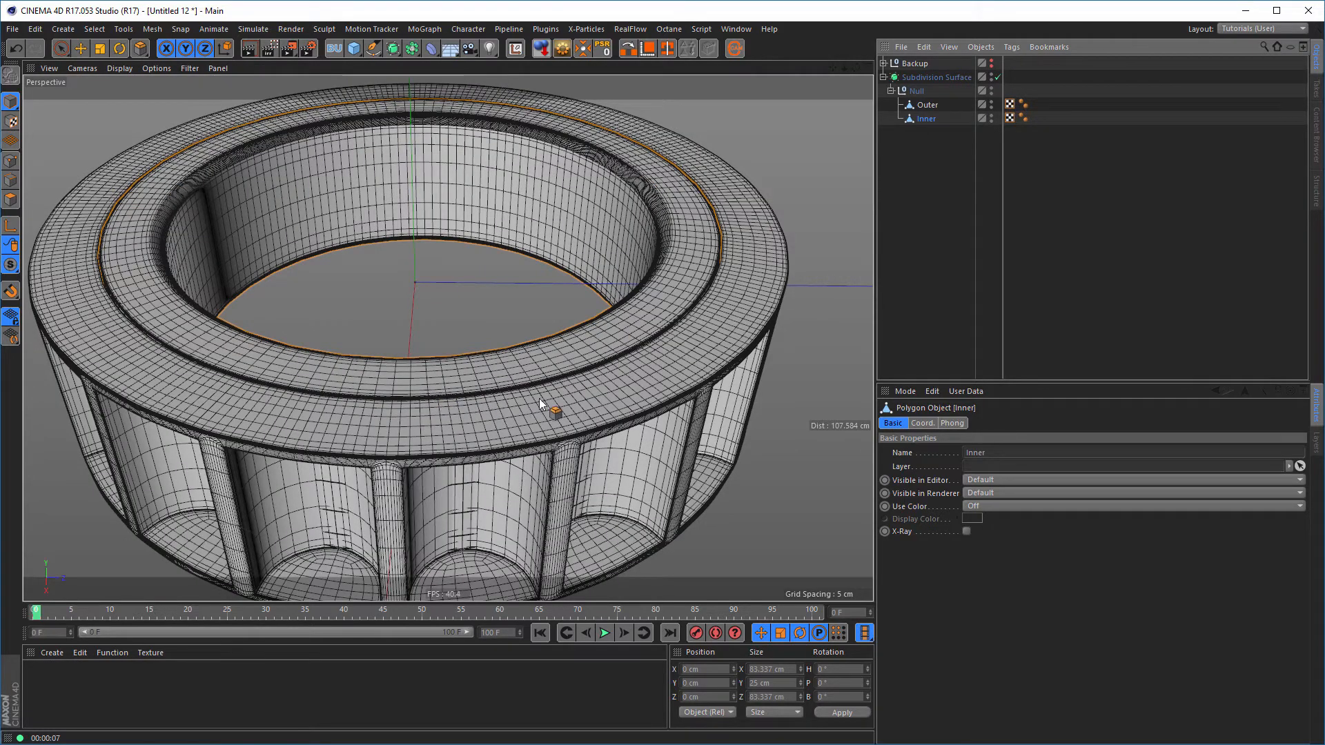
scroll(524, 395, "up", 2)
scroll(524, 394, "down", 3)
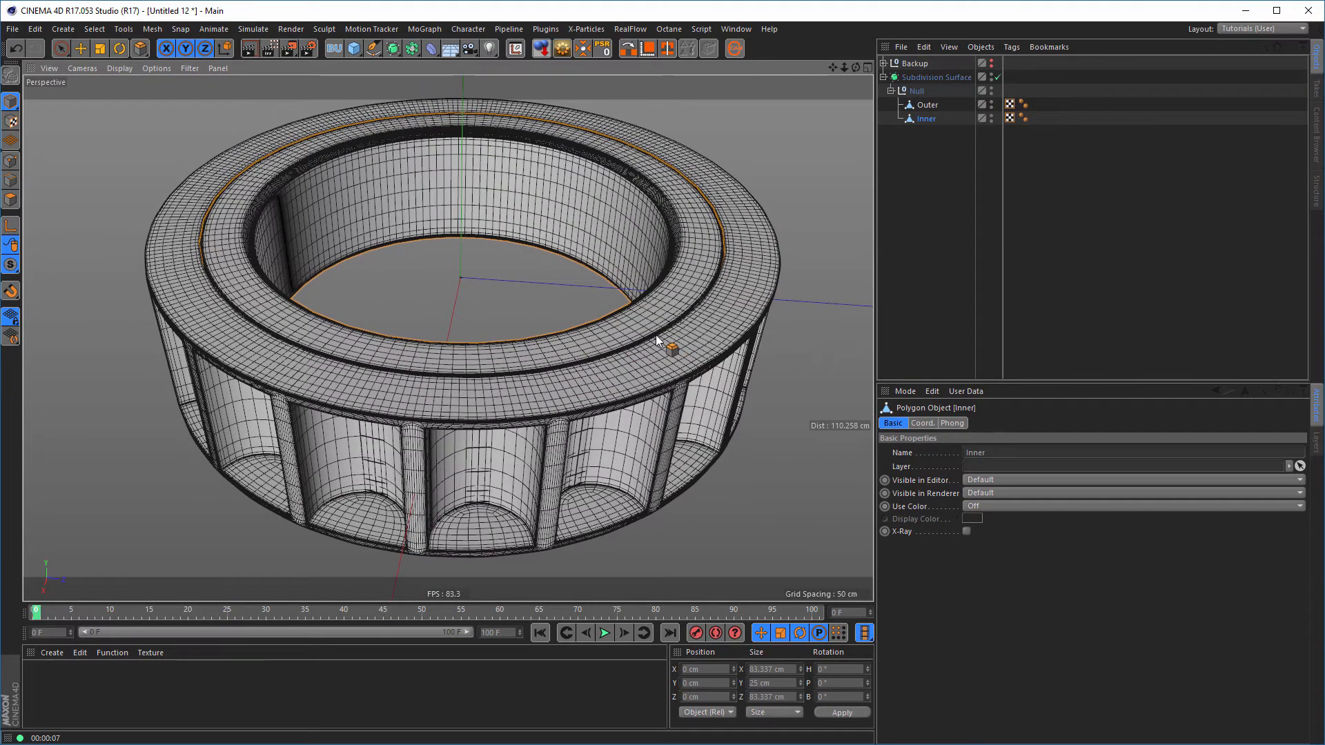
key("ctrl+r")
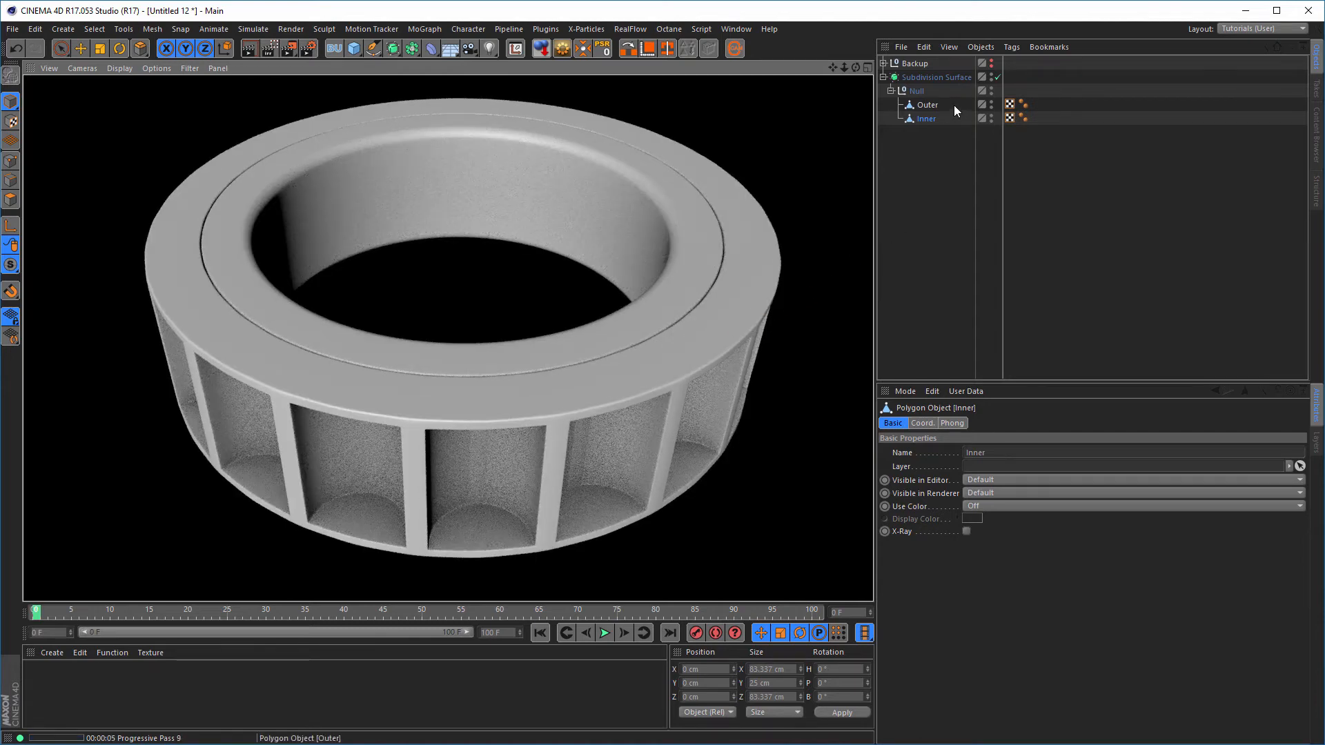
left_click(998, 76)
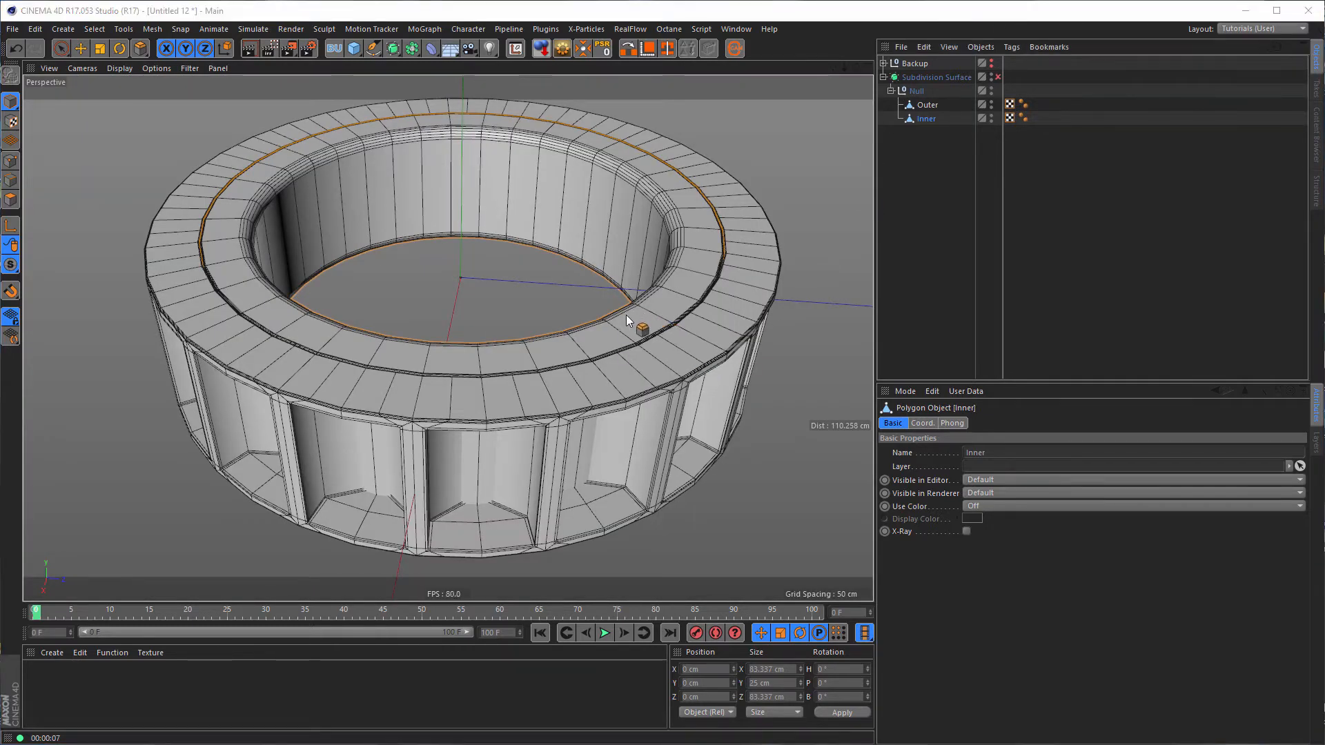
Add a cylinder primitive to the scene and show the front view at full size
scroll(551, 341, "down", 2)
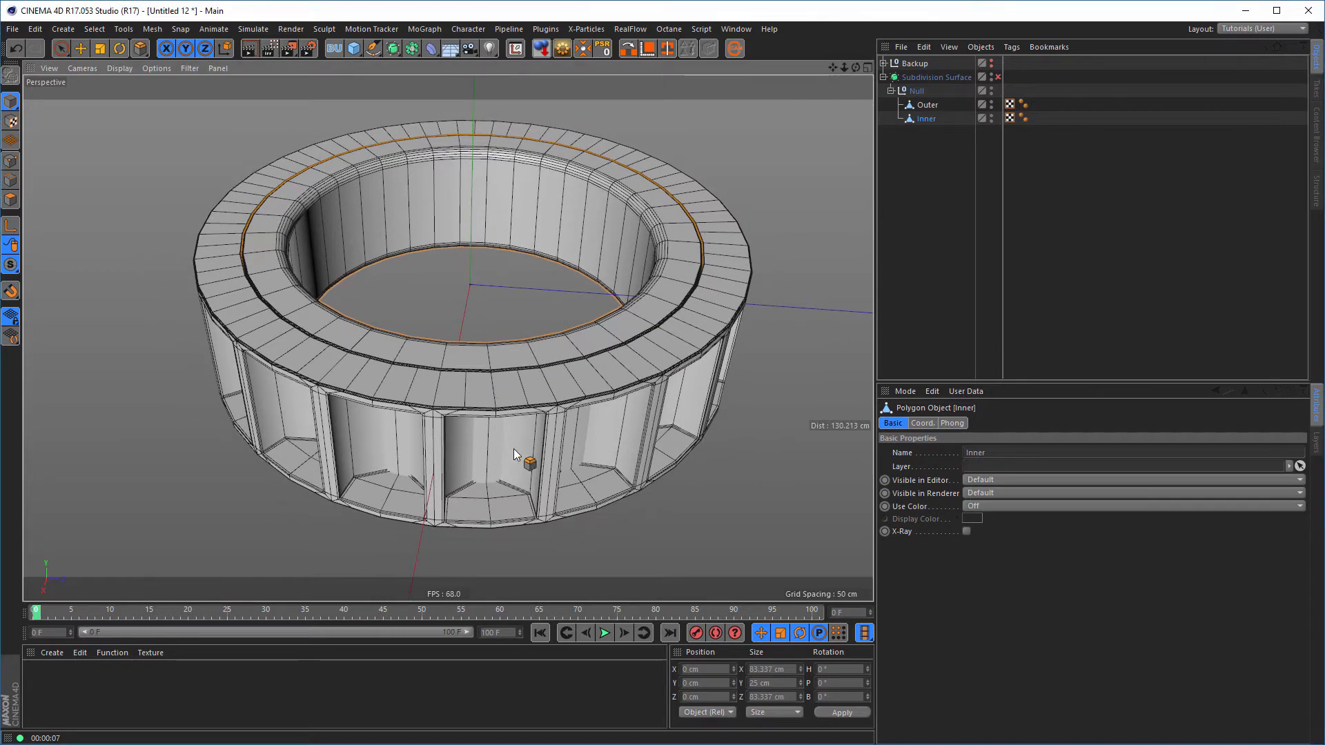
left_click_drag(505, 376, 544, 346, "alt")
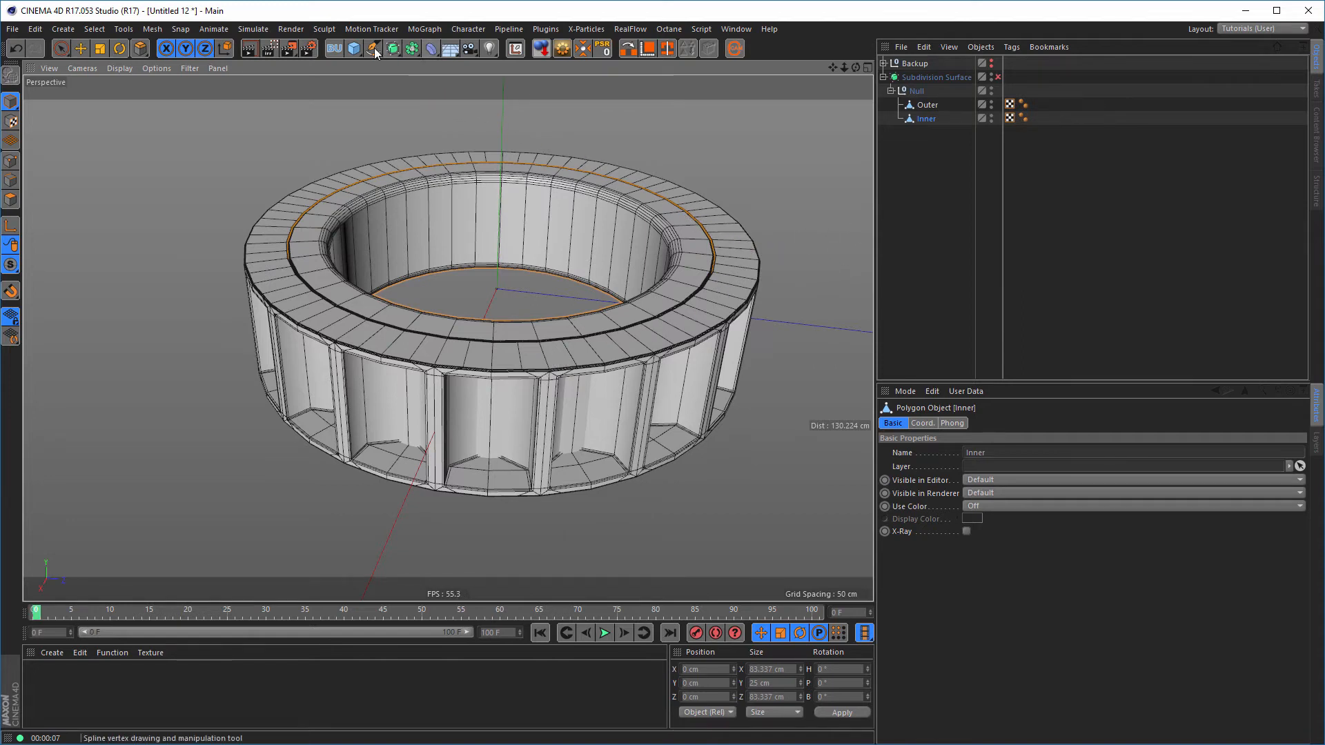
left_click(353, 49)
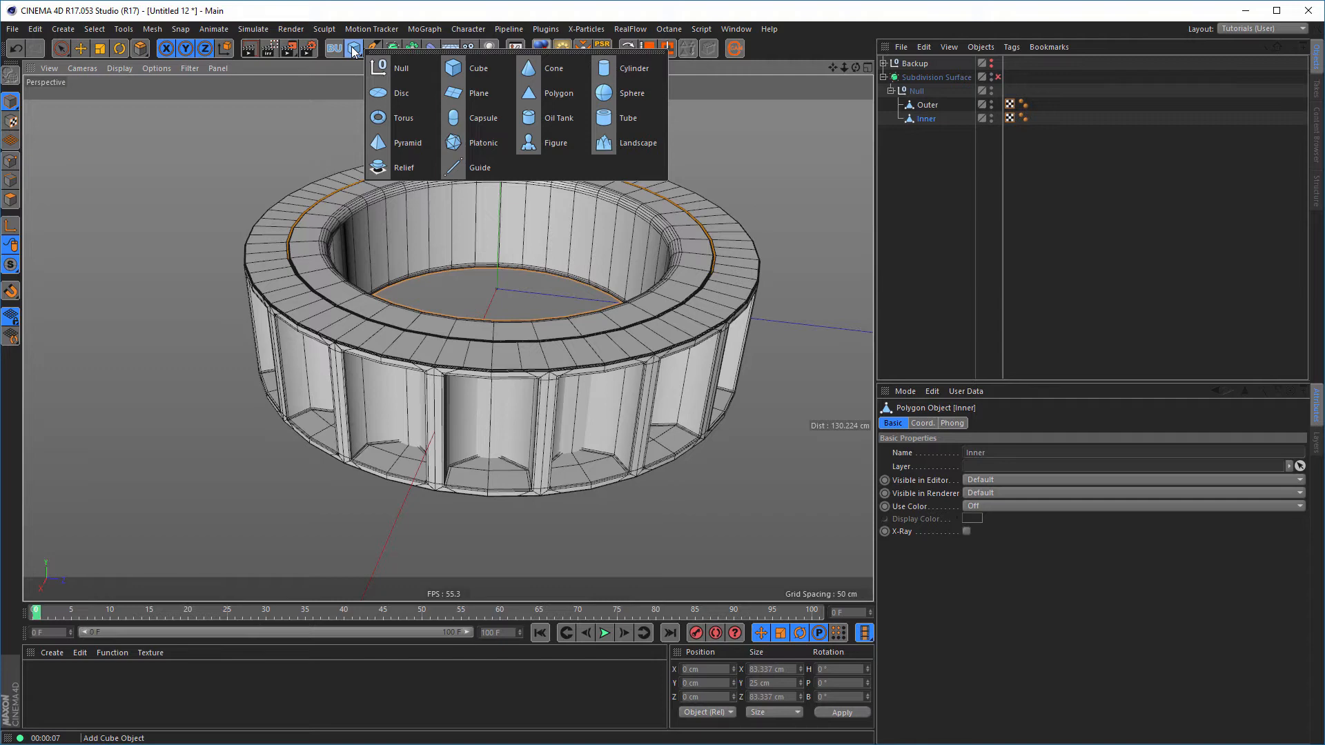
left_click(626, 70)
middle_click(678, 300)
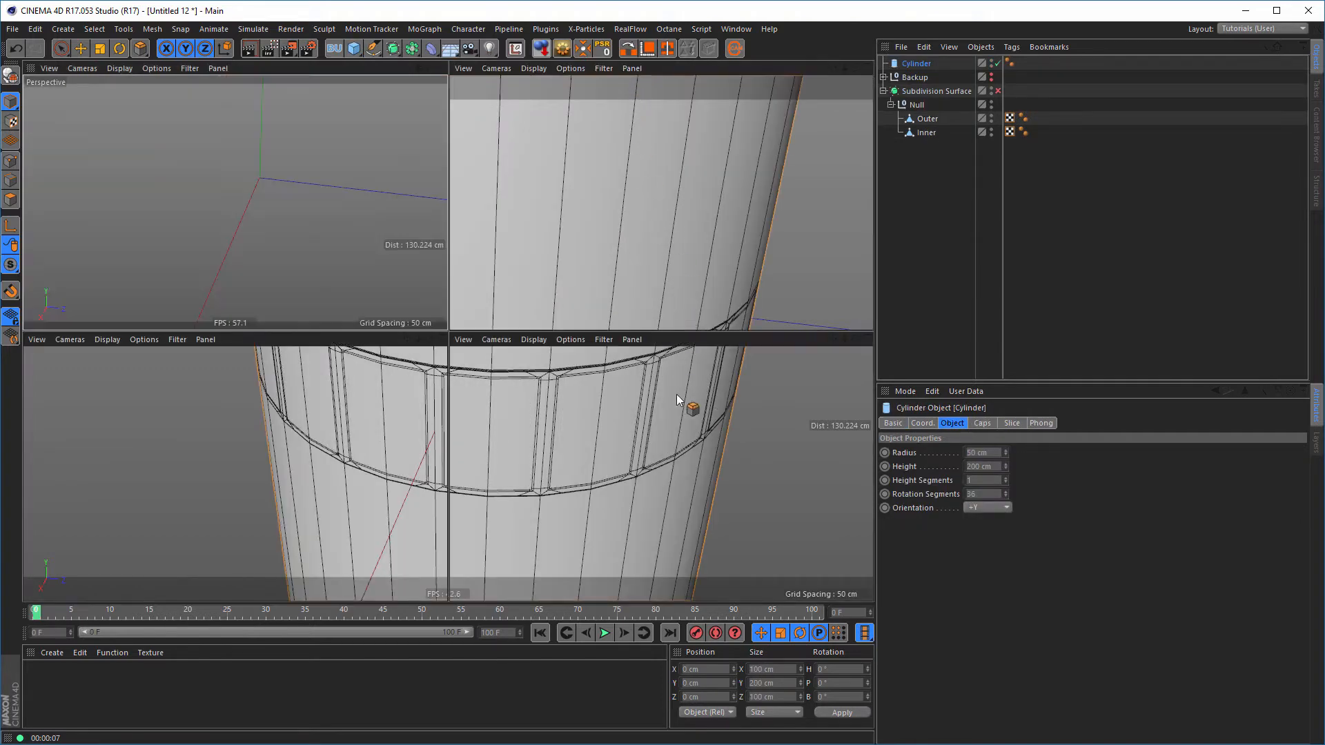
middle_click(664, 413)
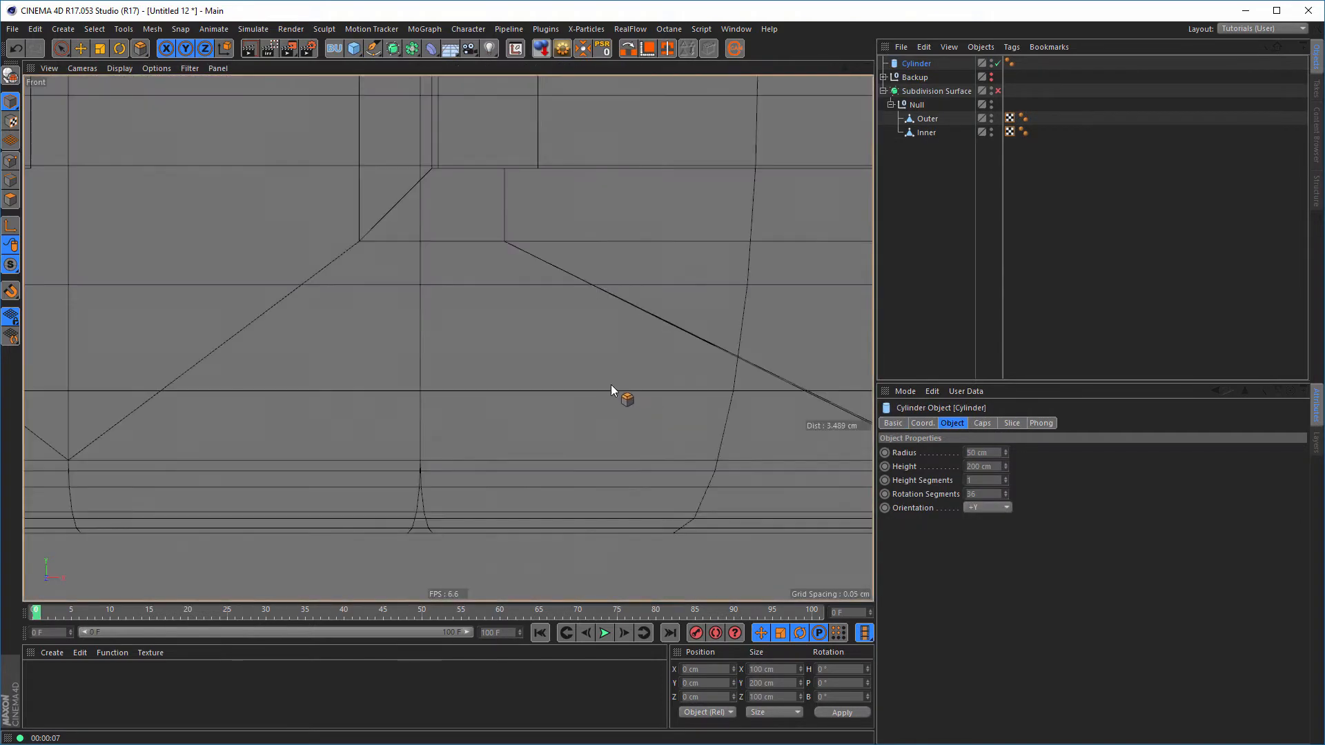
Scale the cylinder down uniformly to about 11.3 cm wide and 22.6 cm tall against the ring, and return to the perspective view
right_click_drag(585, 382, 251, 392, "alt")
middle_click_drag(608, 330, 449, 367, "alt")
scroll(479, 307, "up", 2)
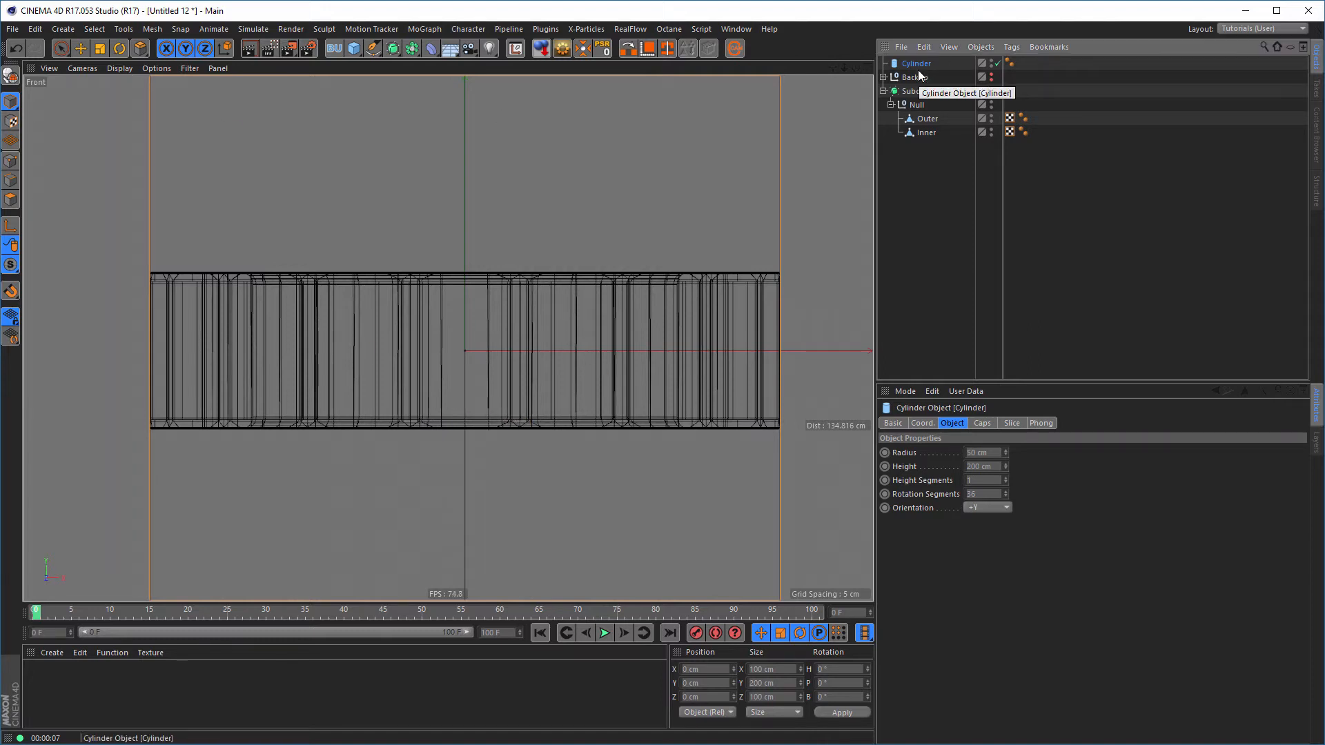
key("t")
left_click_drag(722, 272, 305, 432)
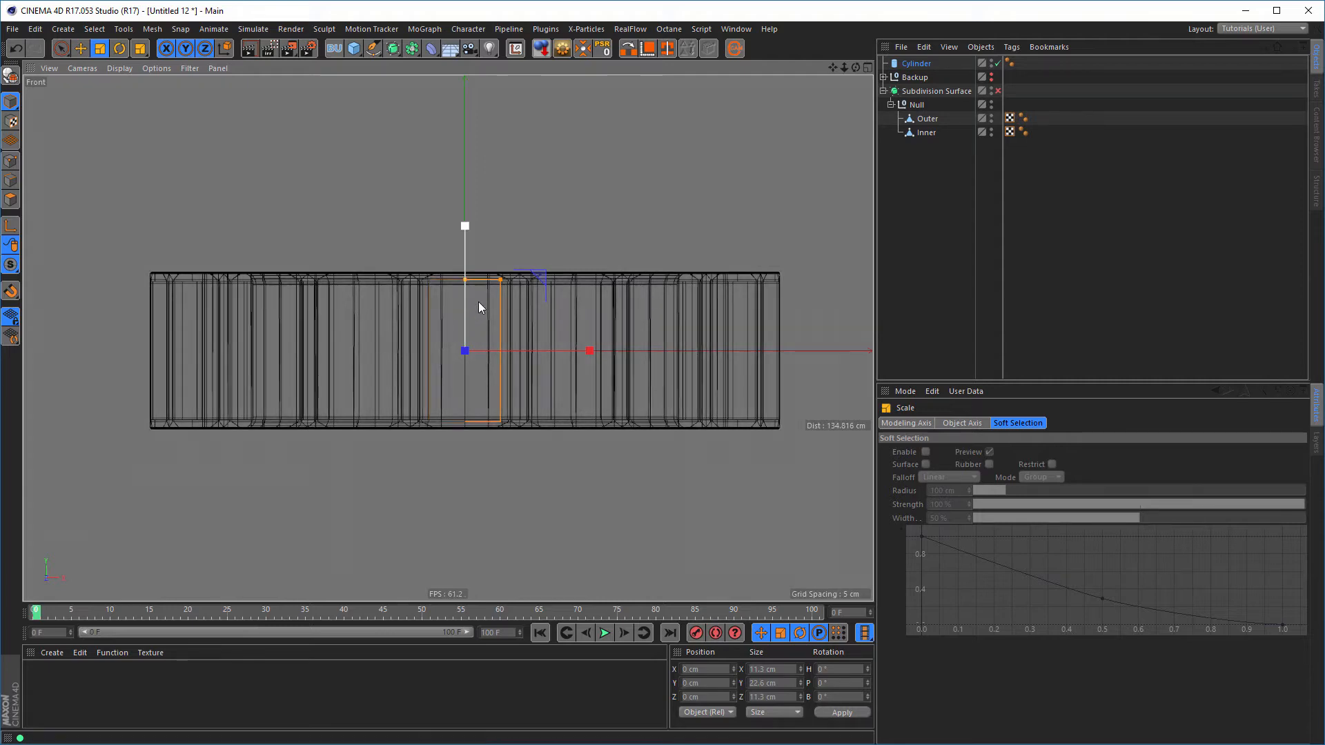
scroll(483, 293, "up", 5)
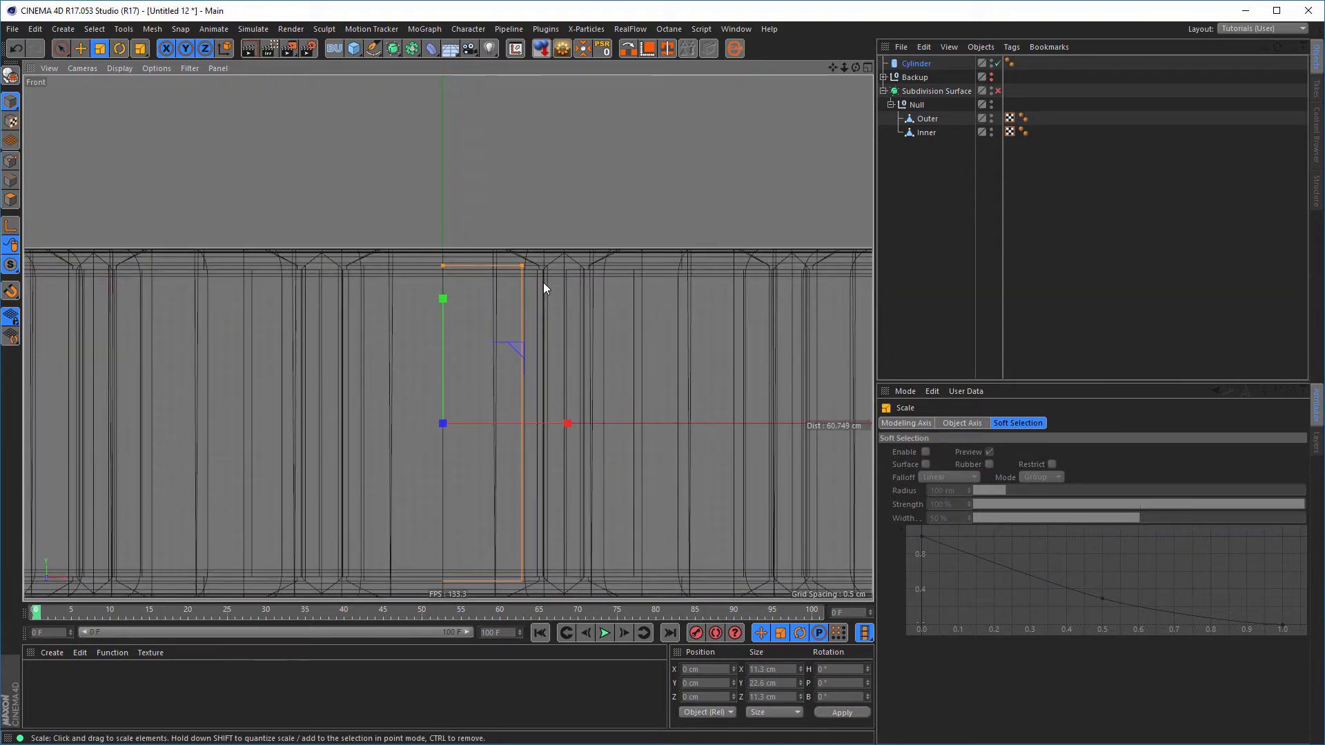
middle_click(542, 284)
middle_click(374, 205)
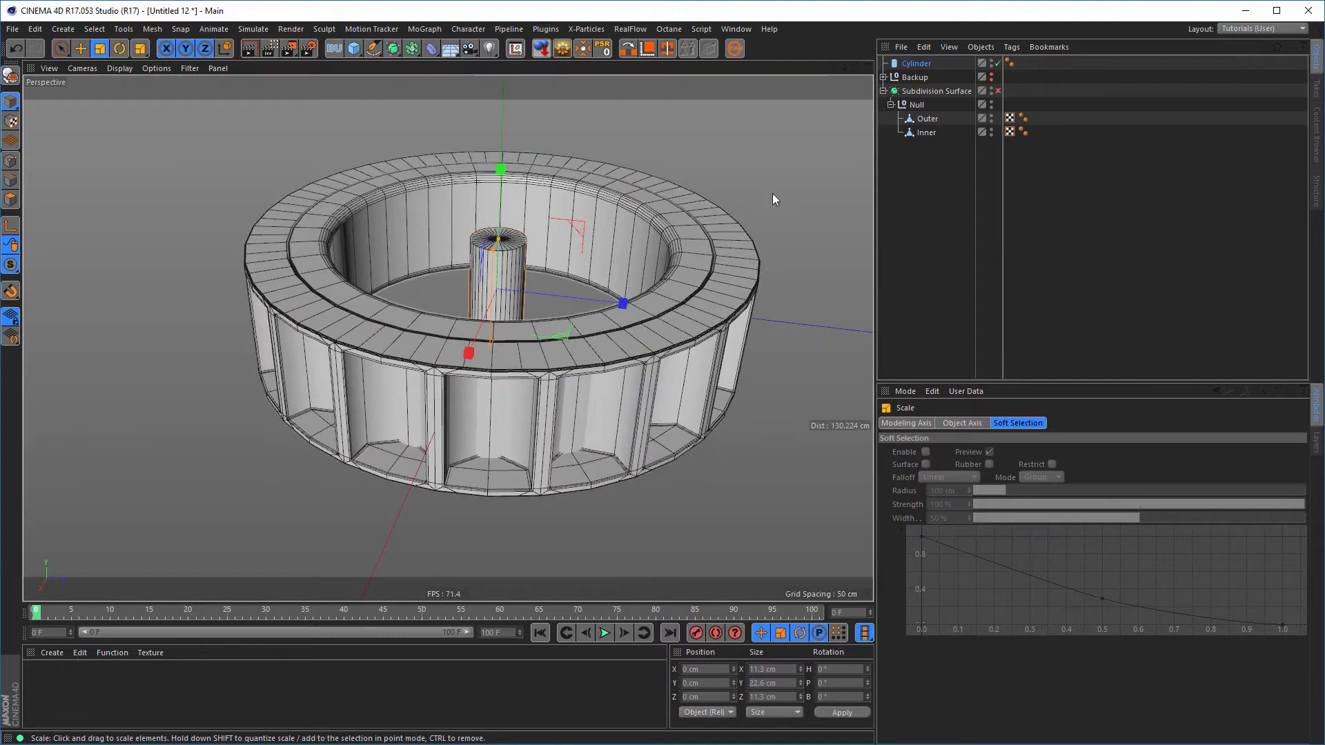
Move the Cylinder below the Subdivision Surface in the hierarchy and make it the child of a new MoGraph Cloner
left_click(919, 64)
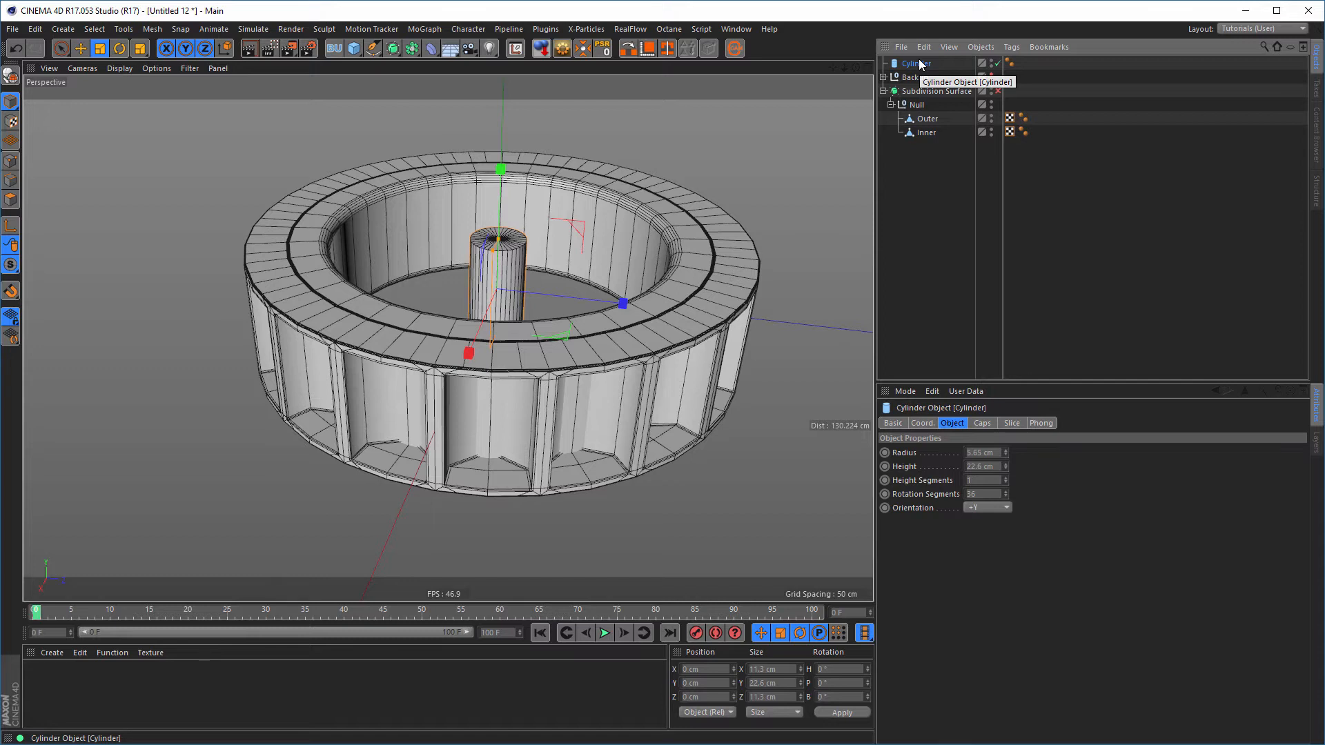
left_click_drag(920, 64, 918, 134)
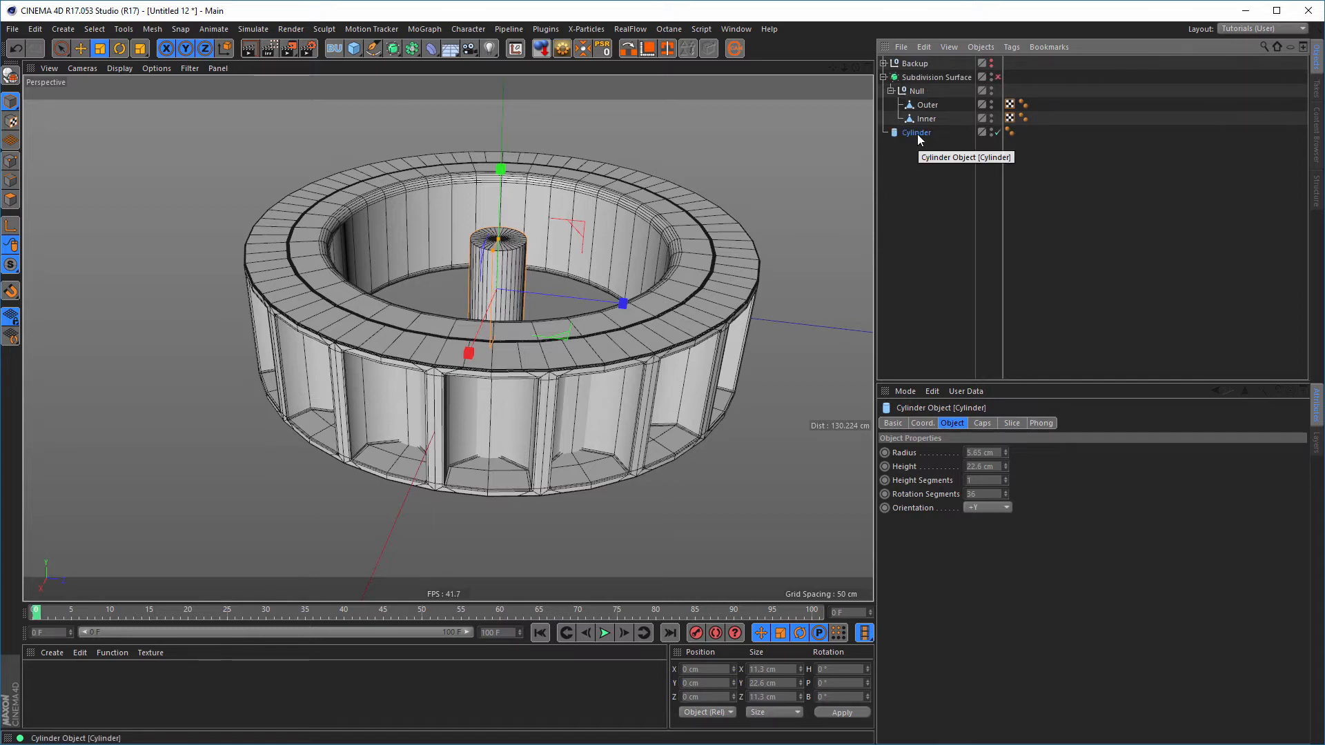
left_click(416, 30)
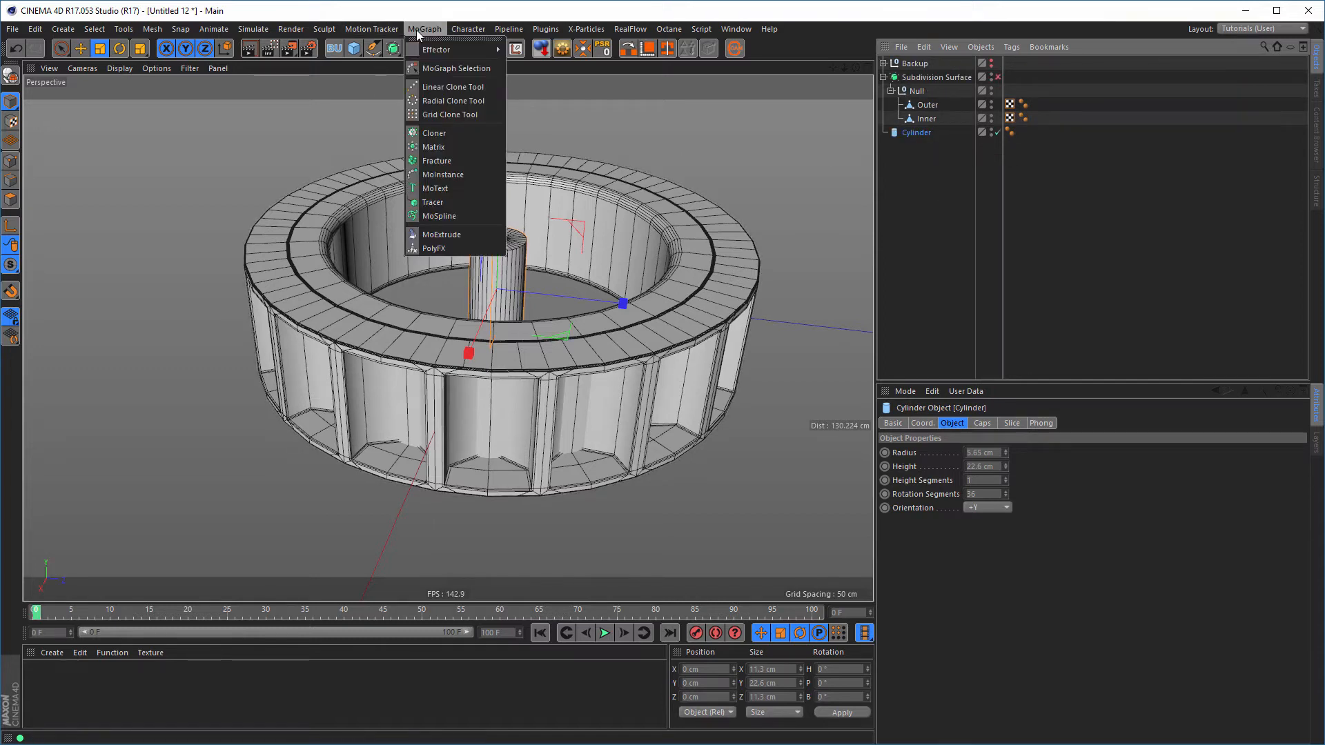
left_click(435, 132, "alt")
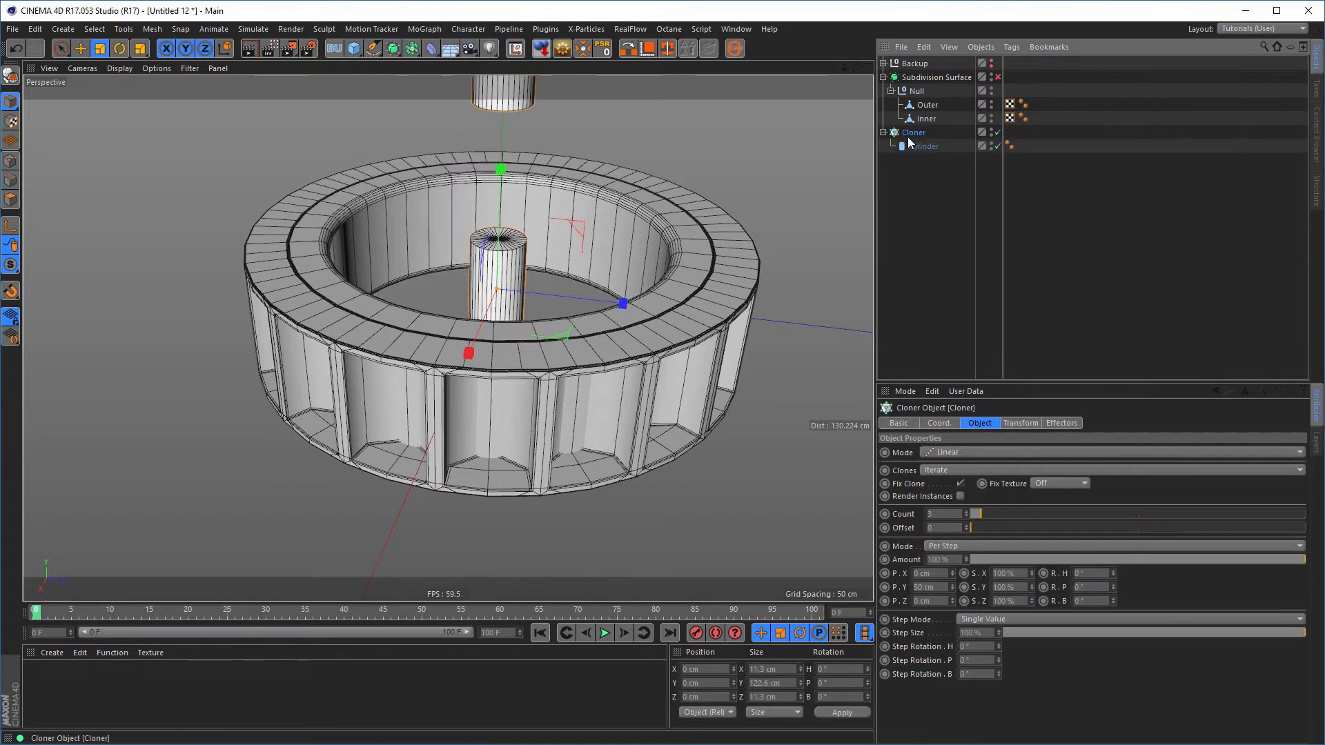
Switch the Cloner to Radial mode on the XZ plane
left_click(927, 456)
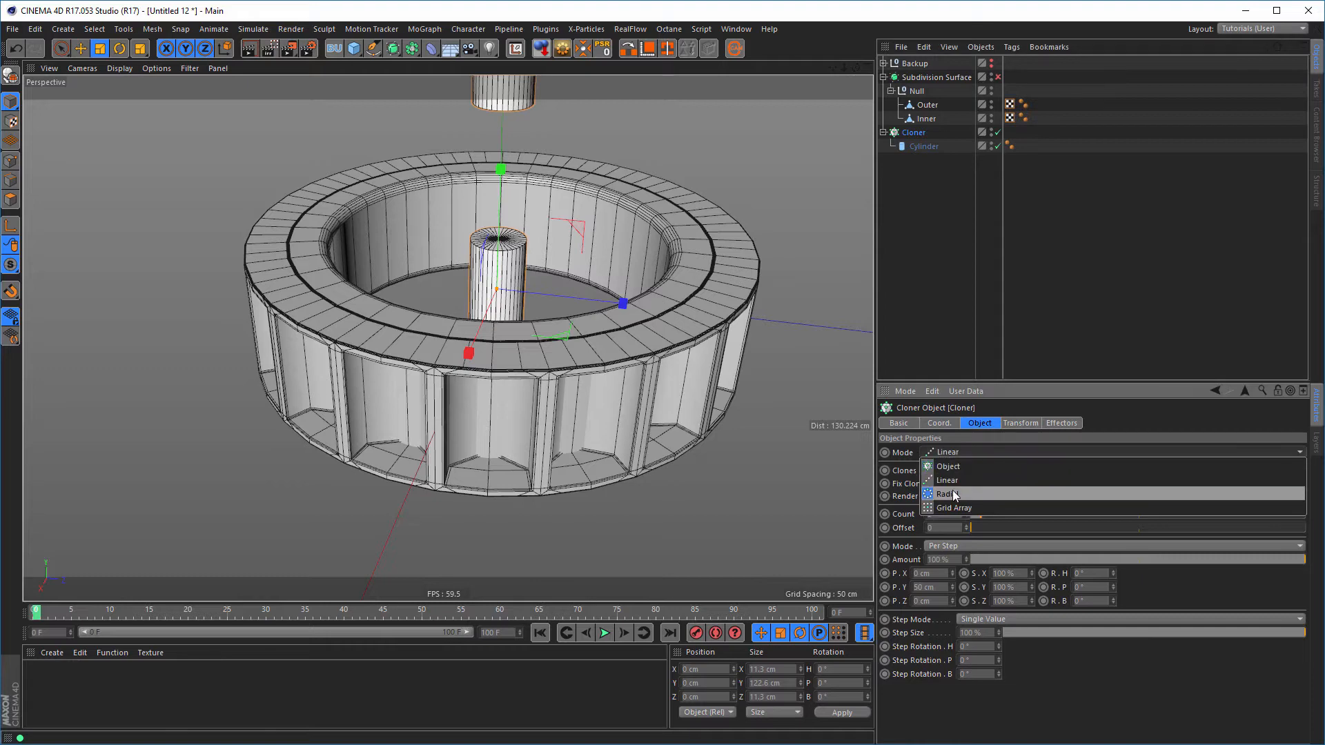
left_click(955, 494)
left_click(934, 543)
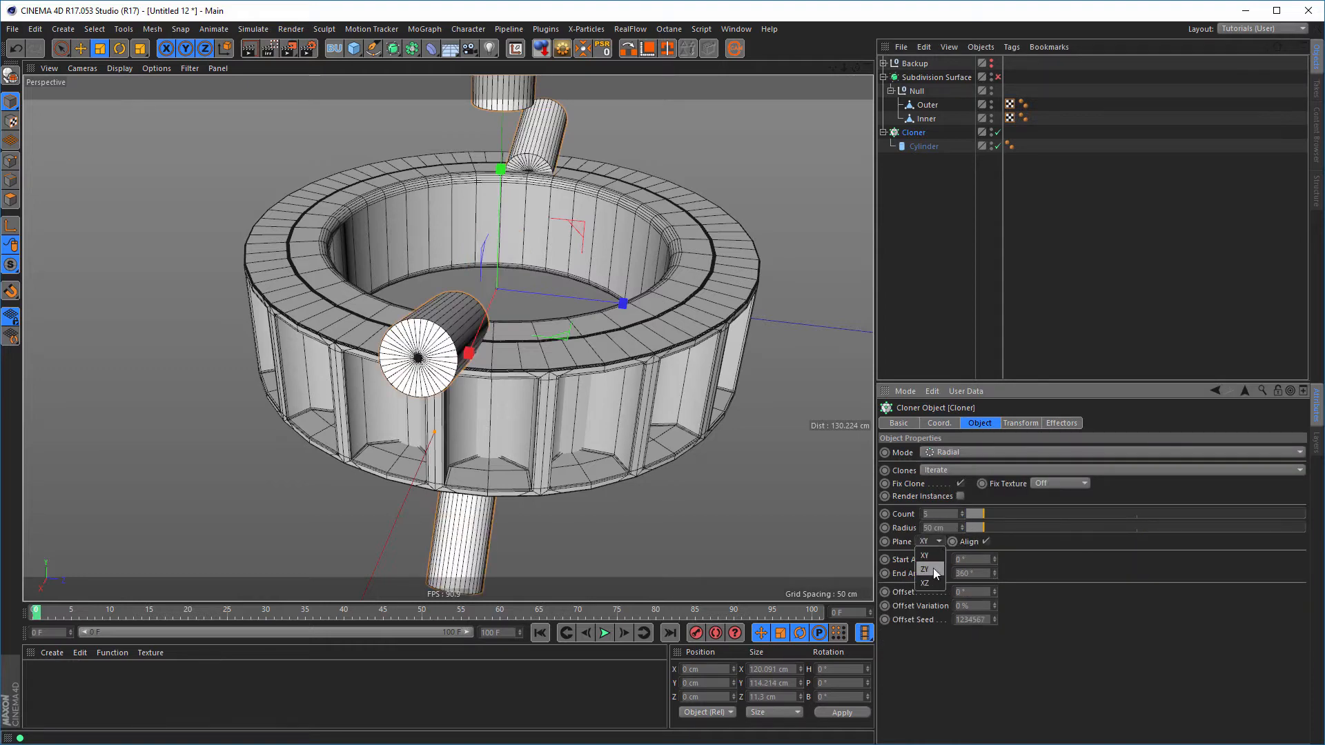
left_click(934, 581)
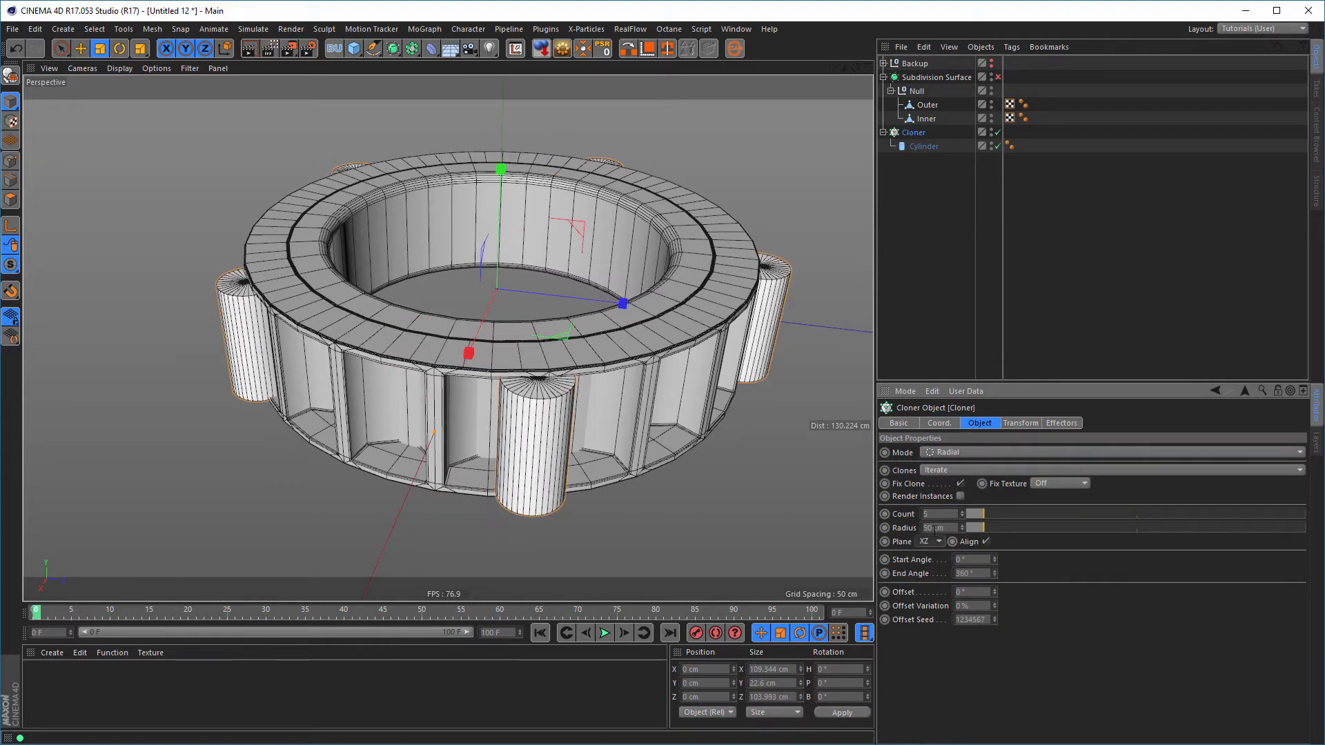
Set the Cloner's count to 18 and its radius to 48 cm so the cylinders sit in the outer ring's pockets
left_click_drag(949, 517, 883, 524)
type("18")
key("Return")
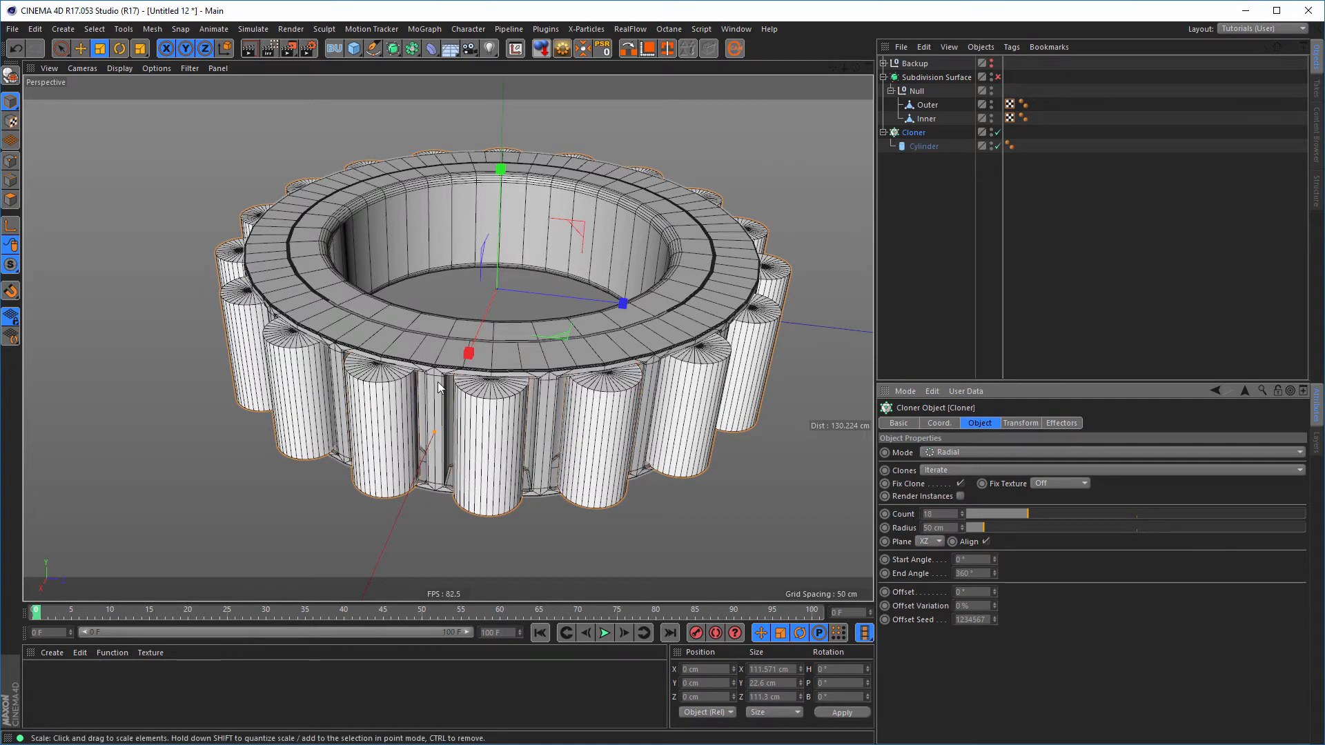
left_click(963, 531)
left_click(963, 531)
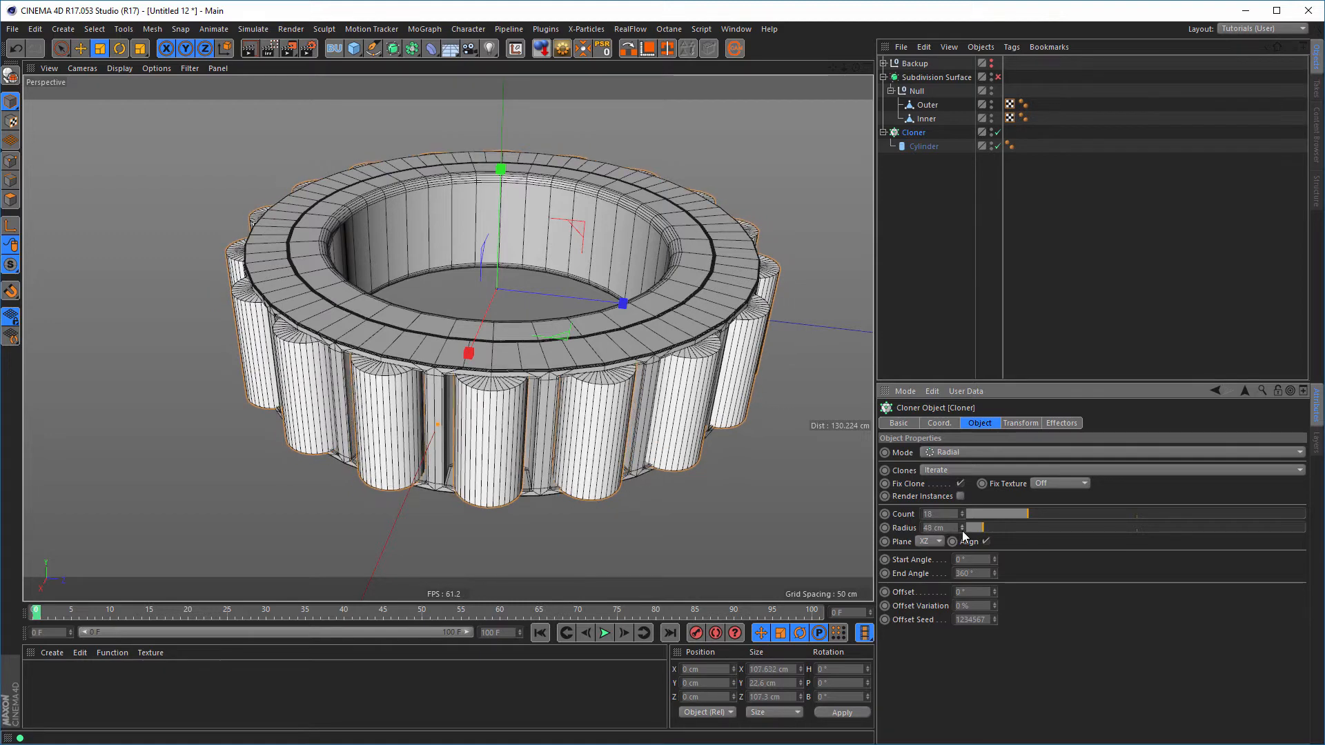
scroll(552, 486, "up", 10)
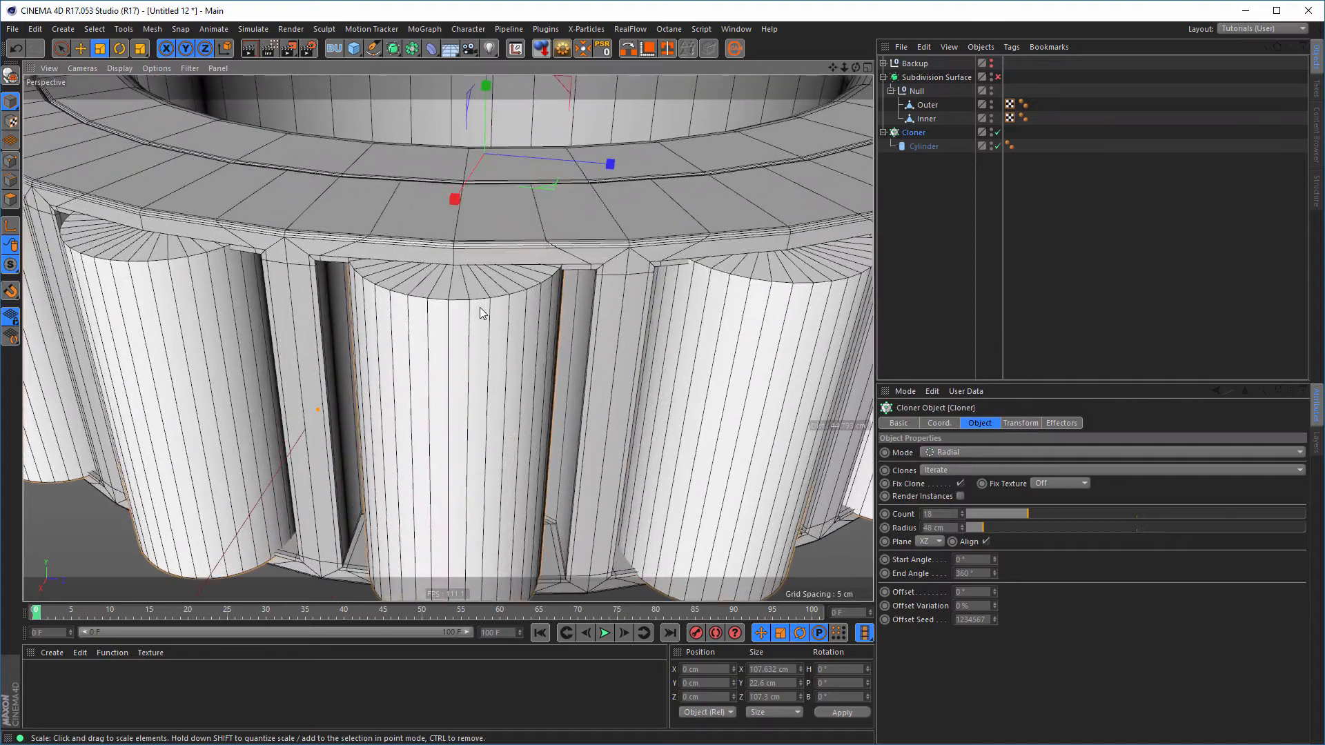
scroll(433, 376, "down", 4)
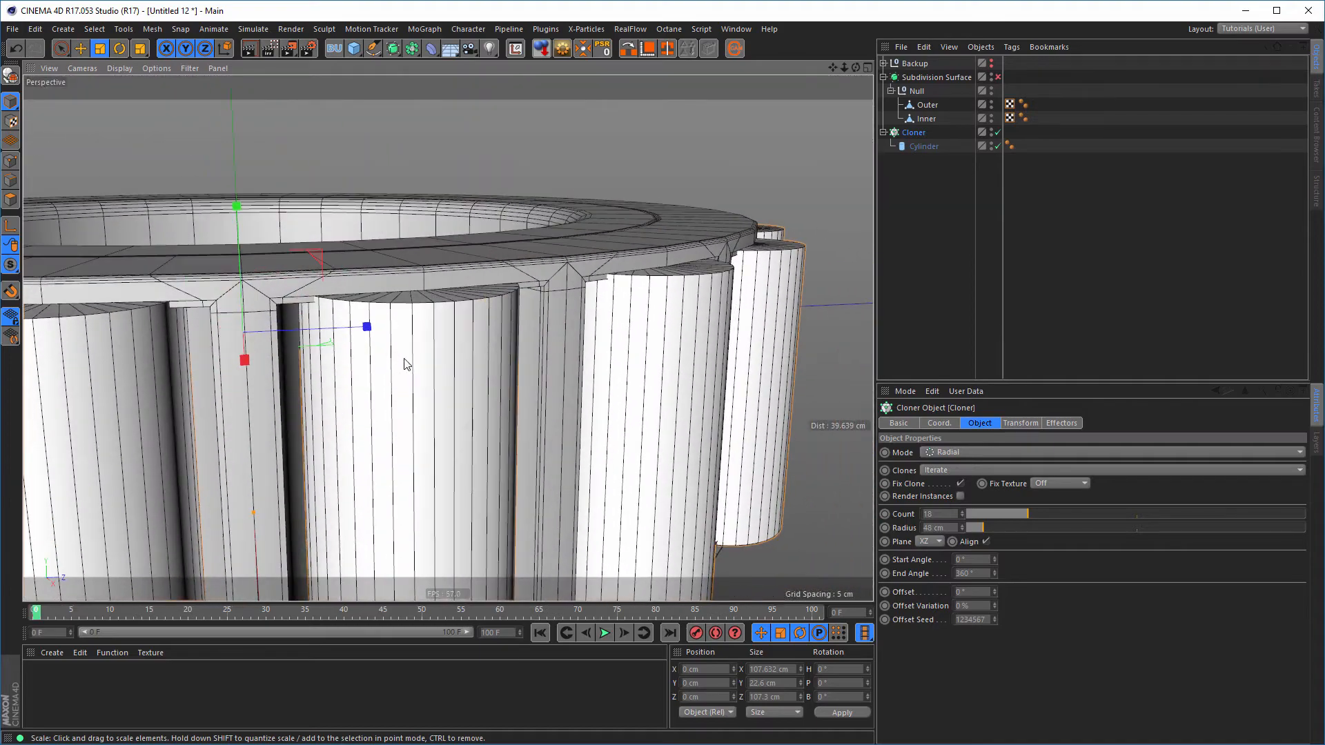
Set the cloned cylinder's height to 22 cm and its radius to 7 cm
left_click(928, 147)
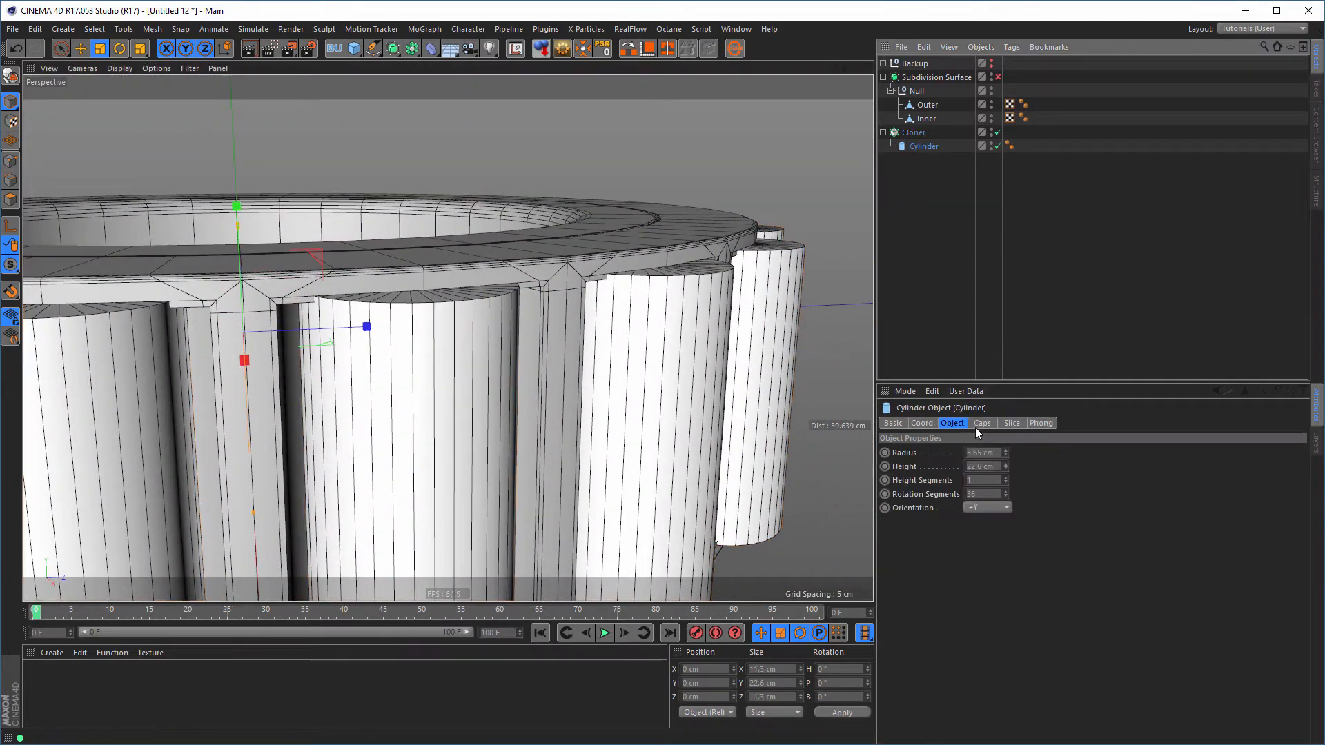
left_click(989, 467)
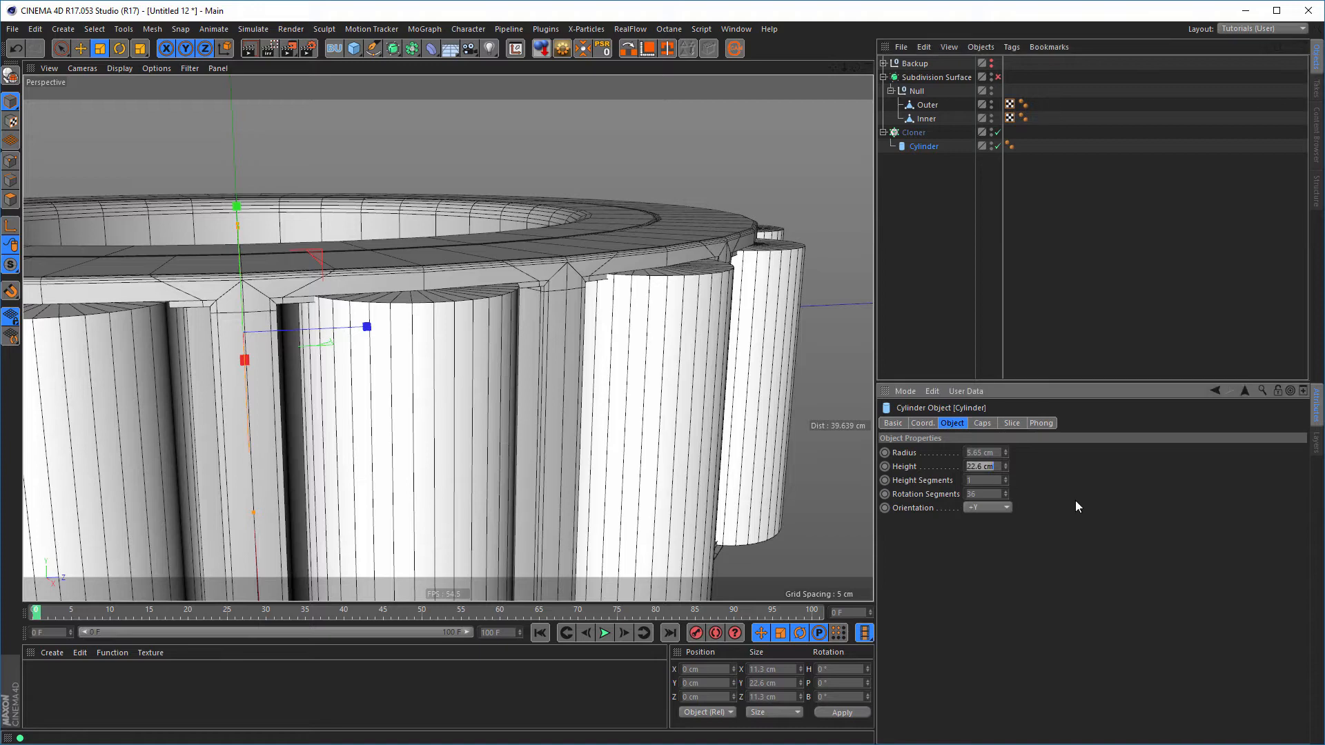
type("22")
key("Return")
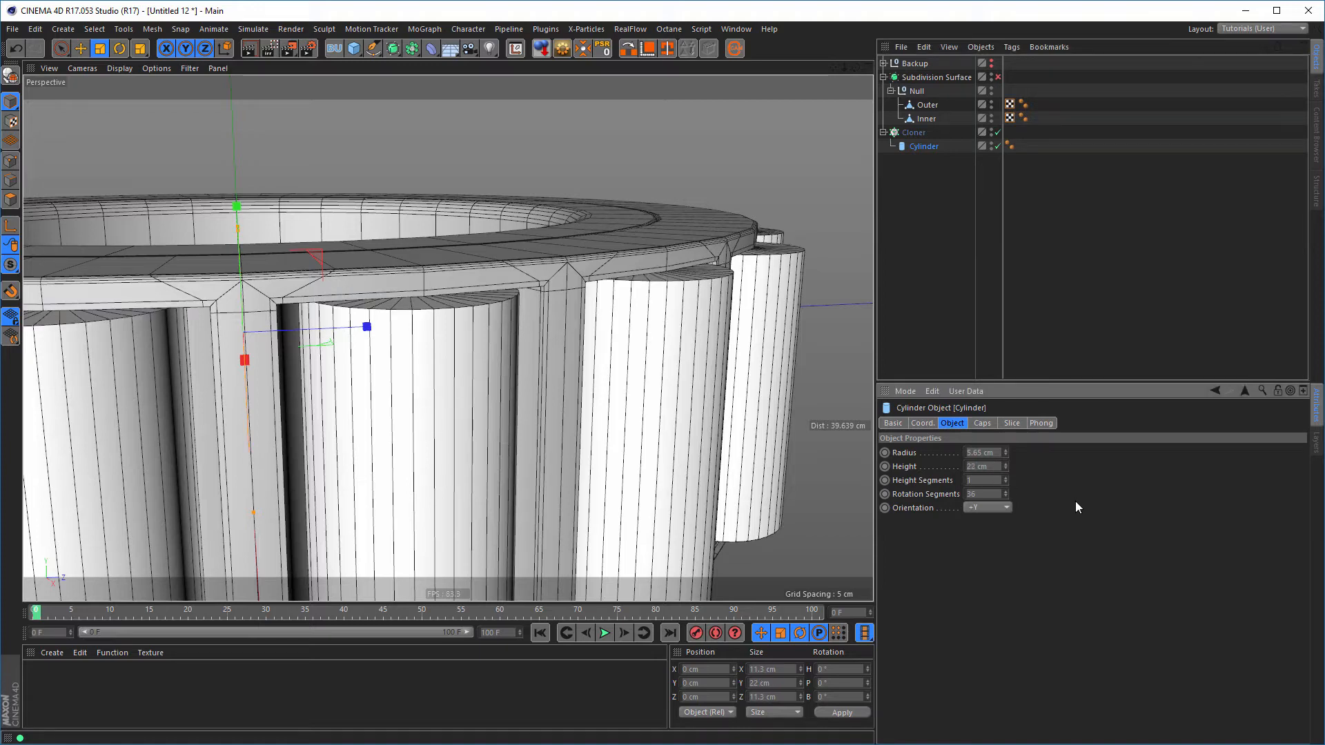
left_click_drag(498, 356, 549, 354, "alt")
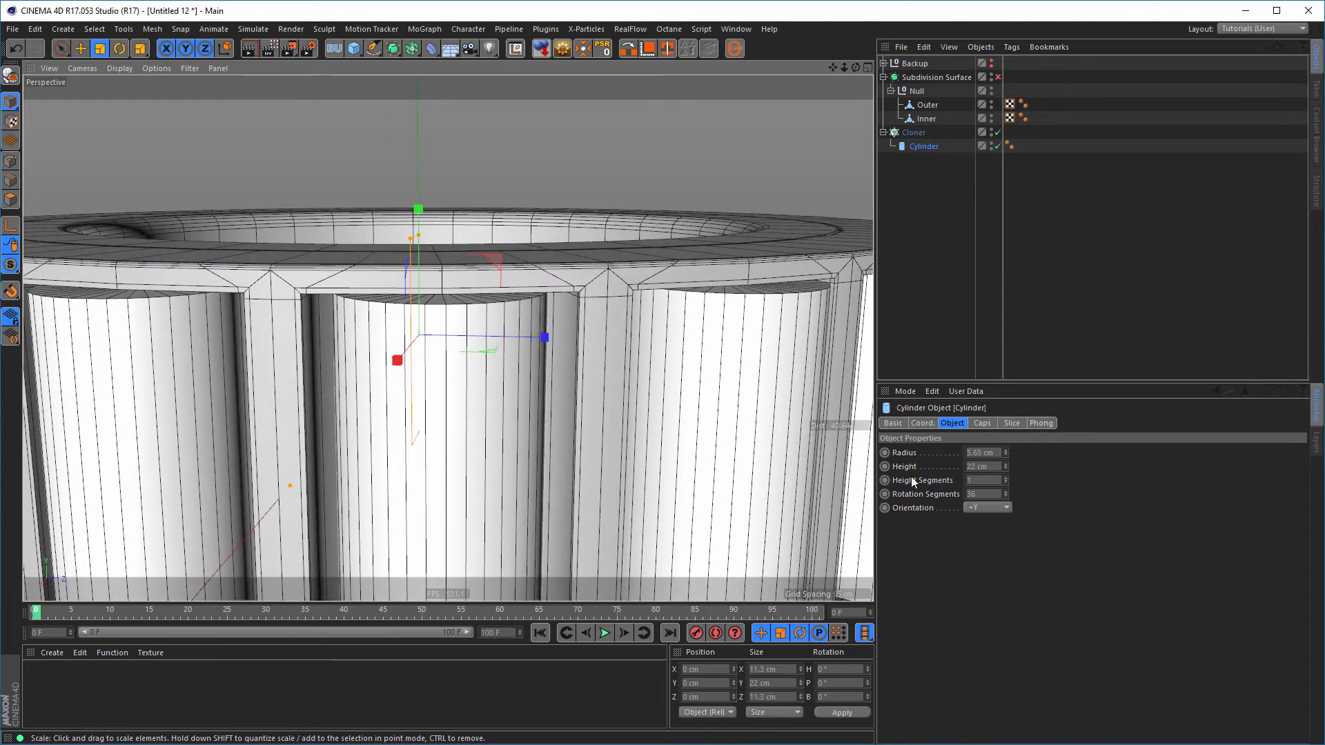
left_click_drag(1003, 453, 946, 463)
type("6")
key("Return")
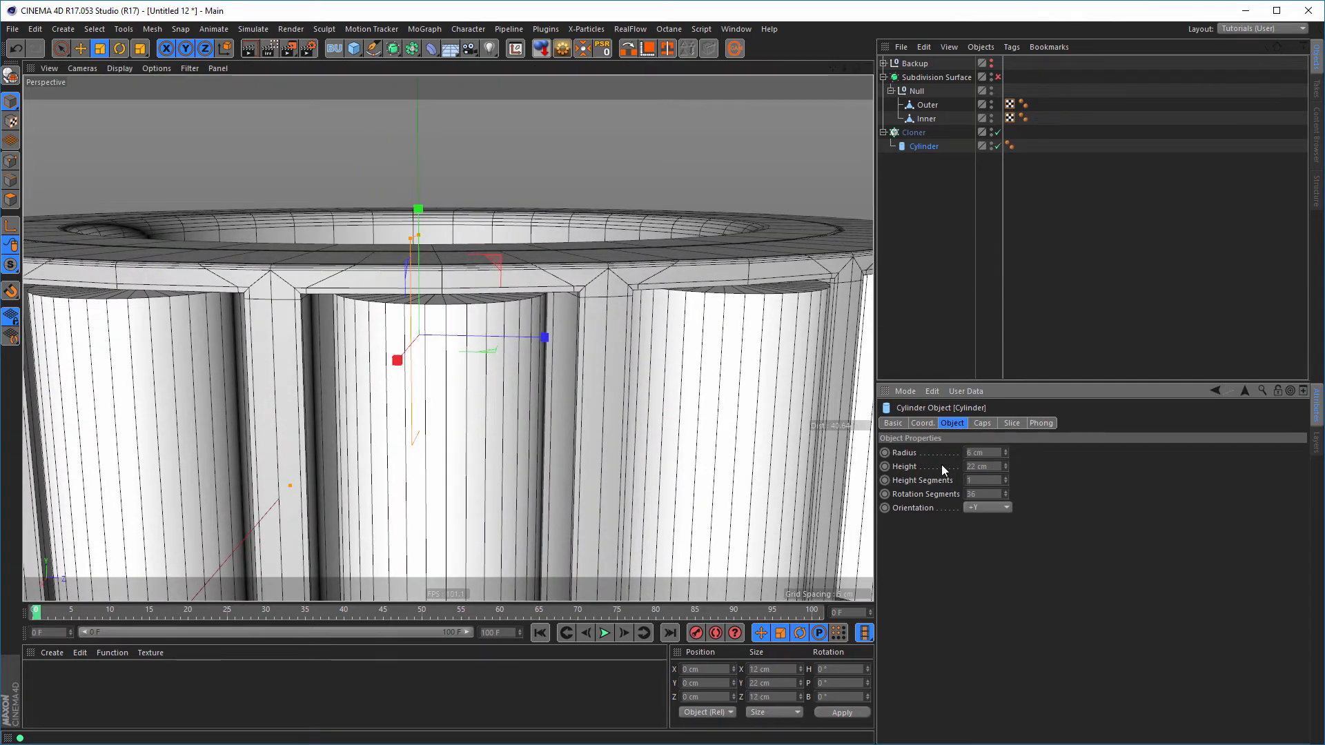
left_click(1006, 451)
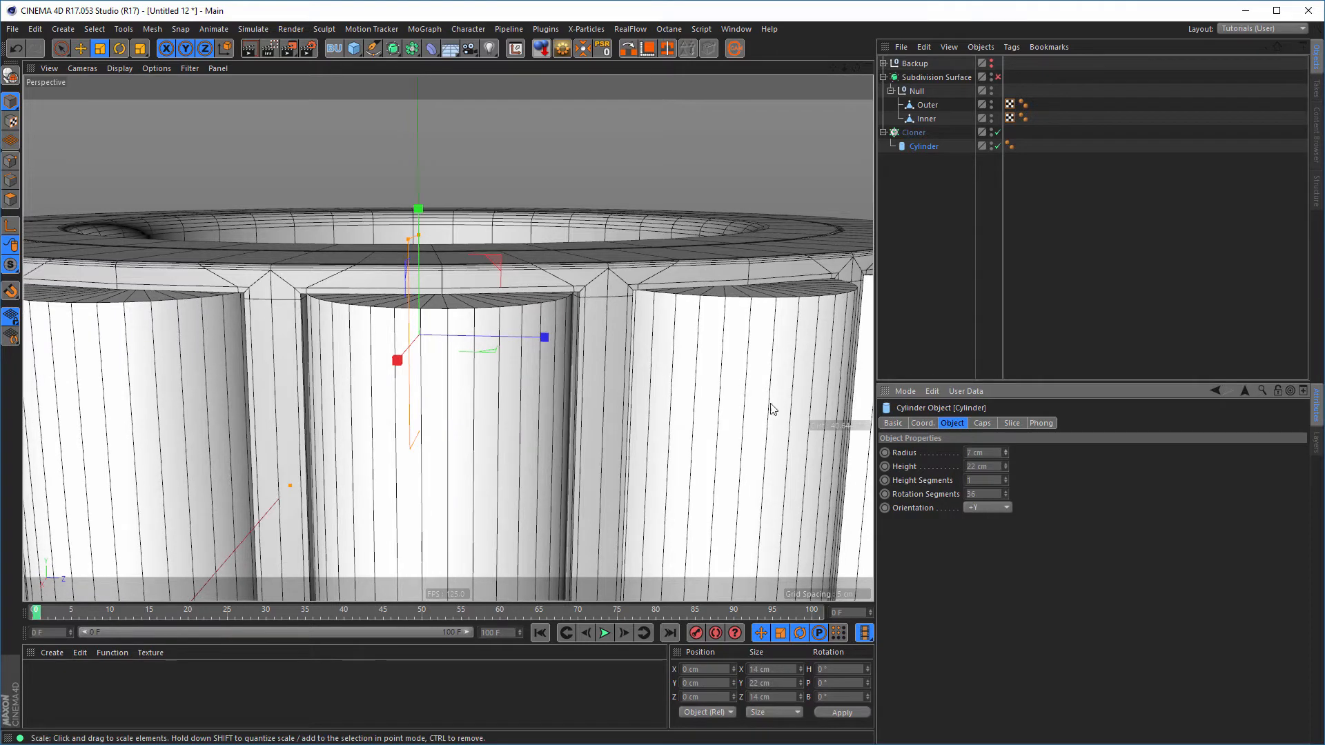
Enable a fillet on the cylinder's caps with 3 segments and a 1 cm radius
left_click(982, 423)
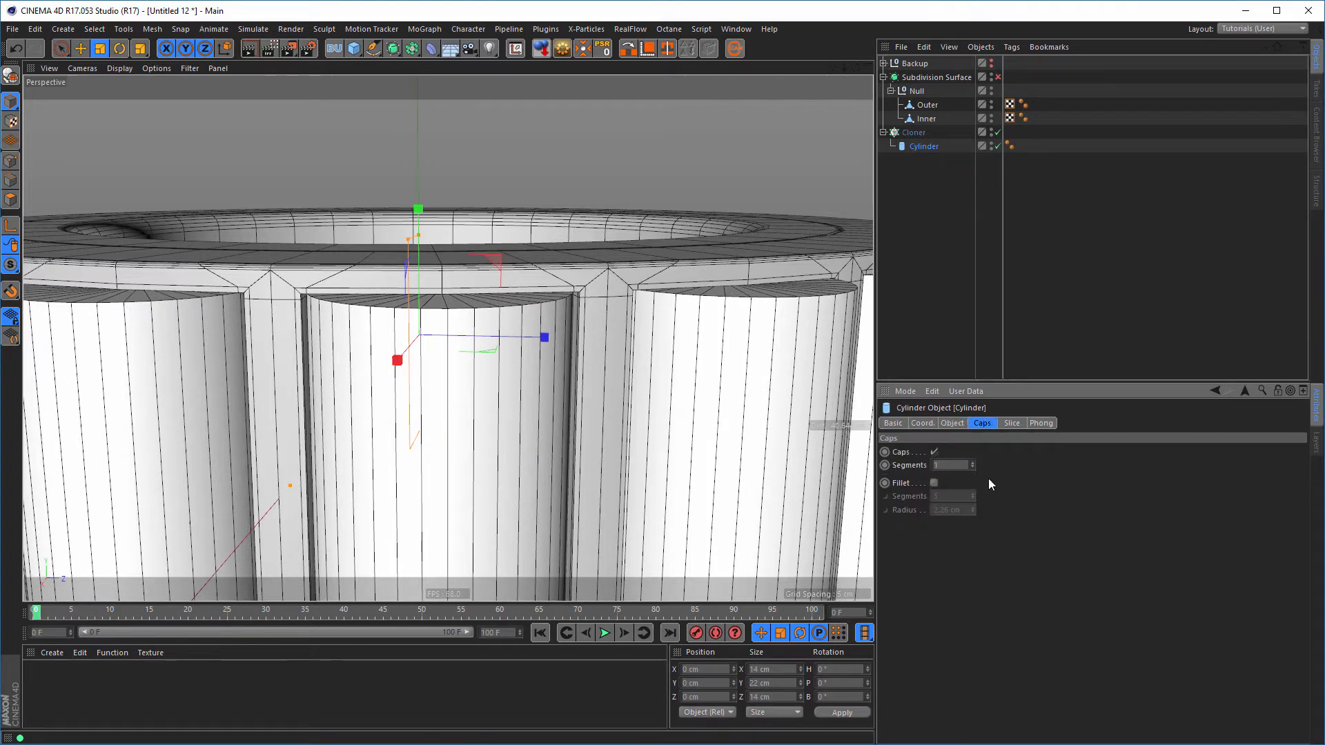
left_click(935, 483)
double_click(952, 496)
type("3")
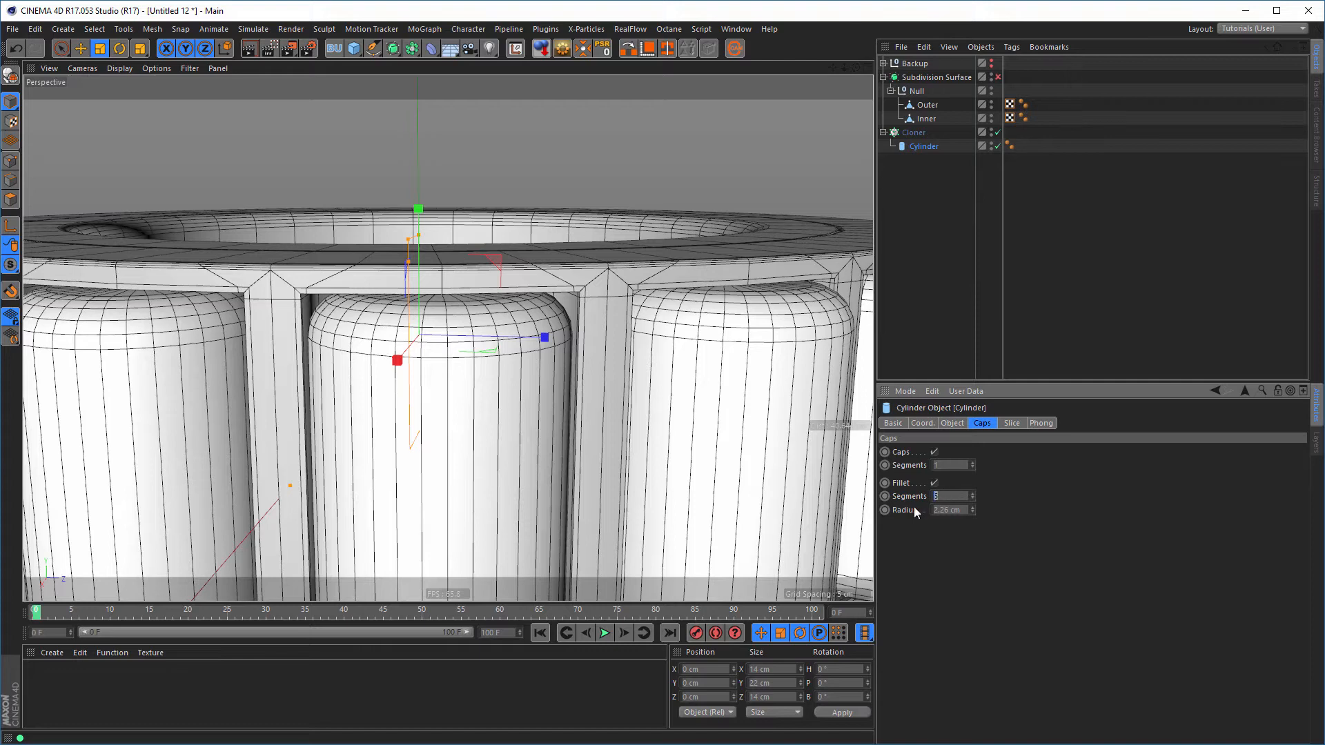
key("Tab")
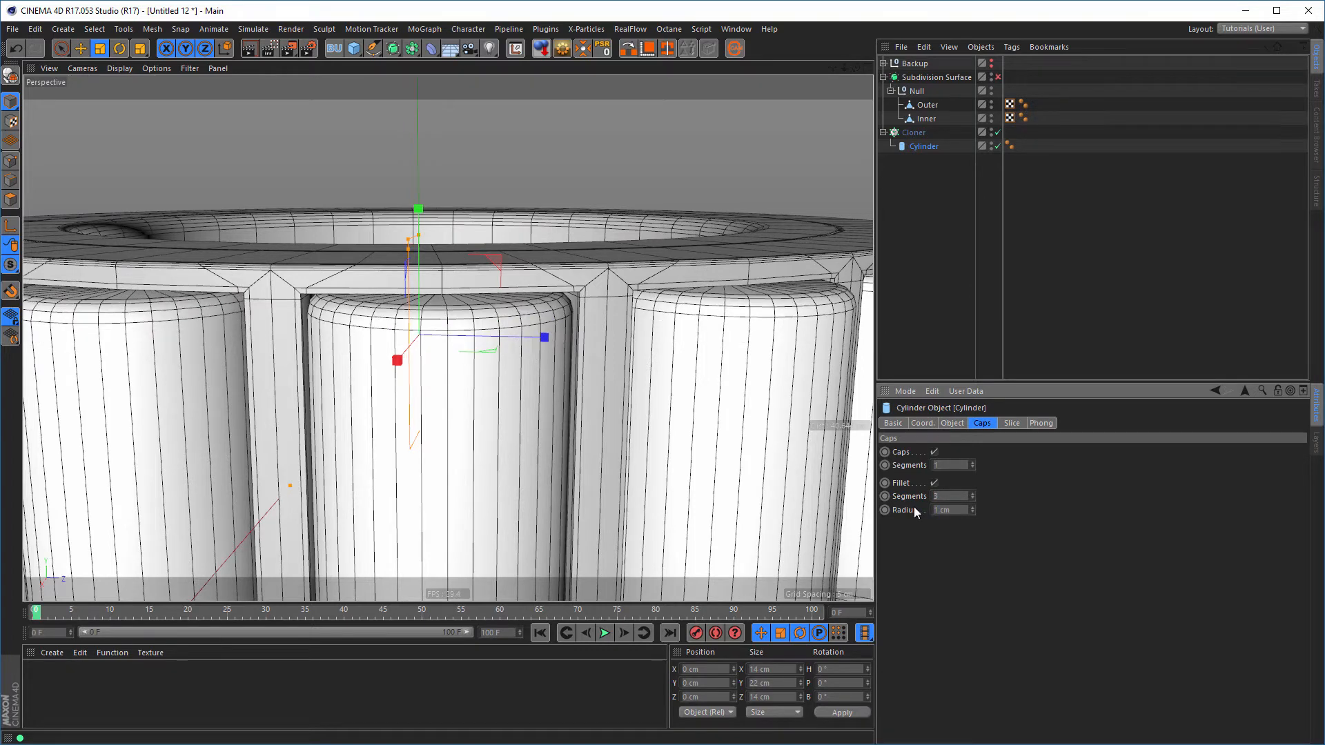
mouse_move(456, 301)
left_mouse_down("alt")
mouse_move(523, 323)
mouse_move(460, 323)
left_mouse_up("alt")
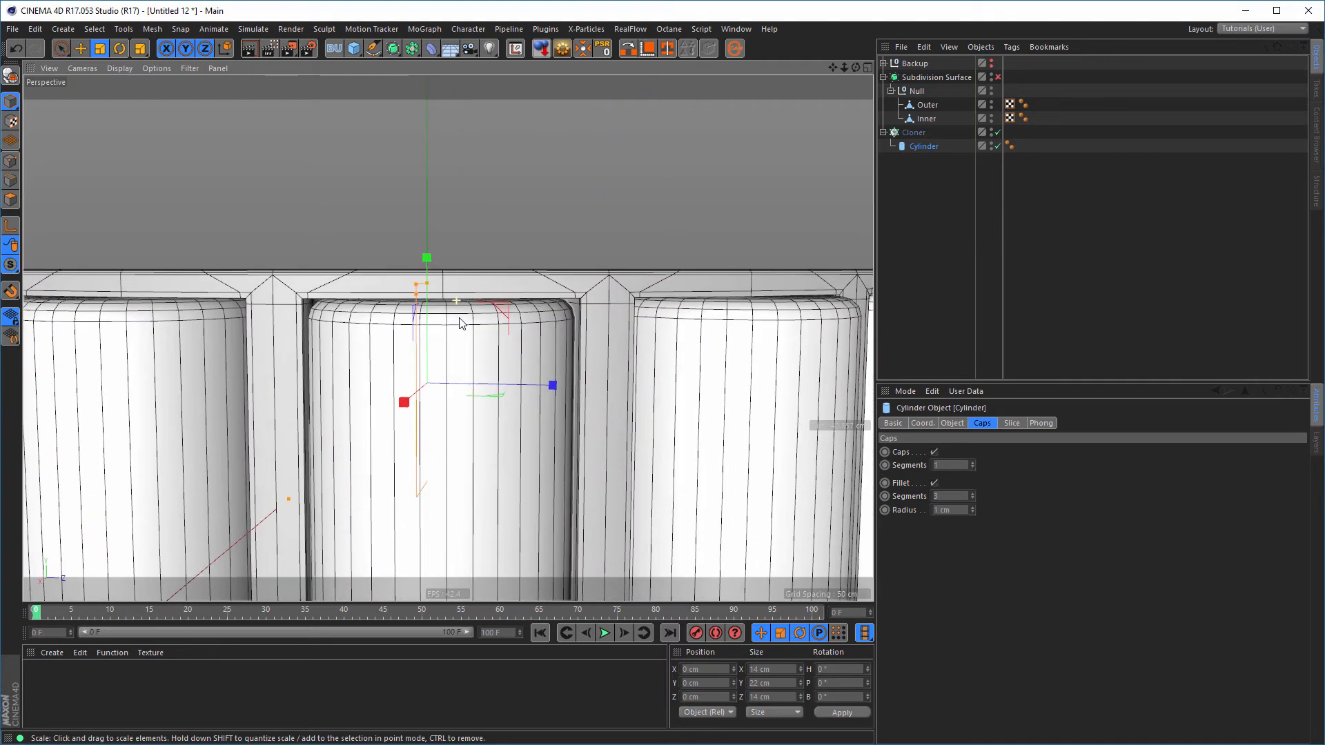
Fine-tune the cylinder to fit the pockets, with a radius of 7 cm and a height of 21.8 cm
left_click(953, 423)
left_click(1004, 456)
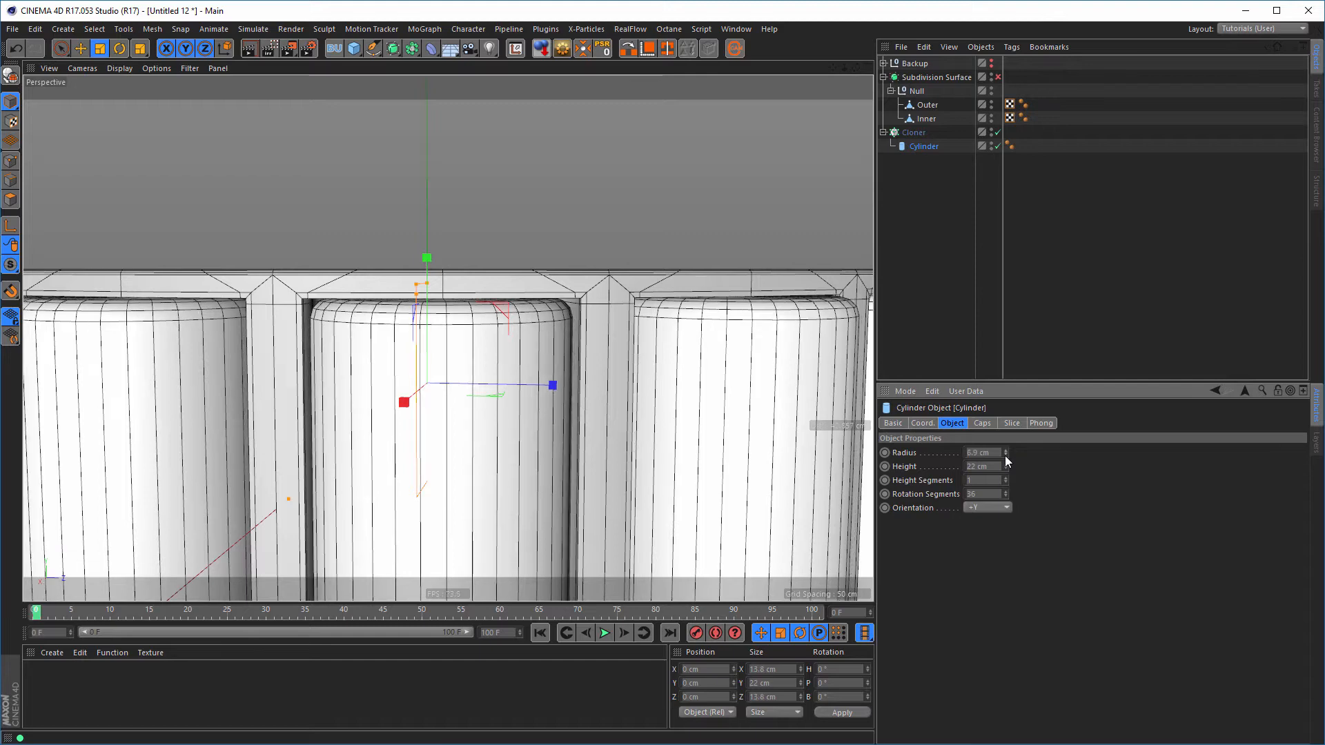
left_click(1004, 452)
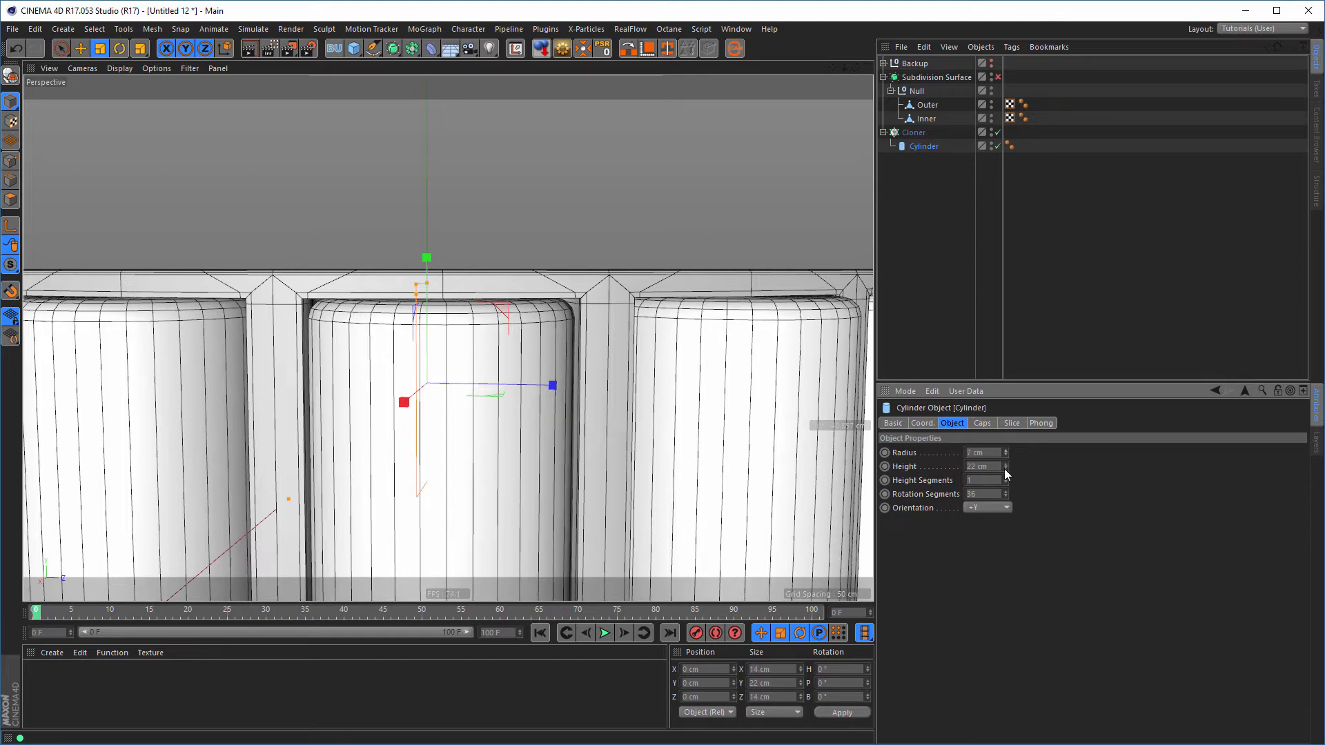
left_click(1004, 470)
left_click(1005, 469)
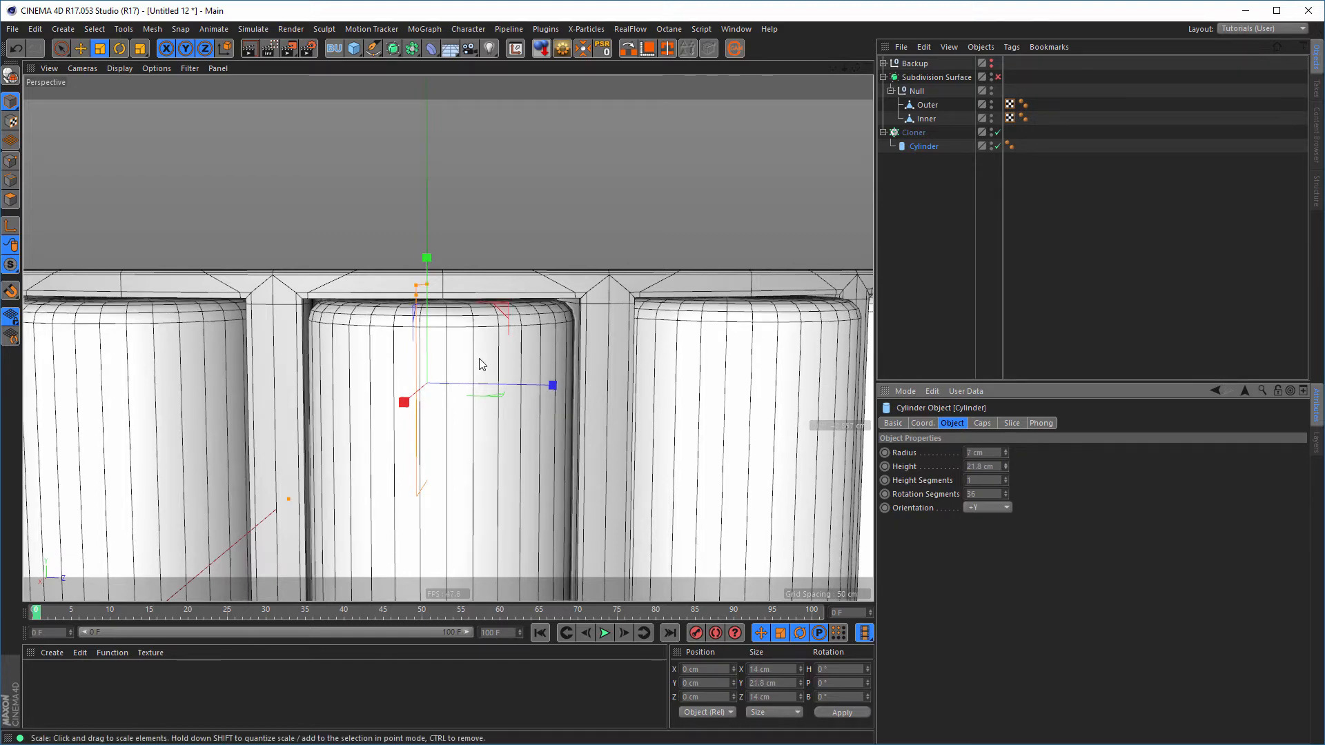
Render a viewport preview of the whole ring with its cylinders, and enable the Subdivision Surface
right_click_drag(480, 359, 332, 371, "alt")
left_click_drag(442, 235, 391, 325, "alt")
middle_click_drag(391, 326, 357, 389, "alt")
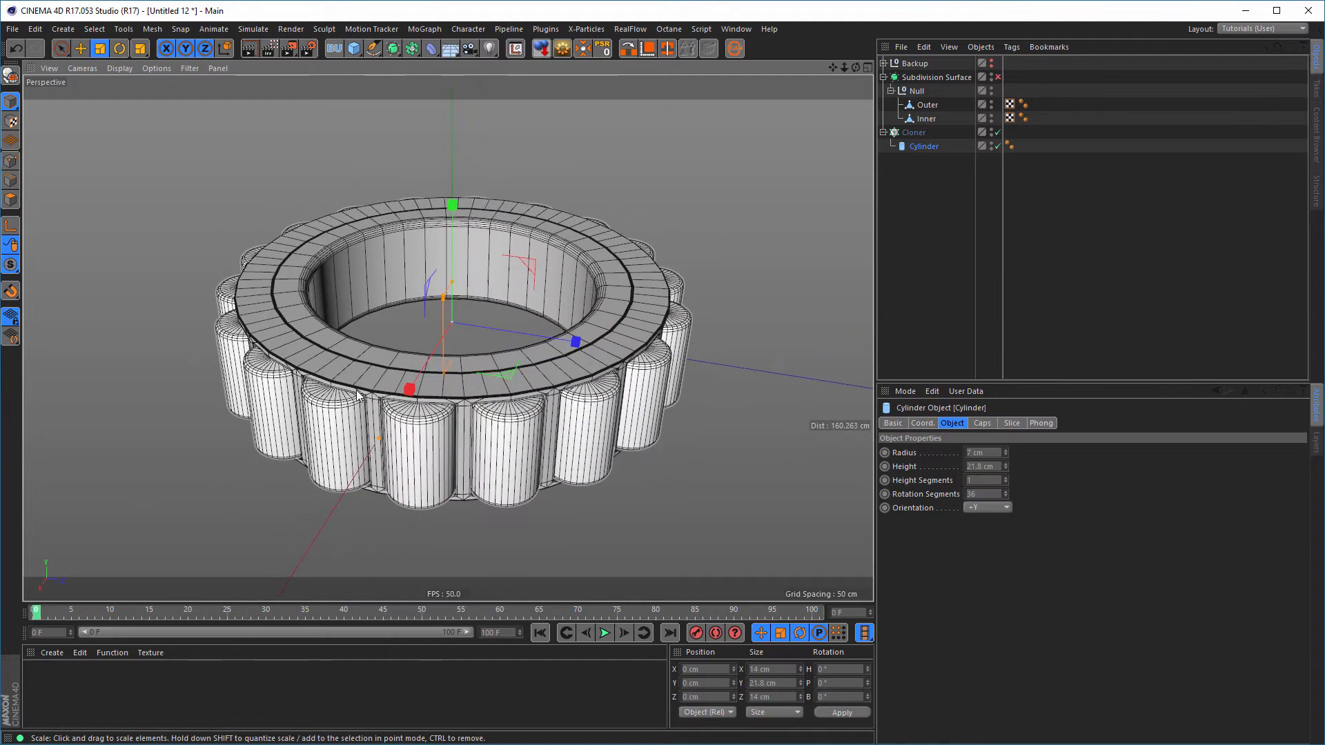
scroll(448, 350, "up", 2)
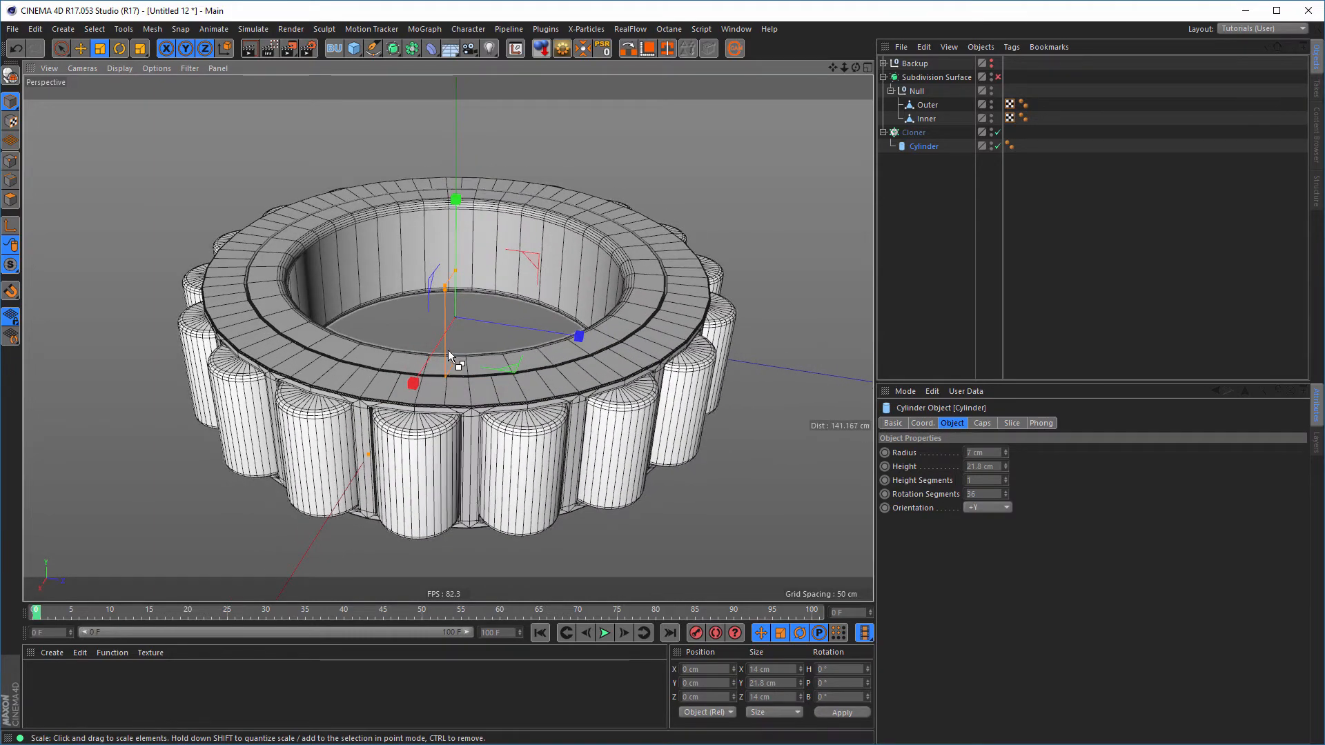
key("ctrl+r")
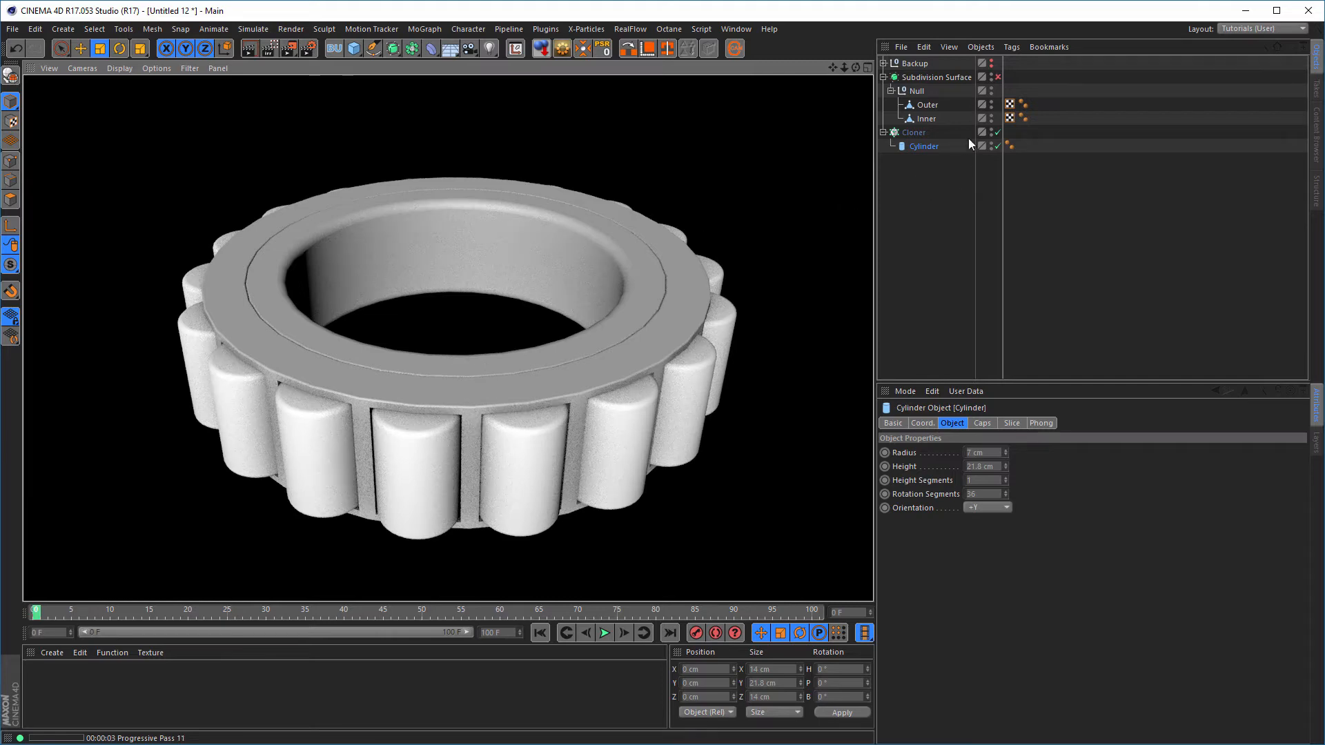
left_click(999, 77)
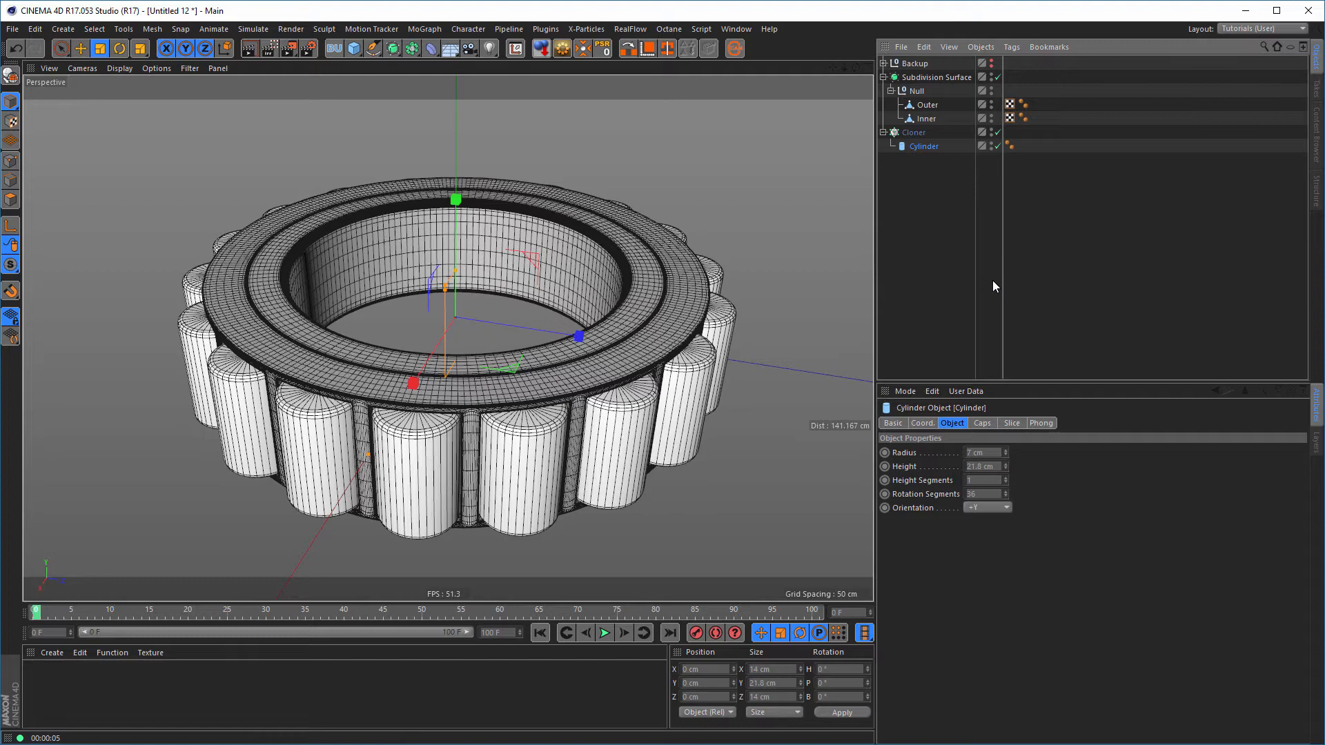
Collapse the object hierarchy and group the Subdivision Surface and the Cloner under one null
left_click(890, 91)
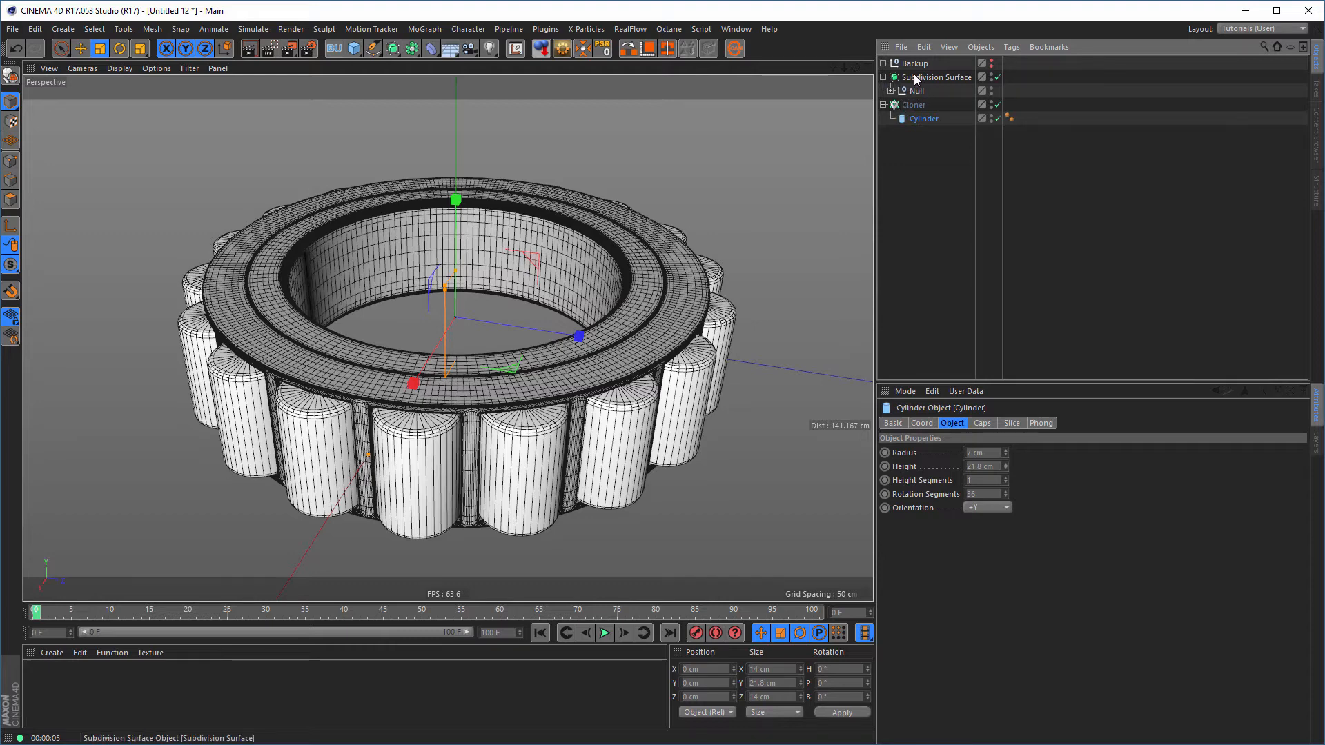
left_click(883, 76)
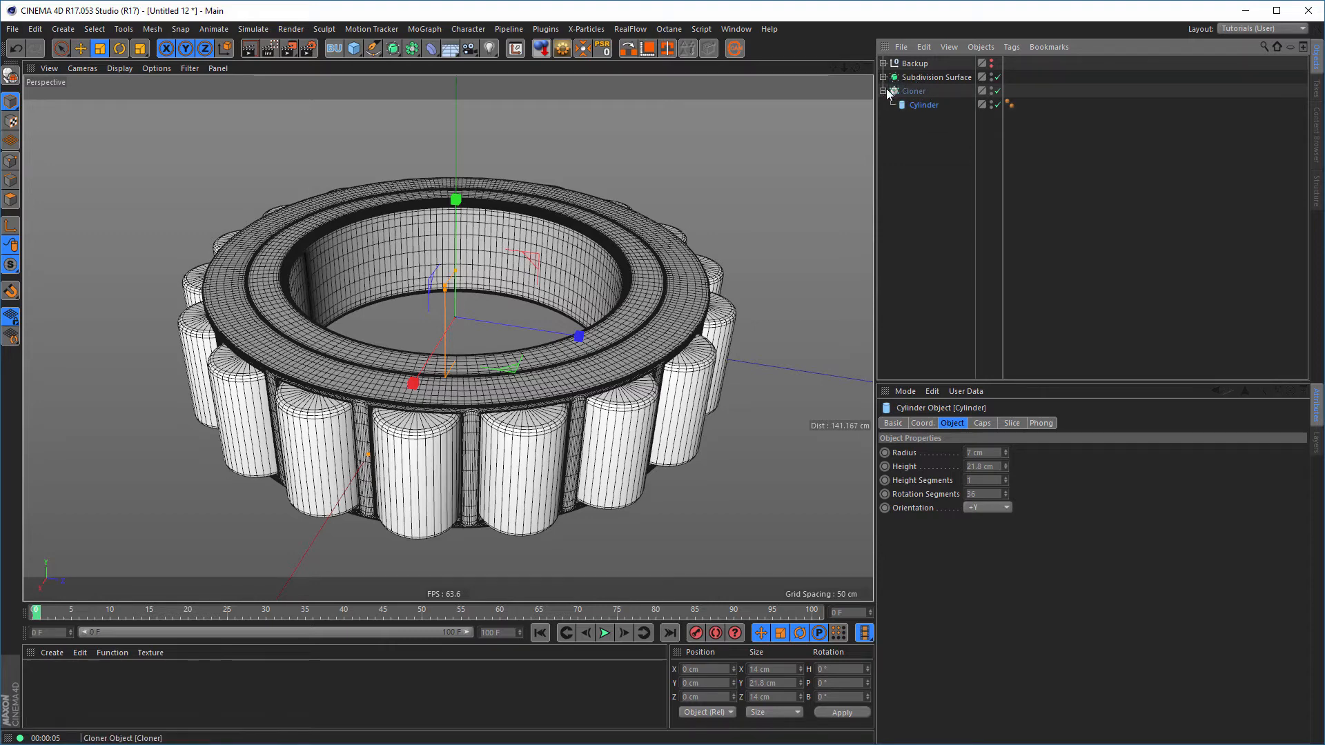
left_click(883, 91)
left_click(917, 90)
left_click(924, 78, "shift")
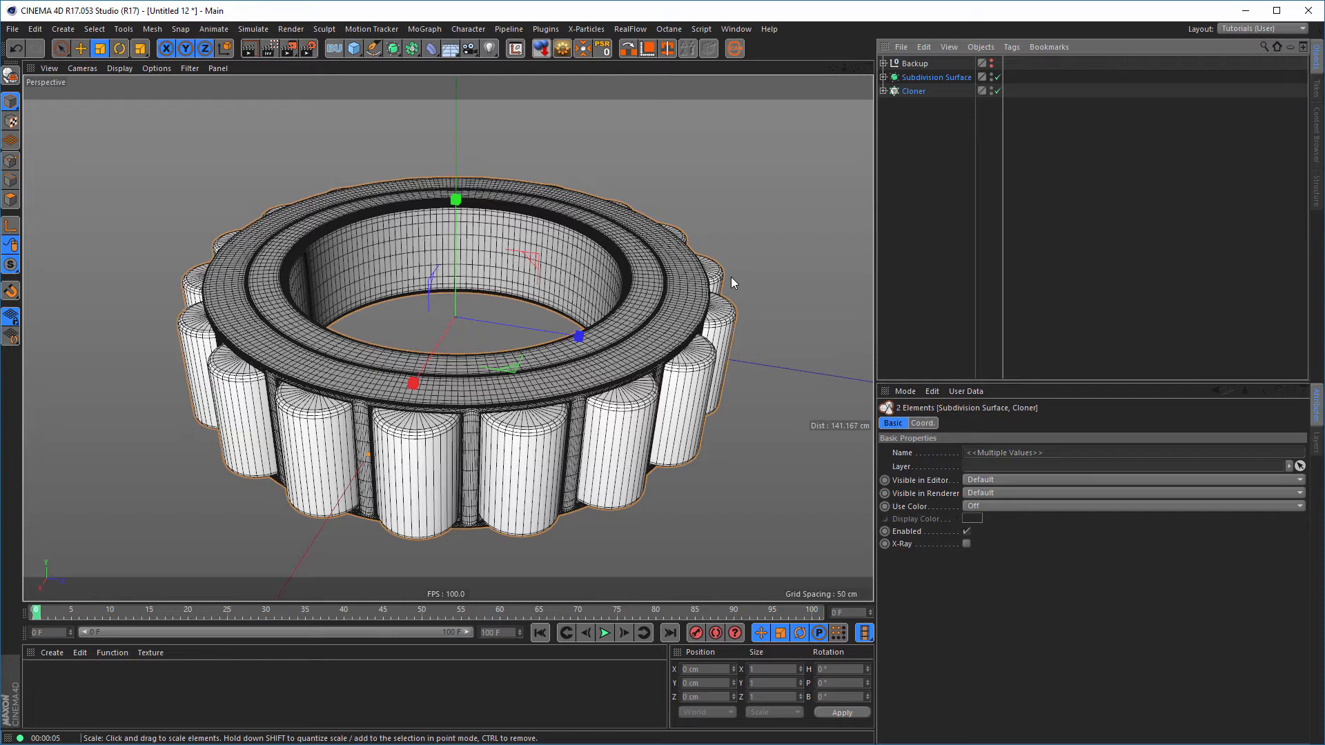
key("alt+g")
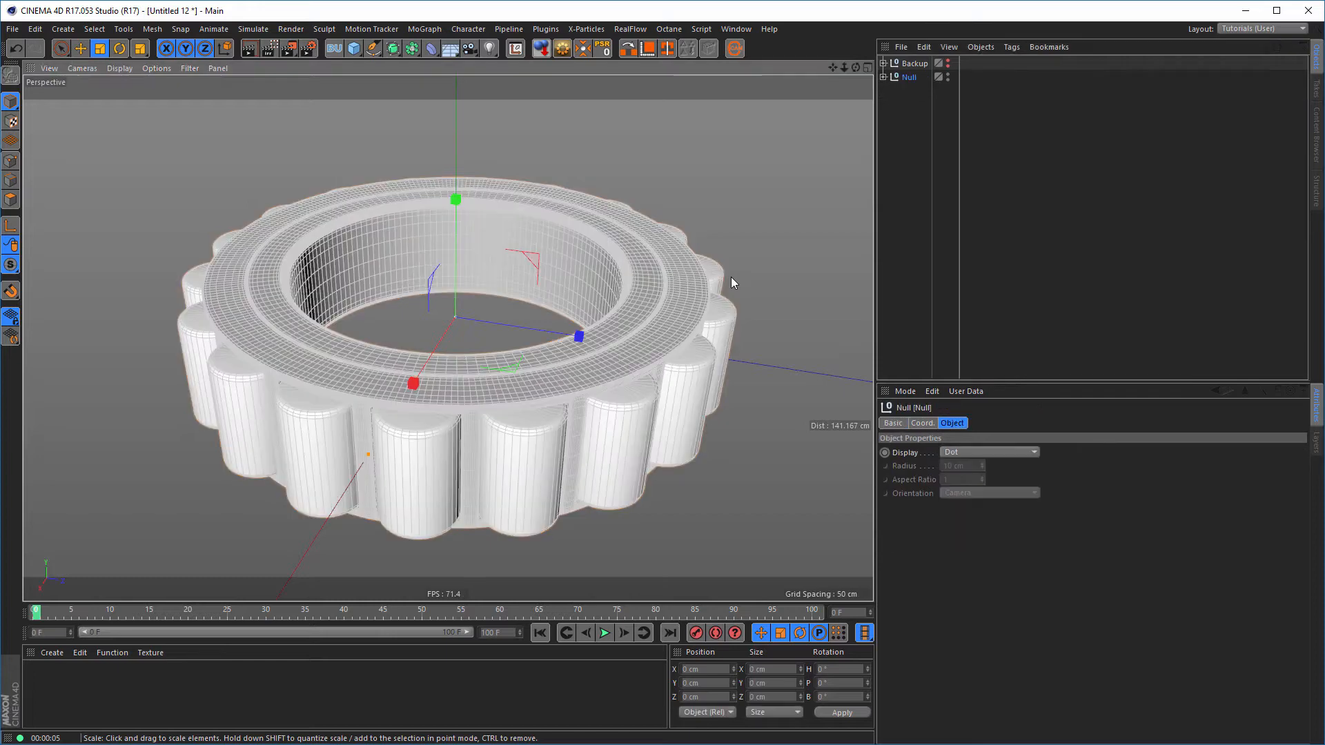
Expand the new group null and disable the Subdivision Surface inside it
left_click(883, 76)
left_click(890, 105)
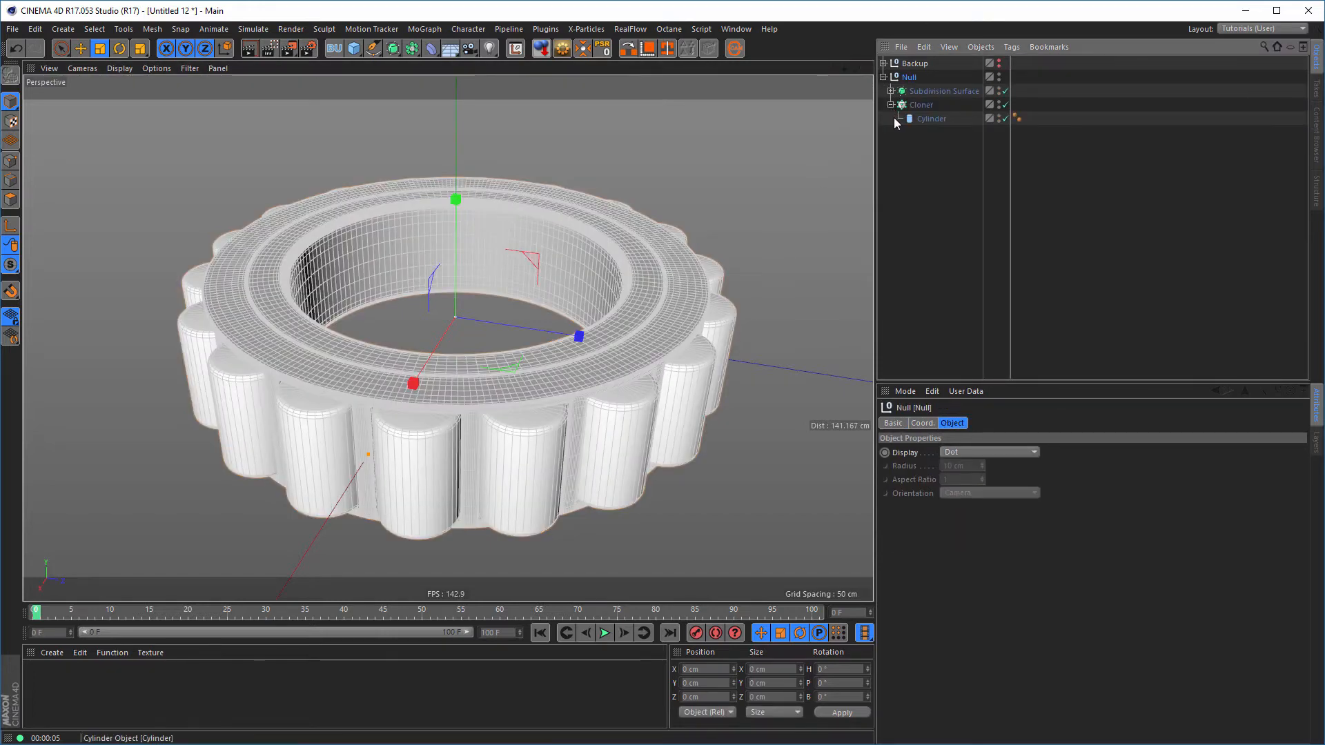
left_click(890, 105)
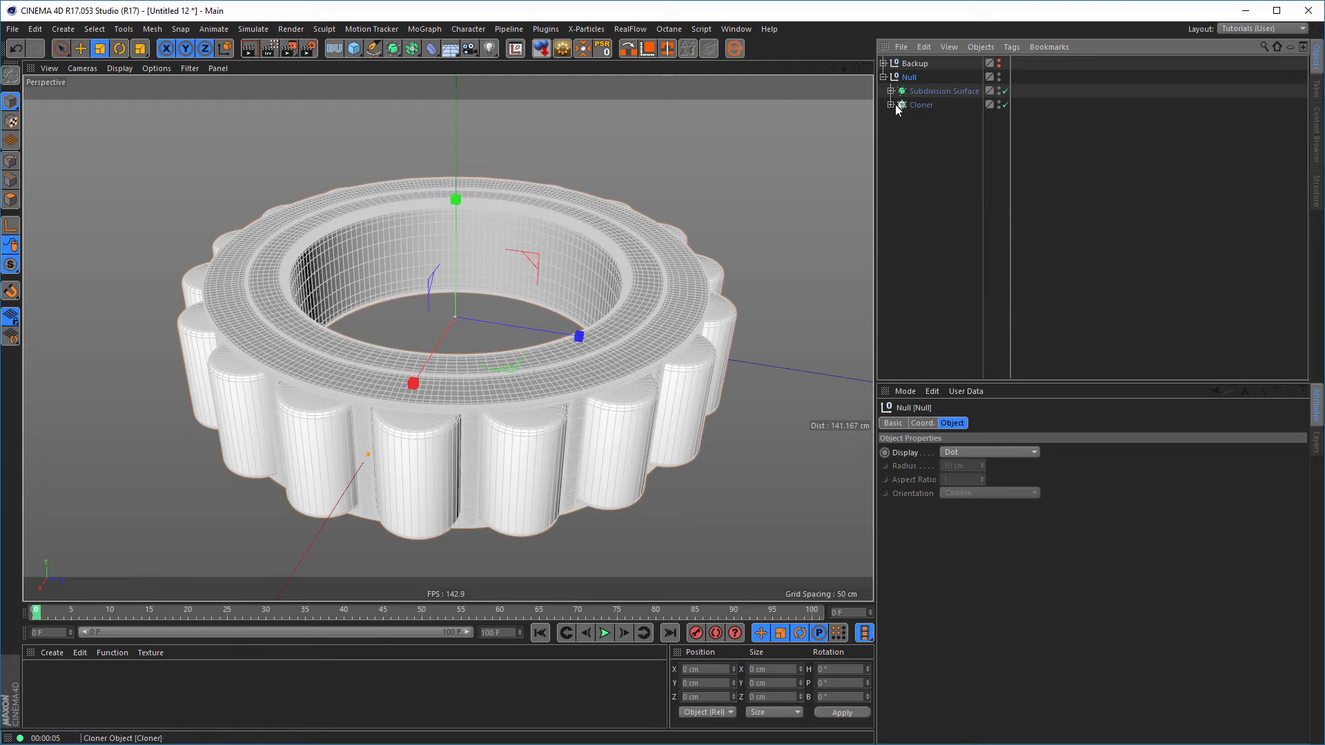
left_click(890, 91)
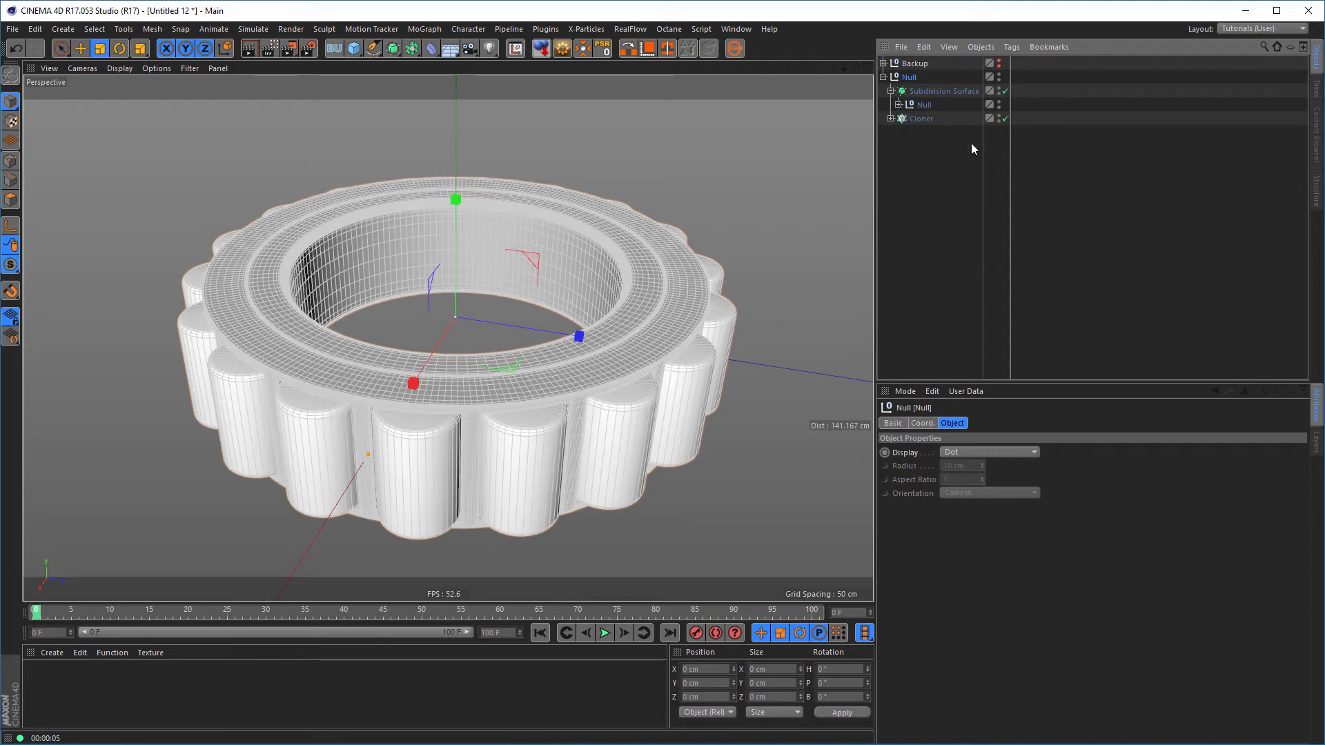
mouse_move(546, 368)
left_mouse_down("alt")
mouse_move(607, 389)
mouse_move(569, 367)
mouse_move(531, 376)
left_mouse_up("alt")
right_click_drag(531, 377, 524, 382, "alt")
middle_click_drag(516, 384, 440, 379, "alt")
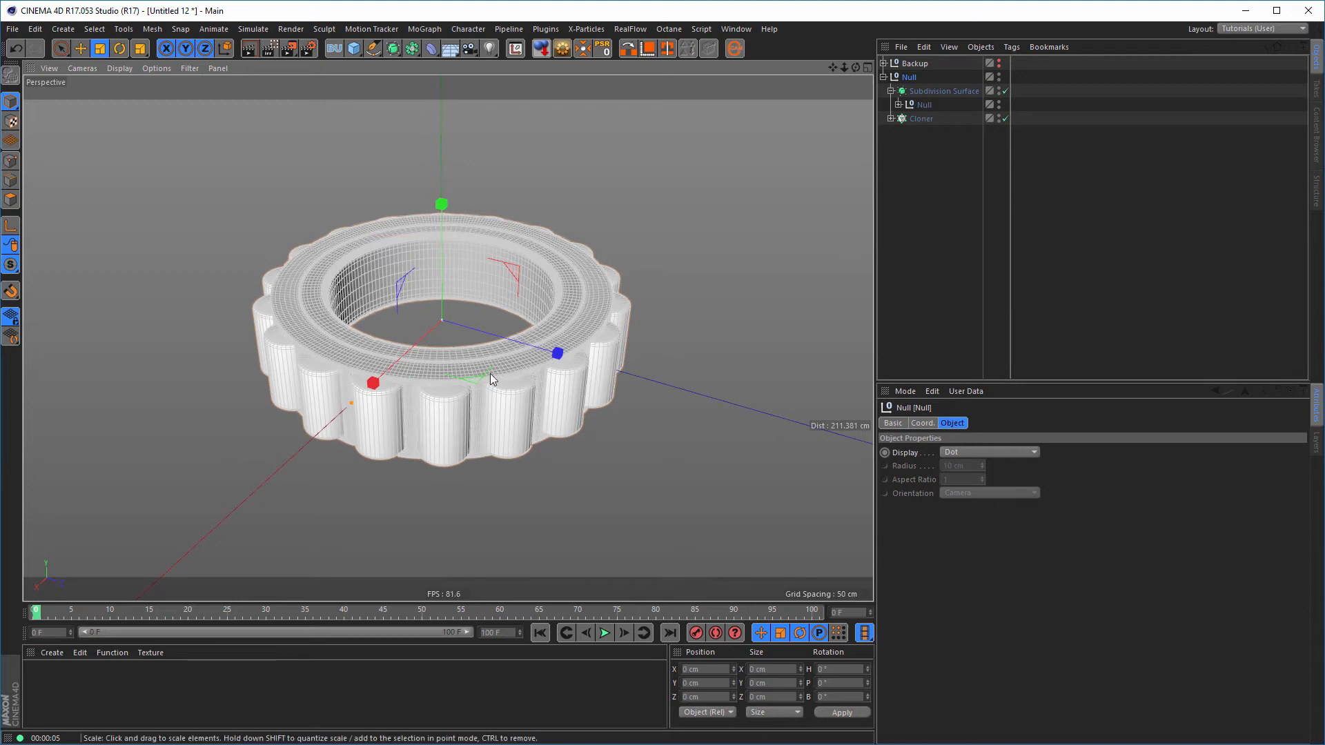
scroll(492, 380, "up", 4)
left_click(1005, 90)
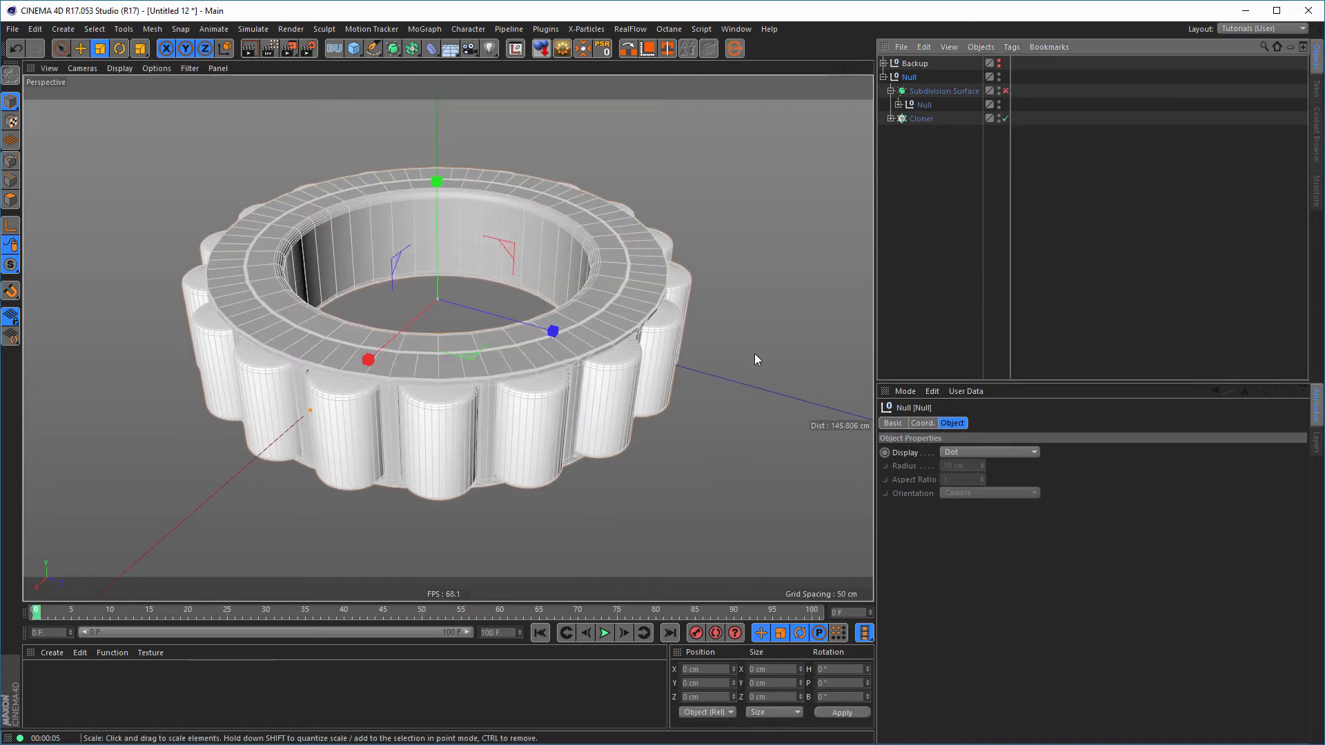
middle_click_drag(511, 404, 563, 388, "alt")
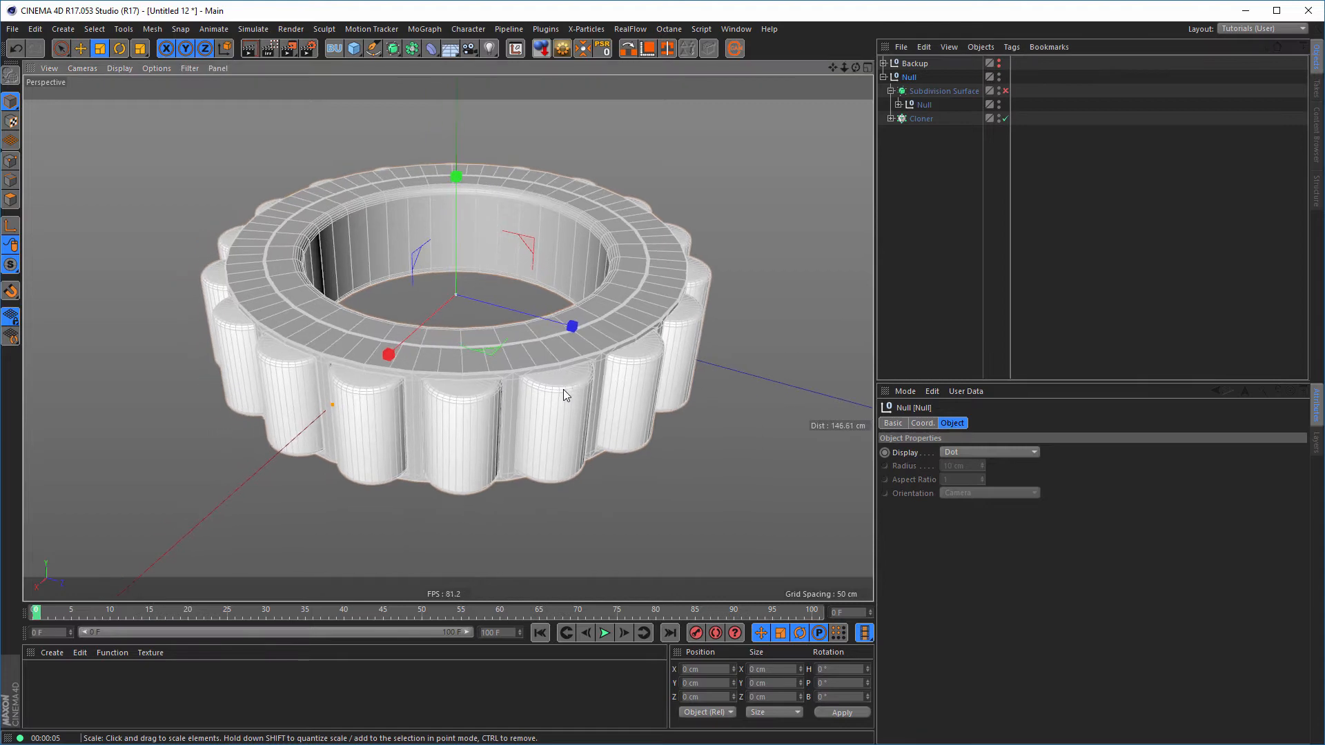
Examine the roller bearing reference photo in the Picture Viewer for the shape of the roller ring
key("shift+F6")
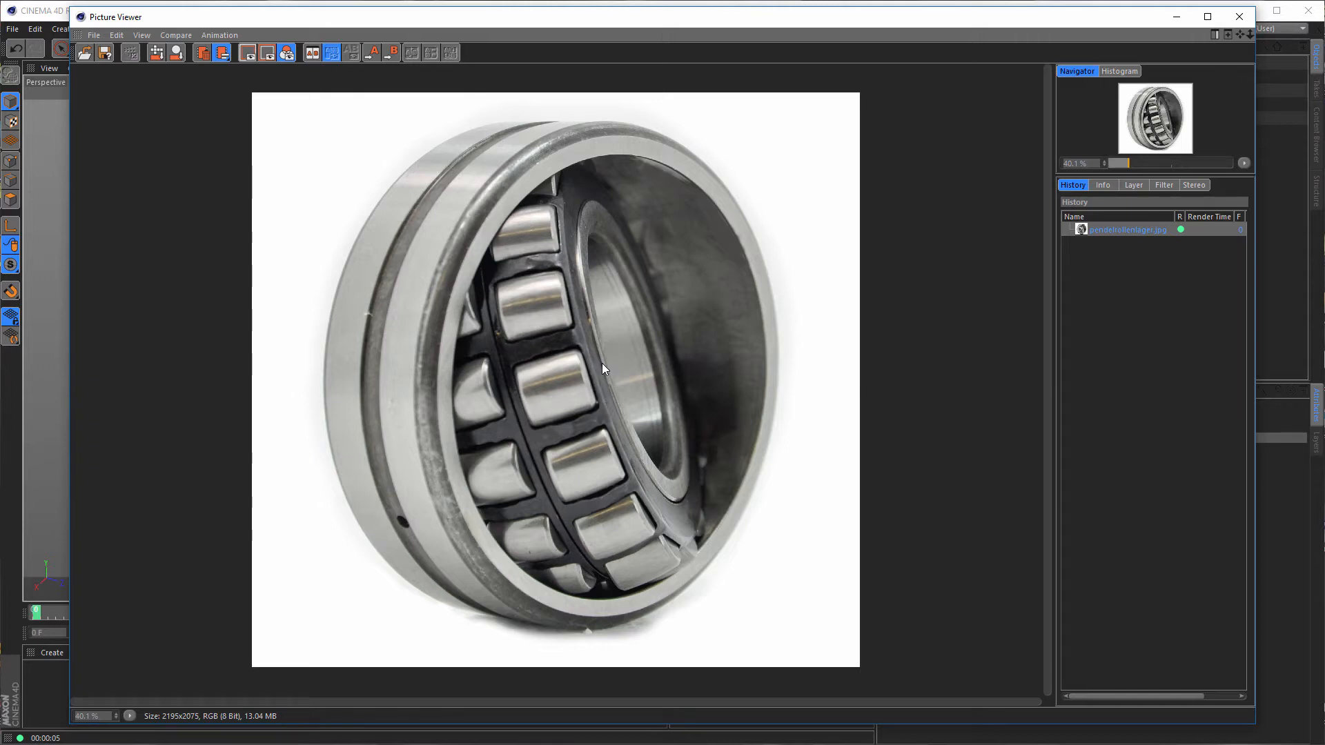
left_click(1239, 16)
left_click_drag(583, 310, 594, 348, "alt")
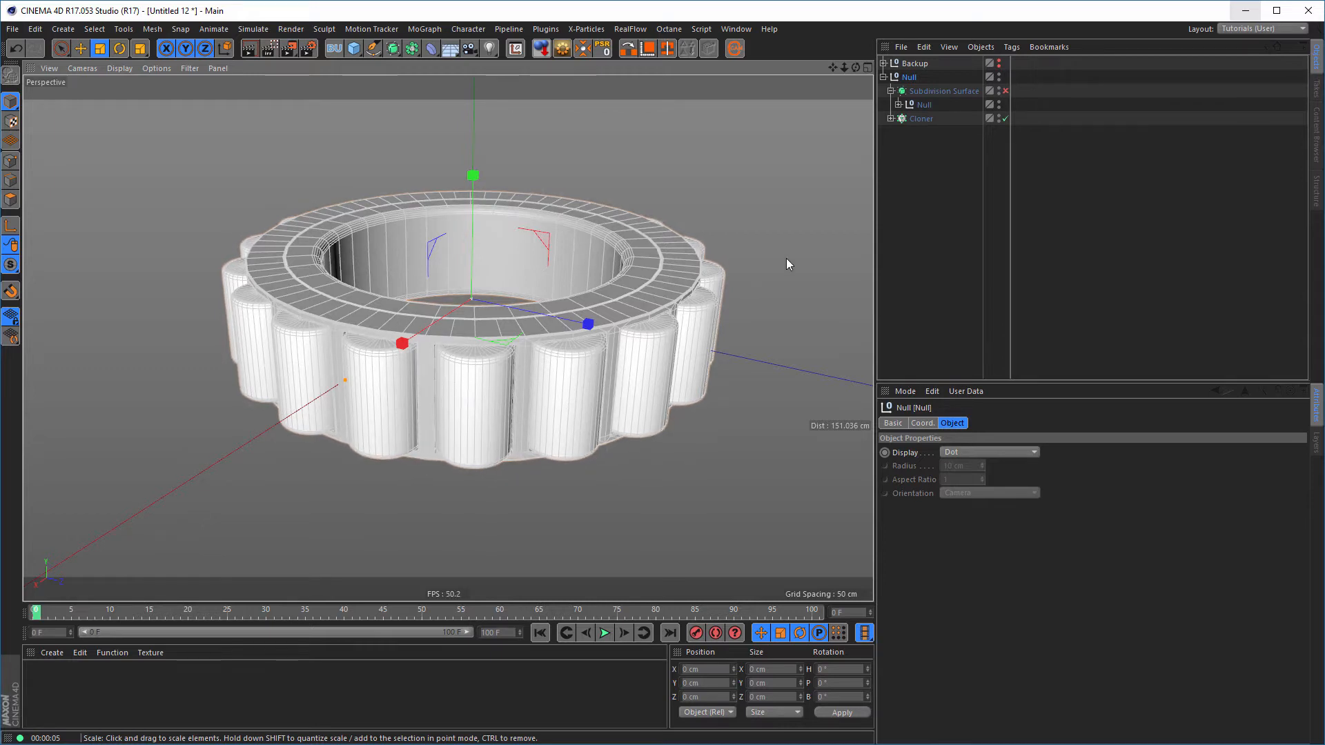
Add an FFD deformer as a child of the null that groups the Subdivision Surface and the Cloner
left_click(890, 91)
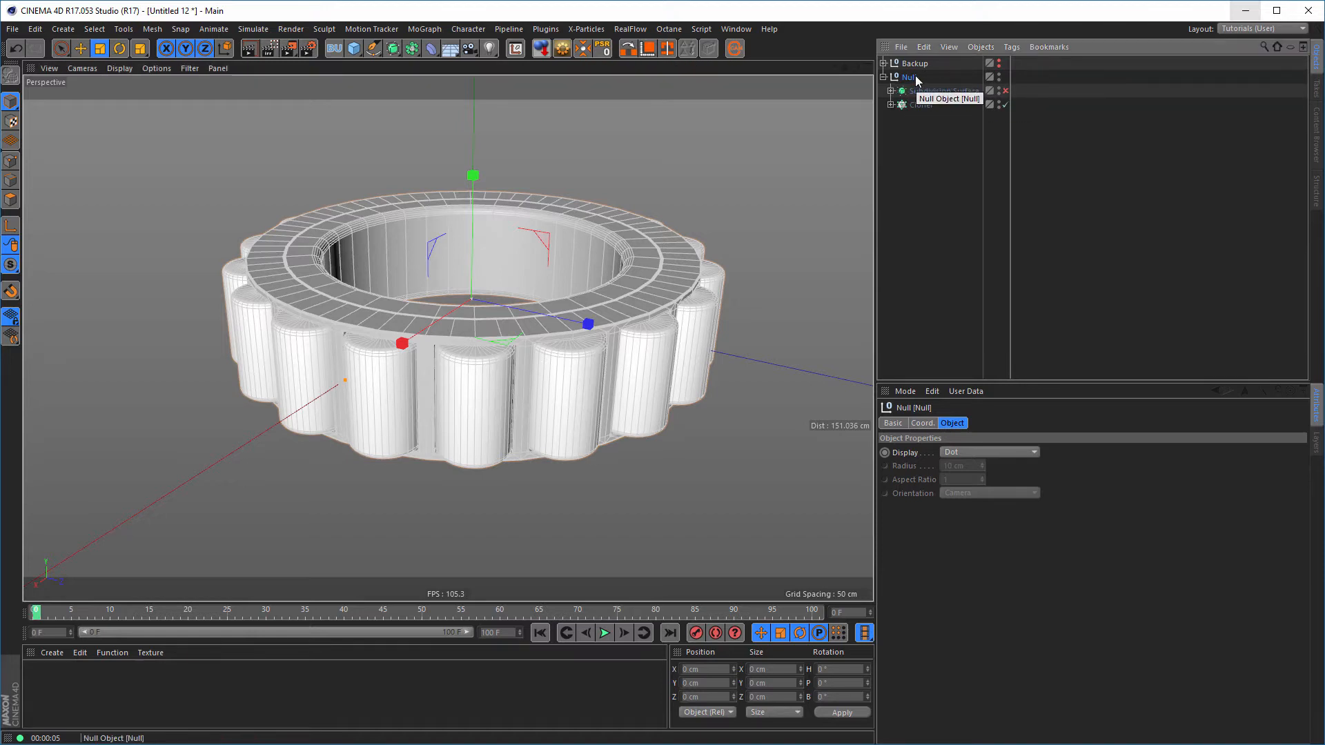
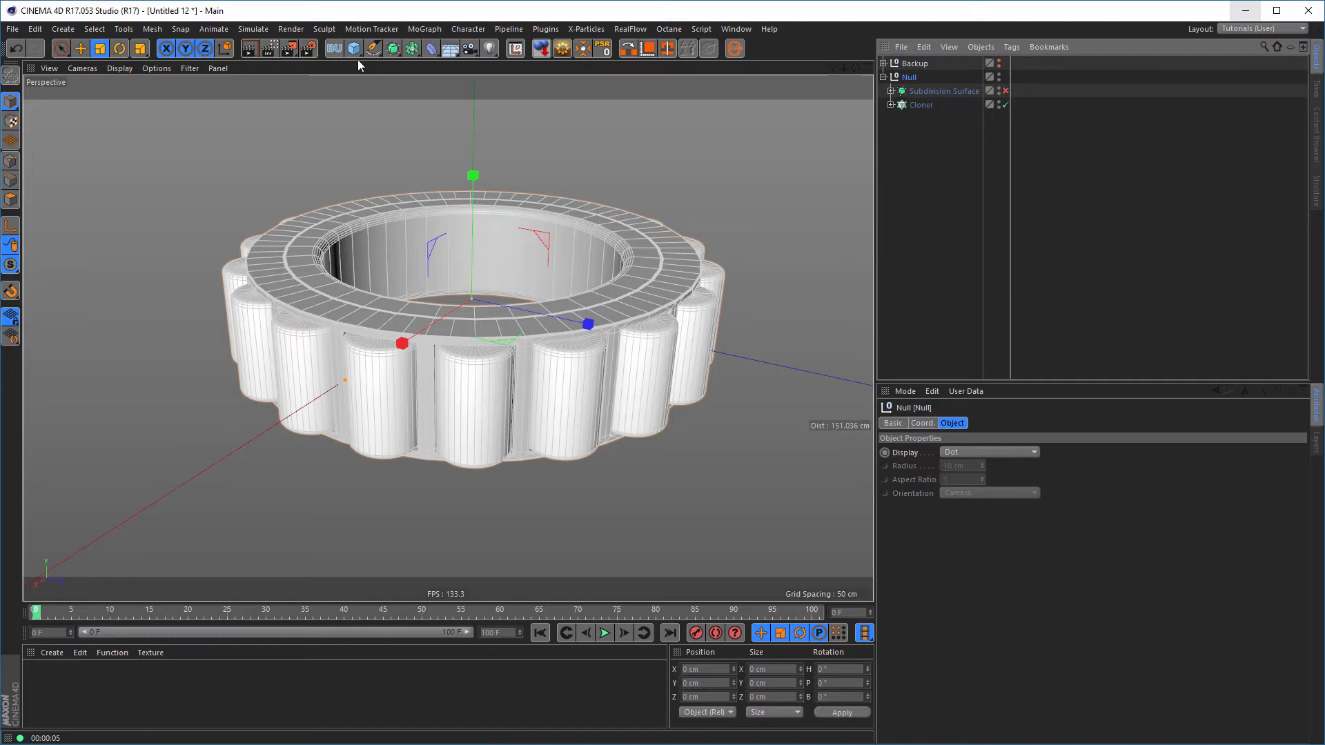
left_click(432, 48)
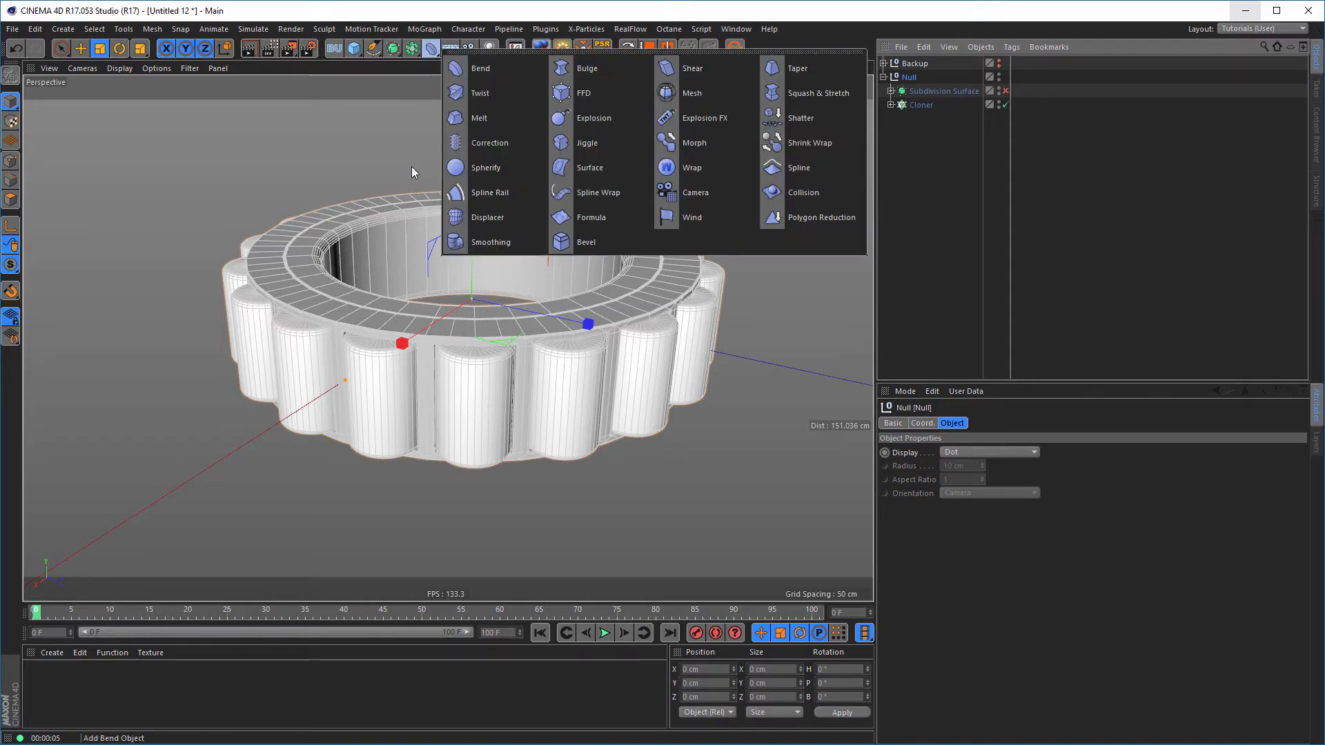
left_click(596, 93)
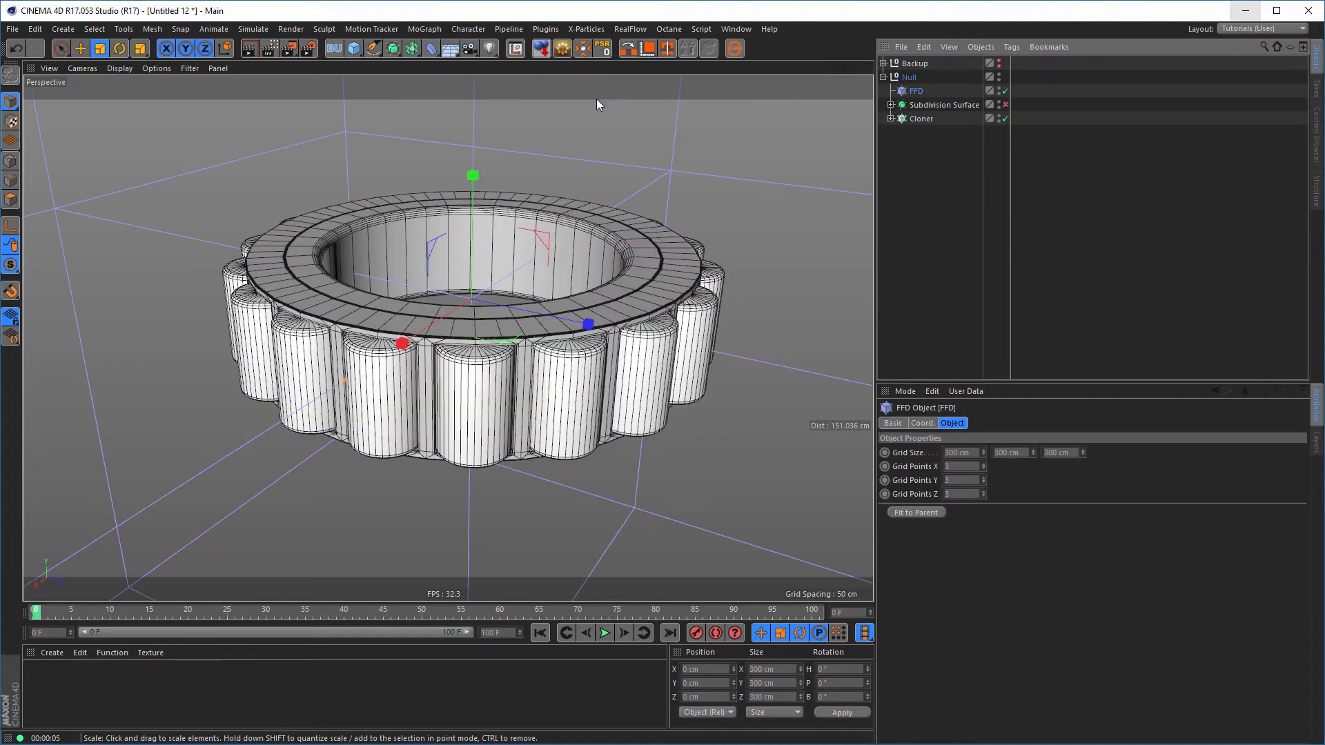
Place the FFD under the Outer object, fit its cage to that parent, and move it back directly under the group null
left_click(891, 105)
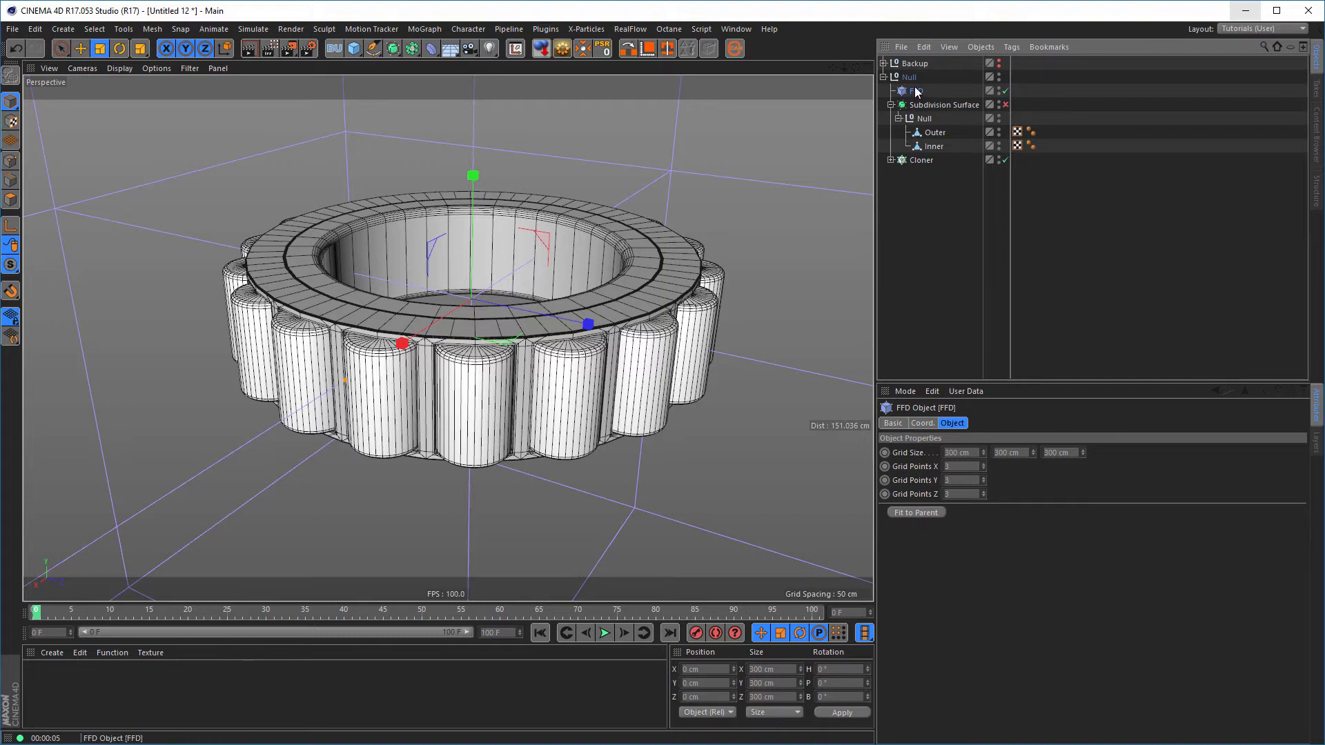
left_click_drag(916, 92, 939, 138)
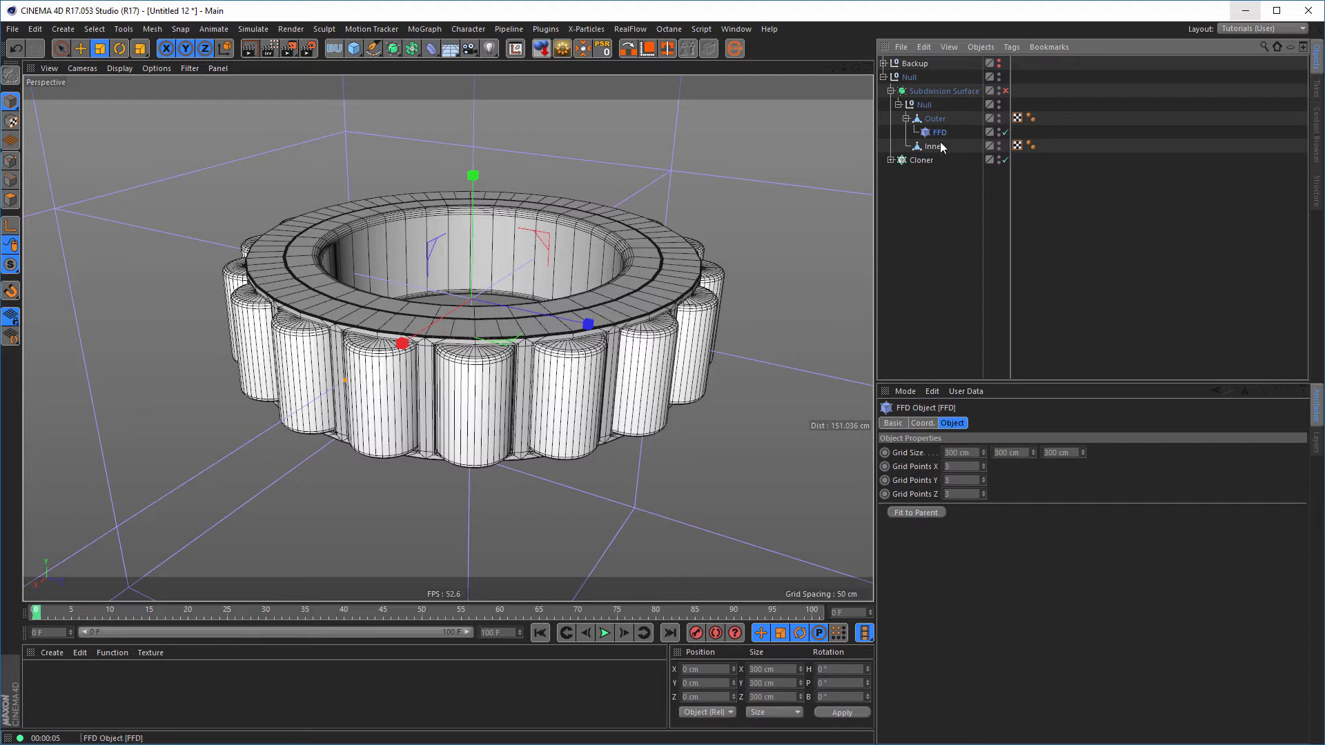
left_click(904, 512)
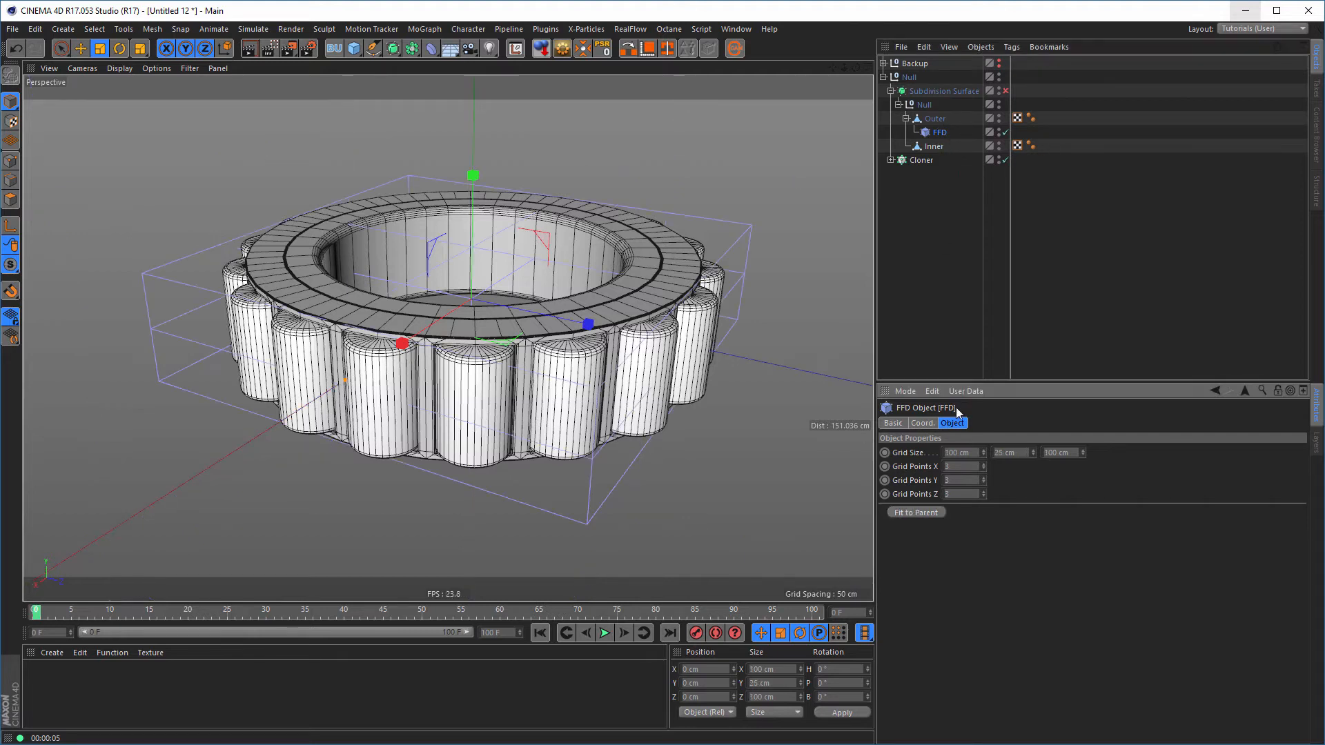
left_click_drag(933, 134, 921, 85)
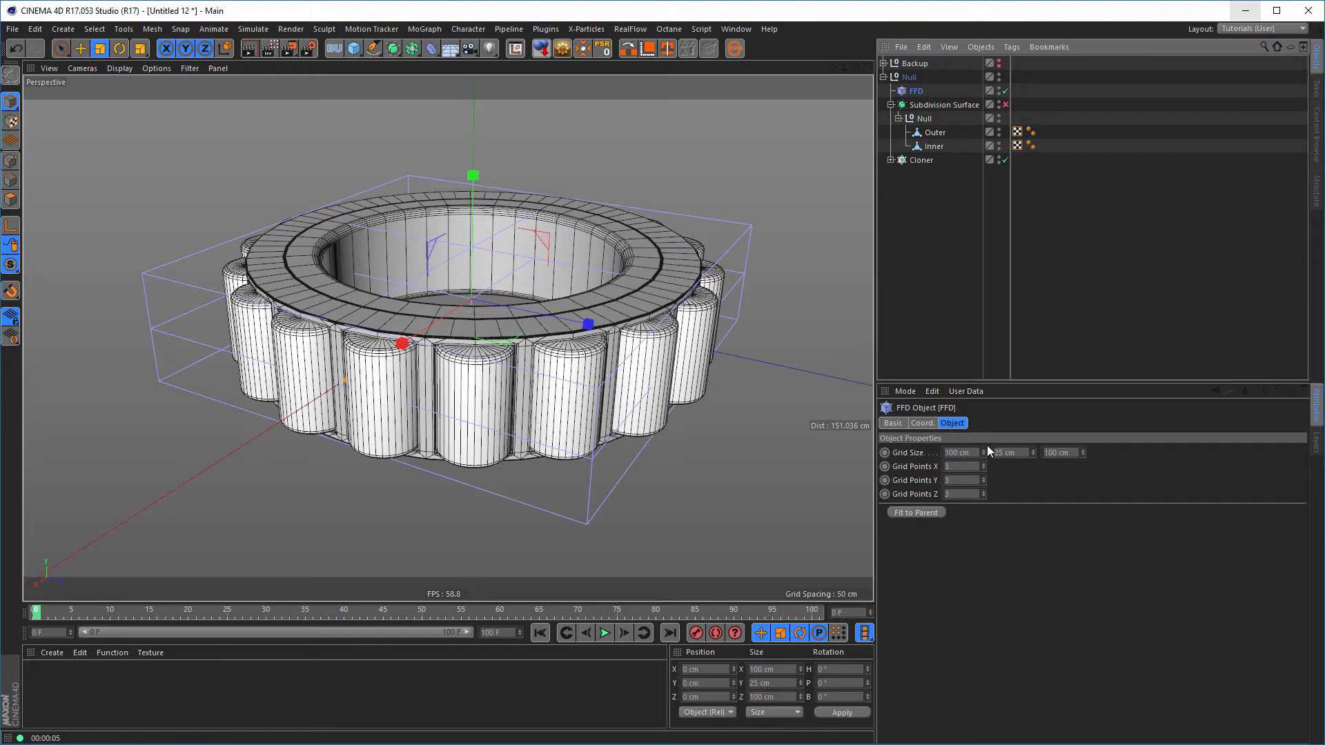
Set the FFD's grid size to 120 cm in X, 30 cm in Y and 120 cm in Z
left_click(1020, 452)
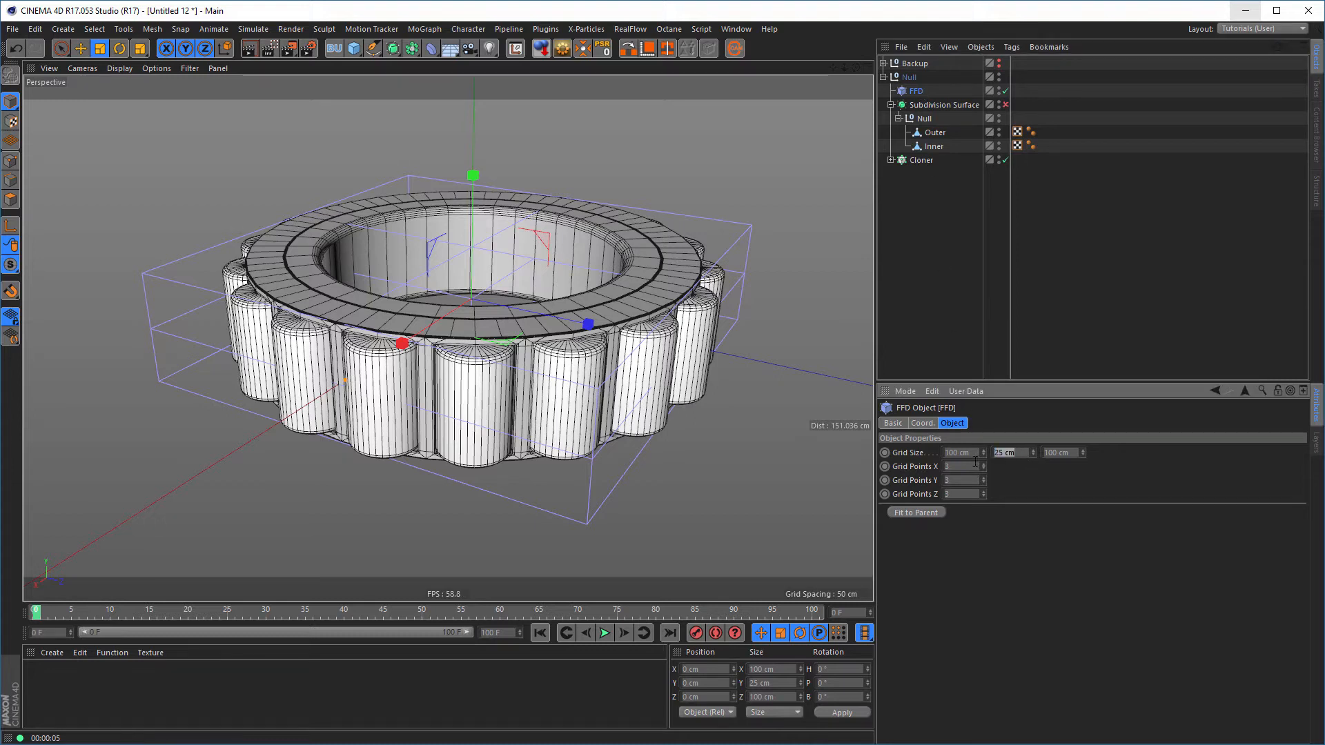
type("30")
key("Return")
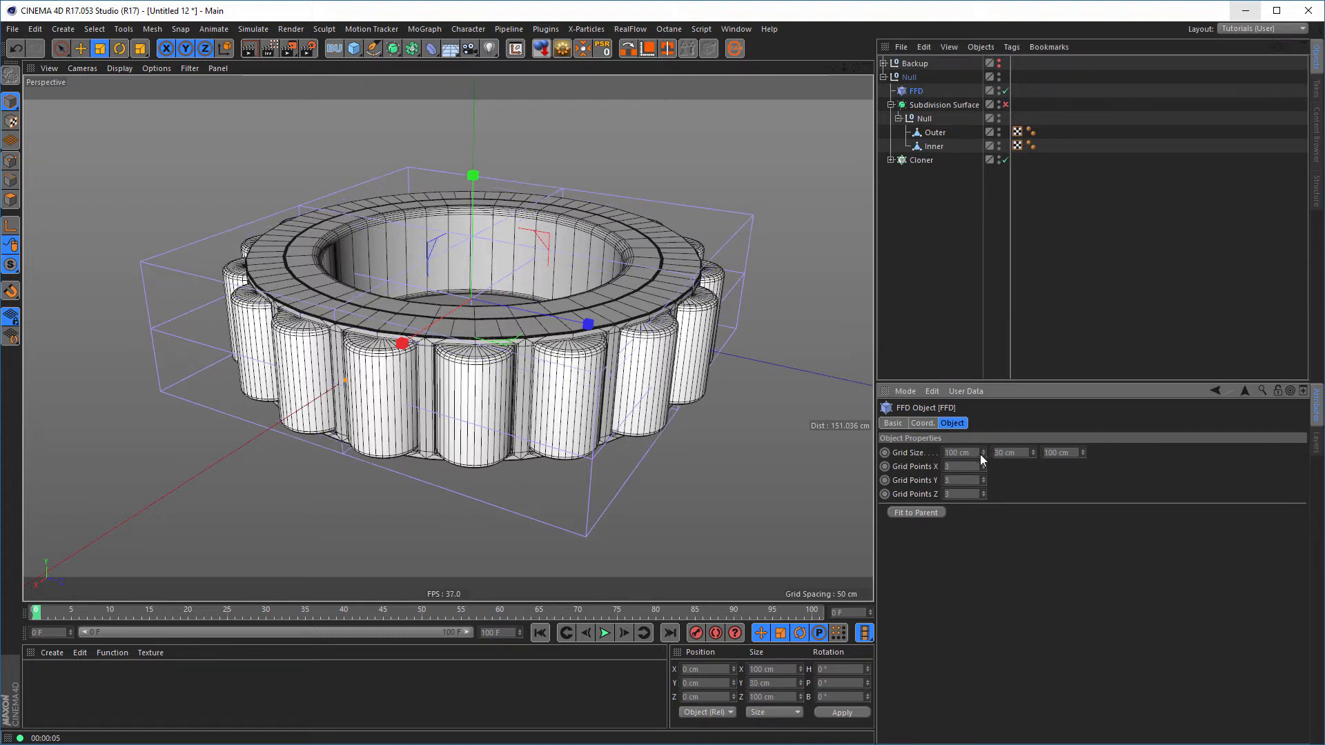
left_click(970, 453)
type("120")
key("Tab")
key("Tab")
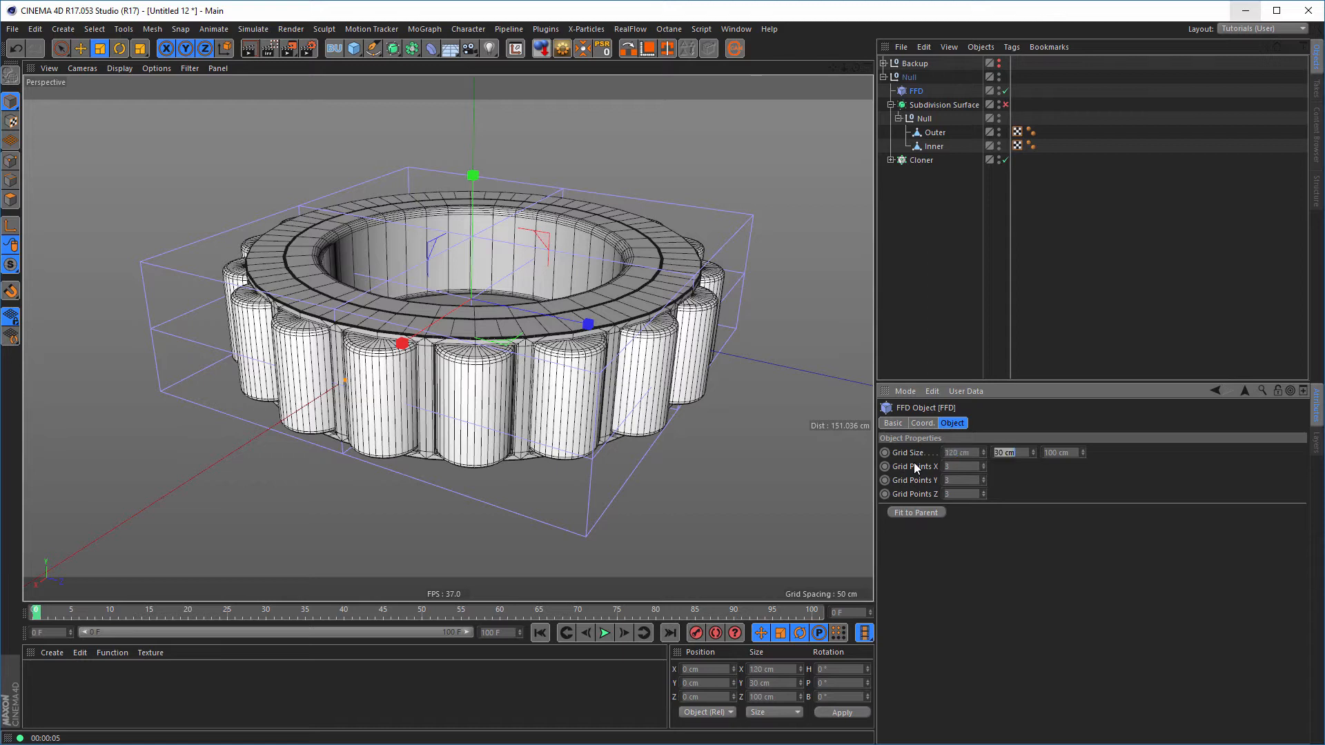
type("120")
key("Return")
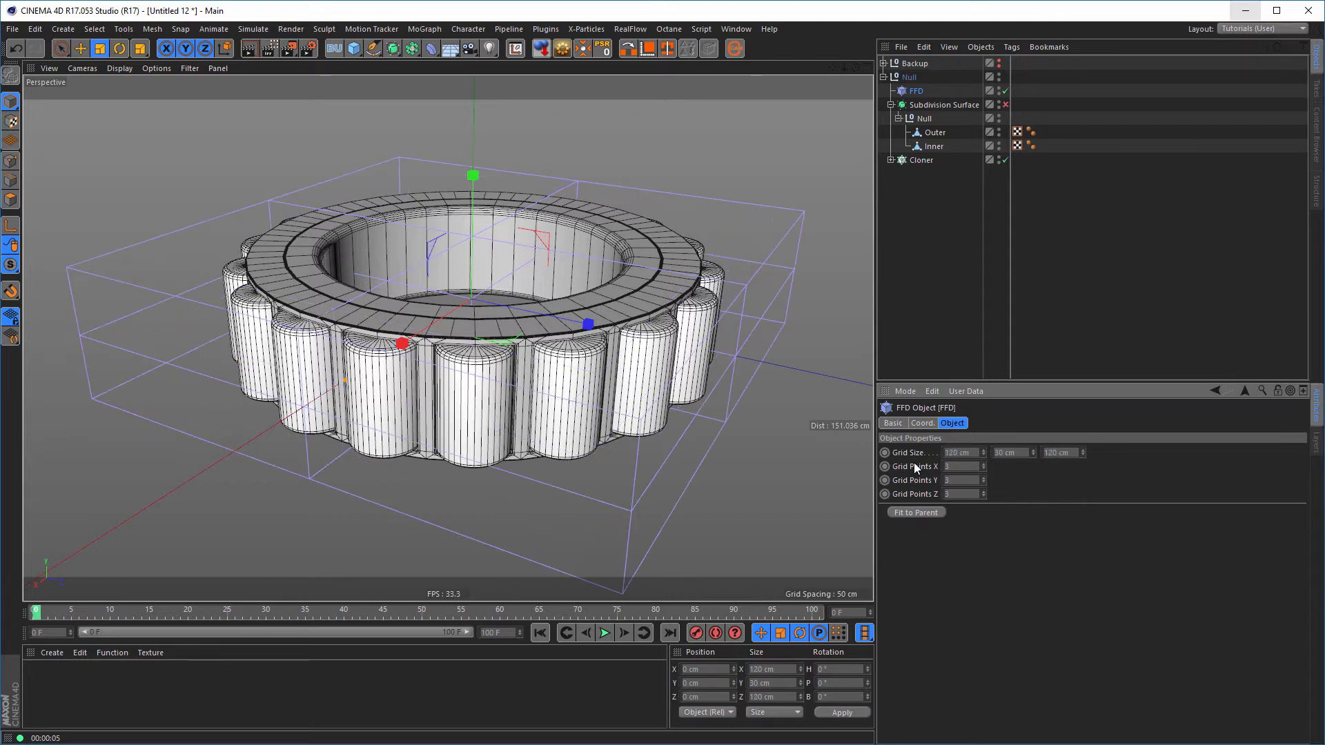
Reduce the FFD's grid points to 2 in each of X, Y and Z
left_click(984, 469)
left_click(985, 482)
left_click(985, 496)
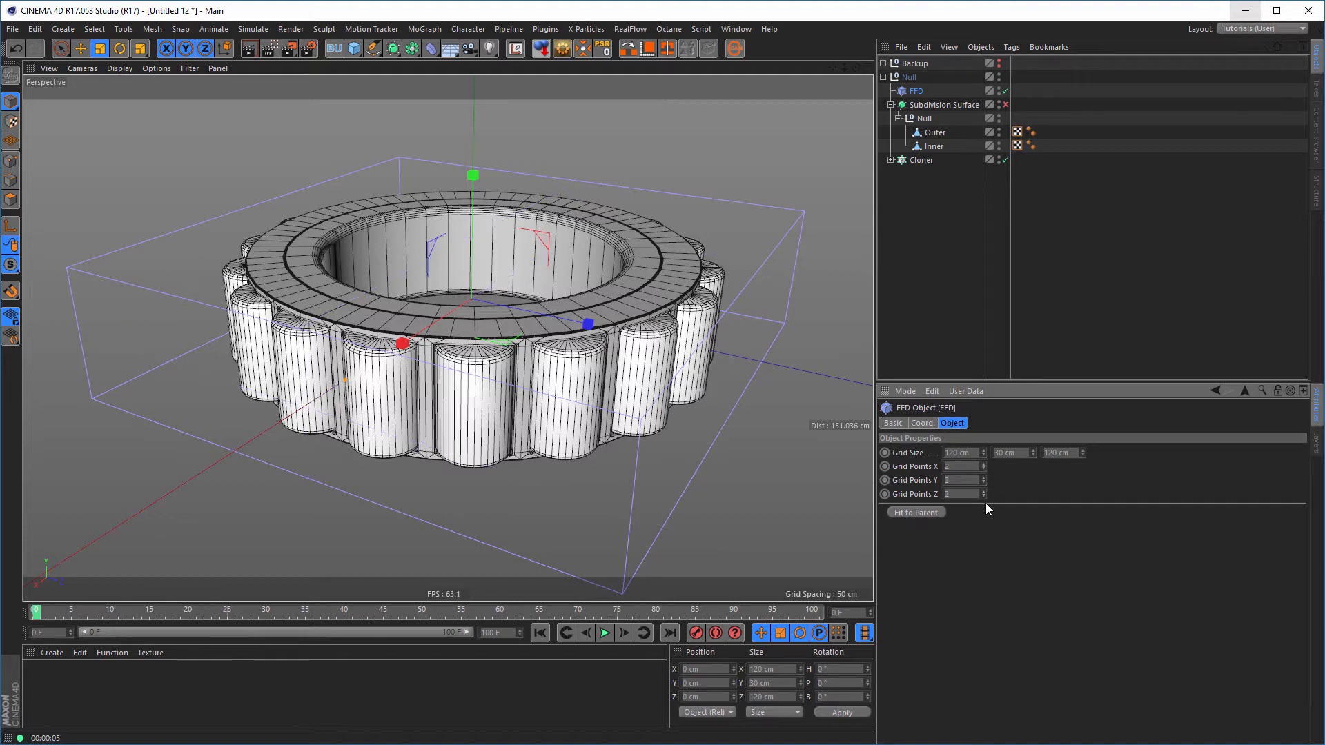
Select the four lower corner points of the FFD cage in point mode with Live Selection
middle_click_drag(612, 399, 586, 333, "alt")
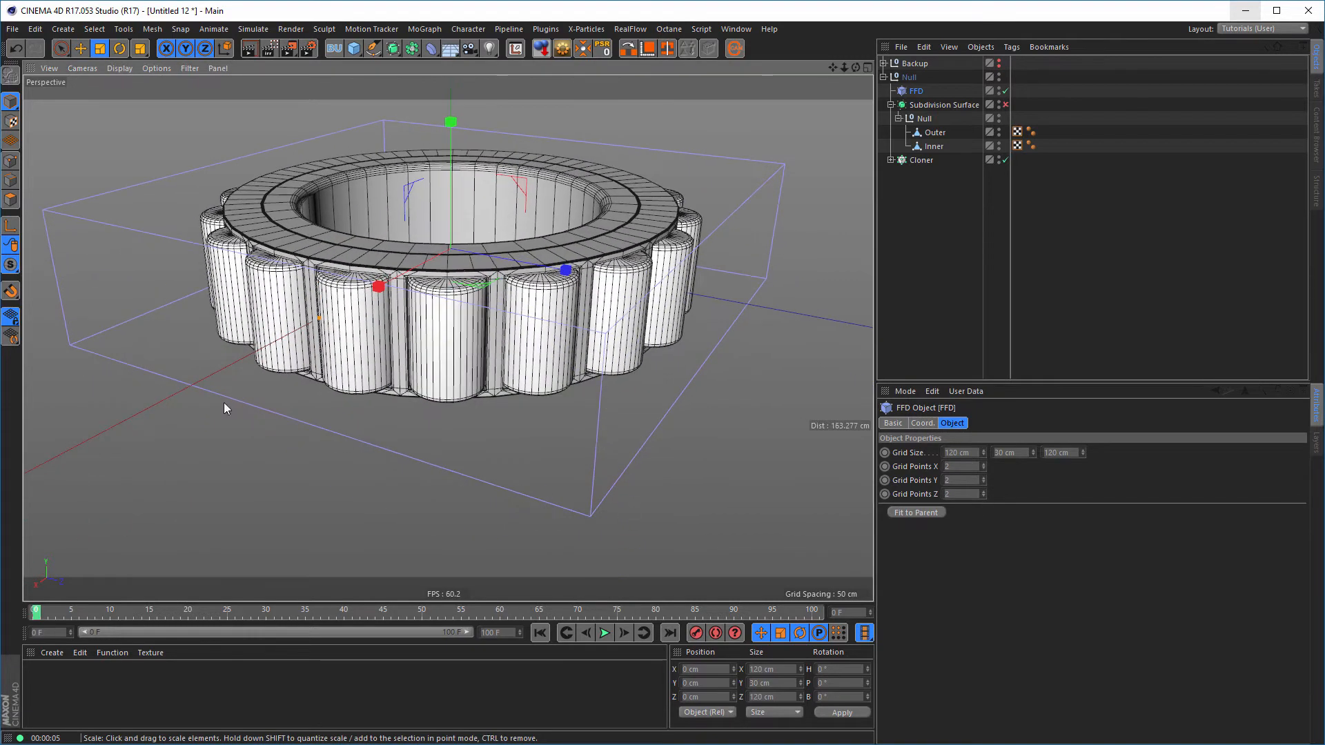
left_click(11, 160)
key("space")
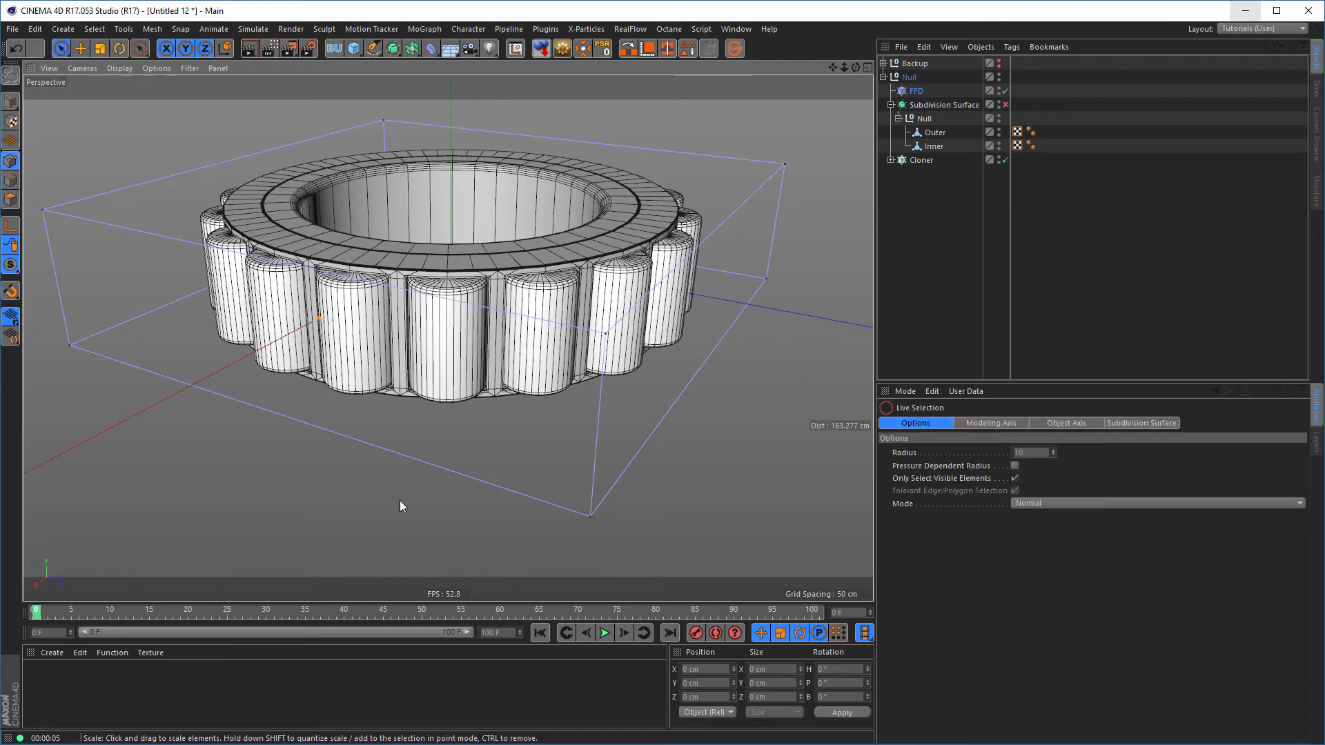
left_click(590, 517)
left_click(766, 278, "shift")
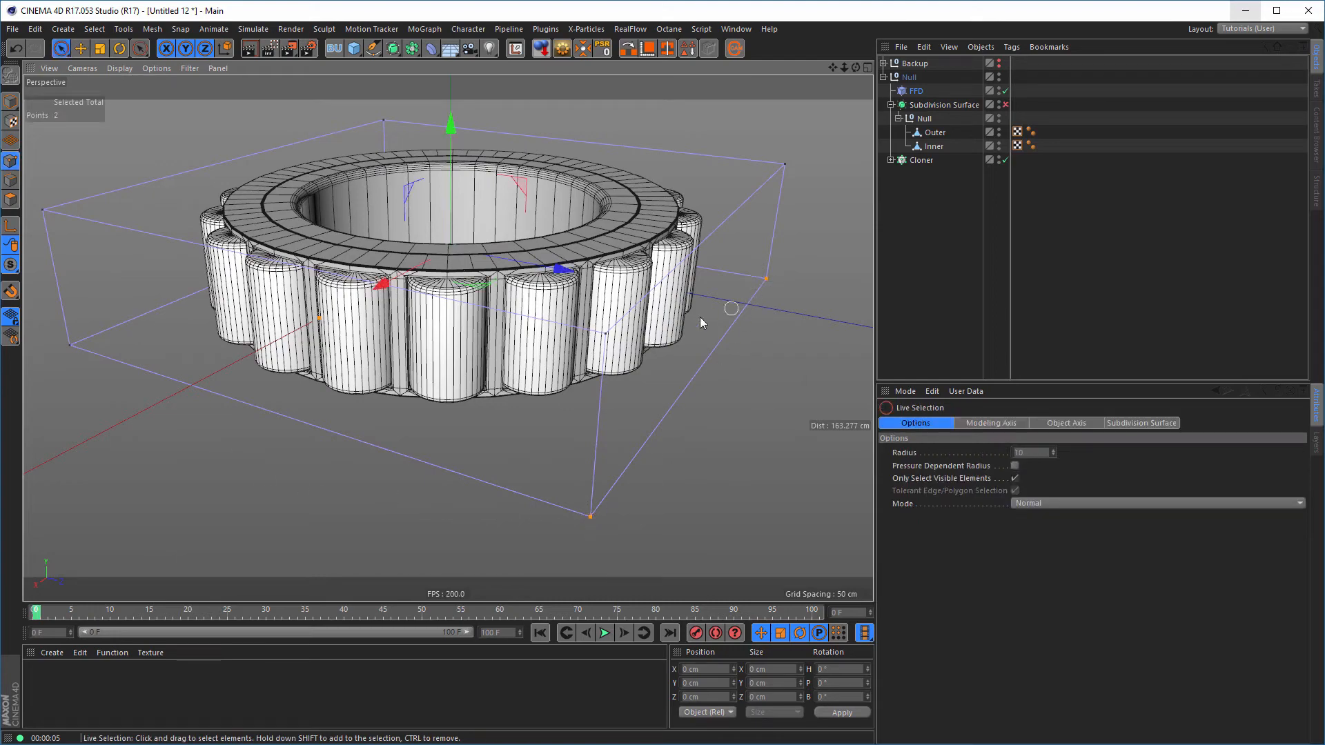
left_click(69, 345, "shift")
middle_click_drag(268, 208, 340, 214, "alt")
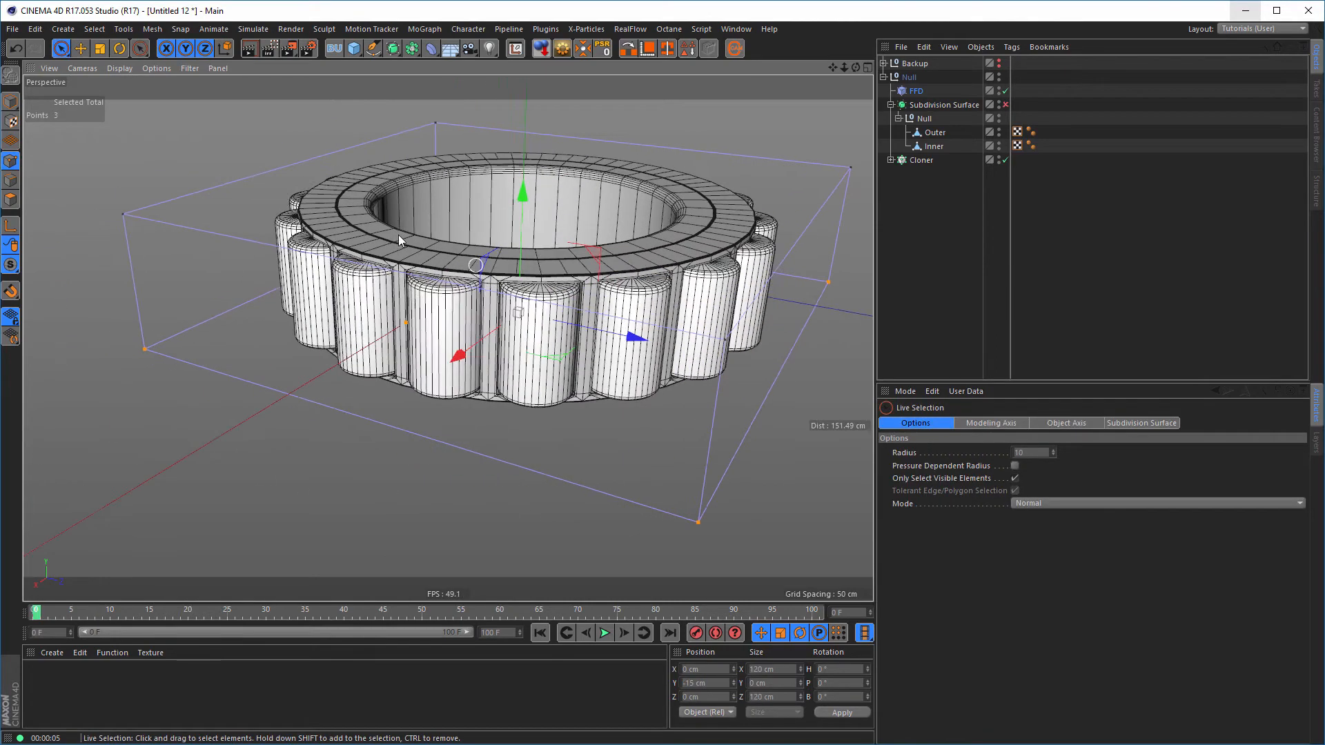
left_click_drag(340, 214, 98, 231, "alt")
middle_click_drag(140, 256, 349, 307, "alt")
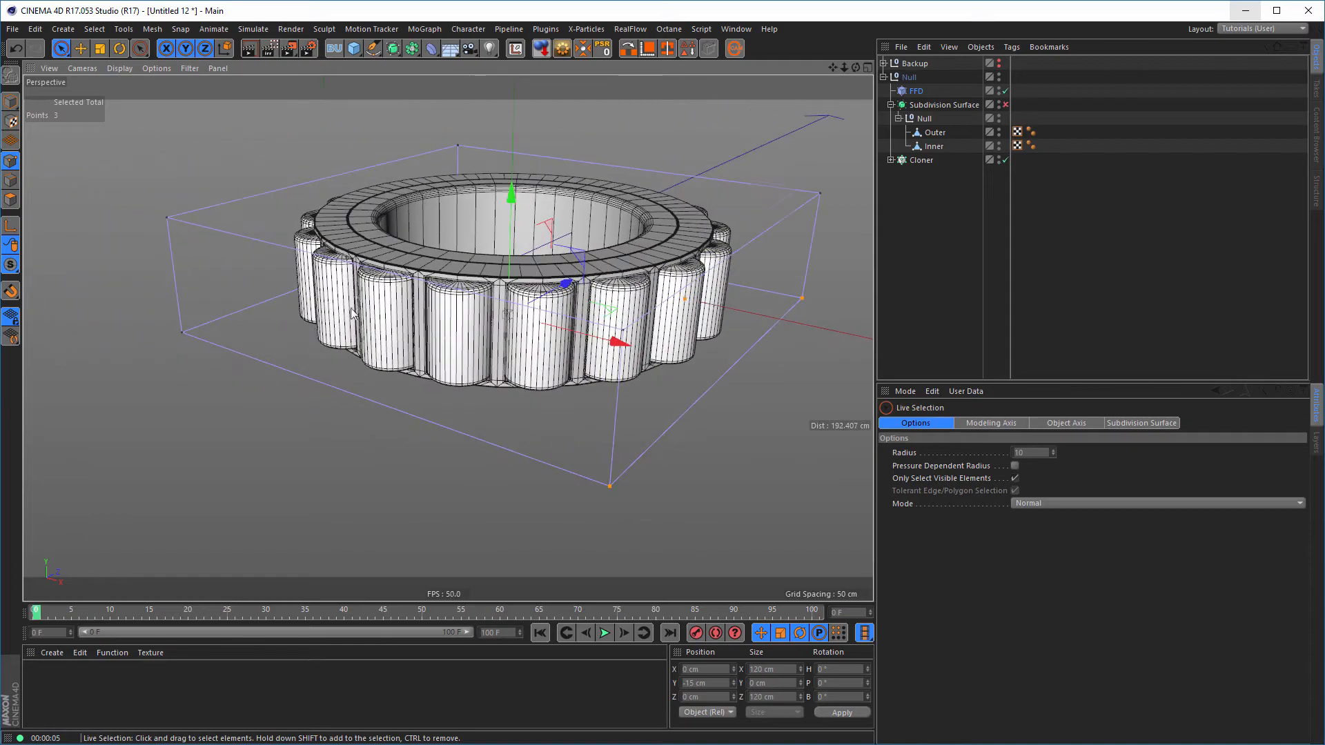
left_click(182, 333, "shift")
left_click_drag(465, 273, 566, 290, "alt")
middle_click_drag(566, 290, 365, 279, "alt")
left_click_drag(438, 279, 454, 235, "alt")
middle_click_drag(378, 276, 503, 216, "alt")
left_click_drag(512, 251, 635, 378, "alt")
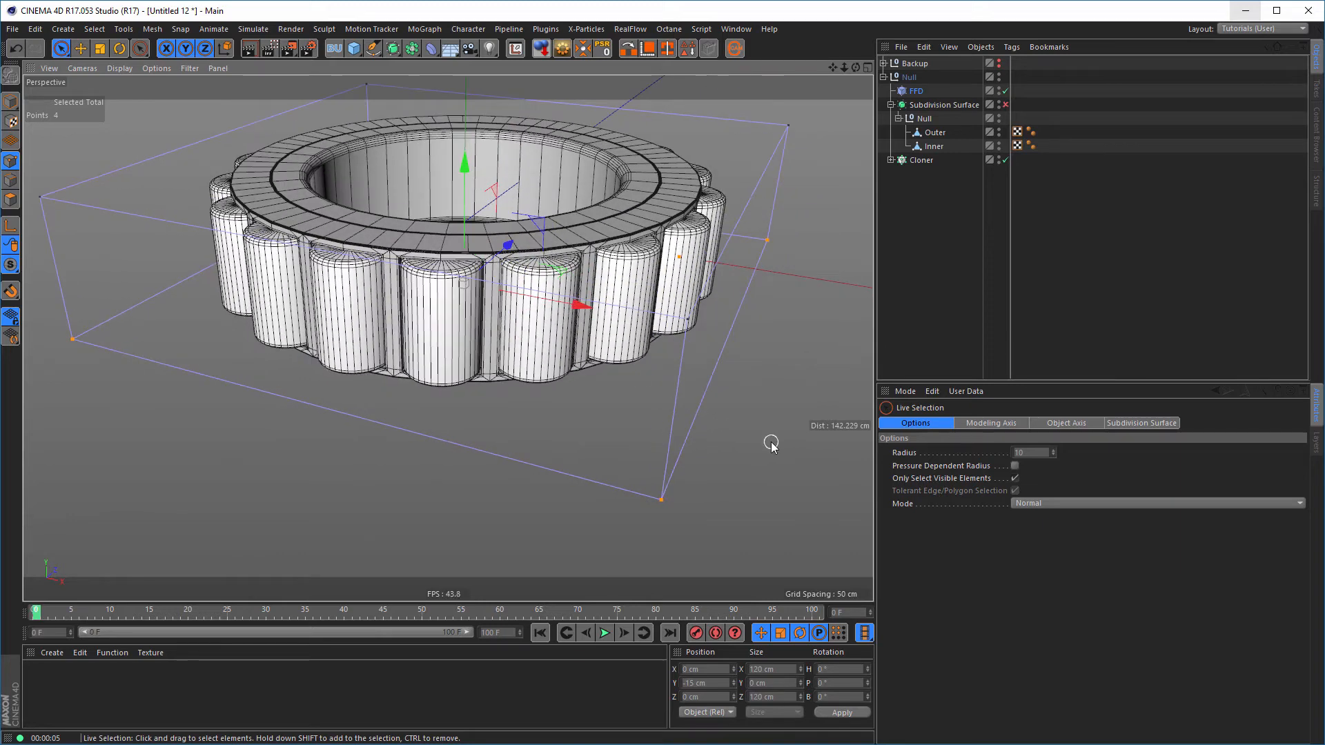
Scale the selected lower cage points inward to 114 cm in X and Z to taper the ring, and collapse the Subdivision Surface hierarchy
key("t")
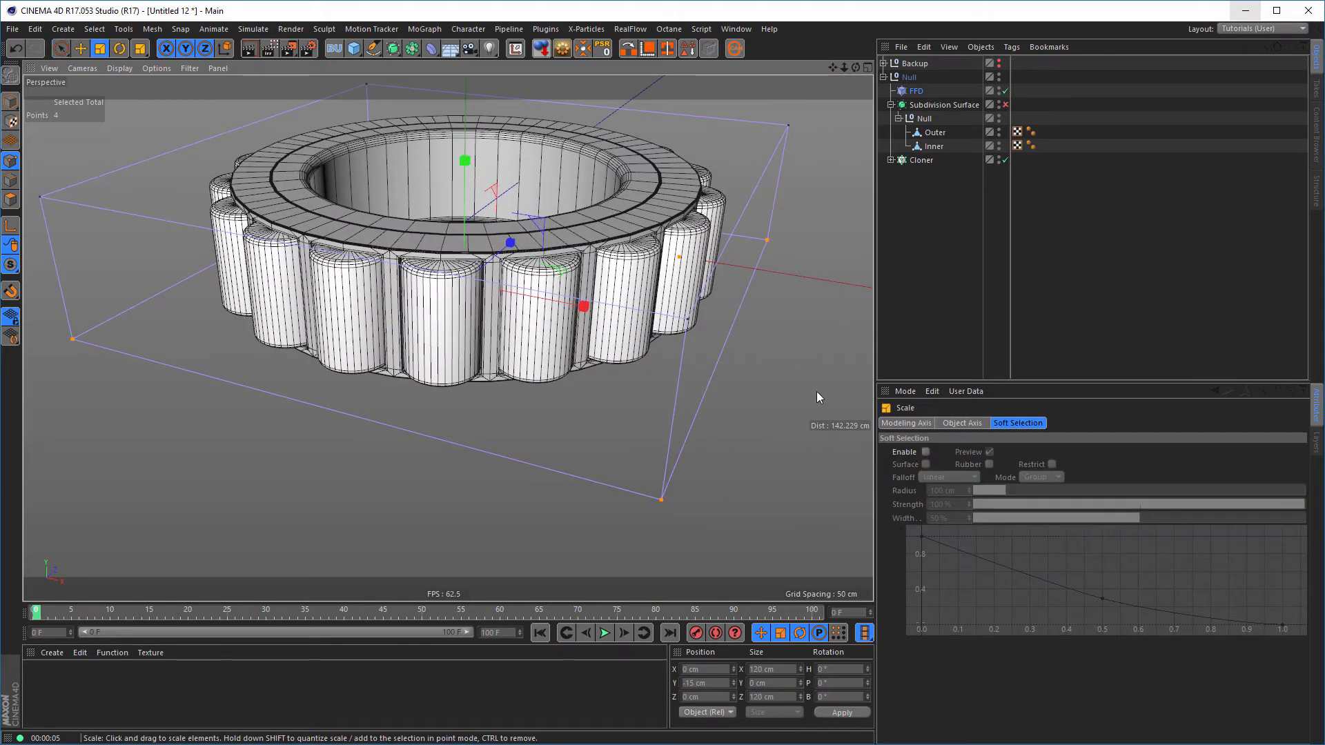
left_click_drag(823, 382, 724, 341)
middle_click_drag(655, 341, 428, 310, "alt")
left_click_drag(428, 316, 501, 313, "alt")
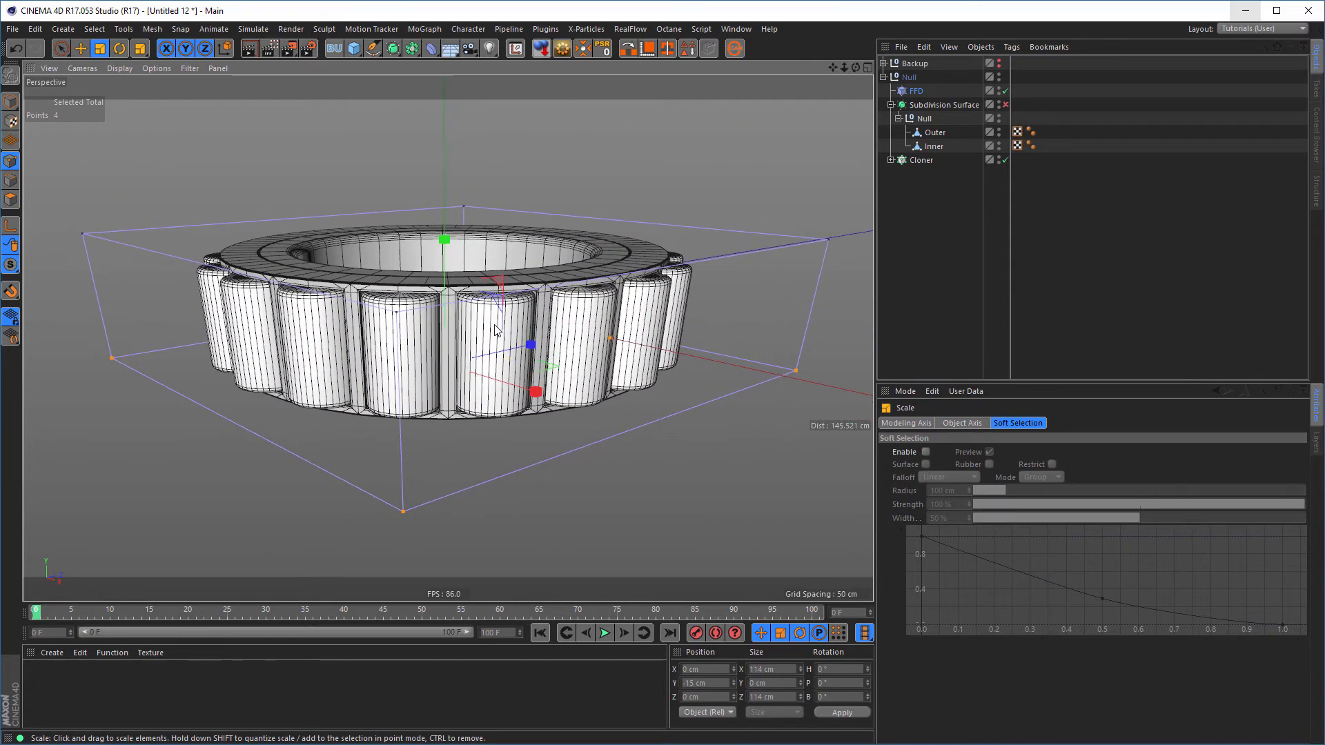
middle_click_drag(501, 313, 537, 327, "alt")
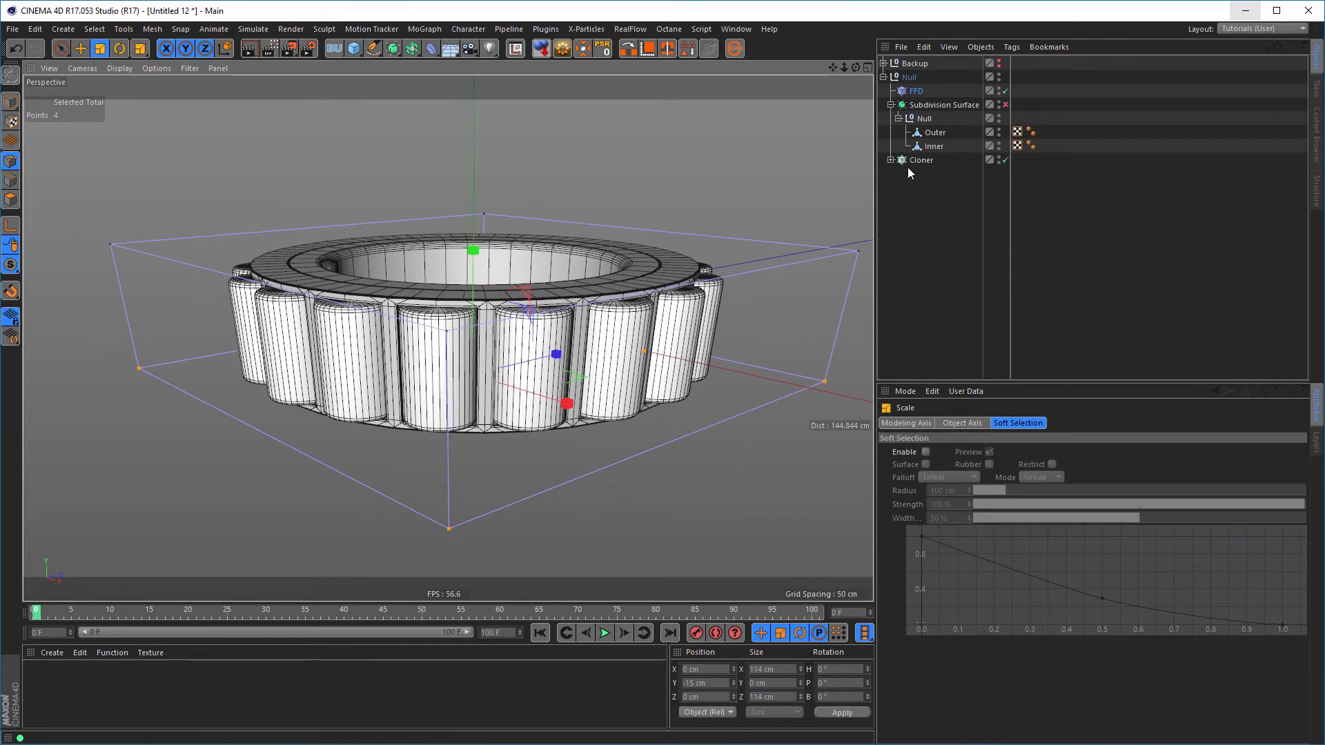
left_click(891, 104)
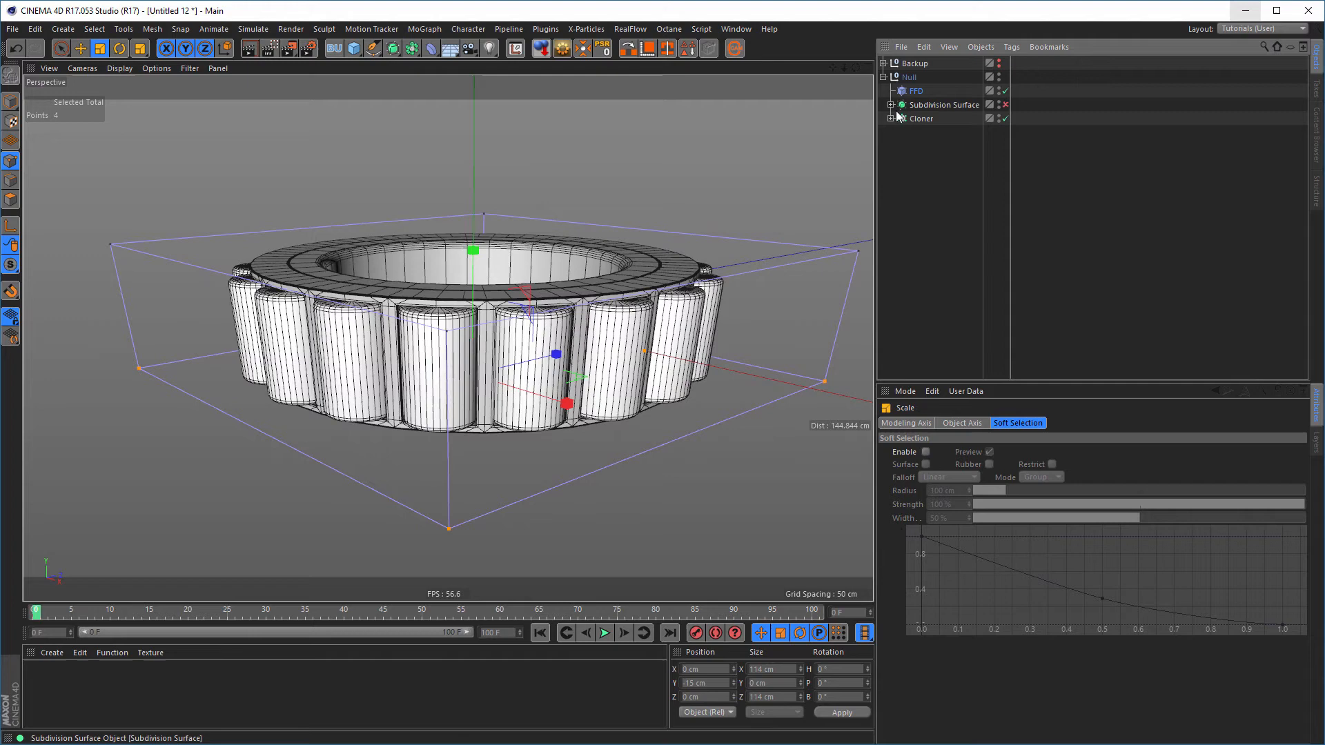
Hide the FFD deformer's cage in the viewport
left_click(999, 88)
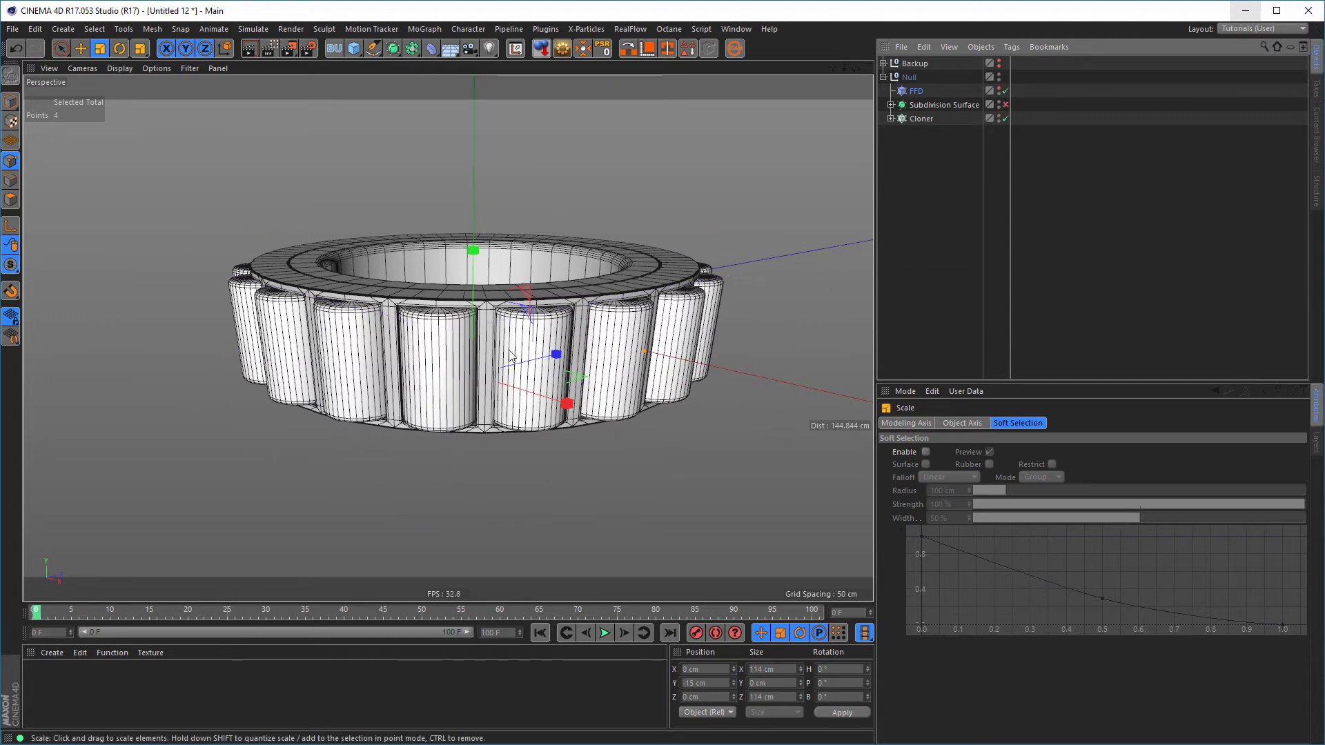
middle_click_drag(432, 349, 432, 366, "alt")
left_click_drag(432, 370, 594, 453, "alt")
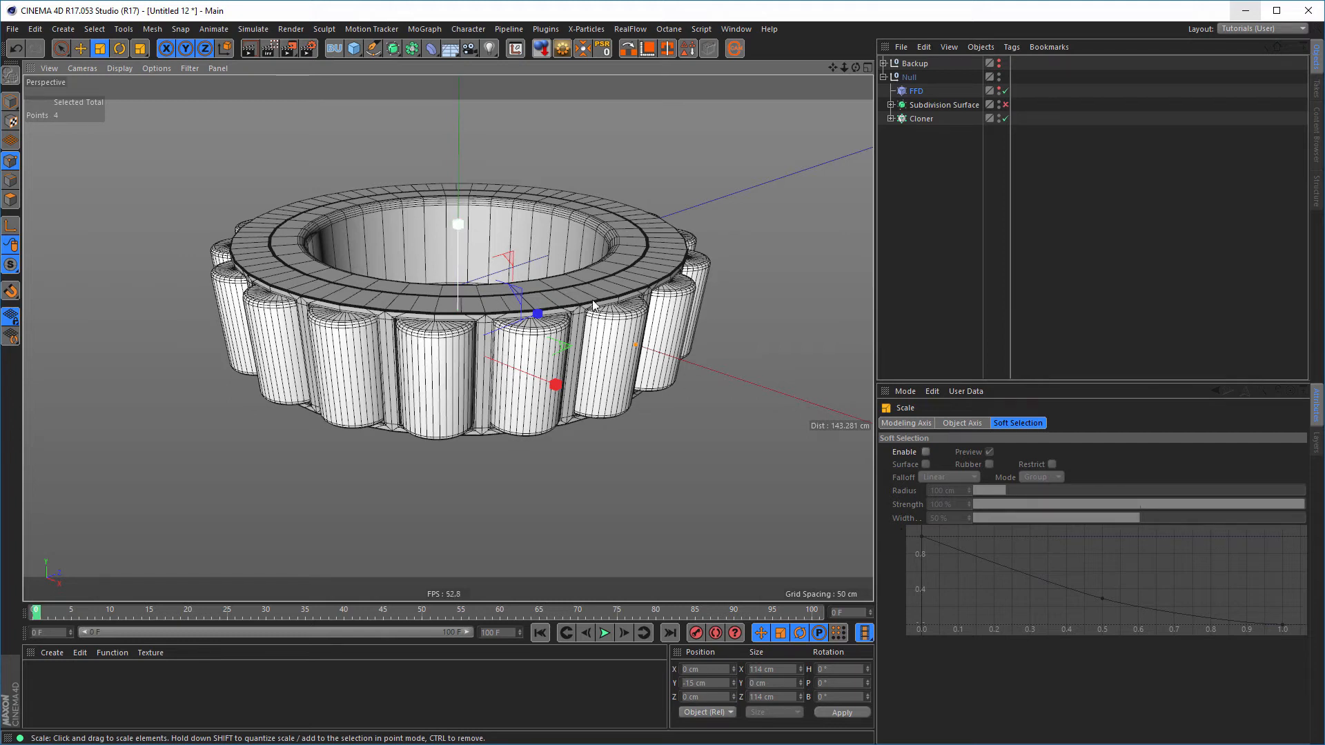
Collapse the null holding the ring, rollers and FFD, and rename it Object
left_click(884, 76)
double_click(913, 78)
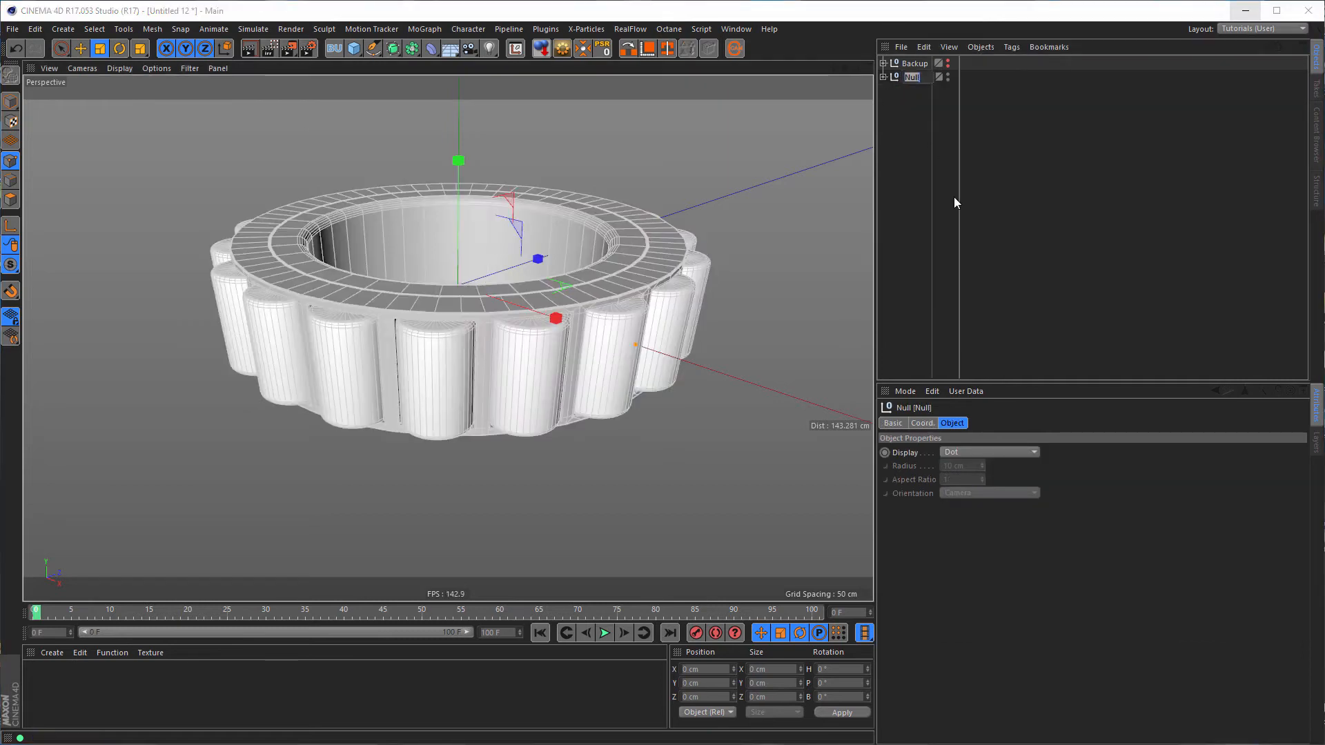
type("o")
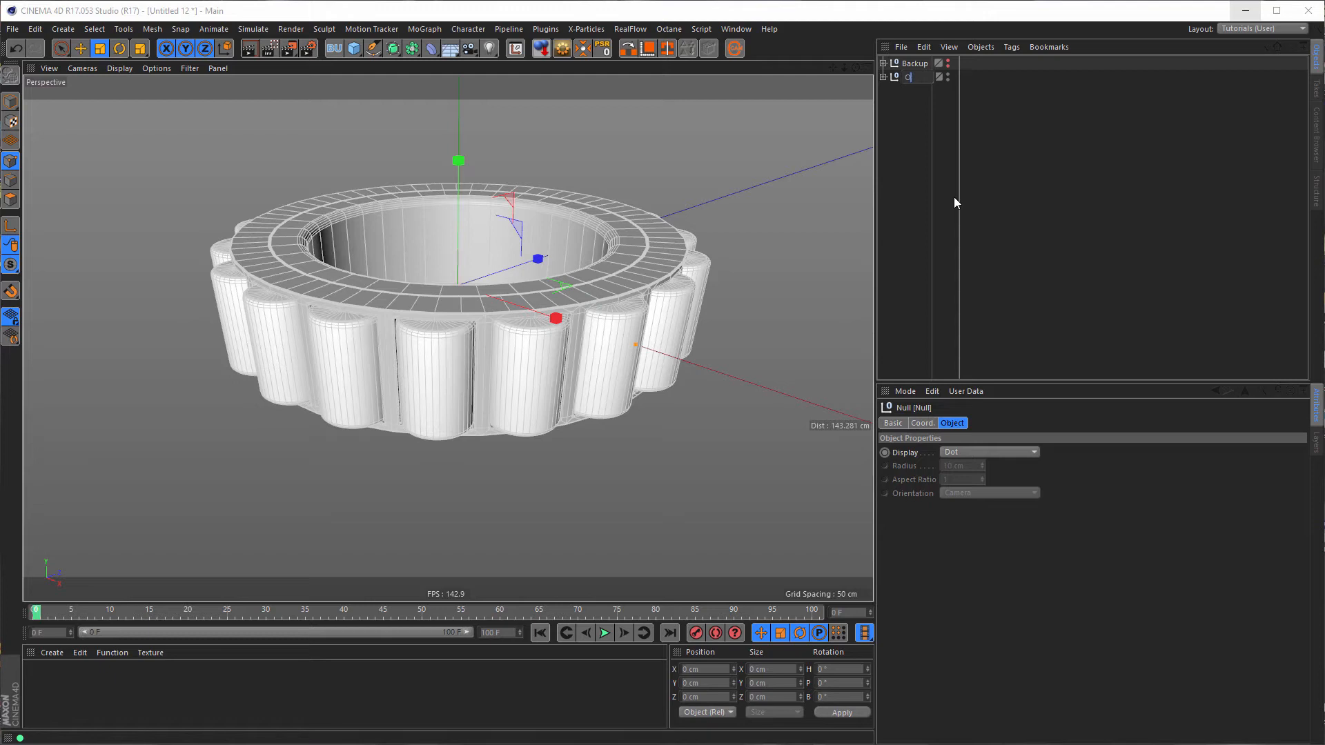
type("bject 1")
key("Return")
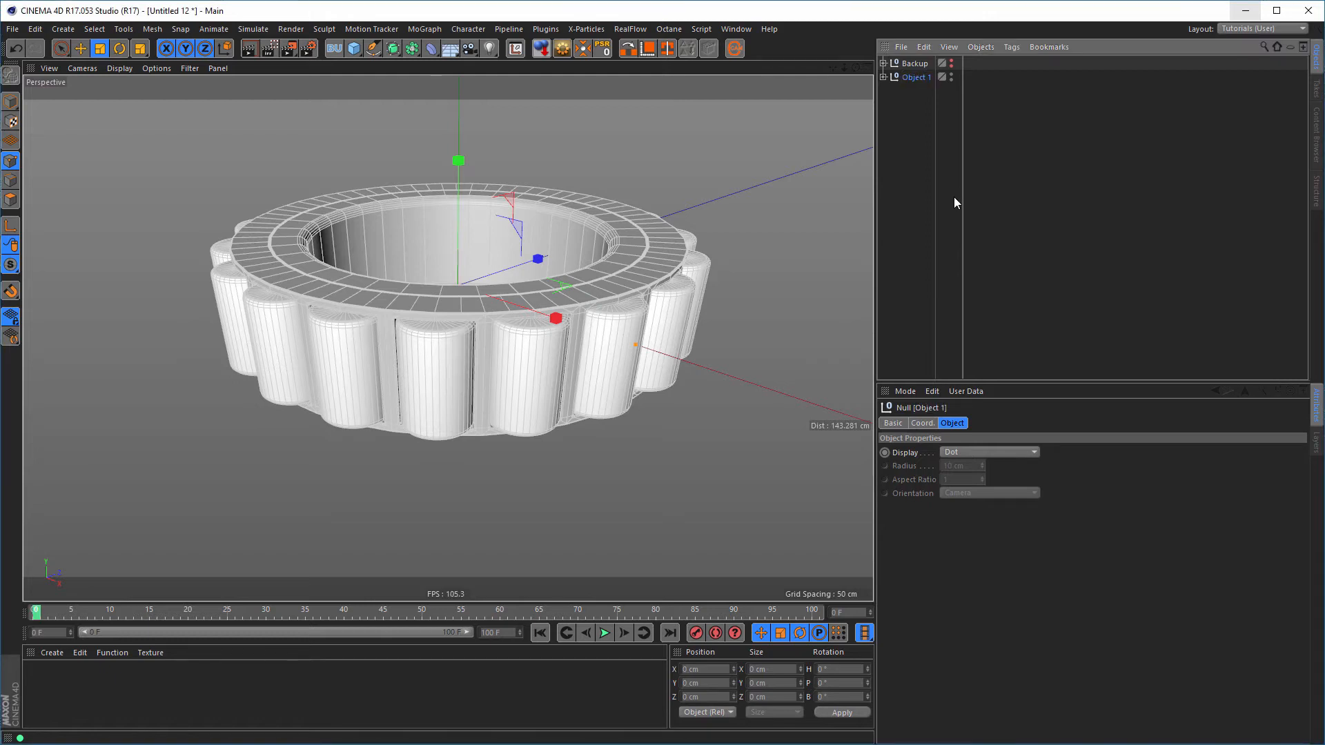
double_click(913, 78)
key("Right")
key("BackSpace")
key("BackSpace")
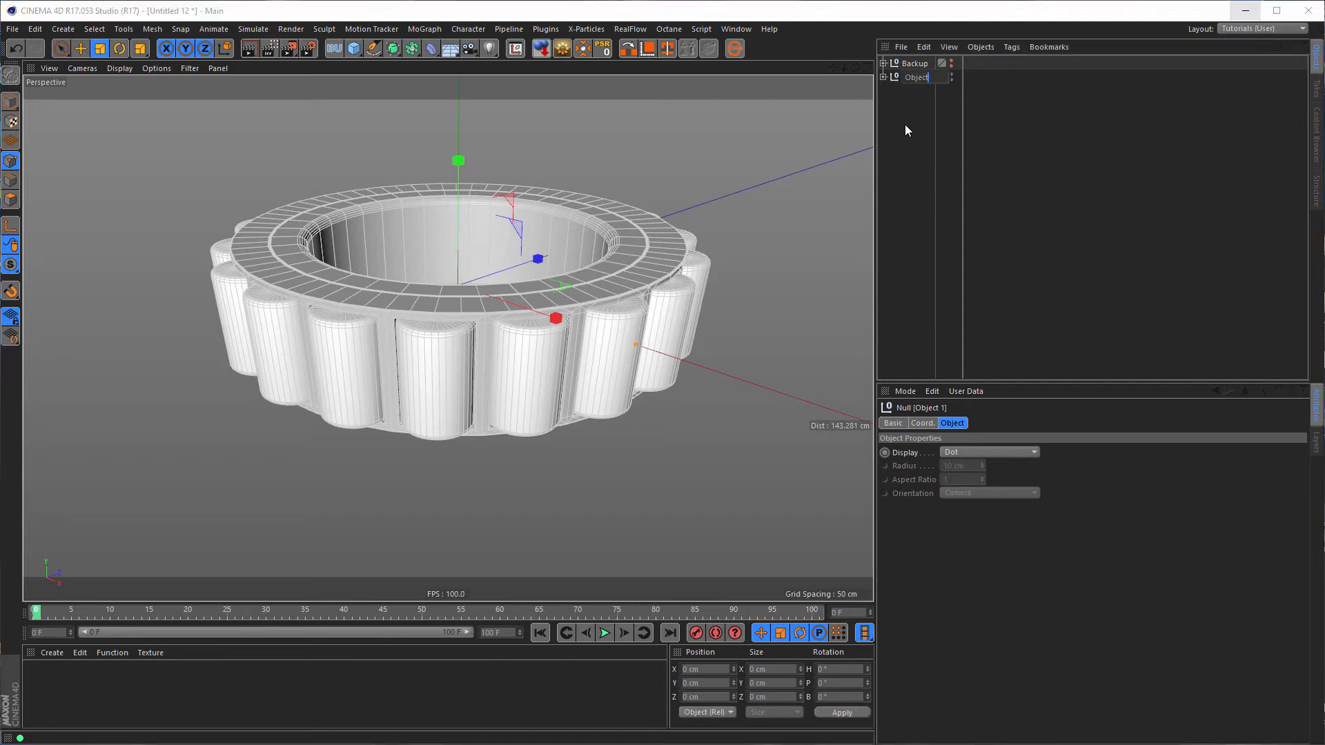
key("Return")
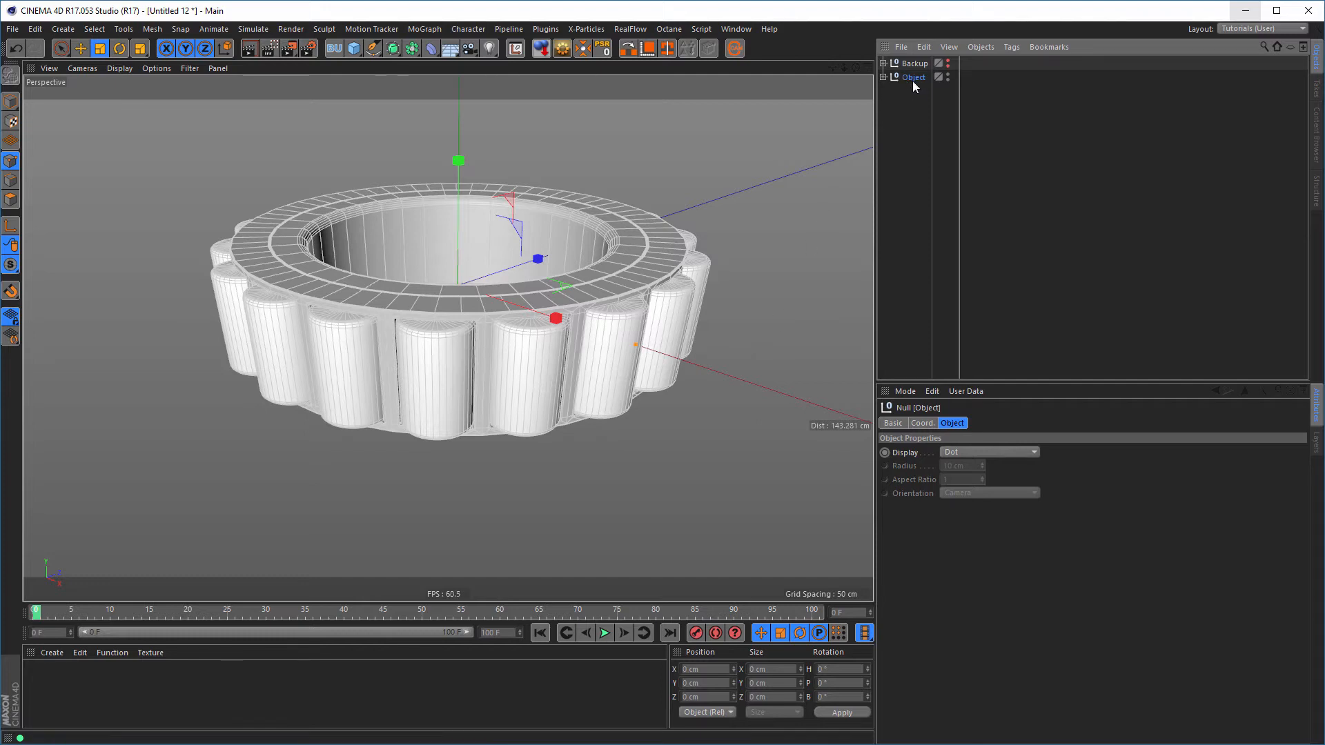
Create an instance of the Object null and place it below that null in the hierarchy
left_click(413, 49)
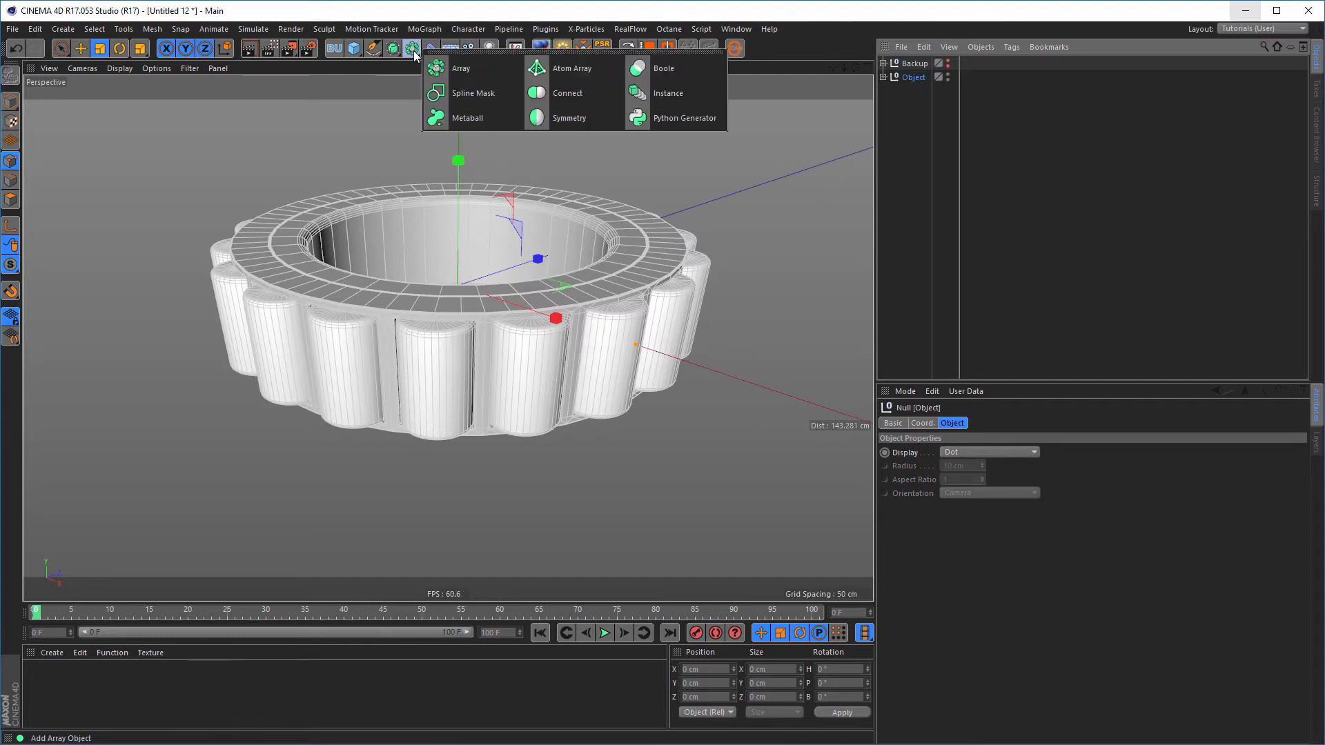
left_click(697, 98)
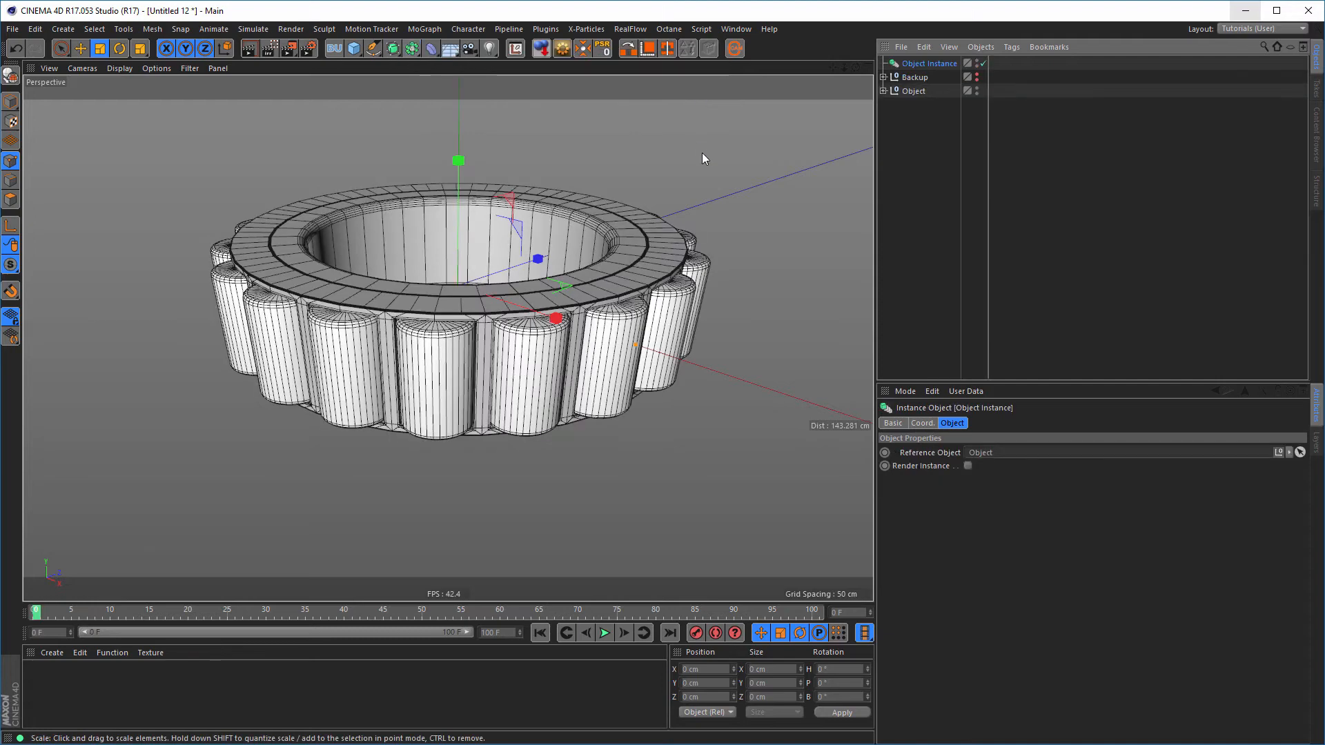
left_click_drag(917, 64, 914, 106)
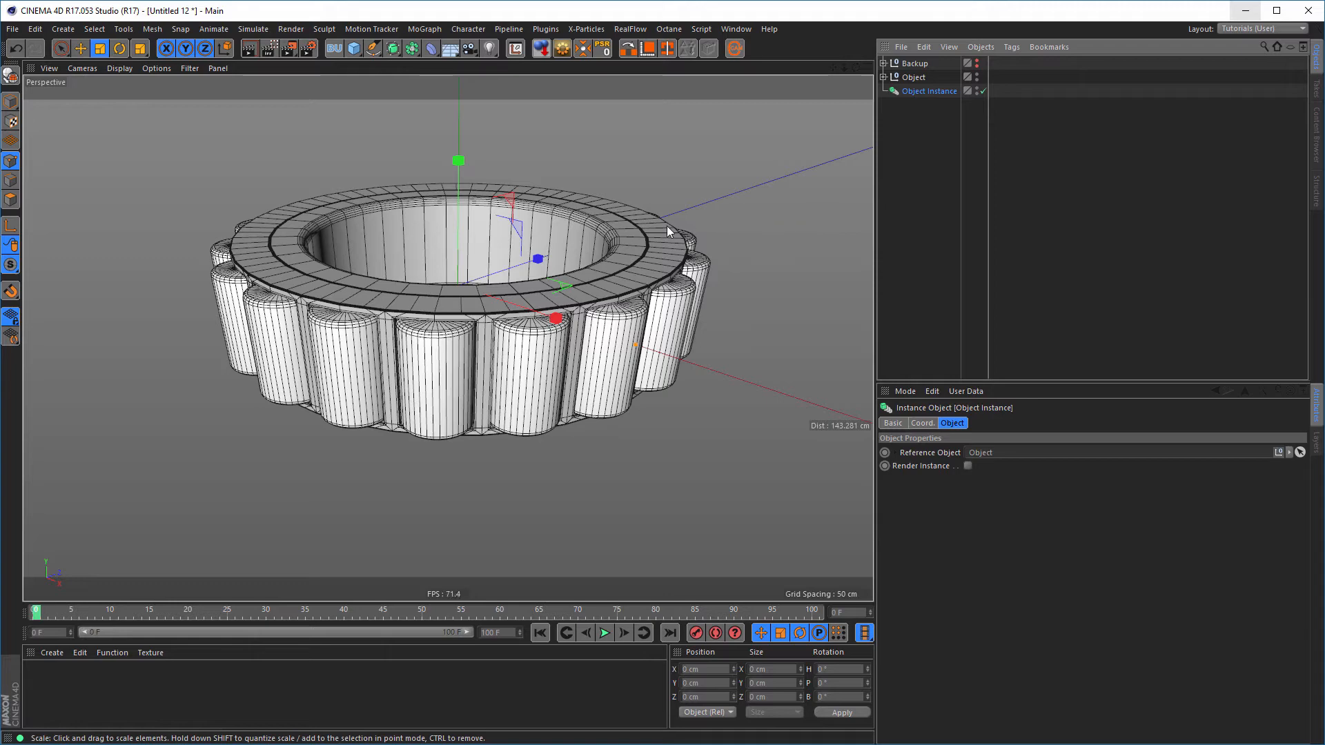
Rotate the instance about its Z axis until it is upside down relative to the original
left_click_drag(667, 226, 463, 231, "alt")
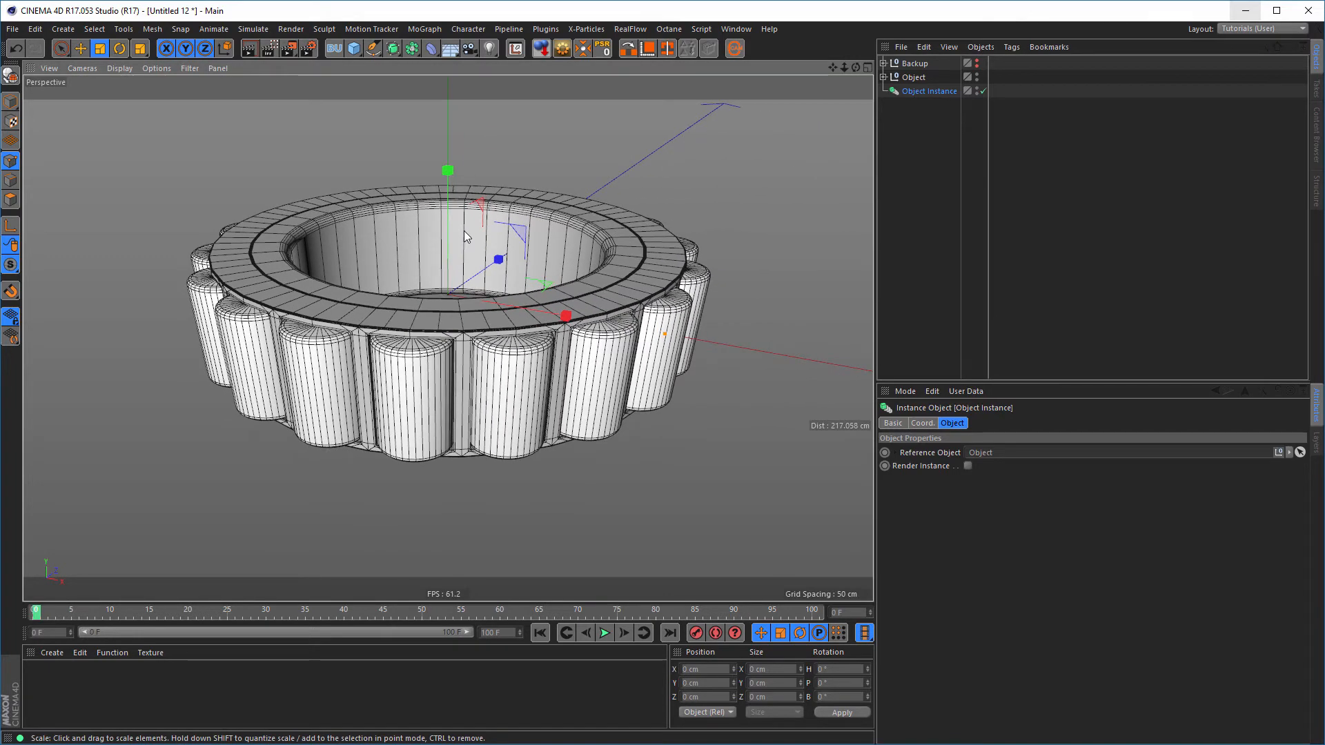
key("r")
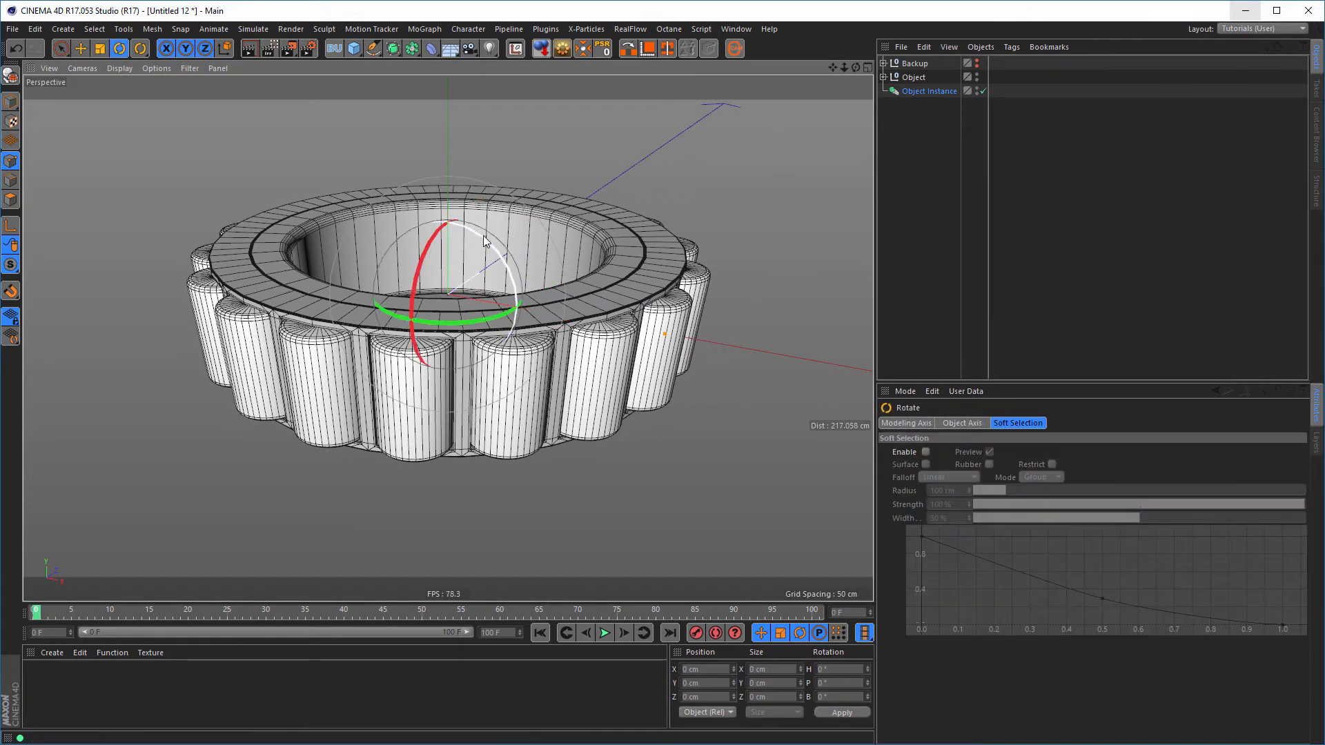
left_click_drag(485, 242, 412, 445)
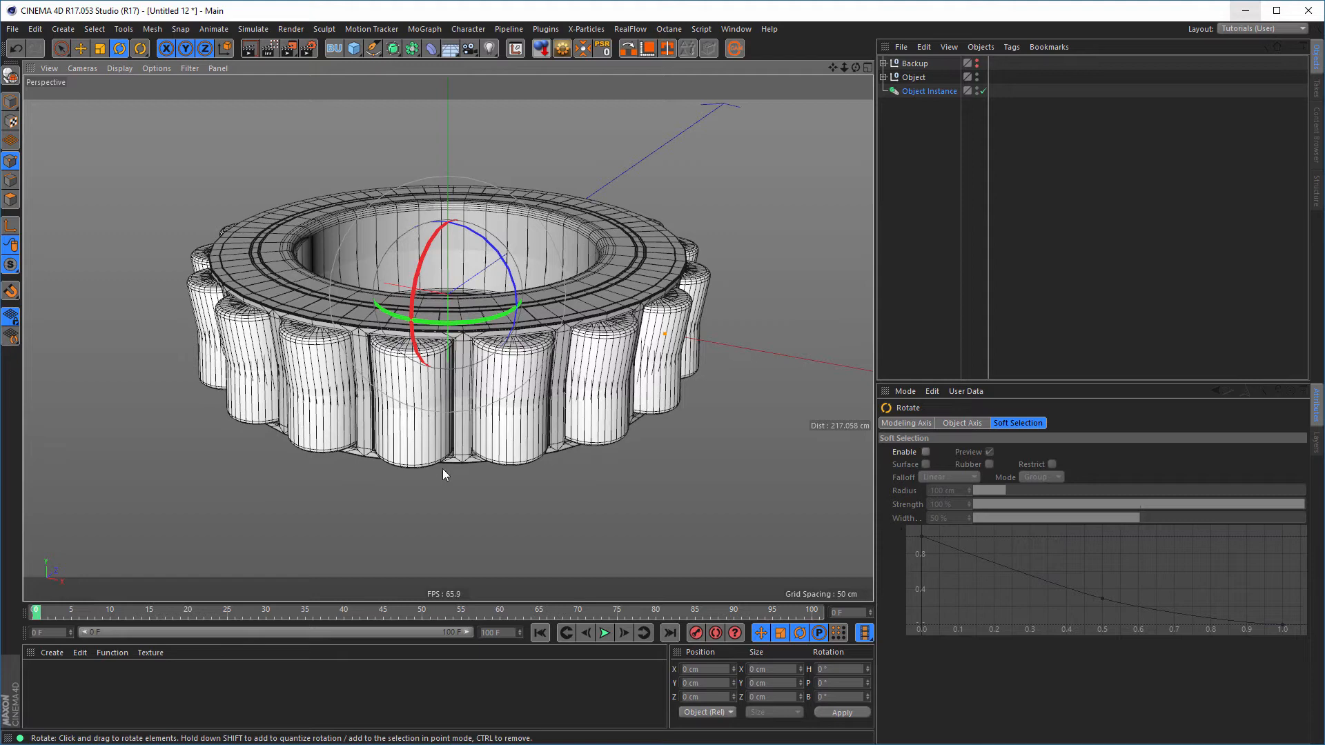
Move the flipped instance straight up in the Right view until it sits just above the original ring
key("e")
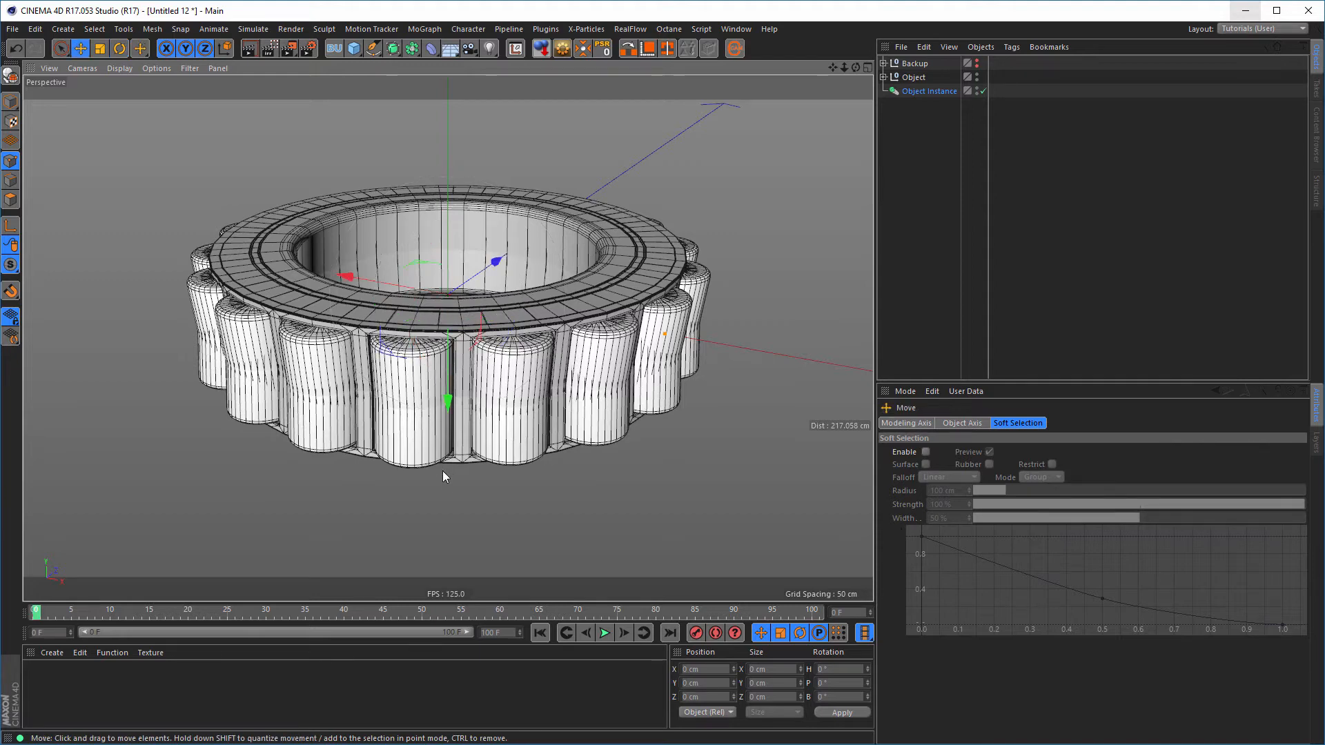
middle_click(445, 487)
middle_click(362, 483)
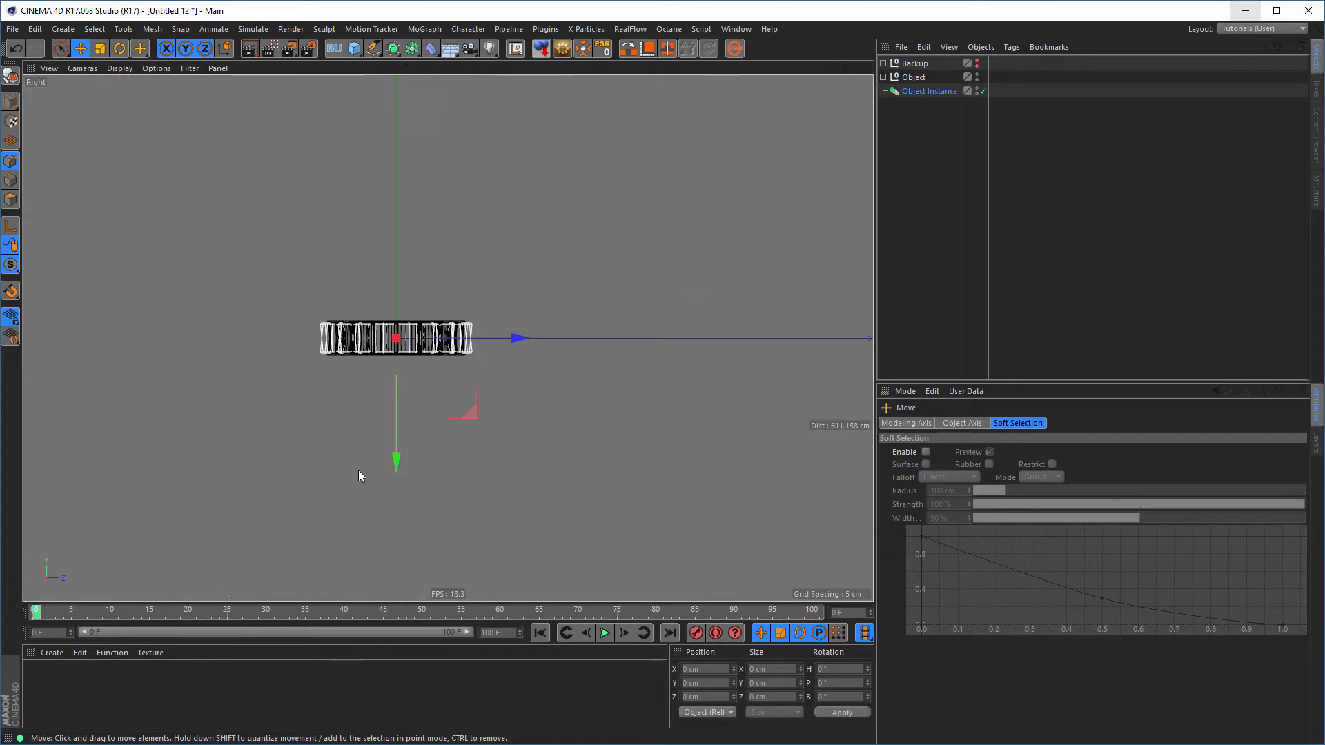
scroll(414, 400, "up", 10)
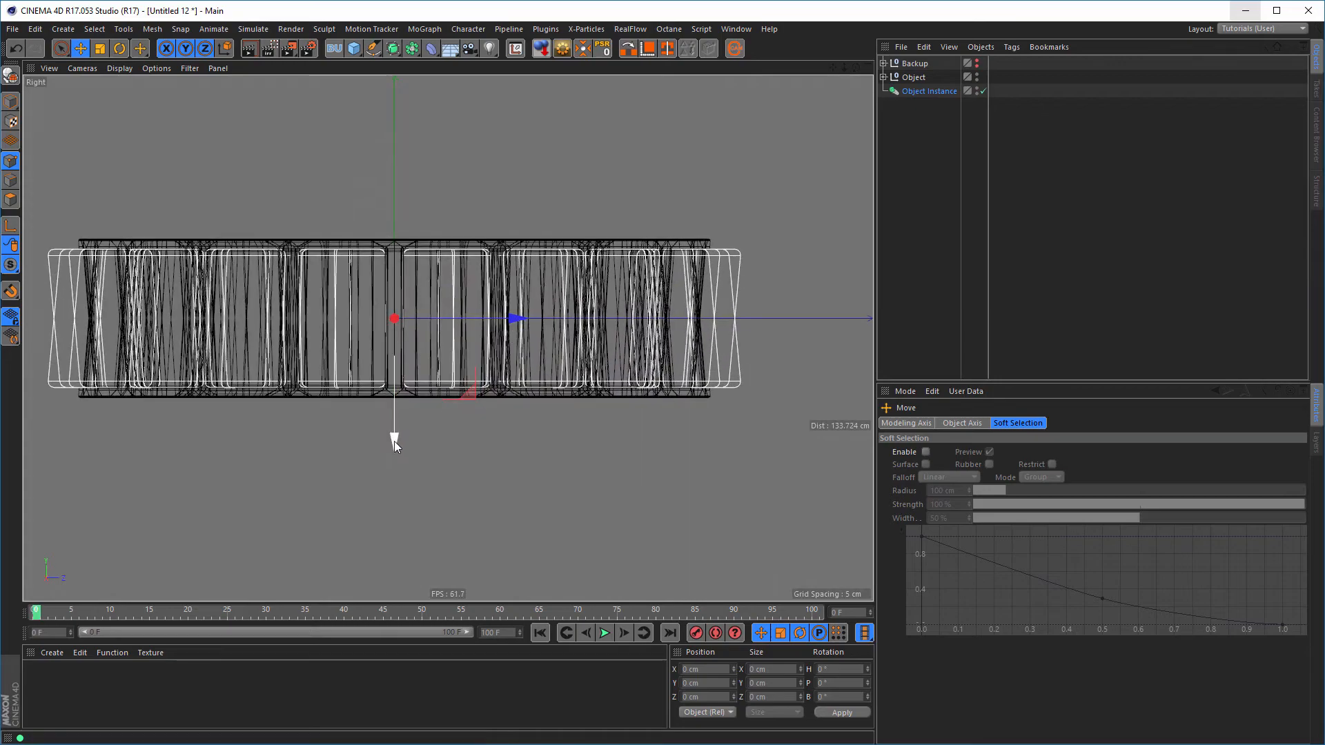
left_click_drag(394, 441, 386, 235)
scroll(450, 229, "up", 6)
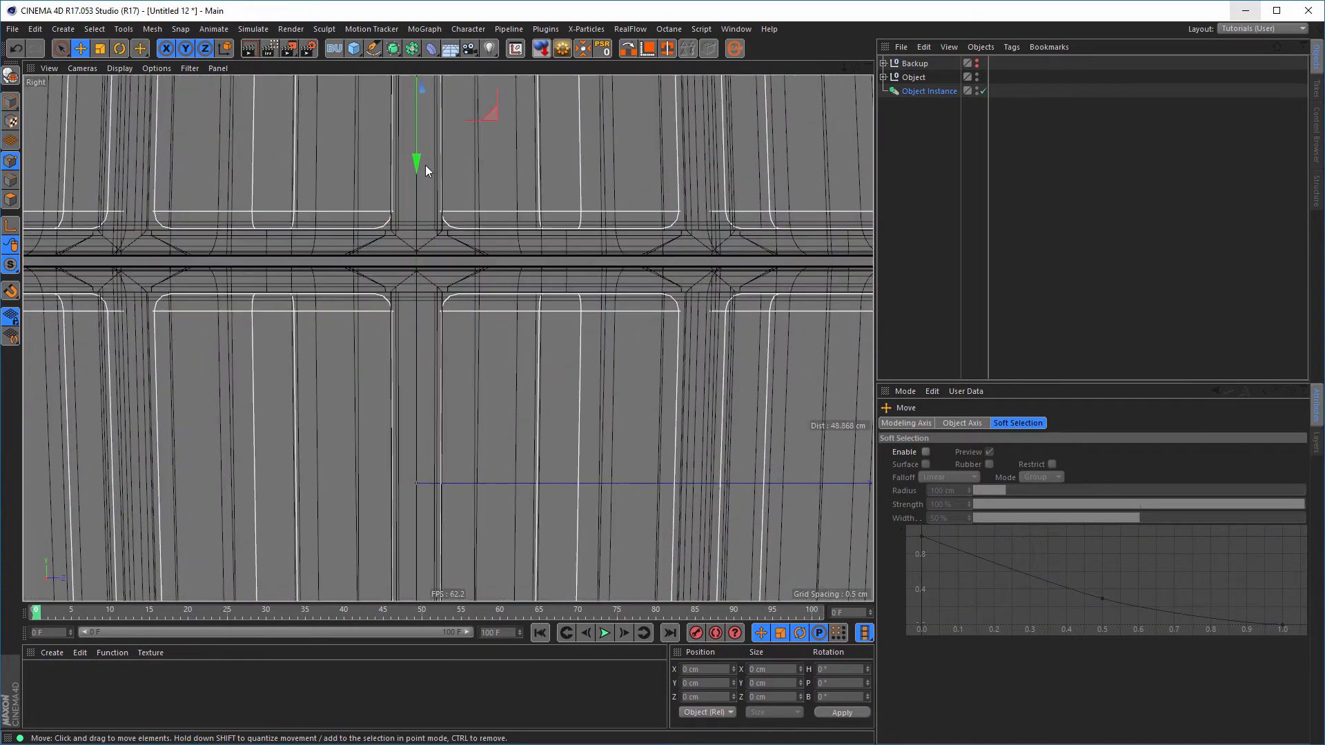
scroll(425, 166, "up", 3)
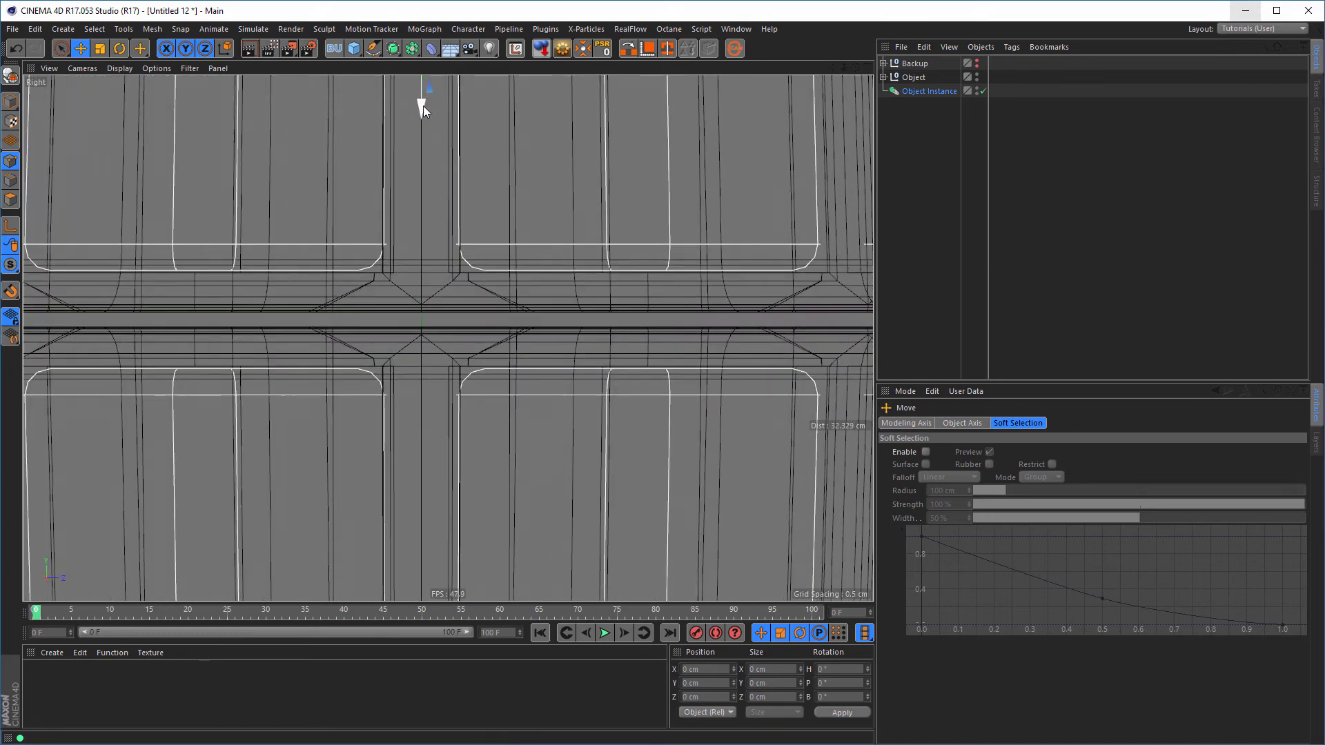
left_click_drag(423, 106, 421, 121)
key("h")
middle_click(374, 399)
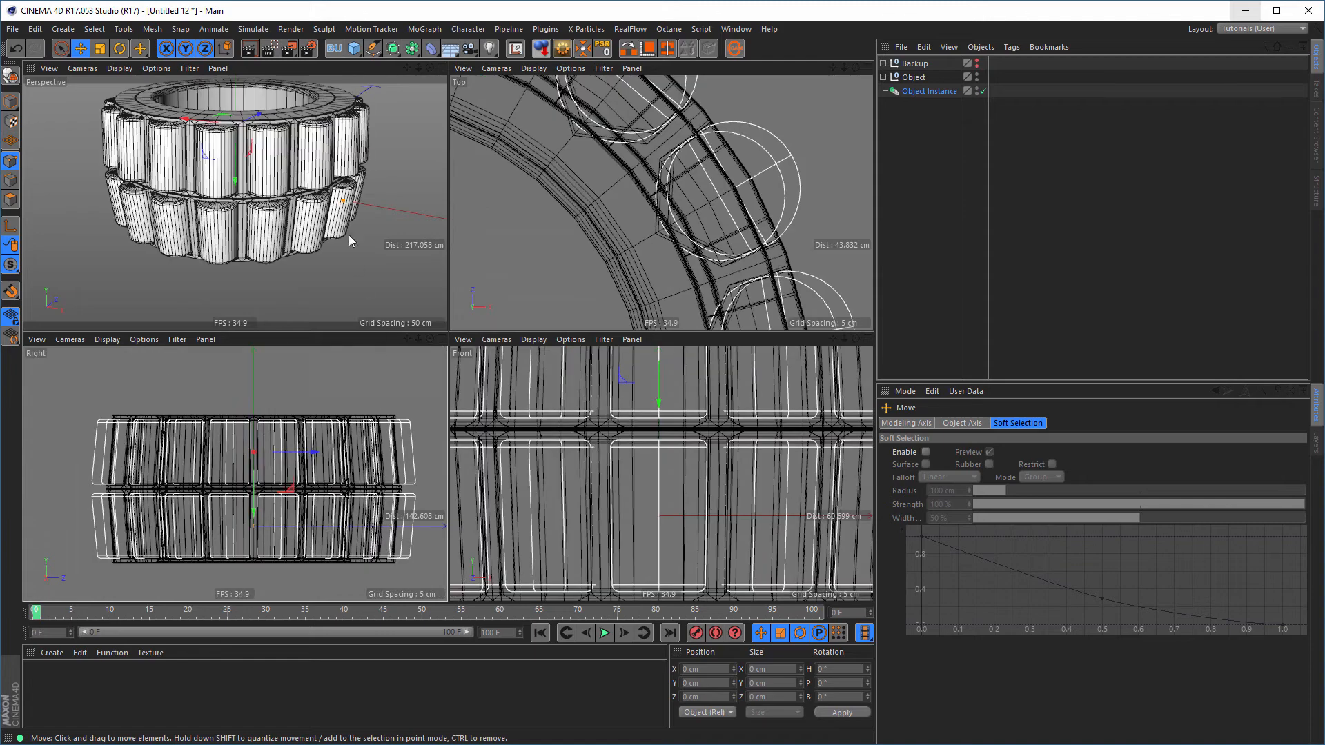
Rotate the instance about its vertical axis so its rollers are staggered between those of the lower row
middle_click(350, 240)
scroll(467, 385, "up", 4)
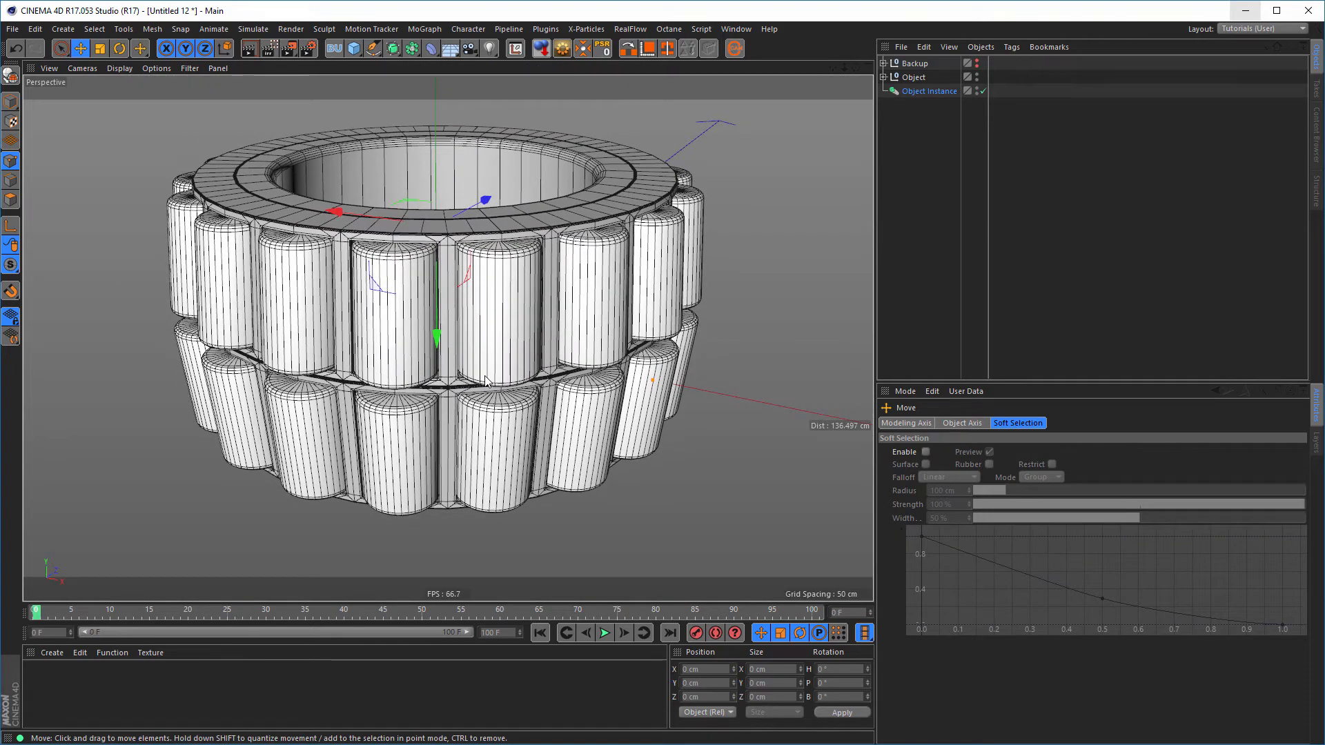
key("r")
left_click_drag(468, 248, 458, 255)
left_click_drag(537, 323, 573, 311, "alt")
right_click_drag(573, 311, 526, 325, "alt")
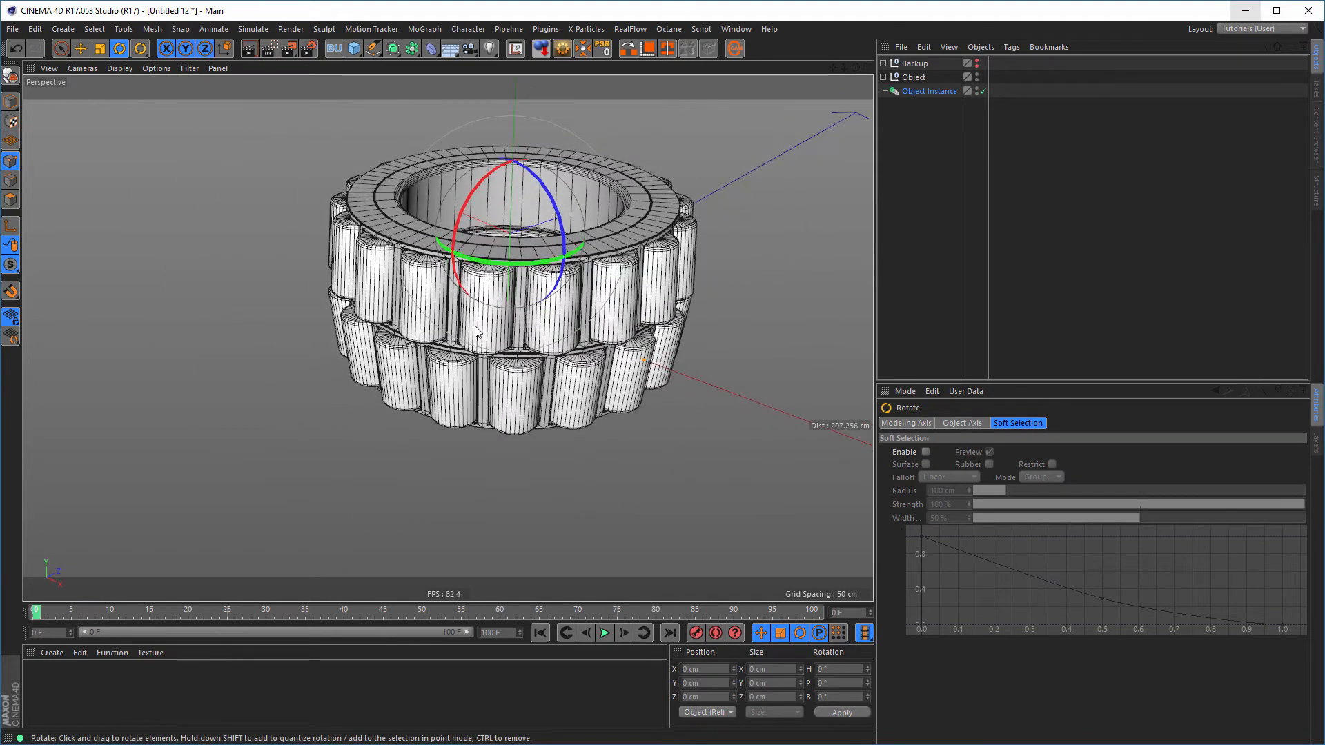
mouse_move(526, 324)
left_mouse_down("alt")
mouse_move(553, 332)
mouse_move(530, 314)
mouse_move(536, 338)
left_mouse_up("alt")
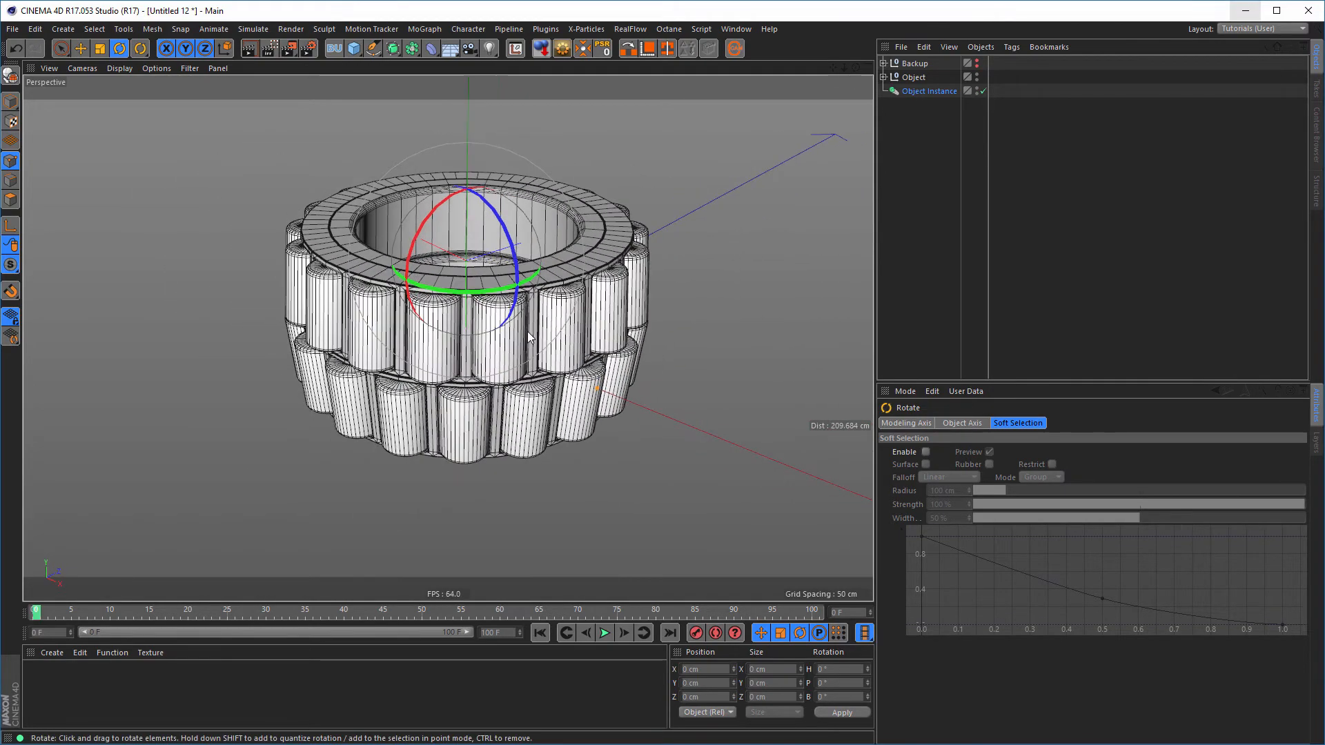
Group the Object null and its instance under a new null
left_click(909, 77)
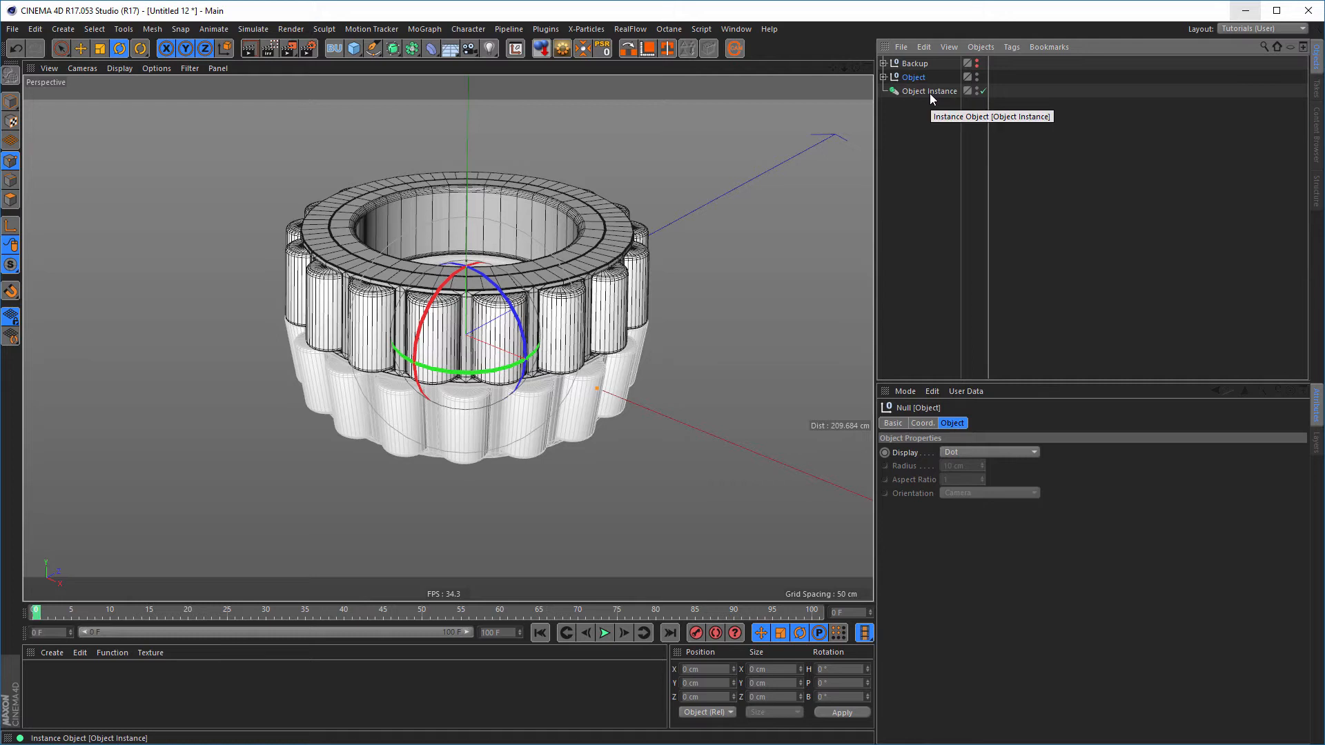
left_click(929, 94, "ctrl")
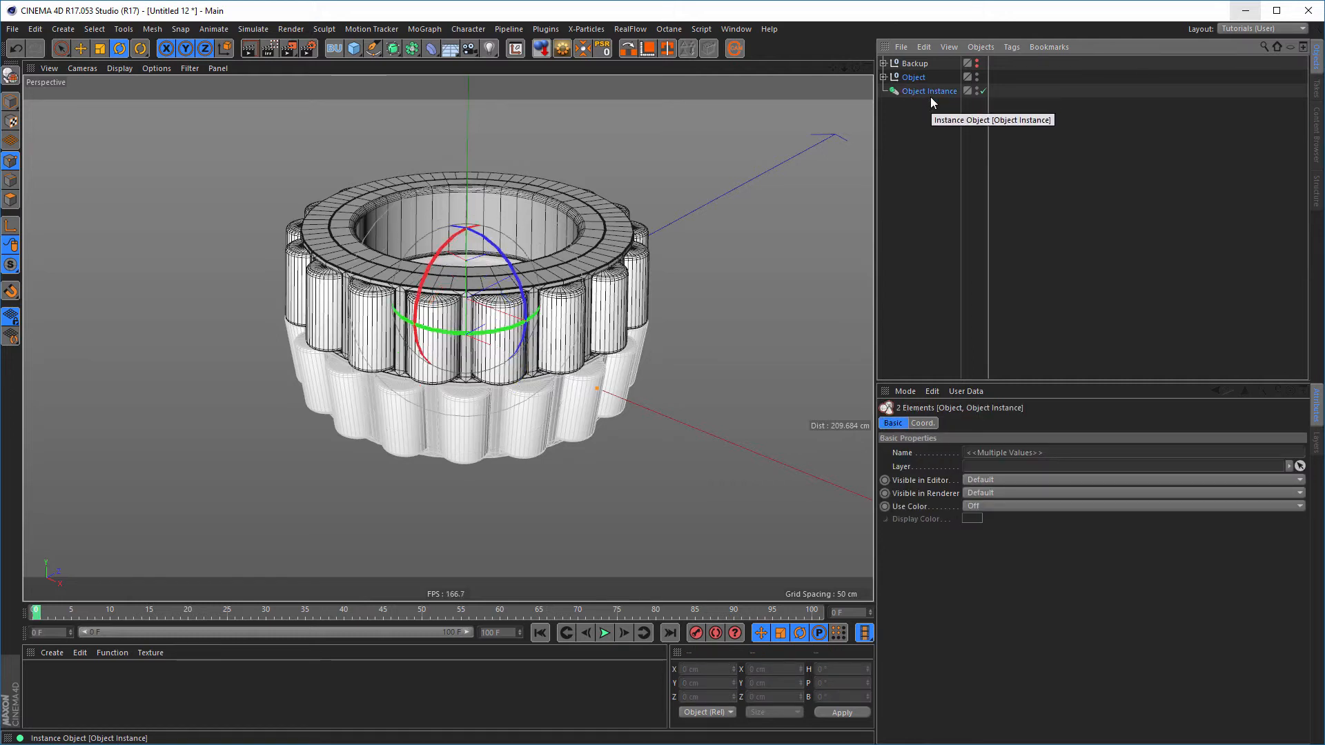
key("alt+g")
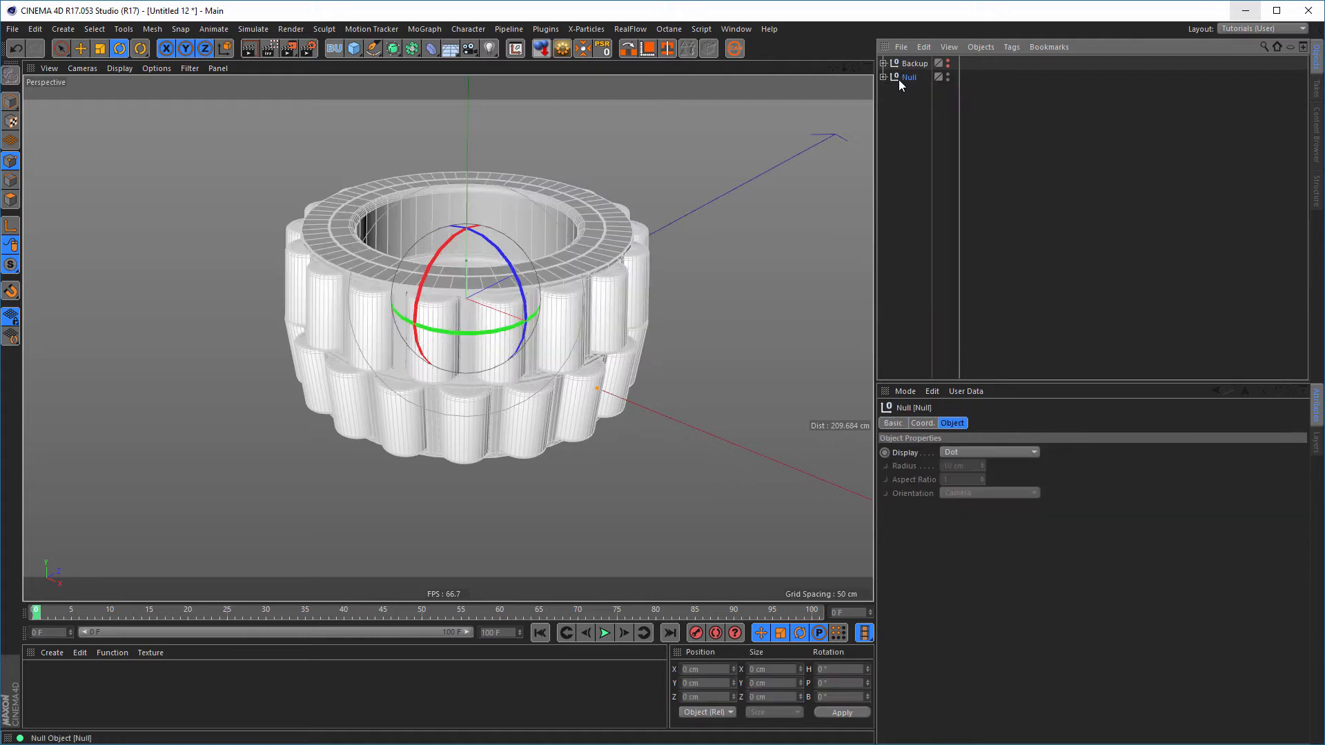
Examine the two-row assembly from the side and compare it with the bearing's reference photo in the Picture Viewer
middle_click(623, 429)
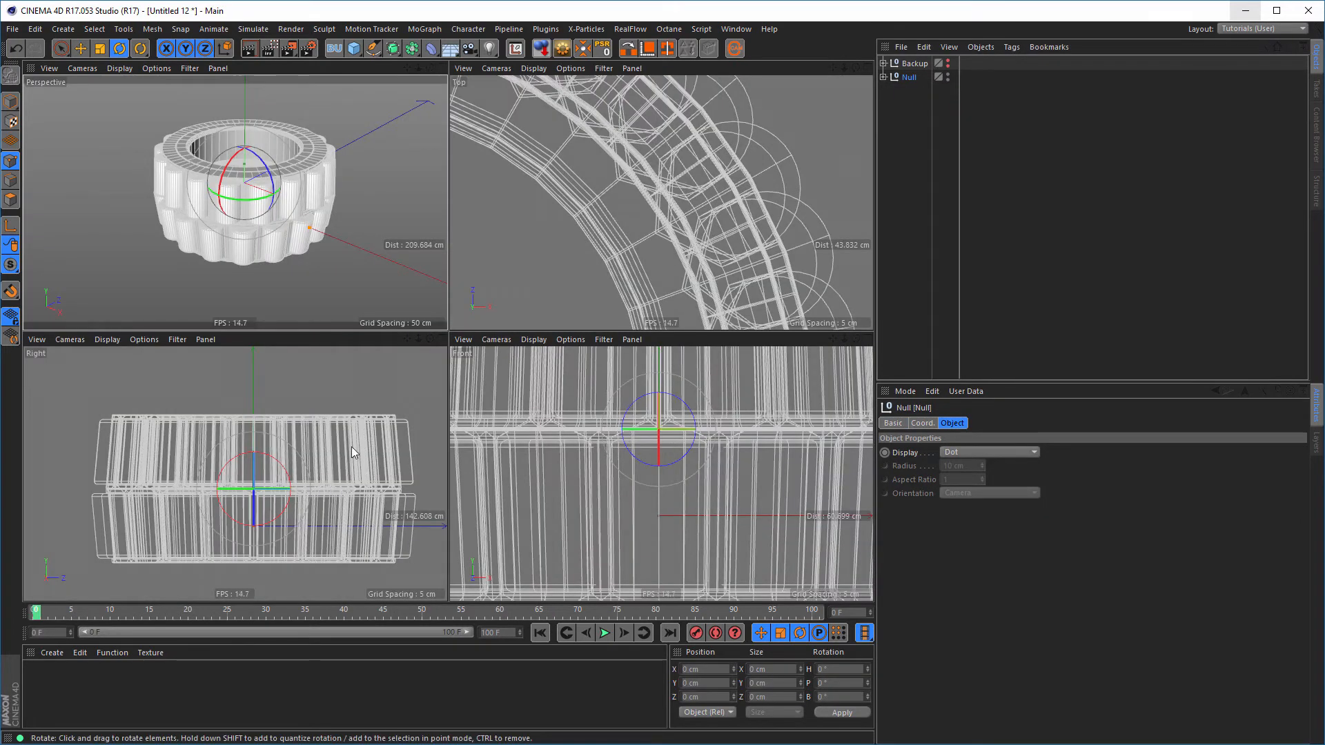
middle_click(243, 479)
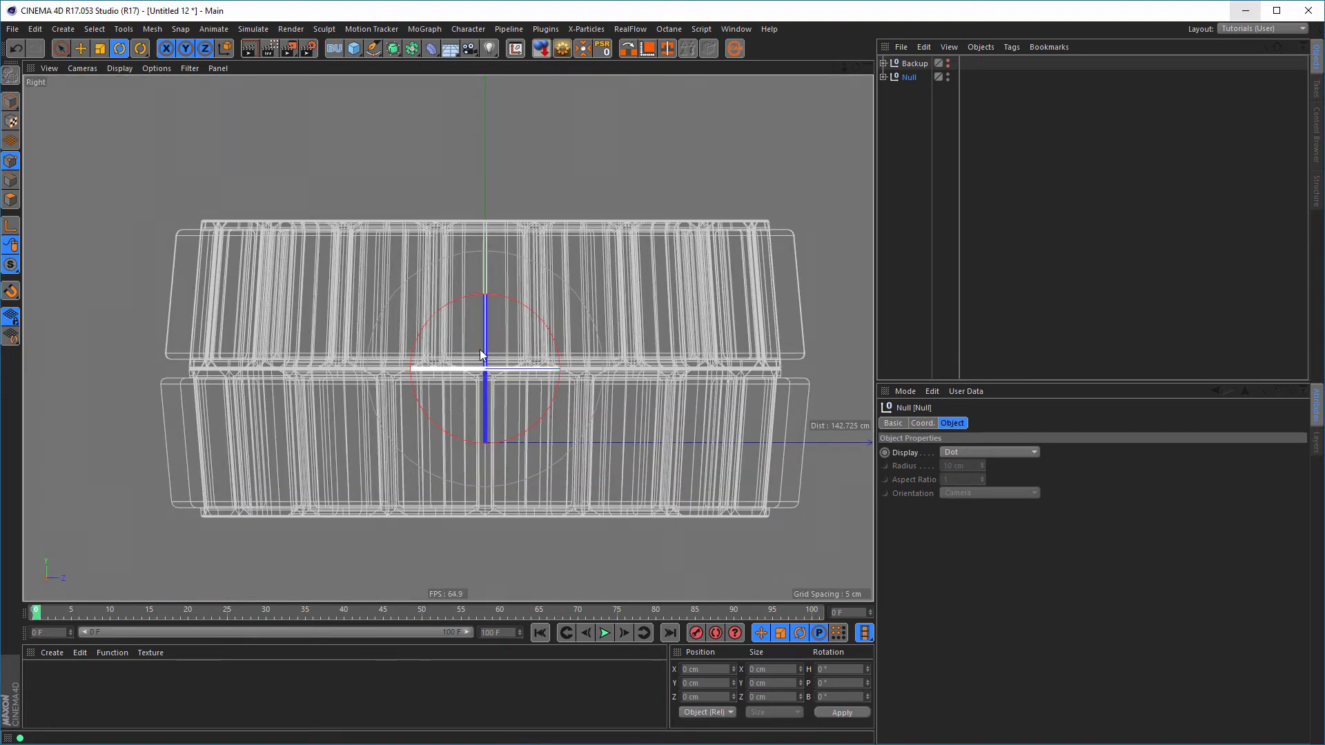
middle_click(560, 433)
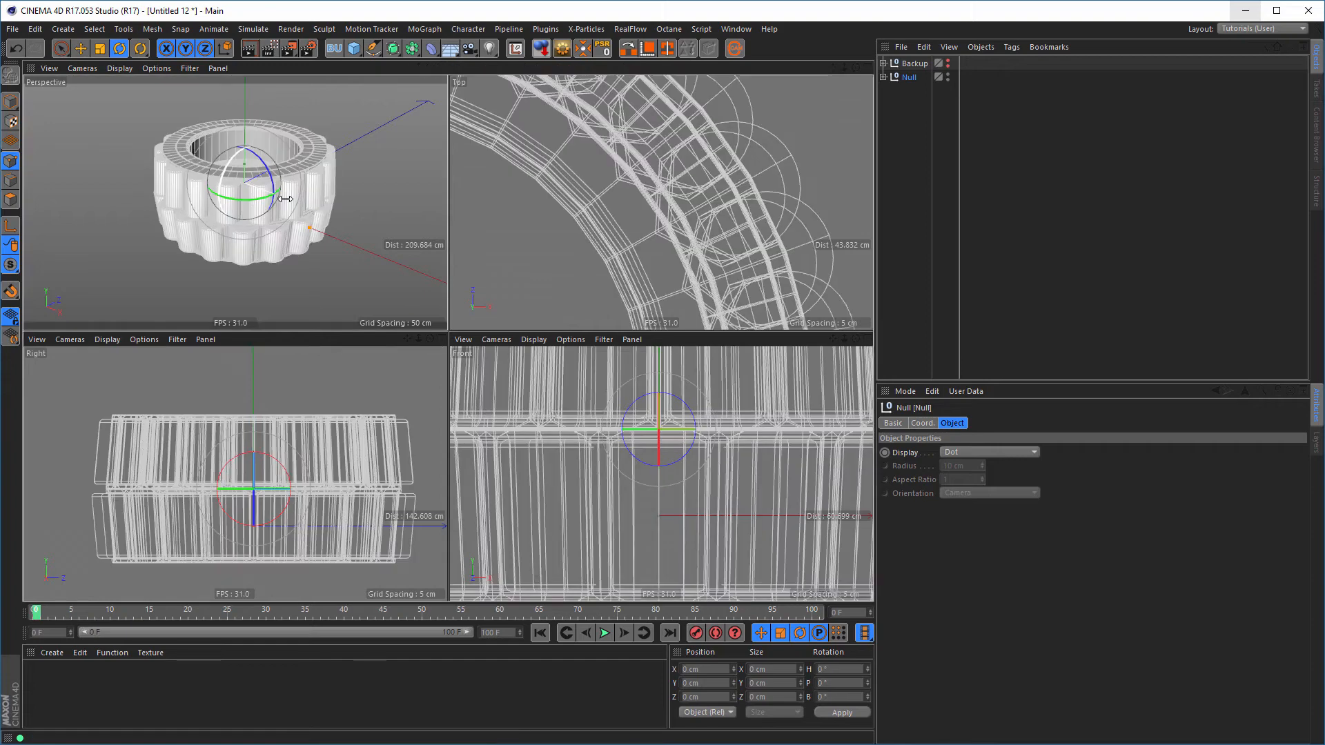
middle_click(408, 296)
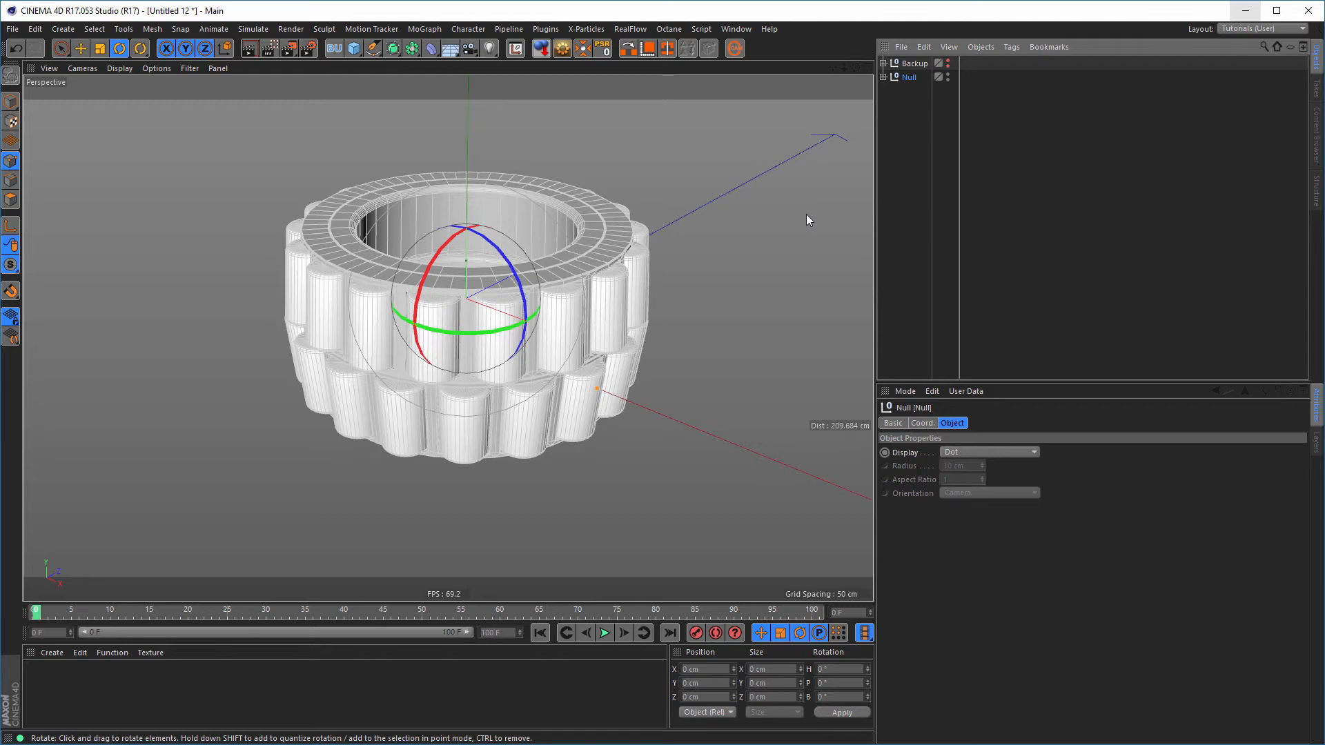
key("shift+F6")
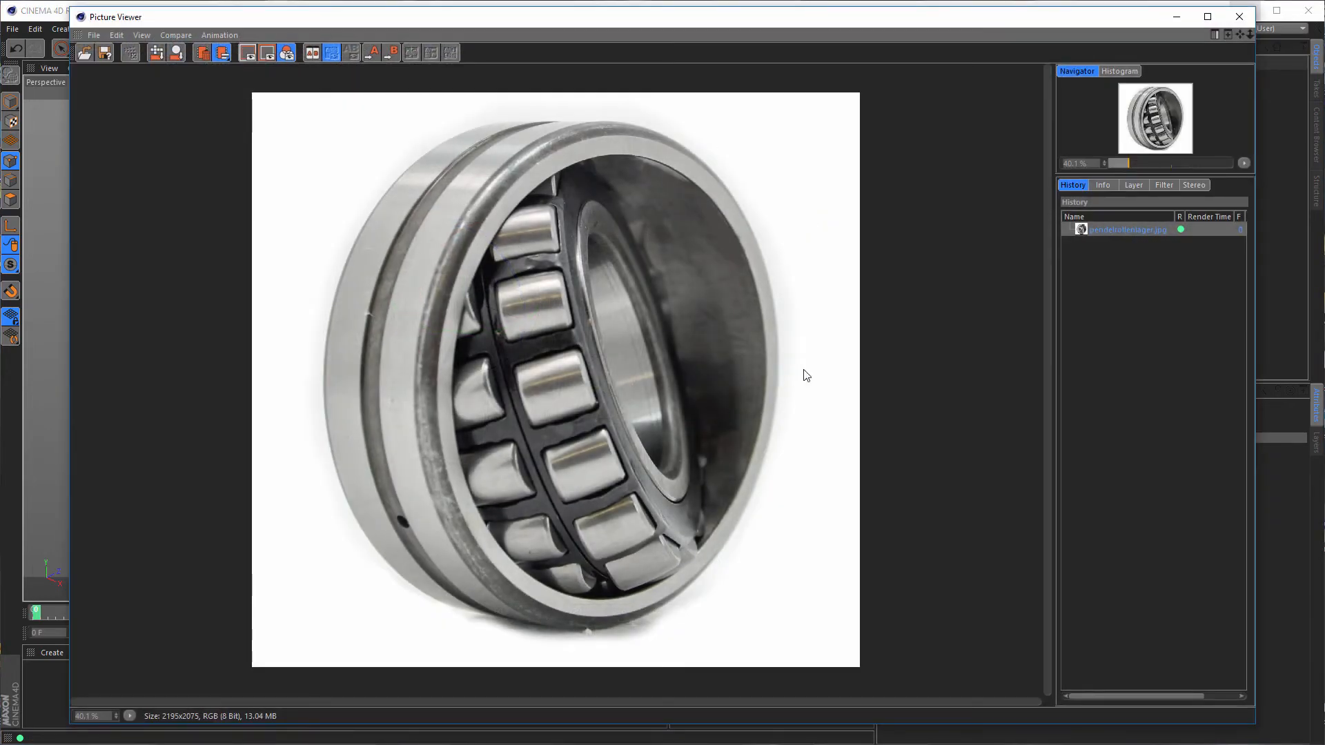
left_click(1245, 17)
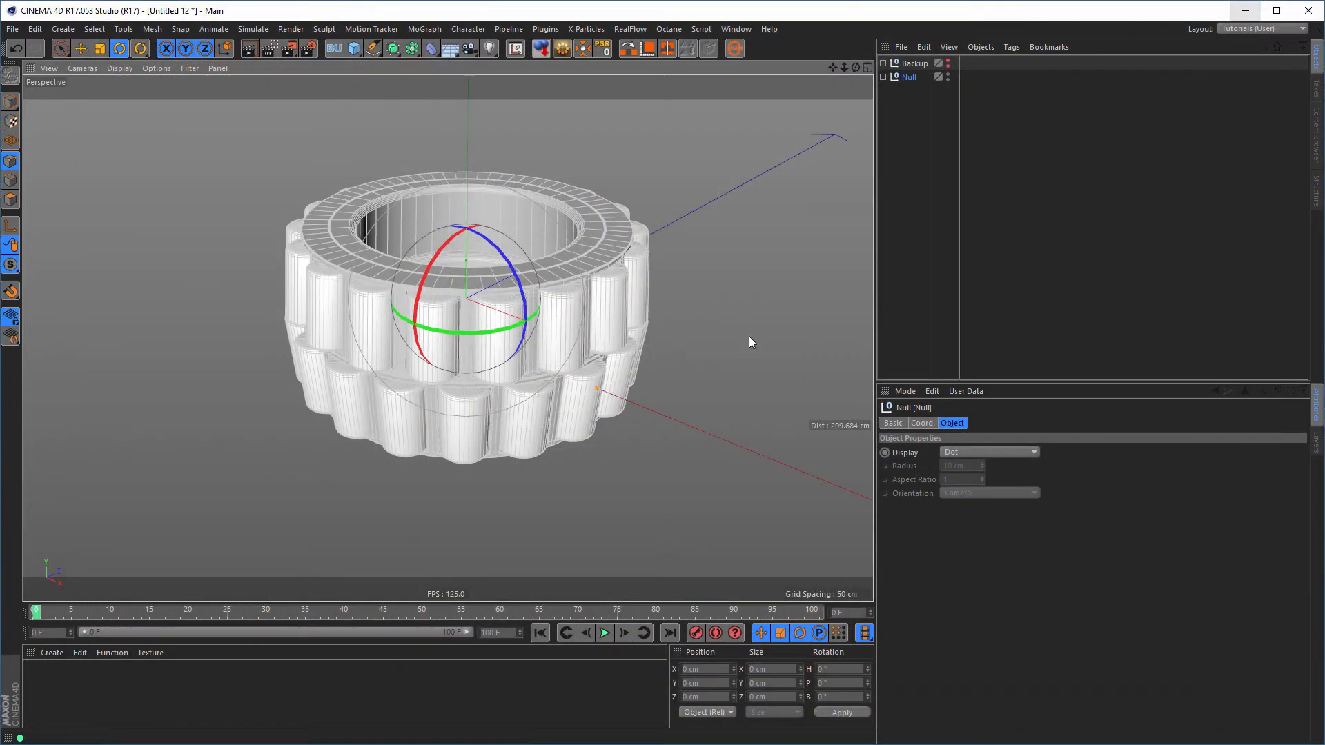
Add a Tube primitive at the centre of the bearing with the whole assembly framed in the Top view
left_click_drag(520, 314, 499, 363, "alt")
middle_click(546, 383)
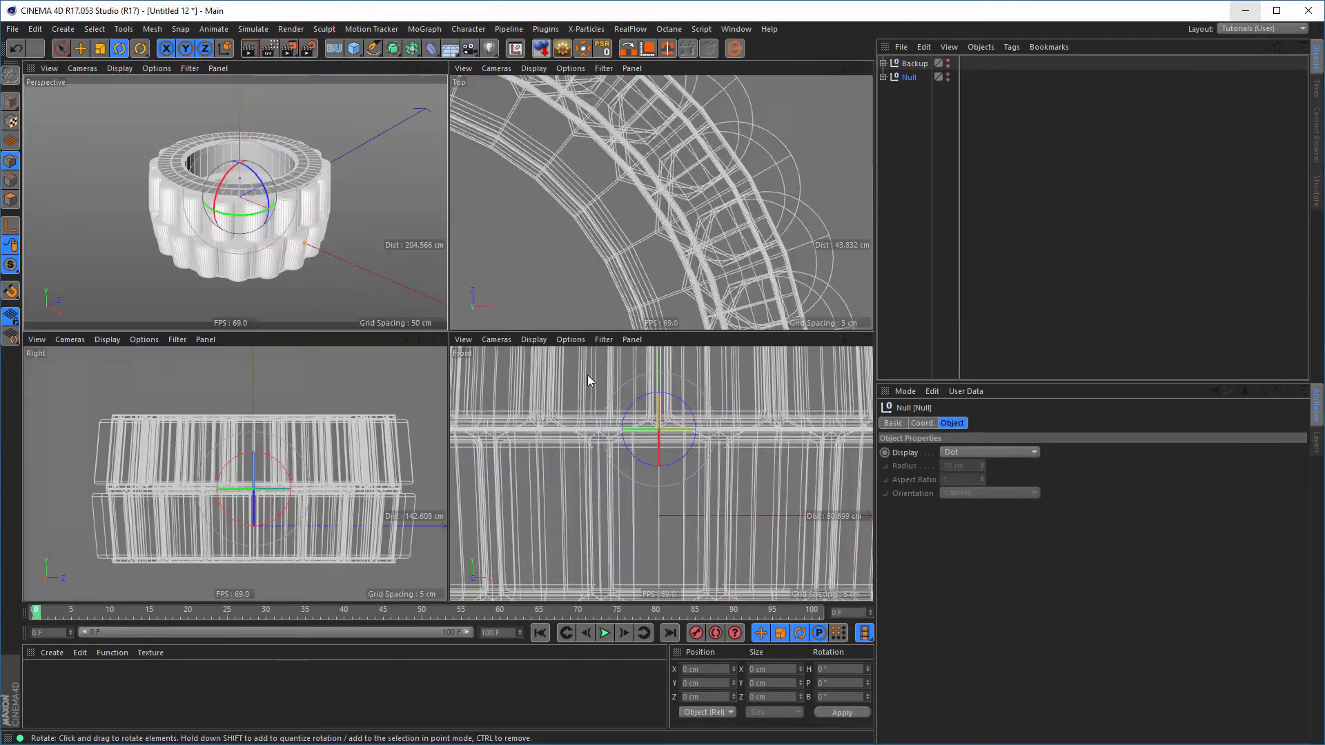
middle_click(625, 272)
right_click_drag(570, 290, 536, 317, "alt")
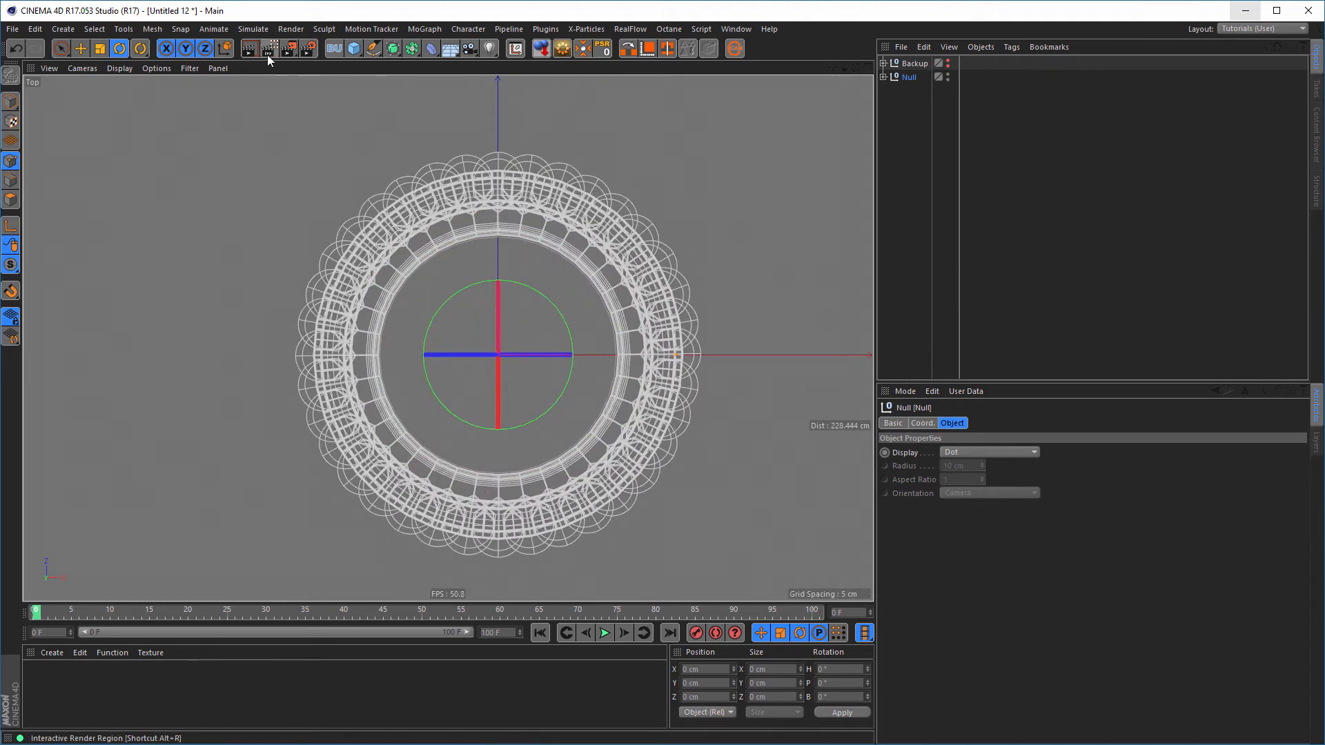
left_click(352, 50)
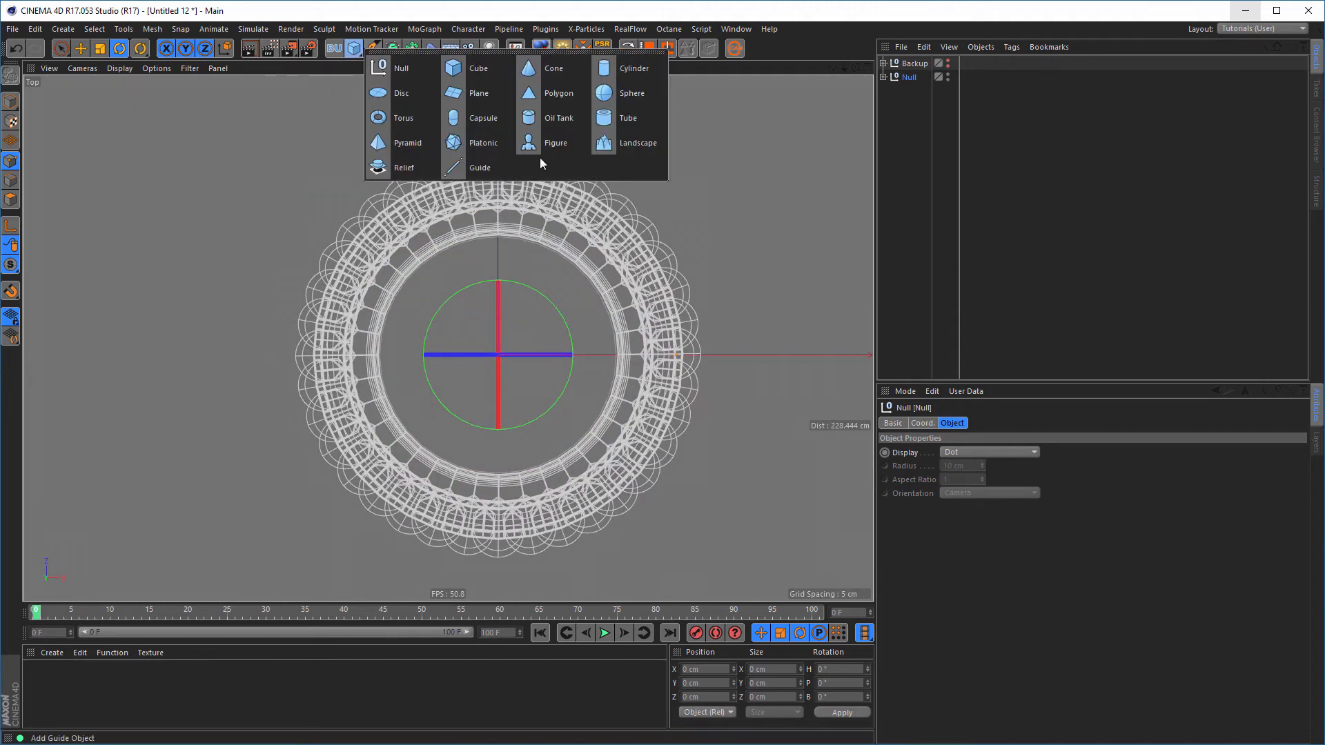
left_click(624, 118)
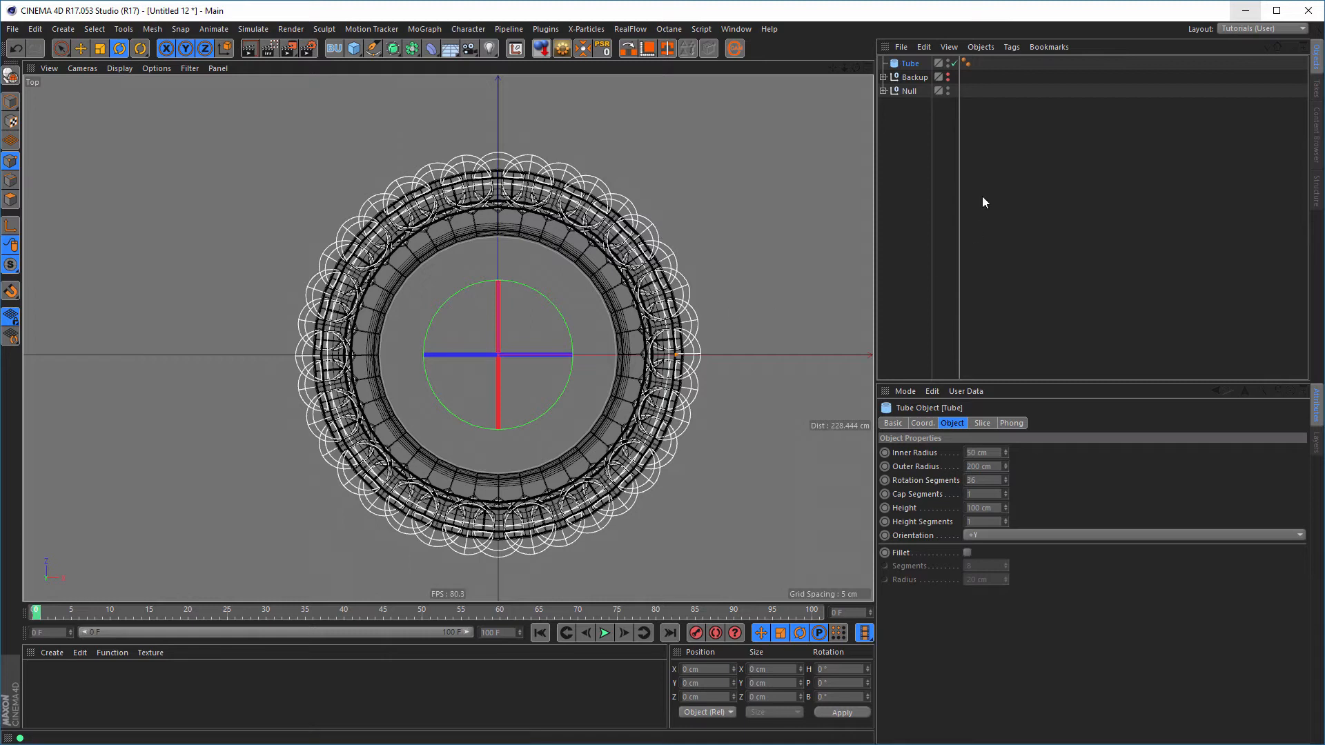
Set the tube's inner radius to 55 cm and its outer radius to 65 cm
mouse_move(1005, 468)
left_mouse_down()
mouse_move(1005, 552)
mouse_move(1008, 450)
left_mouse_up()
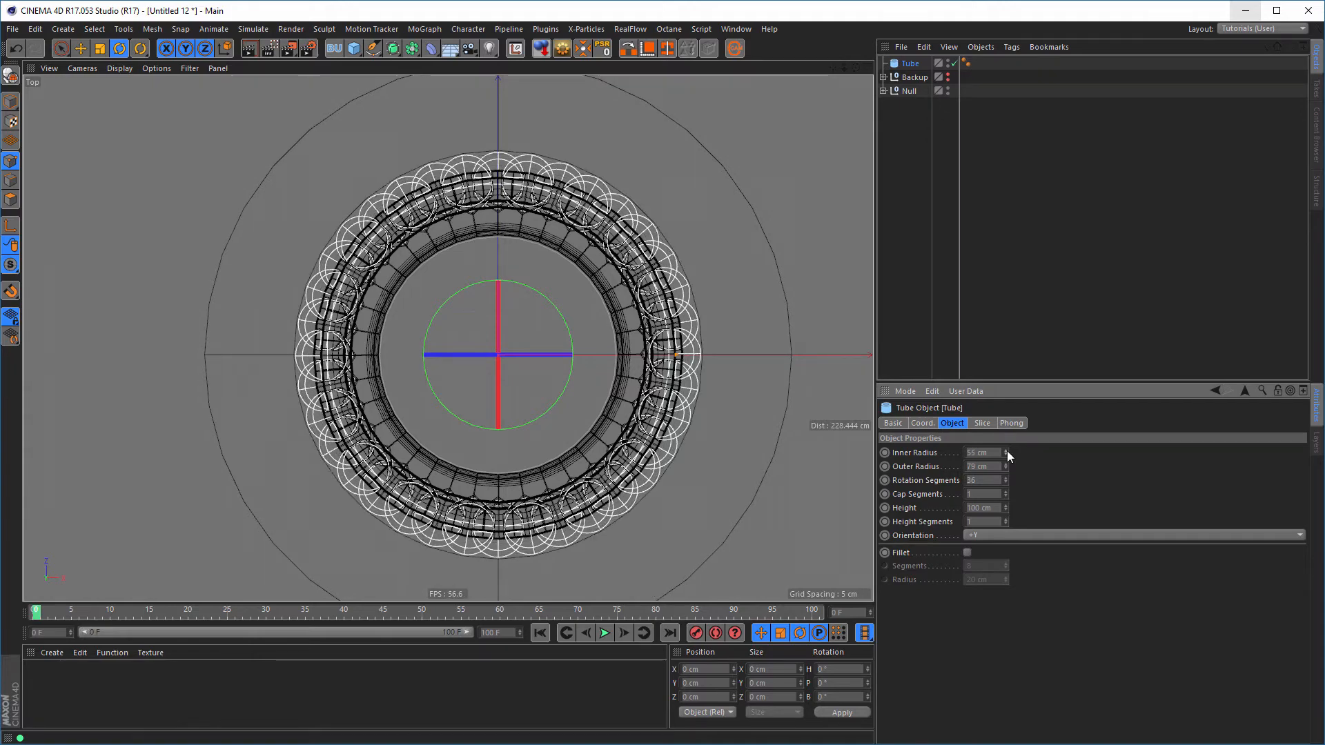
scroll(740, 217, "up", 5)
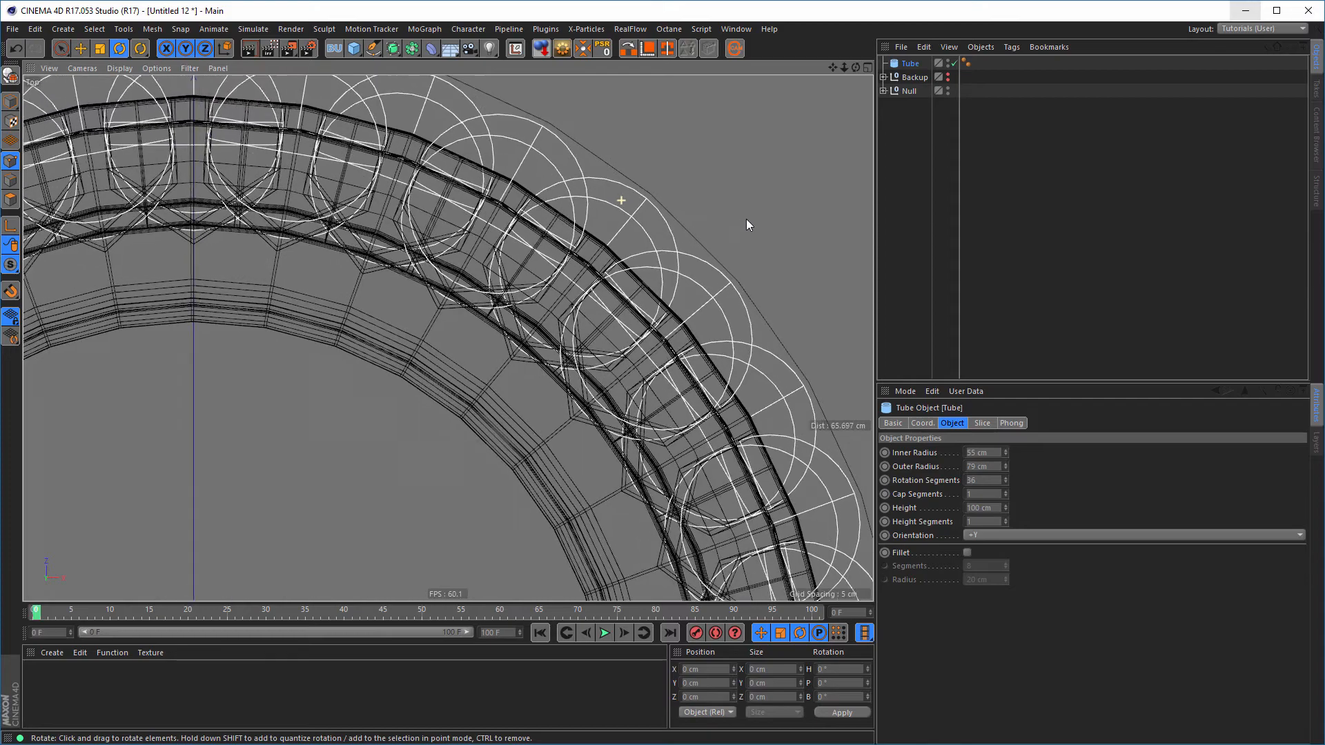
scroll(747, 218, "down", 3)
scroll(673, 234, "down", 3)
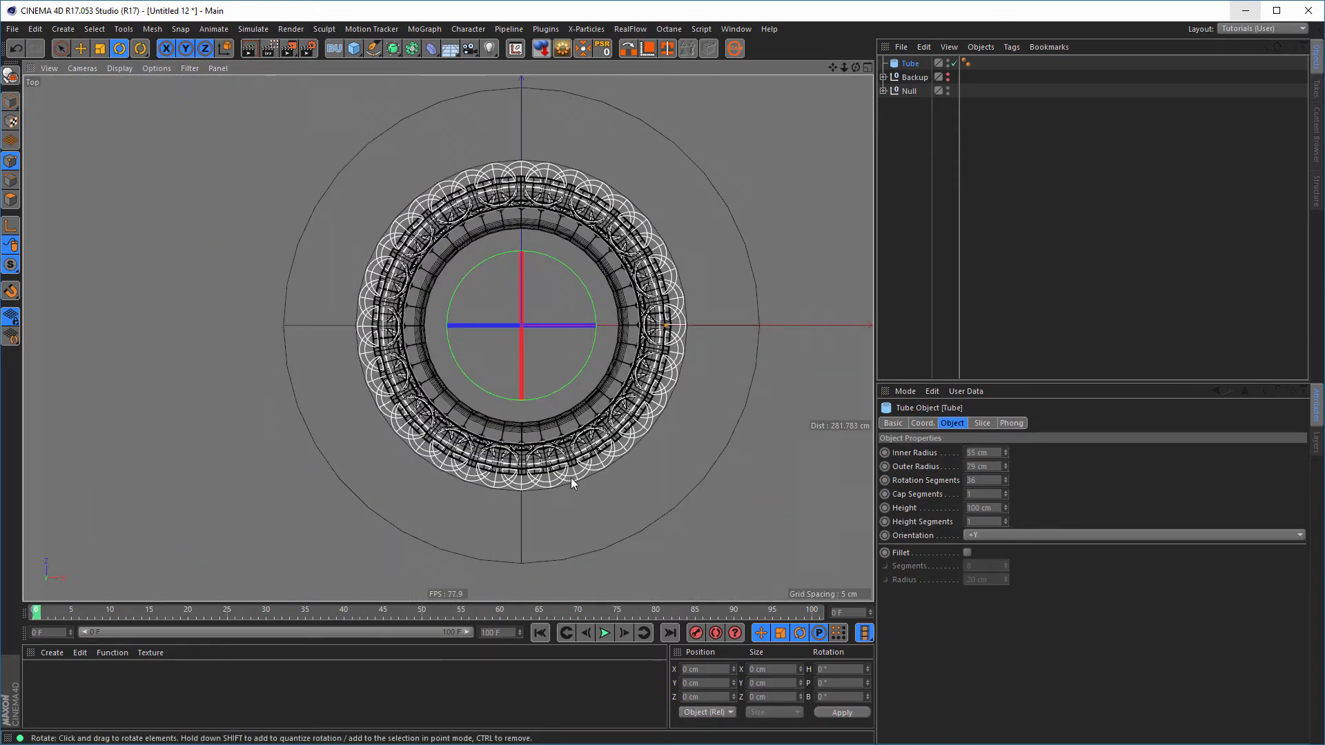
left_click(986, 466)
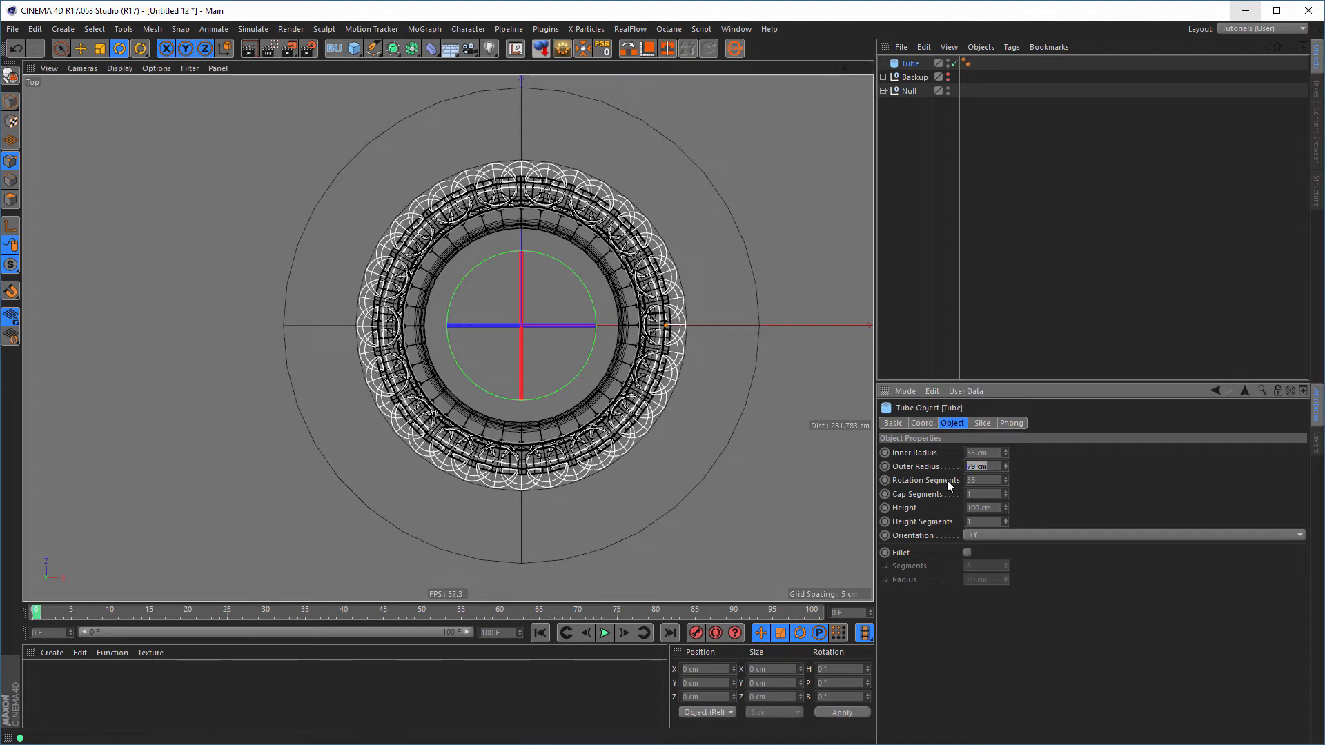
type("65")
key("Return")
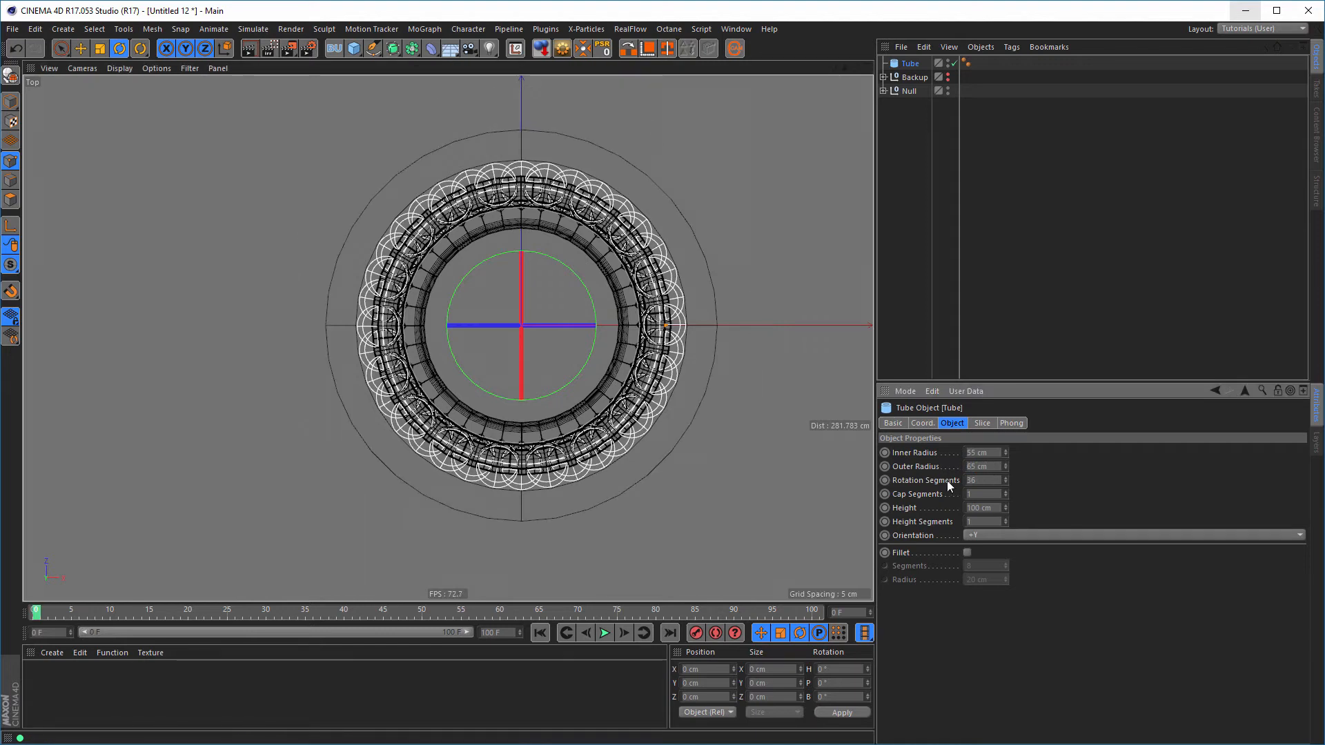
Set the tube's height to 50 cm while viewing the bearing in the Perspective view
middle_click(663, 423)
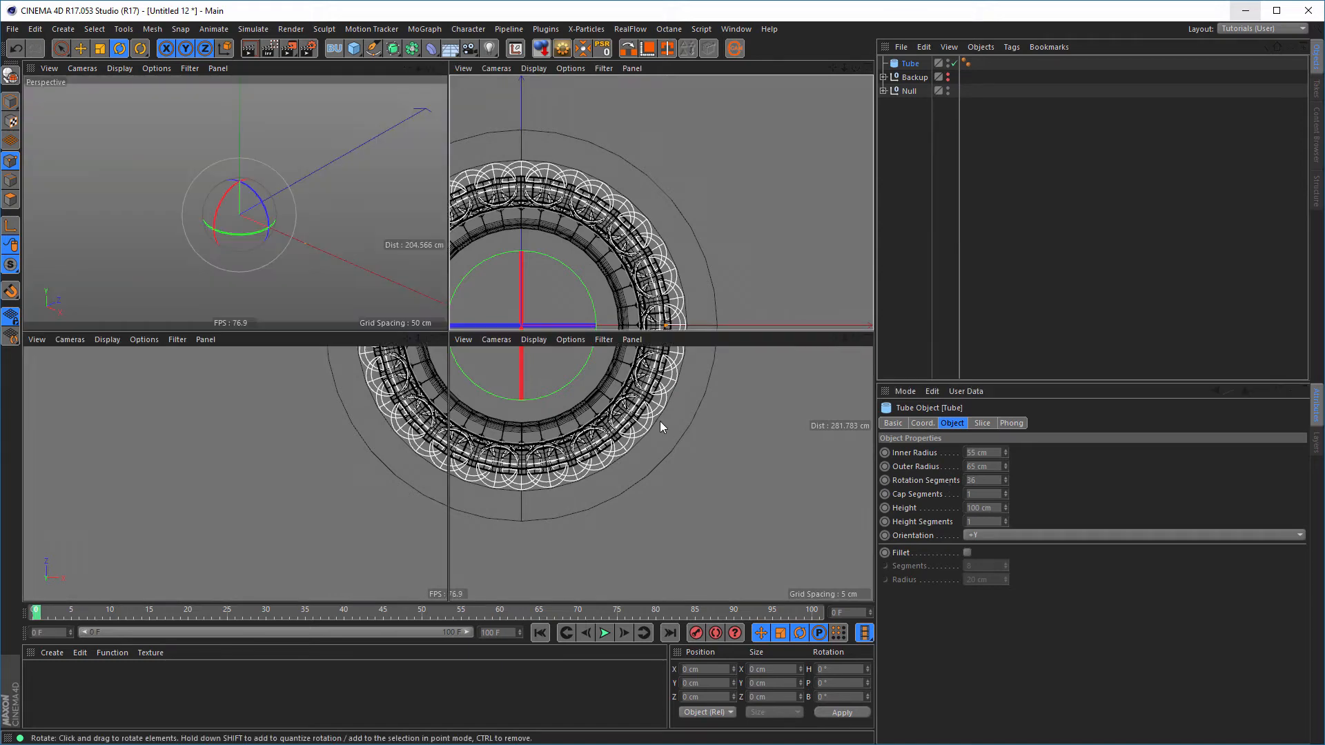
middle_click(305, 284)
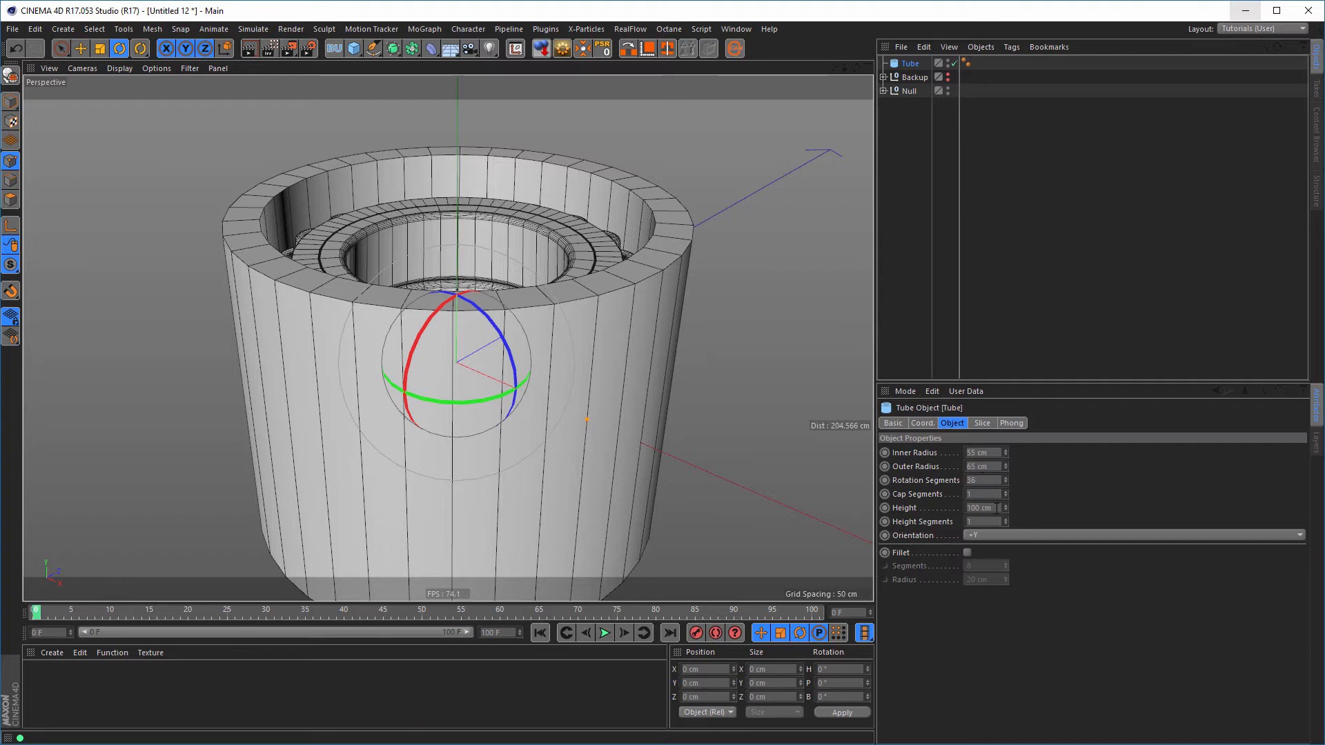
left_click(998, 508)
type("50")
key("Return")
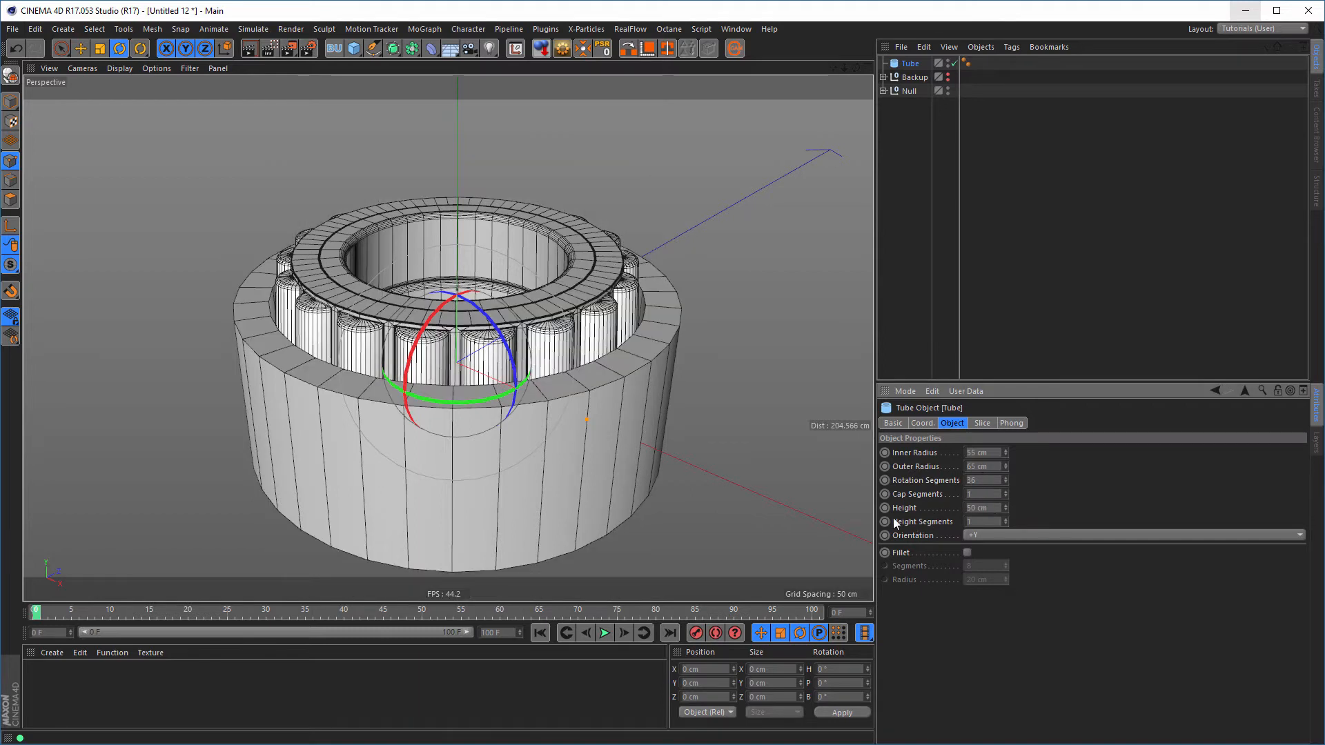
left_click_drag(502, 449, 536, 349, "alt")
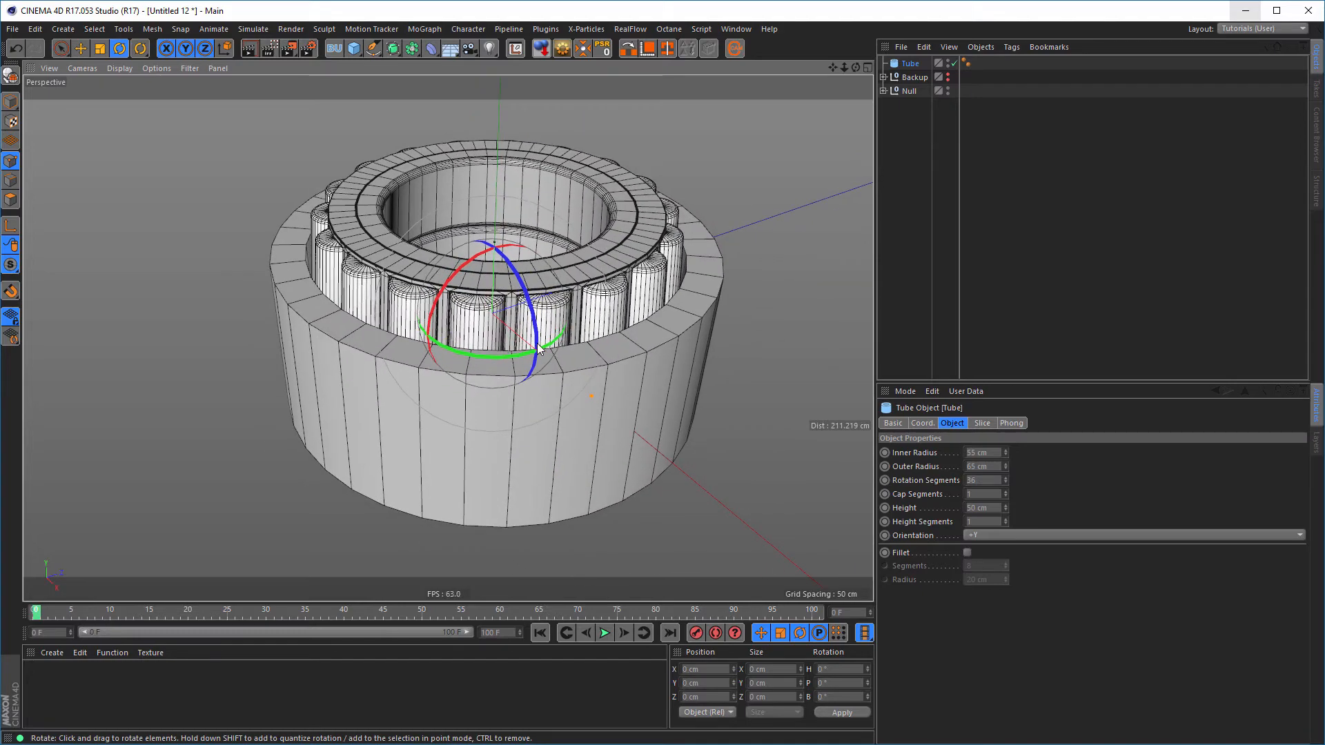
Hide the tube and apply Reset PSR to the Null holding both roller rows, checking its vertical position in the Front view
middle_click(617, 385)
middle_click(618, 424)
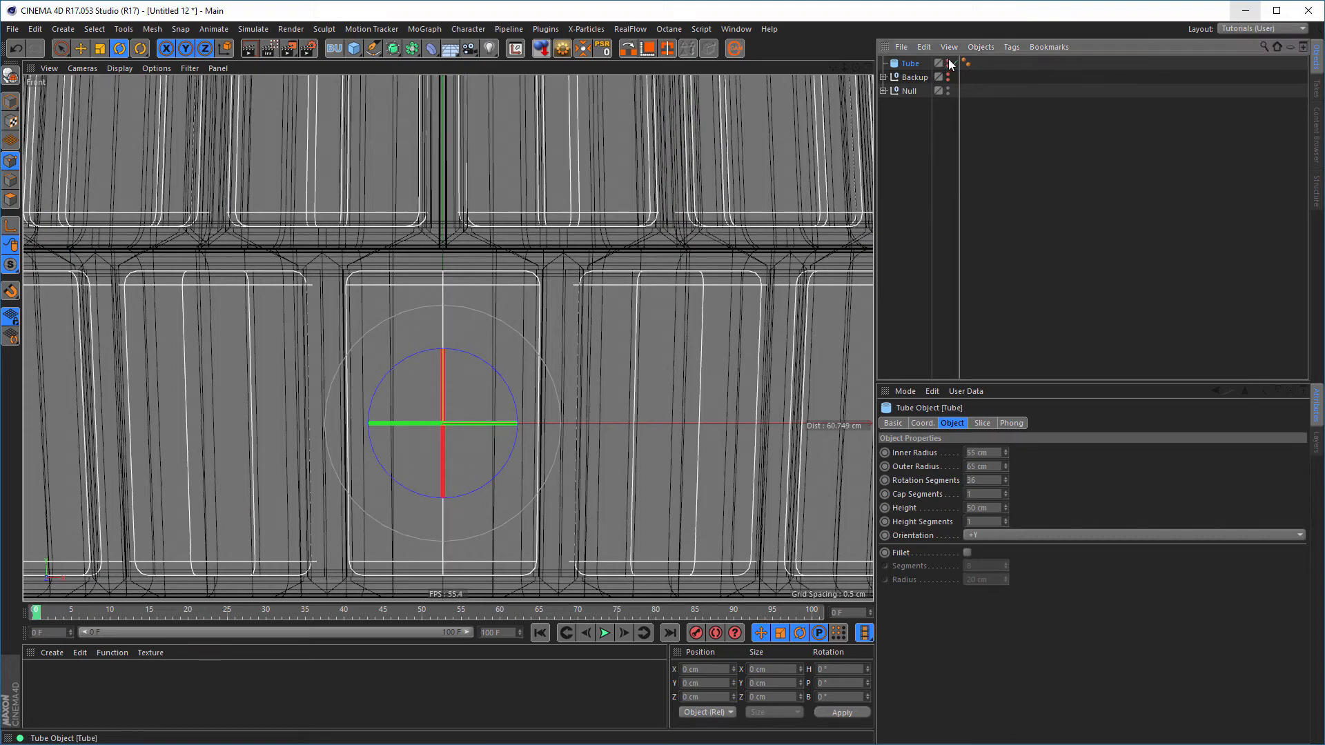
left_click(908, 92)
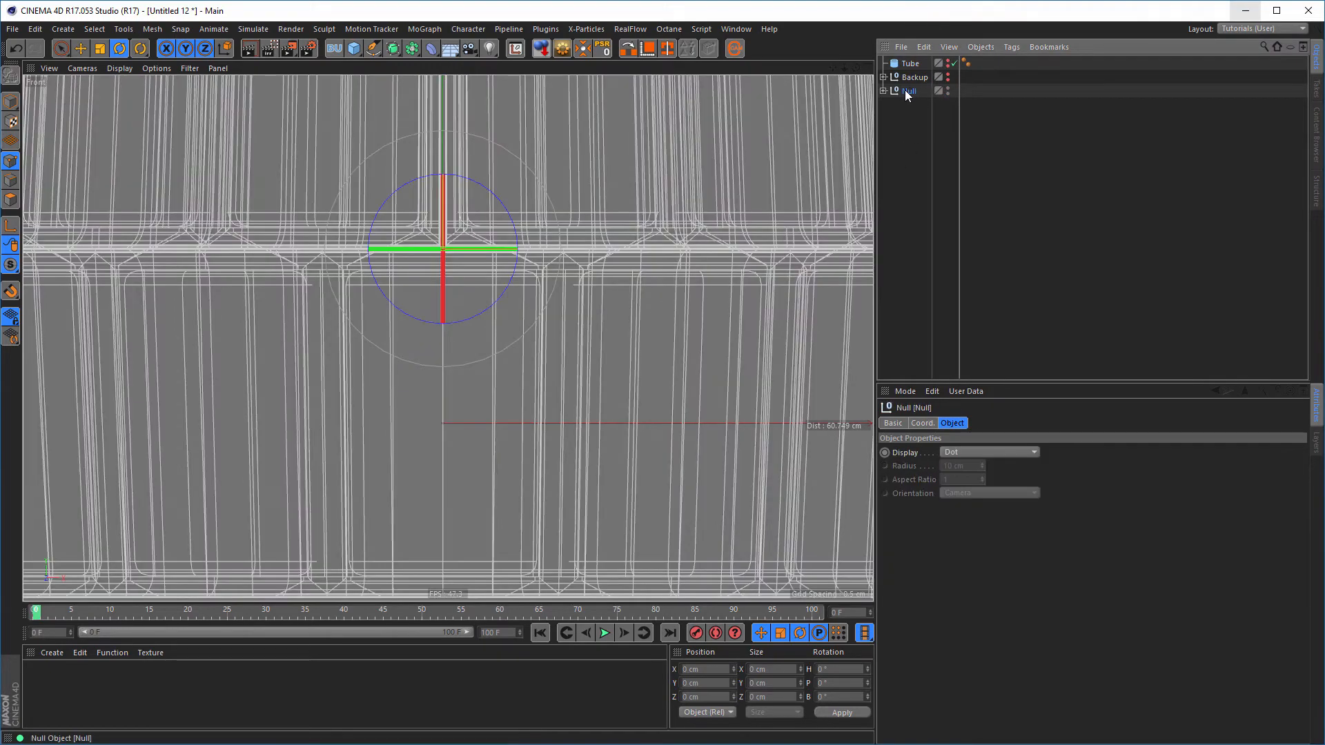
scroll(528, 259, "down", 5)
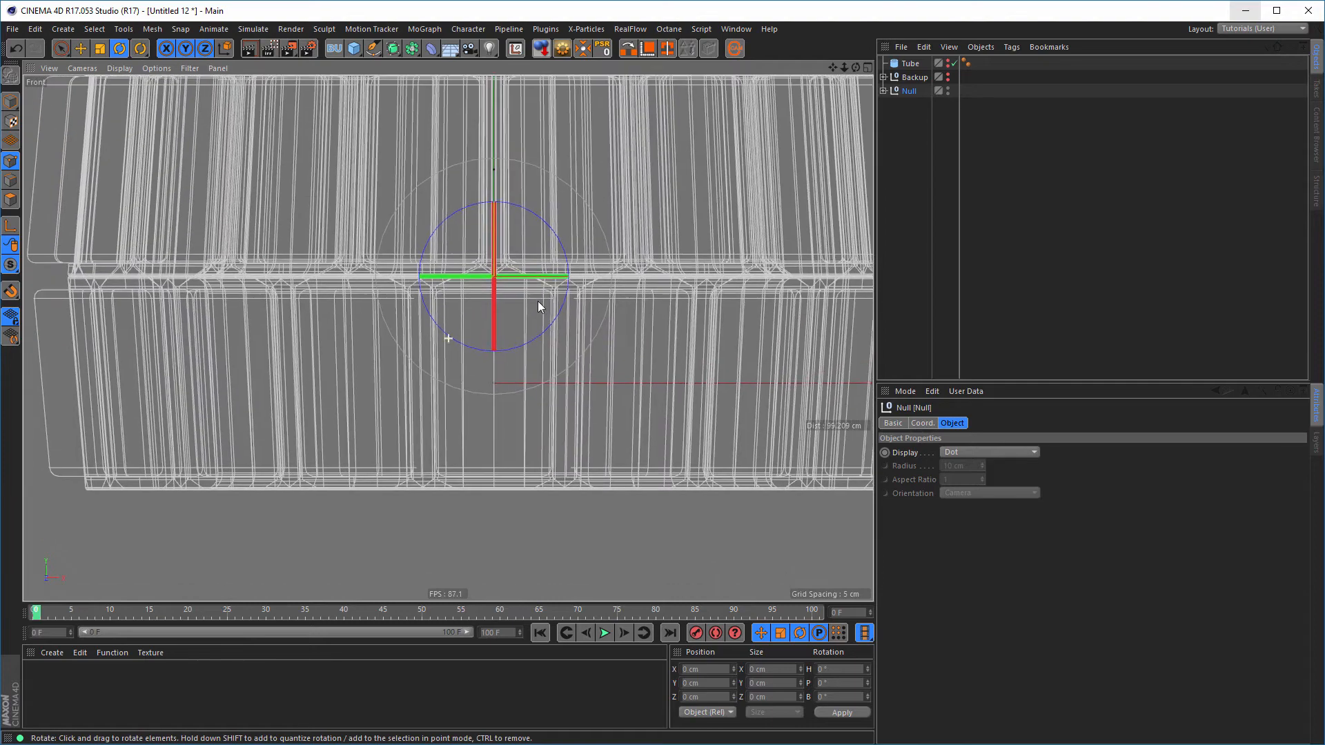
middle_click_drag(527, 325, 522, 332, "alt")
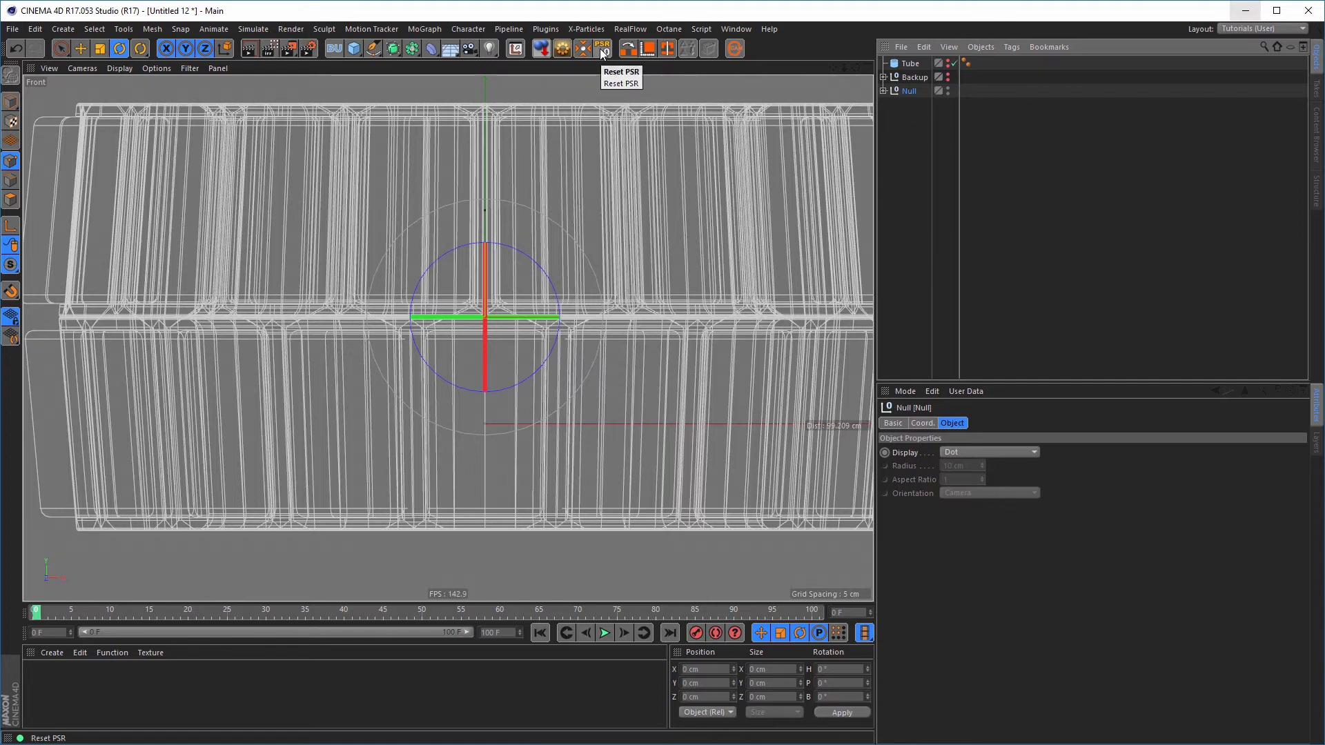
scroll(462, 348, "down", 5)
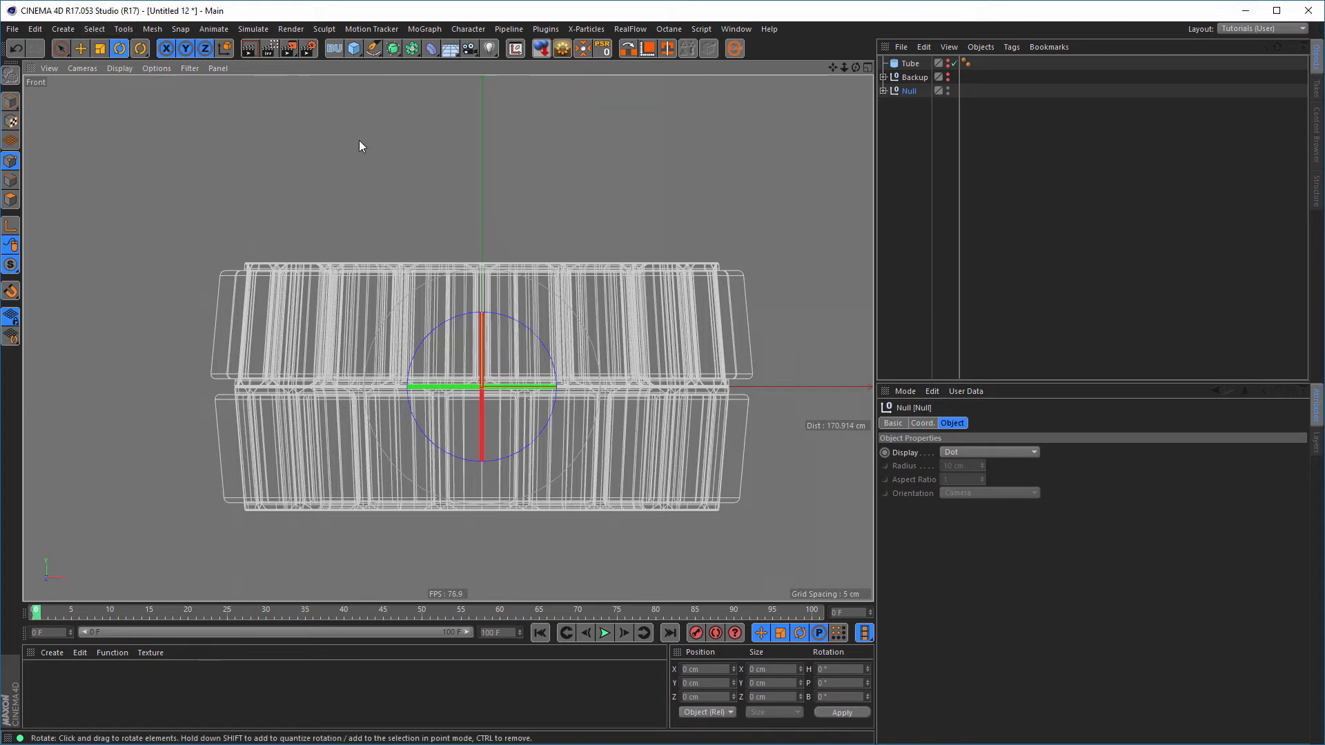
key("shift+c")
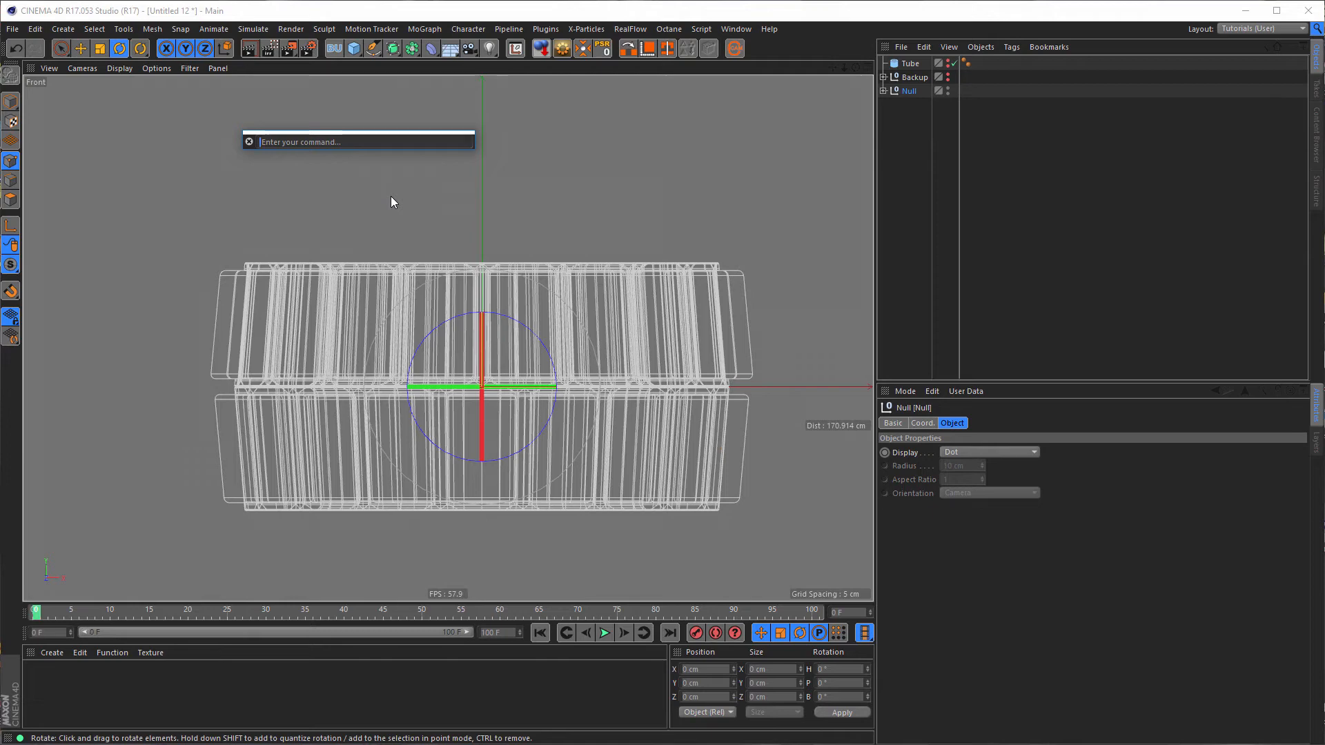
type("reset")
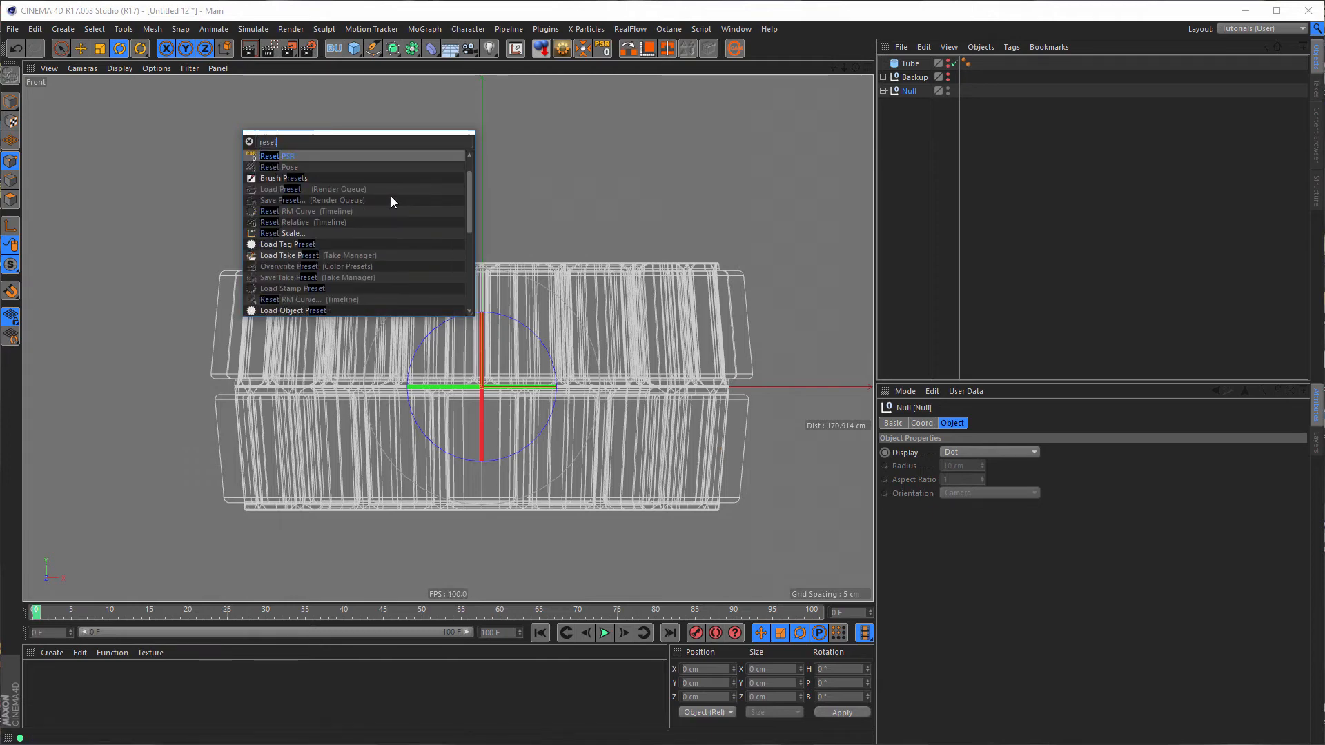
left_click(279, 156)
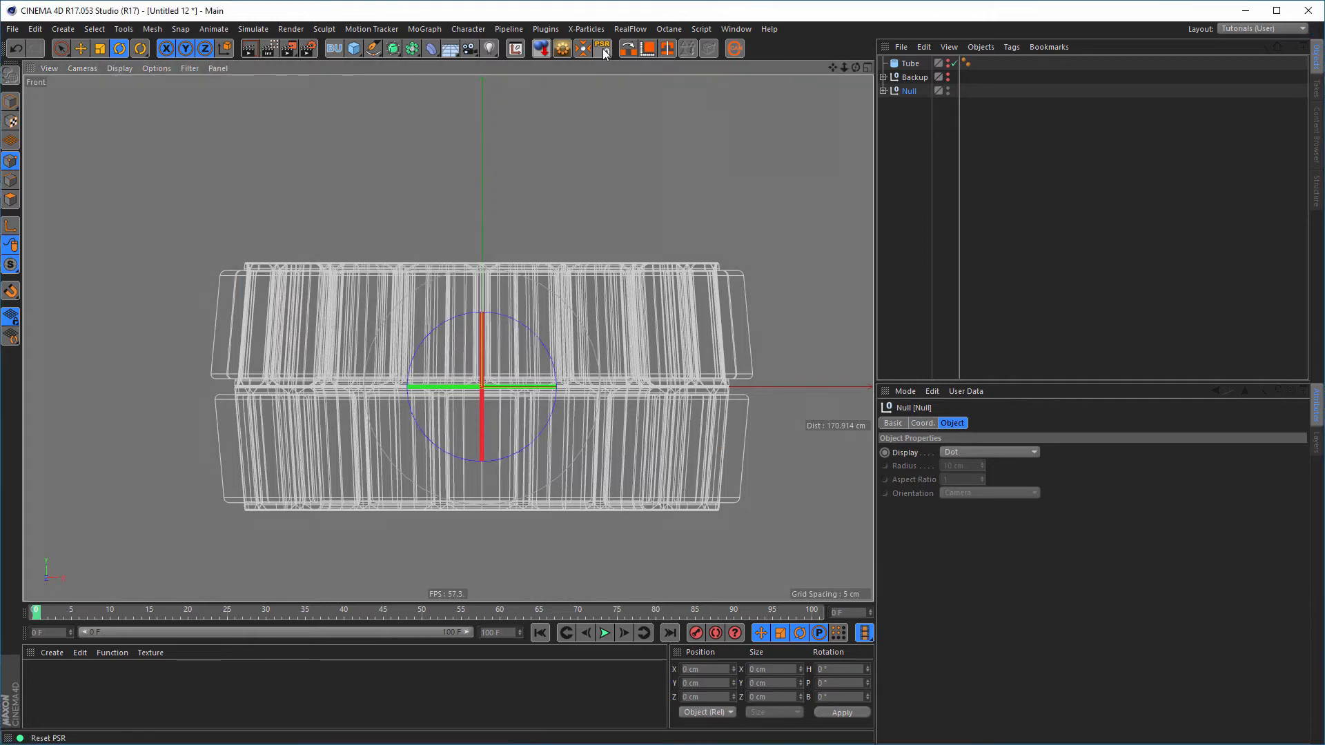
Show the tube again in the Perspective view and place it below the Null in the object hierarchy
middle_click(621, 185)
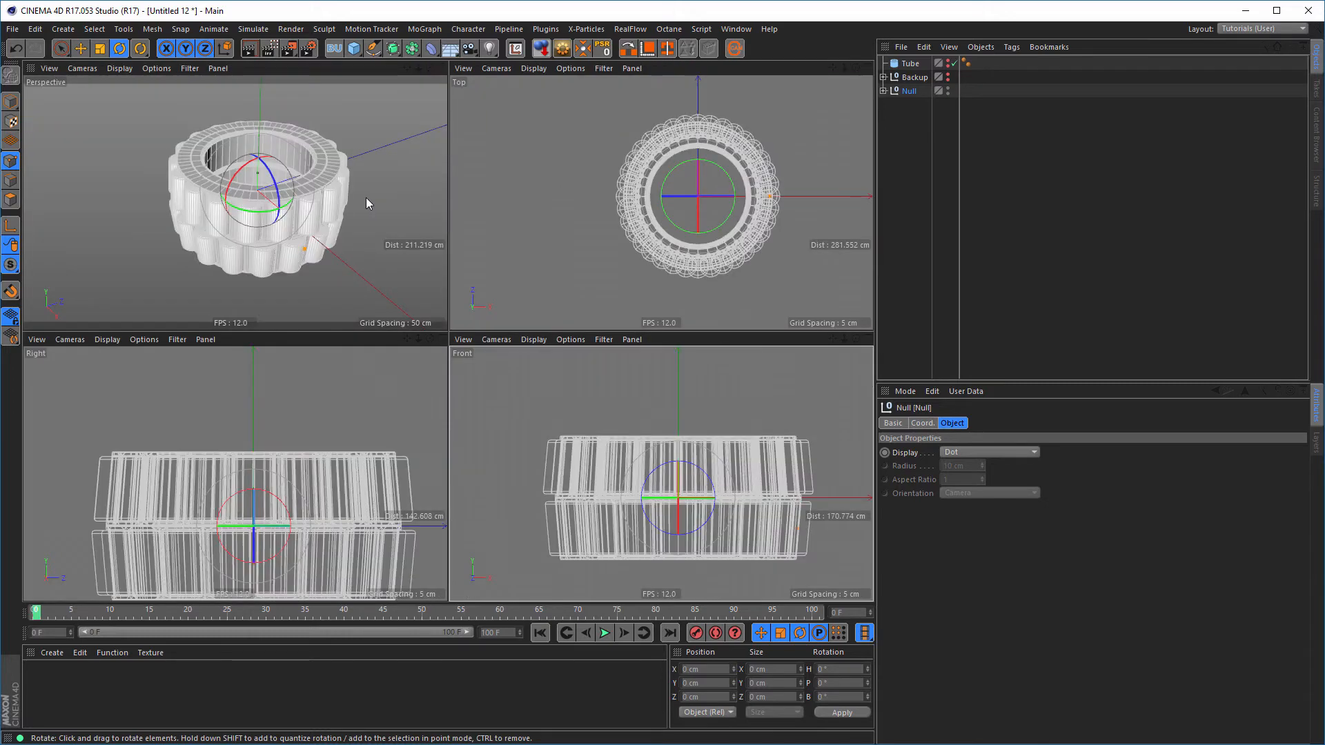
middle_click(366, 199)
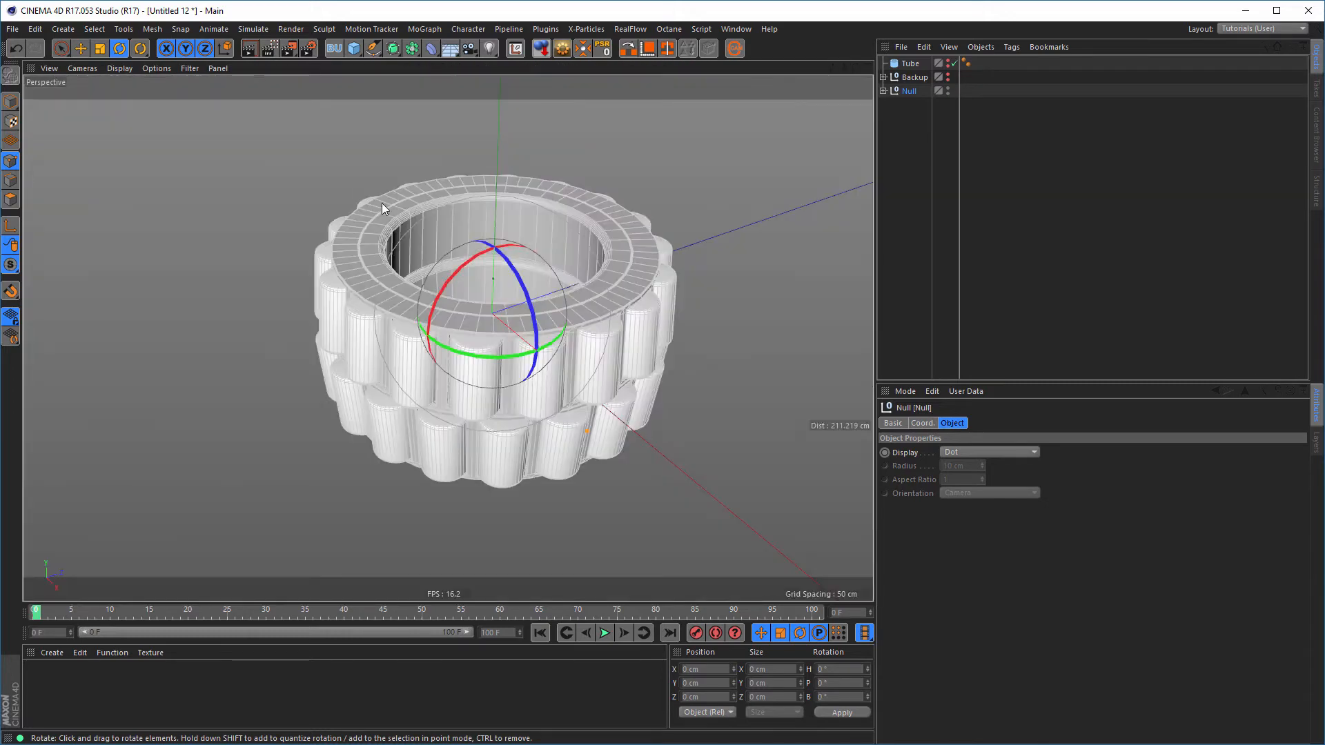
left_click(949, 63)
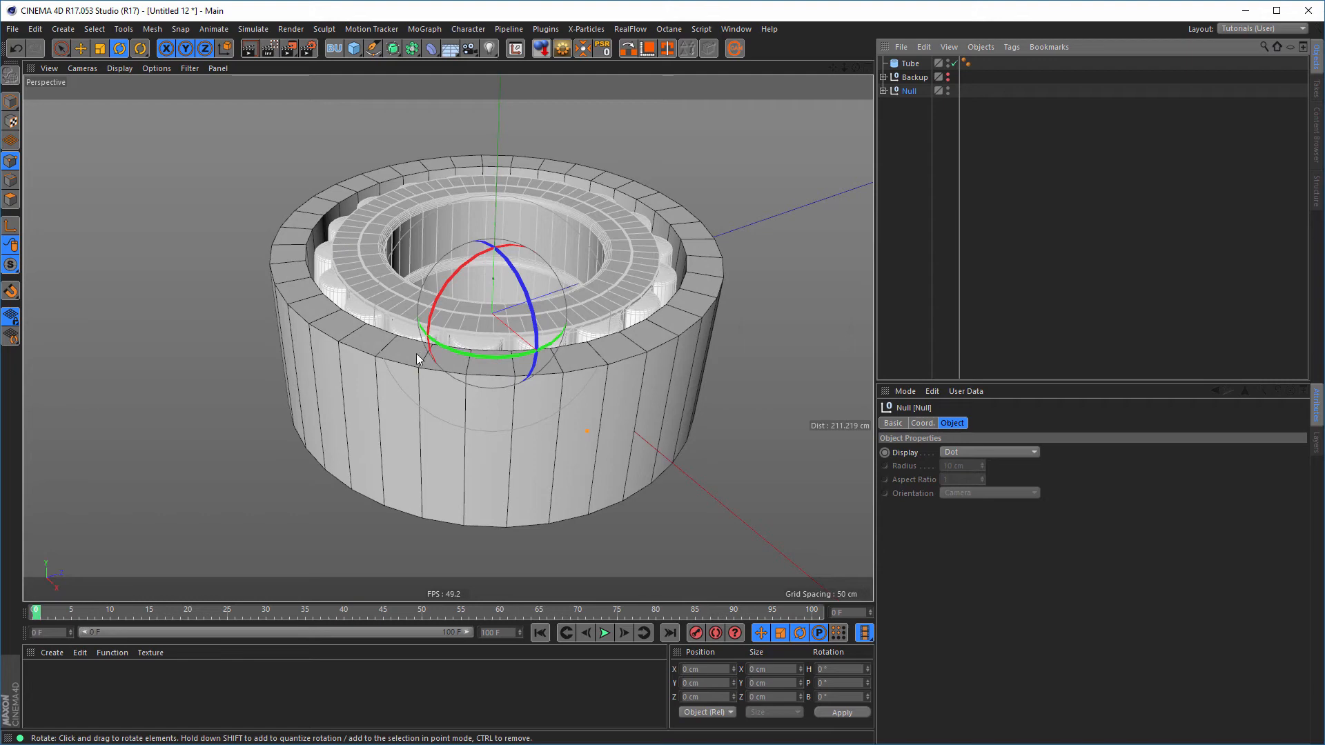
mouse_move(416, 358)
left_mouse_down("alt")
mouse_move(408, 424)
mouse_move(407, 371)
left_mouse_up("alt")
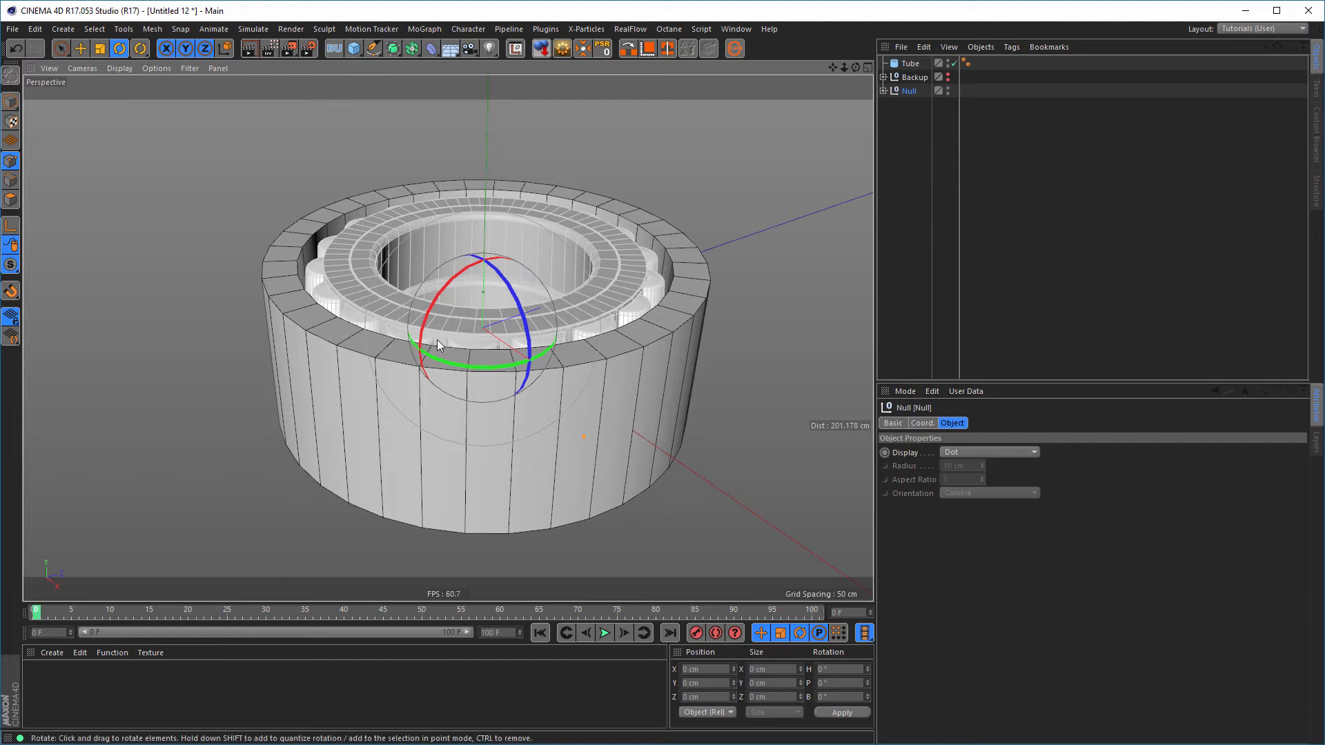
left_click_drag(915, 64, 915, 115)
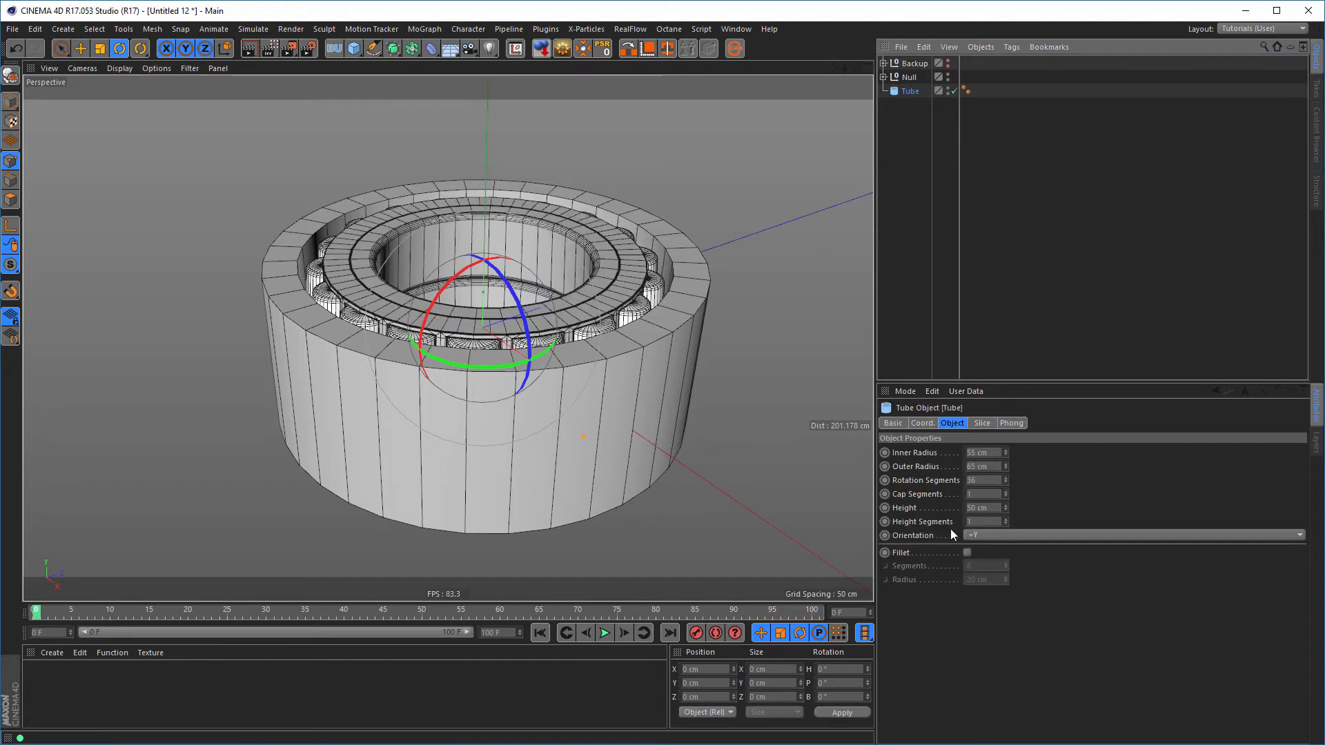
Set the tube's height segments to 3 and convert it to an editable polygon object
left_click(1006, 519)
left_click(1005, 519)
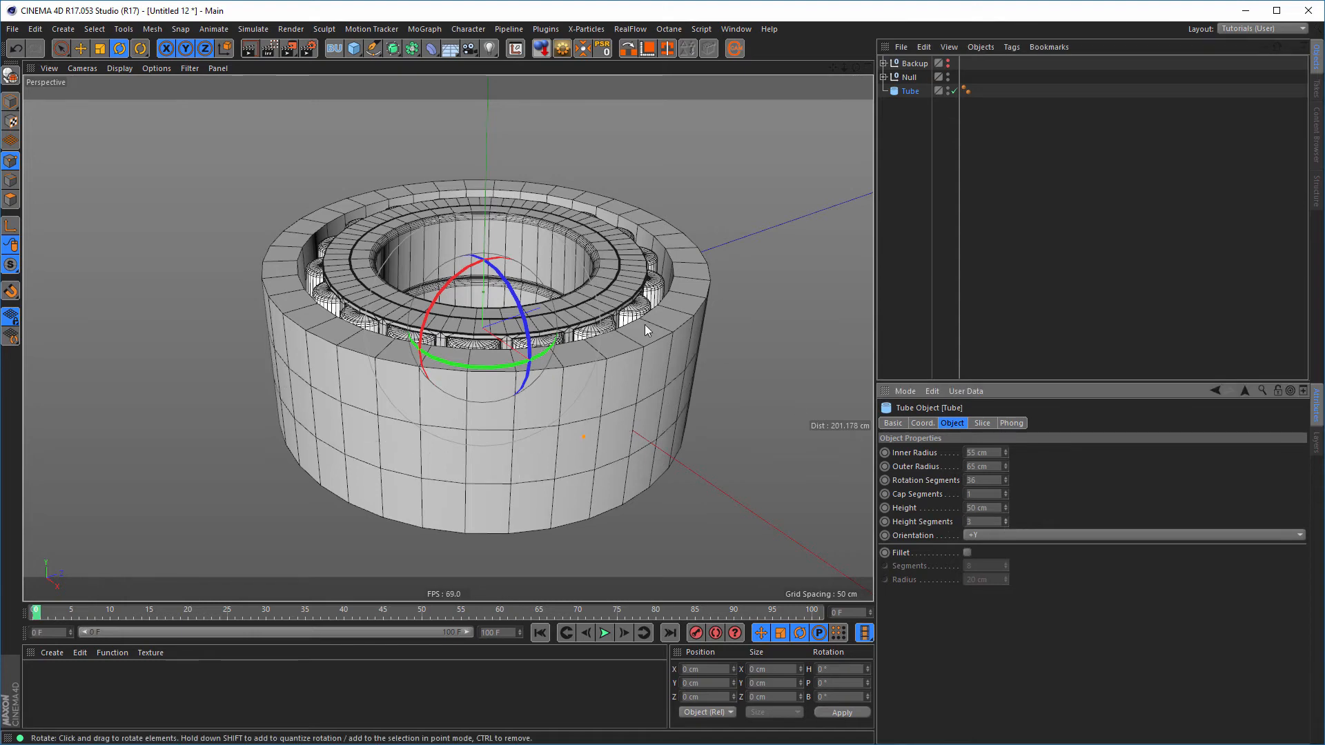
scroll(644, 325, "up", 2)
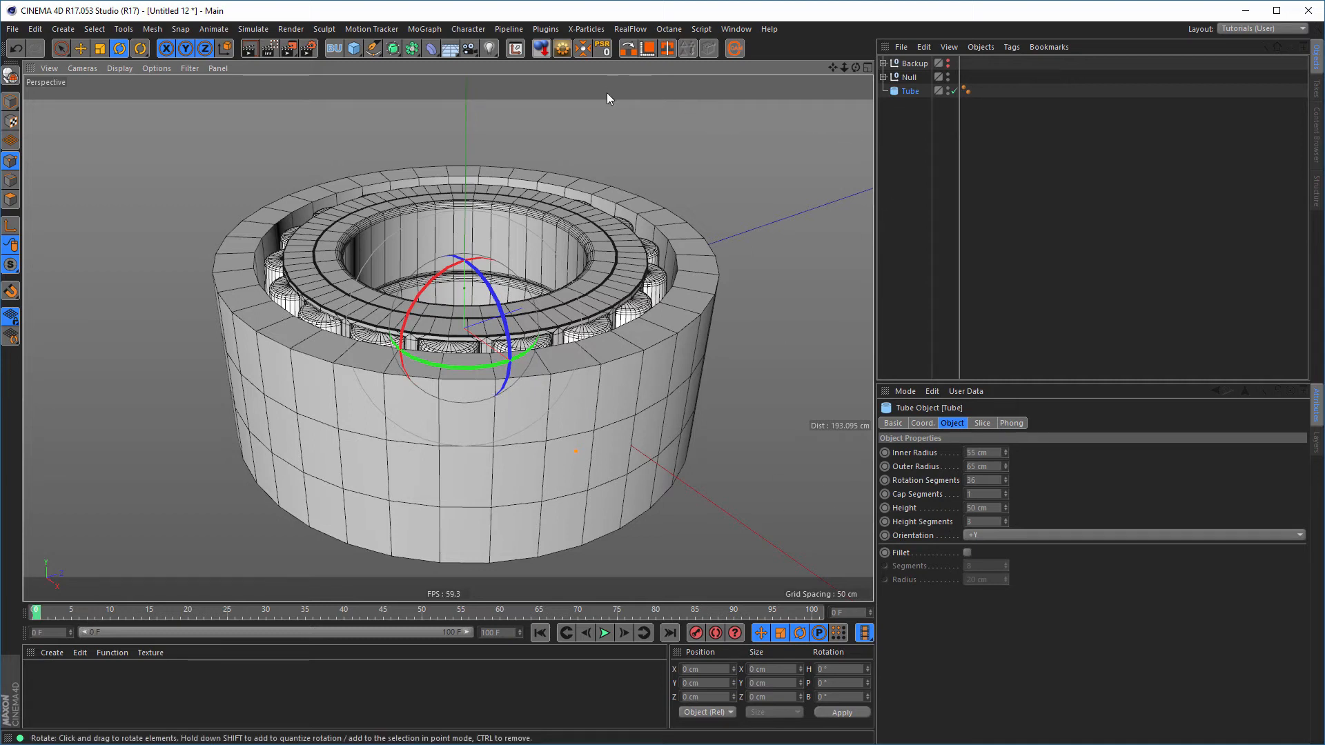
left_click(562, 50)
left_click(789, 423)
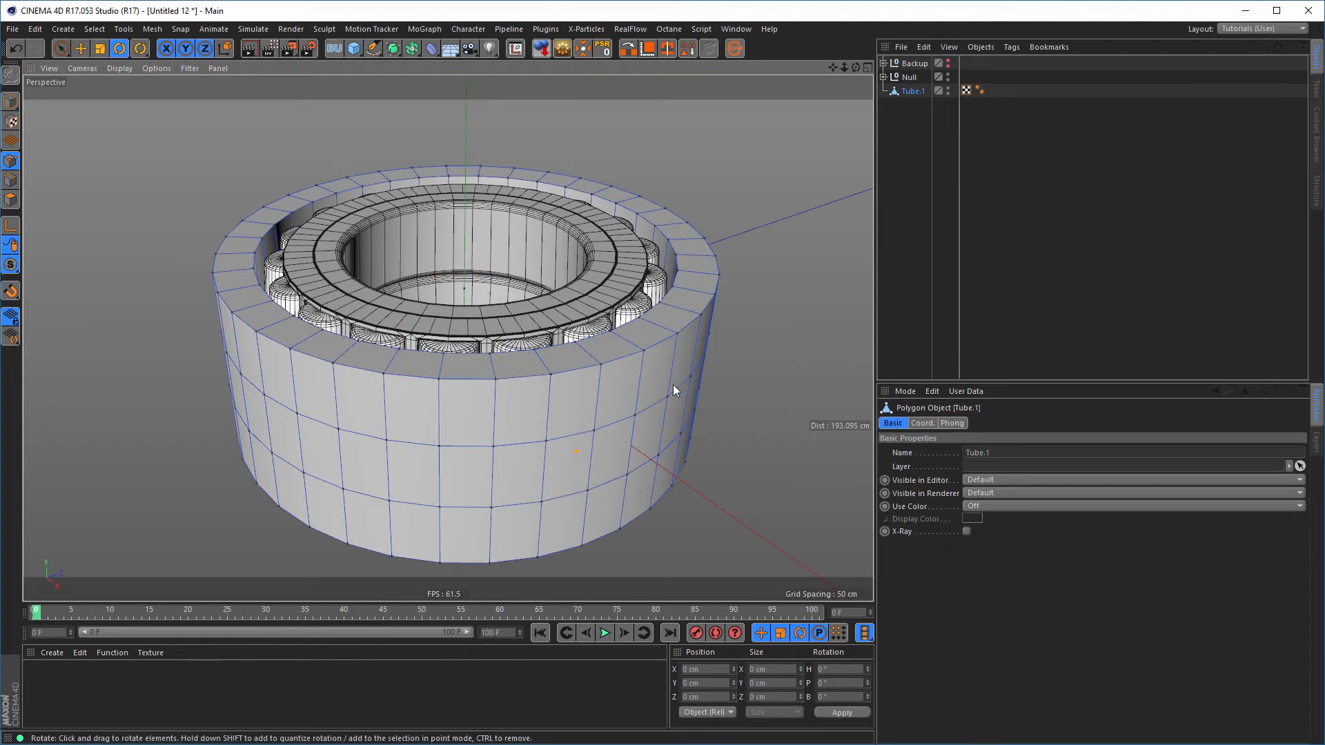
Select the two middle edge loops on the tube's outer wall and scale them together to a Y size of 6 cm
left_click(10, 180)
key("u")
key("l")
left_click(354, 438)
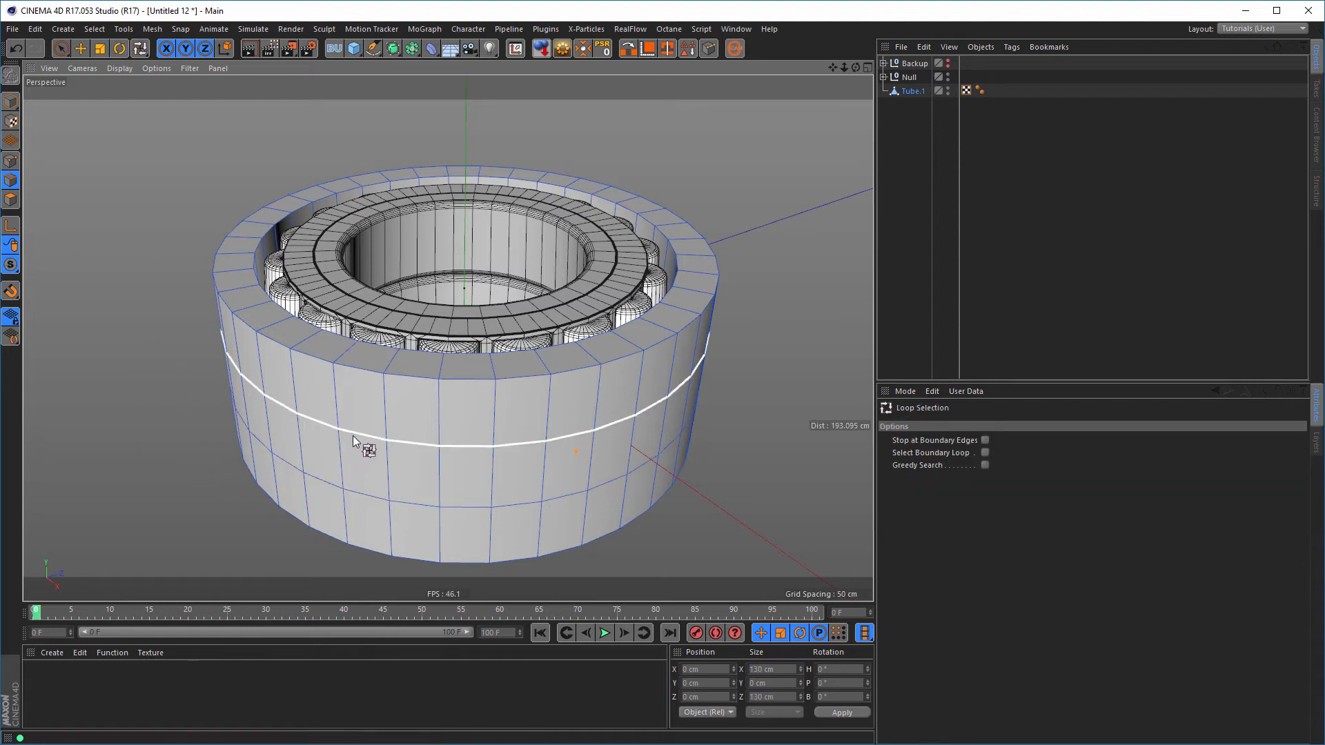
left_click(353, 436)
left_click(363, 490, "shift")
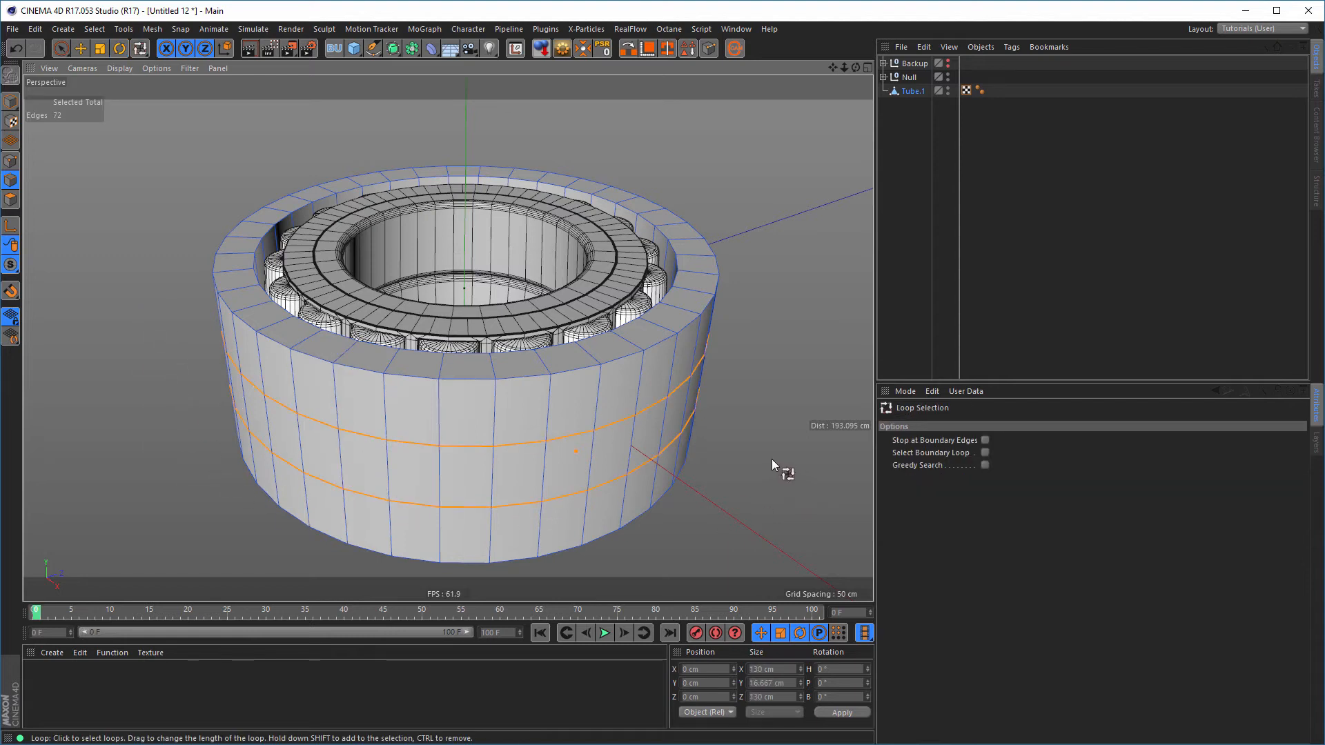
key("t")
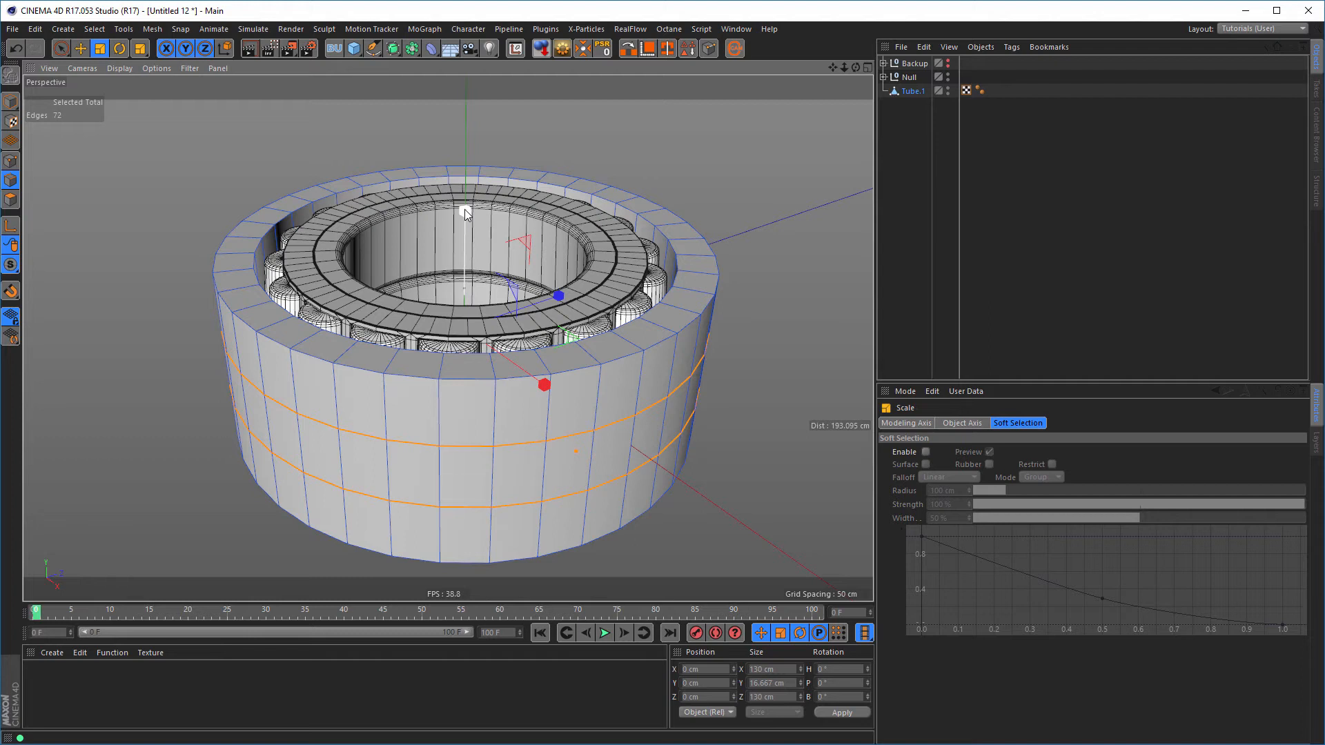
left_click_drag(466, 209, 470, 291)
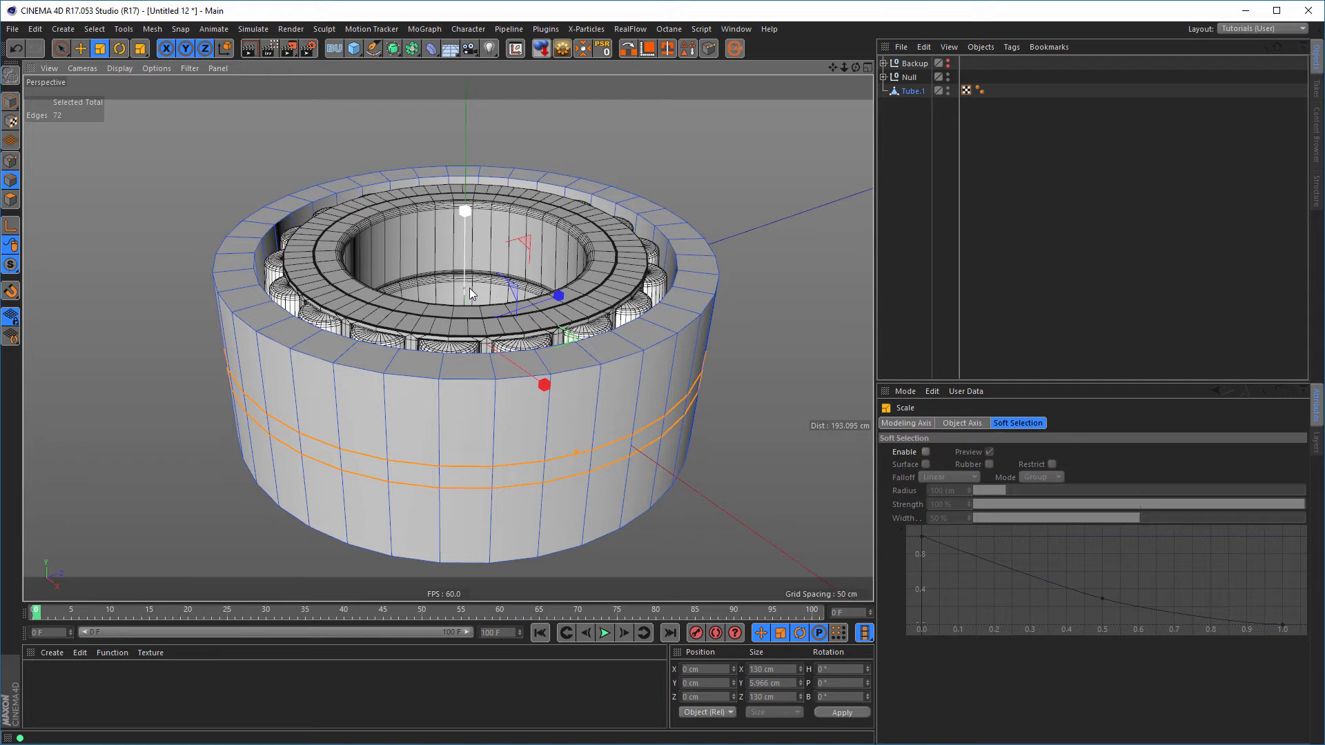
left_click(769, 684)
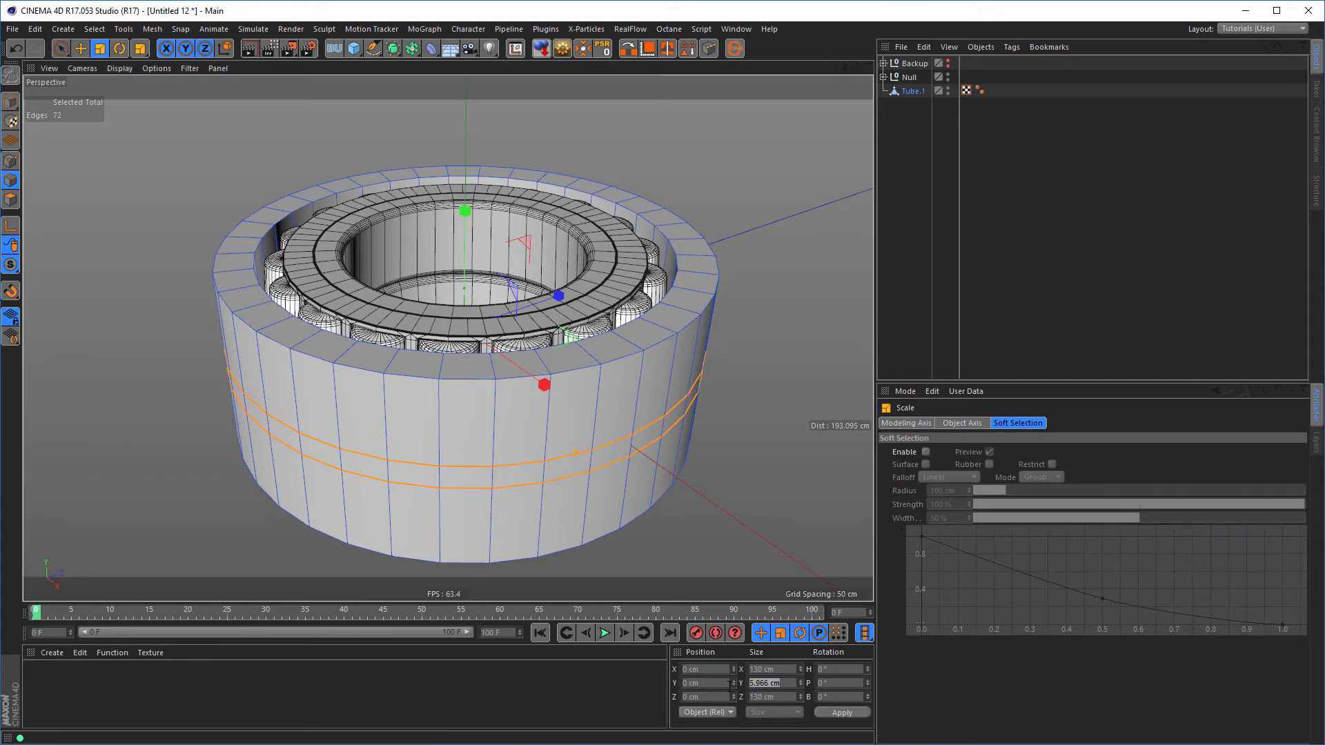
type("6")
key("Return")
Select the narrow polygon loop around the middle of the tube's outer wall and extrude it with an offset of 3 cm
left_click(10, 200)
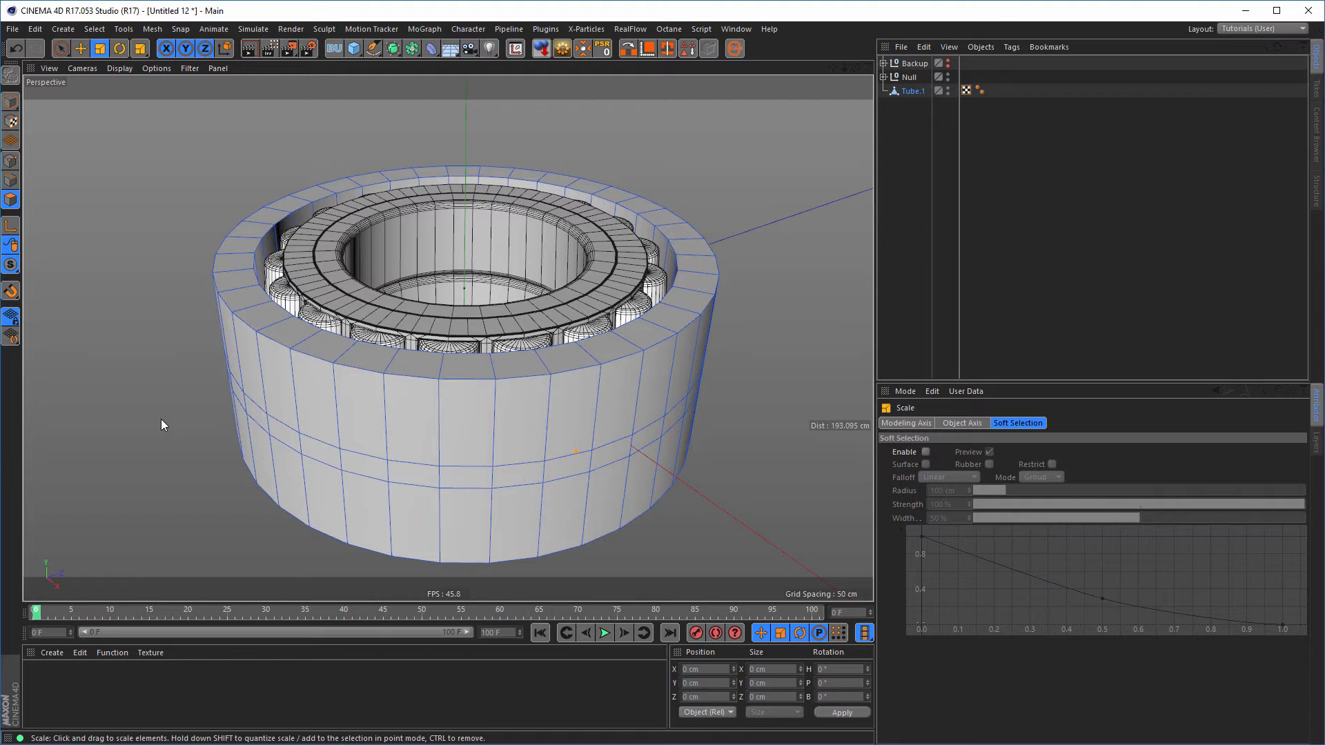
right_click(160, 420)
left_click(234, 494)
left_click(340, 460)
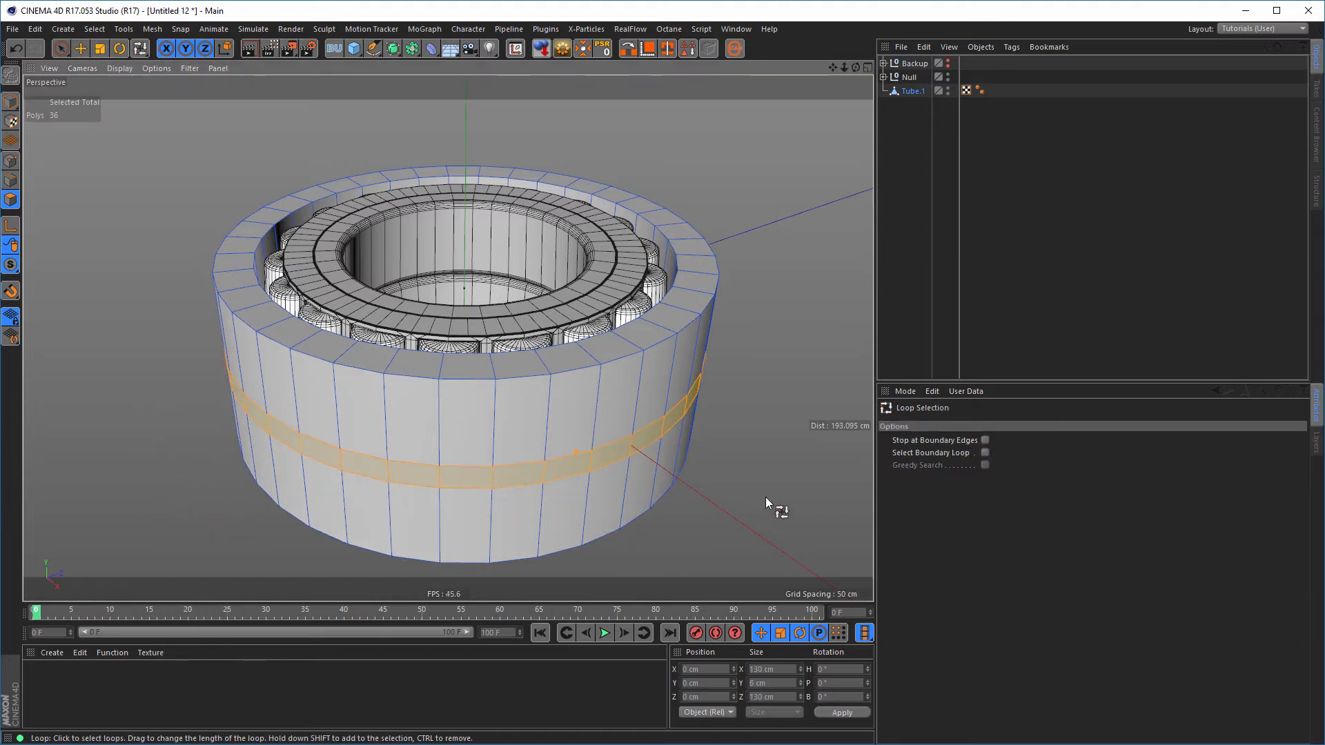
key("d")
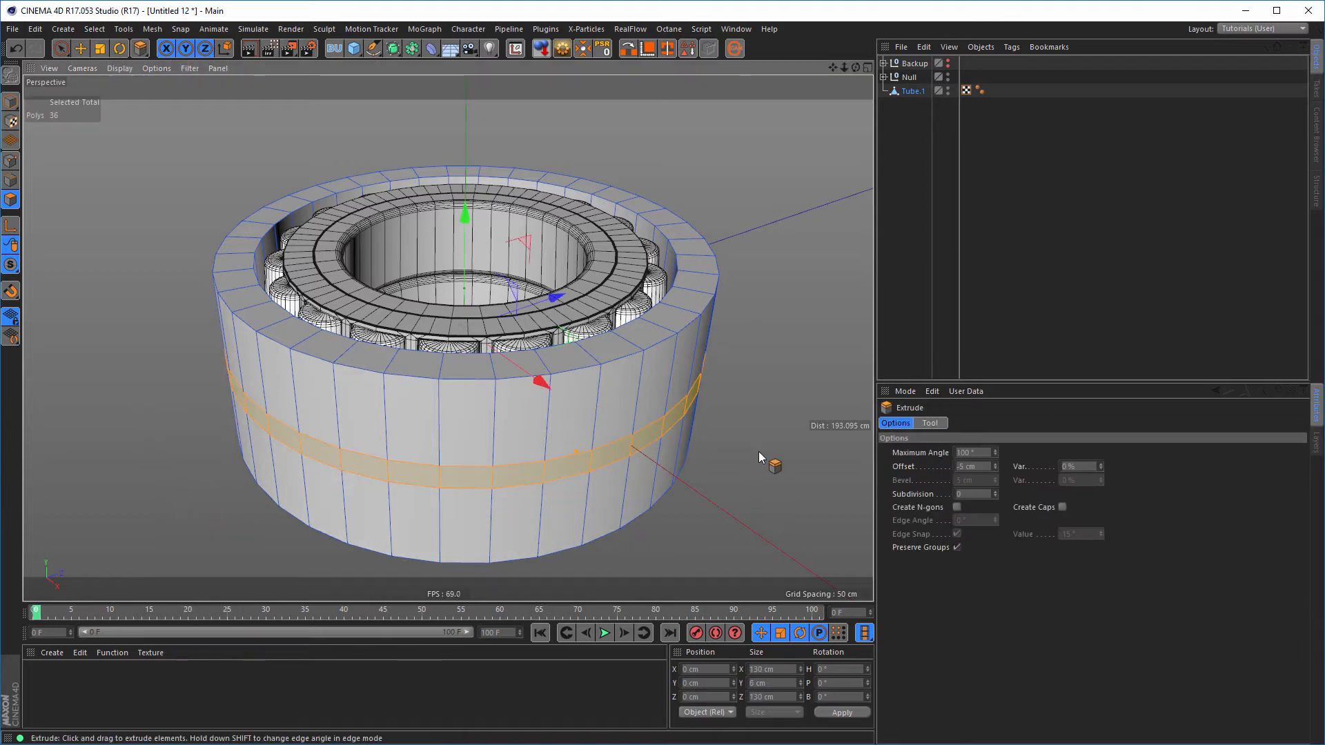
left_click_drag(767, 438, 733, 440)
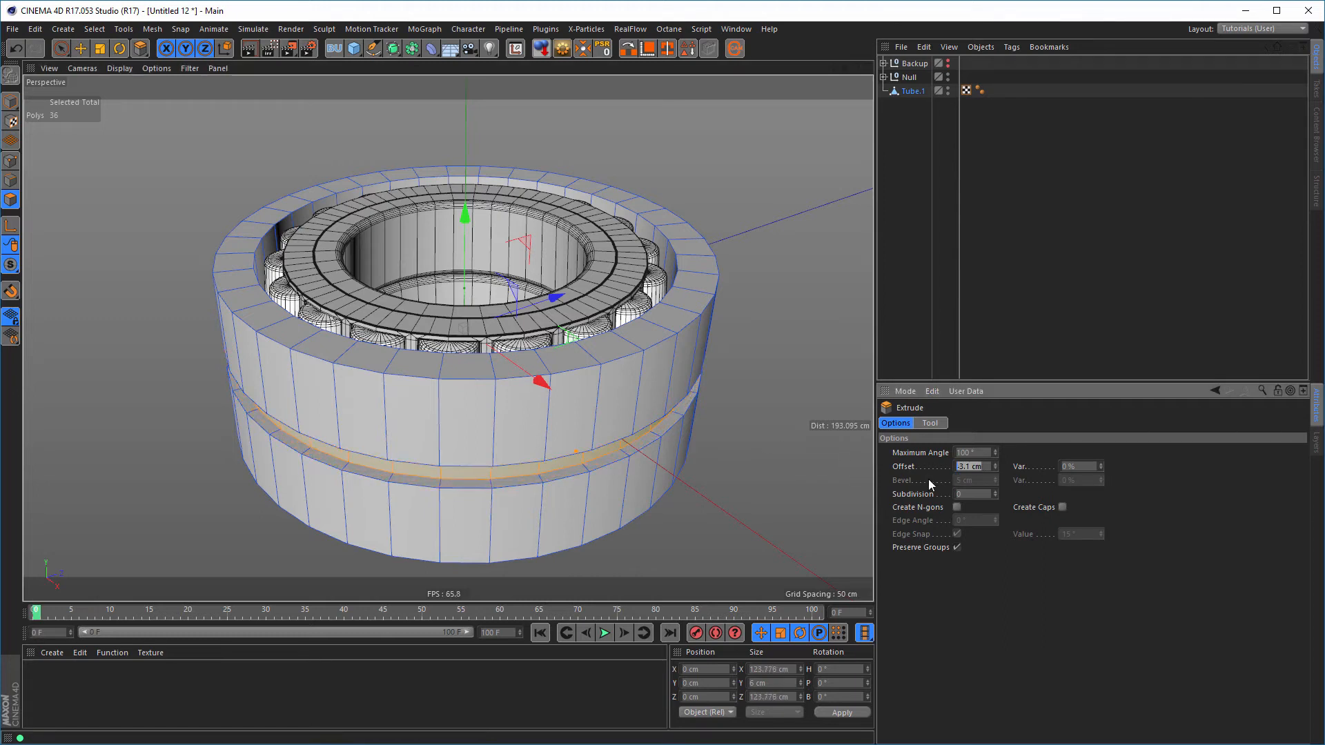
type("3")
key("Return")
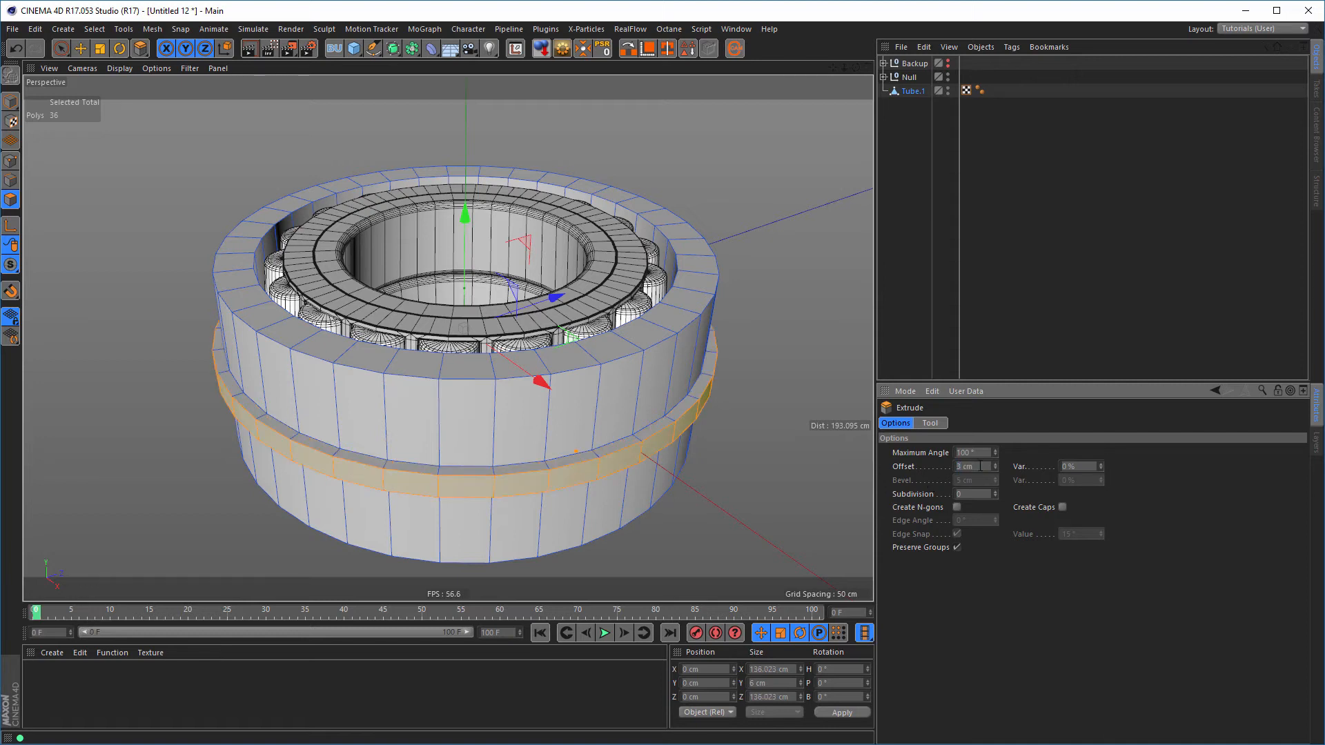
Change the extrusion offset of the tube's middle polygon loop to -3 cm so it forms a groove
left_click_drag(980, 466, 908, 473)
type("-3")
key("Return")
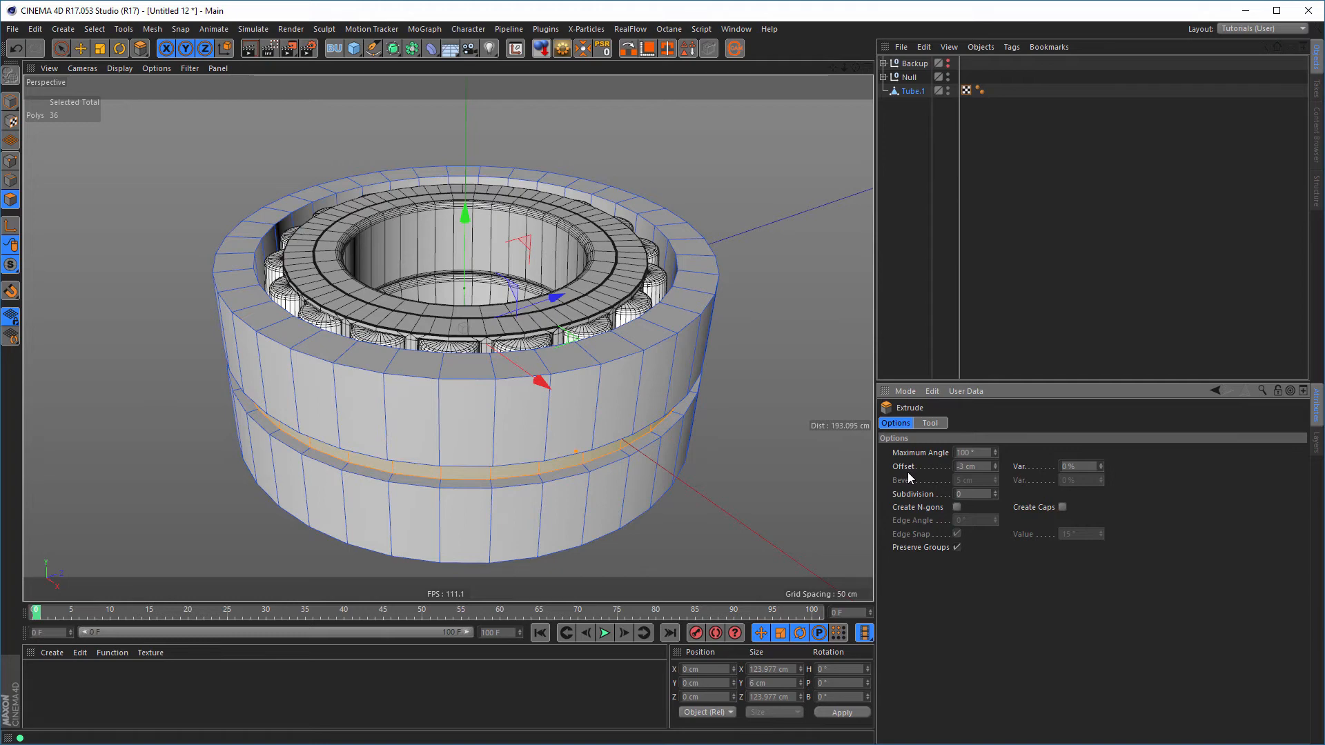
Convert the groove's polygon selection to edges and add the tube's upper and lower inner rim edge loops to it
left_click_drag(657, 419, 659, 452, "alt")
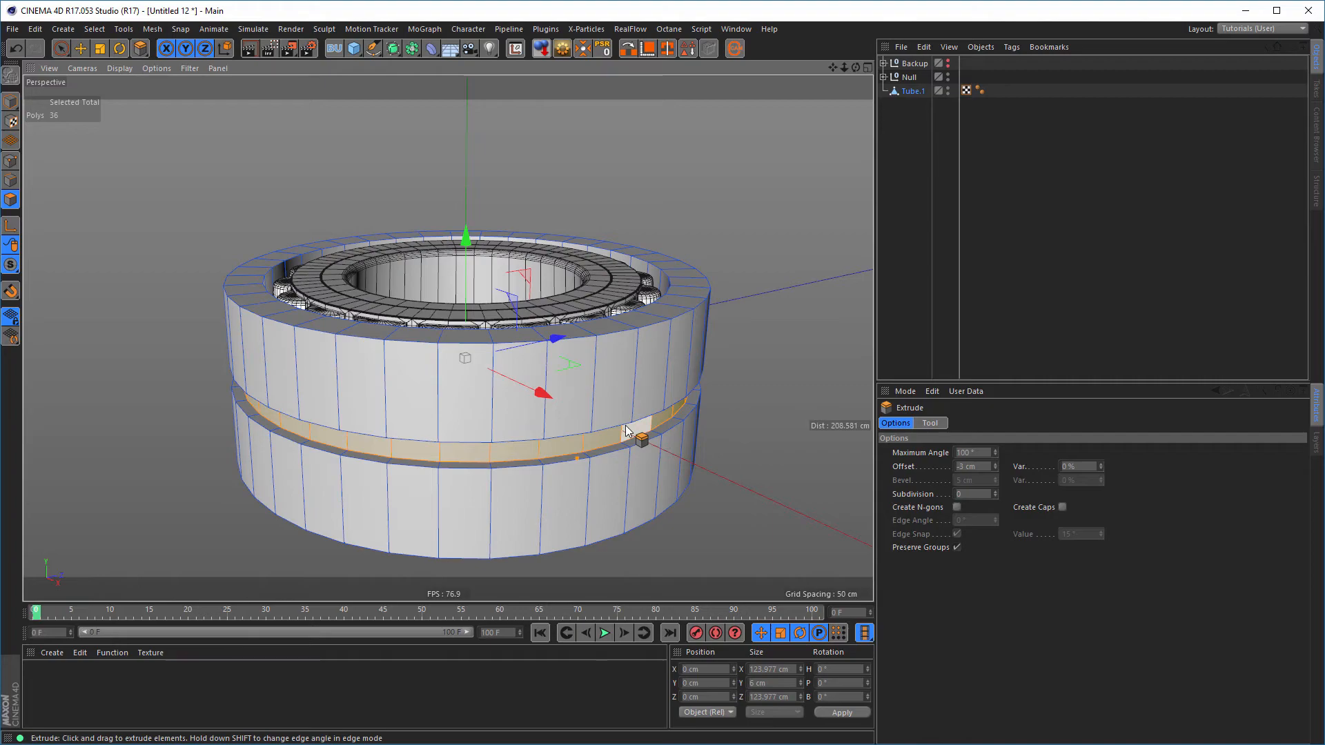
left_click_drag(604, 412, 610, 345, "alt")
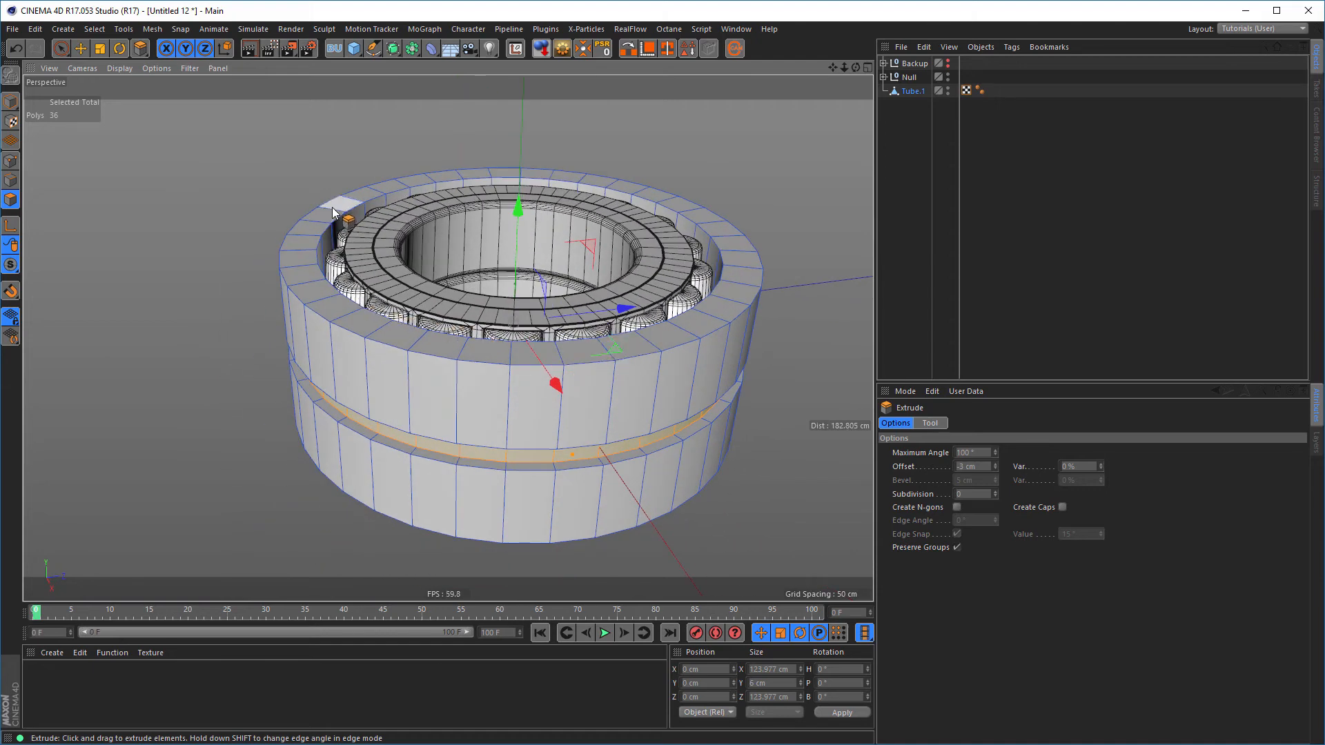
left_click(11, 181, "ctrl")
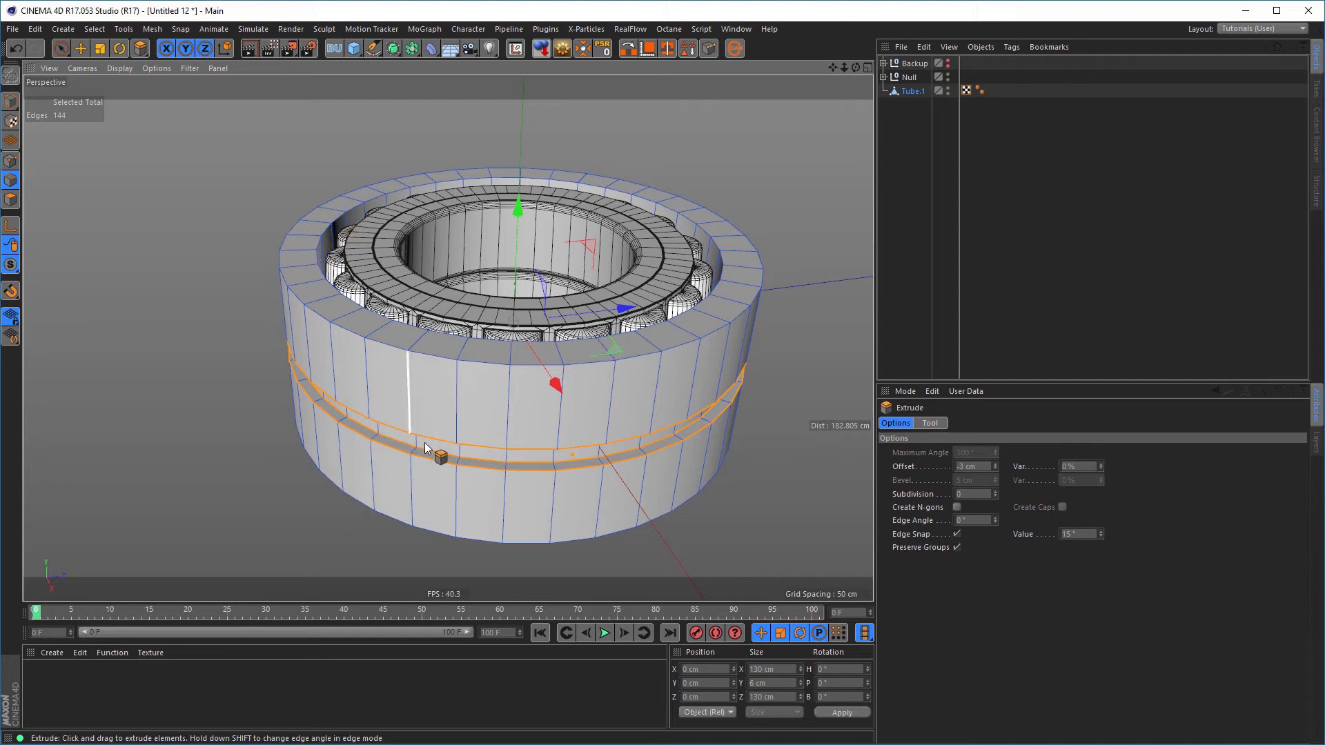
left_click_drag(424, 442, 400, 457, "alt")
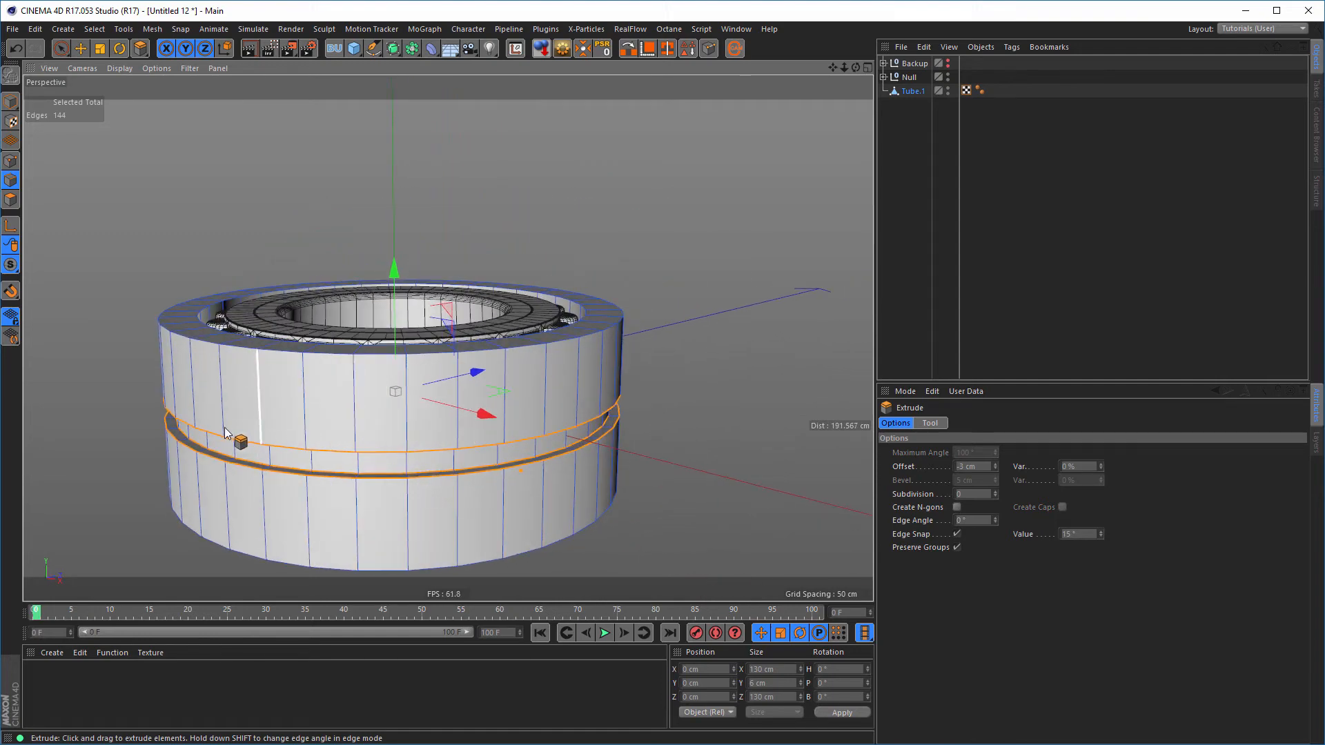
scroll(671, 411, "up", 3)
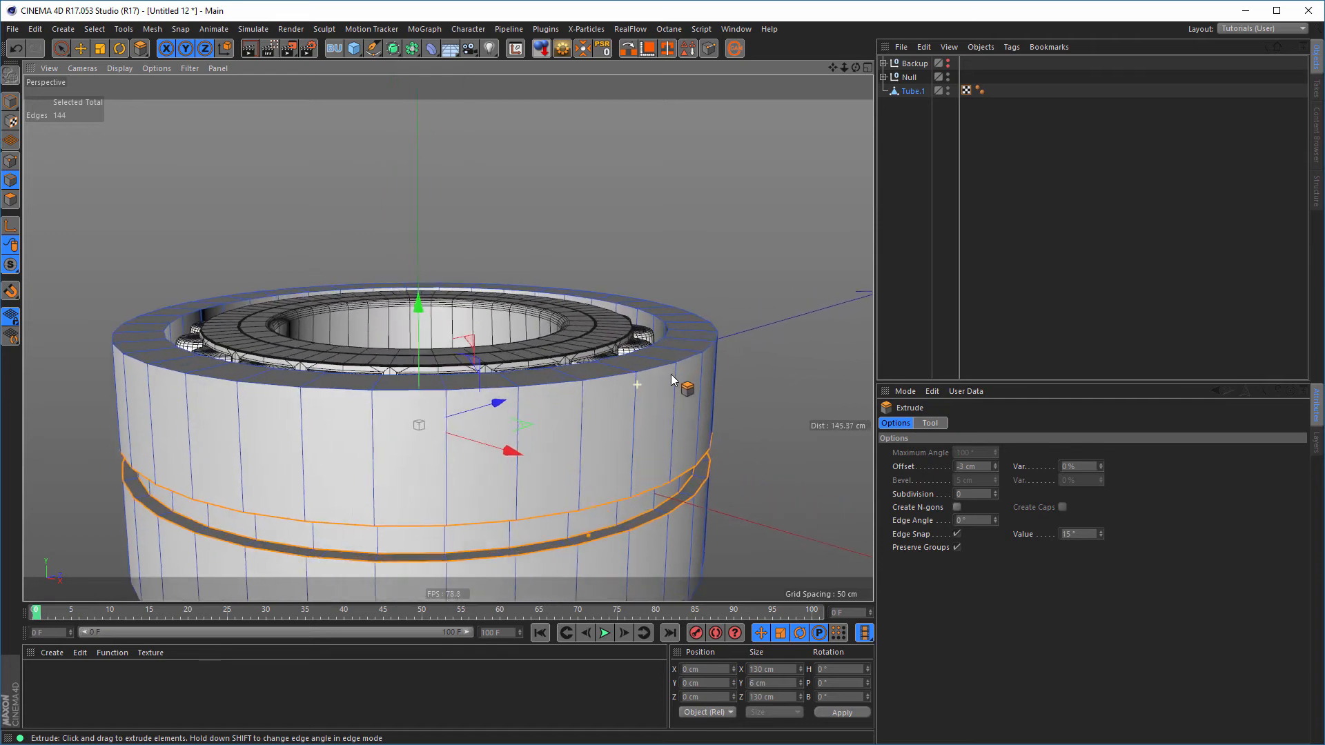
left_click_drag(671, 379, 686, 387, "alt")
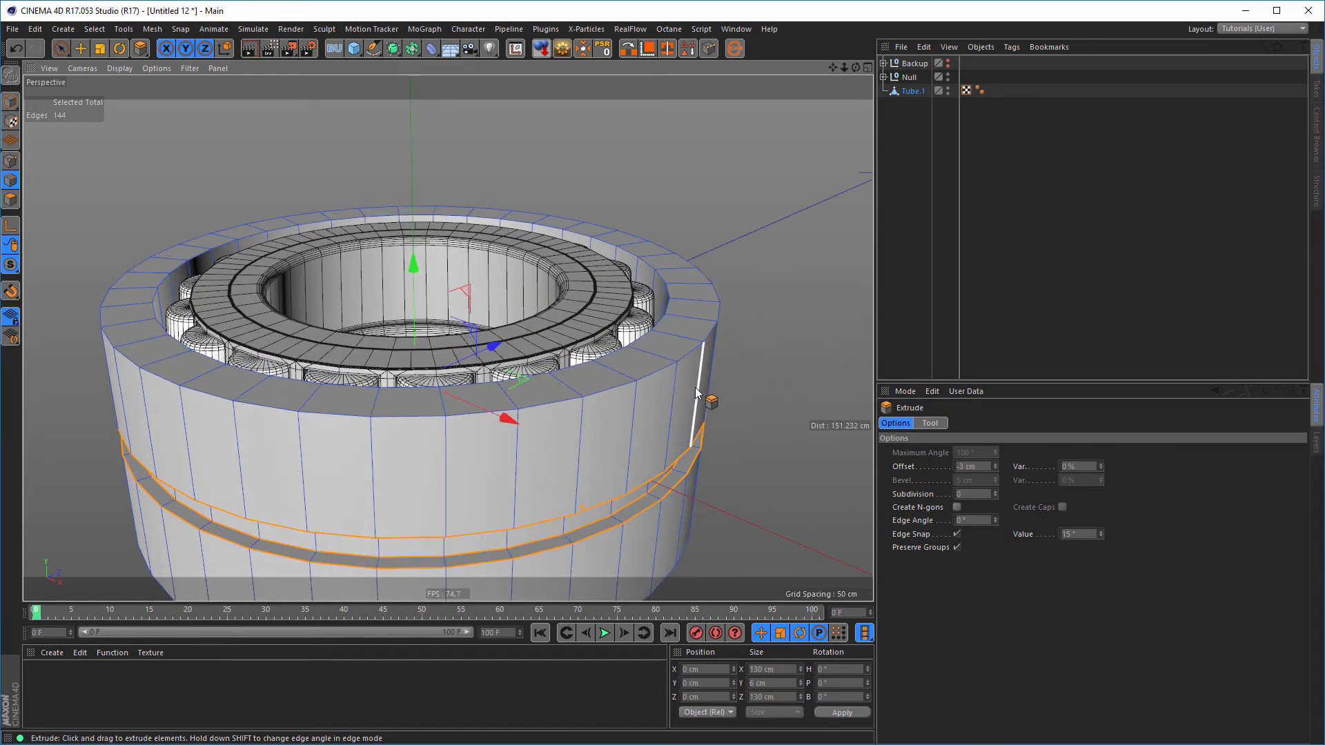
key("u")
key("l")
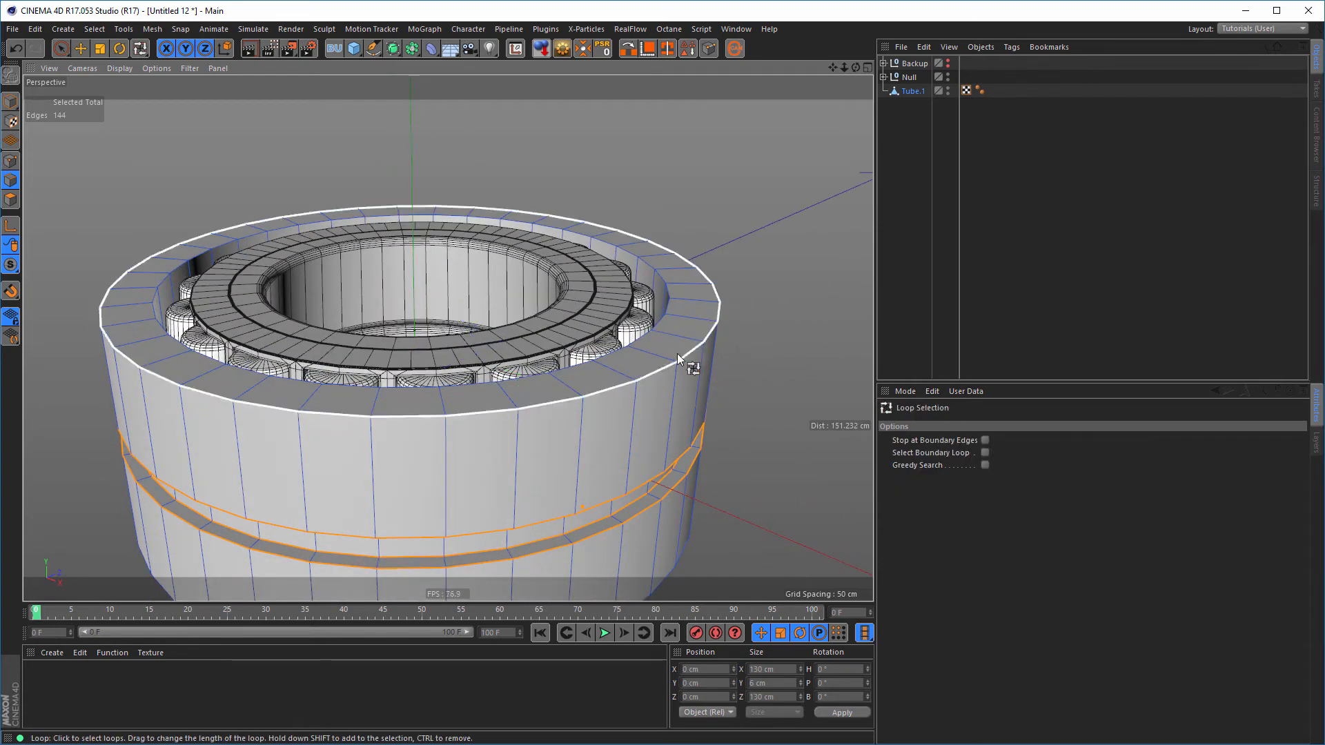
left_click(661, 321, "shift")
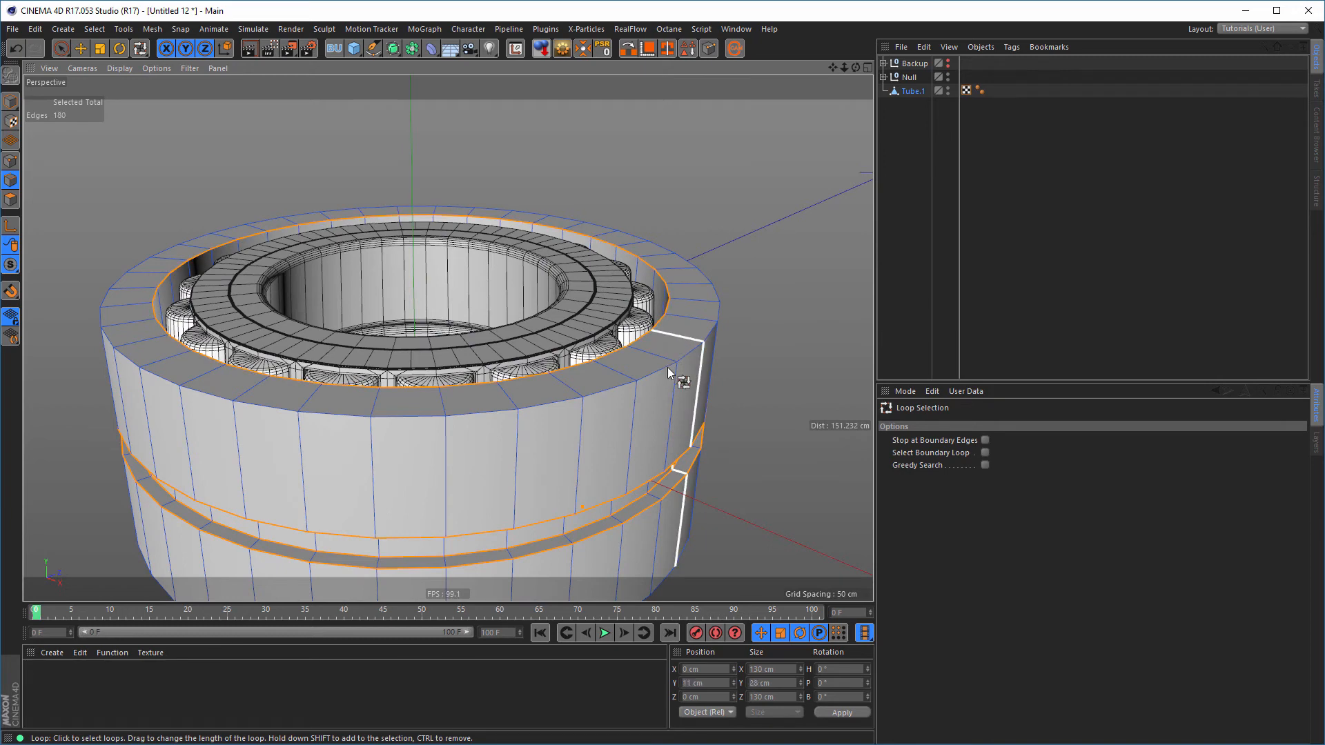
left_click_drag(600, 507, 566, 515, "alt")
left_click(534, 474, "shift")
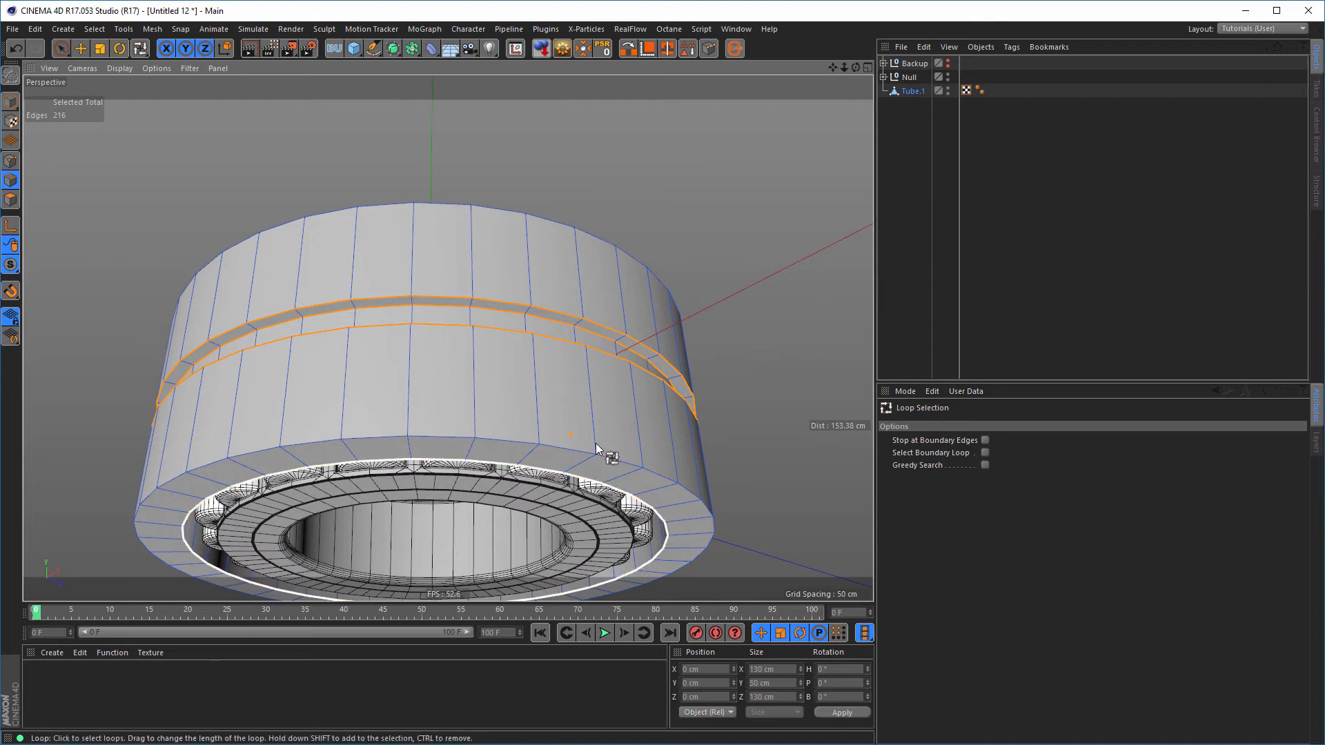
left_click_drag(606, 444, 644, 370, "alt")
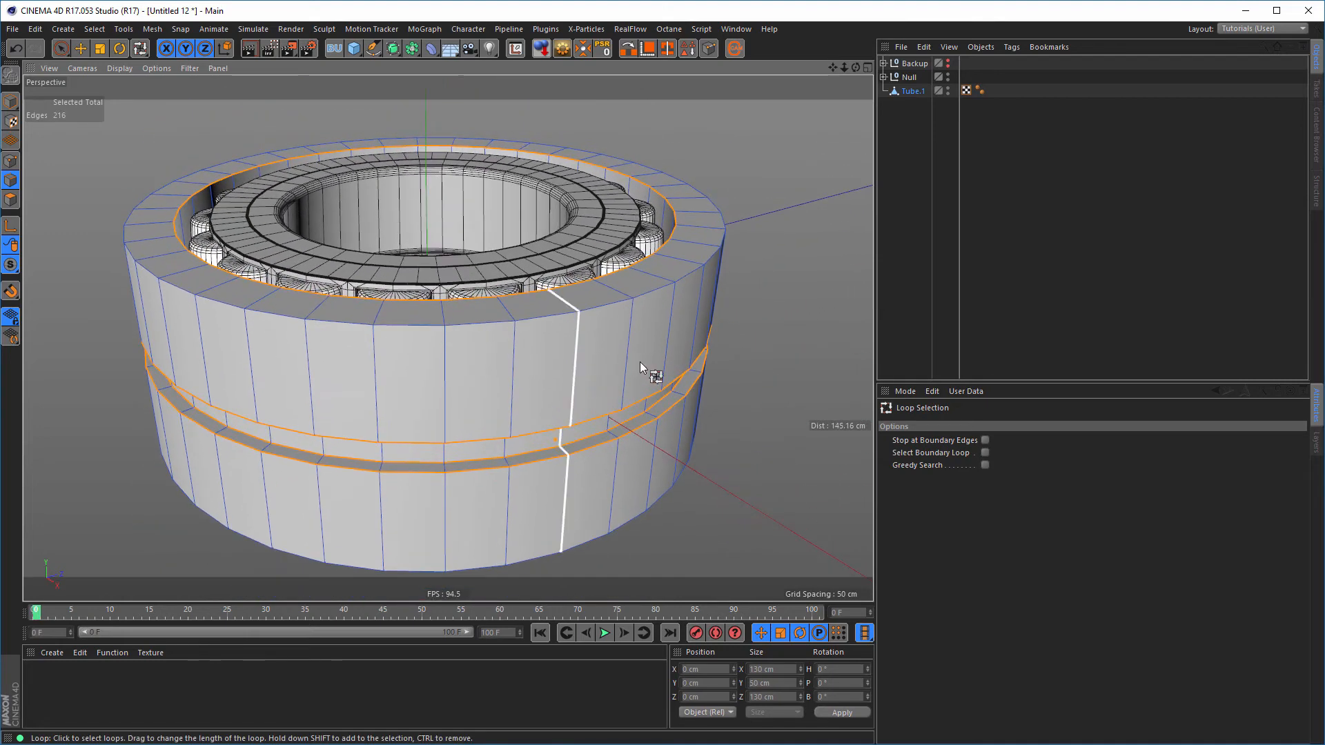
Store the selected groove and inner rim edges in an edge selection tag named small
left_click(668, 50)
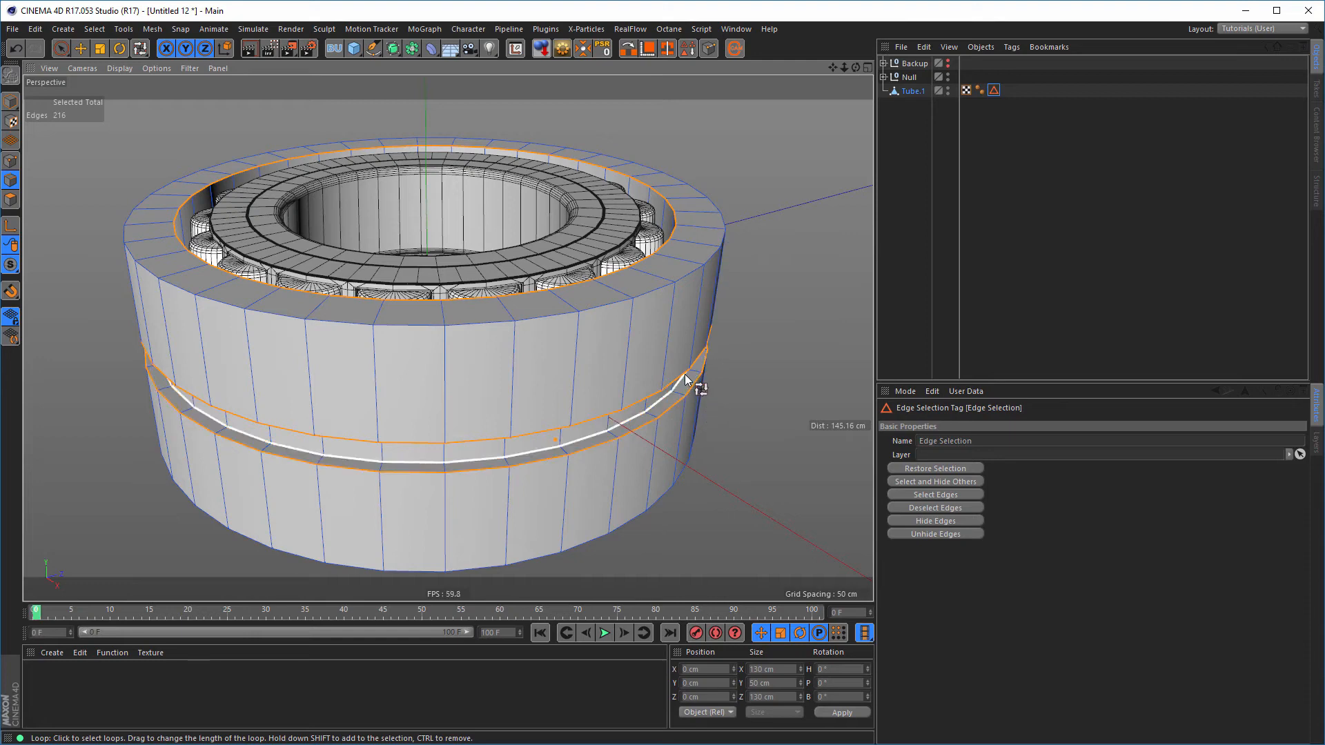
left_click(987, 440)
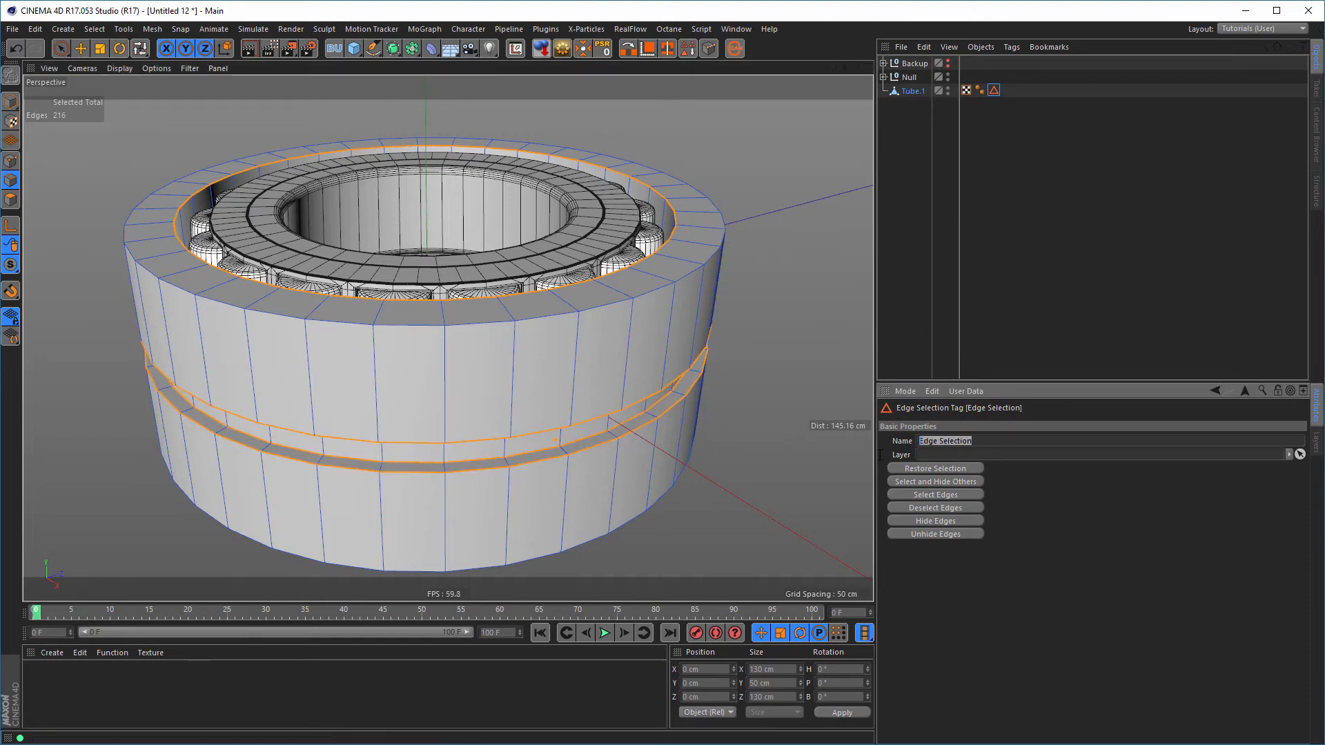
type("small")
key("Return")
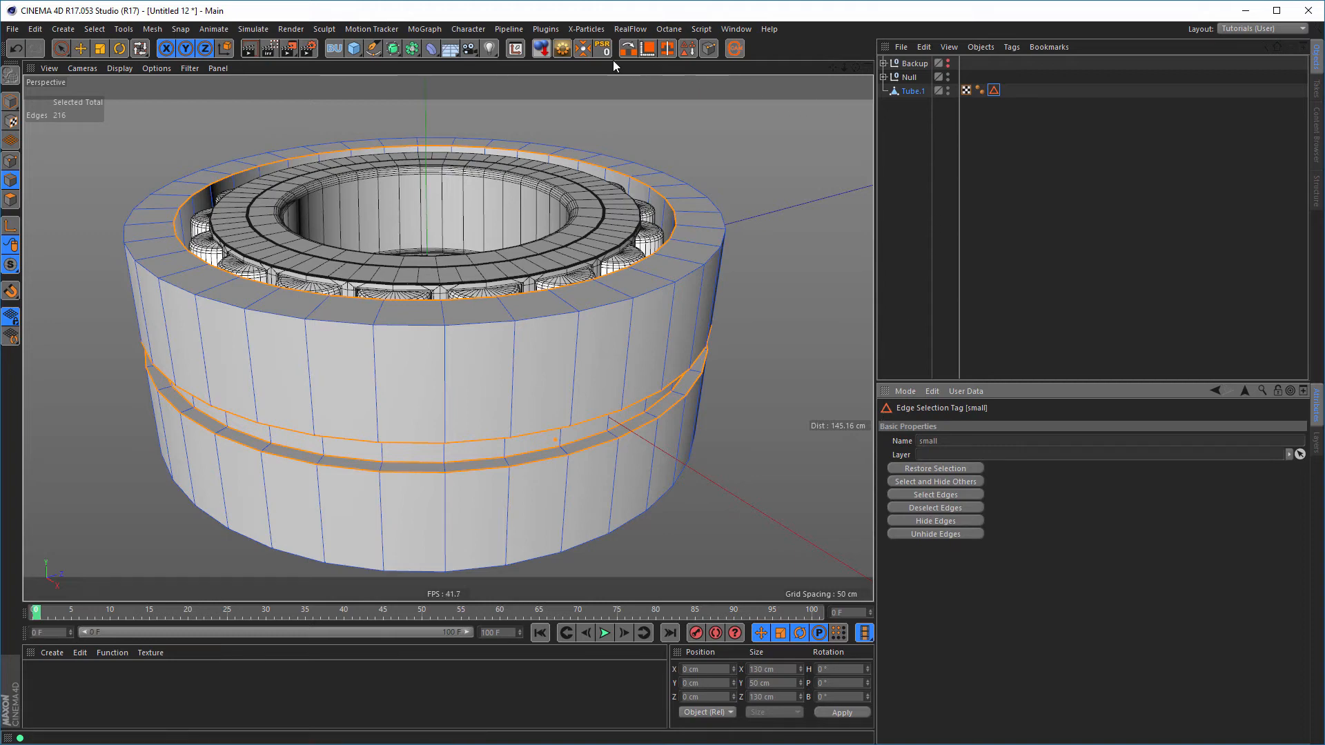
Select the upper and lower outer rim edge loops of the tube together
left_click(698, 278)
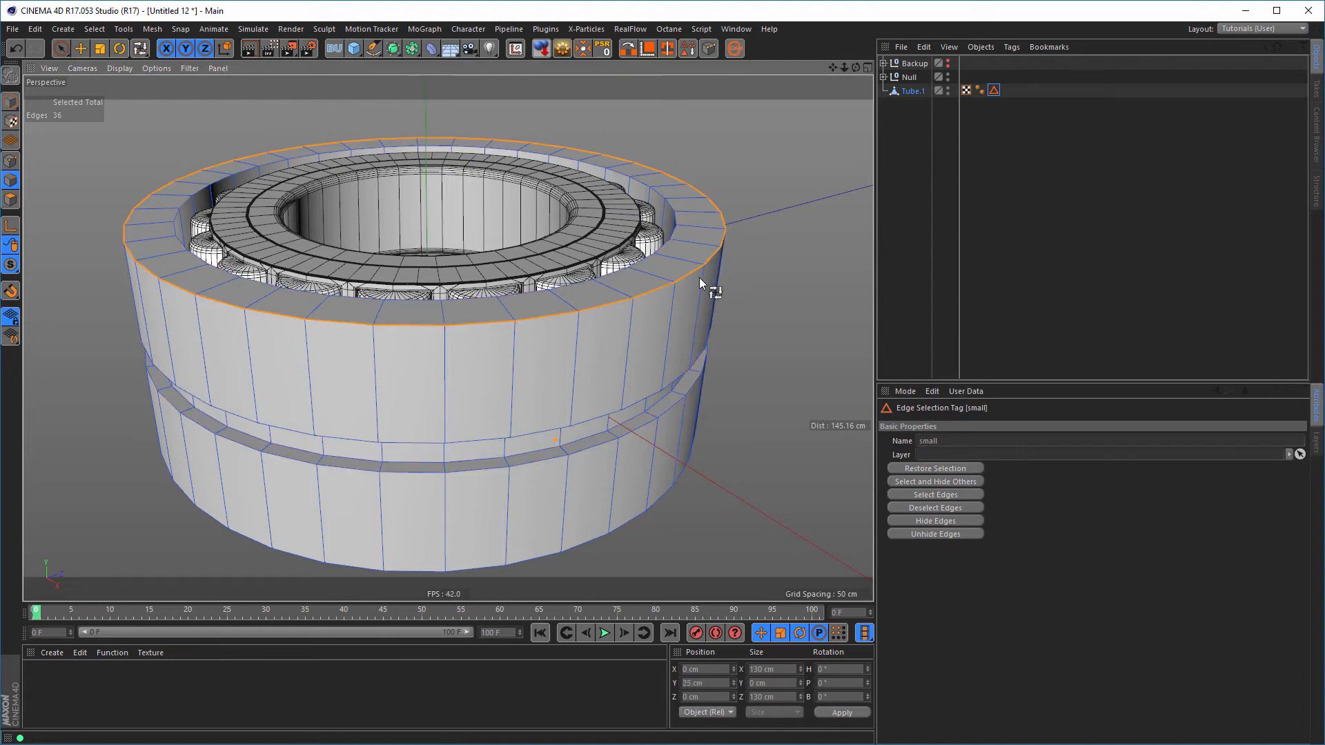
middle_click_drag(664, 428, 613, 292, "alt")
left_click_drag(613, 297, 599, 382, "alt")
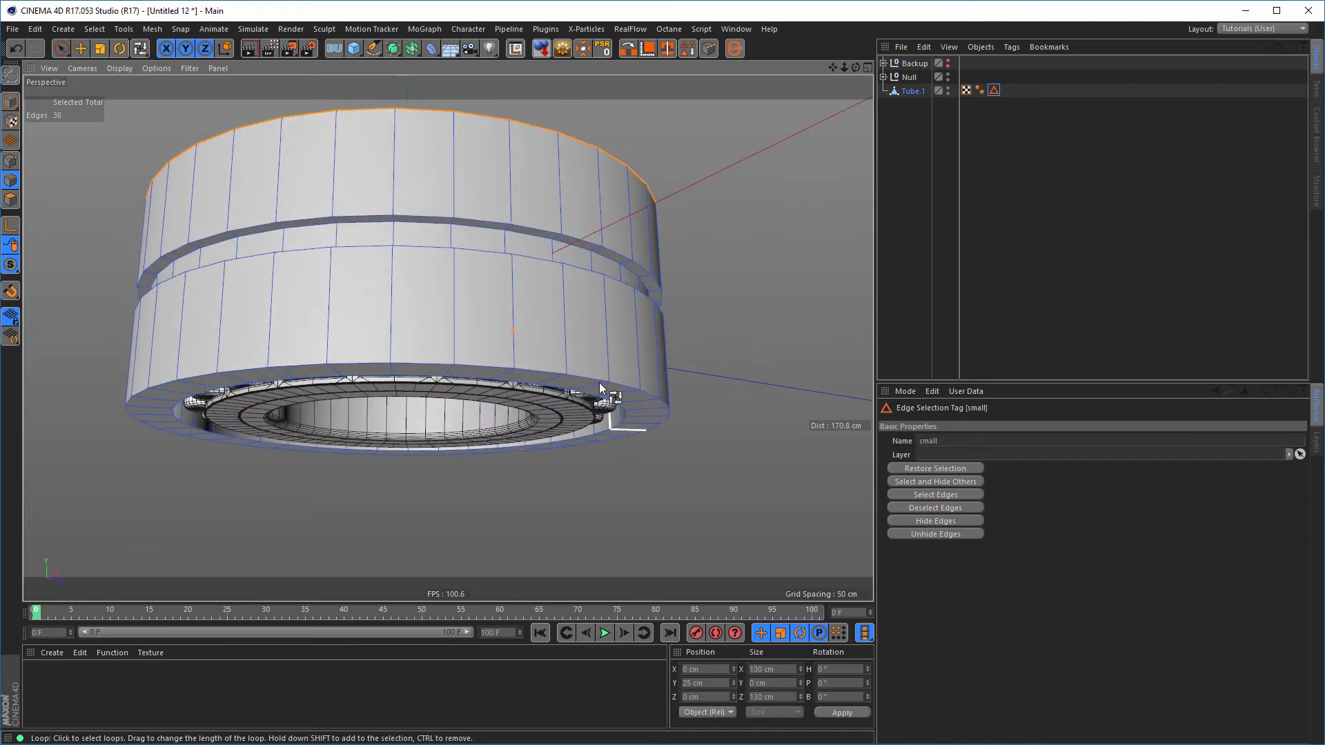
left_click(590, 375, "shift")
left_click_drag(590, 245, 765, 205, "alt")
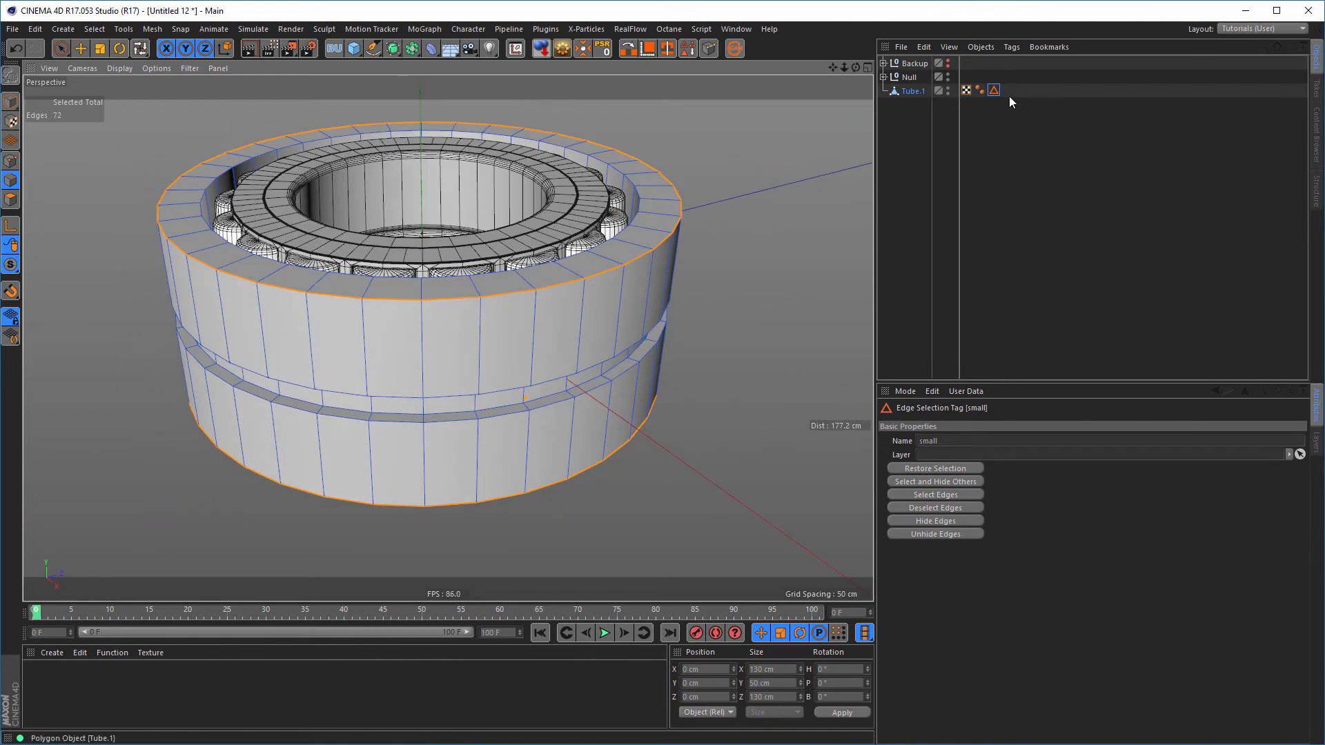
With the small selection tag deselected, store the outer rim edges in a second edge selection tag named Big
left_click(996, 188)
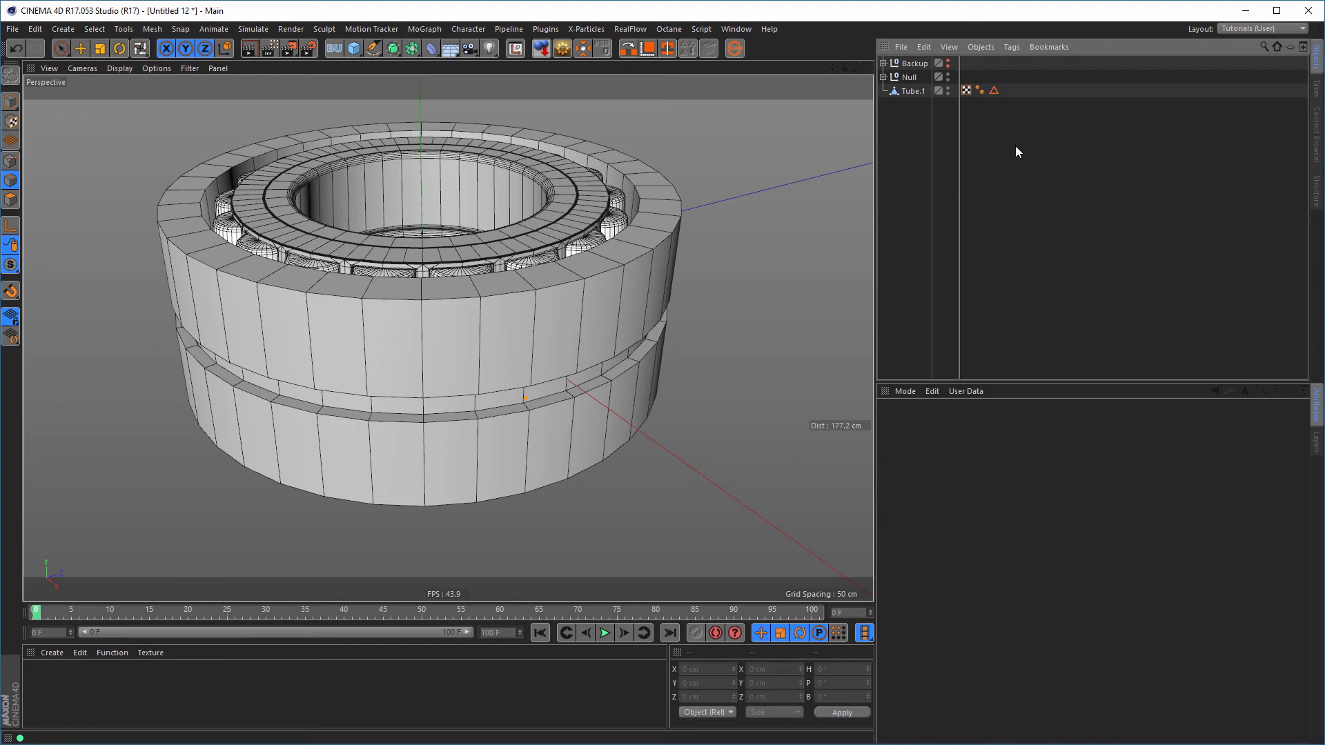
left_click(912, 90)
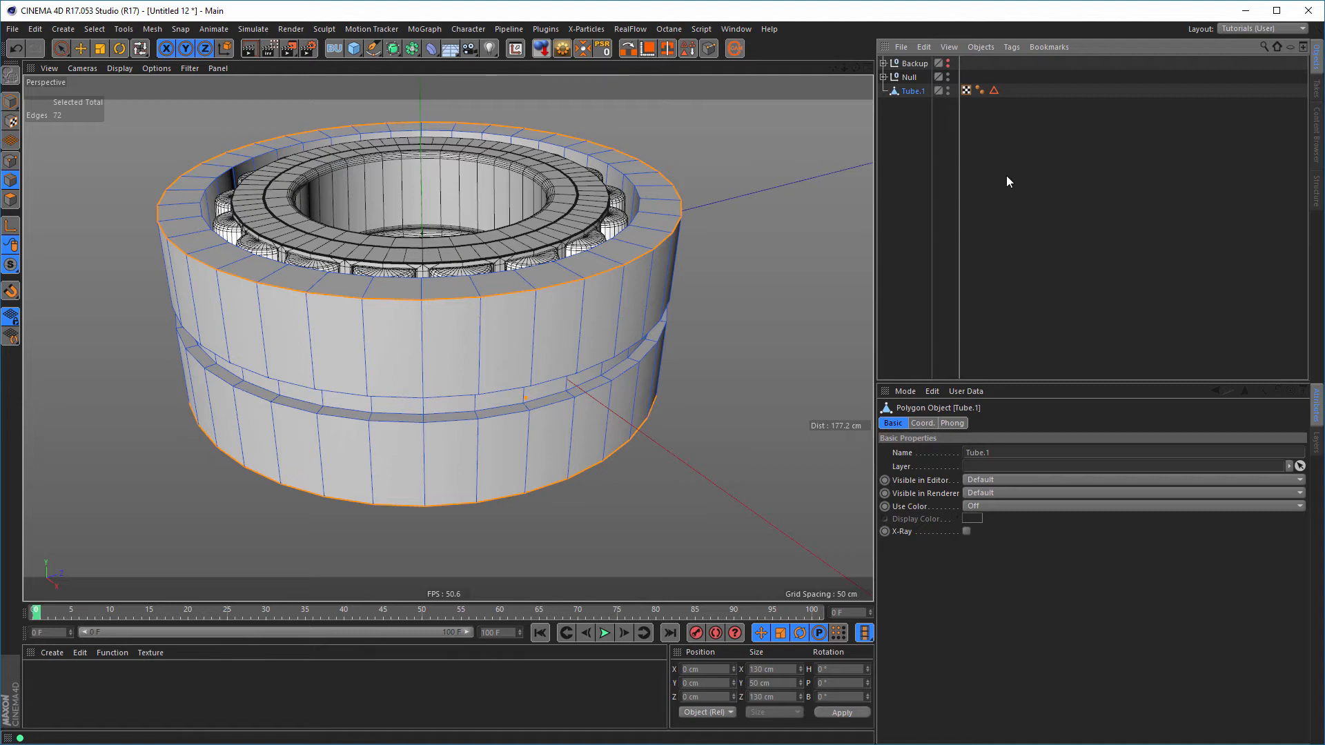
left_click(1126, 205)
left_click(897, 91)
left_click(688, 52)
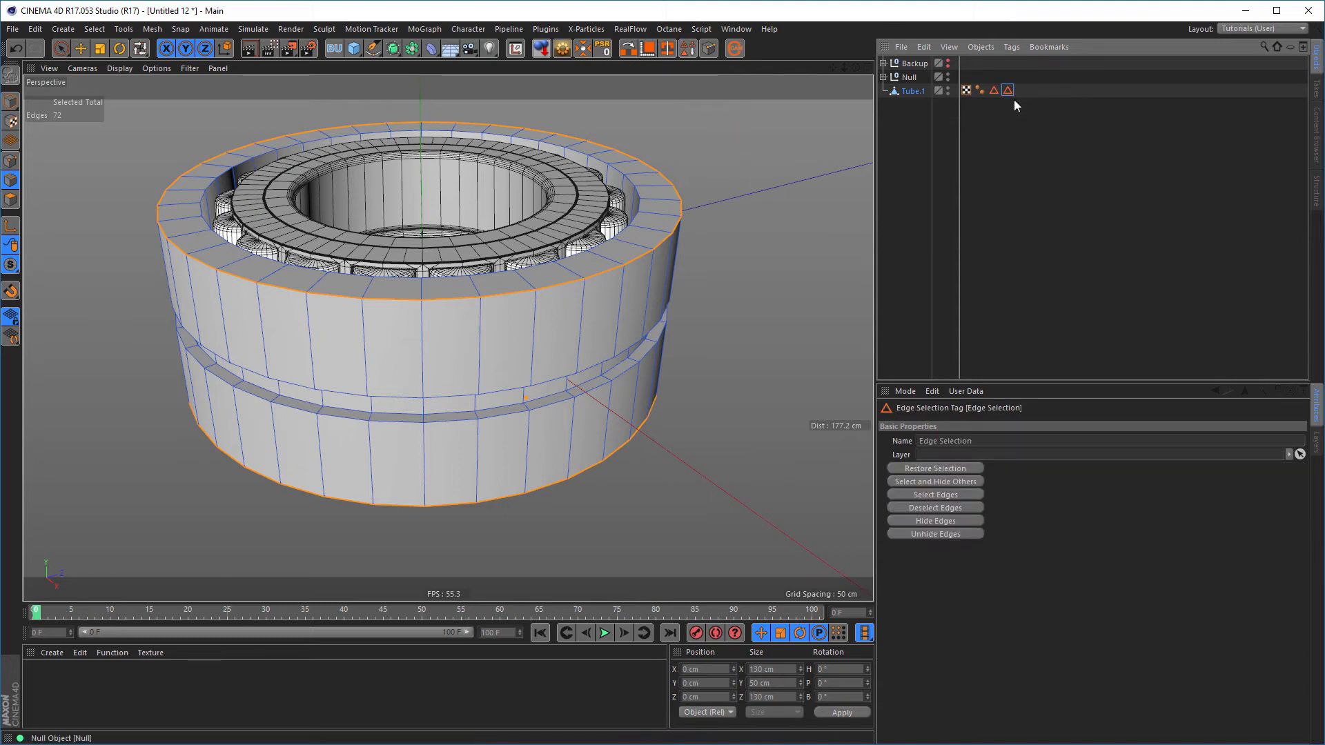
left_click(980, 440)
left_click_drag(980, 441, 876, 441)
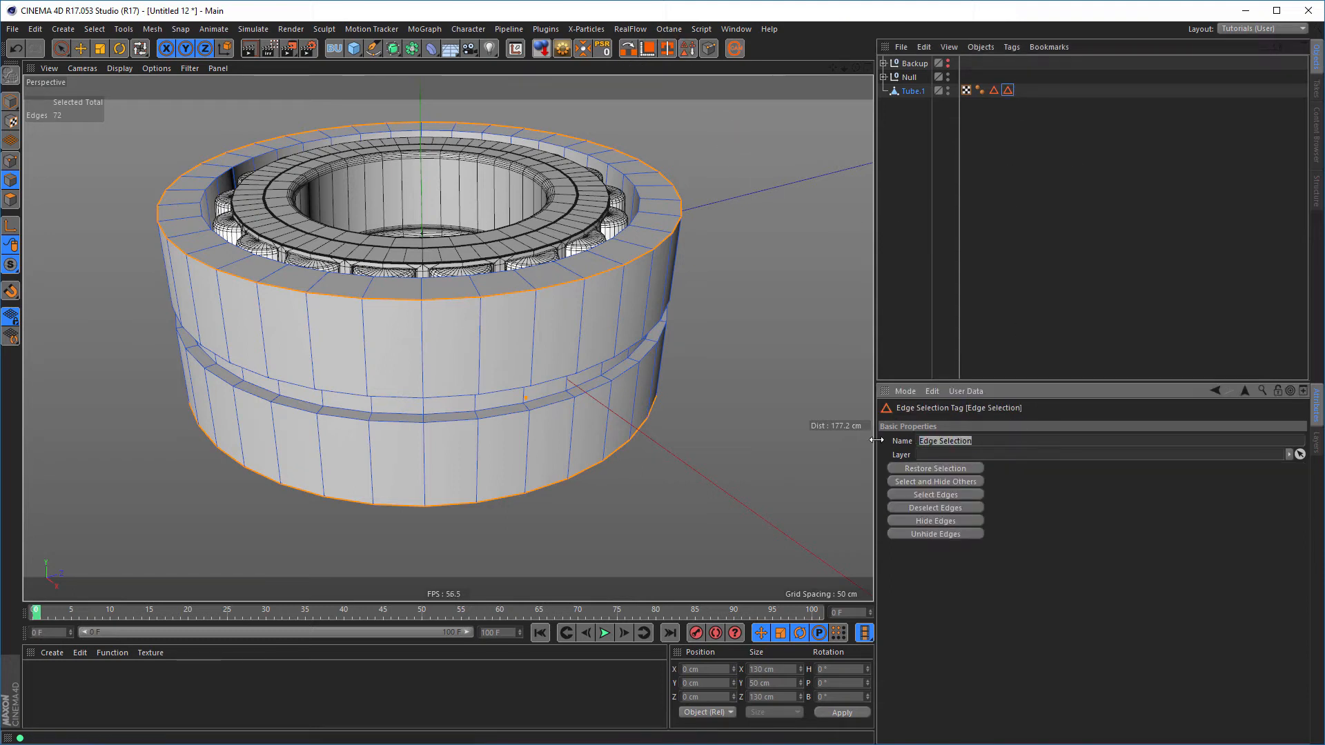
type("Eig")
key("Return")
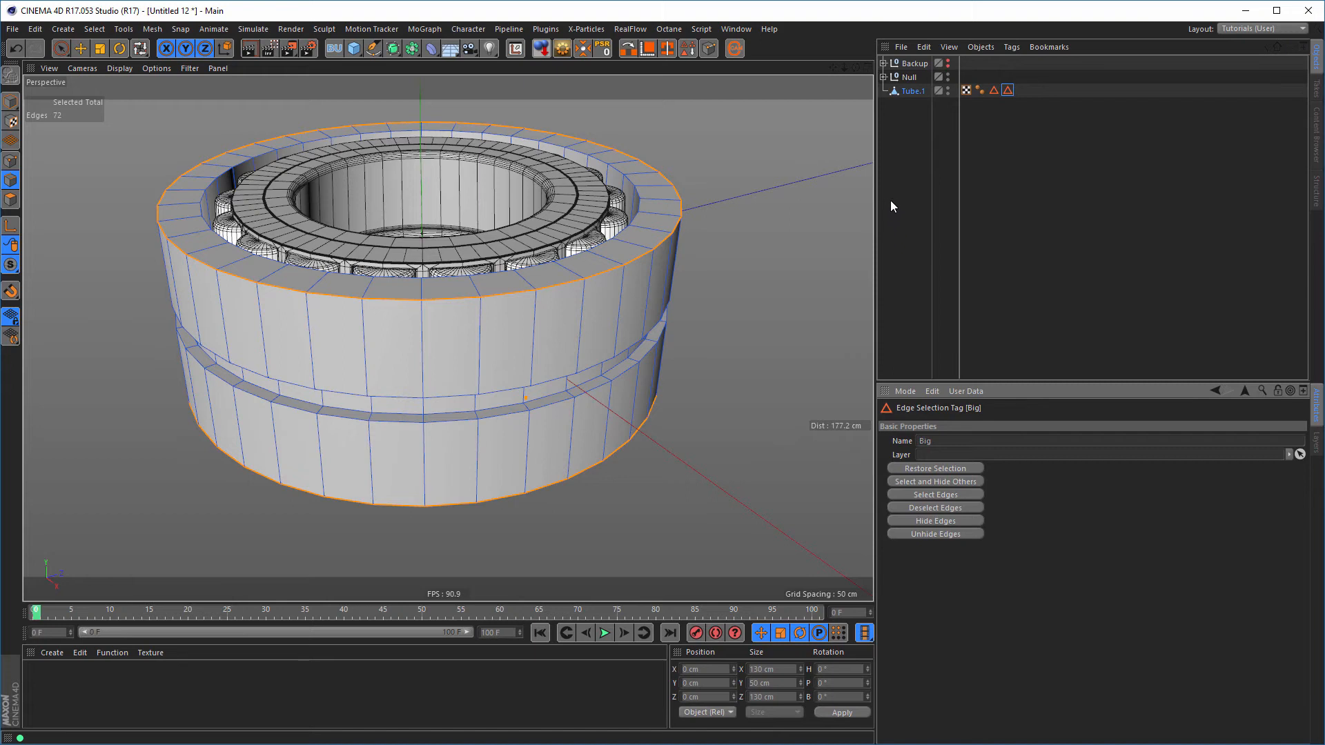
Add a Bevel deformer as a child of the tube and restrict it to the small edge selection
left_click(915, 92)
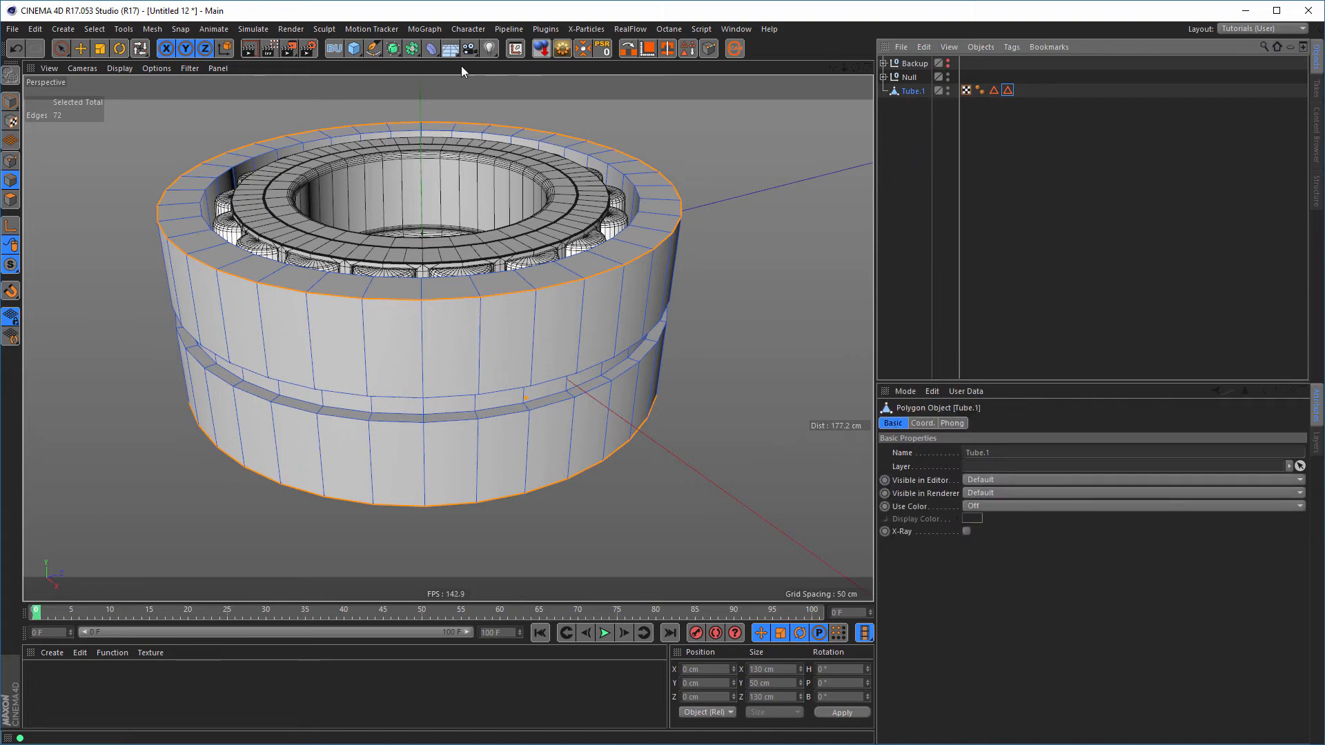
left_click(431, 47)
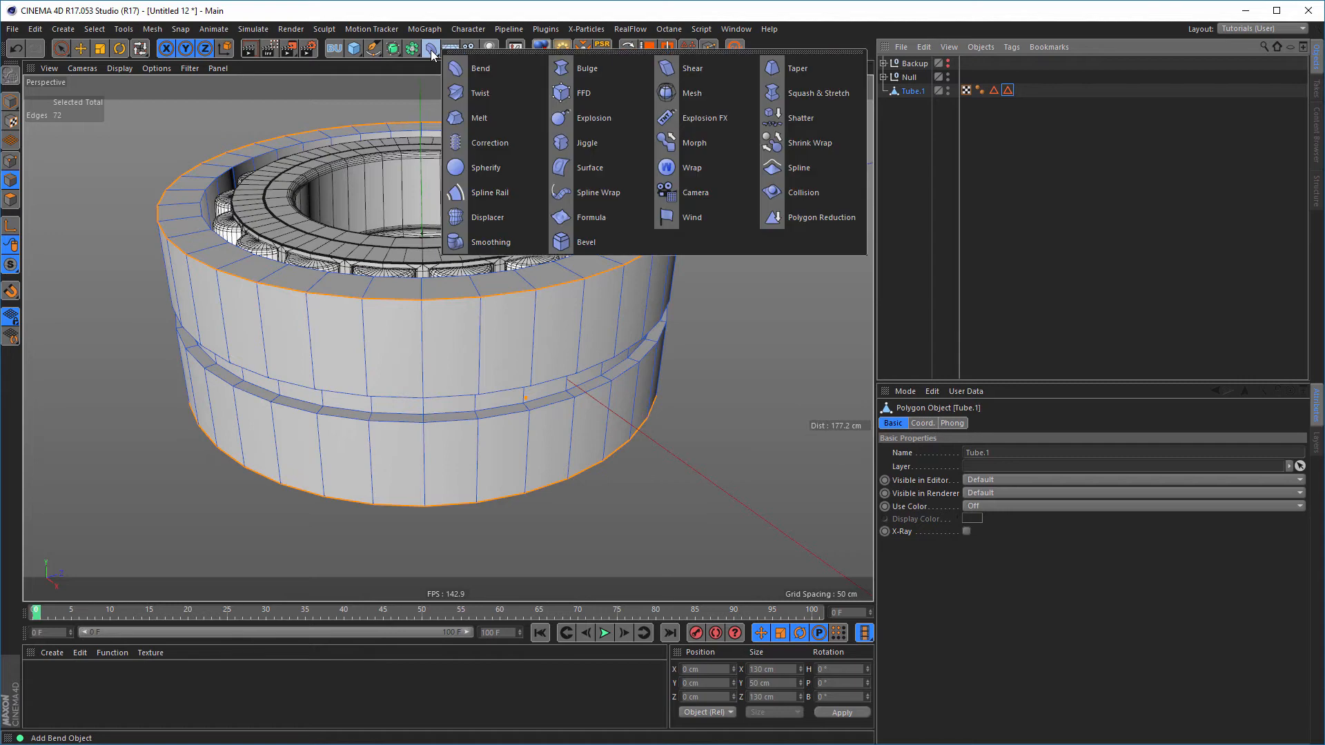
left_click(592, 244, "shift")
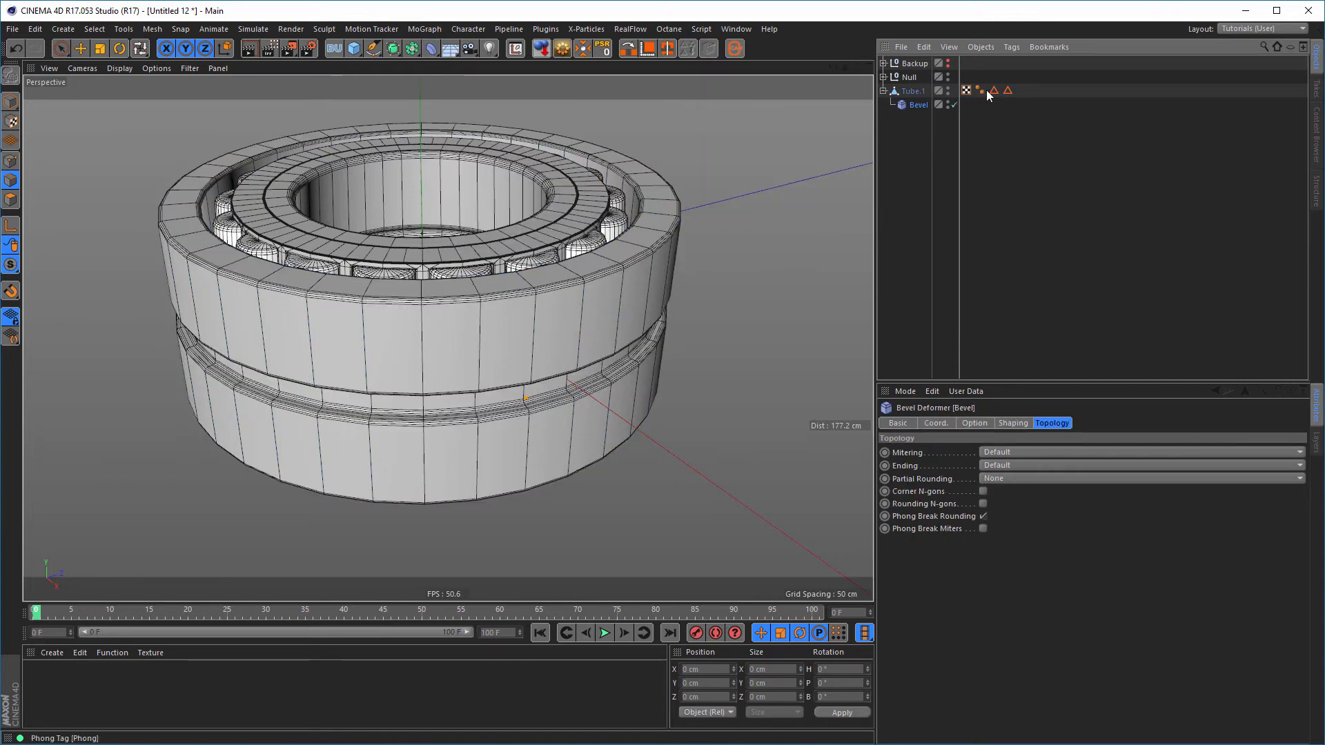
left_click_drag(994, 90, 985, 187)
left_click(984, 422)
left_click_drag(994, 90, 986, 485)
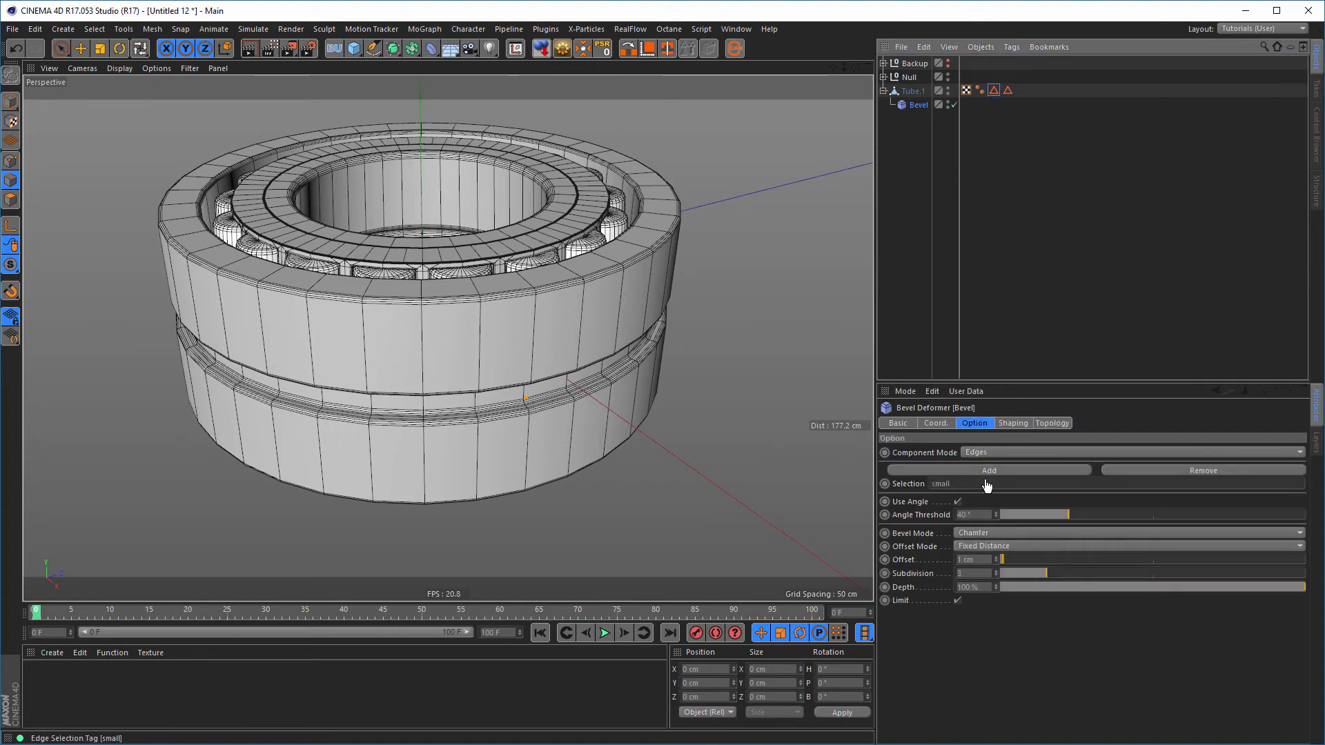
Set the Bevel deformer's offset to 0.3 cm and turn off Use Angle
left_click(966, 560)
type("3")
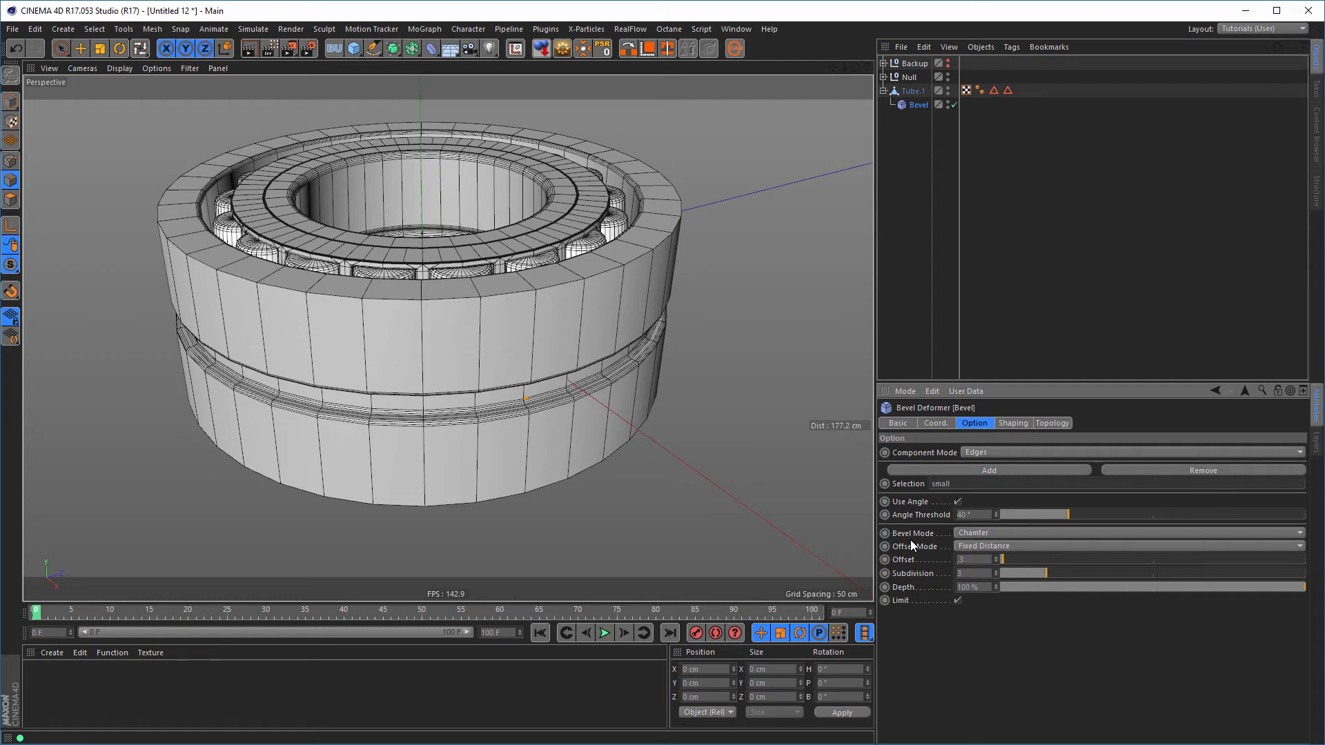
key("Return")
left_click(957, 502)
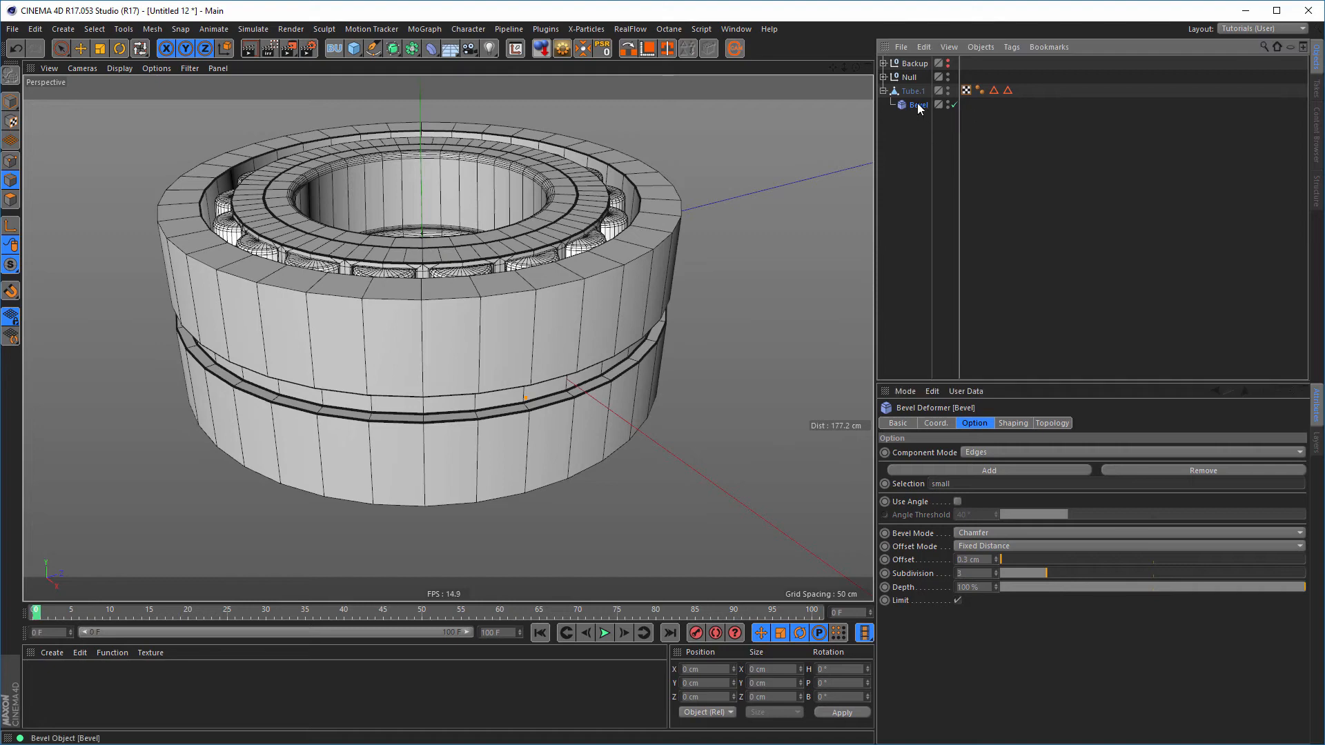
Duplicate the Bevel deformer under the tube, assign it the Big edge selection, and set offset 3 cm and subdivision 5
left_click_drag(917, 109, 916, 111, "ctrl")
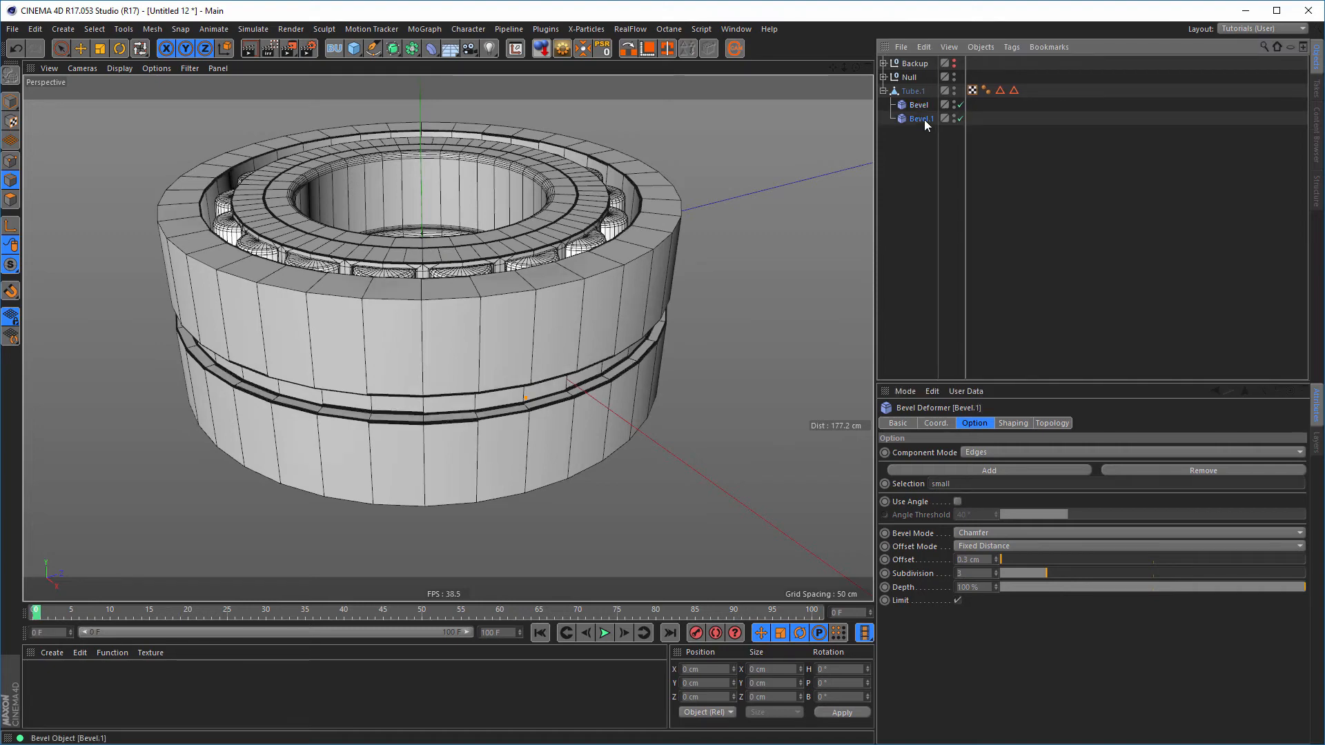
left_click_drag(1013, 90, 963, 487)
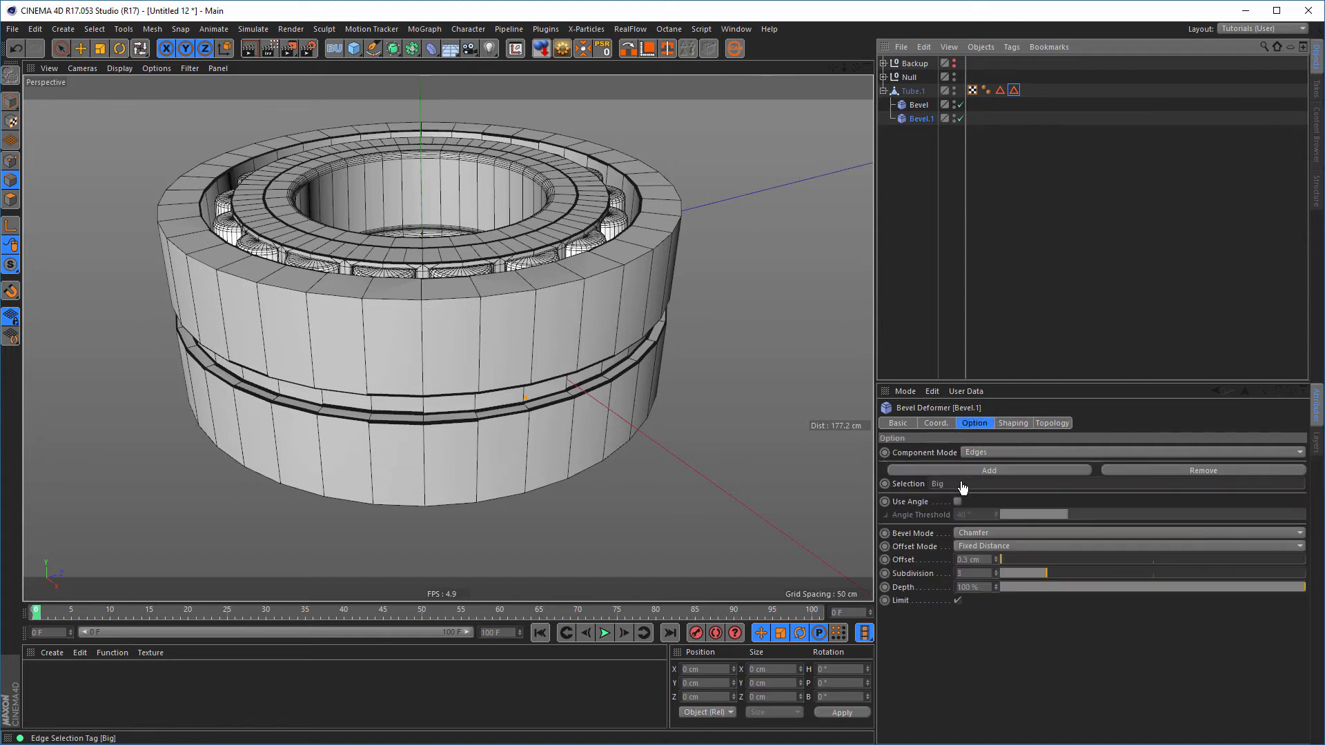
left_click(963, 560)
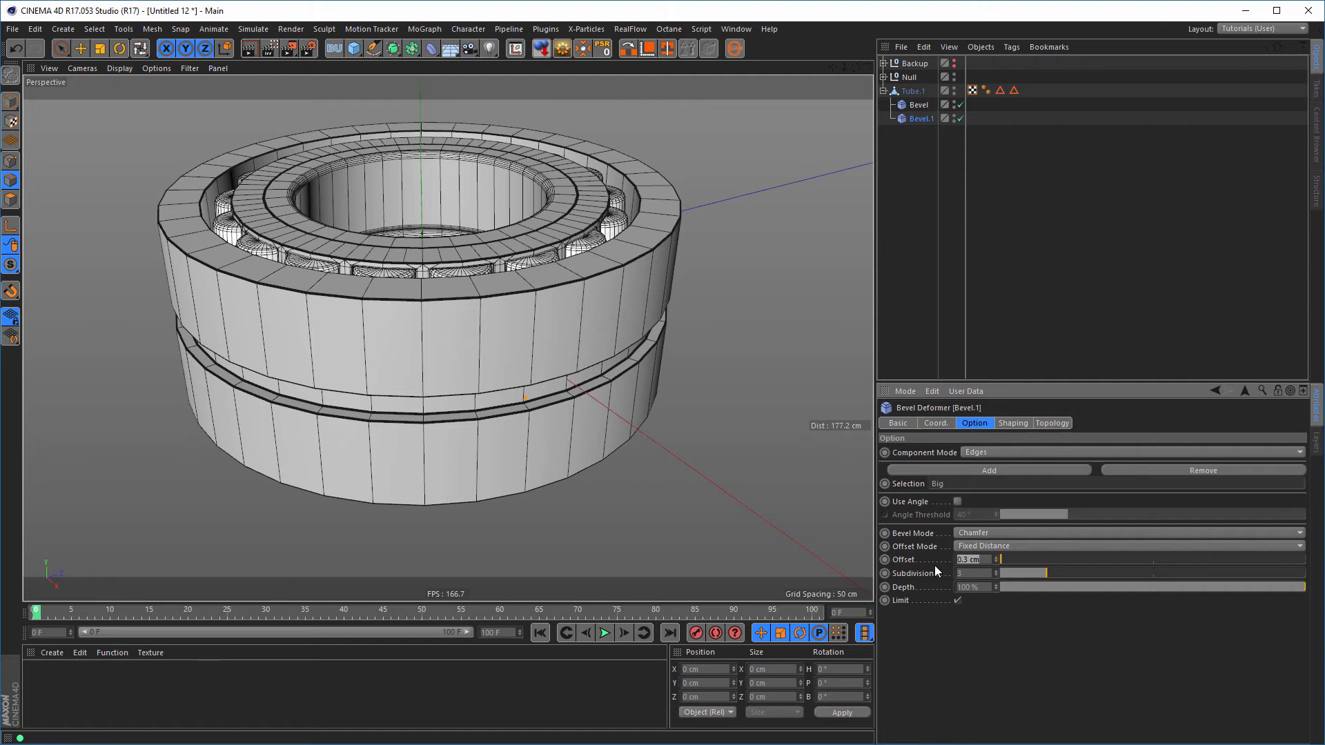
type("3")
key("Tab")
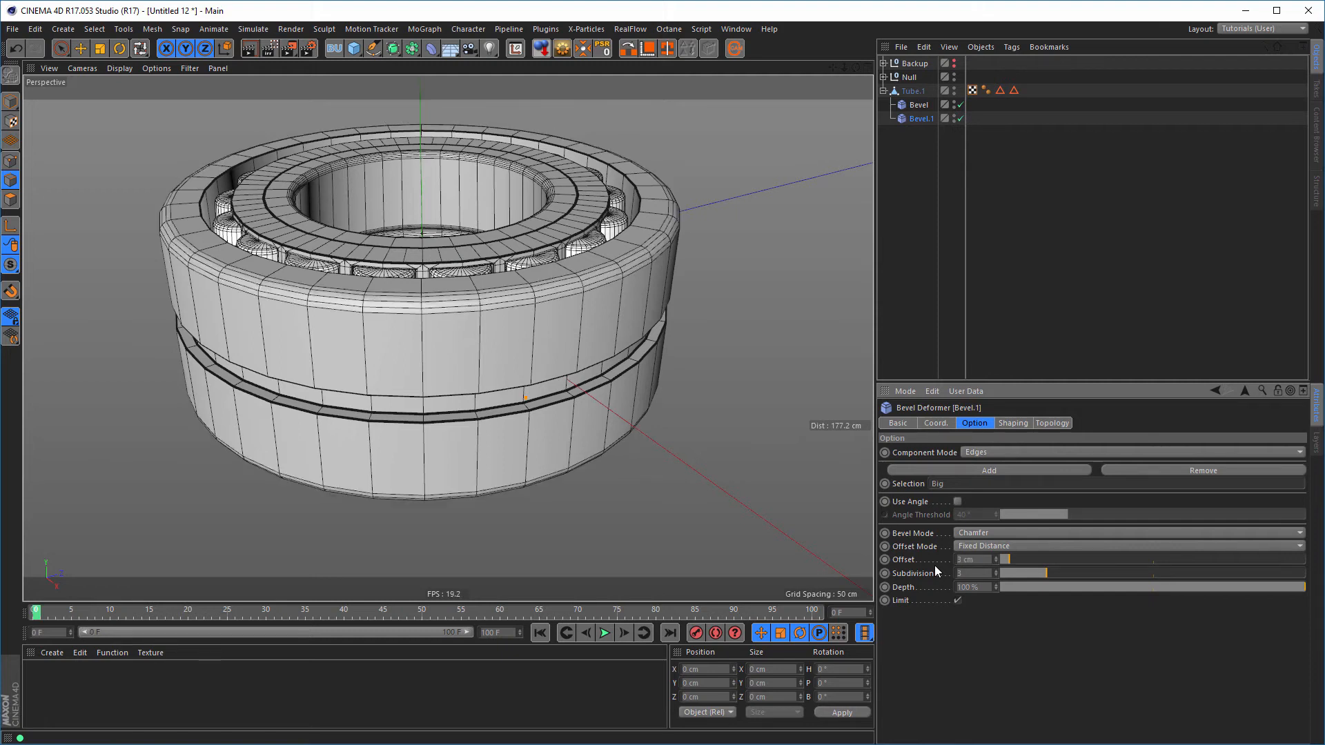
type("5")
key("Return")
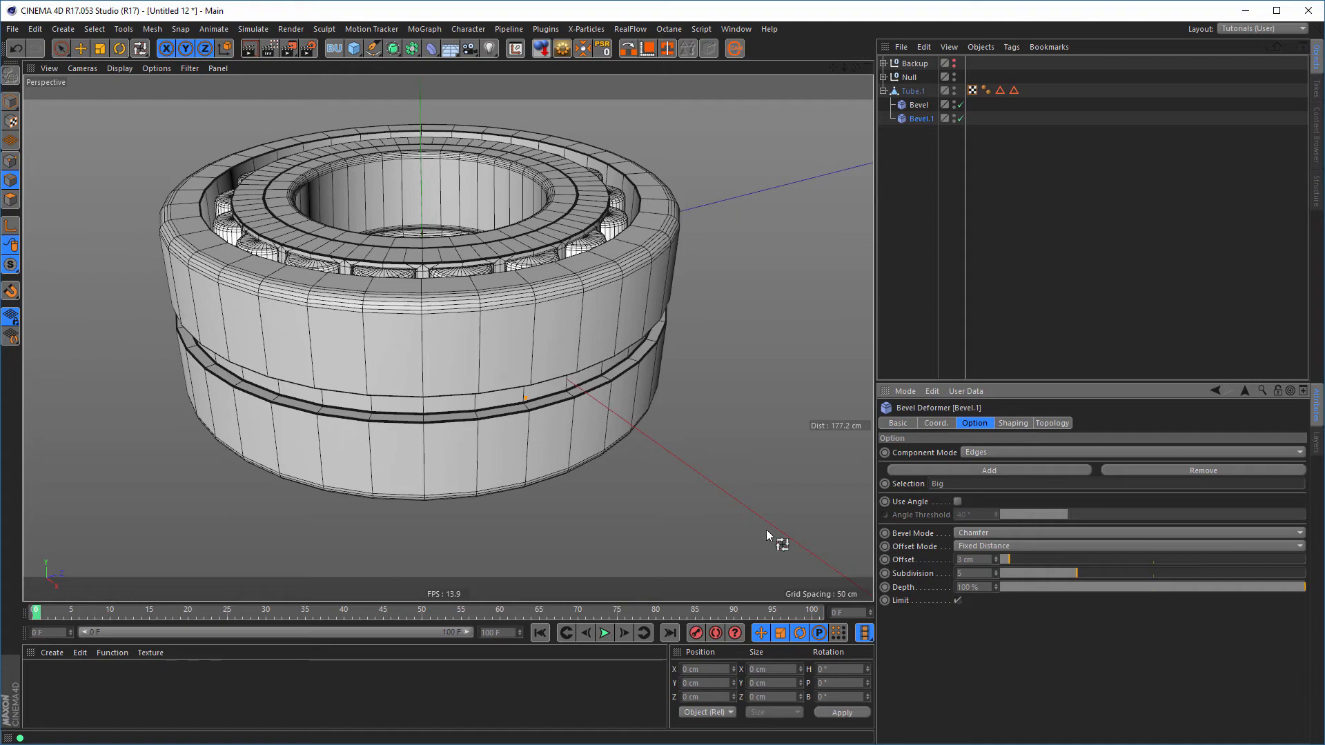
Examine the bevelled outer ring and rollers from above and from the side, and collapse the tube's hierarchy
right_click_drag(428, 362, 503, 310, "alt")
left_click_drag(504, 310, 481, 227, "alt")
right_click_drag(481, 227, 549, 213, "alt")
left_click_drag(545, 211, 578, 275, "alt")
right_click_drag(579, 275, 482, 305, "alt")
left_click_drag(482, 304, 489, 210, "alt")
scroll(492, 228, "up", 8)
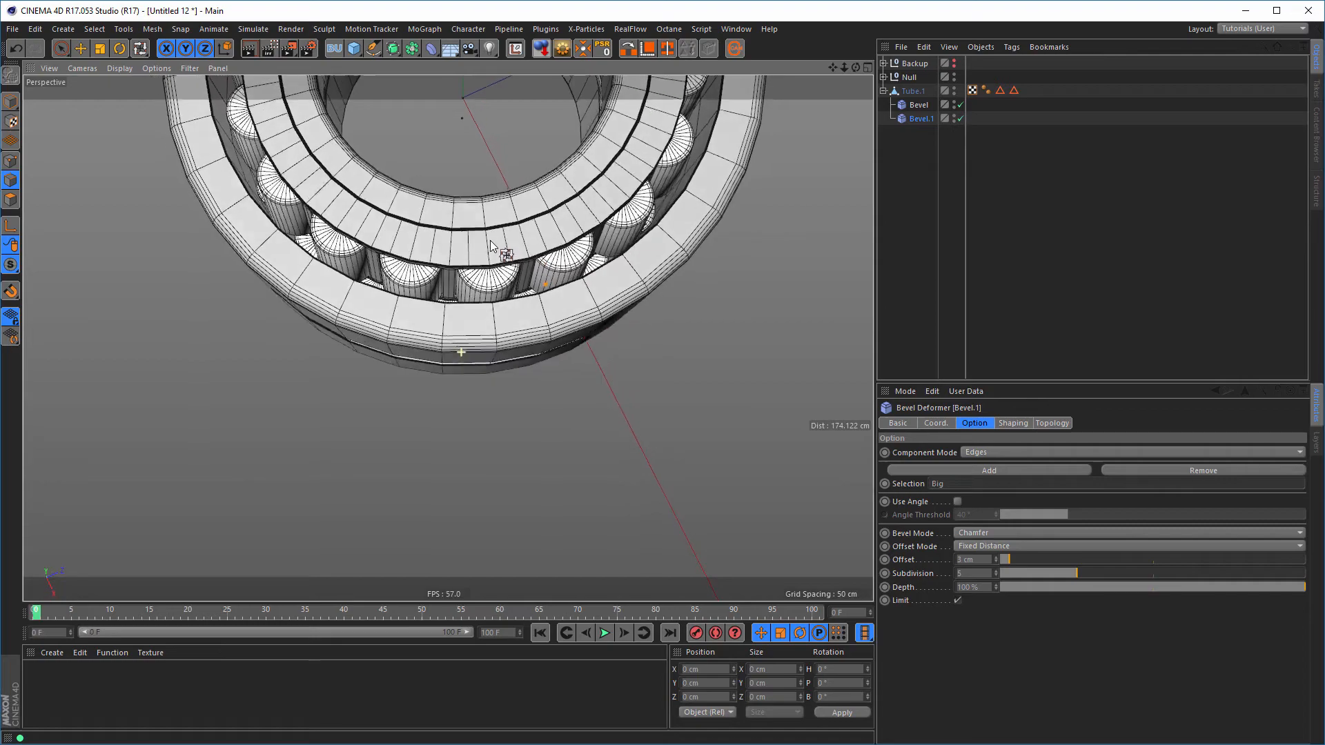
left_click_drag(611, 280, 509, 362, "alt")
scroll(476, 370, "down", 7)
middle_click_drag(499, 343, 455, 335, "alt")
left_click(883, 91)
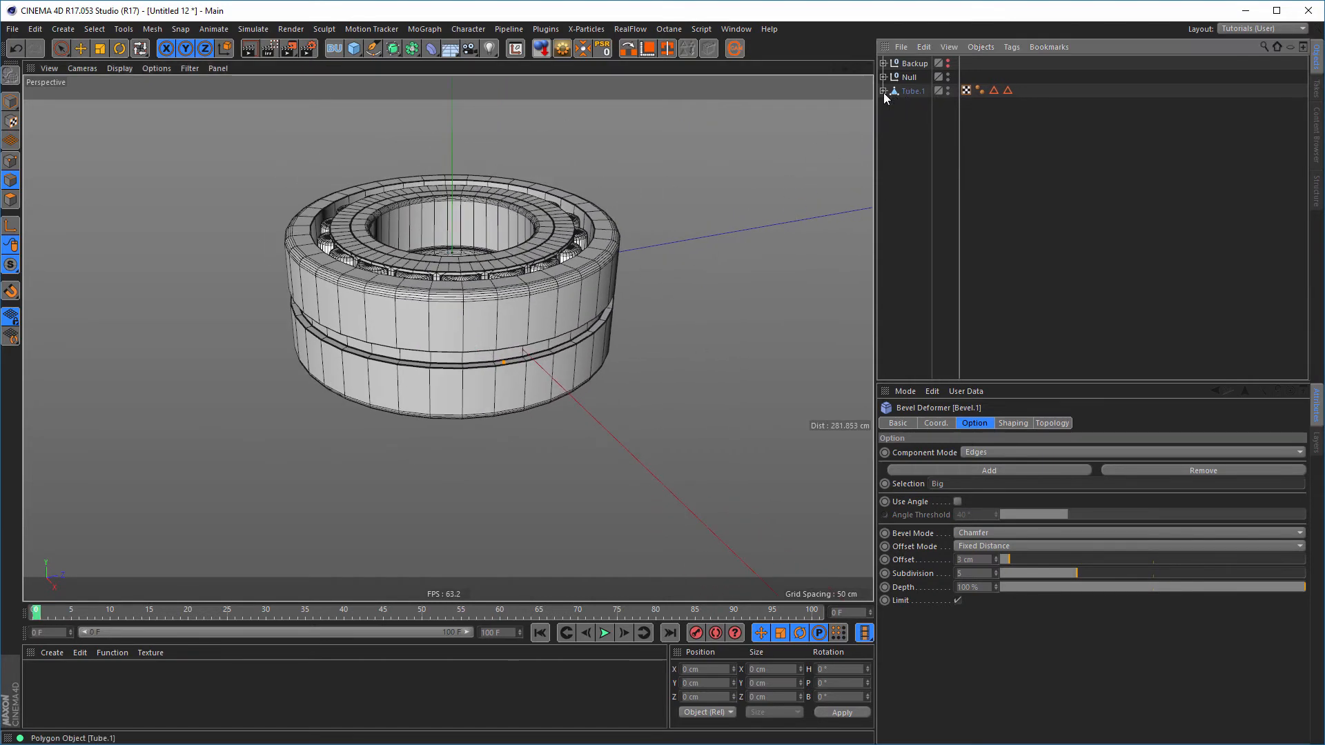
Rename the null holding the roller halves as Object and group it with Tube.1 under a new null
left_click(913, 97)
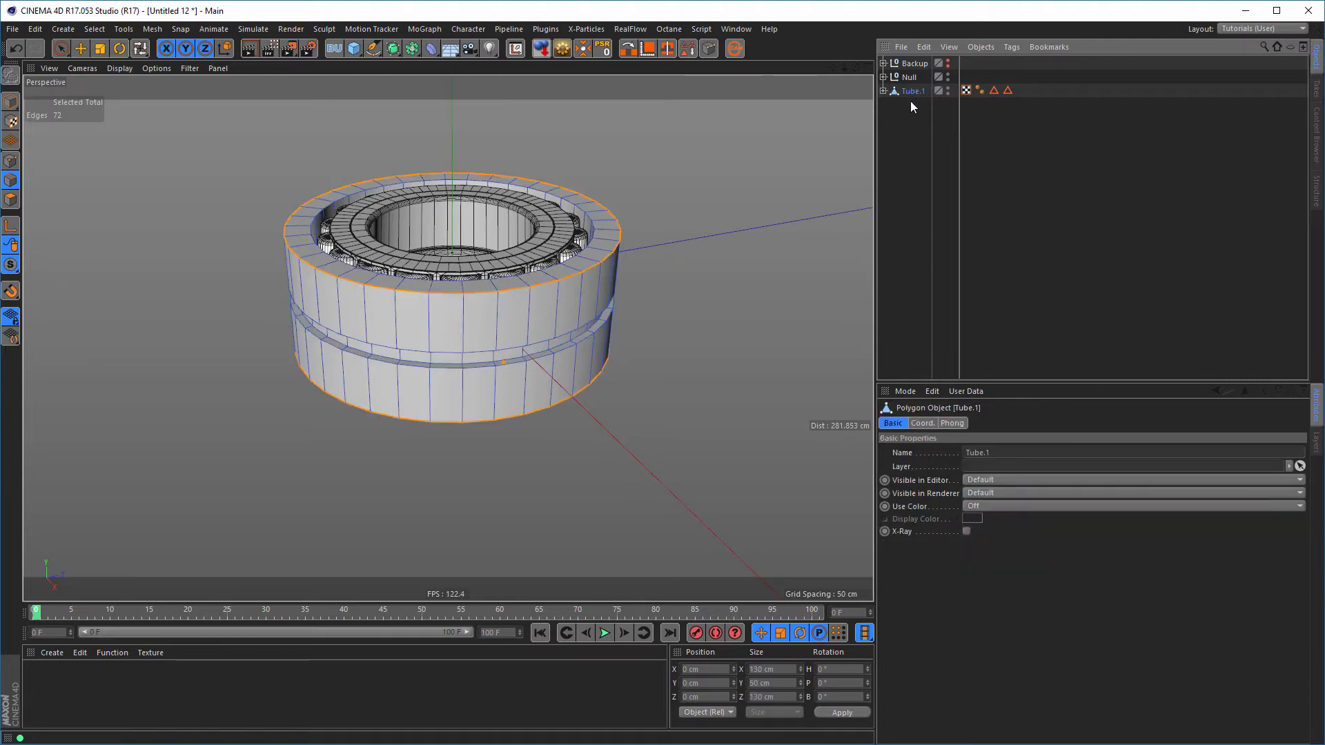
left_click(909, 78)
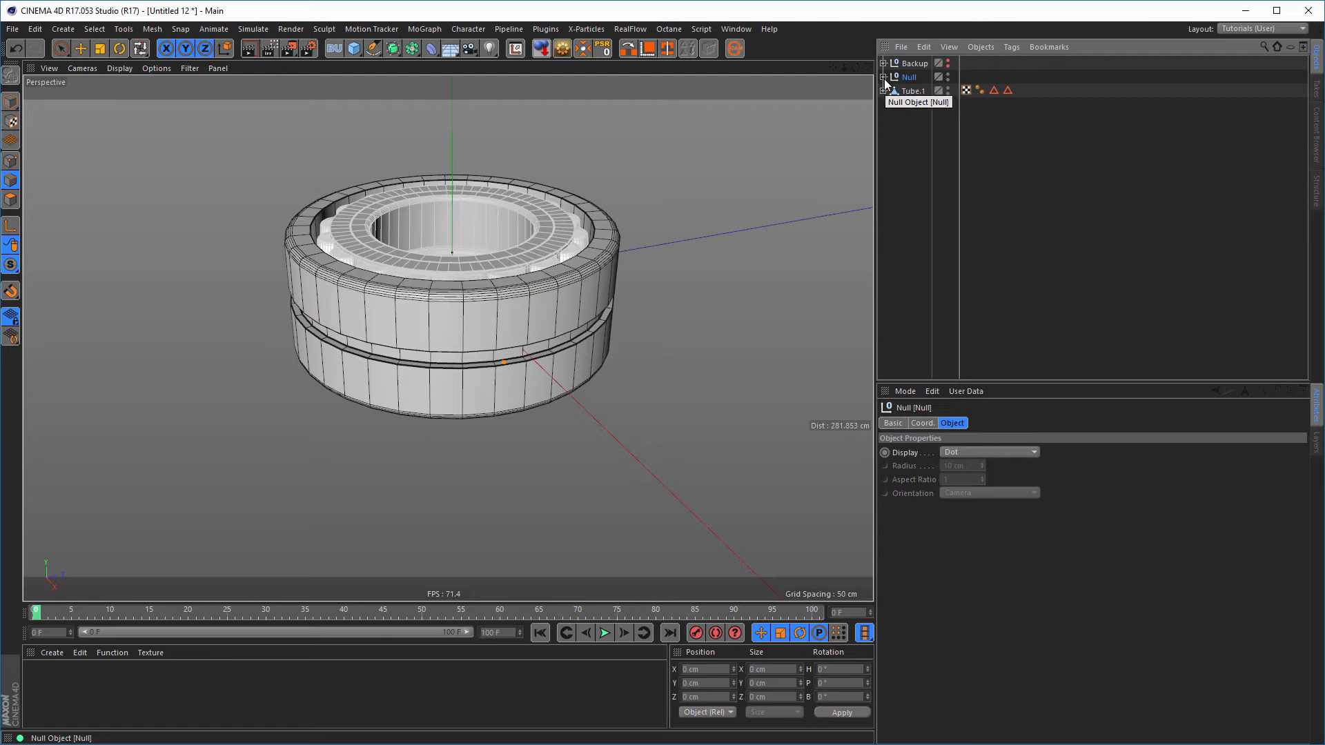
left_click(883, 78)
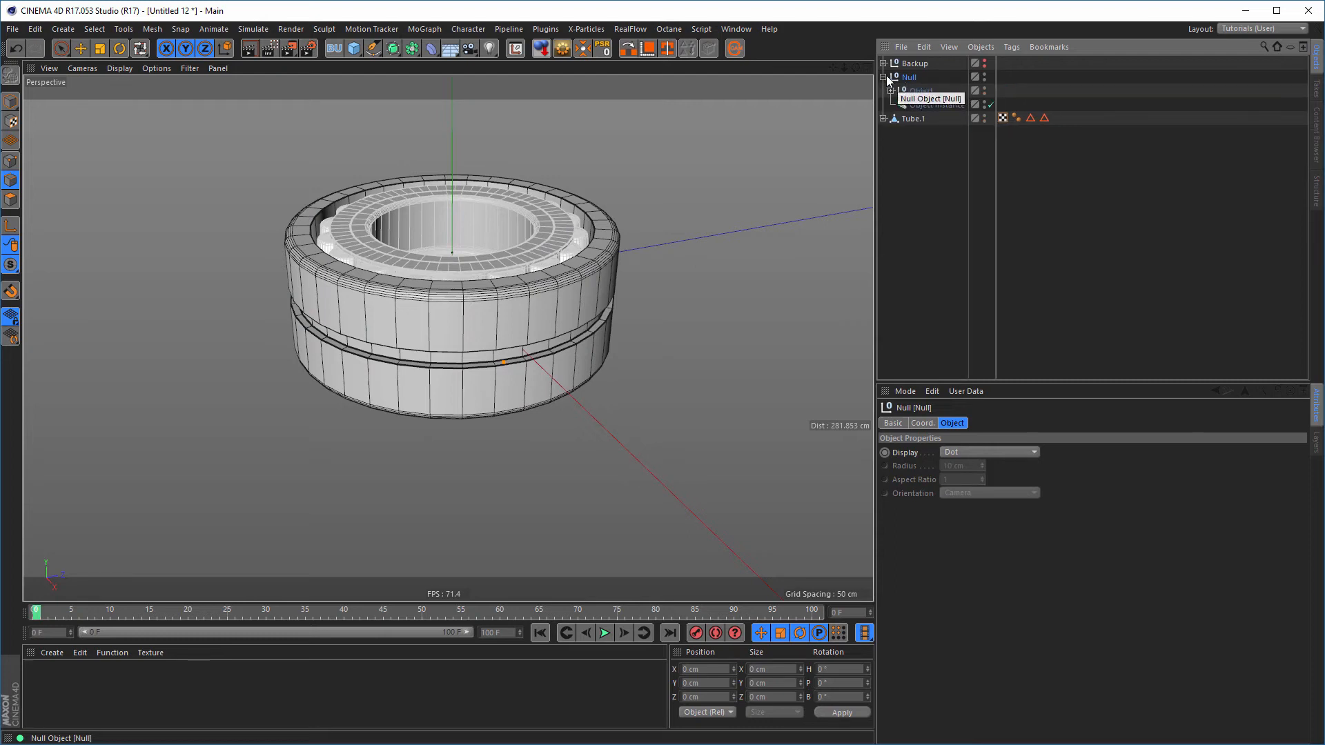
left_click(884, 77)
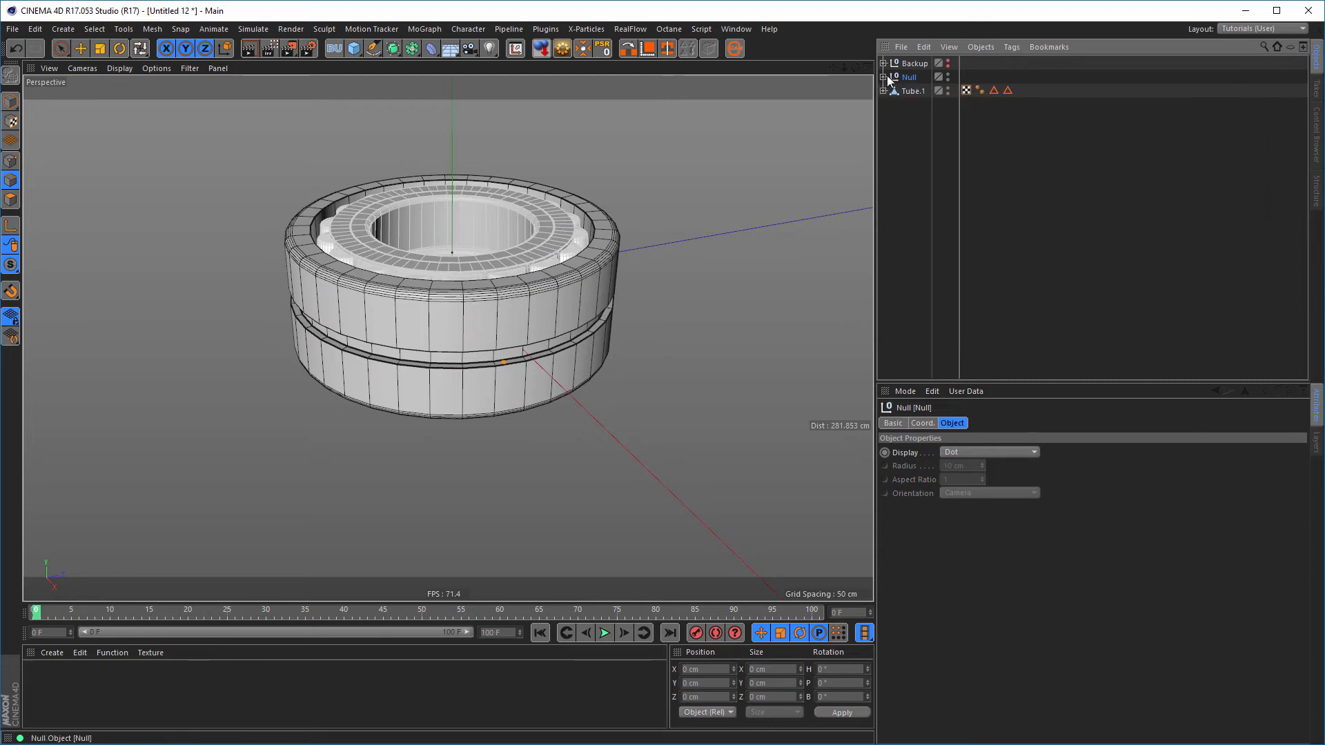
double_click(908, 77)
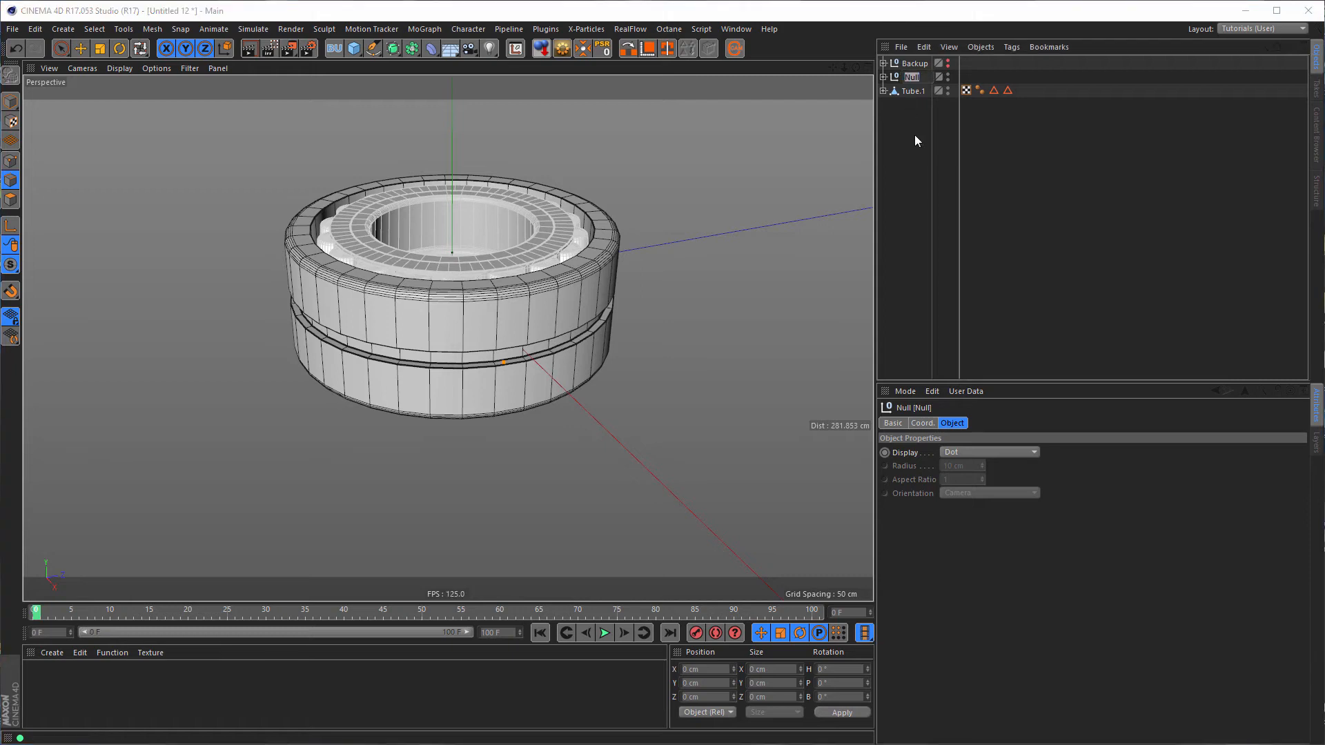
type("Object")
key("Return")
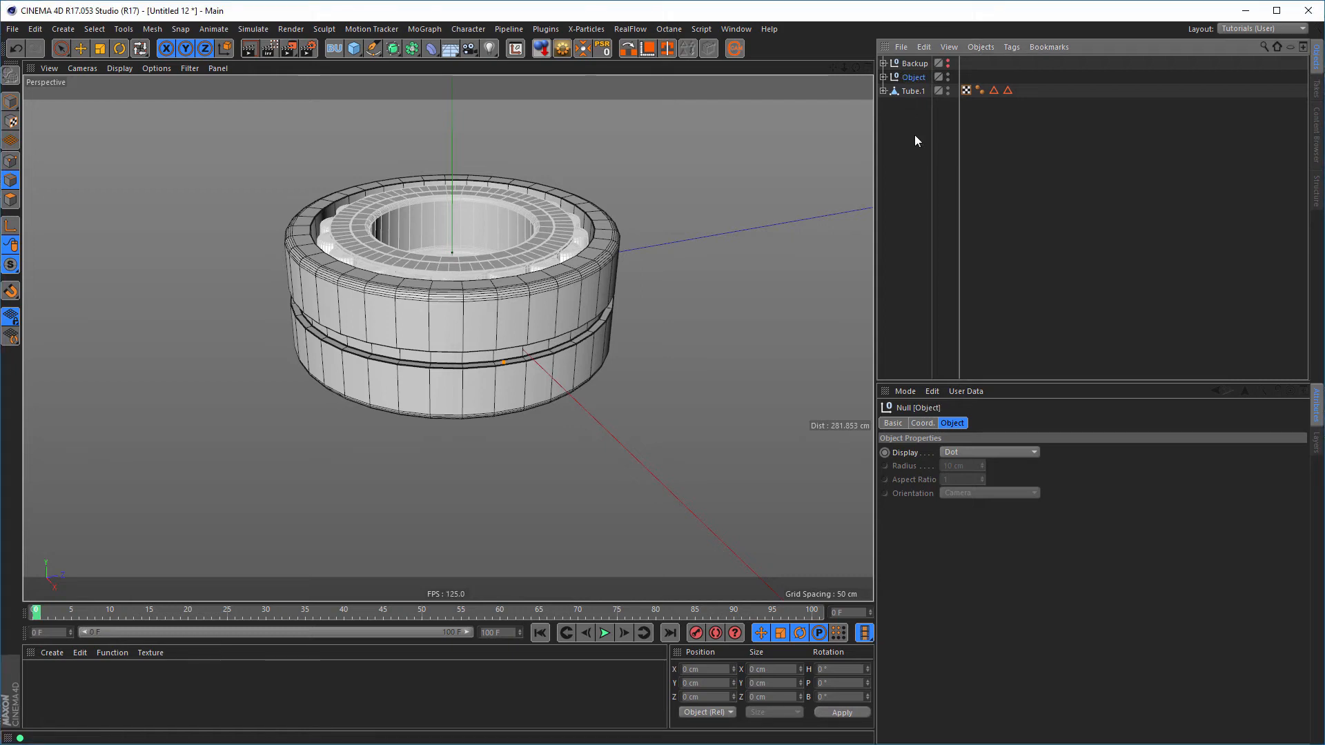
left_click(912, 91, "ctrl")
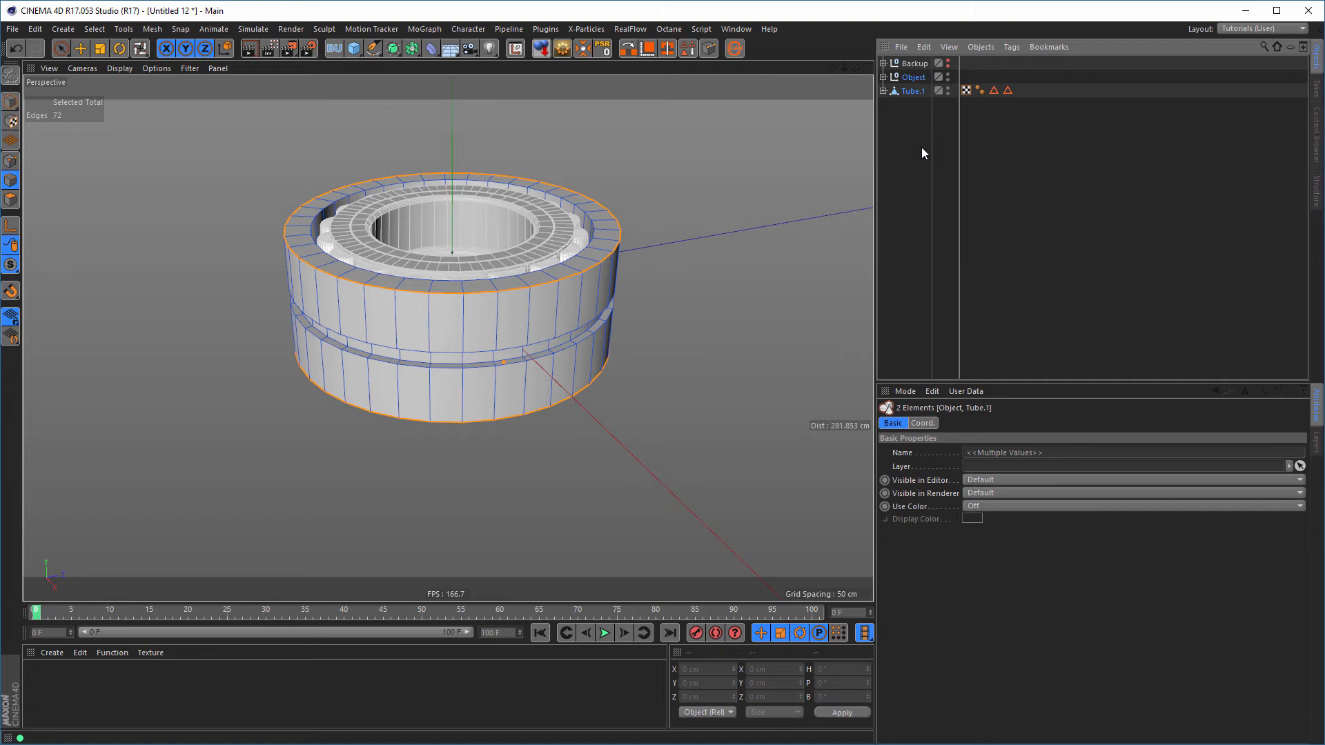
key("alt+g")
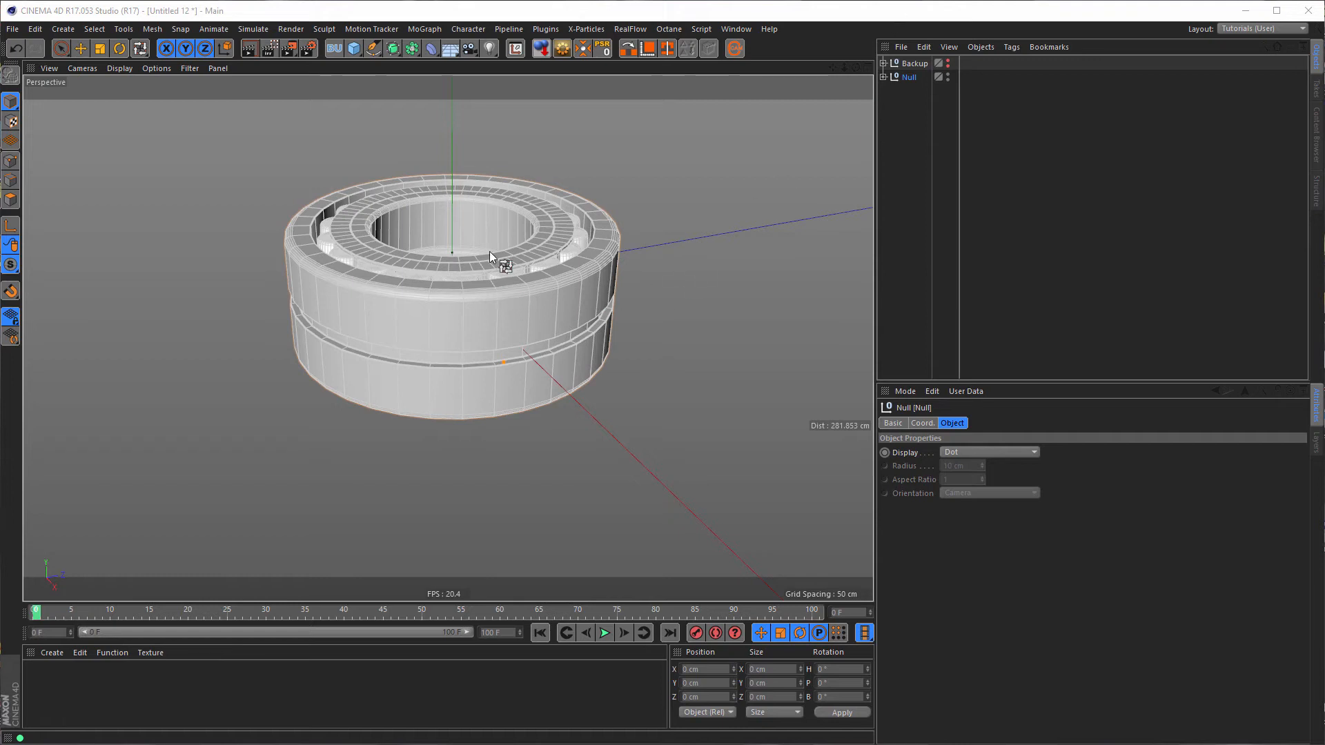
Rotate the whole bearing group 90° in bank so that it stands upright
left_click_drag(490, 256, 470, 313, "alt")
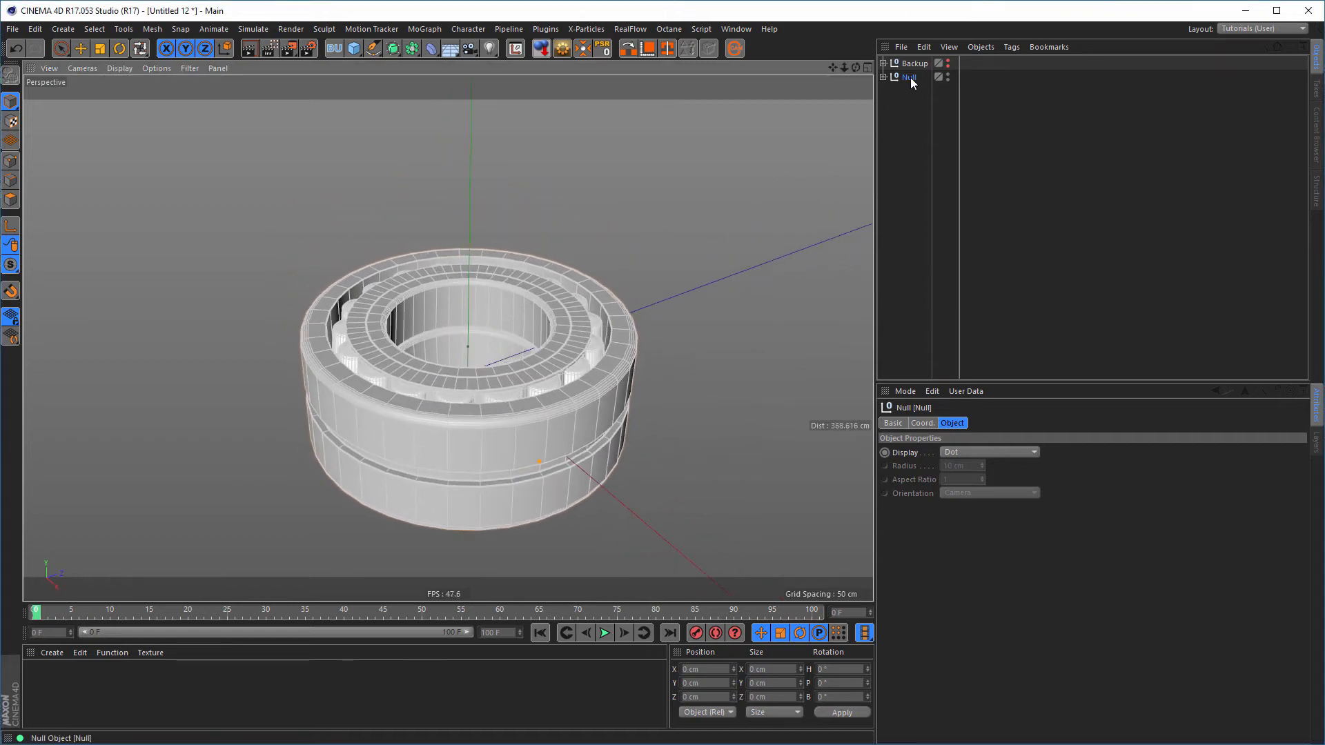
left_click(60, 49)
key("F5")
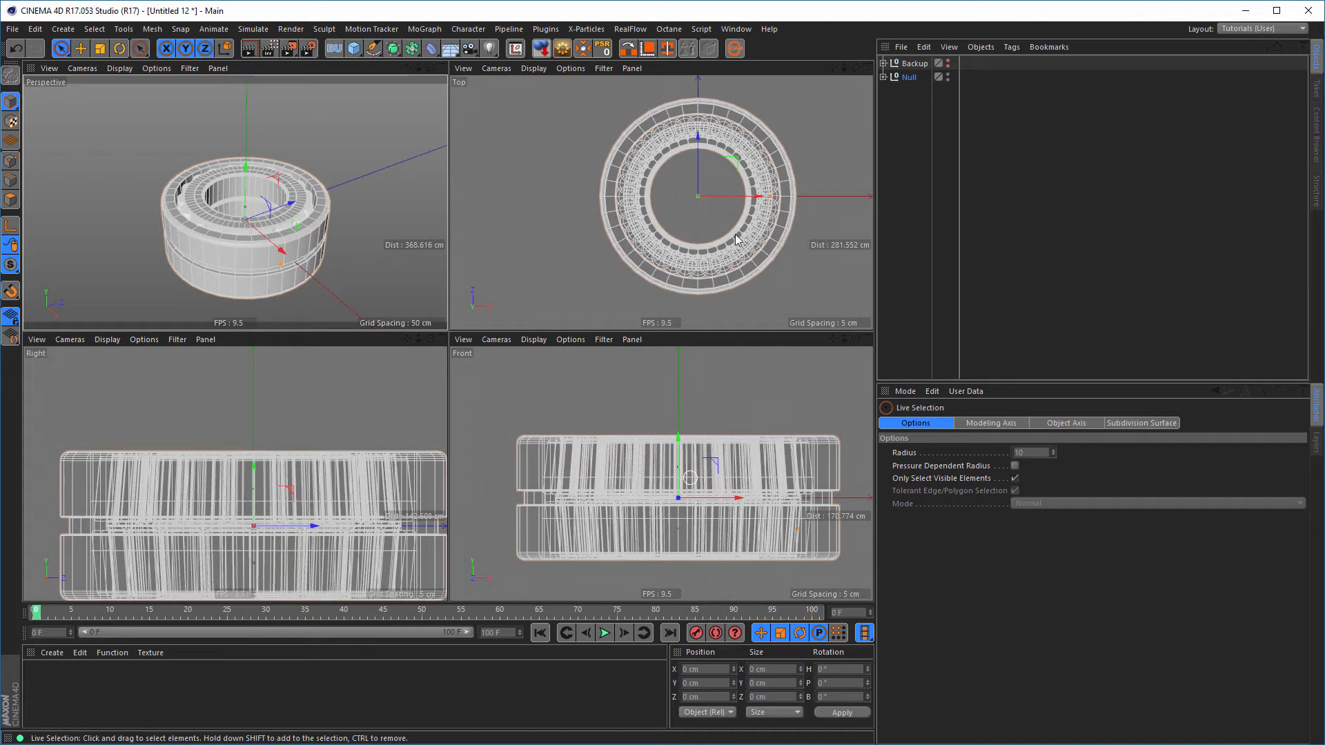
middle_click(321, 229)
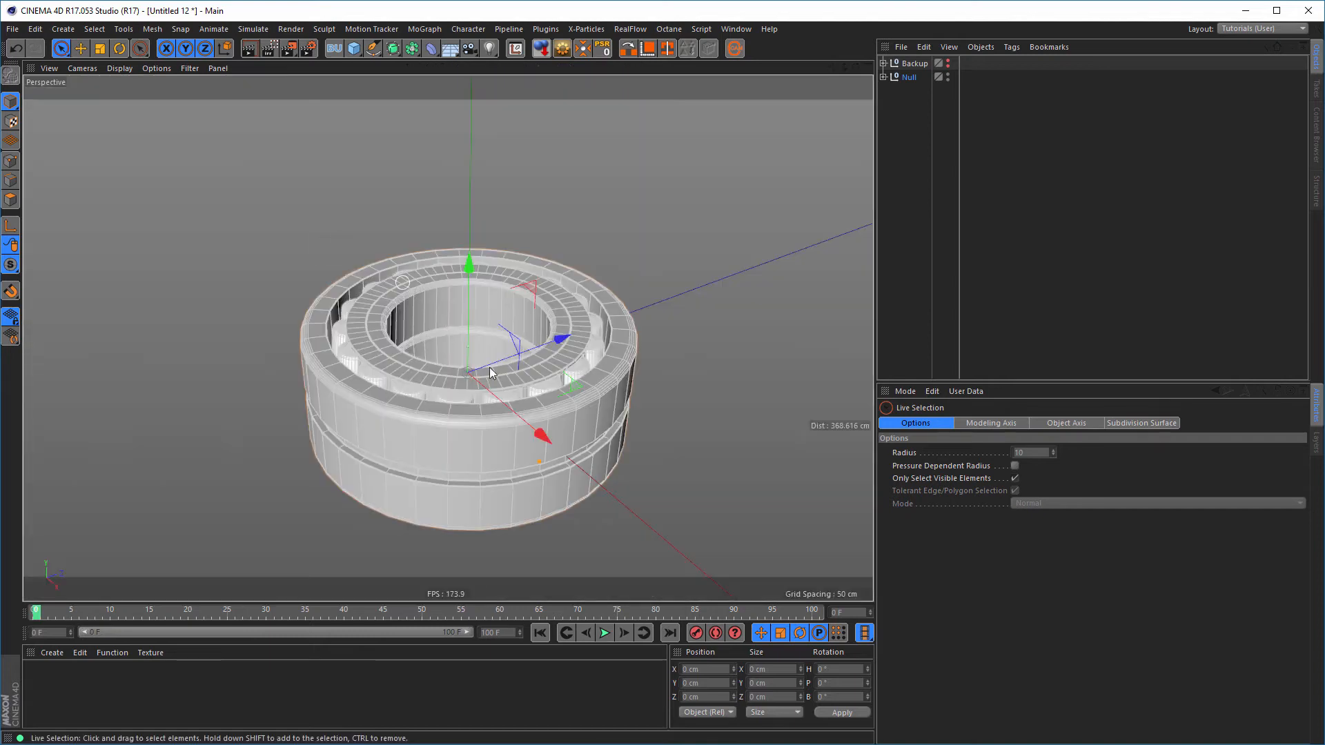
middle_click_drag(490, 367, 433, 281, "alt")
left_click_drag(390, 296, 315, 313, "alt")
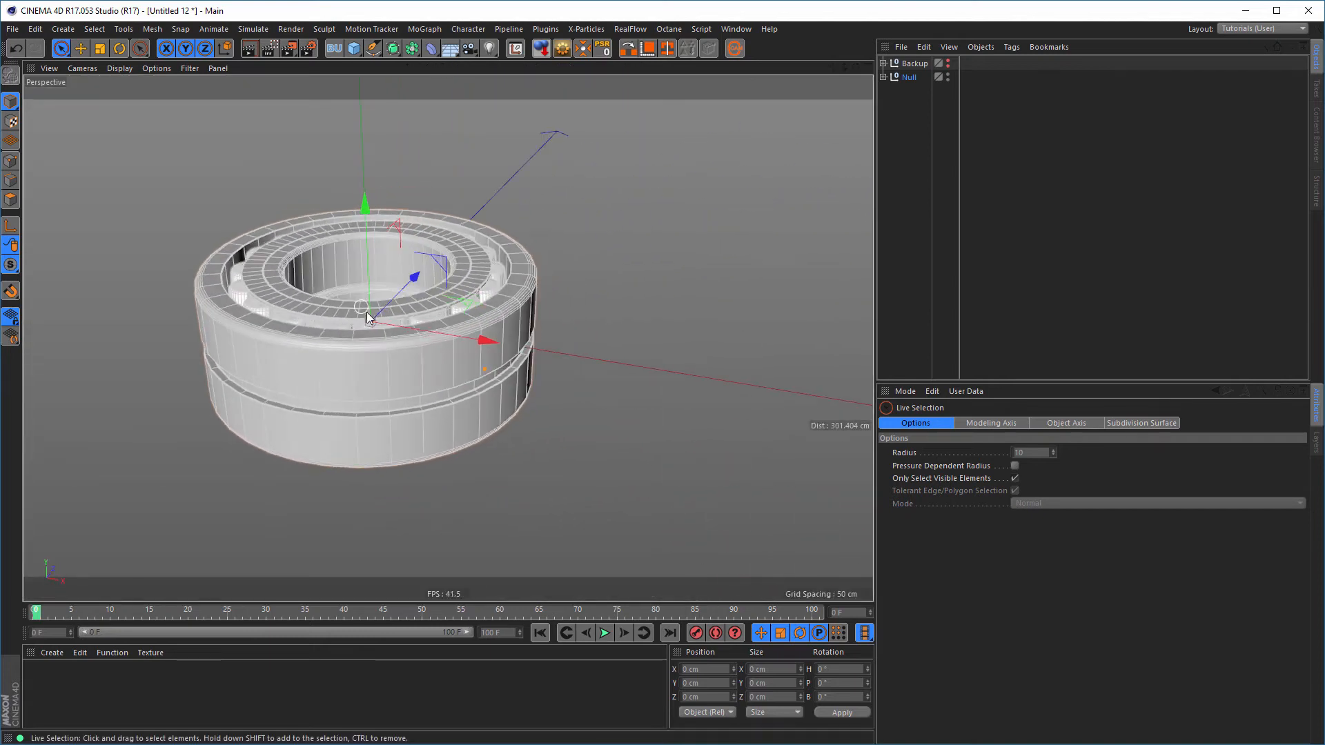
middle_click_drag(366, 312, 374, 326, "alt")
left_click(909, 77)
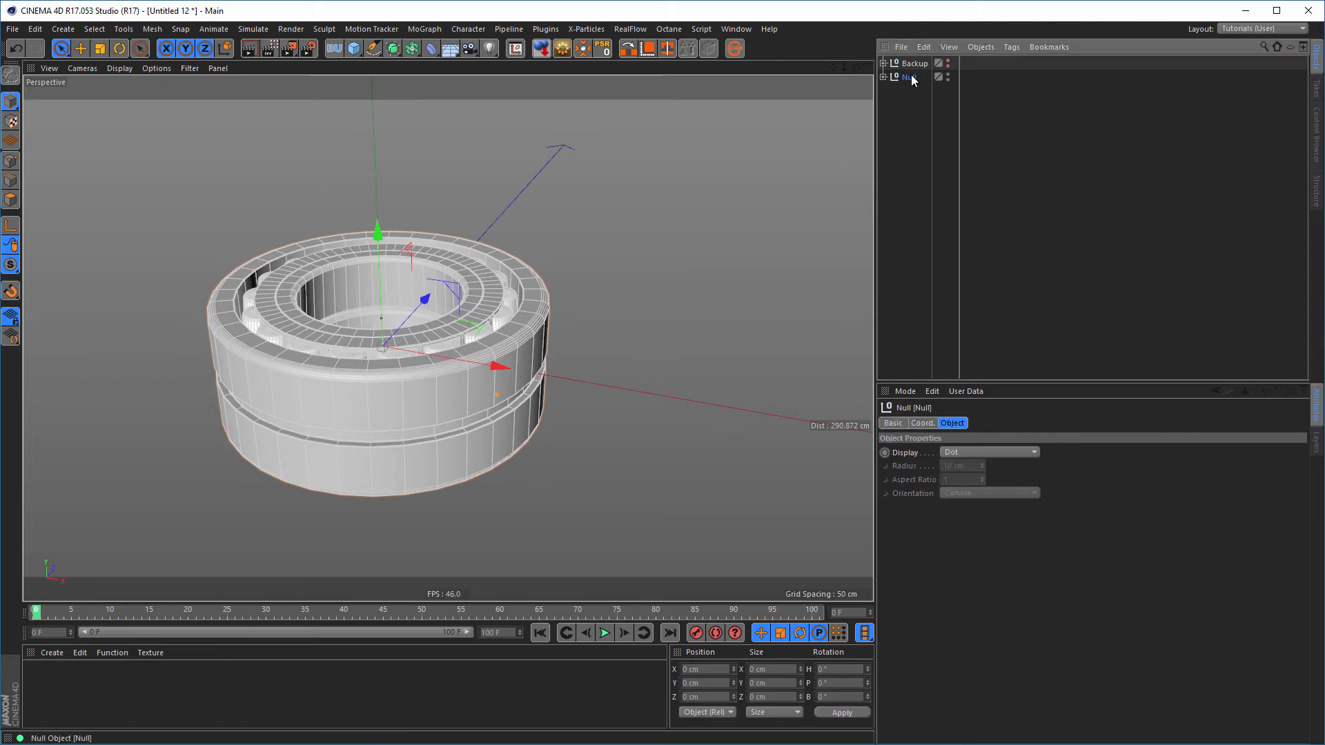
key("r")
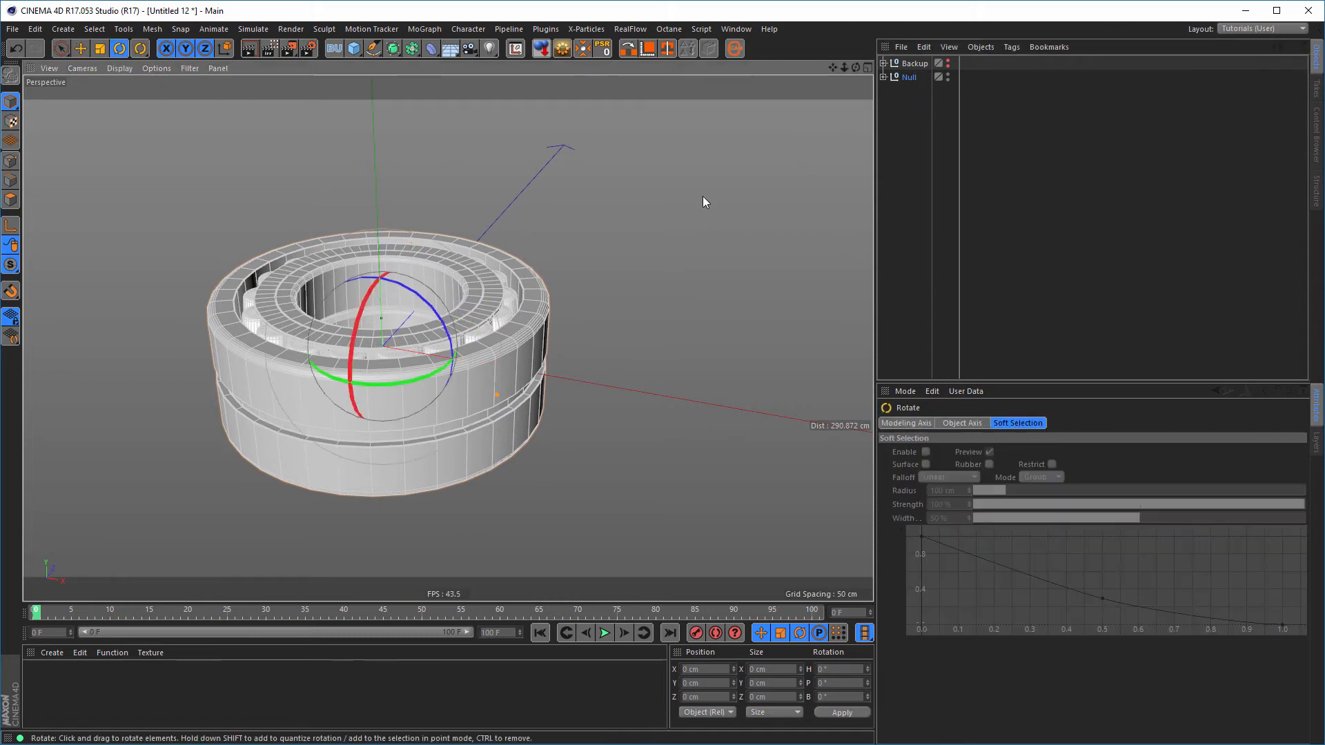
left_click_drag(421, 300, 504, 284)
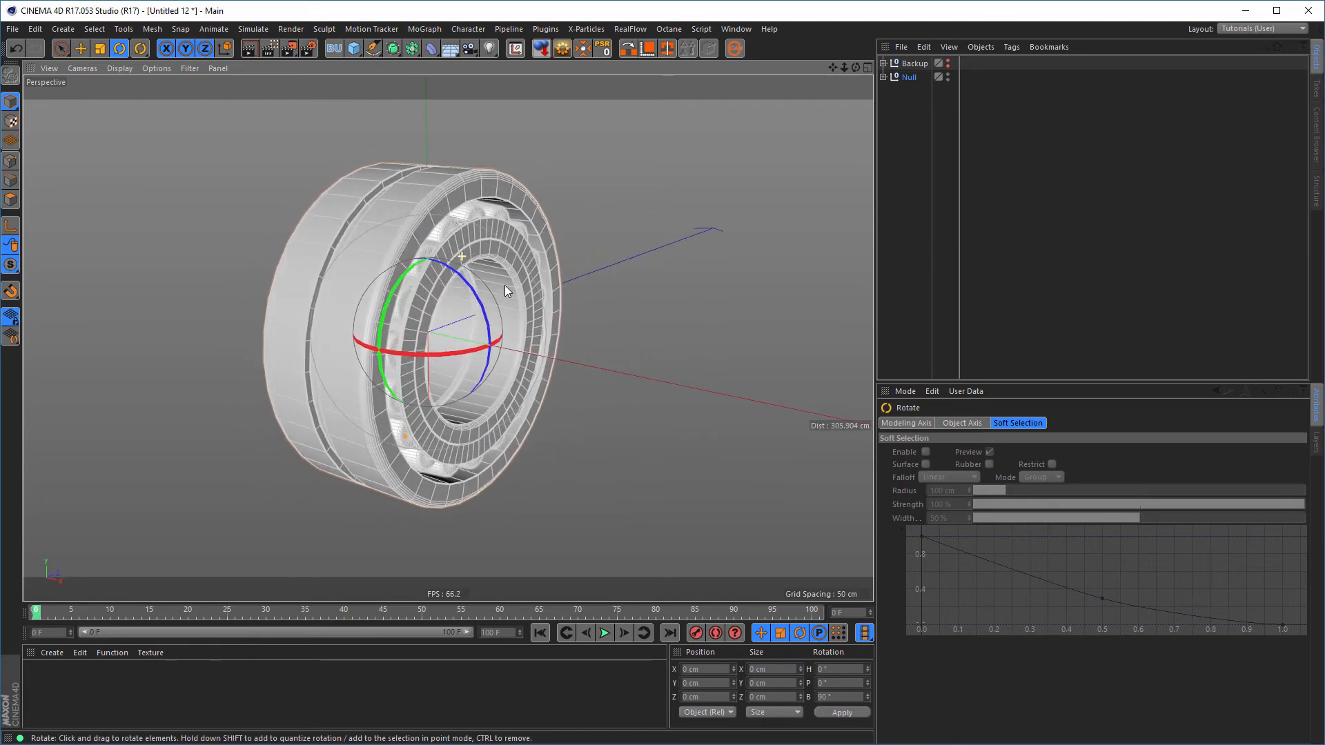
Tilt the inner Object null out of the outer ring to about H 1.6°, P -30.4°, B -10.3°
left_click(883, 77)
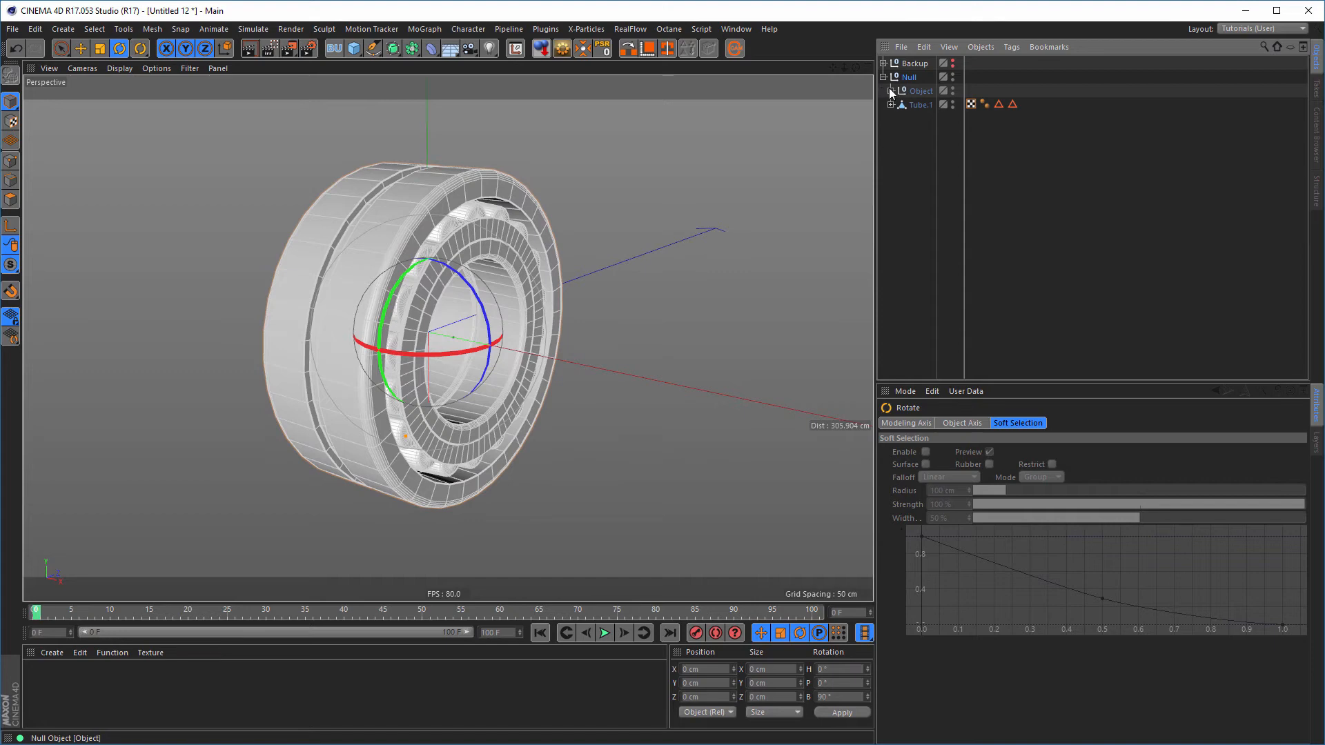
left_click(914, 91)
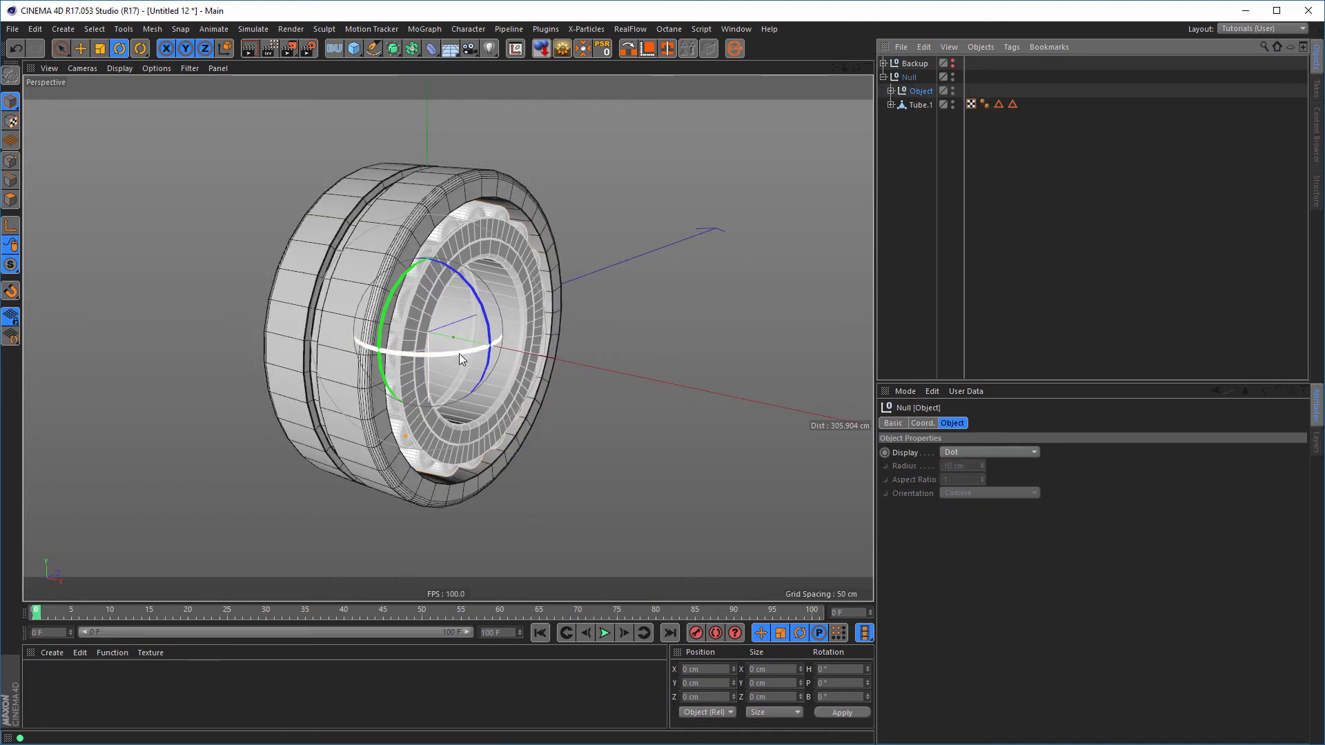
left_click_drag(458, 353, 548, 309)
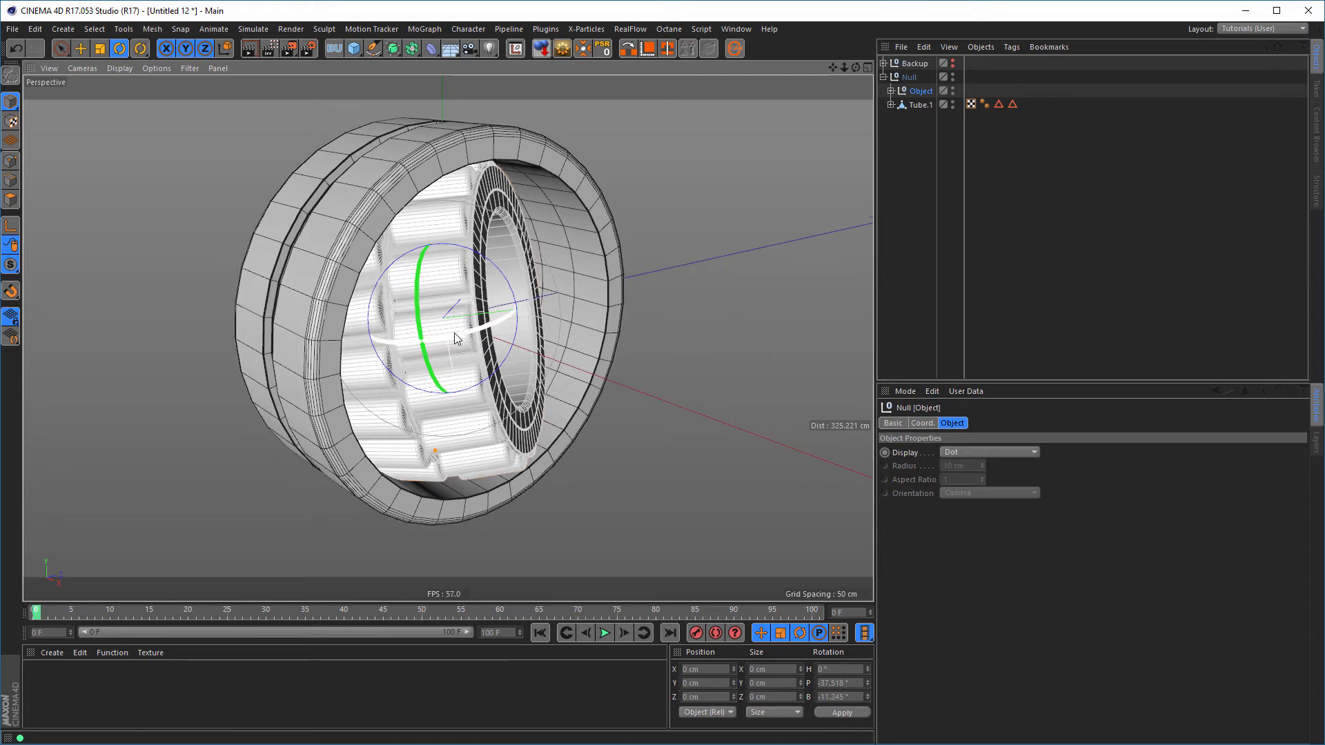
mouse_move(453, 332)
left_mouse_down()
mouse_move(433, 349)
mouse_move(466, 353)
left_mouse_up()
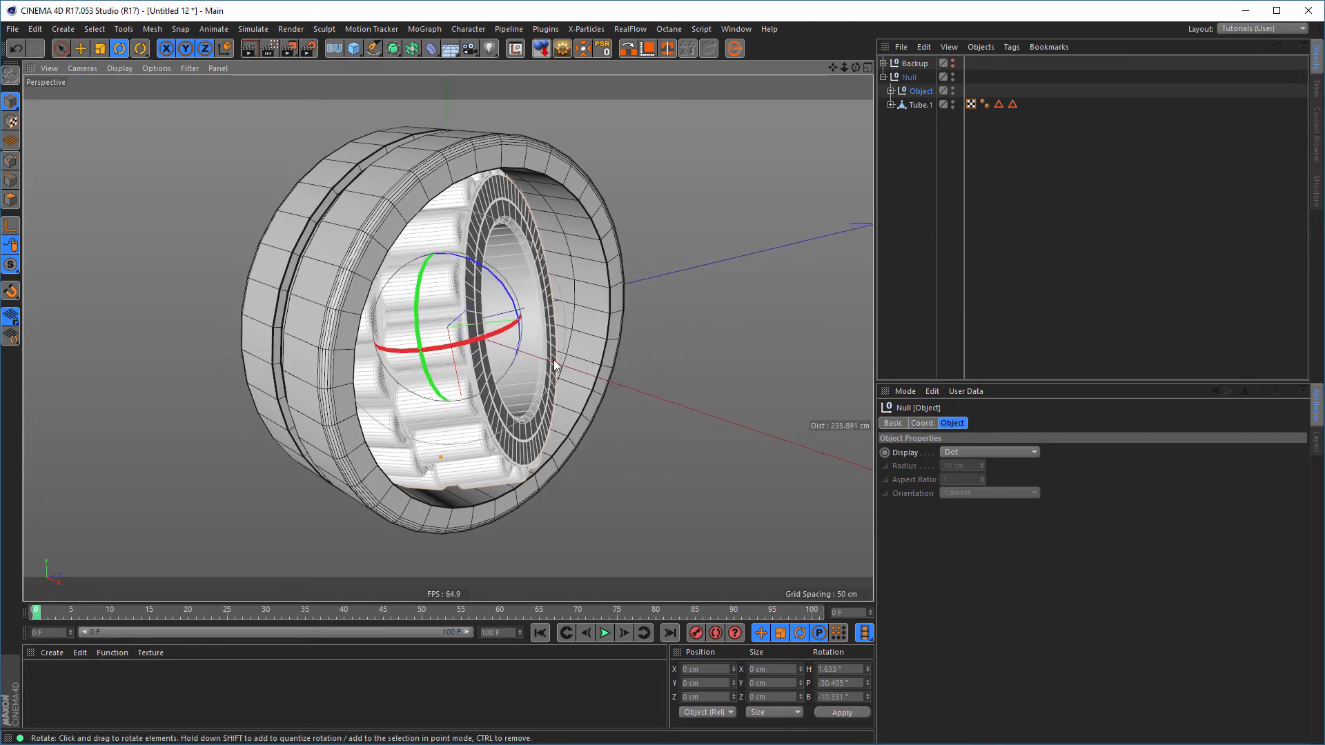
Enable the Subdivision Surface generator inside the nested Object null of the roller assembly
left_click(890, 90)
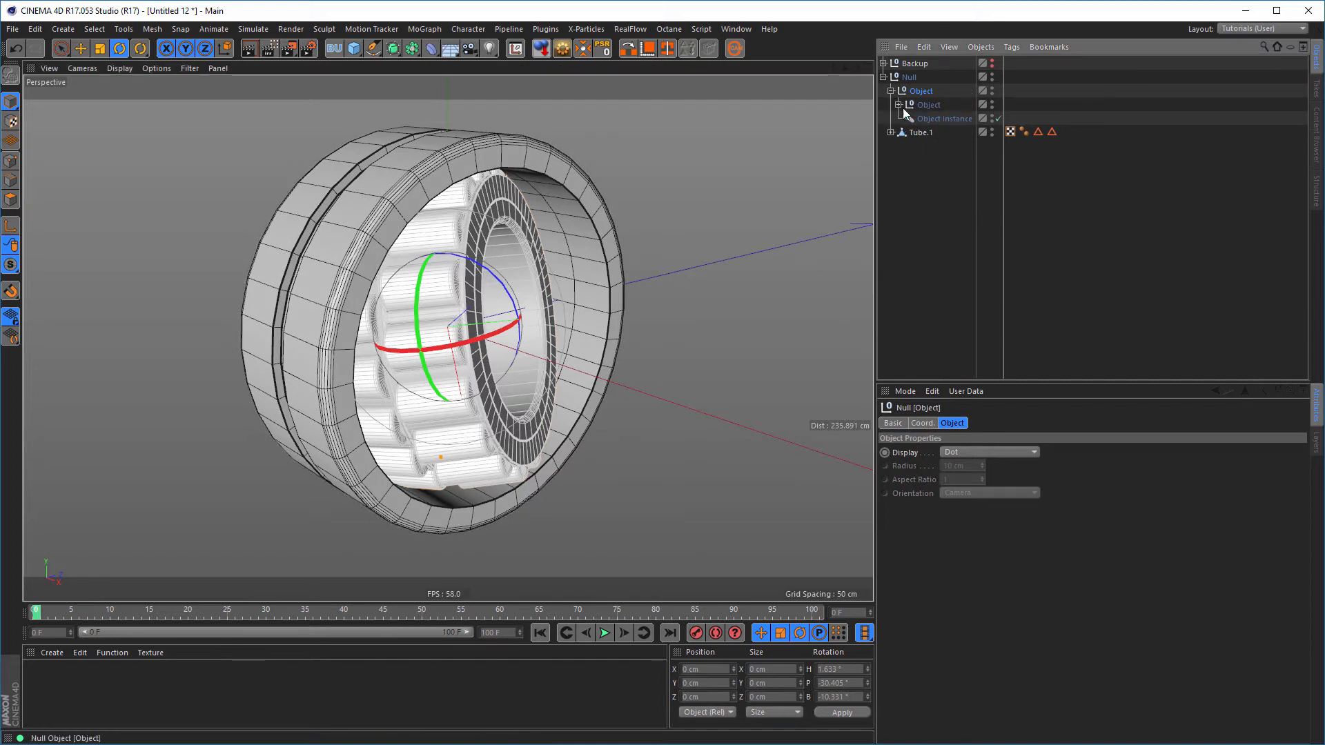
left_click(898, 105)
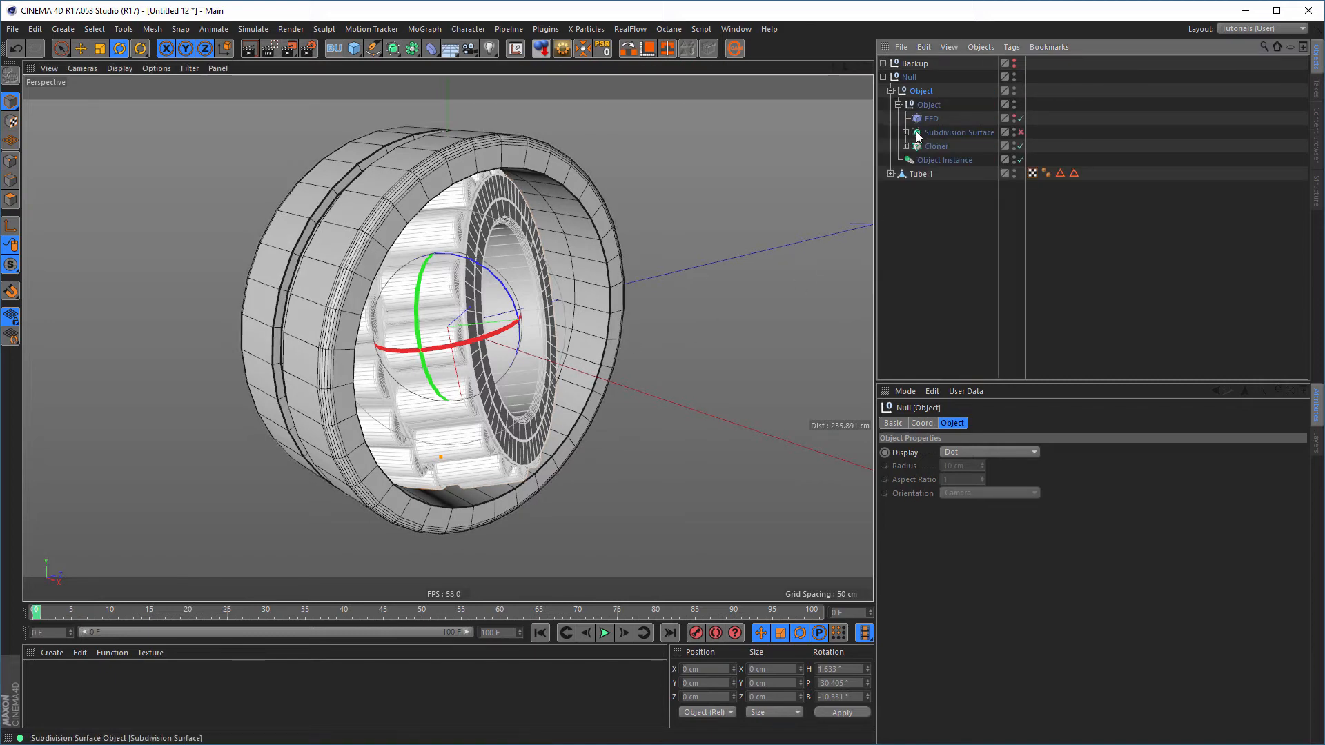
left_click(1021, 133)
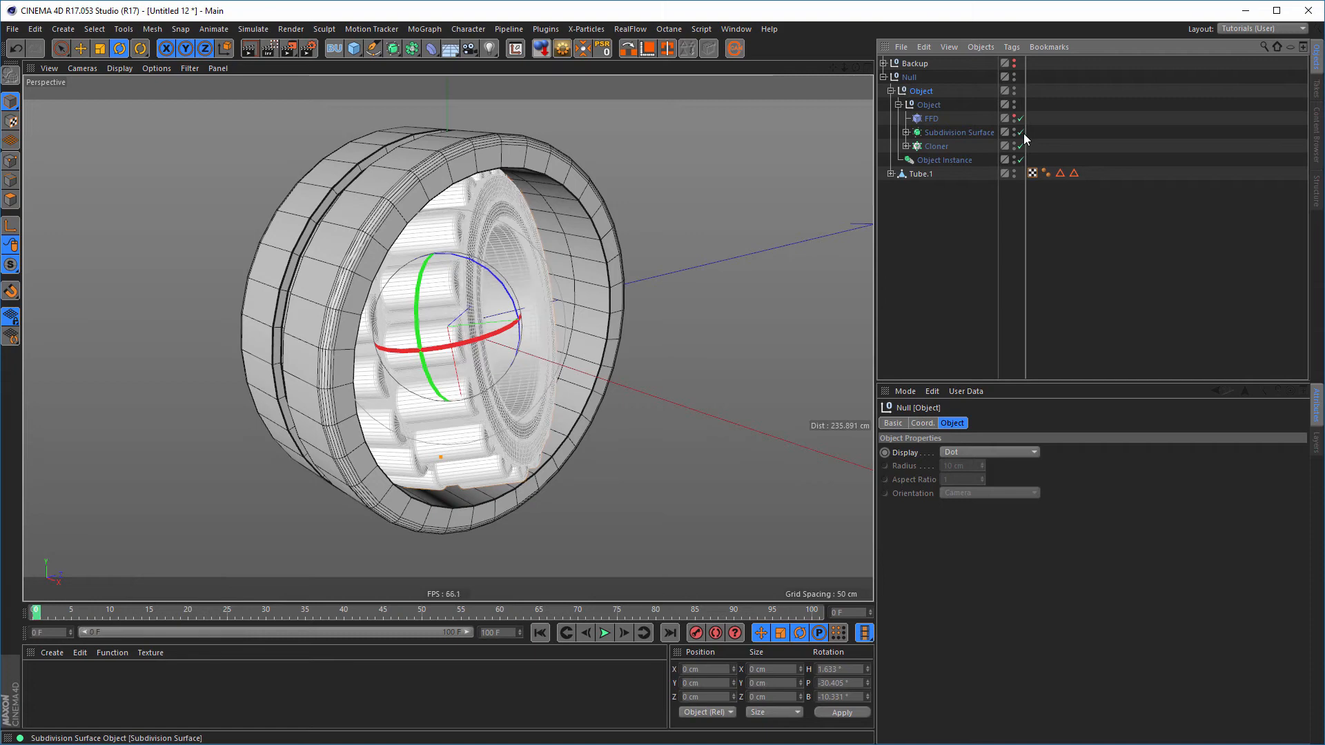
Wrap Tube.1 in a new Subdivision Surface, rename that generator Tube, and collapse its hierarchy
left_click(913, 175)
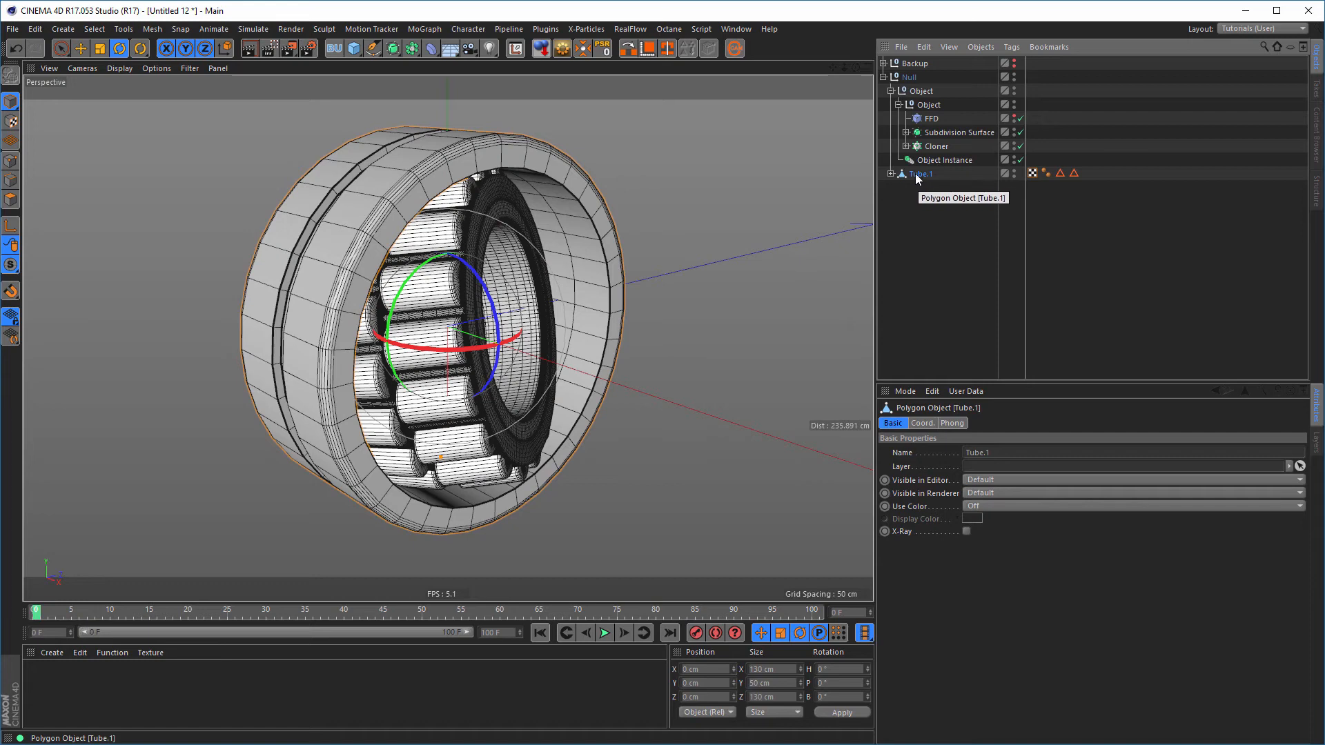
left_click(392, 48, "alt")
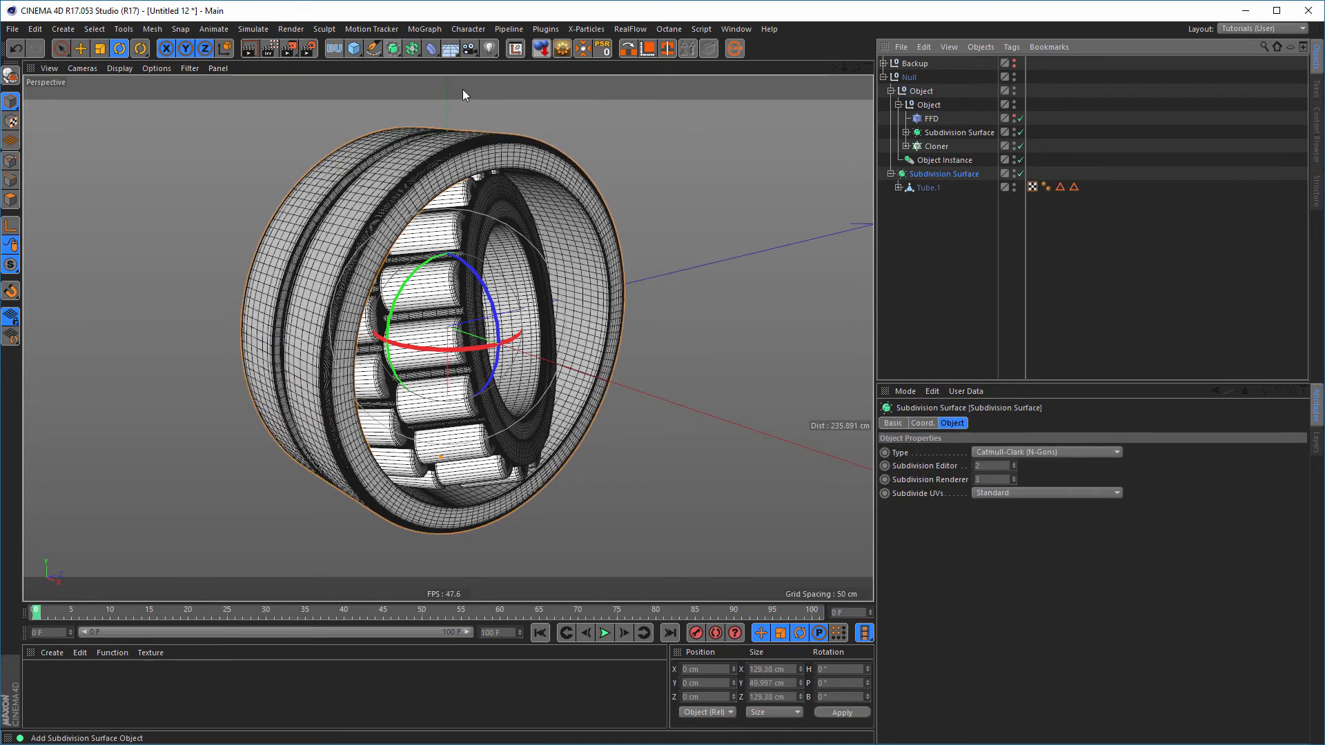
double_click(947, 174)
type("Tube")
key("Return")
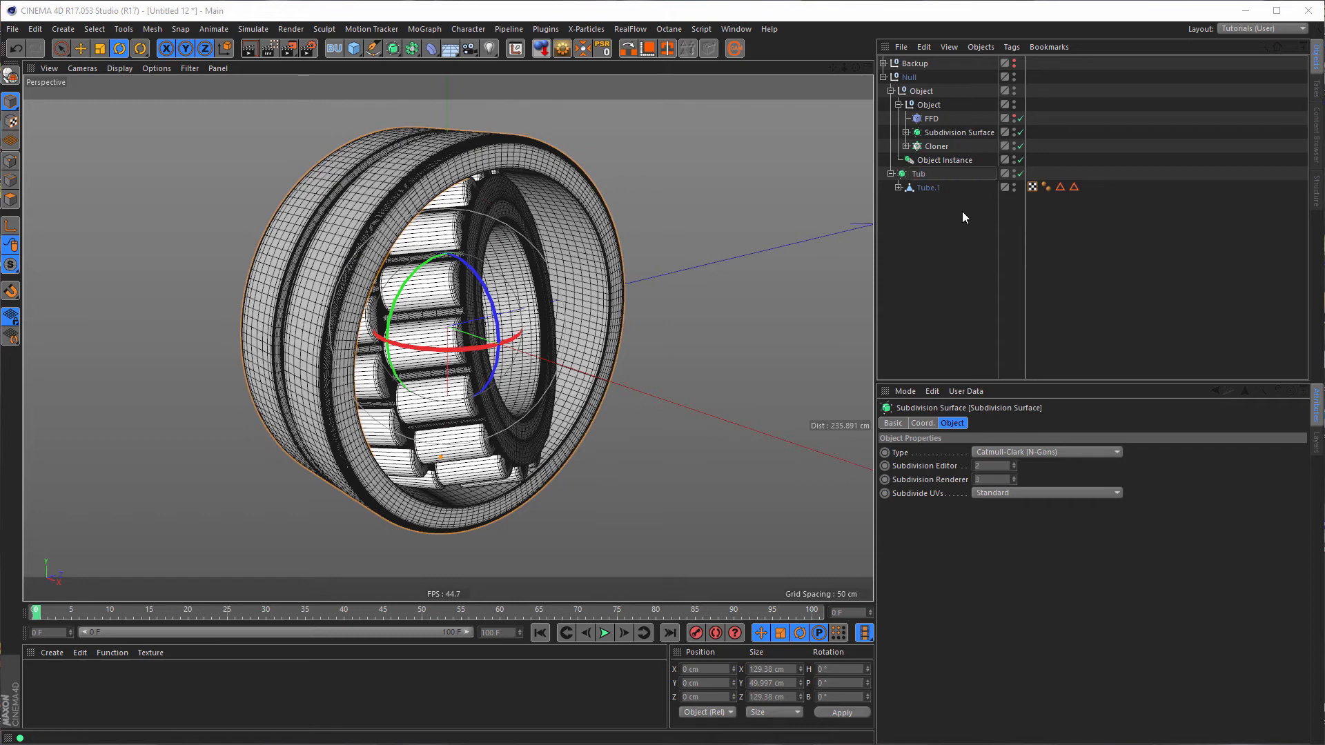
left_click(891, 173)
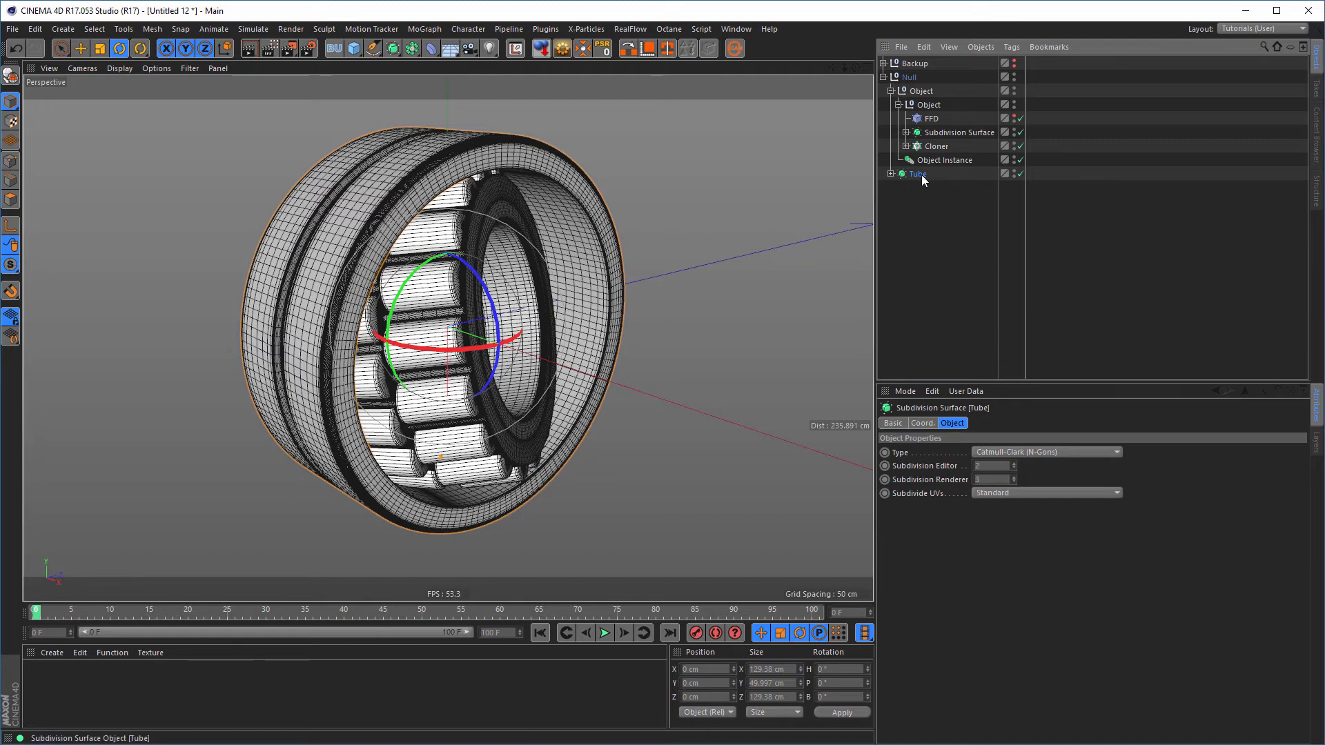
Switch the perspective view's line display from Wireframe to Isoparms
left_click(117, 68)
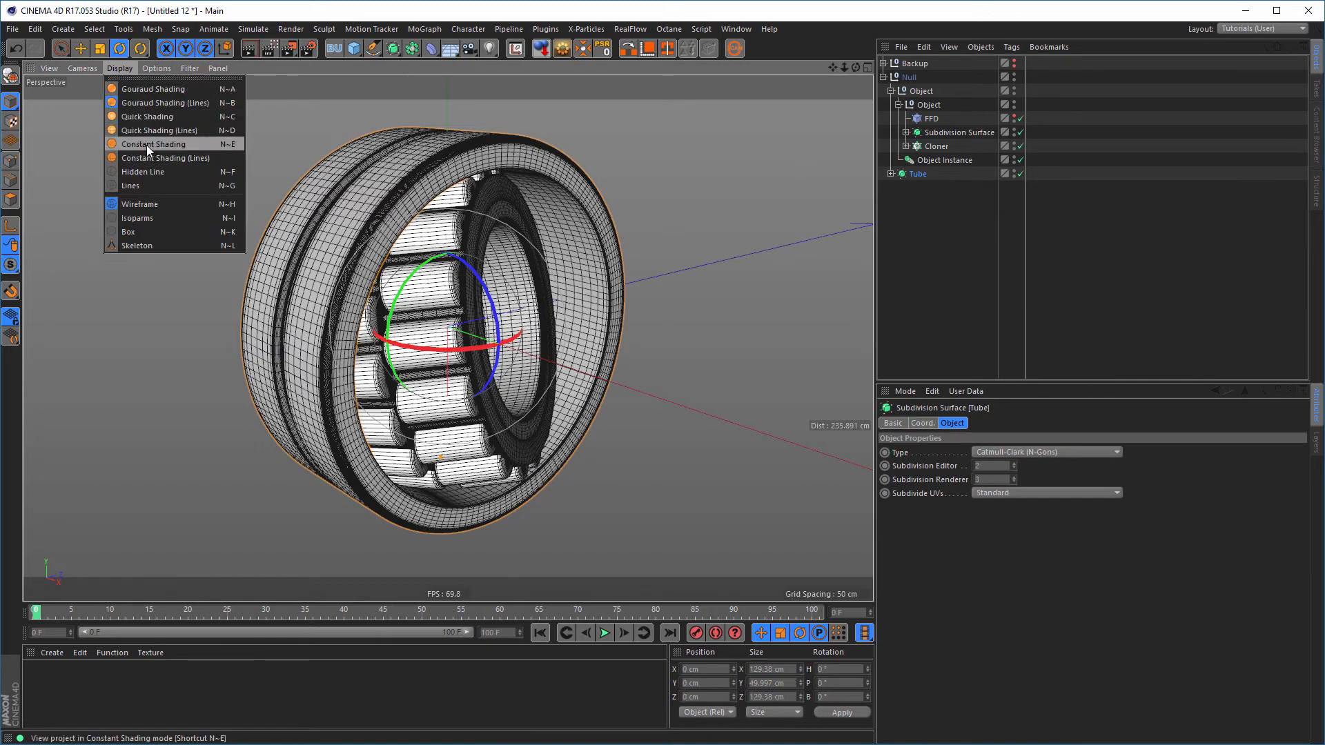
left_click(148, 218)
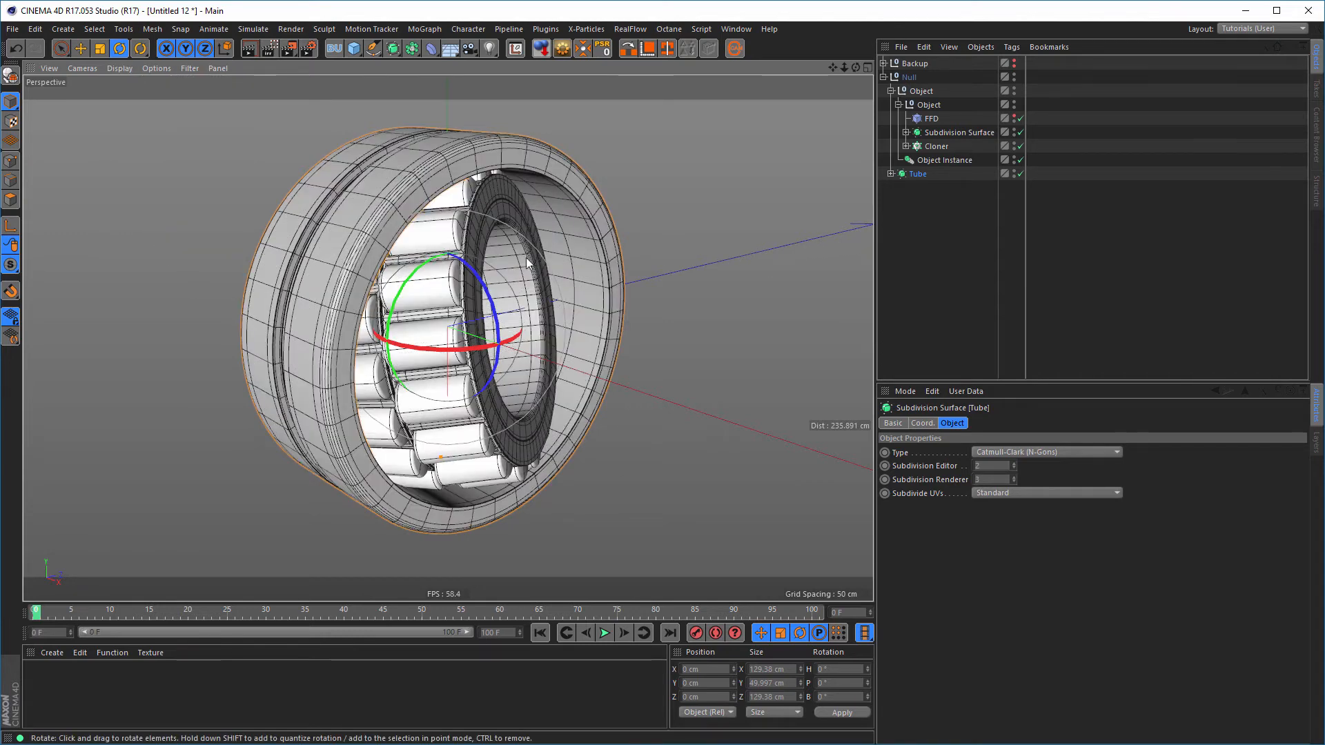
mouse_move(480, 278)
left_mouse_down("alt")
mouse_move(442, 289)
mouse_move(476, 281)
mouse_move(462, 293)
left_mouse_up("alt")
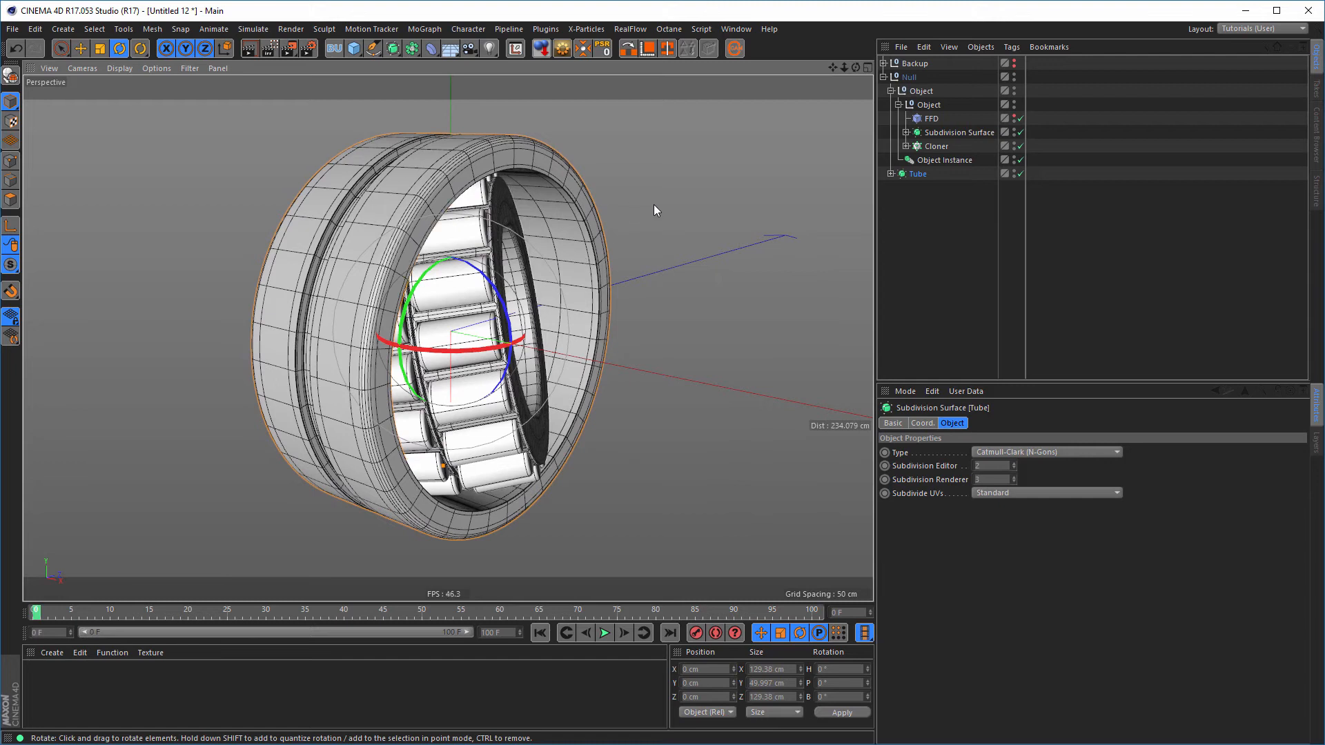
Add the Nikomedias Scene Rig Pro 3.1 preset from the Content Browser favourites to the scene and return to the object list
left_click(1318, 121)
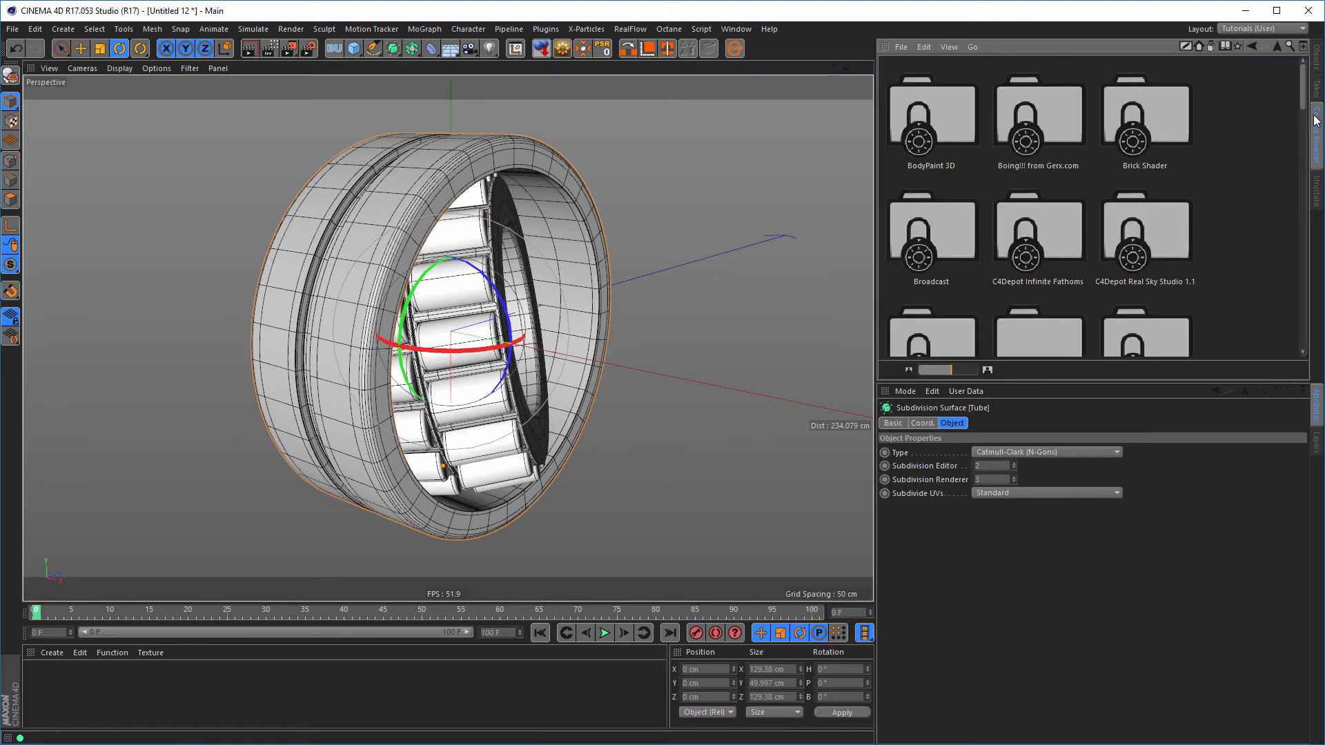
left_click(1235, 47)
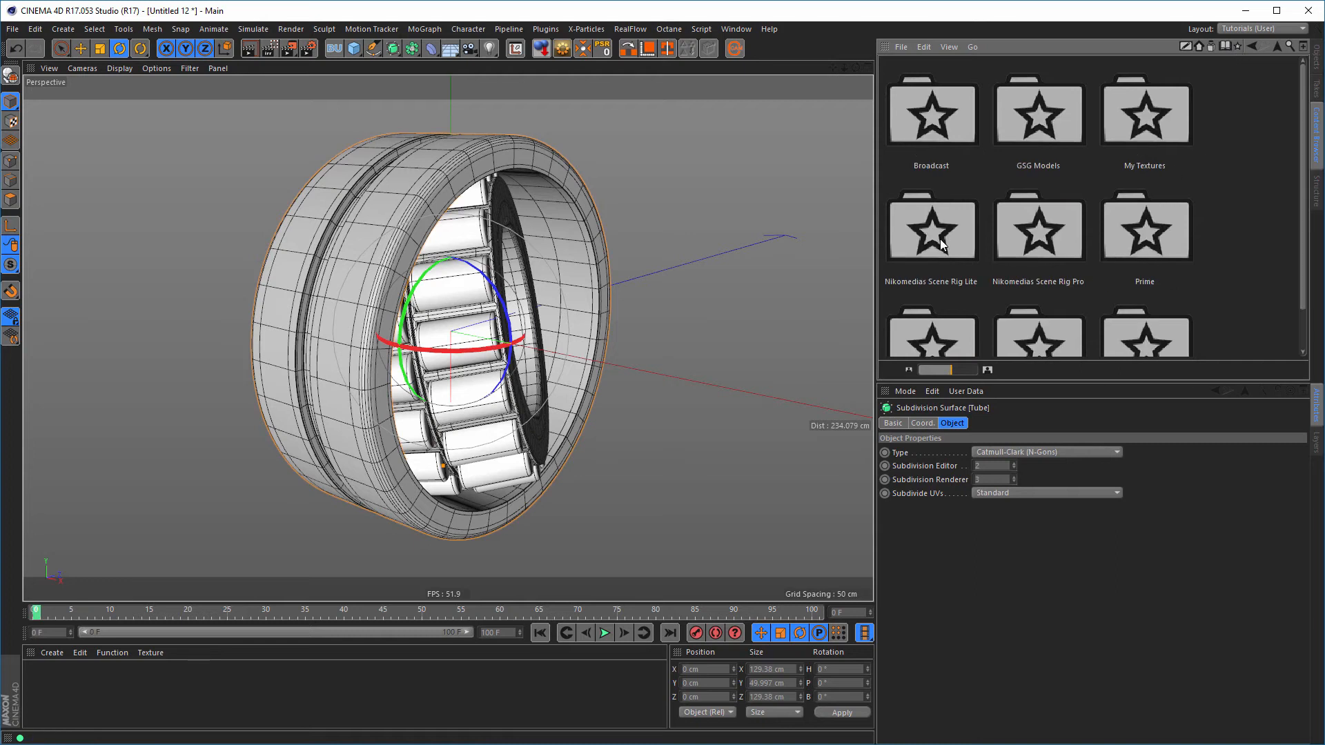
double_click(1042, 241)
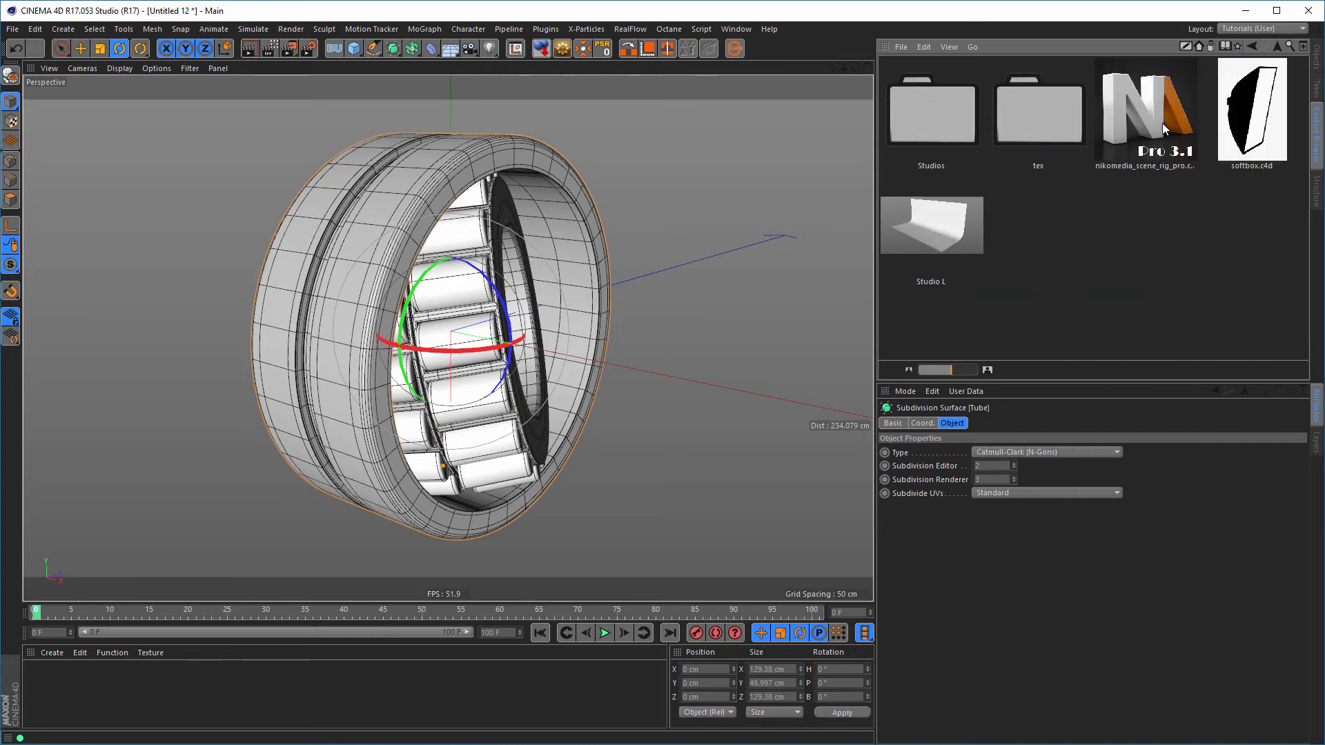
left_click_drag(1147, 117, 956, 295)
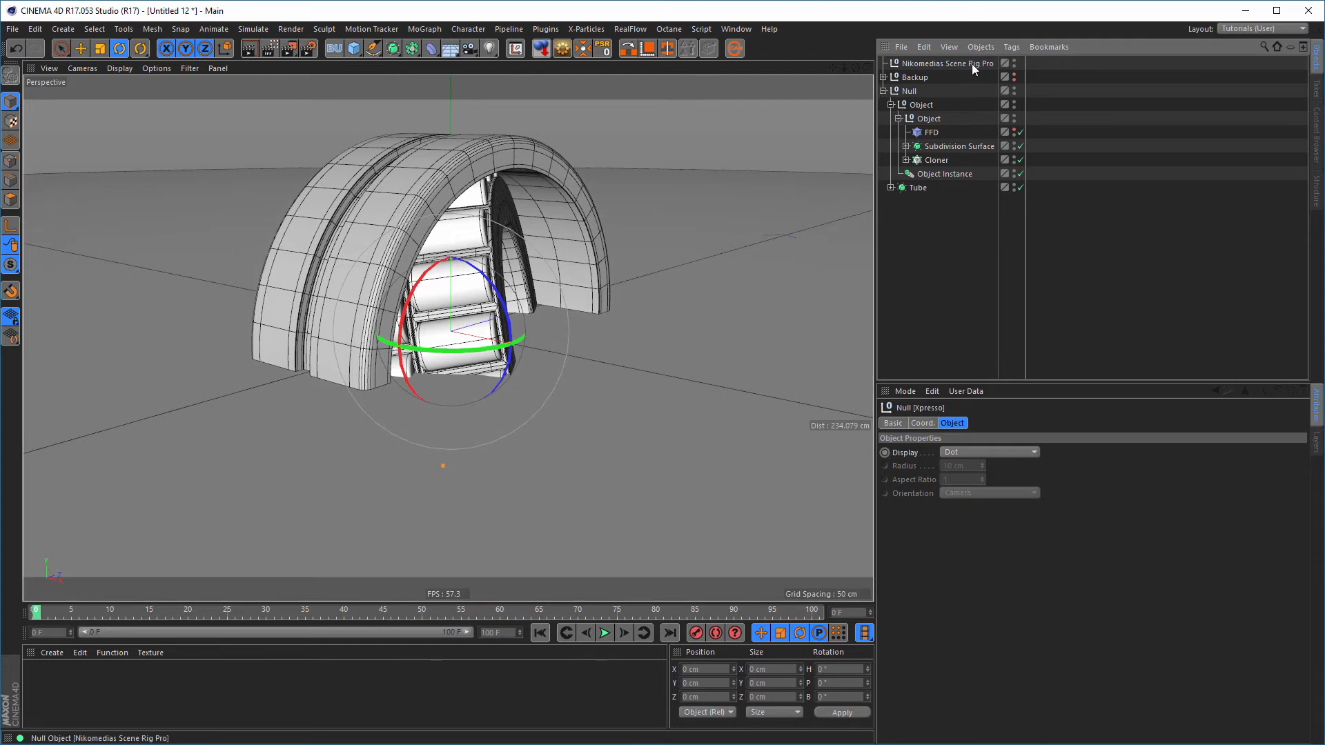
left_click(1318, 145)
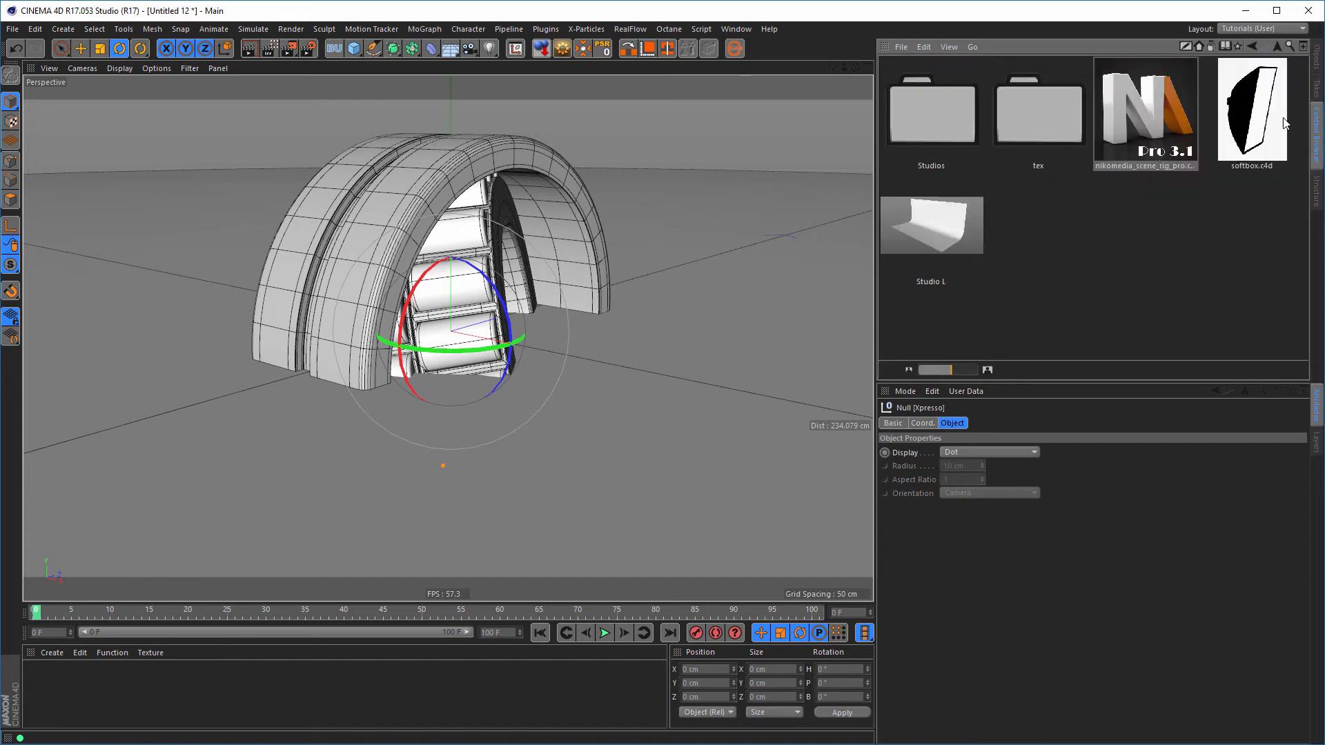
left_click(1315, 63)
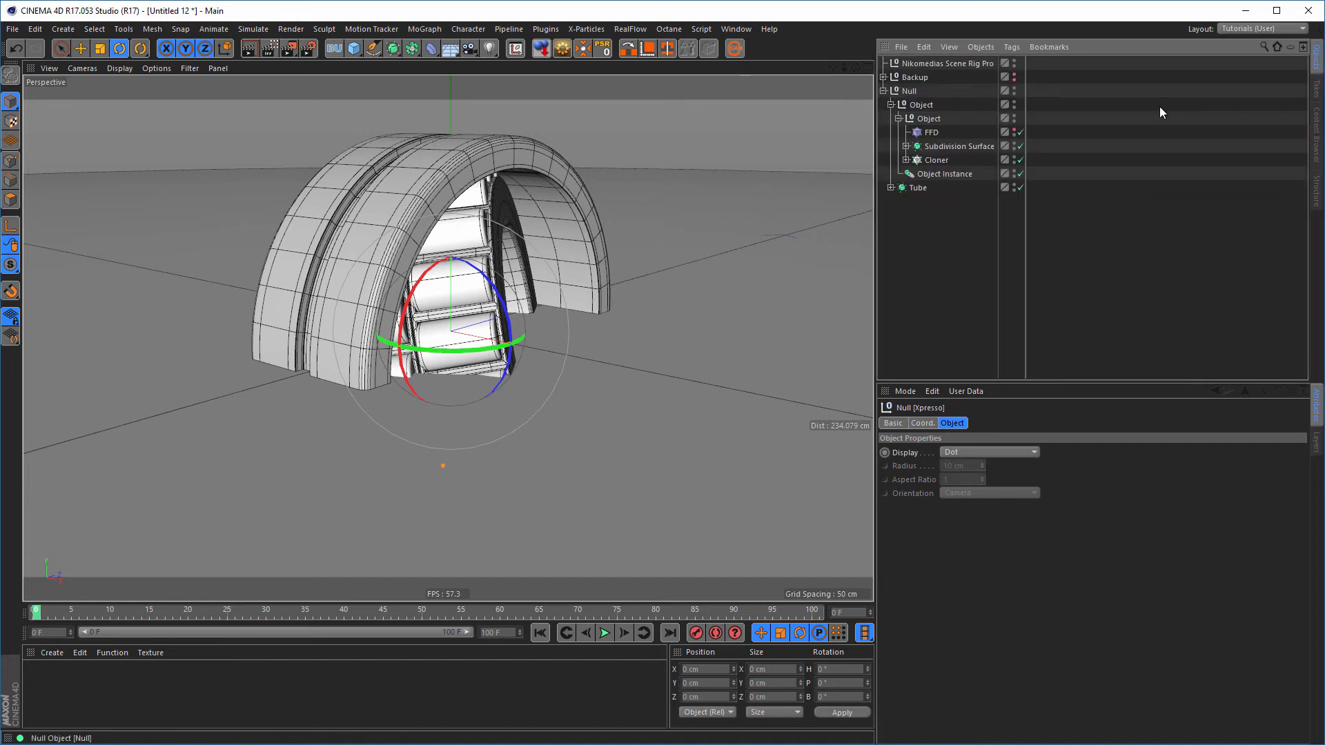
Lower the floor of the Nikomedias Scene Rig Pro to -64 cm in its Background & Floor settings
left_click(889, 89)
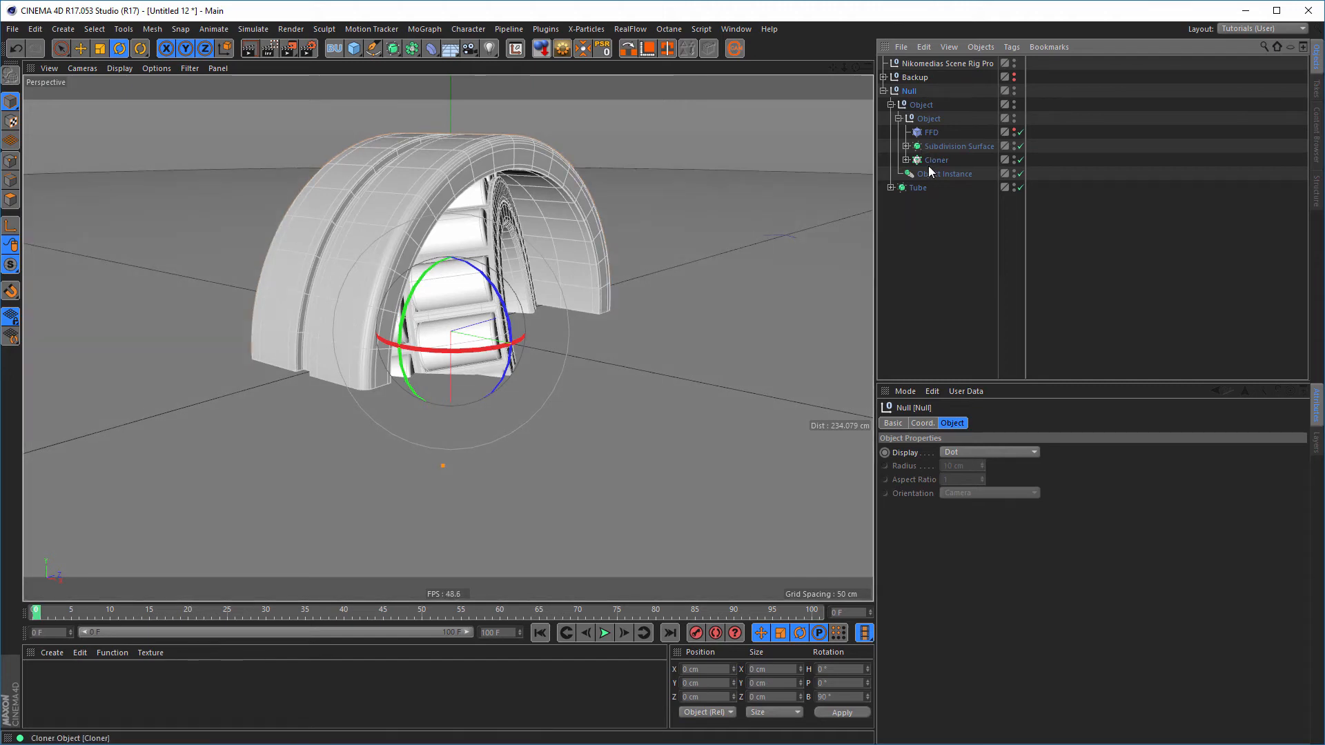
left_click(940, 63)
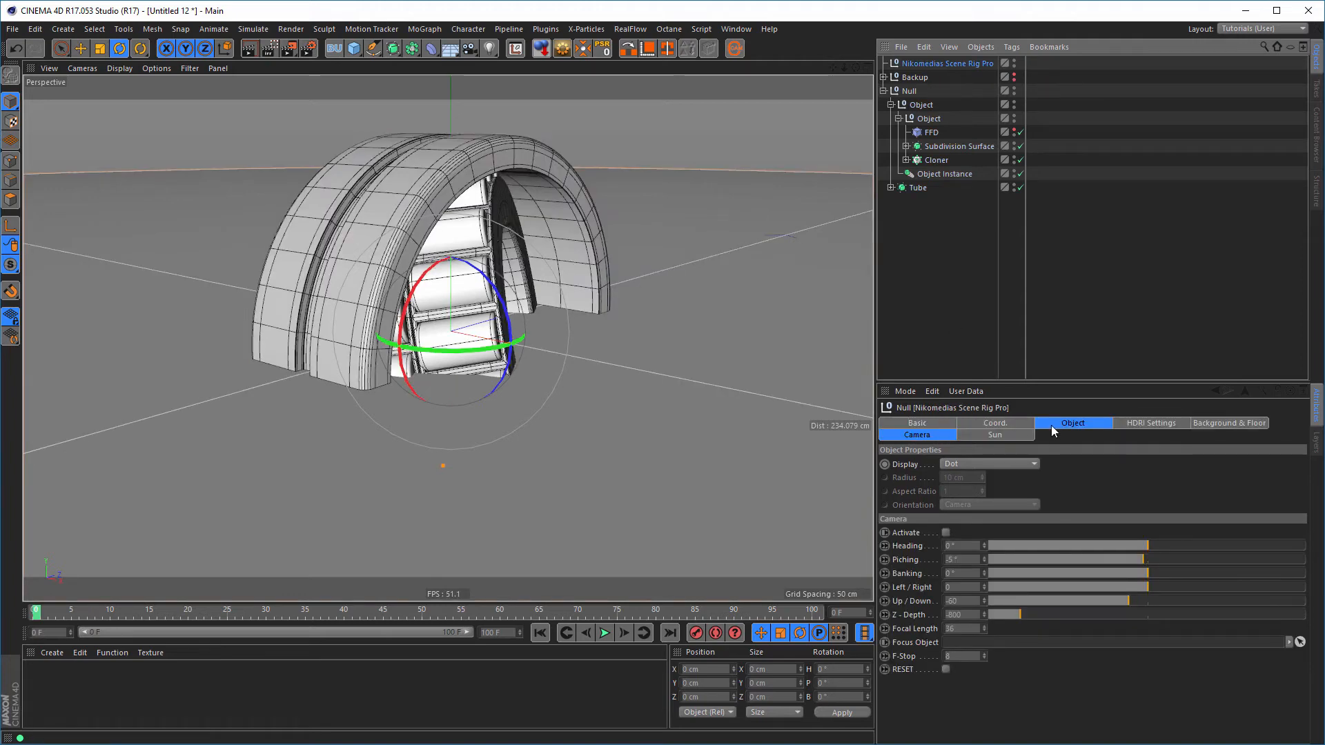
left_click(1219, 423)
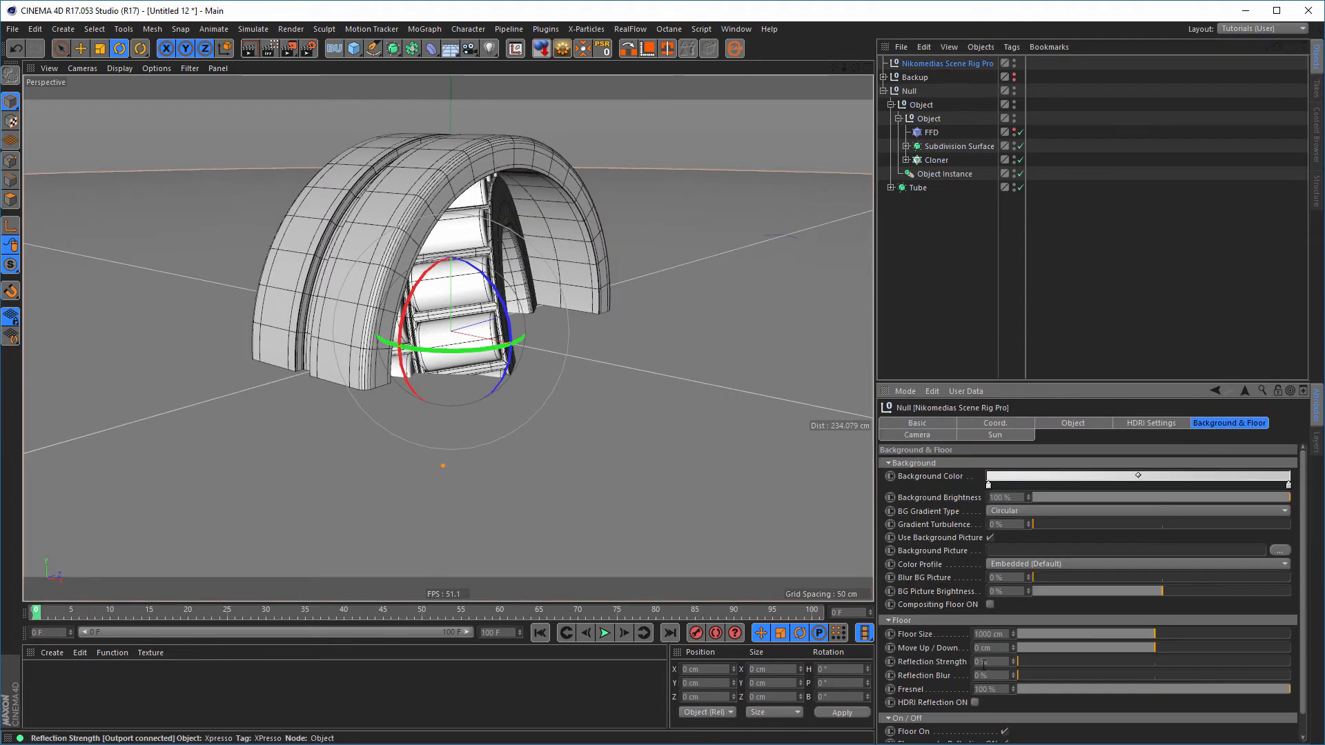
left_click_drag(1013, 648, 1013, 692)
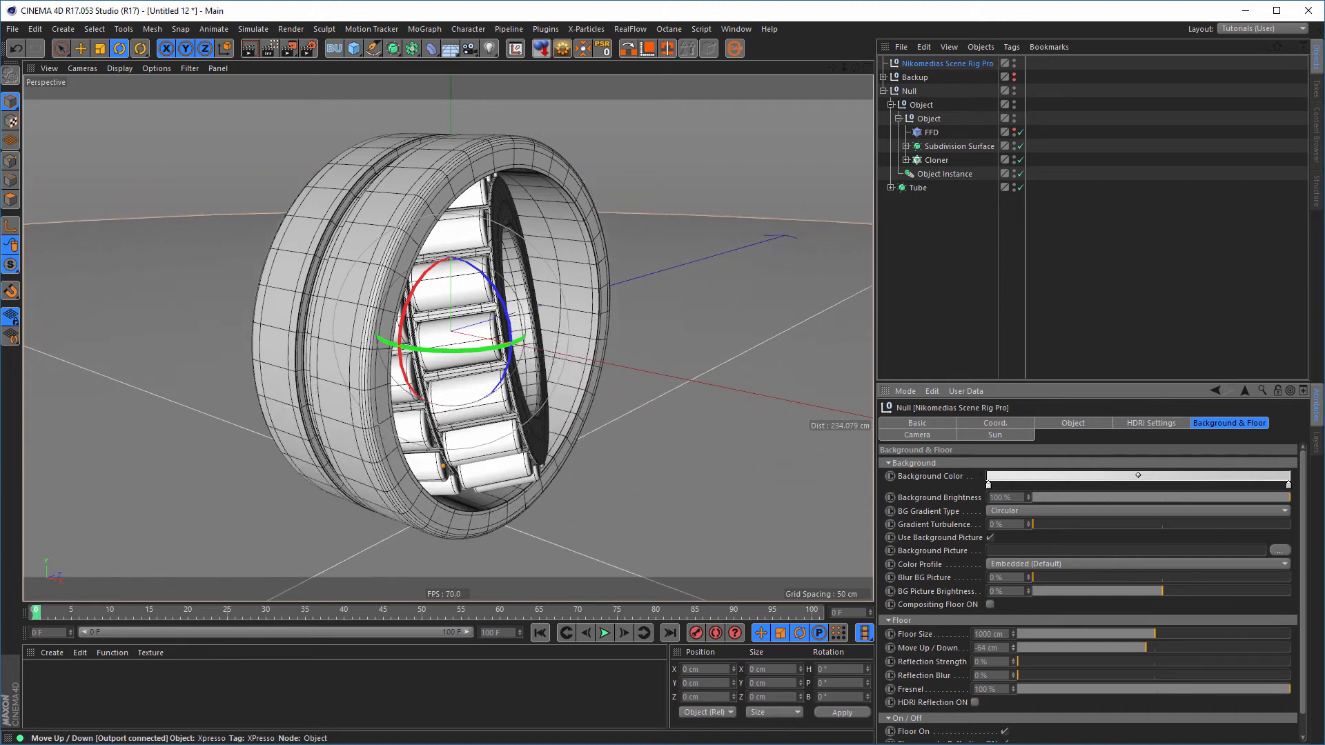
Fine-tune the rig's floor height to -65 cm against the ring's underside in the Right view, and return to the perspective view
middle_click(666, 483)
middle_click(376, 446)
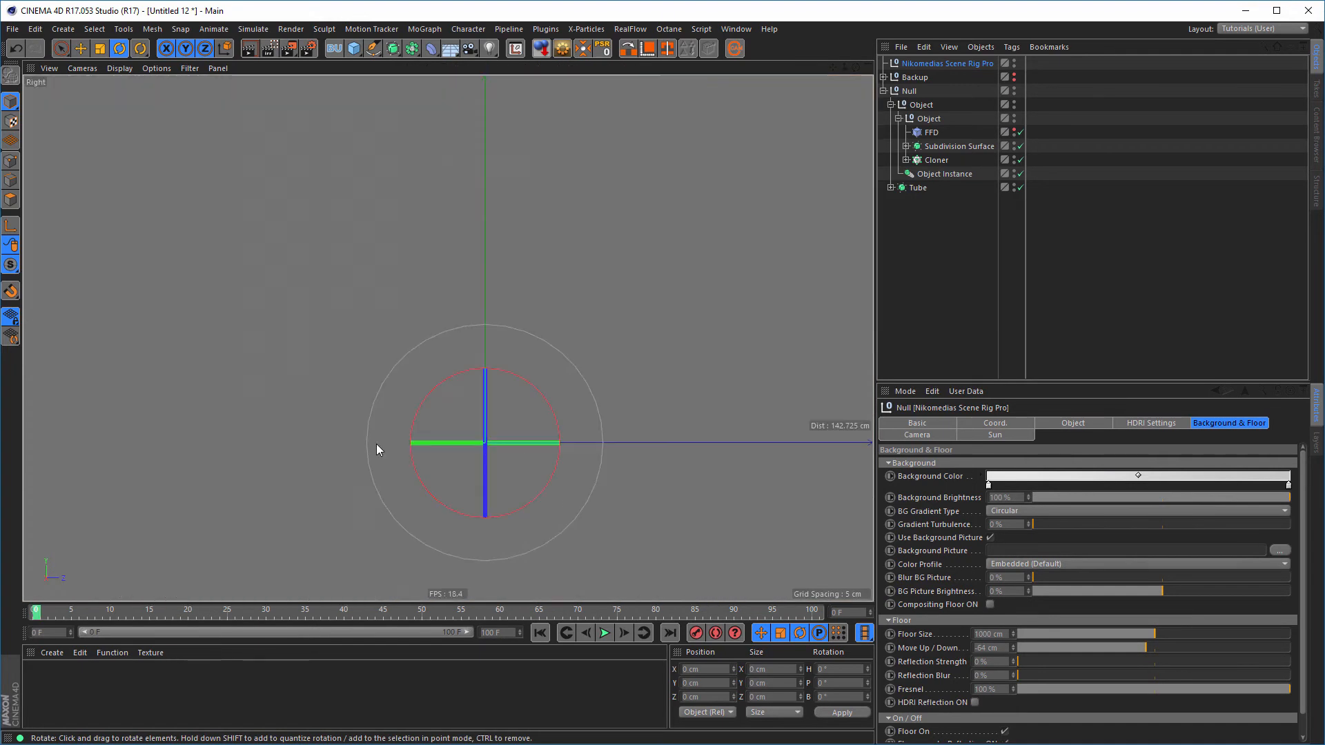
scroll(462, 441, "down", 5)
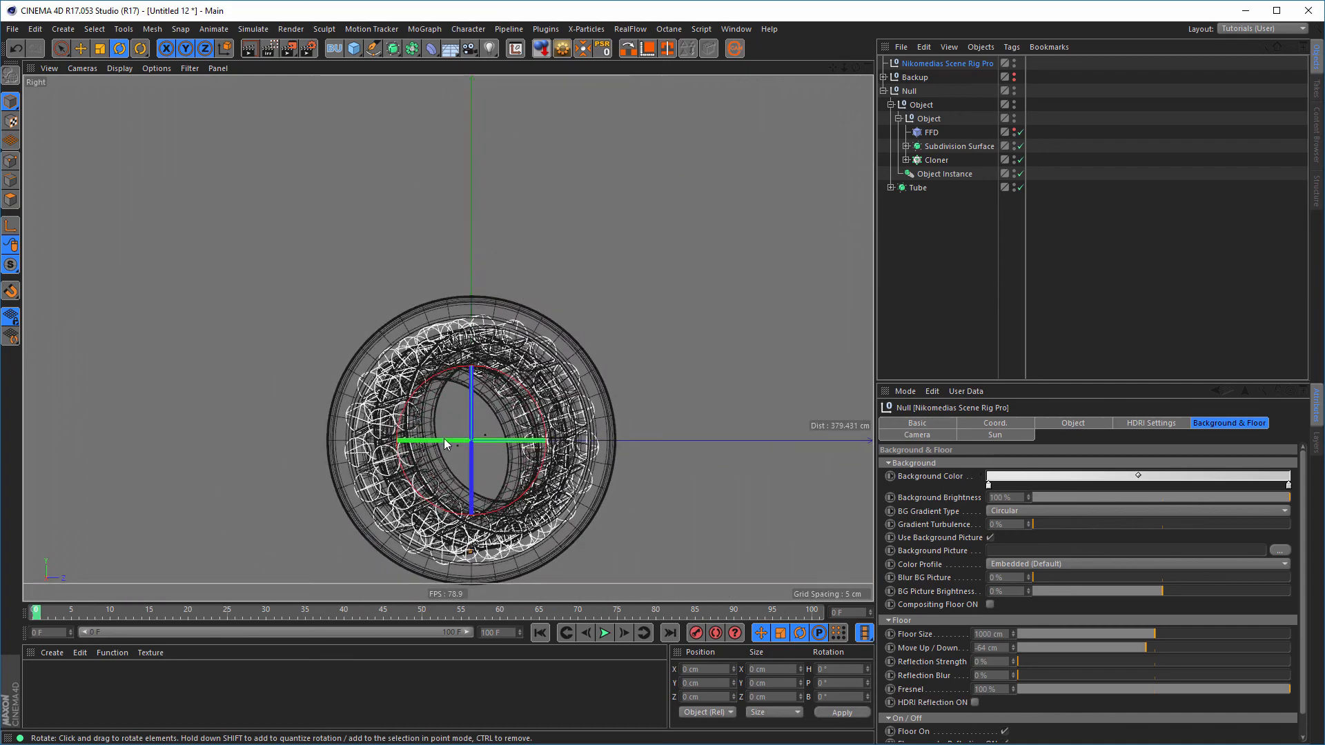
scroll(504, 456, "up", 2)
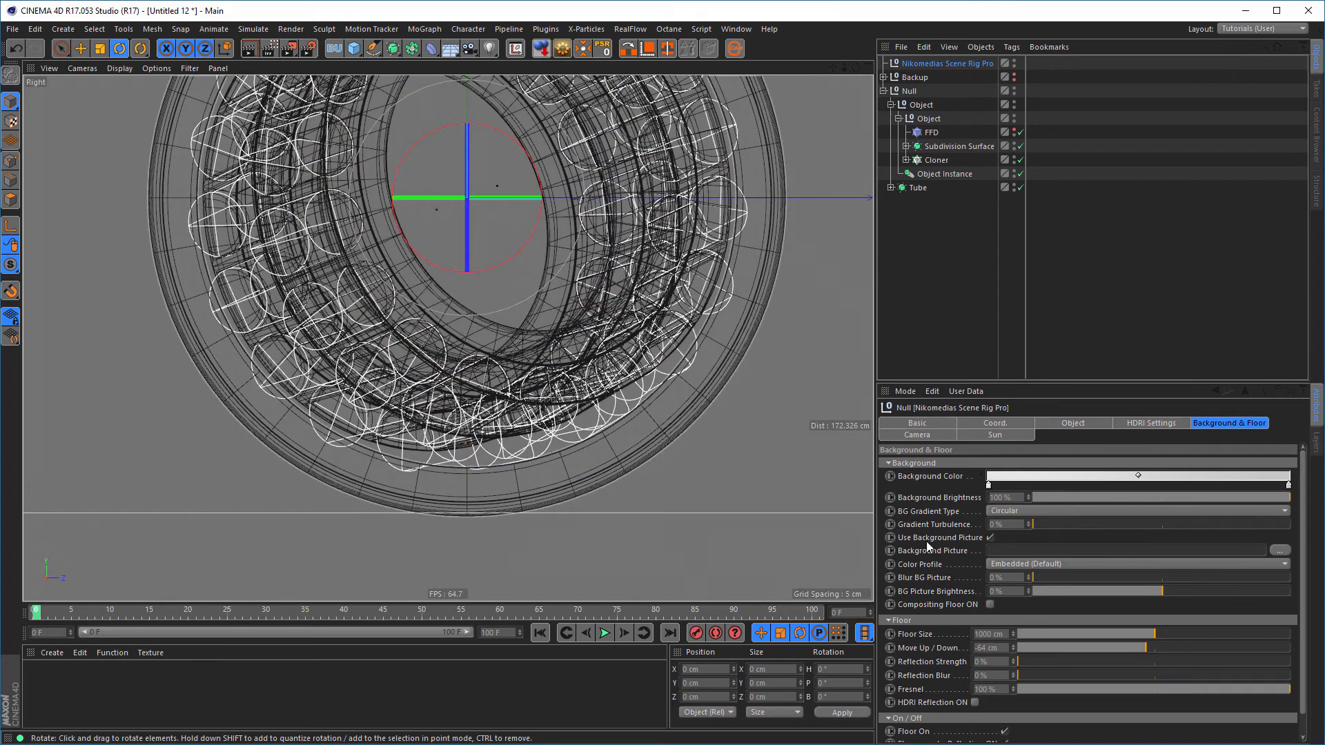
left_click(1014, 650)
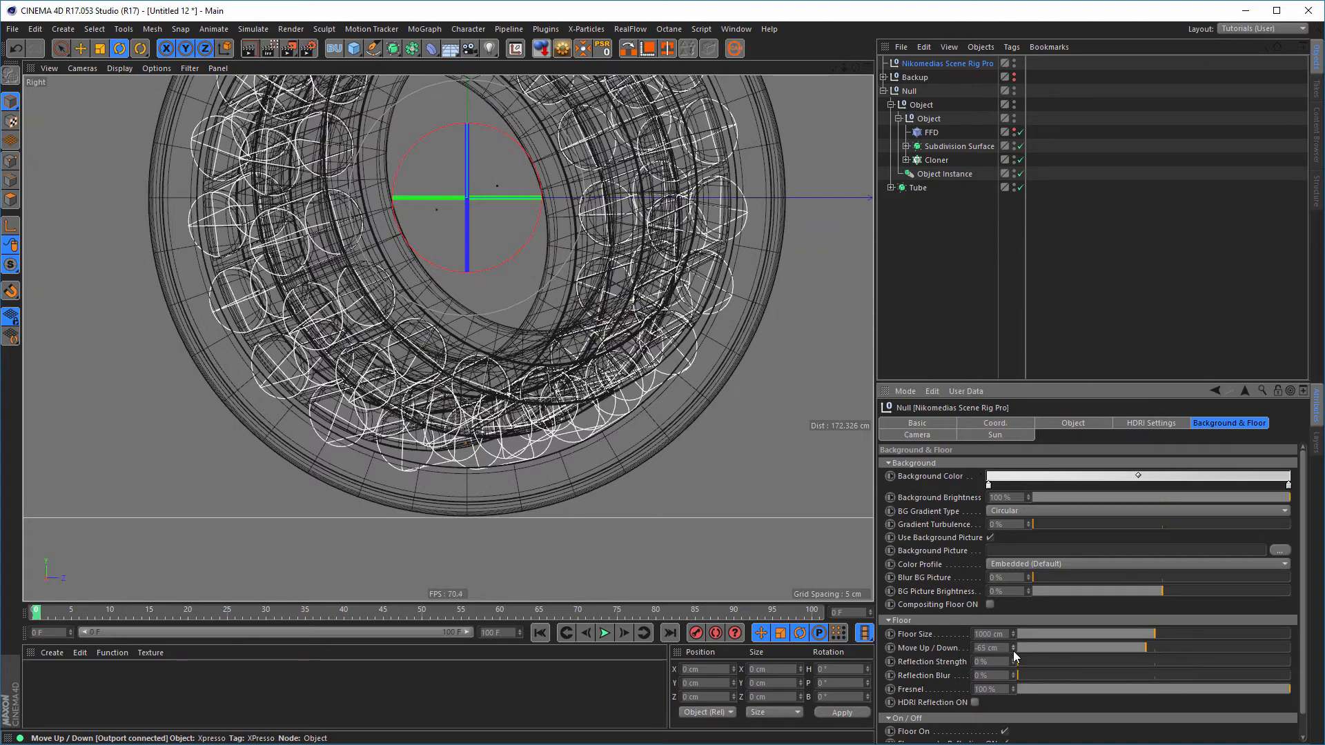
scroll(434, 453, "down", 6)
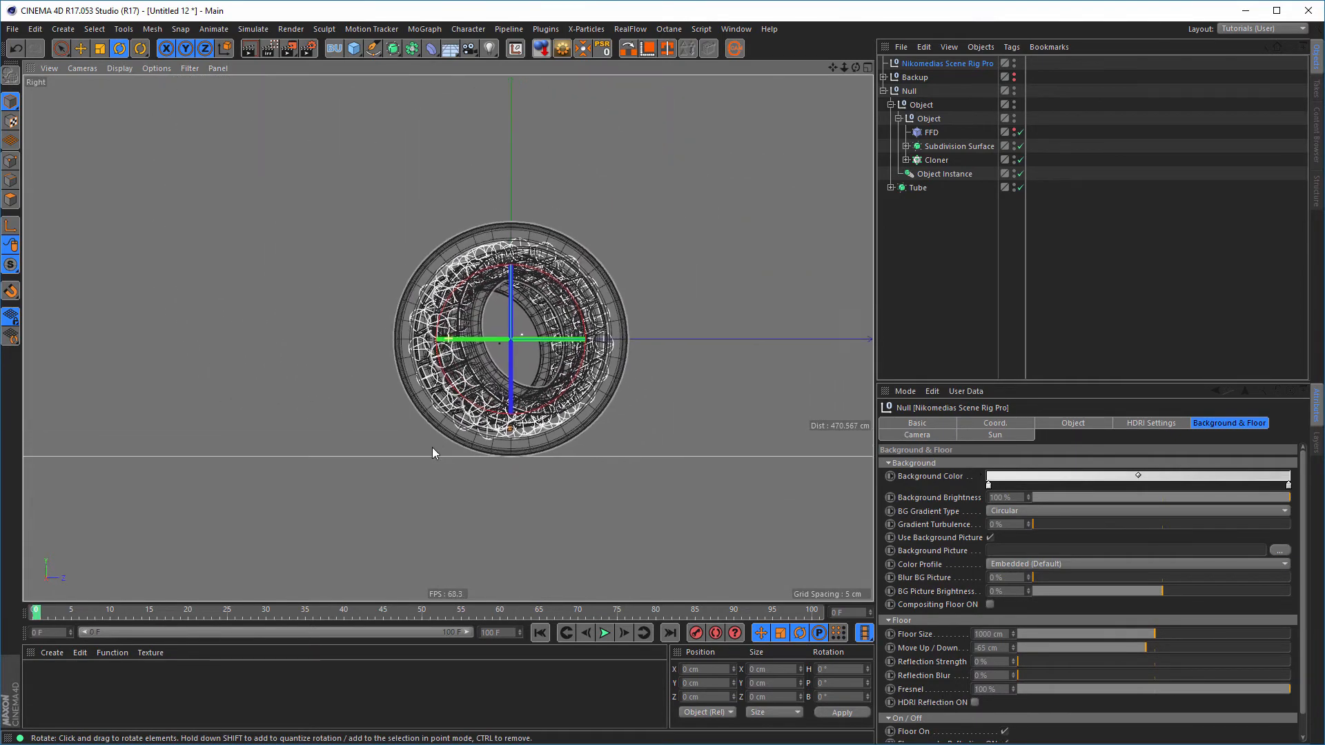
middle_click_drag(432, 448, 417, 463, "alt")
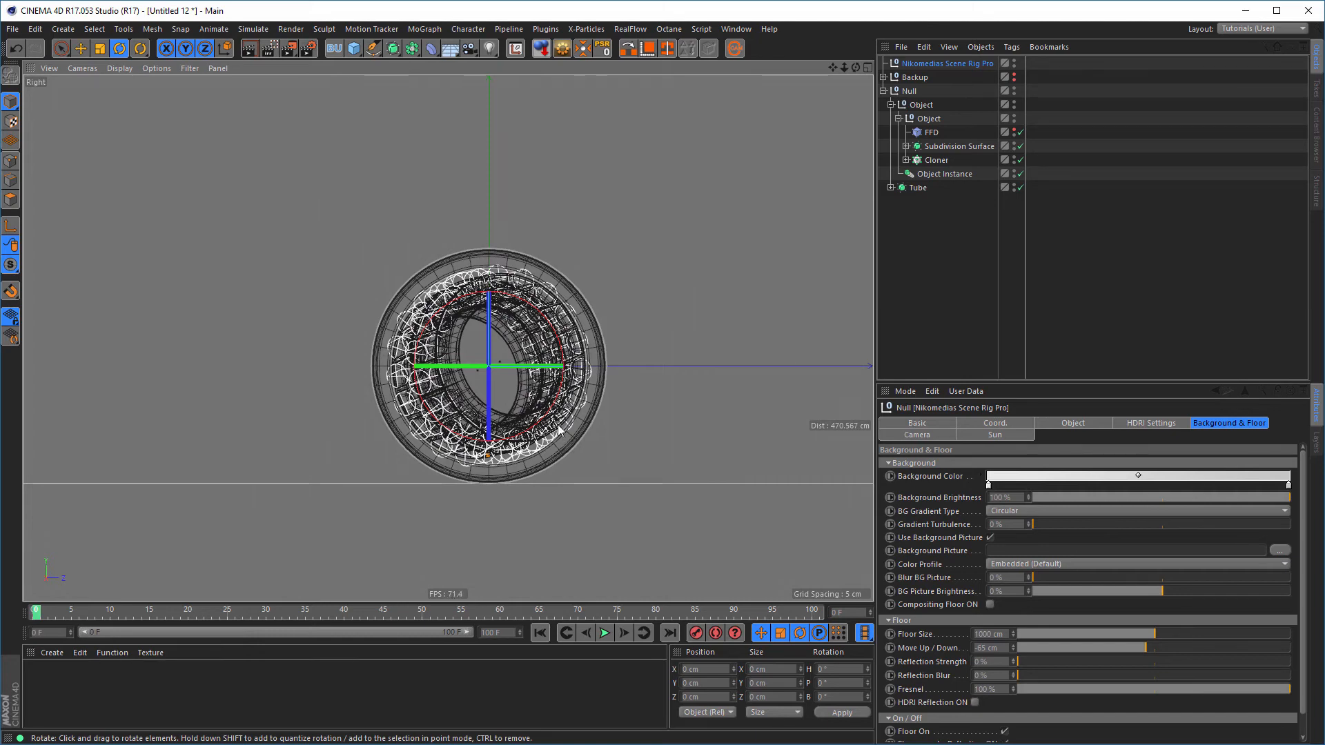
middle_click(541, 465)
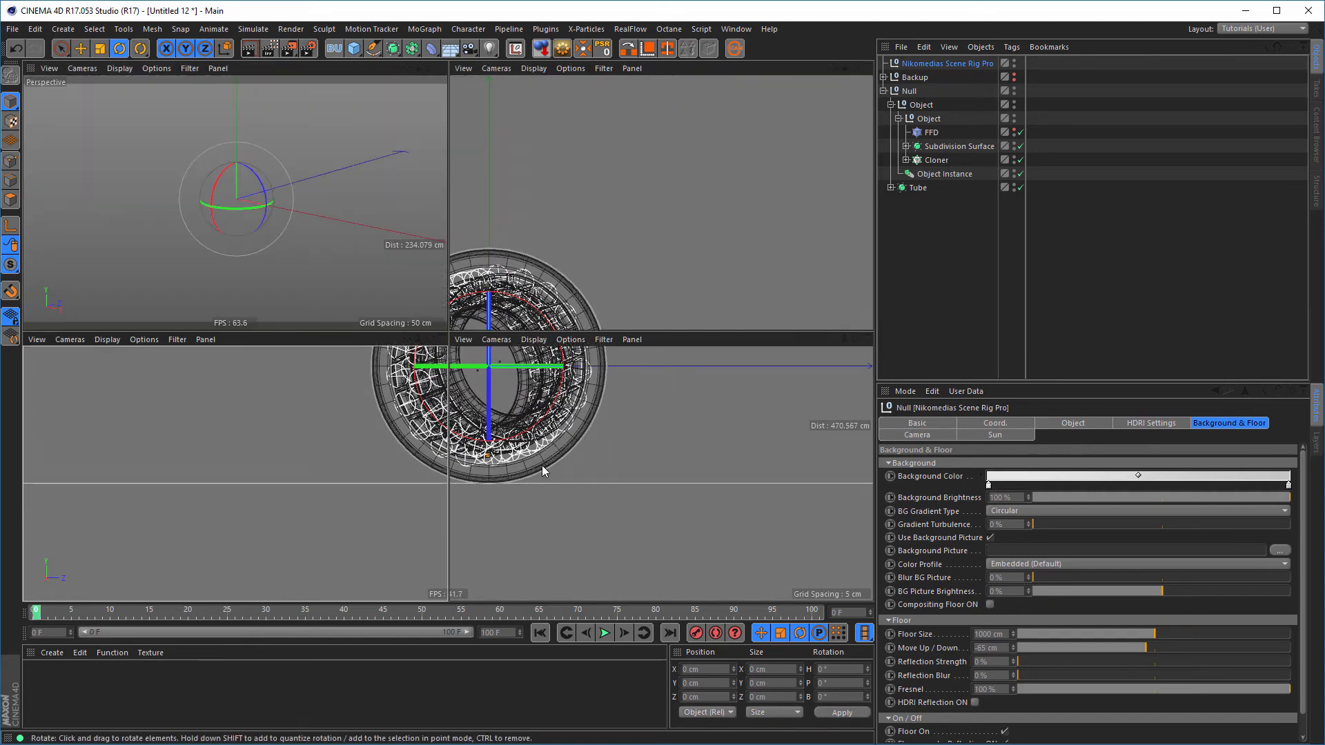
middle_click(357, 291)
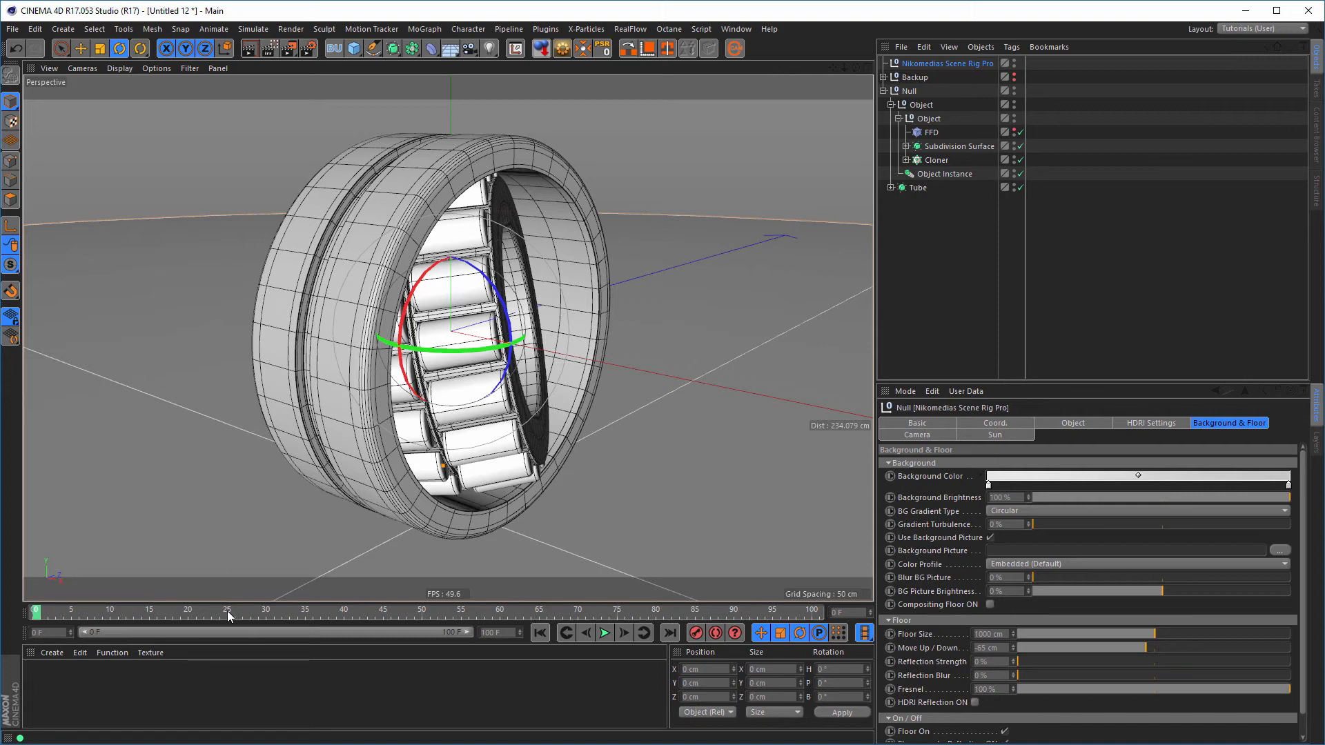
Save the scene on the Desktop as Cylinder_bearing.c4d
key("ctrl+s")
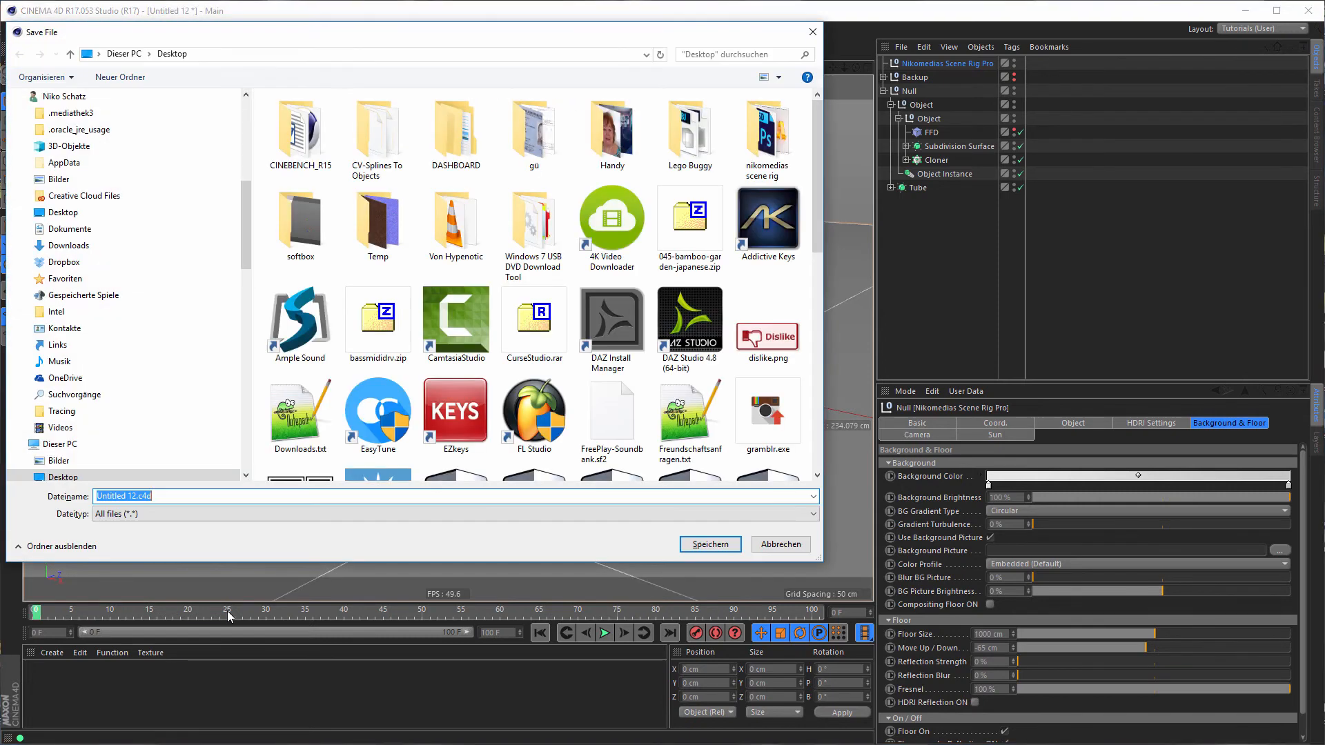
key("shift+Left")
key("shift+Left")
key("shift+Left")
key("shift+Left")
type("something")
key("shift+Left")
key("shift+Left")
key("shift+Left")
key("shift+Left")
key("shift+Left")
key("shift+Left")
key("shift+Left")
key("shift+Left")
key("shift+Left")
type("Cylinder")
key("BackSpace")
type("_bearing")
key("Return")
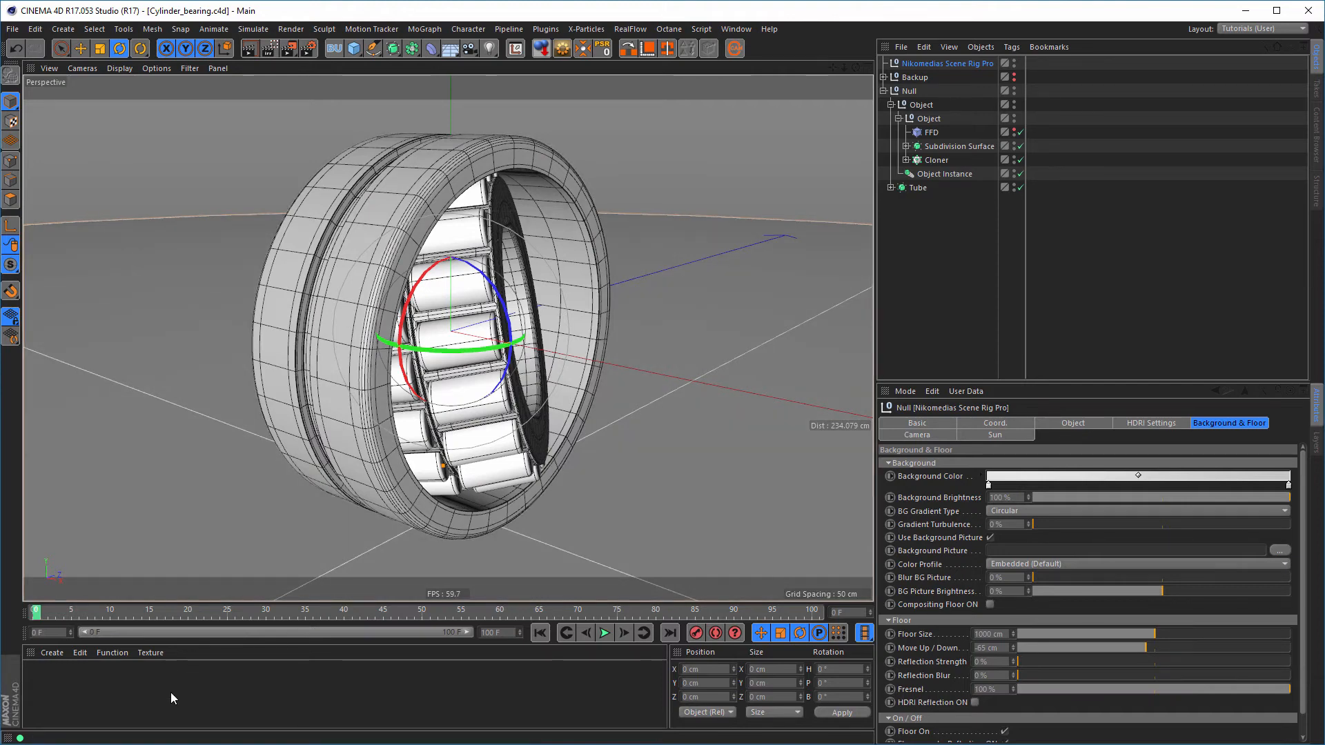
Create a new material, open it in the Material Editor, and disable its Color channel
double_click(122, 691)
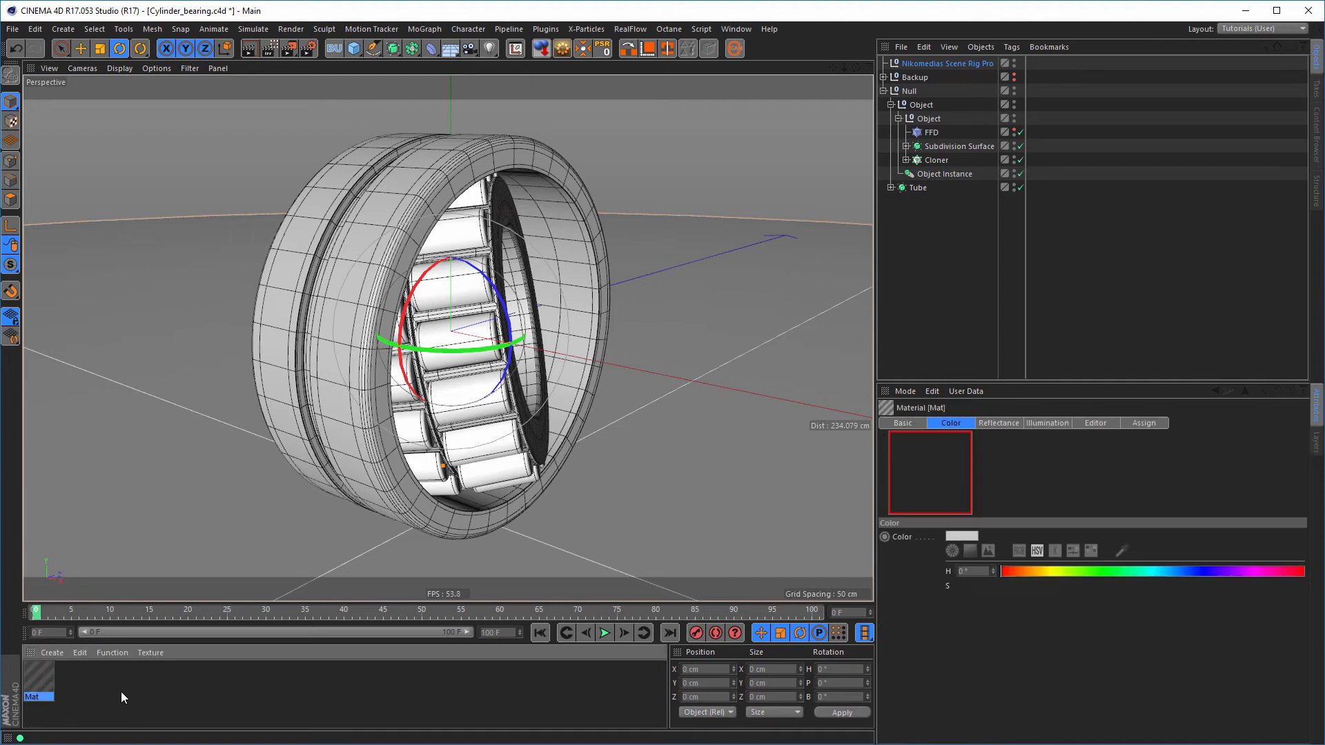
double_click(38, 678)
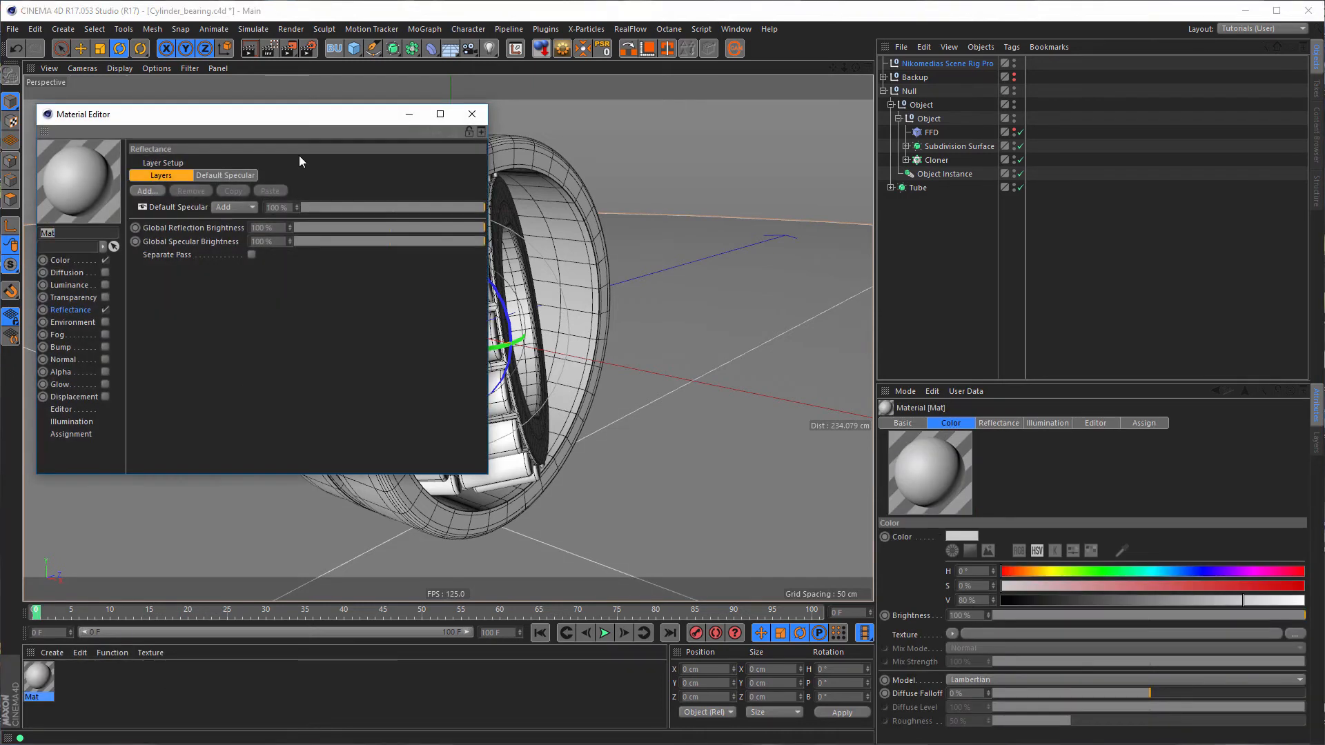
left_click_drag(321, 118, 901, 243)
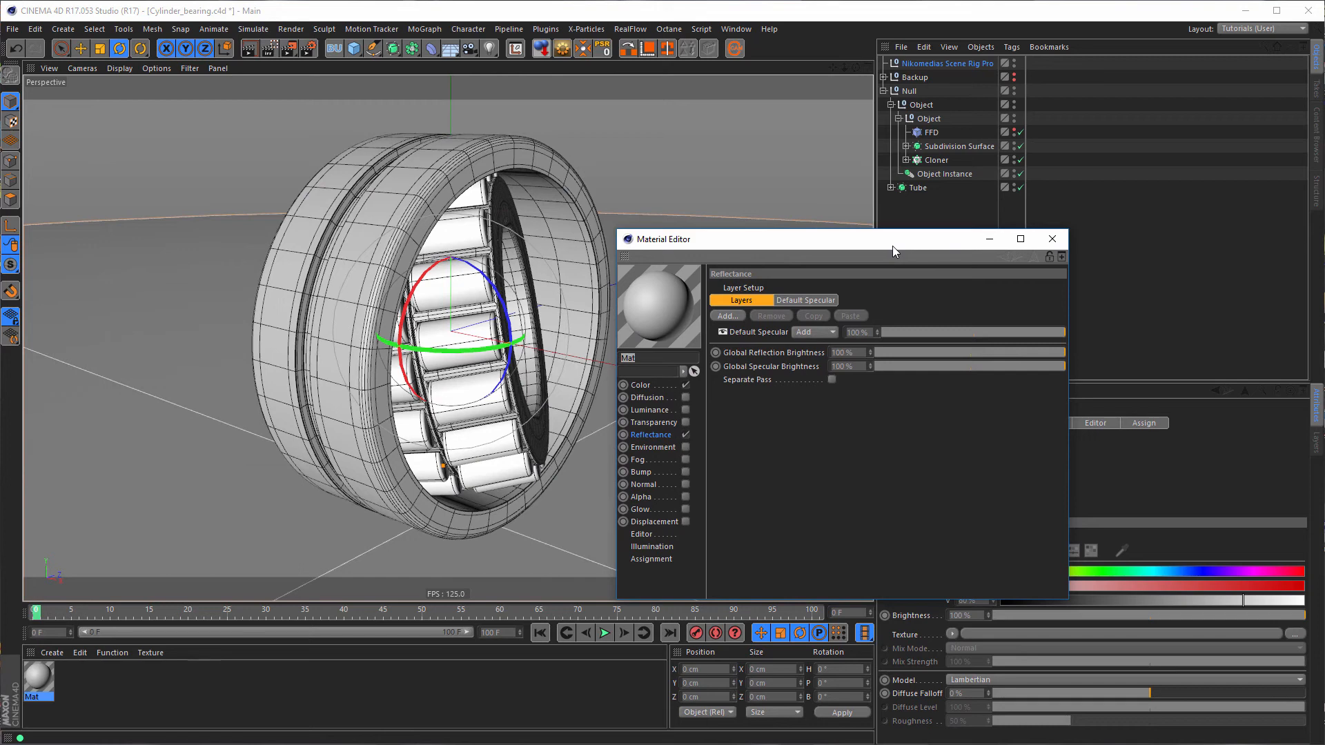
left_click(644, 435)
left_click(685, 385)
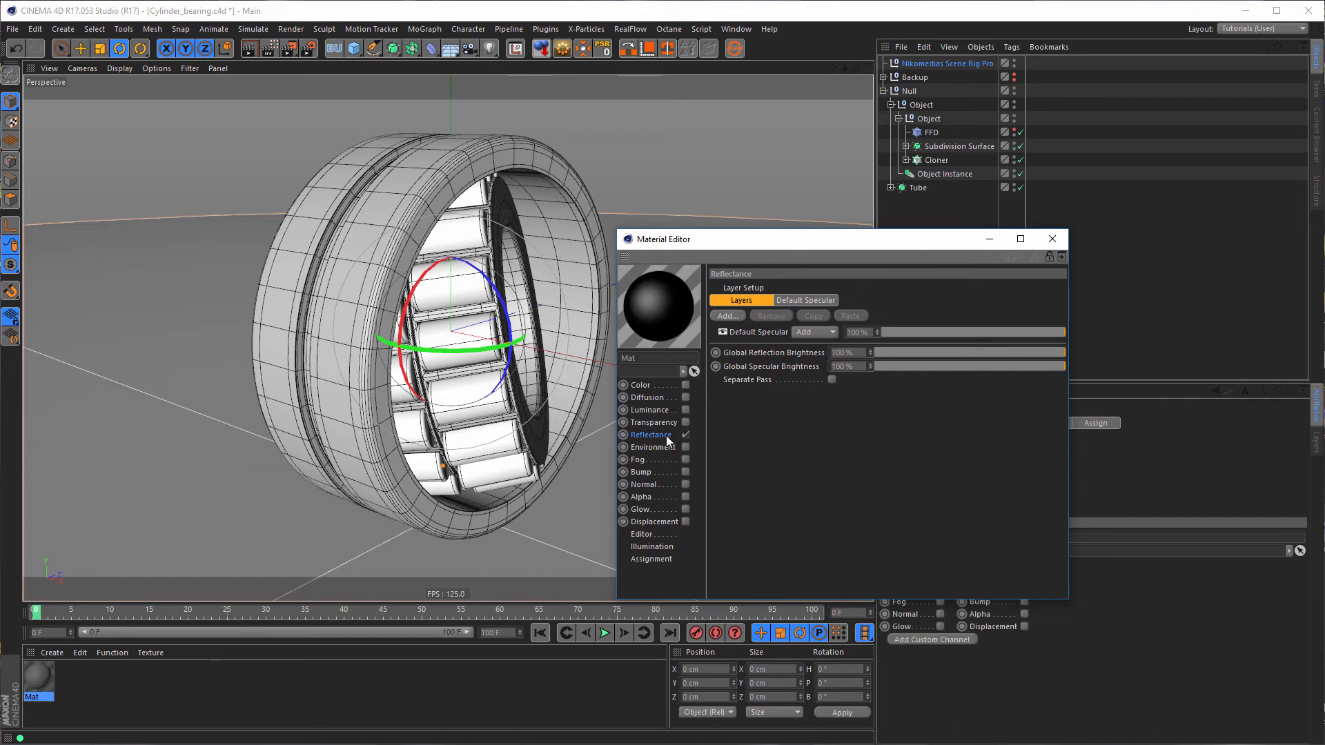
Replace the material's Default Specular with a new GGX reflectance layer
left_click(758, 330)
left_click(771, 316)
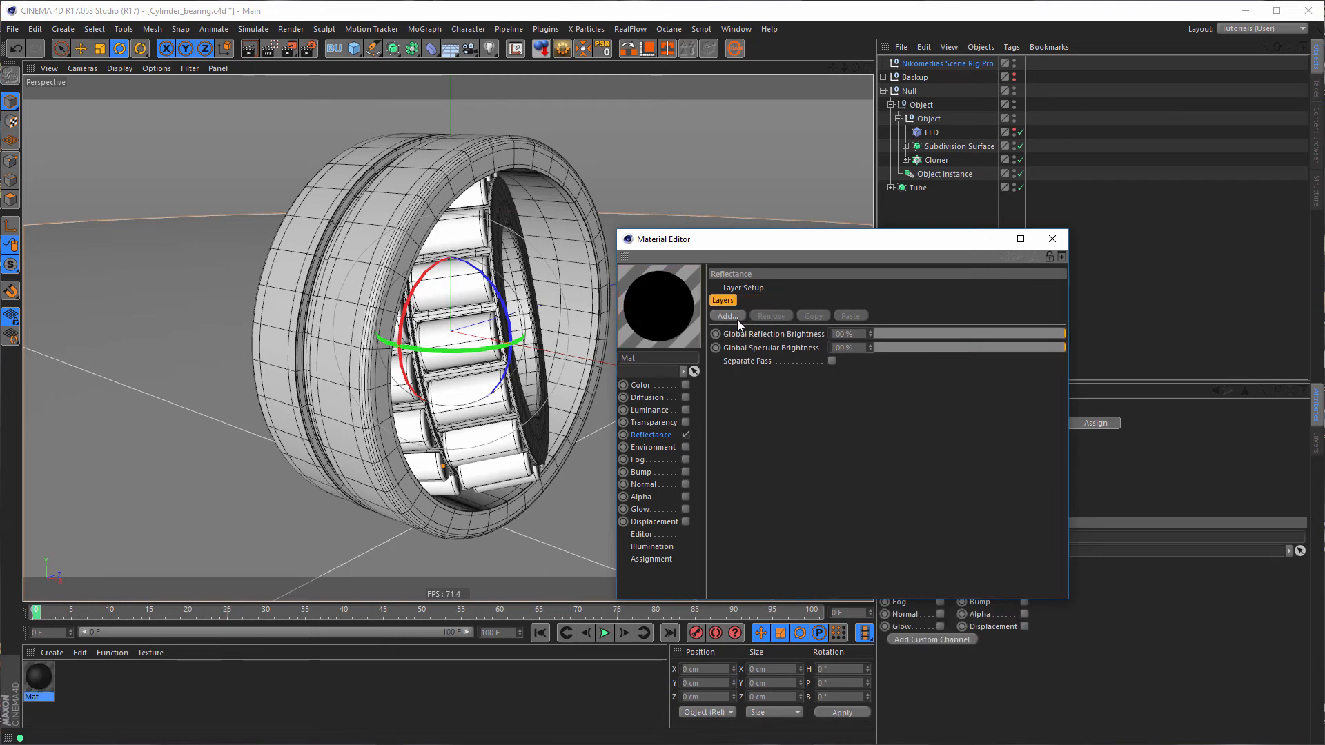
left_click(727, 316)
left_click(771, 345)
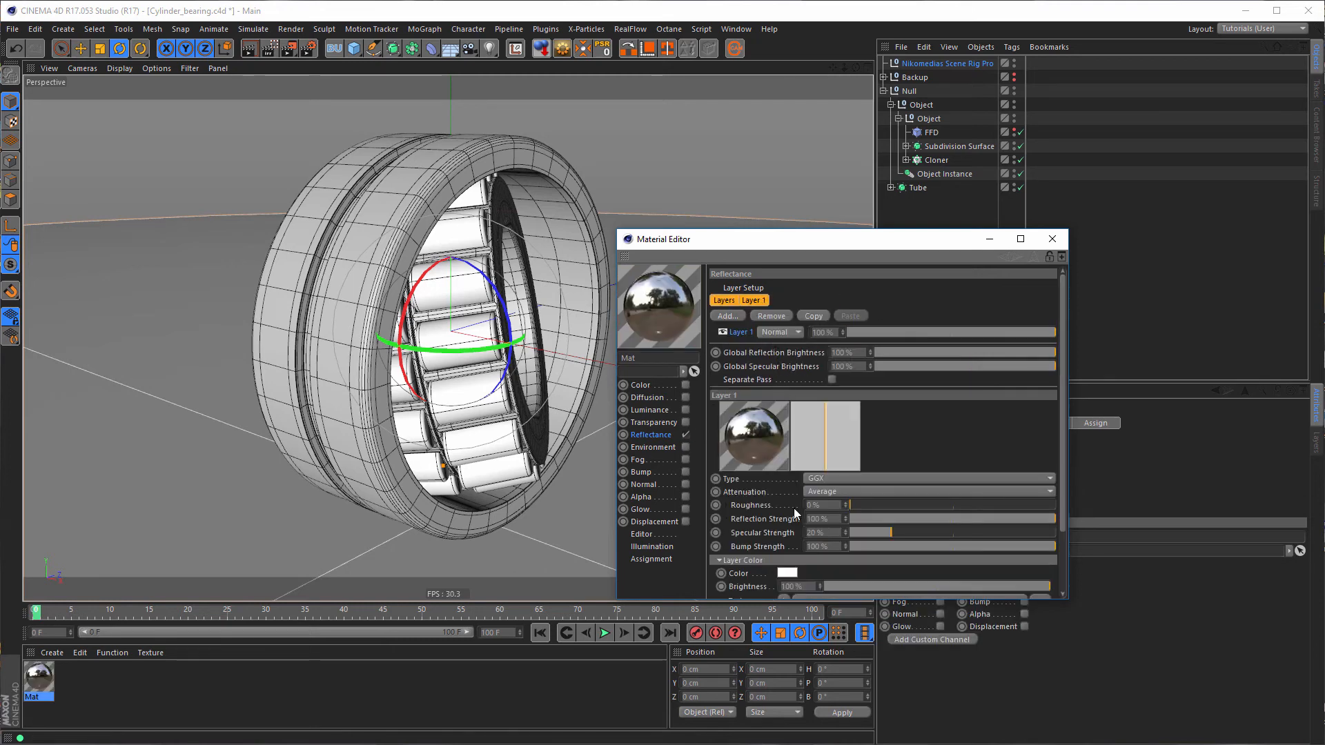
Set the GGX layer's Fresnel to Conductor with the Chromium preset
left_click_drag(819, 233, 839, 87)
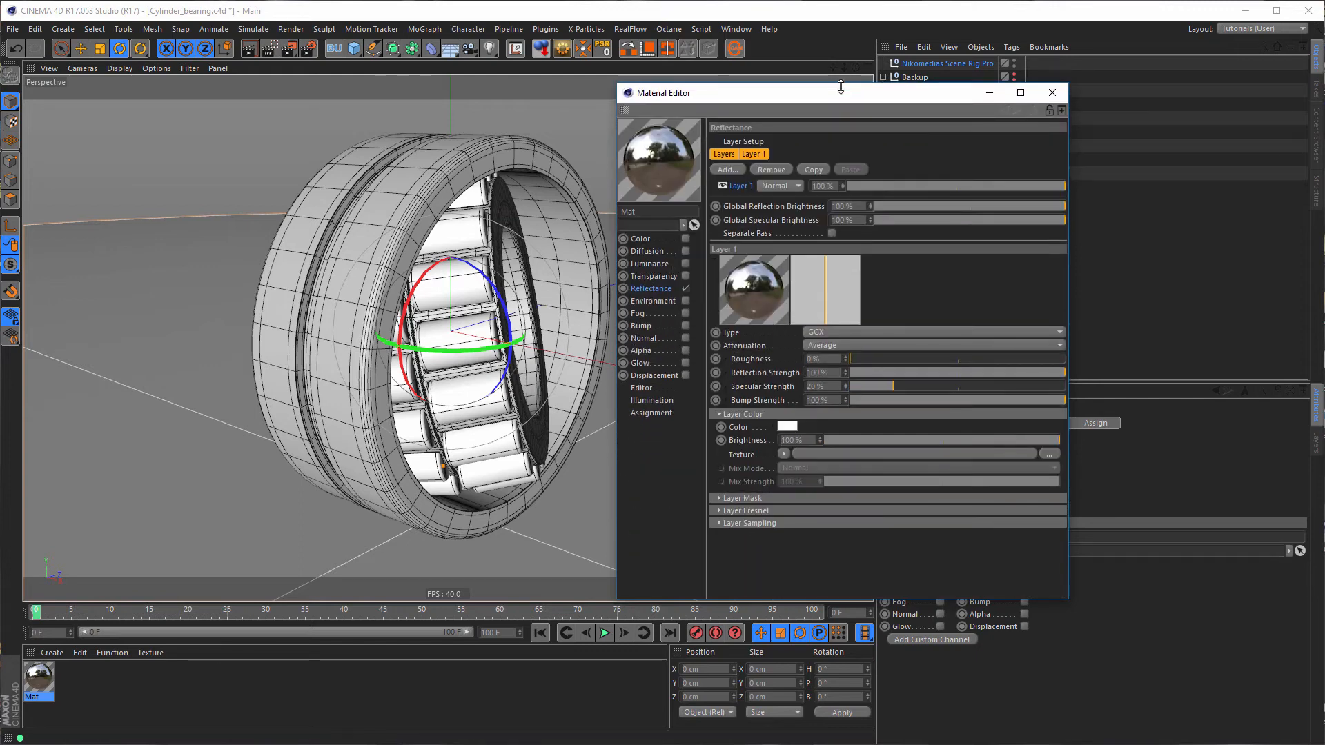
left_click(765, 509)
left_click(797, 524)
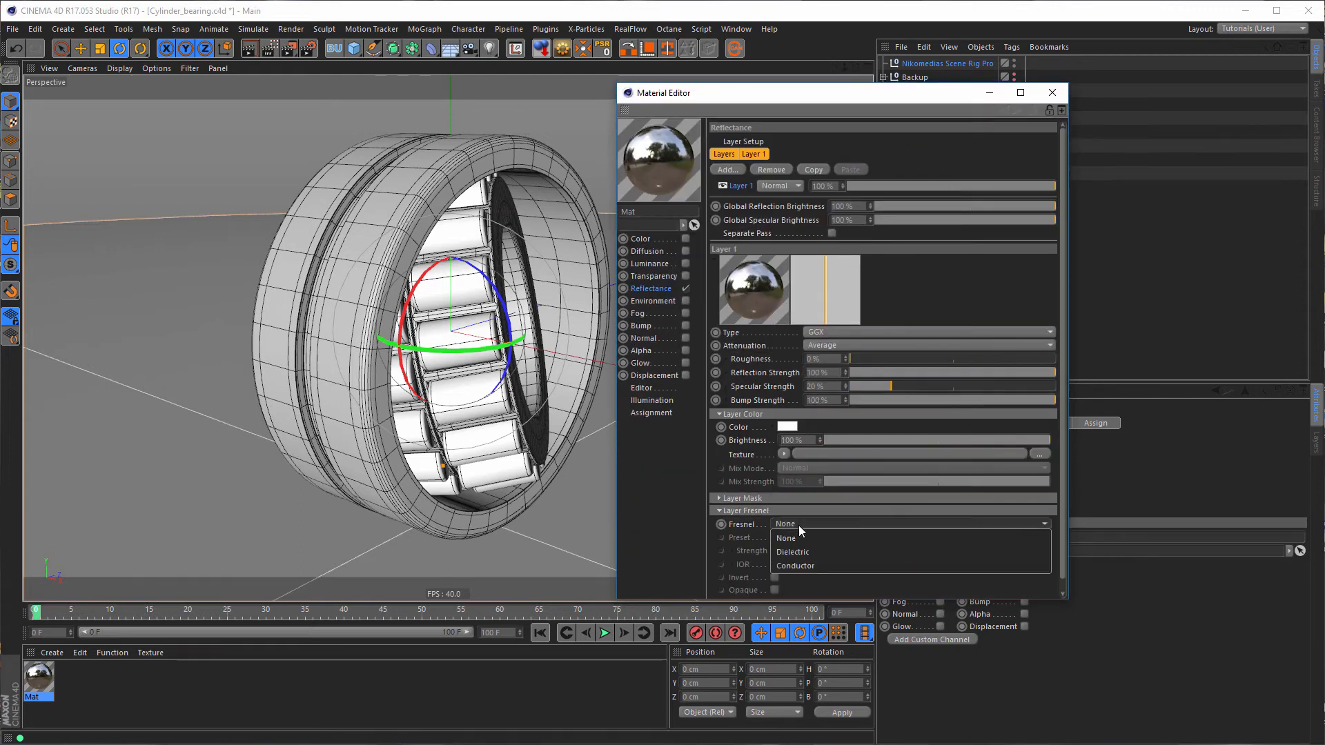
left_click(801, 566)
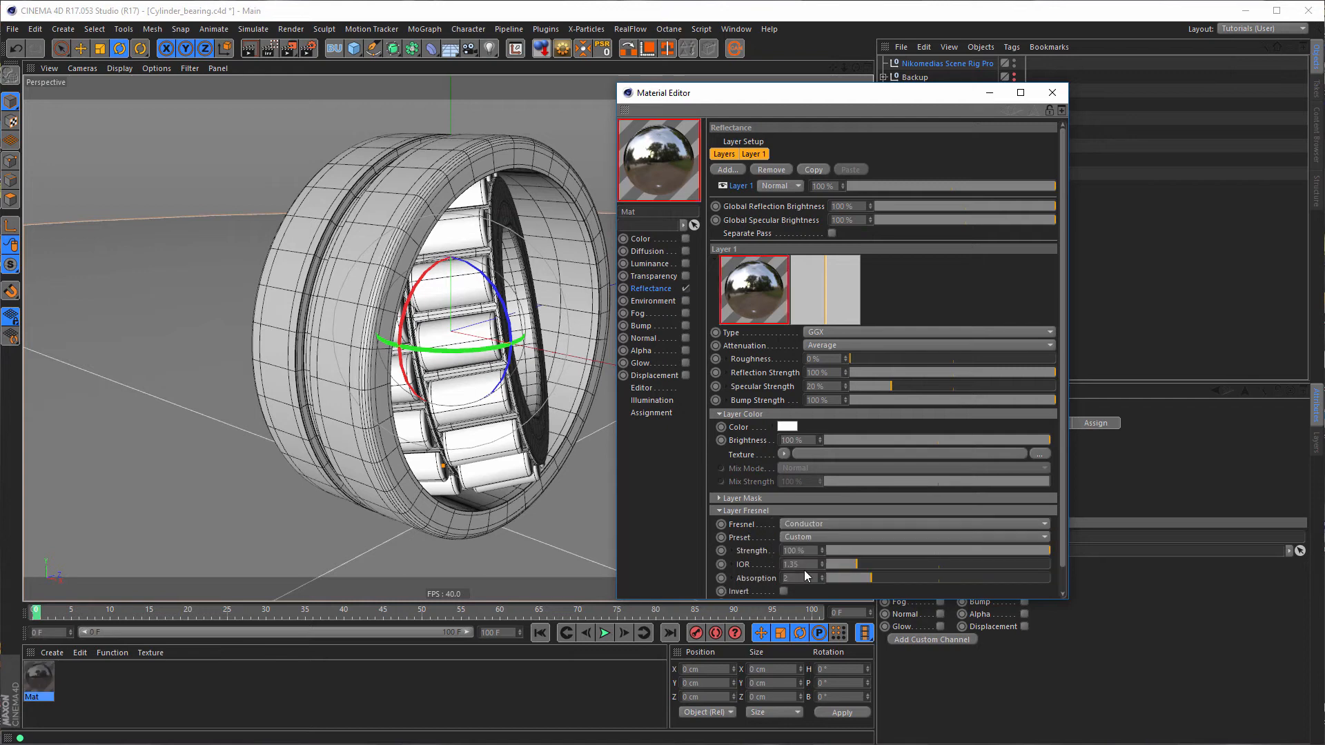
left_click(809, 539)
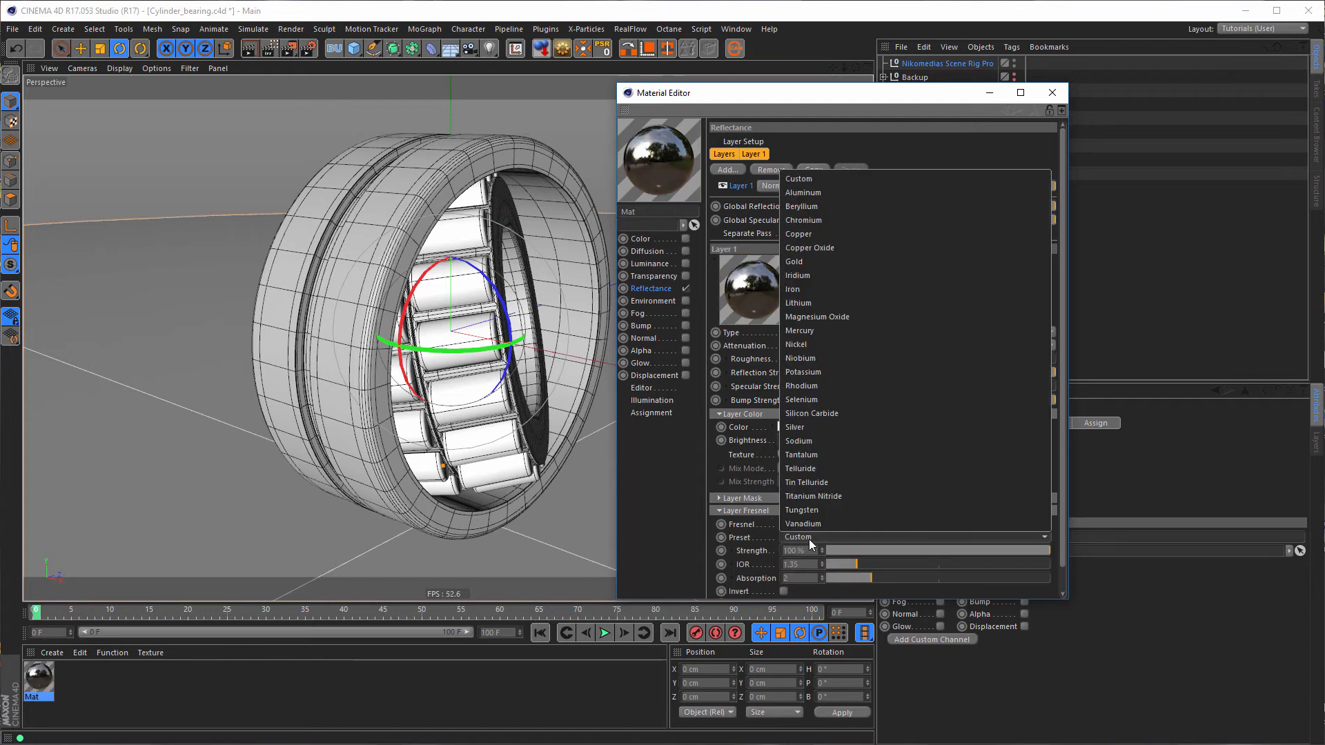
left_click(846, 221)
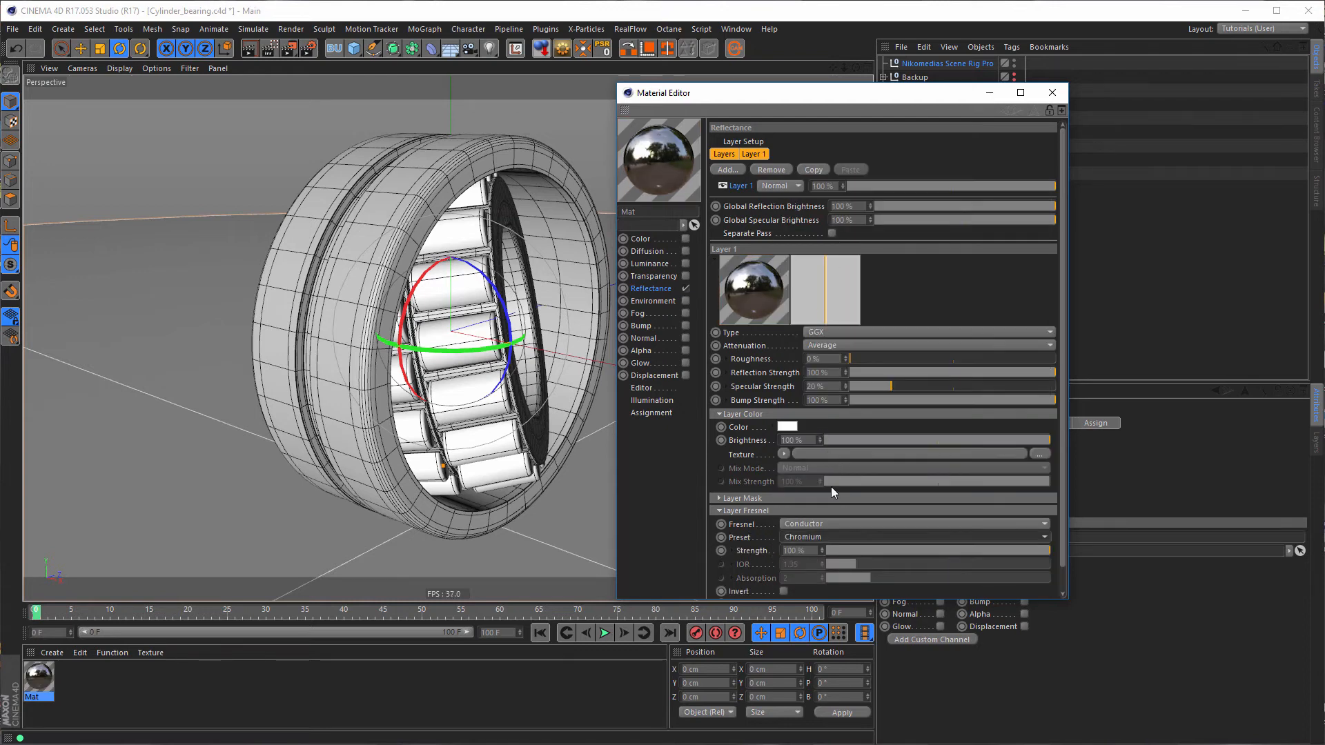
Set the GGX layer's roughness to 15% and its specular and bump strength to 0%
left_click_drag(871, 388, 821, 400)
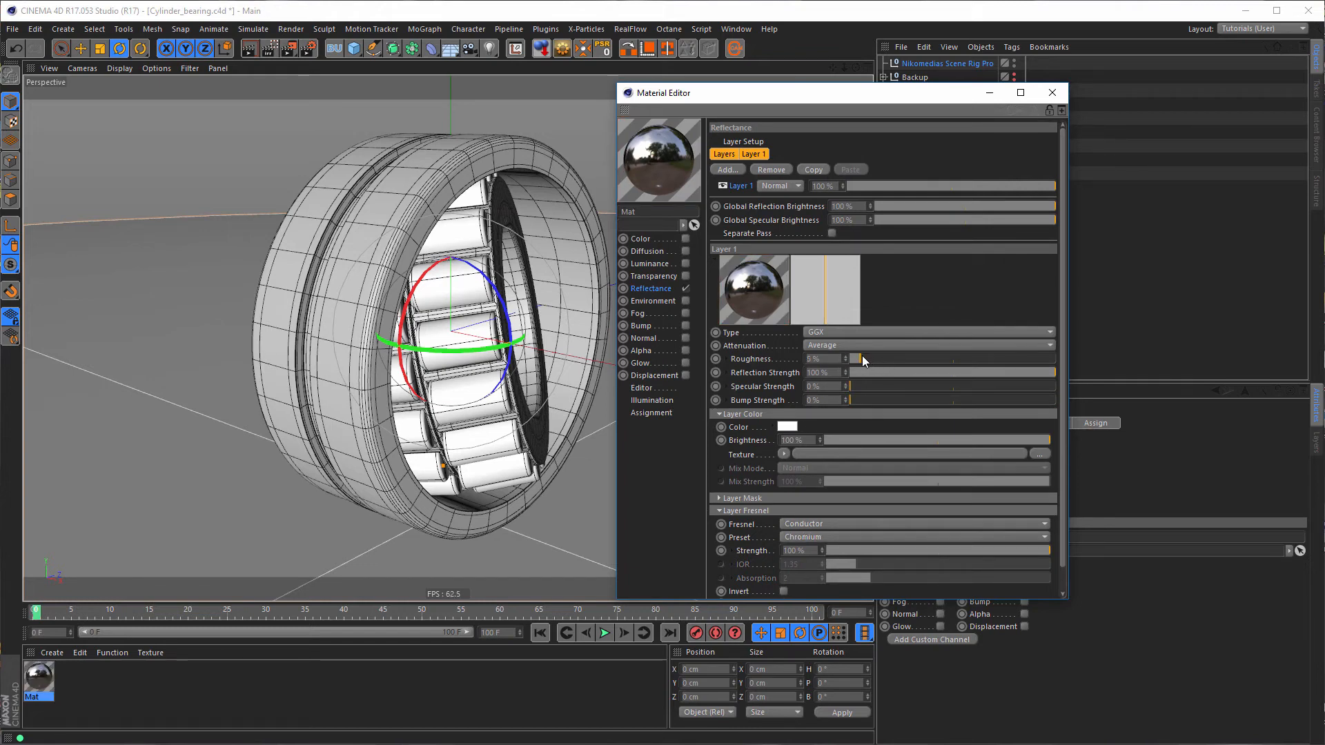
left_click_drag(862, 356, 872, 356)
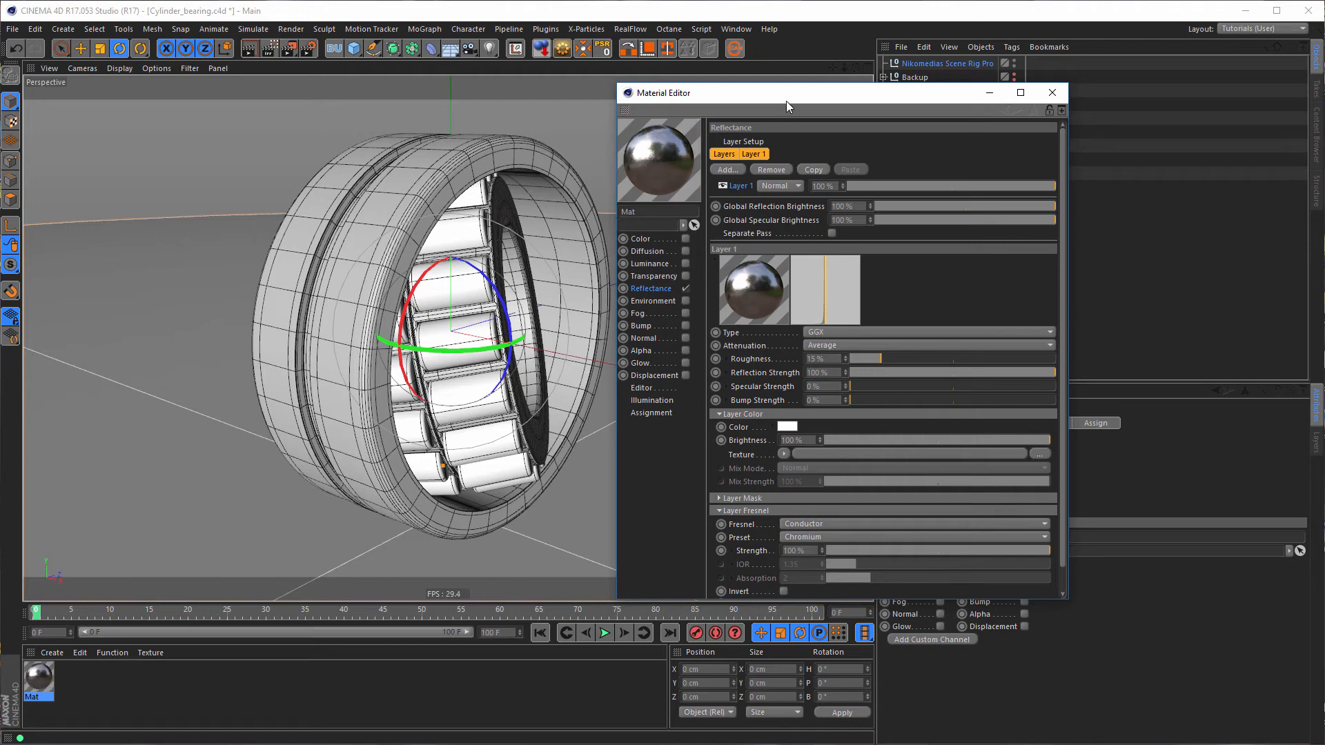
left_click_drag(779, 93, 762, 121)
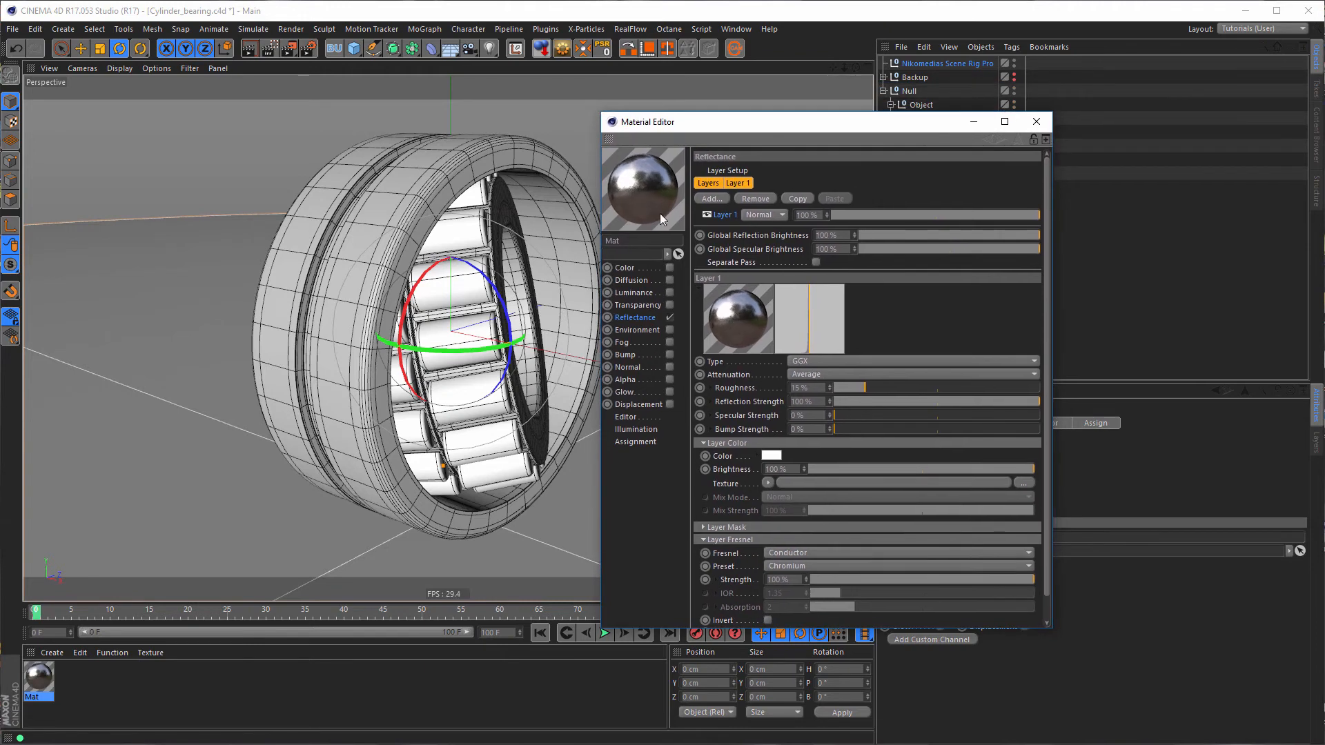
Rename the material Crome and check the bearing reference photo in the Picture Viewer
left_click(641, 243)
type("Crome")
key("Return")
key("shift+F6")
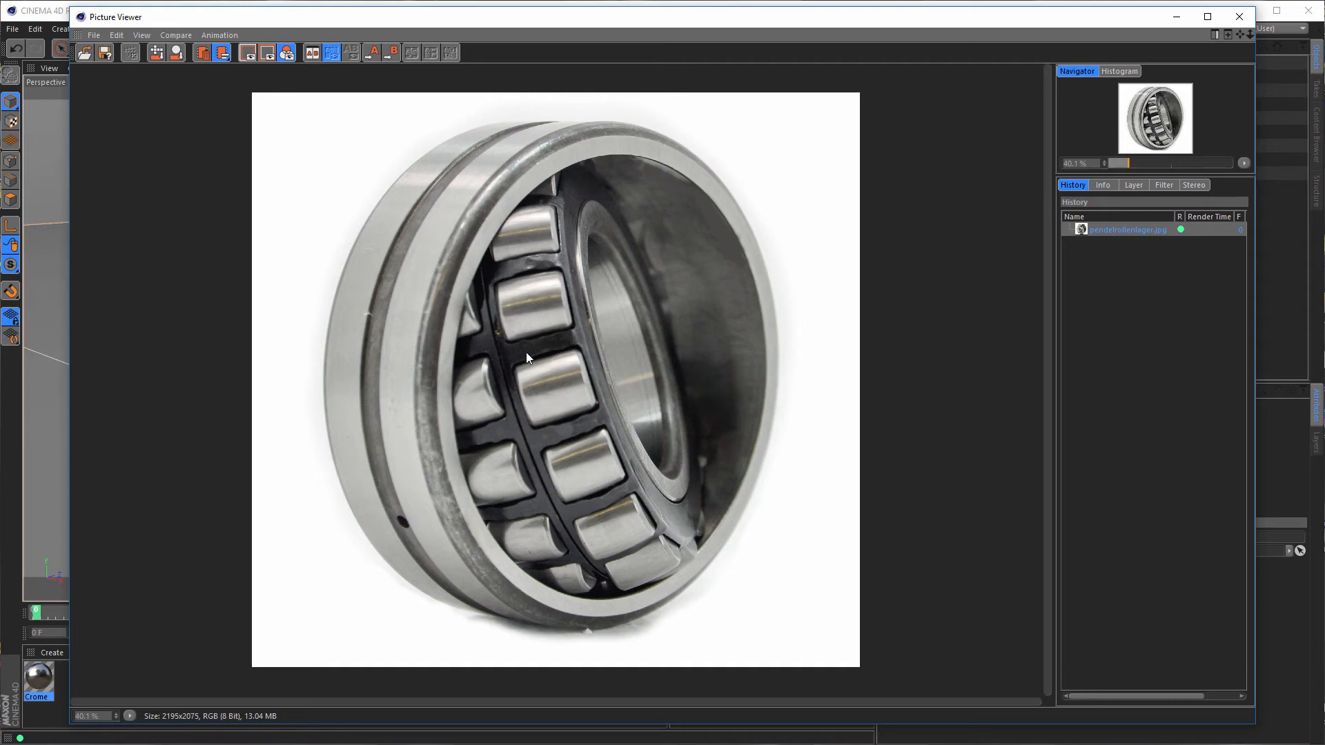
left_click(1239, 21)
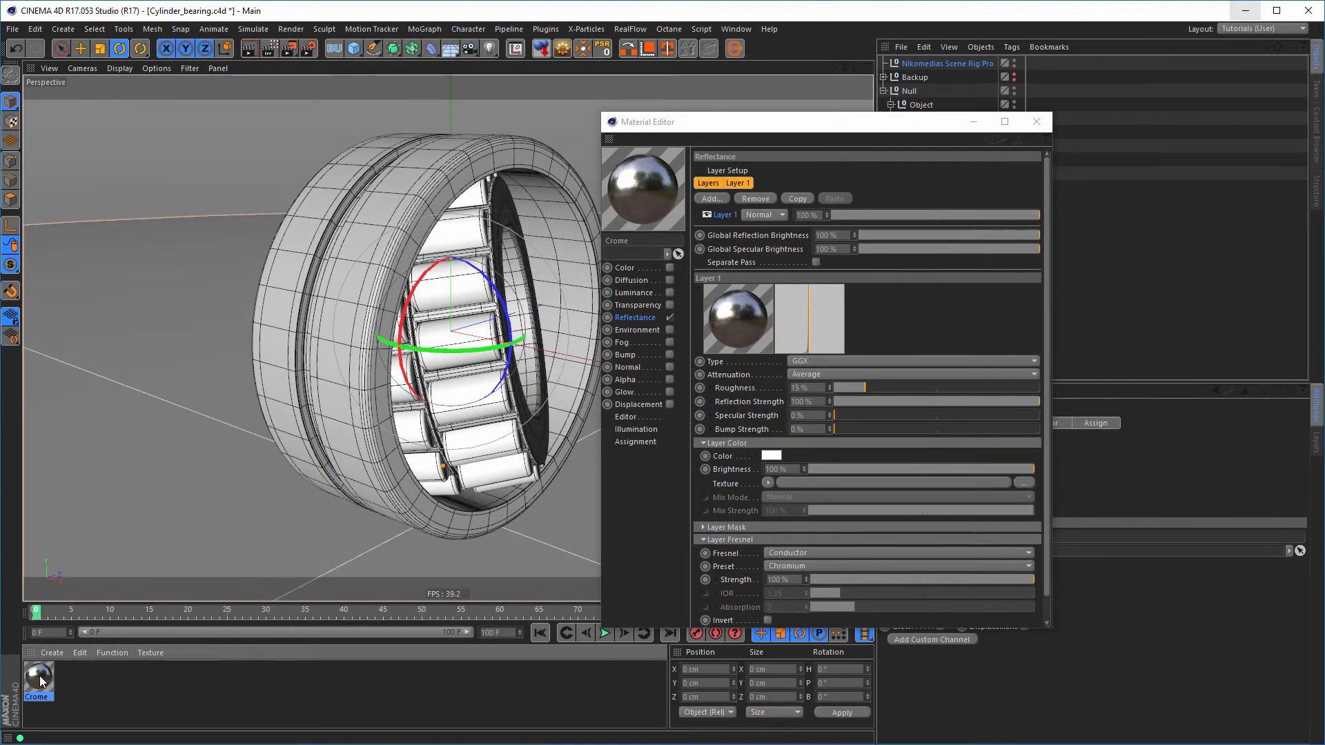
Make a darker copy of the Crome material, named Crome dark, with its layer color brightness set to 65%
left_click_drag(40, 681, 90, 685, "ctrl")
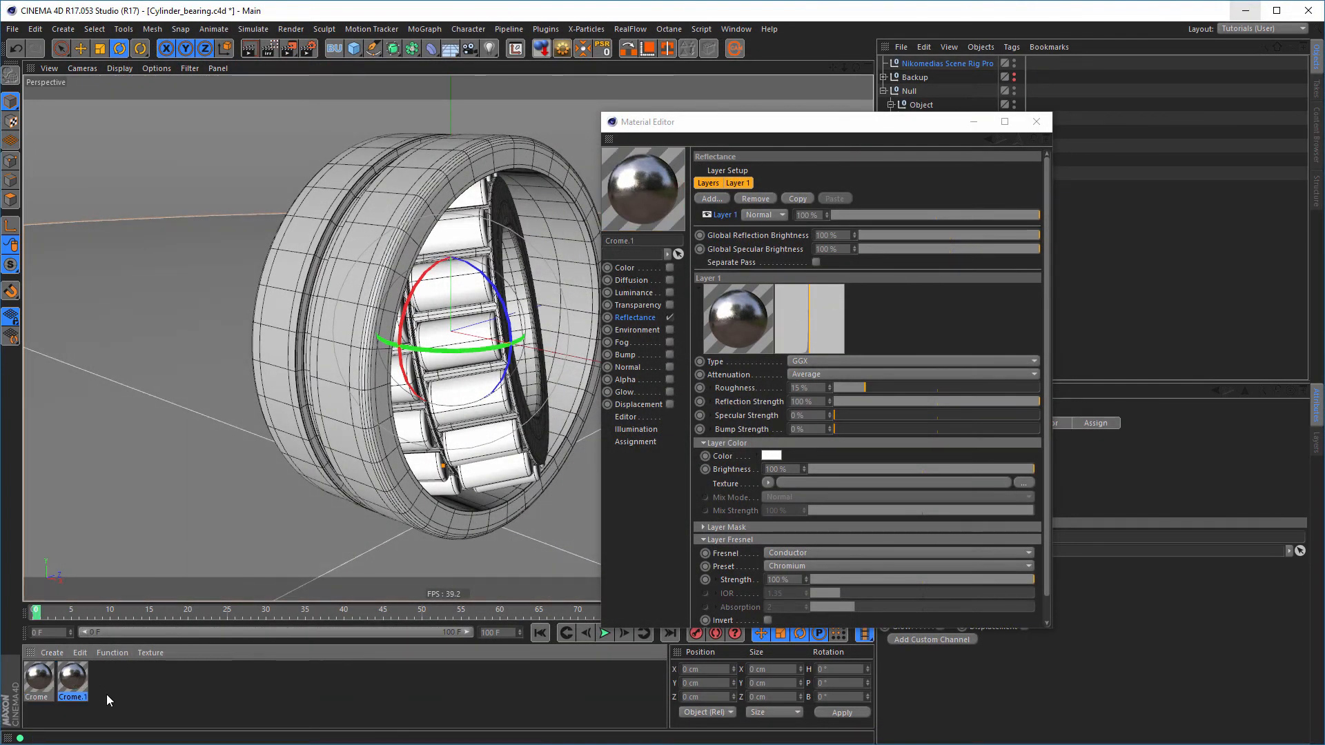
left_click(662, 239)
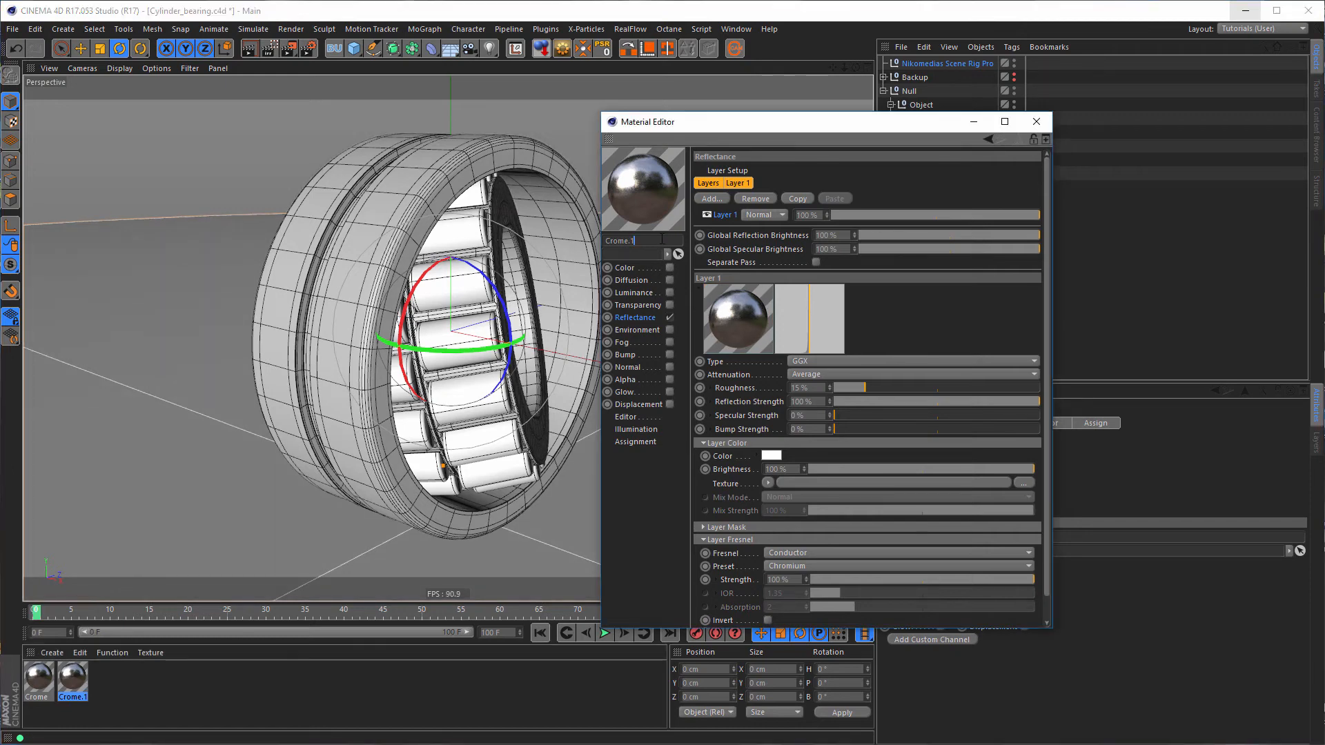
key("shift+Left")
key("shift+Left")
type("da")
key("Return")
left_click_drag(1003, 470, 921, 473)
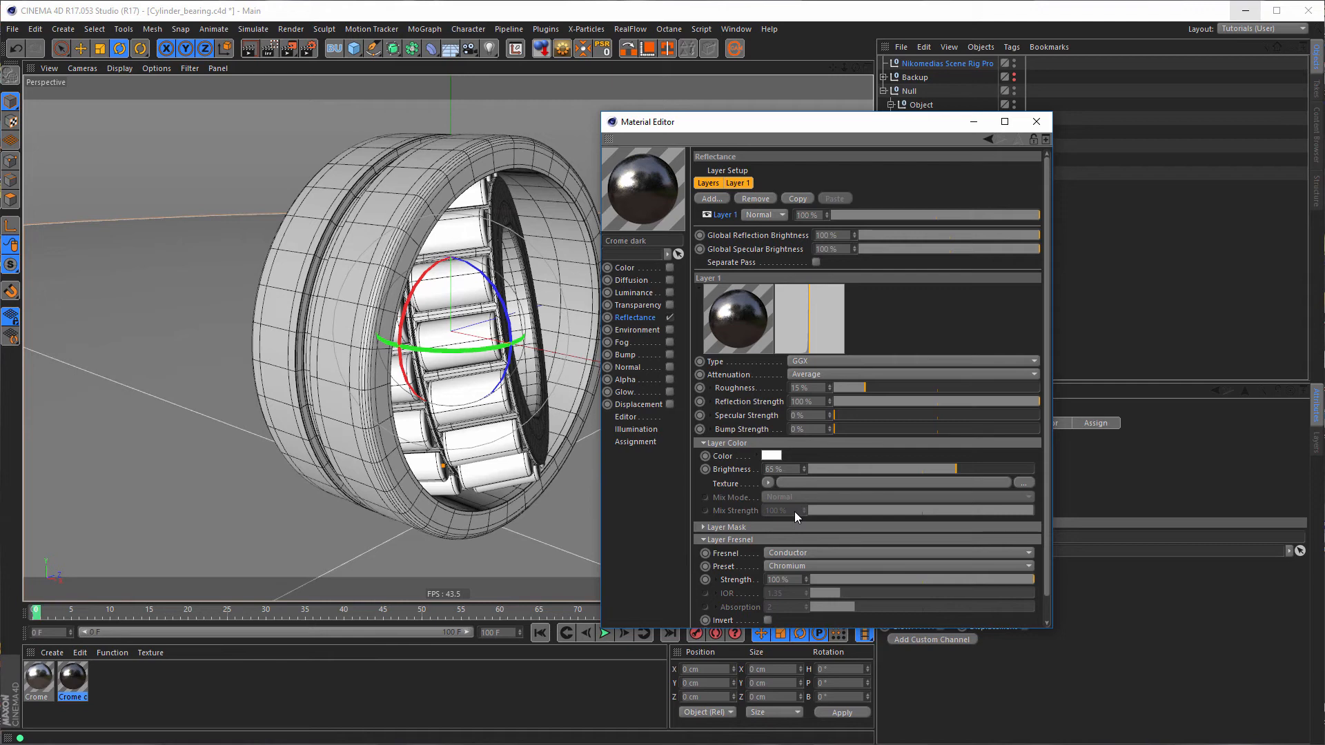
Duplicate the Crome dark material and rename the copy Black
left_click(74, 679)
left_click_drag(75, 678, 124, 678, "ctrl")
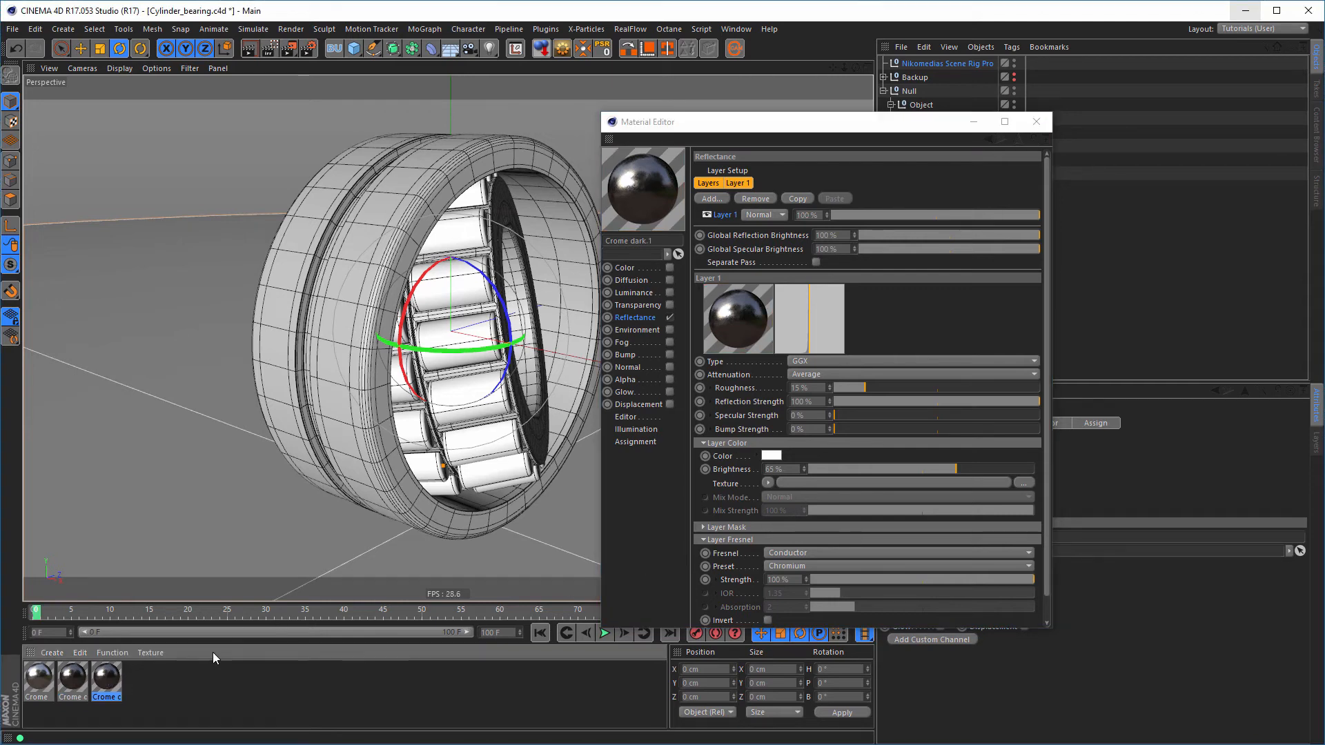
left_click(651, 241)
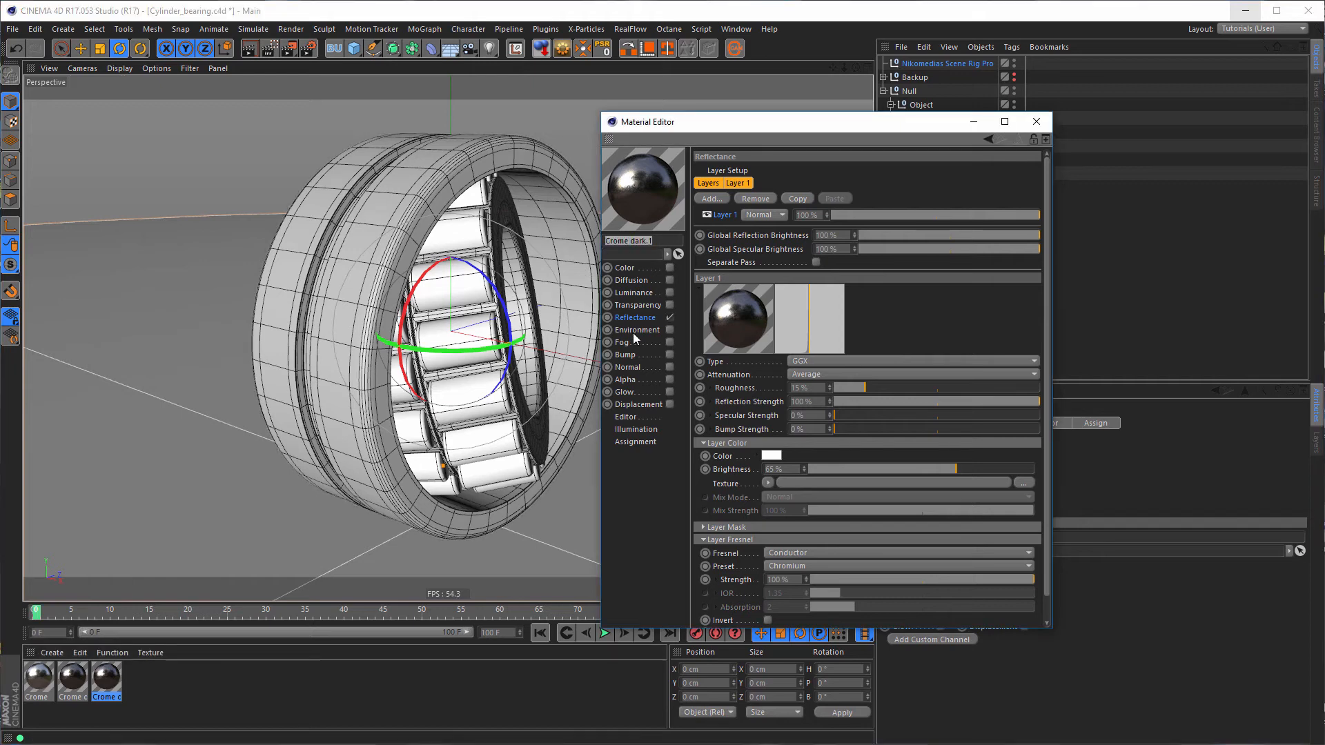
type("Black")
key("Return")
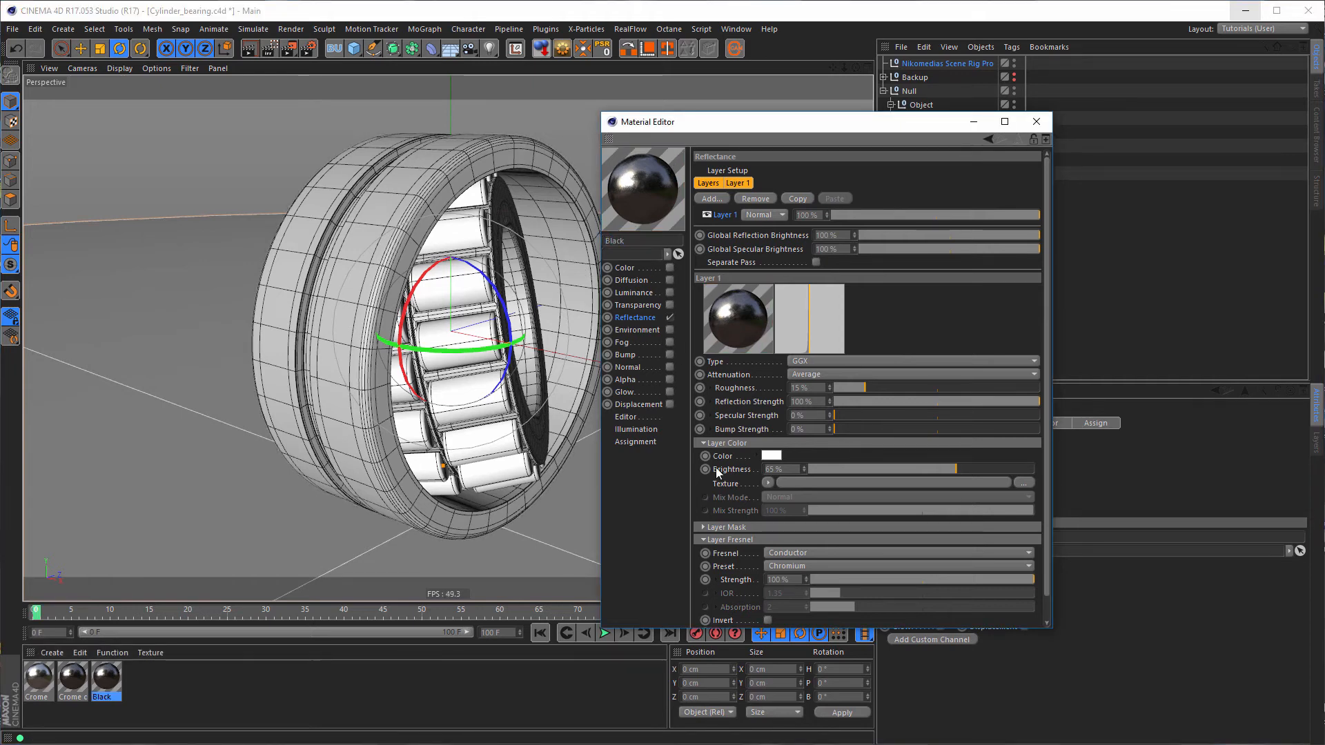
Set the Black material's layer Fresnel to Dielectric with the PET preset and its layer color brightness to 100%
left_click(802, 553)
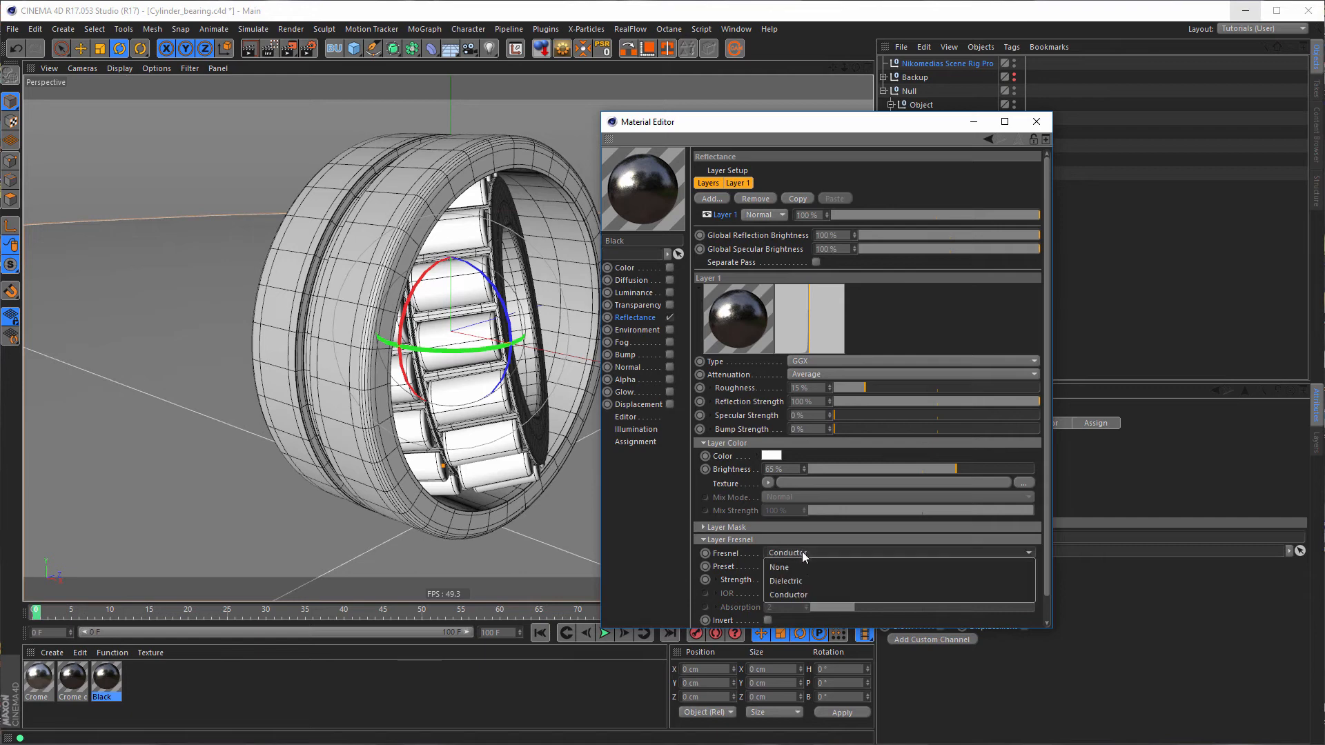
left_click(801, 573)
left_click(797, 566)
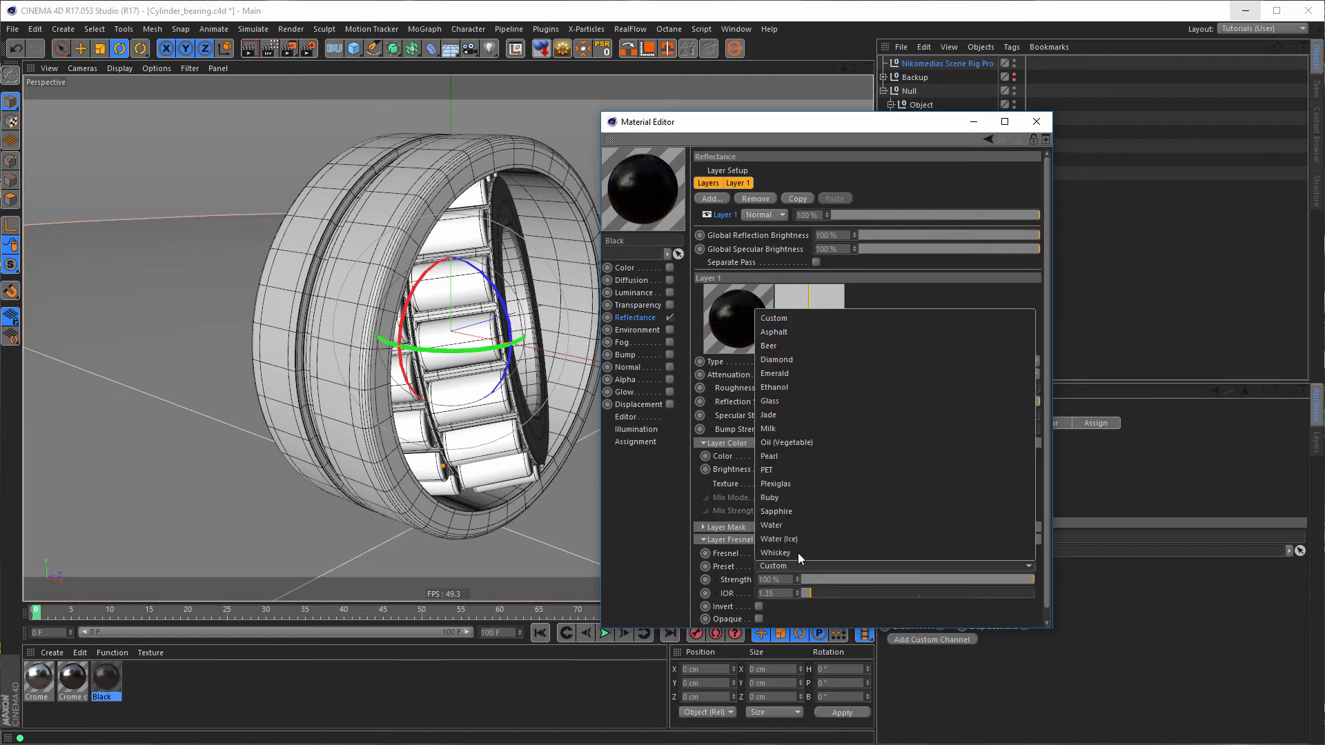
left_click(809, 476)
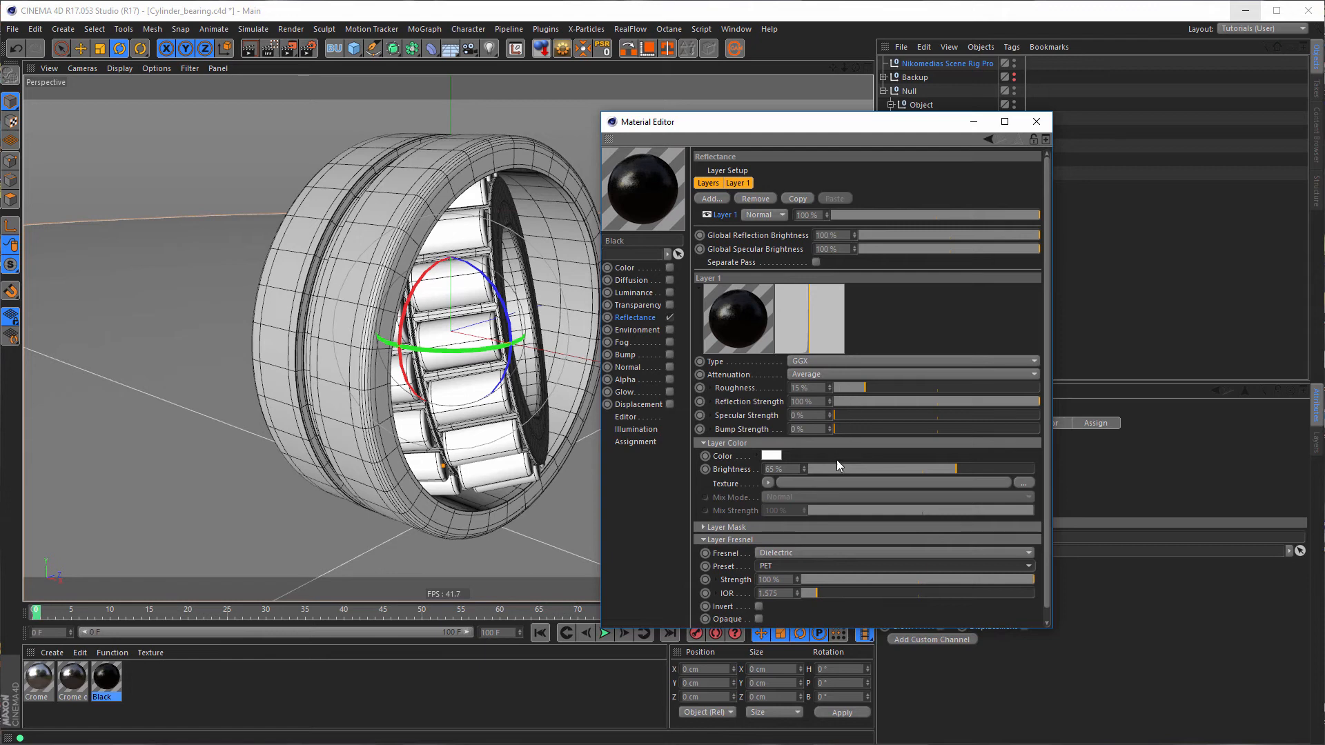
left_click_drag(957, 469, 1035, 471)
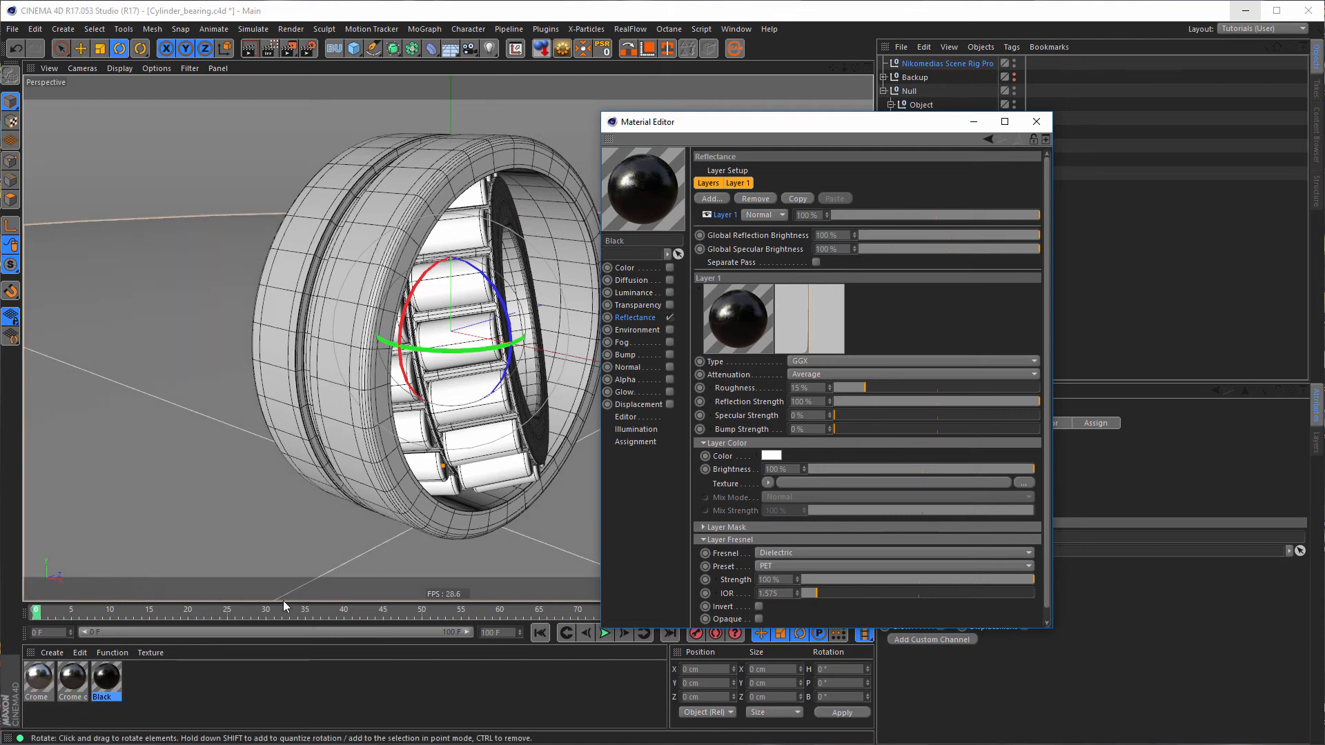
left_click(1034, 122)
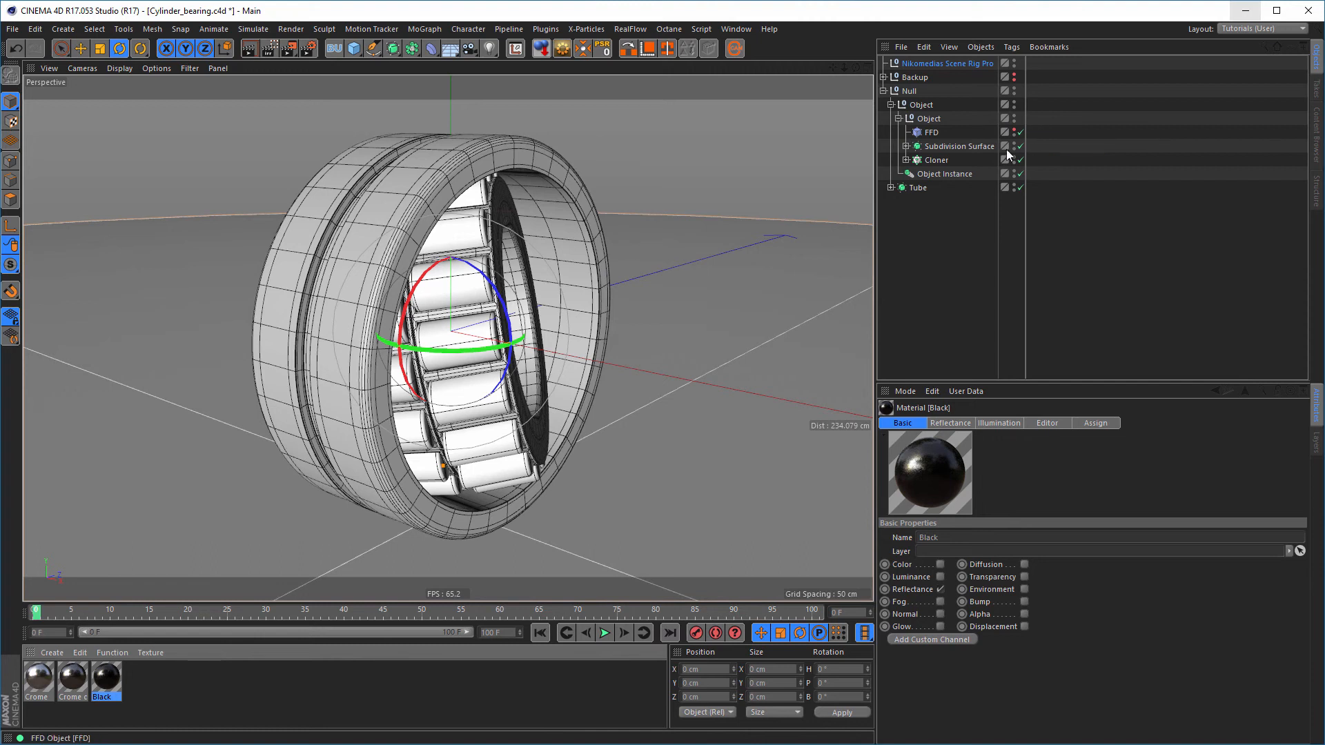
Bake the beveled outer ring Tube.1 with Current State to Object and move the original with its bevels into Backup
left_click(906, 146)
left_click(906, 202)
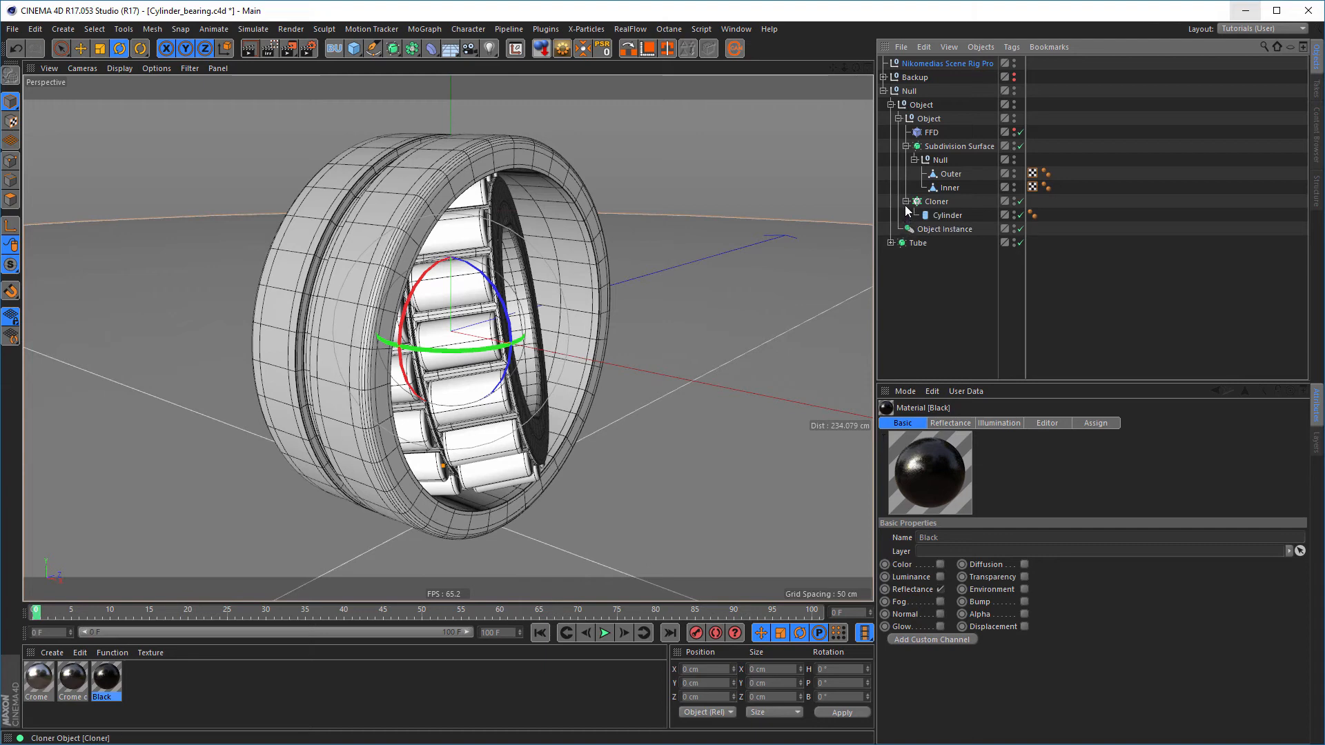
left_click(891, 243)
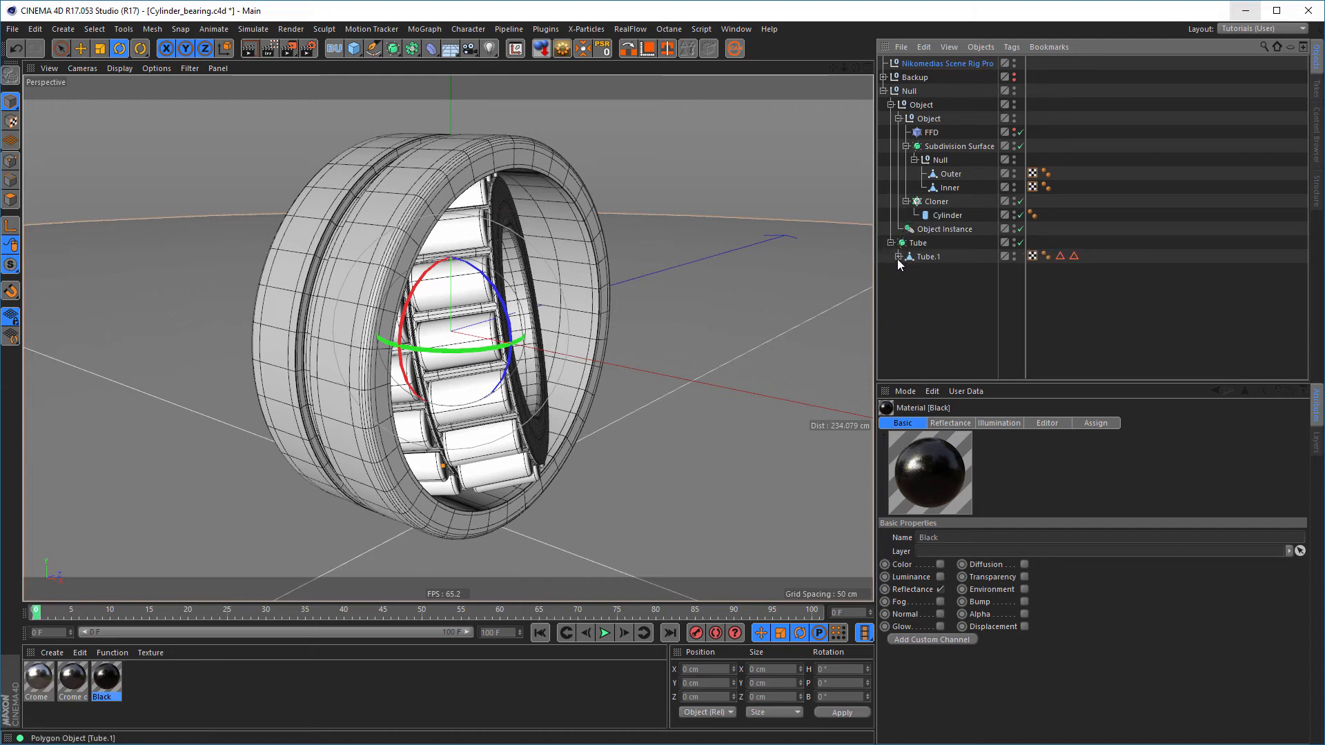
left_click(898, 257)
left_click(924, 256)
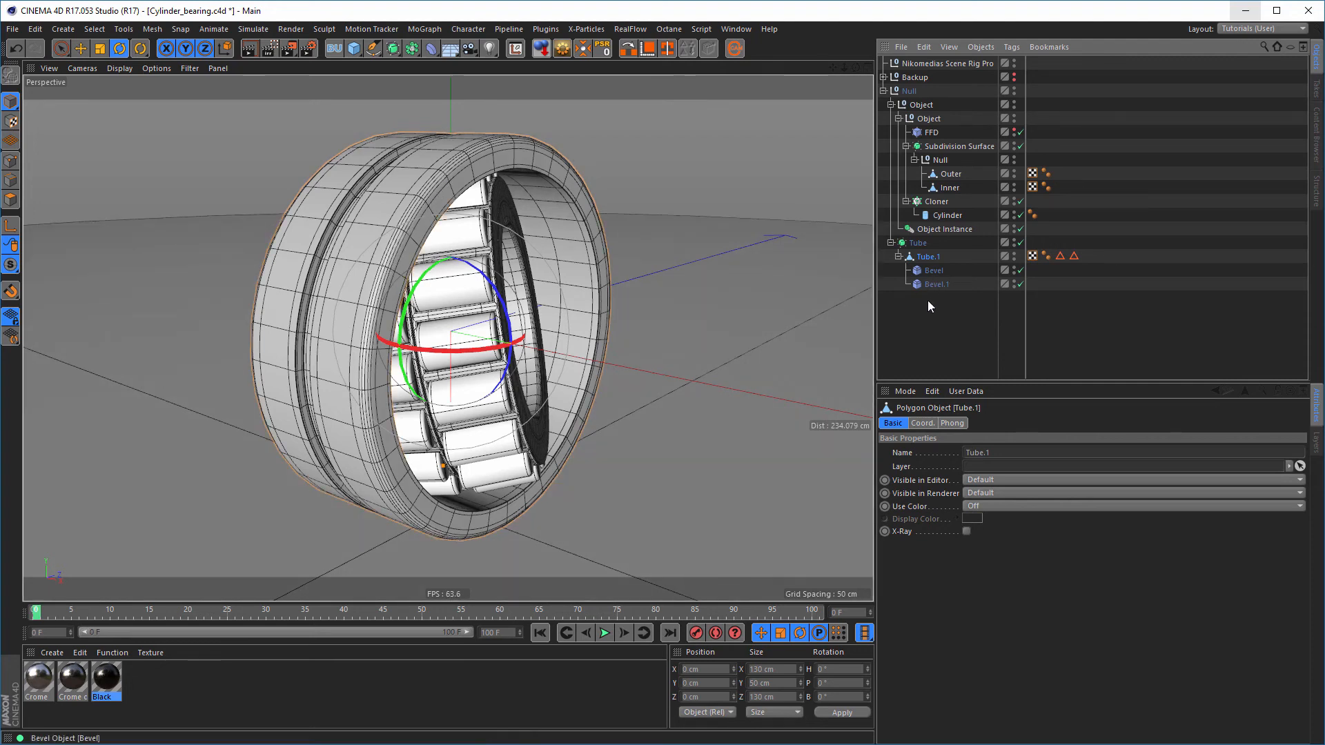
right_click(925, 262)
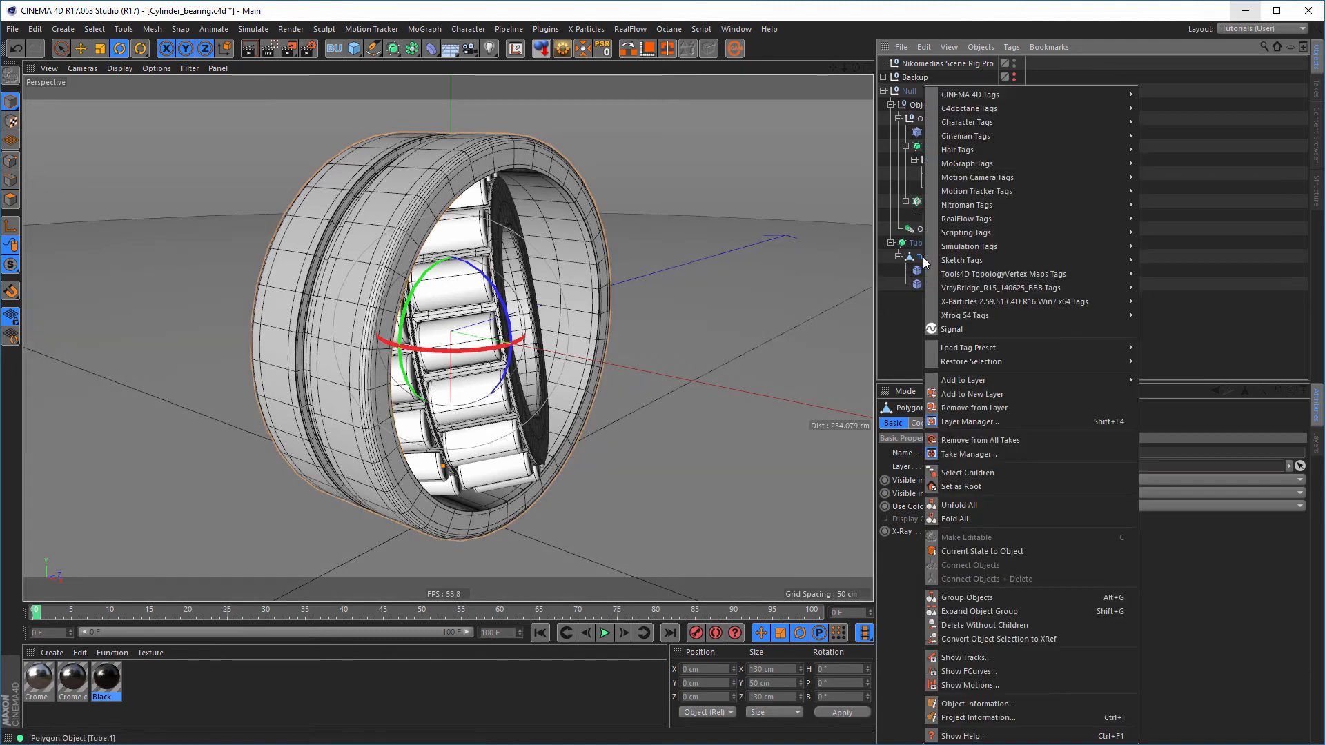
left_click(988, 552)
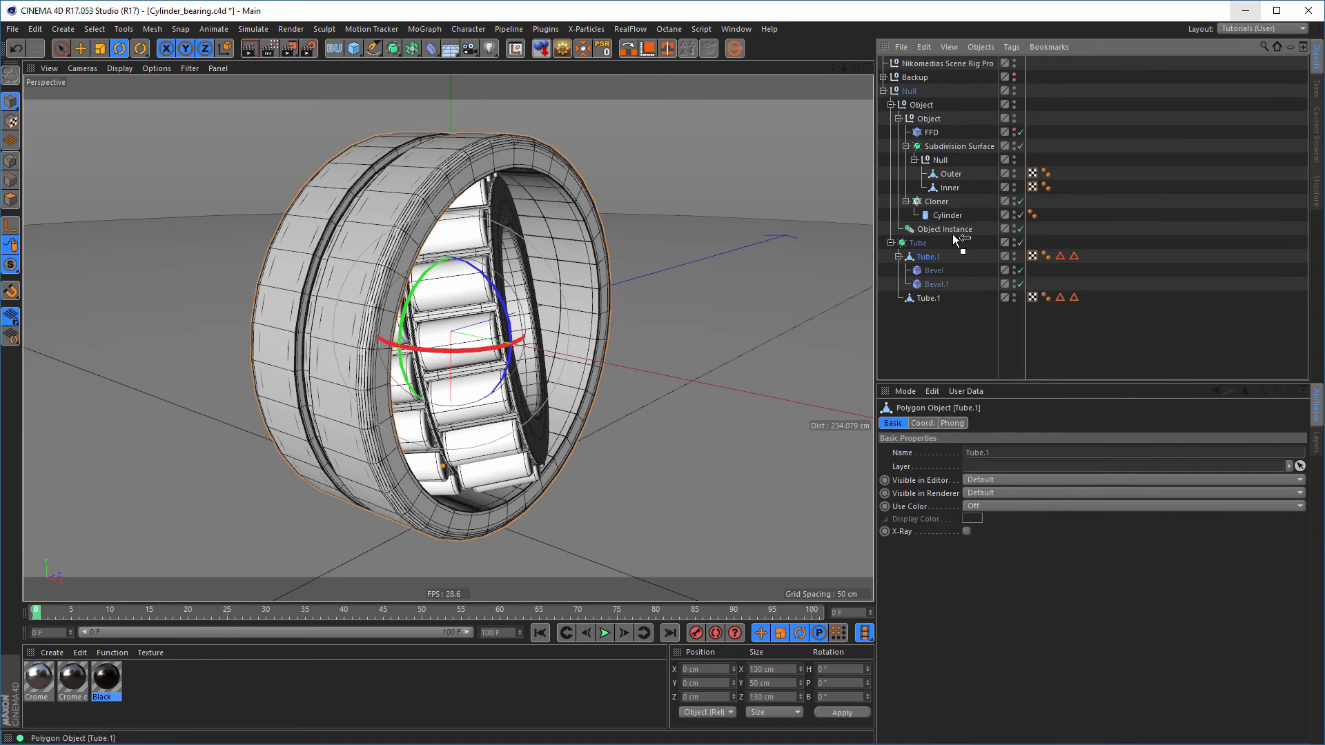
left_click_drag(929, 78, 913, 75)
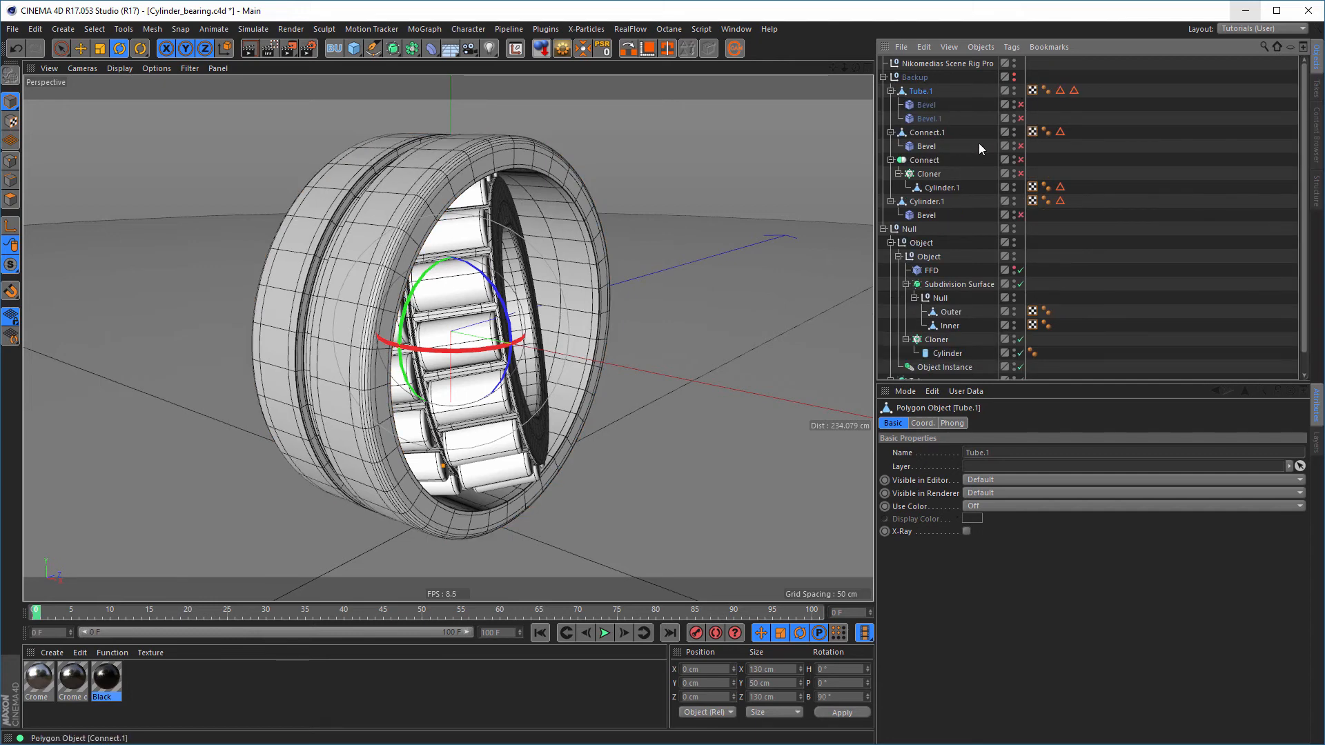
left_click(884, 77)
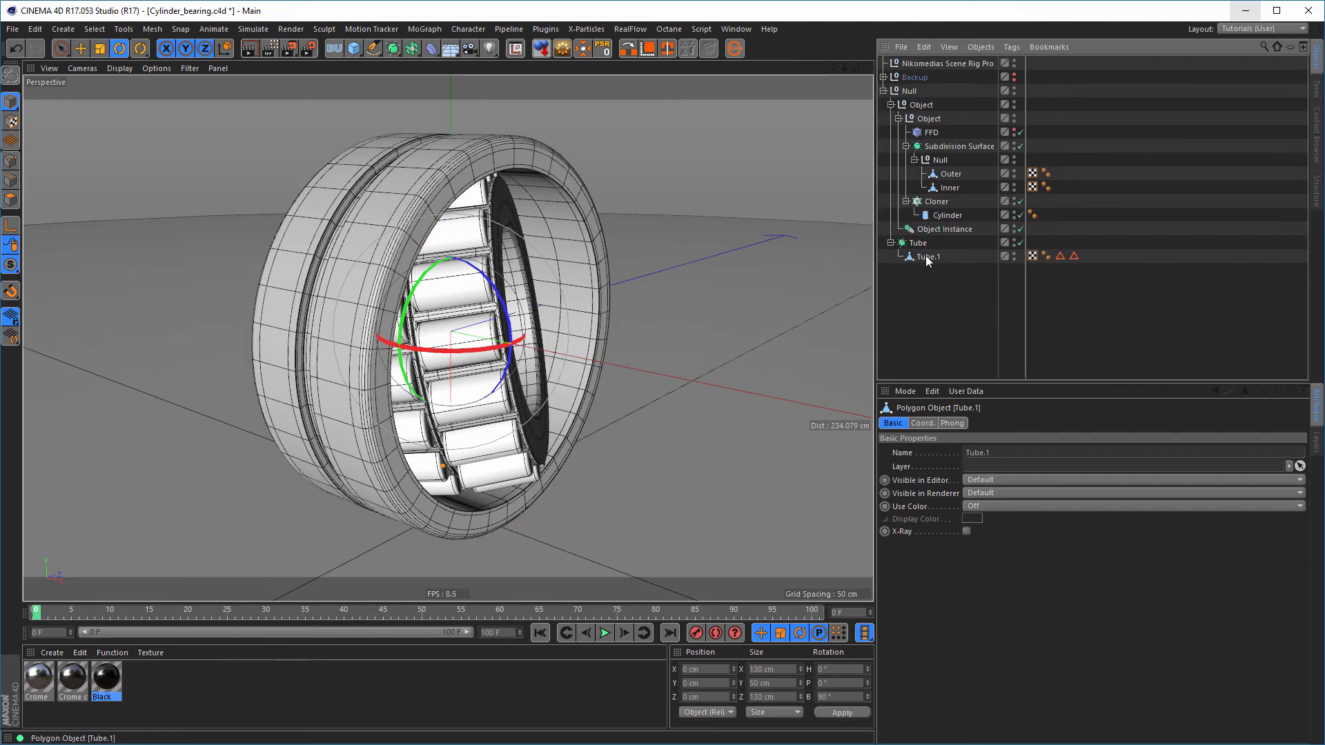
Delete the two selection tags from the baked Tube.1 ring
left_click_drag(1054, 244, 1091, 274)
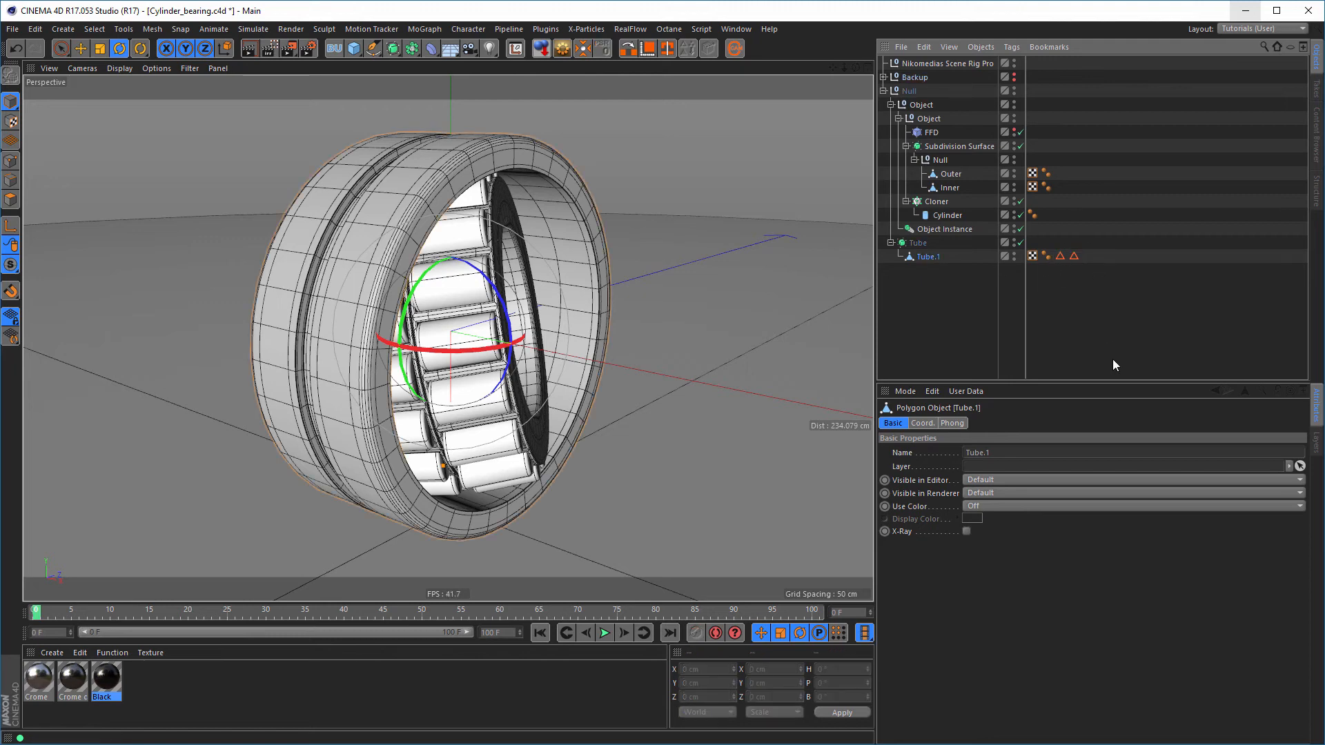
key("Delete")
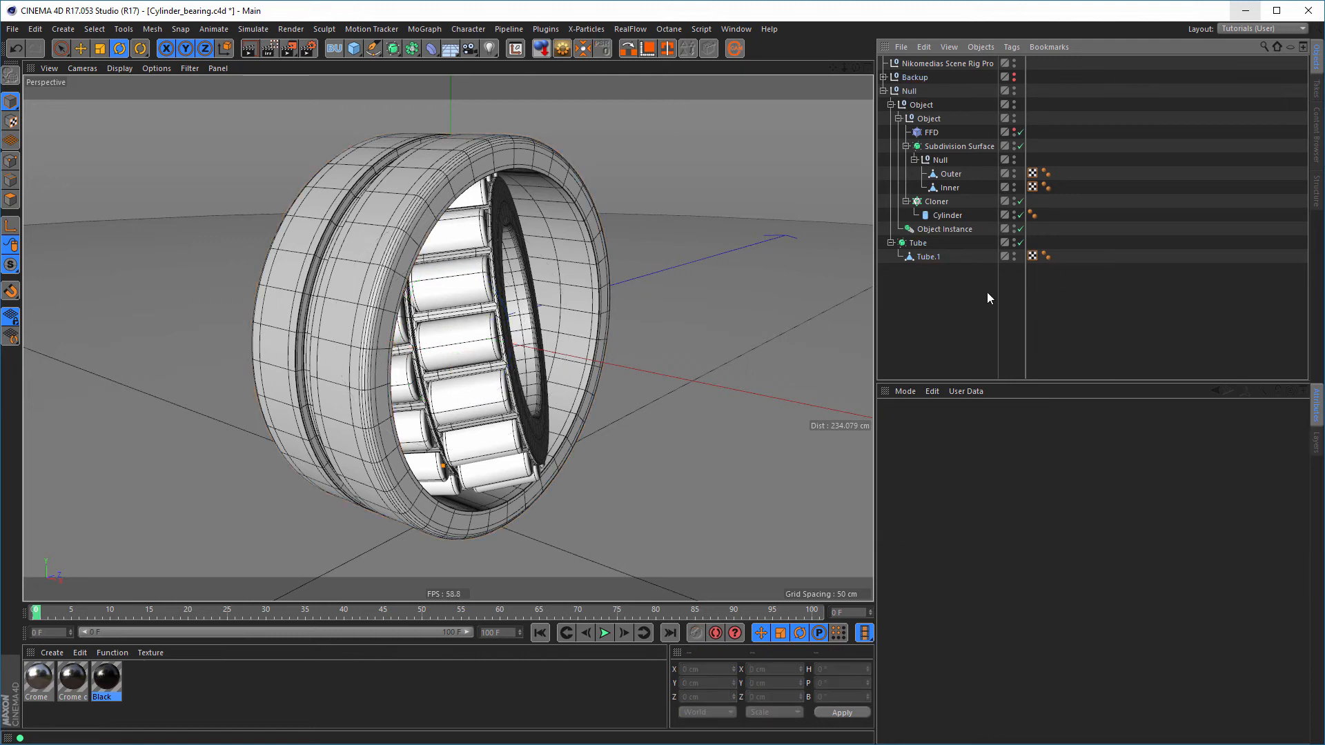
left_click(928, 257)
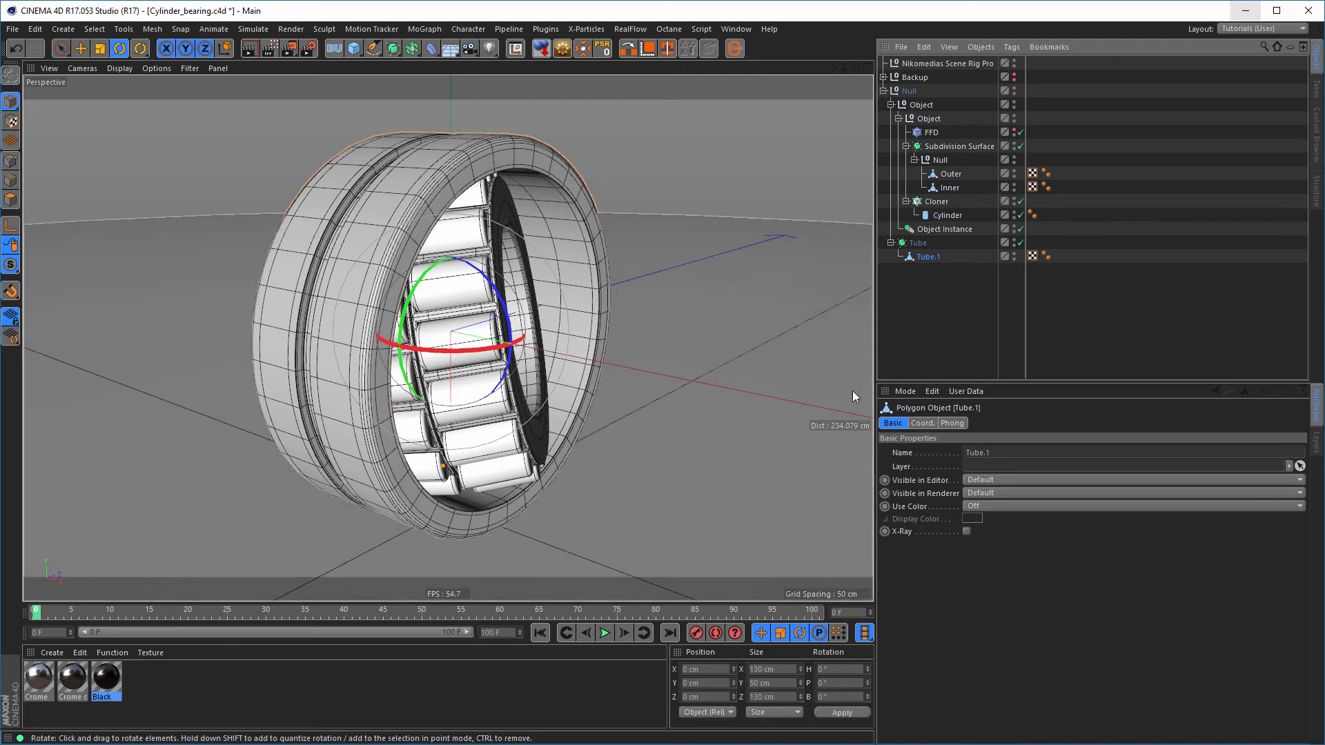
Activate the scene rig's camera and set its heading to 47°, Up / Down to 0 and Z-Depth to -290
left_click(940, 64)
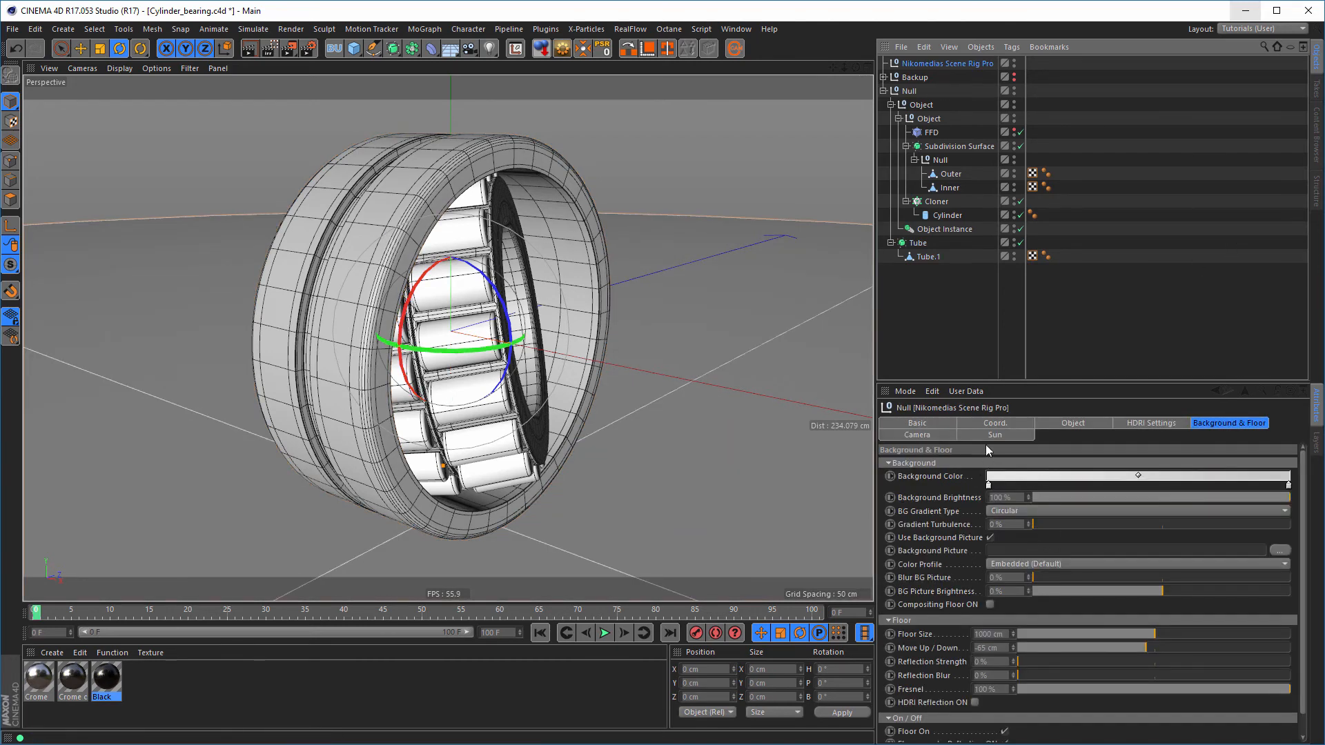
left_click(936, 434)
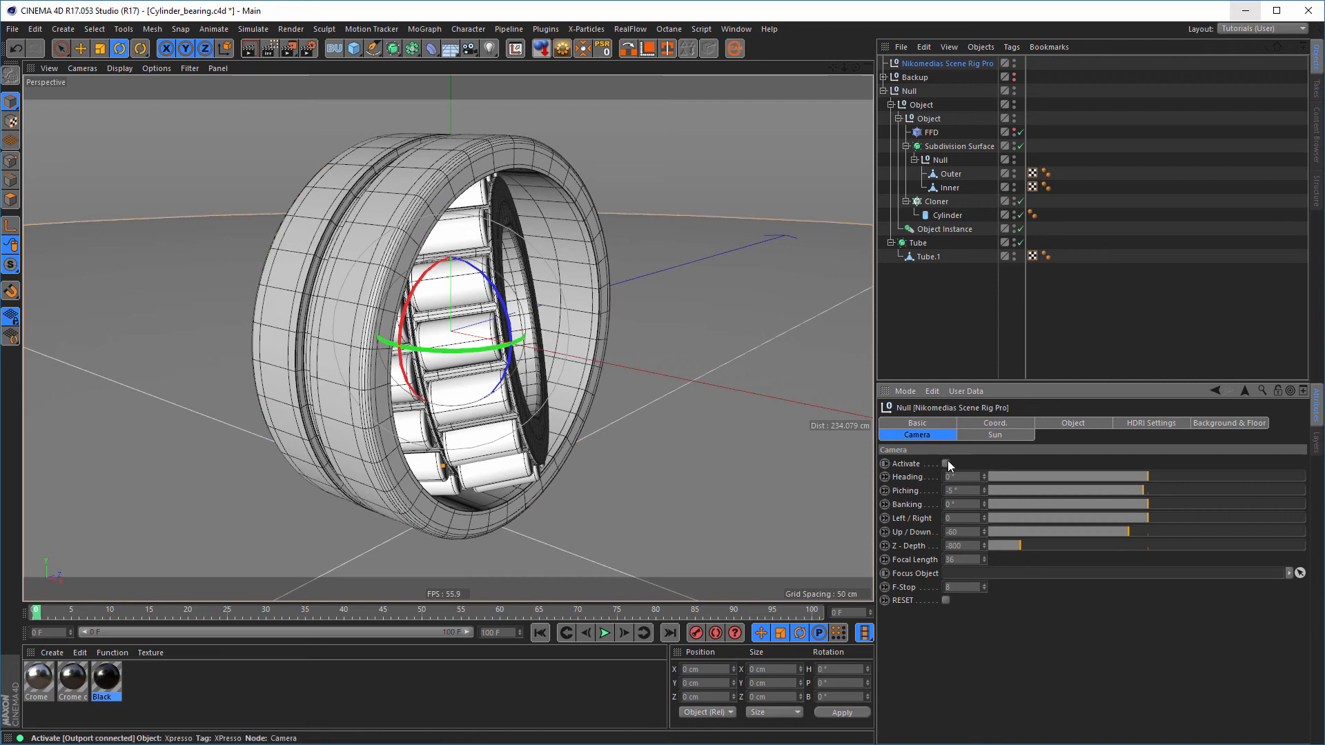
left_click(946, 463)
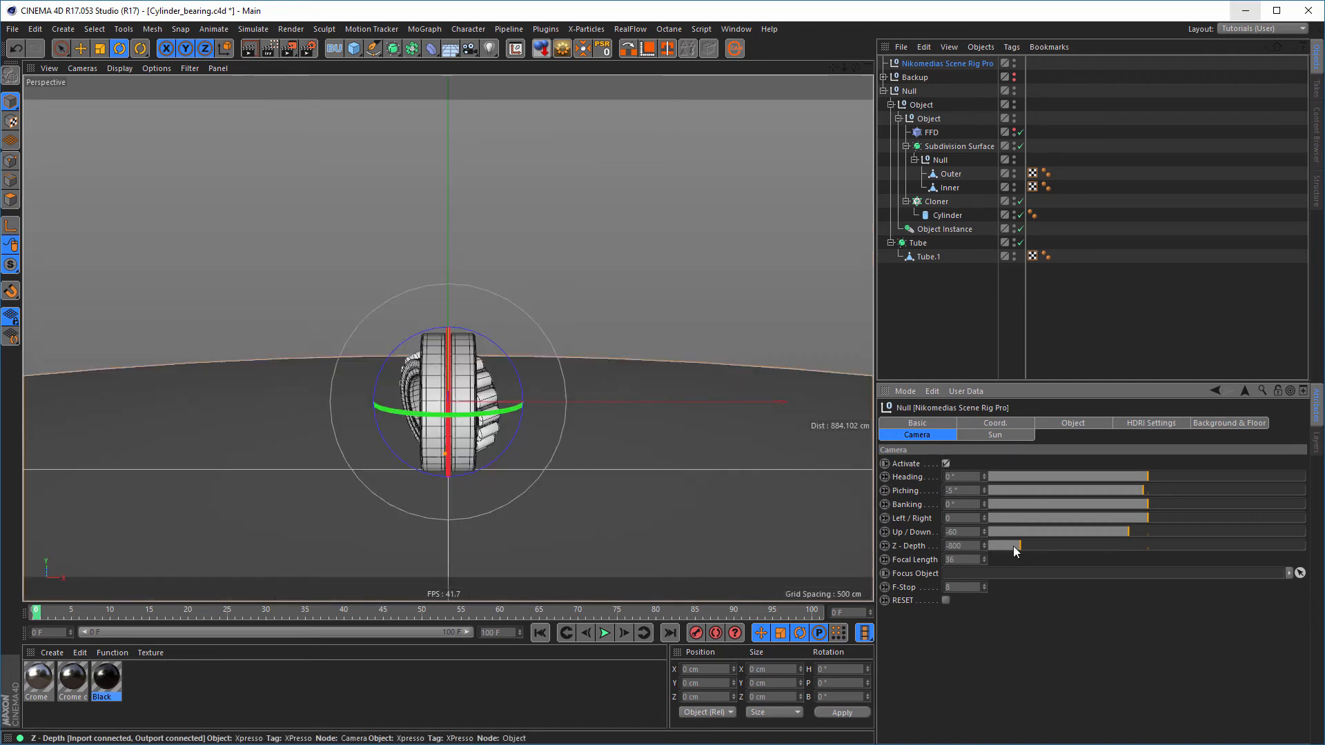
left_click_drag(1016, 545, 1104, 542)
left_click_drag(982, 532, 983, 507)
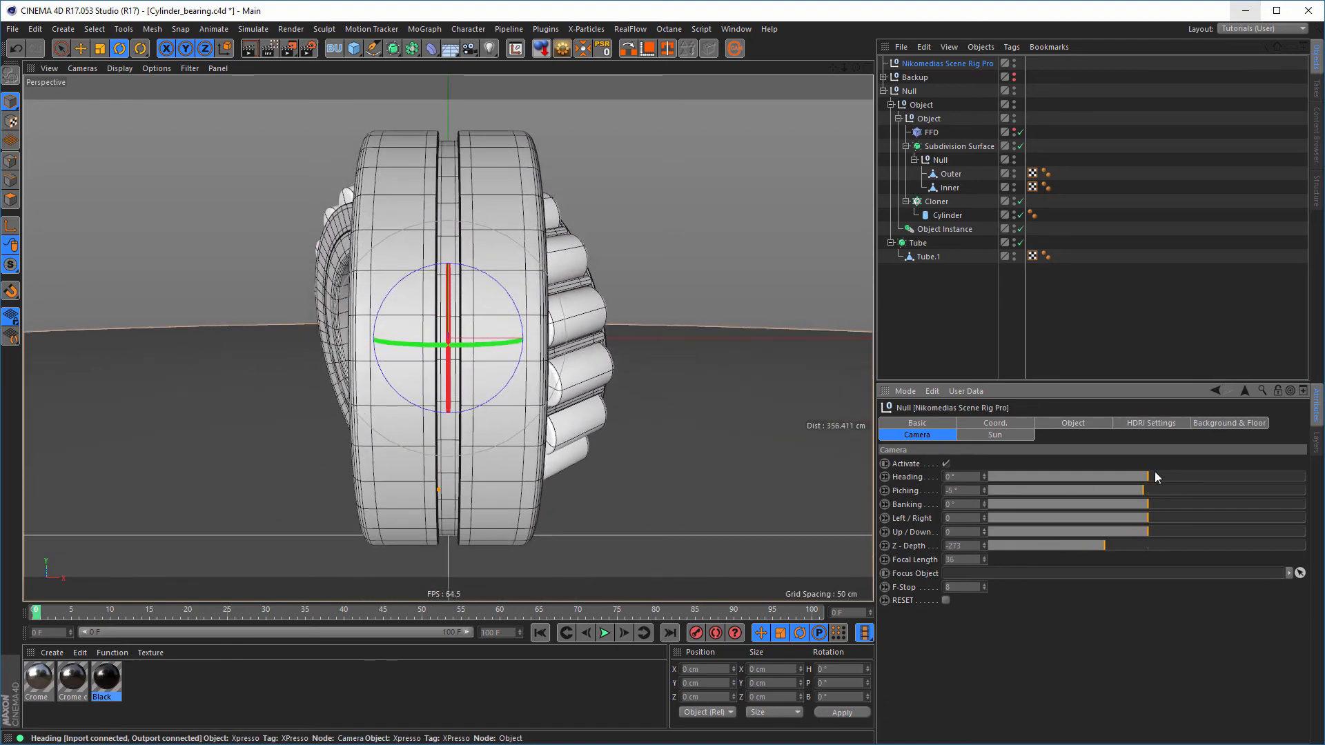
left_click_drag(1149, 476, 1189, 474)
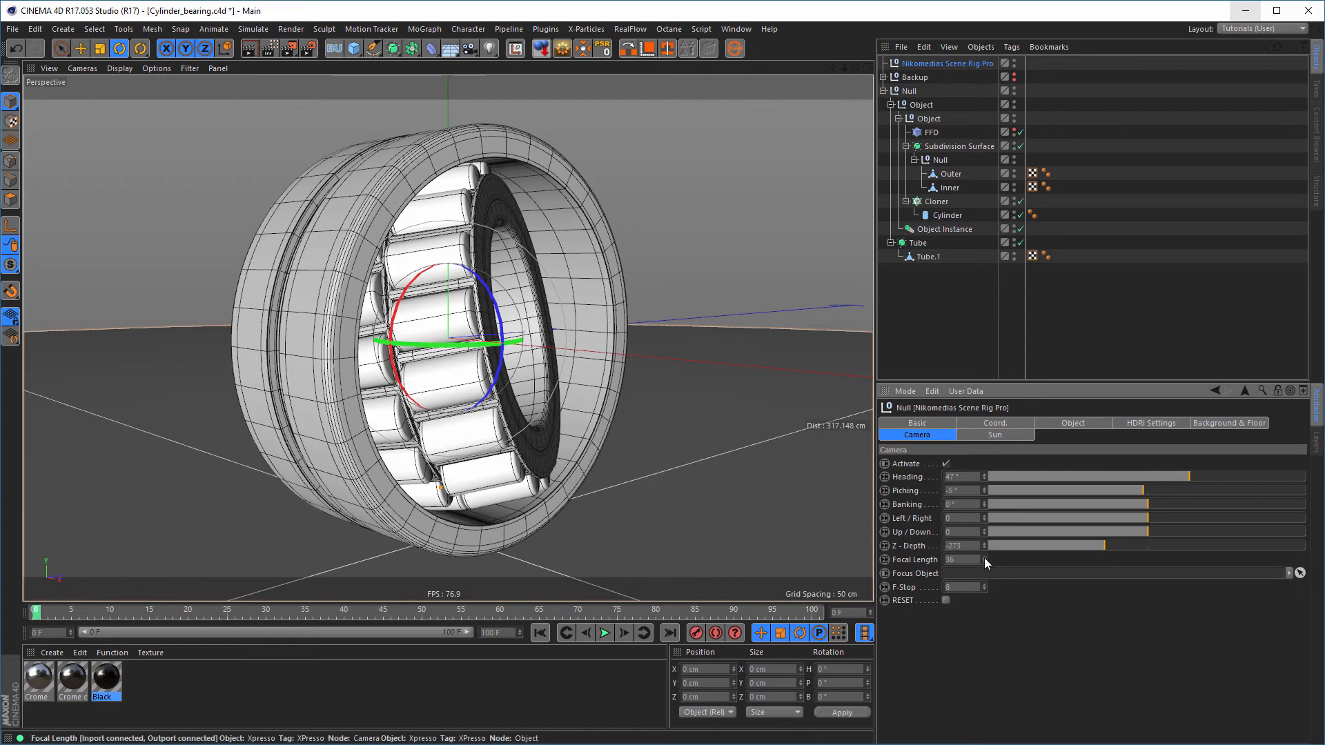
left_click_drag(984, 545, 984, 550)
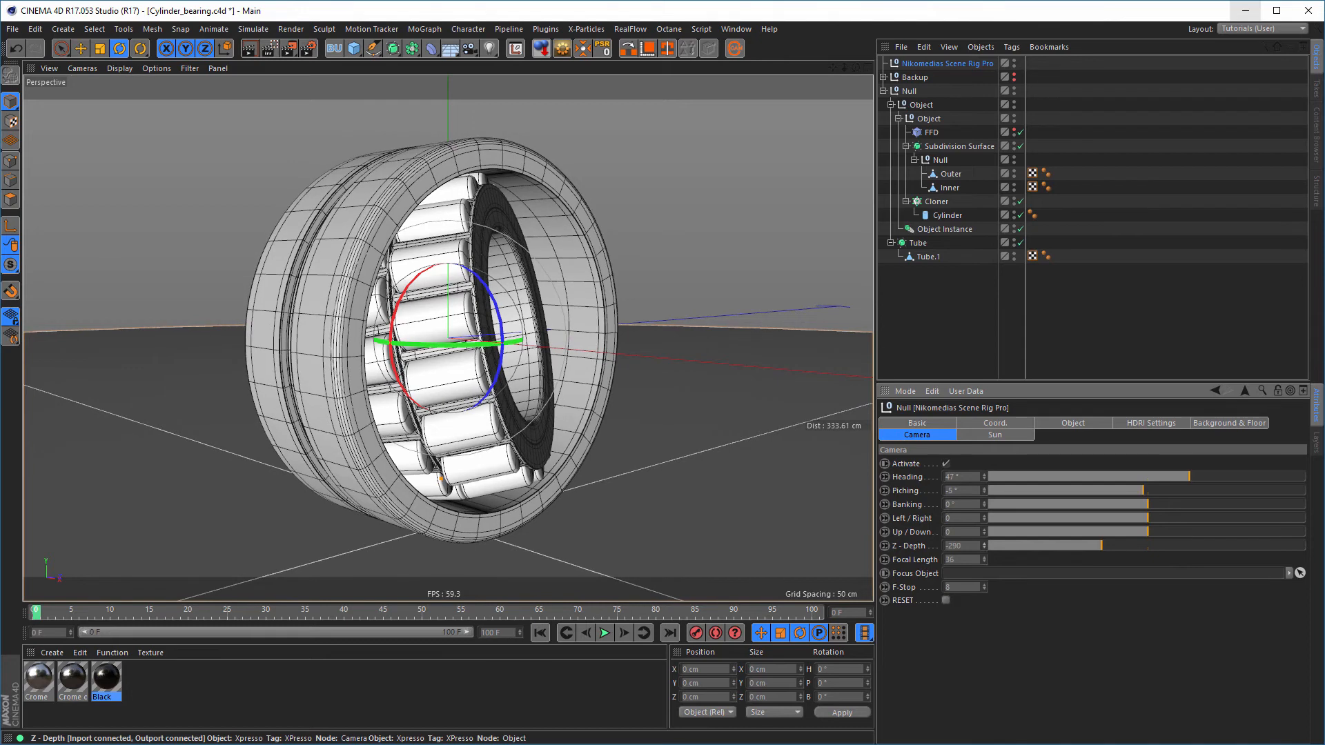
Deactivate the scene rig's camera and start editing the polygons of the outer ring Tube.1
left_click(946, 461)
left_click_drag(465, 375, 408, 377, "alt")
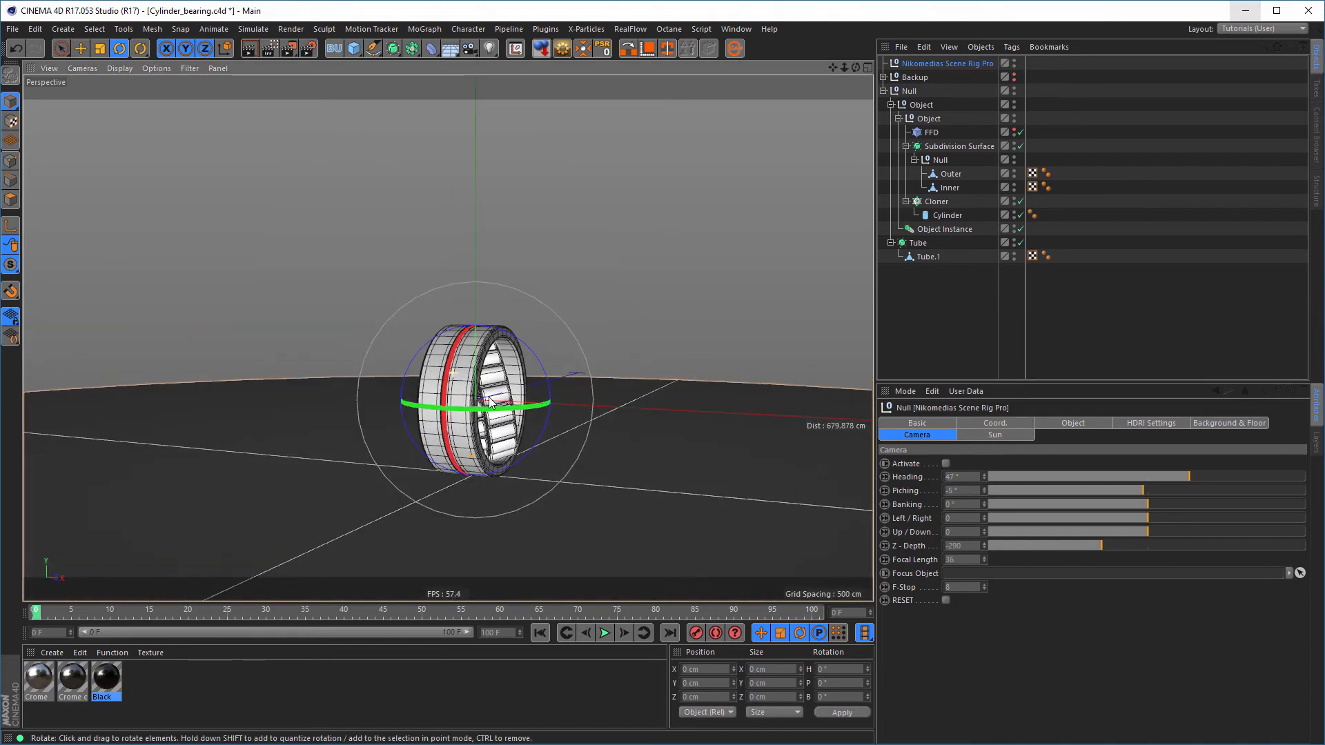
right_click_drag(464, 380, 649, 373, "alt")
left_click_drag(525, 256, 491, 263, "alt")
right_click_drag(492, 262, 621, 250, "alt")
left_click(925, 257)
left_click(10, 199)
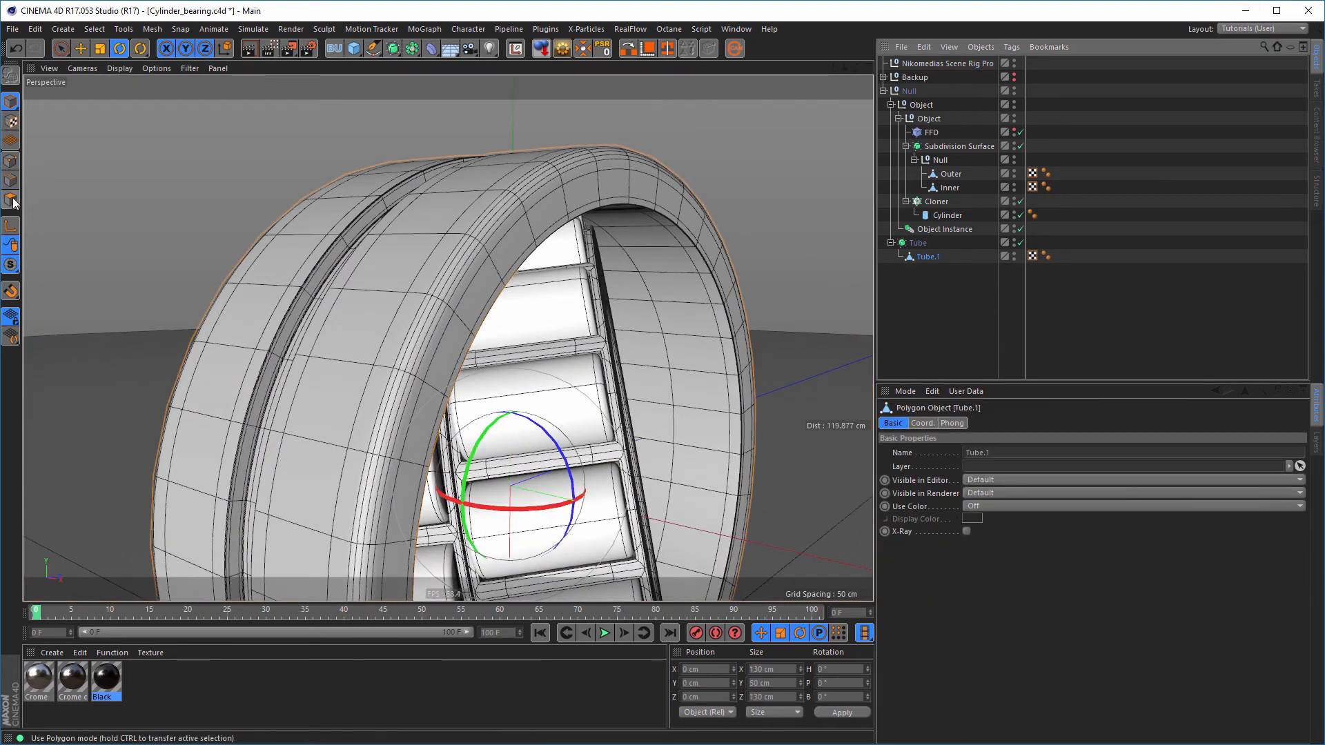
key("ctrl+a")
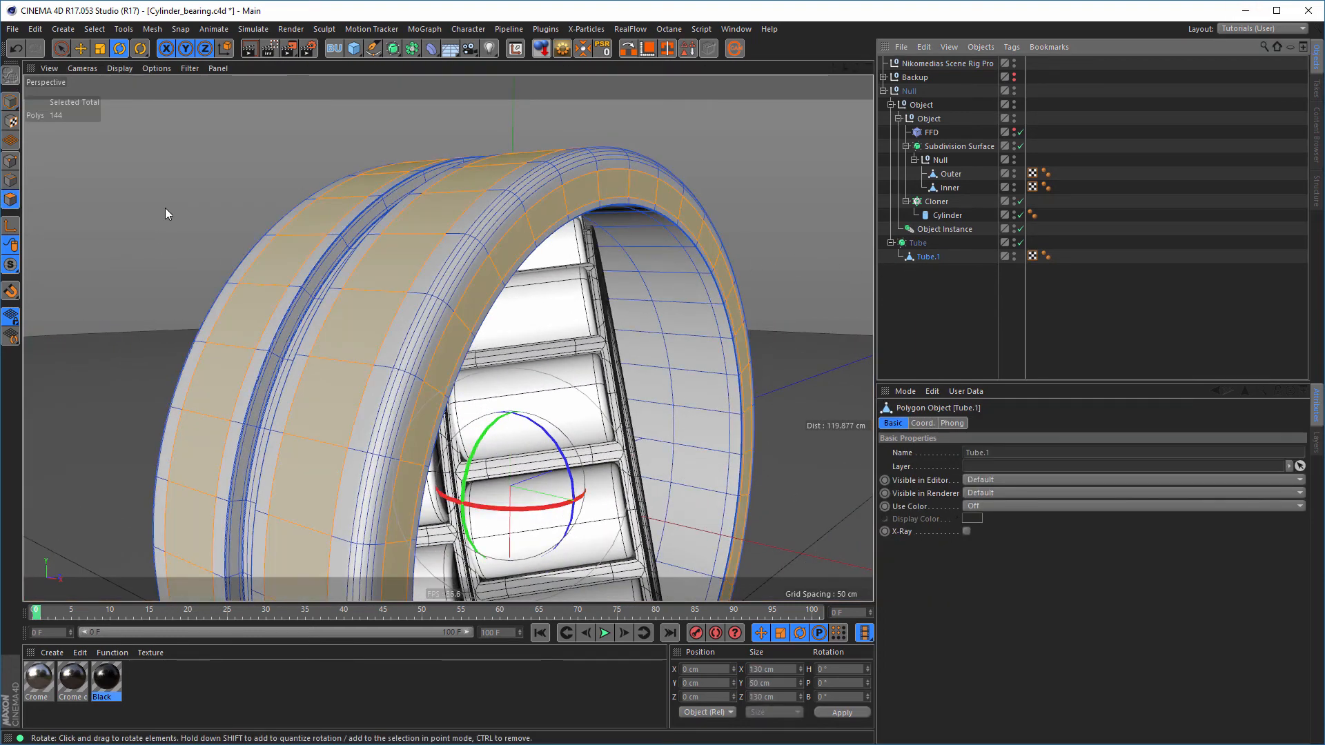
Loop-select the polygon strips along the outer ring's groove edge and around its rounded front rim
key("u")
key("l")
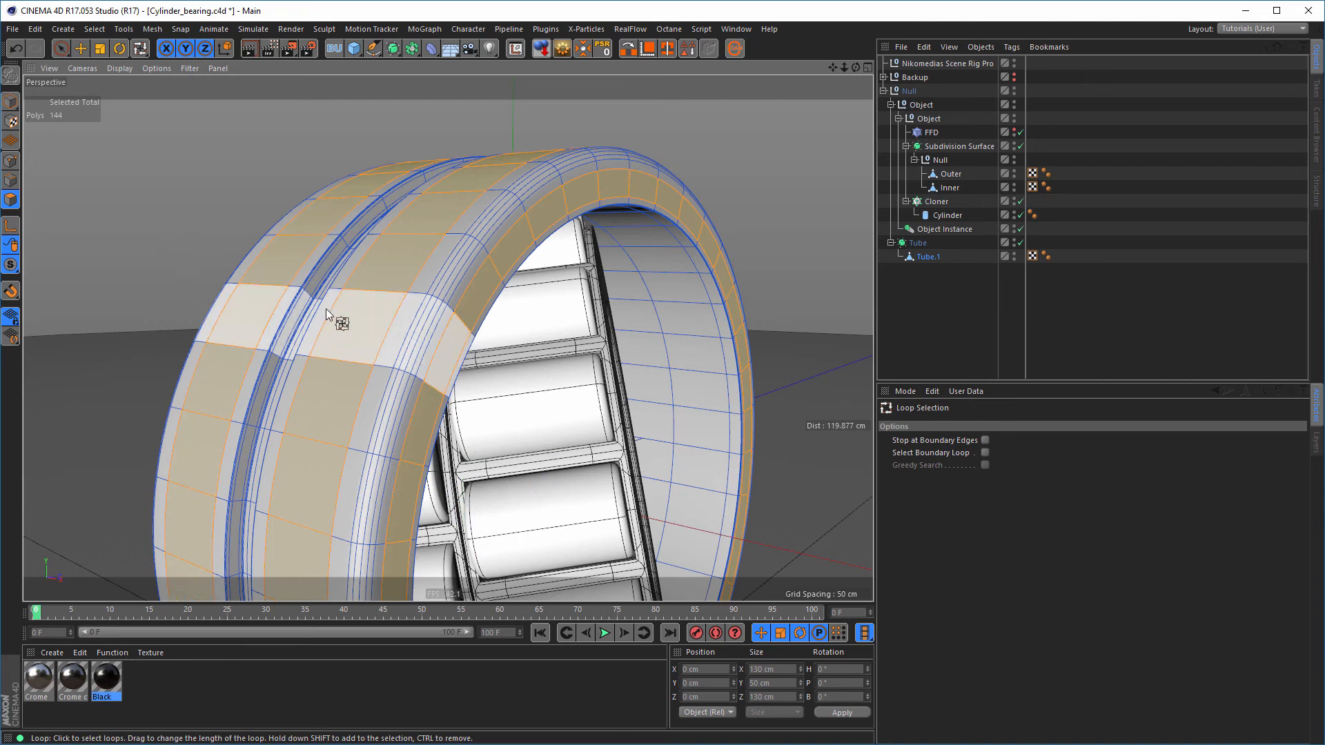
left_click_drag(326, 308, 287, 296, "alt")
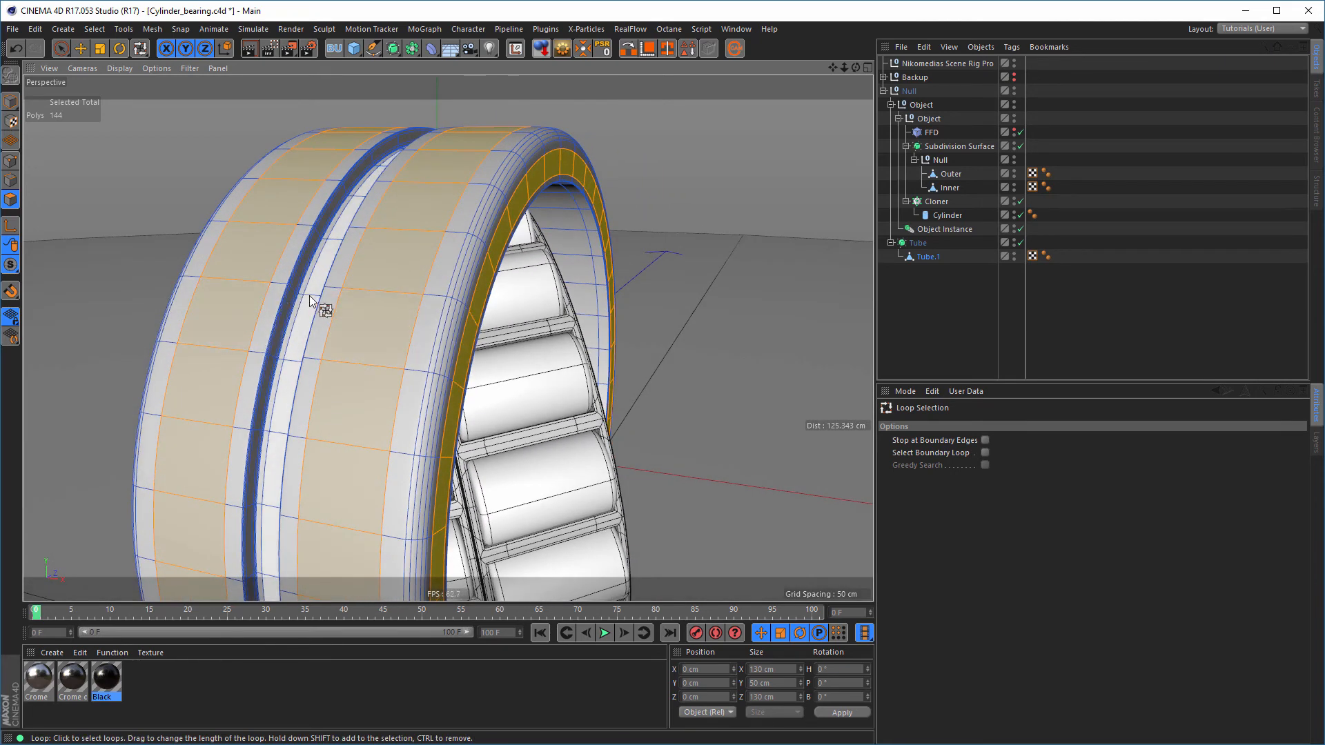
left_click(310, 295)
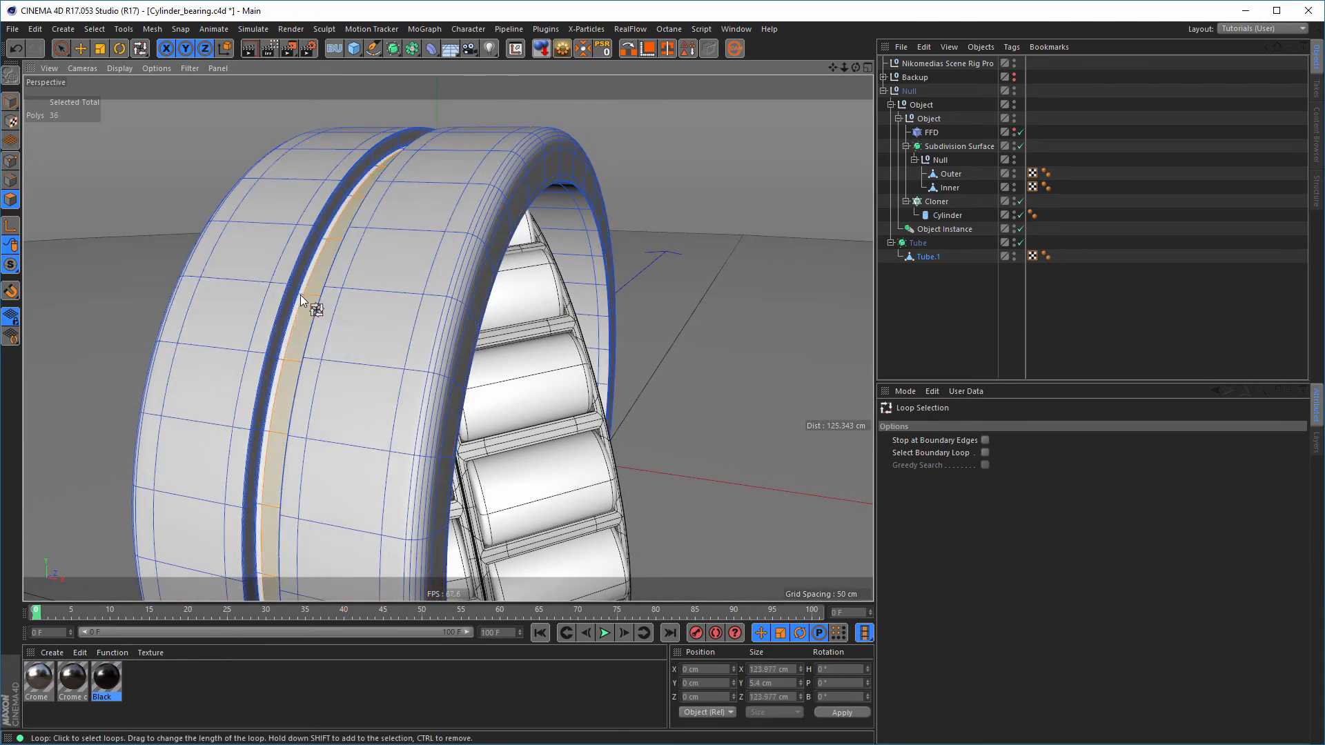
left_click(299, 295, "shift")
left_click_drag(299, 296, 546, 332, "alt")
left_click(309, 297, "shift")
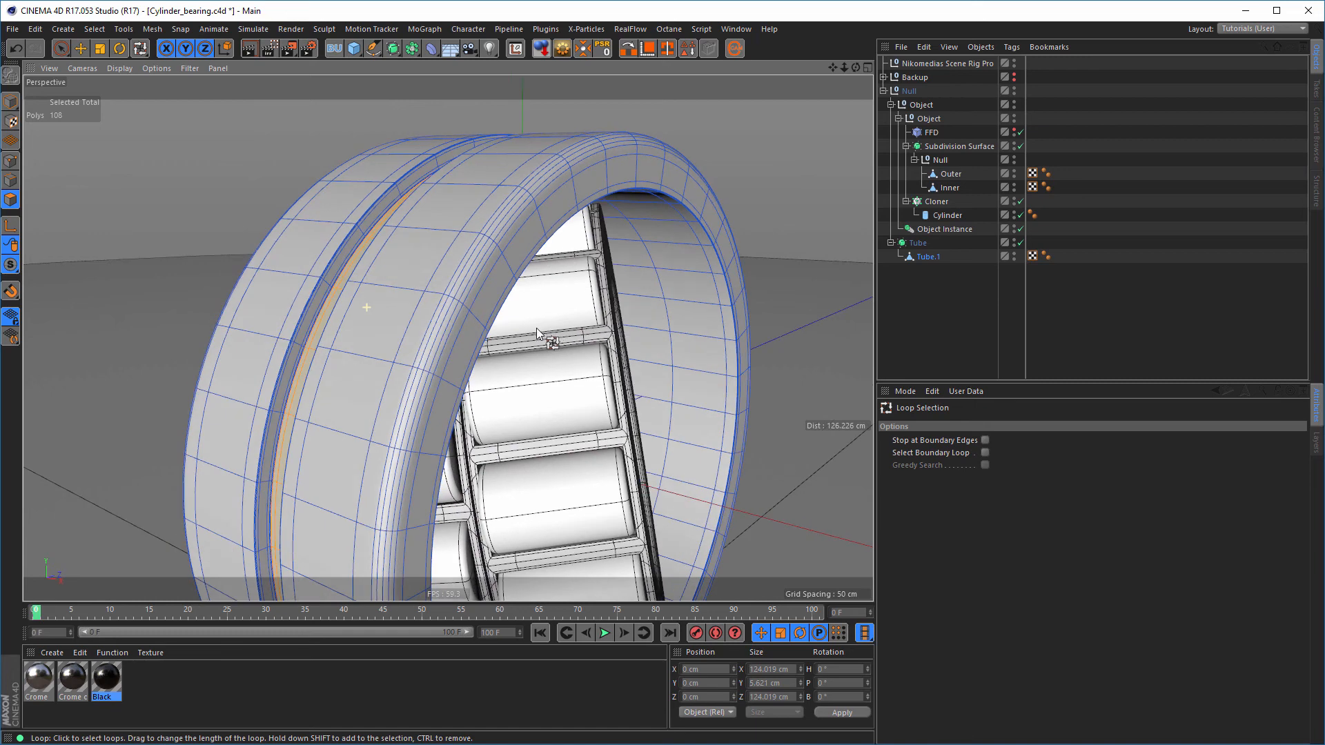
scroll(437, 295, "up", 4)
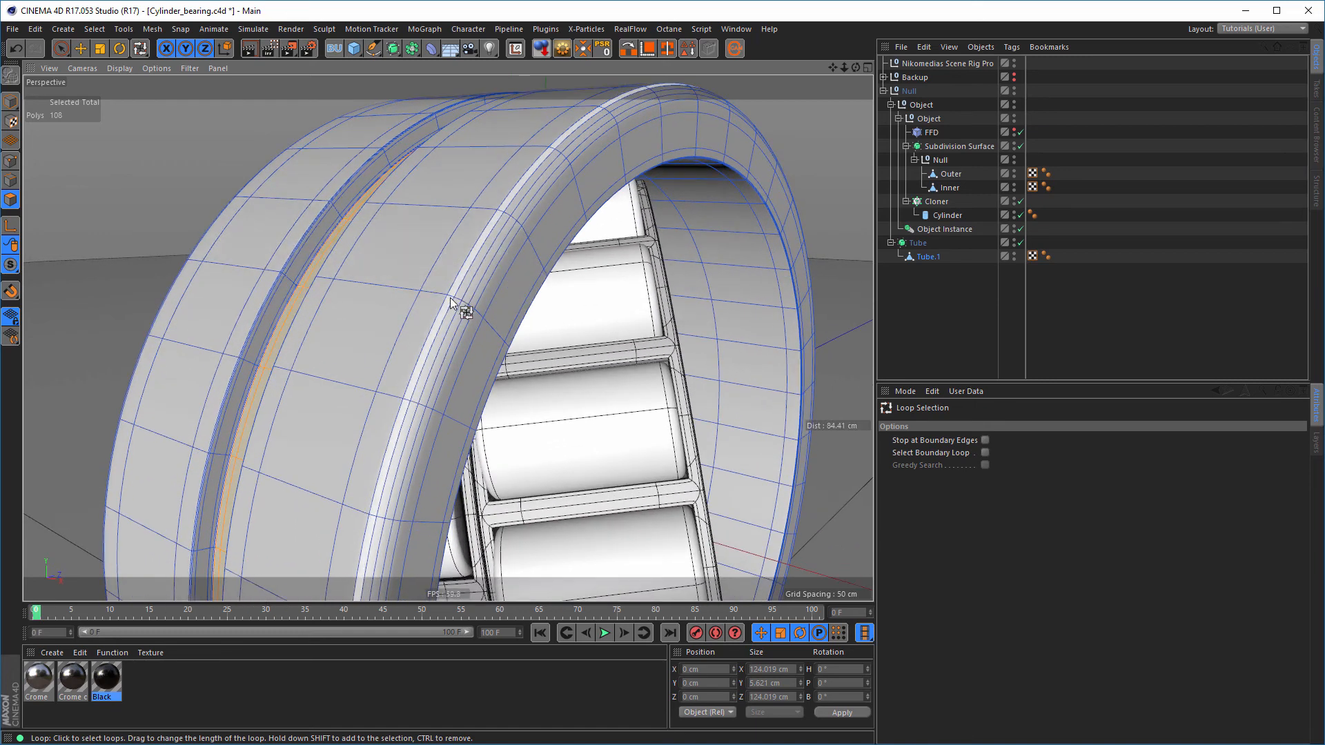
left_click(450, 296, "shift")
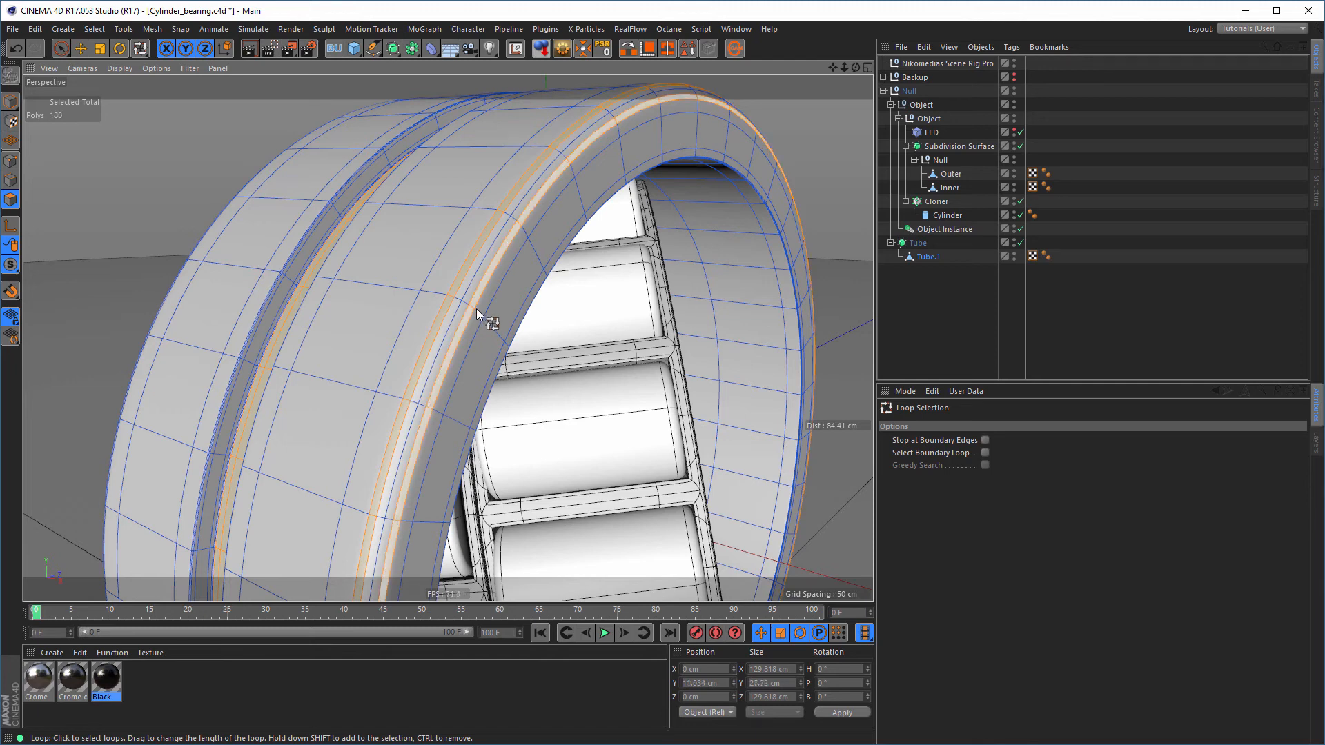
left_click(476, 309, "shift")
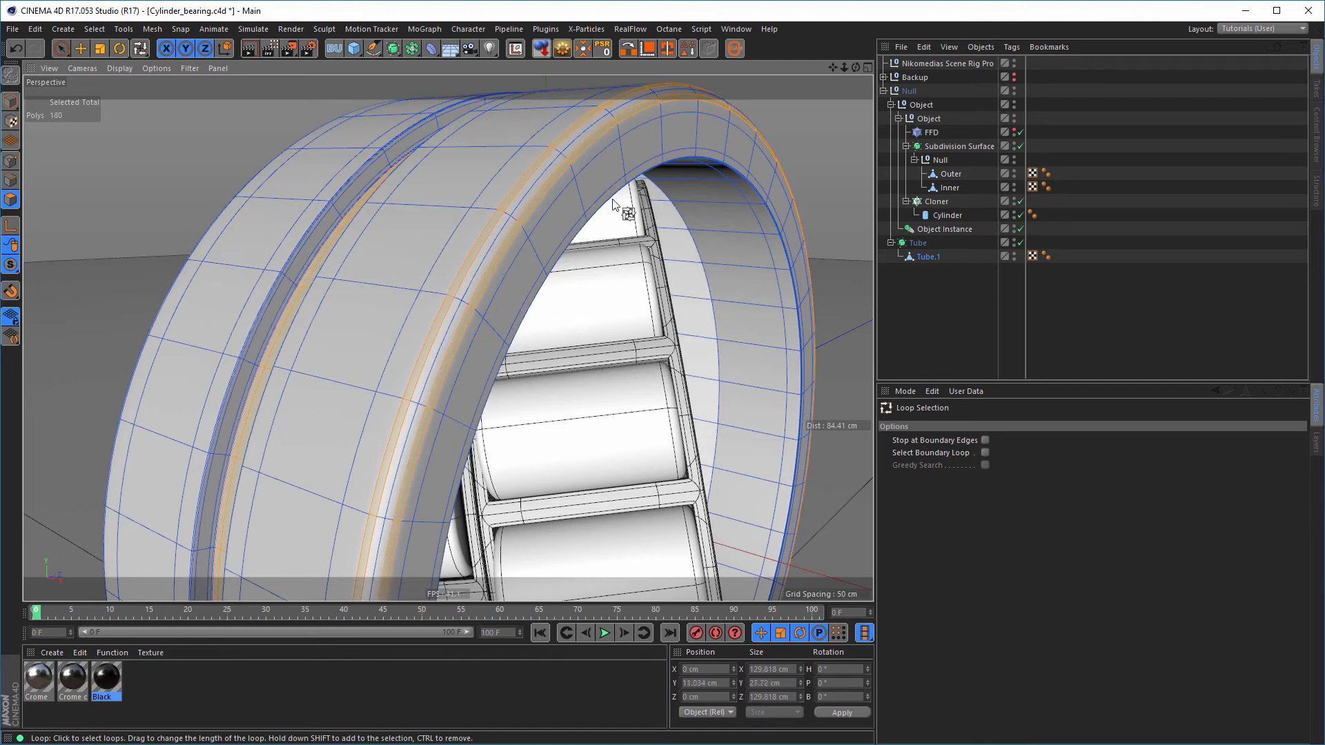
Show the full mesh wireframe instead of isoparms and disable the Tube subdivision object
left_click(155, 68)
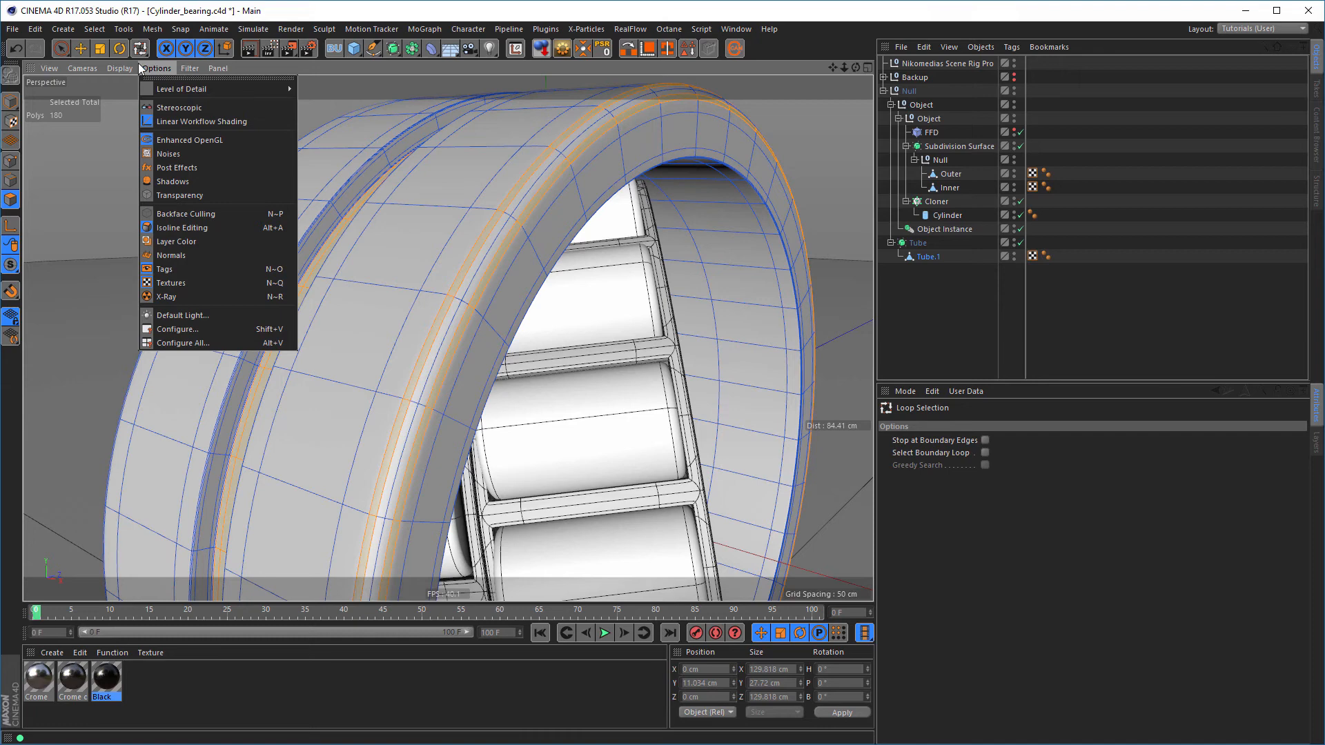
mouse_move(116, 67)
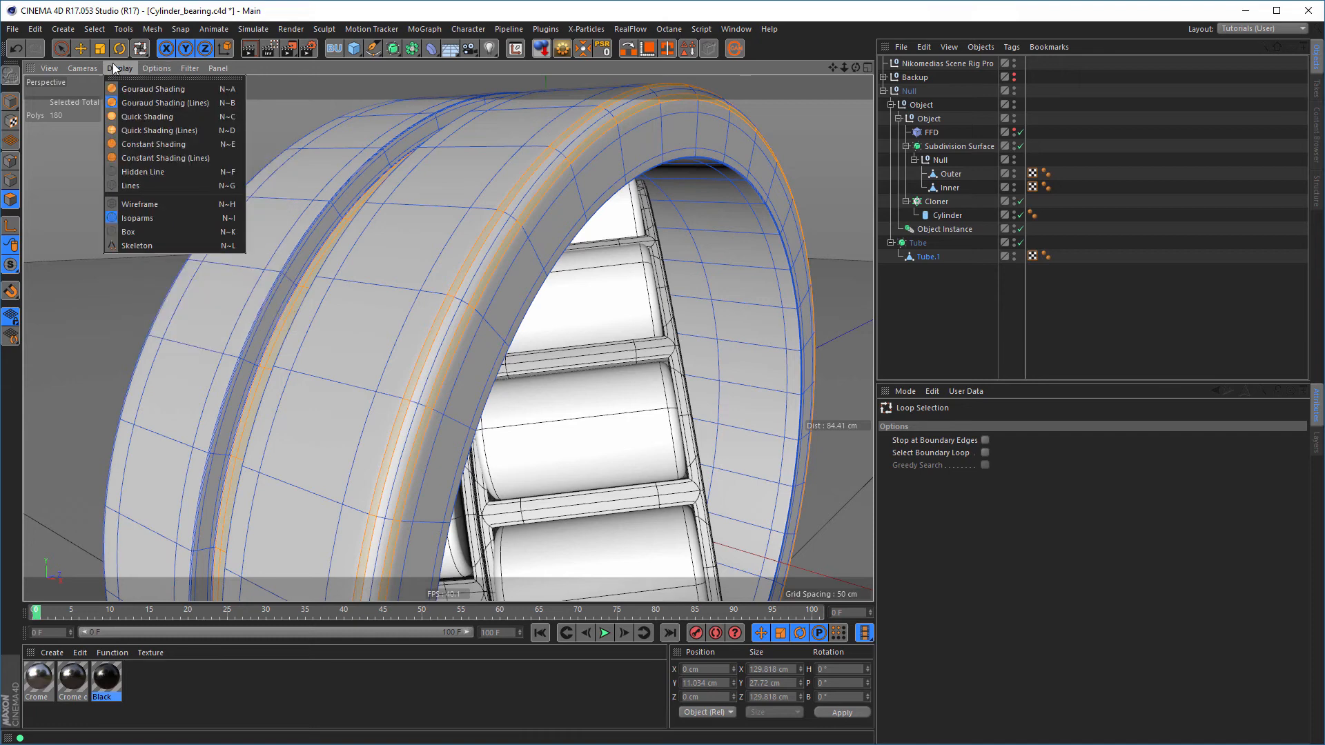
left_click(138, 204)
left_click_drag(403, 296, 370, 284, "alt")
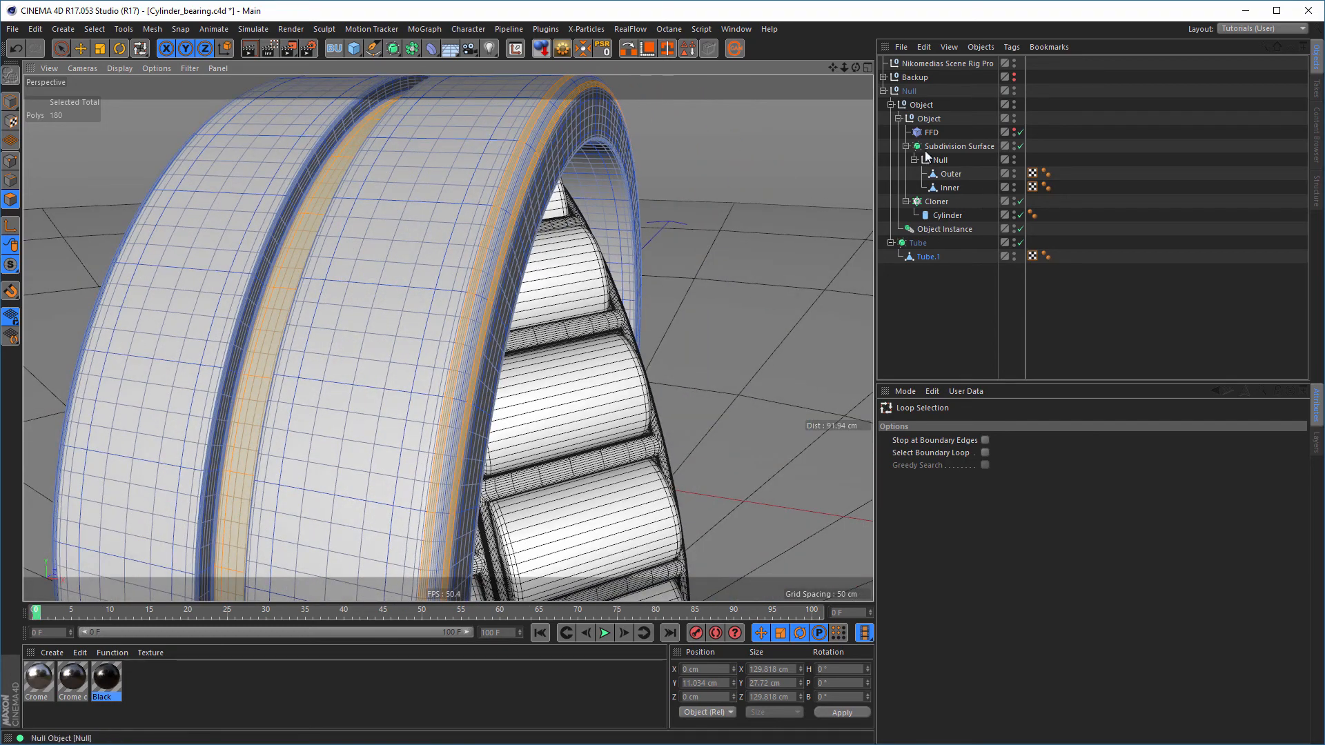
left_click(1021, 242)
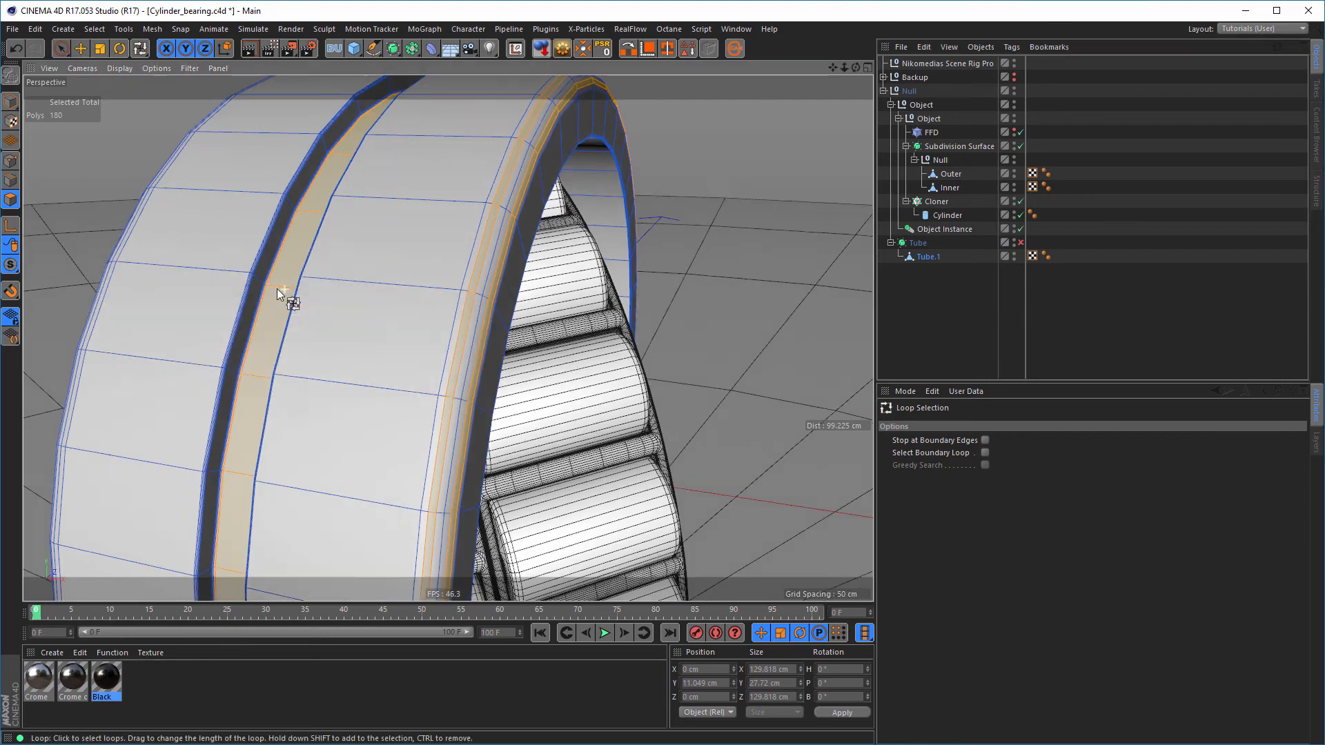
Add the remaining polygon loops around the outer ring's rounded front rim to the selection
left_click_drag(277, 288, 215, 296, "alt")
right_click_drag(293, 272, 396, 258, "alt")
left_click_drag(353, 270, 425, 287, "alt")
right_click_drag(464, 275, 484, 321, "alt")
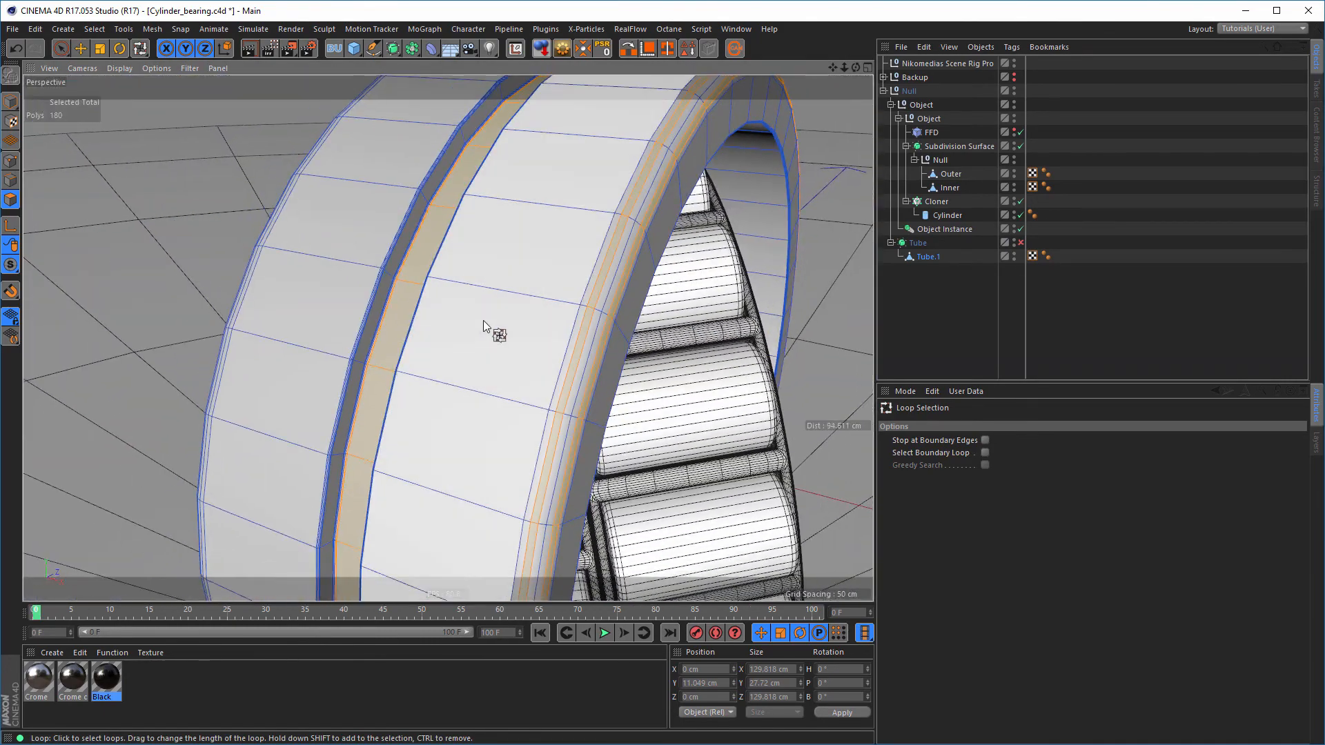
middle_click_drag(562, 323, 457, 303, "alt")
right_click_drag(461, 303, 523, 287, "alt")
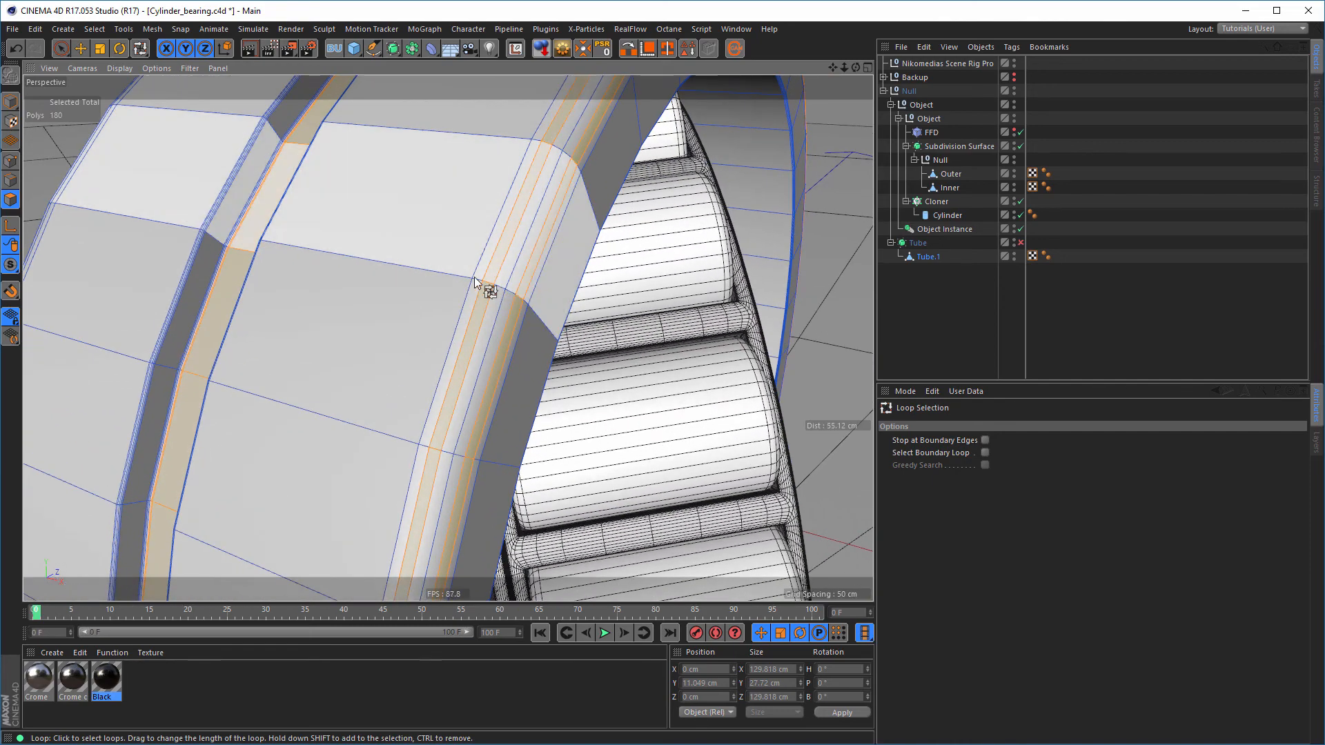
left_click(486, 286, "shift")
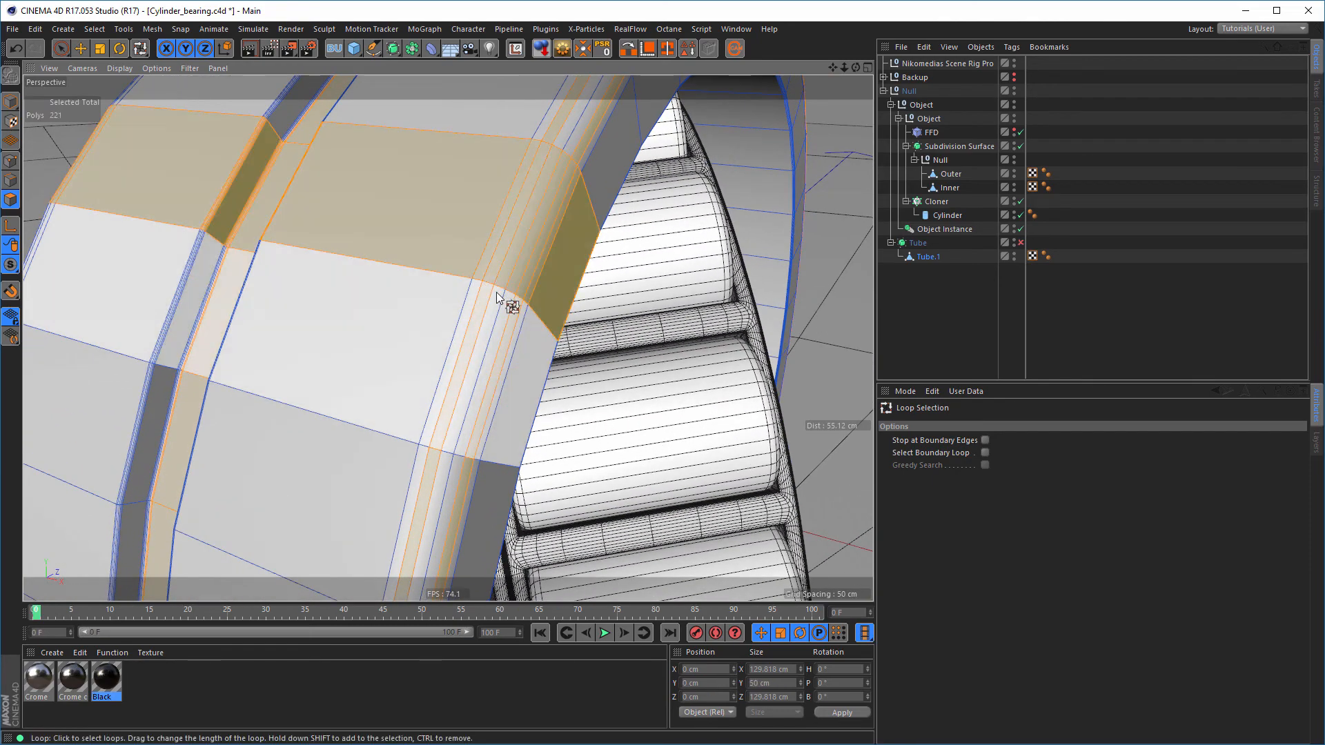
key("ctrl+z")
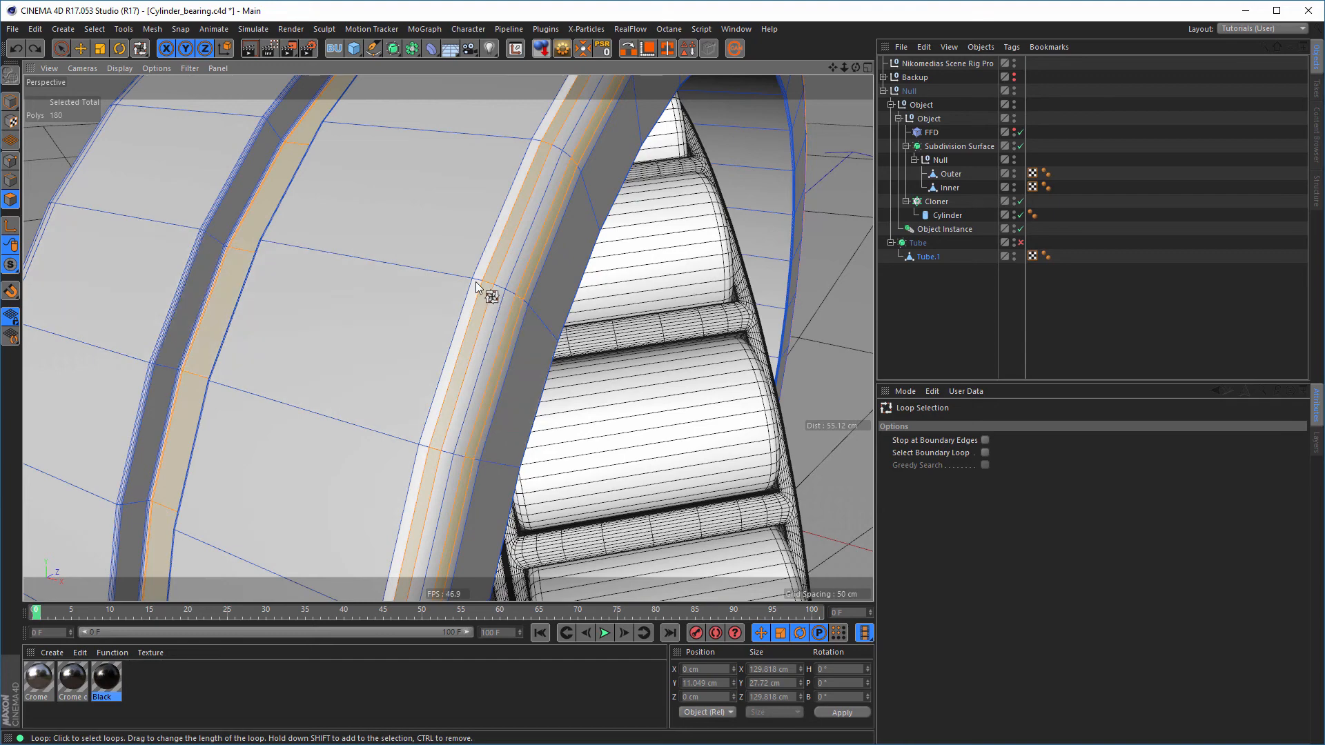
left_click(530, 302, "shift")
left_click_drag(534, 303, 583, 307, "alt")
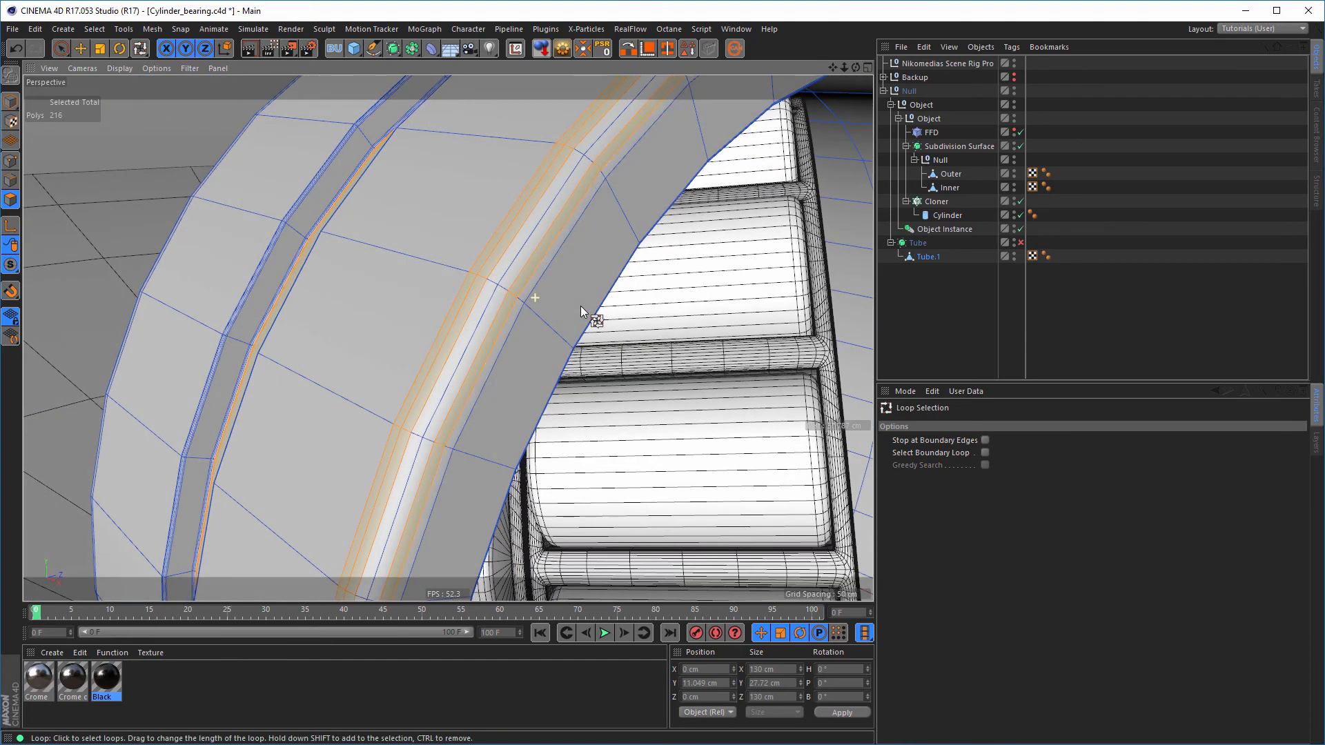
left_click(501, 289, "shift")
left_click(501, 286, "shift")
left_click(498, 290, "shift")
right_click_drag(424, 292, 333, 292, "alt")
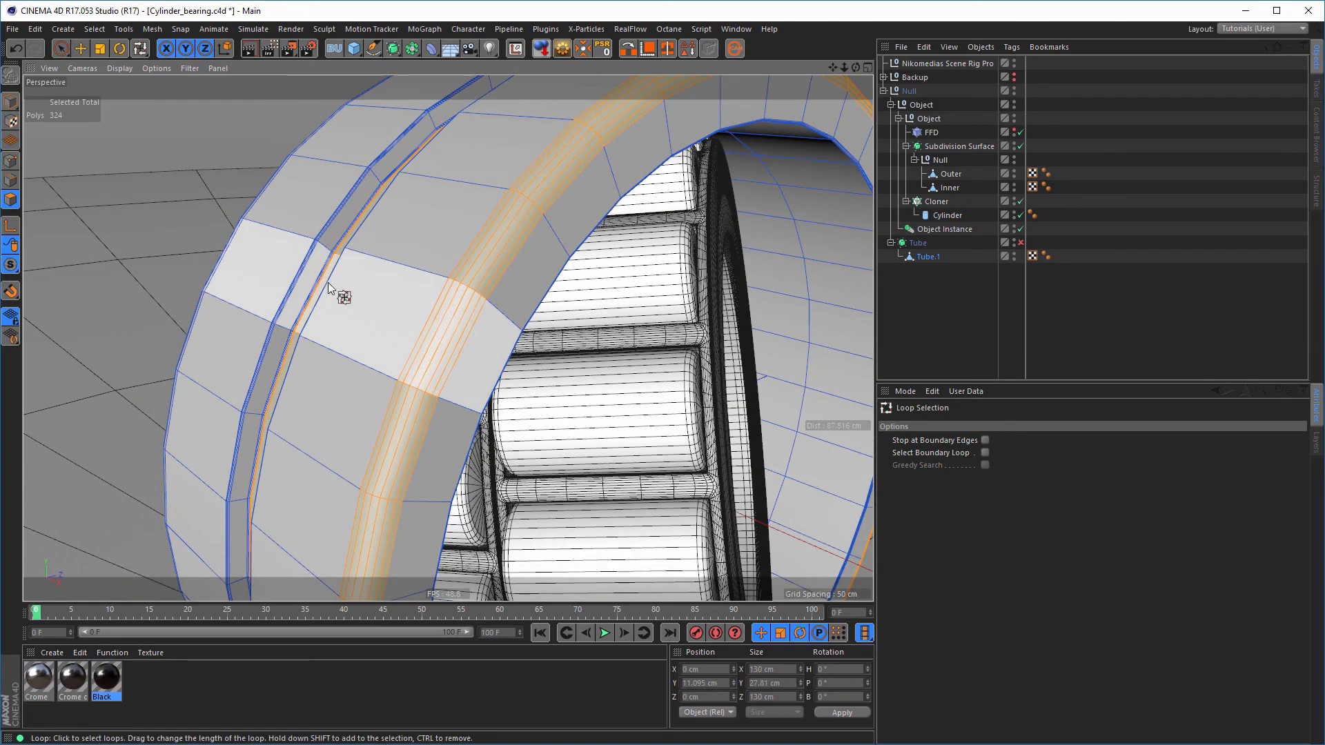
Loop-select the boundary strips of the opposite rounded rim and add the loops between them with Fill Selection
left_click_drag(284, 257, 354, 251, "alt")
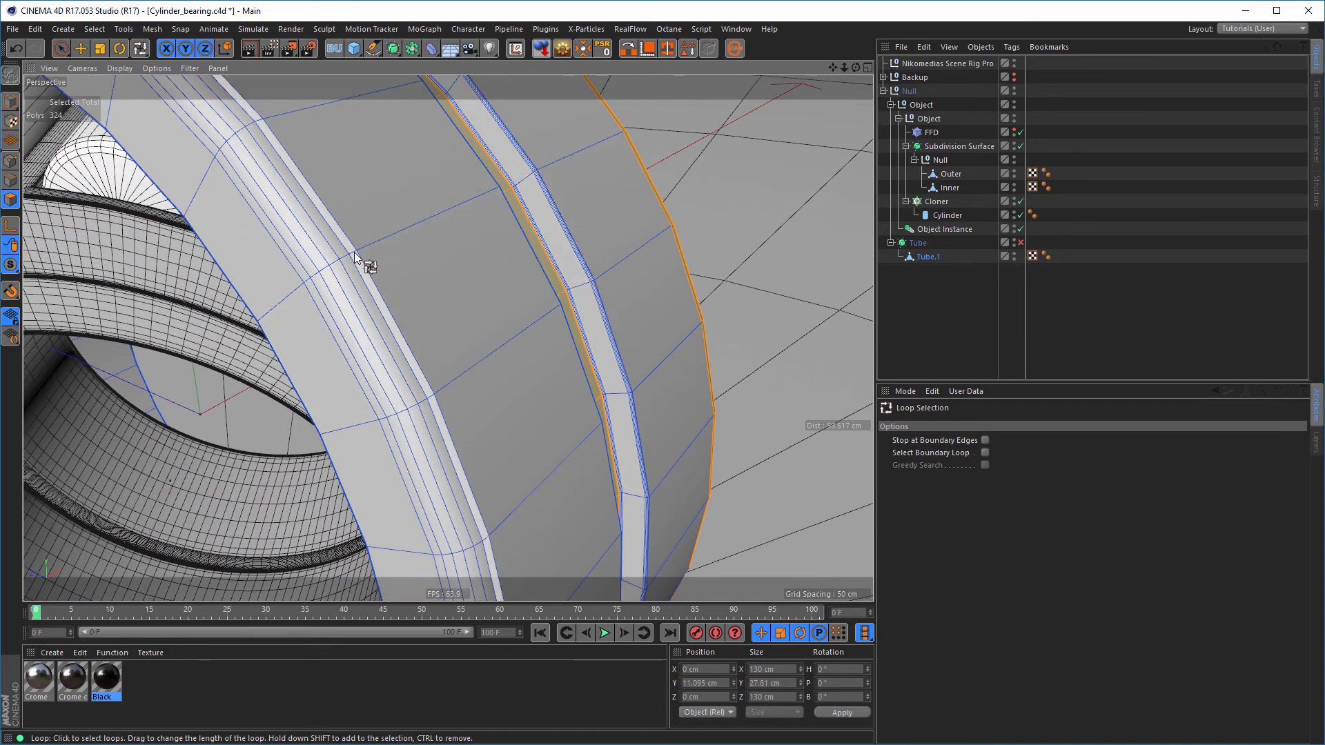
left_click(309, 287, "shift")
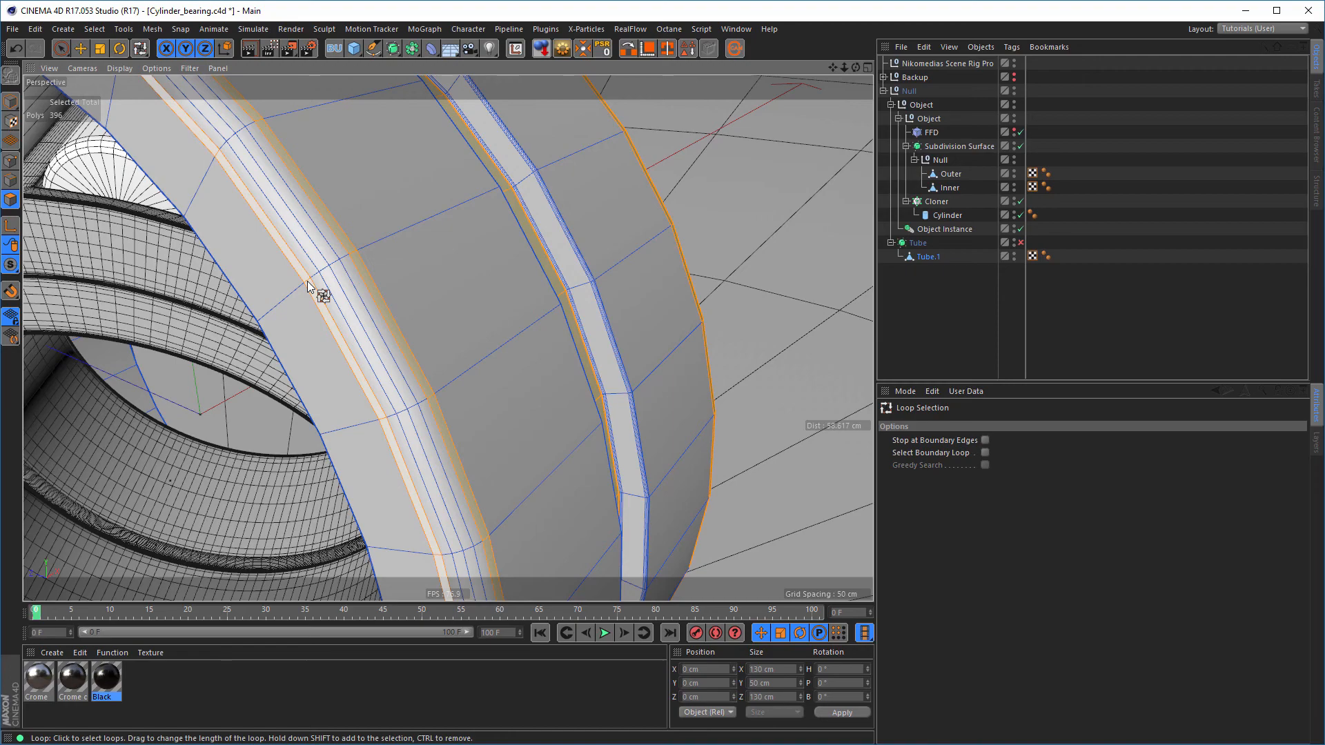
key("u")
key("i")
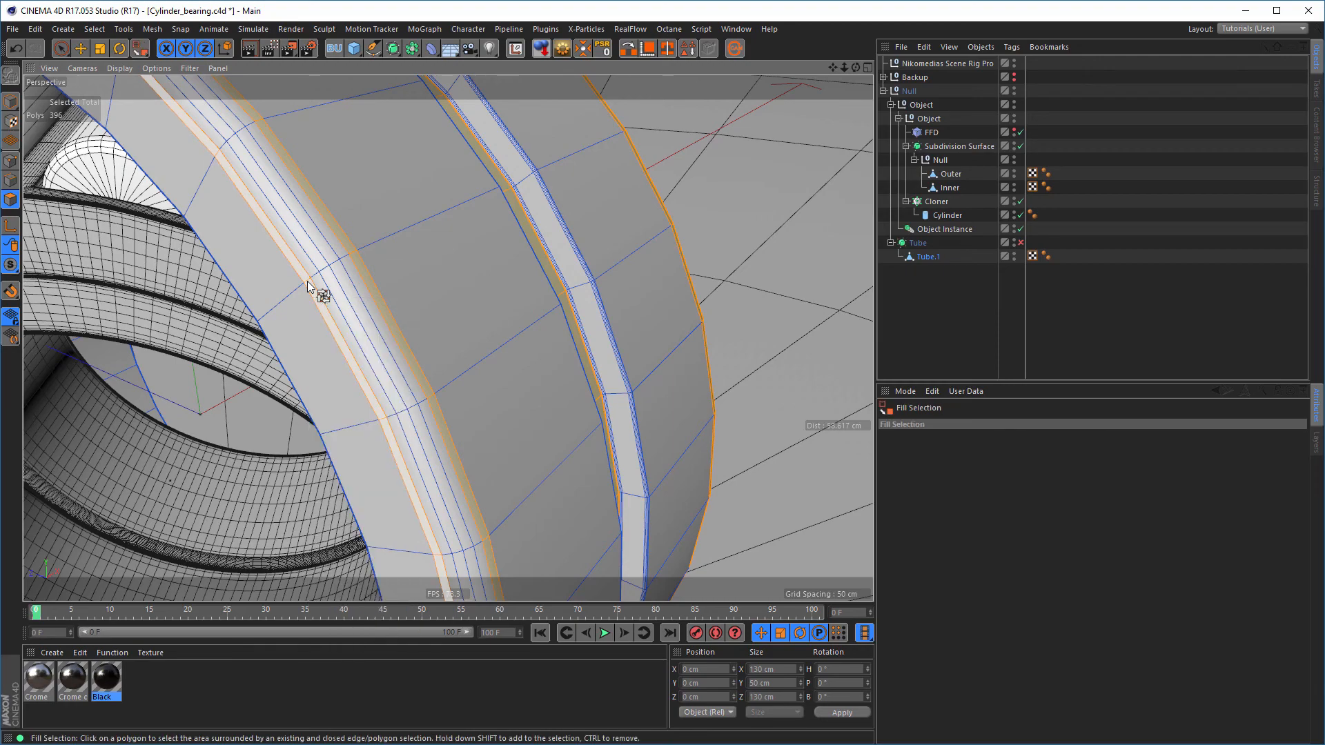
left_click(321, 263, "shift")
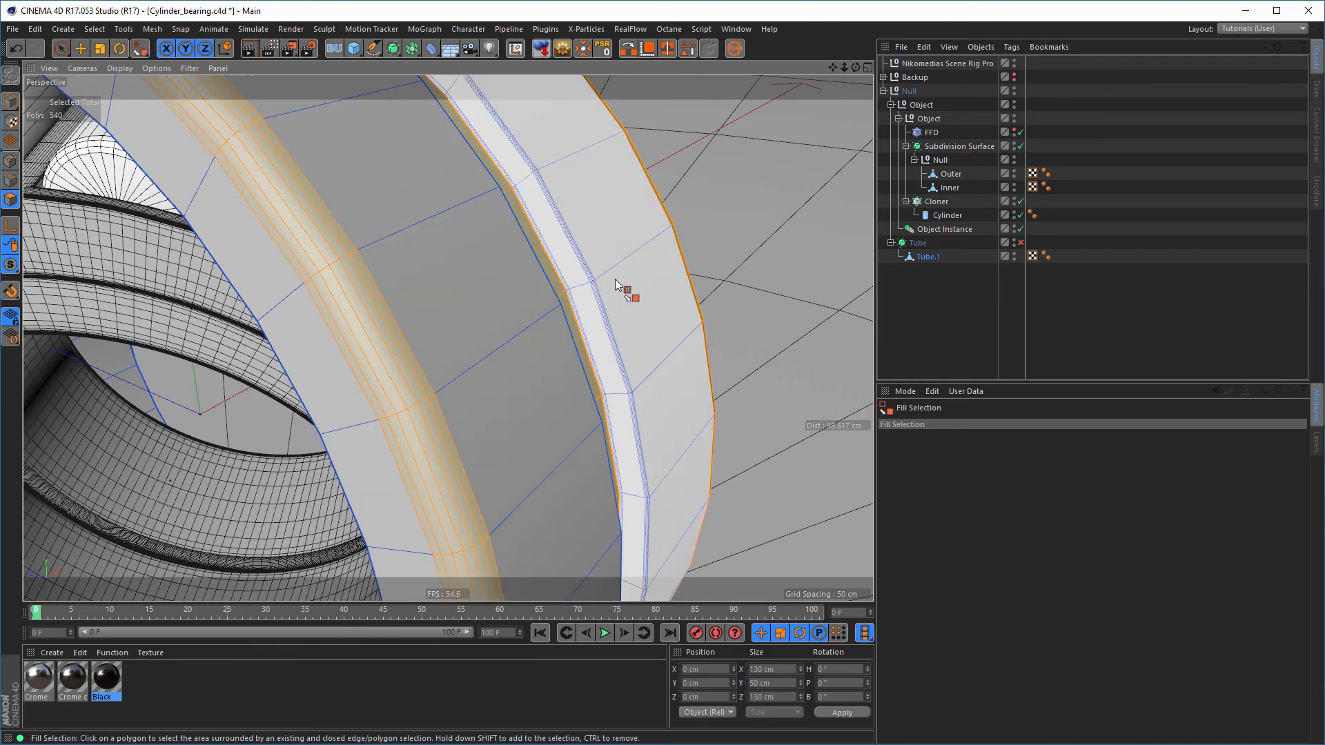
Store the selected ring polygons in a polygon selection tag on Tube.1 and return to Model mode
left_click_drag(615, 279, 561, 254, "alt")
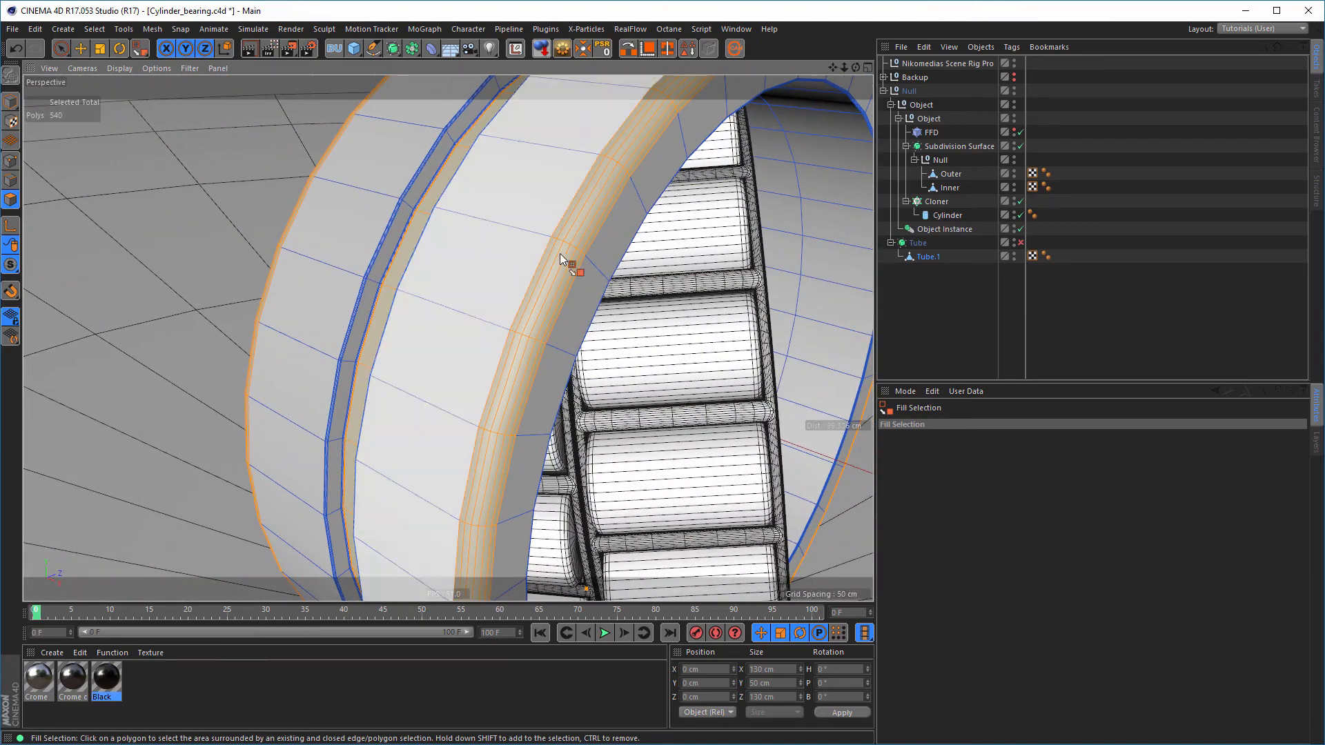
left_click(671, 51)
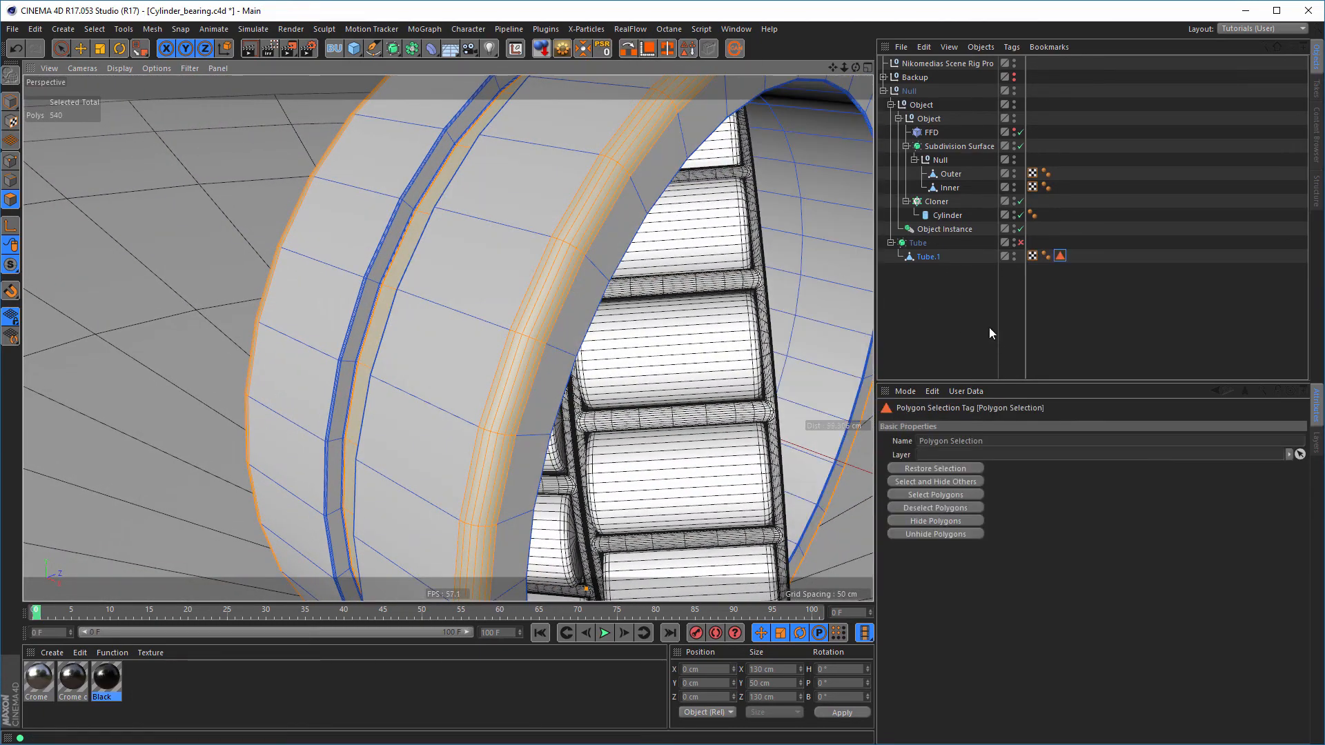
left_click(10, 102)
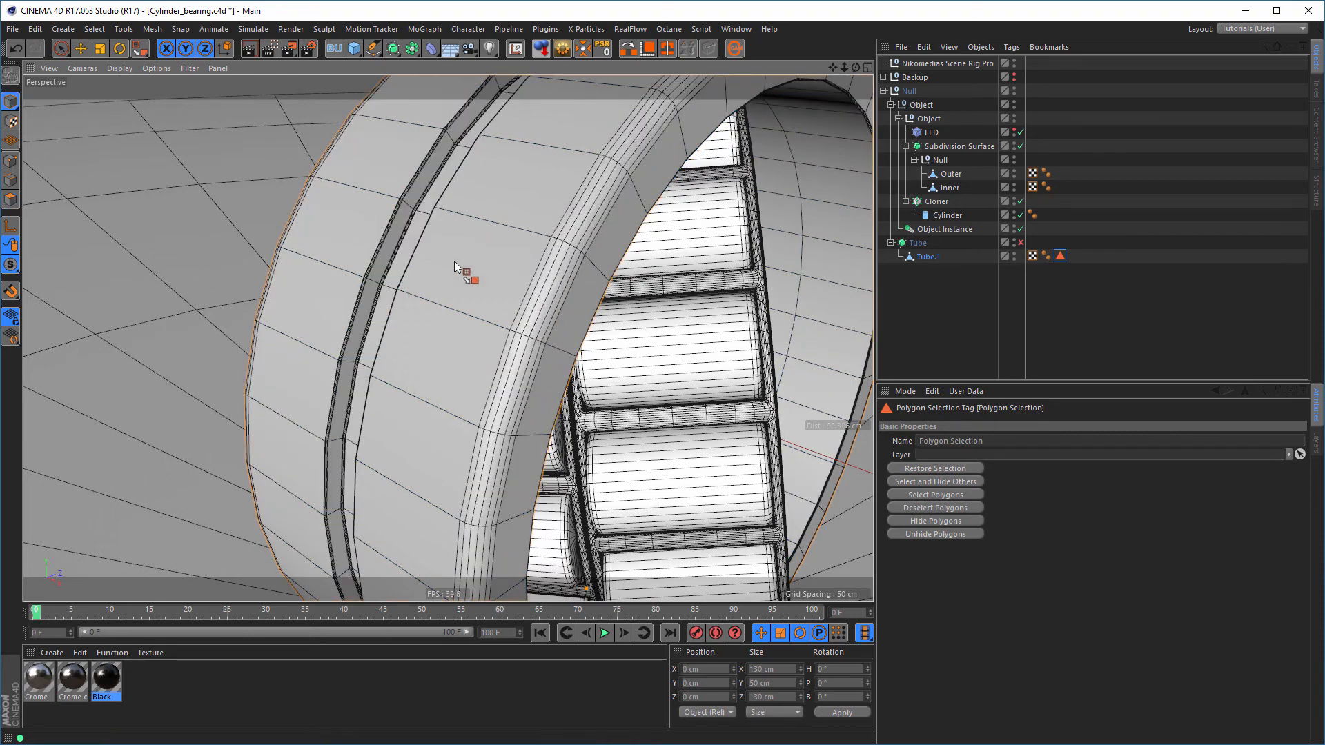
right_click_drag(504, 235, 383, 267, "alt")
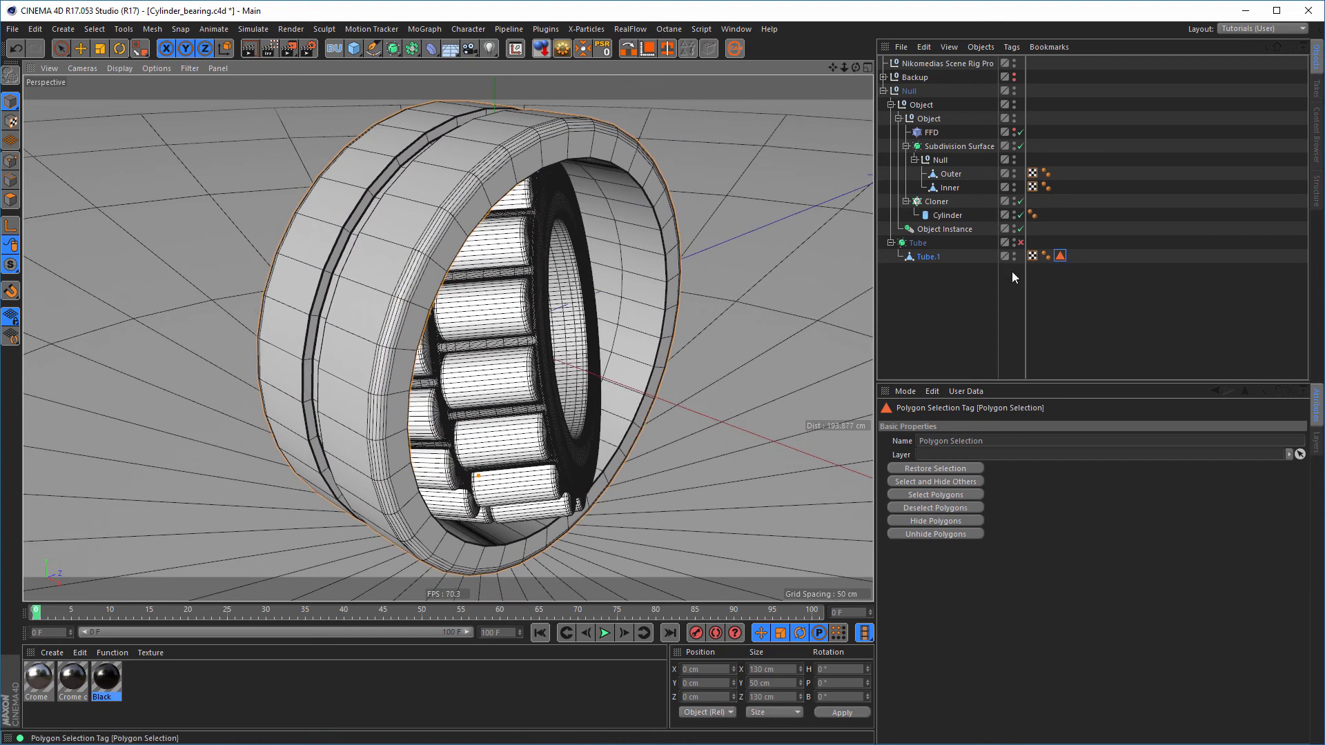
Apply Crome to Tube.1 and add Crome dark restricted to the stored polygon selection
left_click(39, 680)
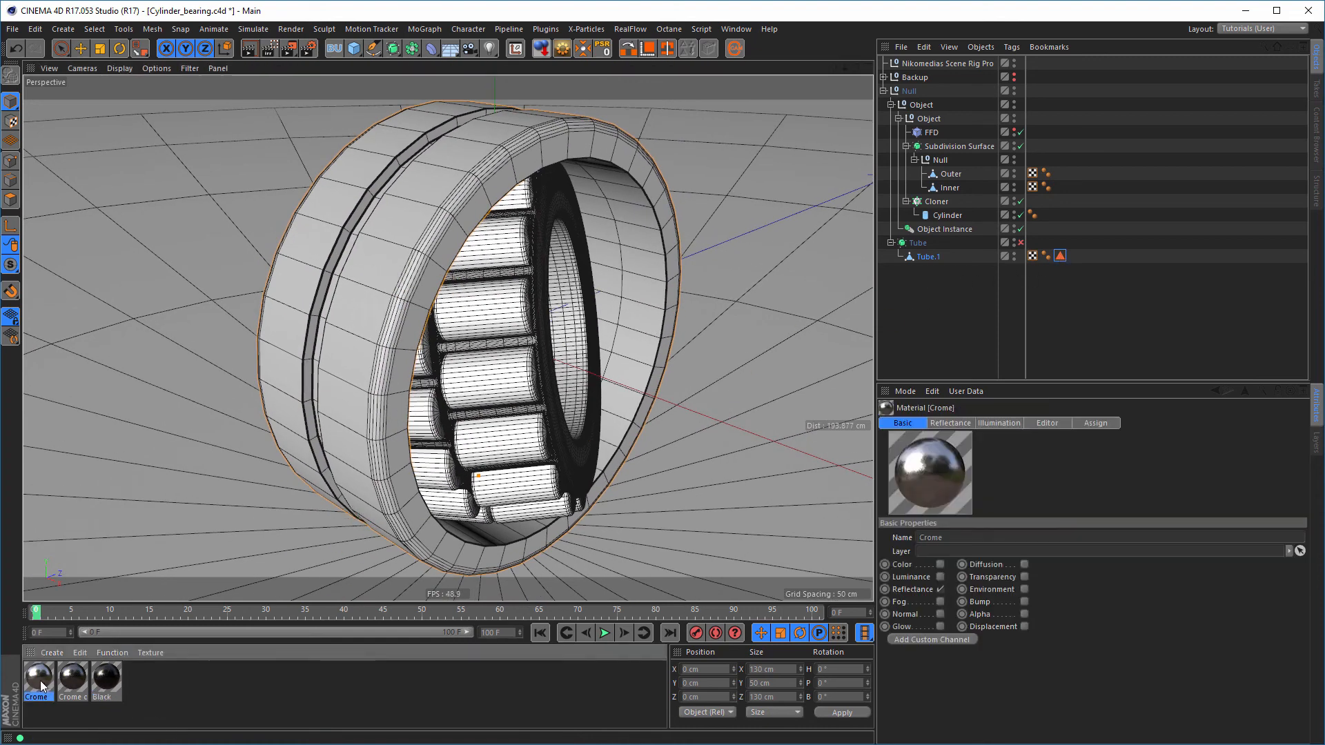
left_click_drag(809, 542, 928, 259)
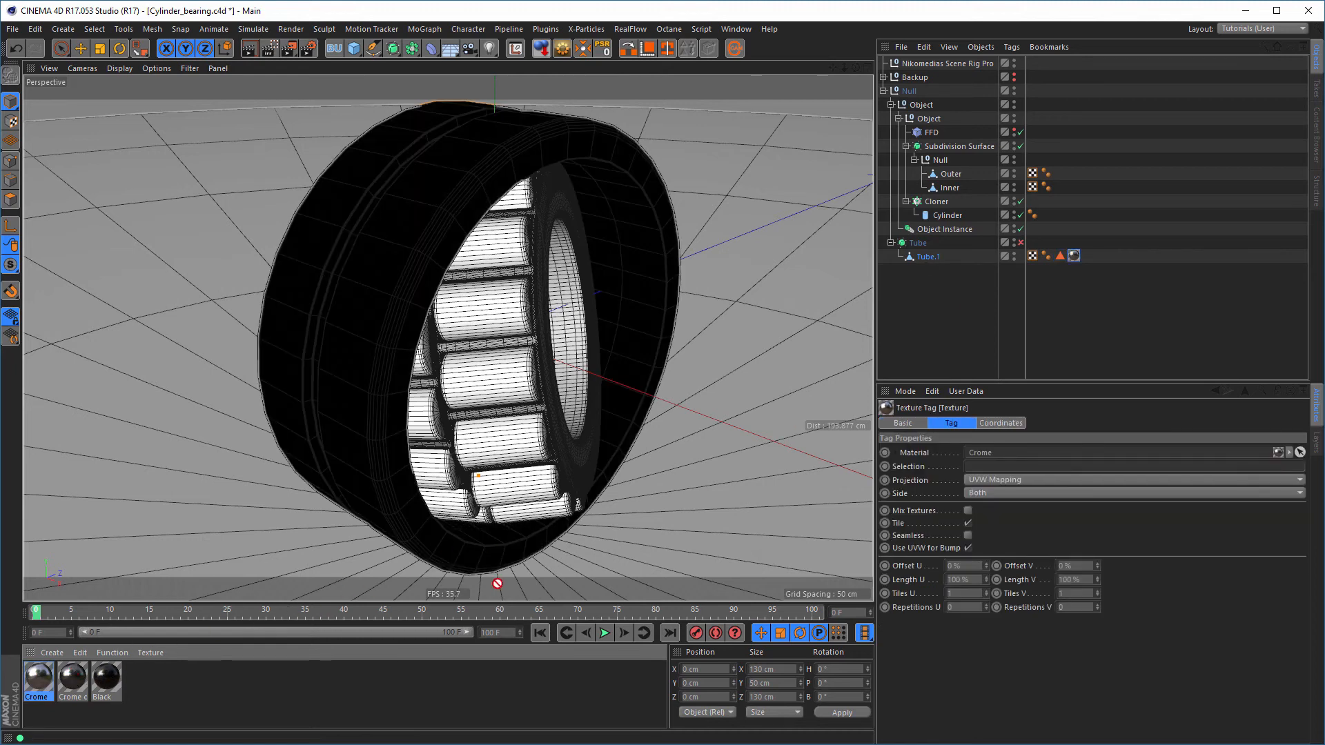
left_click_drag(932, 261, 933, 260)
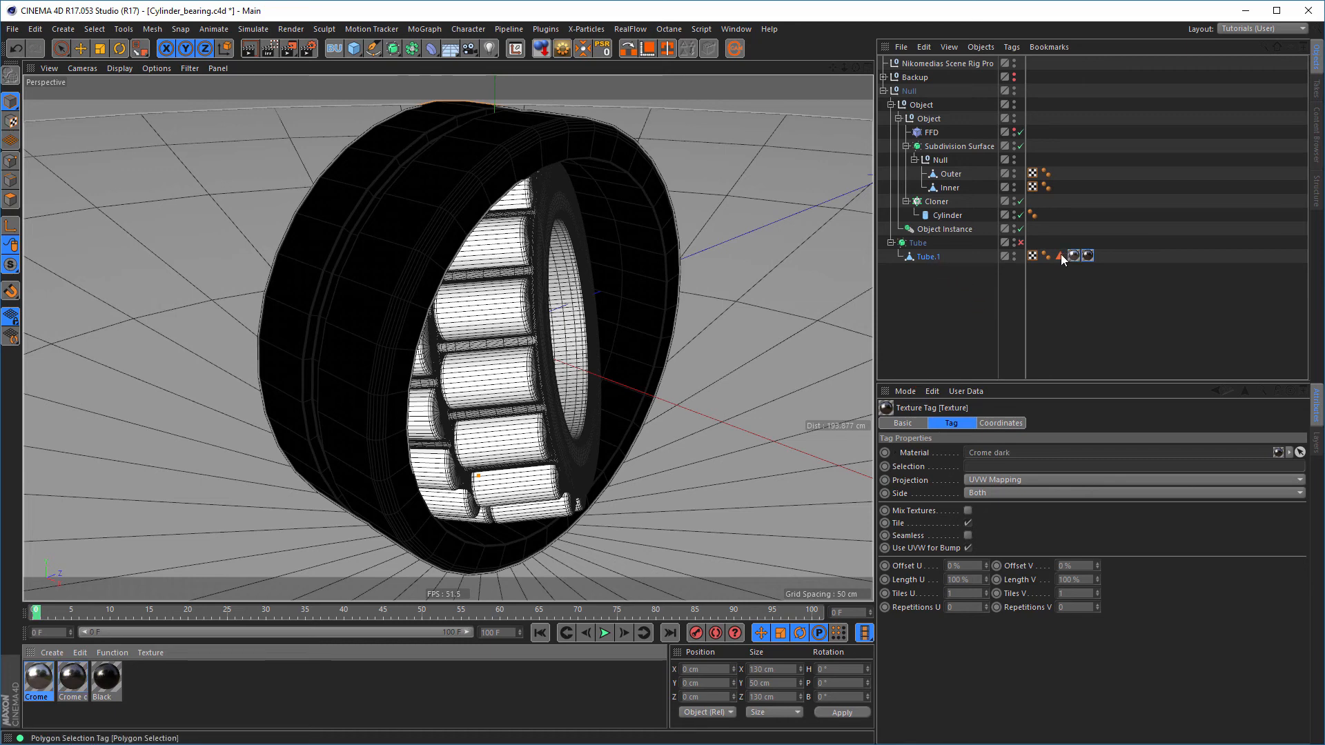
left_click_drag(1005, 449, 985, 470)
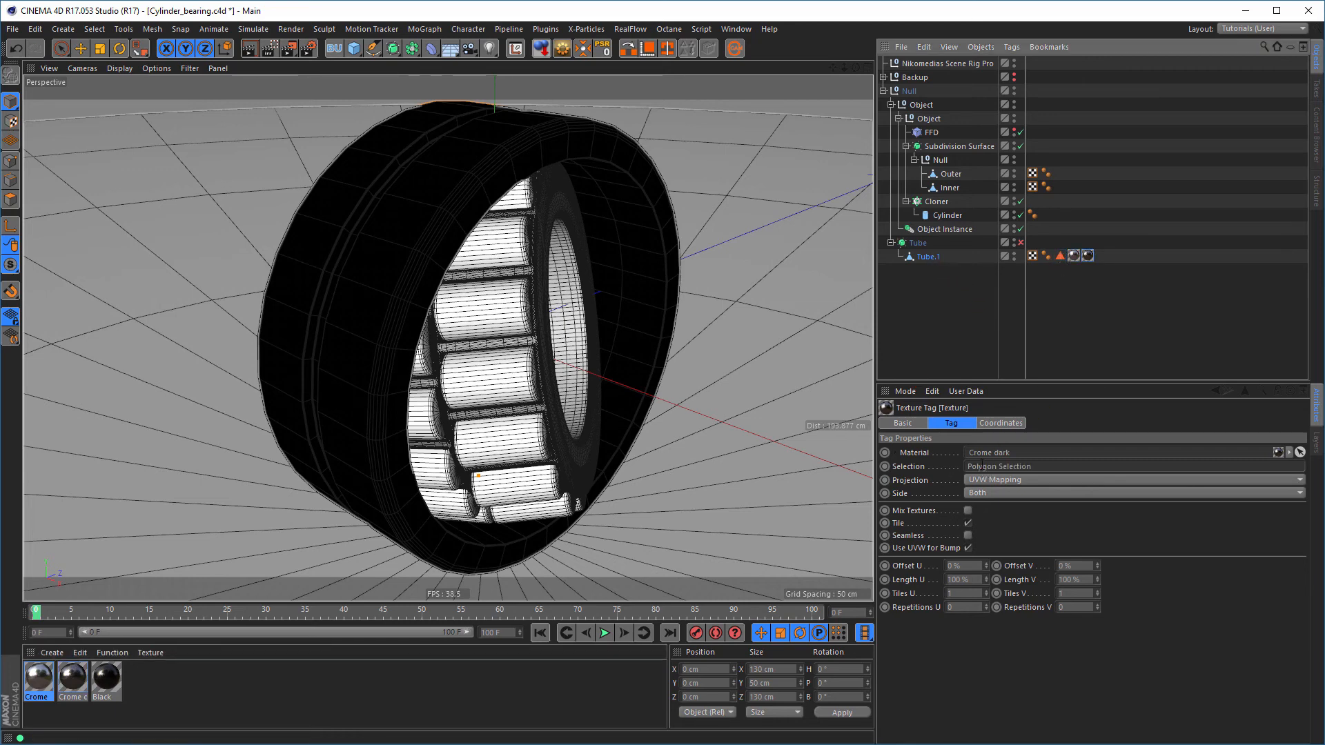
Switch the viewport to Quick Shading (Lines) and re-enable the Tube subdivision object
scroll(396, 285, "up", 1)
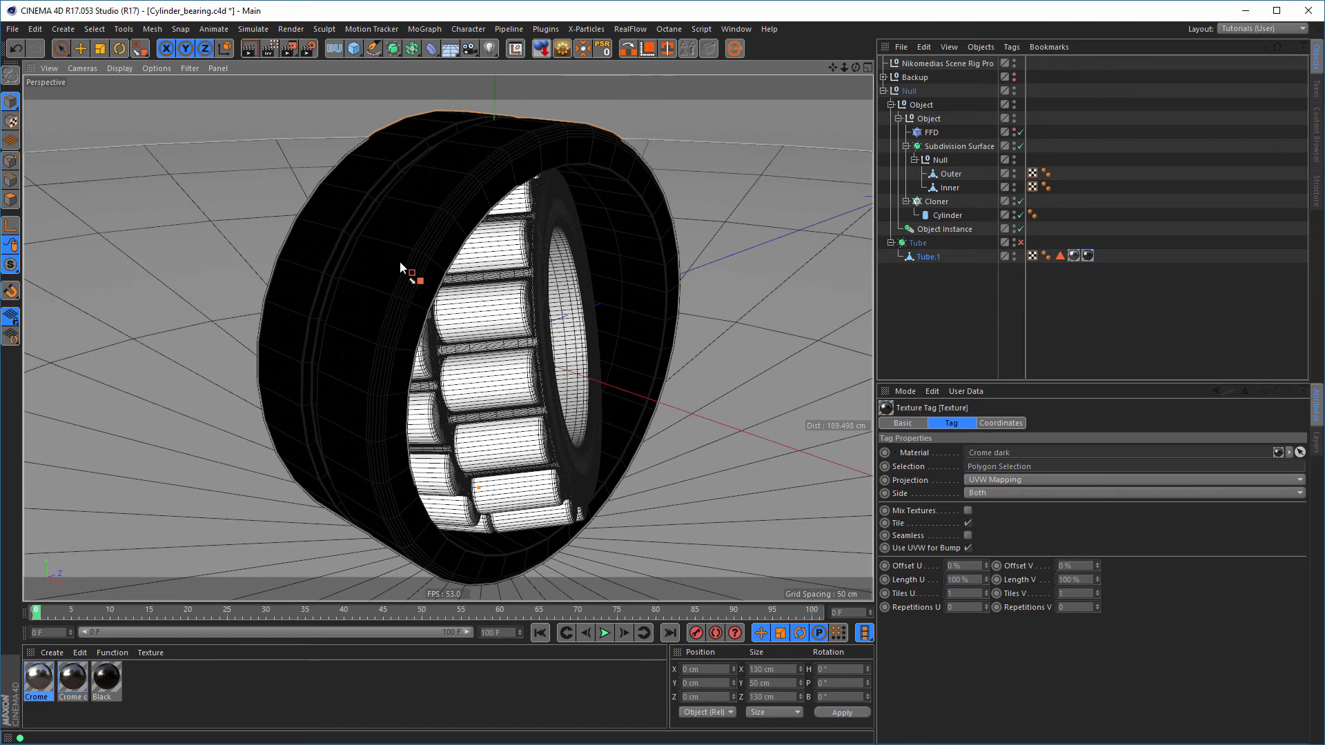
key("n")
key("d")
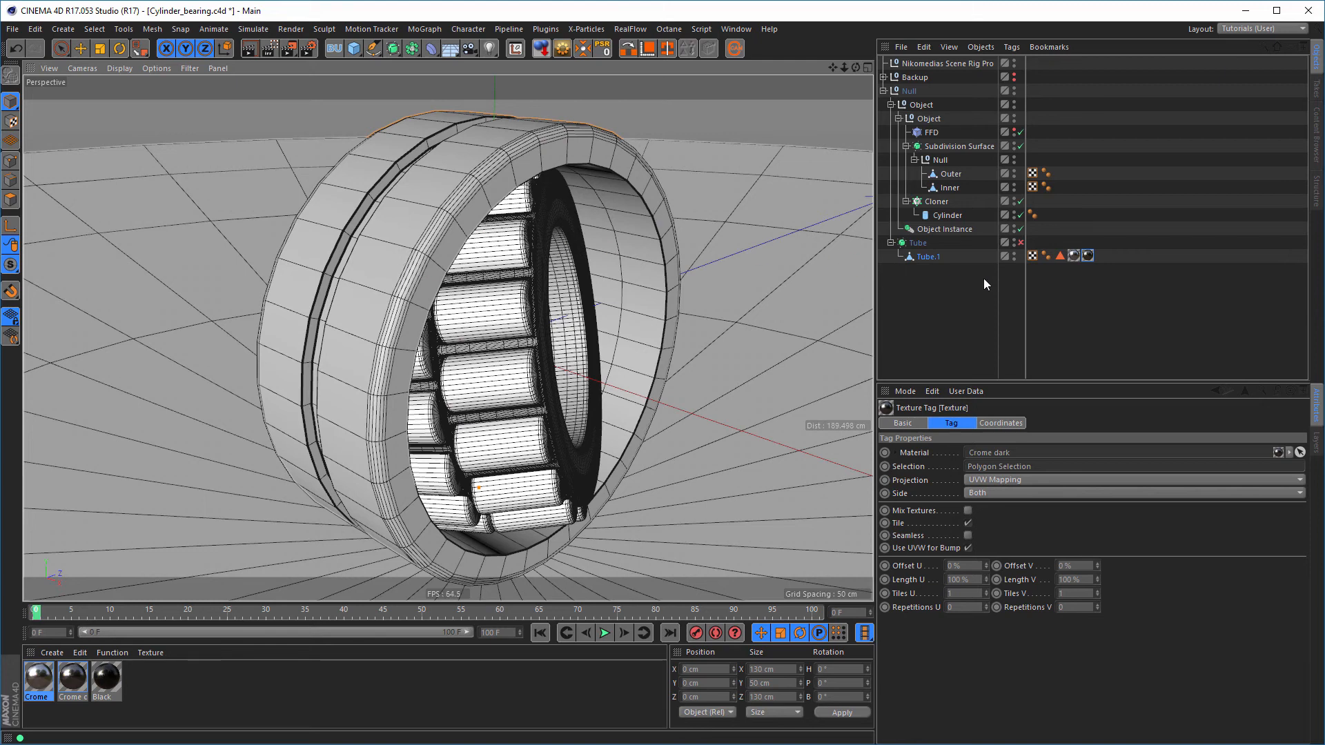
left_click(1020, 243)
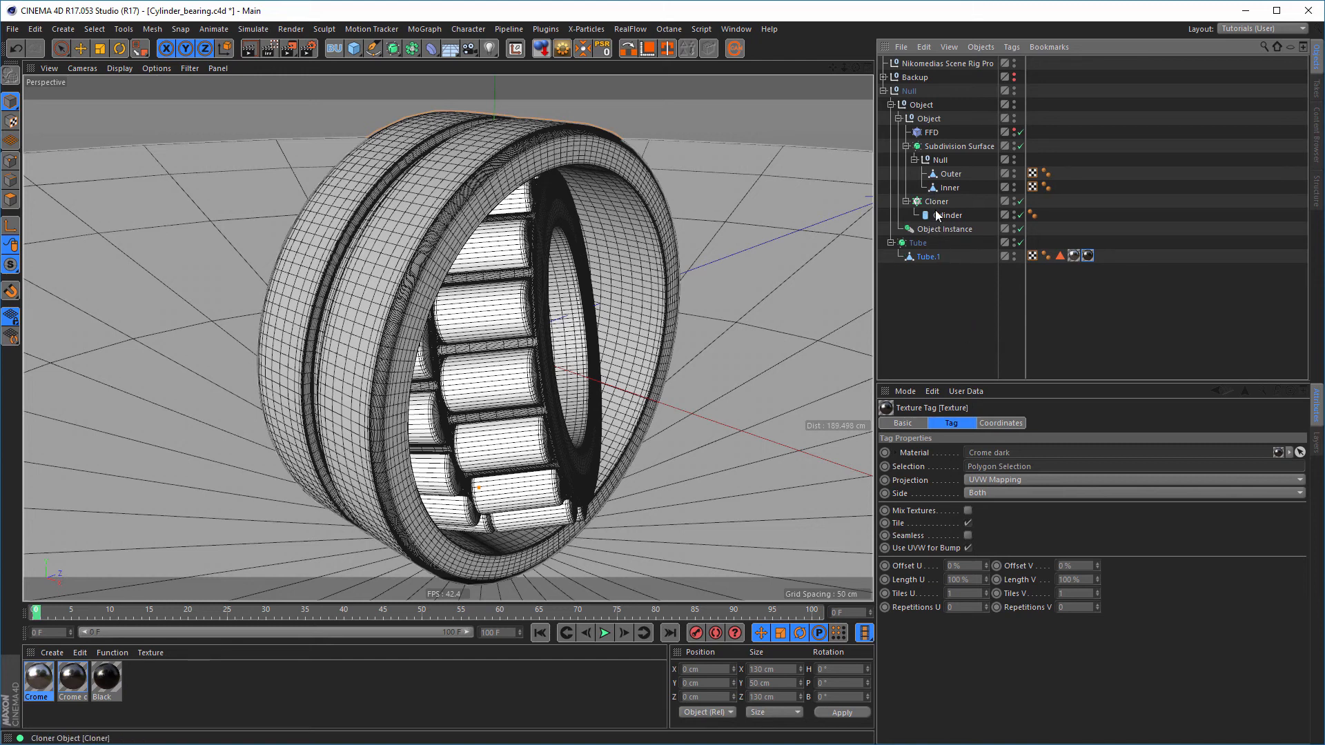
Assign Crome to the Cylinder rollers and the Inner cage part, and Black to the Outer part
left_click_drag(35, 682, 733, 473)
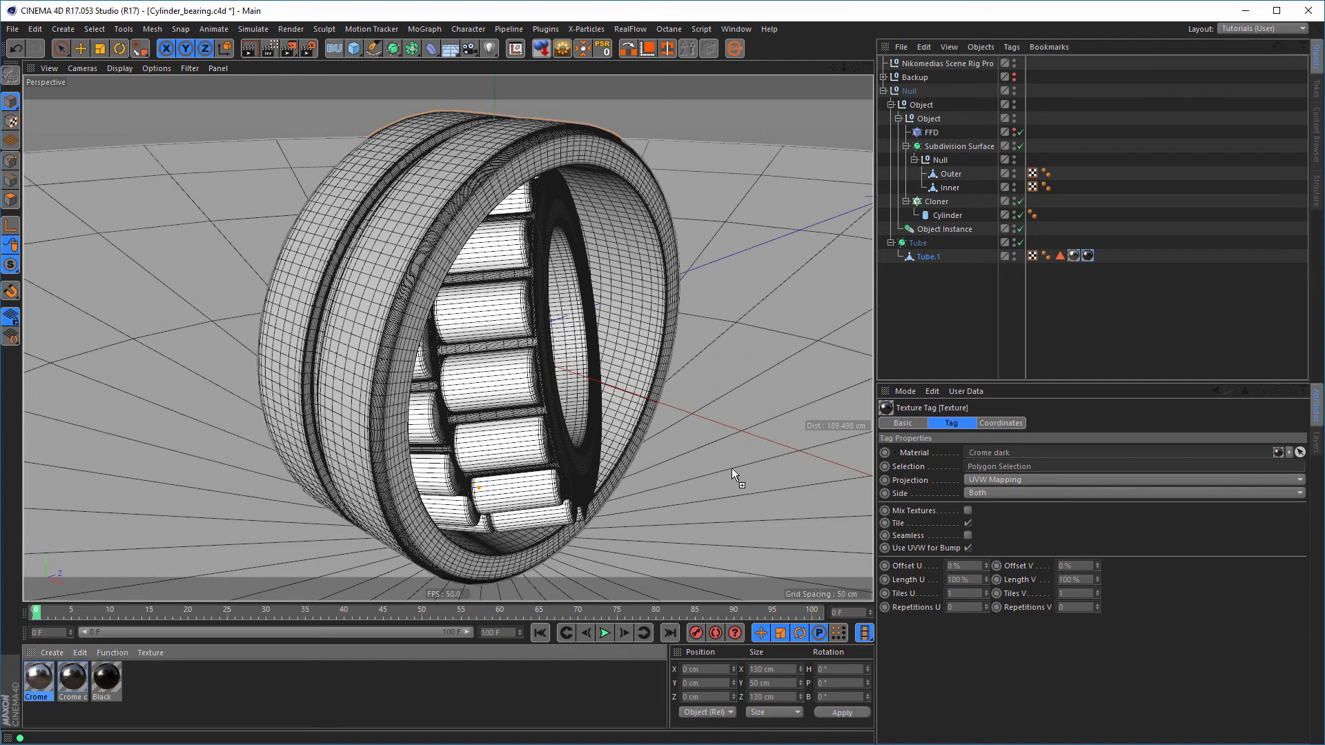
left_click_drag(965, 245, 953, 216)
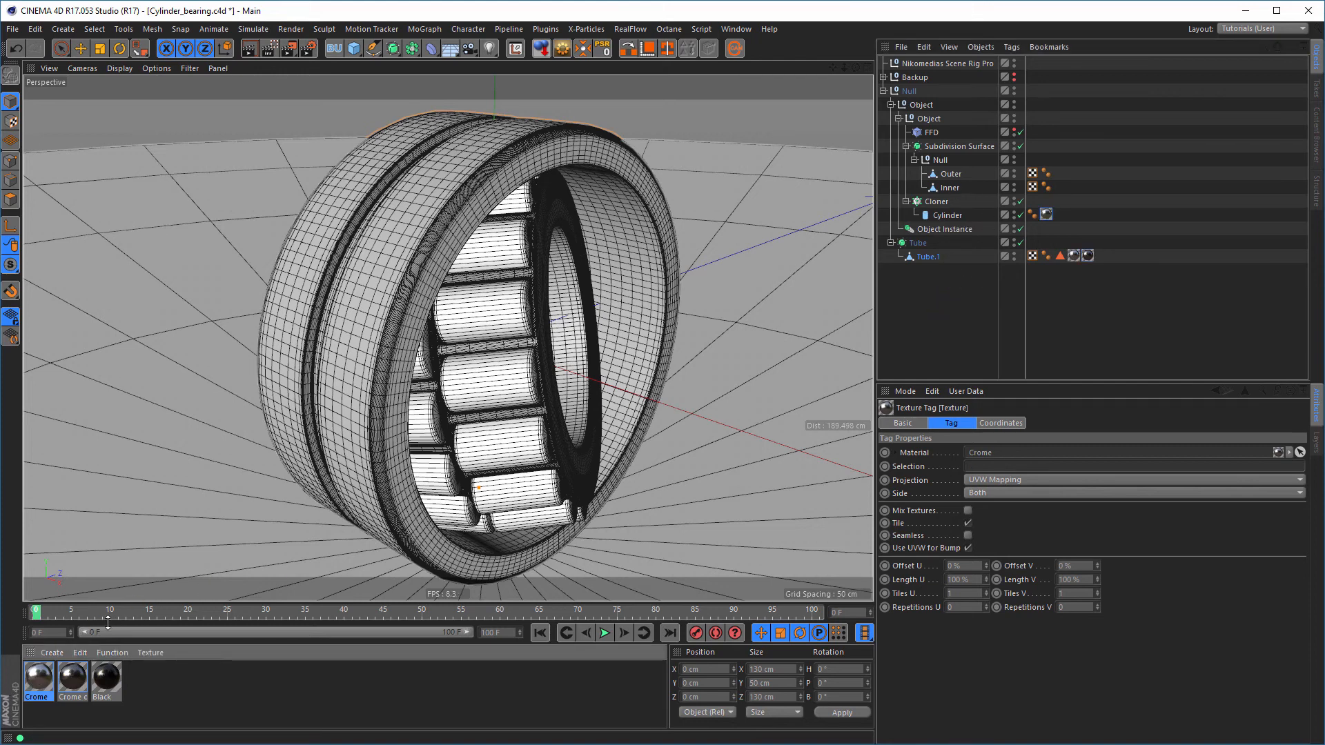
left_click_drag(54, 685, 951, 192)
left_click_drag(235, 649, 956, 178)
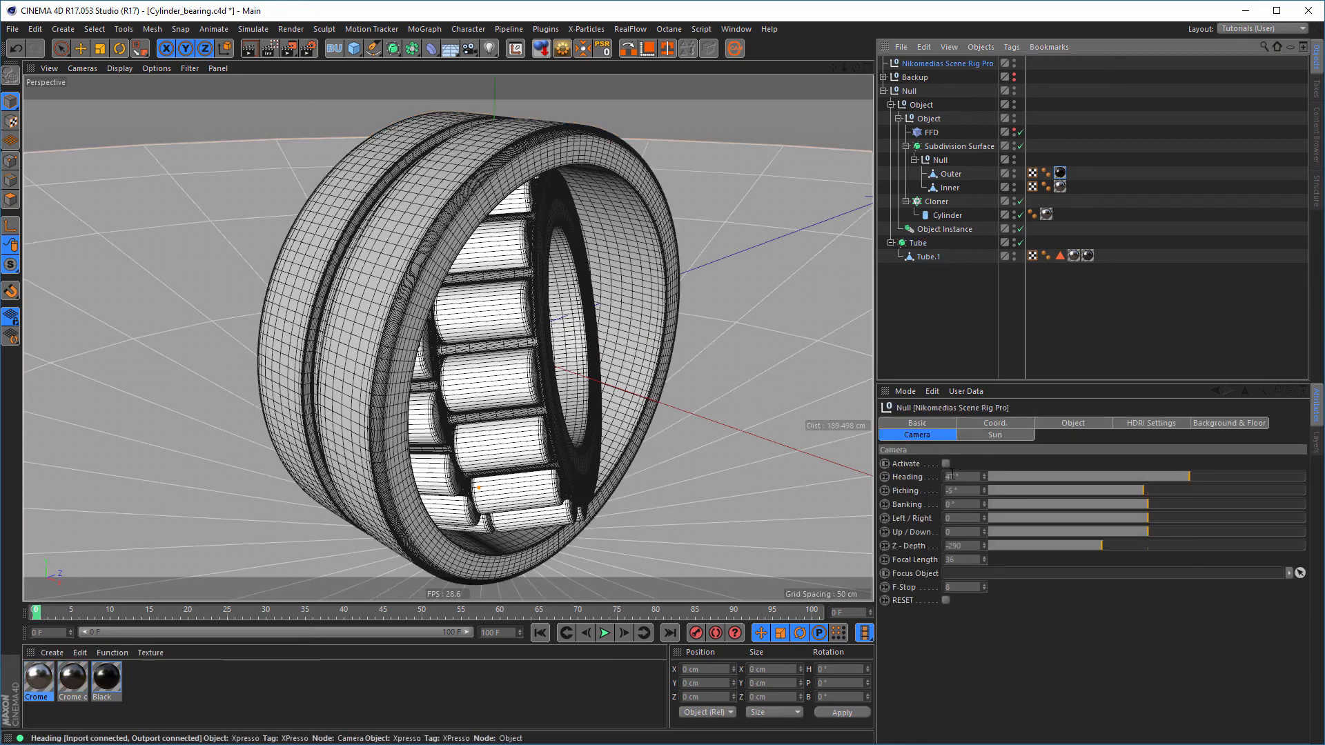
Activate the scene rig's camera and load 07_Ref.hdr from the Studios presets as its HDRI file
left_click(947, 463)
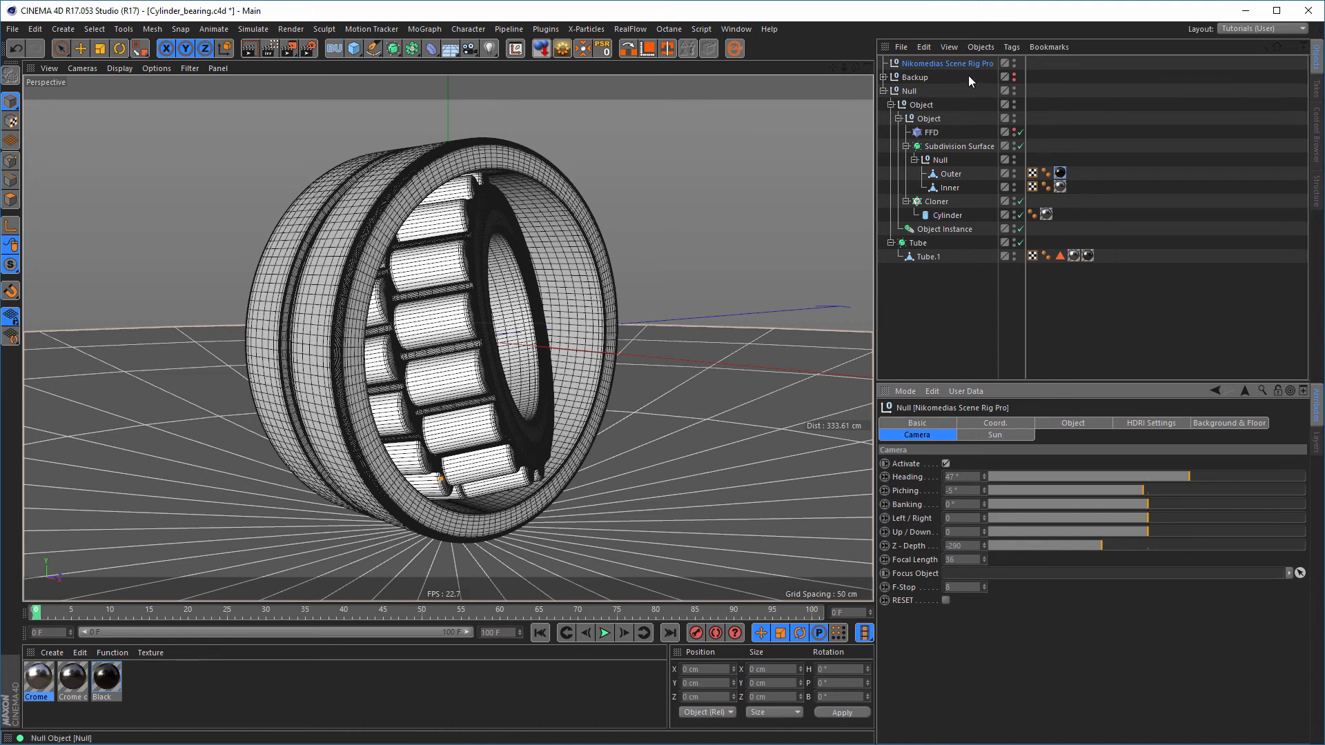
left_click(1224, 424)
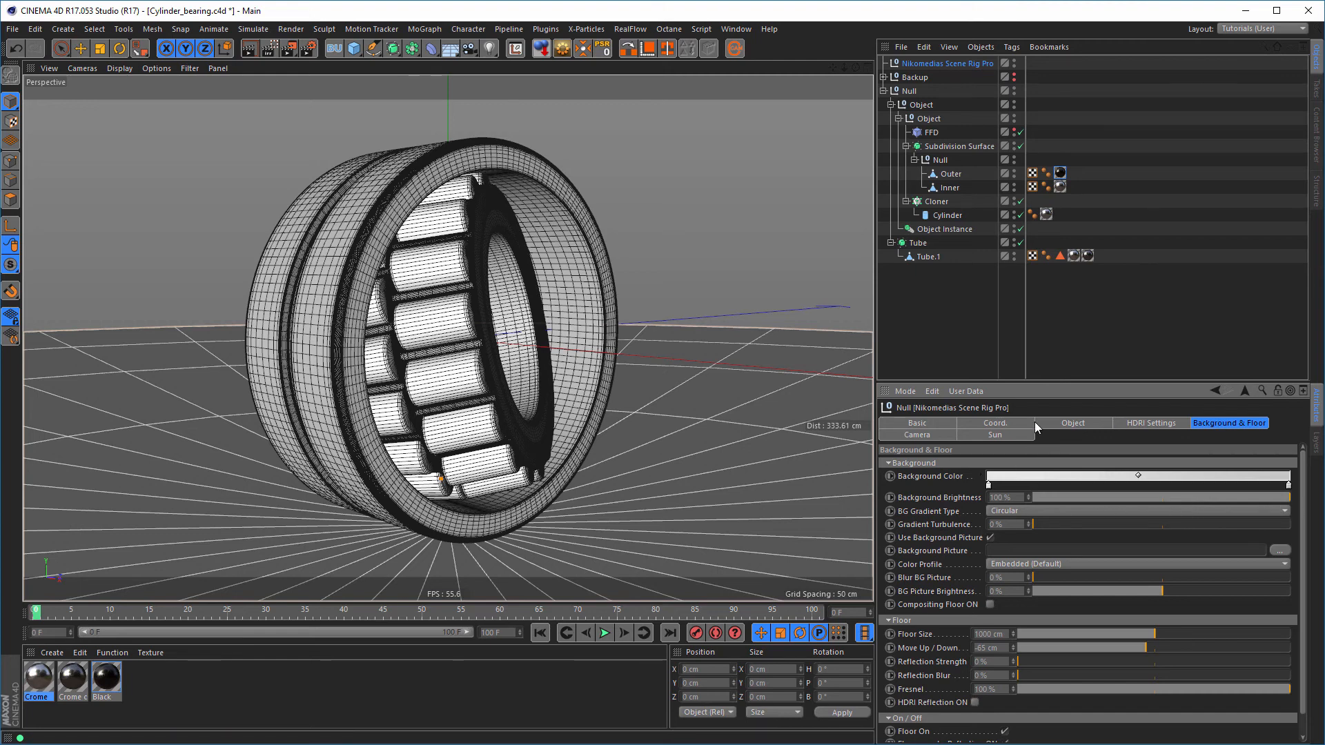
left_click(1124, 422)
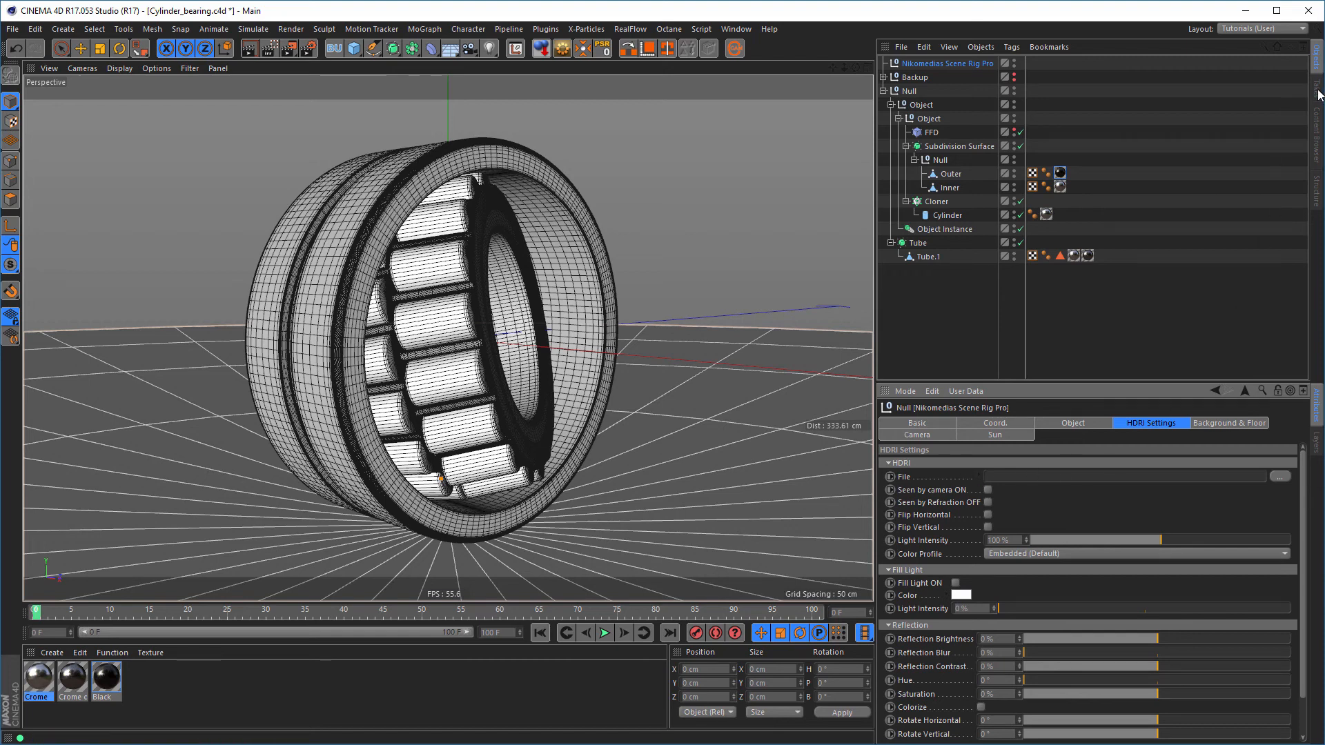
left_click(1318, 135)
double_click(937, 110)
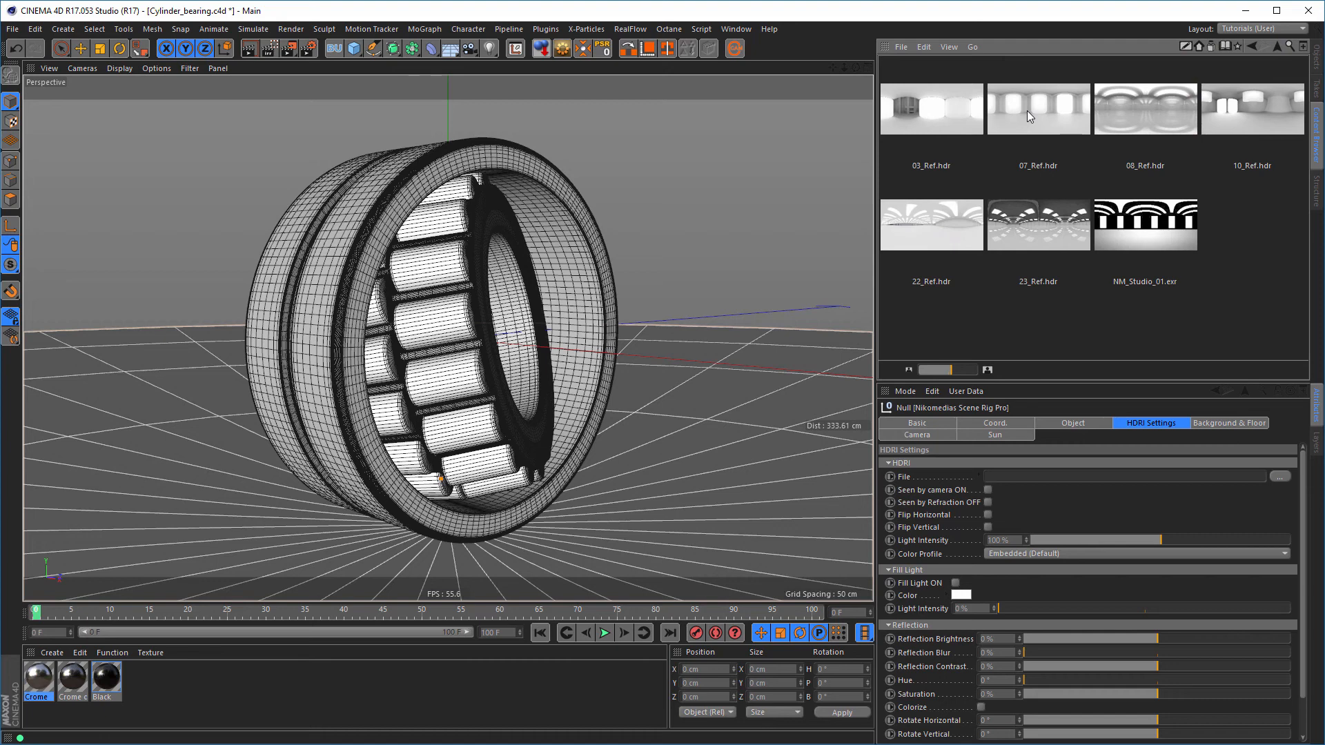
left_click_drag(1027, 111, 1021, 483)
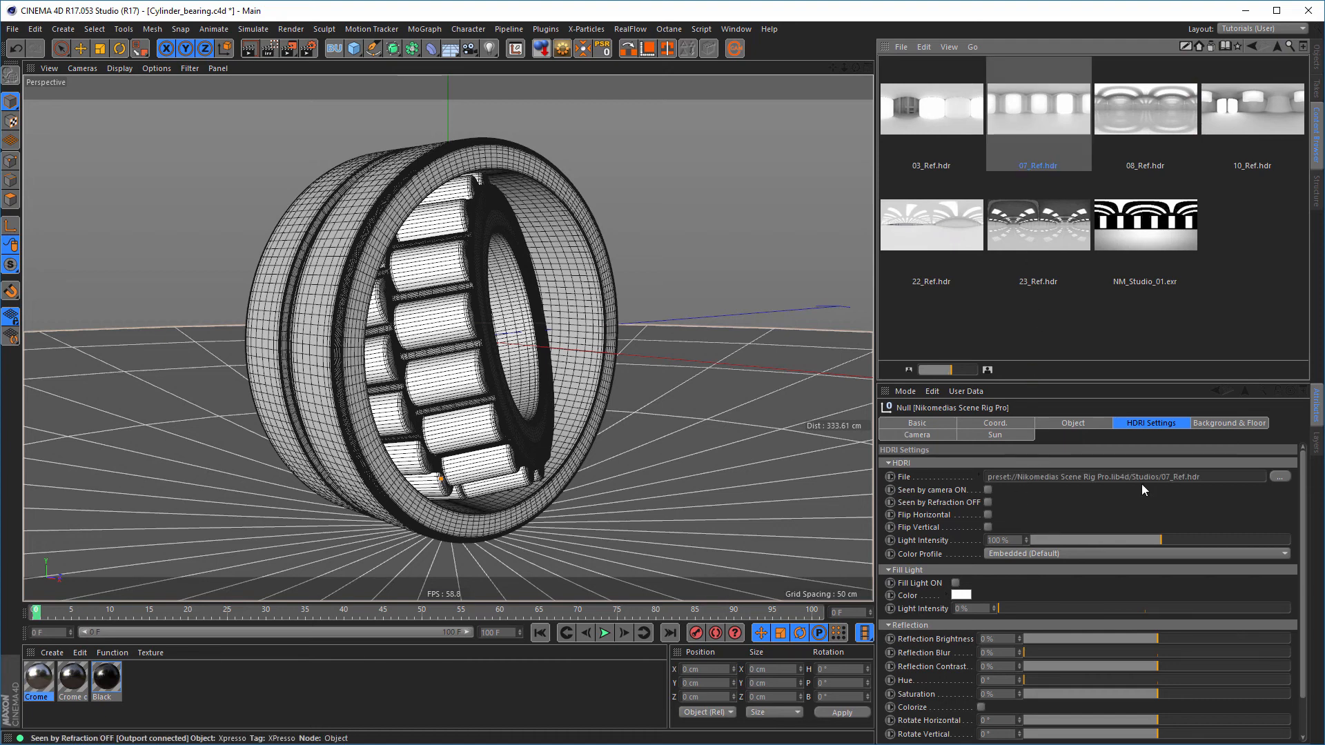
left_click(1316, 59)
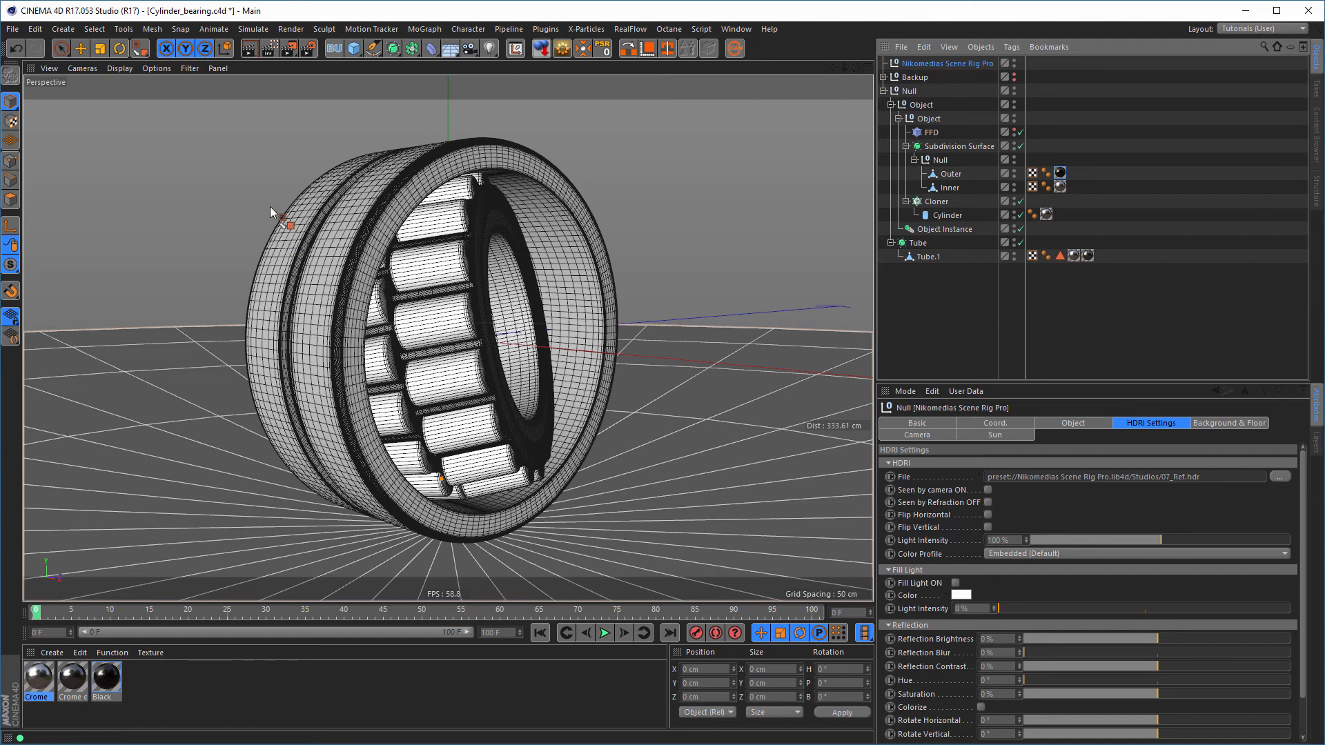
Activate the Low GI render setting preset as the one used for rendering
left_click(308, 48)
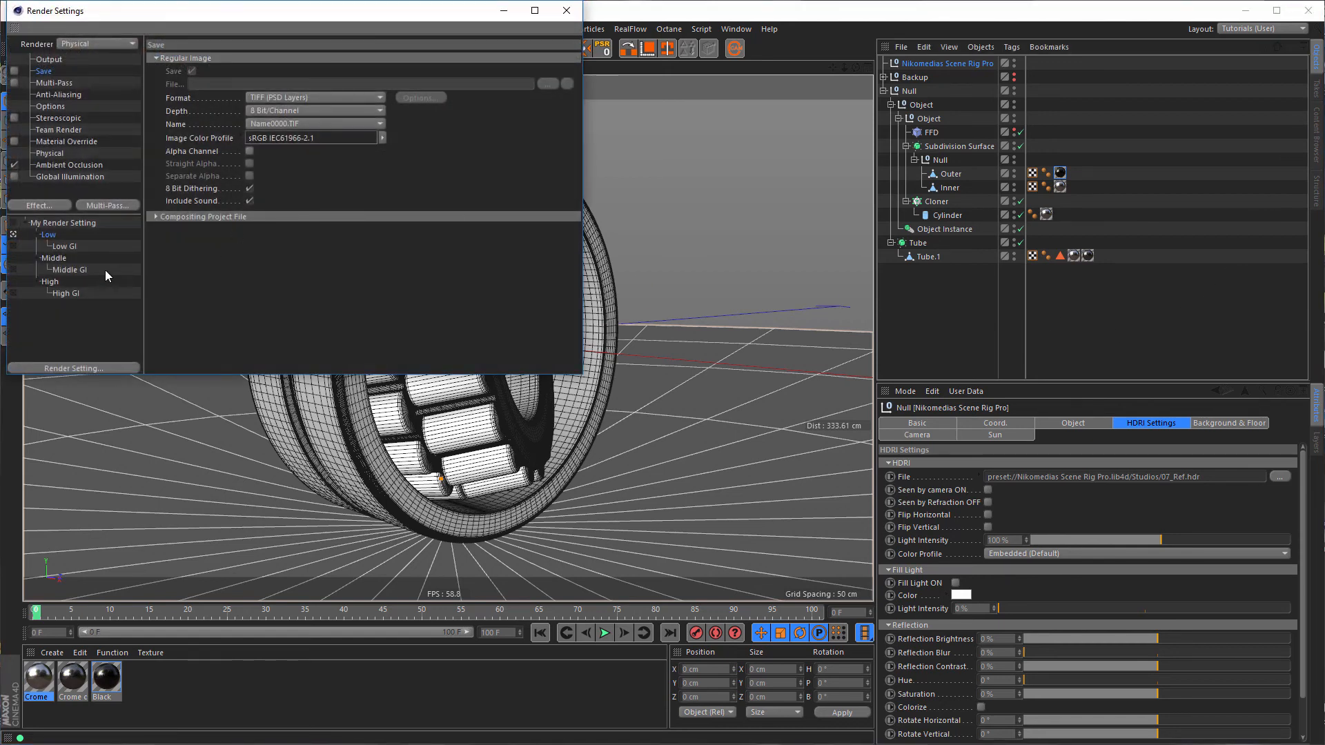
left_click_drag(196, 19, 250, 86)
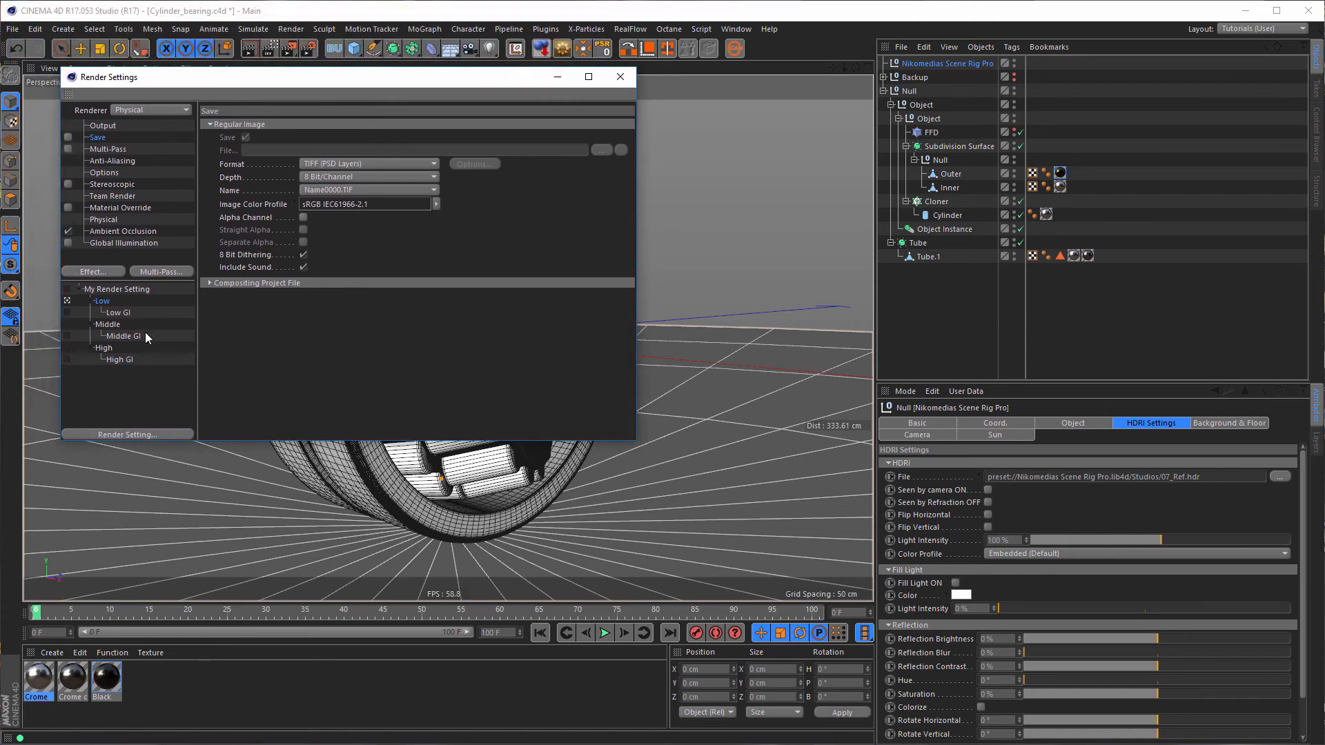
left_click(68, 312)
left_click(620, 76)
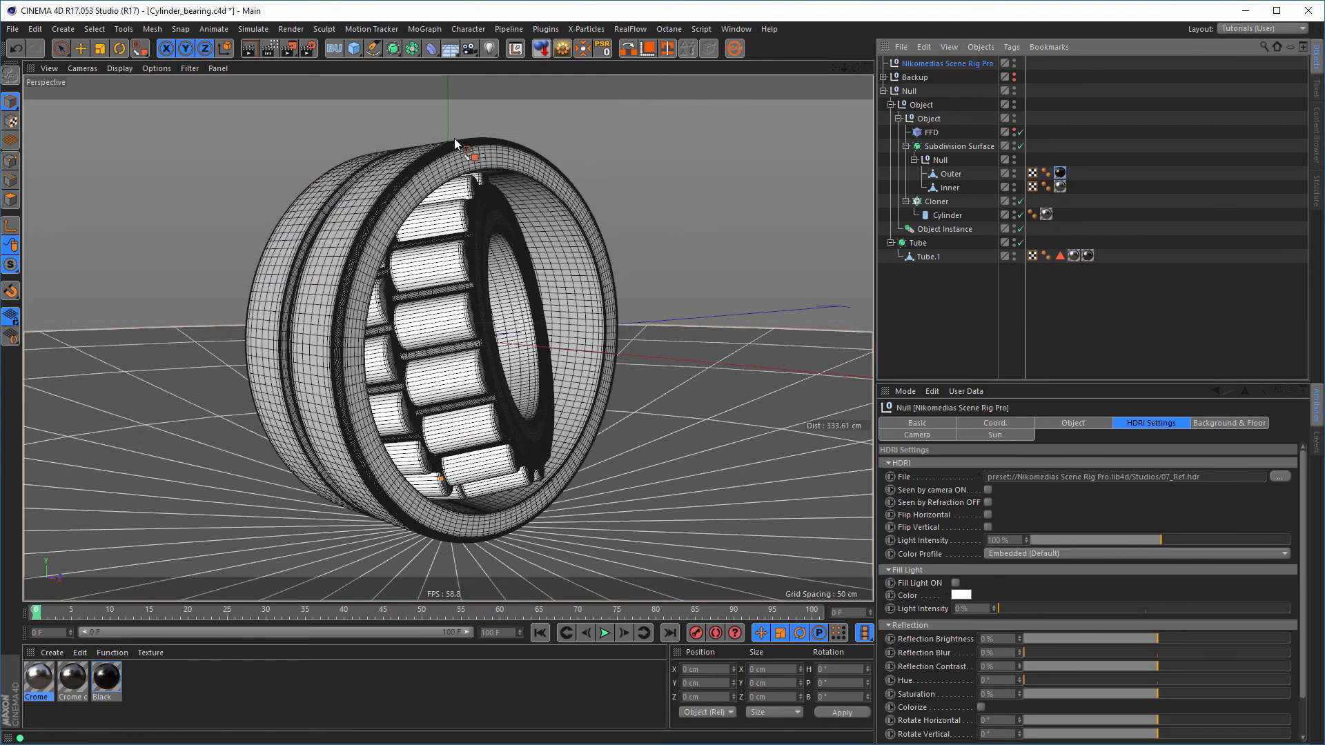
Start an interactive render region in the perspective view and disable Use Background Picture in the scene rig
left_click_drag(273, 53, 297, 70)
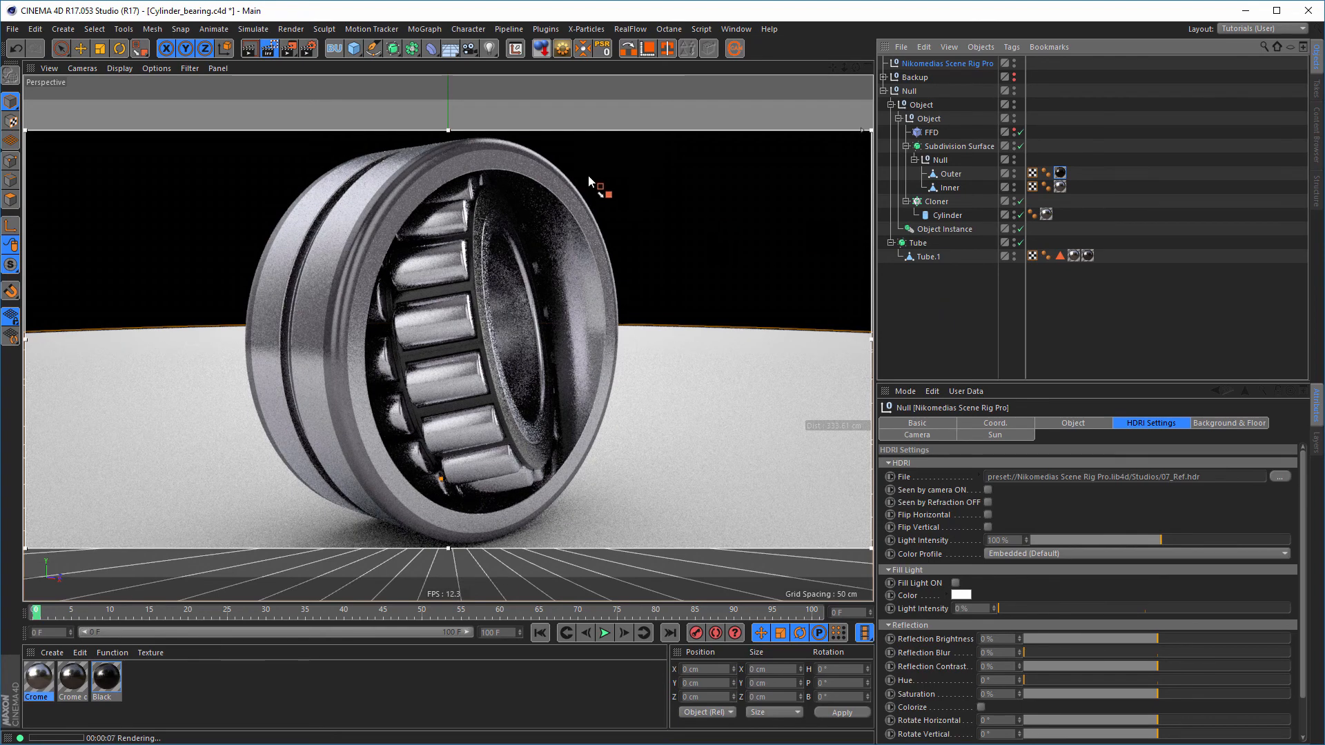
left_click(1227, 424)
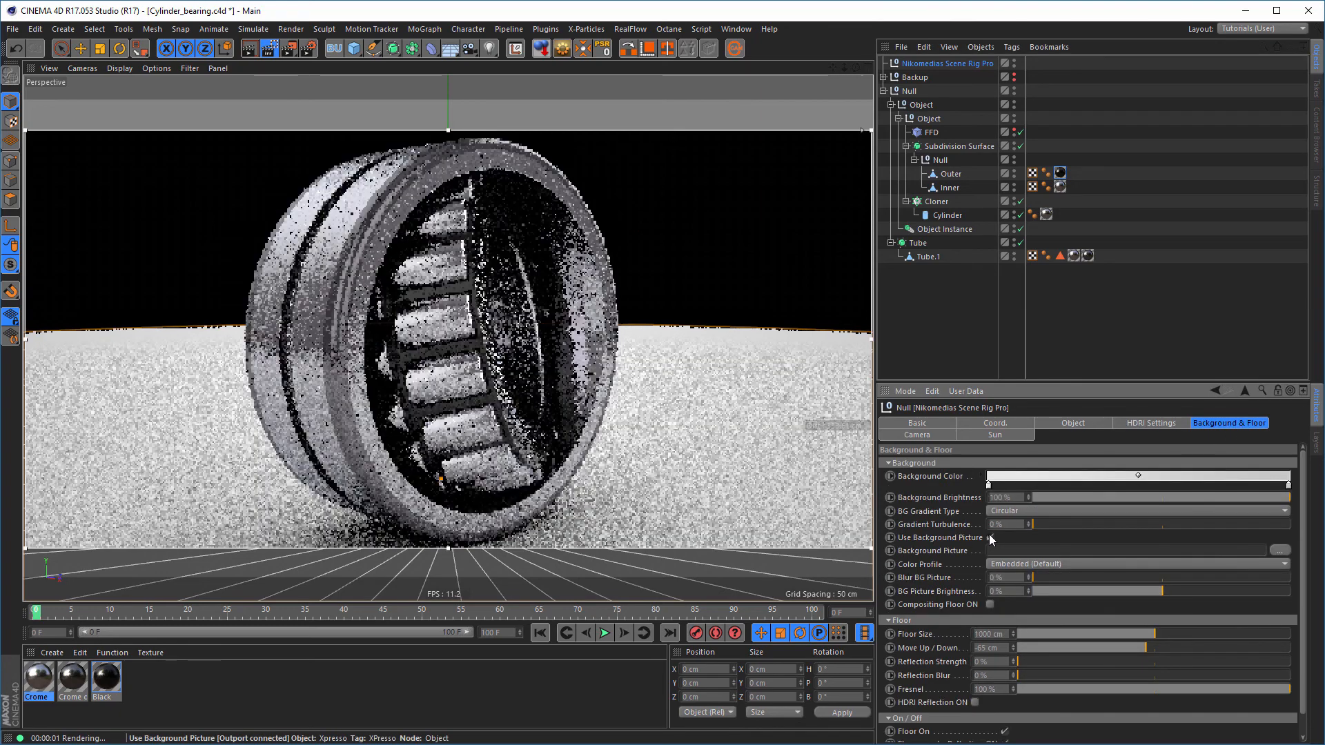
left_click(990, 538)
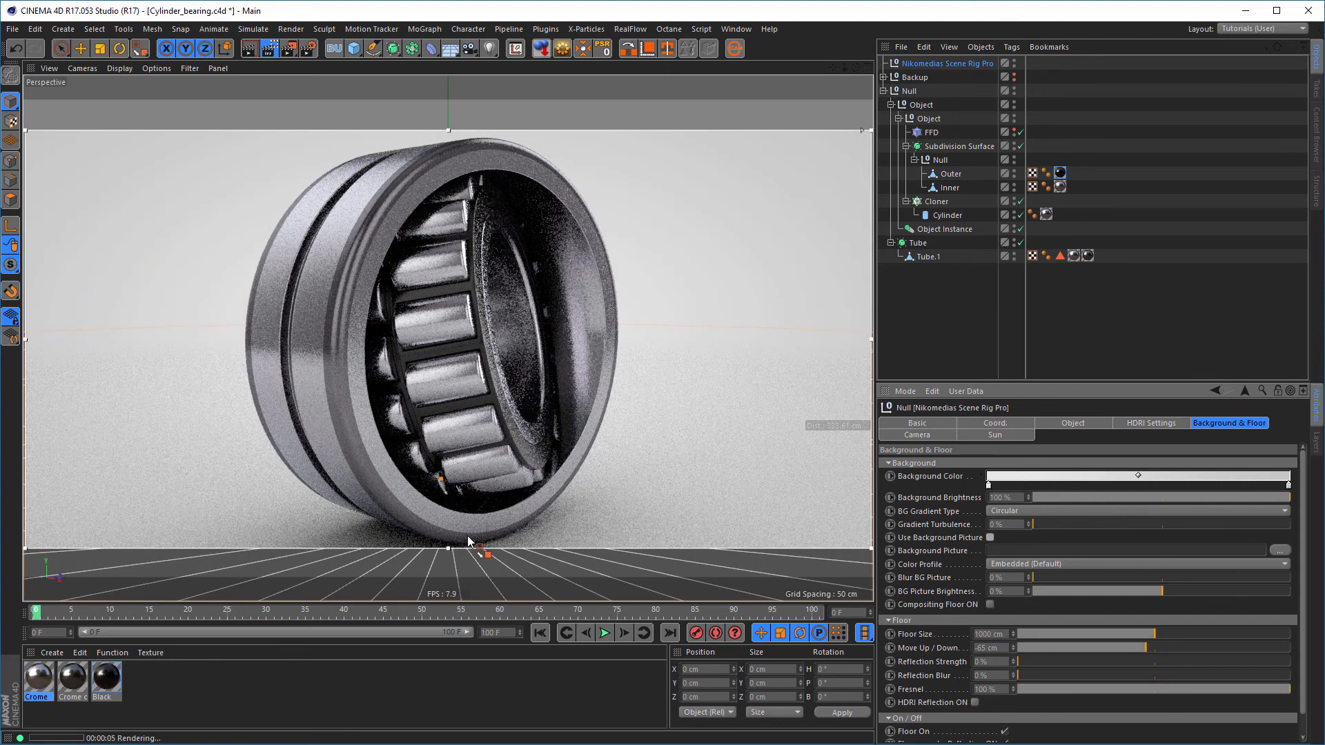
Extend the render region's lower and upper edges to frame more of the scene, and set the rig camera's Up / Down value to 2
left_click_drag(448, 550, 448, 574)
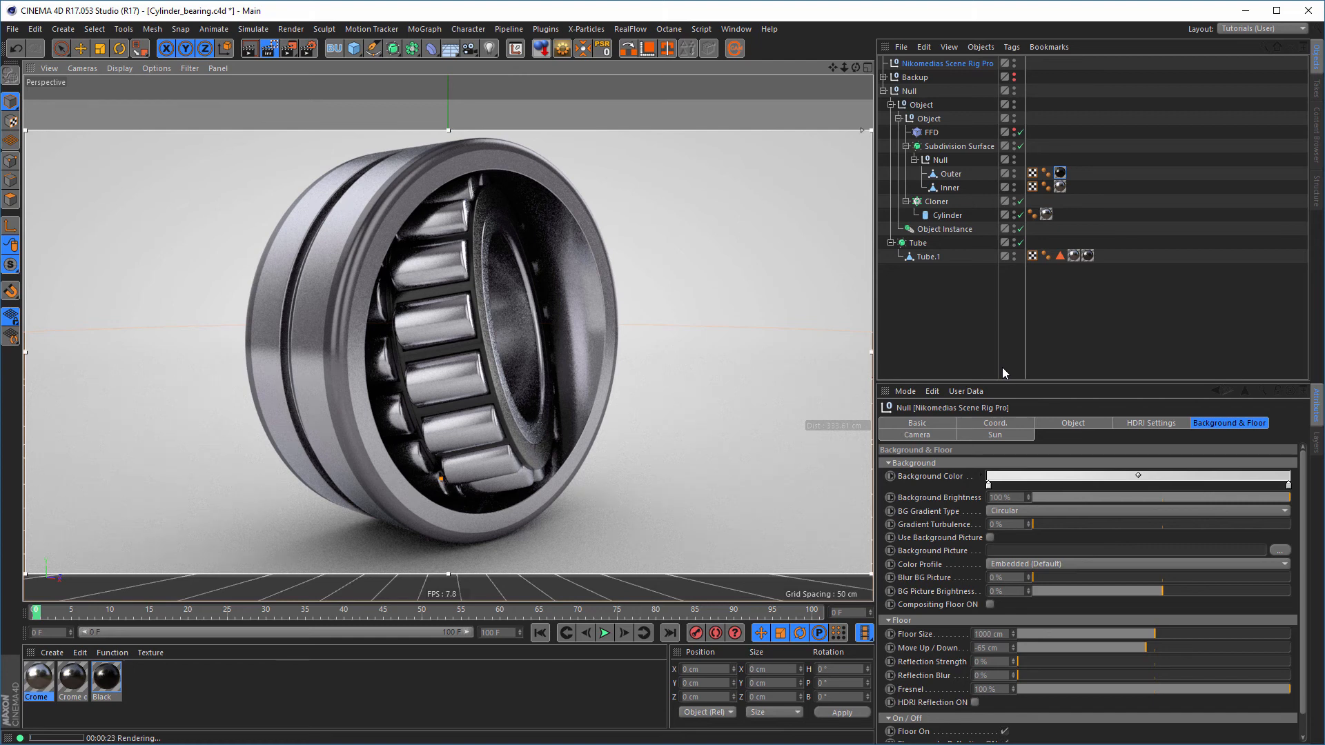
left_click_drag(448, 130, 455, 99)
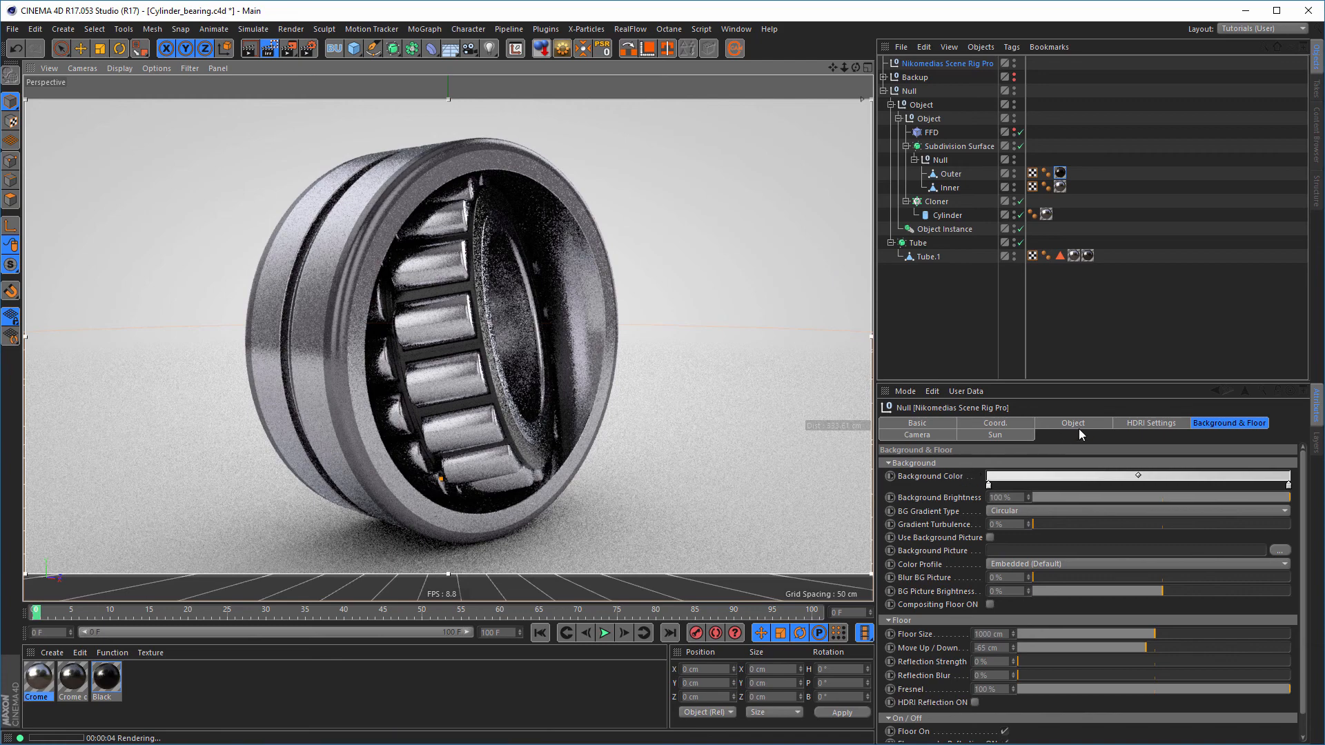
left_click(941, 436)
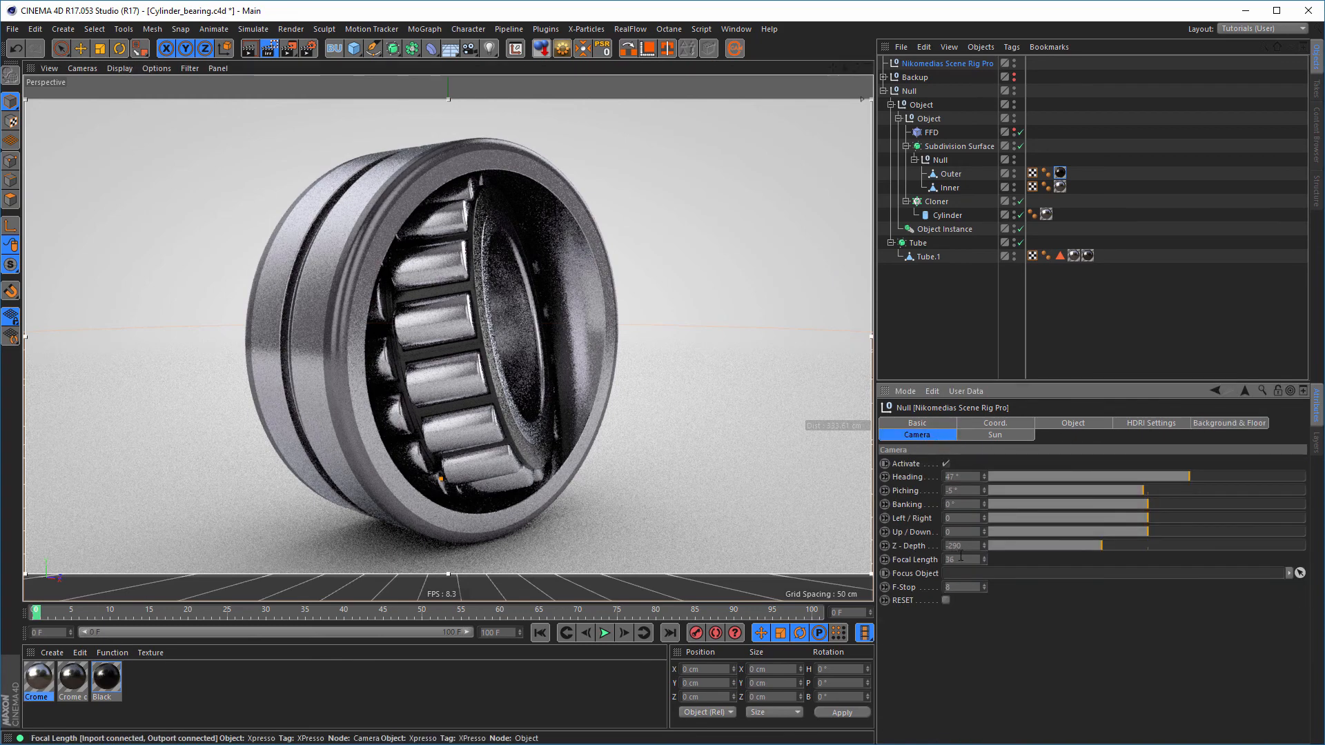
left_click_drag(984, 531, 984, 531)
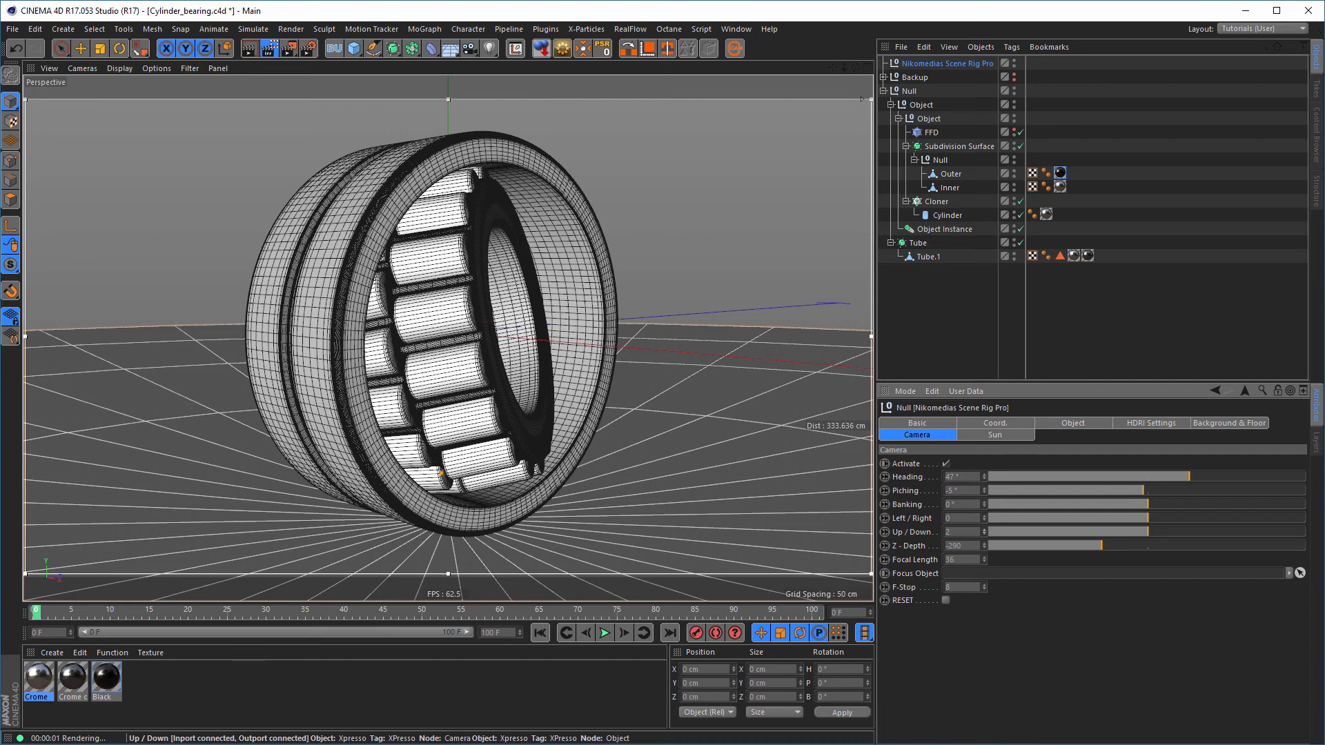
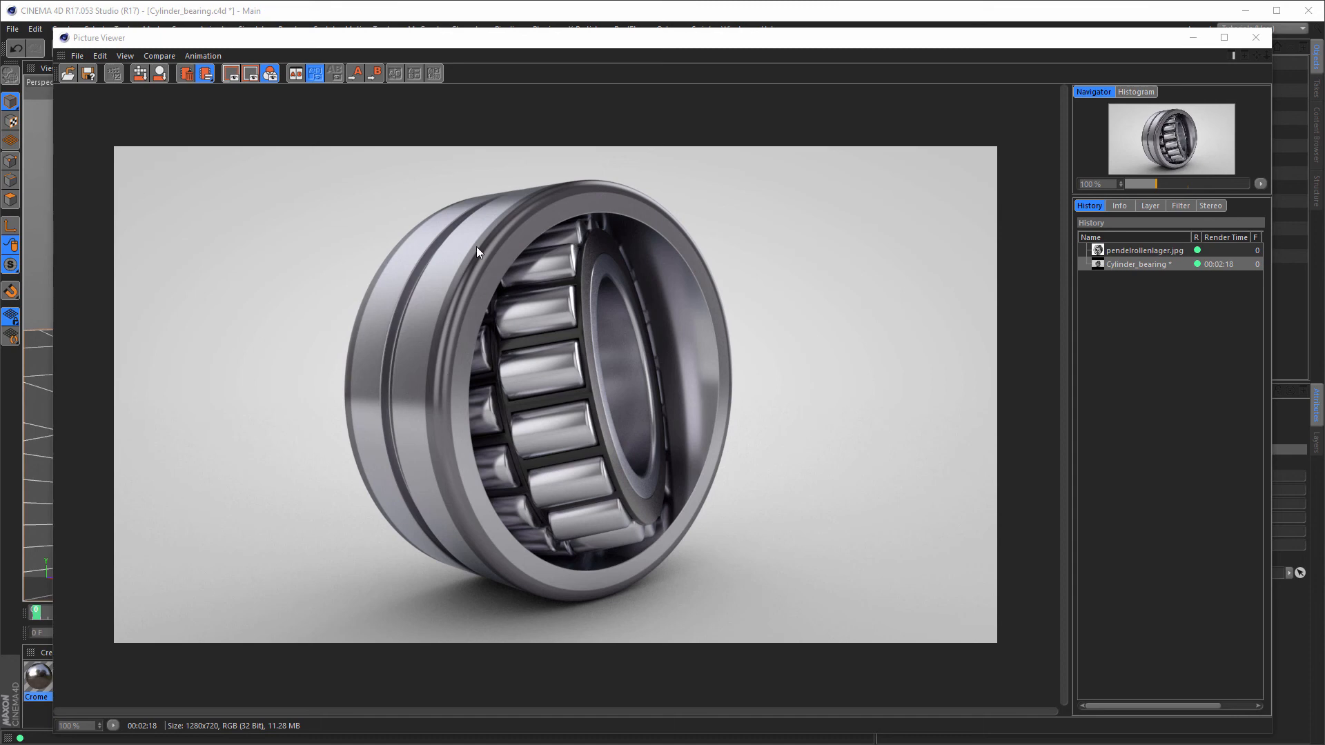
Save the finished render as a 16 bits/channel Photoshop still image named Cylinder_bearing.psd on the Desktop
left_click(80, 54)
left_click(123, 92)
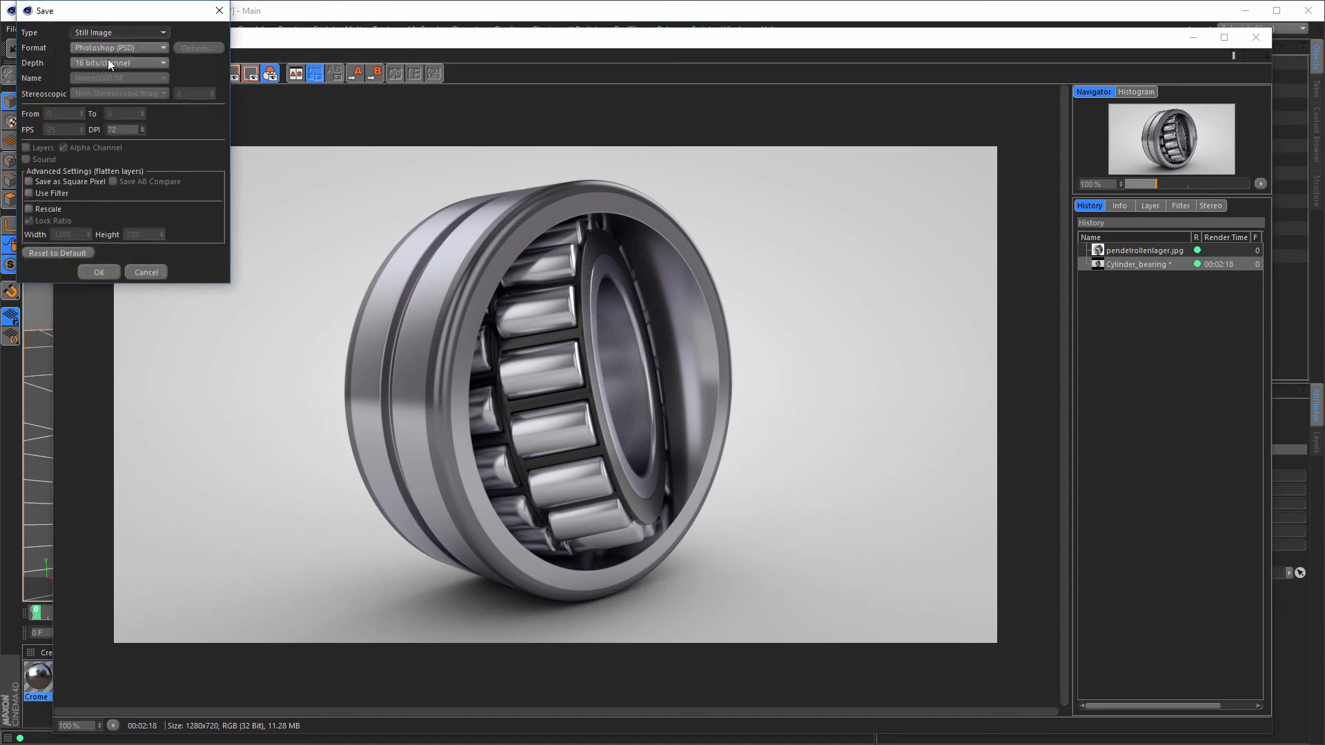
left_click(98, 271)
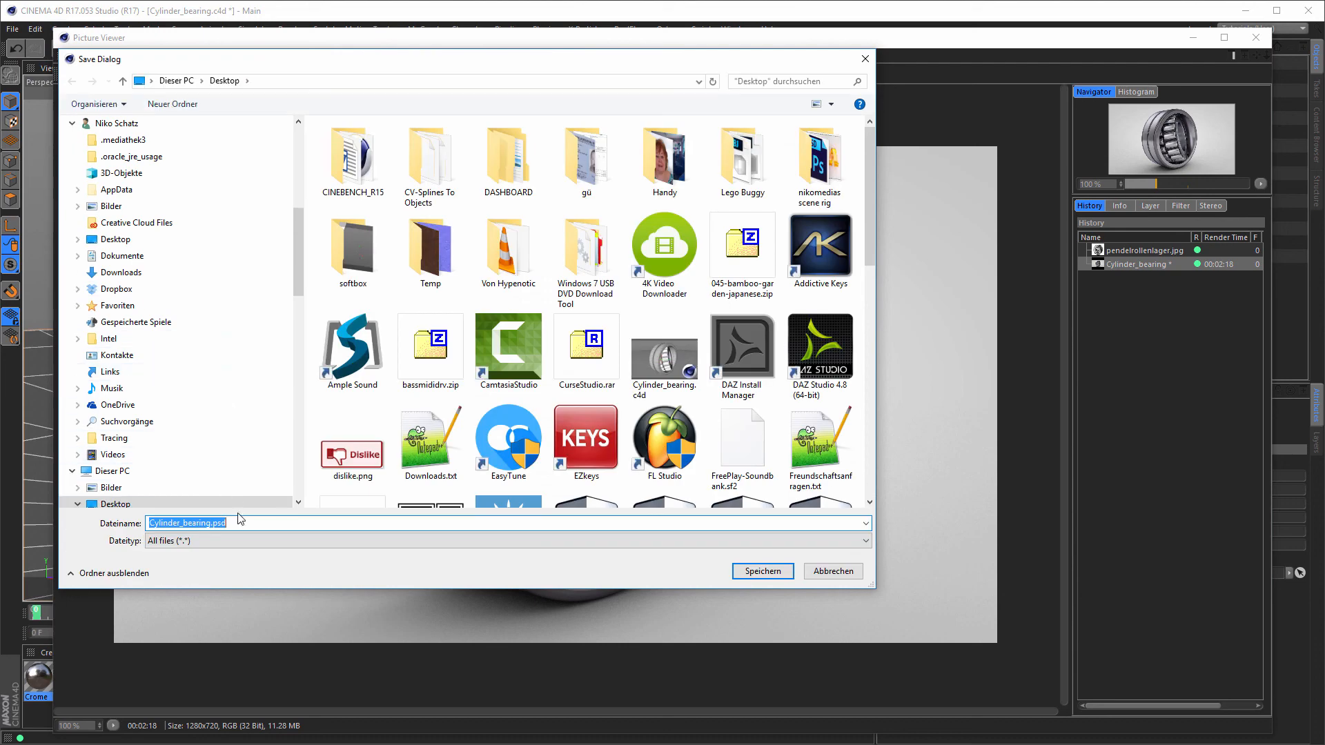
left_click(770, 572)
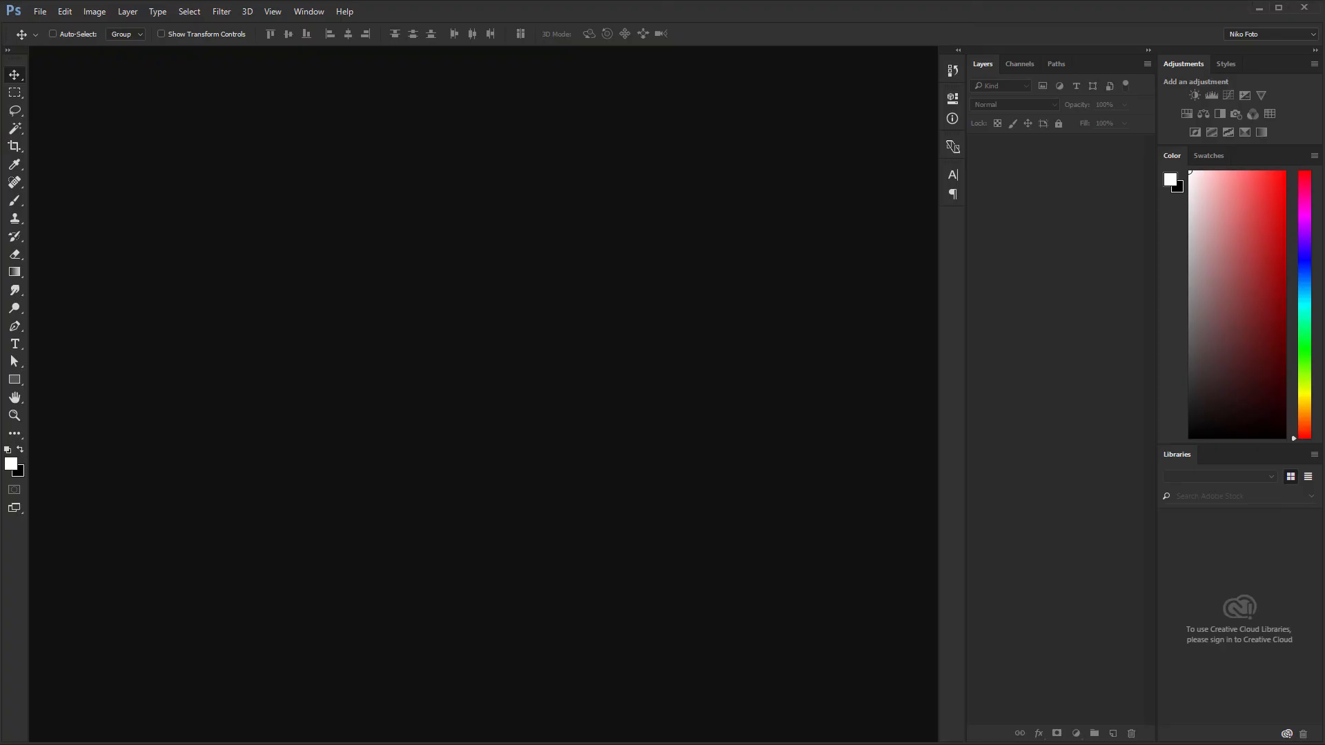
Switch to Photoshop, open Cylinder_bearing.psd and duplicate the Background layer, keeping the copy selected
left_click_drag(4, 583, 503, 513)
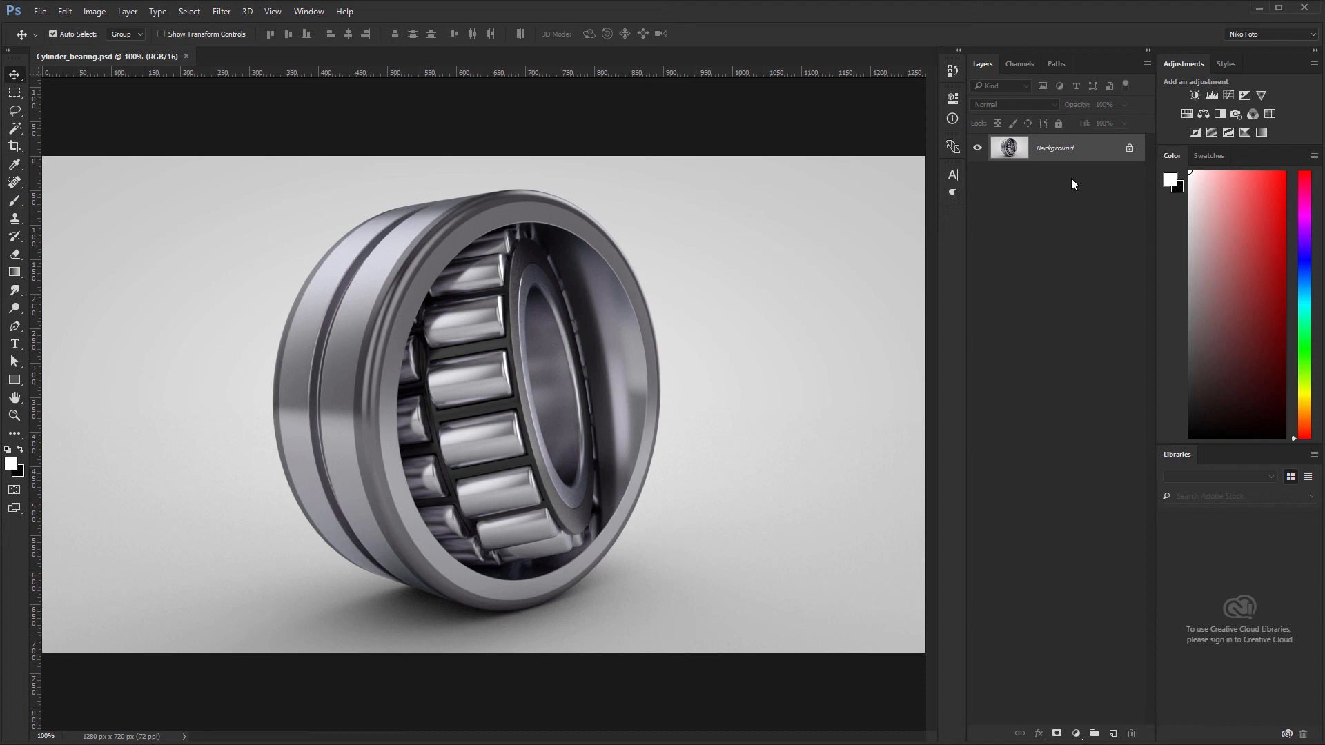
key("ctrl+j")
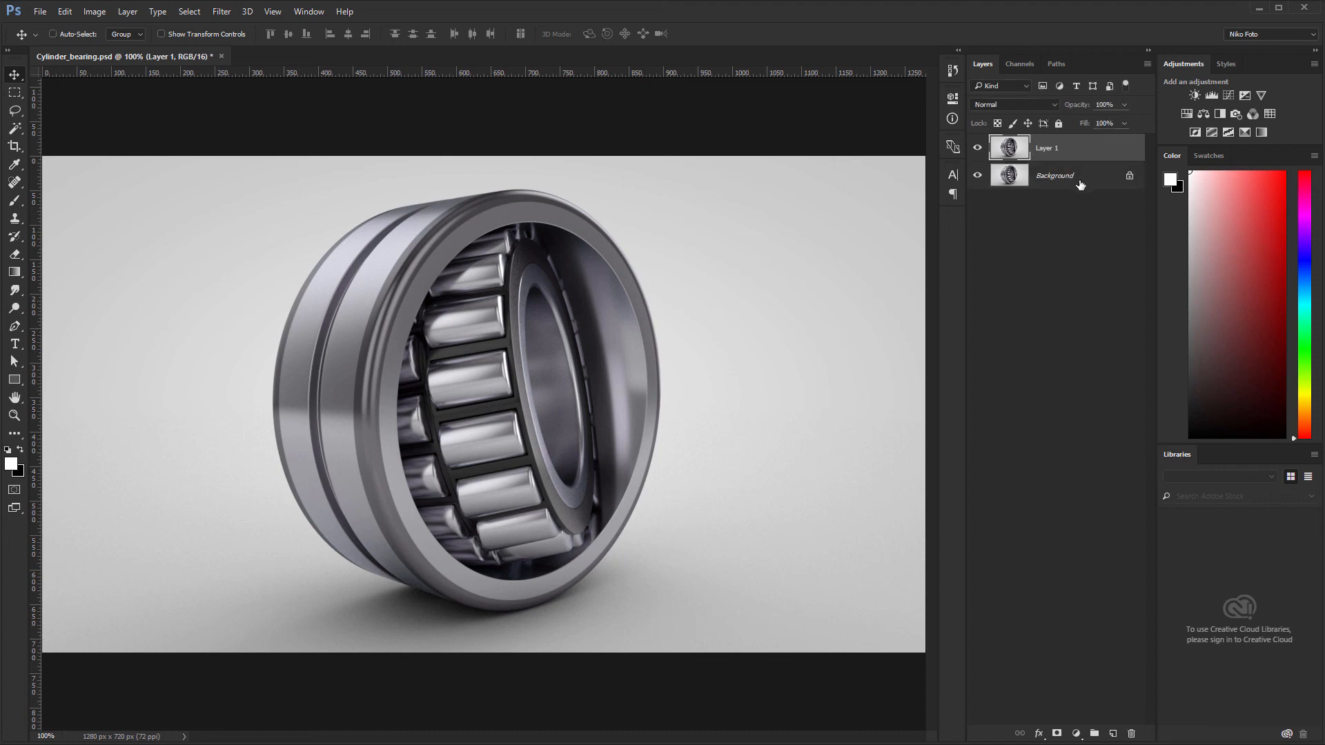
left_click(1060, 177)
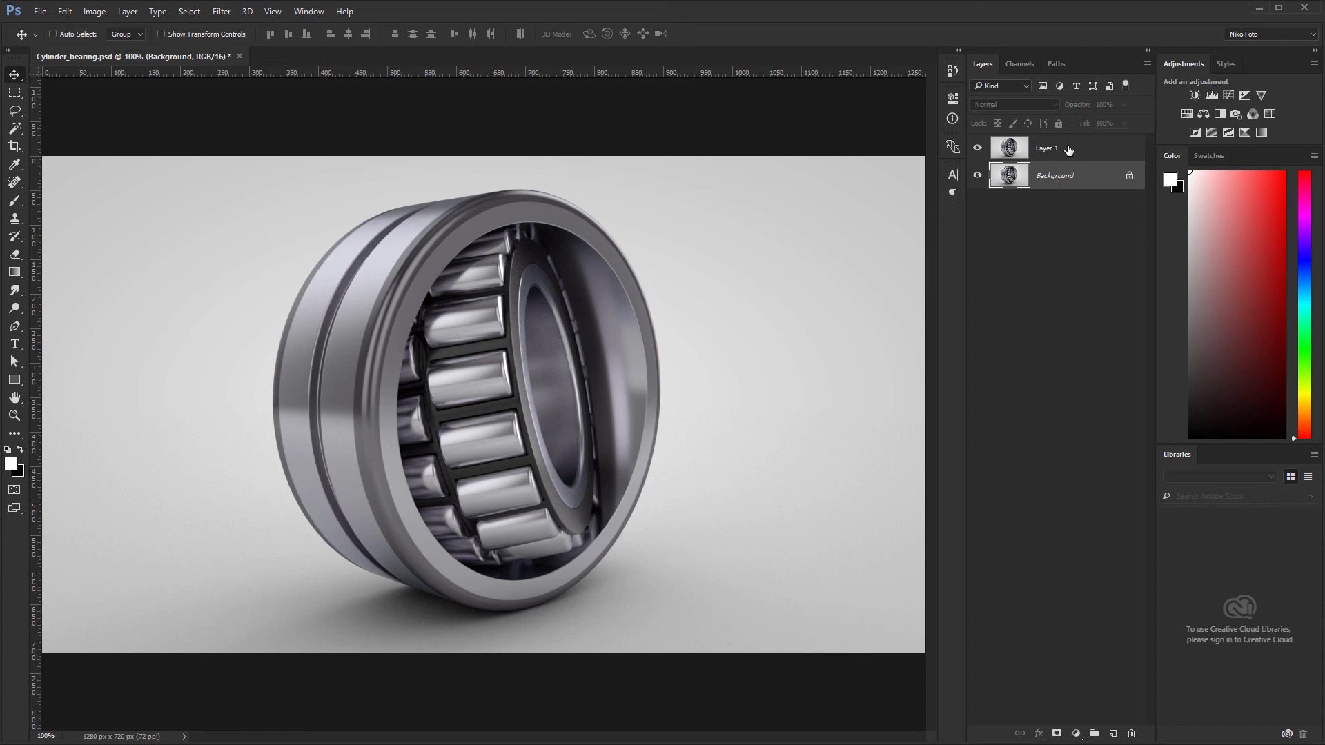
left_click(1070, 151)
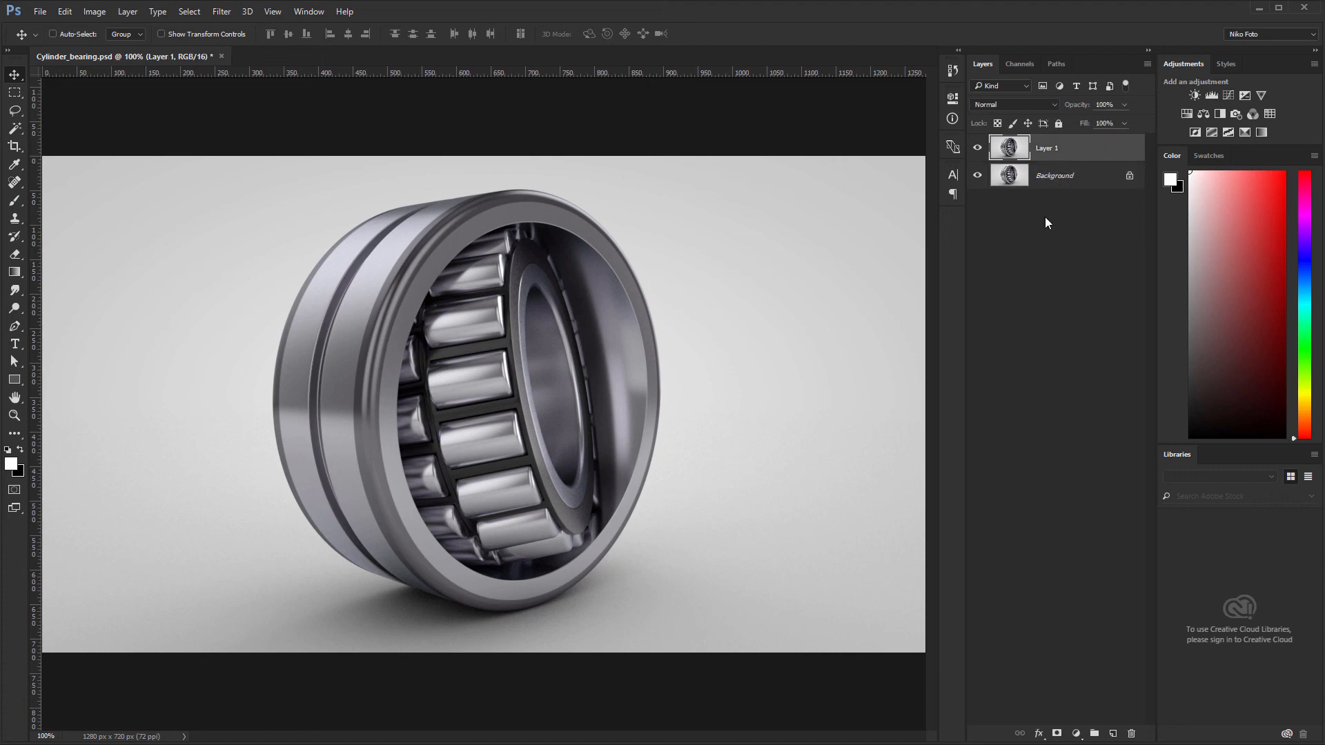
Convert the duplicated layer above the Background to a smart object
key("ctrl")
key("ctrl+comma")
right_click(1065, 151)
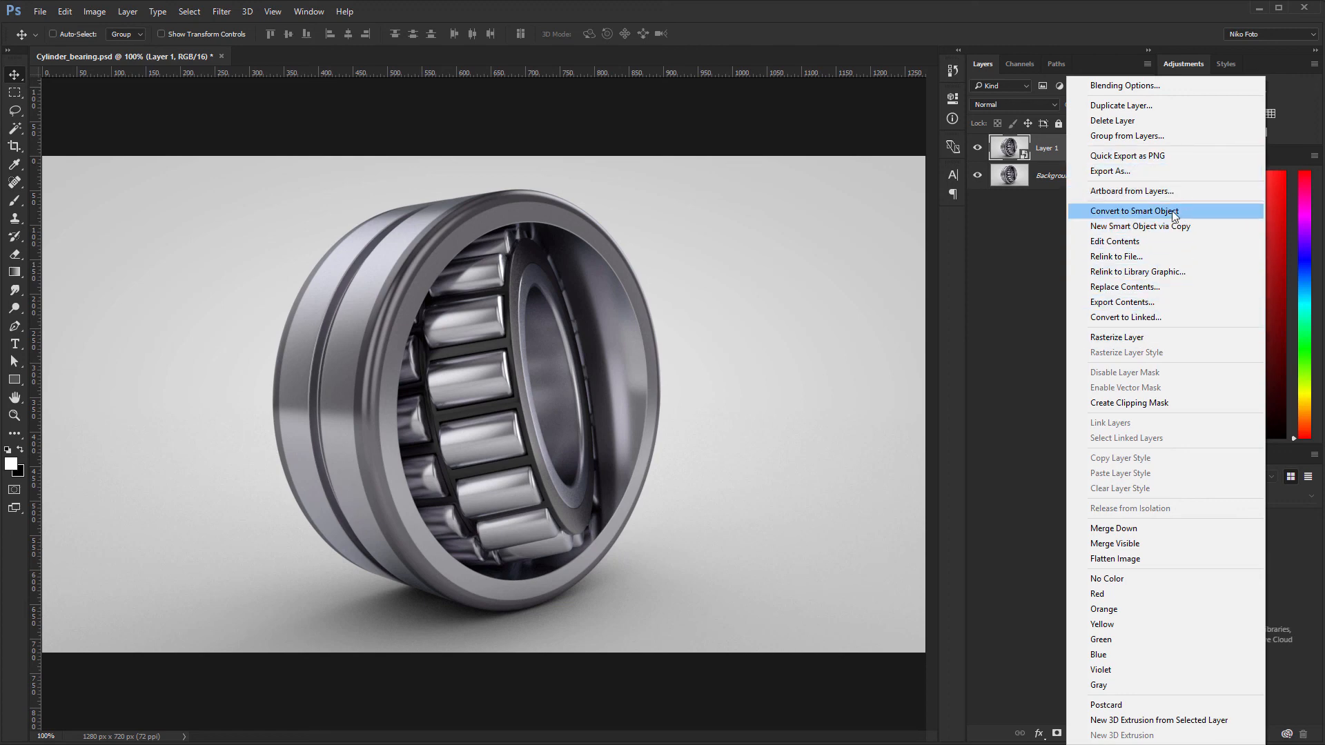
left_click(1008, 216)
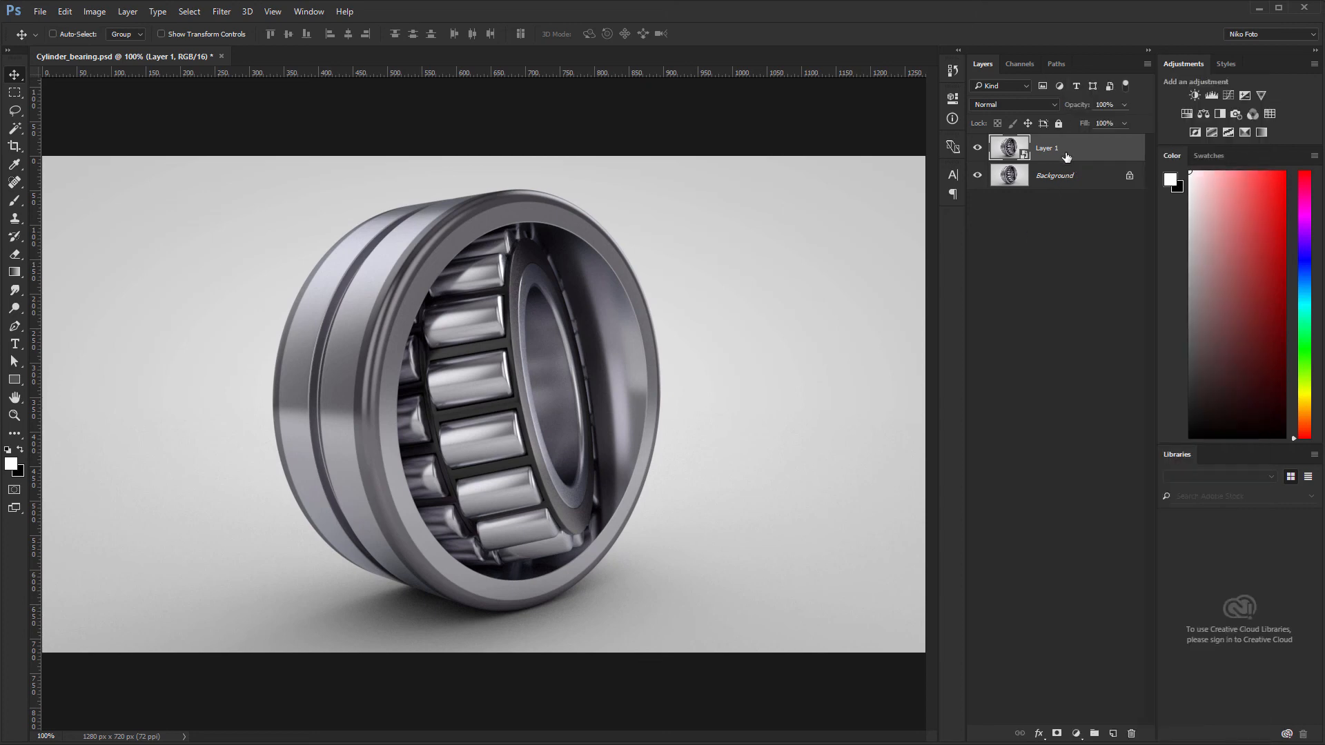
Open the Camera Raw filter on the smart object, set its preview to 100% and shrink the filter window
key("ctrl")
key("ctrl+shift+a")
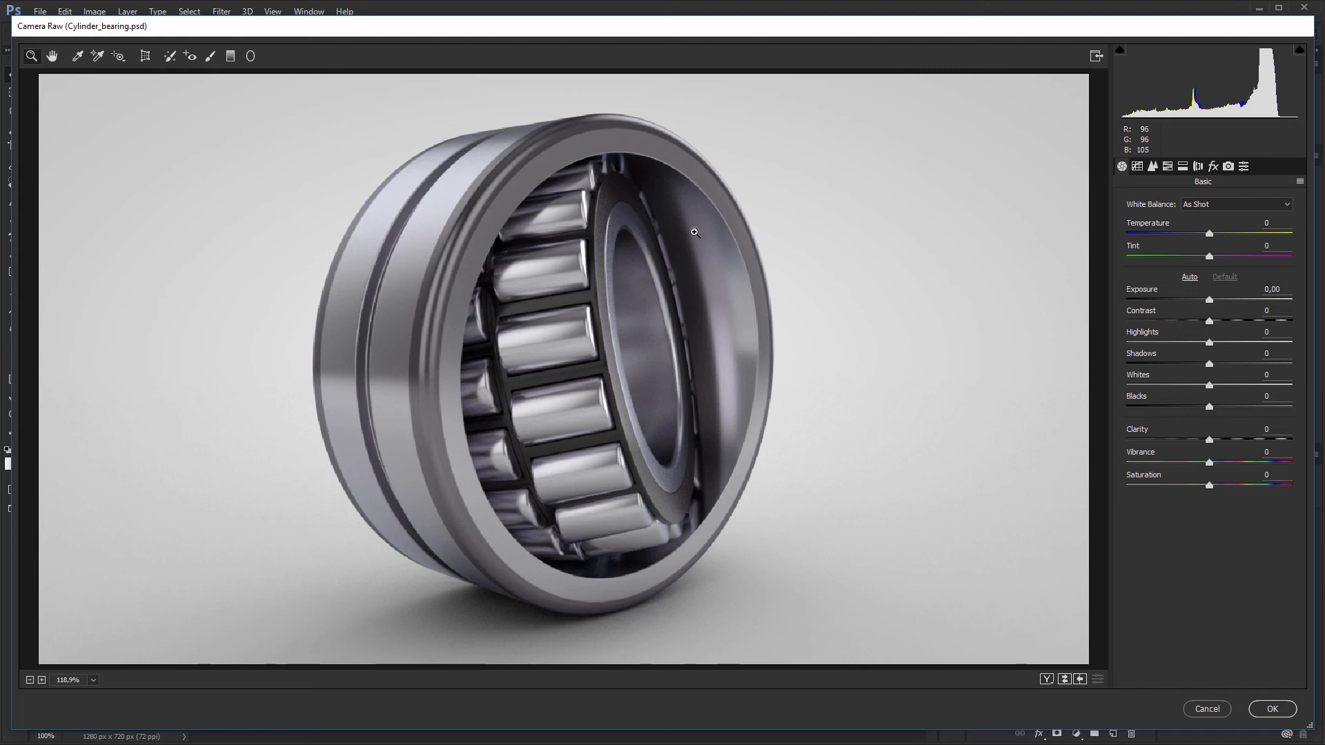
right_click(697, 264)
left_click(754, 252)
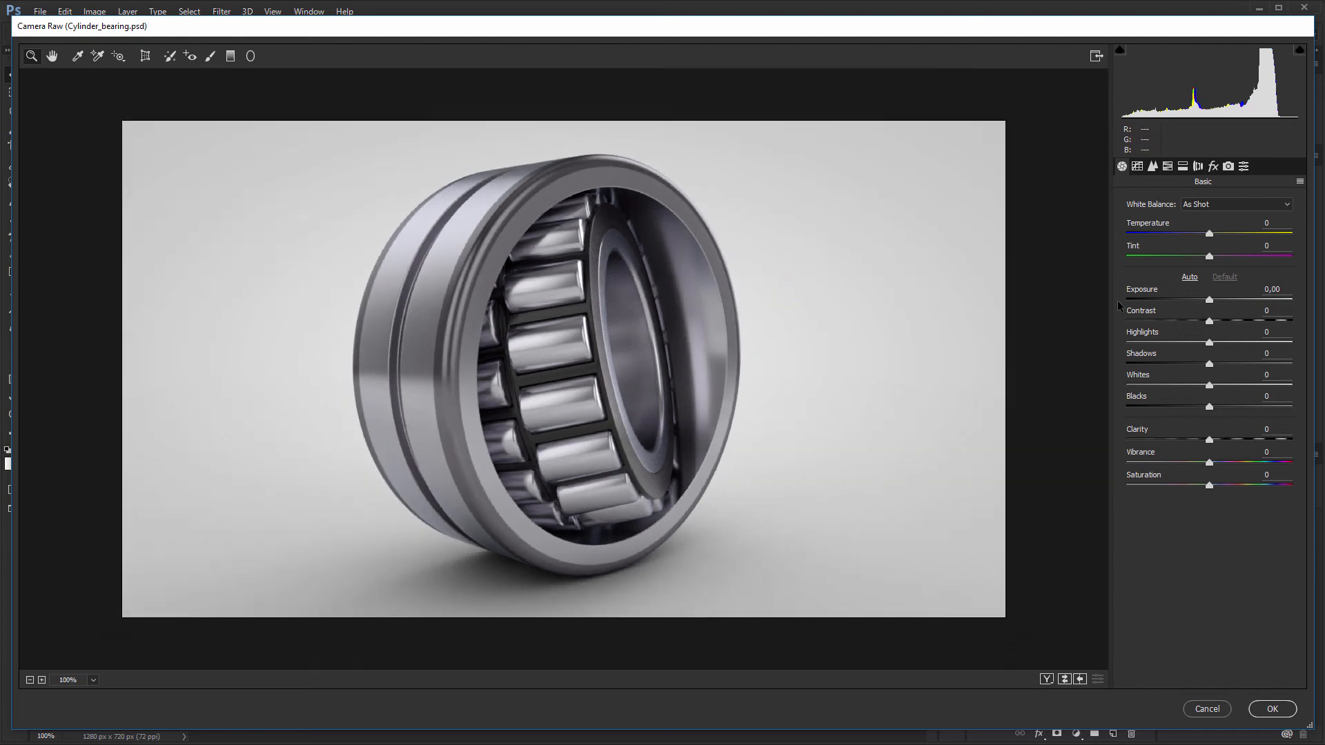
left_click_drag(1291, 27, 1210, 49)
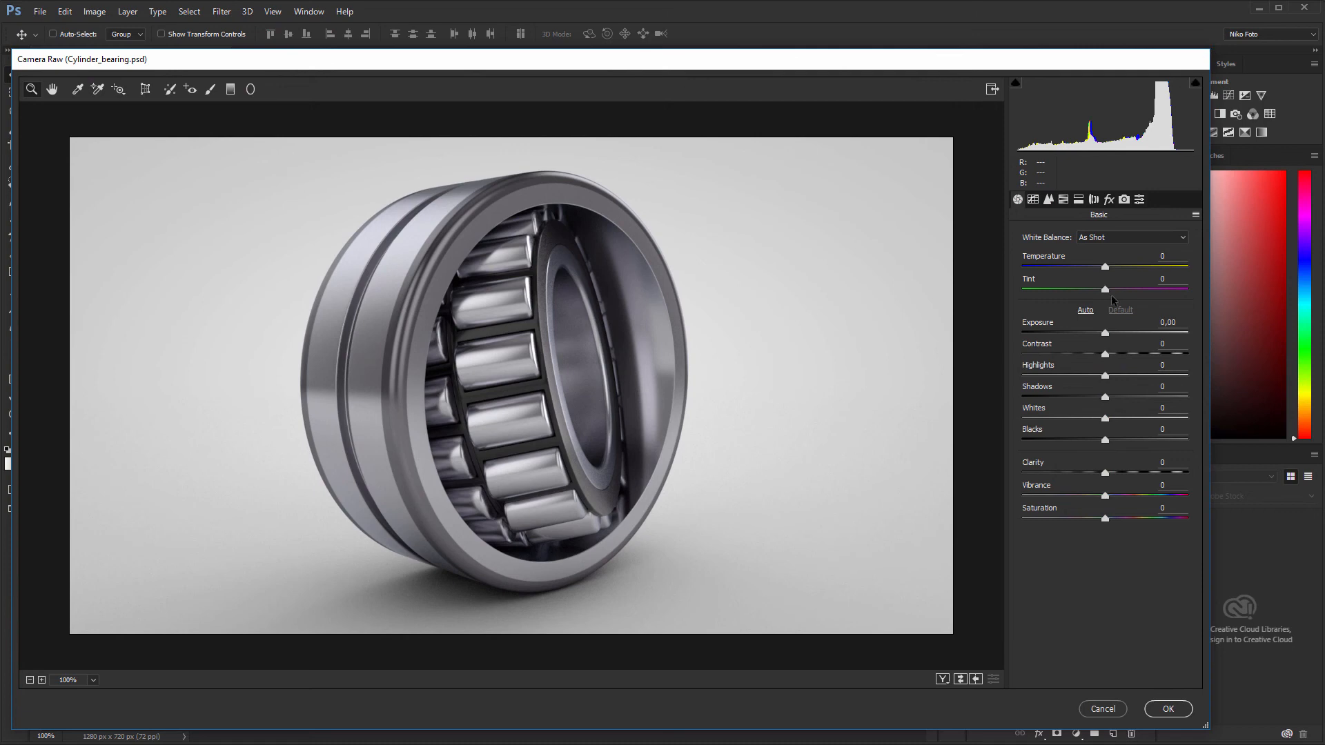
Set Clarity to +64, Exposure to +0.60 and the Dehaze amount to -6 in the Camera Raw filter
left_click(1039, 467)
left_click_drag(1039, 467, 1082, 467)
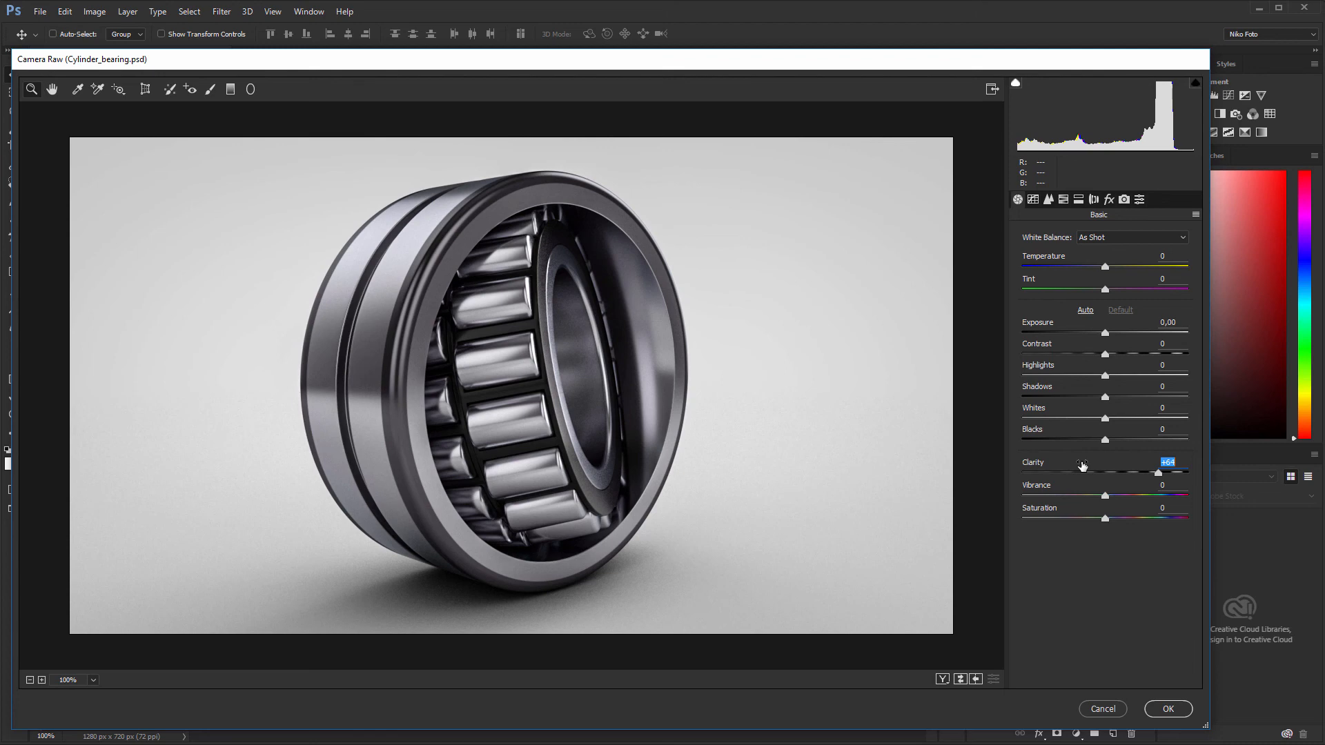
left_click_drag(1034, 327, 1044, 328)
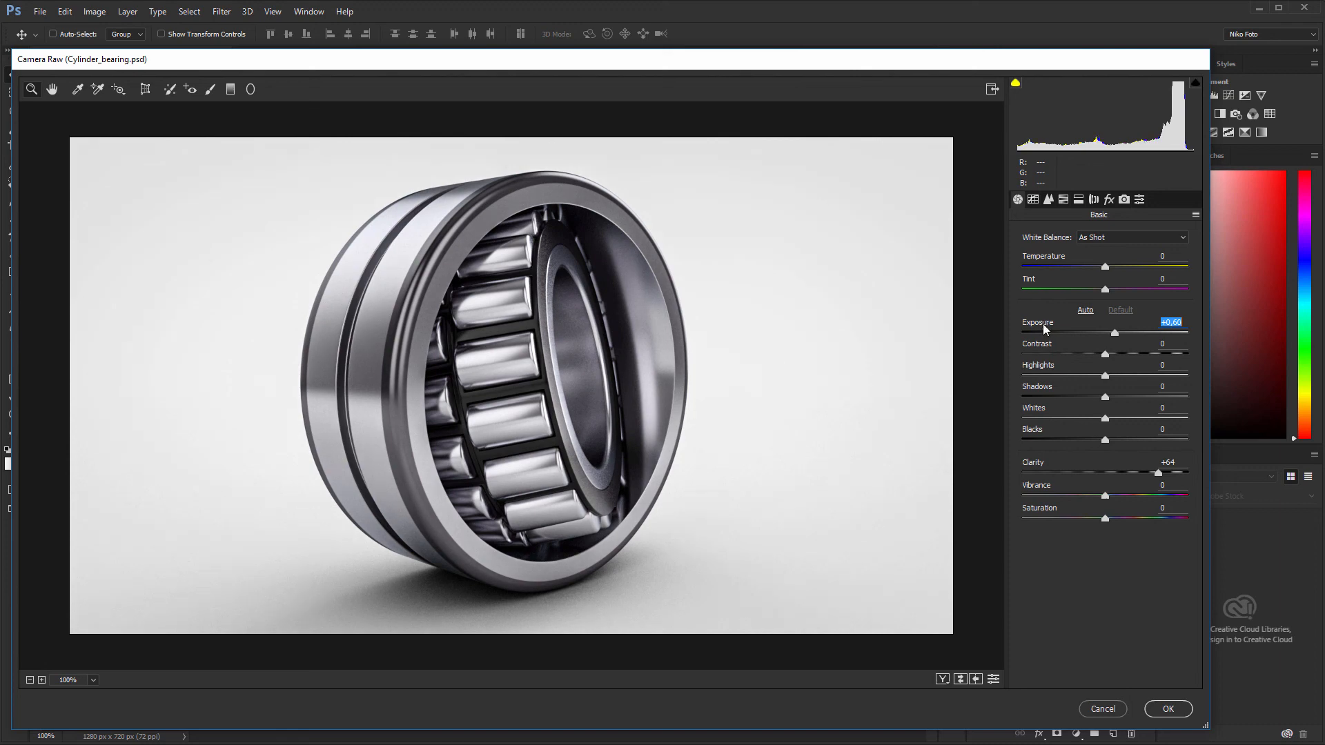
left_click(1109, 200)
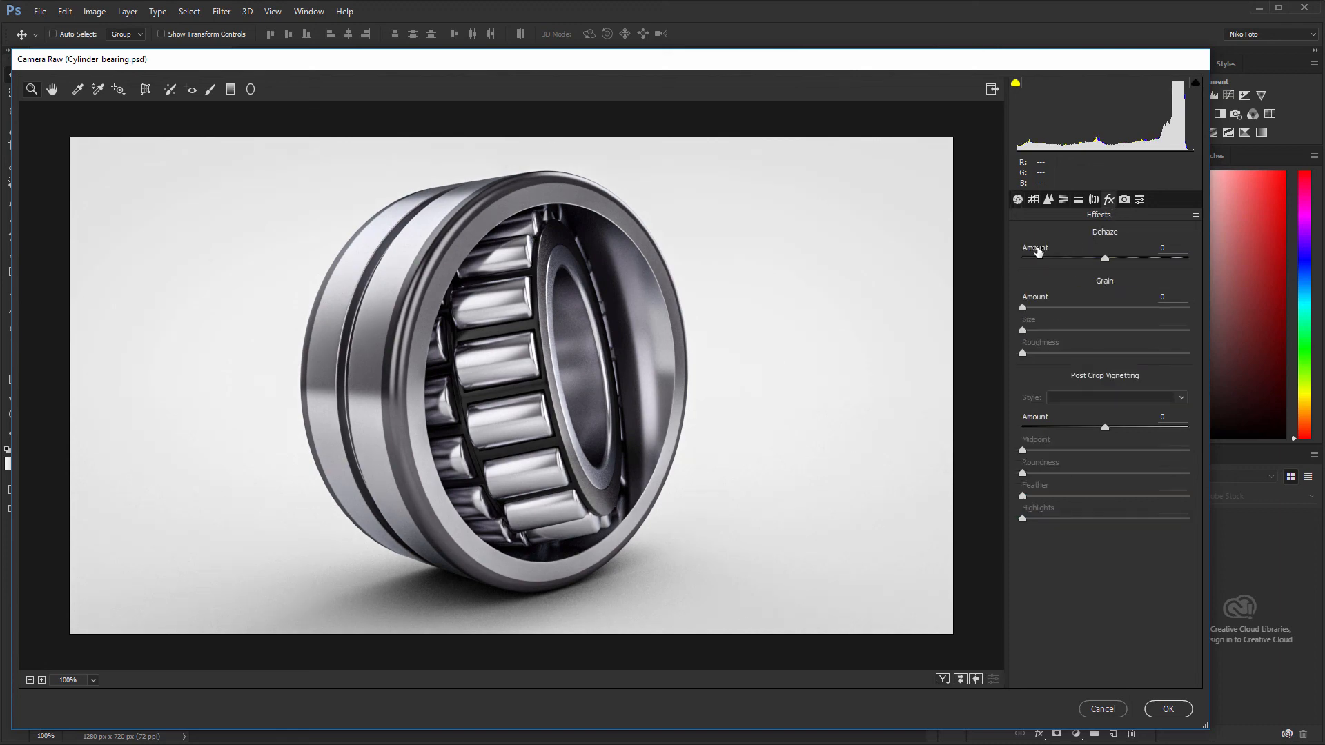
left_click_drag(1038, 252, 1035, 256)
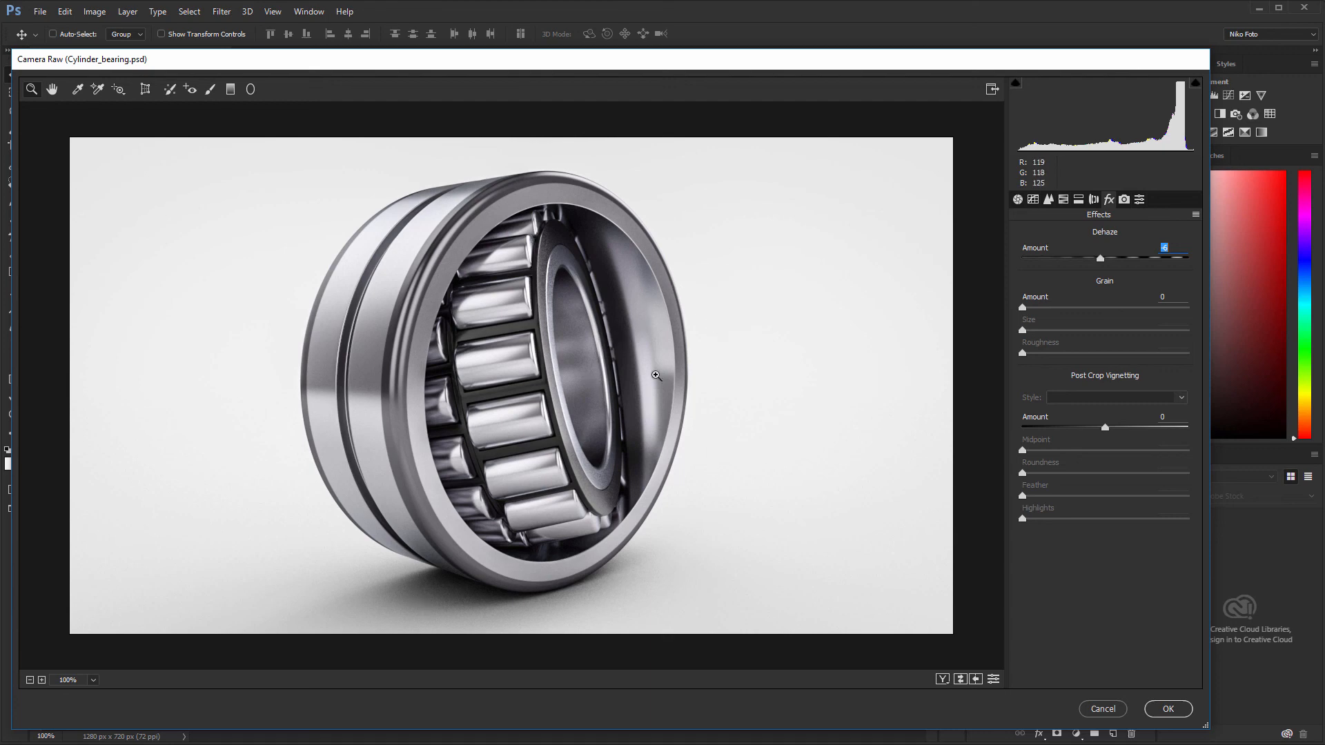
Add slight luminance noise reduction to the render in the Camera Raw filter
left_click(1050, 201)
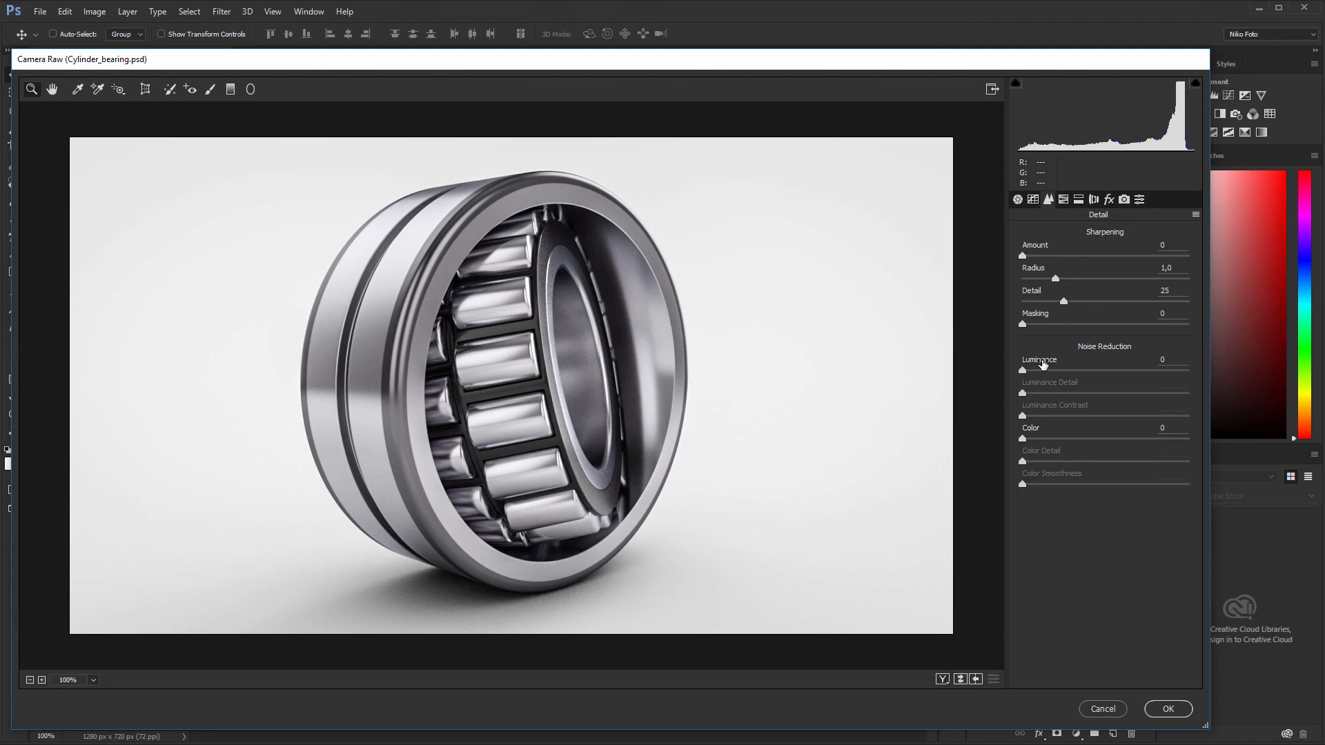
left_click(1043, 364)
left_click_drag(1053, 366, 1066, 367)
Raise the Vibrance slightly in the basic adjustments and apply the Camera Raw filter to the layer
left_click(1018, 200)
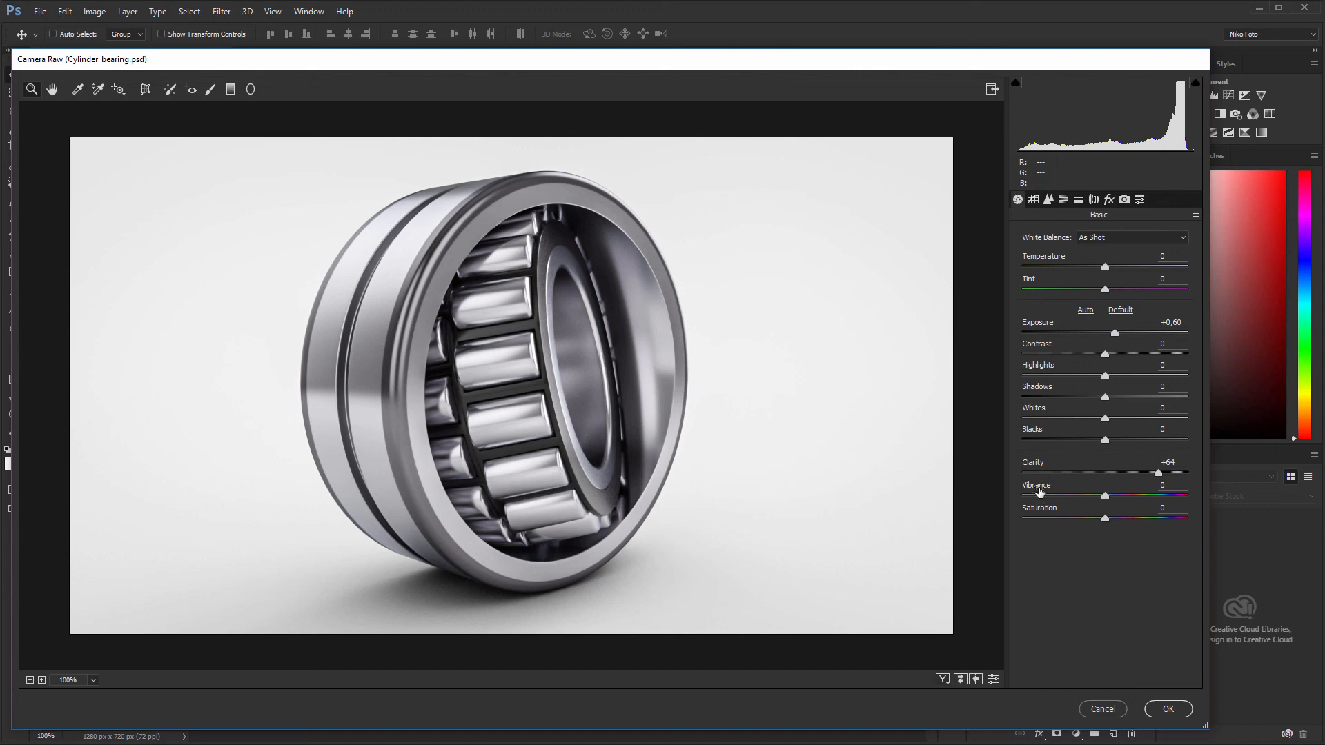
left_click(1040, 488)
mouse_move(1041, 490)
left_mouse_down()
mouse_move(1070, 488)
mouse_move(1051, 488)
left_mouse_up()
left_click(1168, 709)
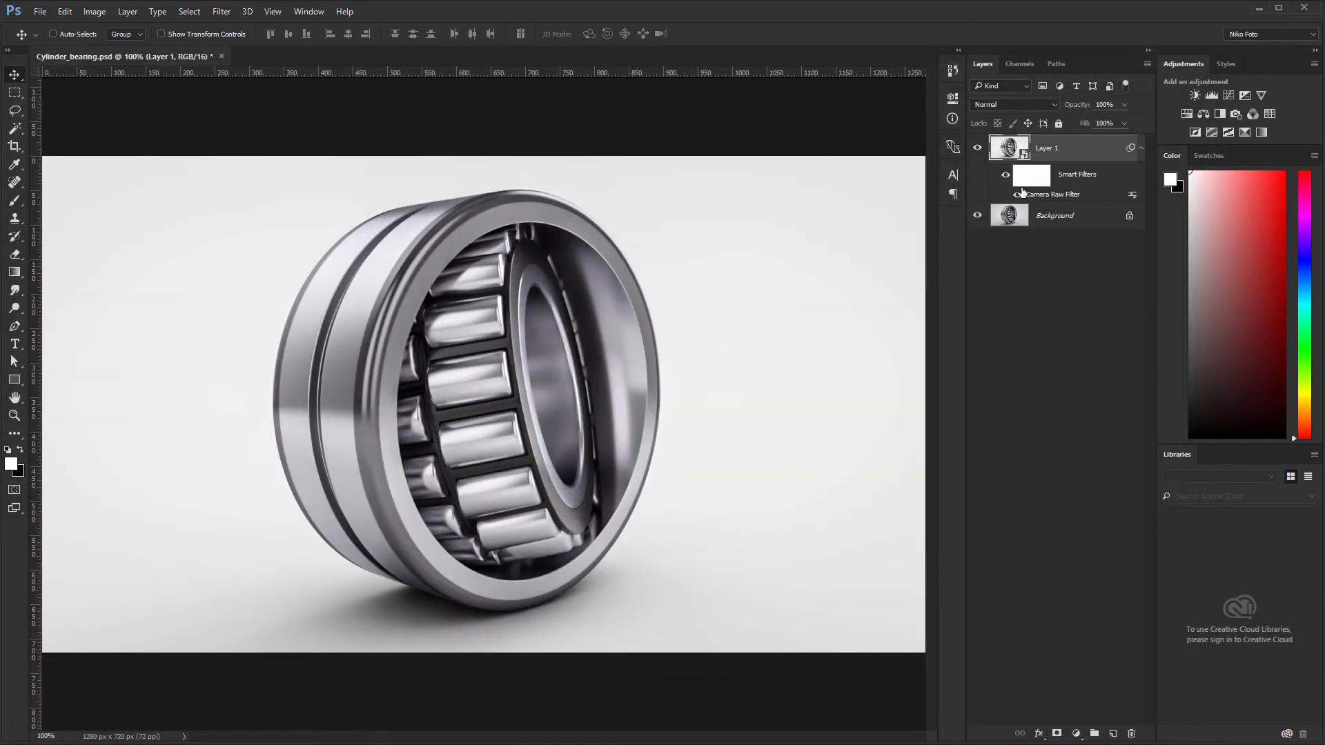
Hide and show Layer 1 to compare it with the original render, and switch back to Cinema 4D to close the Picture Viewer
left_click(978, 148)
left_click(977, 149)
key("alt+Tab")
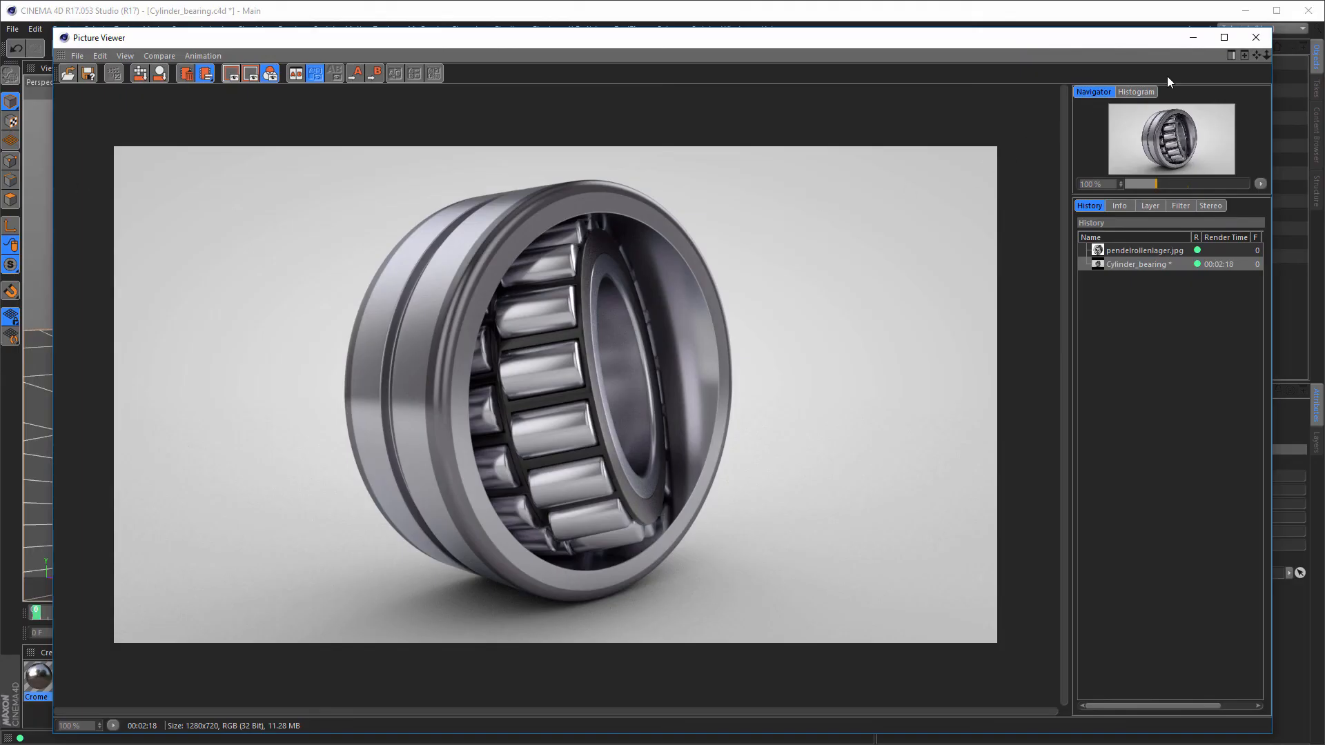
left_click(1256, 37)
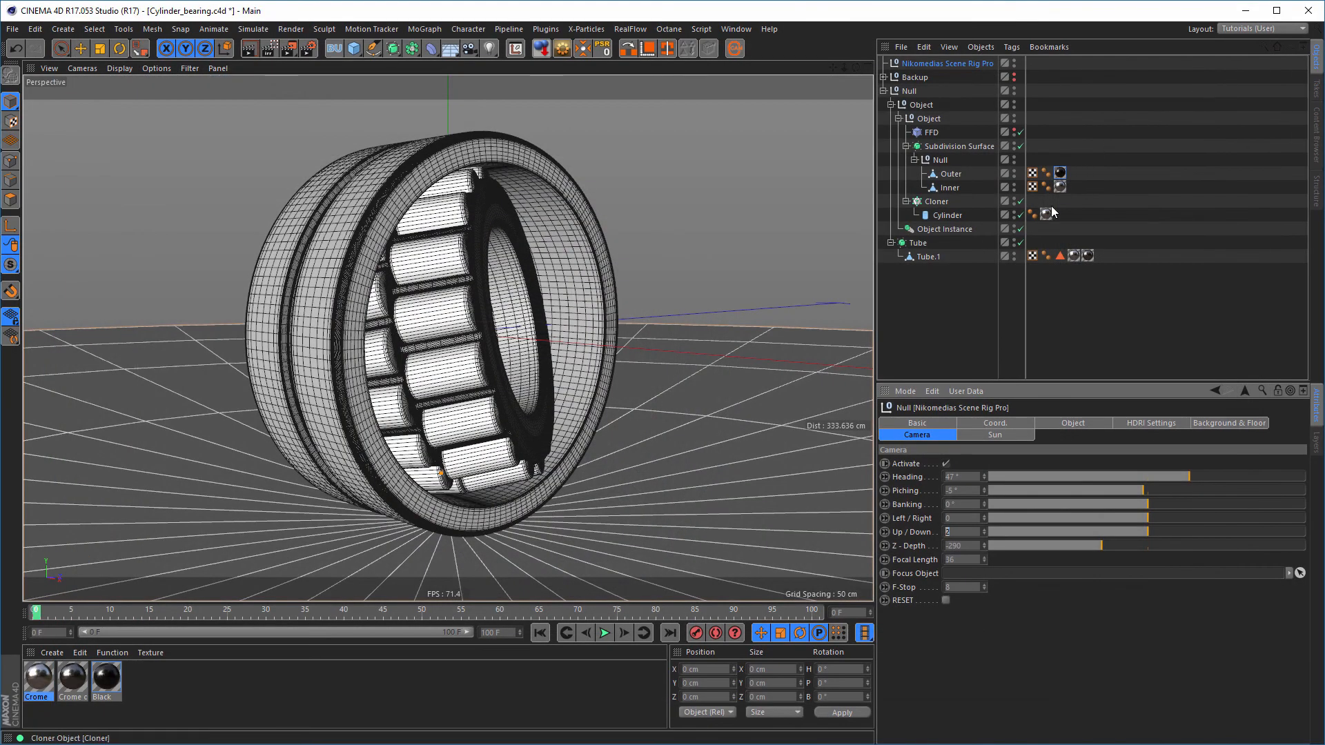